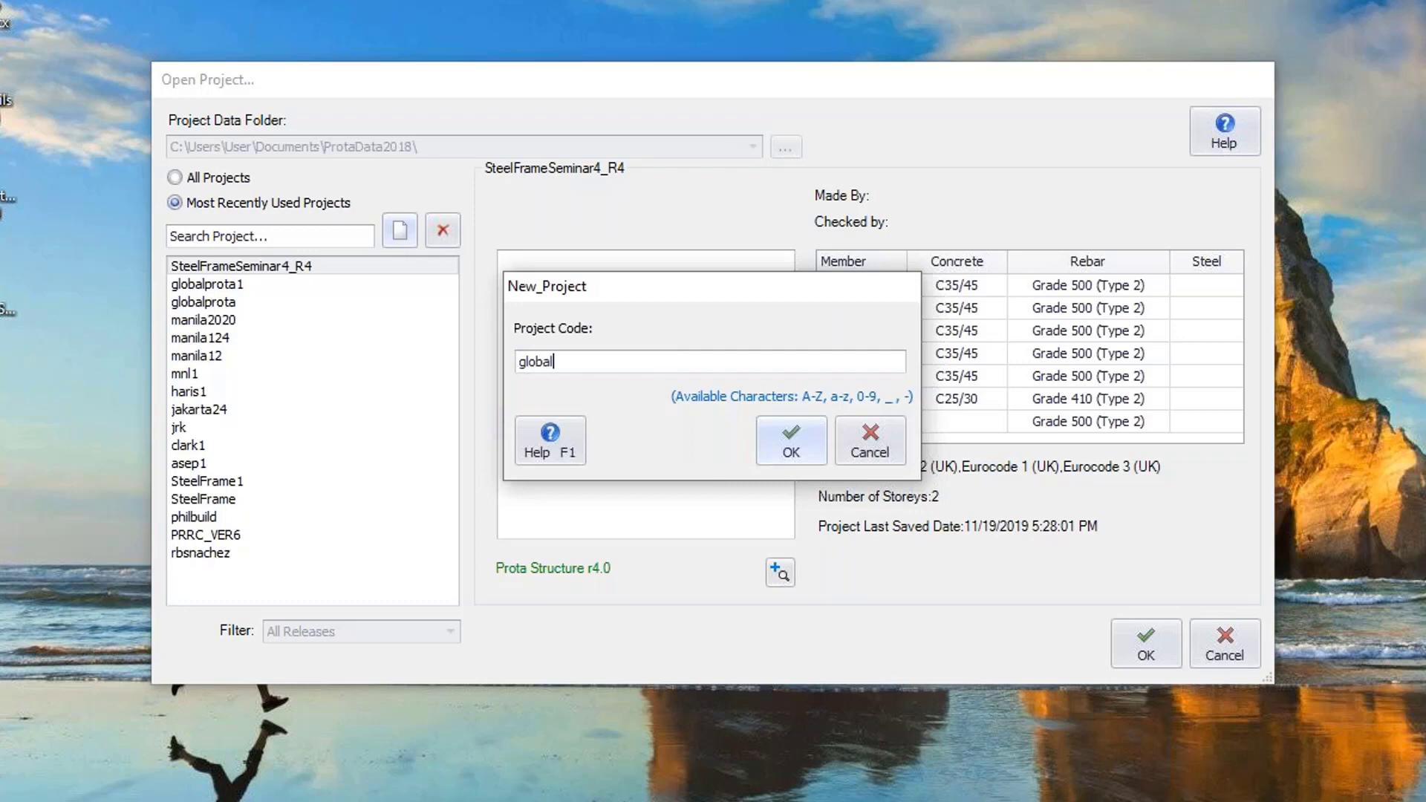
Create a new project with the project code globalreachout.
text(reachour)
key(BackSpace)
text(t)
click(764, 444)
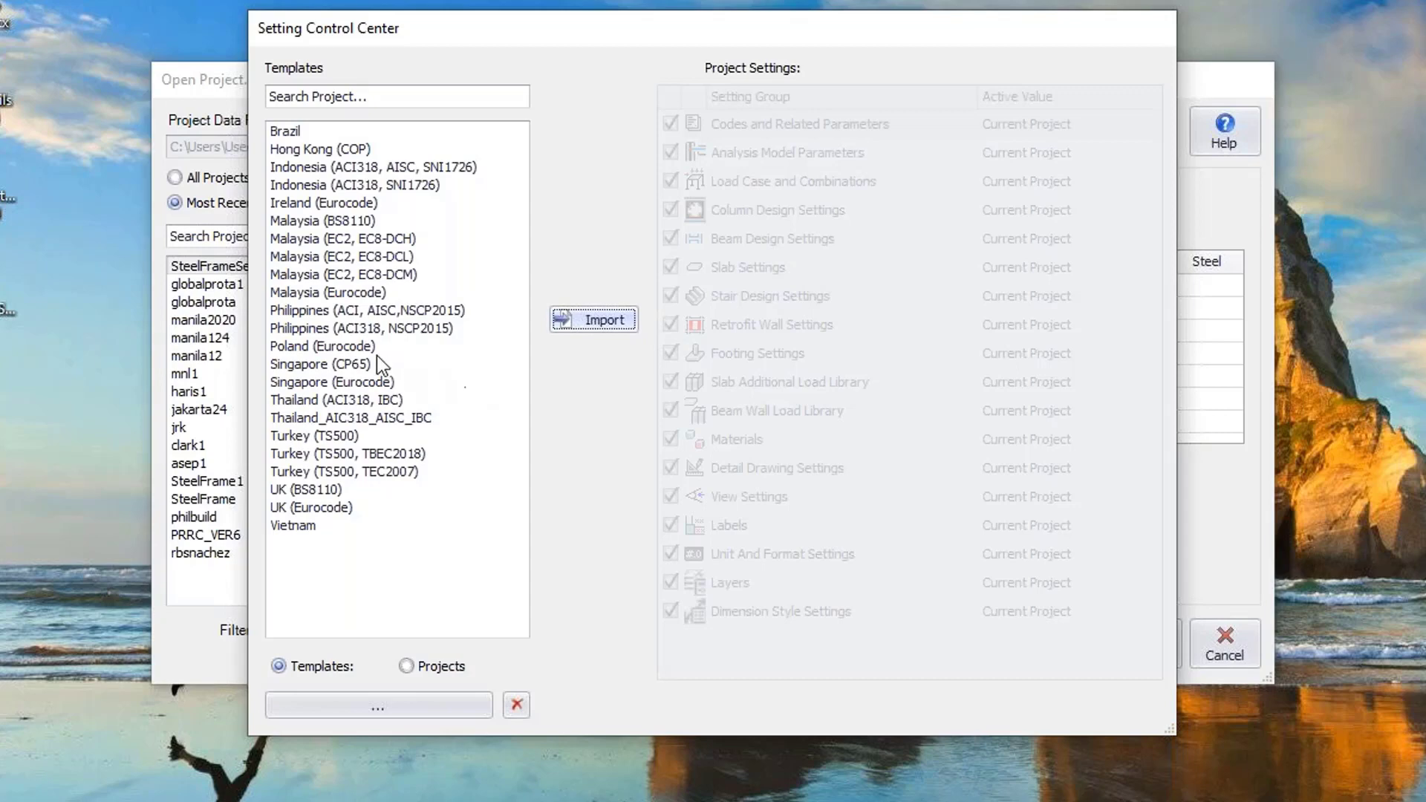
Import the Philippines (ACI318, NSCP2015) template settings into the project.
click(332, 332)
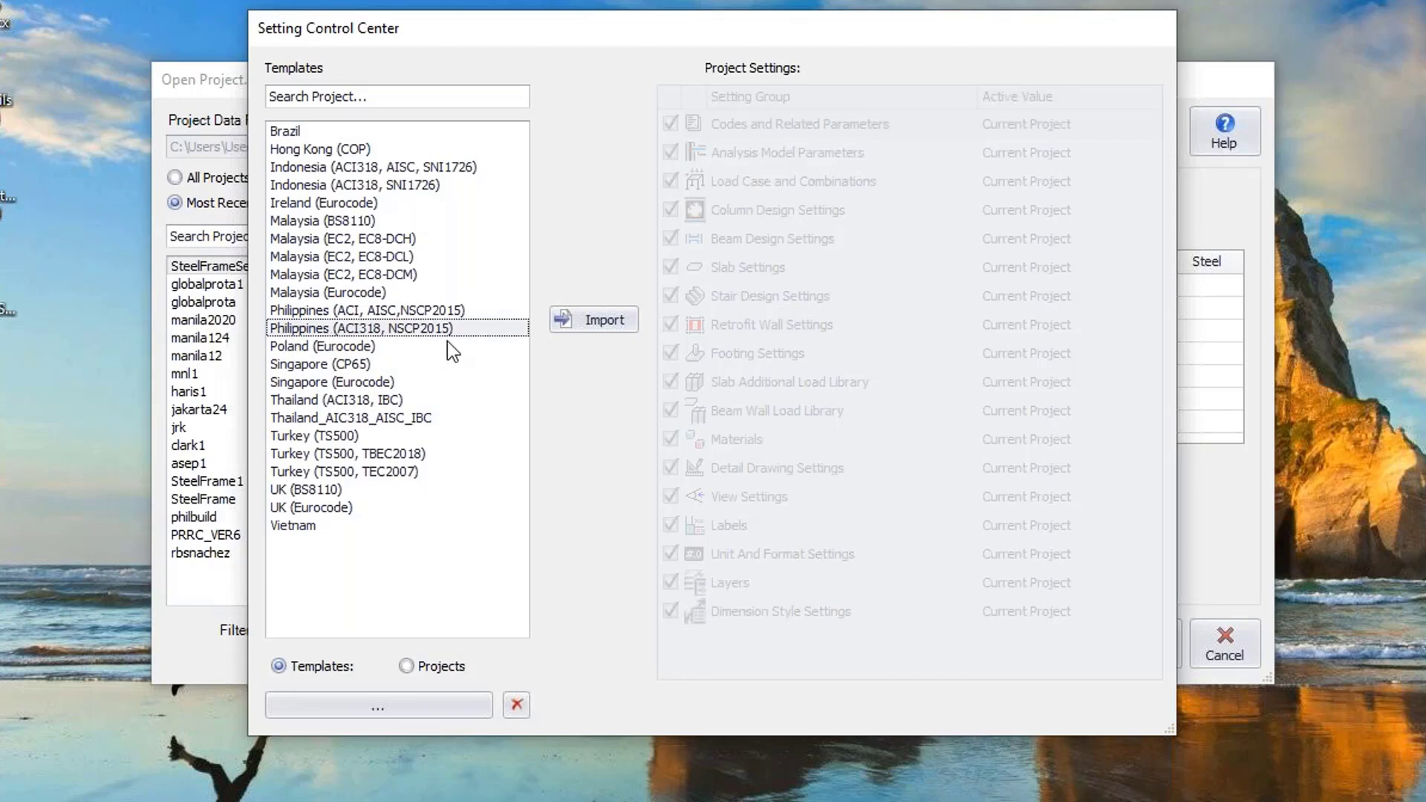
click(585, 320)
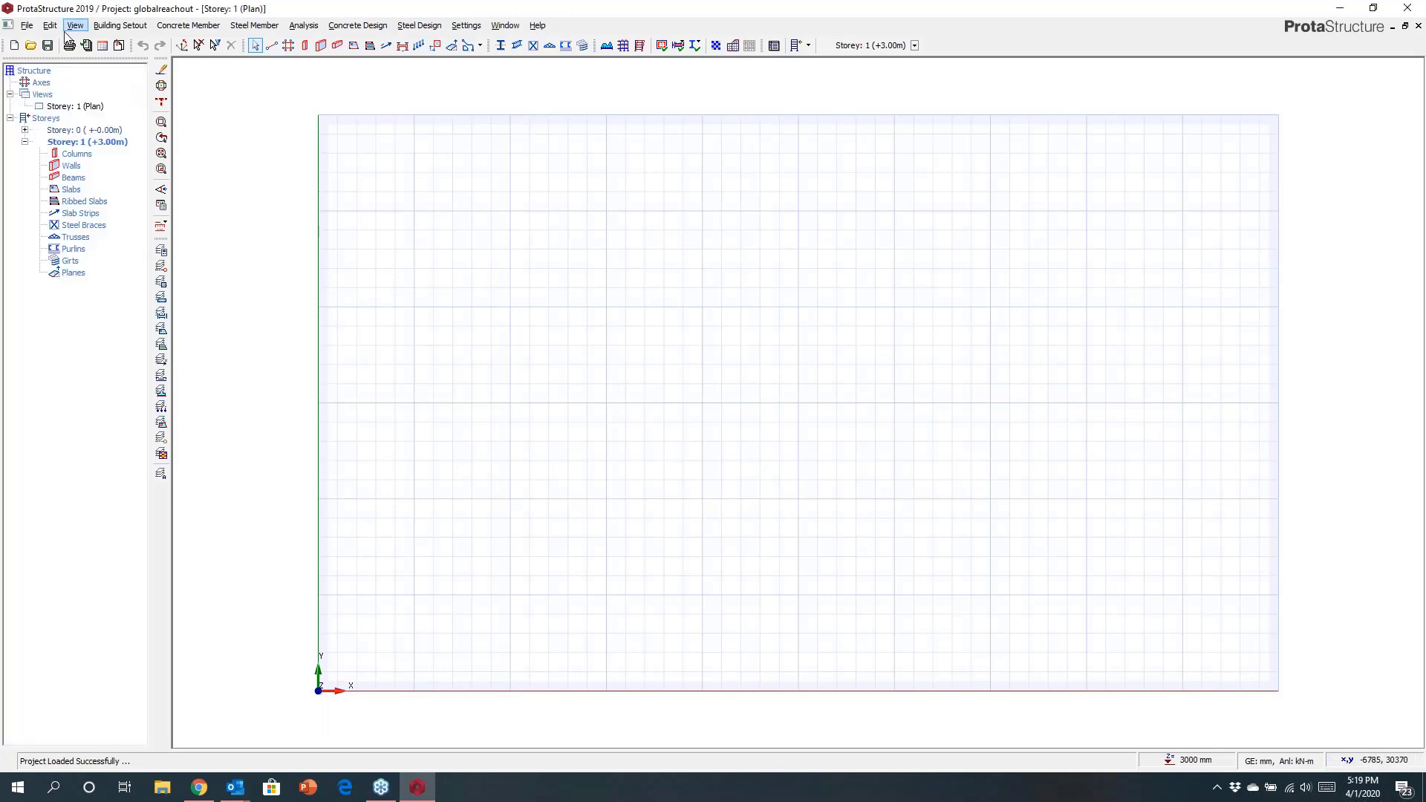
click(26, 25)
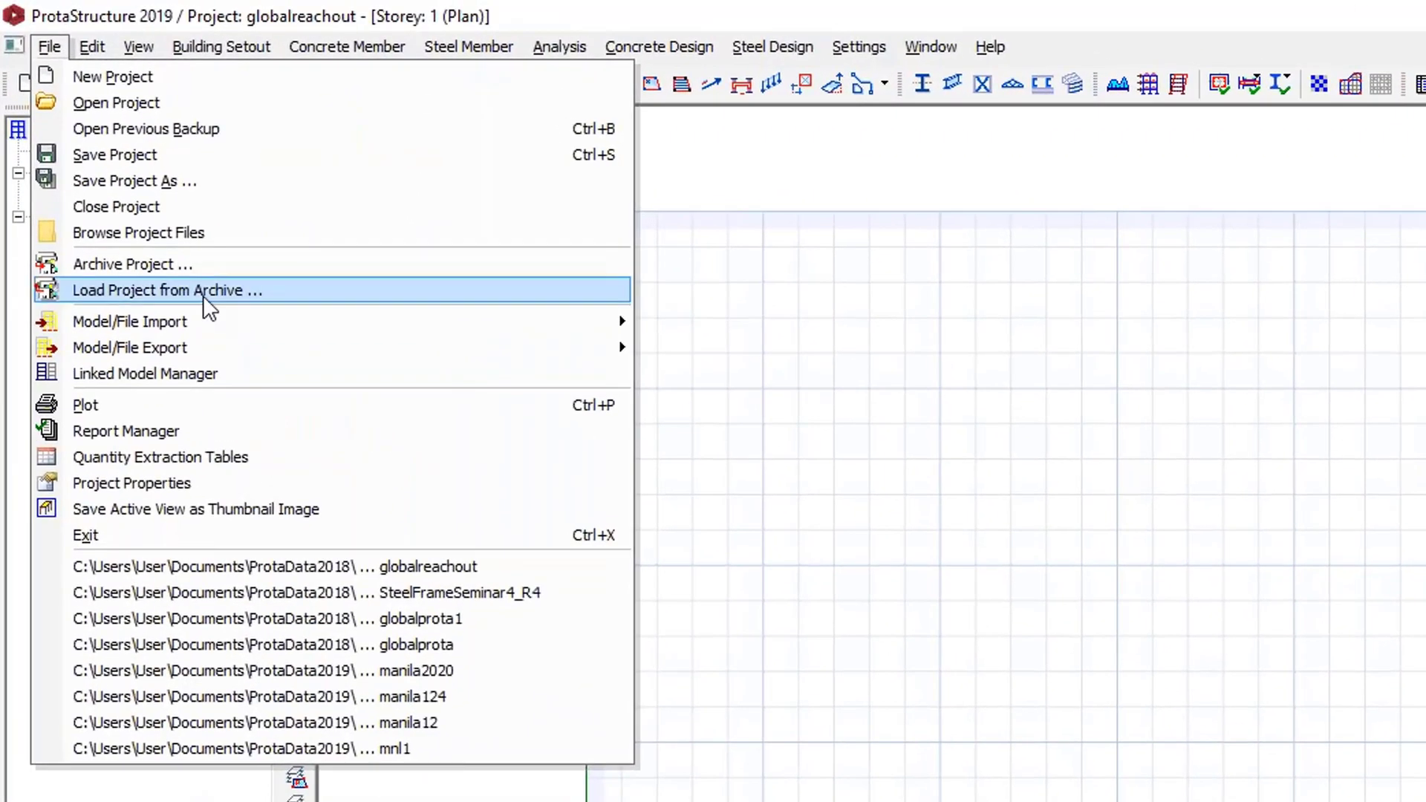
mouse_move(160, 238)
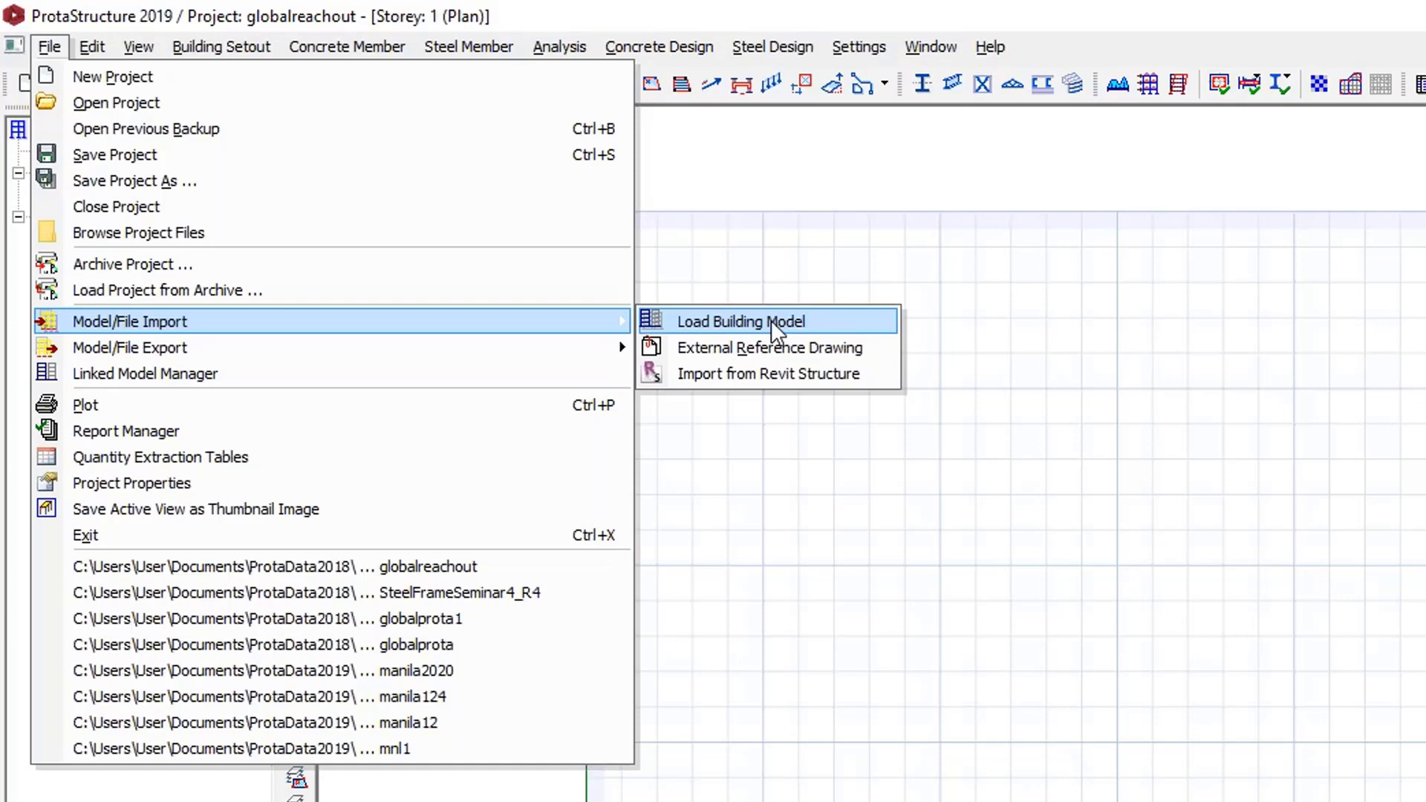
Generate an orthogonal axis grid with Dir-2 axis spacings of 5000,3000,4000,6000,2000 mm and place it.
mouse_move(246, 51)
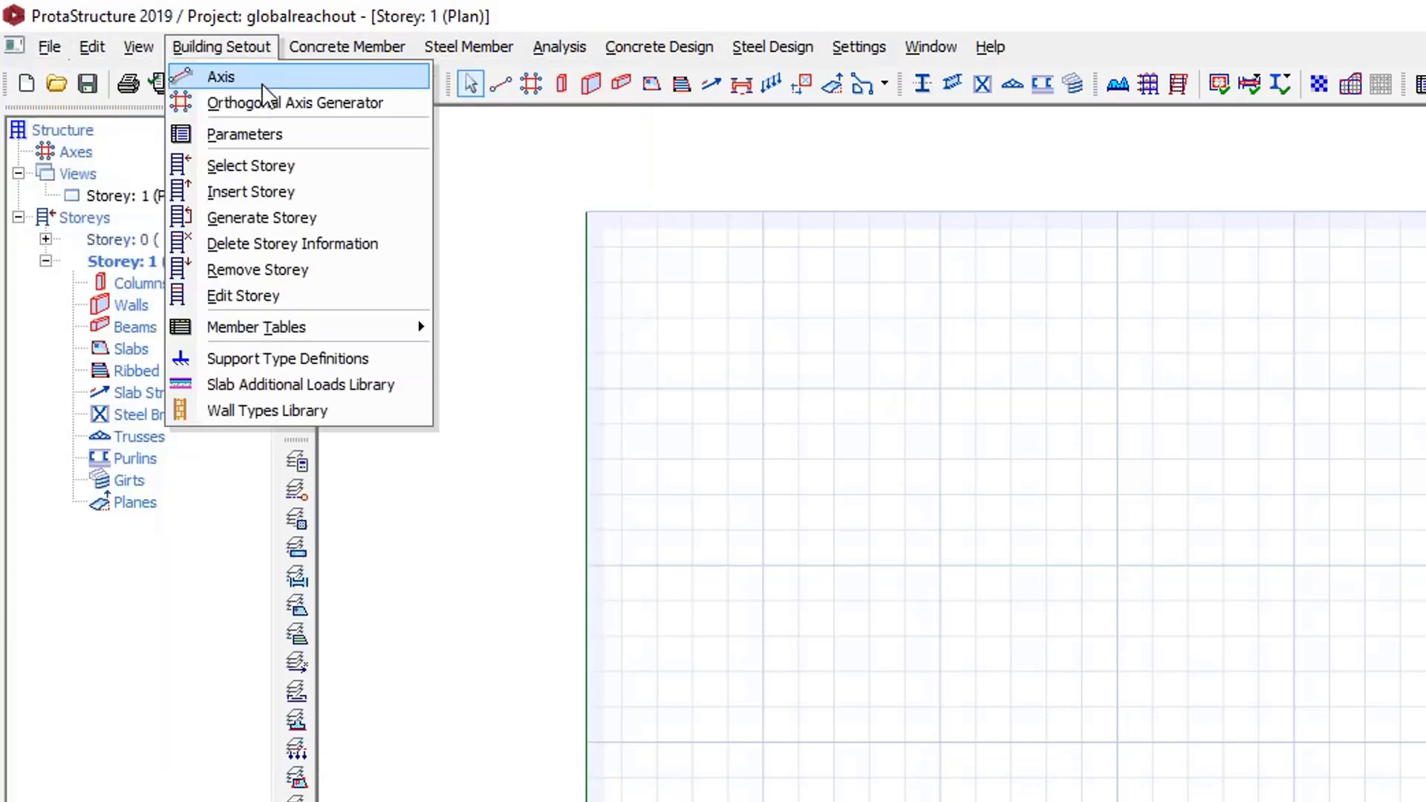
click(266, 103)
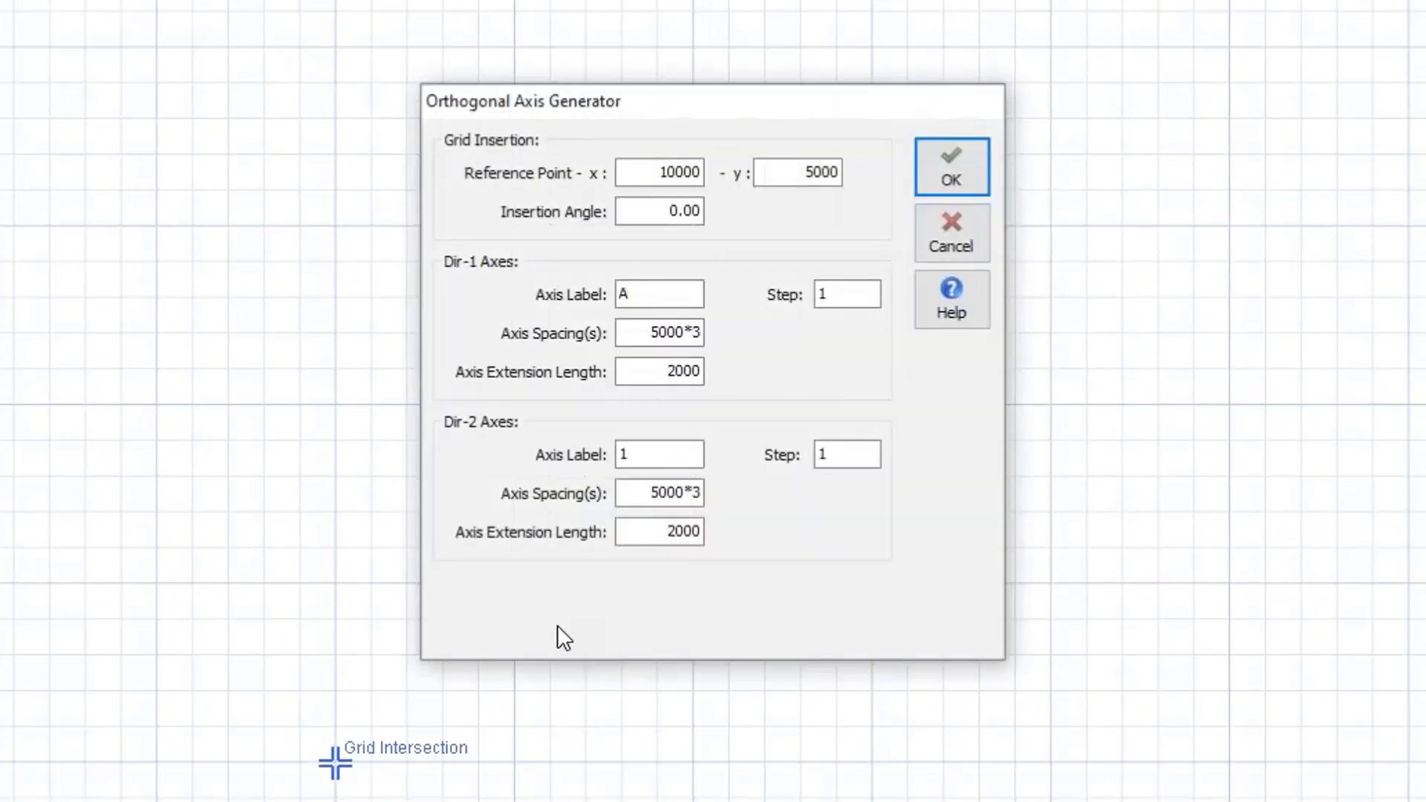
click(644, 493)
text(5000,3000,600)
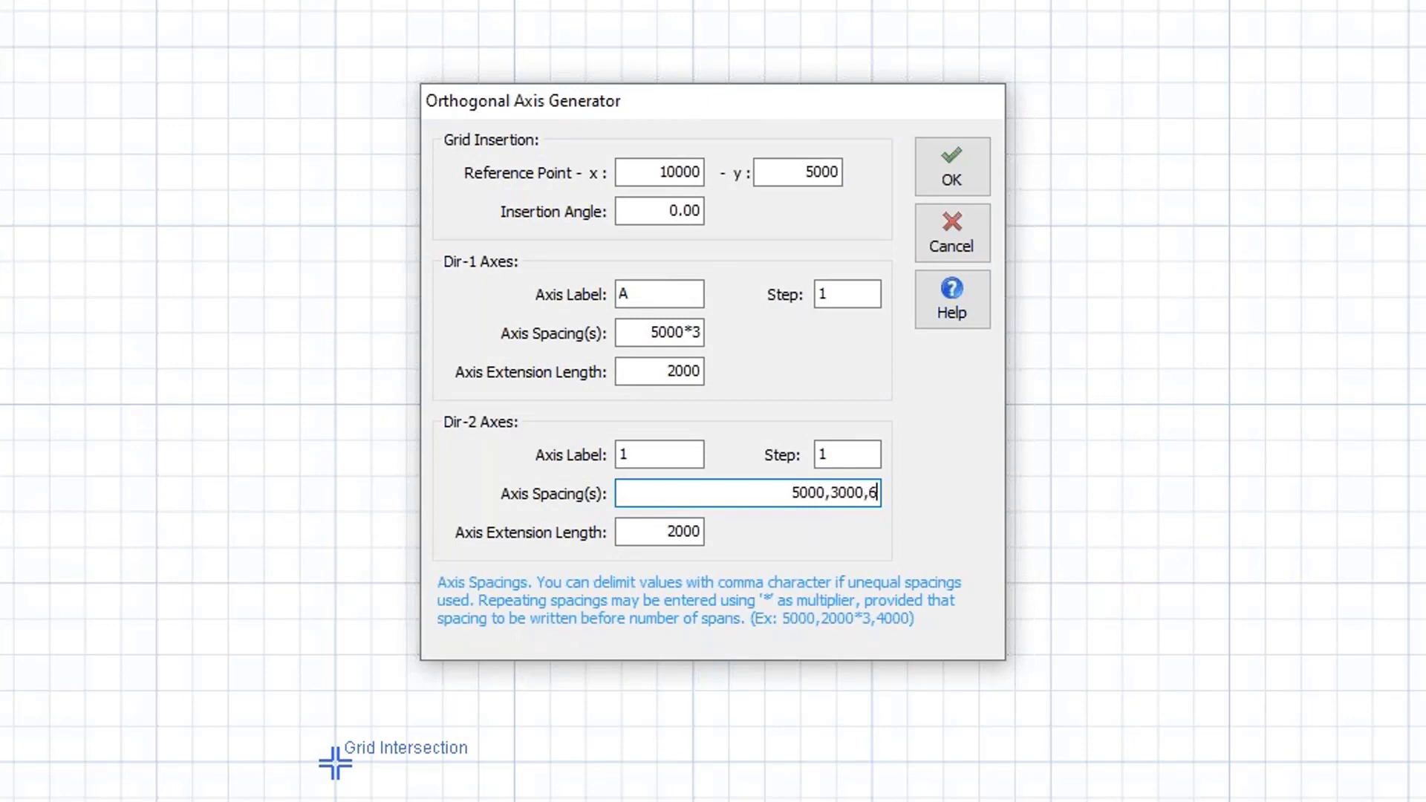
key(BackSpace)
key(BackSpace)
key(BackSpace)
text(4000,6000,2000)
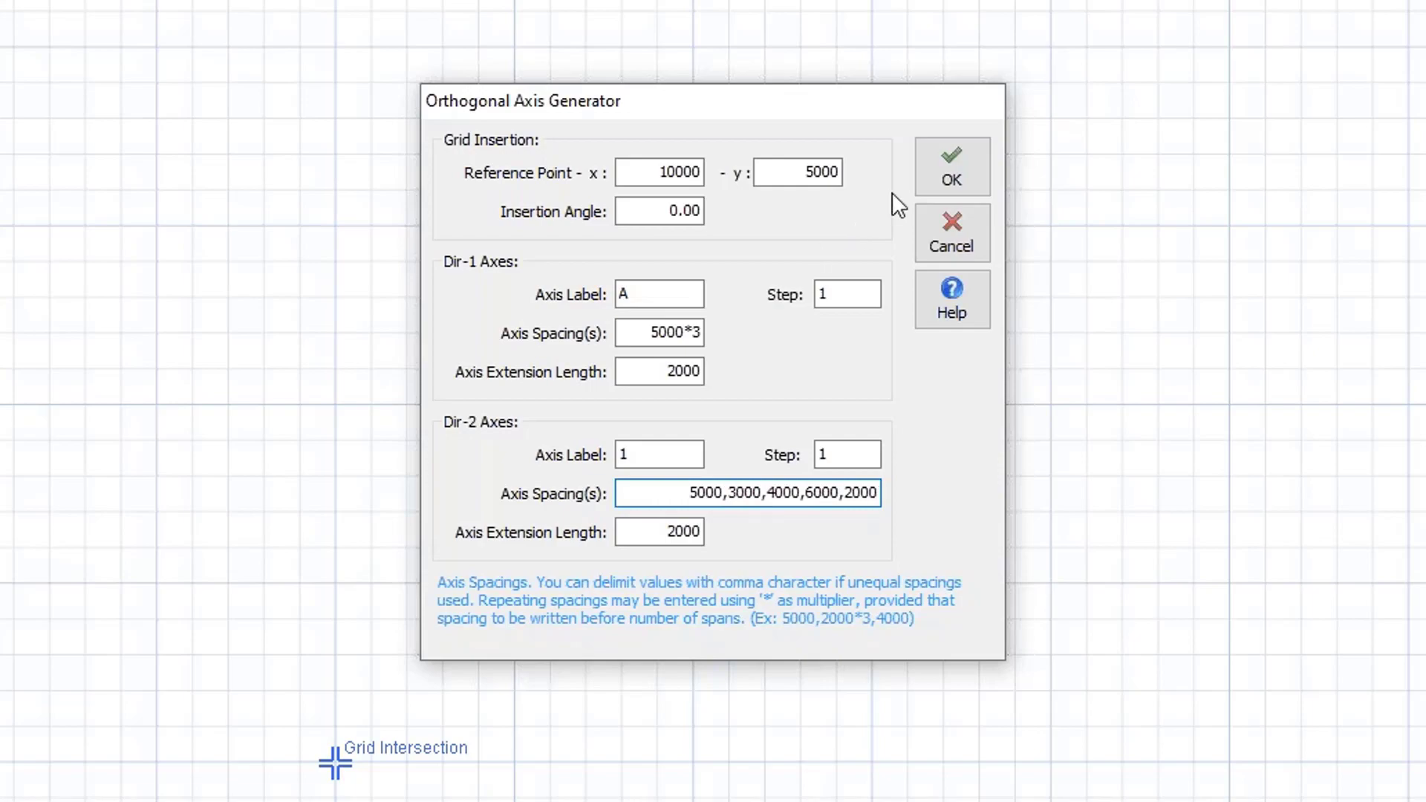
click(921, 185)
middle_drag(708, 395, 734, 341)
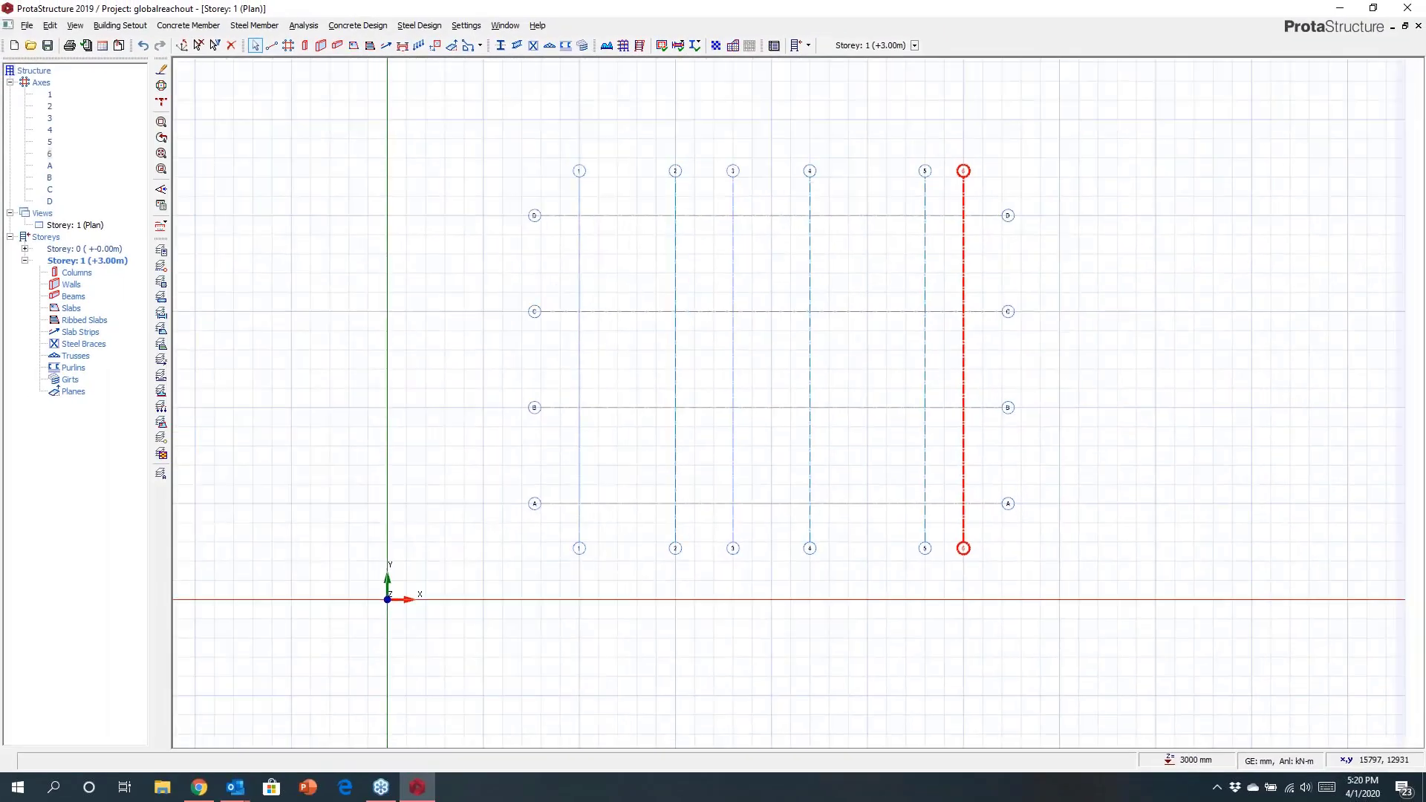
Select axis 1 and delete it.
right_click(580, 385)
click(621, 396)
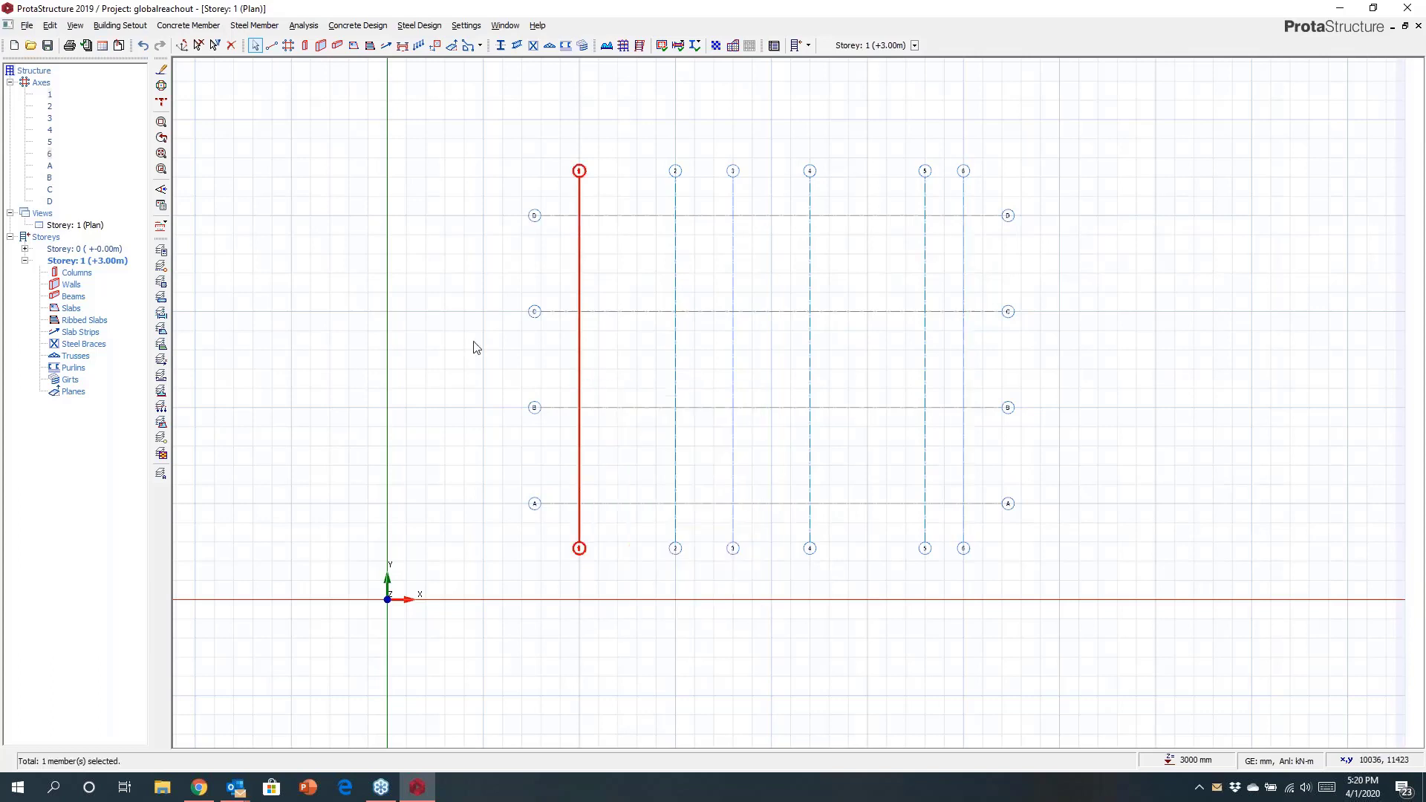
drag(85, 11, 1255, 309)
key(Delete)
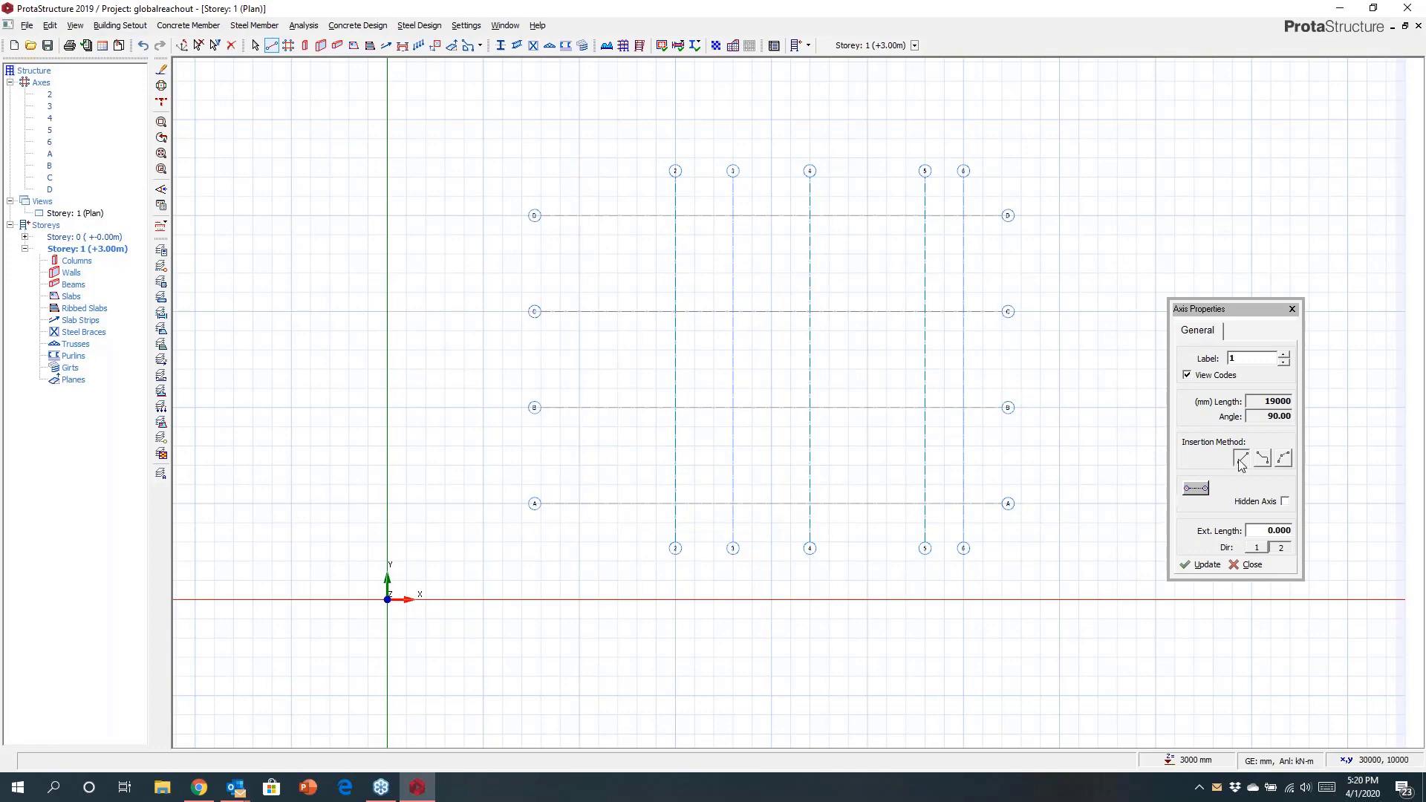
Draw a new curved axis 1 along the old axis line, entering -1500 as the arc offset.
scroll(592, 267, up, 2)
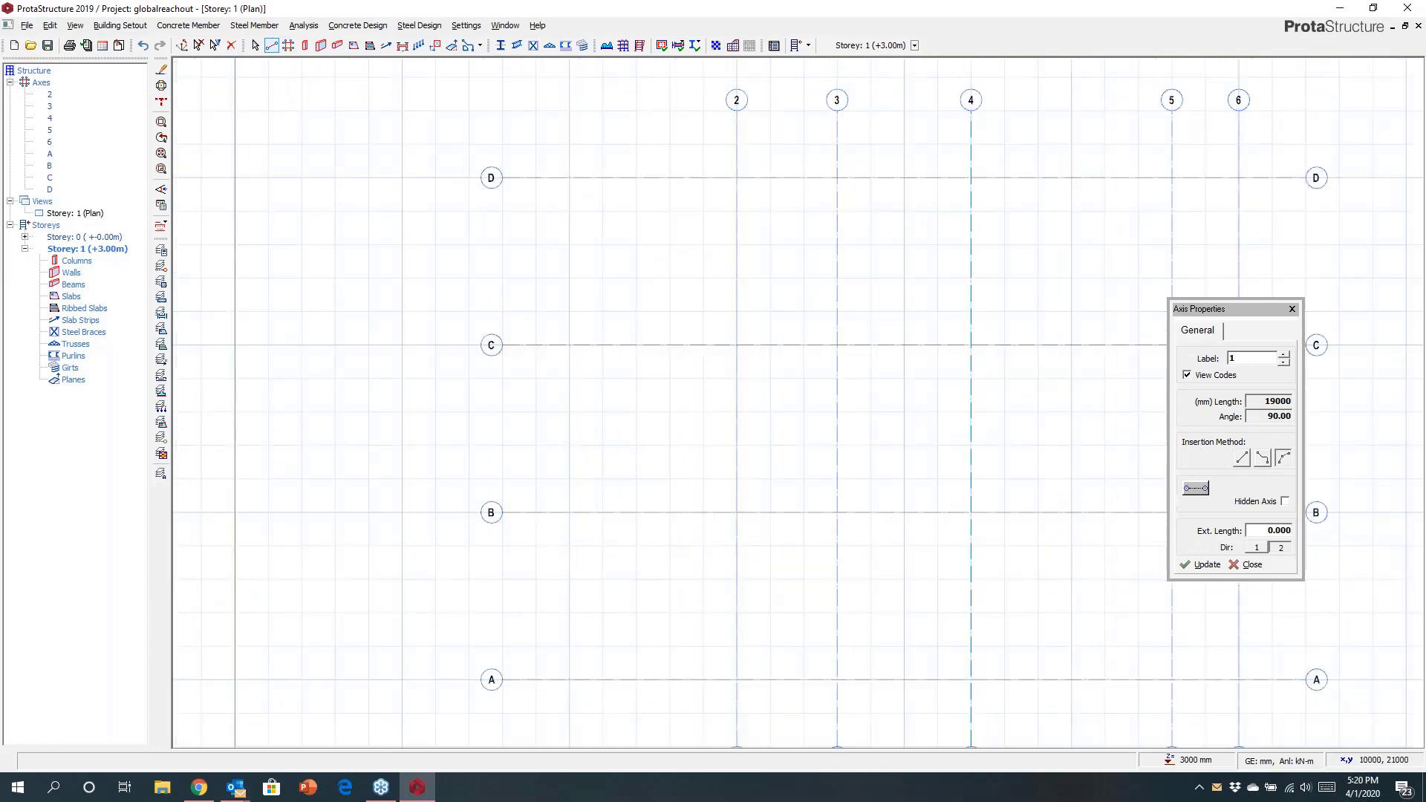
click(569, 111)
middle_drag(658, 471, 638, 312)
click(550, 587)
middle_drag(659, 419, 691, 478)
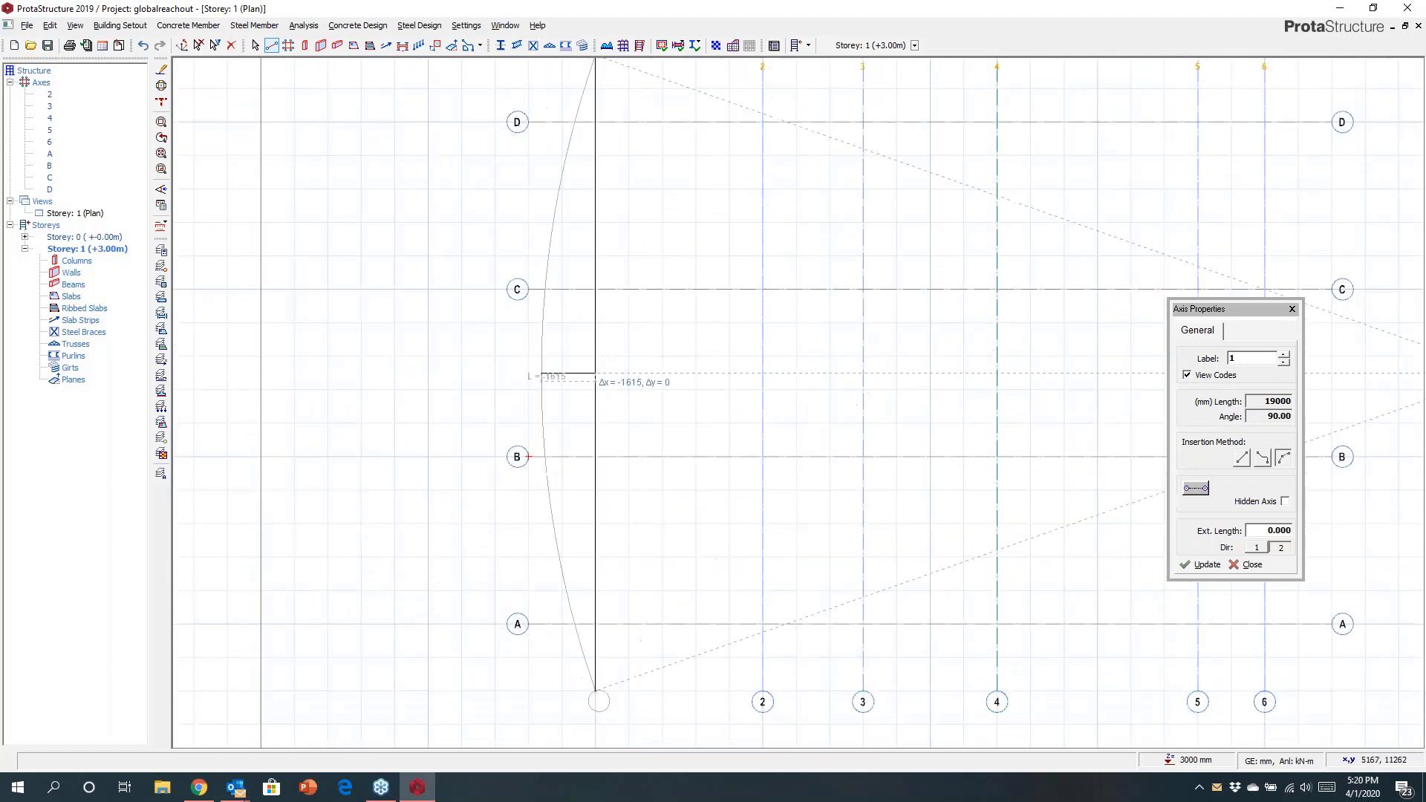
text(-1500)
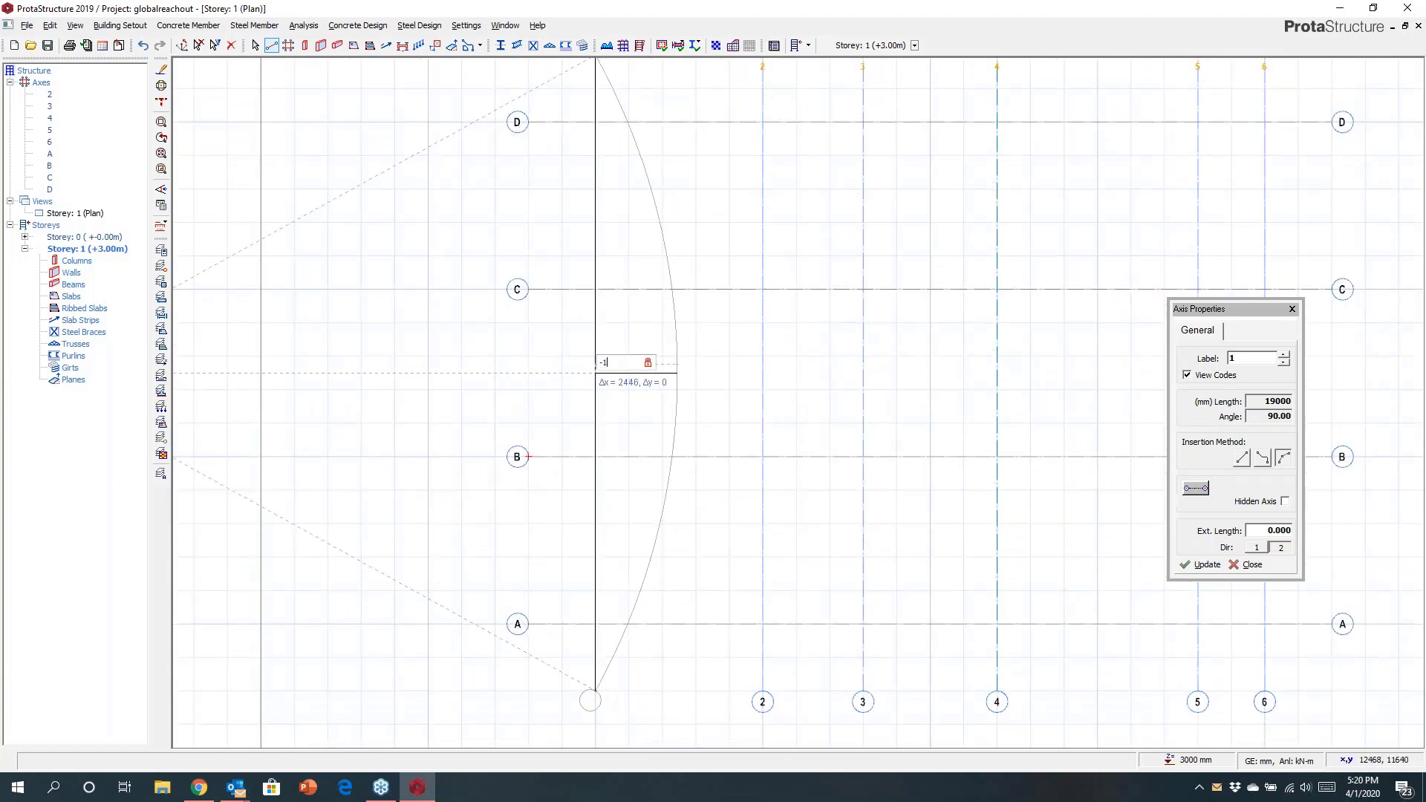
key(Return)
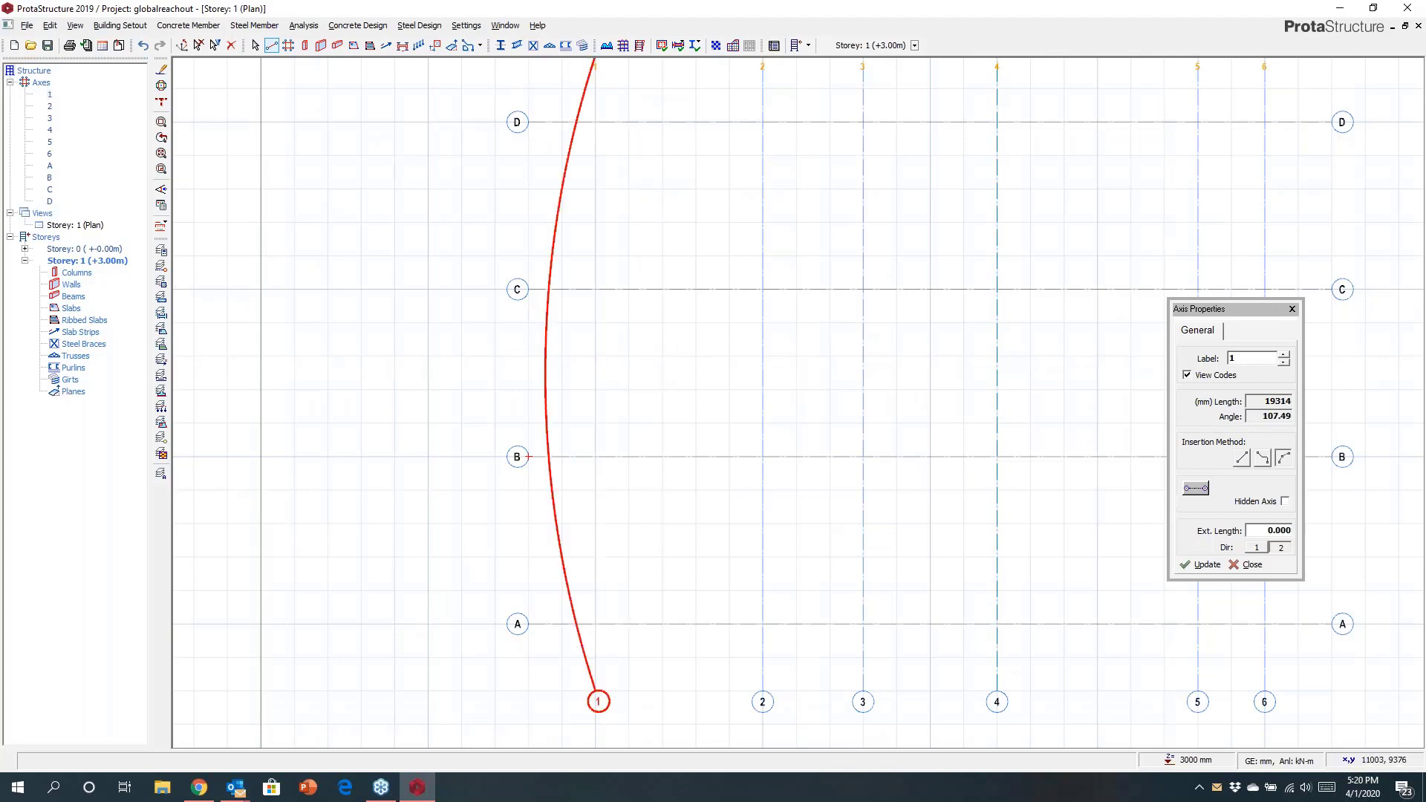
scroll(617, 476, down, 1)
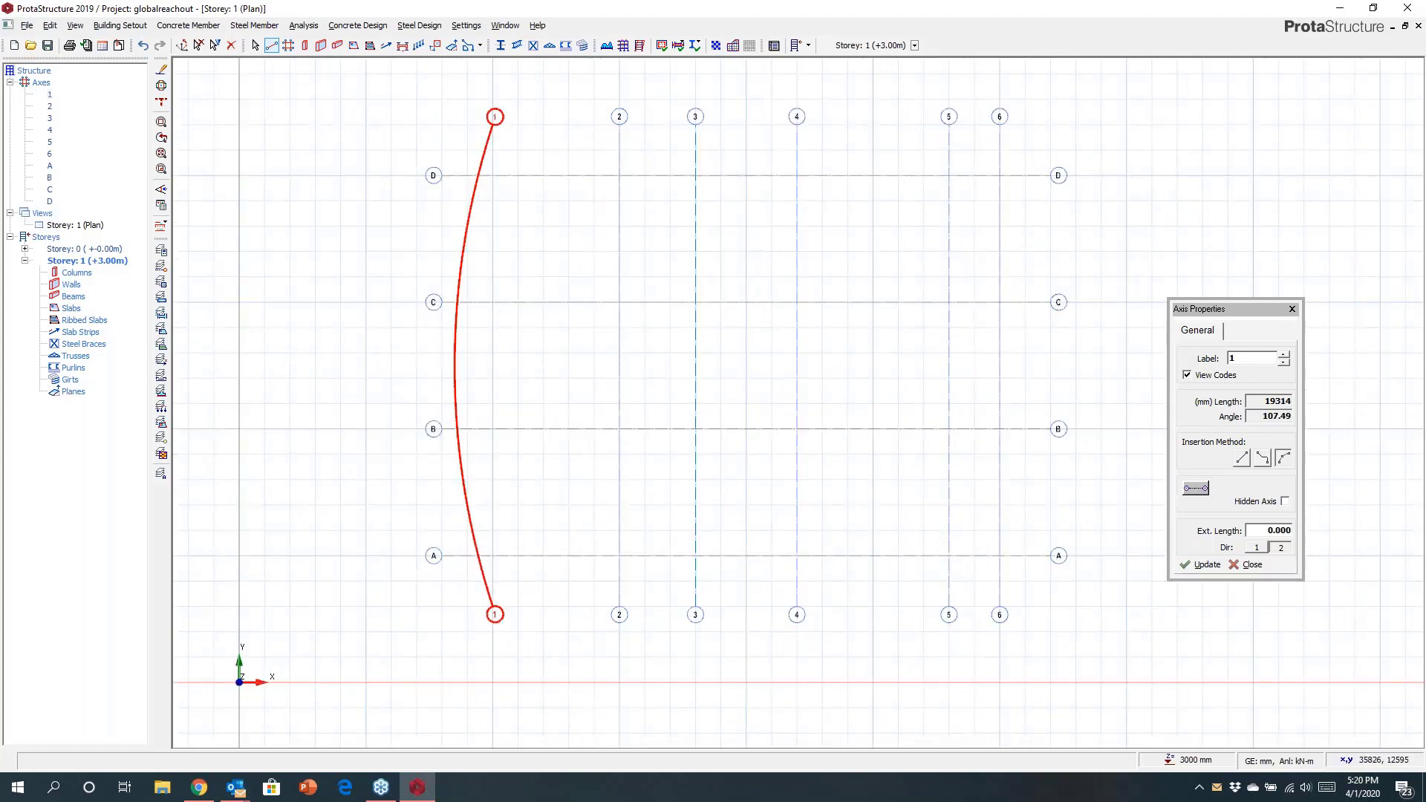
click(1293, 309)
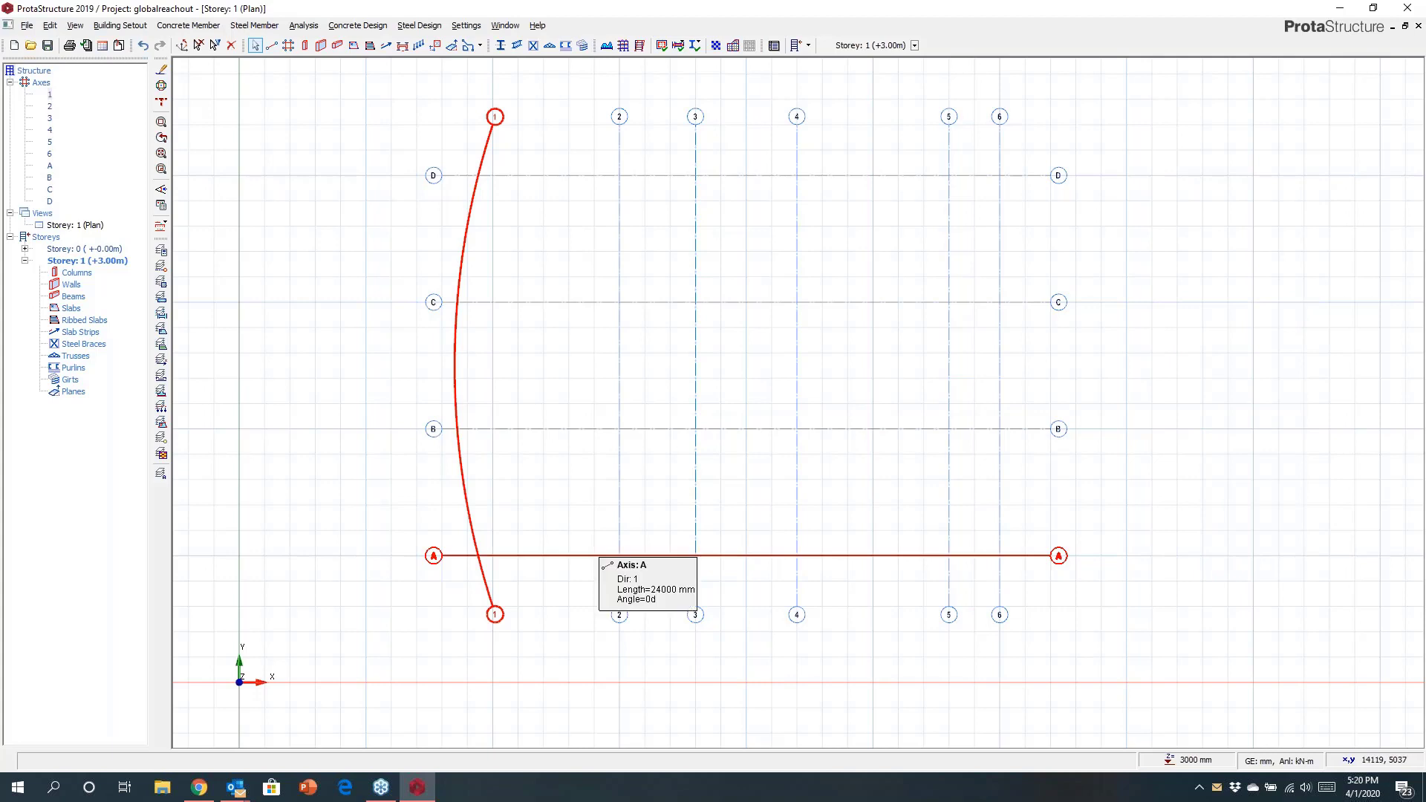
Redraw axis A as a polyline that jogs upward between axes 3 and 4 and runs horizontally to the right end.
right_click(603, 556)
click(661, 322)
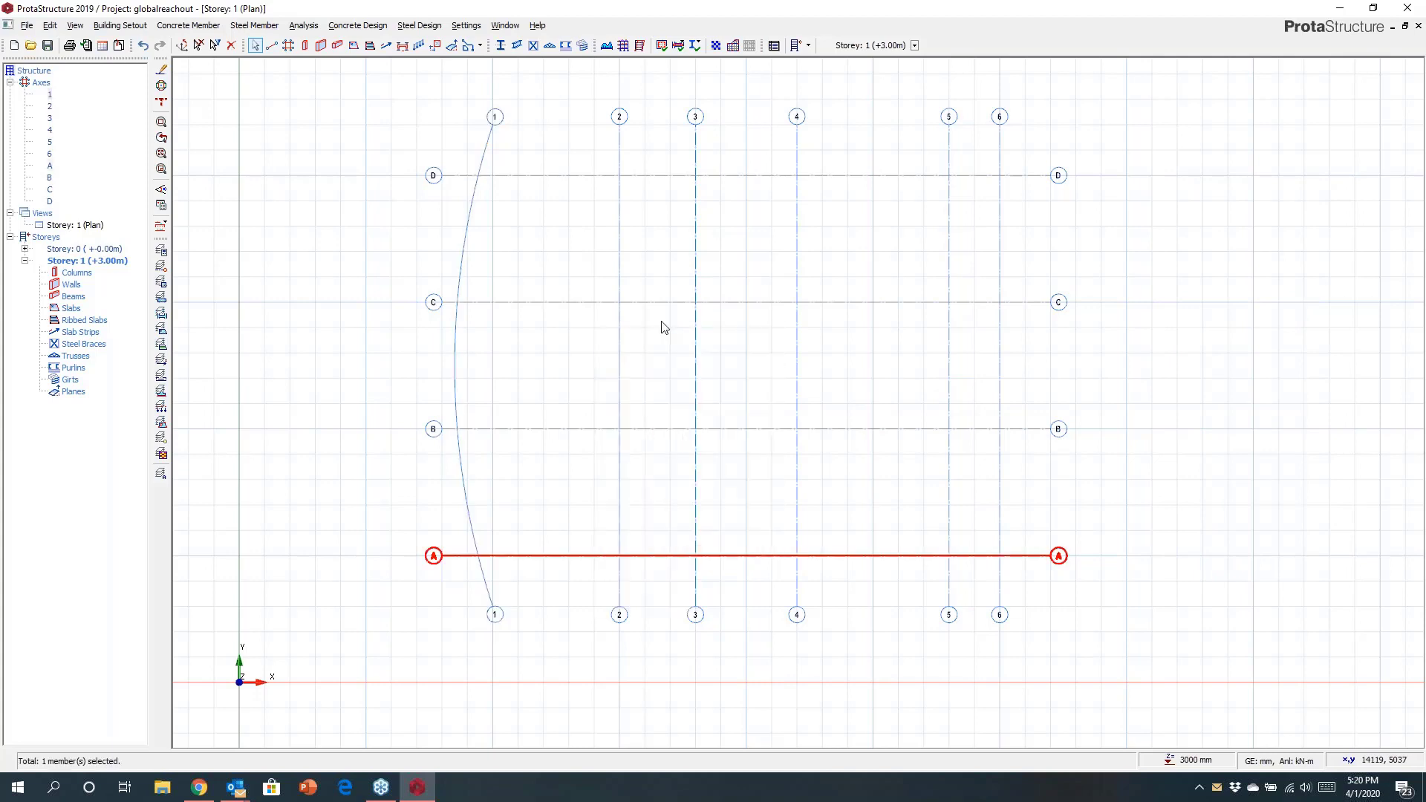
click(1262, 459)
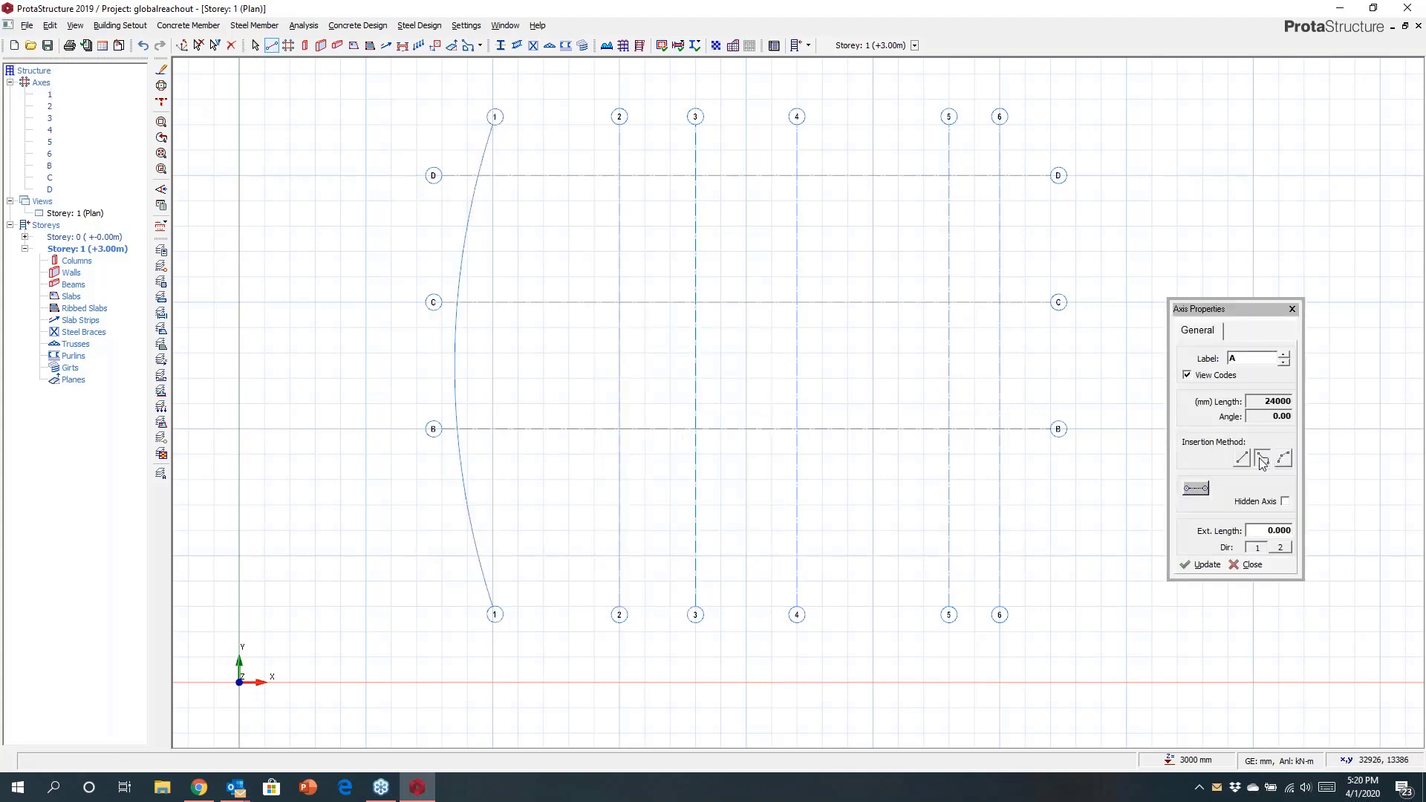
scroll(429, 534, up, 2)
click(434, 562)
click(780, 565)
middle_drag(860, 519, 685, 478)
click(778, 460)
middle_drag(903, 466, 678, 433)
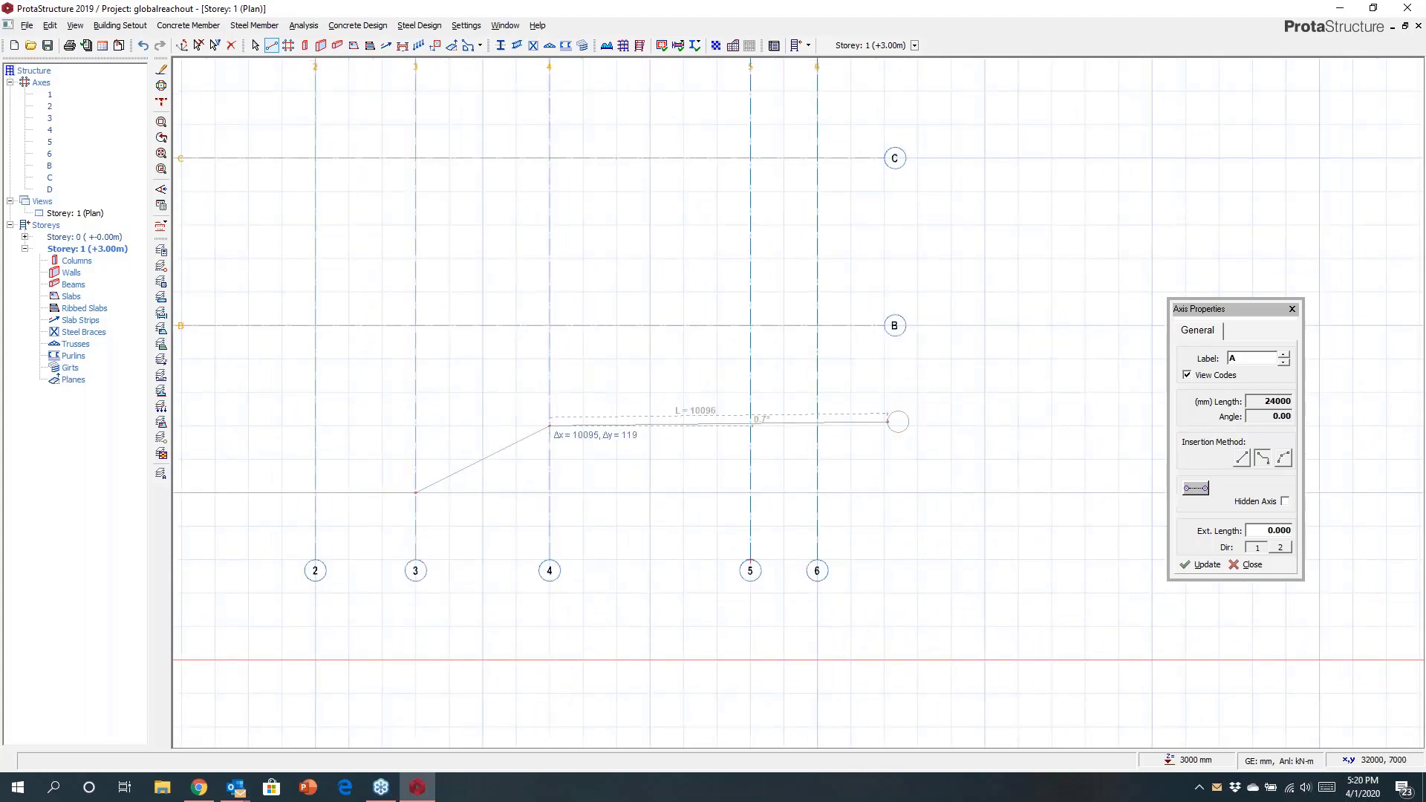
click(884, 426)
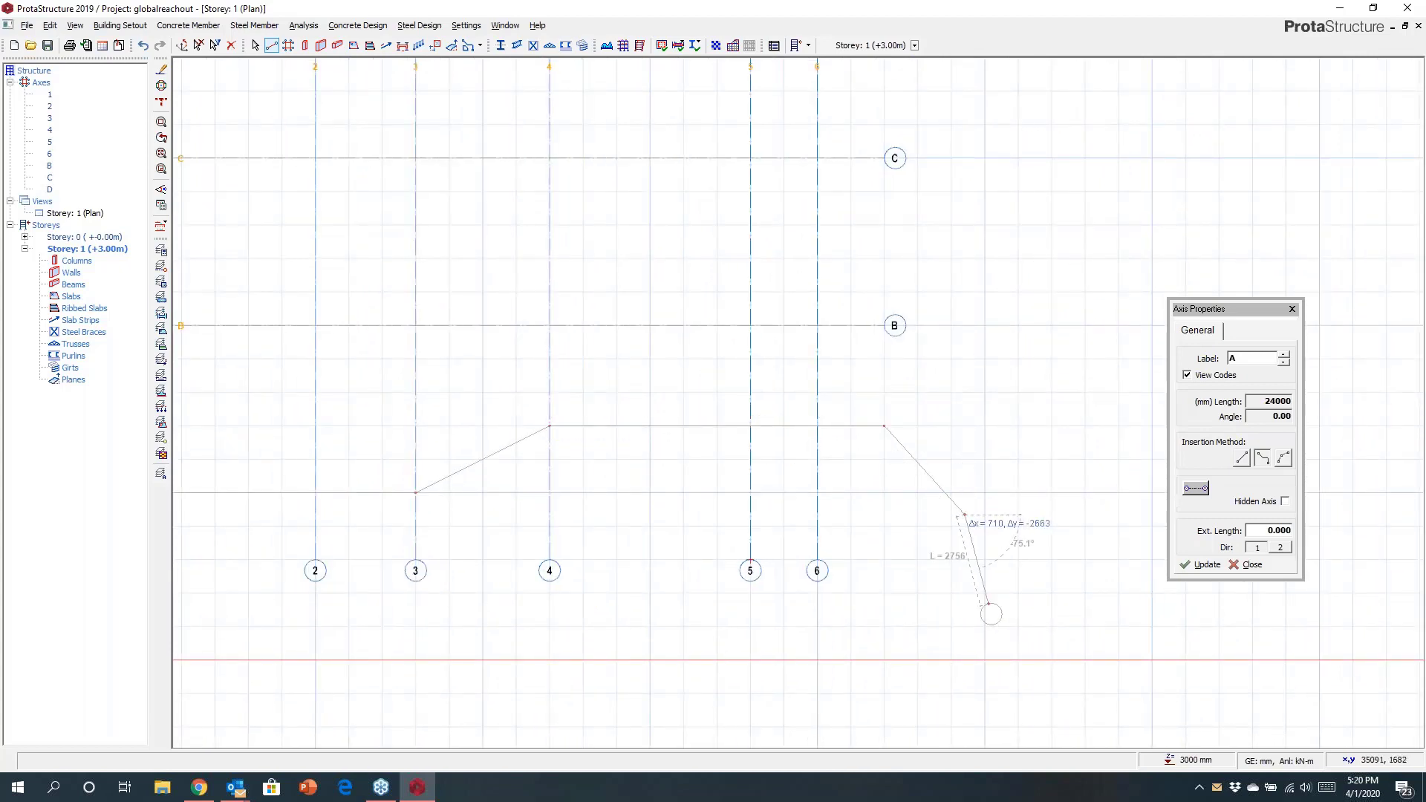
click(1021, 601)
click(1071, 448)
click(999, 354)
click(1054, 317)
key(Escape)
key(Escape)
key(Escape)
key(Escape)
key(Escape)
key(Return)
scroll(830, 425, down, 2)
middle_drag(792, 414, 852, 508)
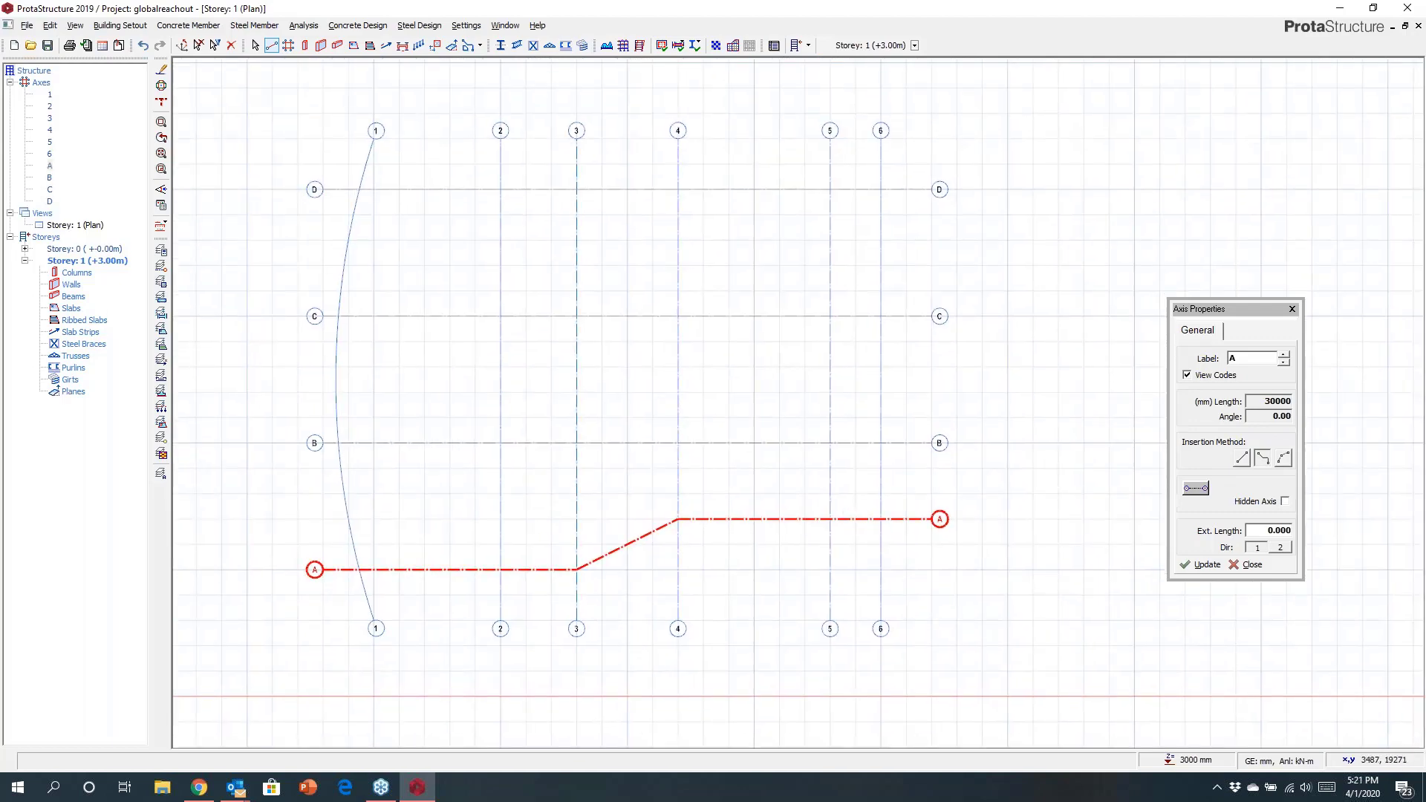
Insert 500 x 250 mm columns at the intersections of axis D with axes 2, 3 and 5.
click(305, 45)
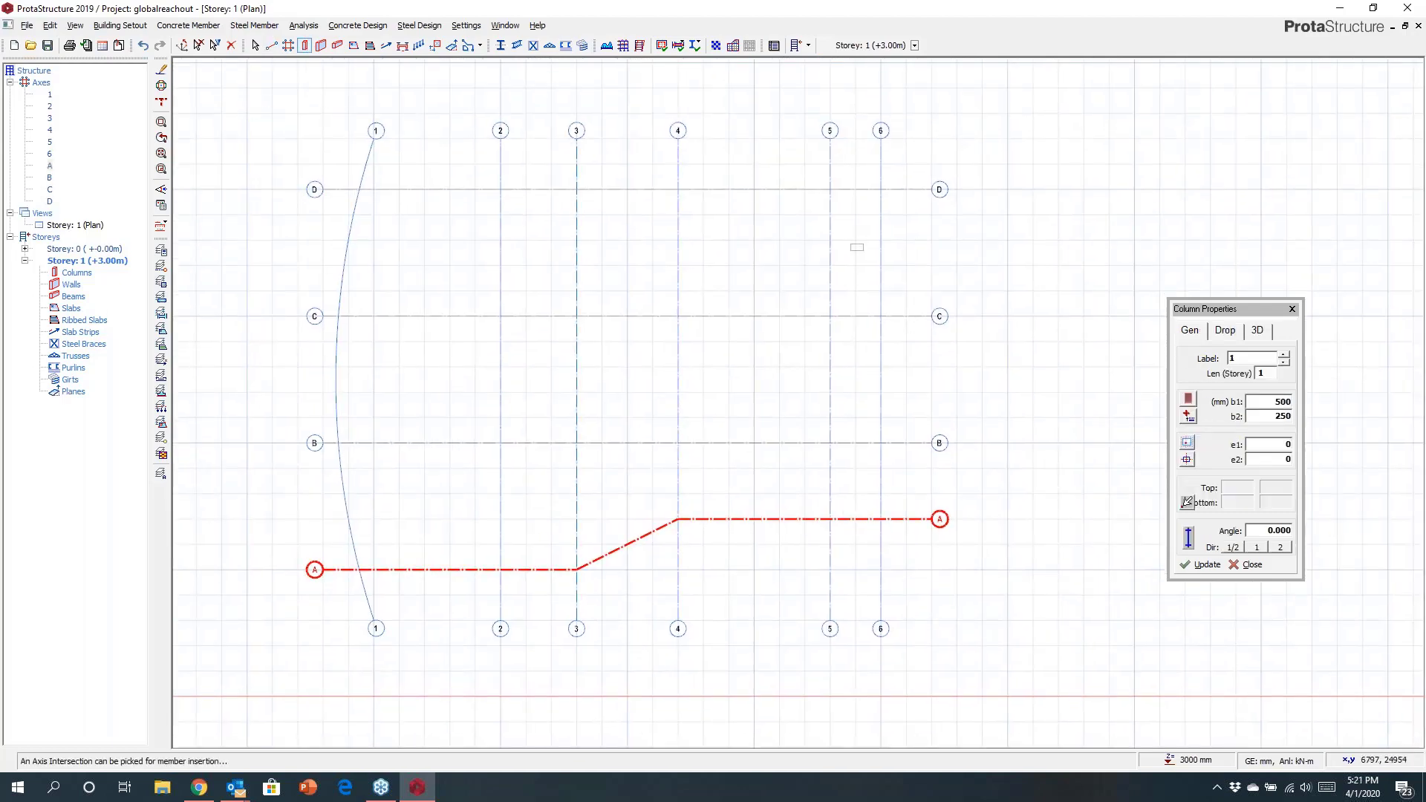
scroll(803, 205, up, 5)
scroll(914, 343, up, 2)
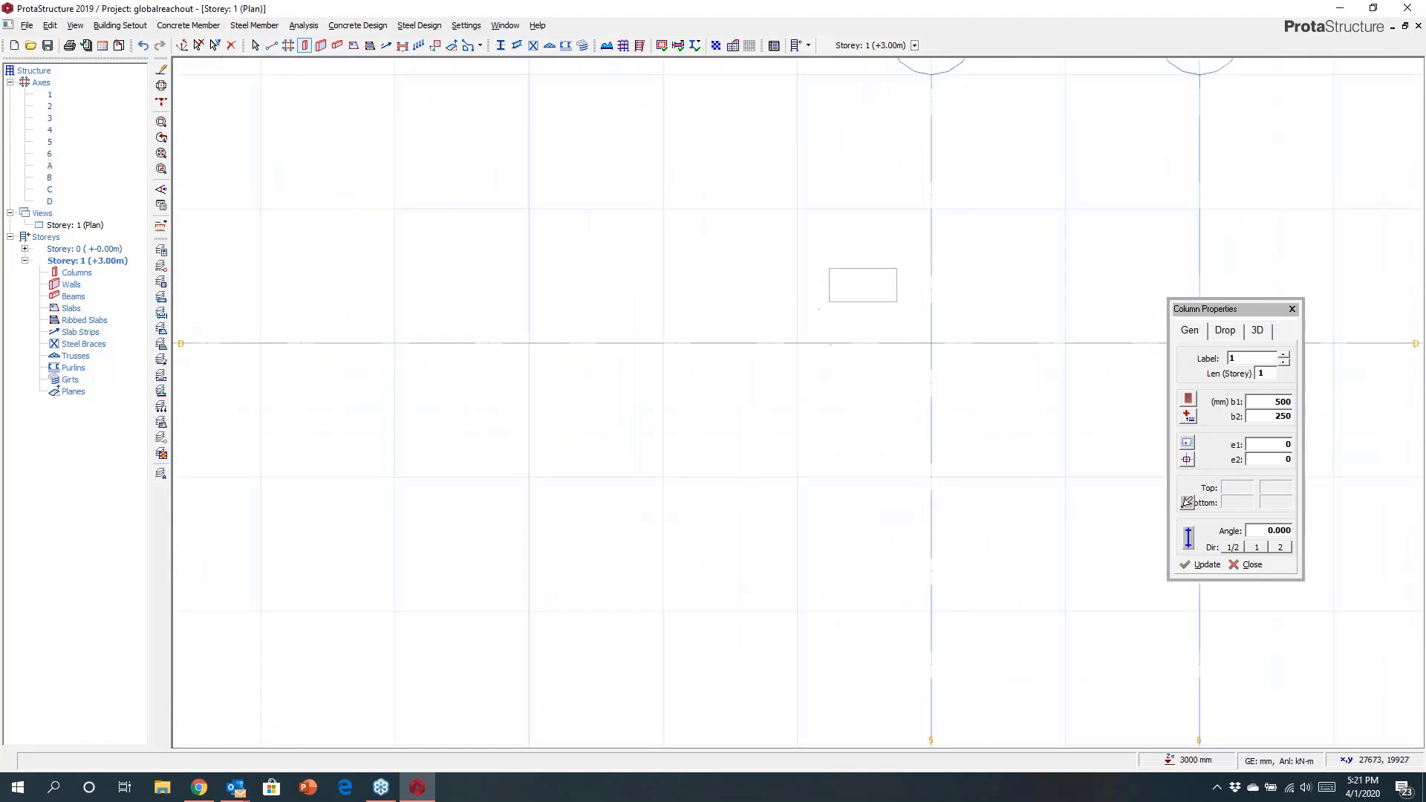
click(856, 365)
scroll(906, 334, down, 3)
middle_drag(843, 330, 1127, 248)
drag(541, 173, 753, 295)
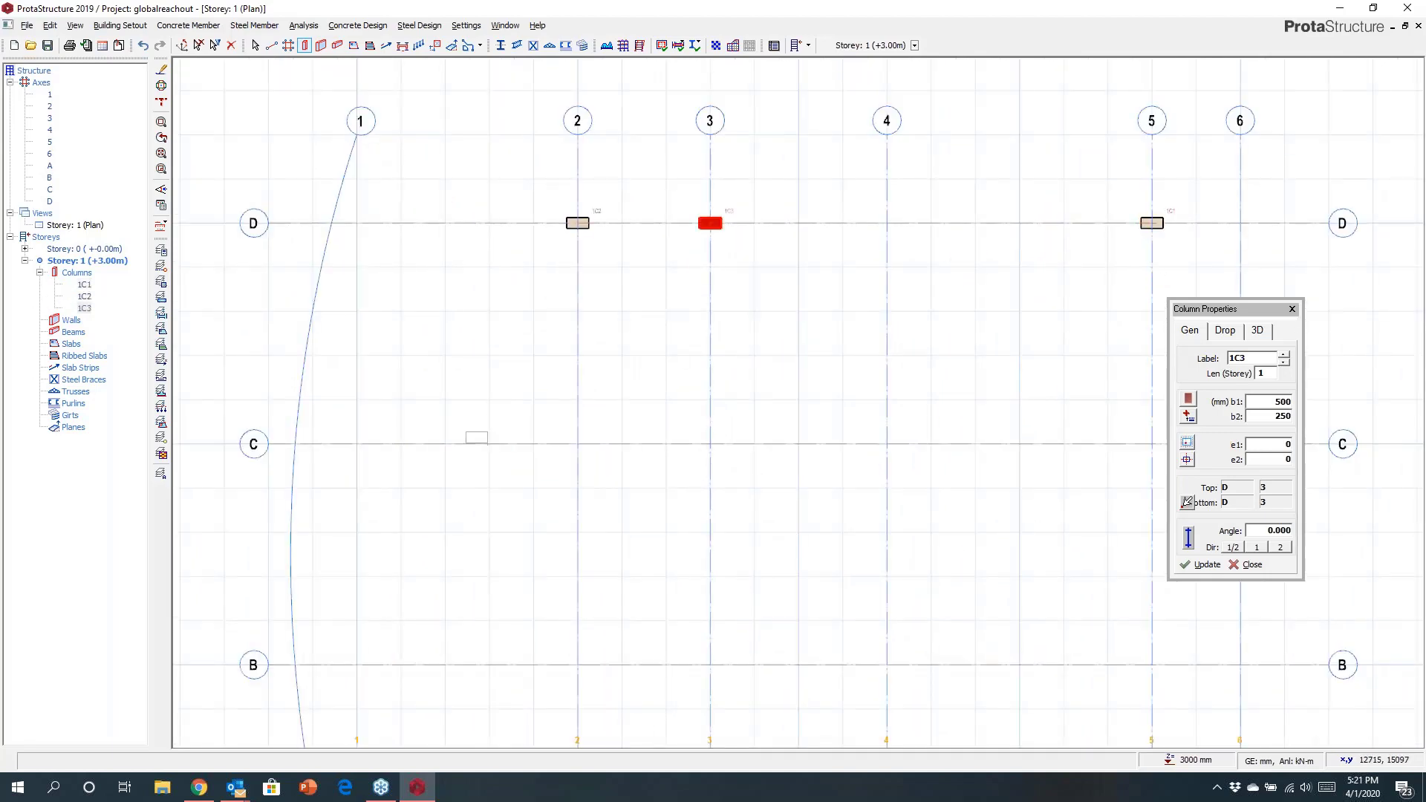
Set the column dimensions to b1 250 mm and b2 500 mm.
scroll(490, 421, down, 2)
middle_drag(493, 457, 488, 354)
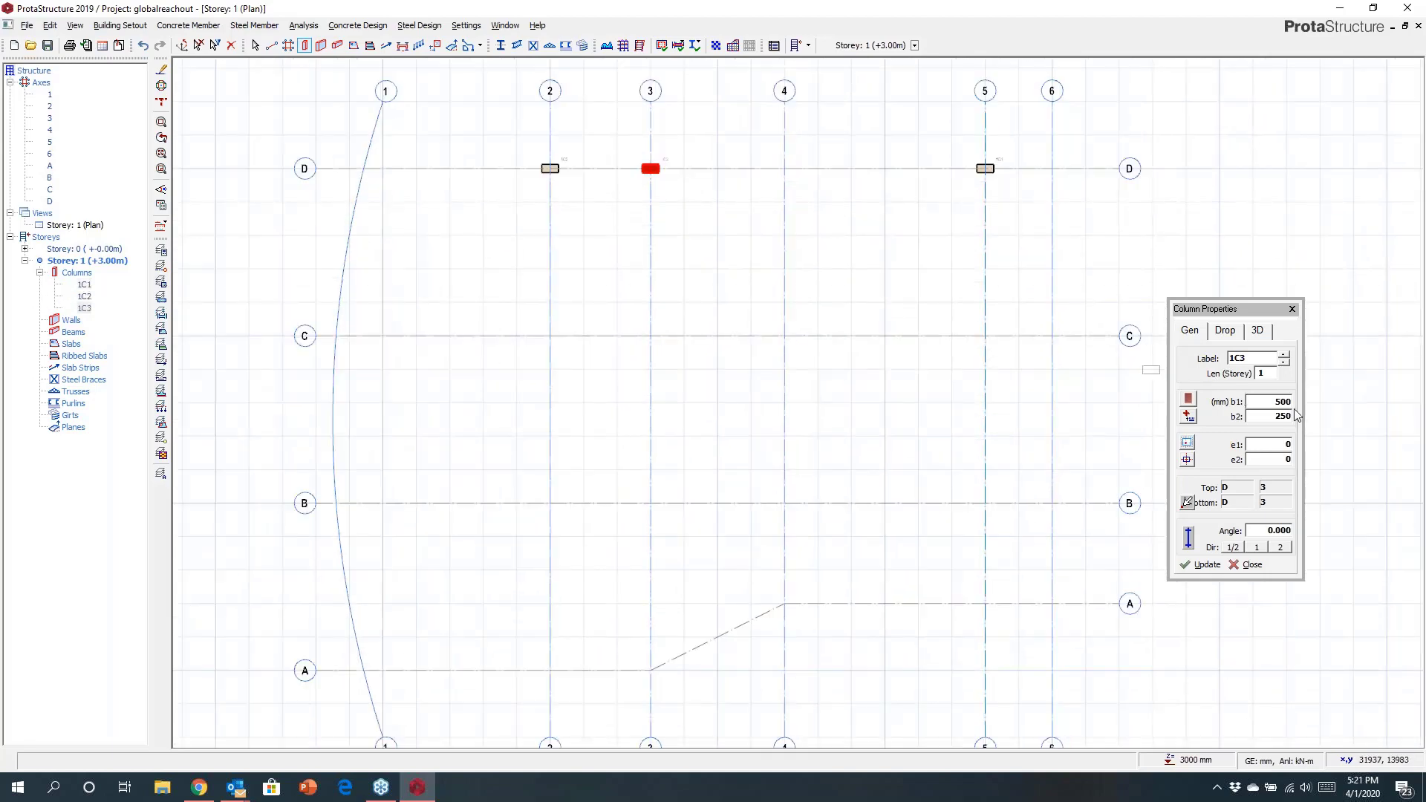
double_click(1255, 401)
text(2)
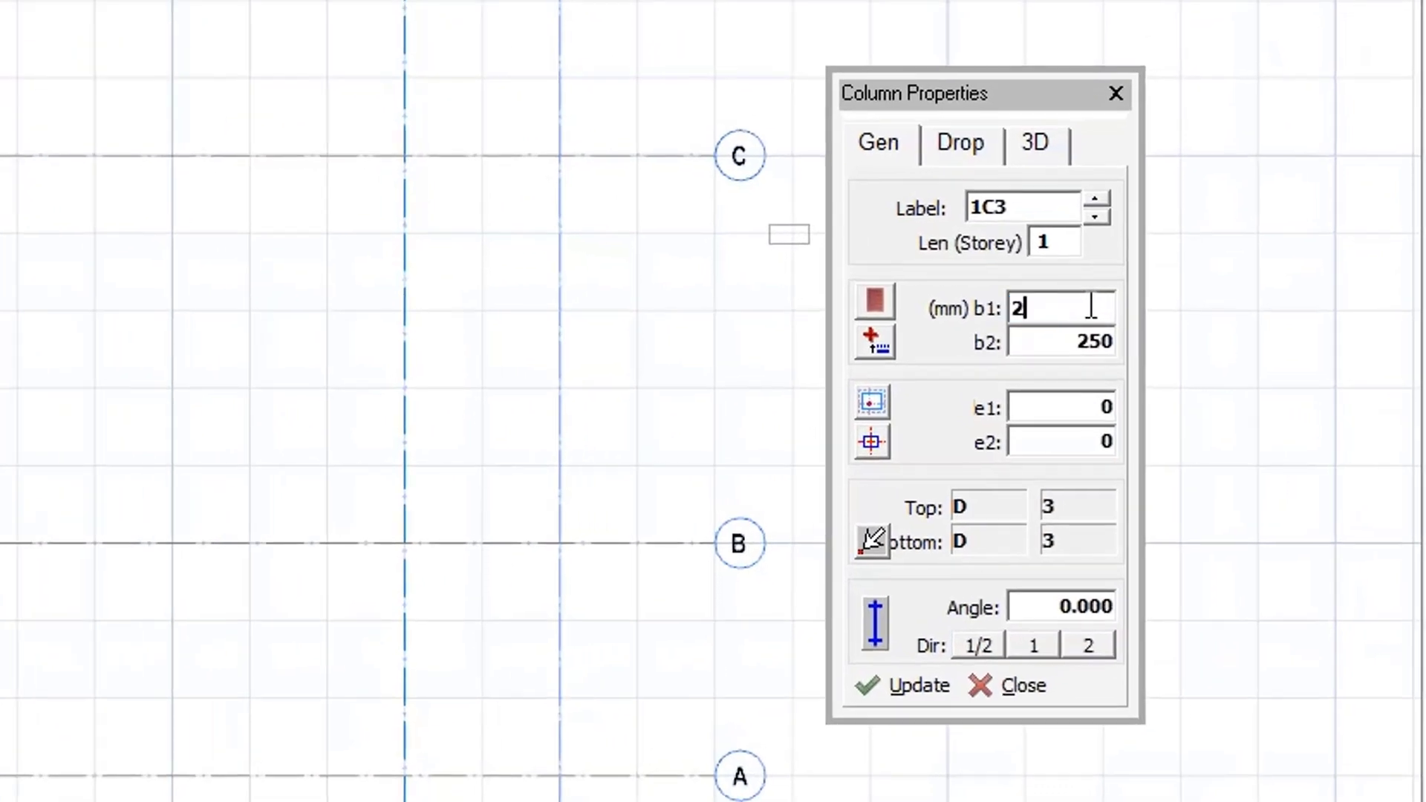
text(0)
click(1091, 346)
text(500)
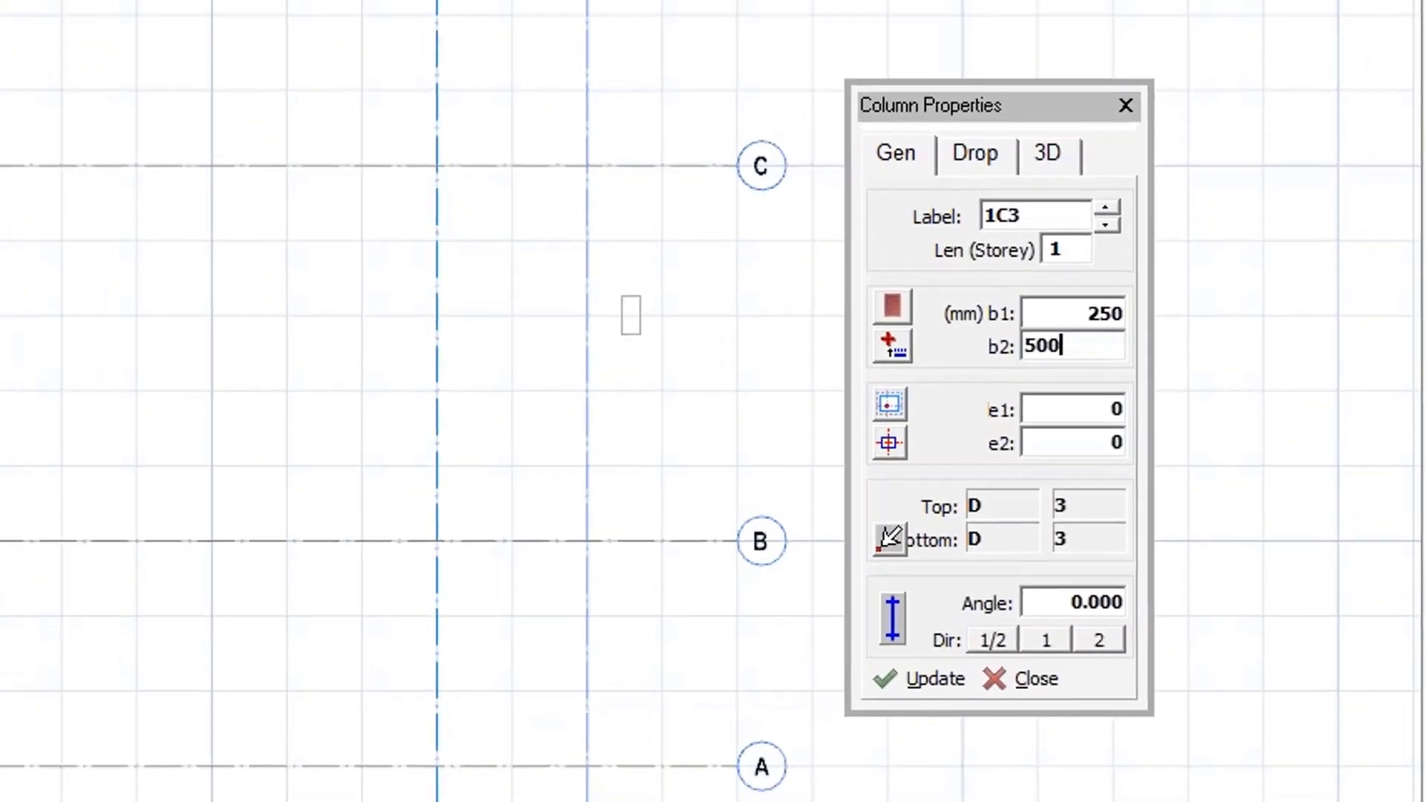
click(1284, 551)
Insert columns along curved axis 1 at its intersections with axes D, C, B and A.
drag(389, 182, 502, 622)
scroll(478, 566, up, 2)
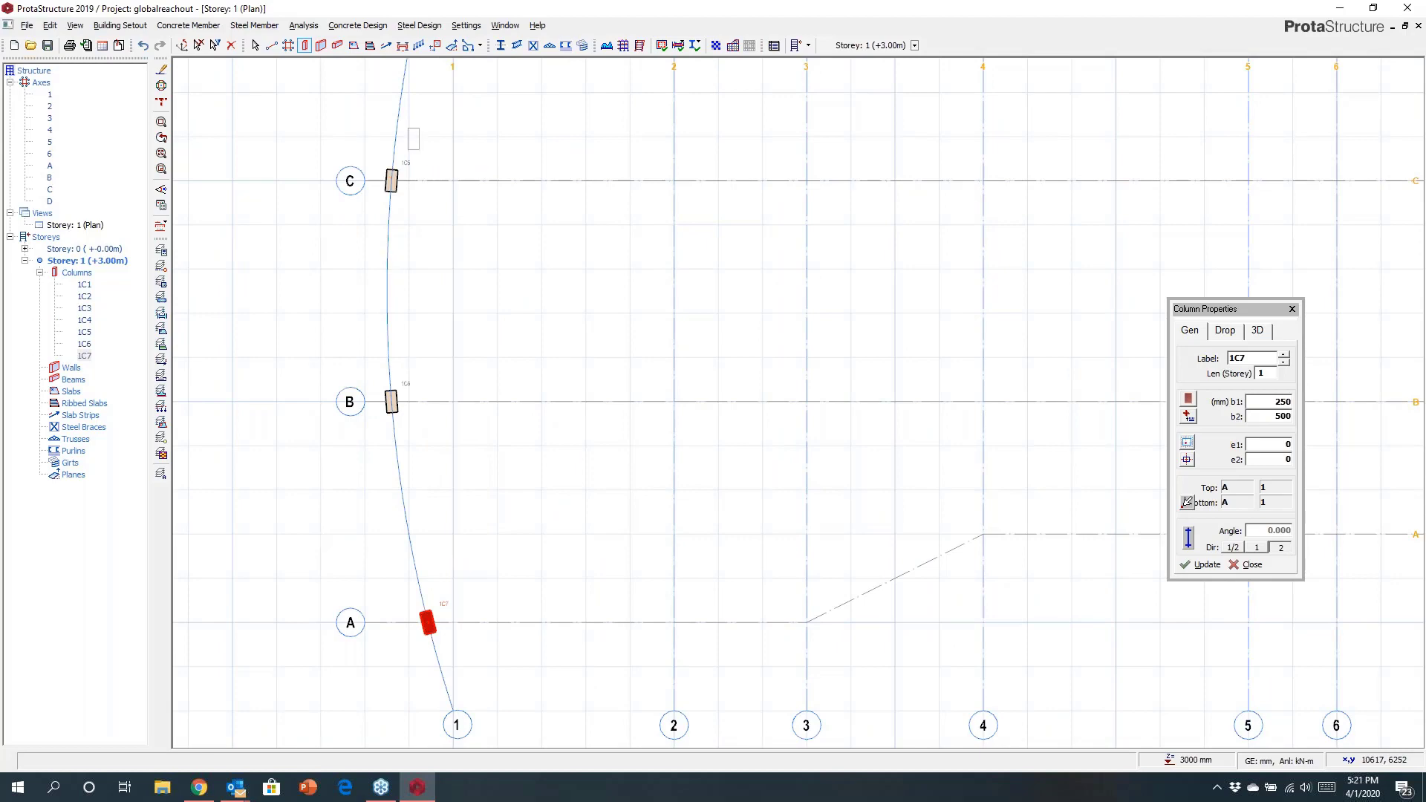
scroll(535, 445, down, 2)
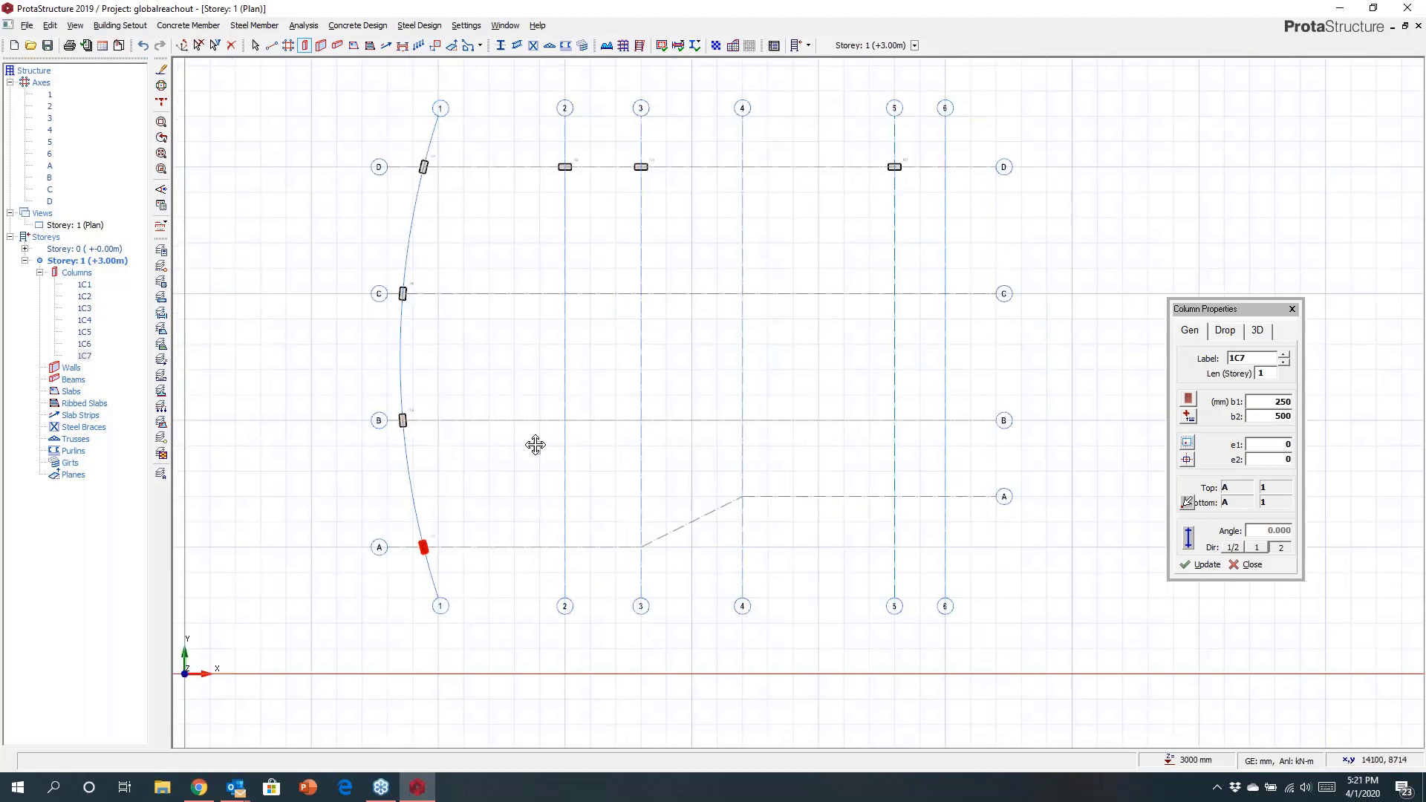
middle_drag(536, 444, 460, 439)
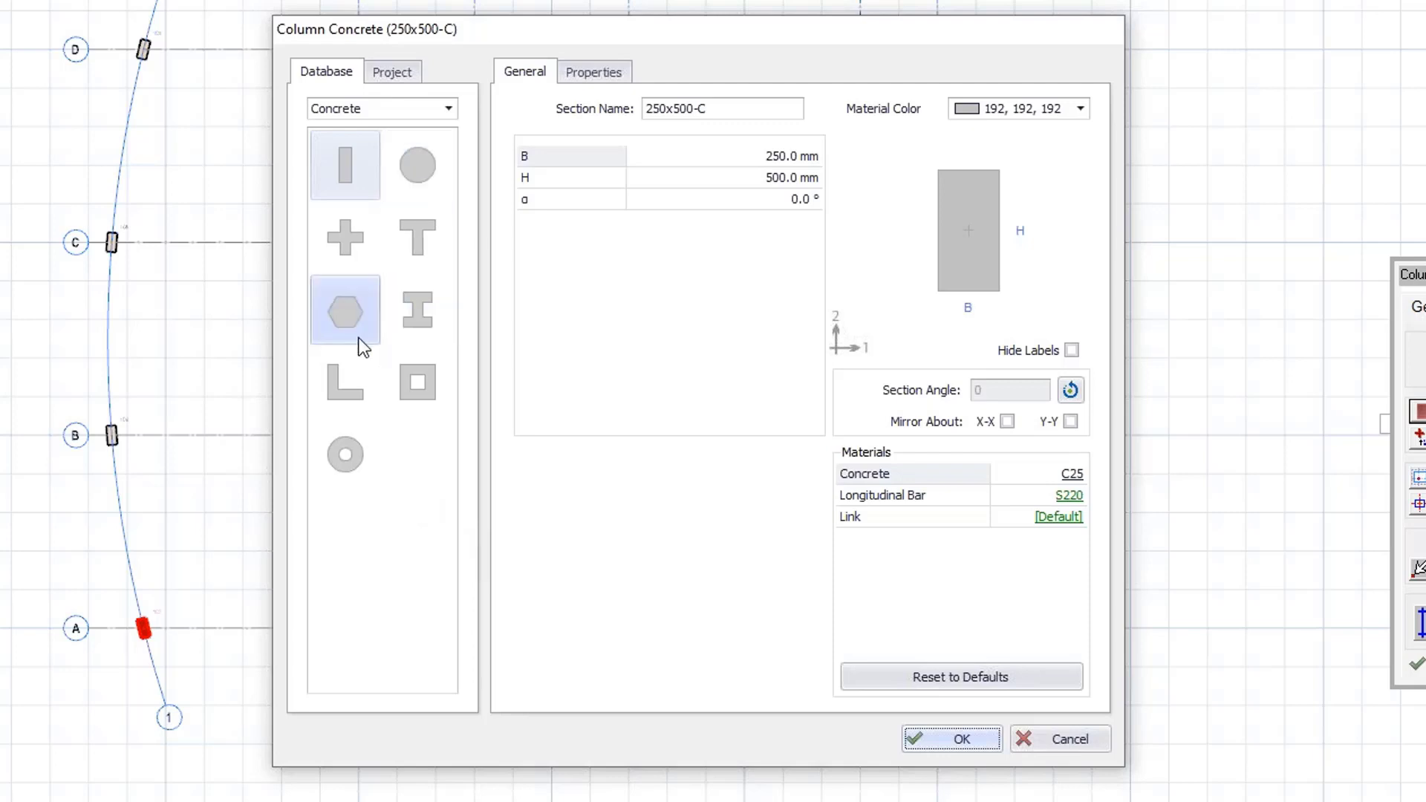
Browse the steel, built-up steel and composite section types in the column section database.
click(383, 117)
click(367, 156)
click(383, 115)
click(367, 151)
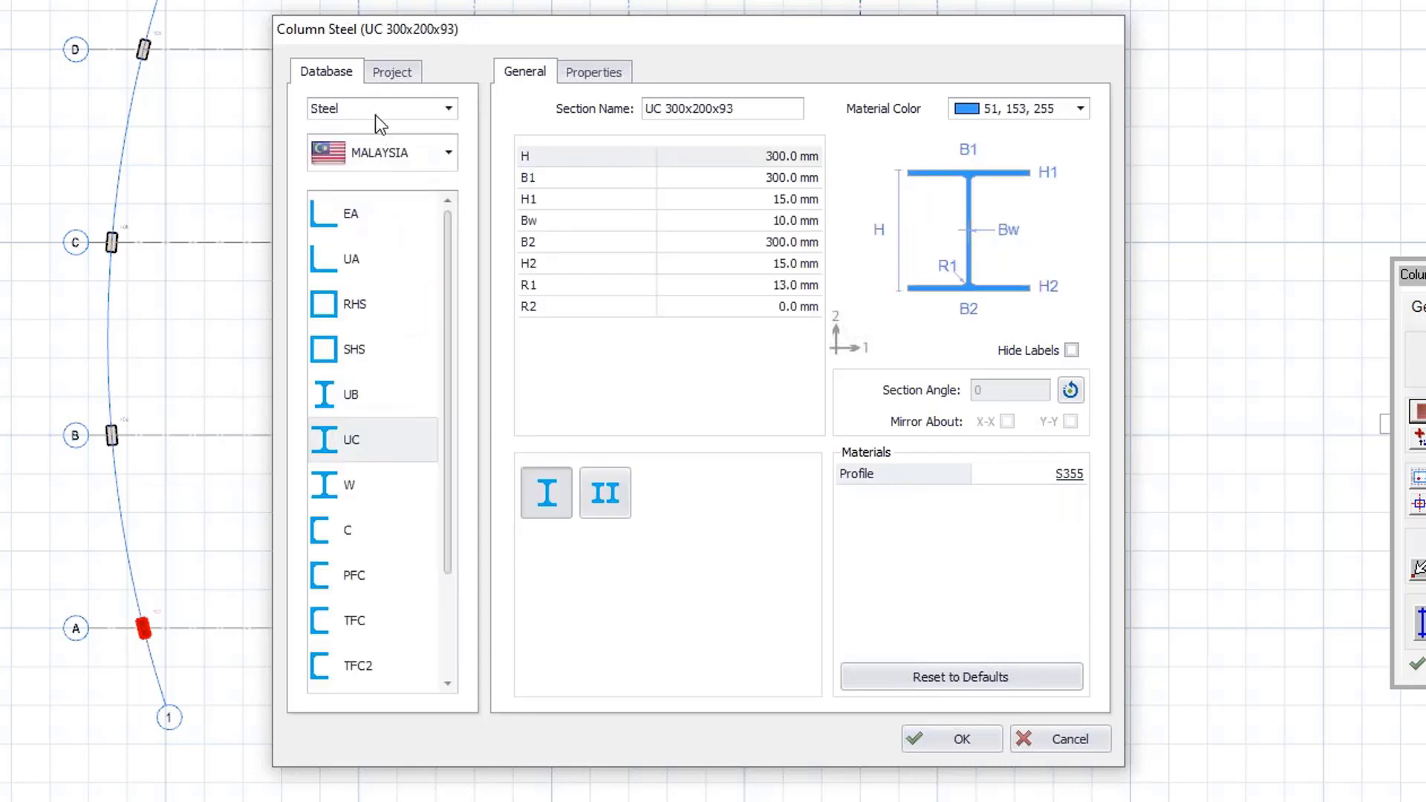
click(376, 114)
click(349, 181)
click(359, 113)
click(358, 193)
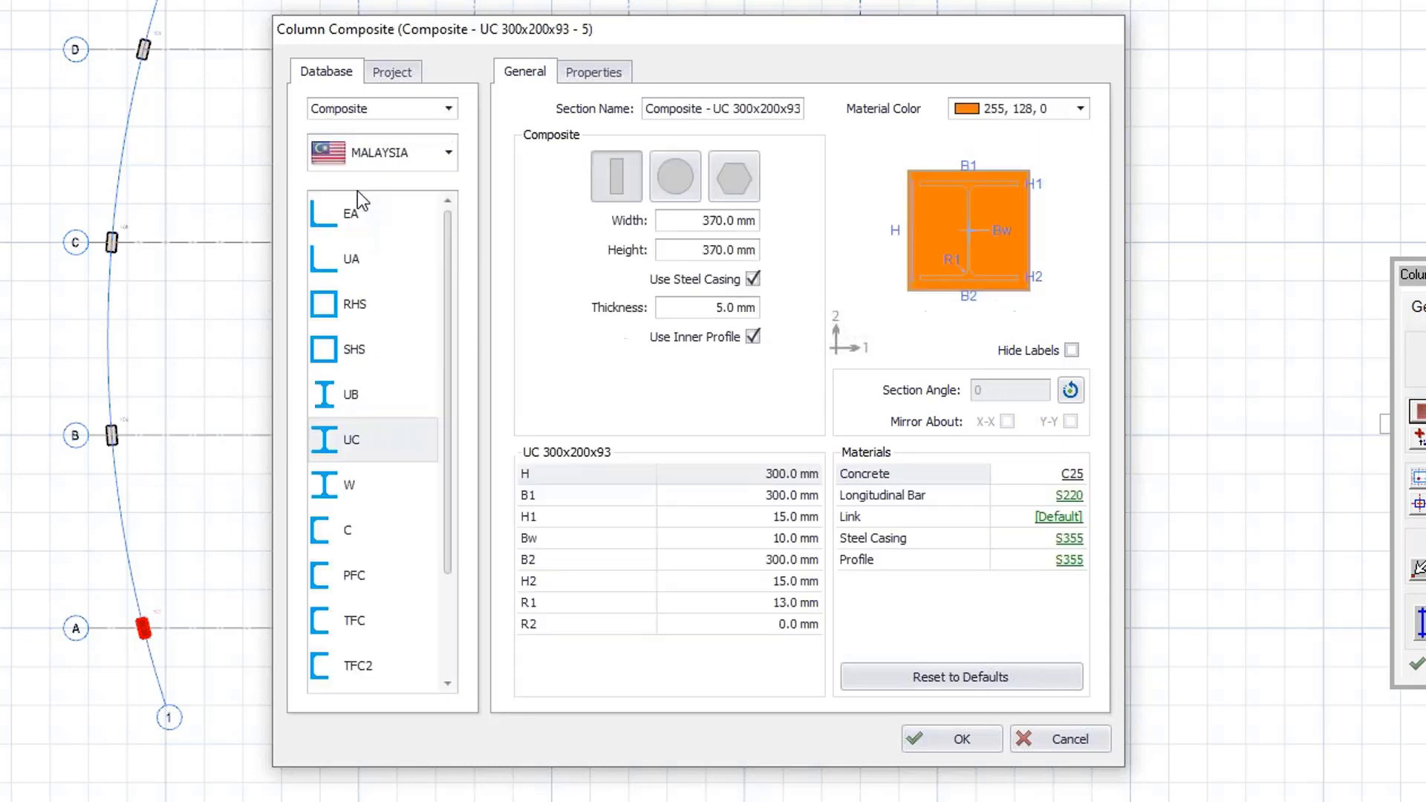
click(361, 110)
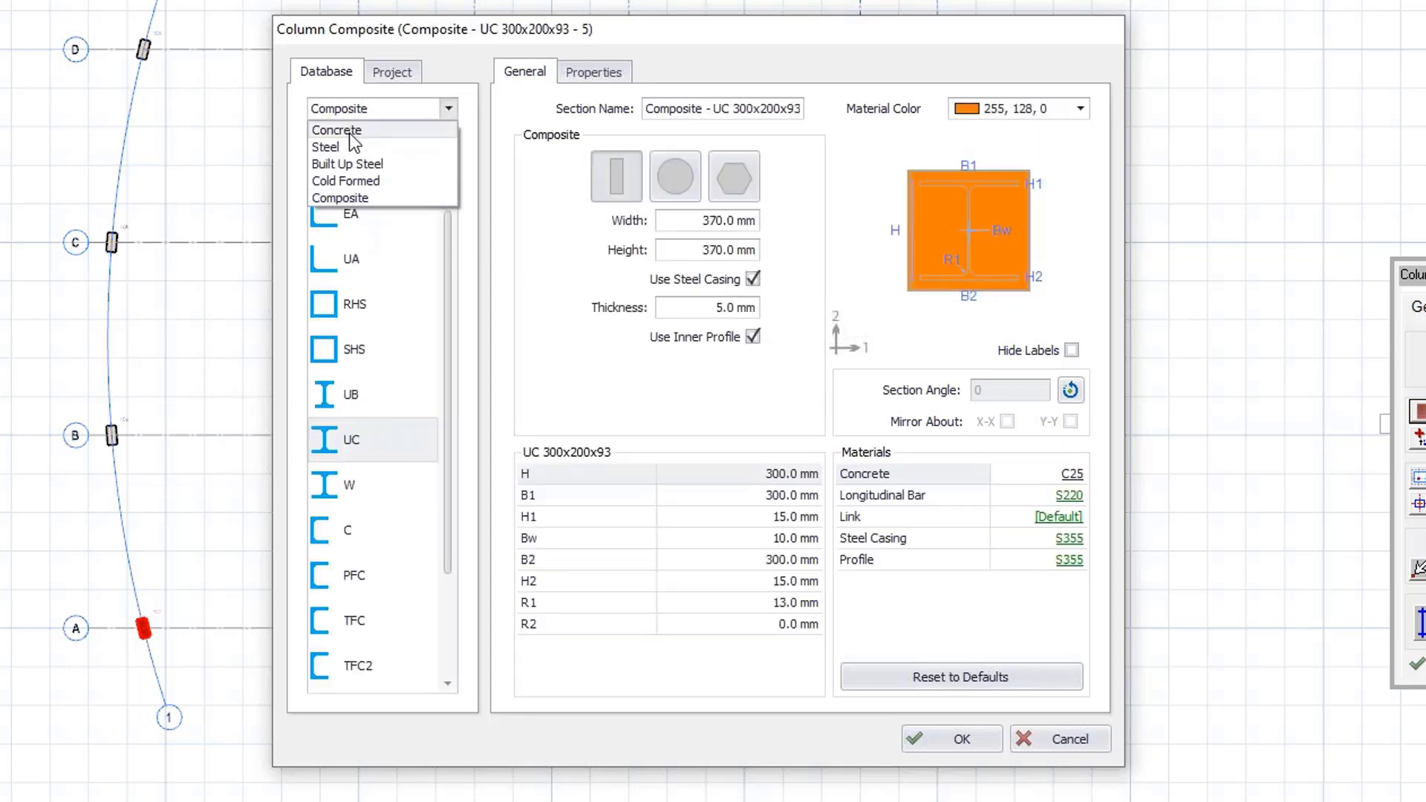
Choose a circular concrete column section, set its diameter to 500 mm, review its properties and confirm.
click(350, 134)
click(418, 166)
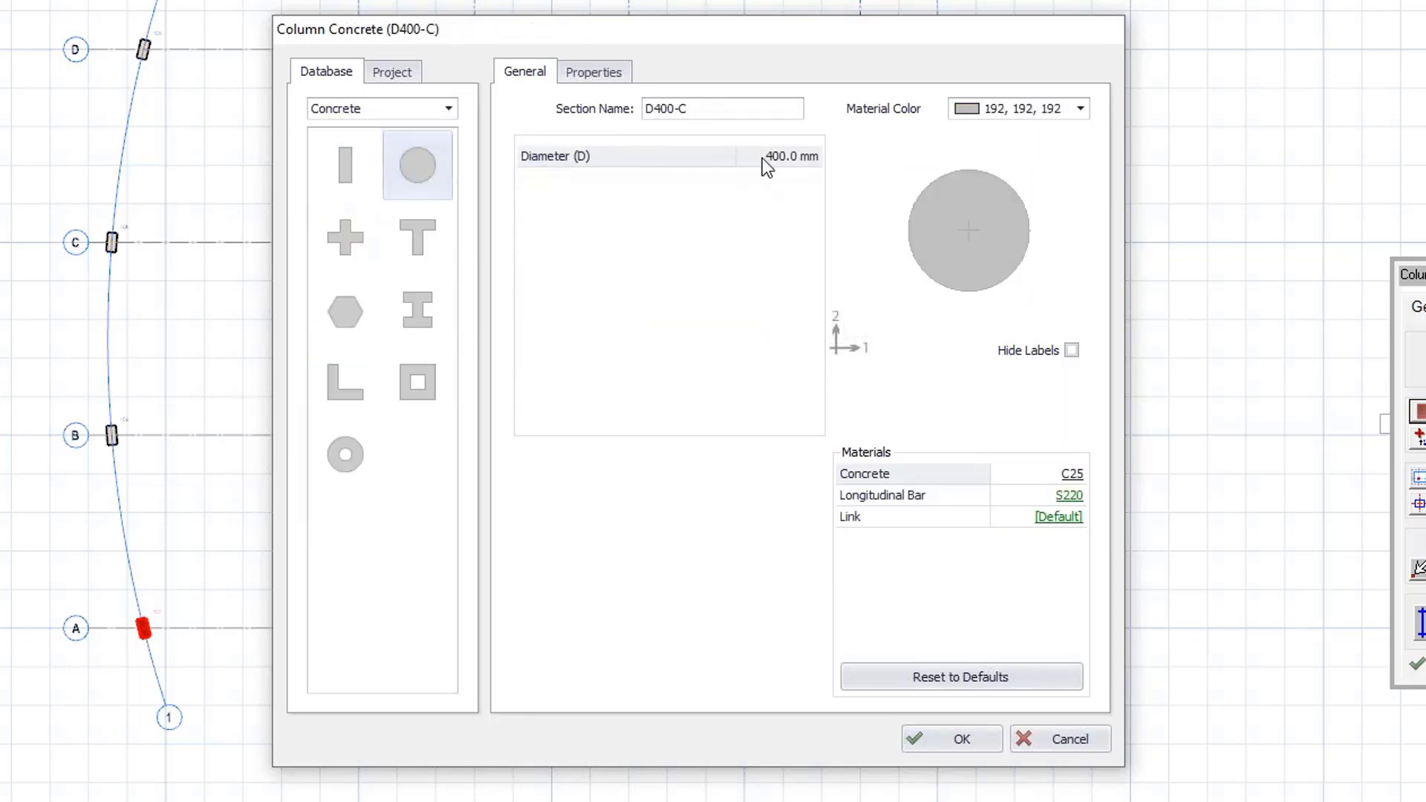
click(769, 164)
text(500)
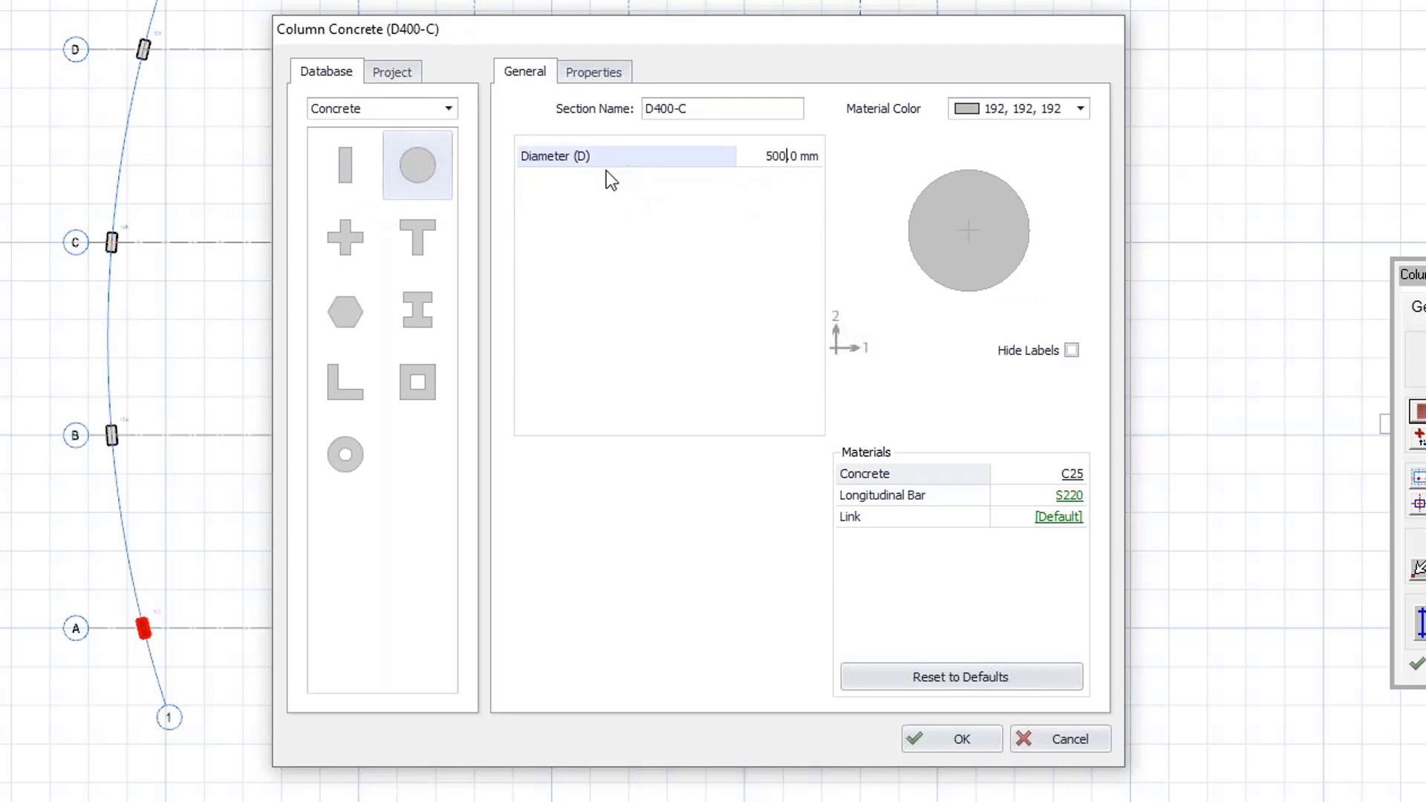
click(567, 77)
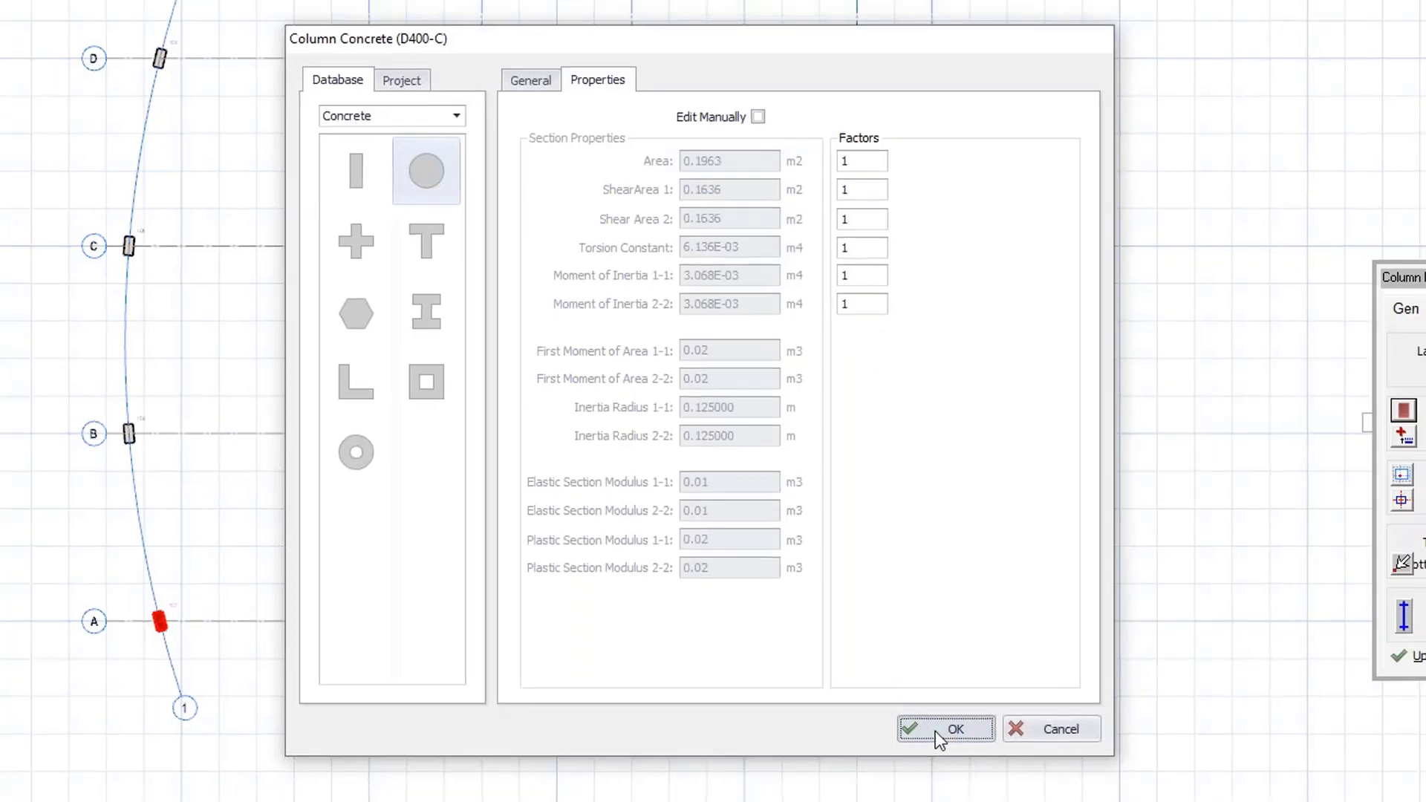
click(937, 735)
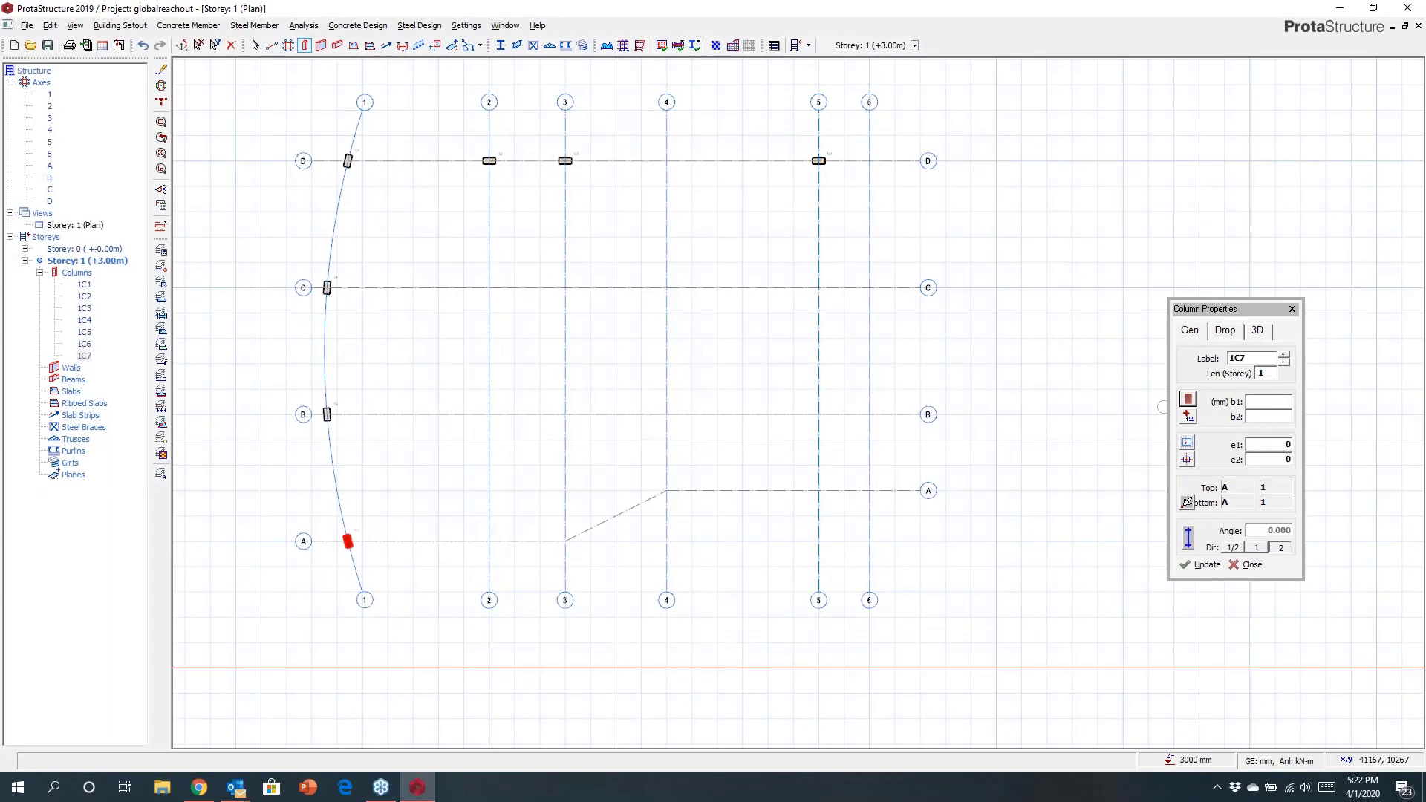
Insert 500 mm circular columns at axis A with axes 2, 3 and 5, and at C/6.
drag(464, 510, 586, 568)
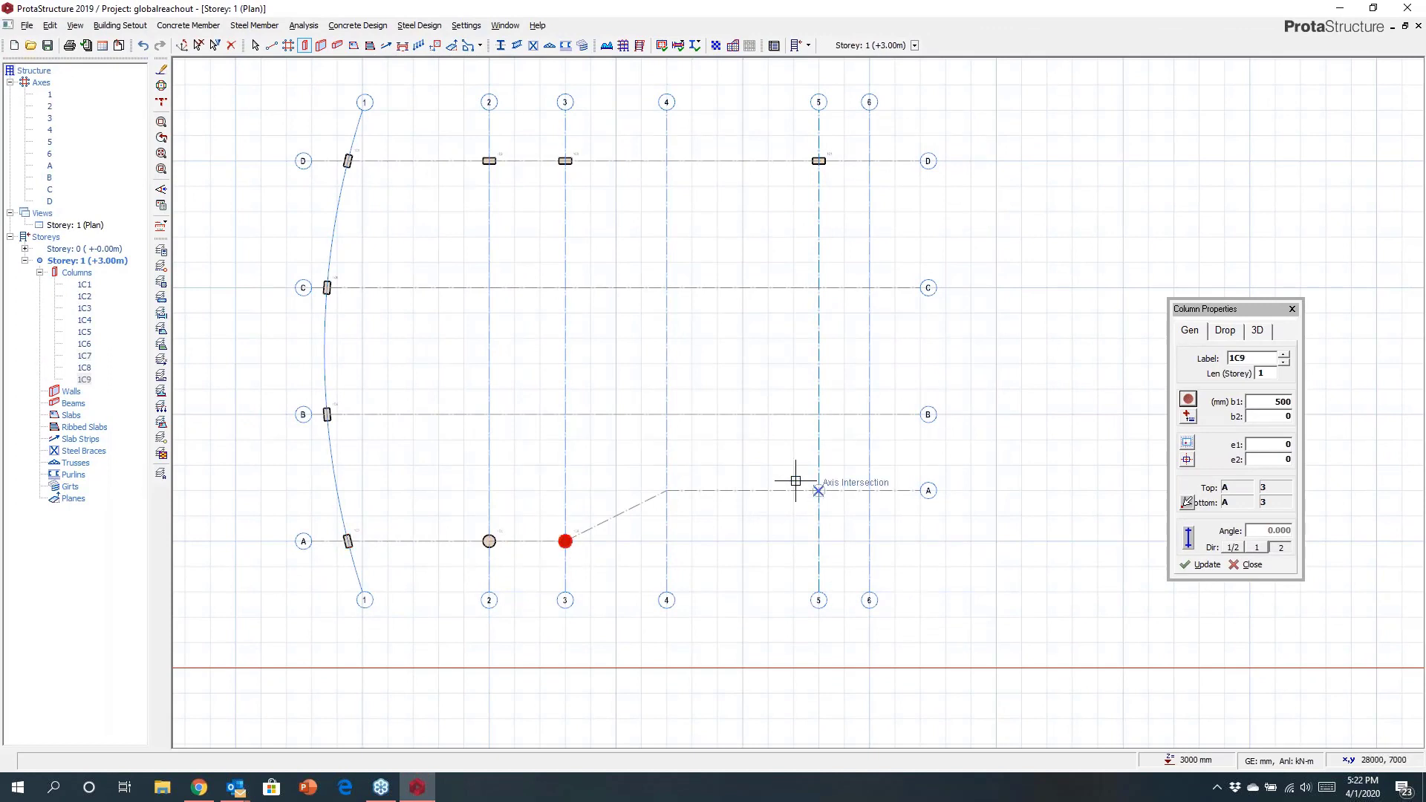
click(818, 490)
click(869, 287)
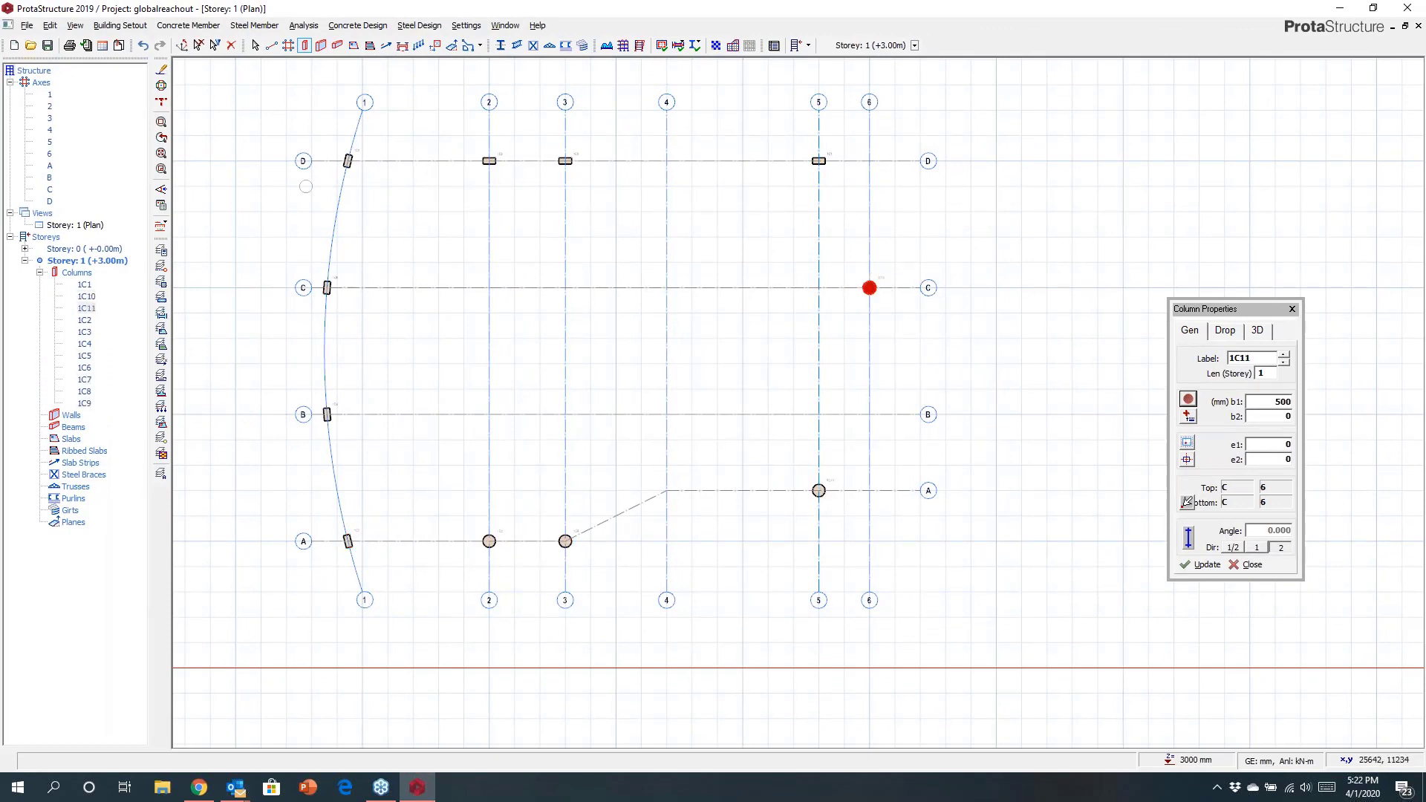
Insert 250 mm walls from C/3 to C/2, C/2 to B/2, B/2 to B/3, and along axis 4 from B to C.
click(320, 45)
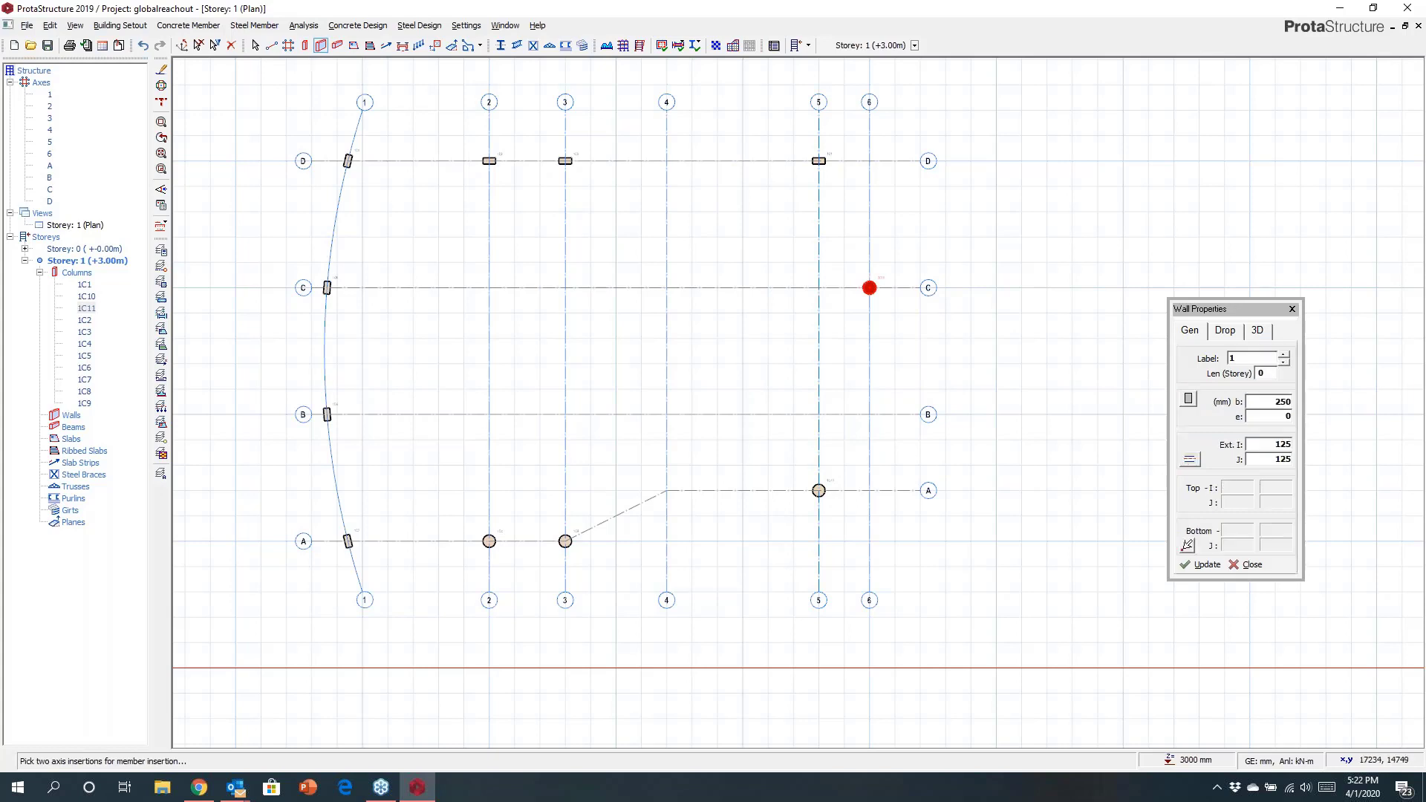
scroll(543, 293, up, 3)
click(581, 283)
click(449, 283)
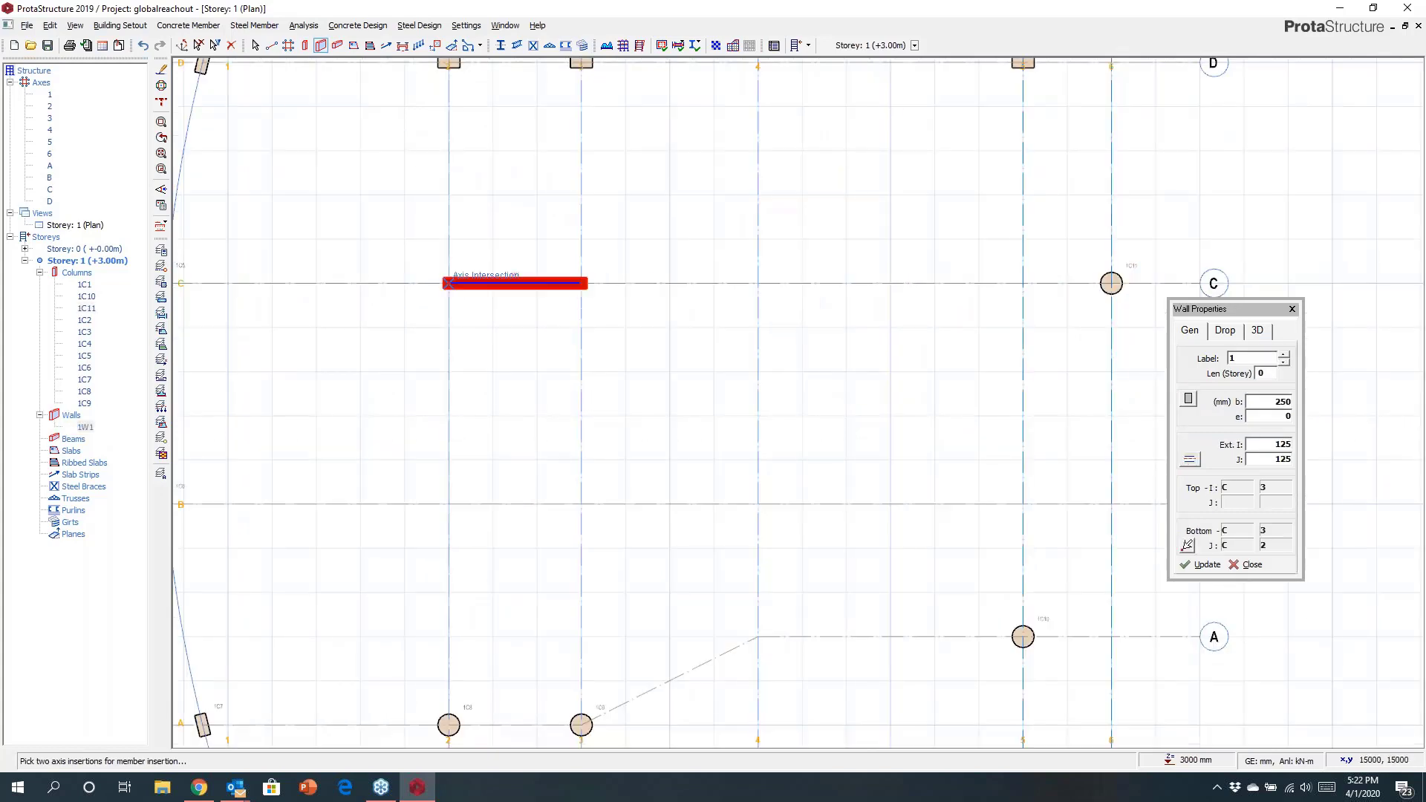
click(448, 504)
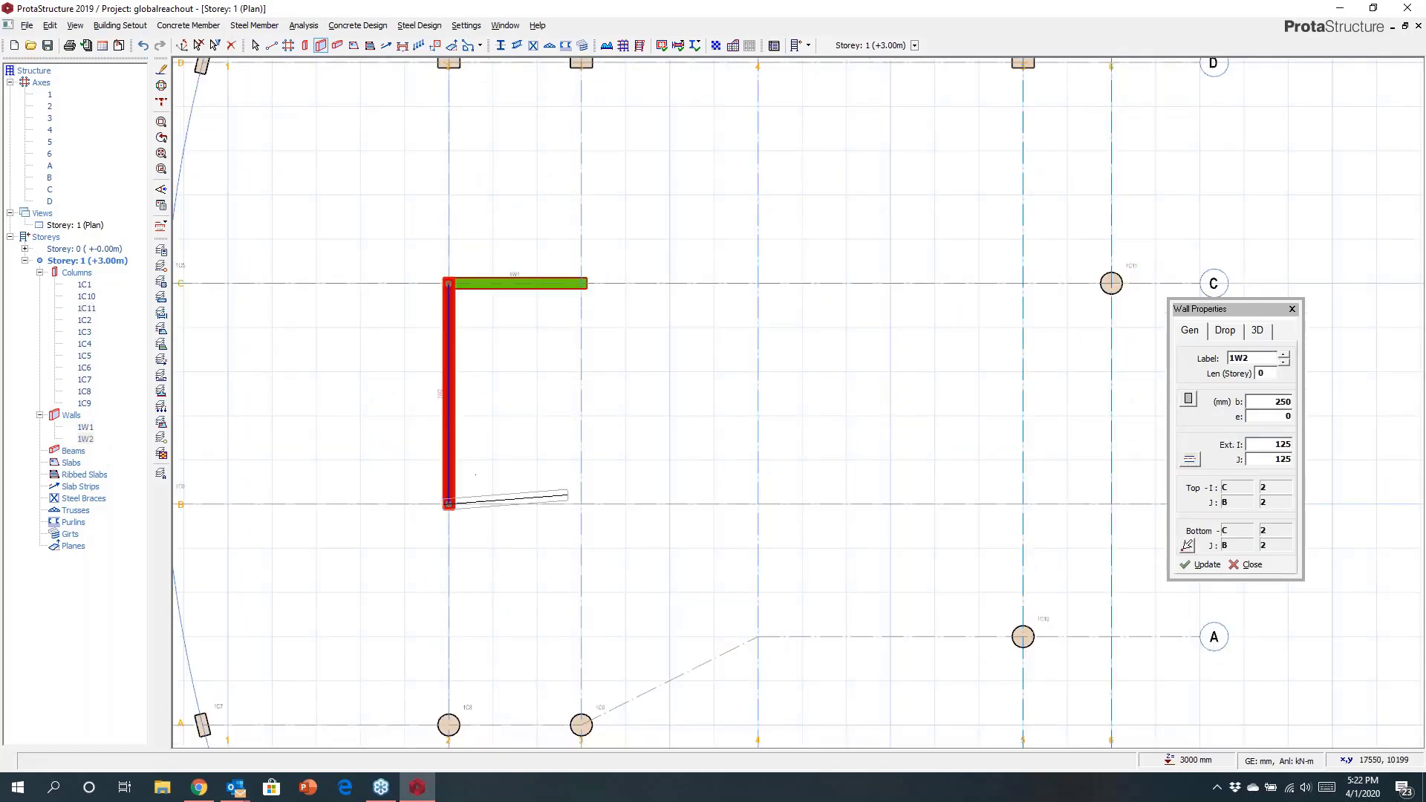
click(581, 504)
click(758, 504)
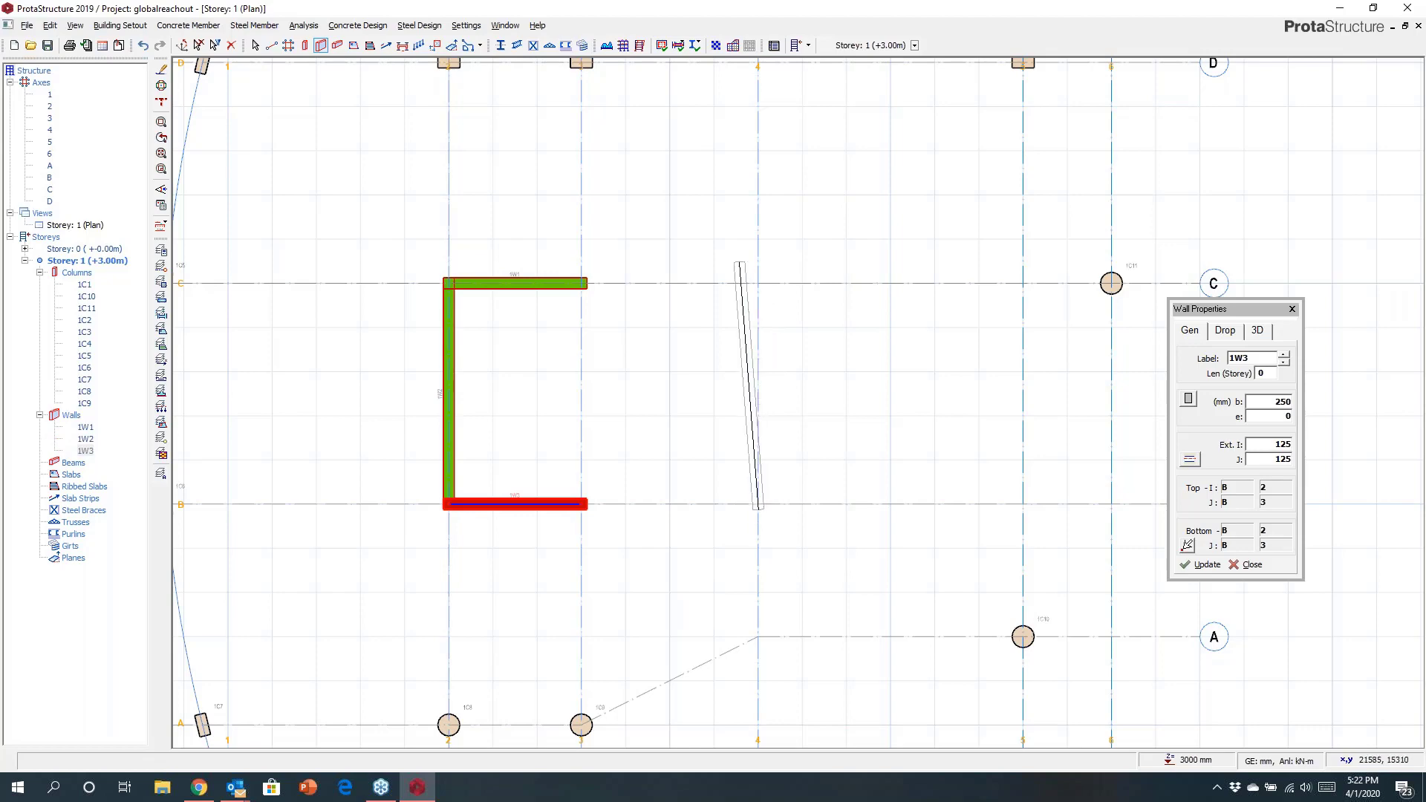
click(758, 283)
scroll(757, 283, down, 4)
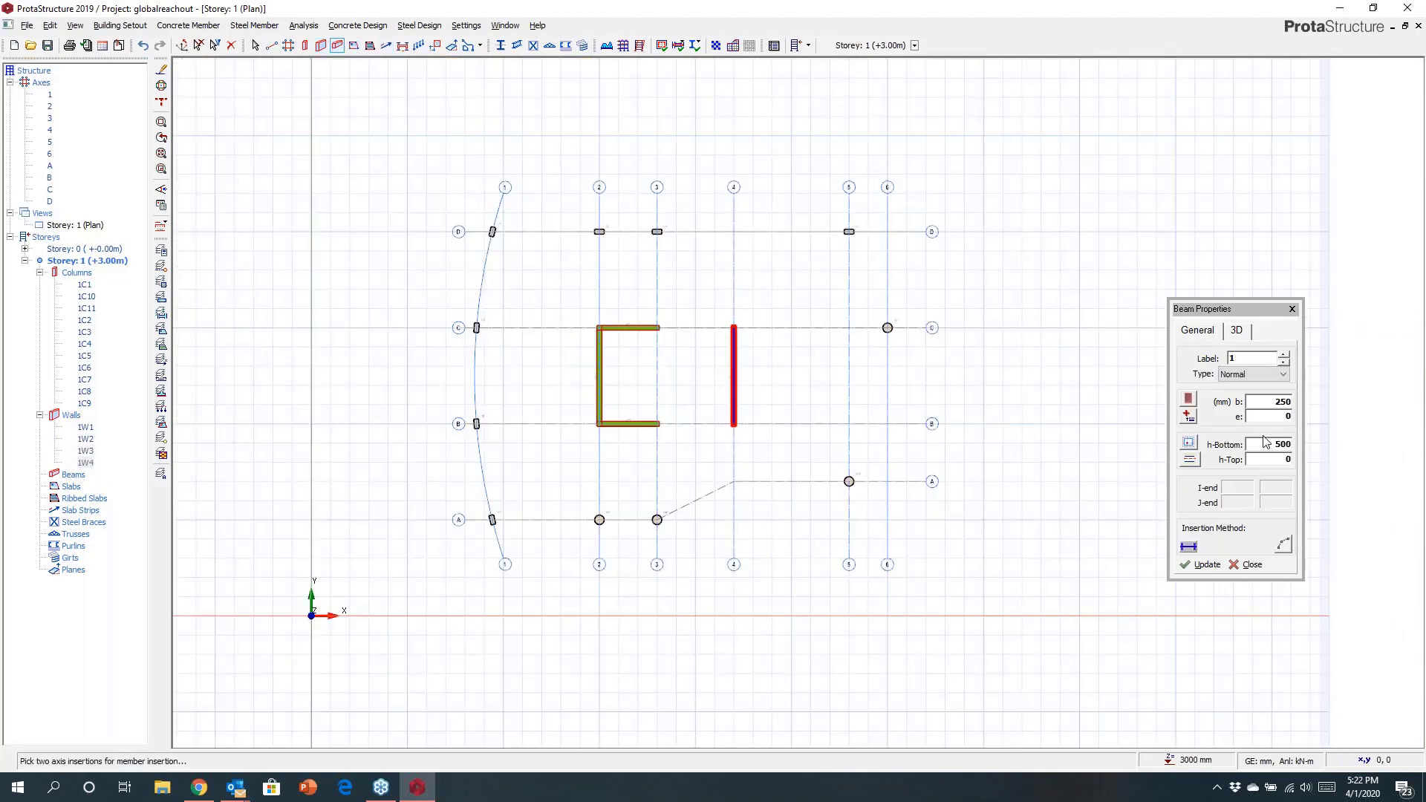
Set the beam h-Bottom to 650 mm and insert beams along axis D and along curved axis 1.
click(1269, 446)
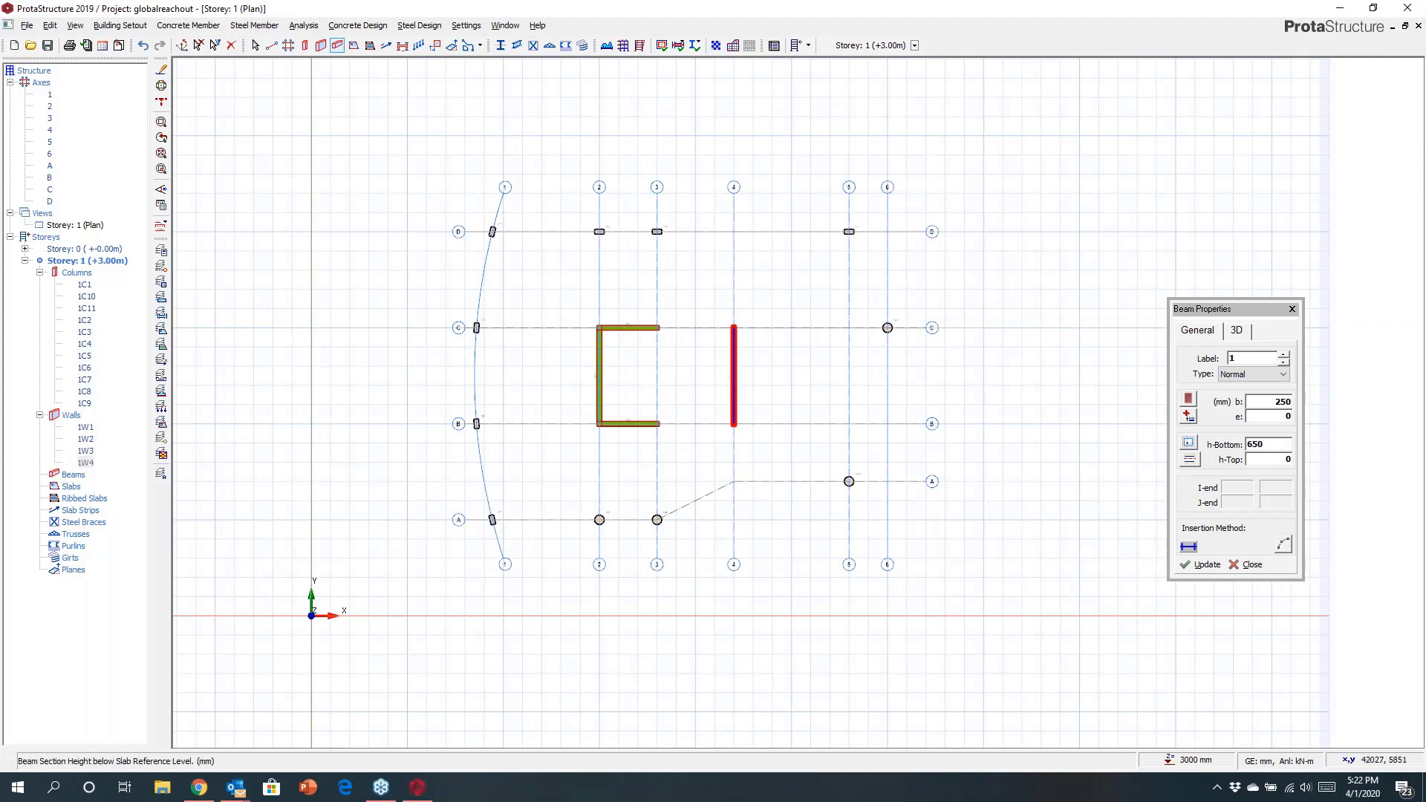
drag(460, 199, 863, 271)
drag(409, 175, 520, 537)
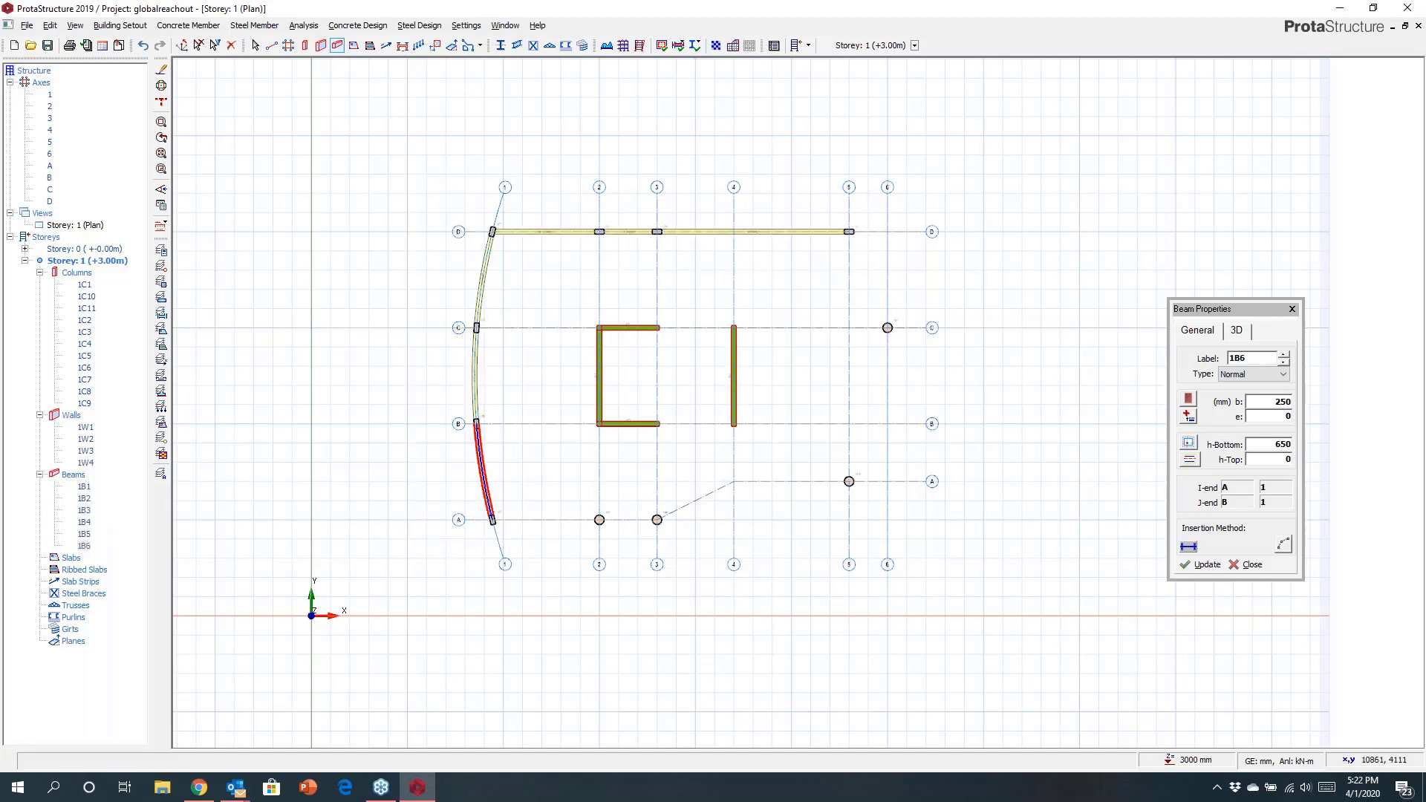
Draw beams along polyline axis A from axis 1 through axes 2 and 3 to axis 5, then on to C/6.
scroll(521, 536, up, 3)
click(493, 520)
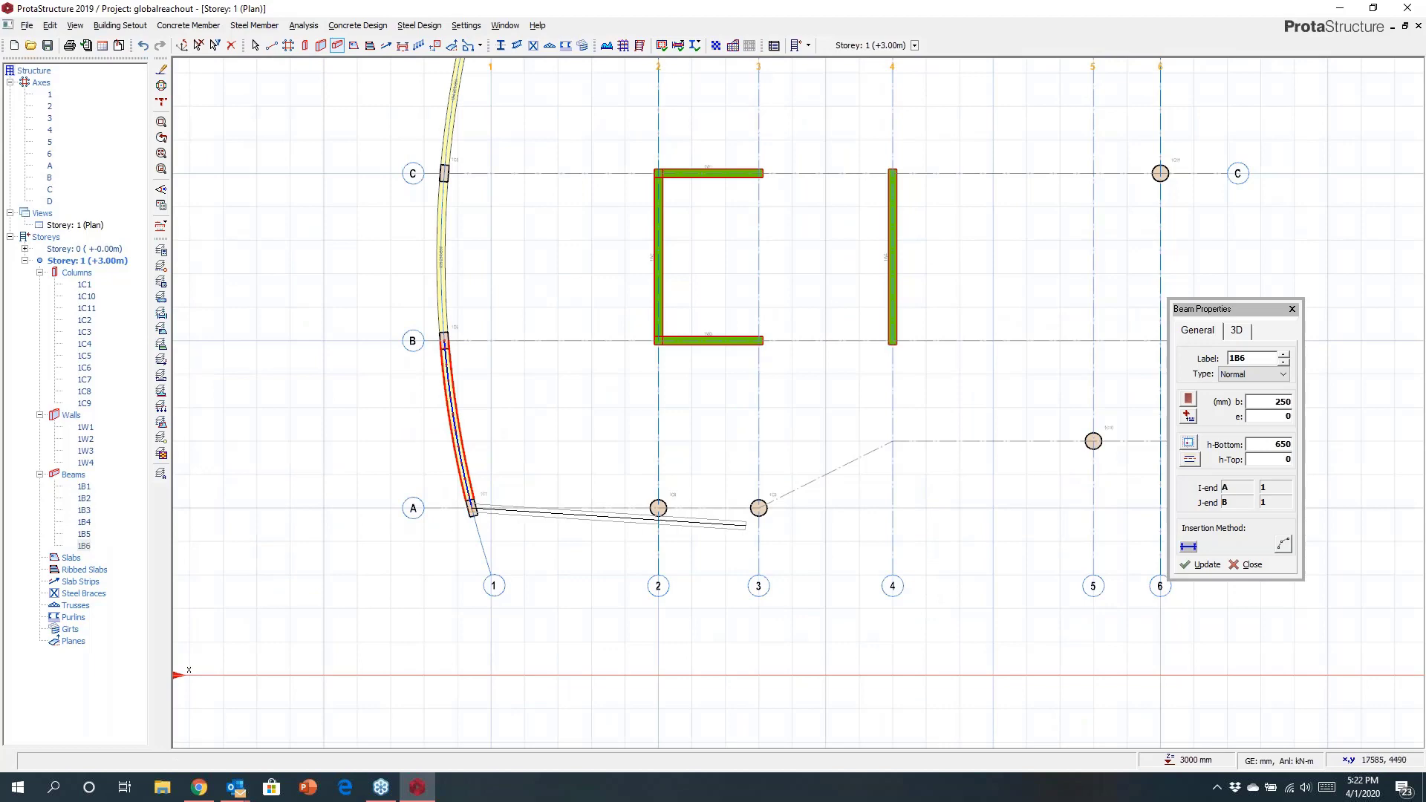
scroll(743, 520, up, 1)
click(658, 508)
click(758, 507)
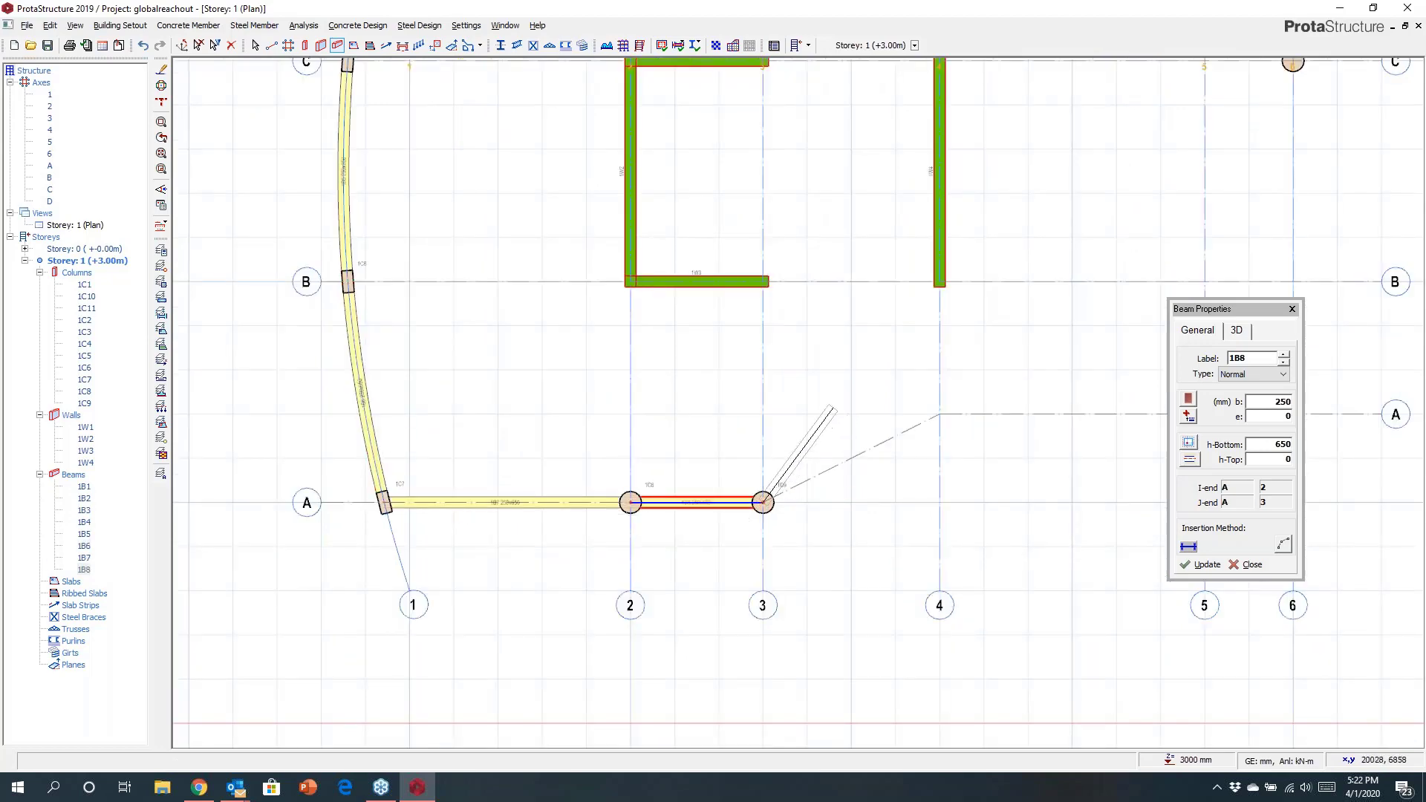
scroll(824, 389, up, 3)
middle_drag(937, 485, 554, 475)
click(1153, 290)
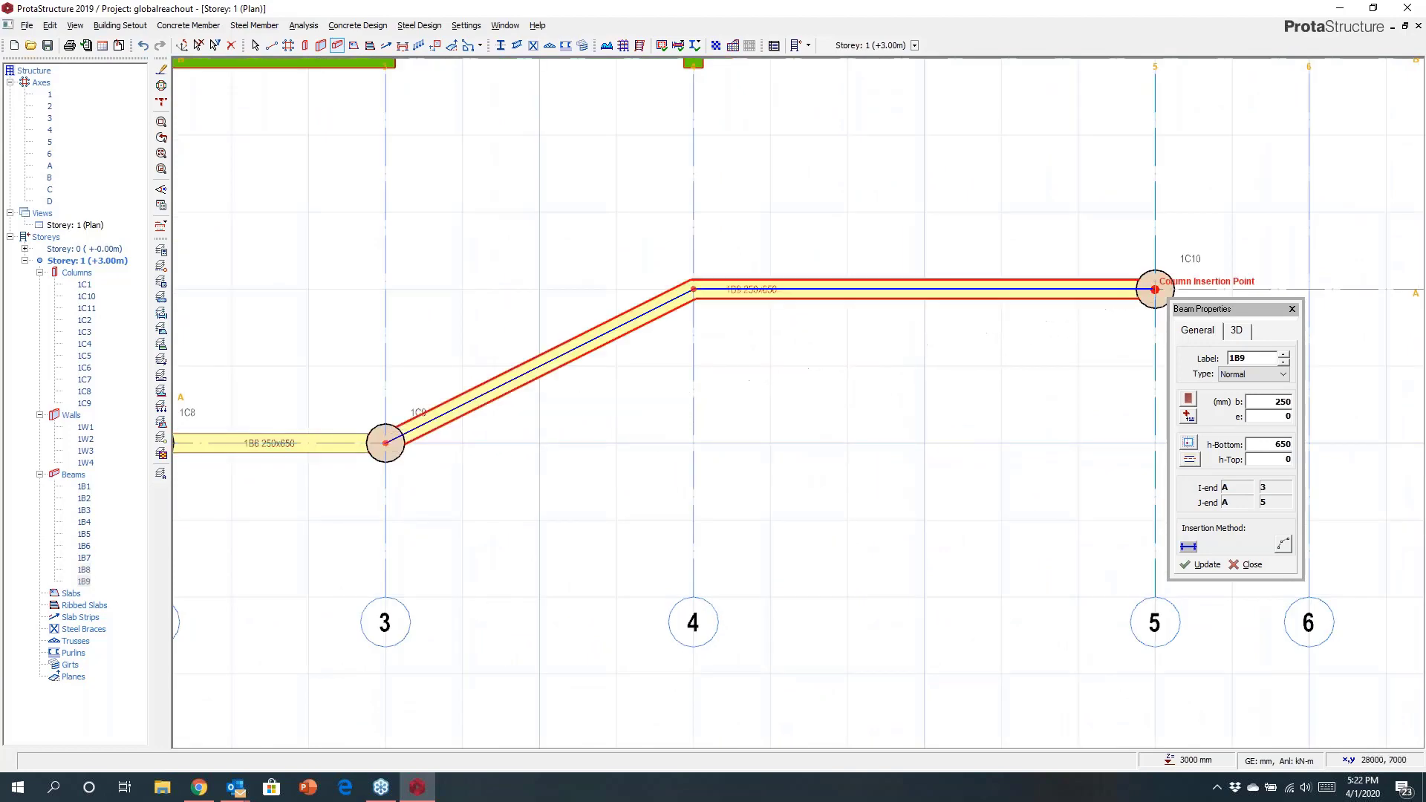
middle_drag(1010, 200, 767, 631)
click(1075, 90)
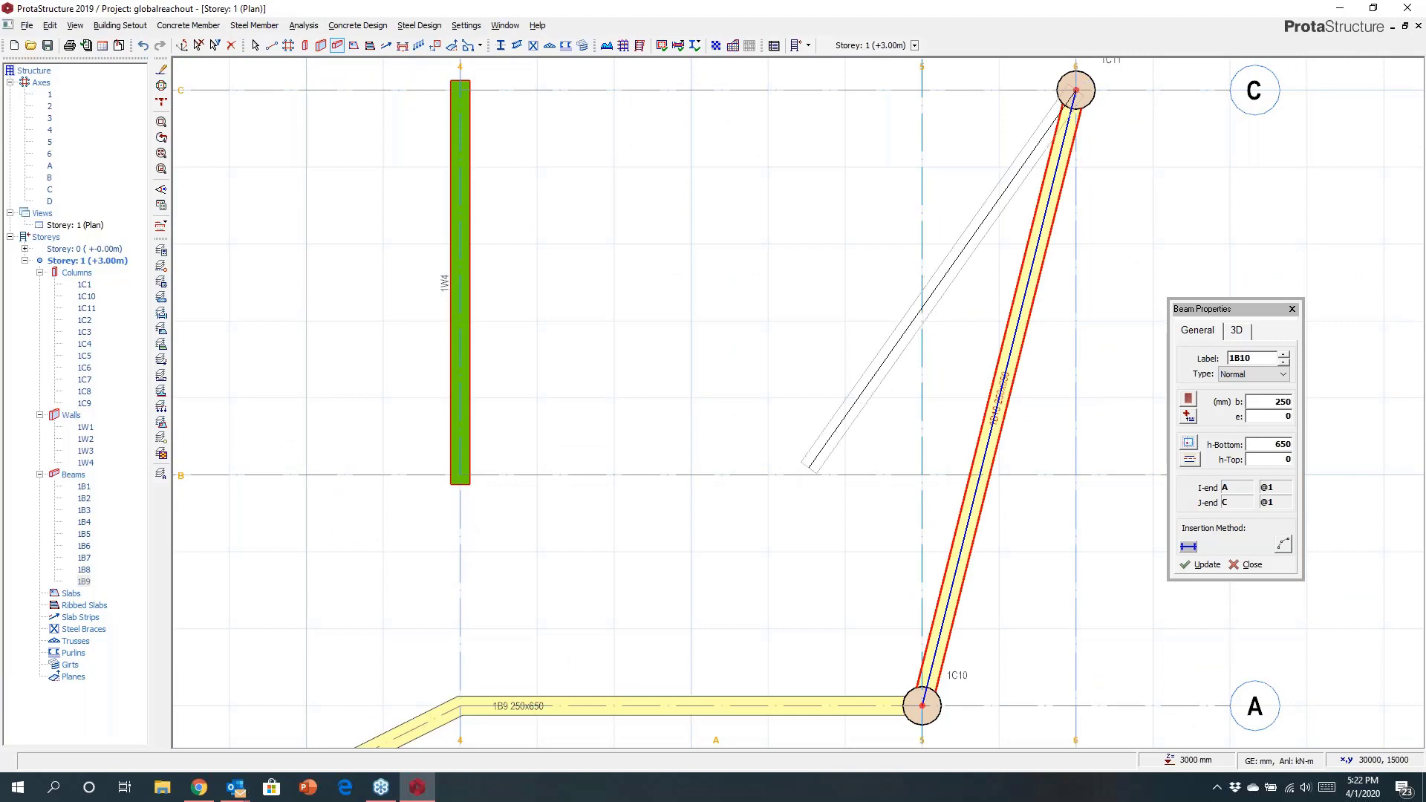
Switch to arc insertion and draw a curved beam from C/6 to D/5.
scroll(807, 470, down, 3)
middle_drag(836, 325, 843, 524)
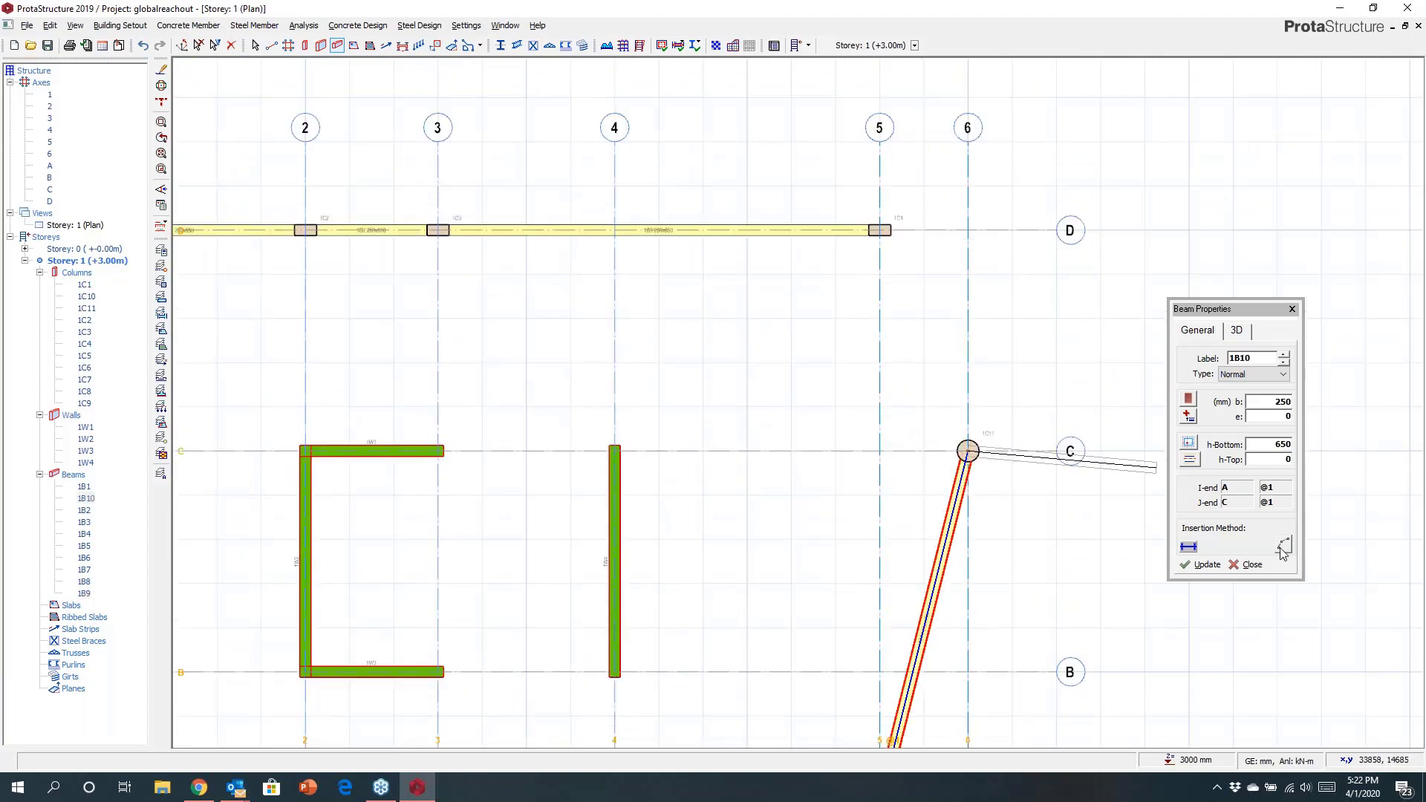
click(879, 231)
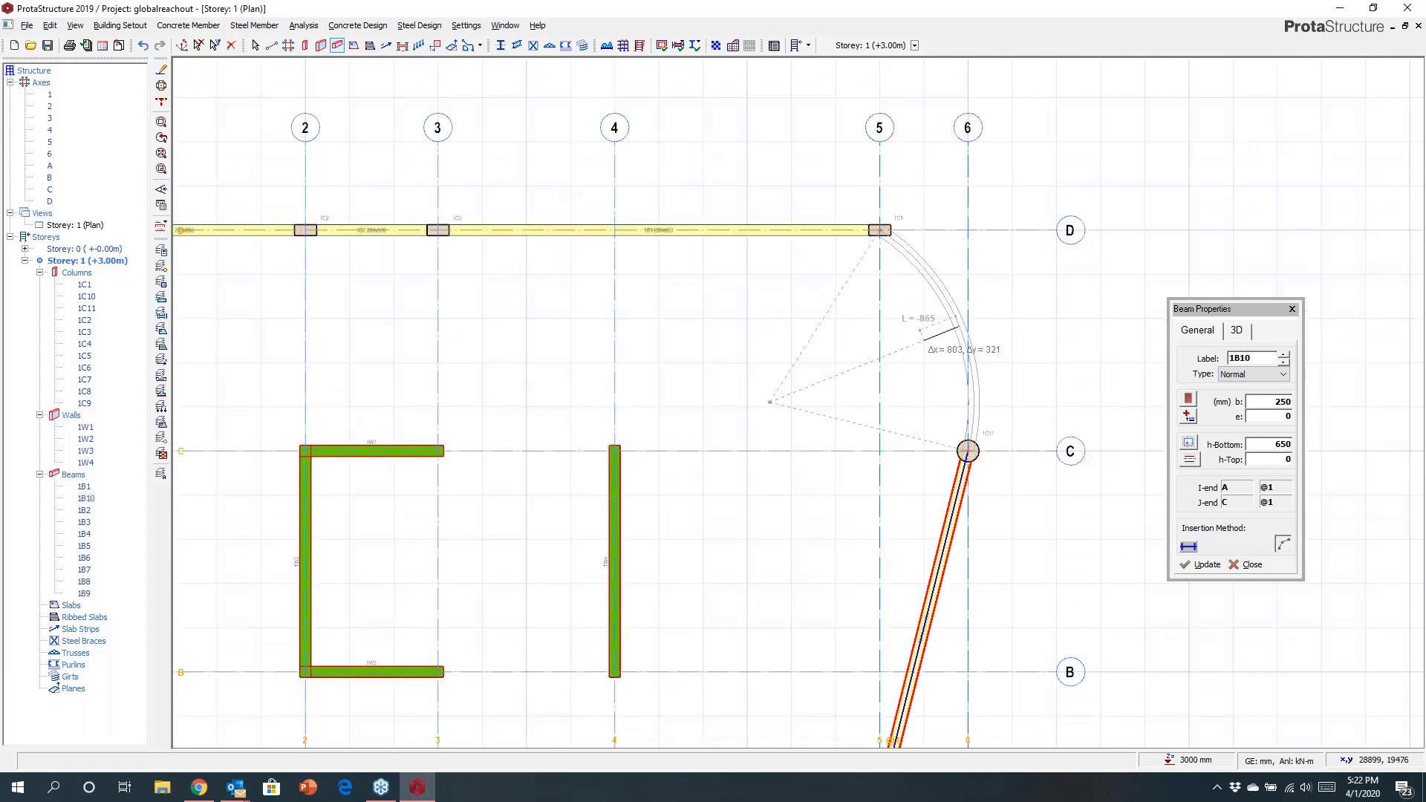
click(776, 399)
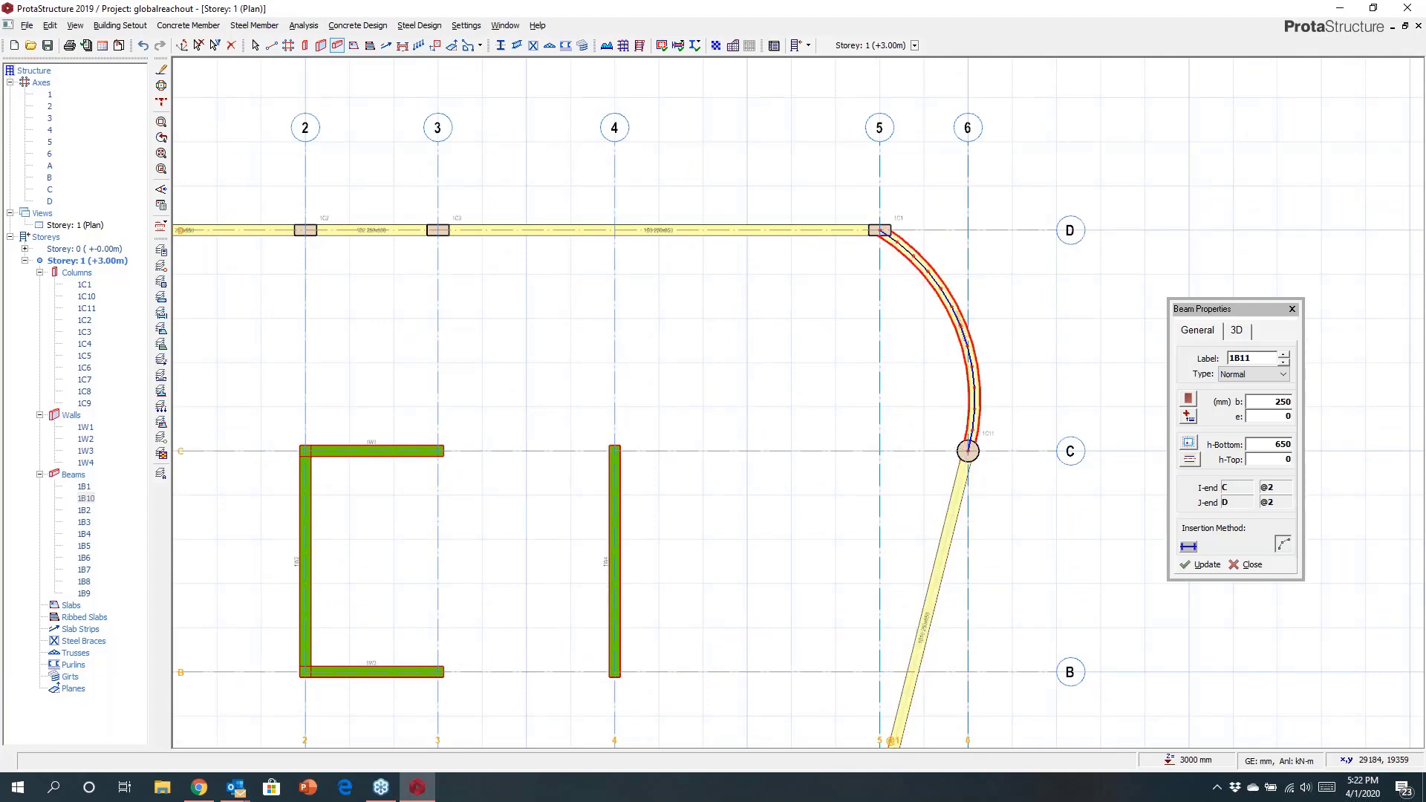
scroll(795, 435, down, 3)
middle_drag(844, 371, 851, 356)
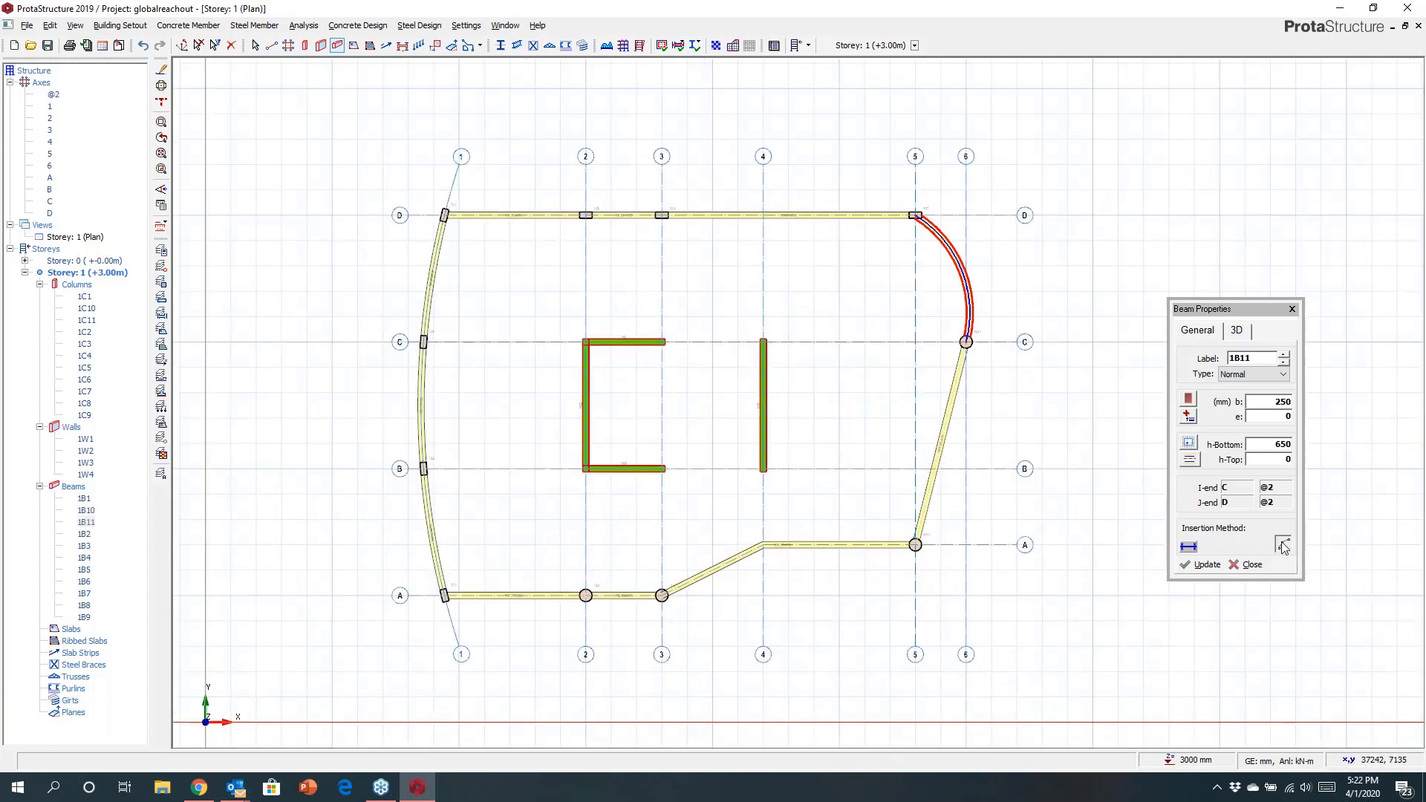
Insert beams along axes 2, 3 and 4 and along B and C between them, without splitting at supports.
drag(560, 198, 814, 630)
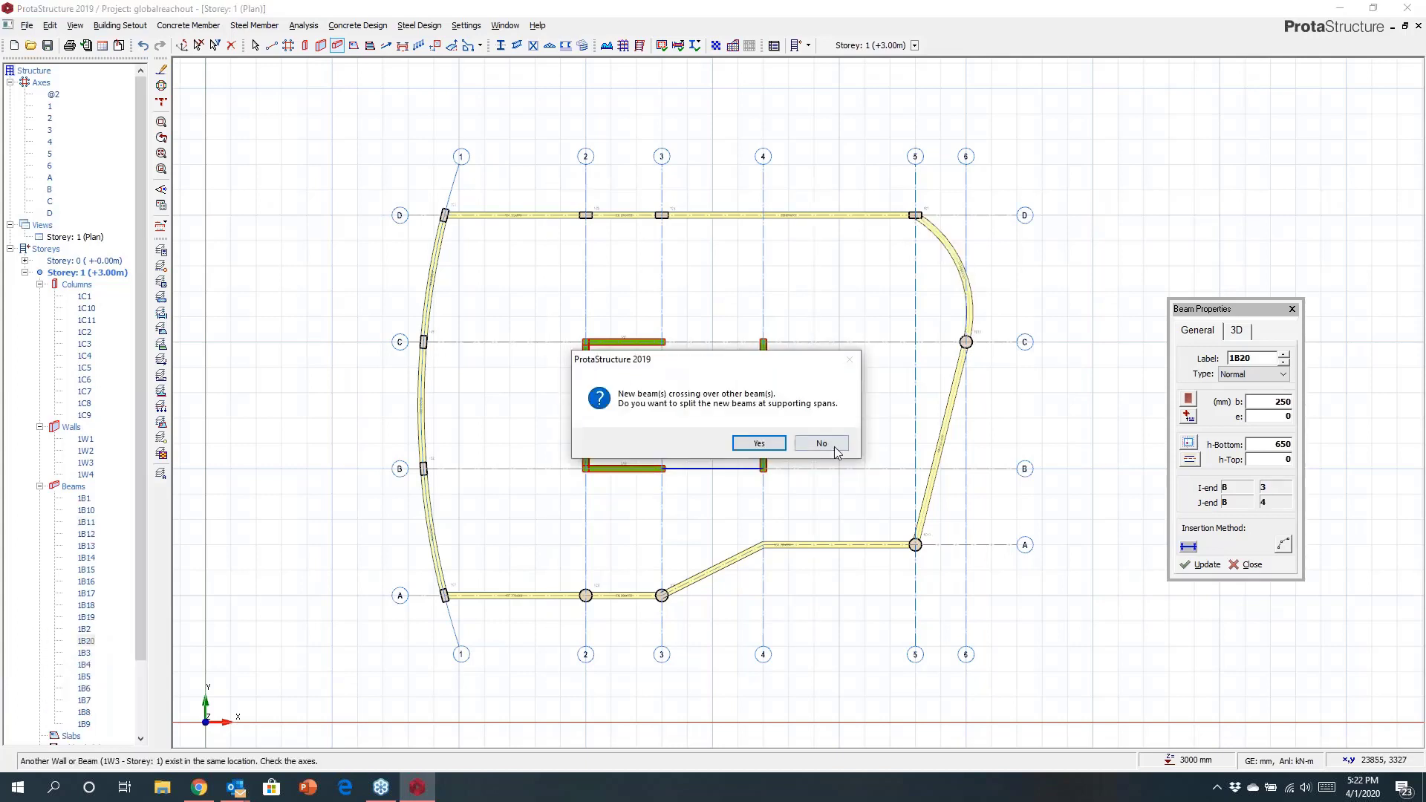
click(822, 444)
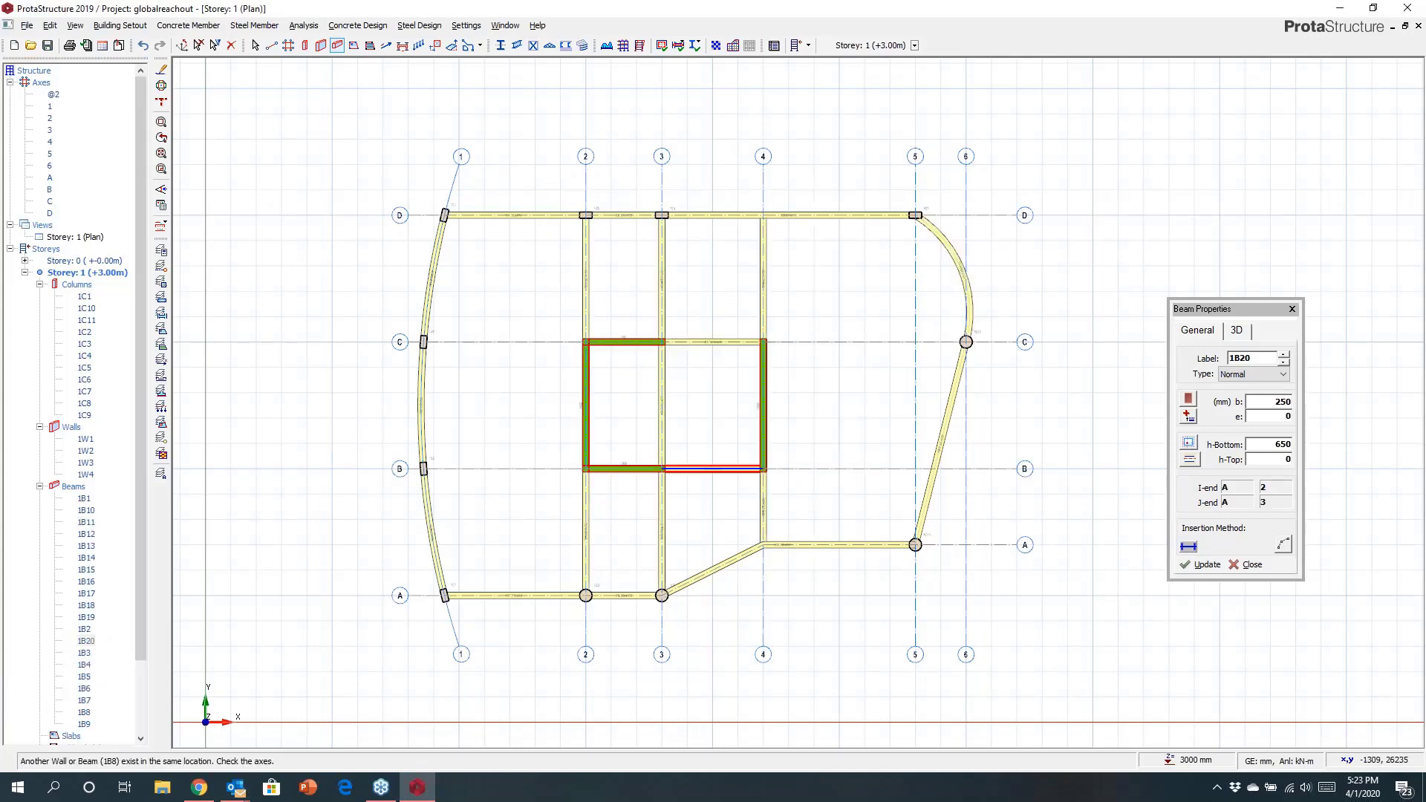
Insert a beam along axis C from axis 1 to axis 6.
click(423, 342)
scroll(905, 357, up, 2)
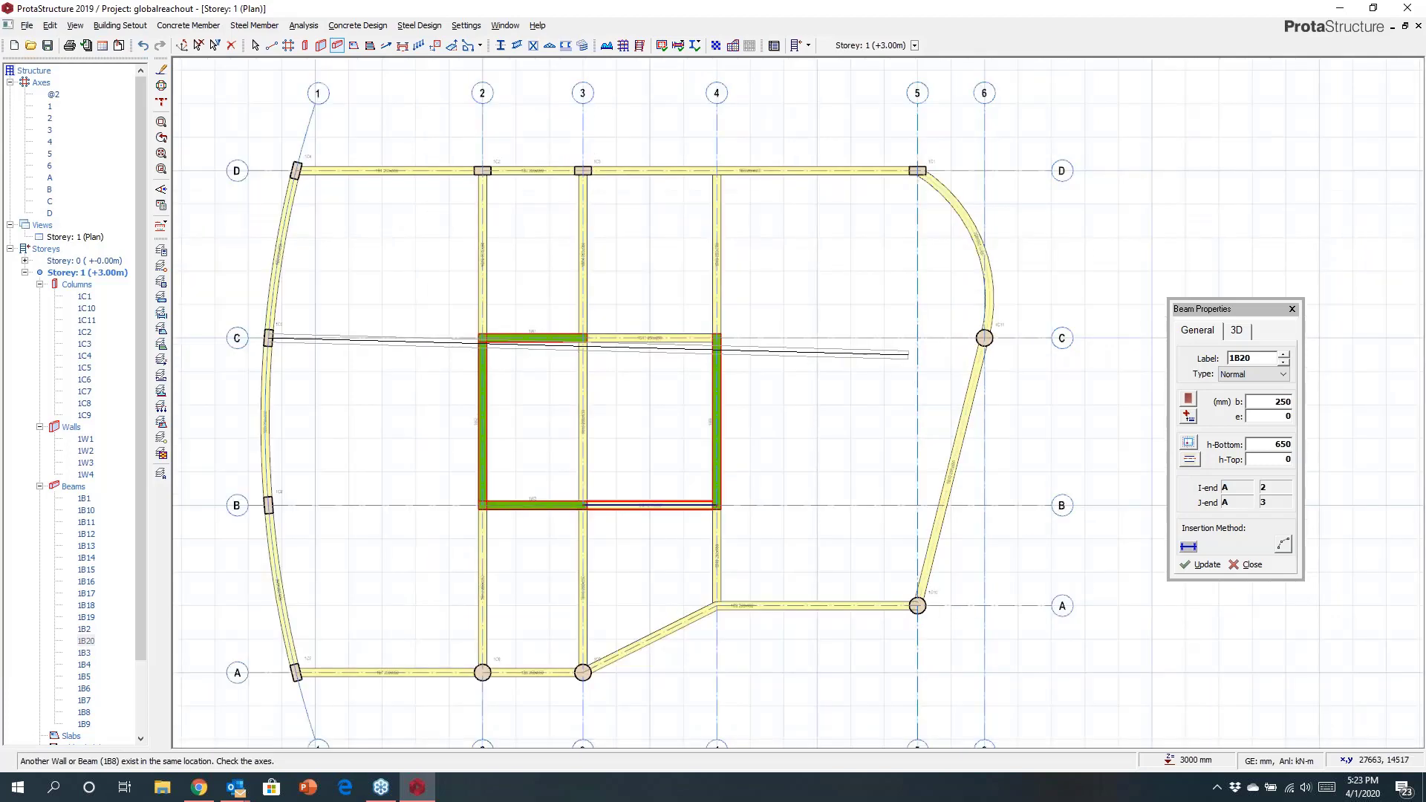
scroll(886, 357, up, 1)
click(1015, 332)
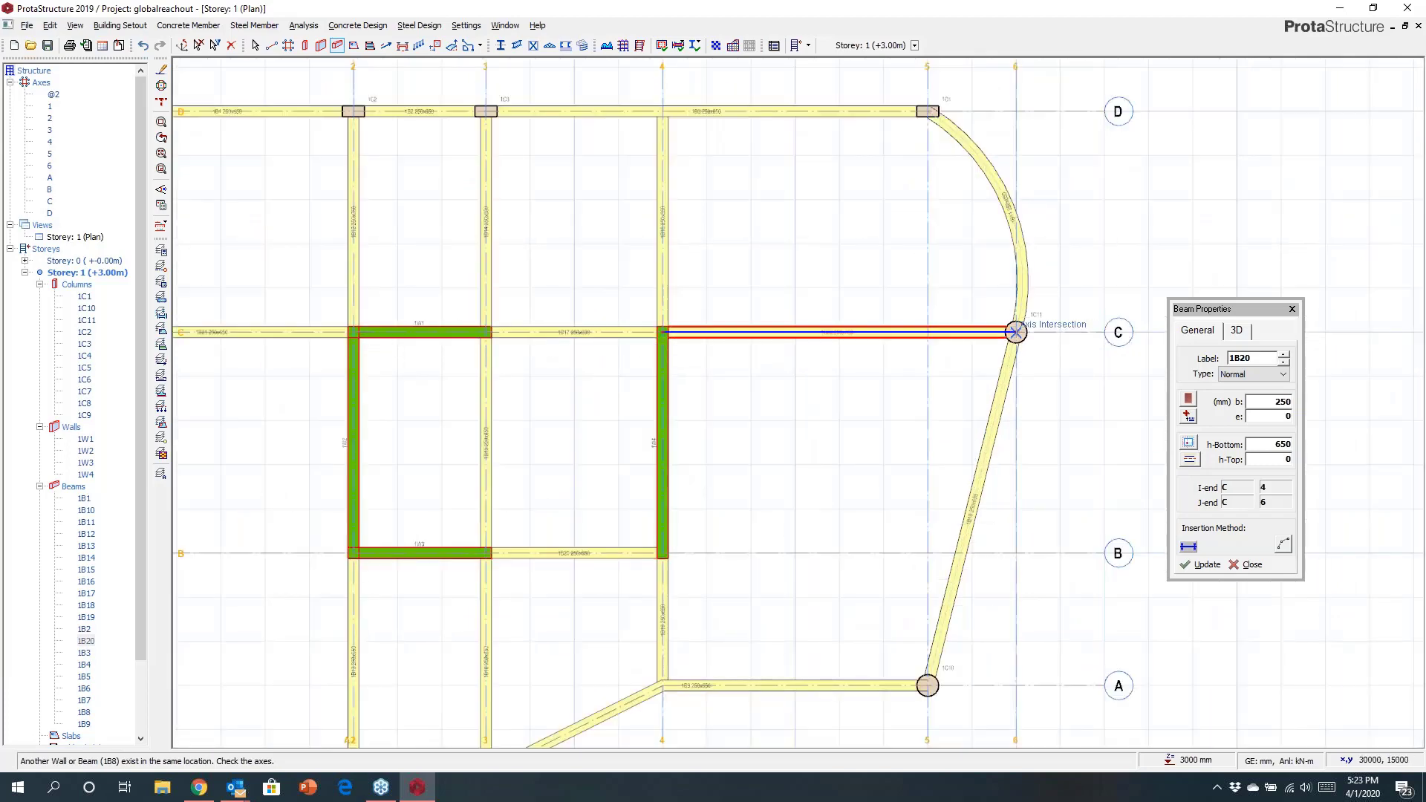
key(Escape)
Insert a beam along axis B from axis 1 to axis 4.
scroll(933, 270, down, 3)
middle_drag(568, 390, 650, 351)
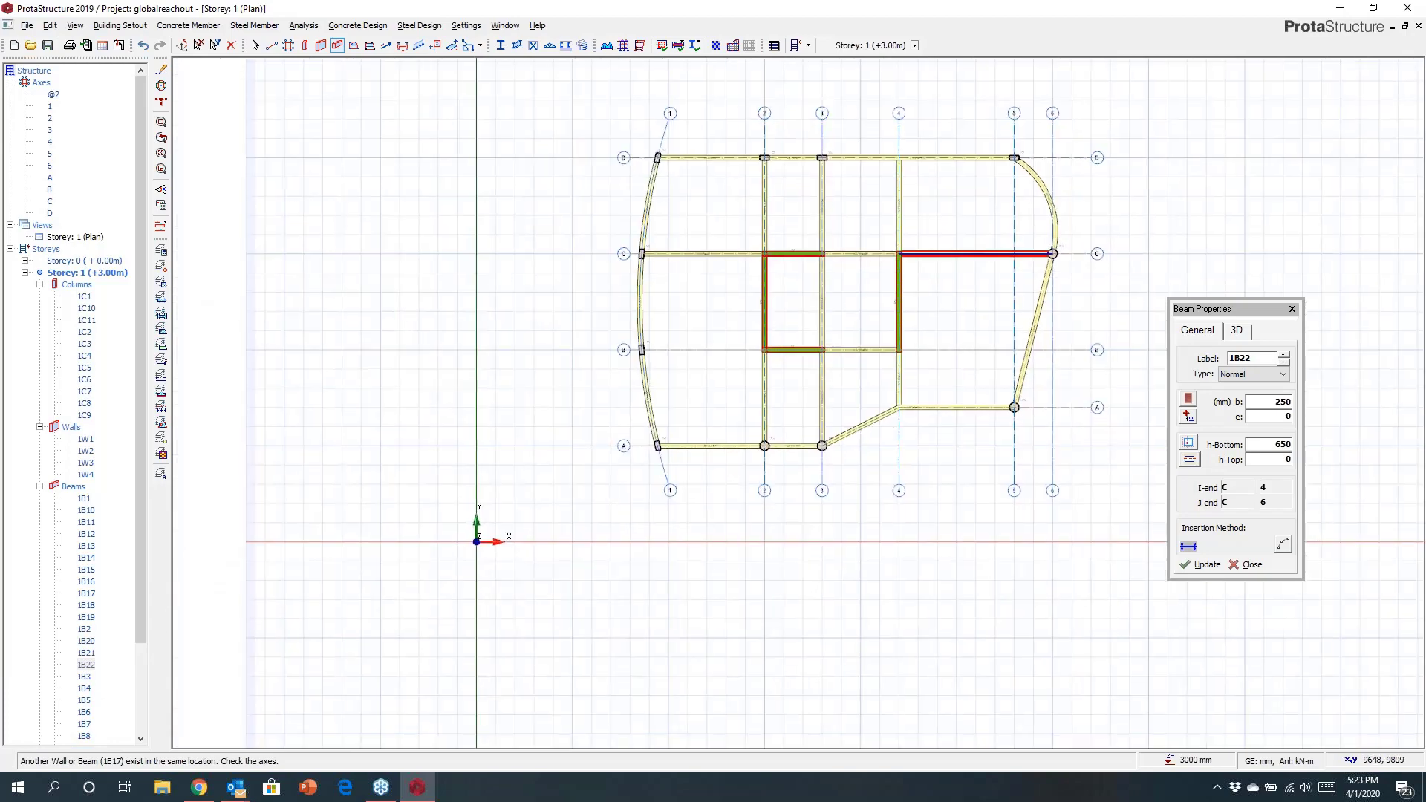
click(648, 350)
scroll(877, 350, up, 2)
scroll(706, 350, up, 2)
scroll(839, 345, down, 3)
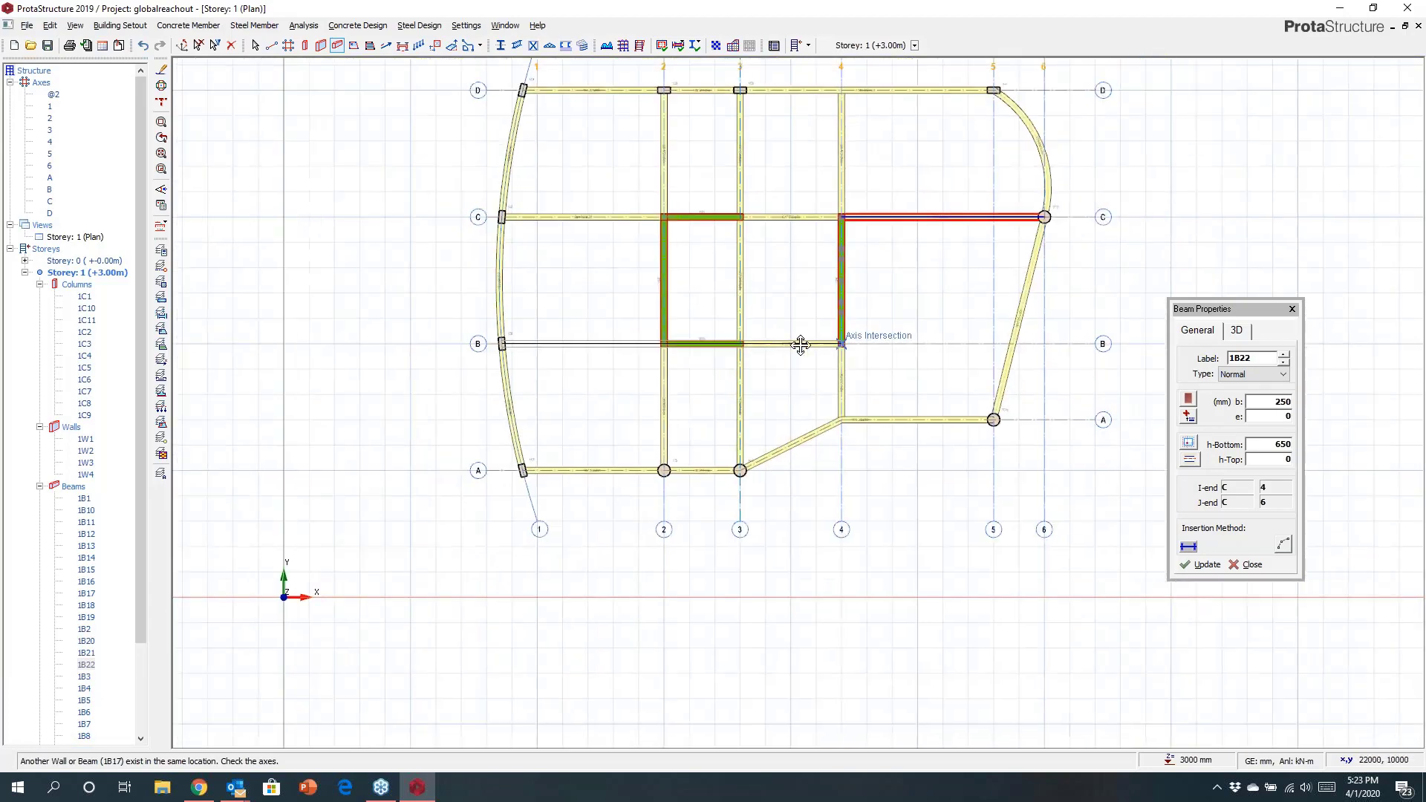
click(961, 343)
key(Escape)
Insert a beam from mid-span of the axis B beam perpendicular up to axis C, then one from its midpoint to the wall on axis 2.
middle_drag(504, 321, 643, 451)
scroll(643, 315, up, 3)
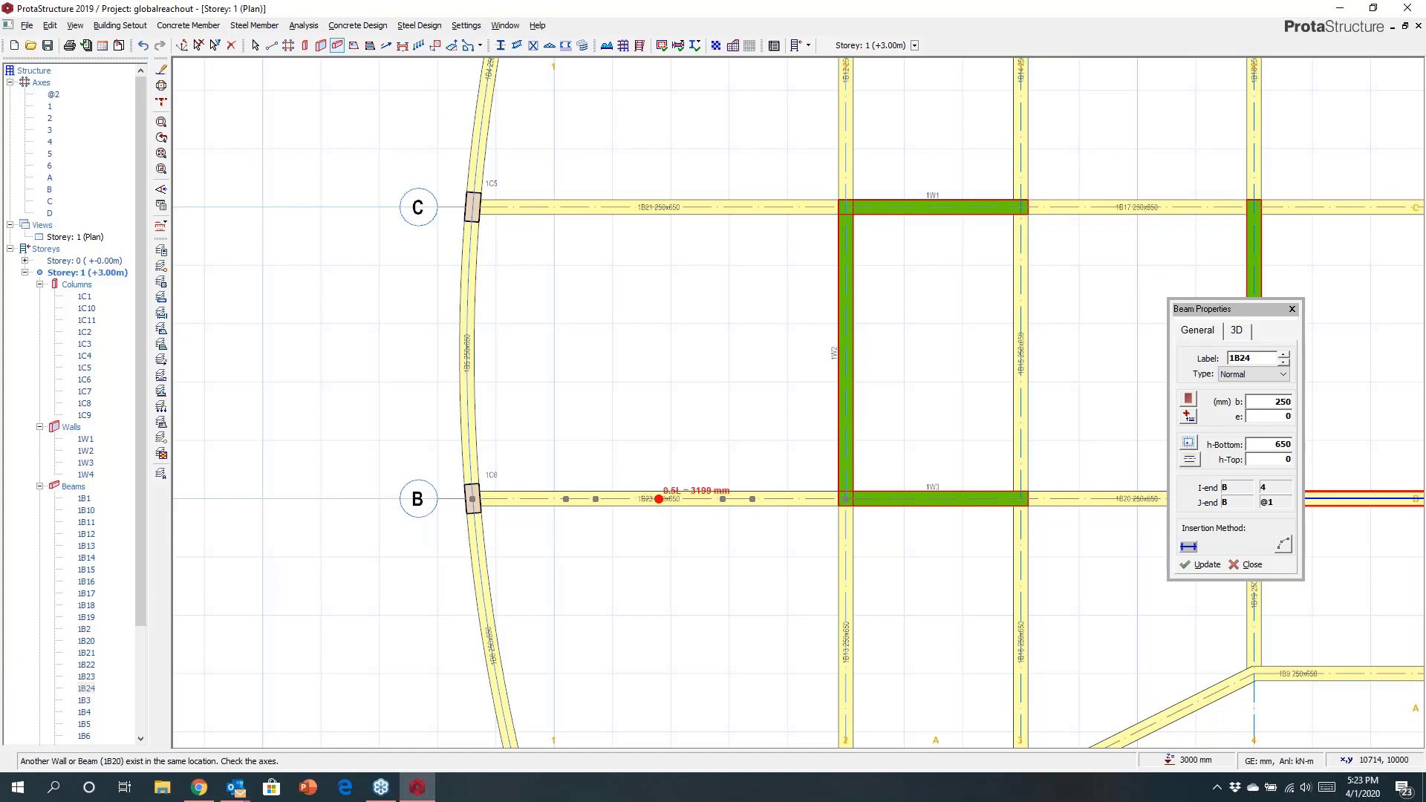
click(658, 499)
click(659, 207)
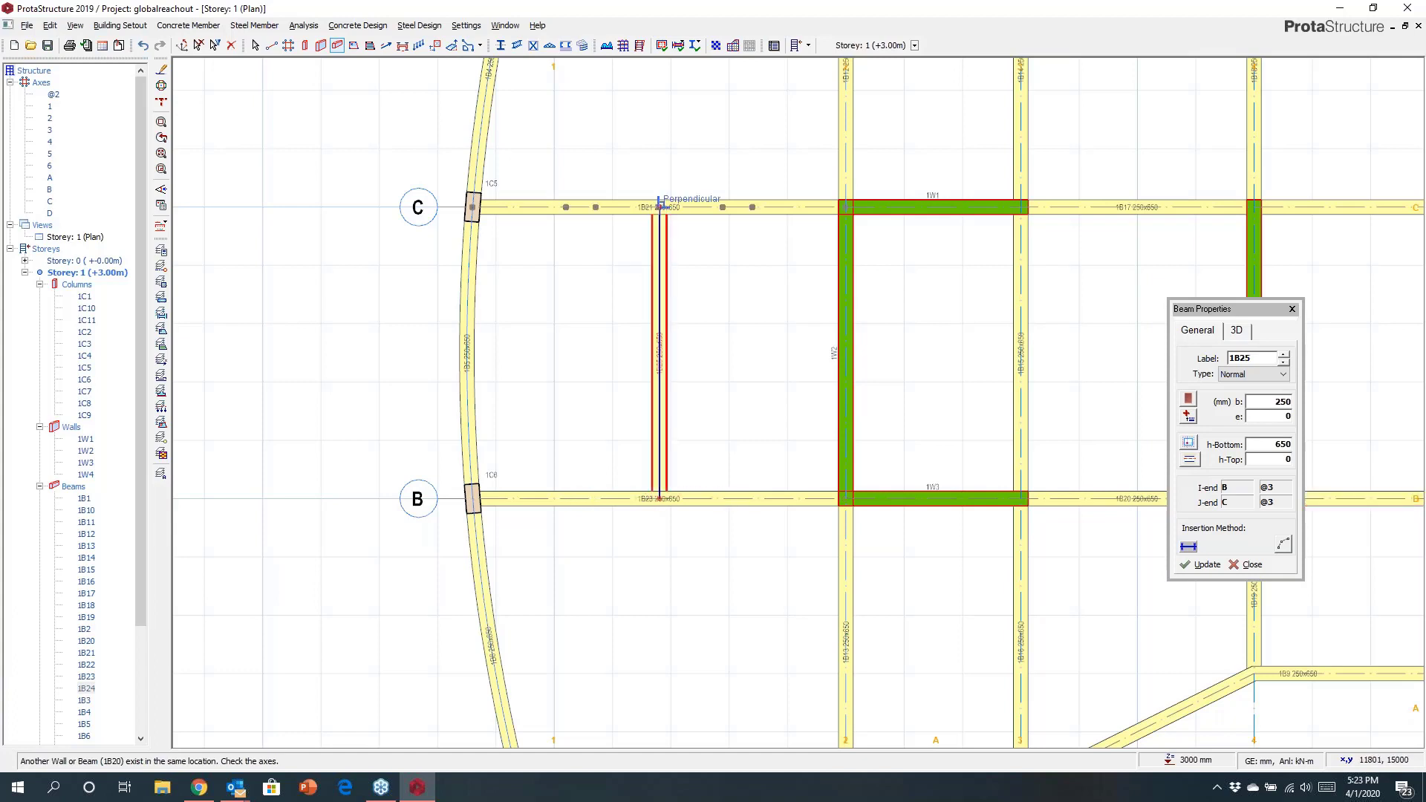
click(659, 353)
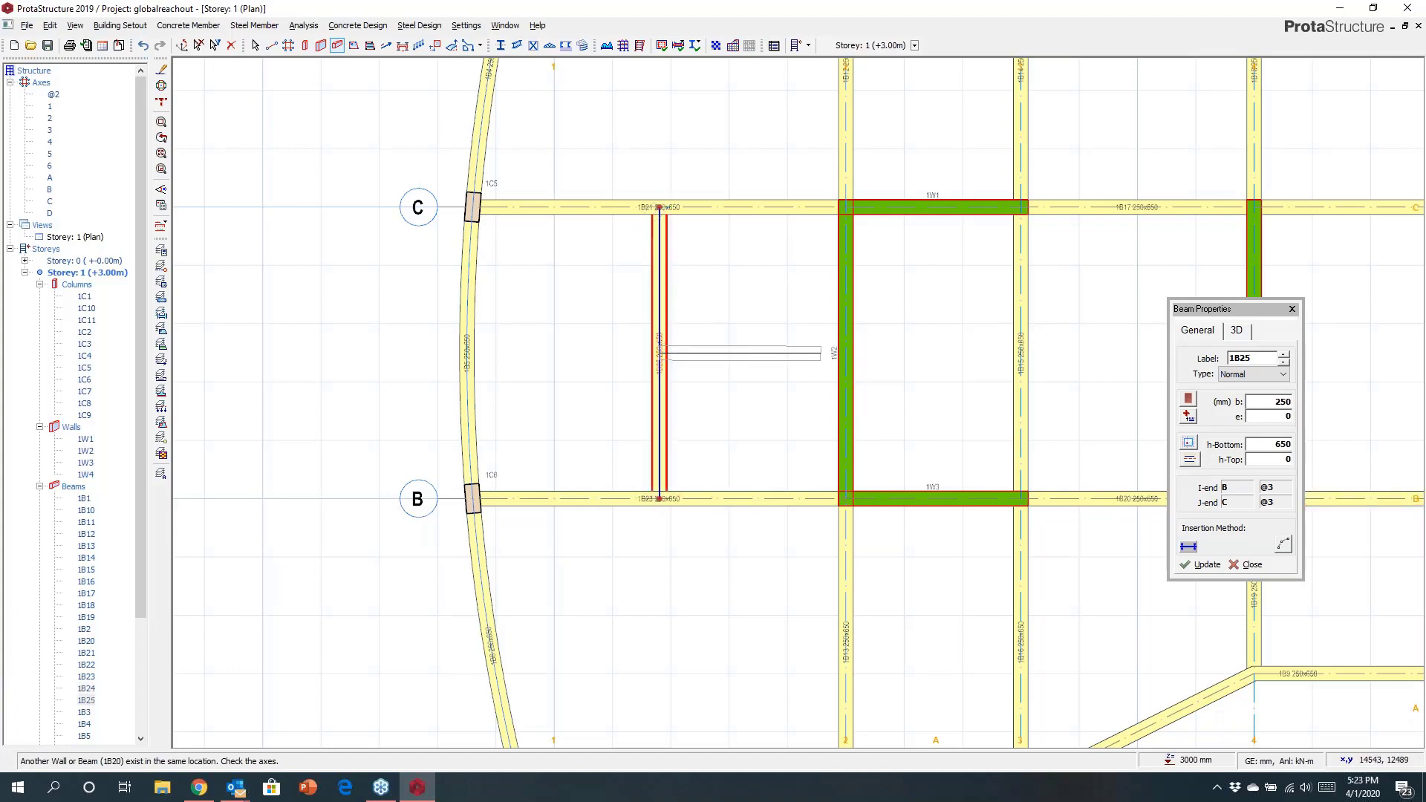
click(845, 354)
Insert a beam from the midpoint of the short beam running to the axis 2 wall, up to the axis C beam.
scroll(734, 275, up, 2)
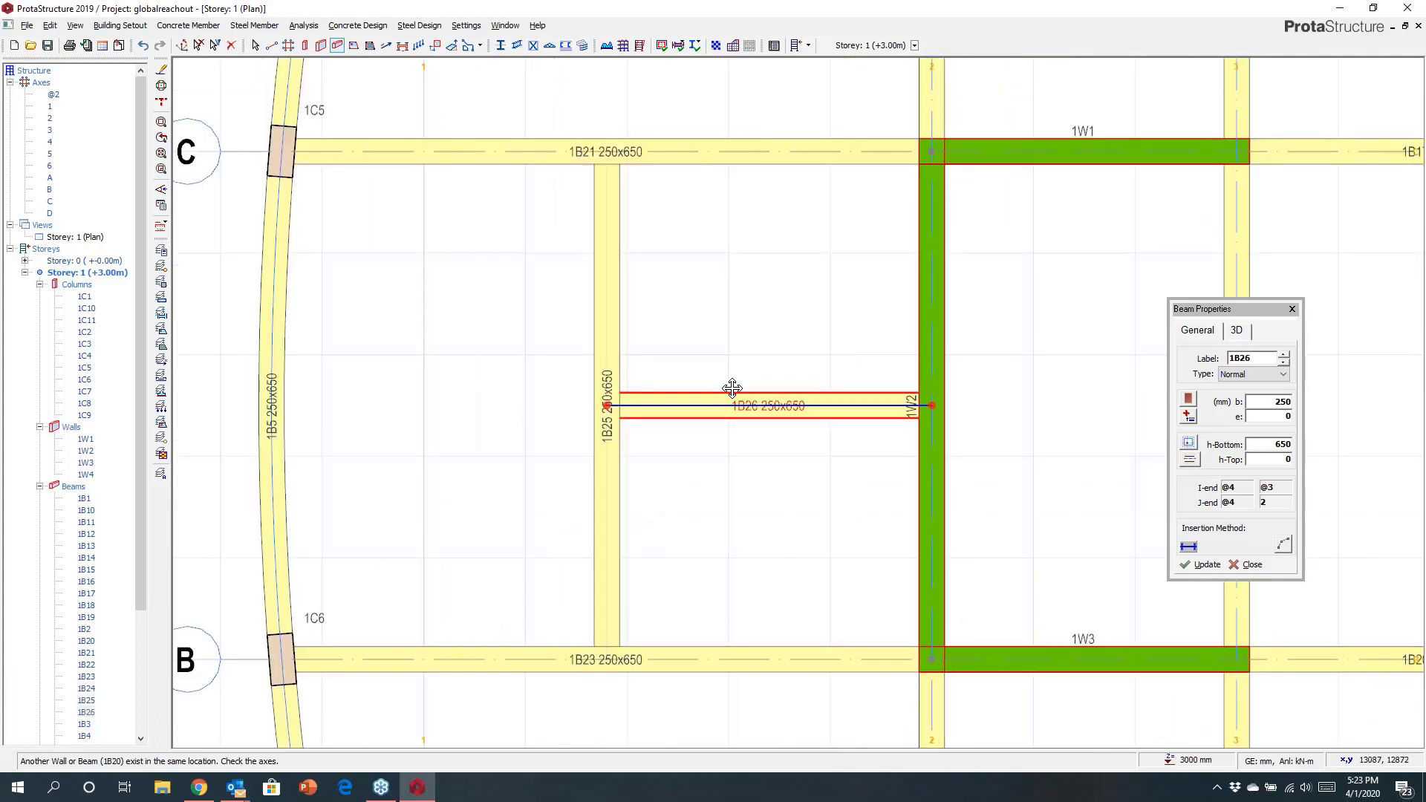
middle_drag(719, 420, 700, 464)
scroll(701, 464, up, 1)
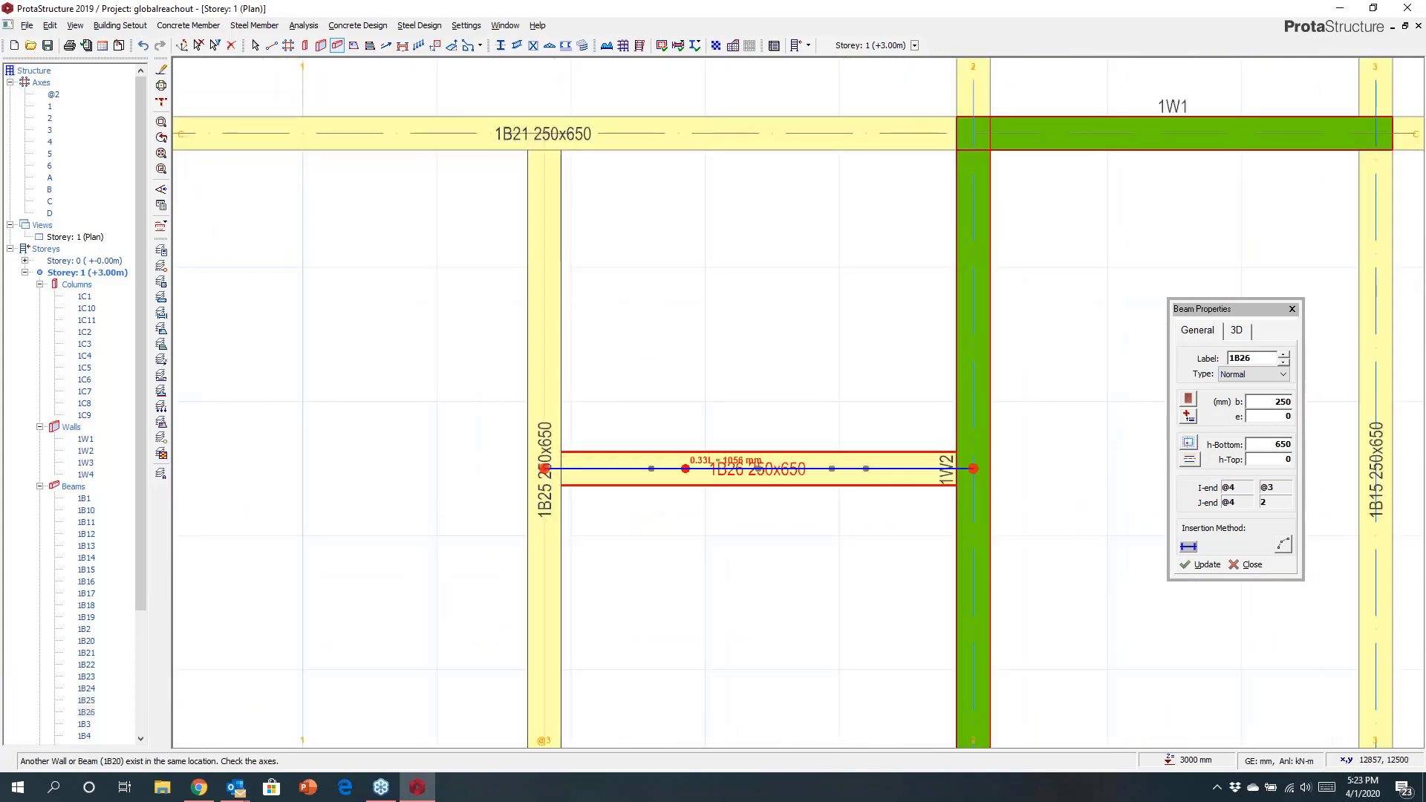
key(Tab)
key(Return)
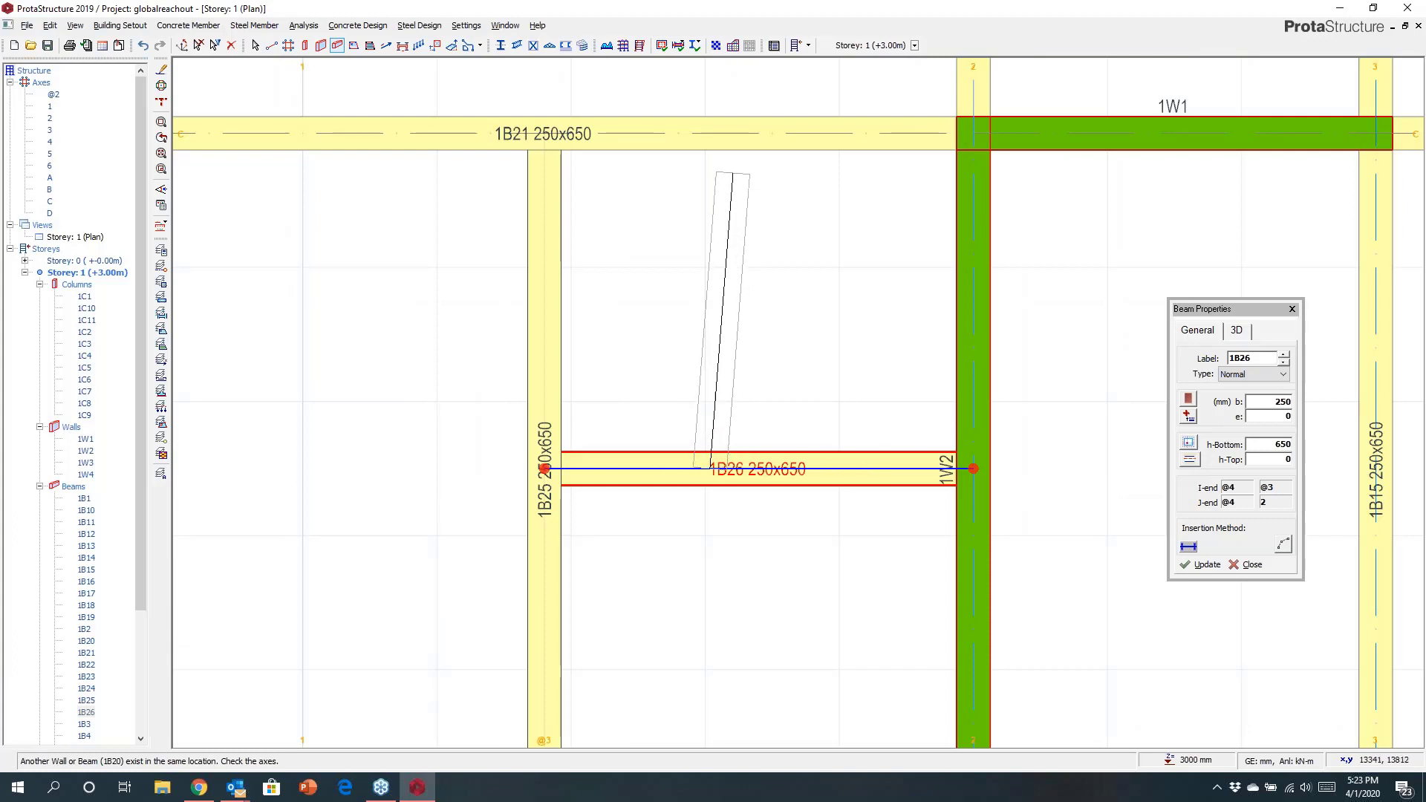
click(710, 133)
middle_drag(824, 255, 803, 341)
scroll(804, 341, up, 1)
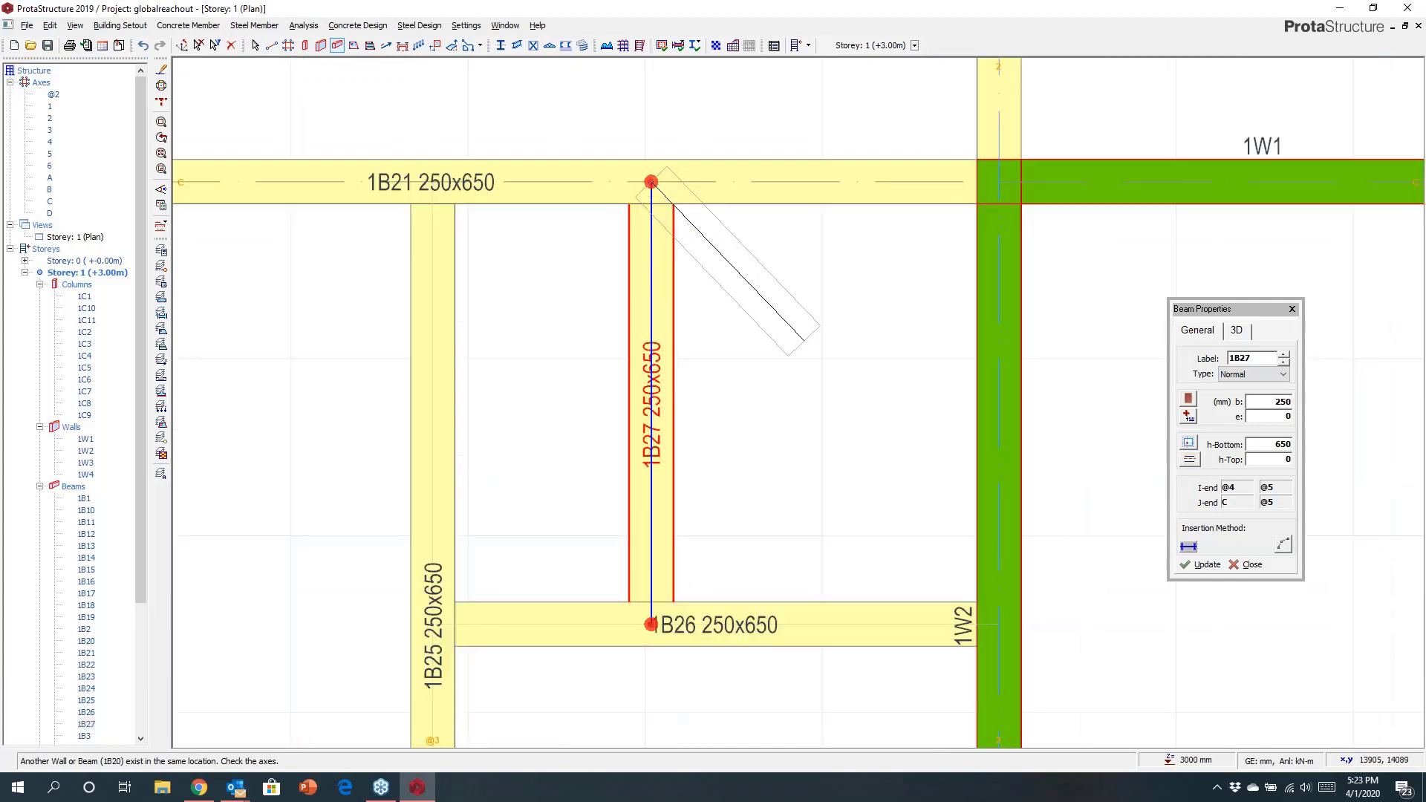
Offset the new beam sideways by setting its eccentricity to -125 mm.
key(Right)
key(Right)
key(Right)
key(Right)
key(Left)
key(Left)
key(Left)
key(Left)
key(Left)
key(Right)
key(Right)
key(Right)
key(Right)
key(Right)
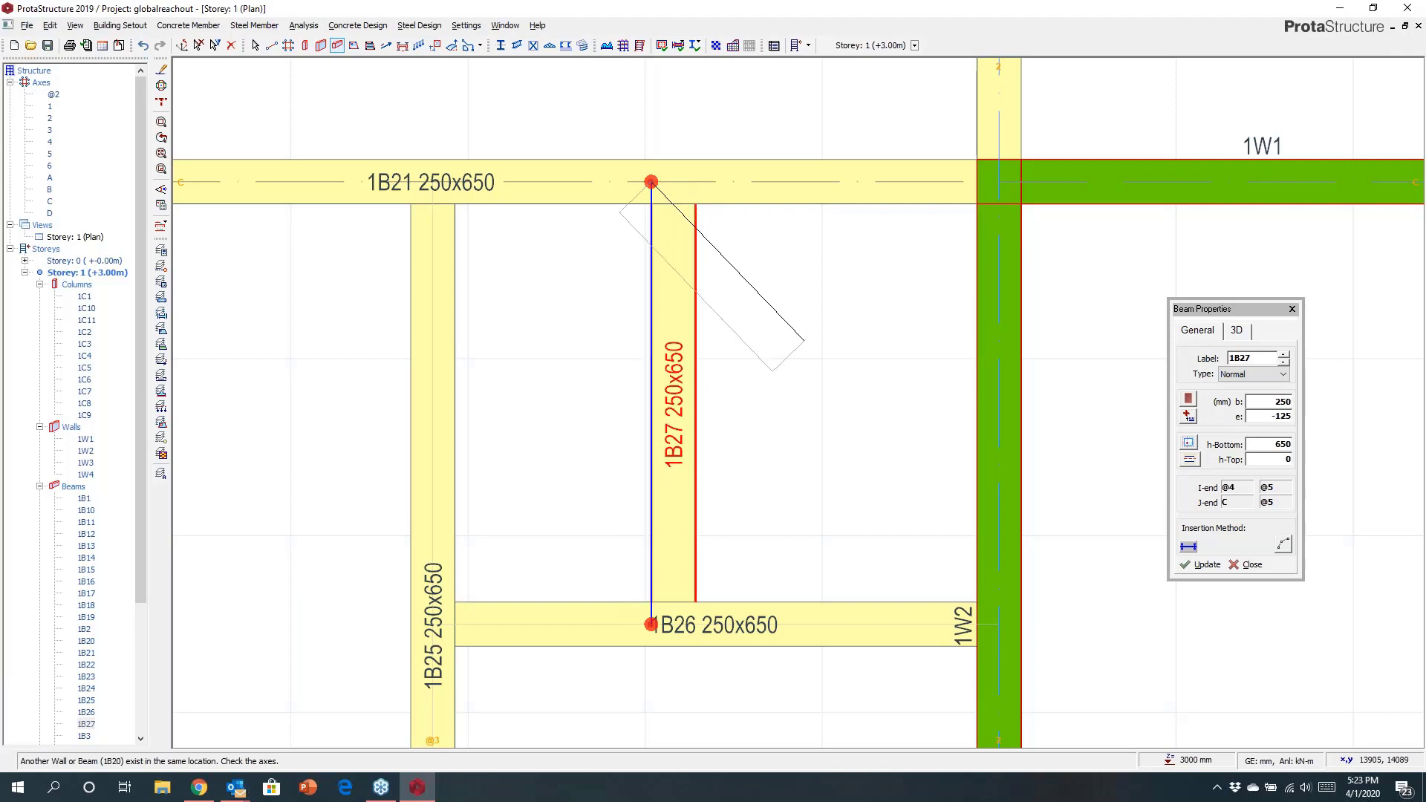
key(Escape)
scroll(789, 309, down, 4)
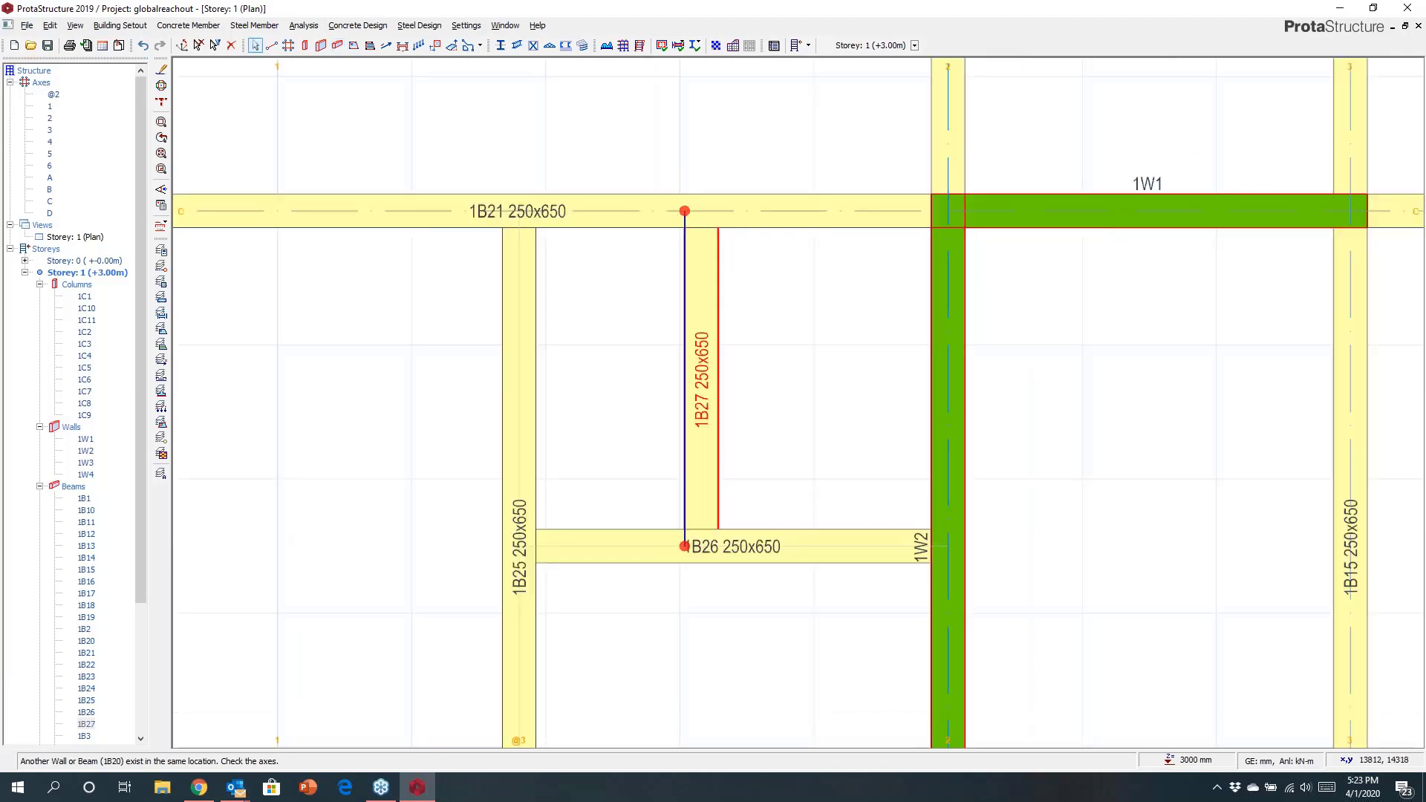
middle_drag(796, 252, 780, 212)
scroll(777, 503, up, 4)
middle_drag(776, 503, 775, 404)
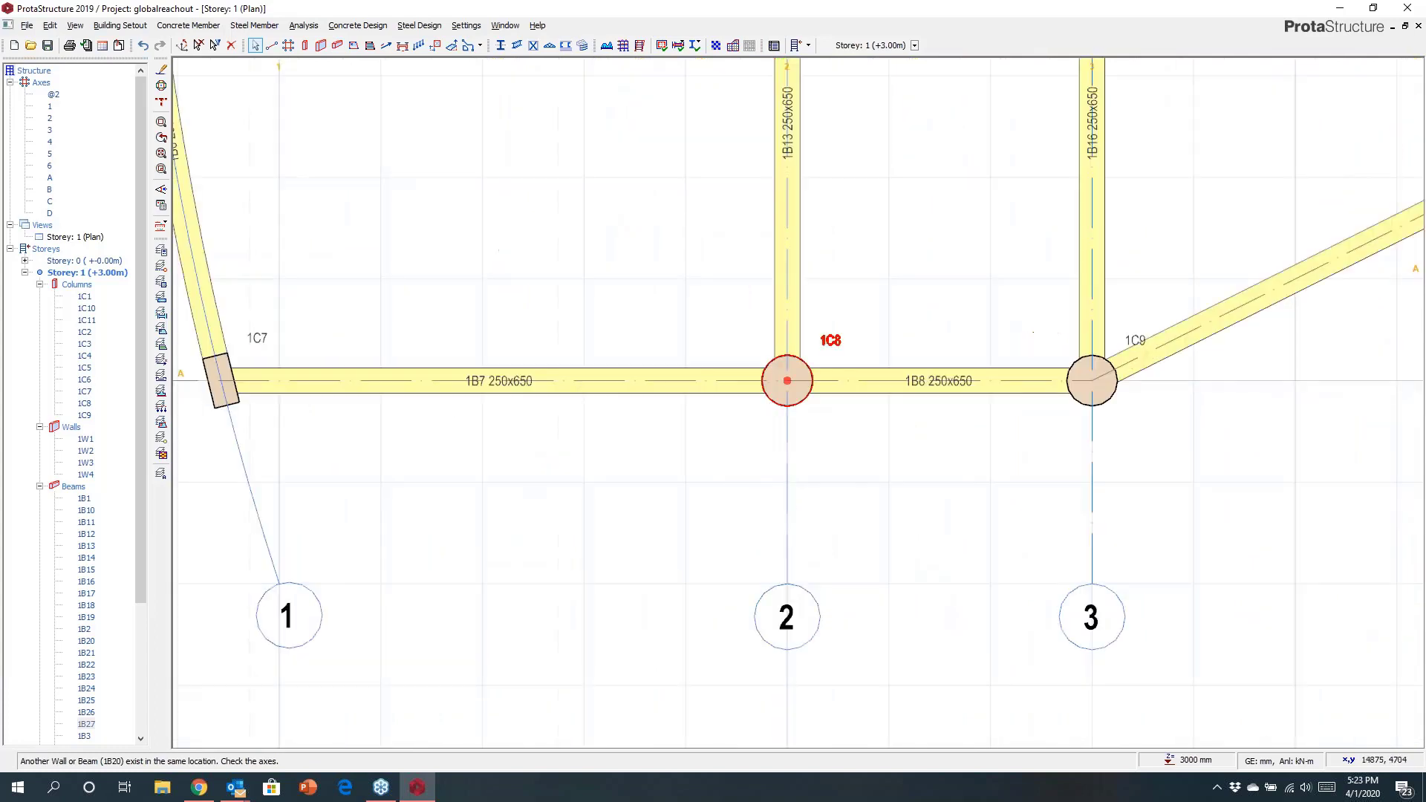
click(775, 404)
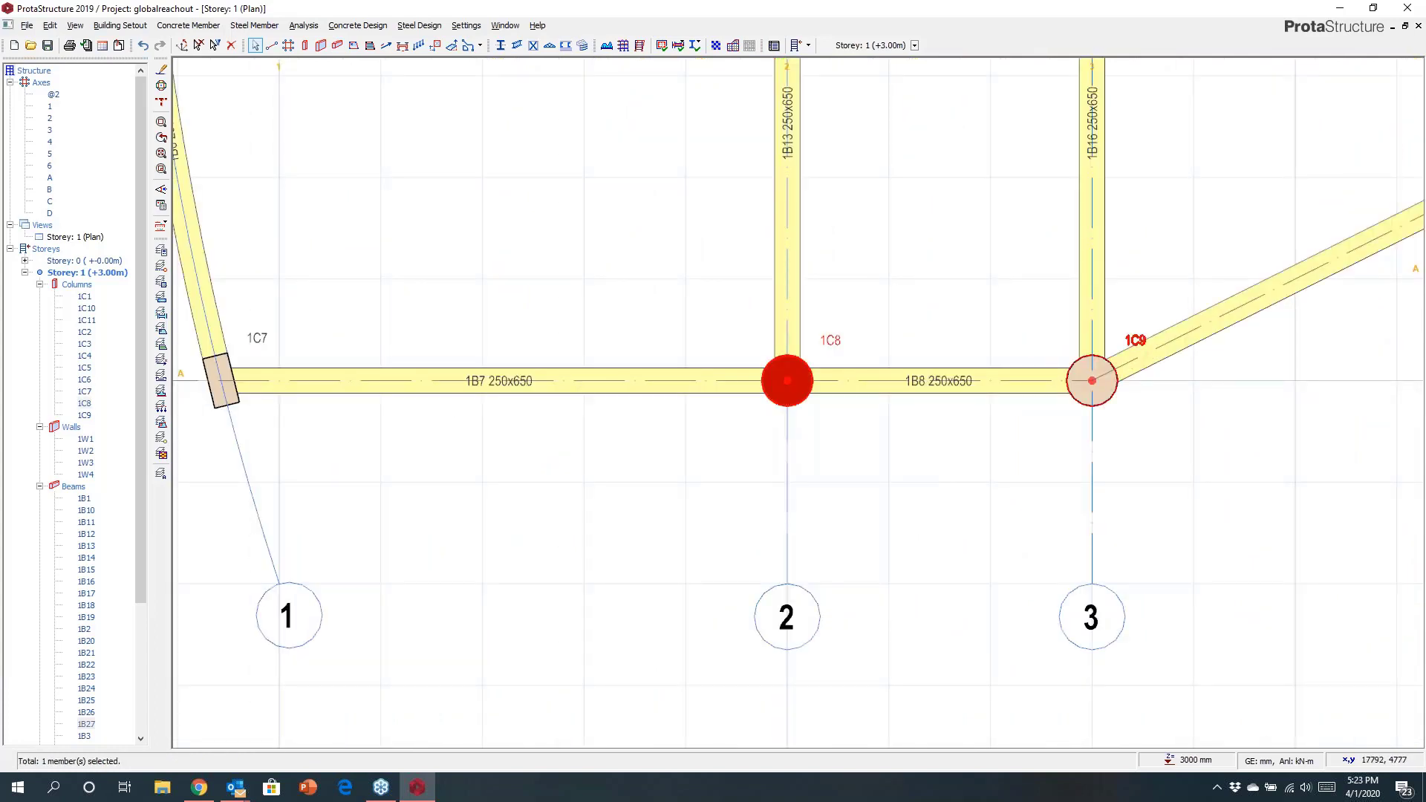
click(1079, 403)
key(ctrl+Up)
key(ctrl+Up)
key(ctrl+Up)
key(ctrl+Up)
key(ctrl+Up)
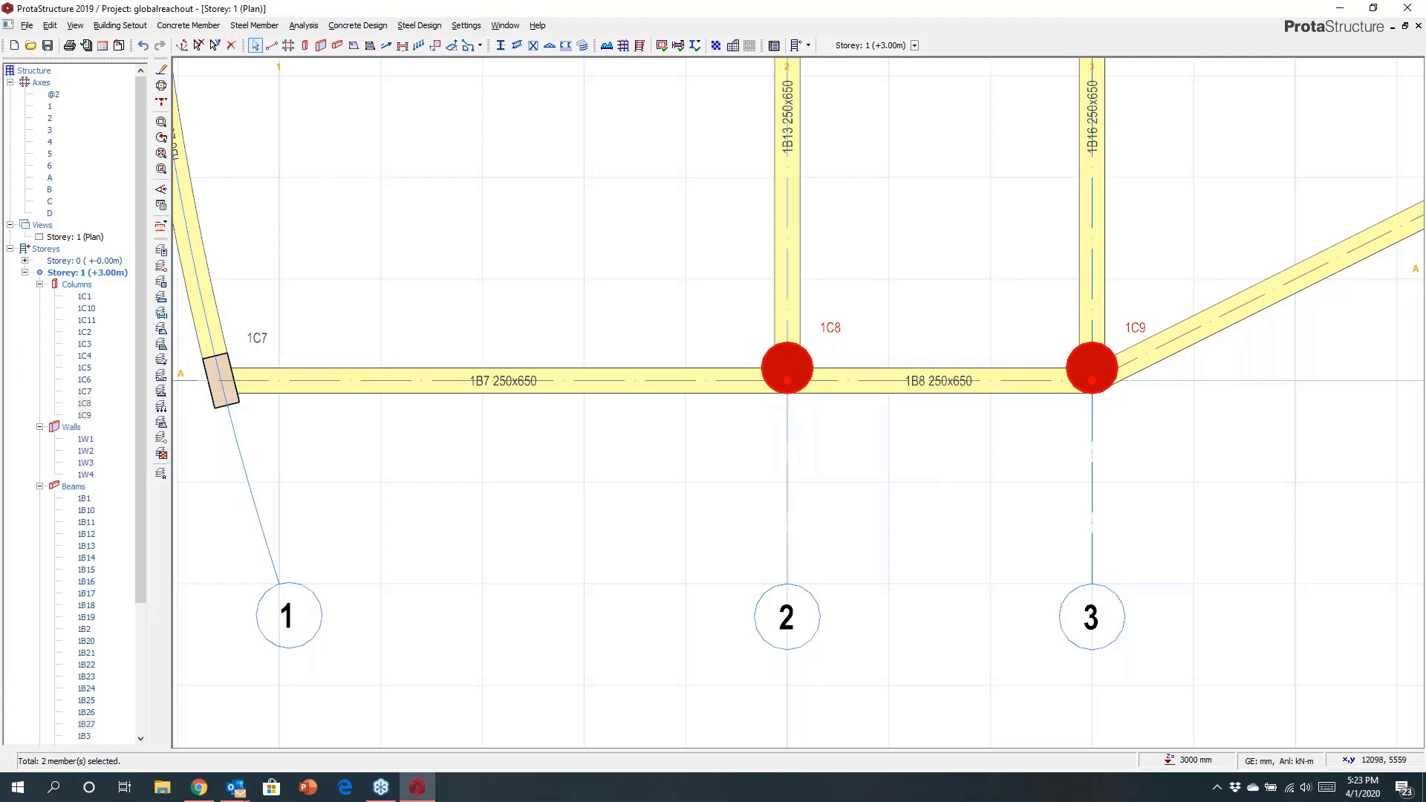
Anchor the section of the axis A beam between axes 1 and 2 on its bottom edge.
middle_drag(580, 343, 739, 335)
scroll(616, 361, up, 3)
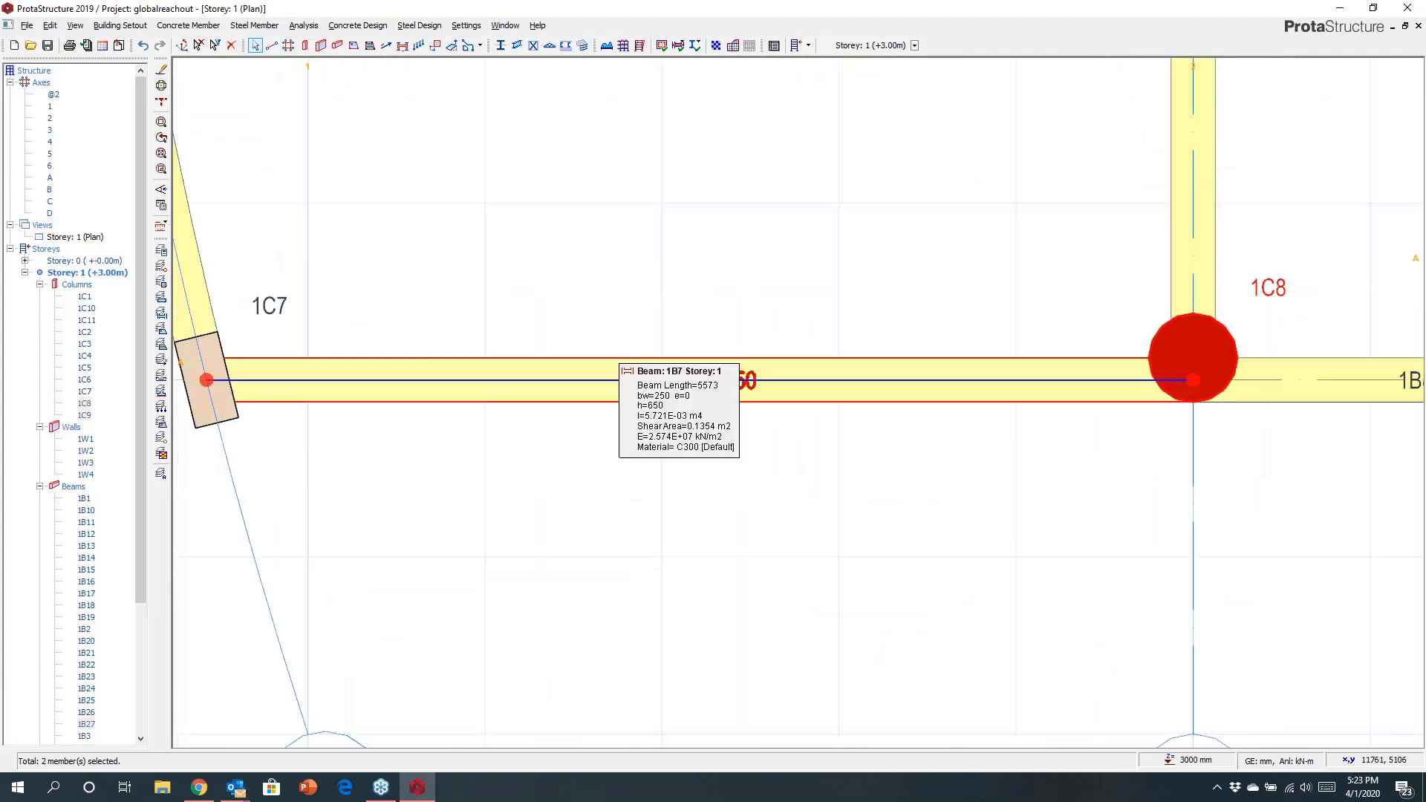
click(616, 361)
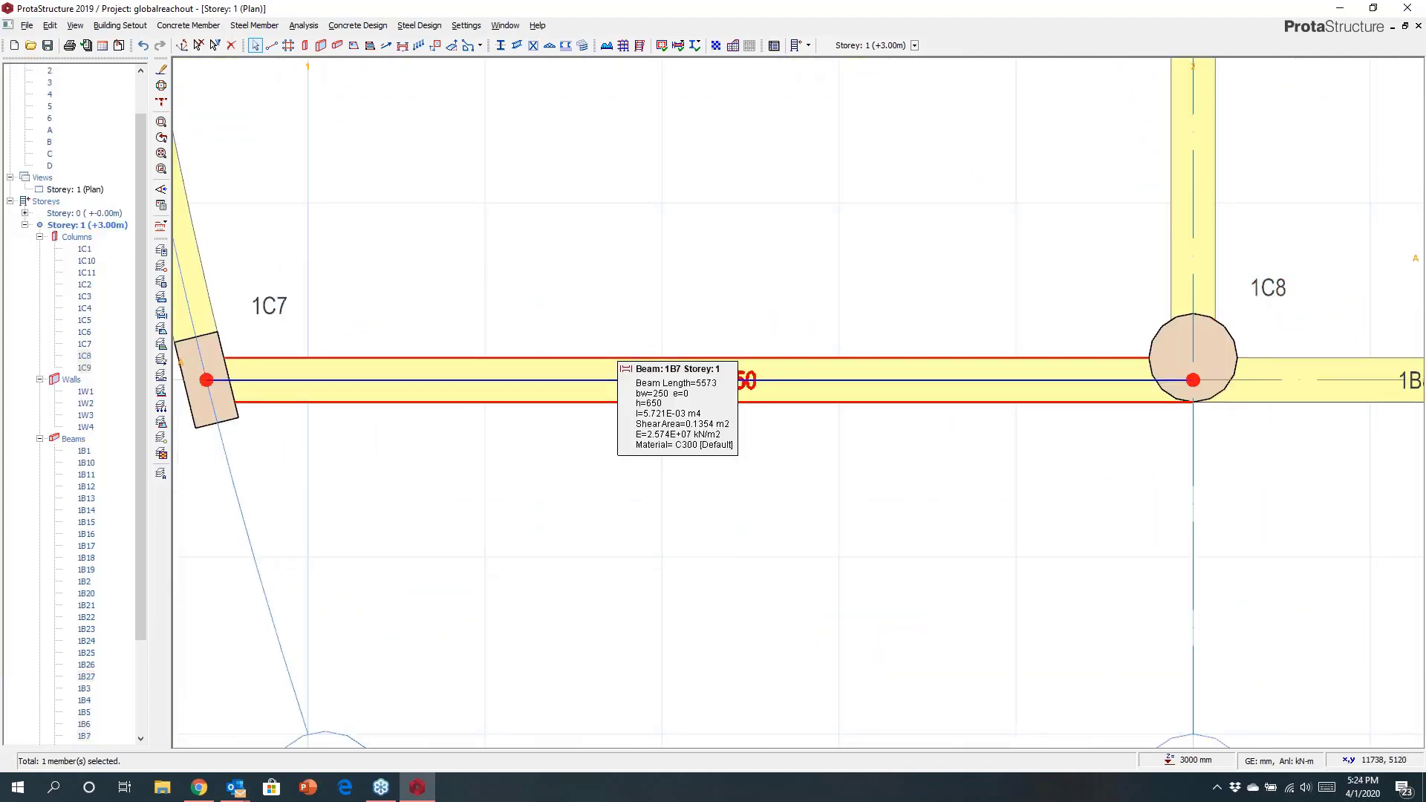
right_click(616, 359)
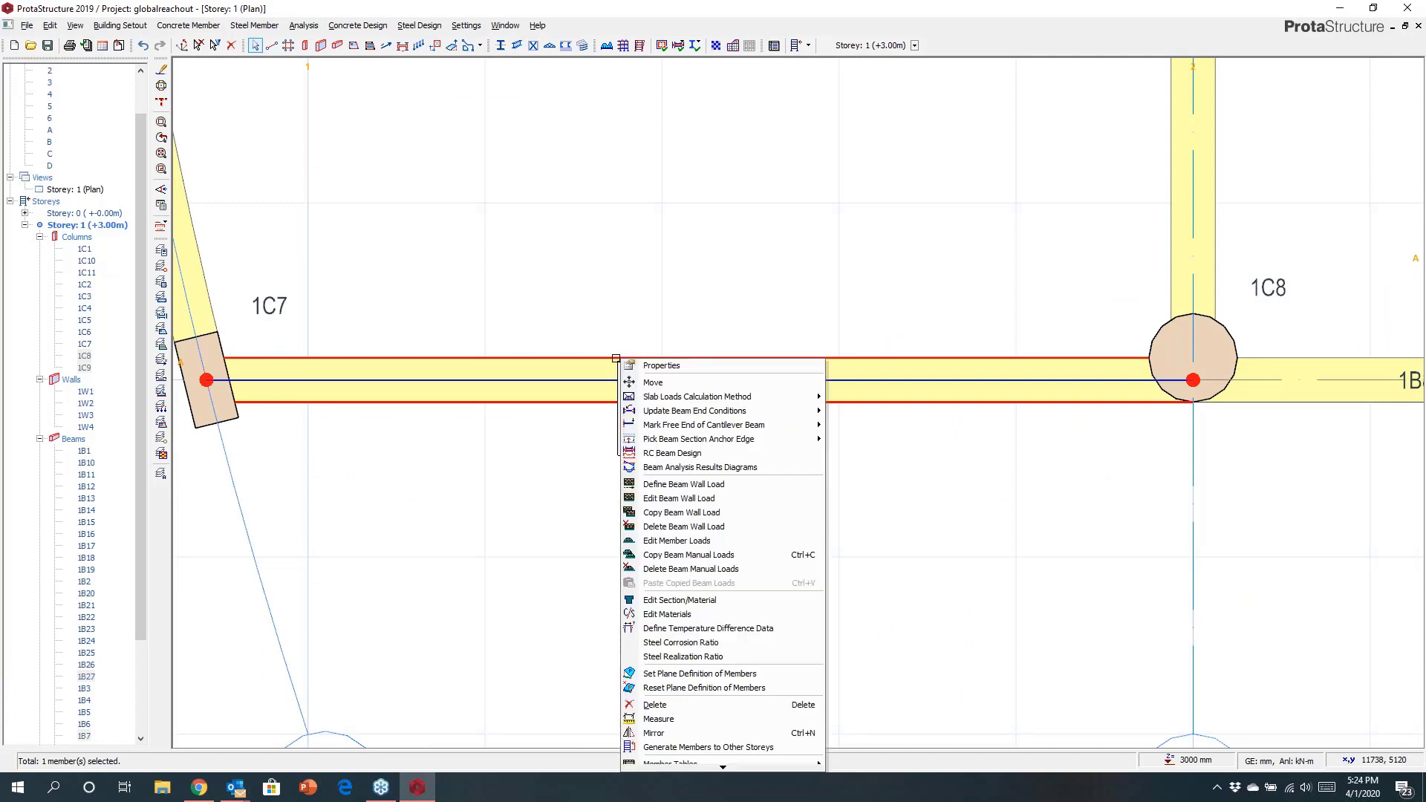
mouse_move(743, 439)
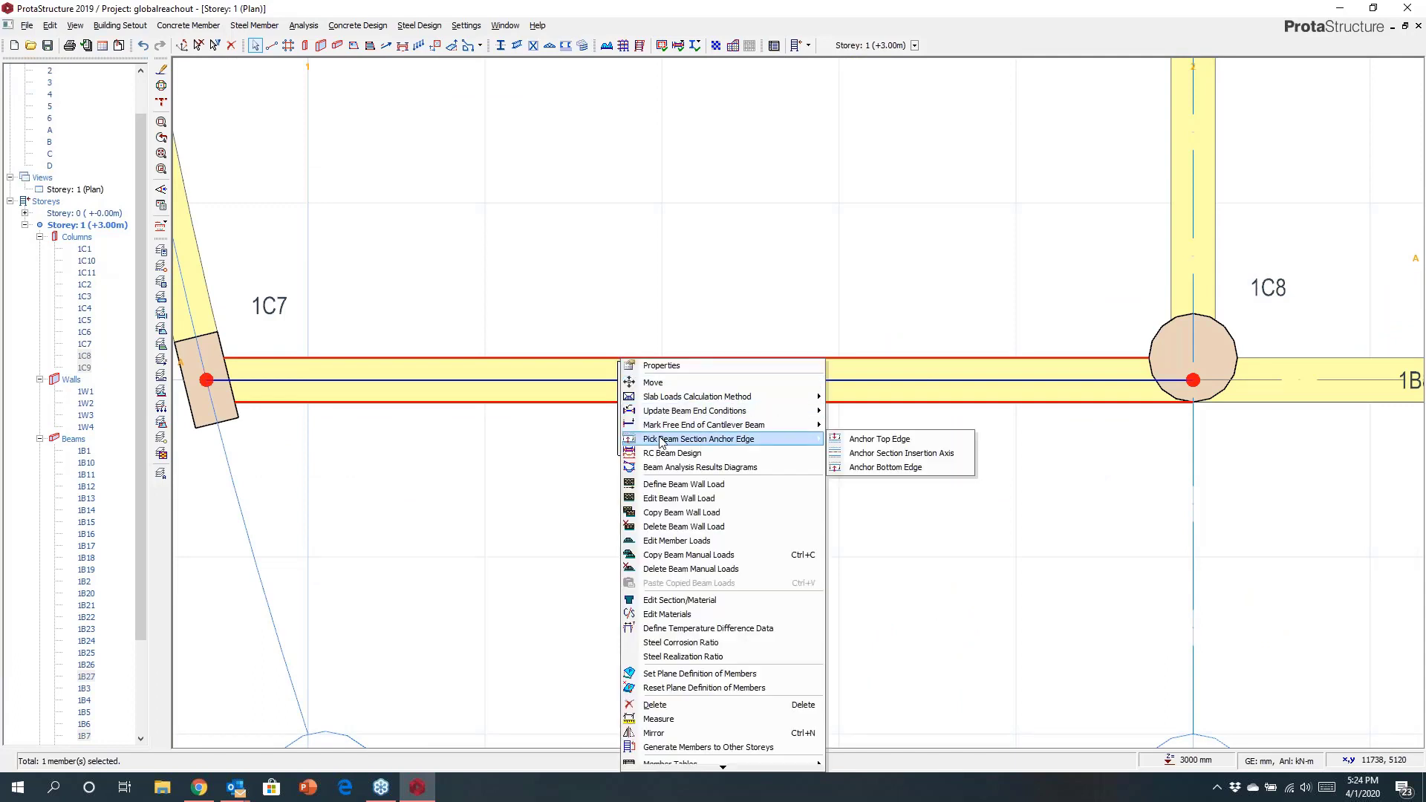
click(862, 467)
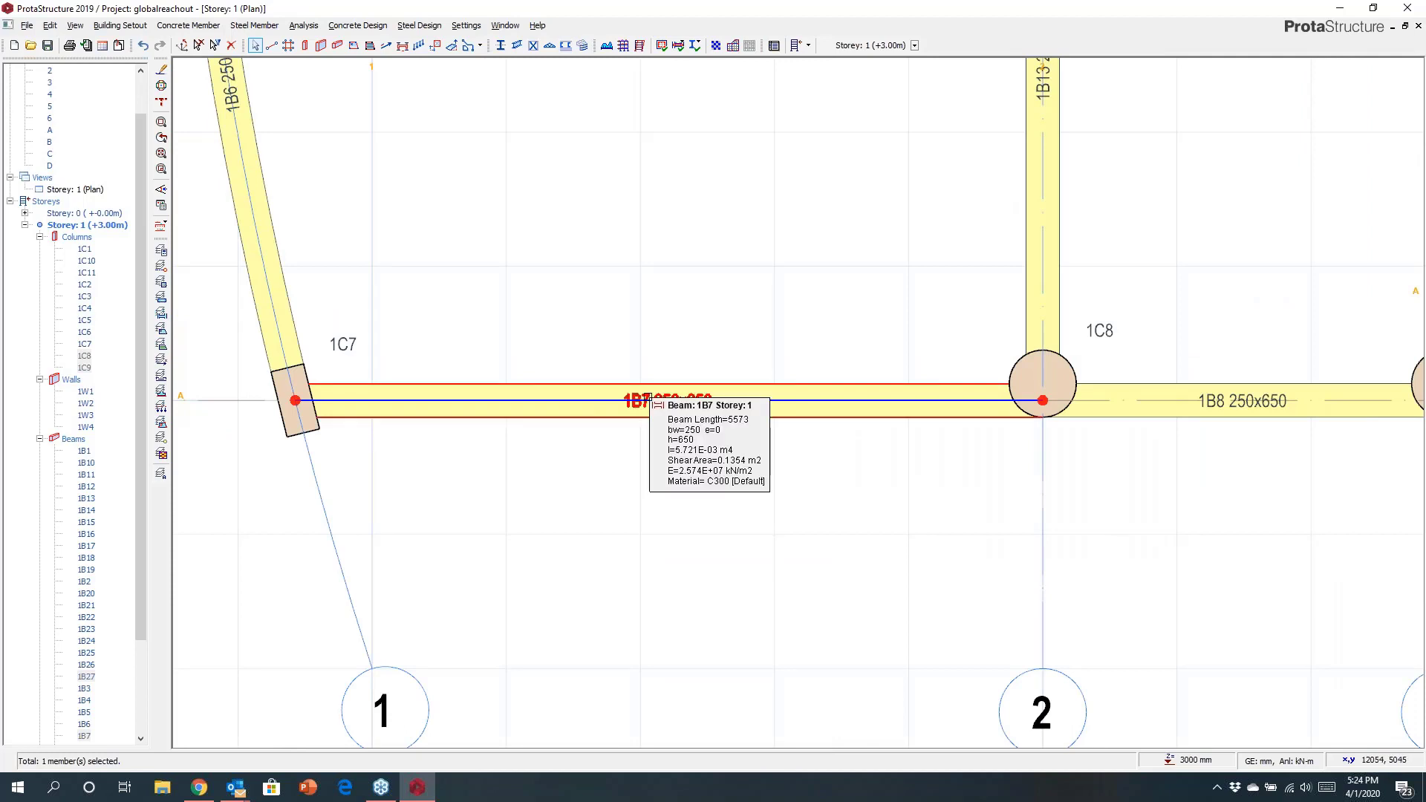
Set the width of the axis A beam between axes 1 and 2 to 350 mm.
right_click(652, 395)
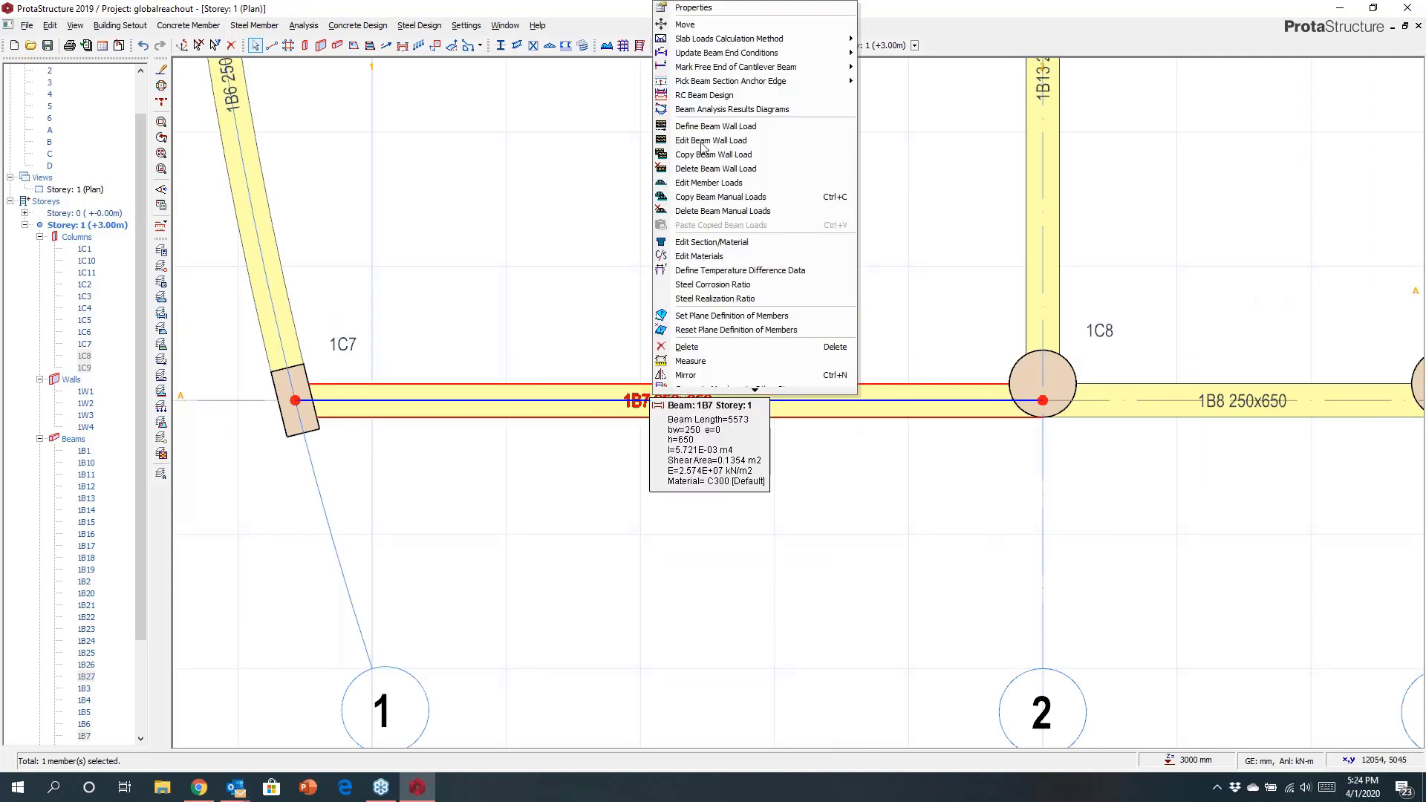
click(693, 7)
double_click(1271, 401)
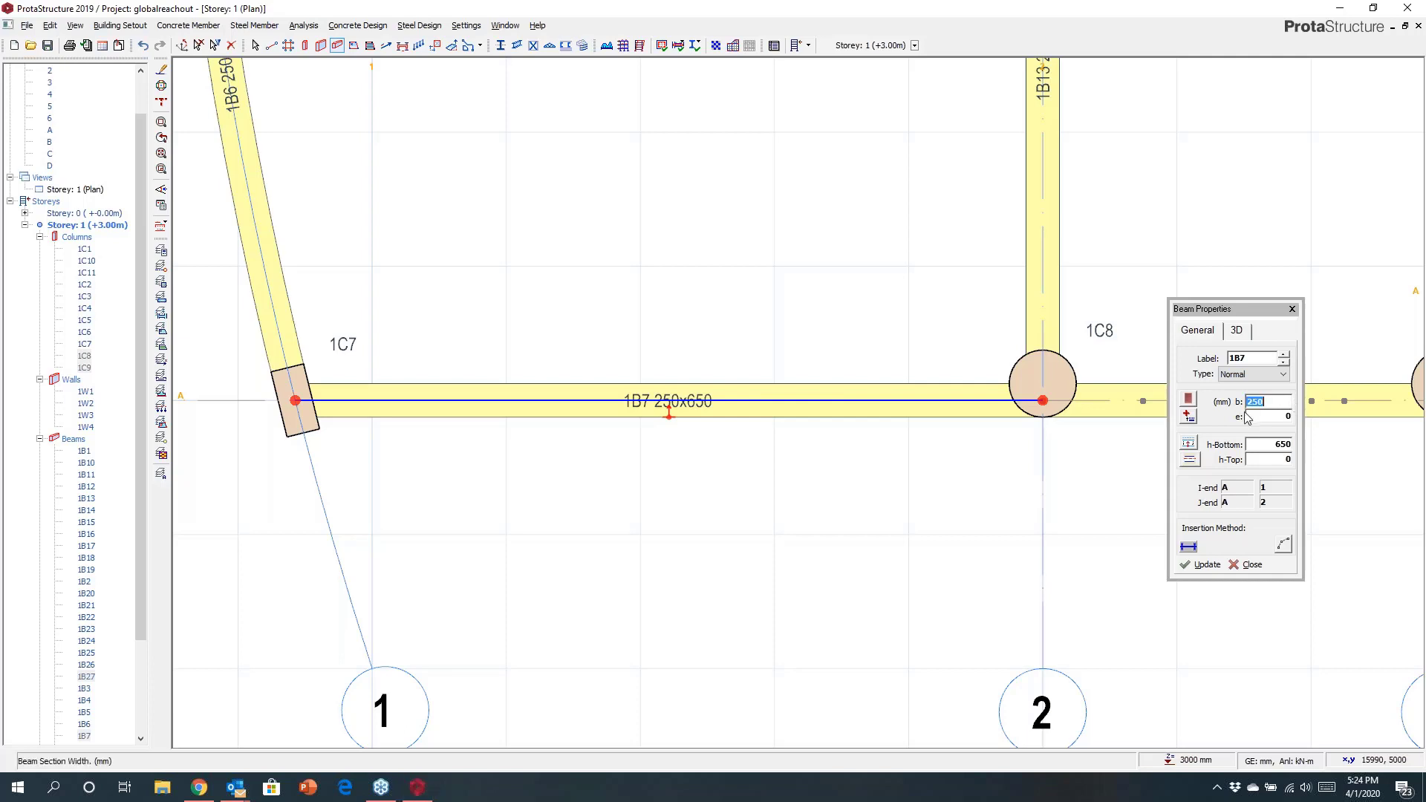
click(1203, 564)
scroll(680, 415, up, 4)
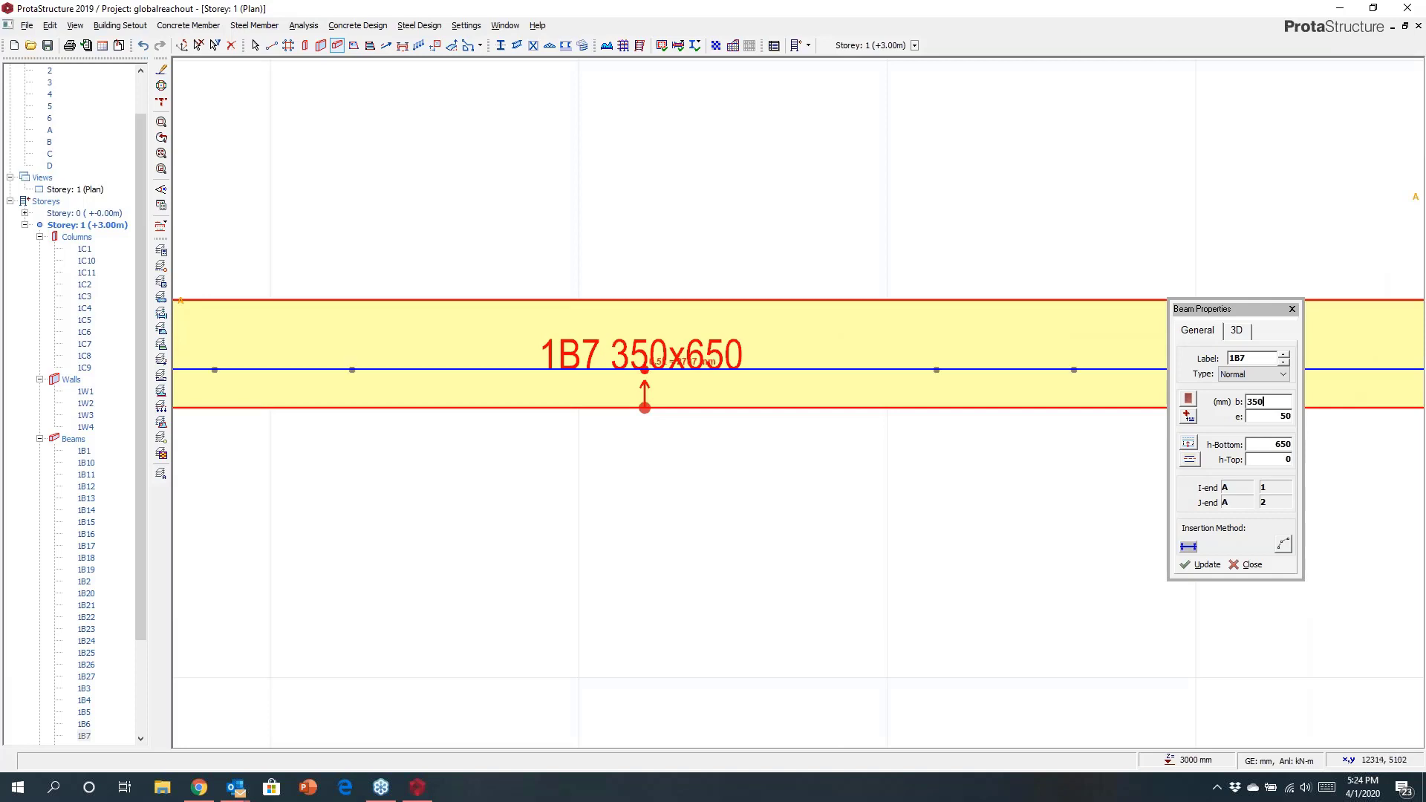
click(1292, 309)
Set the section anchor point of the column at axes 1 and A to its lower corner.
scroll(1064, 453, down, 4)
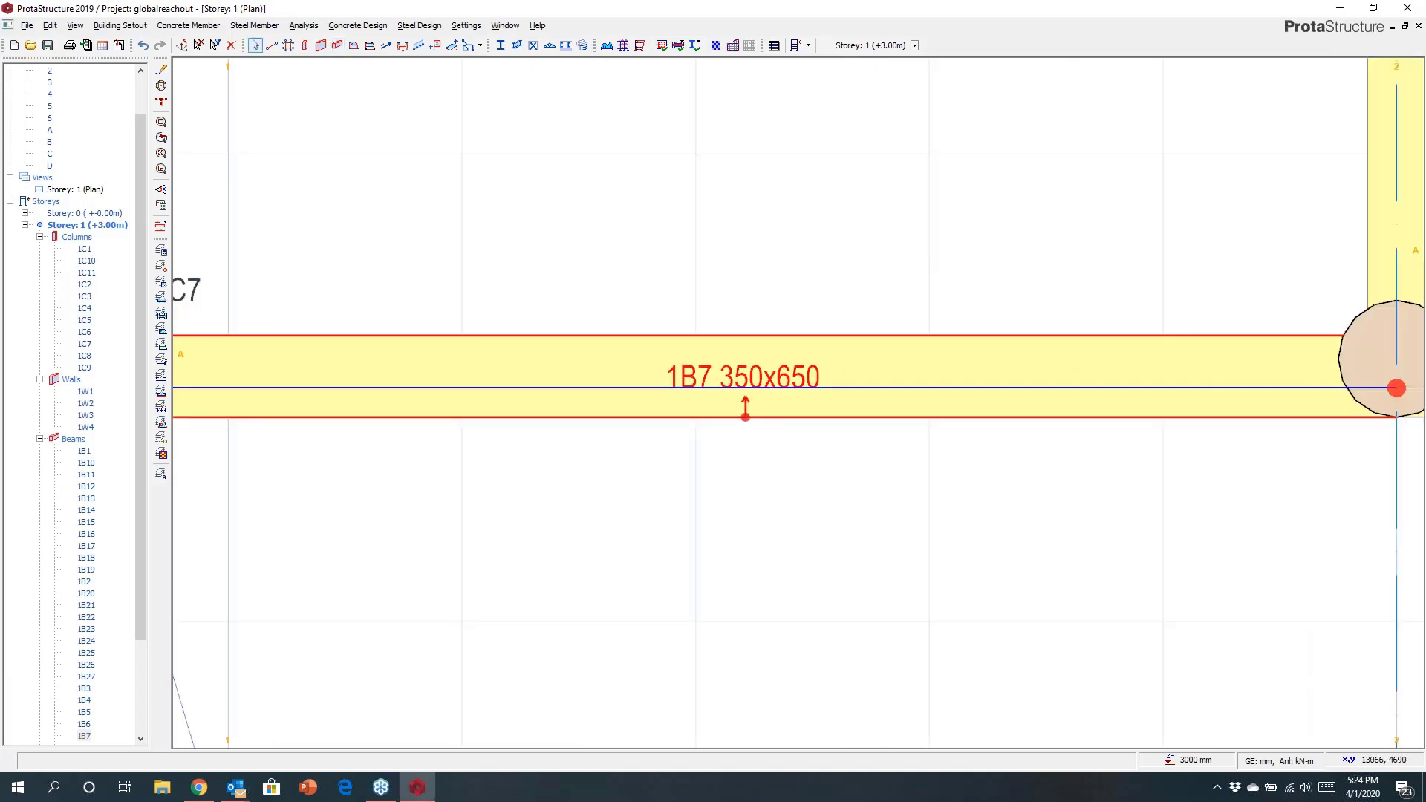
scroll(535, 461, up, 2)
scroll(690, 437, up, 3)
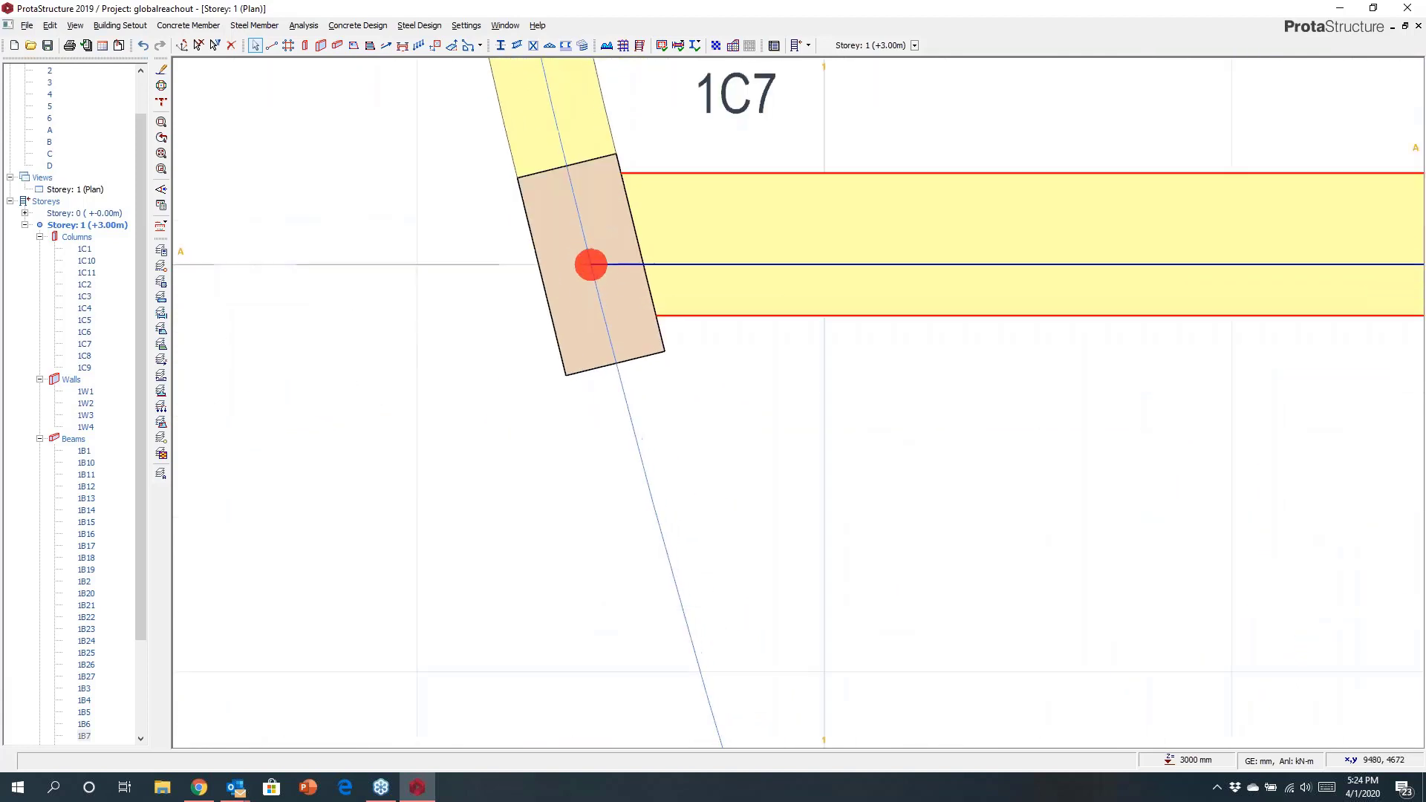
click(592, 352)
key(ctrl+Up)
key(ctrl+Up)
key(ctrl+Up)
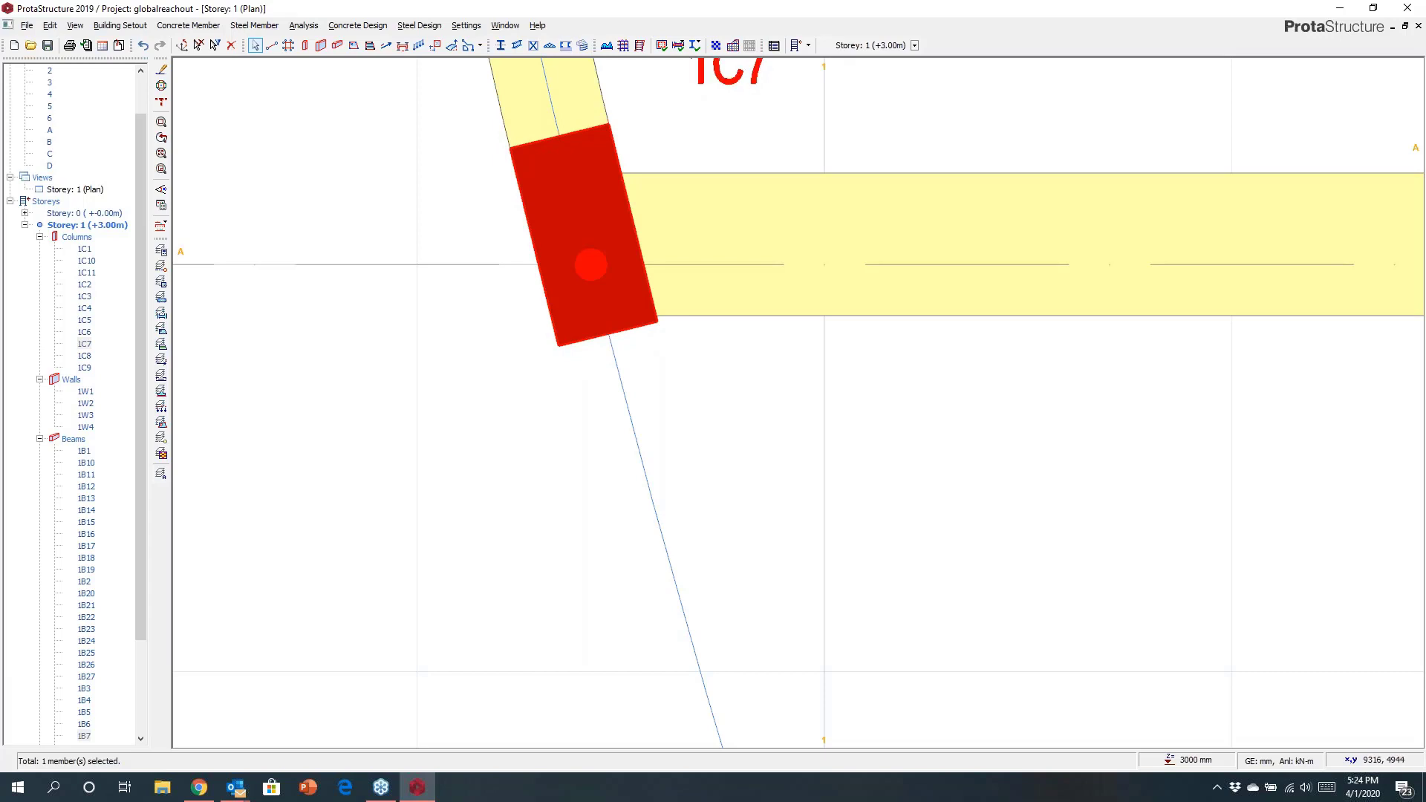
right_click(552, 289)
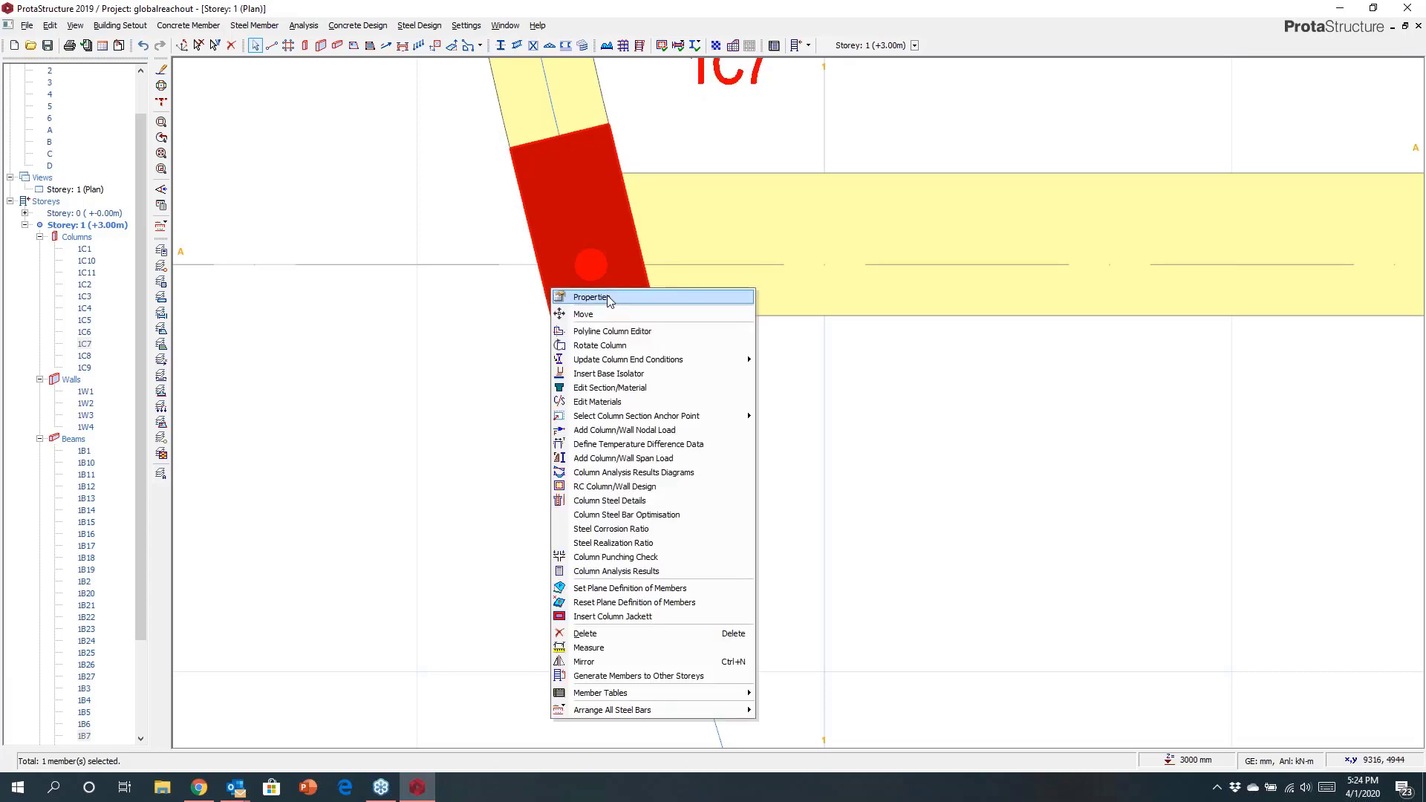
click(609, 298)
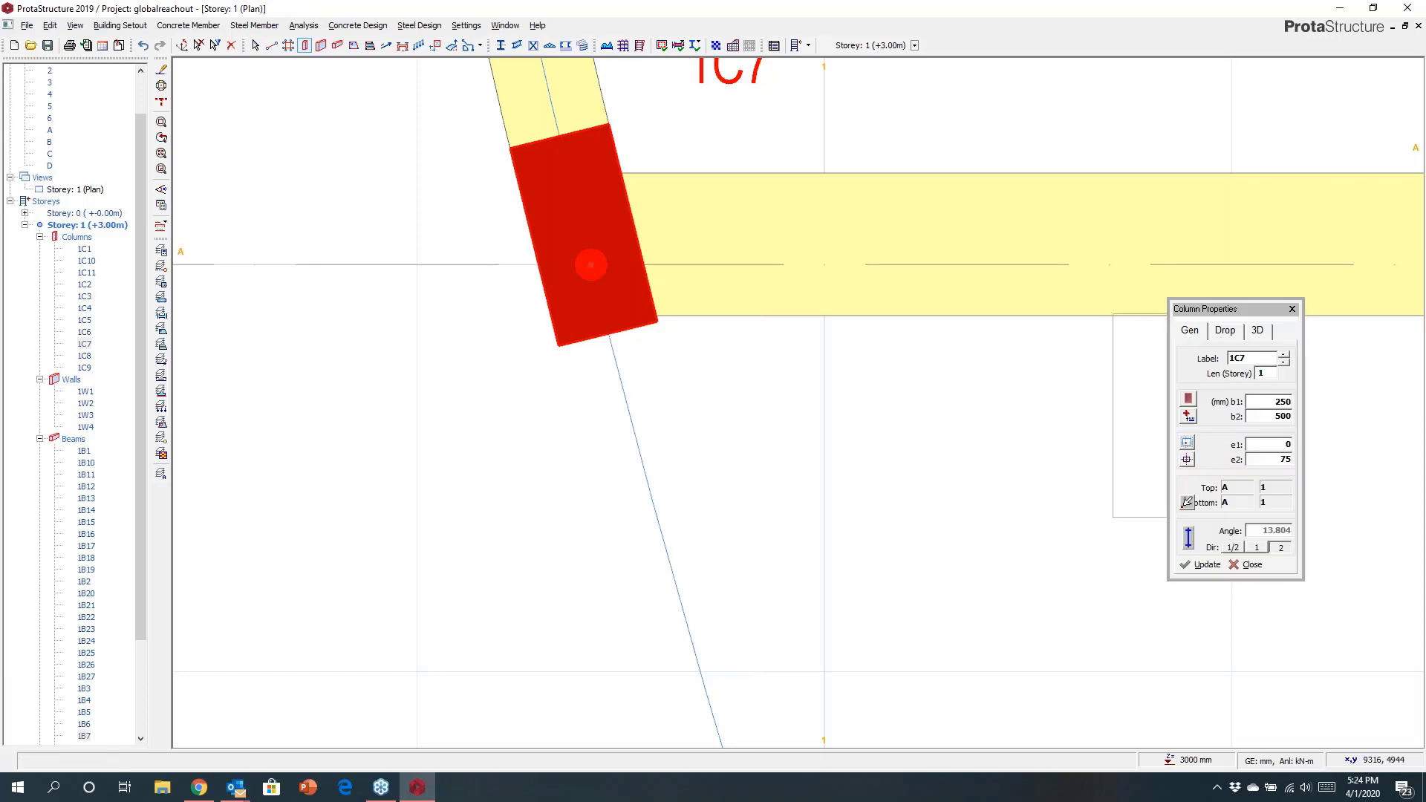
click(1186, 443)
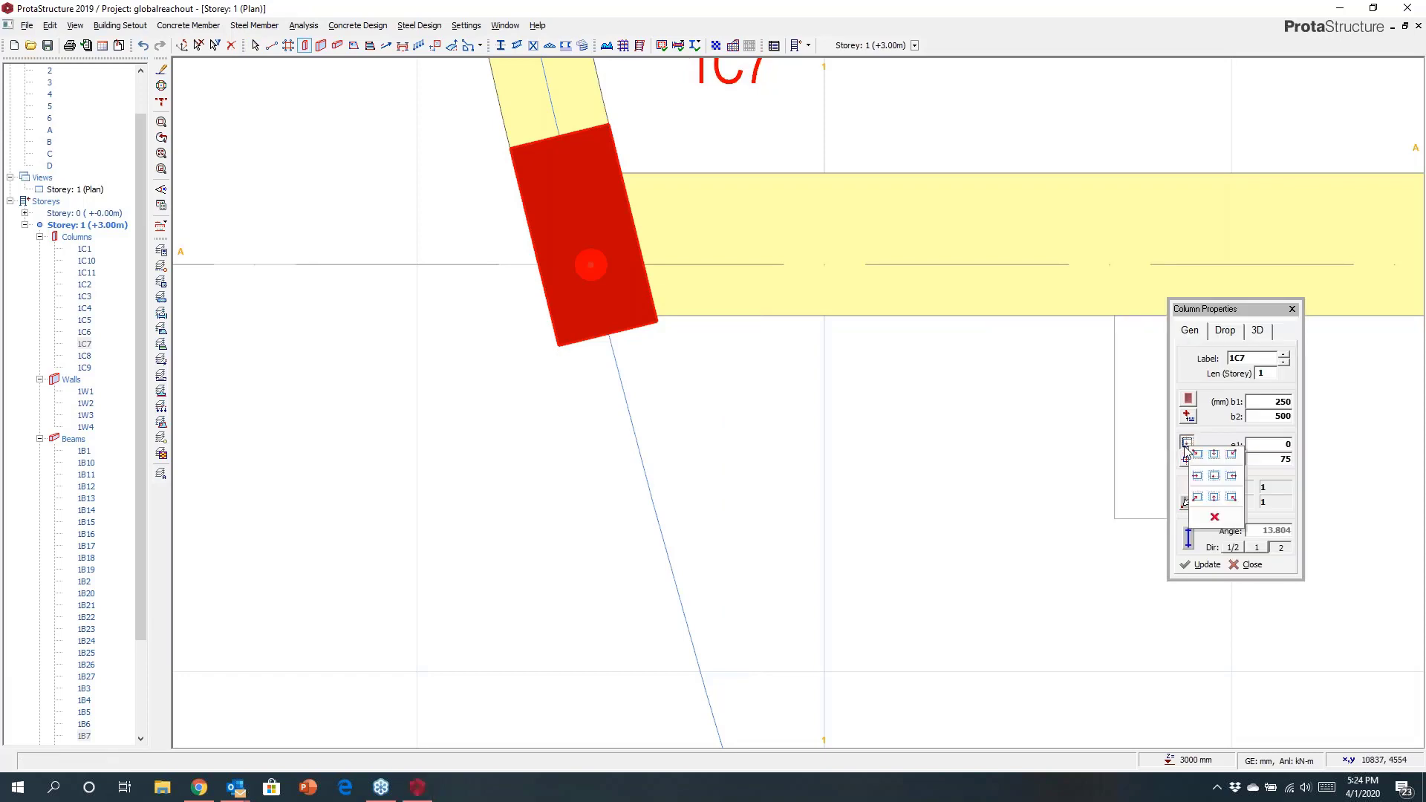
click(1197, 496)
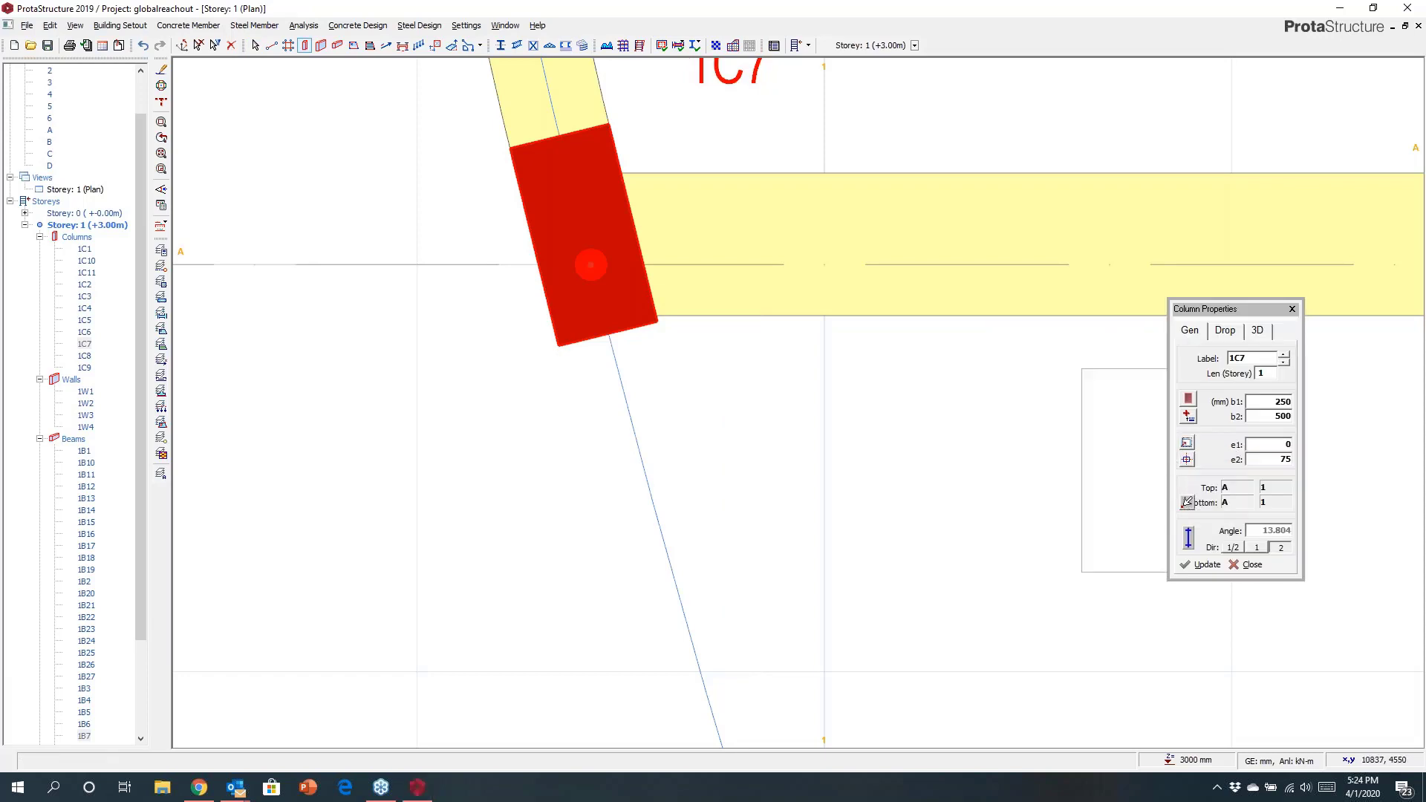
click(1192, 566)
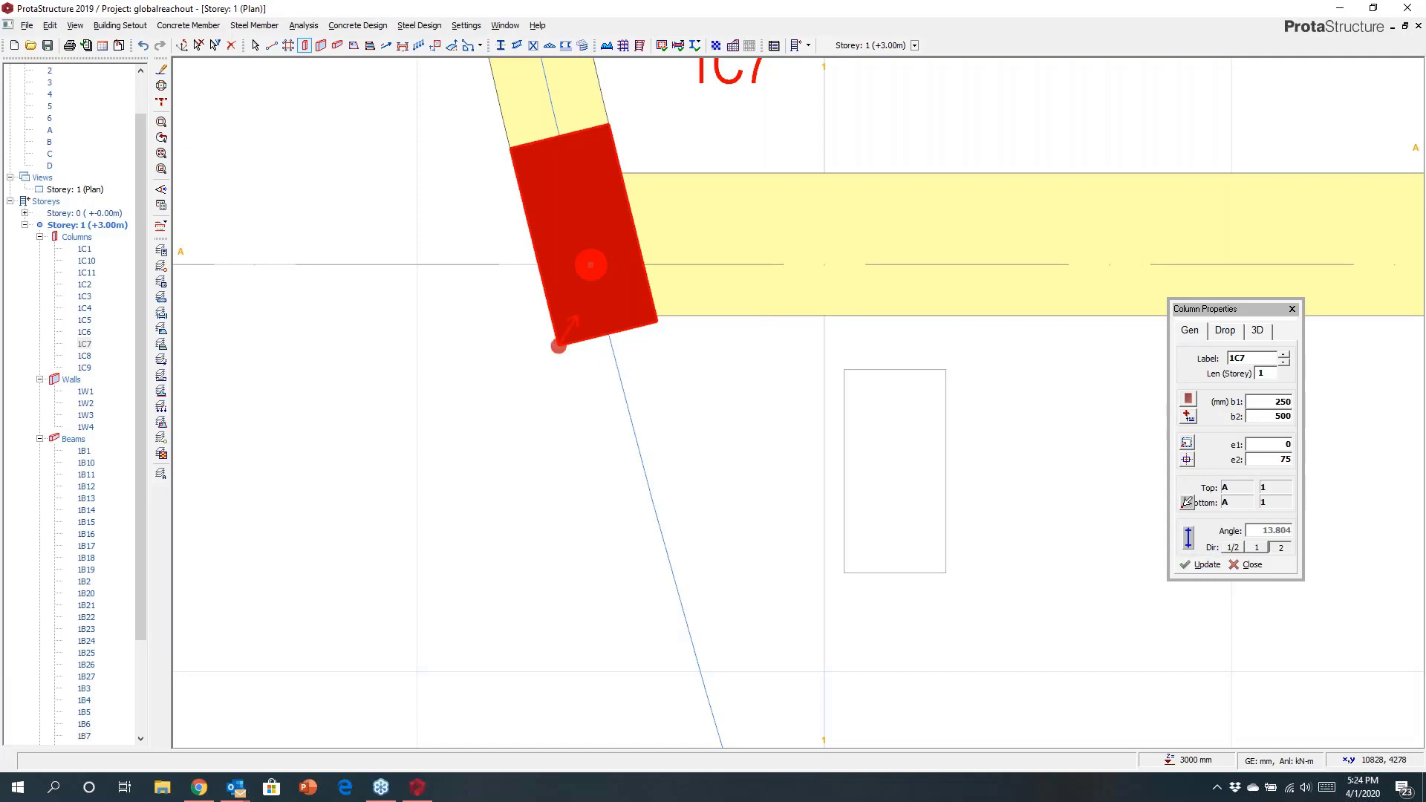
Resize the column at axes 1 and A to 300 × 600 mm.
double_click(1271, 402)
text(300)
double_click(1265, 418)
text(6)
click(1200, 565)
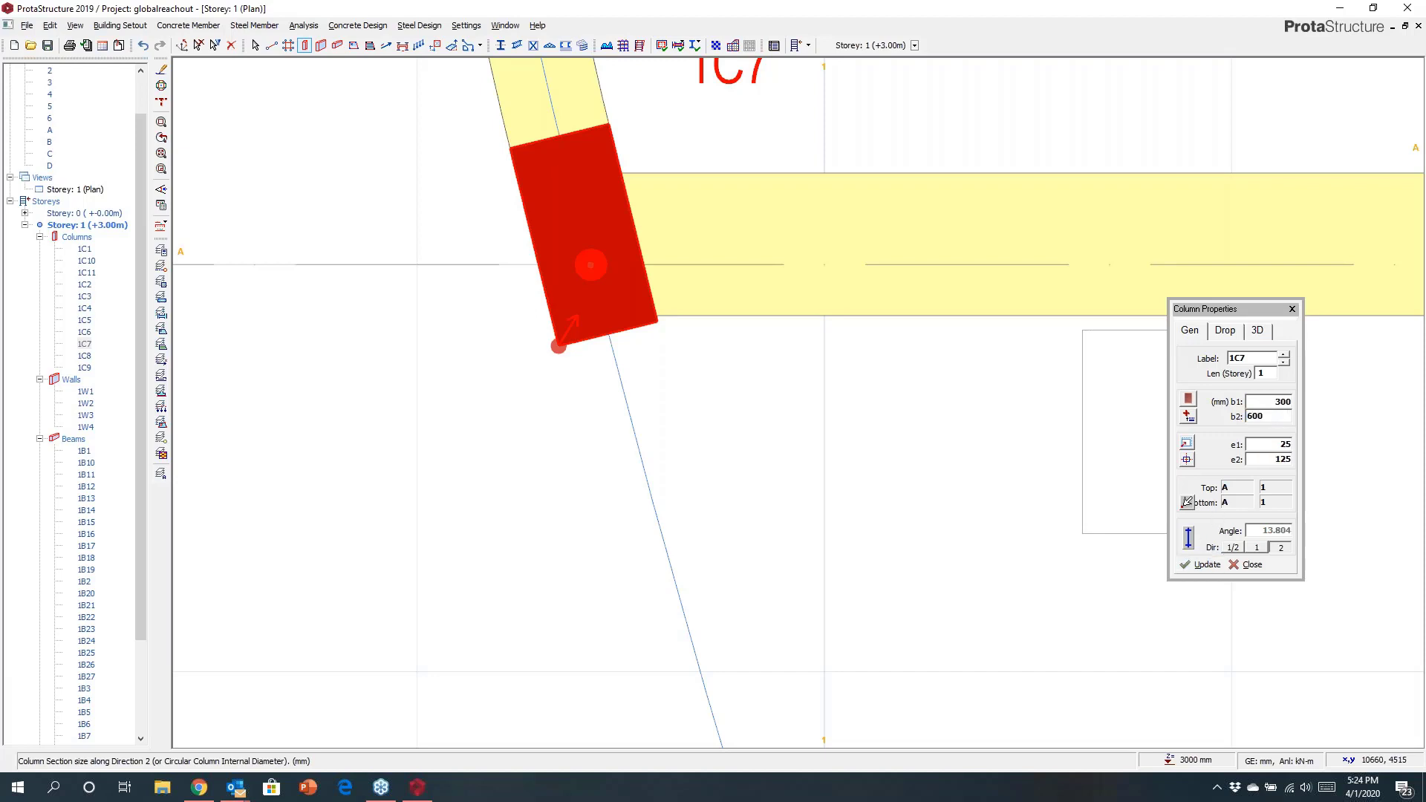
click(1292, 309)
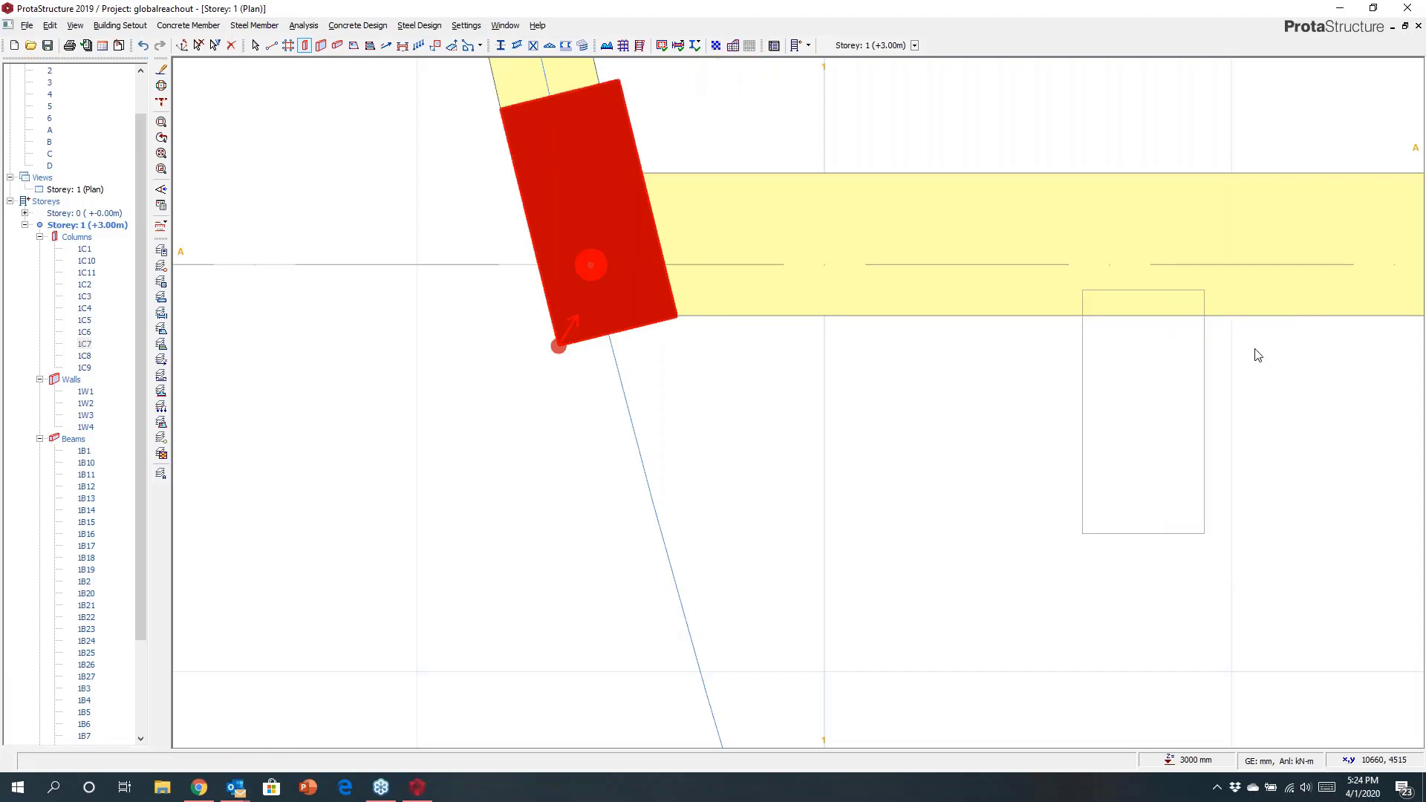
key(Escape)
Open the Slab Additional Loads Library and add two empty layers to the Room load.
scroll(765, 578, down, 13)
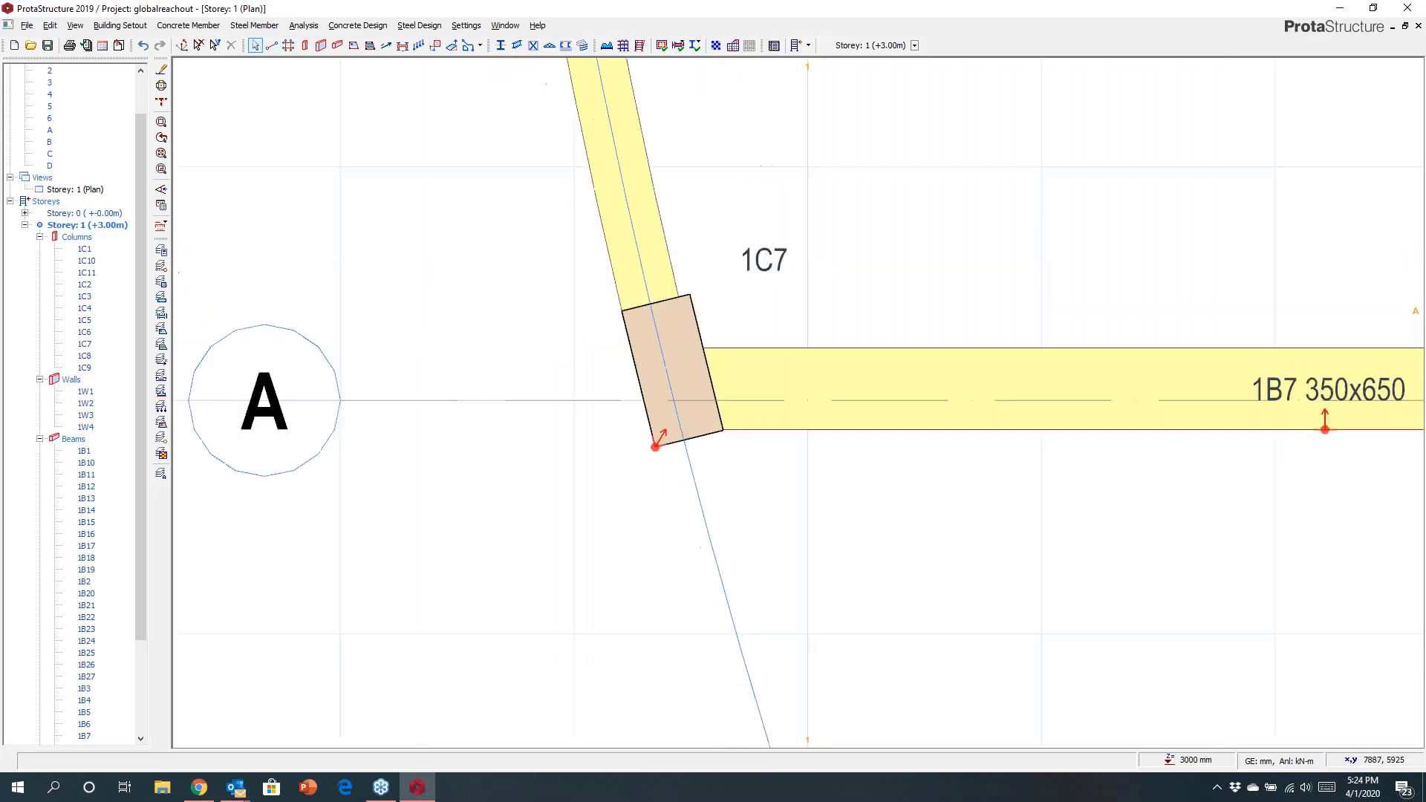
middle_drag(885, 532, 681, 481)
scroll(684, 445, up, 5)
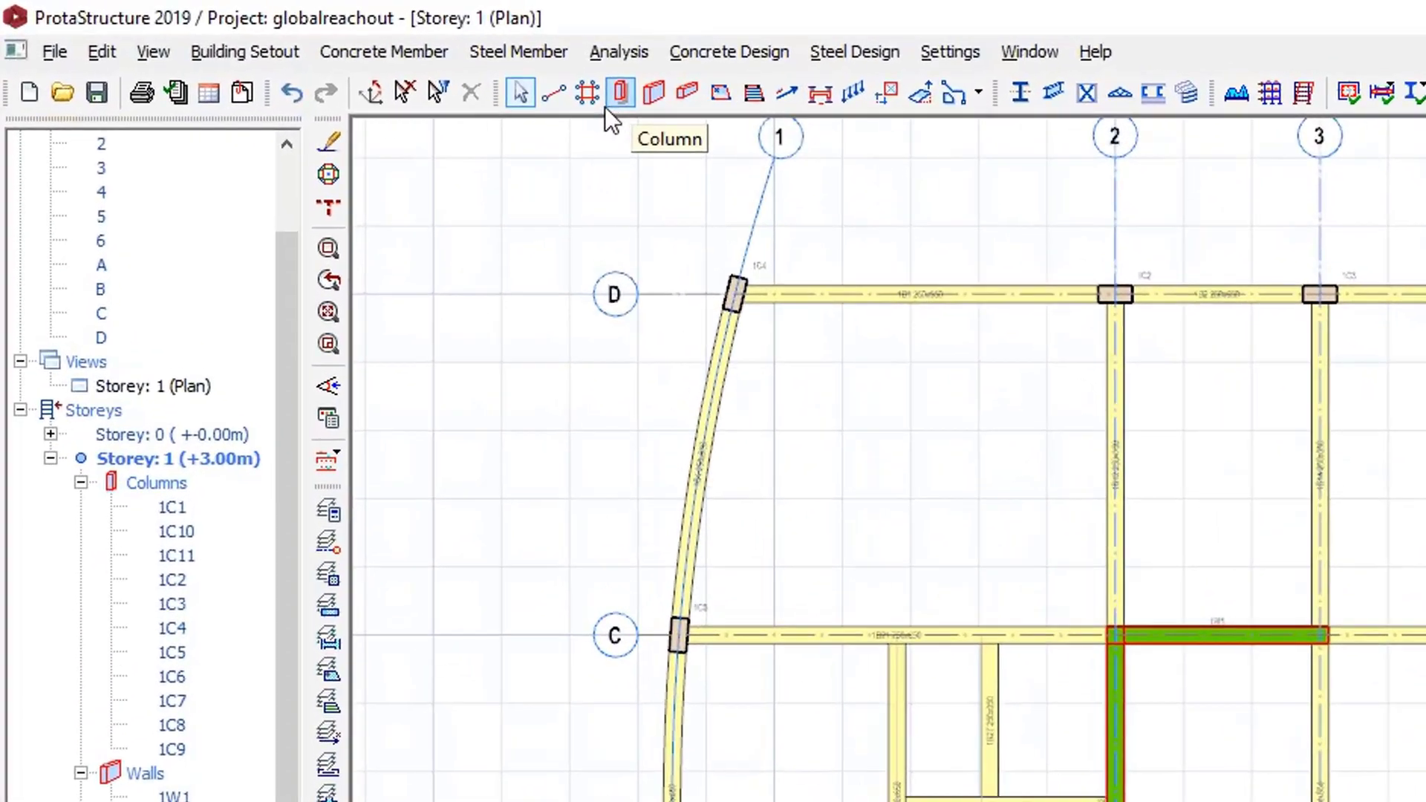
click(245, 51)
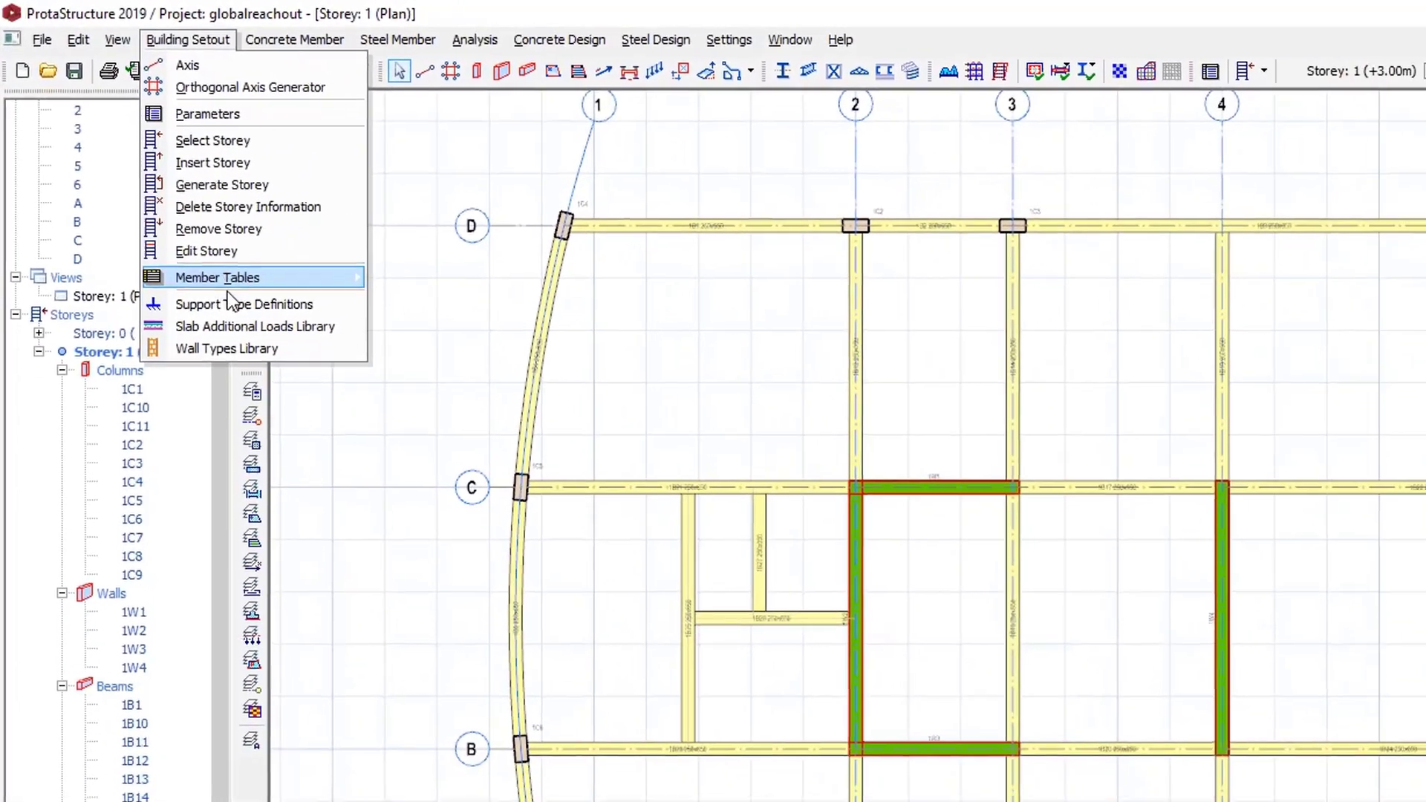
click(460, 401)
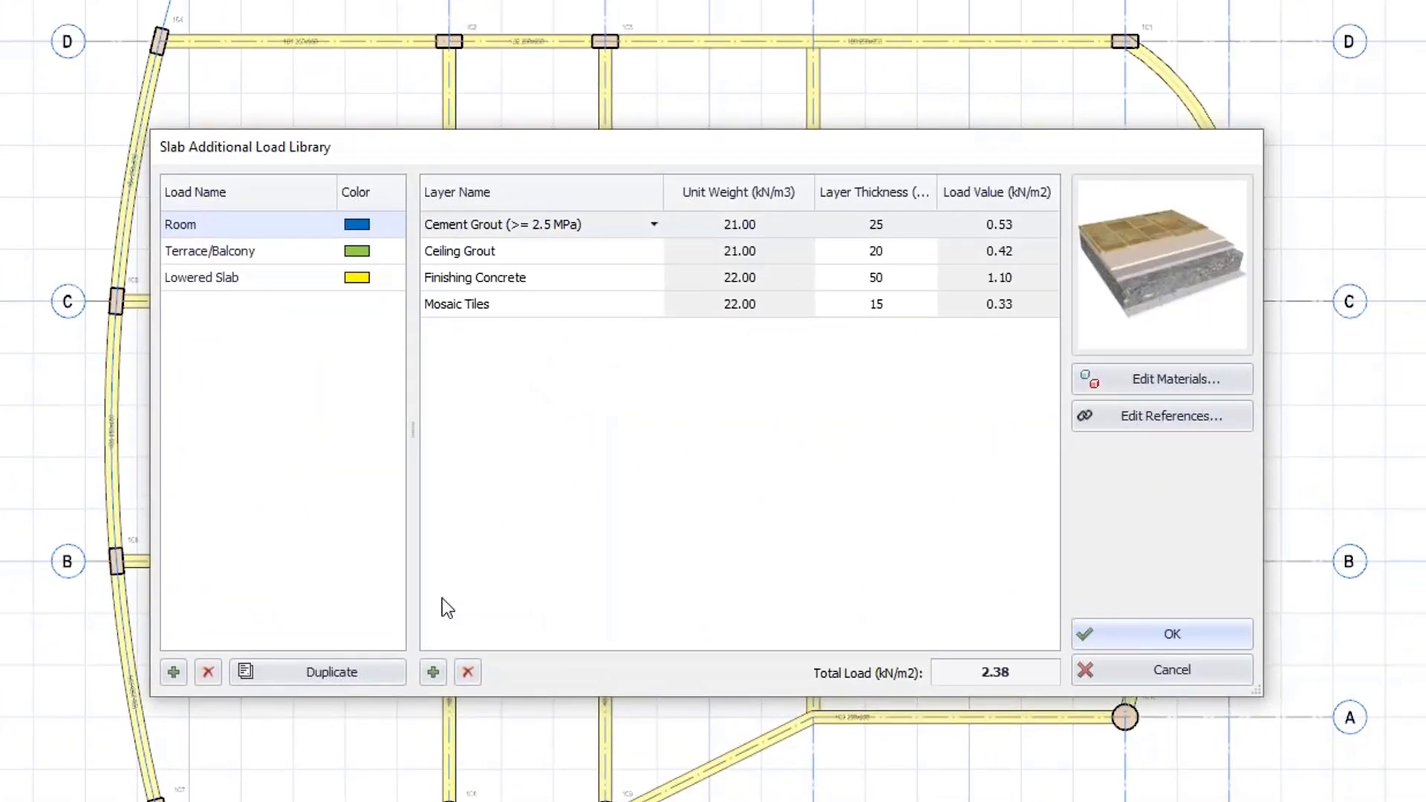
click(433, 673)
click(434, 673)
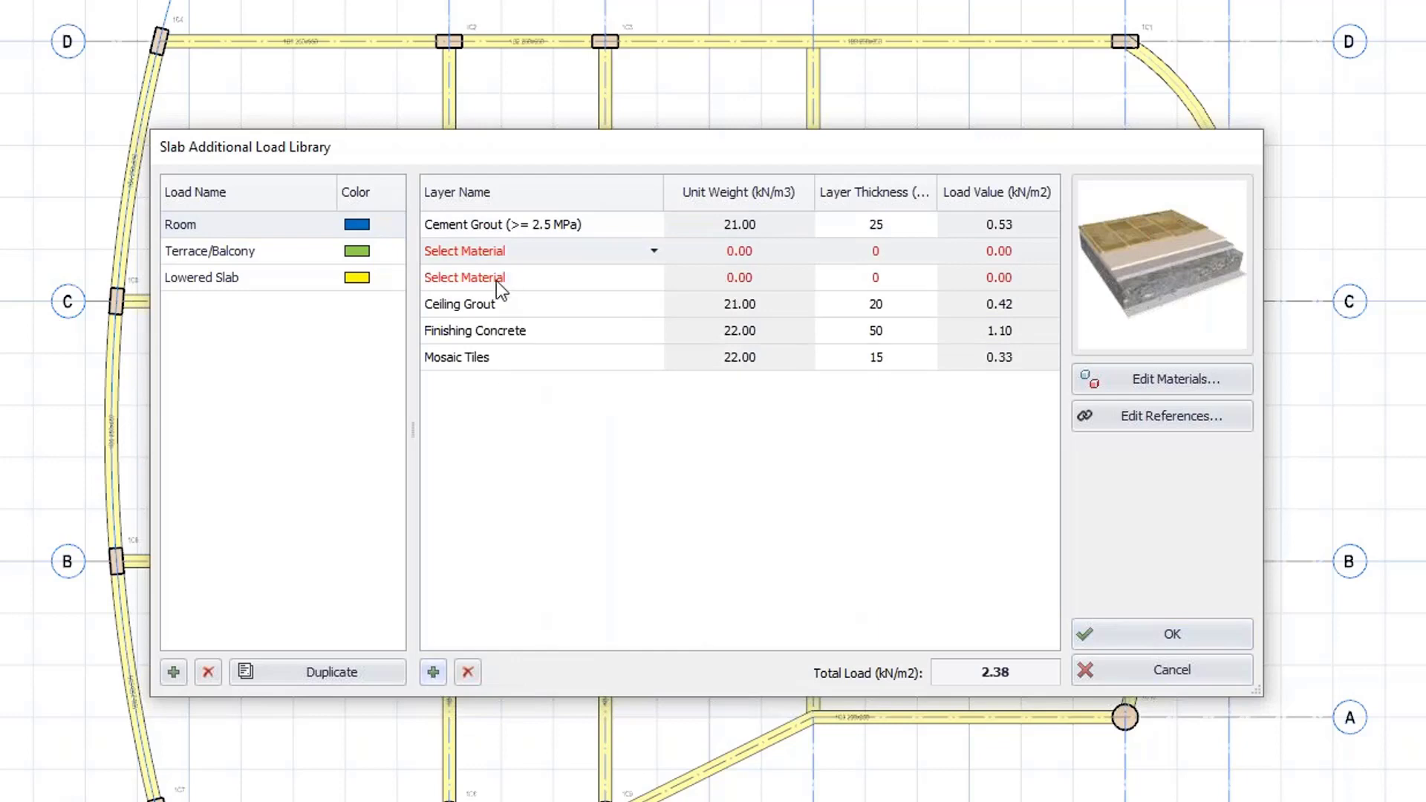
Add two new slab loads named bedroom and bathroom.
click(173, 672)
click(173, 672)
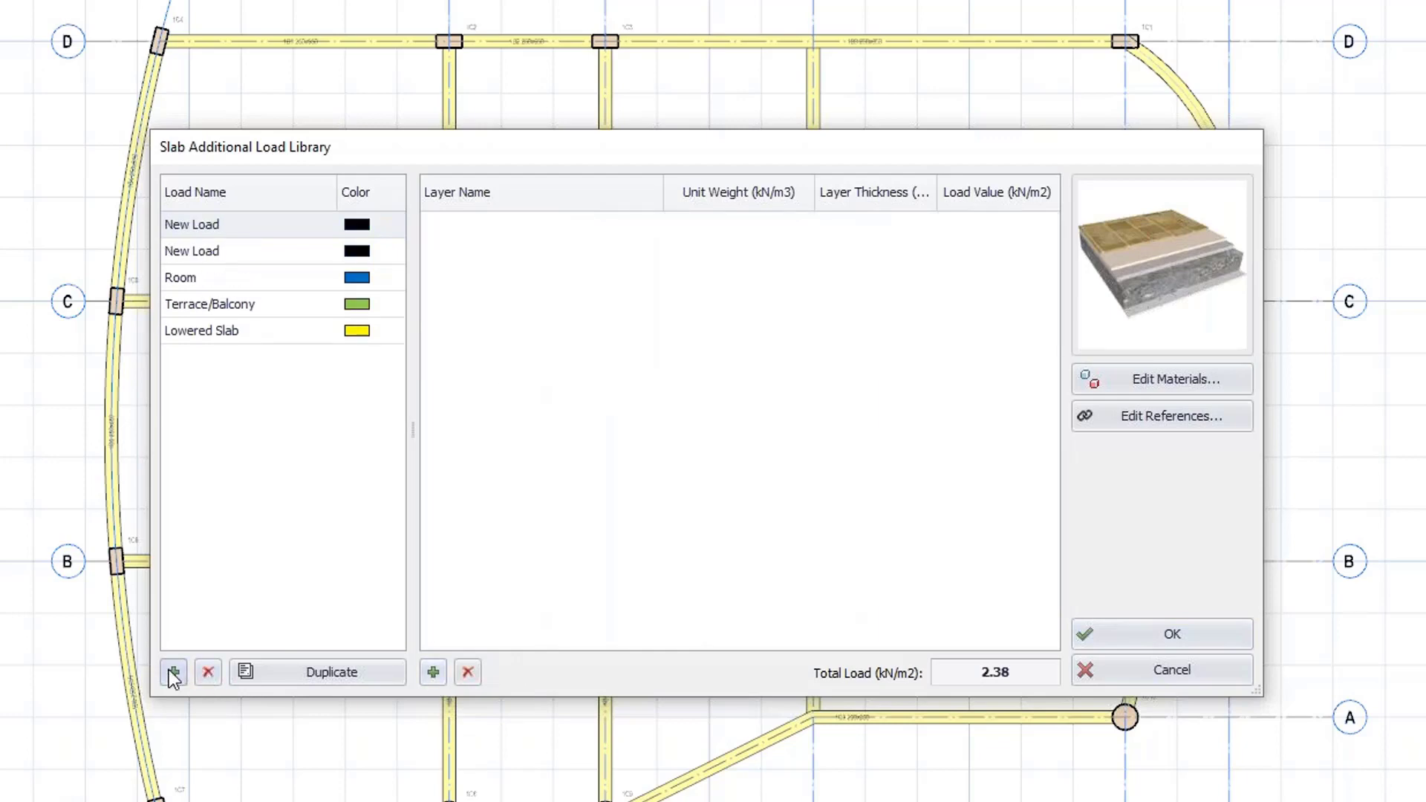
click(234, 226)
text(bedroom)
double_click(223, 250)
text(b)
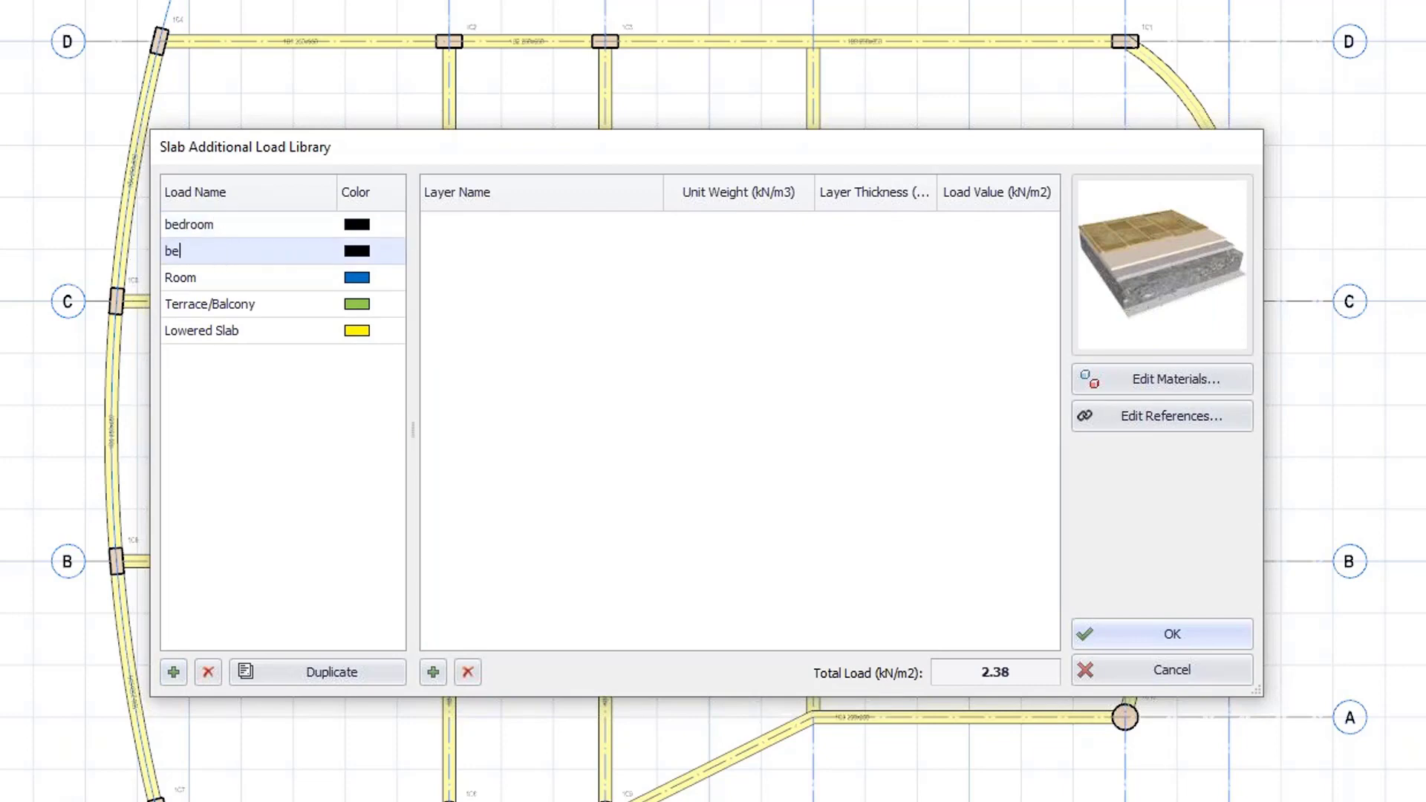
text(athroom)
Set the bedroom load's colour to RosyBrown.
click(371, 225)
click(396, 224)
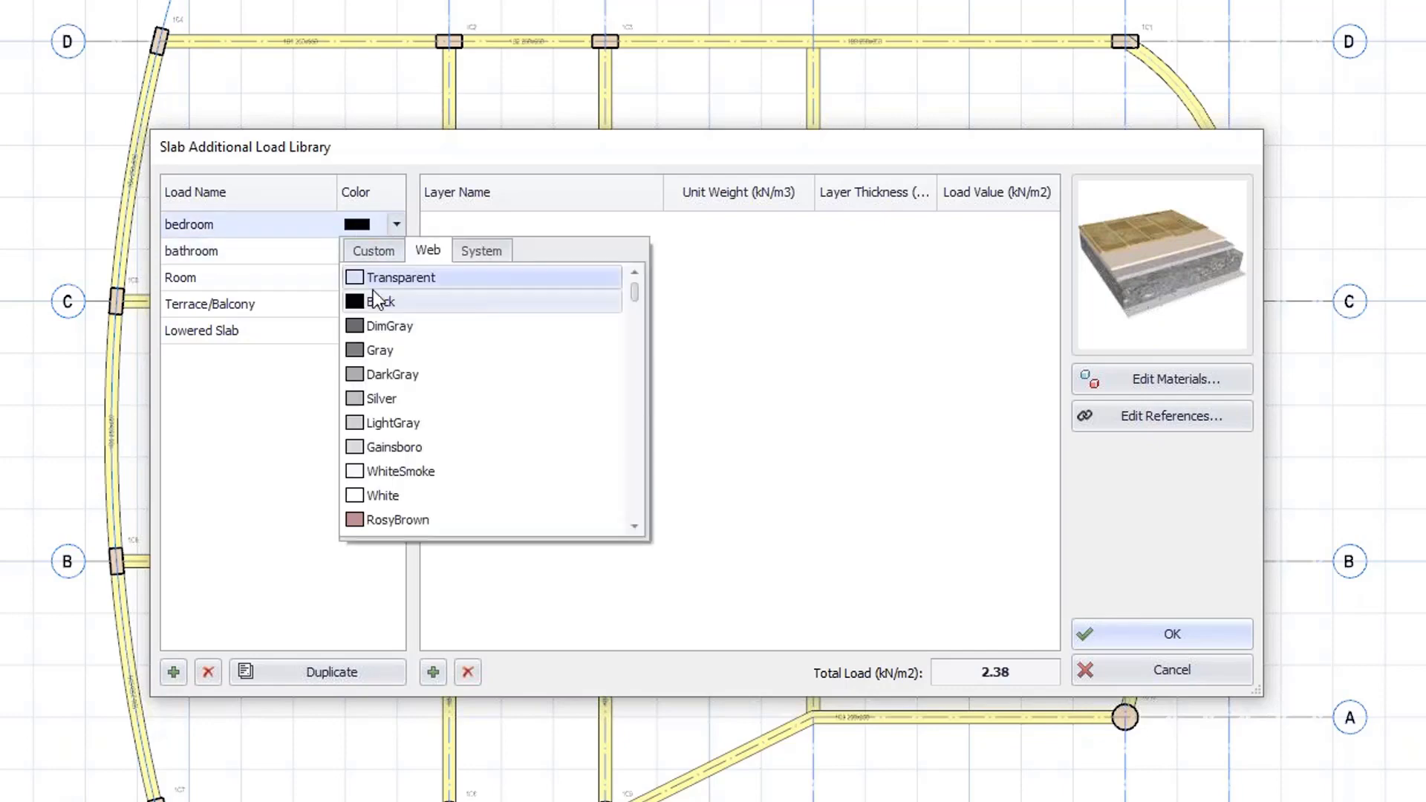
click(386, 520)
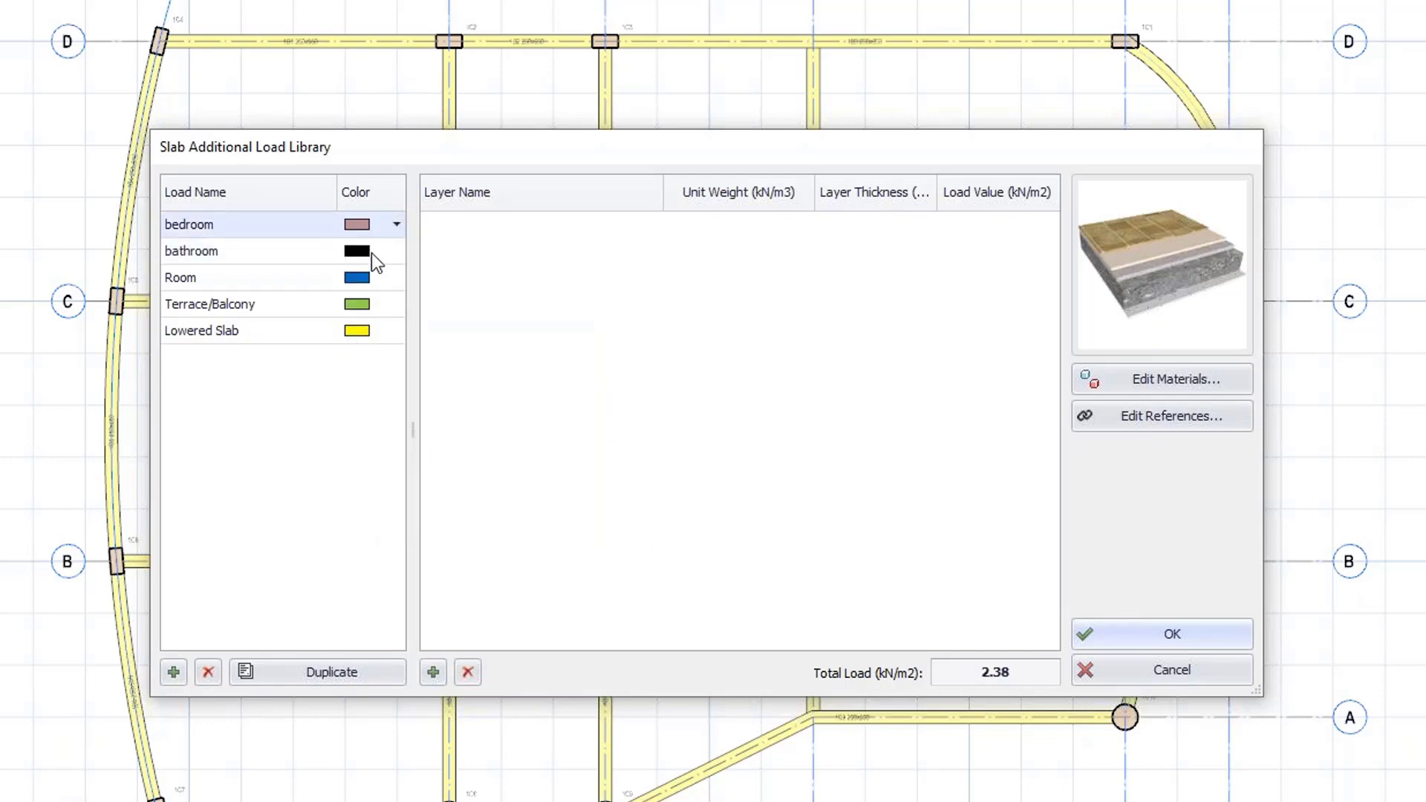
Set the bathroom load's colour to a light cyan shade.
click(371, 253)
click(396, 250)
scroll(391, 478, down, 5)
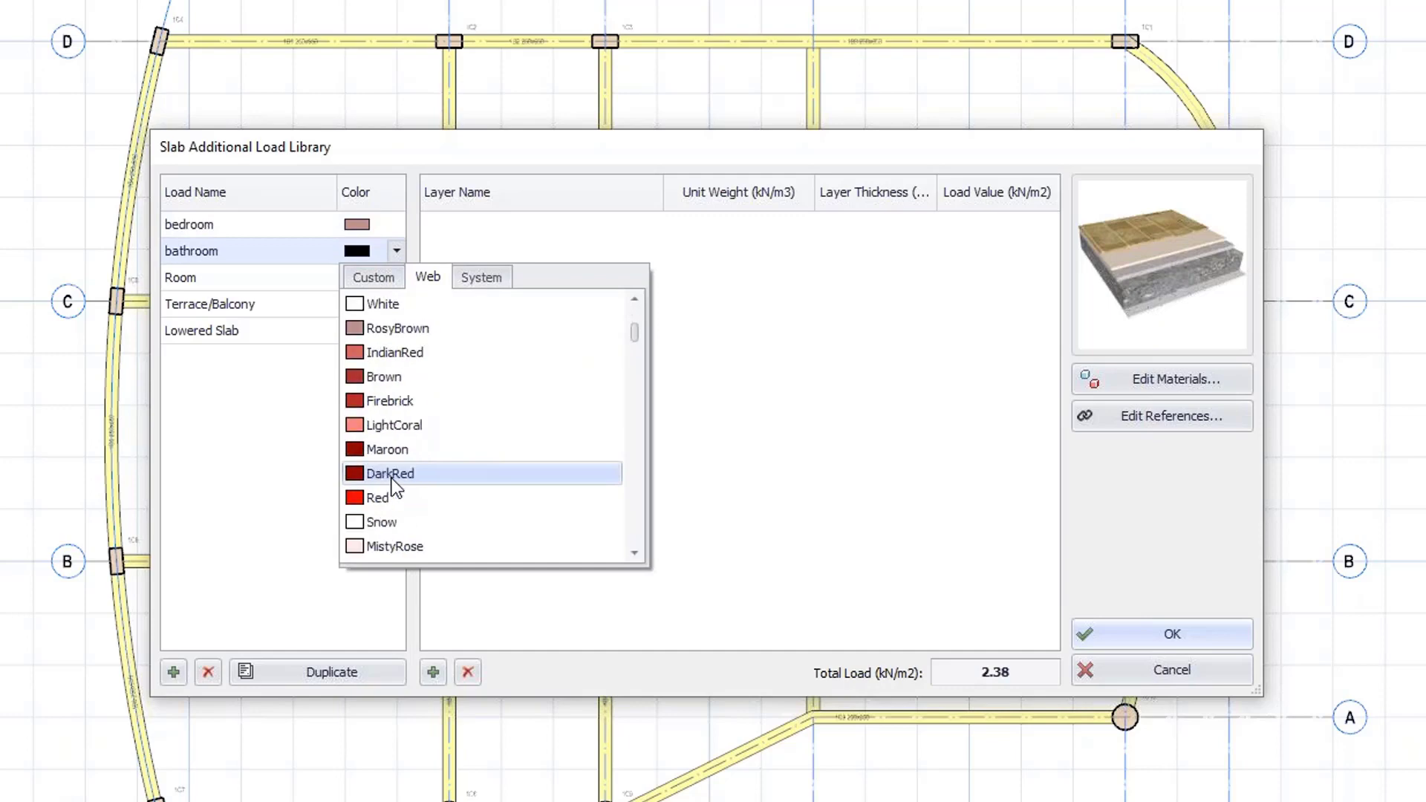
scroll(392, 479, down, 7)
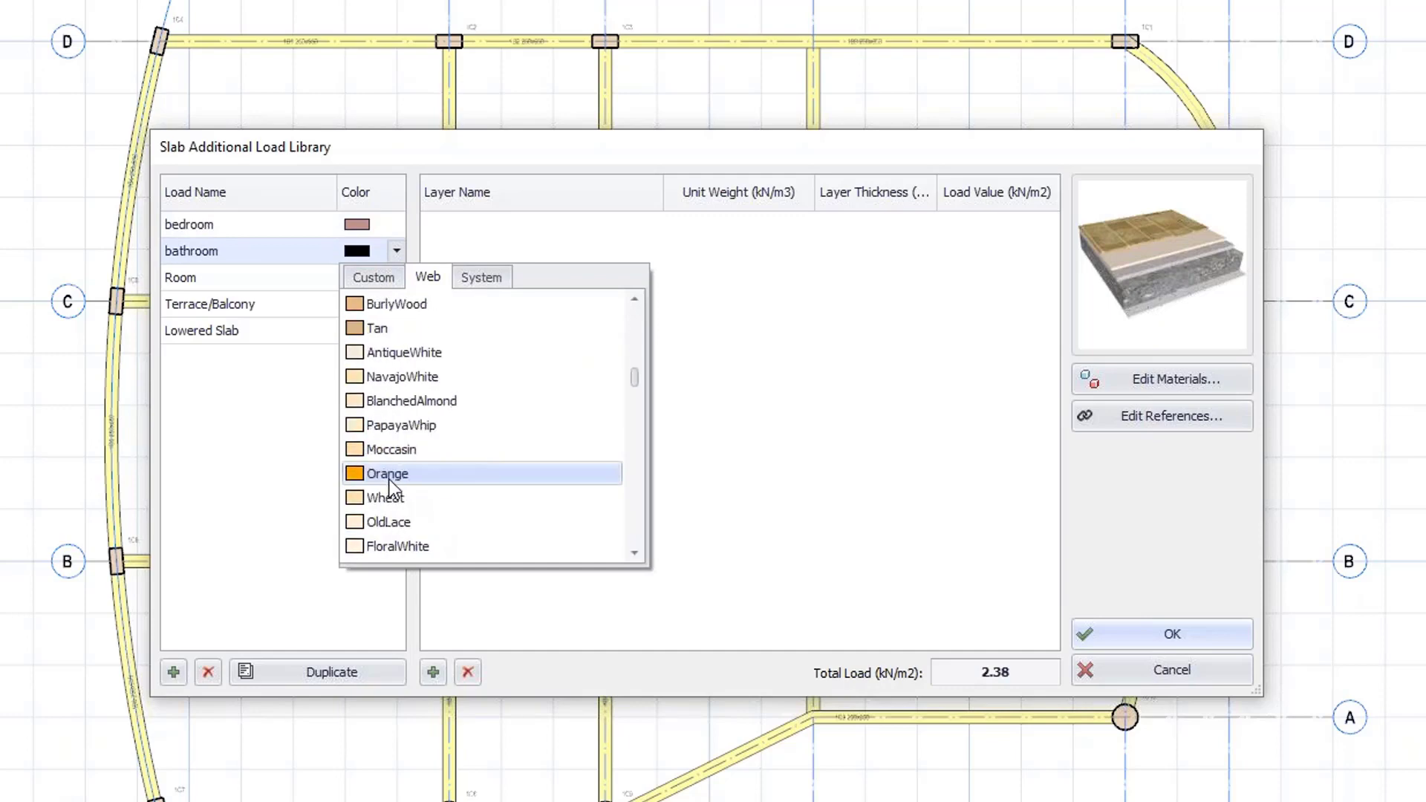
scroll(381, 502, down, 5)
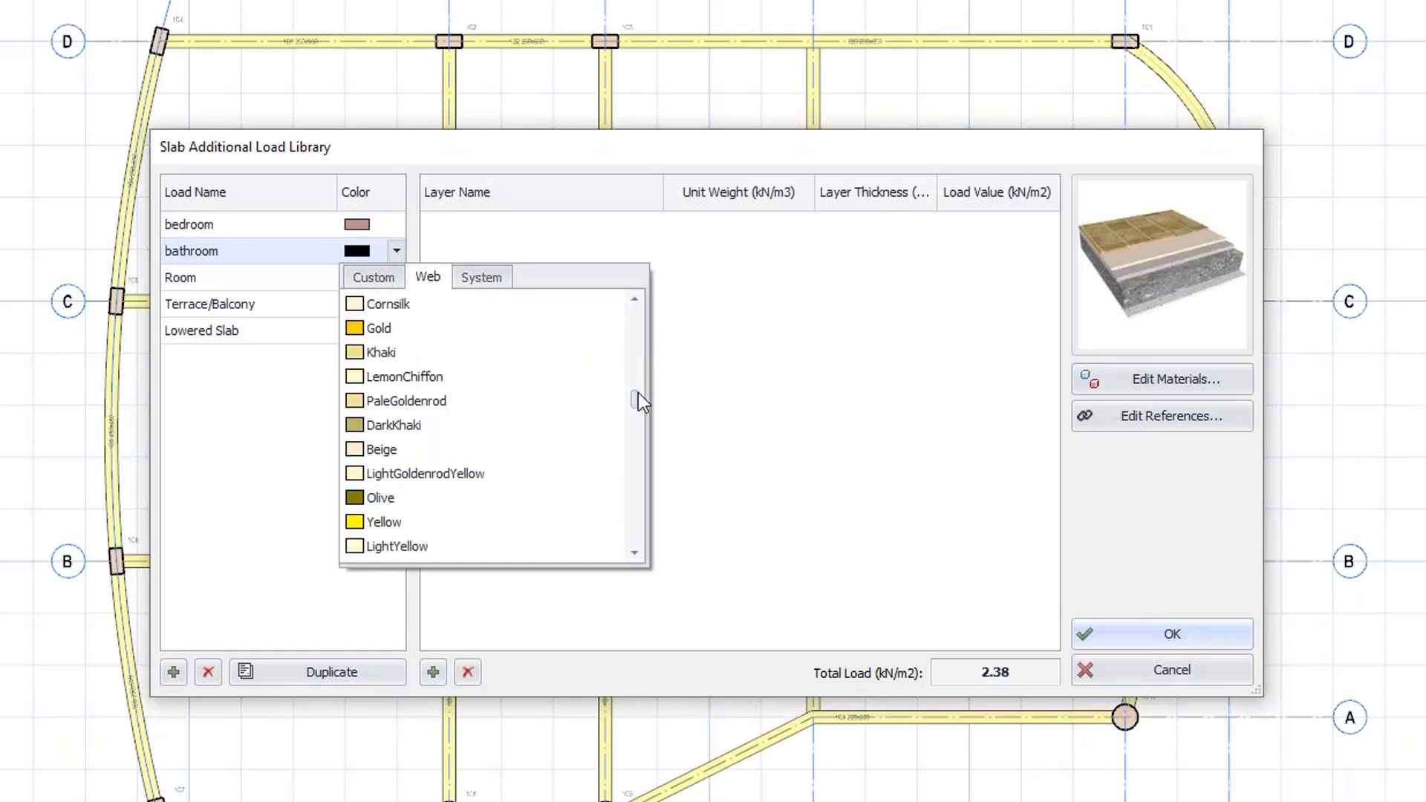
drag(637, 400, 634, 465)
click(444, 354)
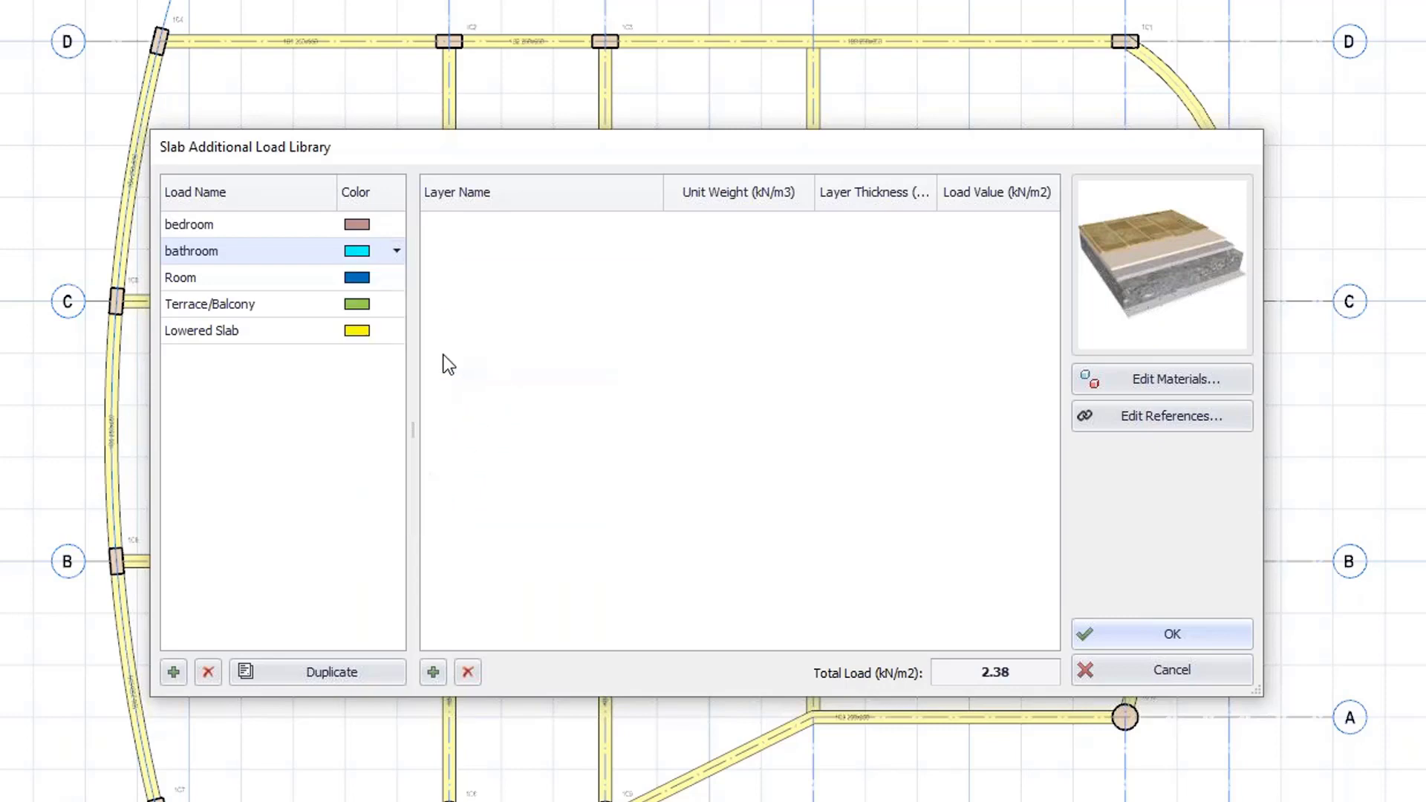
Add layers to the bathroom load and make the first a Cement/Gypsum Floor Screed 45 mm thick.
click(234, 224)
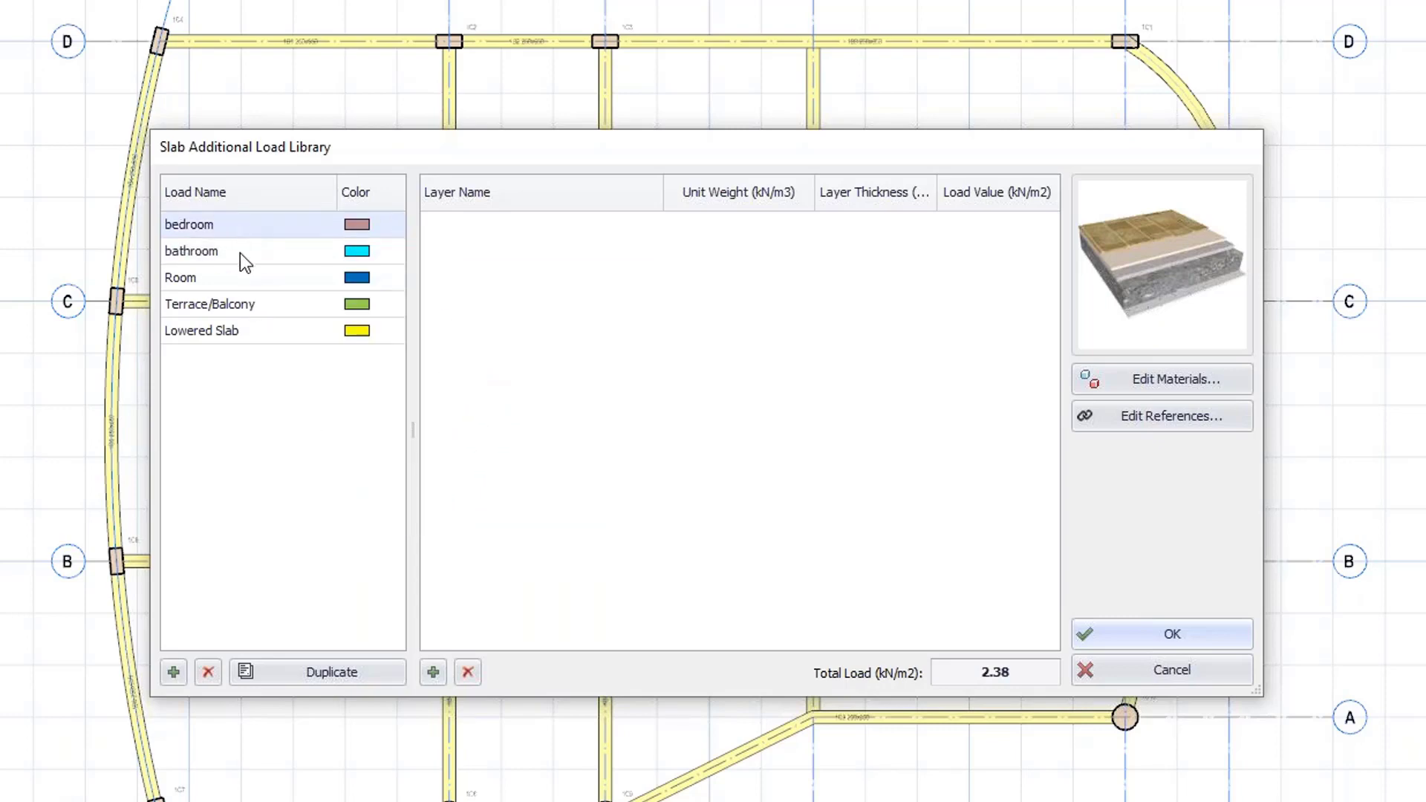
double_click(239, 252)
click(432, 672)
click(432, 672)
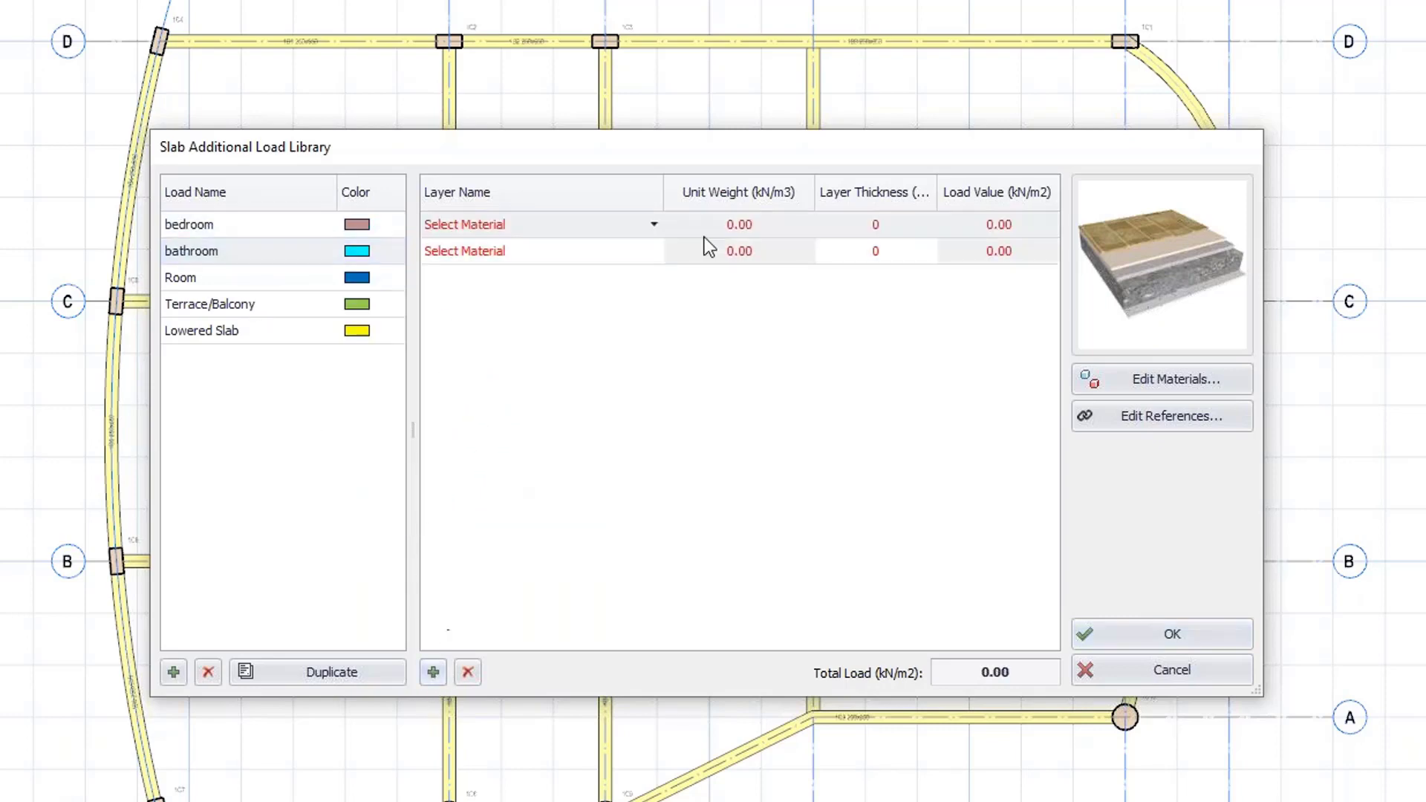
click(653, 225)
click(626, 248)
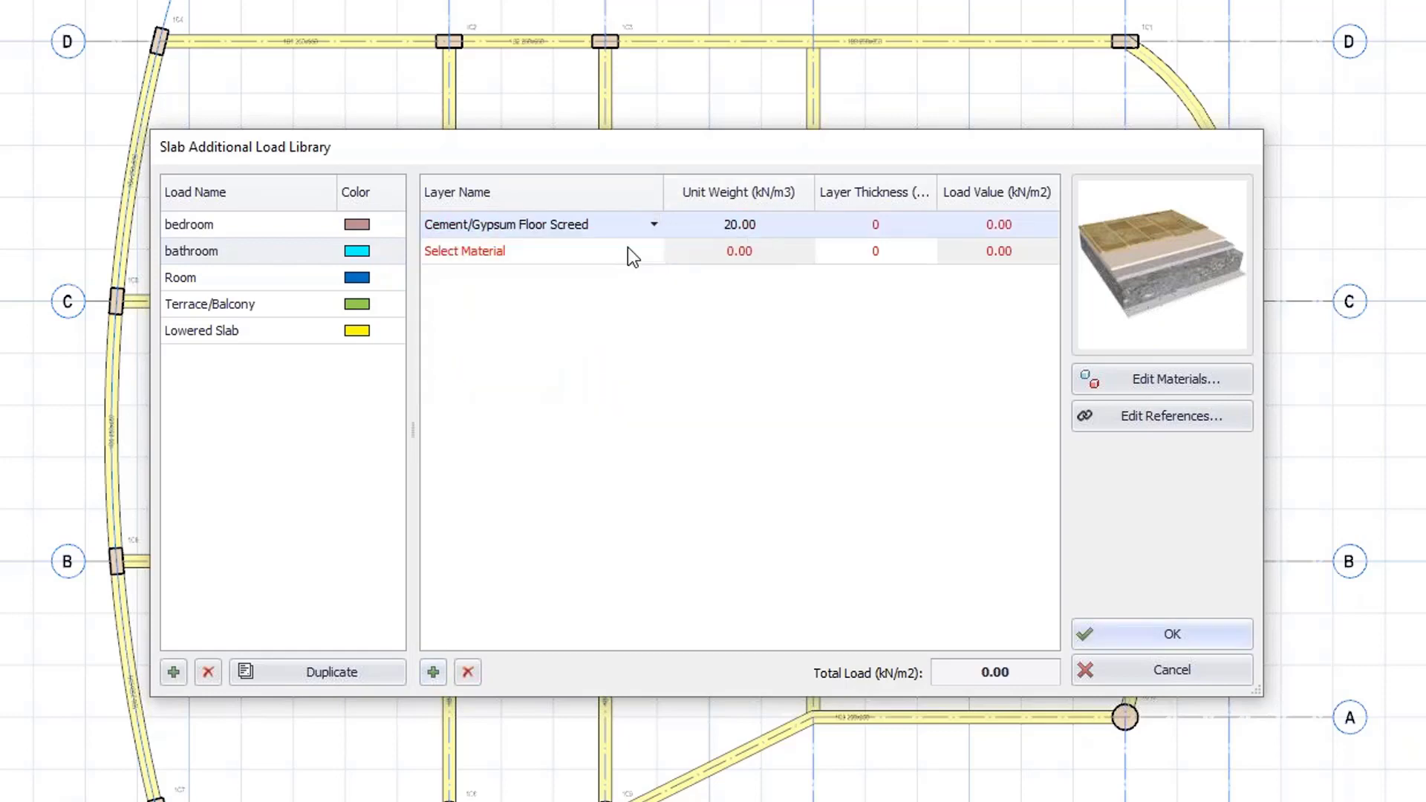
click(864, 229)
text(45)
Set the bathroom load's second layer to Parquet with a 15 mm thickness.
click(575, 256)
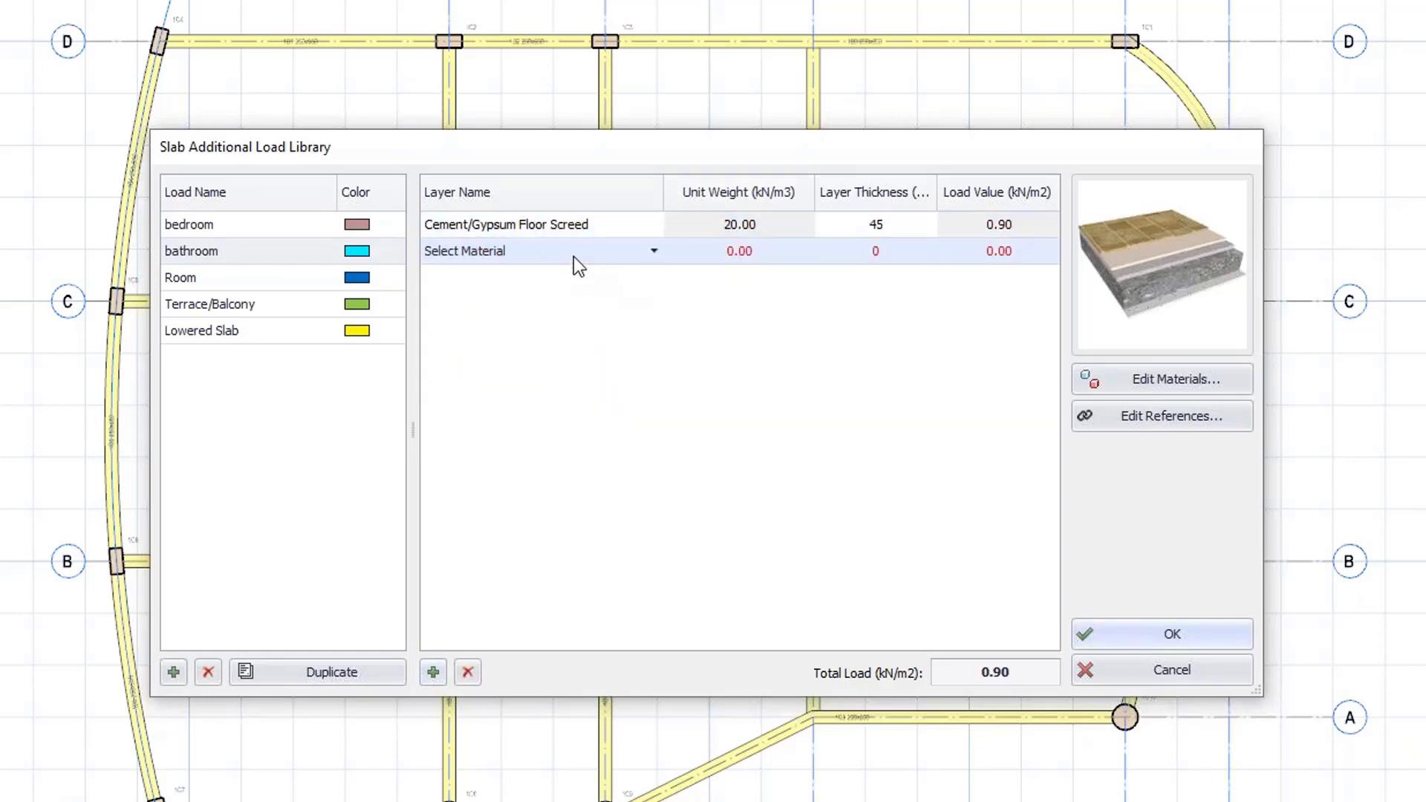
click(654, 251)
scroll(556, 324, down, 2)
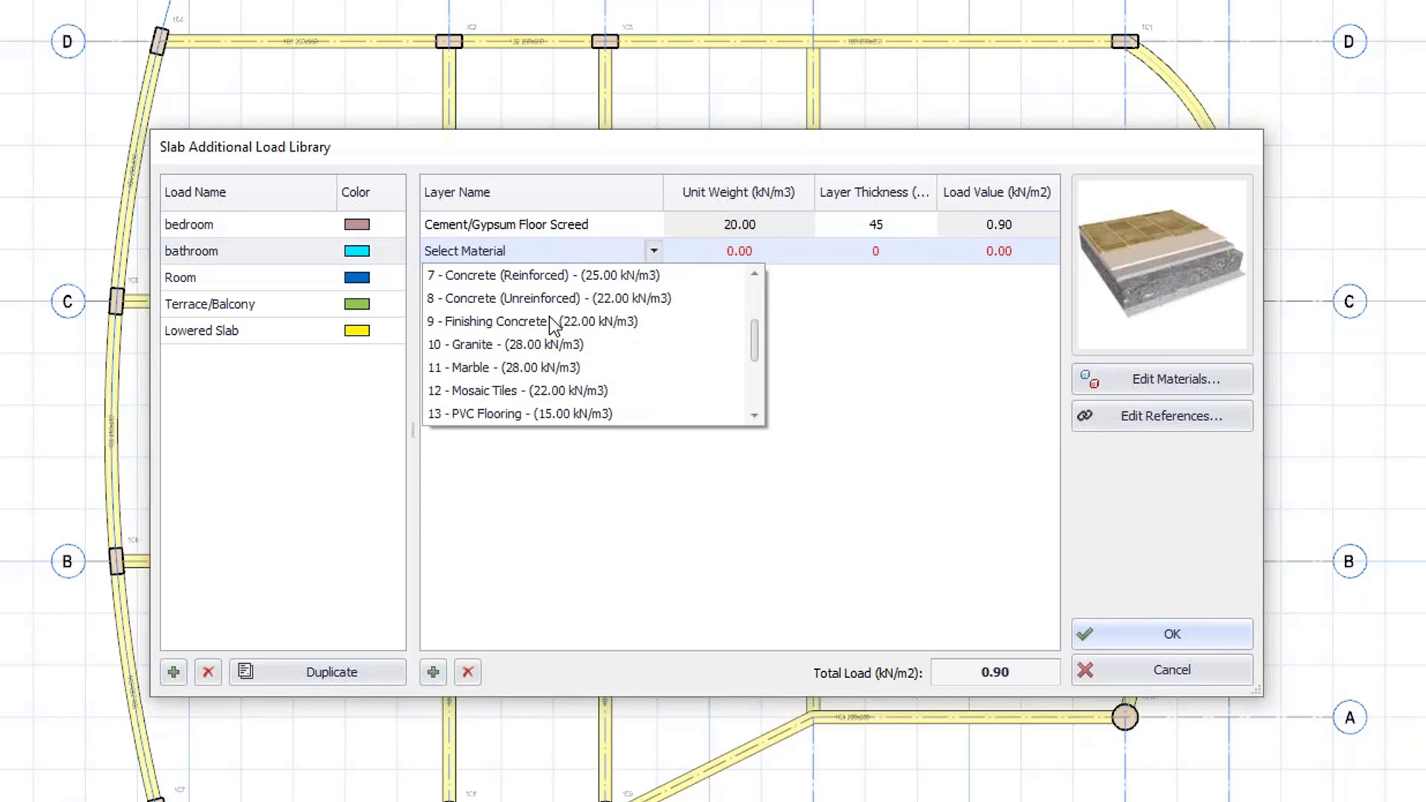
scroll(540, 394, down, 1)
click(536, 370)
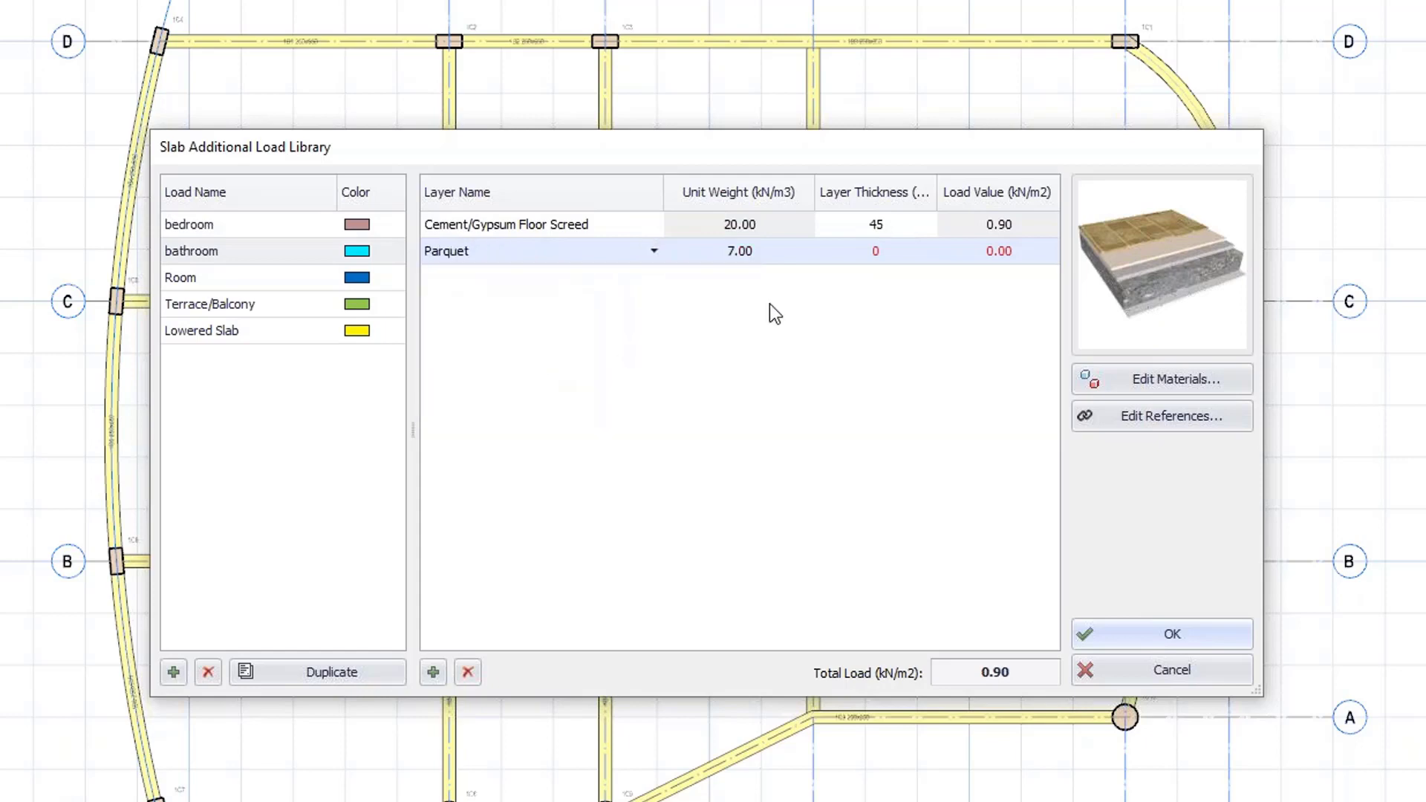
click(877, 251)
text(15)
click(867, 343)
Open the material library to review the available materials, then close it.
click(1134, 385)
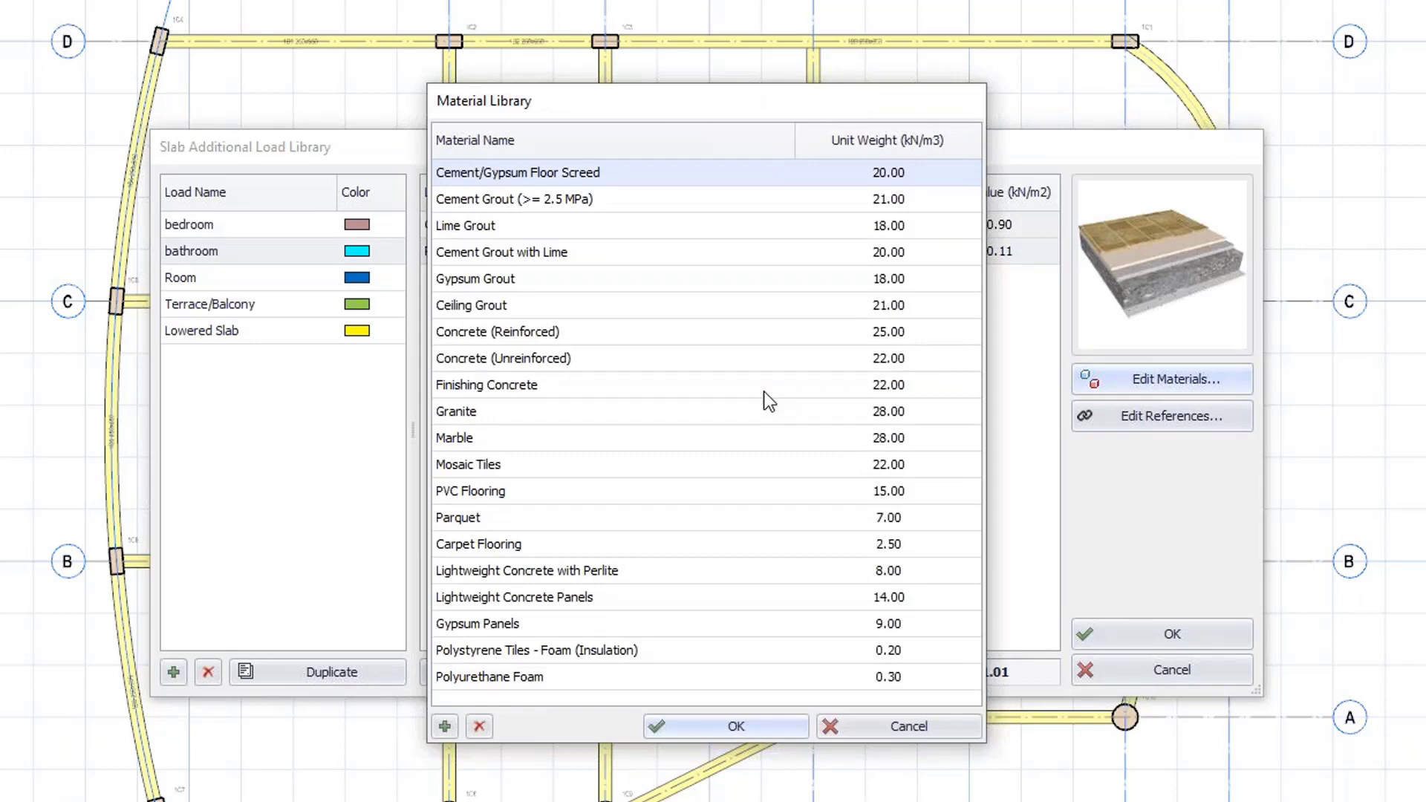
click(875, 725)
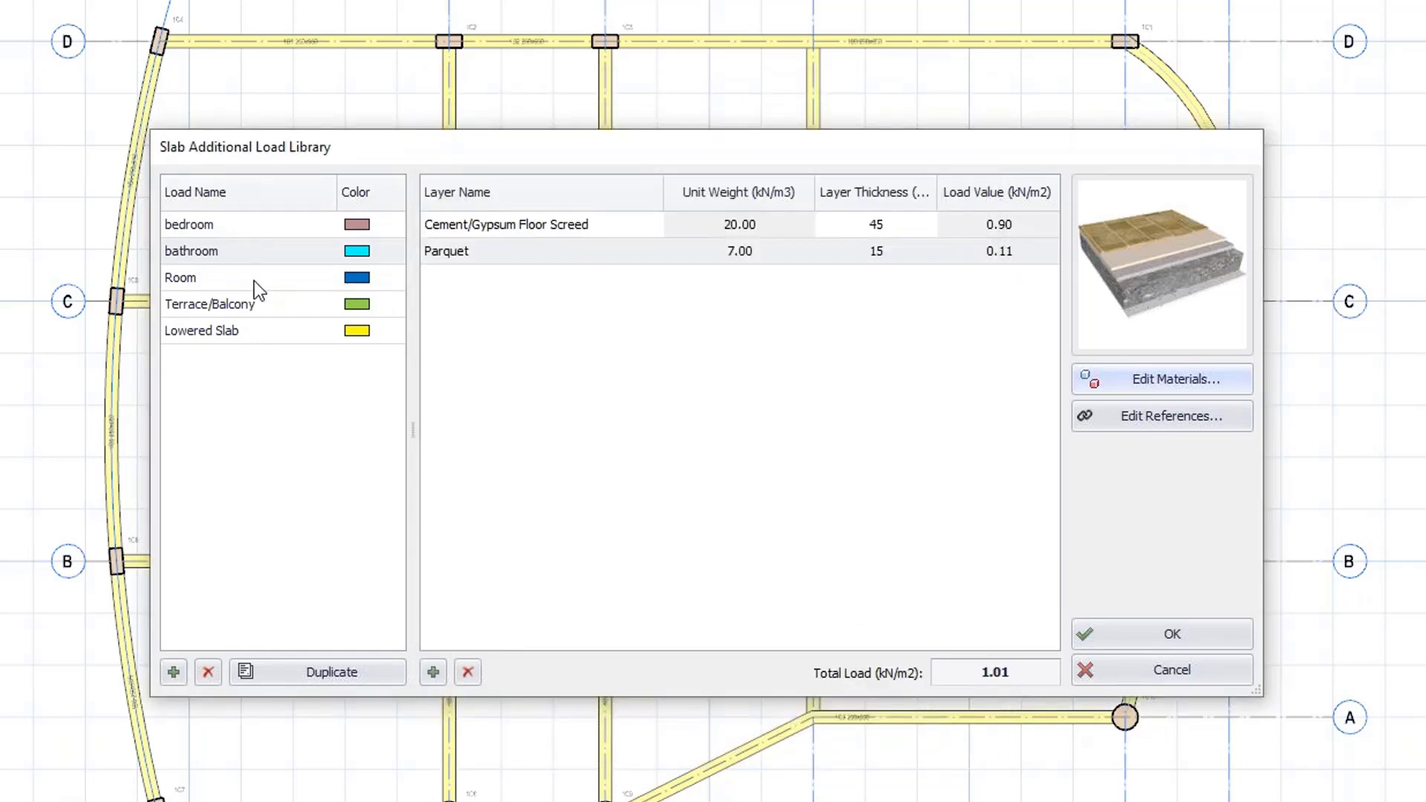
Add layers to the bedroom load and make the first a Cement/Gypsum Floor Screed 30 mm thick.
click(208, 226)
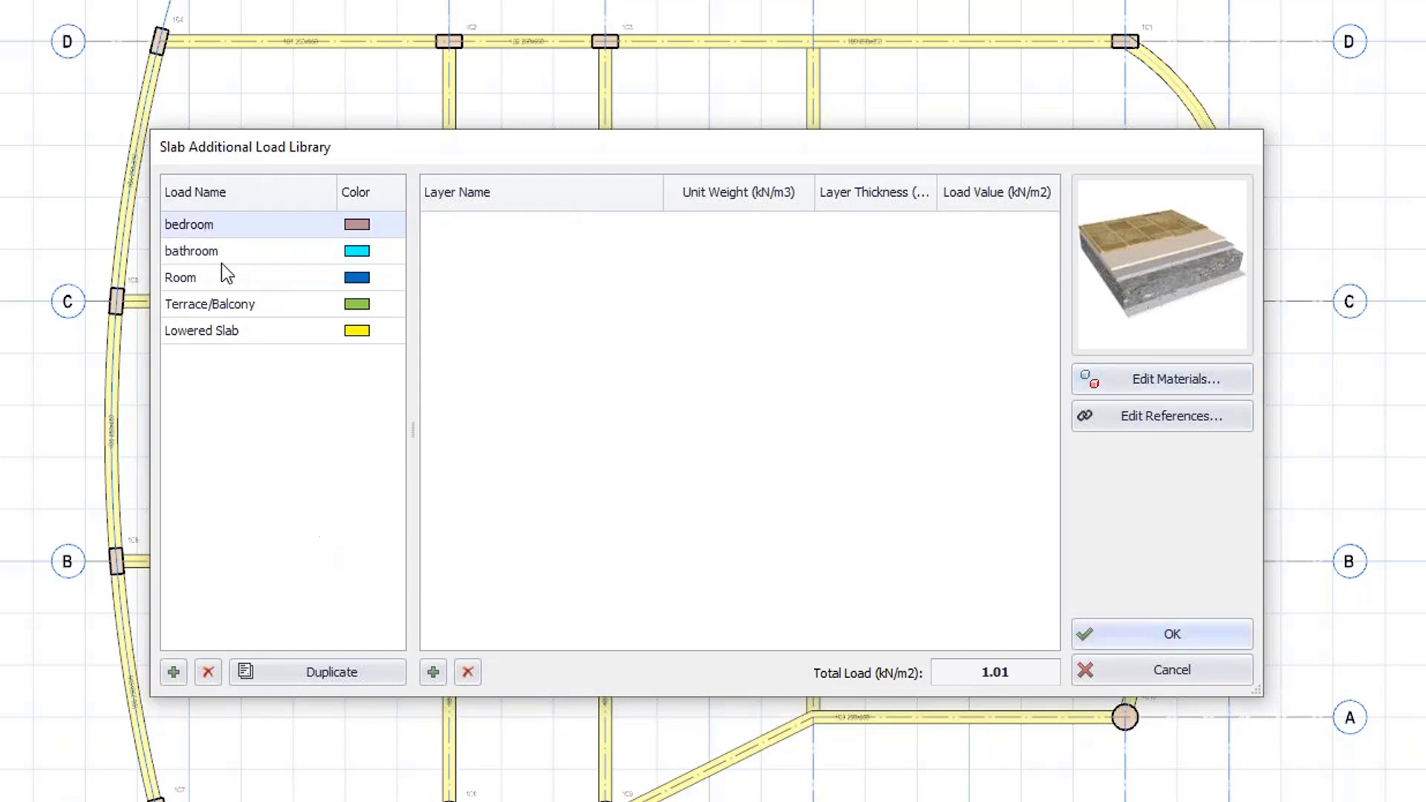
click(429, 673)
click(429, 673)
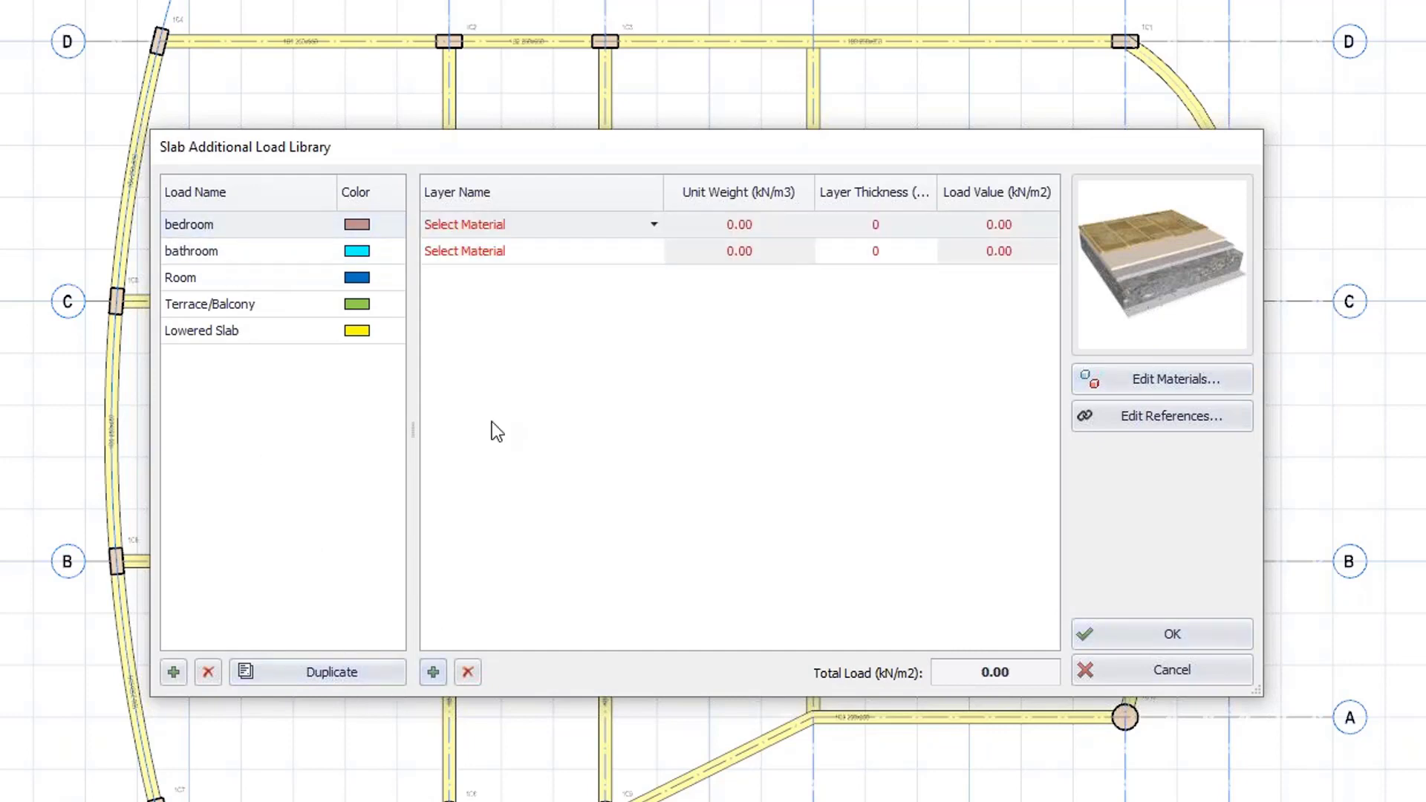
click(653, 224)
click(582, 243)
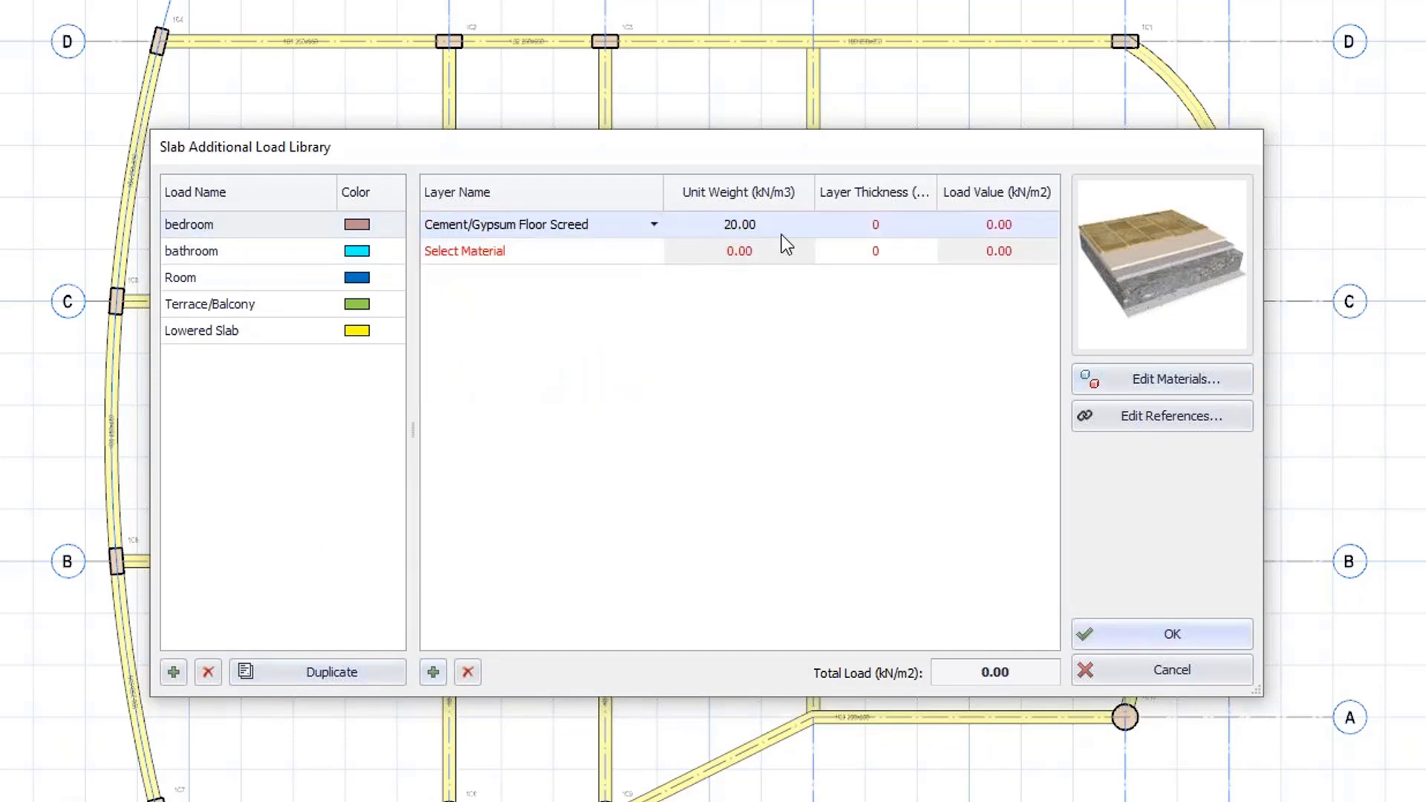
click(875, 228)
text(30)
Set the bedroom load's second layer to Mosaic Tiles with a 12 mm thickness.
click(646, 256)
click(651, 253)
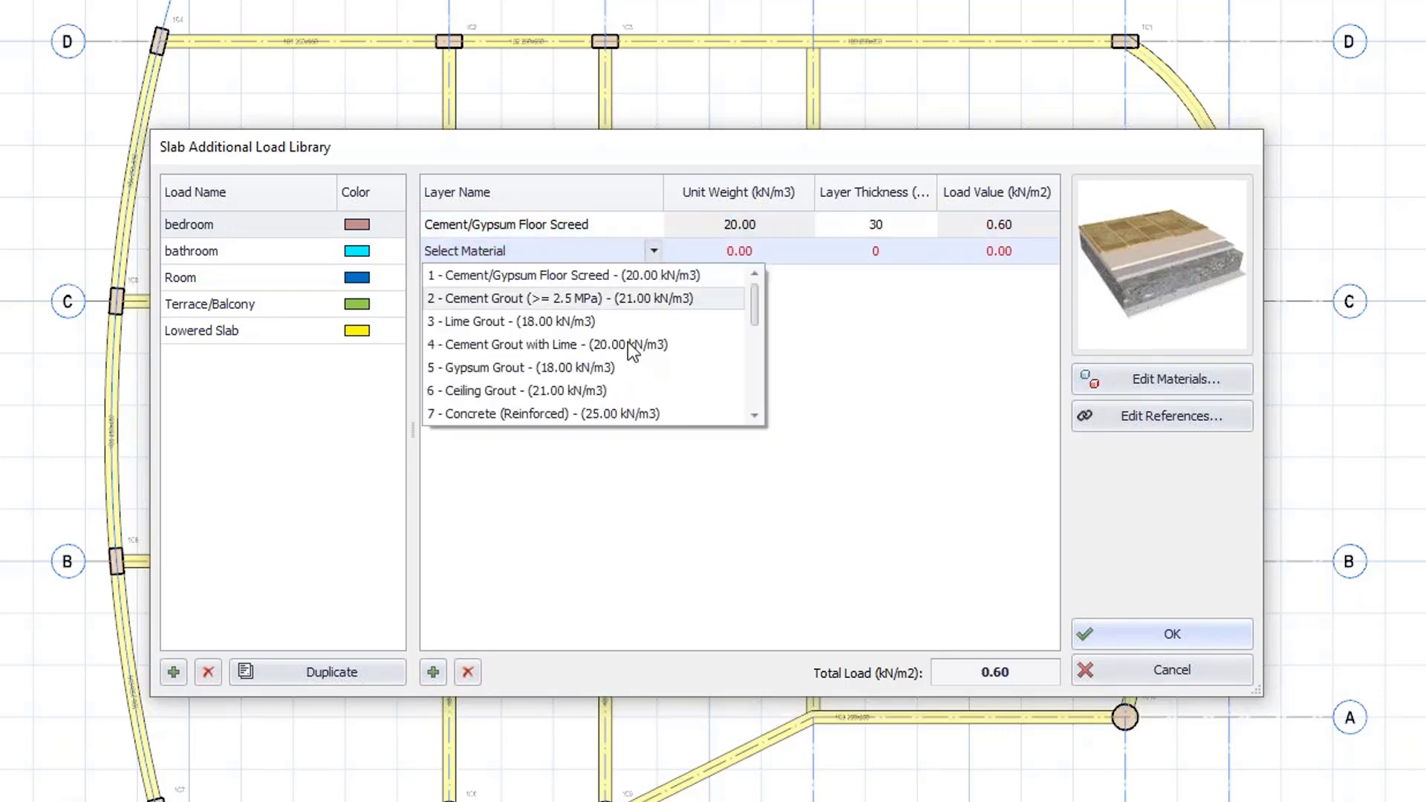
scroll(624, 349, down, 2)
click(617, 390)
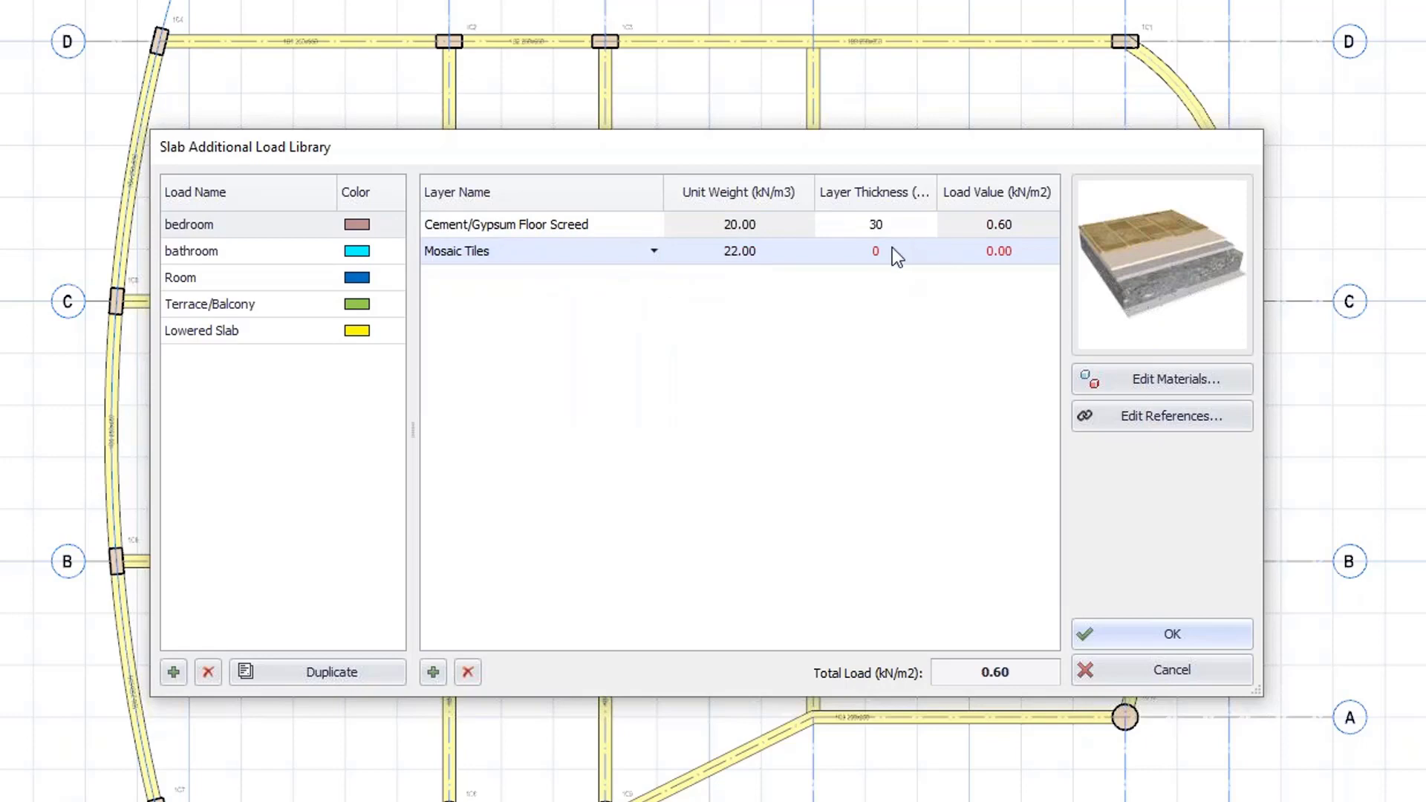
text(12)
key(Return)
Review the load references without changes, then confirm the Slab Additional Load Library.
click(1113, 421)
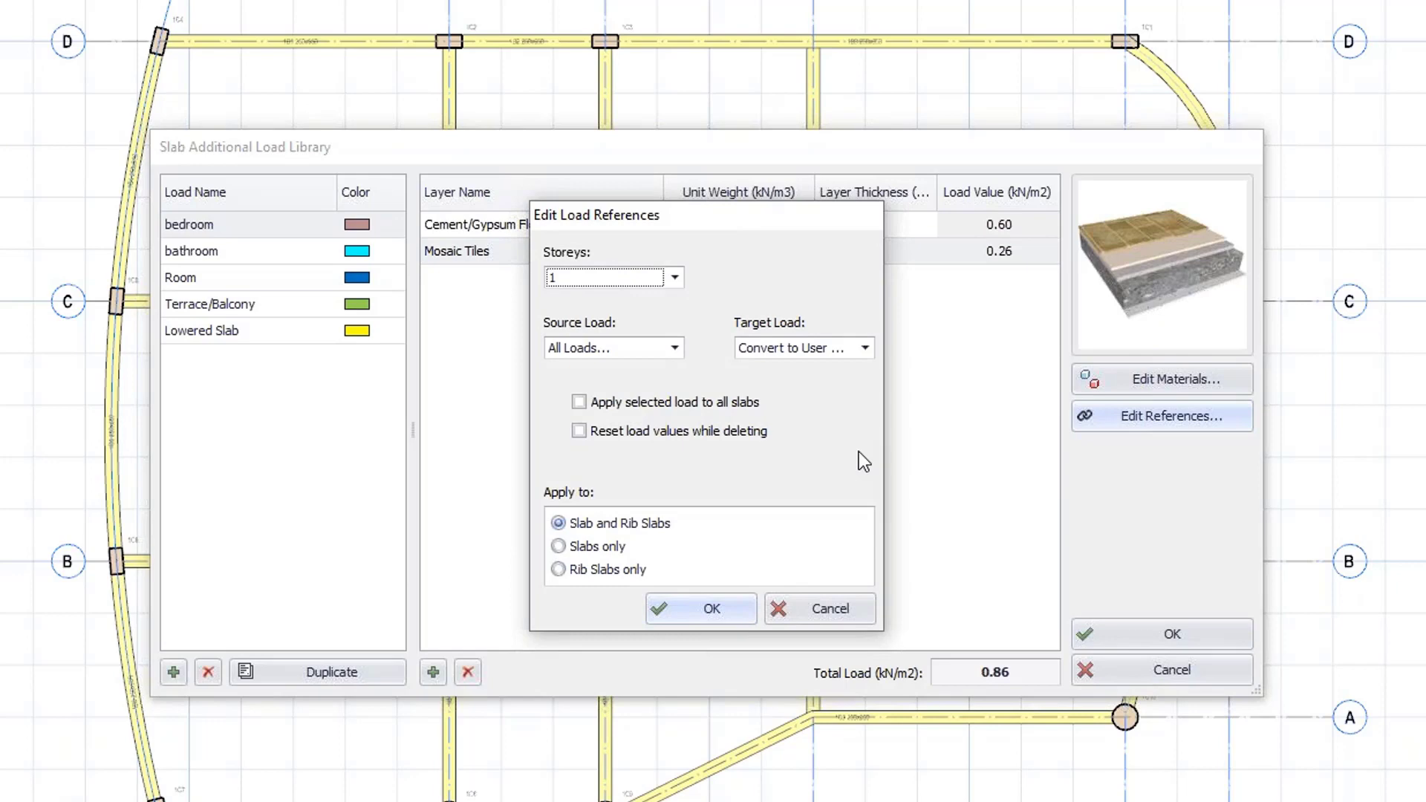
click(782, 606)
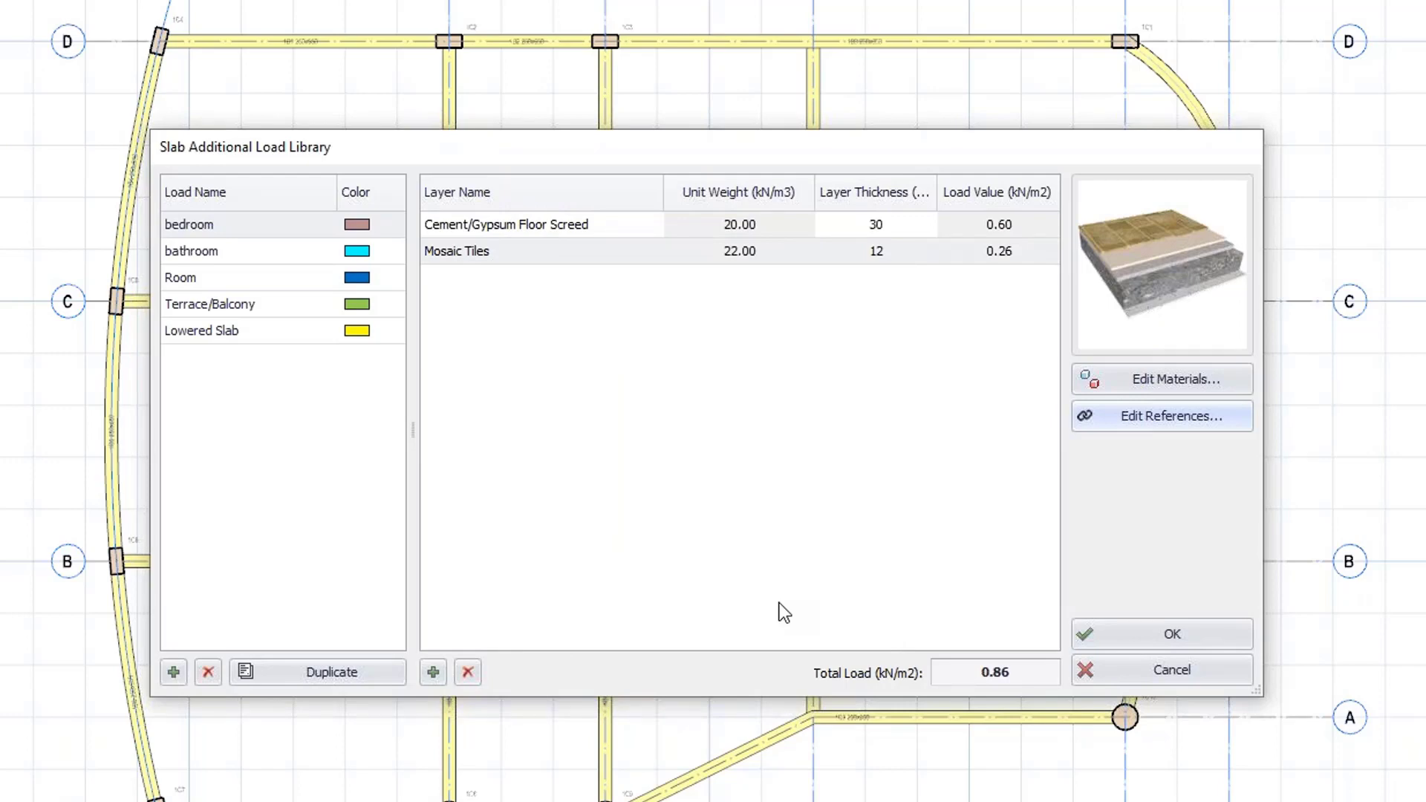
click(1120, 641)
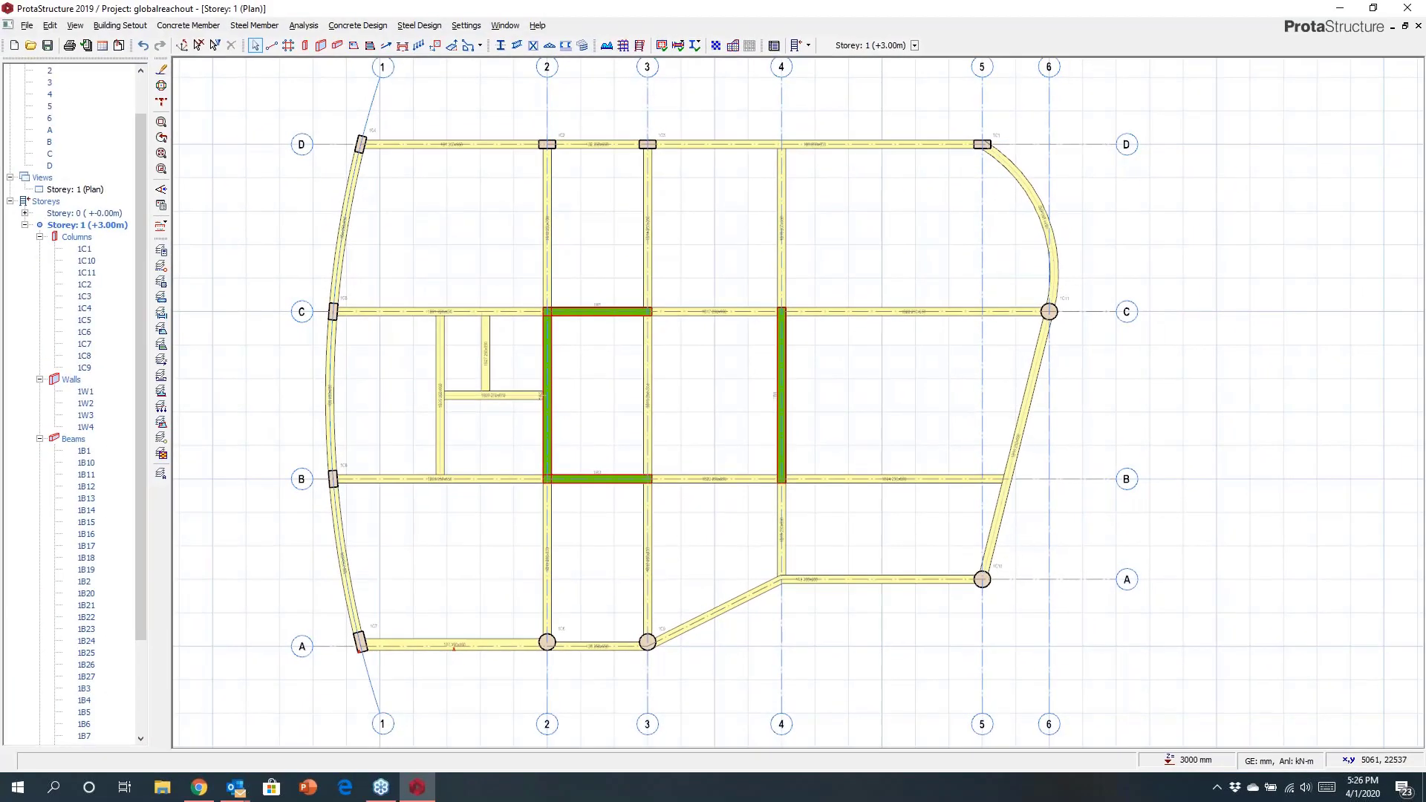
Start inserting slabs with a thickness of 200 mm.
click(352, 49)
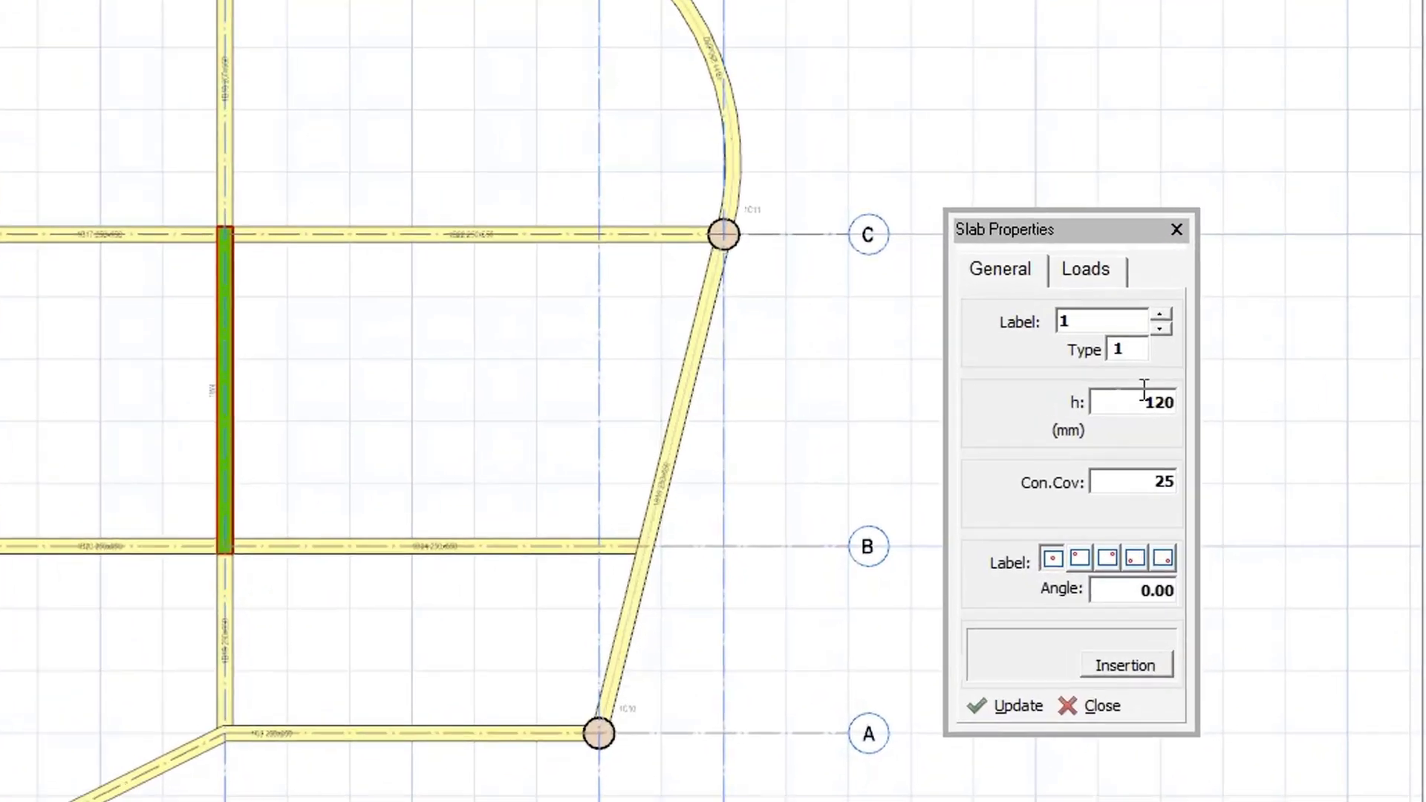
click(1276, 399)
text(200)
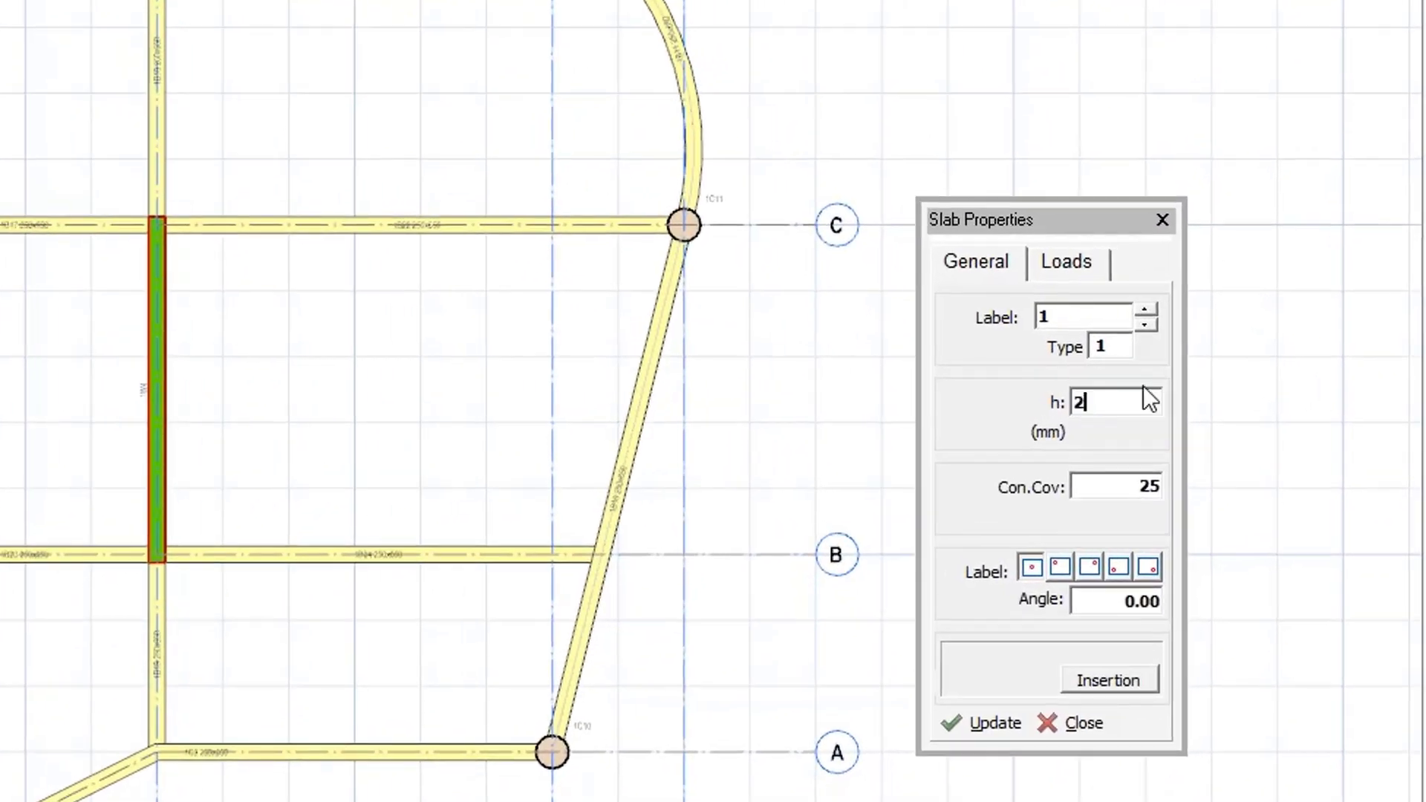
Assign the bedroom additional load and an imposed load of 1.5 kN/m2 to the slabs being inserted.
click(1062, 263)
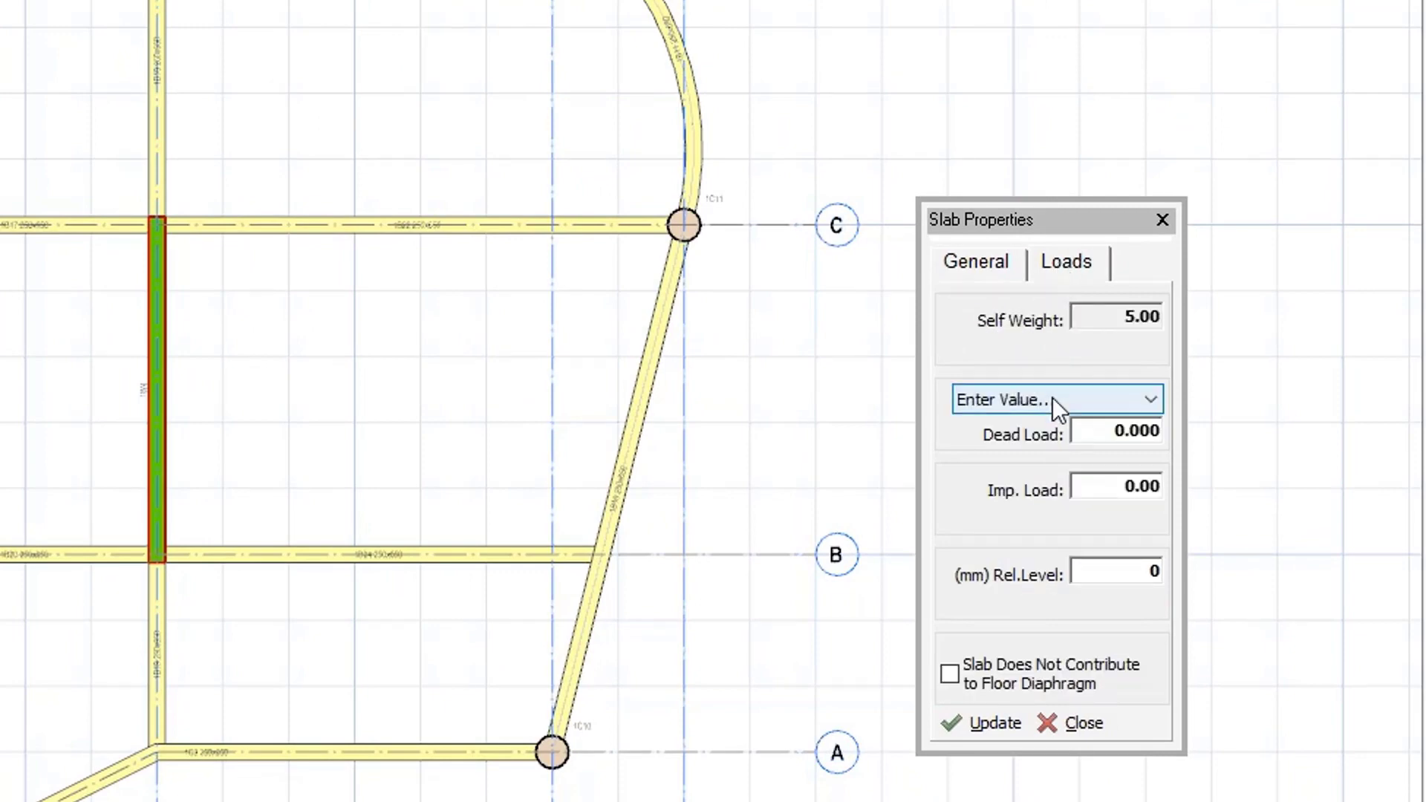
click(1055, 400)
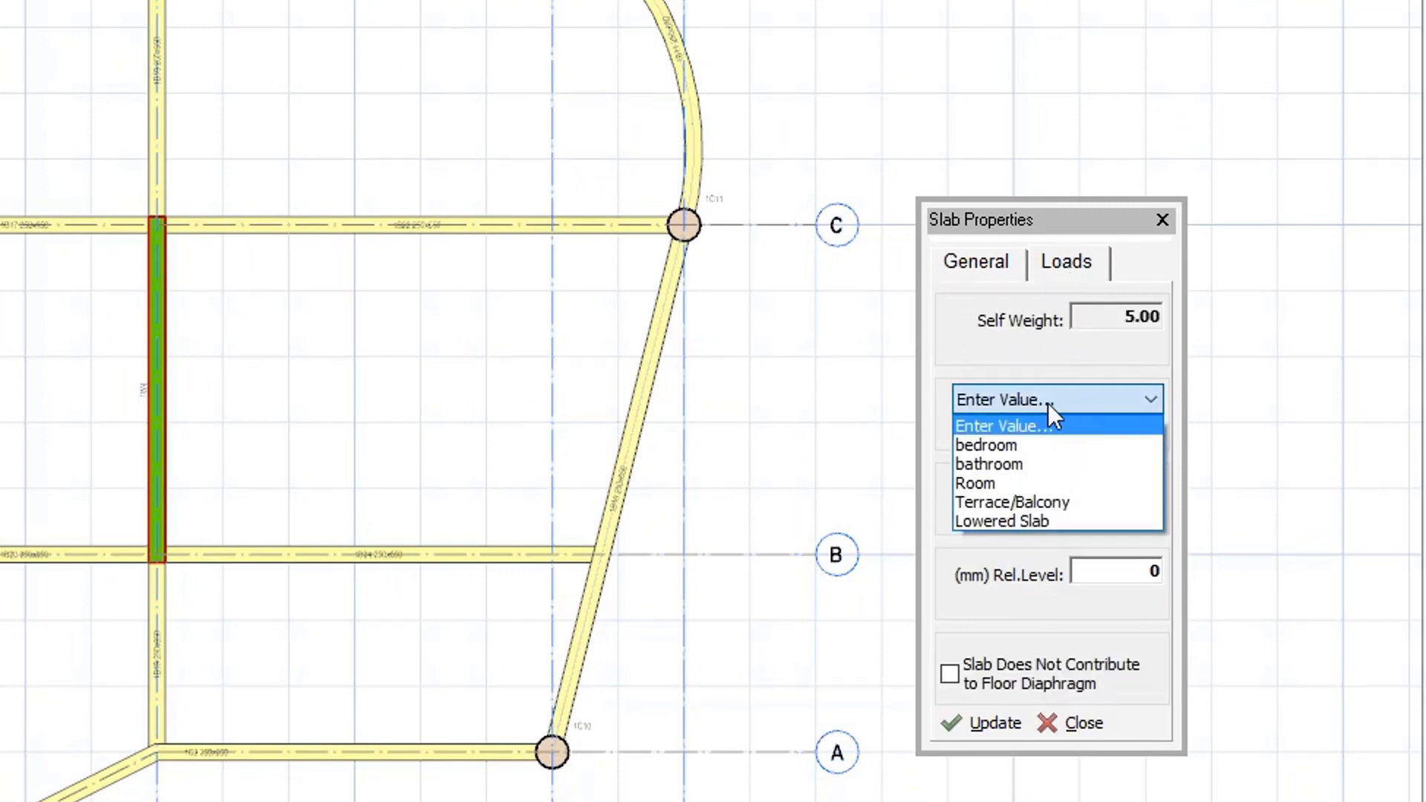
click(1005, 446)
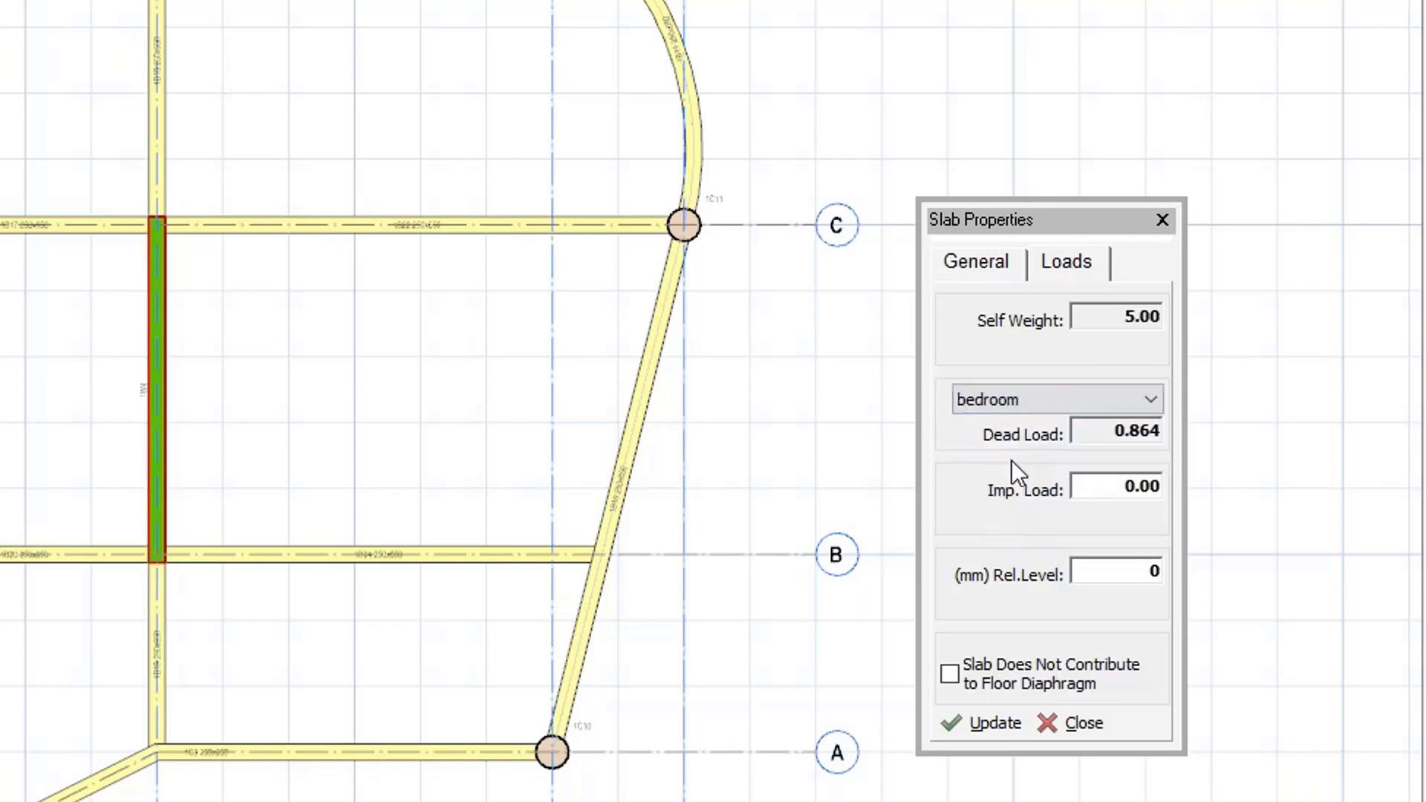
click(1141, 486)
text(1.5)
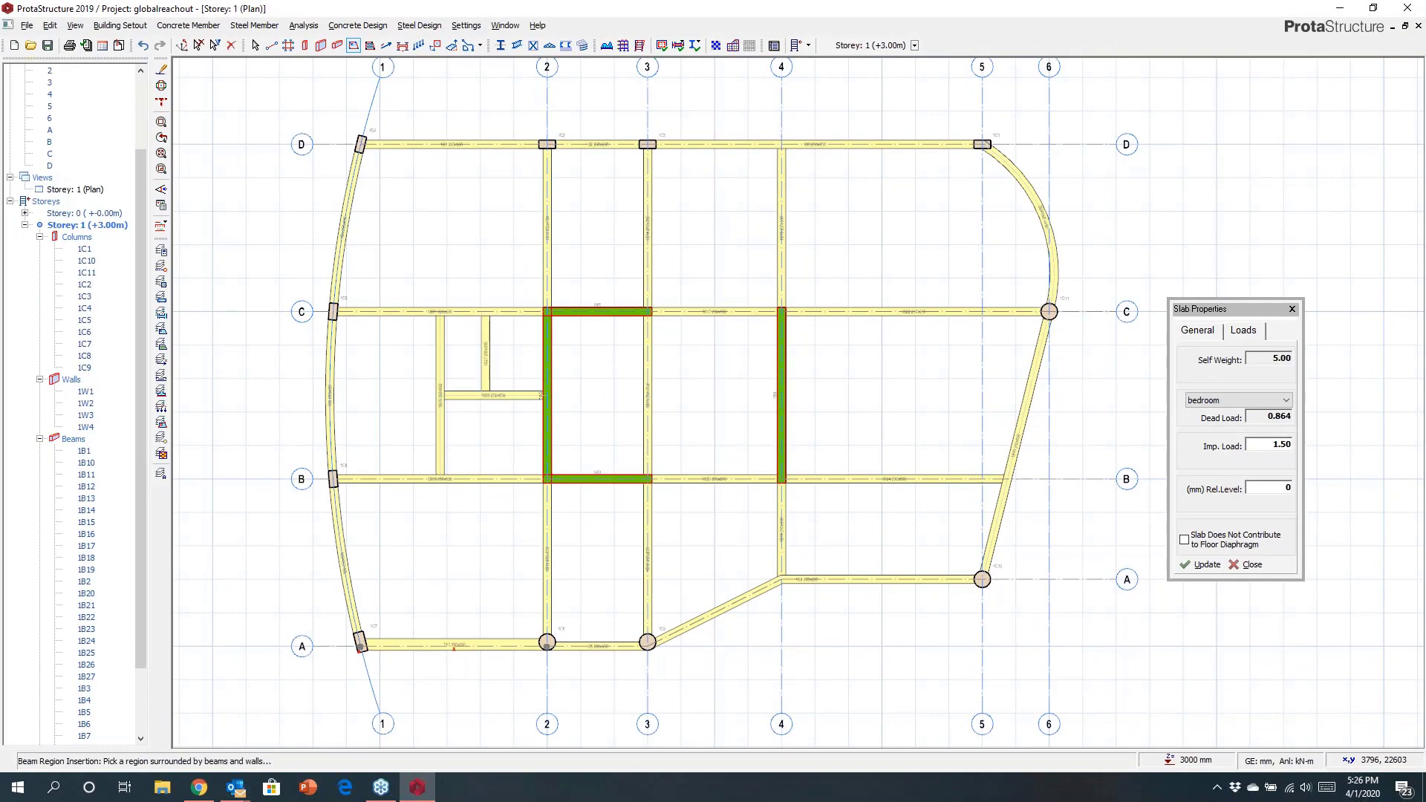
Insert bedroom slabs in the bays between axes C and D and in the bay at axes 1–2 / A–B.
click(465, 82)
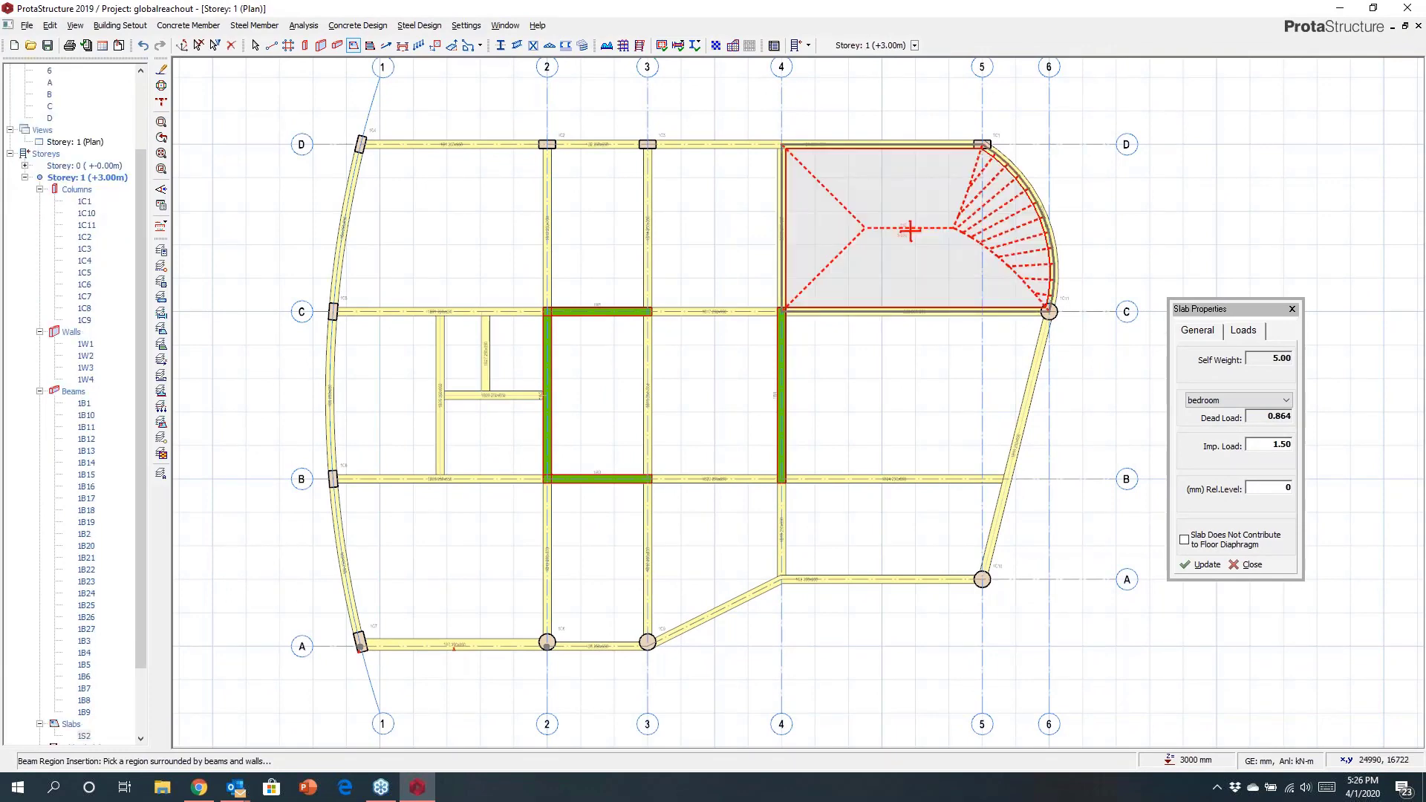
click(594, 228)
click(443, 229)
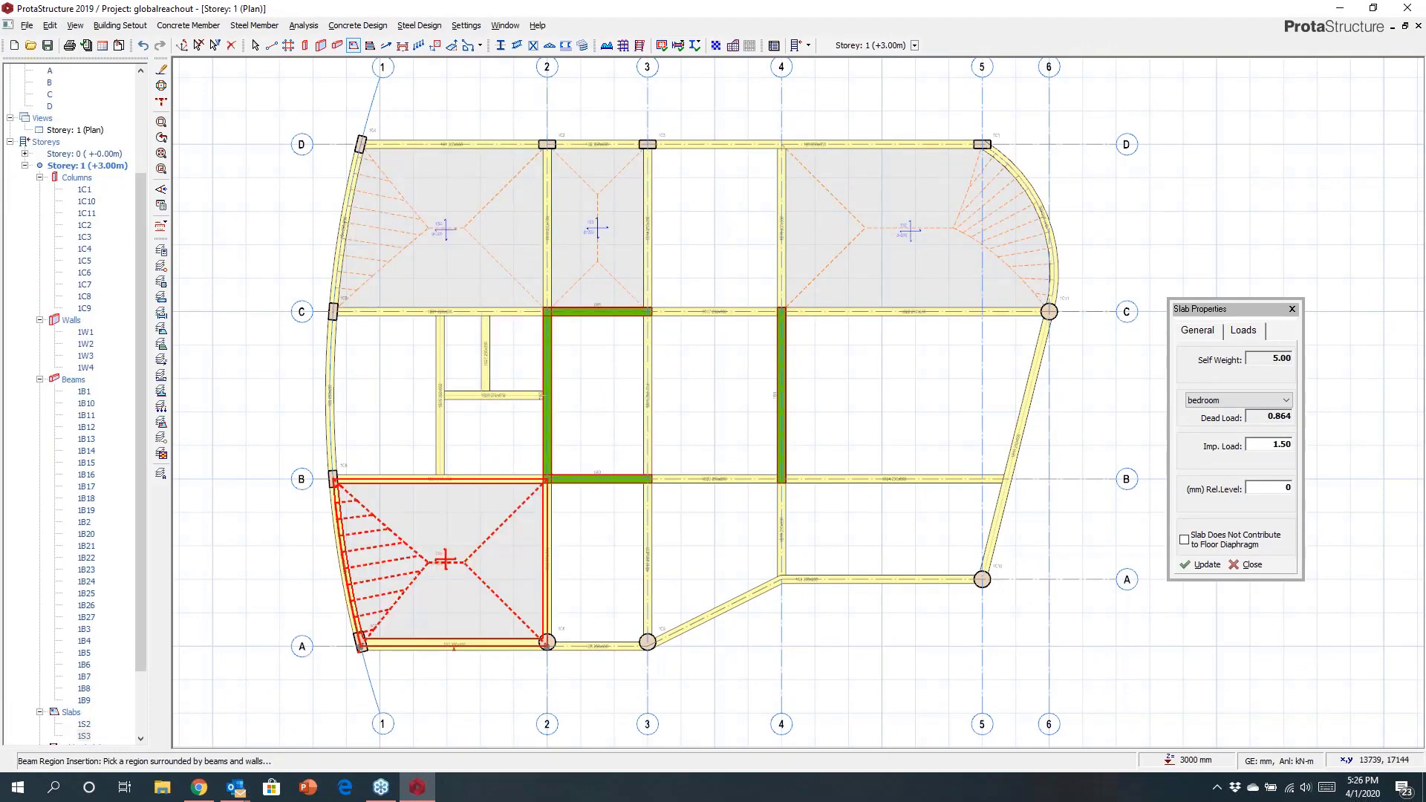
click(446, 561)
Switch the slab load to bathroom with an imposed load of 2 kN/m2.
click(1211, 401)
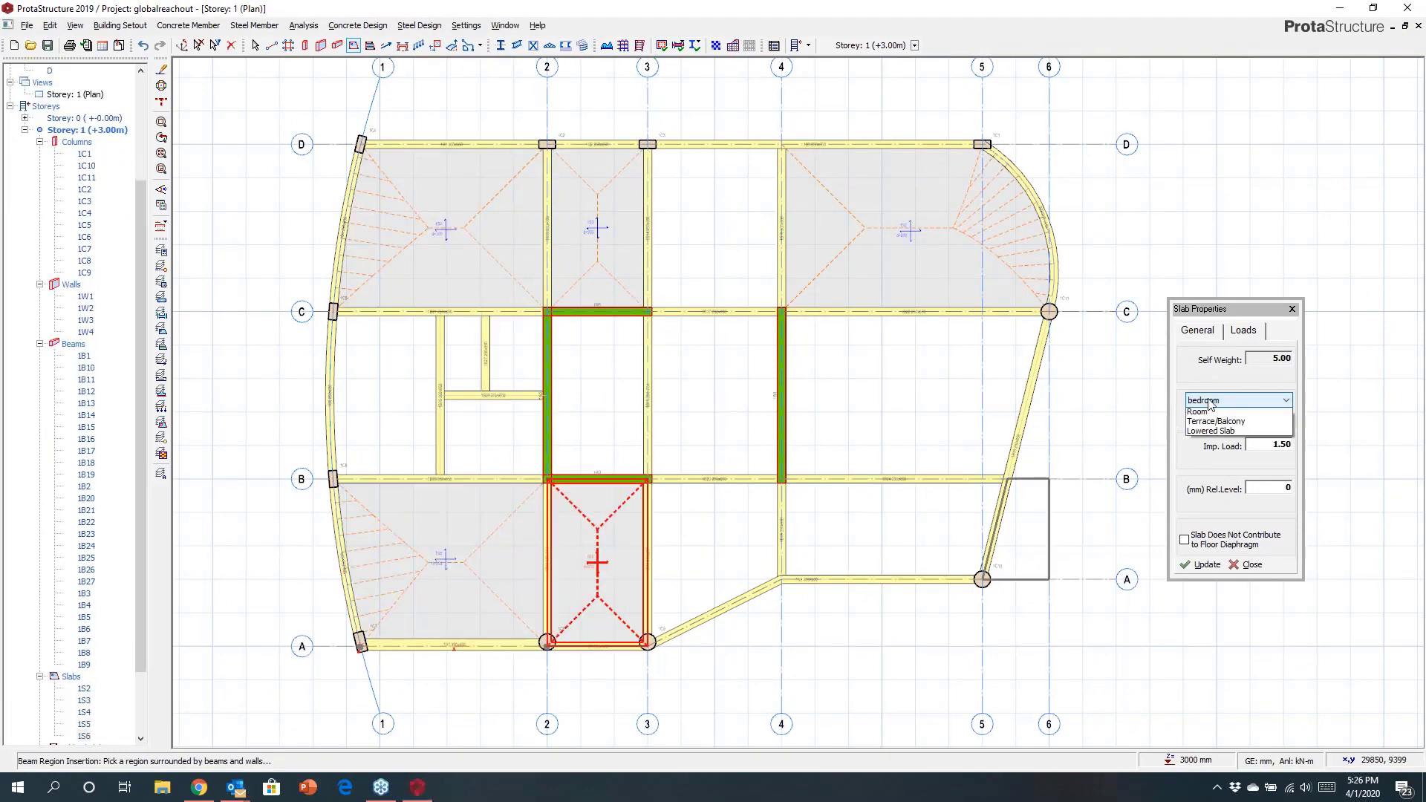
click(1207, 421)
double_click(1286, 449)
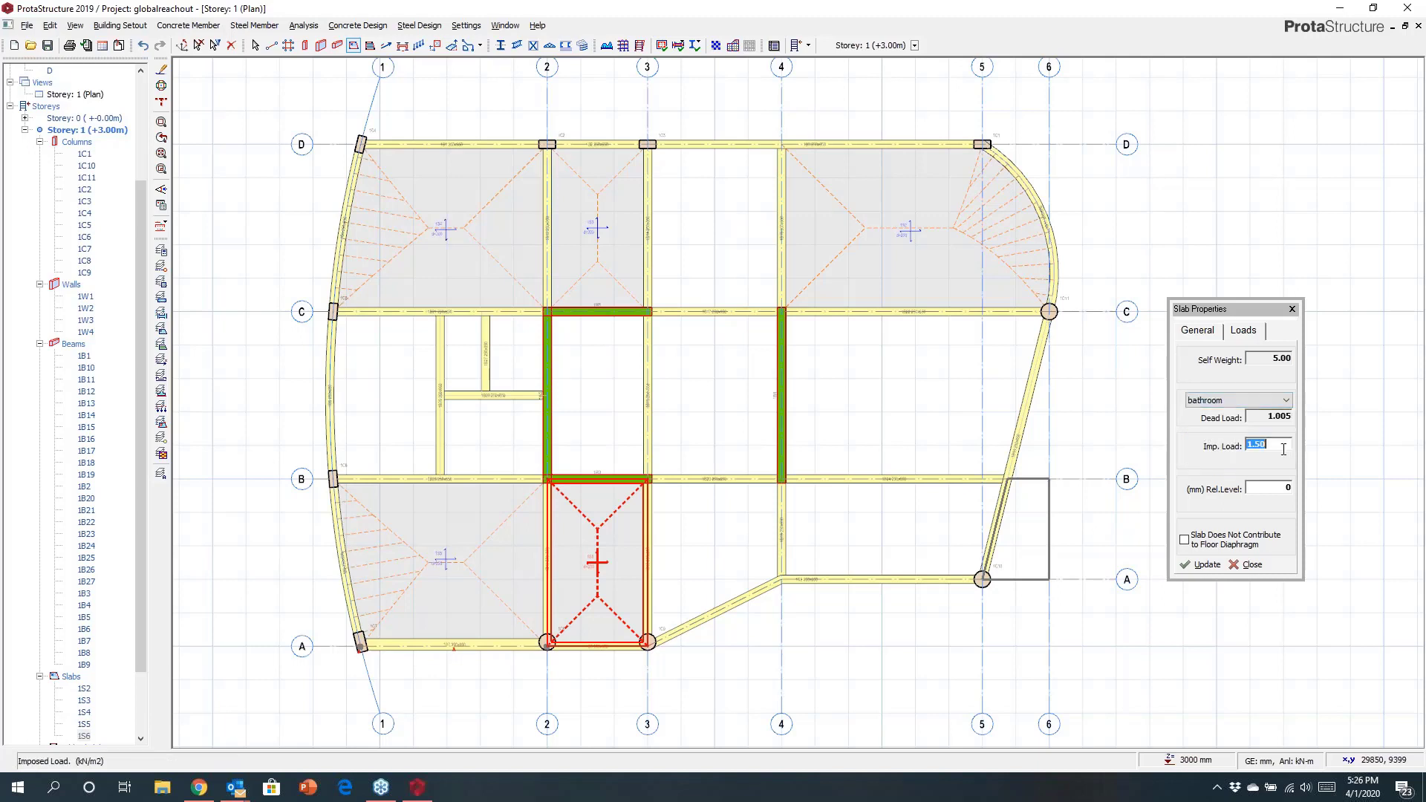
key(BackSpace)
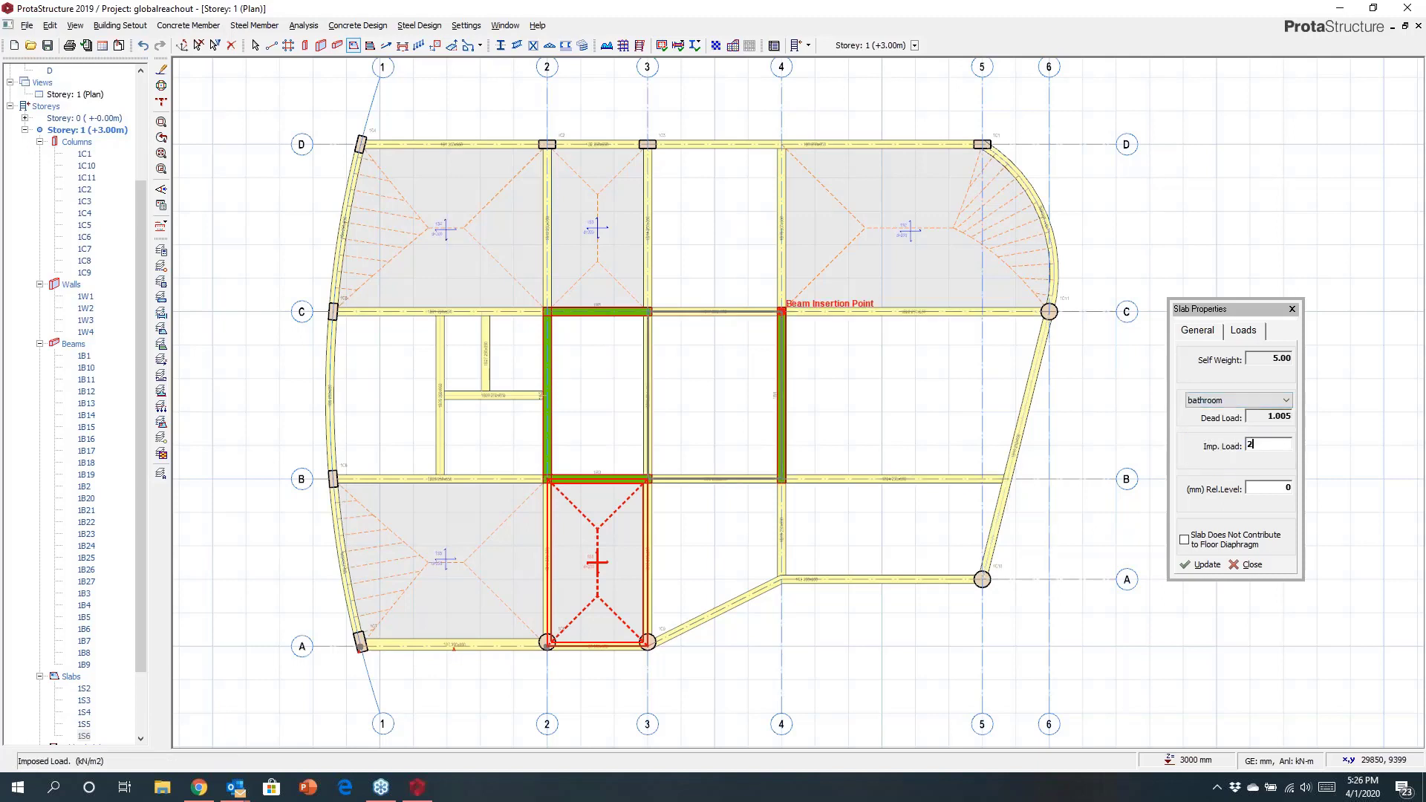
Insert bathroom slabs in bay 3–4 between axes C and D and in the bays between axes B and C near axis 1.
click(703, 280)
click(386, 395)
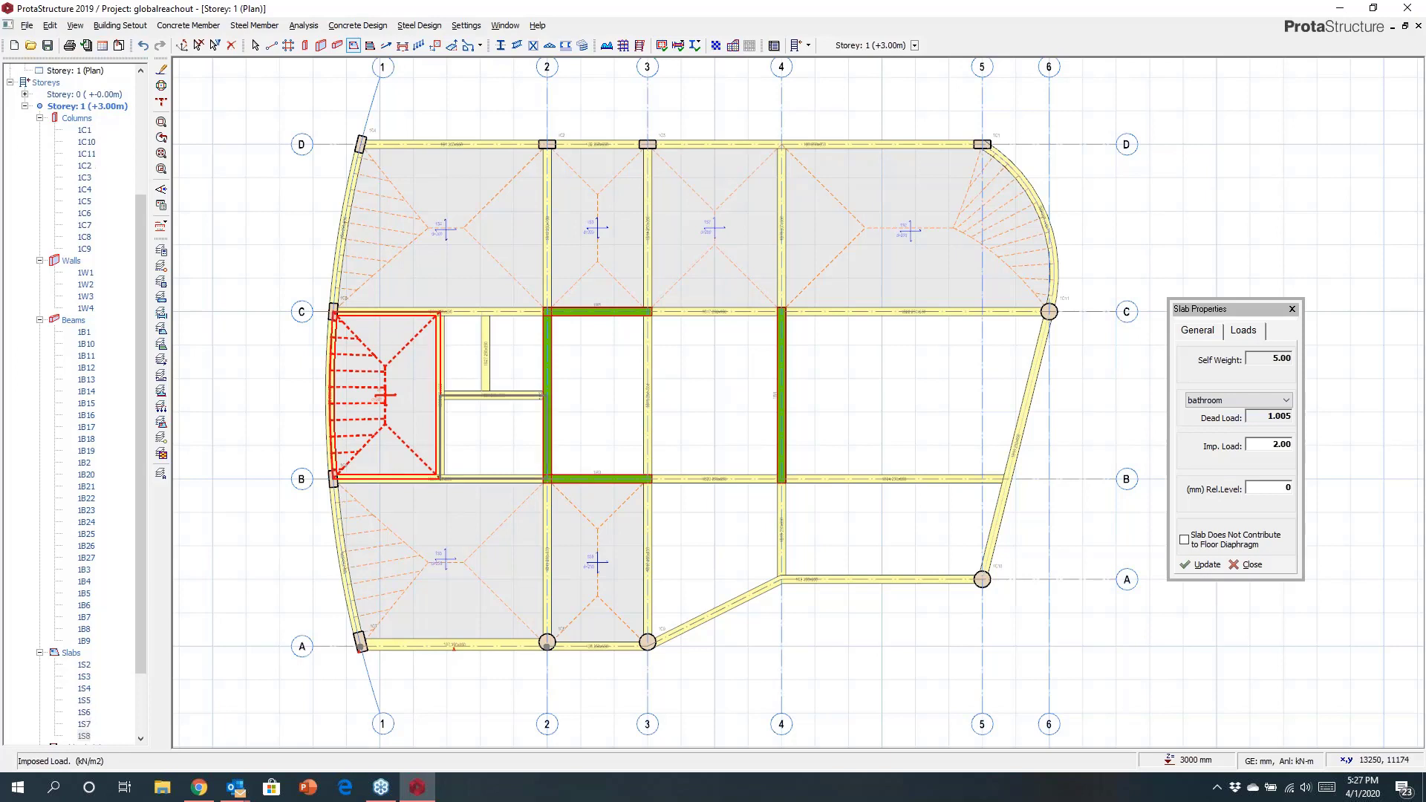
click(494, 436)
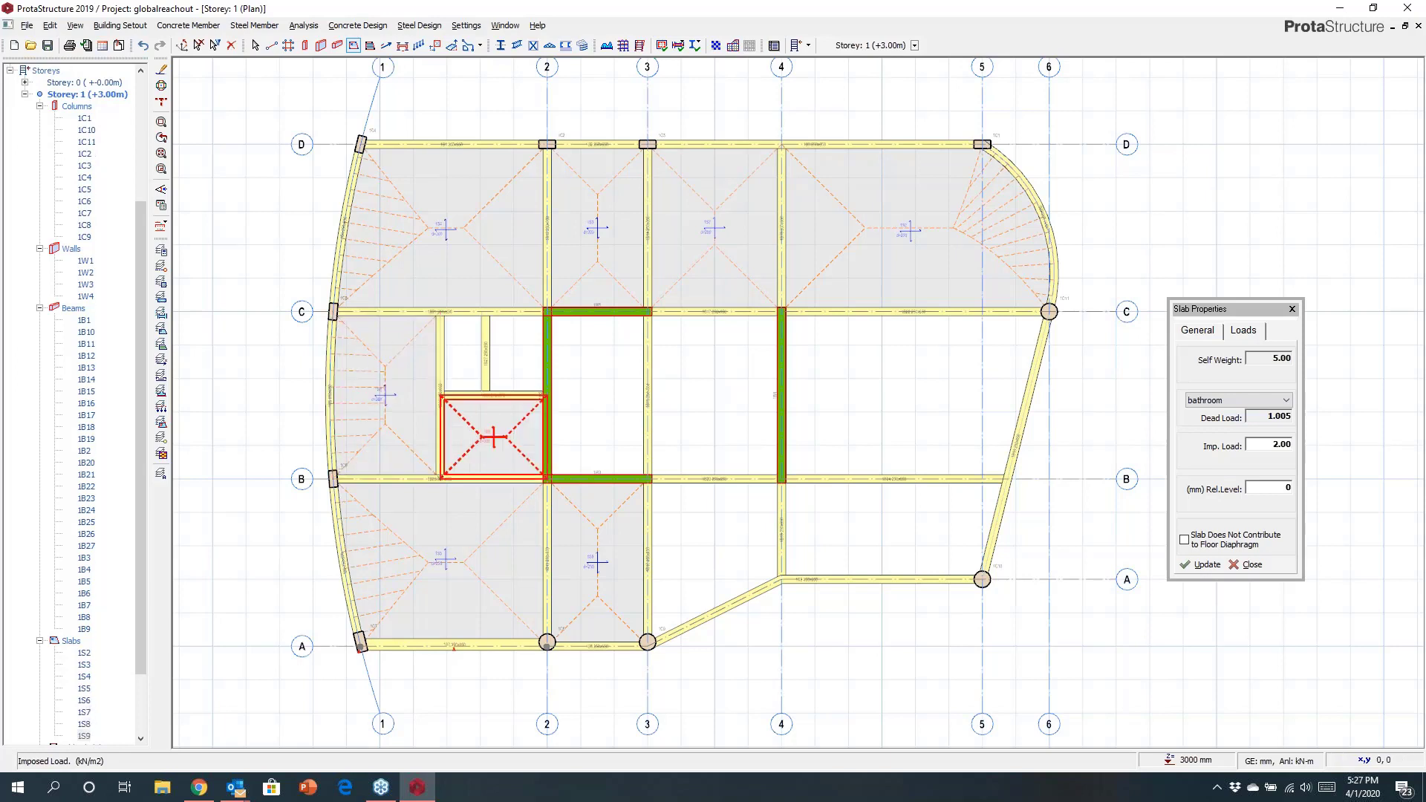
Switch the slab additional load back to entering a value manually.
click(1197, 401)
click(1196, 414)
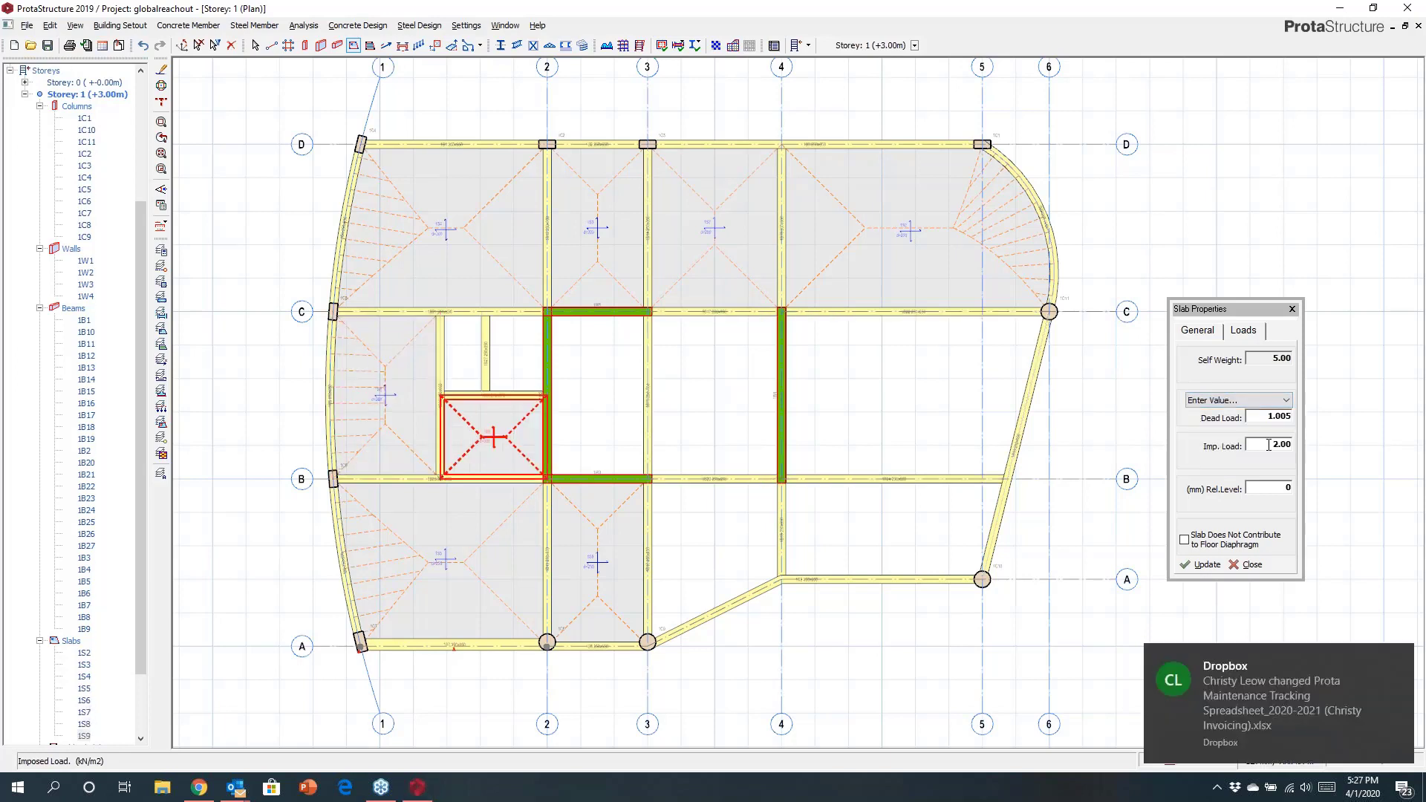
Set the slab dead load to 1.2 and the imposed load to 3 kN/m2.
drag(1263, 414, 1296, 423)
text(1)
key(Tab)
text(3)
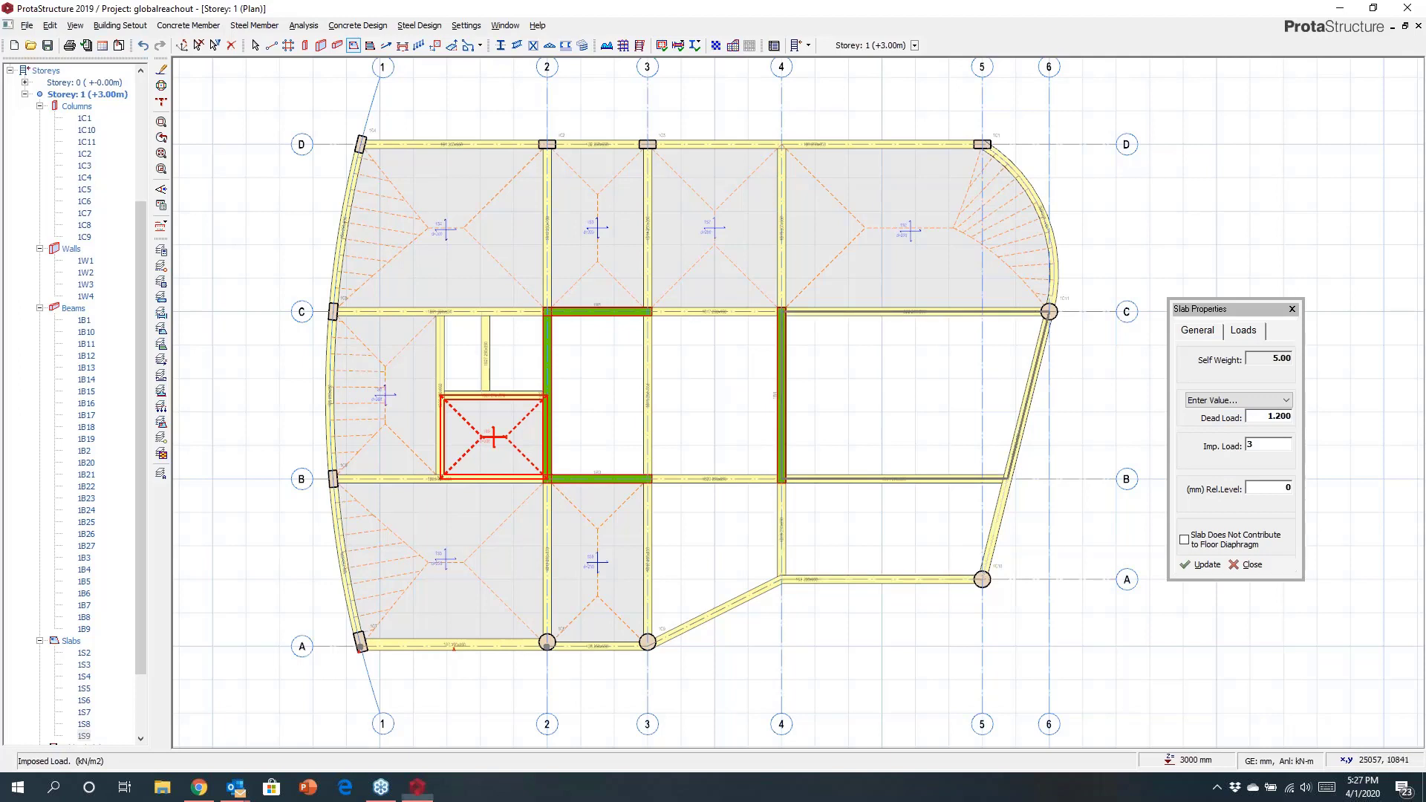
Insert slabs in the bays between axes B and C from axis 3 to 5 and in the small bay near axis 2.
click(880, 448)
click(714, 416)
click(515, 352)
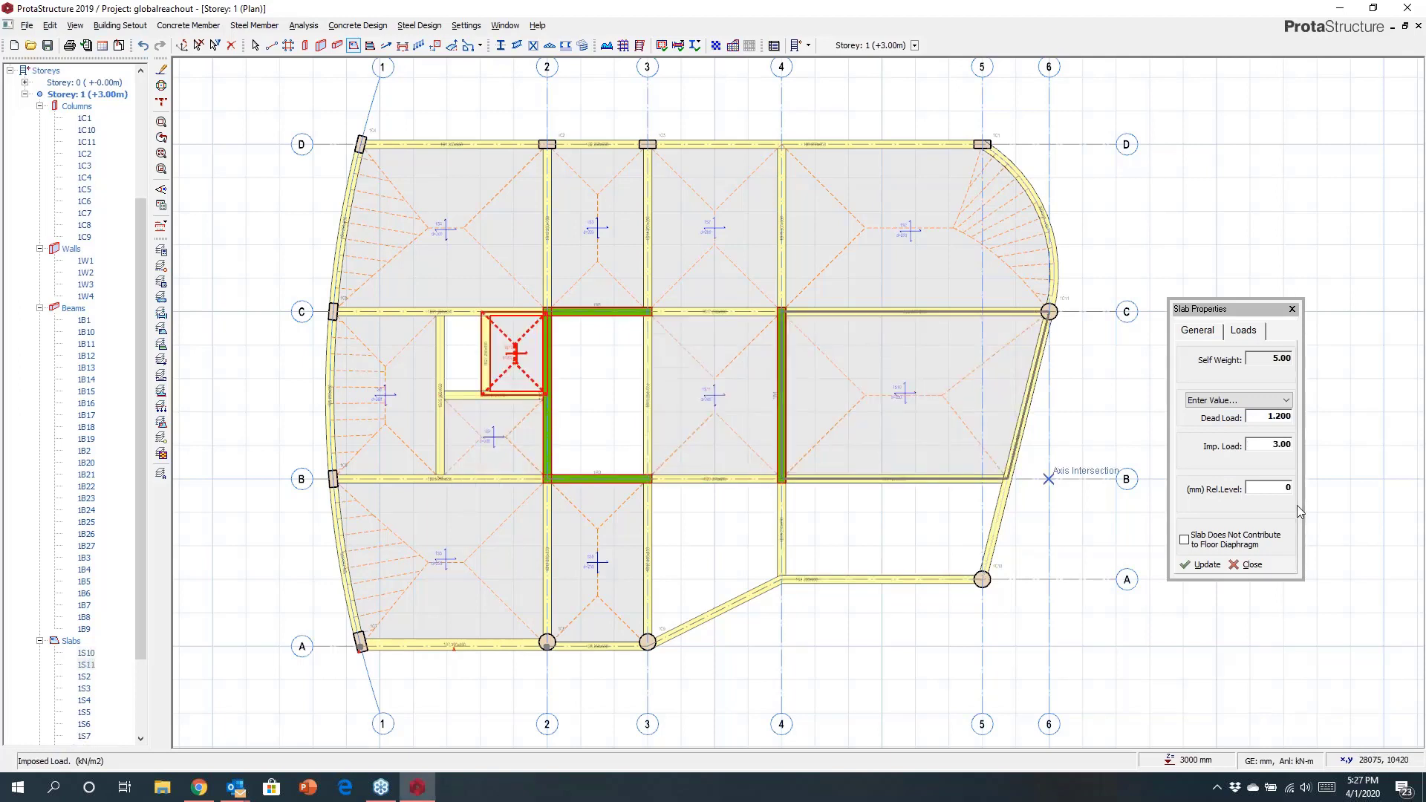
Set the slab dead load to 1.1 and the imposed load to 1.25 kN/m2.
double_click(1287, 446)
text(1.25)
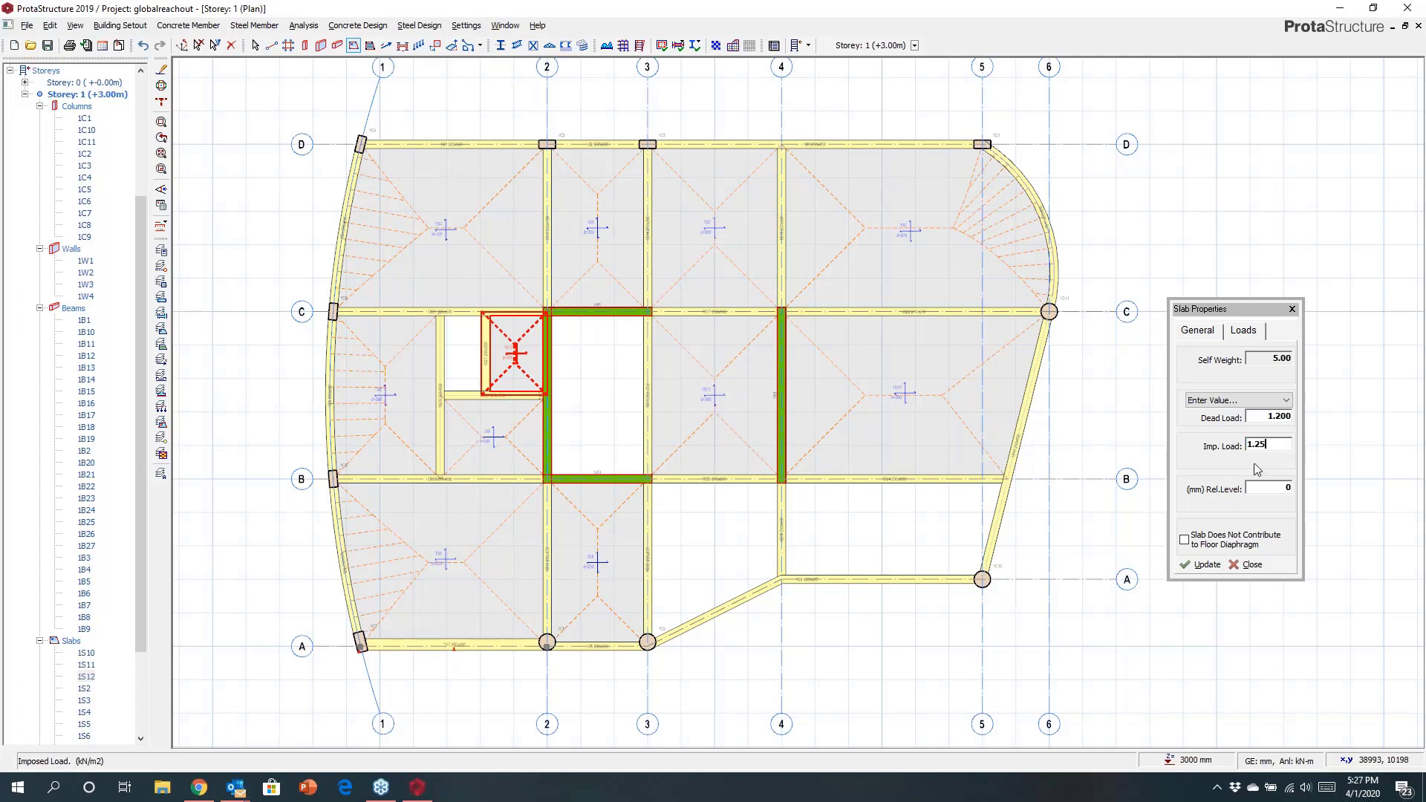
double_click(1266, 418)
text(1.1)
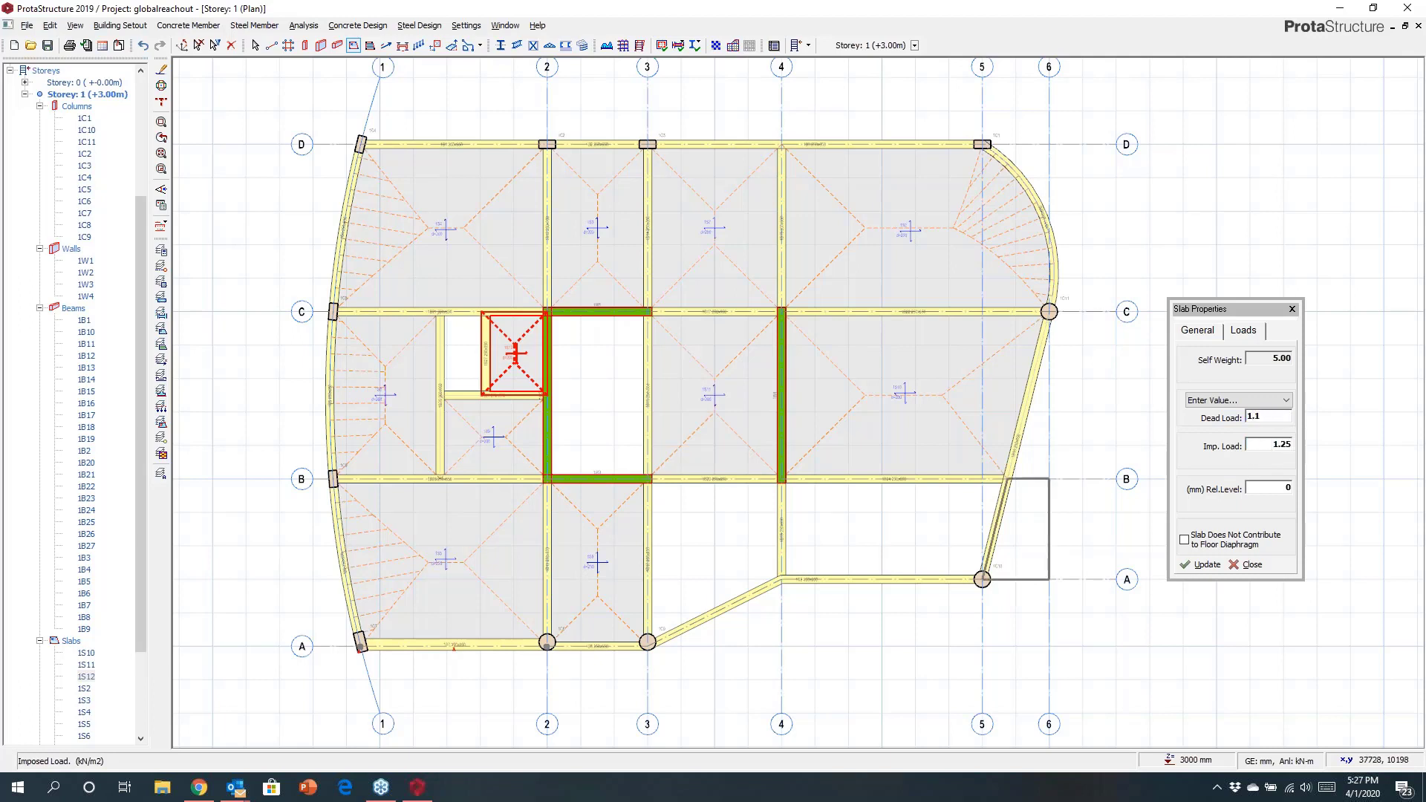
Insert slabs in the bays between axes A and B from axis 3 to 5, and close the slab properties.
click(684, 535)
click(888, 528)
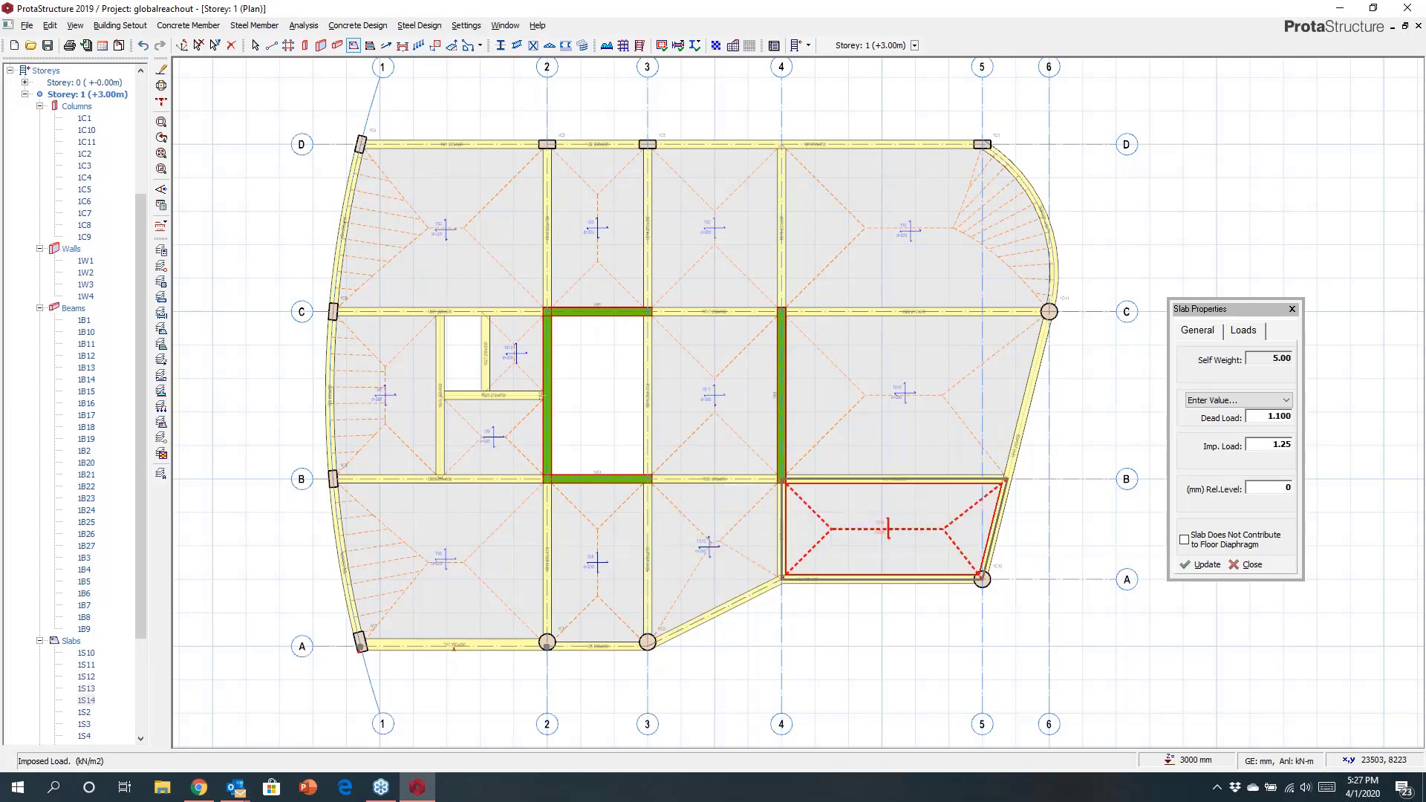
click(1293, 309)
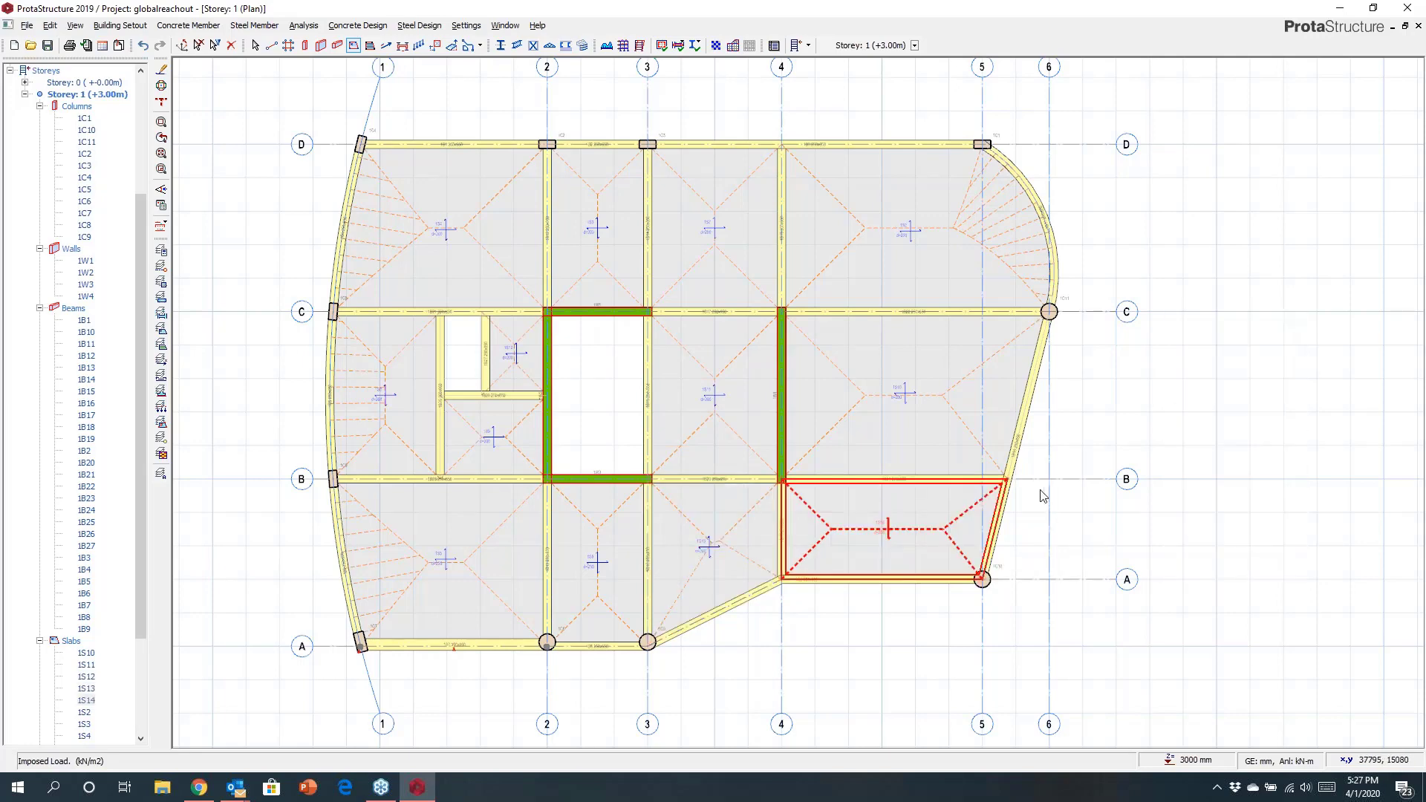
Draw a polyline slab region from column C9 along below axis A, then arcing up into column C10.
middle_drag(1039, 495, 1082, 341)
scroll(870, 454, up, 4)
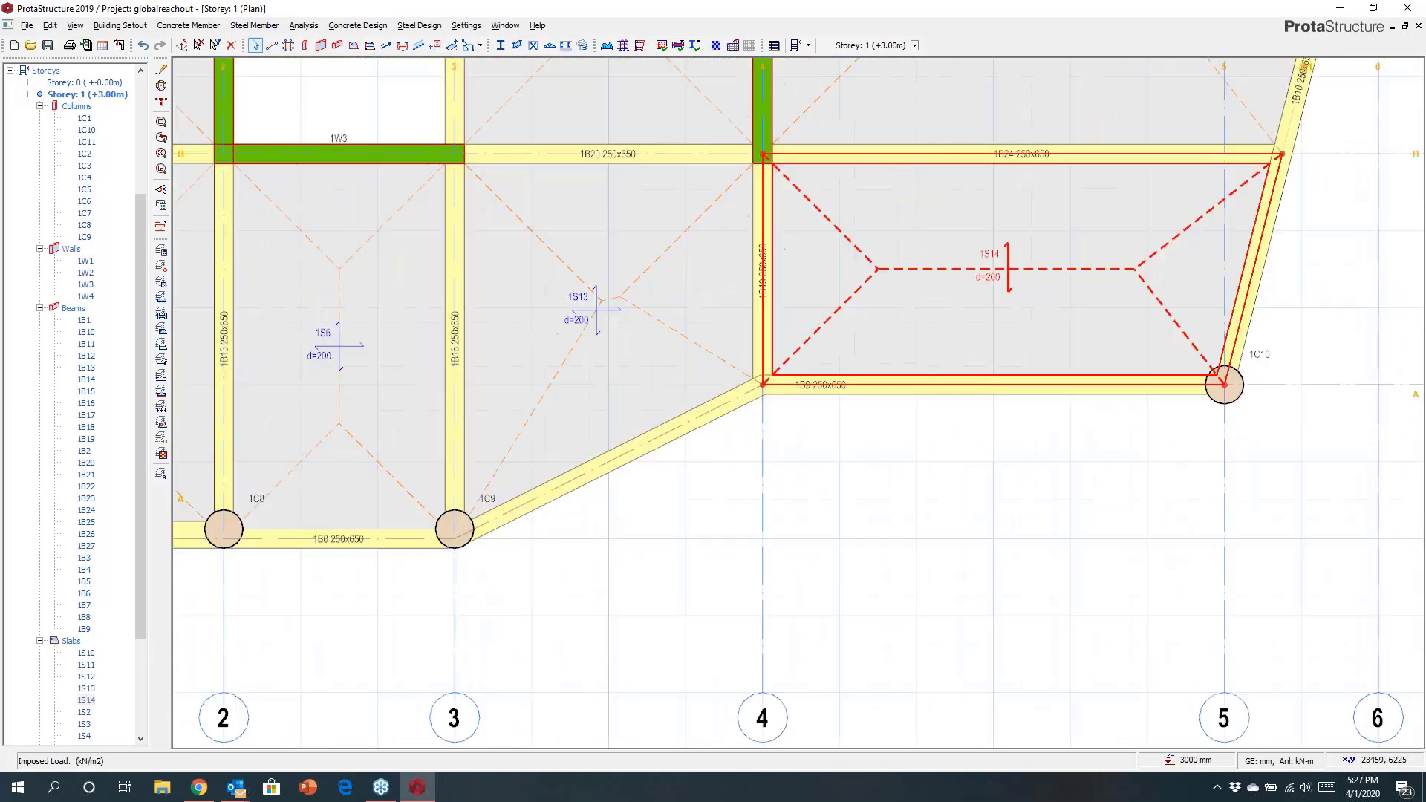
click(480, 46)
click(479, 64)
click(453, 539)
scroll(968, 519, up, 1)
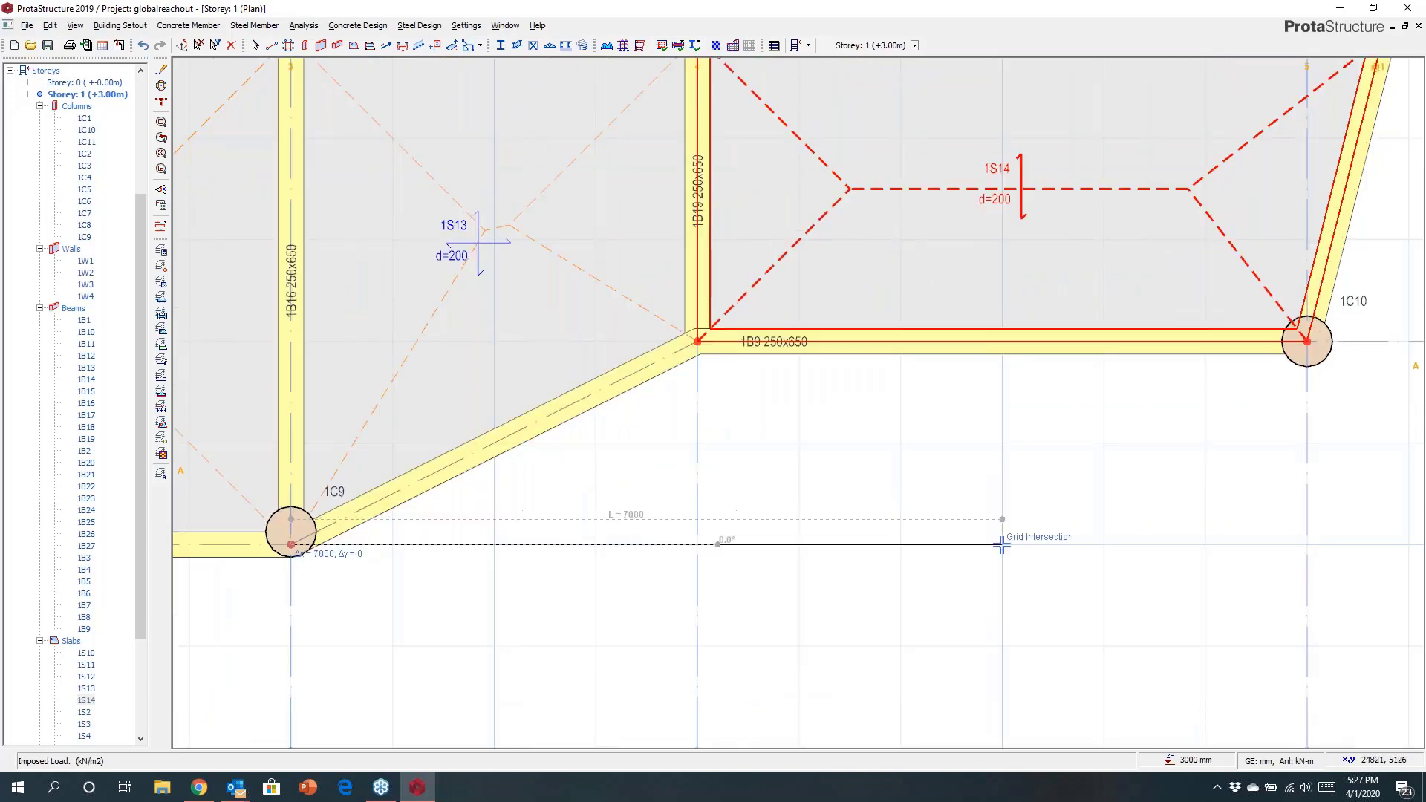
click(1001, 544)
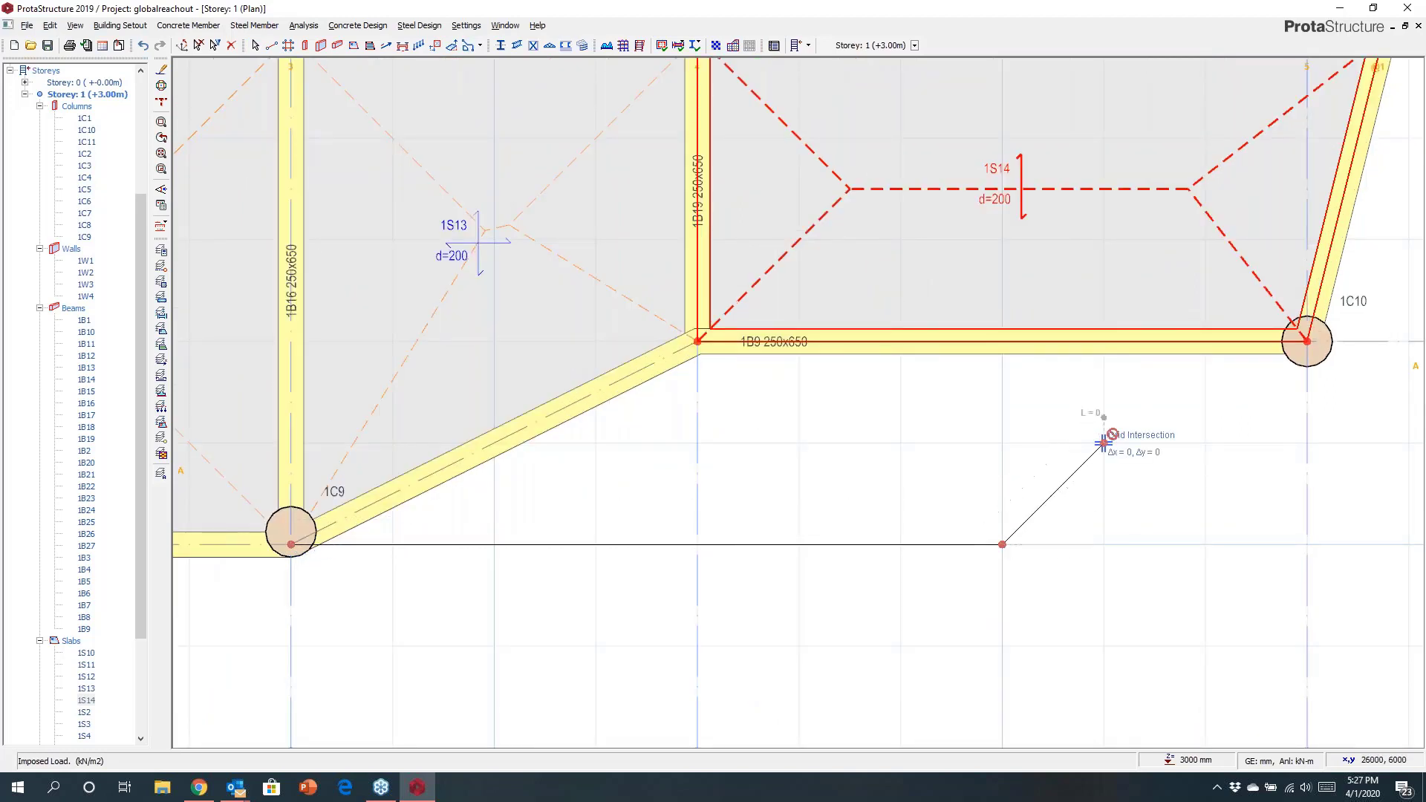
click(1206, 443)
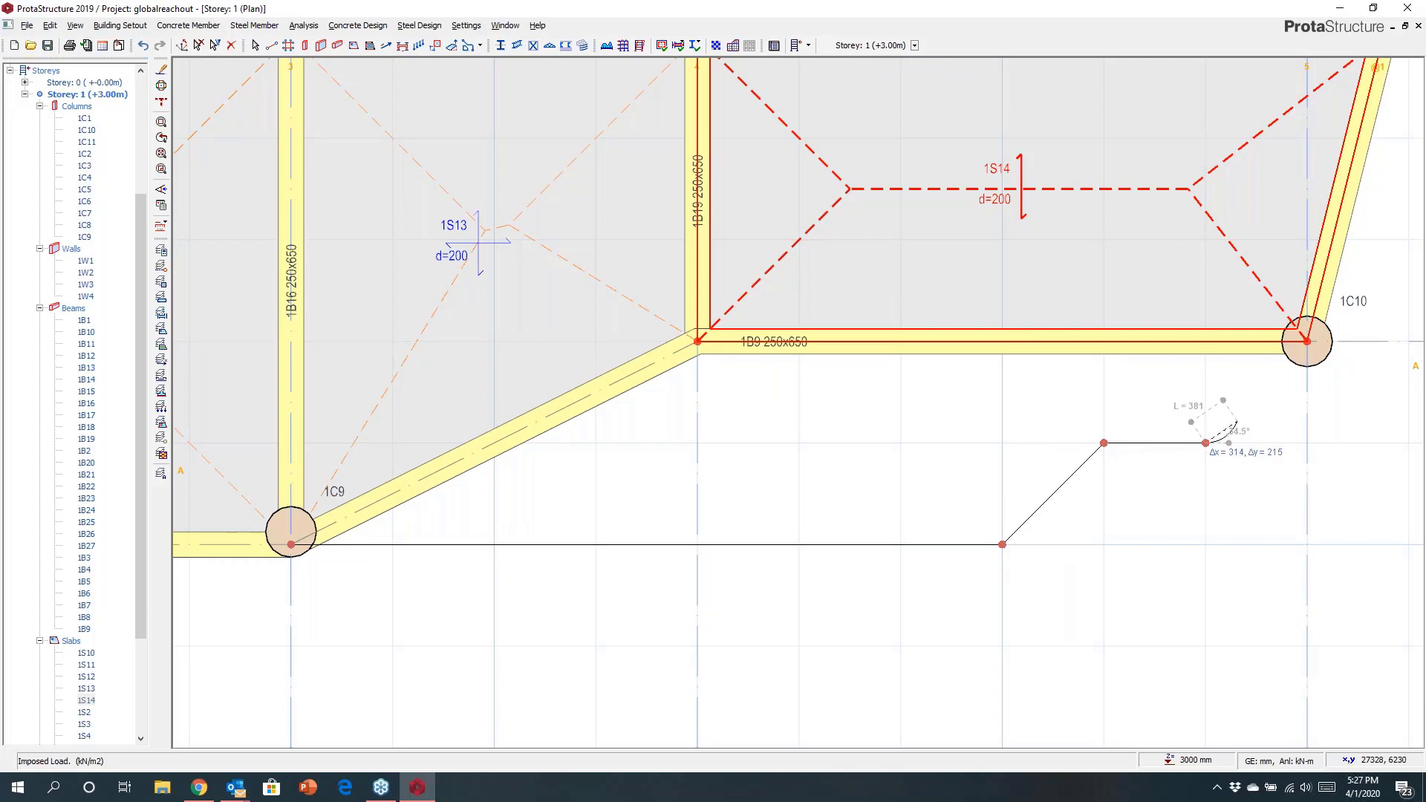
click(1307, 341)
right_click(1119, 272)
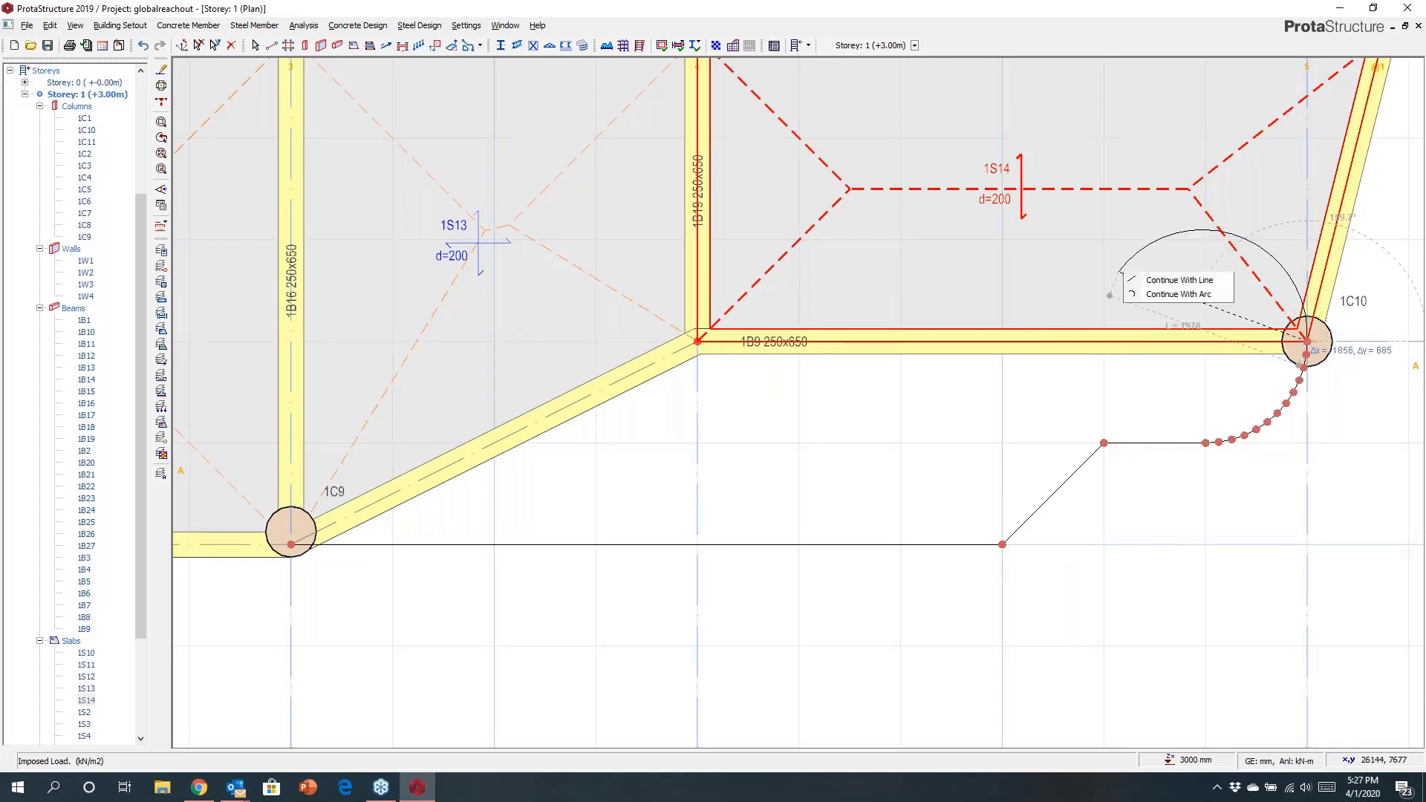
click(1145, 281)
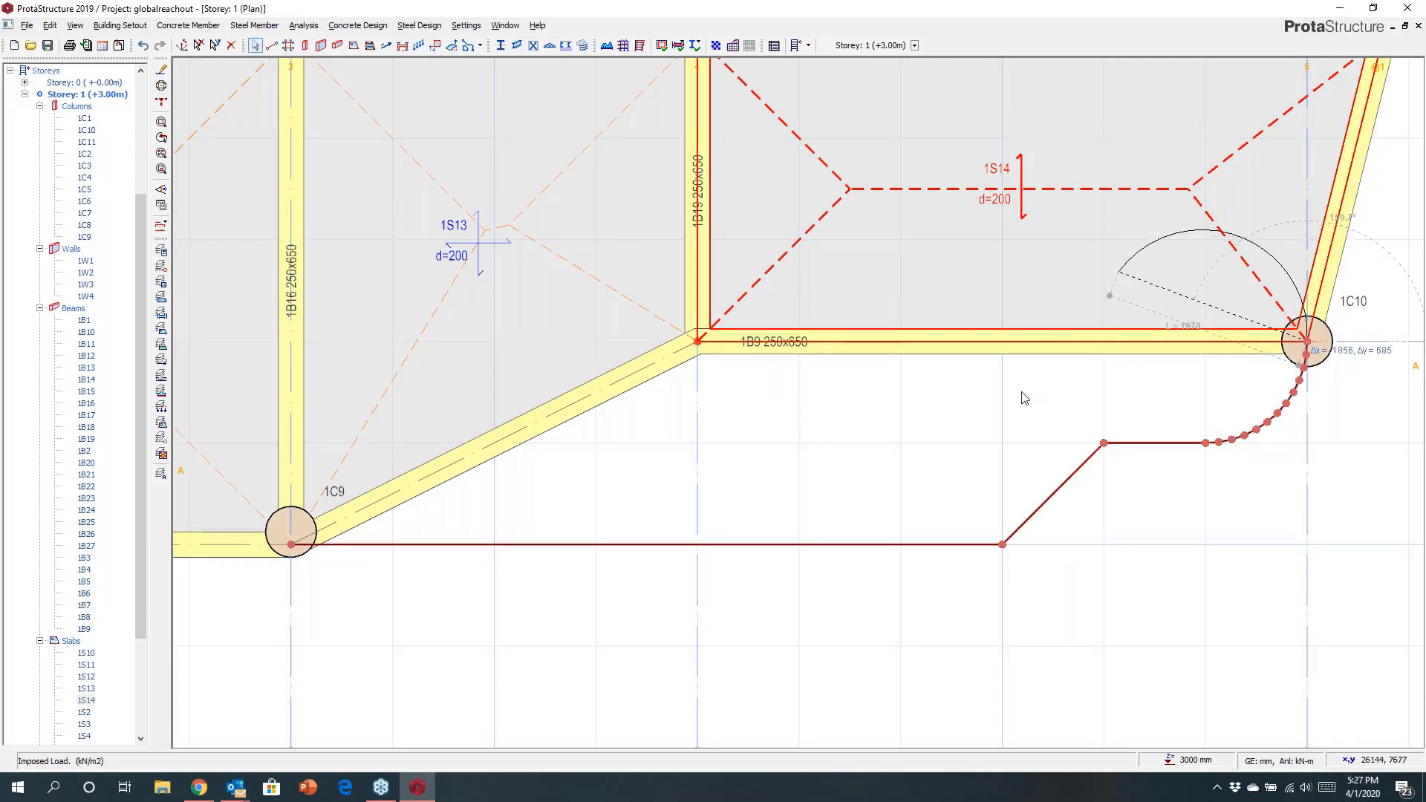
scroll(1024, 398, down, 3)
click(1012, 320)
right_click(1012, 319)
click(1031, 328)
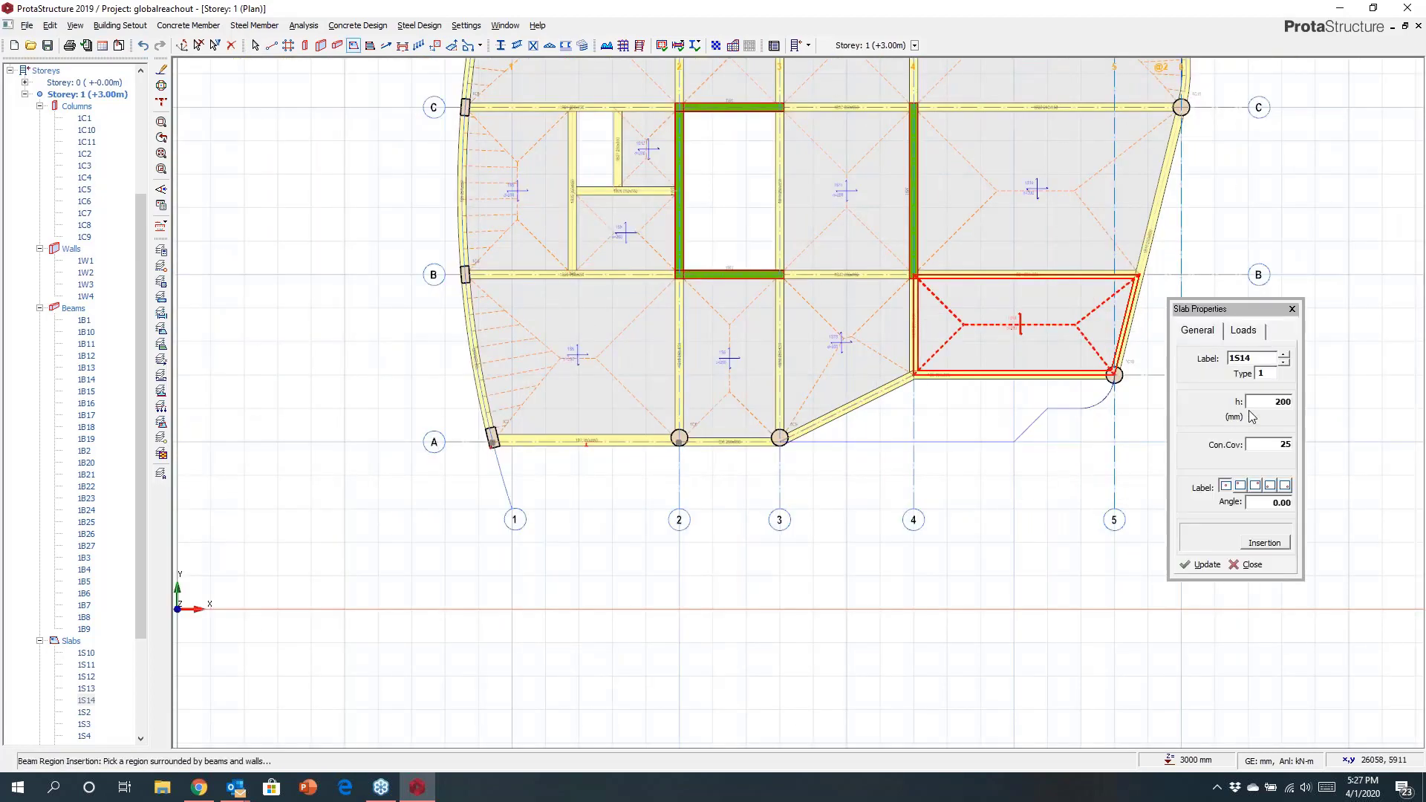
Set the slab thickness to 150 mm and its relative level to -100 mm.
double_click(1277, 402)
text(150)
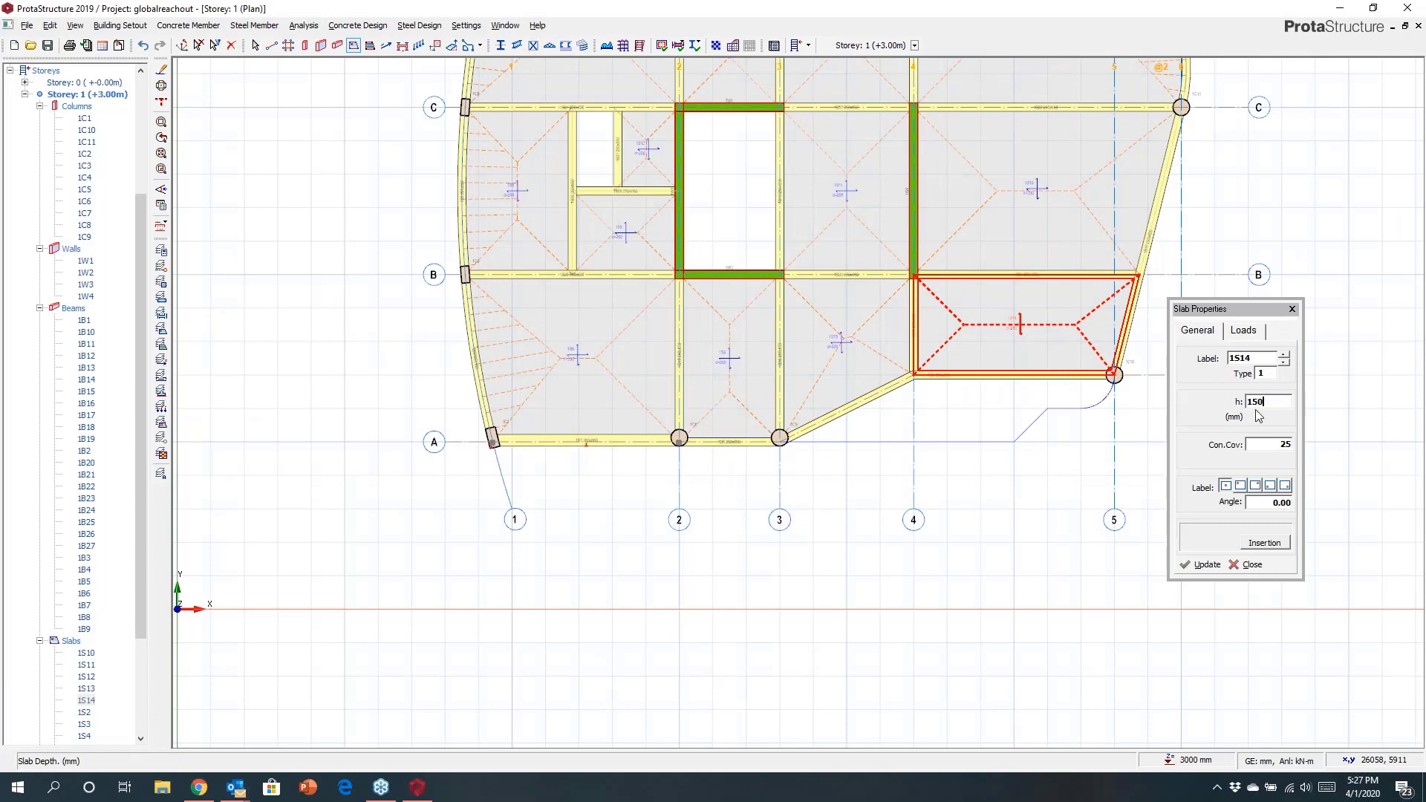
click(1247, 331)
double_click(1287, 489)
key(BackSpace)
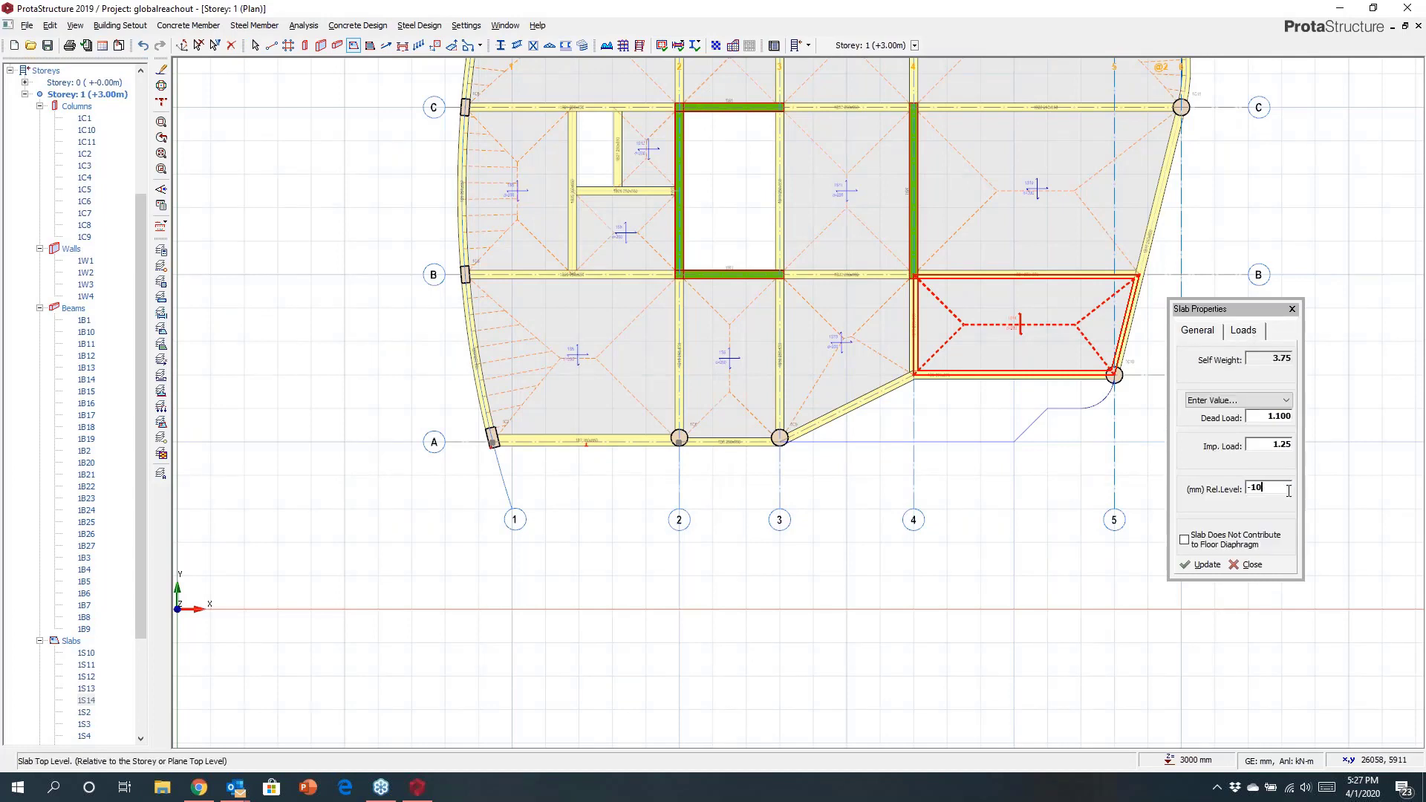
Insert the slab inside the drawn polyline region and close the slab properties.
click(999, 410)
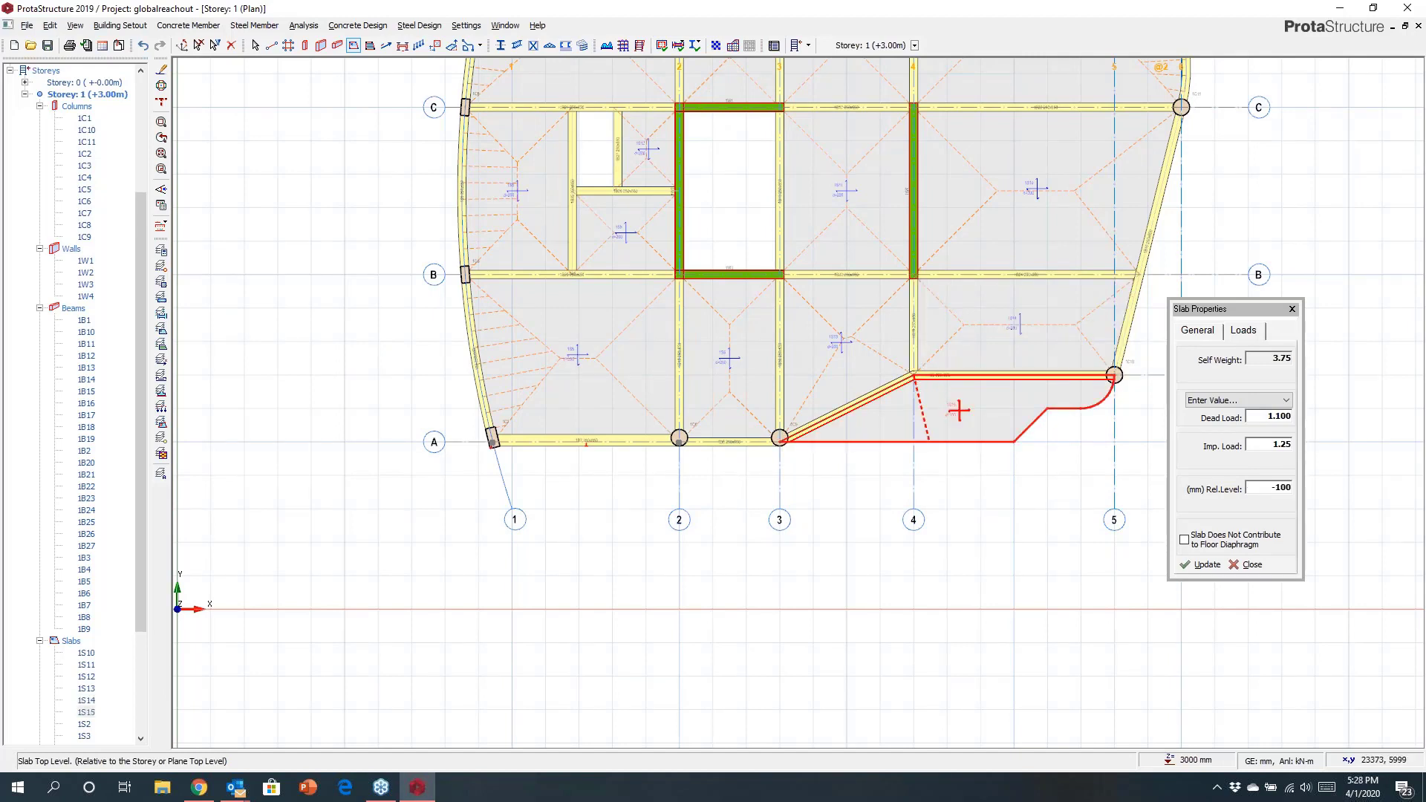
click(1292, 309)
key(Escape)
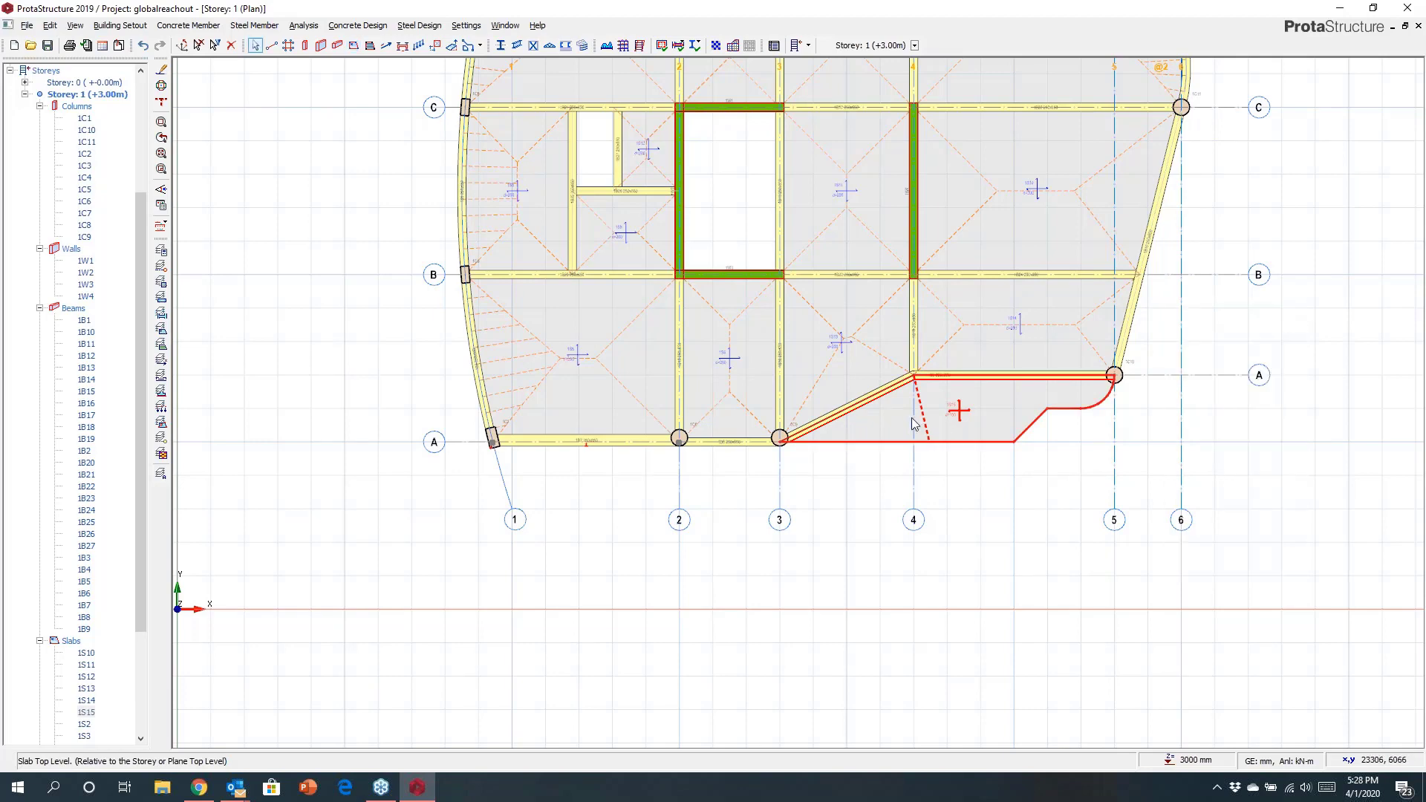
Review the plan recoloured by column sections, beam sections, slab live loads and slab additional dead loads, then reset the colouring.
scroll(914, 420, down, 1)
middle_drag(964, 361, 845, 469)
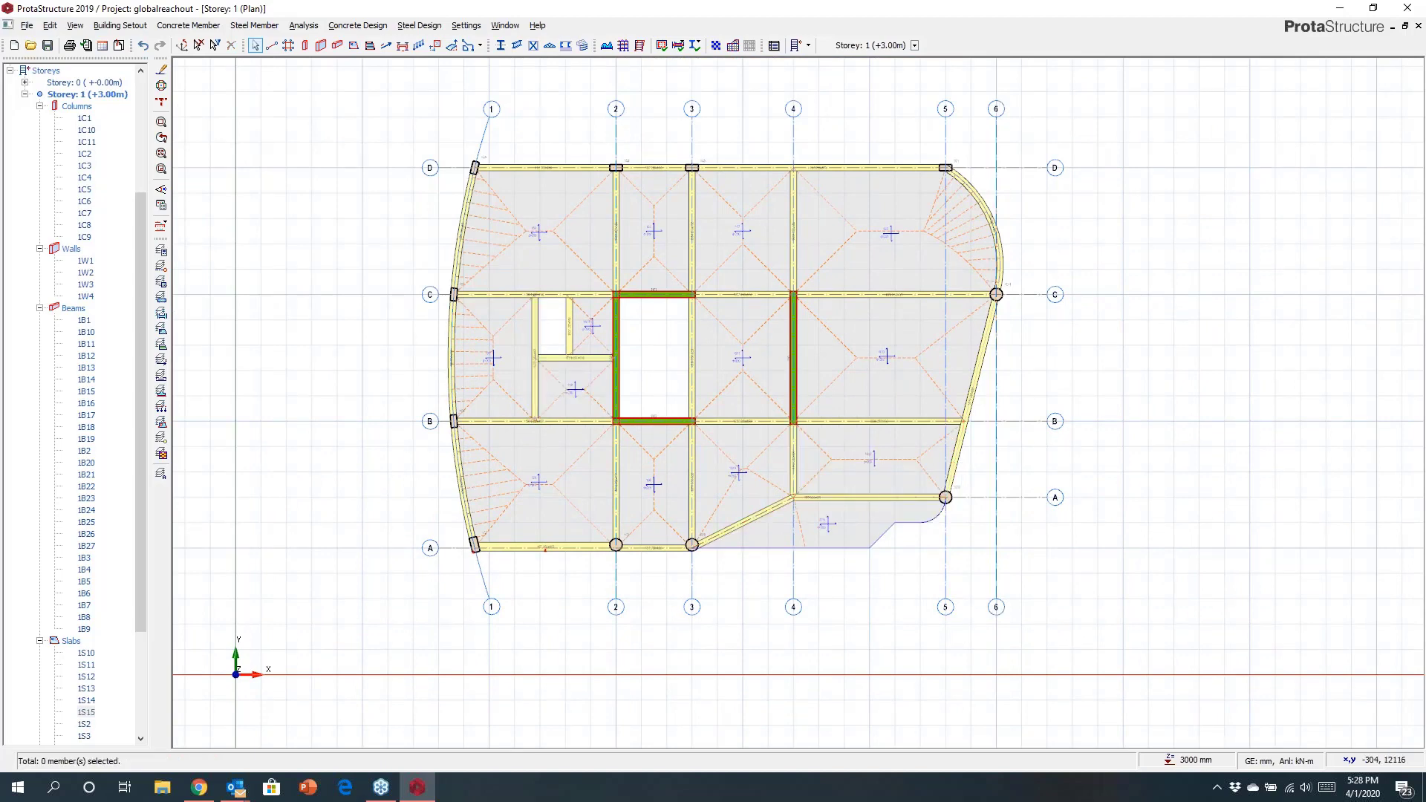
click(161, 205)
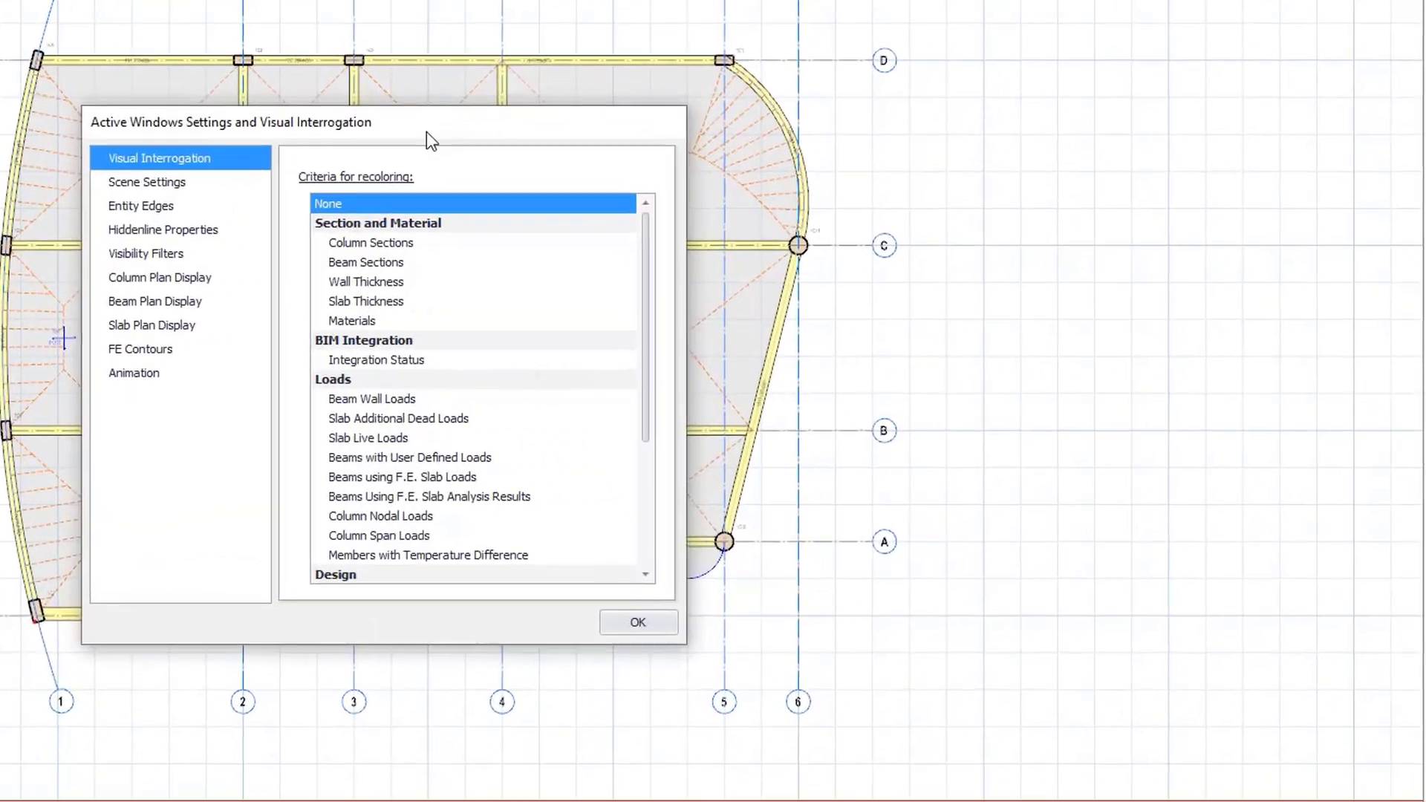
drag(741, 215, 971, 228)
drag(727, 135, 1165, 75)
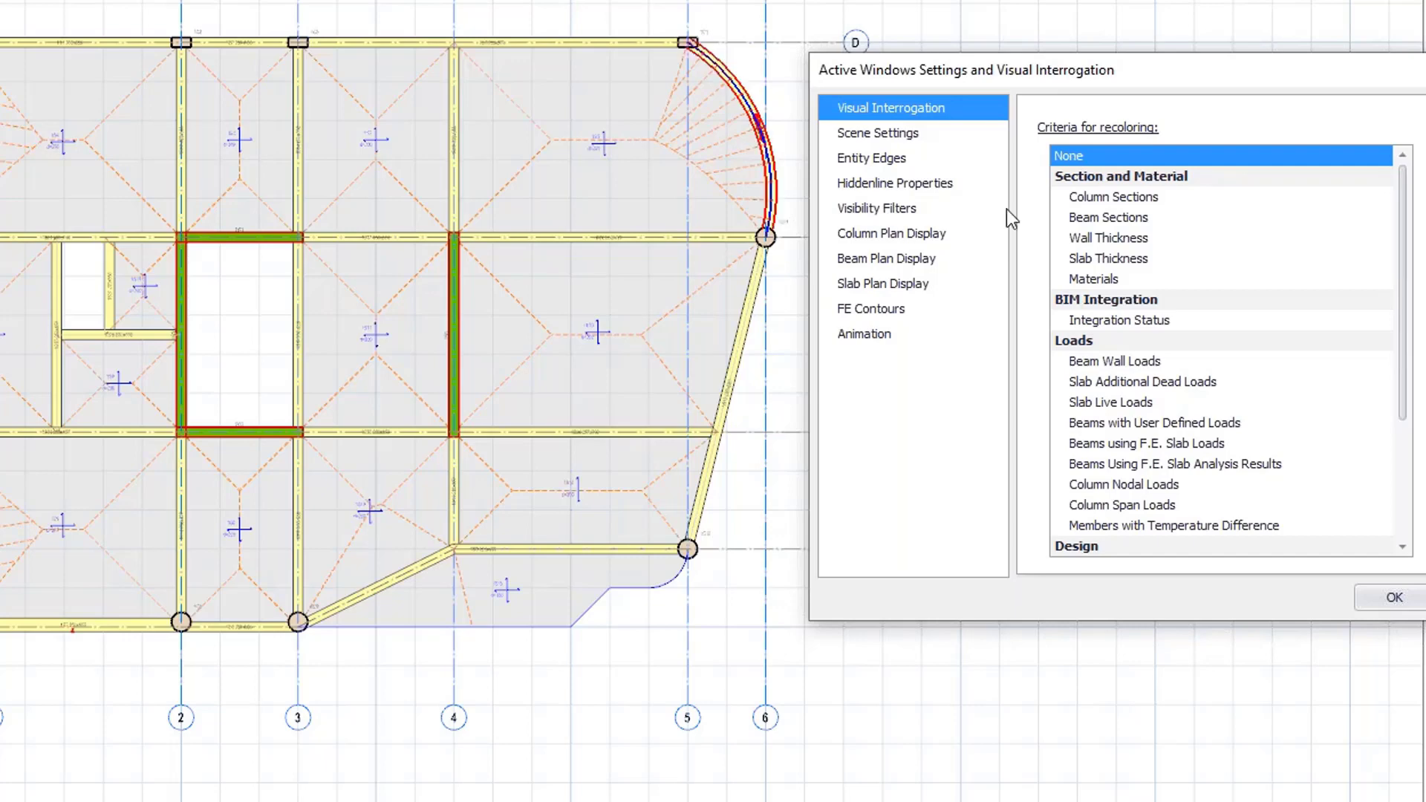
click(1079, 198)
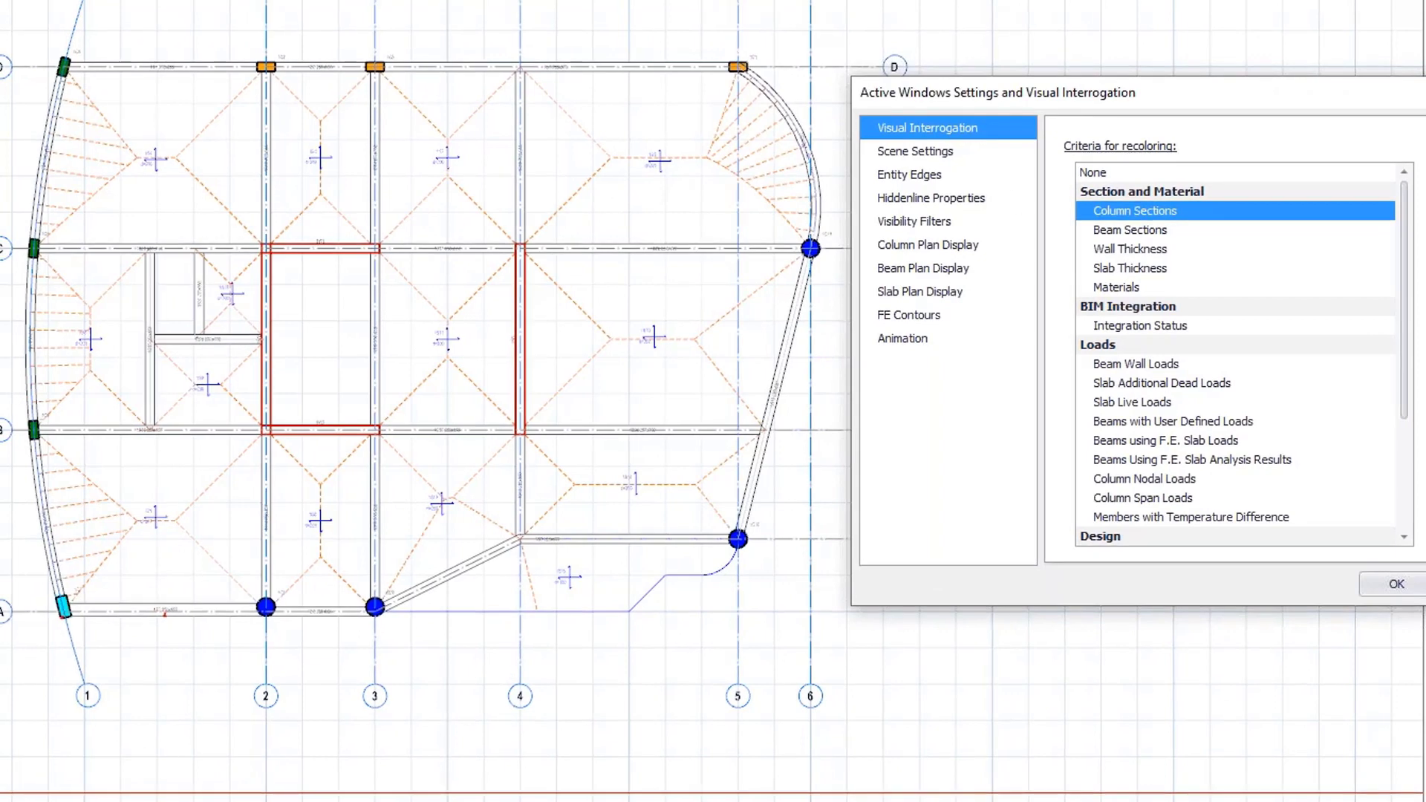
click(1099, 229)
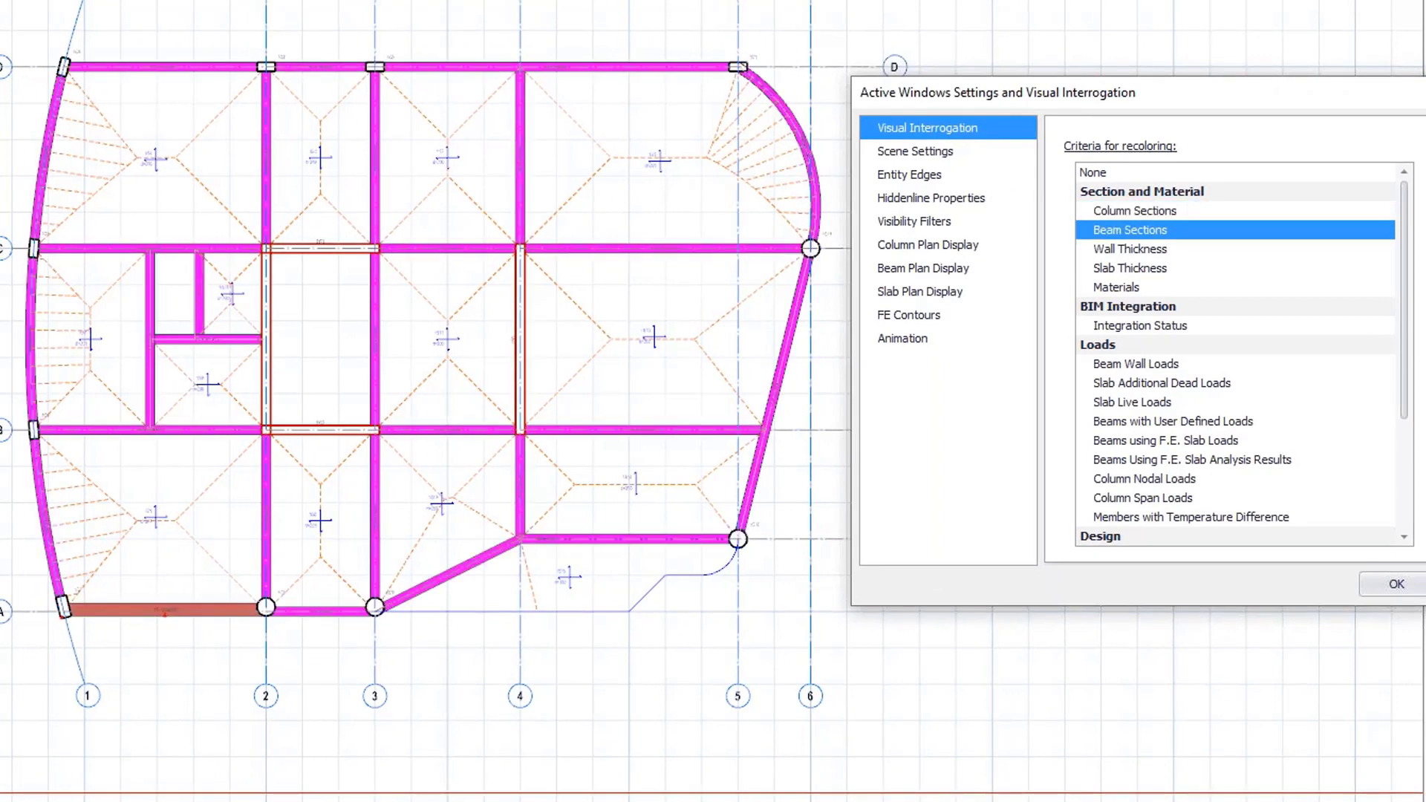
click(1127, 401)
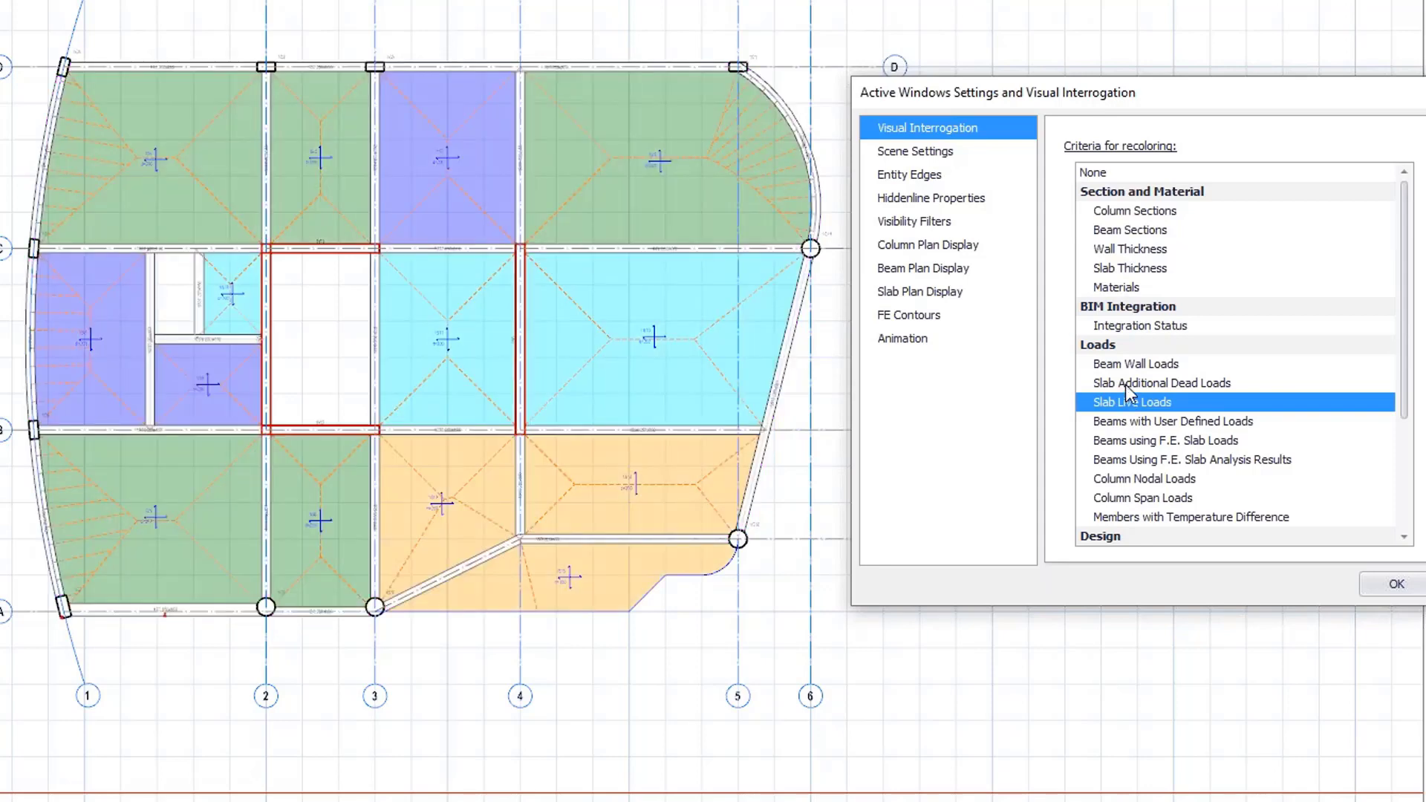
click(1125, 383)
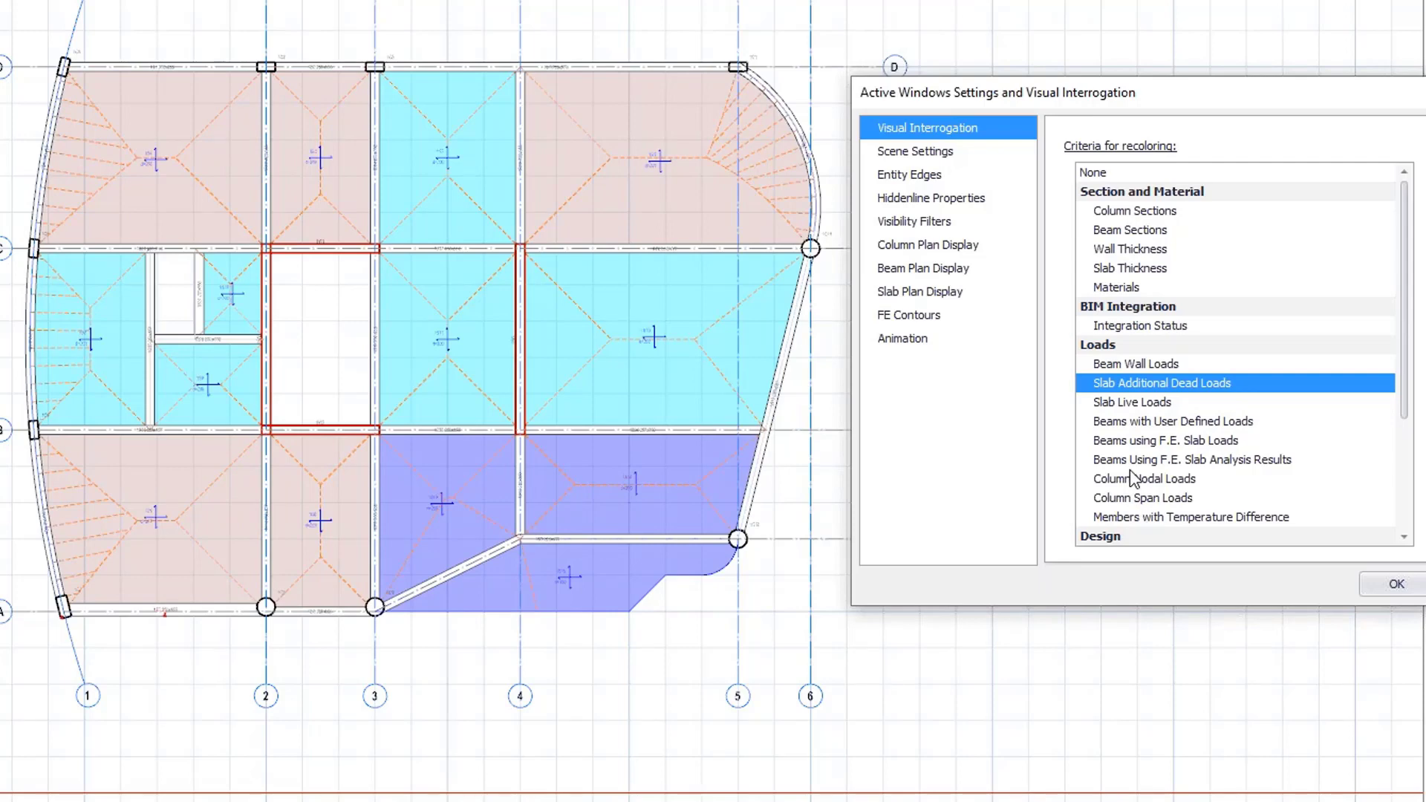
click(1105, 175)
drag(1073, 99, 999, 91)
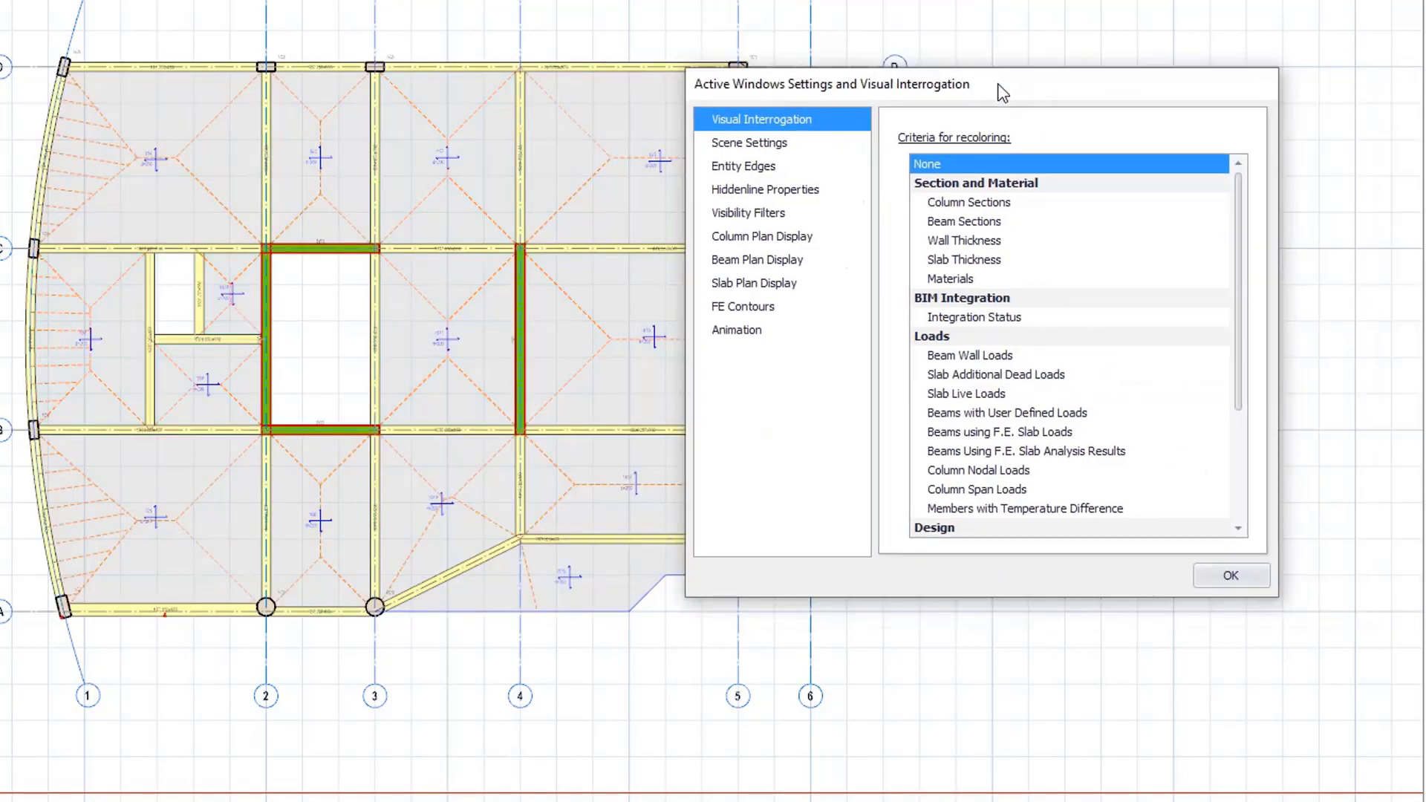
click(1233, 575)
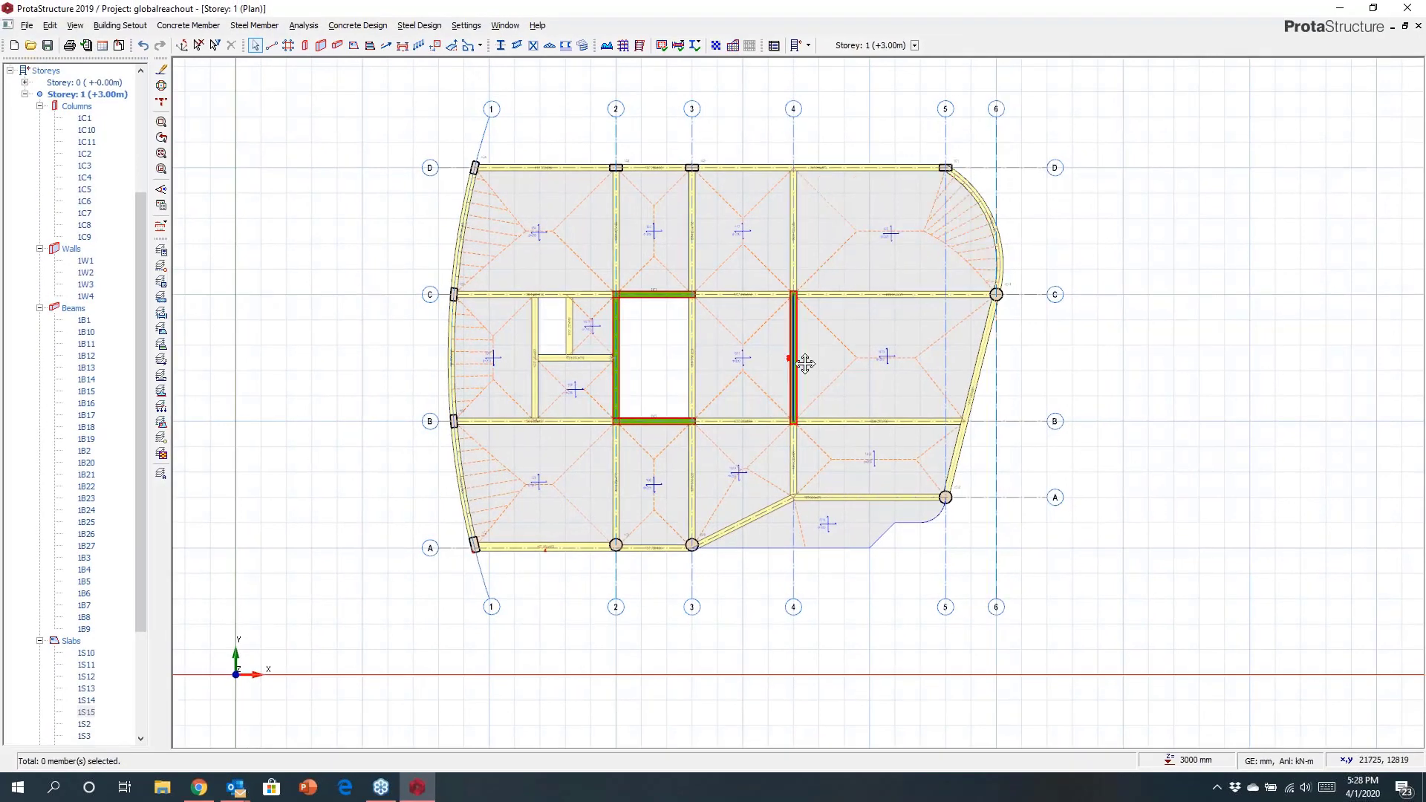
Open the Polyline Column Editor for column 1C2 at the intersection of axes 2 and D.
middle_drag(826, 380, 799, 366)
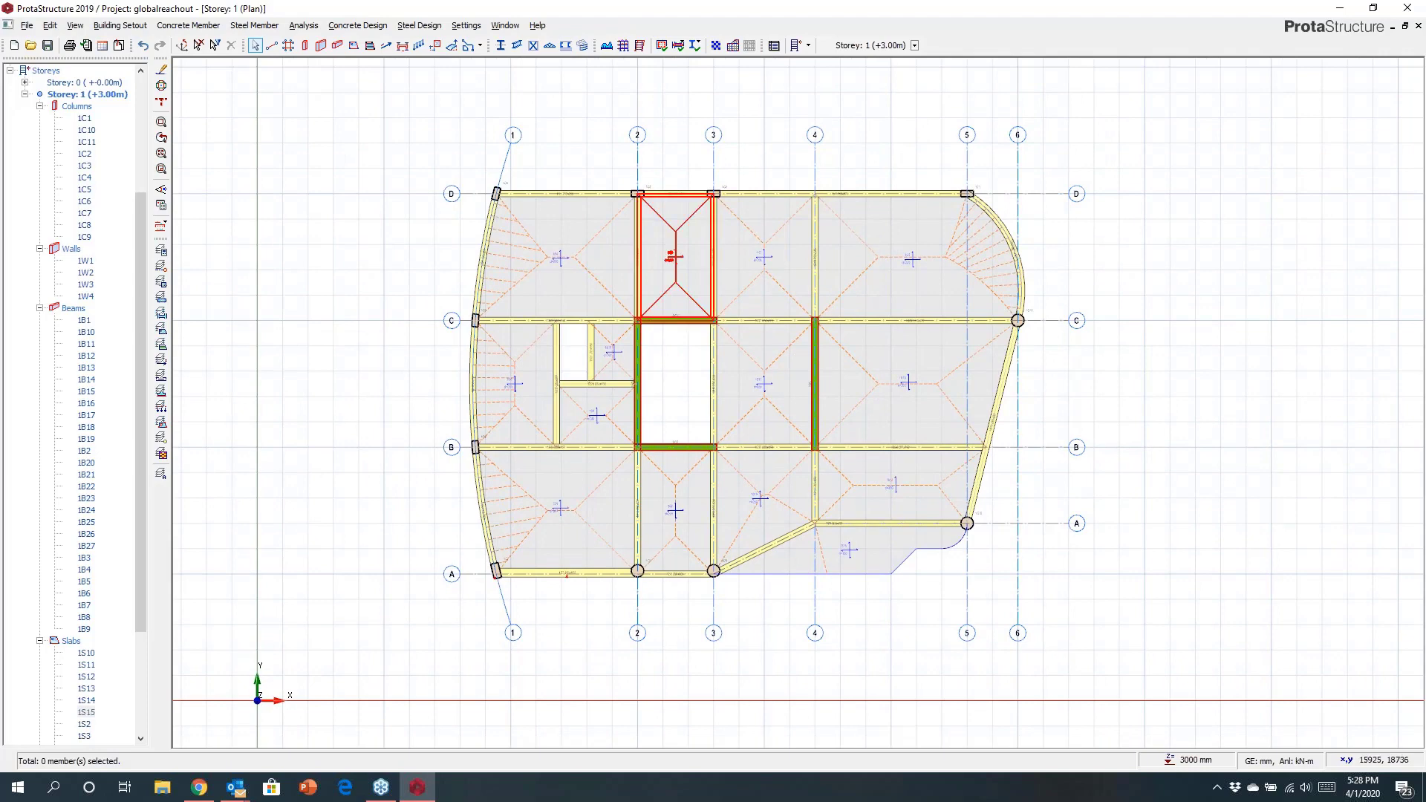
scroll(676, 223, up, 5)
middle_drag(709, 263, 761, 381)
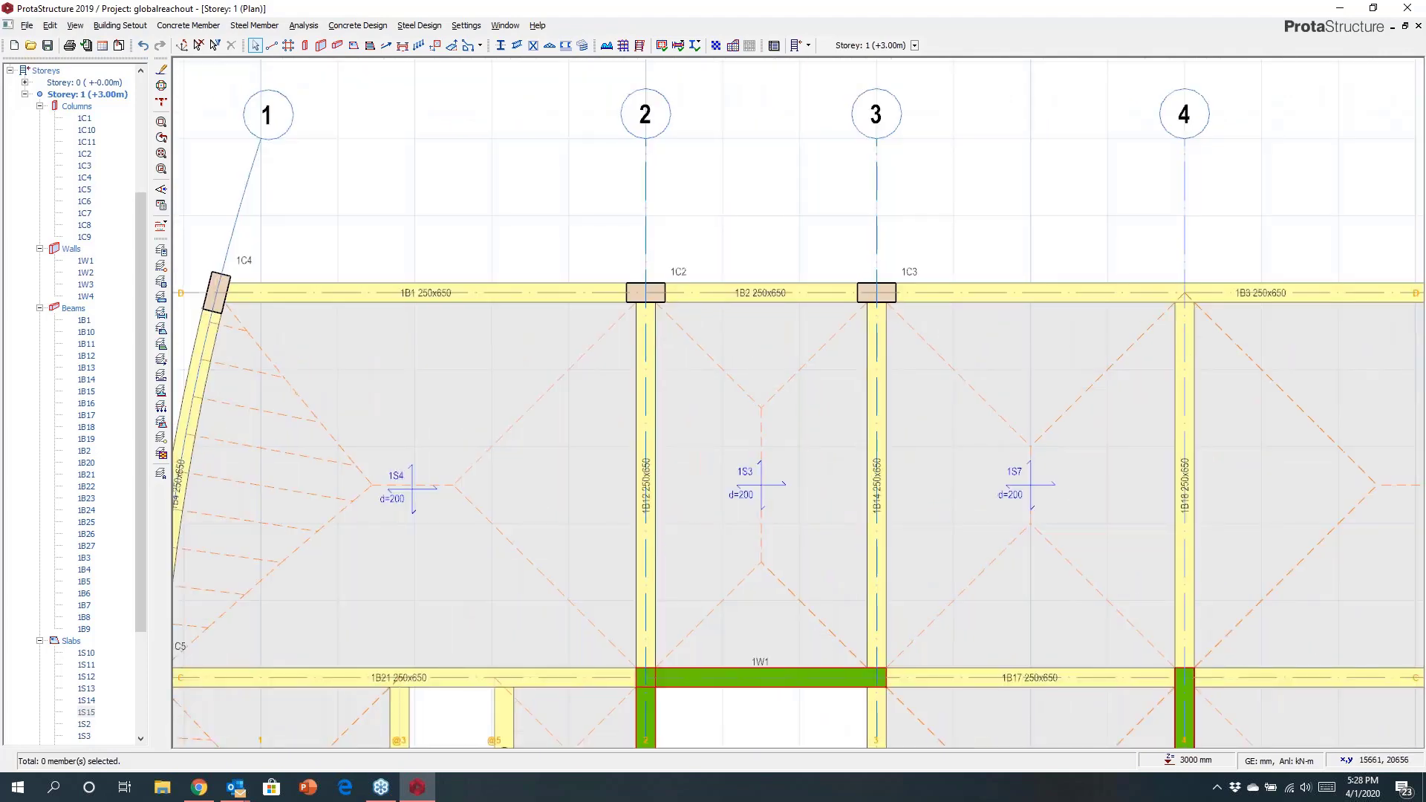
scroll(658, 285, up, 4)
scroll(657, 285, down, 3)
click(628, 286)
right_click(628, 284)
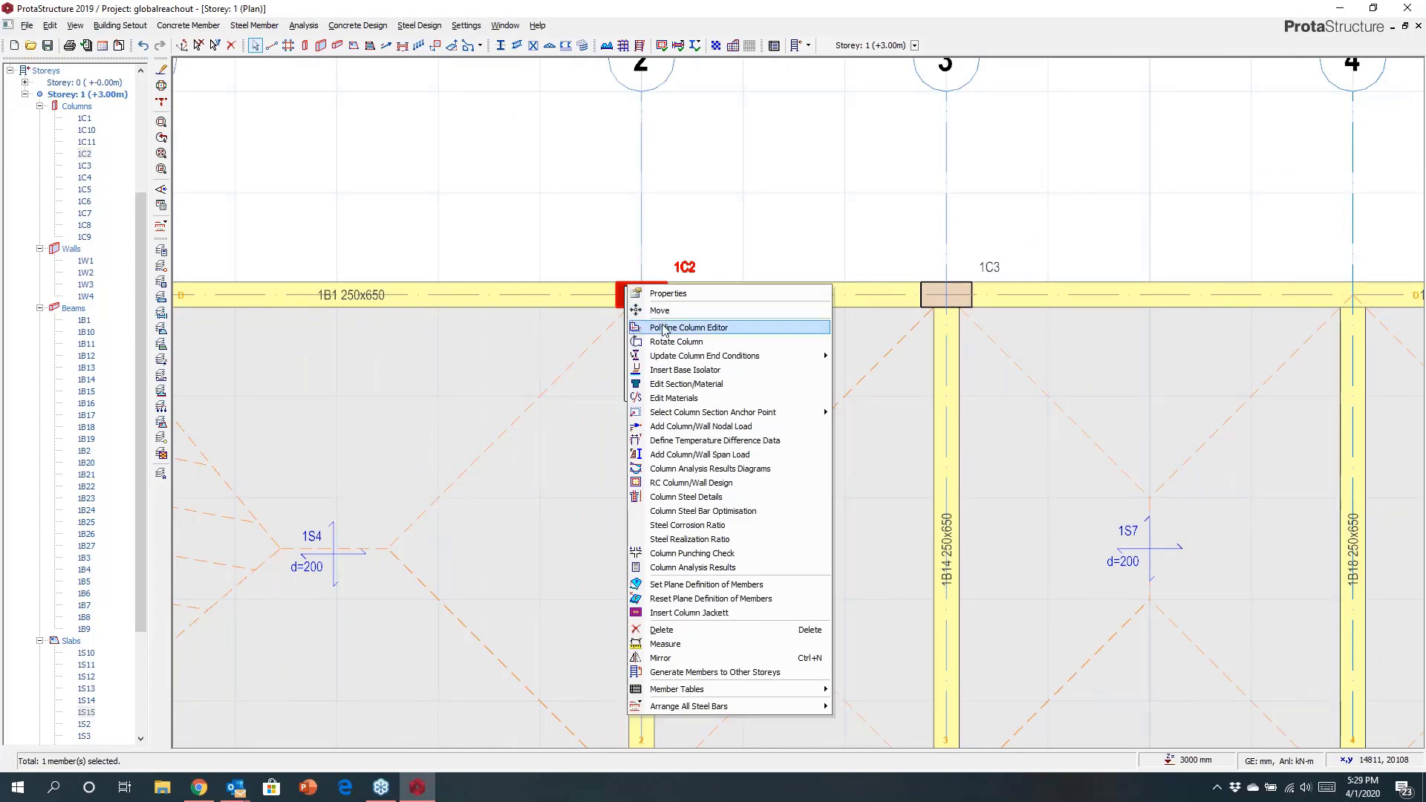
click(612, 415)
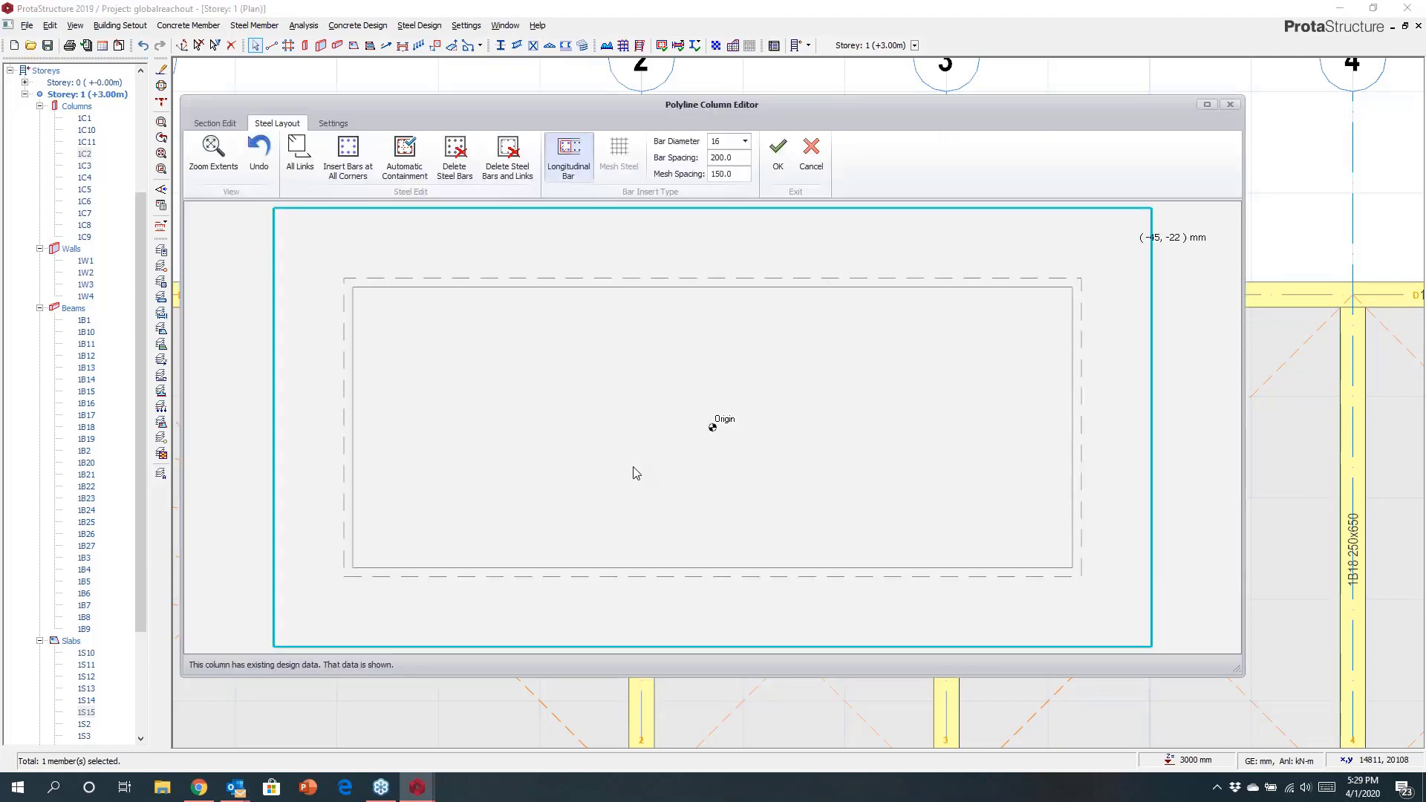
Reshape the column section into an octagon by adding vertices at (±75, 175) and (±75, -175) mm.
scroll(671, 511, down, 2)
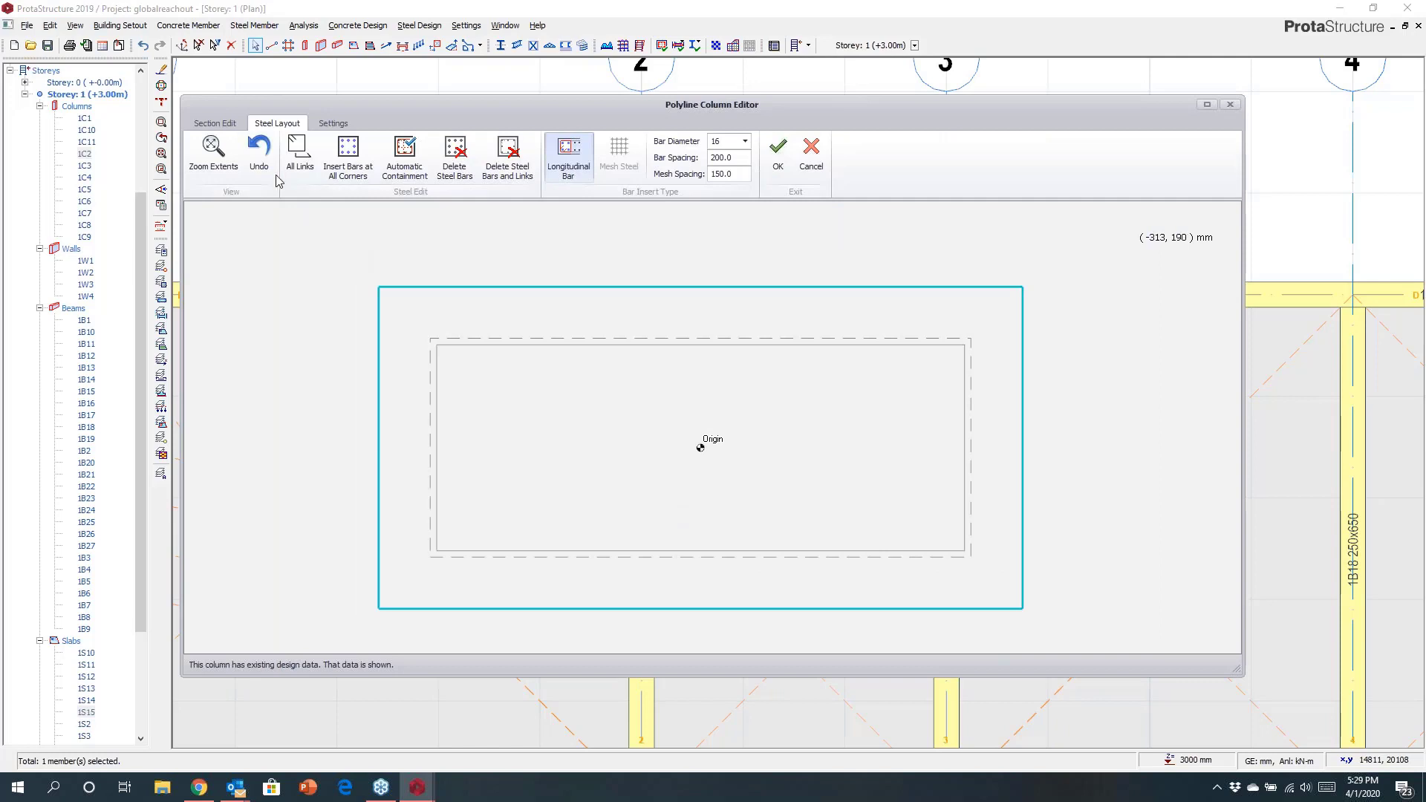
click(215, 123)
scroll(729, 412, down, 3)
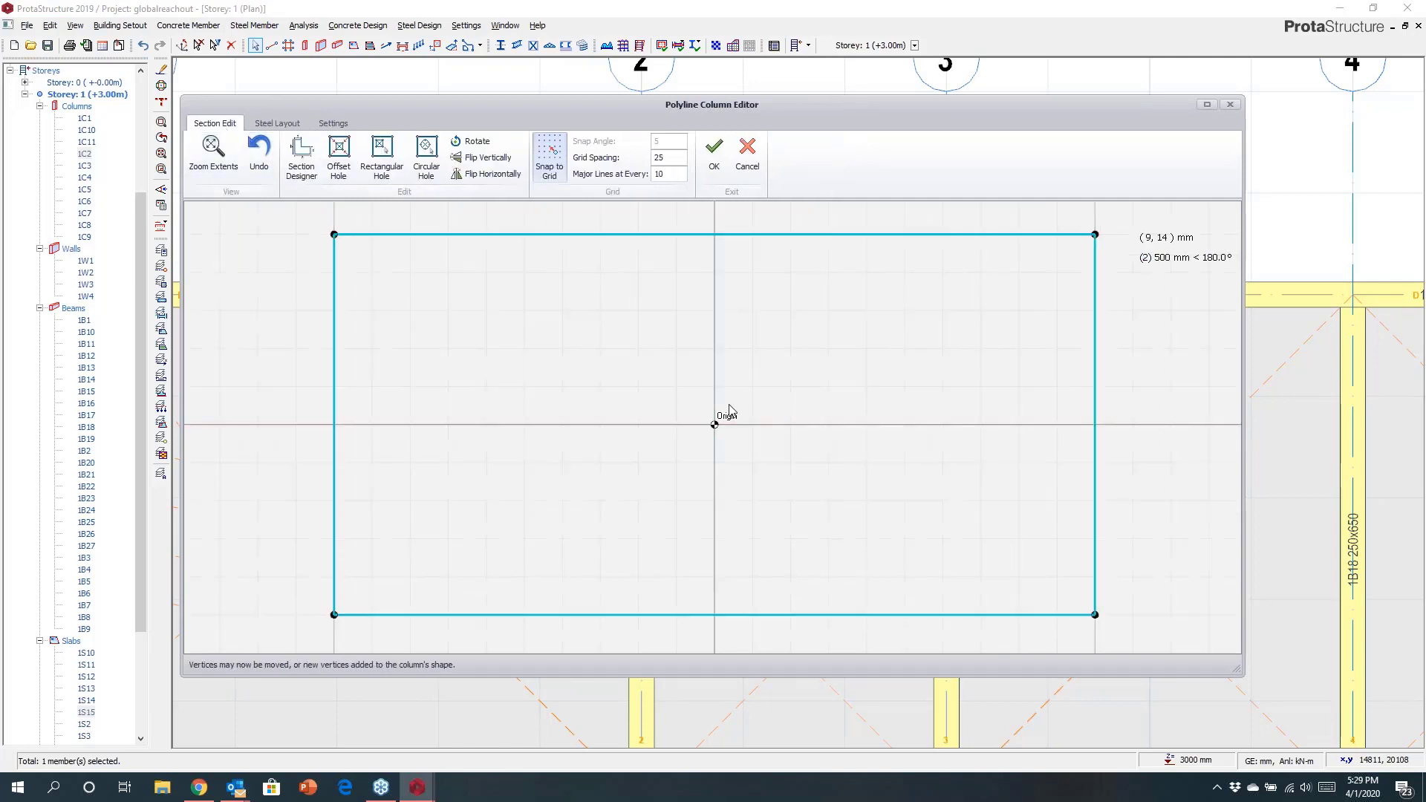
scroll(710, 387, up, 2)
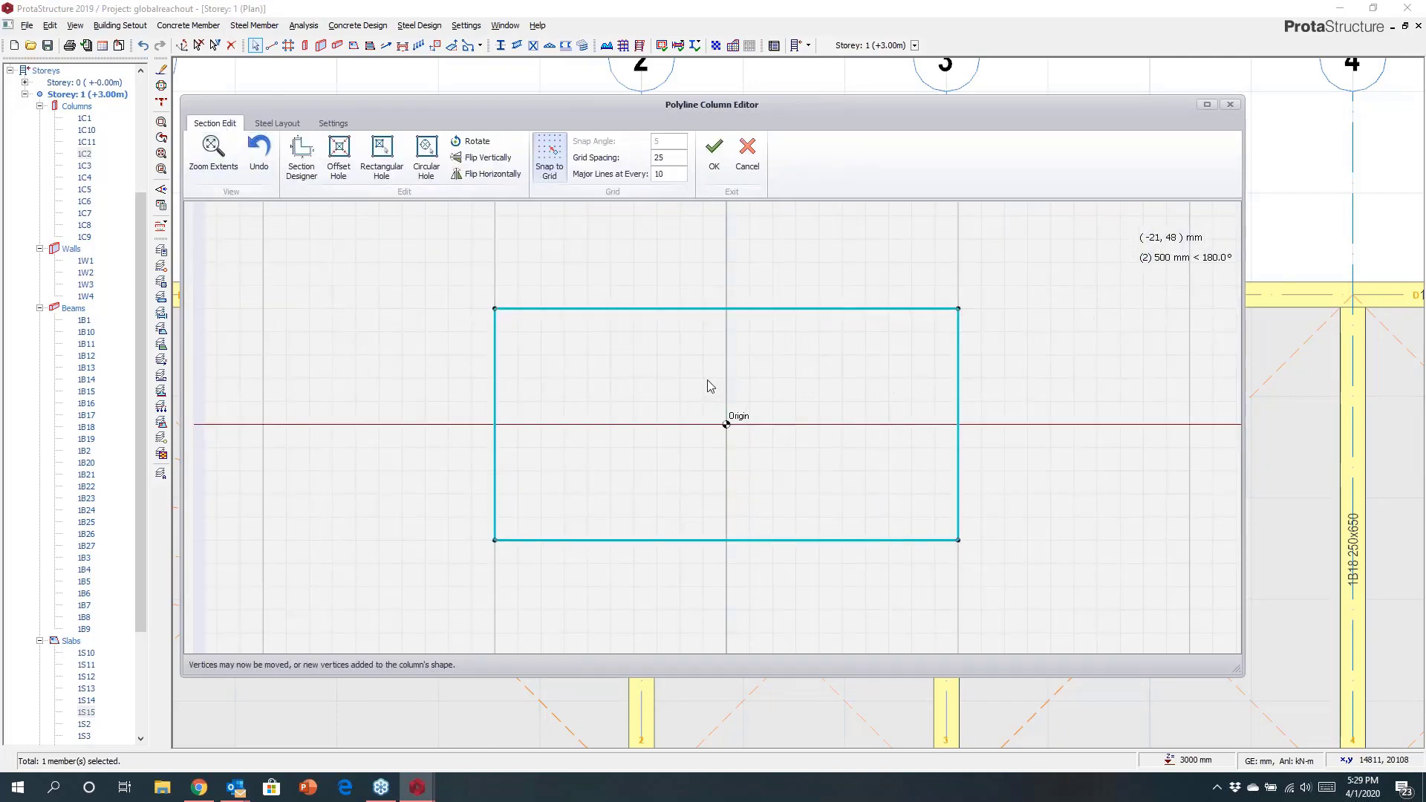
drag(668, 308, 657, 262)
drag(789, 283, 795, 262)
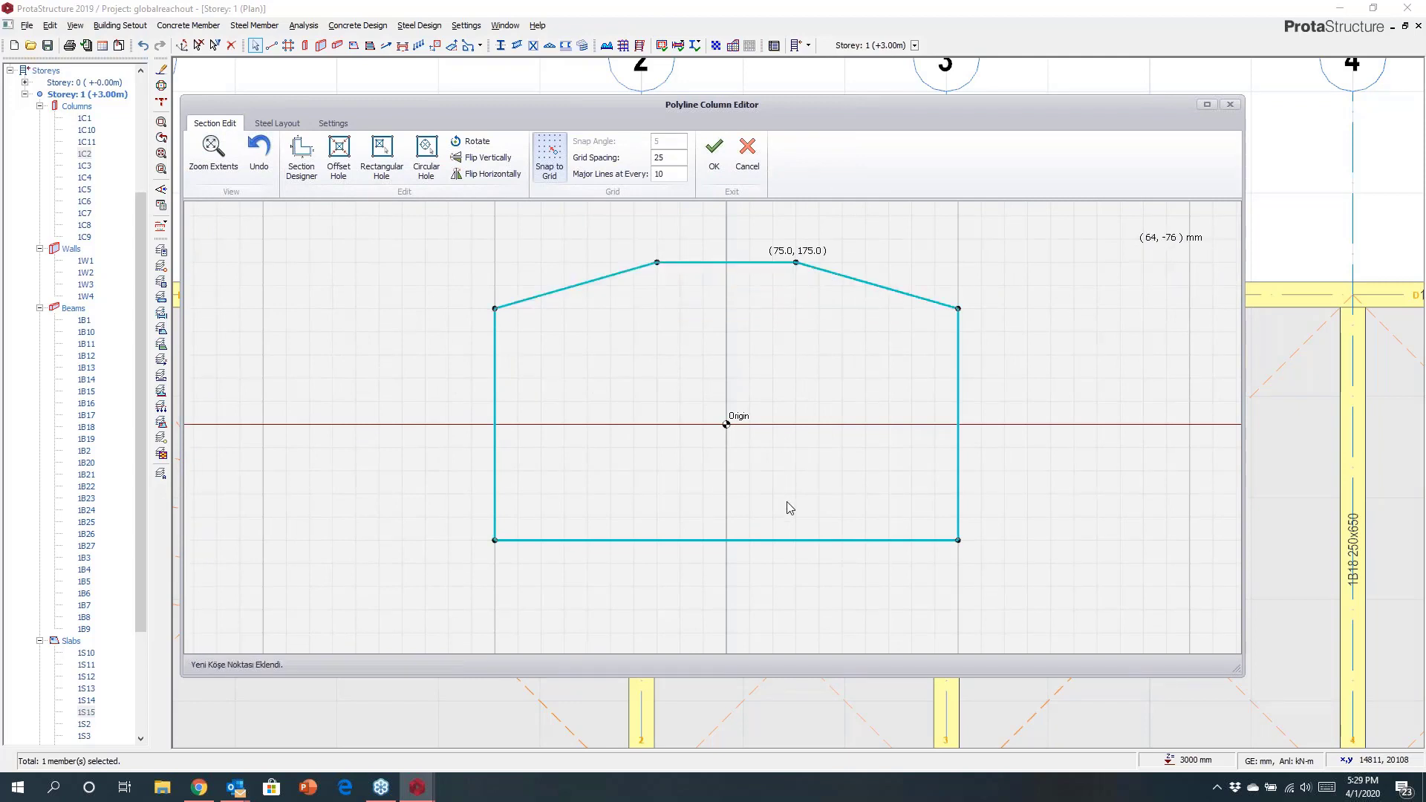
drag(797, 540, 795, 586)
drag(636, 557, 657, 586)
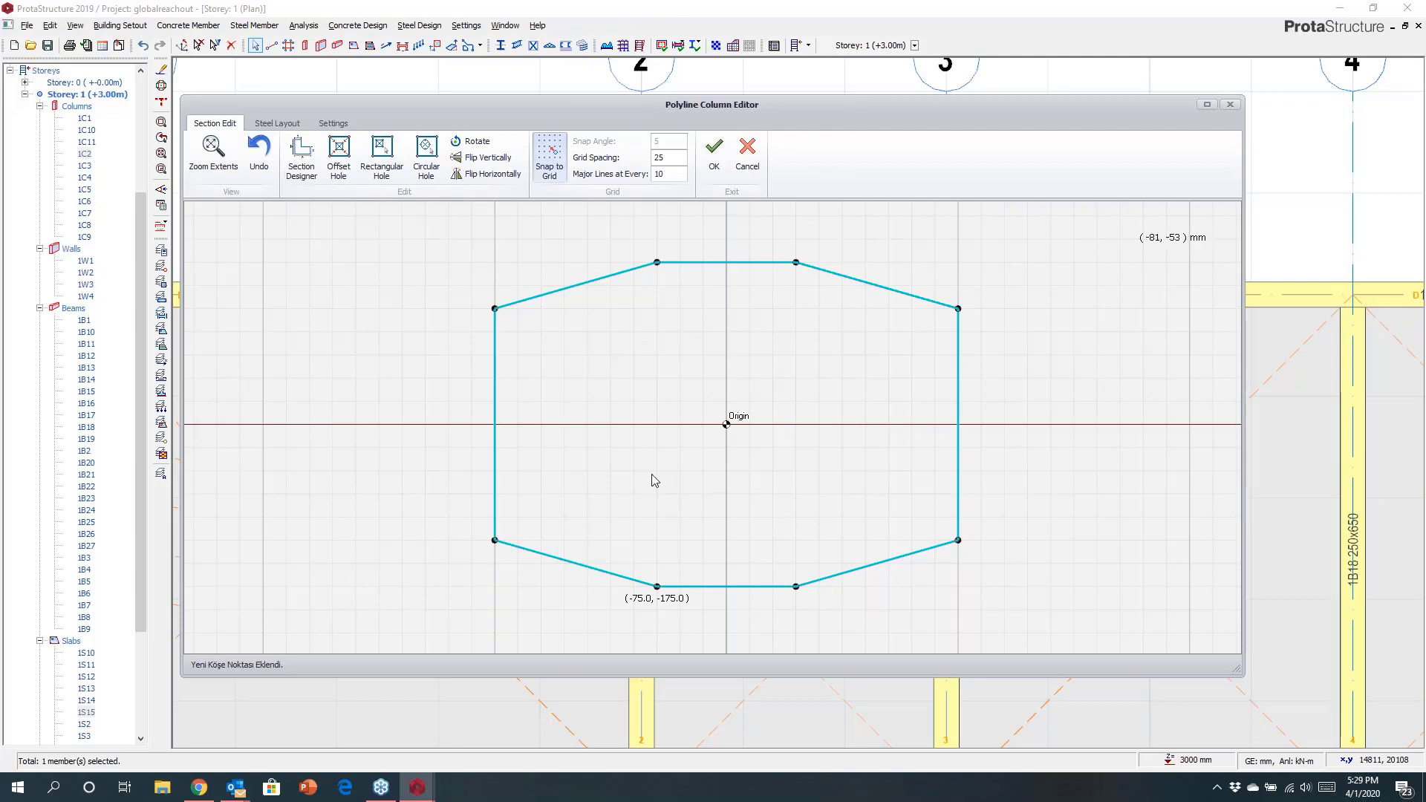
Apply automatic containment reinforcement, then add two vertical and two horizontal cross links between opposite bars.
click(277, 124)
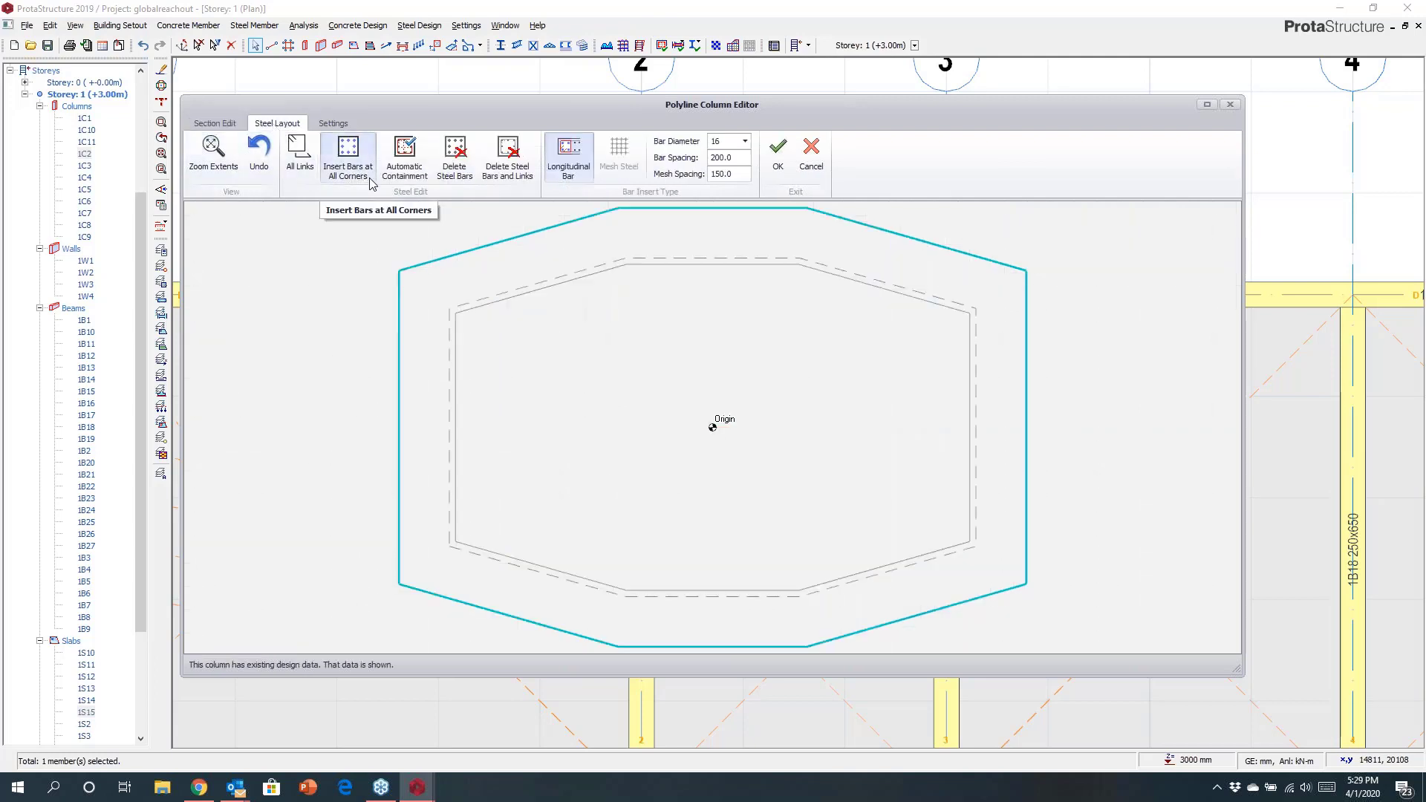
click(405, 156)
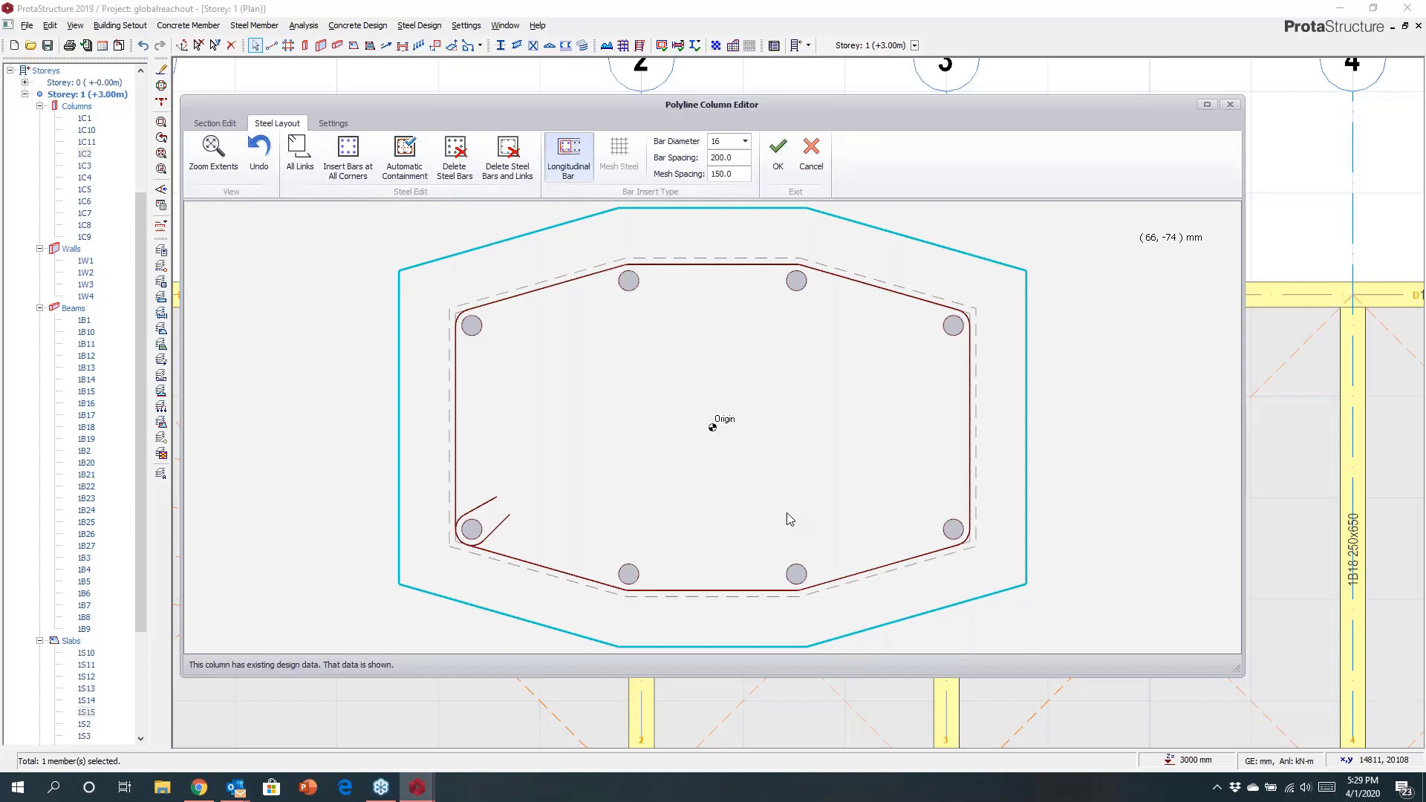
click(628, 281)
click(629, 574)
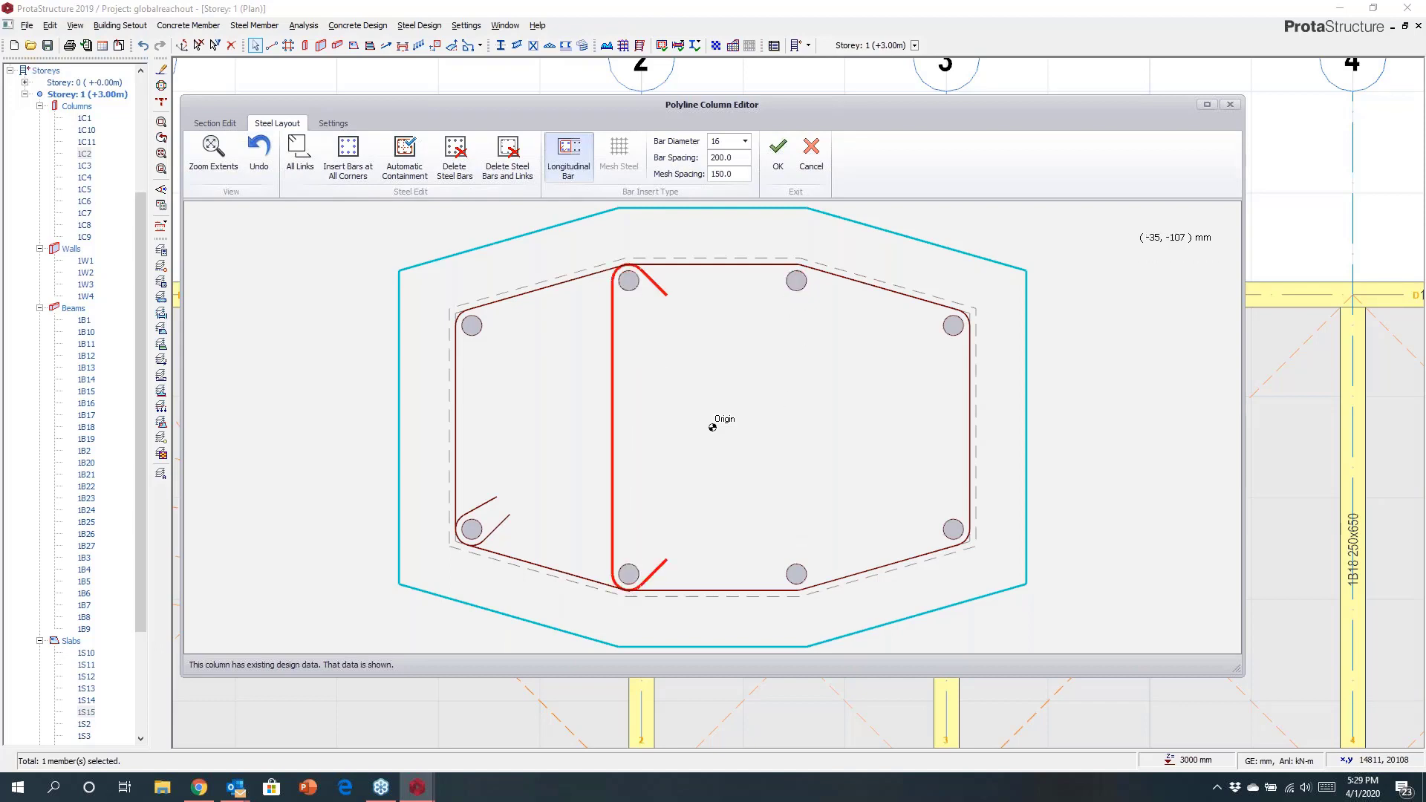
click(796, 574)
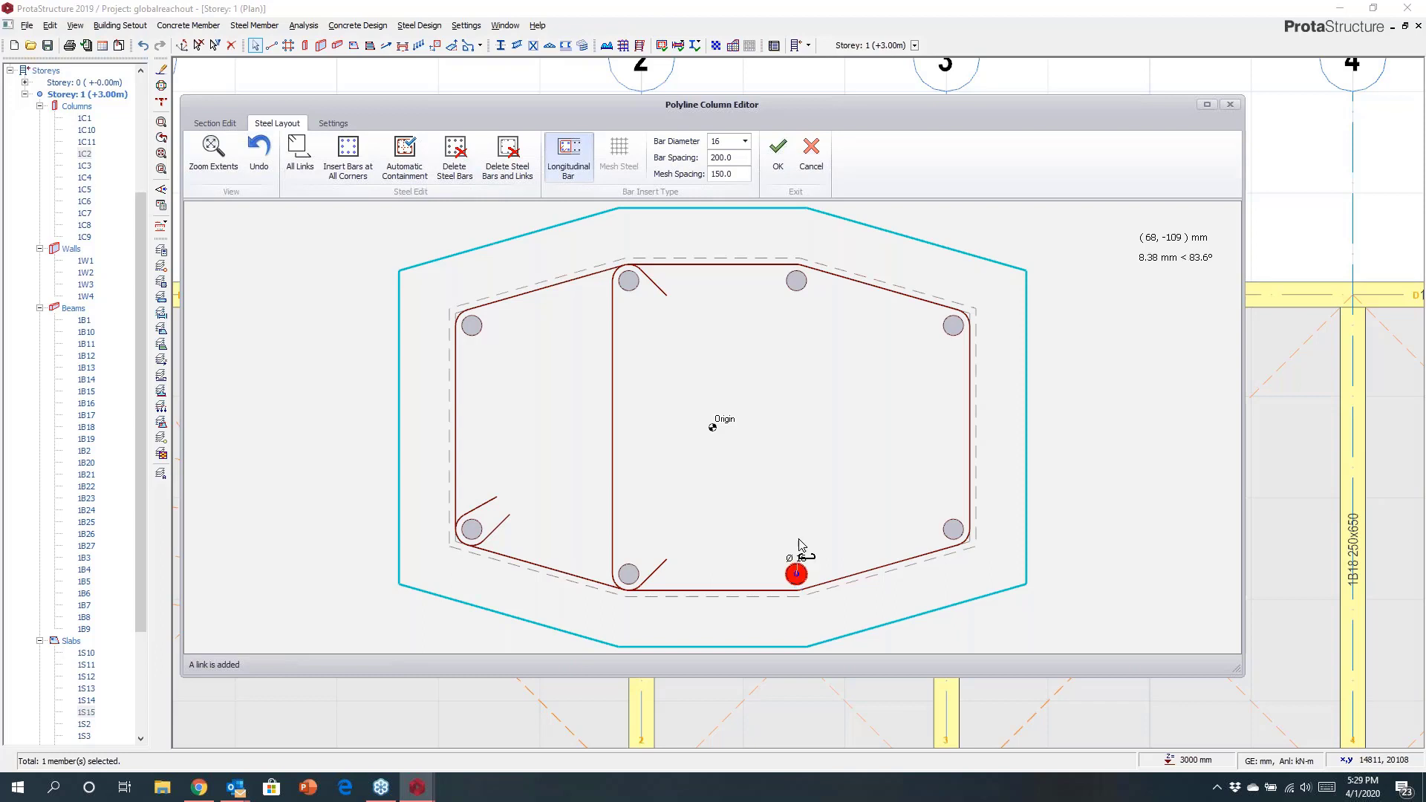
click(797, 281)
click(953, 326)
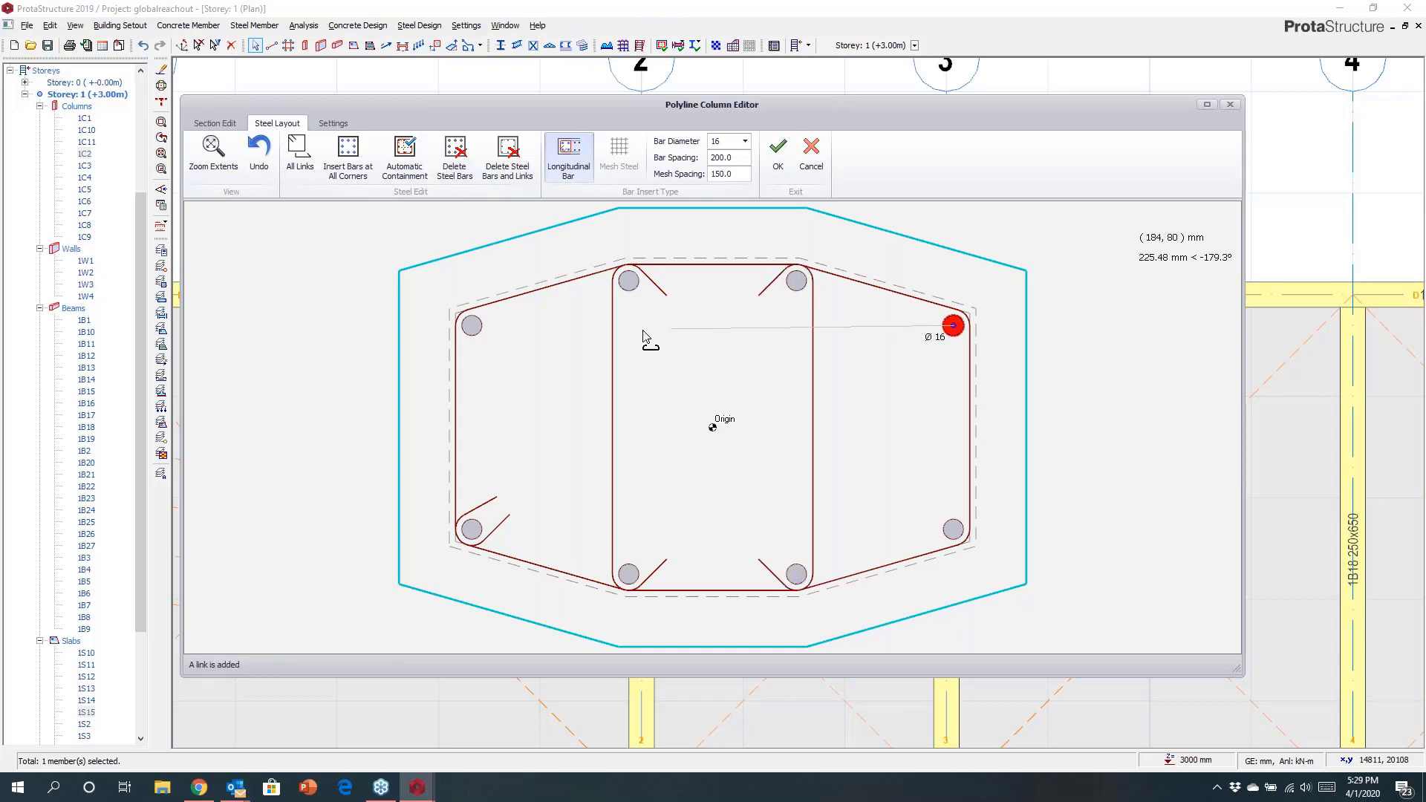
click(472, 325)
click(472, 529)
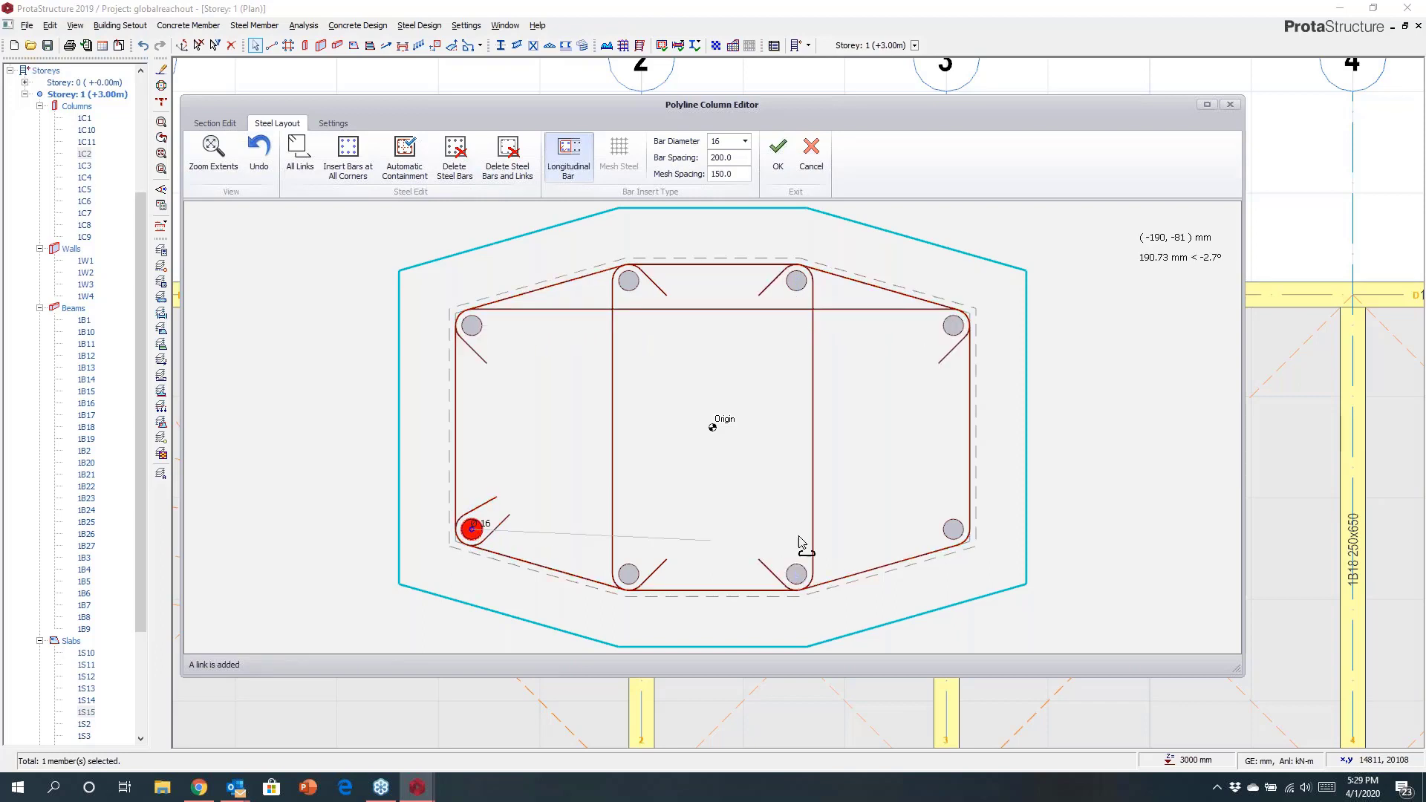
click(953, 530)
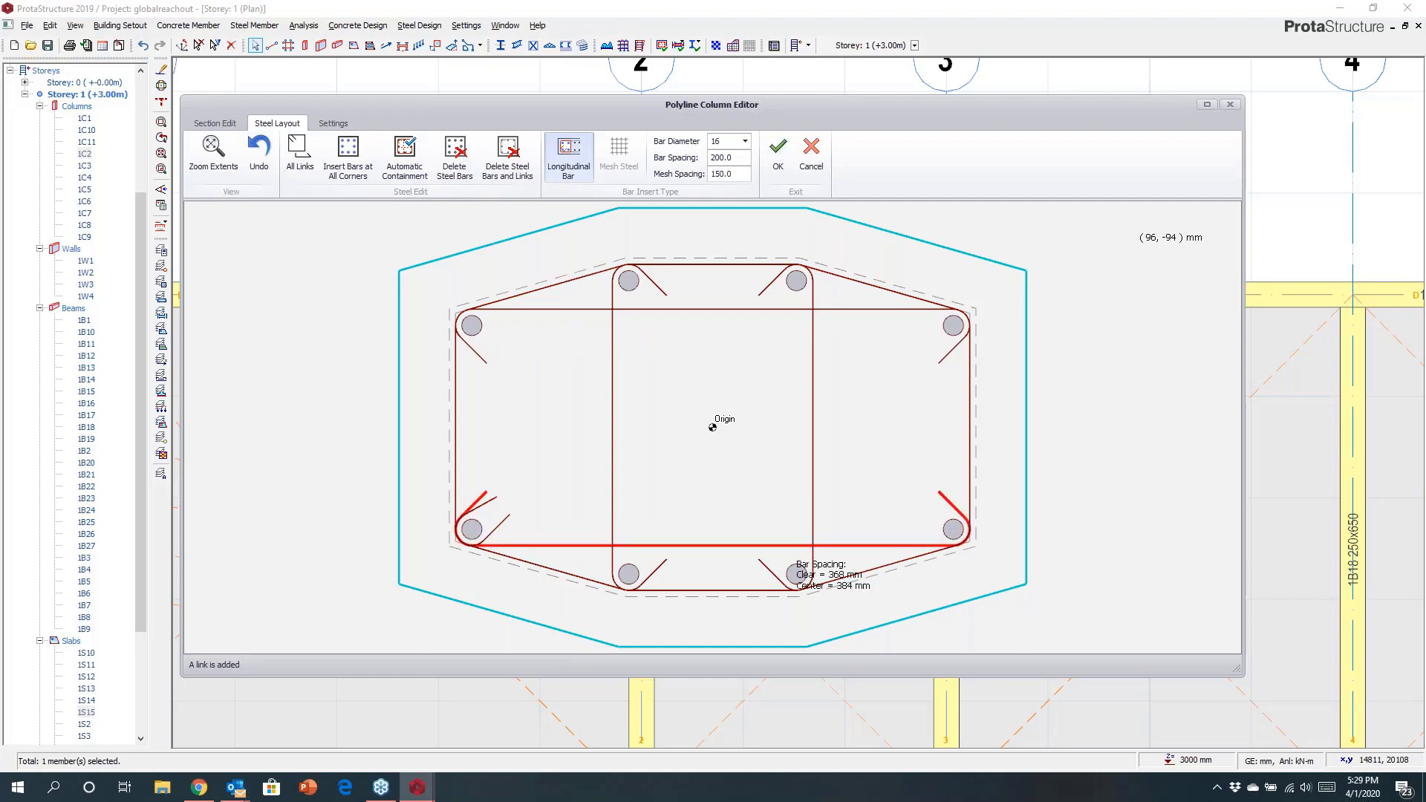
Add longitudinal bars at the four inner intersections of the cross links.
click(796, 528)
click(628, 529)
click(628, 325)
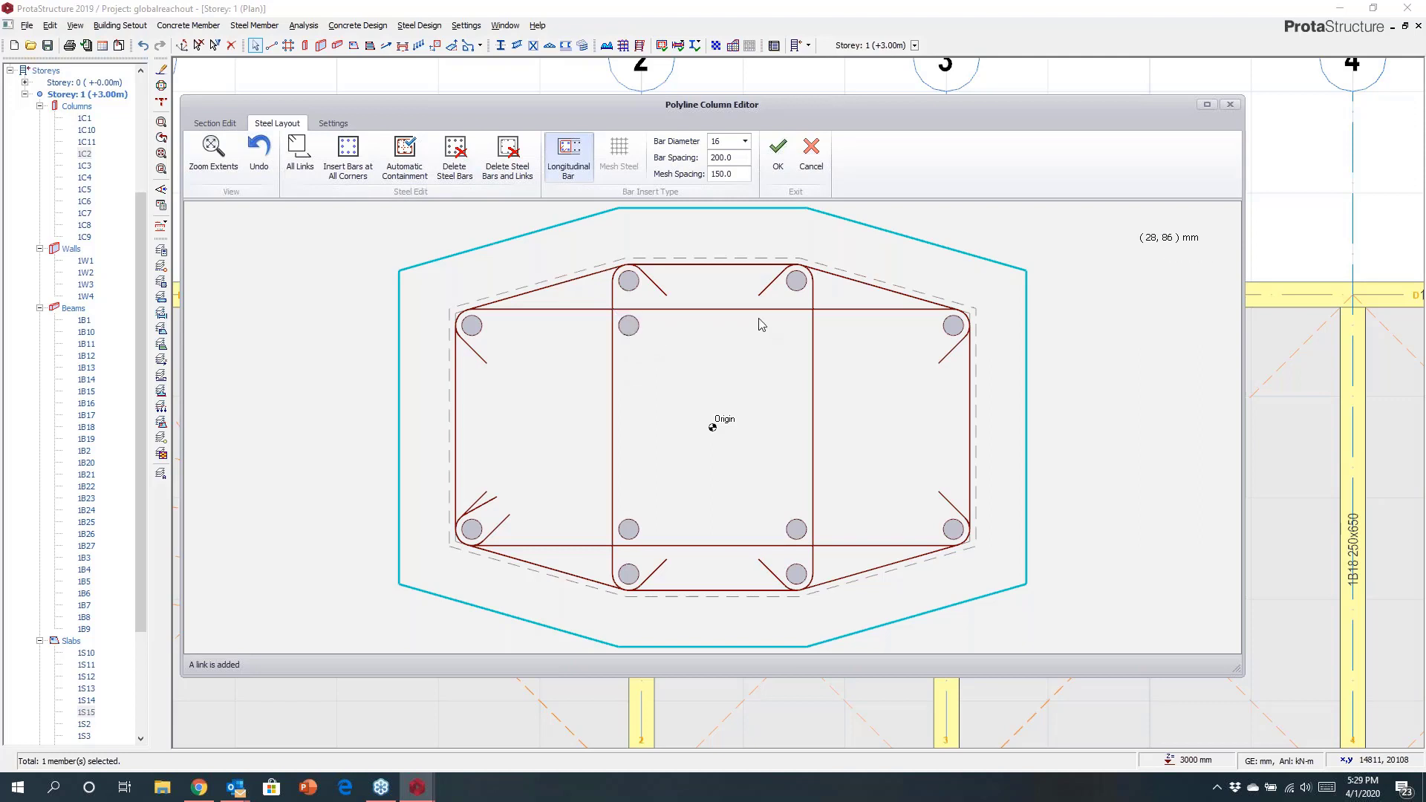
click(775, 340)
Insert one intermediate 16 mm bar along each side edge of the section and apply the column edits.
click(455, 544)
click(742, 416)
click(969, 313)
click(969, 542)
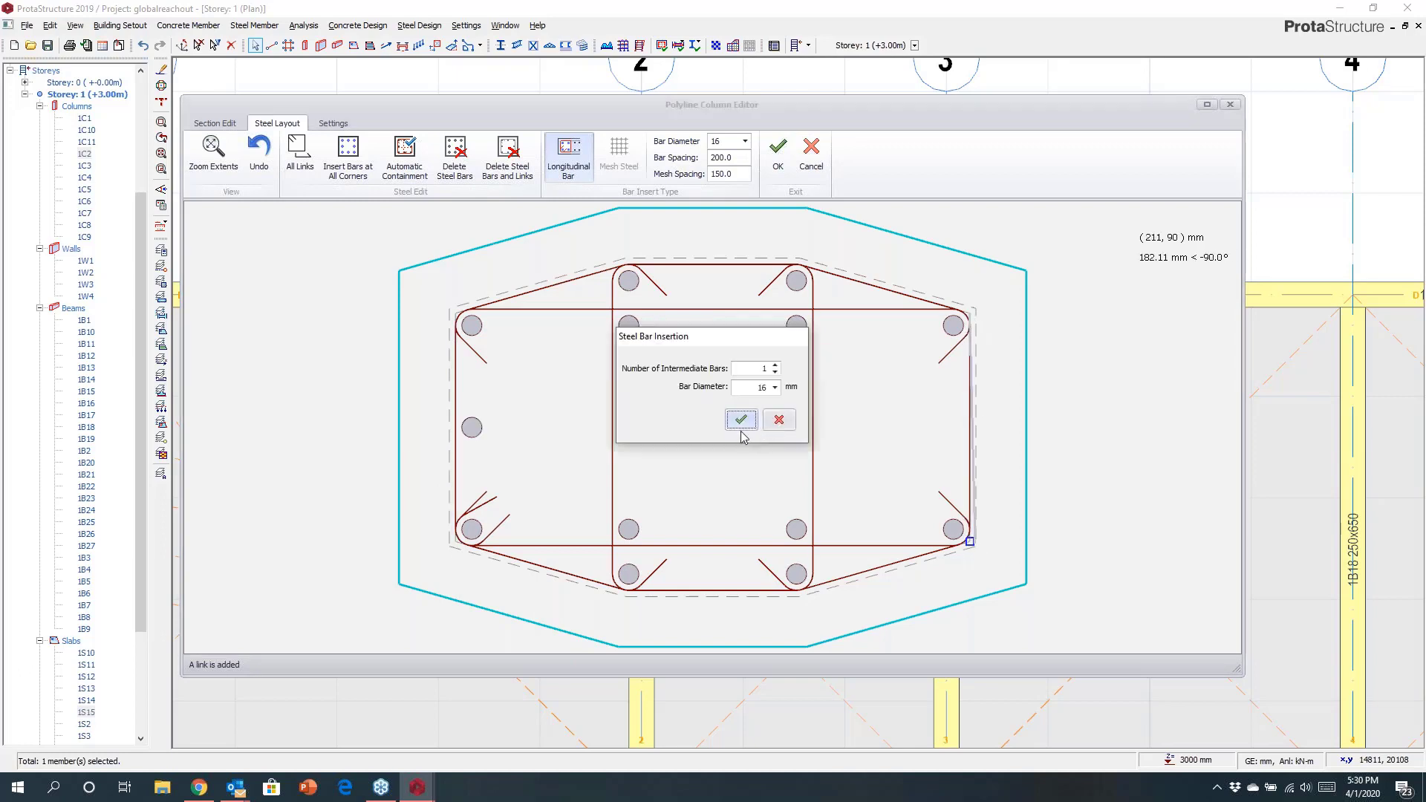
click(740, 420)
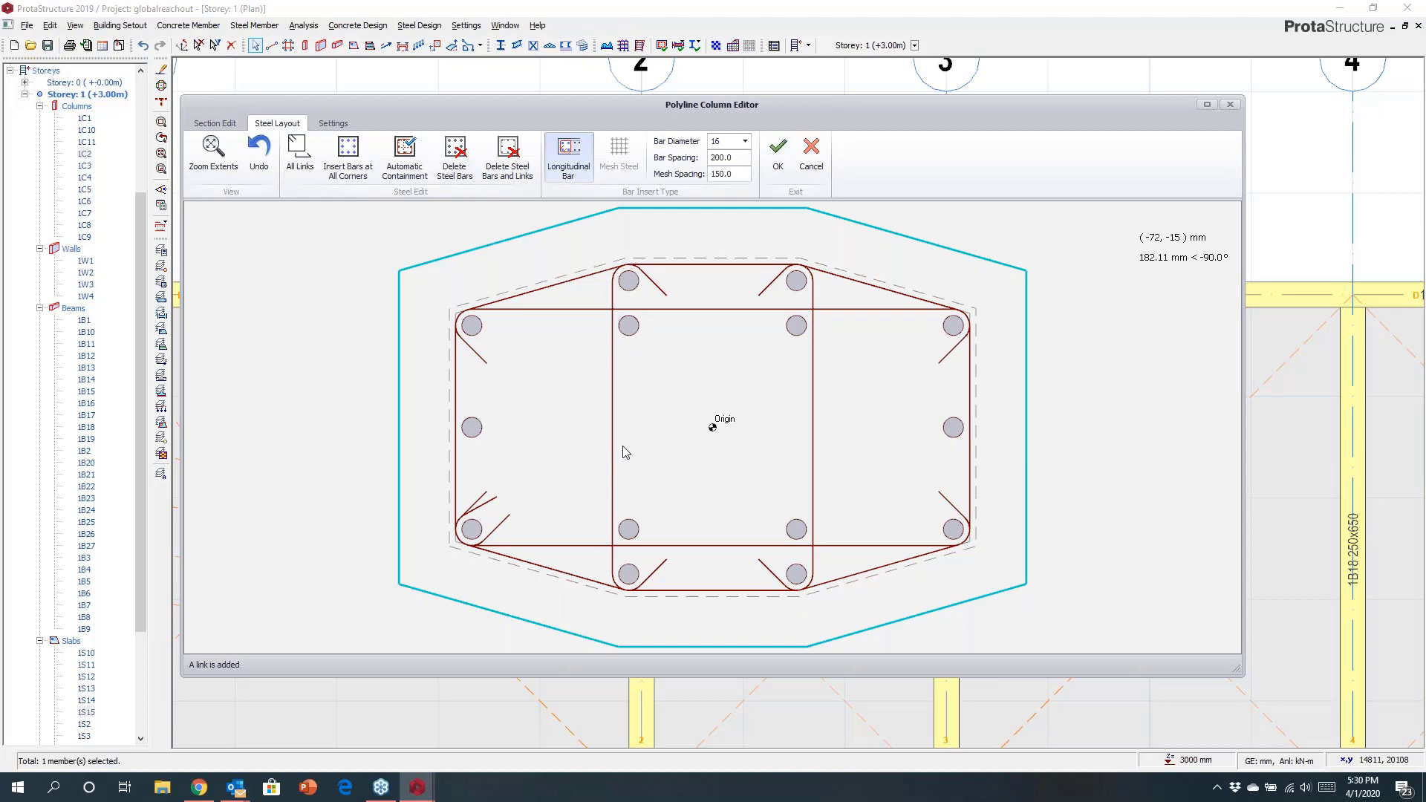
click(777, 152)
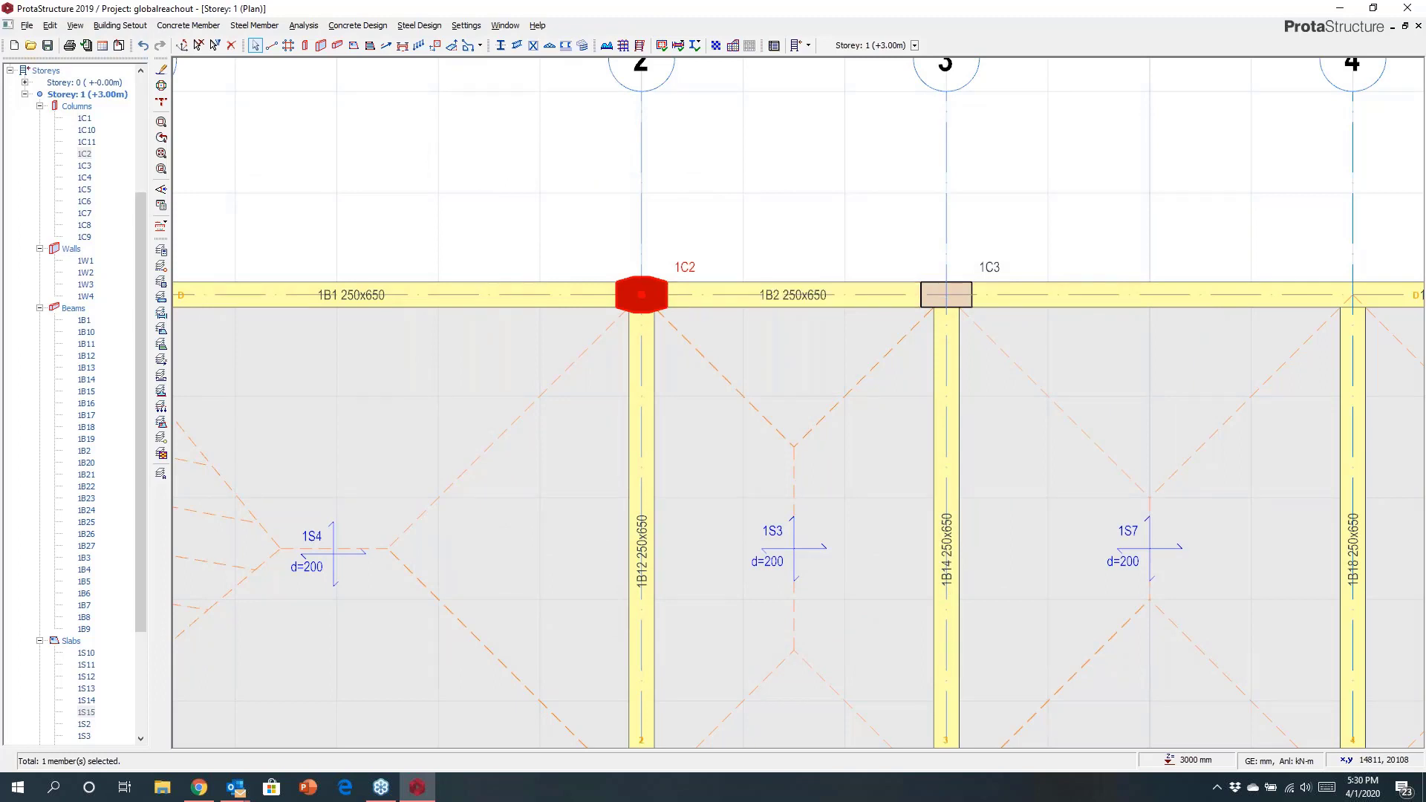
Select walls 1W1, 1W2 and 1W3 around the opening and merge them into one channel-shaped wall.
scroll(802, 540, down, 5)
middle_drag(712, 383, 687, 259)
scroll(686, 259, up, 4)
click(687, 257)
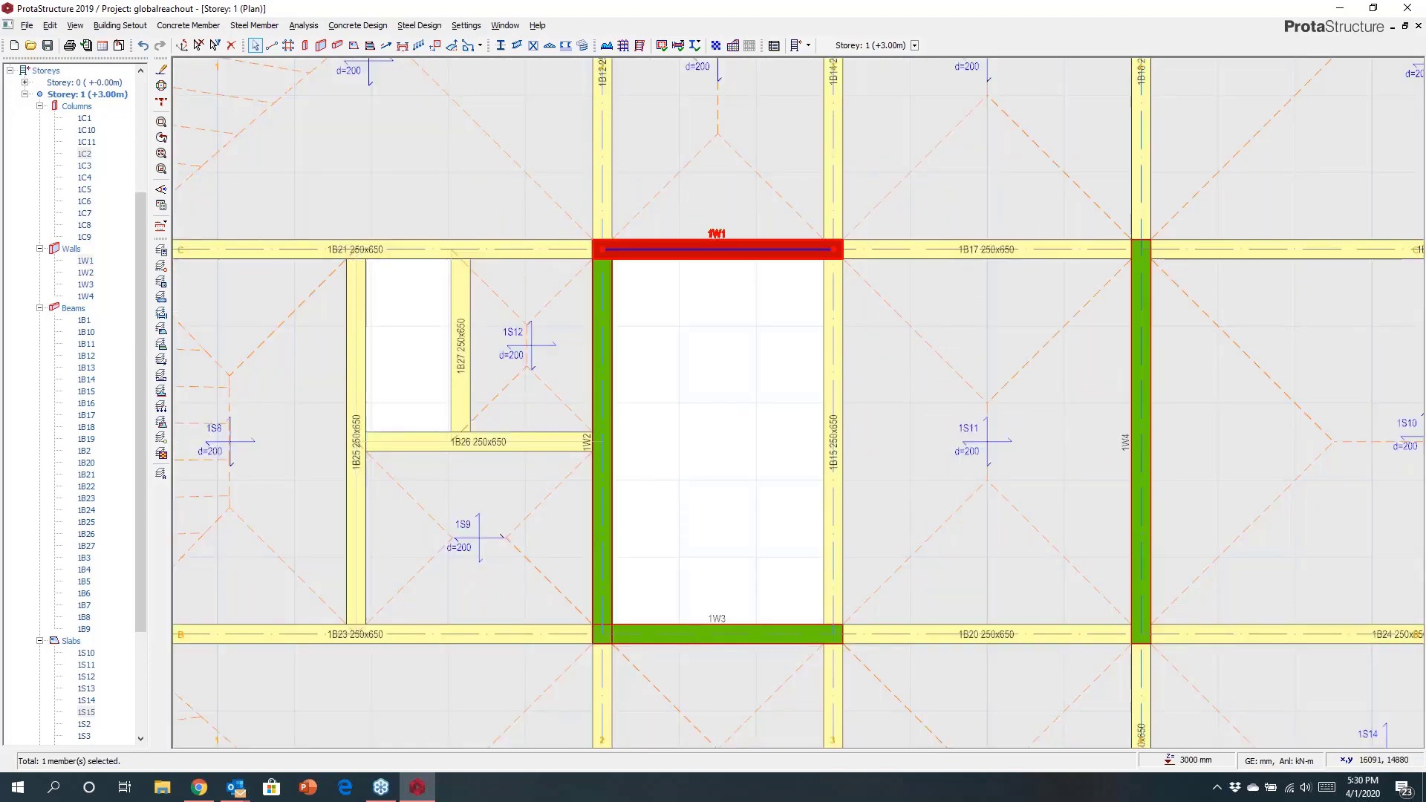
click(602, 338)
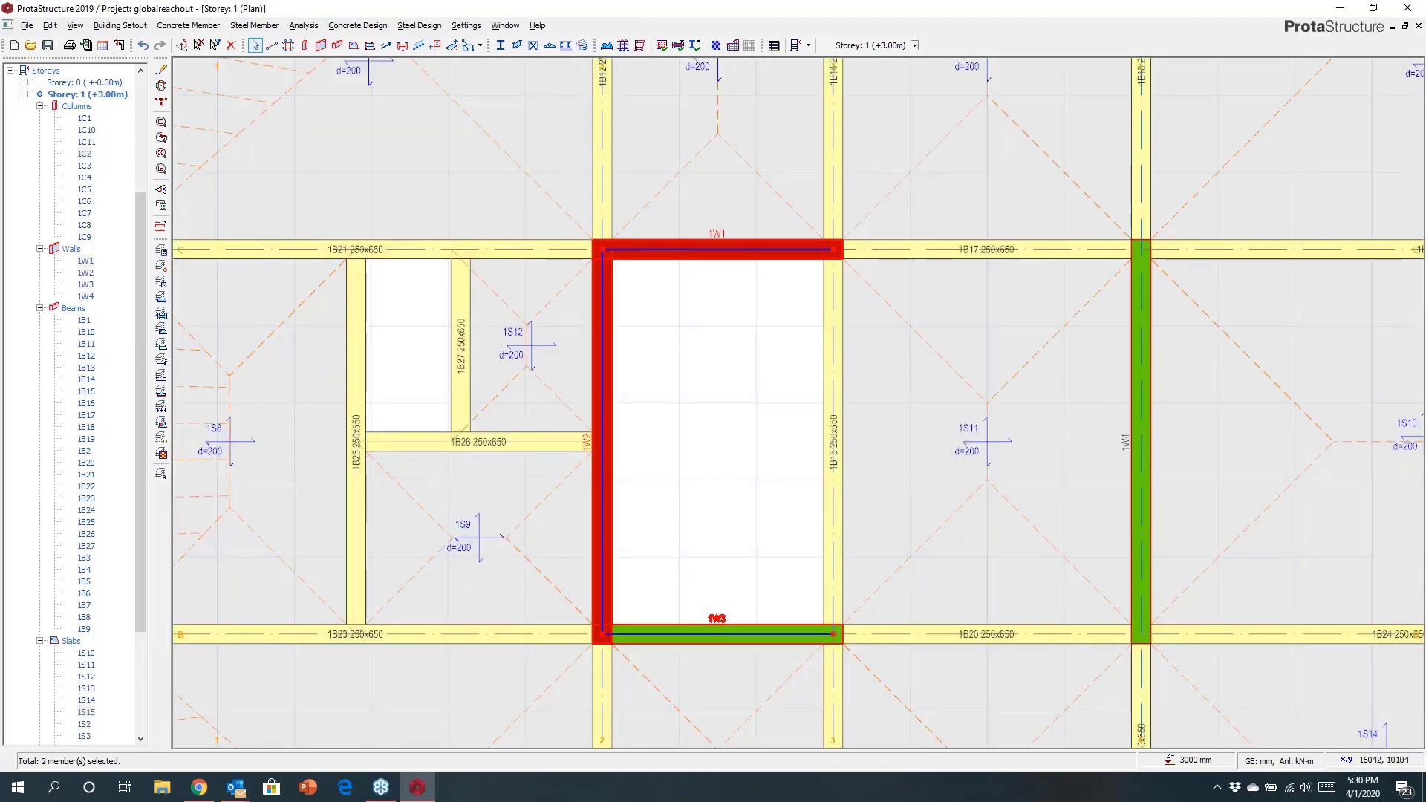
ctrl+click(681, 626)
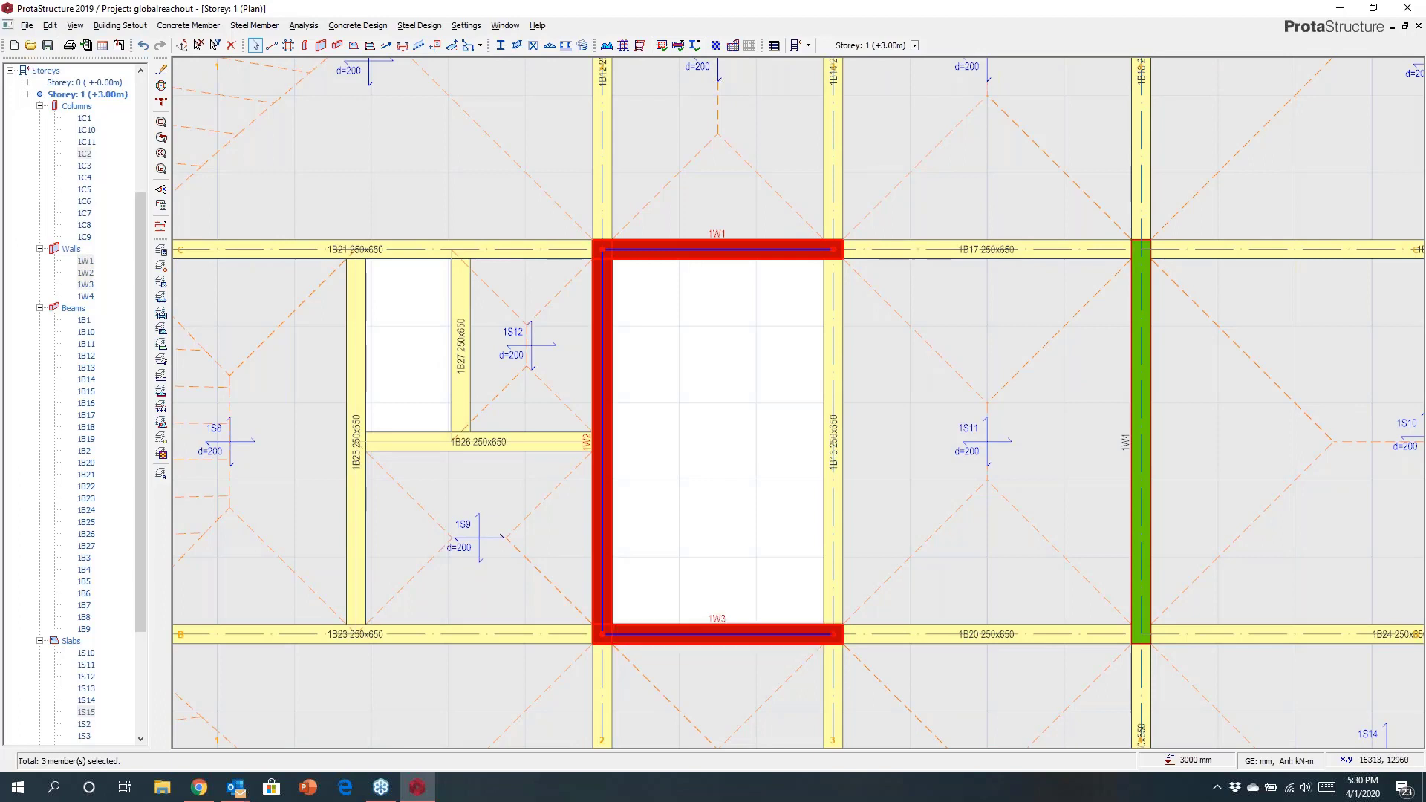
right_click(708, 408)
click(792, 606)
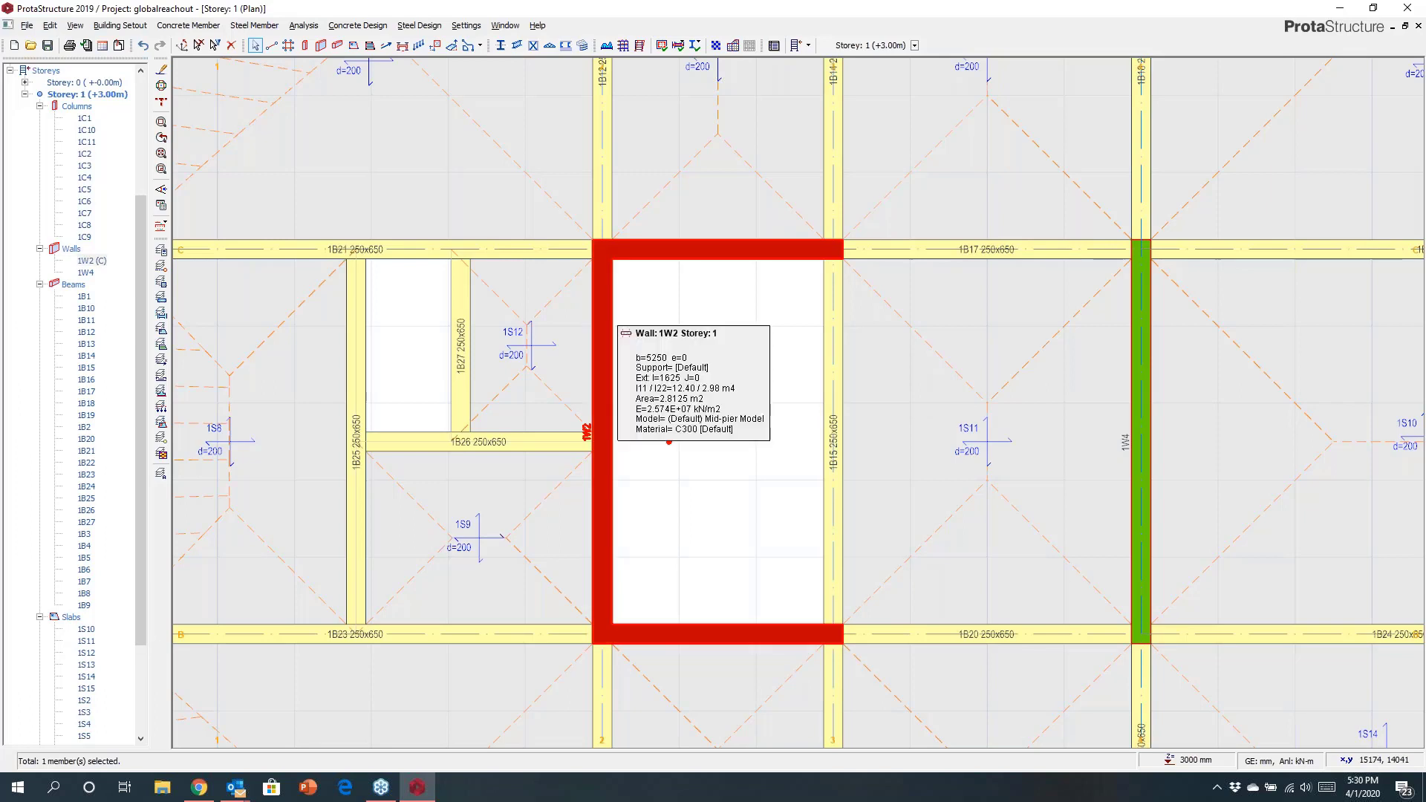
Open the Polyline Column Editor for the merged wall and zoom to the end of its upper flange.
right_click(607, 324)
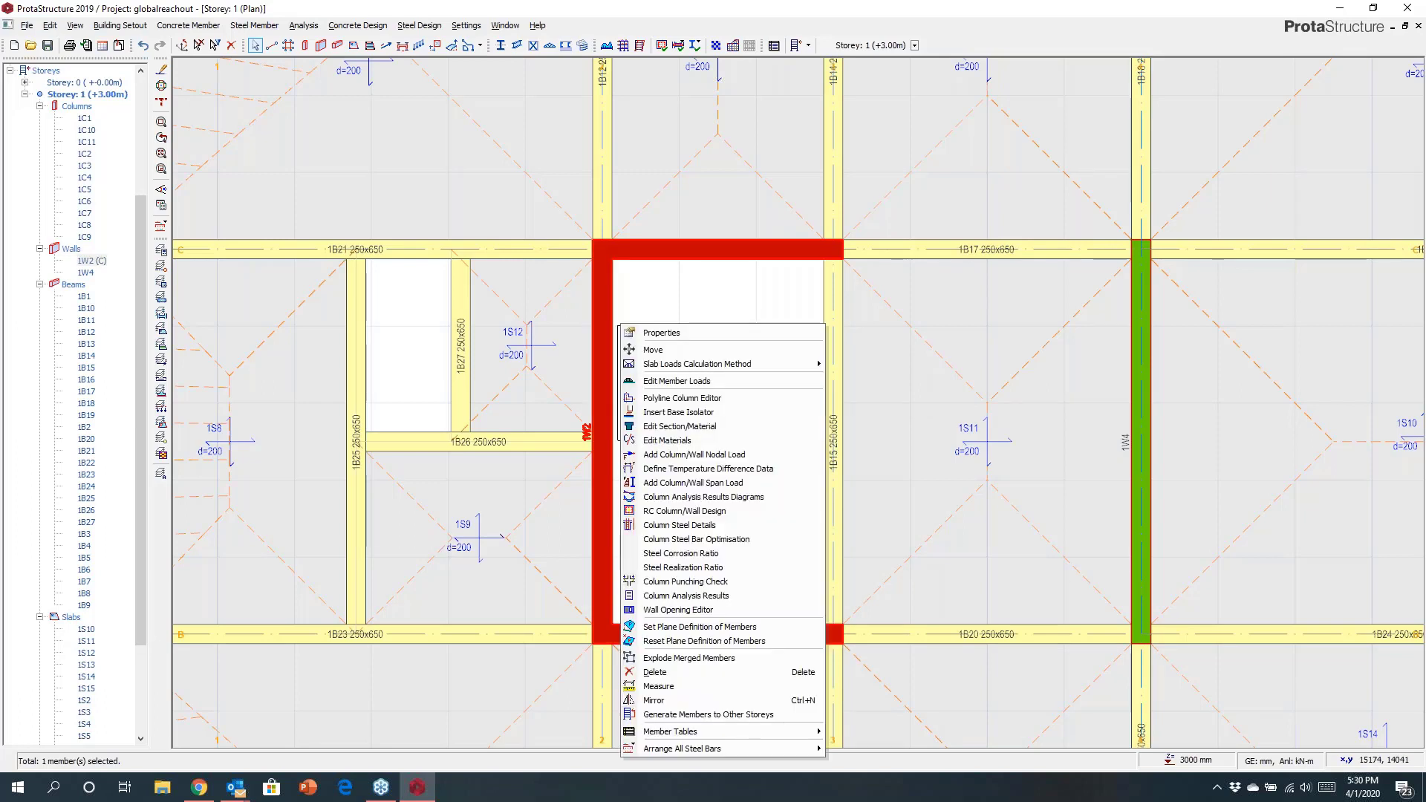
click(655, 396)
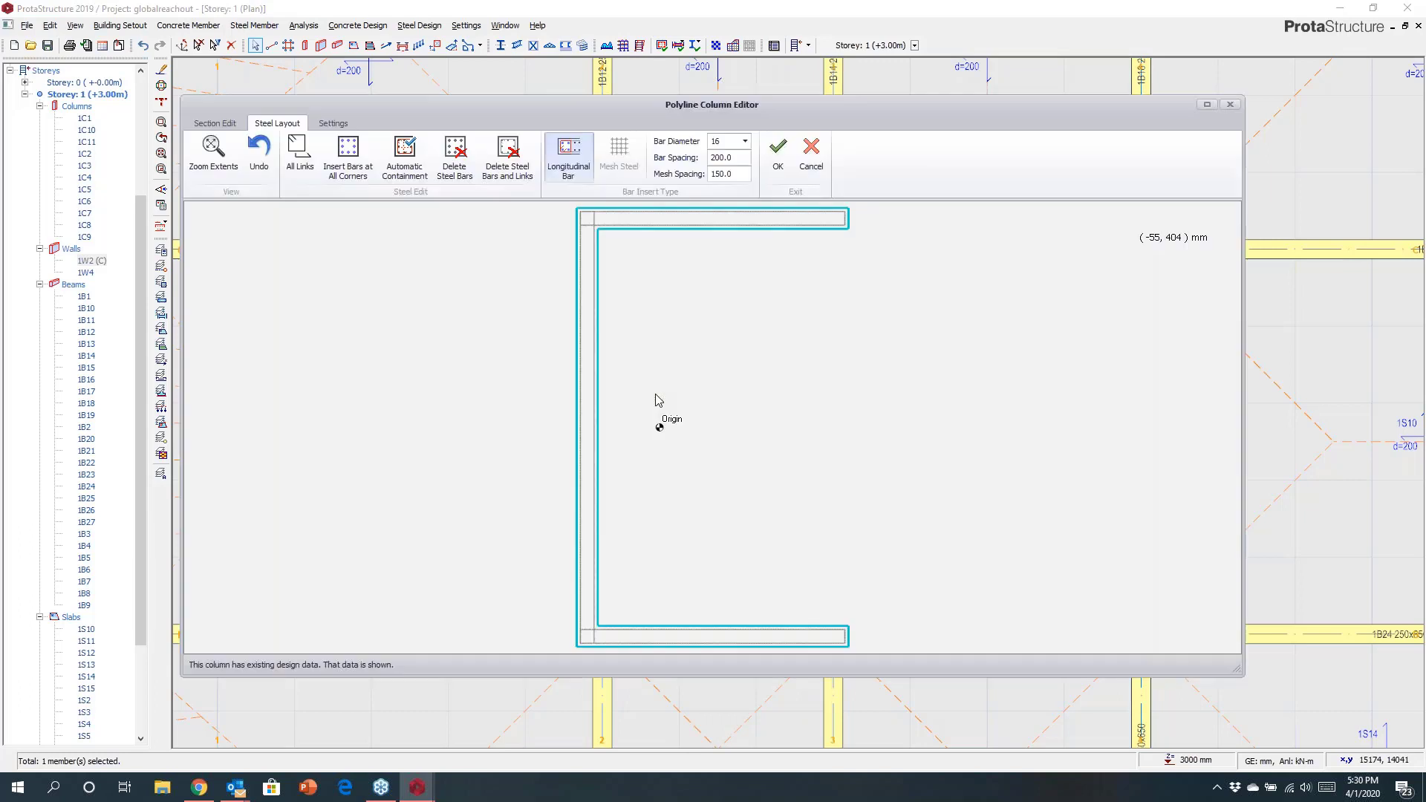
mouse_move(716, 382)
middle_down()
mouse_move(675, 417)
mouse_move(661, 394)
middle_up()
scroll(661, 278, up, 5)
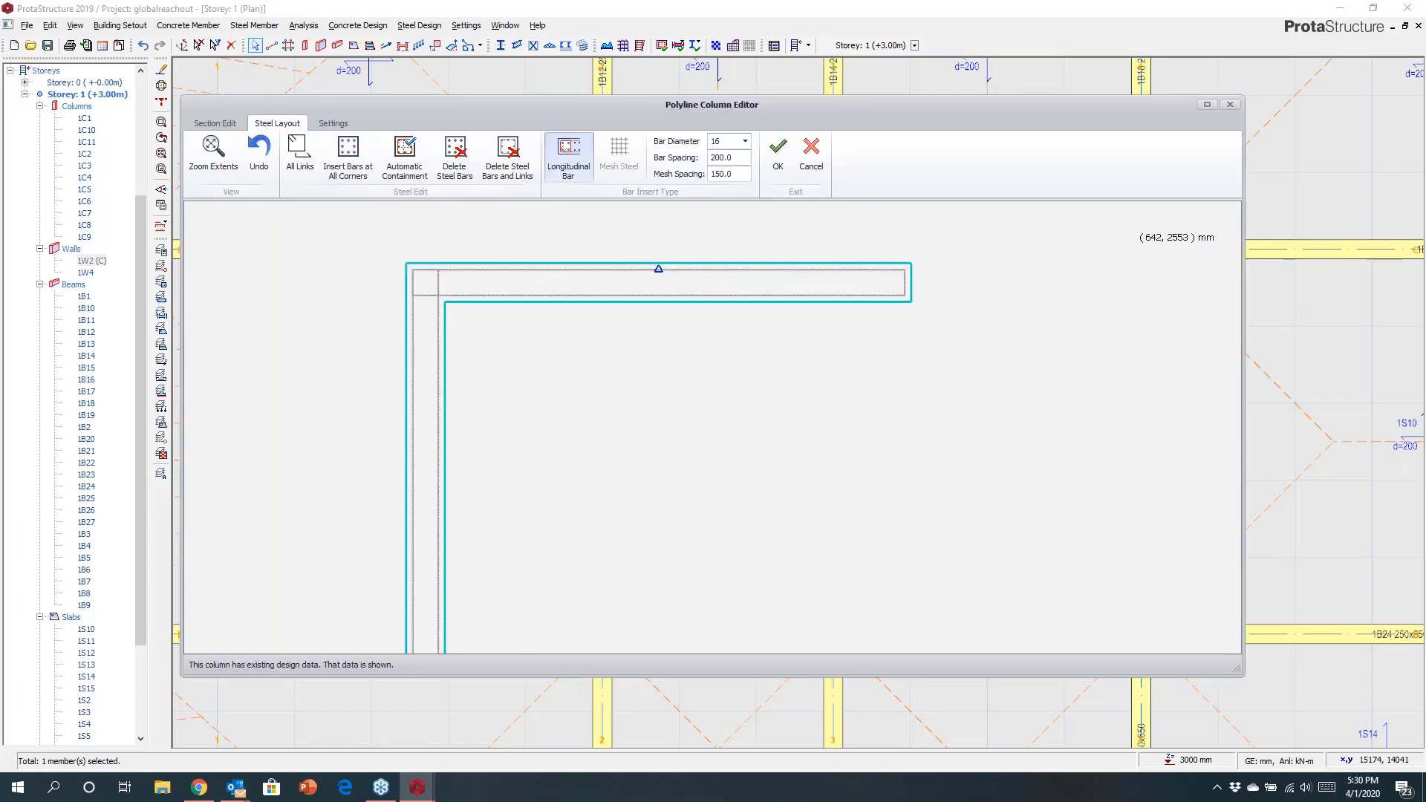
scroll(878, 318, up, 3)
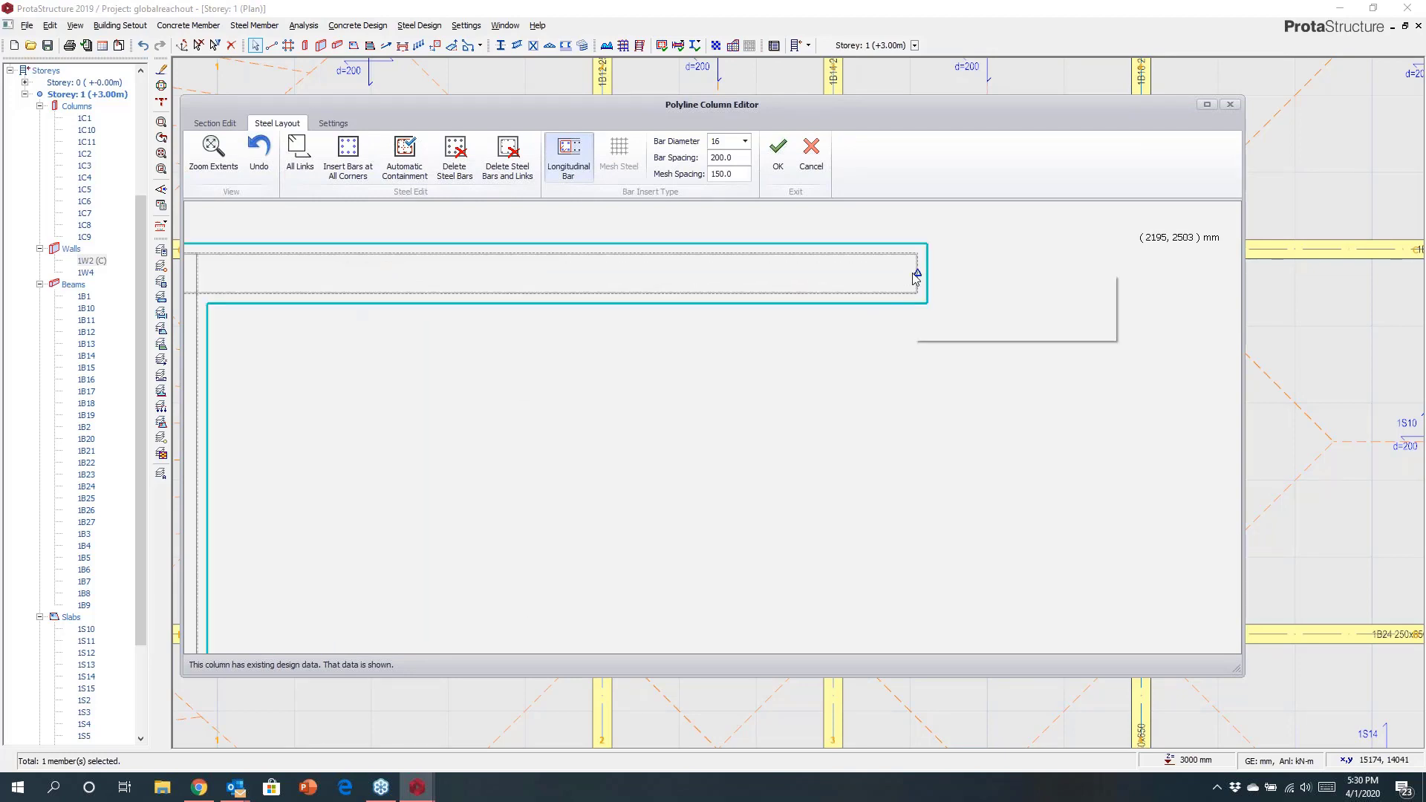
Start inserting an End Zone Link at the end of the upper flange.
mouse_move(914, 278)
click(935, 331)
right_click(915, 276)
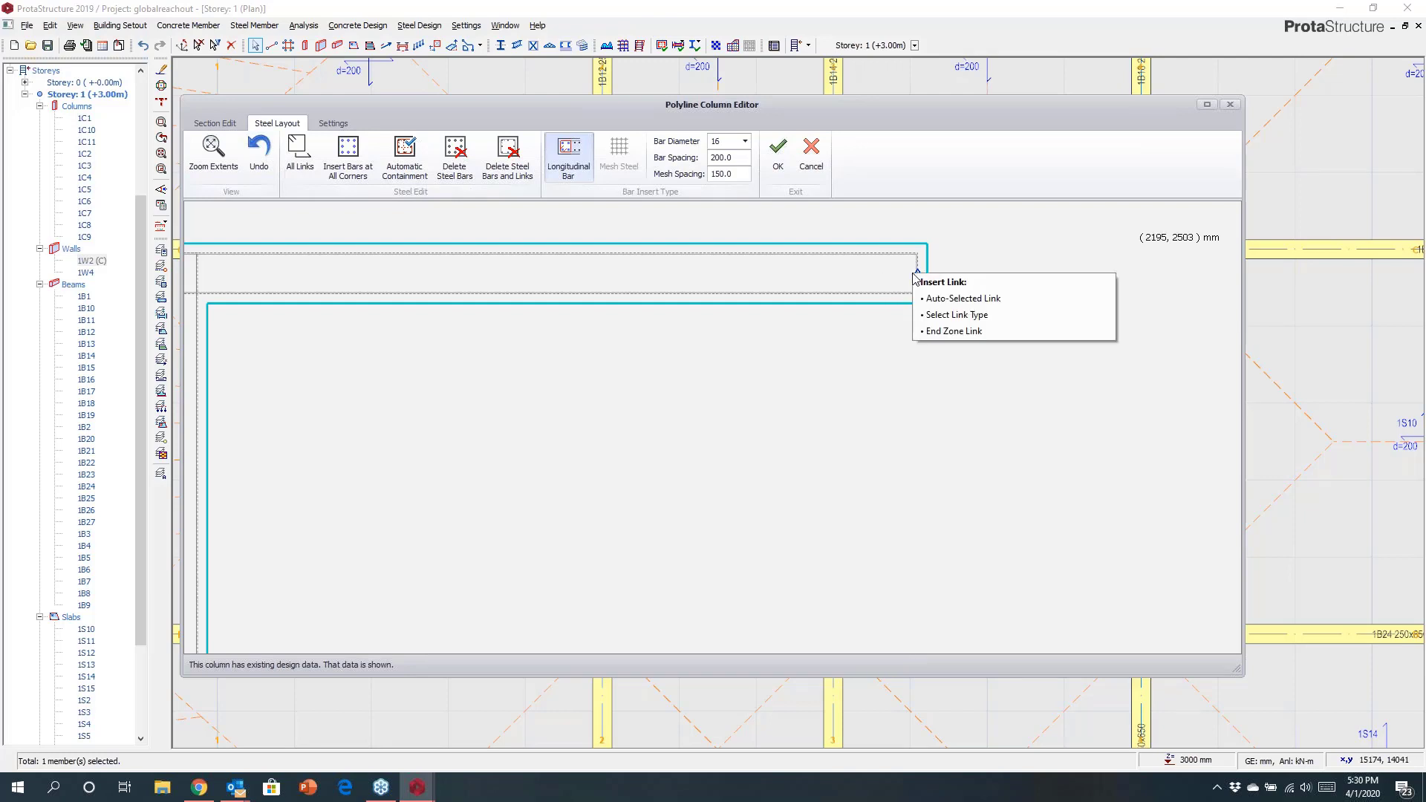
click(955, 330)
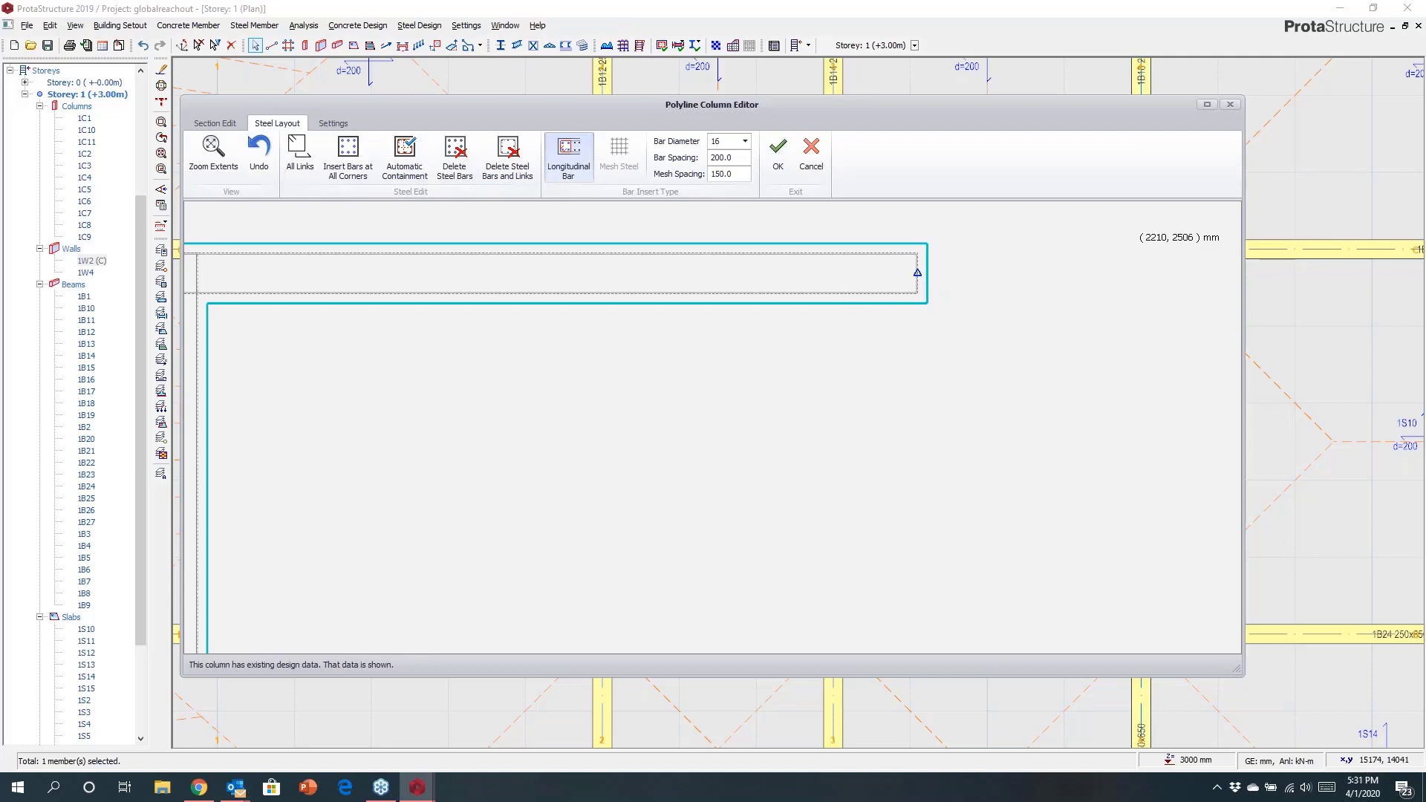
right_click(917, 273)
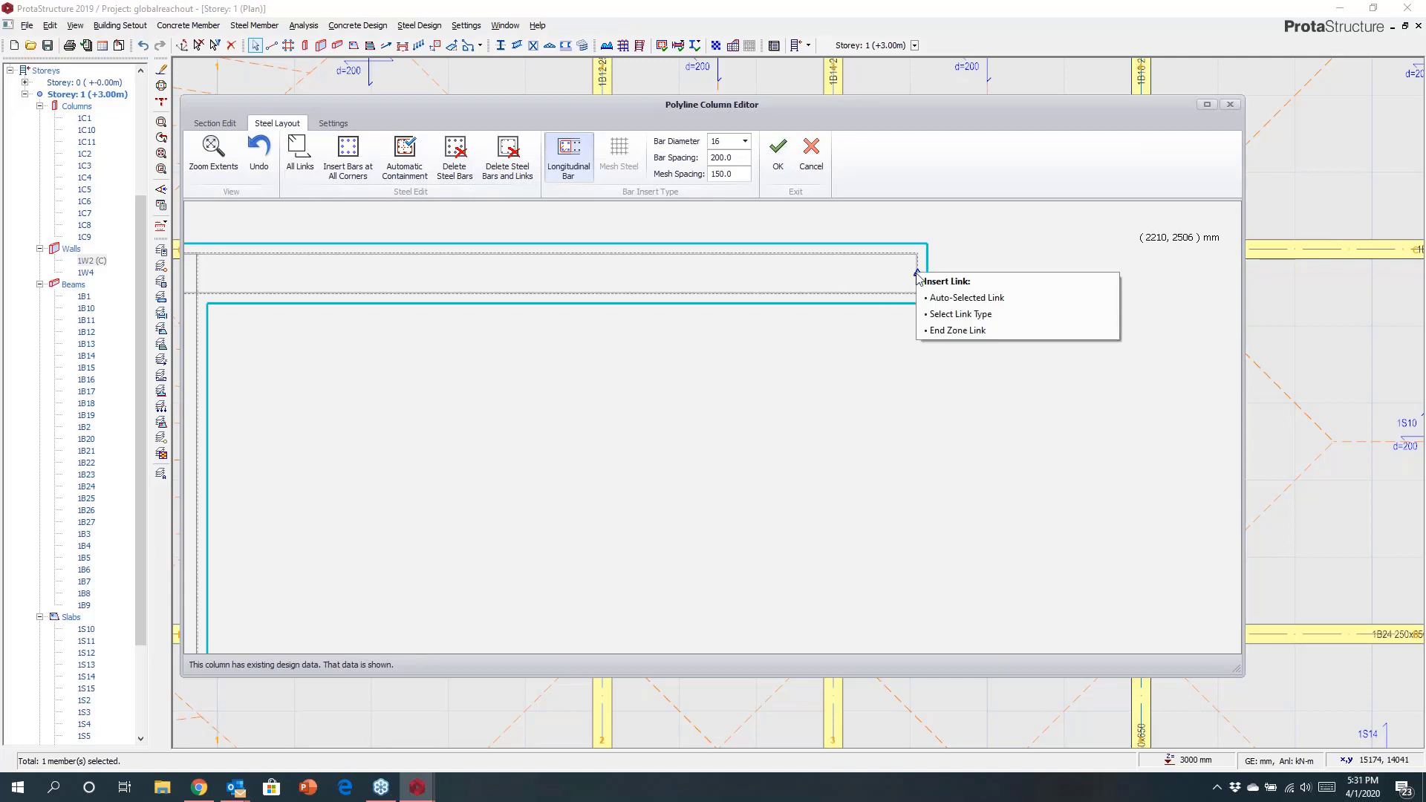
click(953, 331)
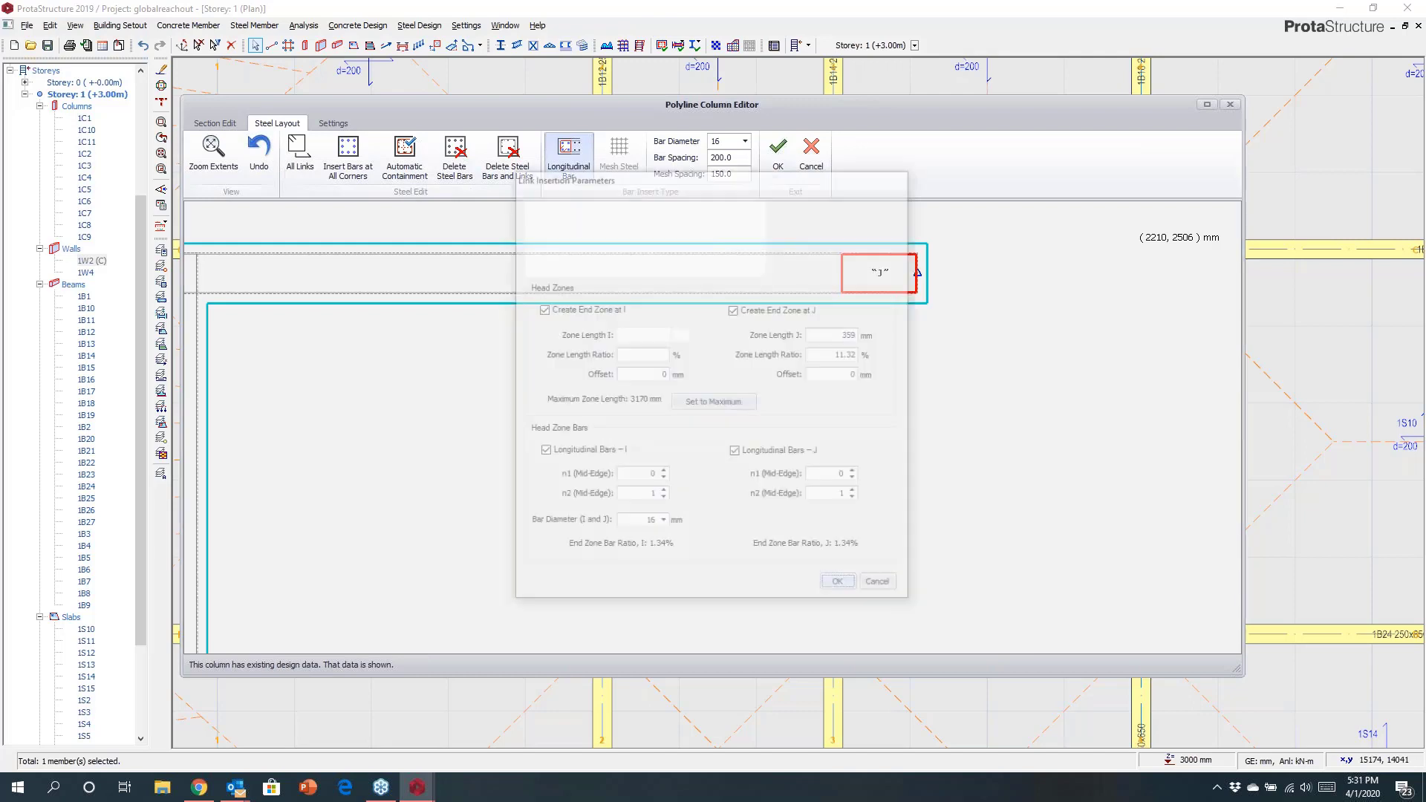
click(844, 276)
Set both end zone lengths to 500 mm with one mid-edge bar at each end and apply the End Zone Link.
drag(643, 335, 673, 339)
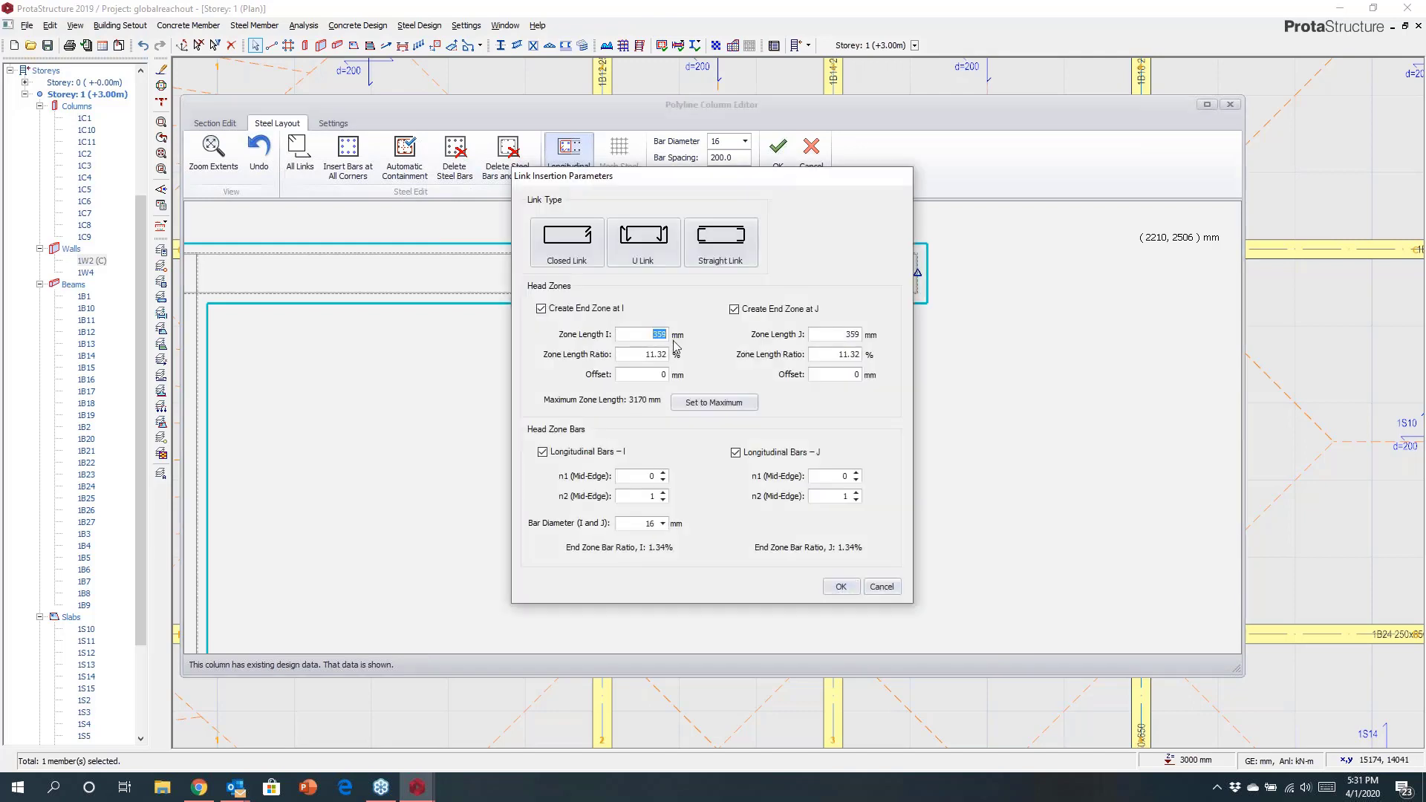
text(500500)
click(662, 472)
drag(762, 179, 400, 192)
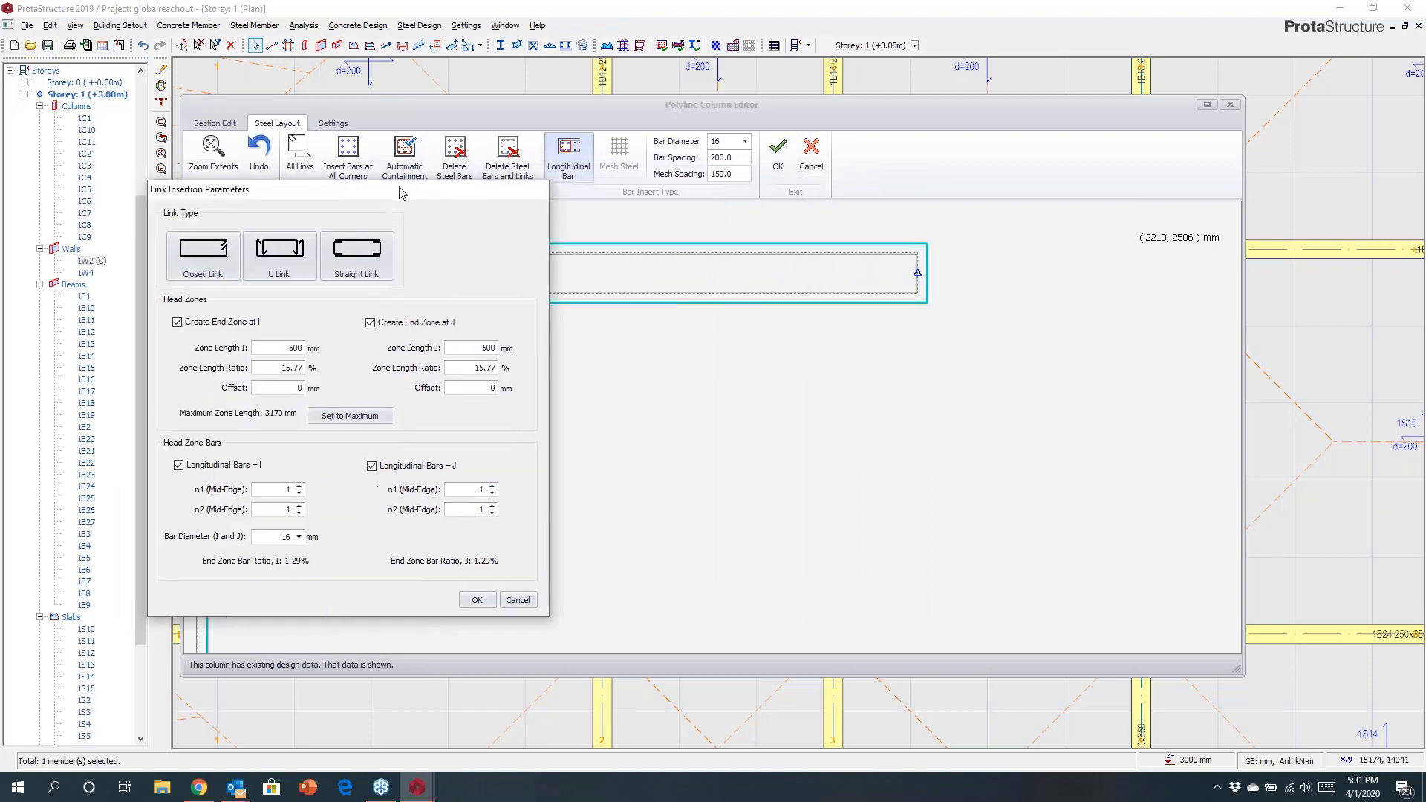
click(477, 601)
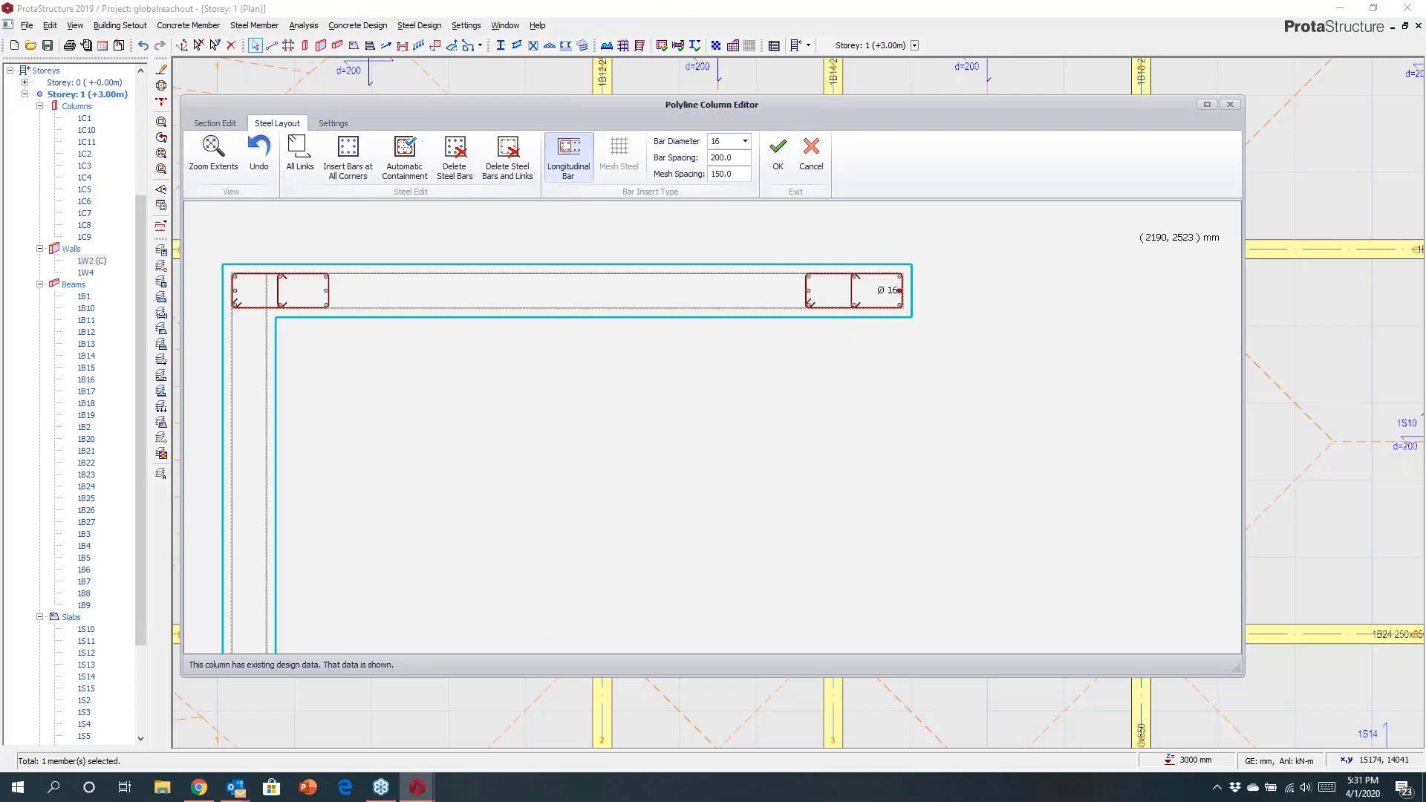
Insert an auto-selected link within the end zone at the end of the upper flange.
right_click(902, 289)
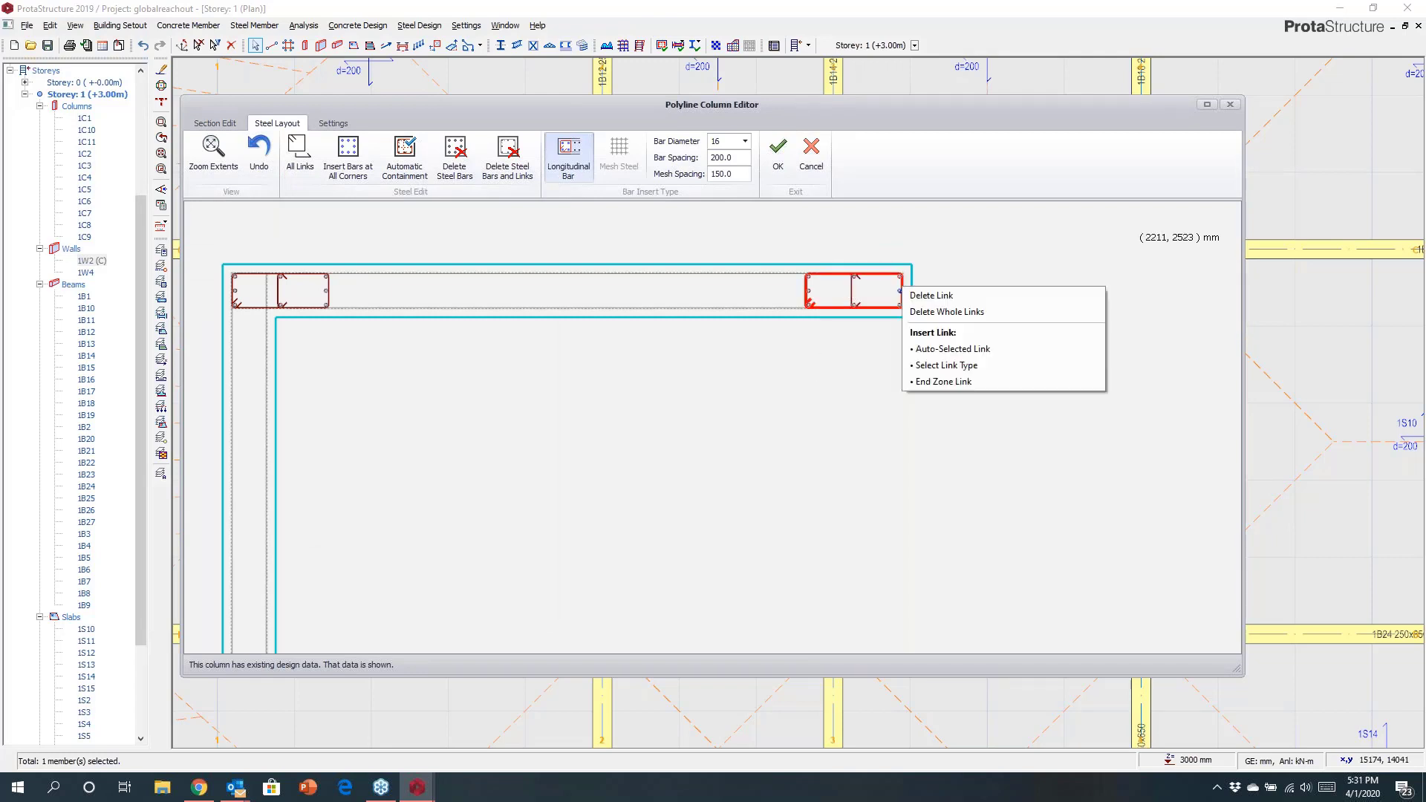
click(933, 349)
scroll(475, 273, up, 2)
scroll(407, 299, up, 1)
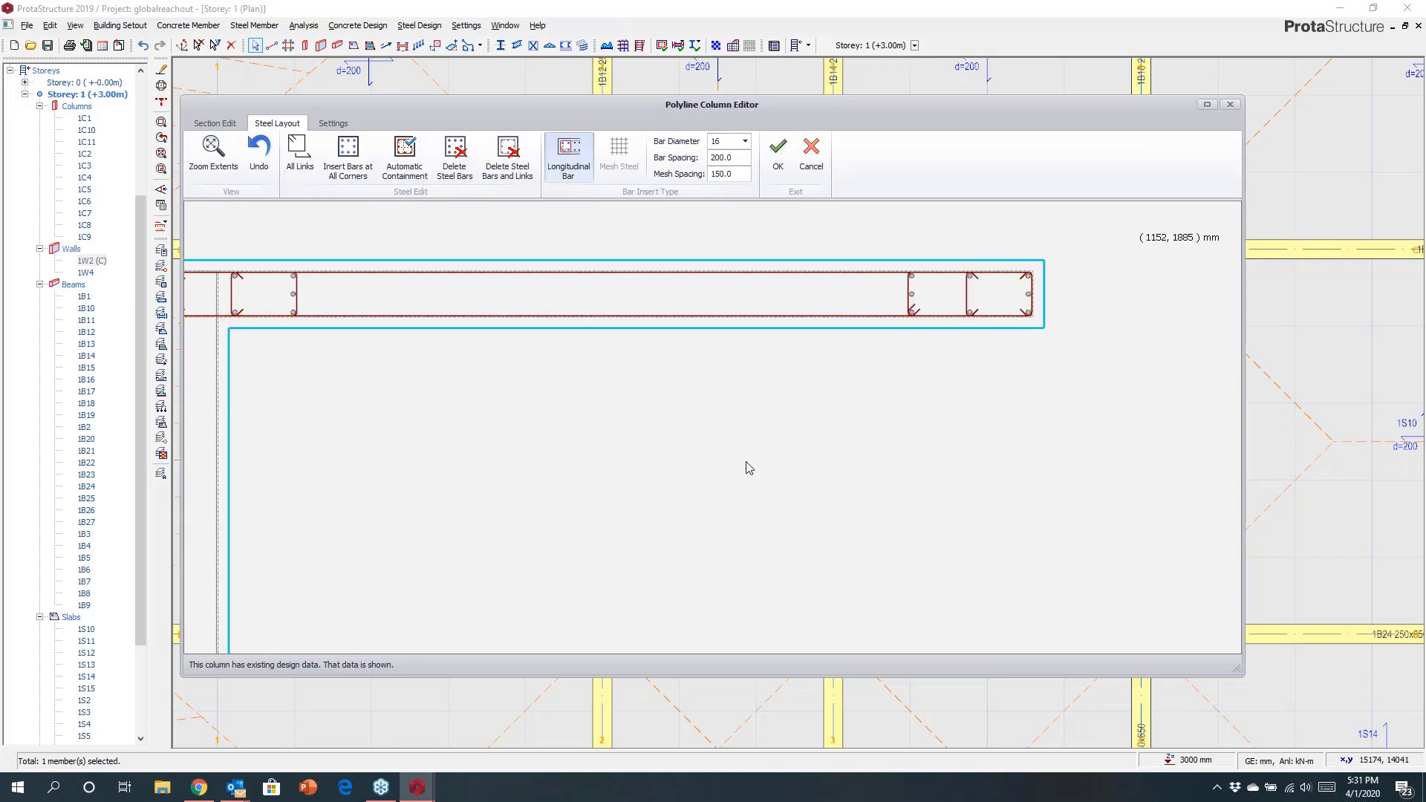
Insert 11 intermediate 16 mm bars along the top and bottom faces of the flange between its end zones.
click(293, 280)
click(908, 274)
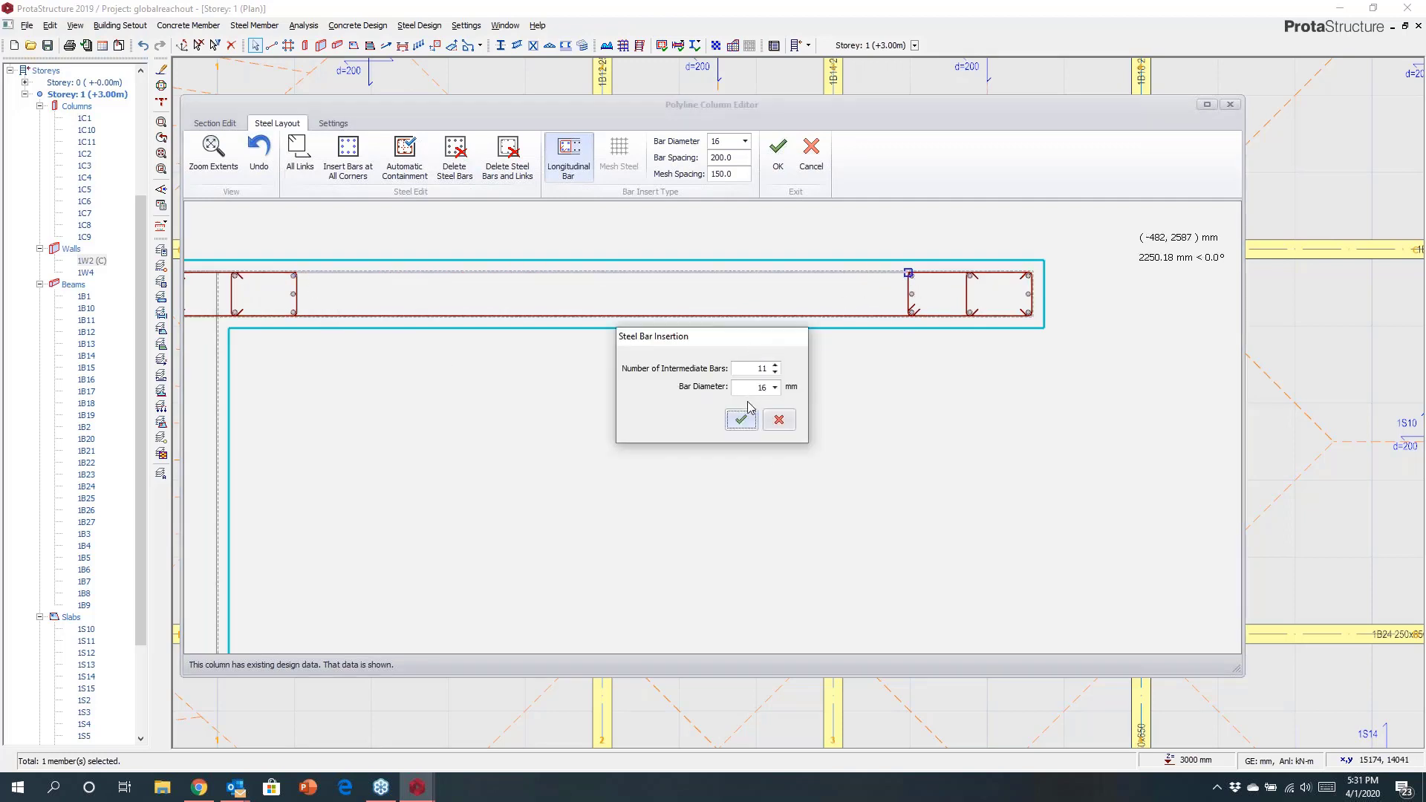
click(742, 421)
click(294, 312)
click(909, 314)
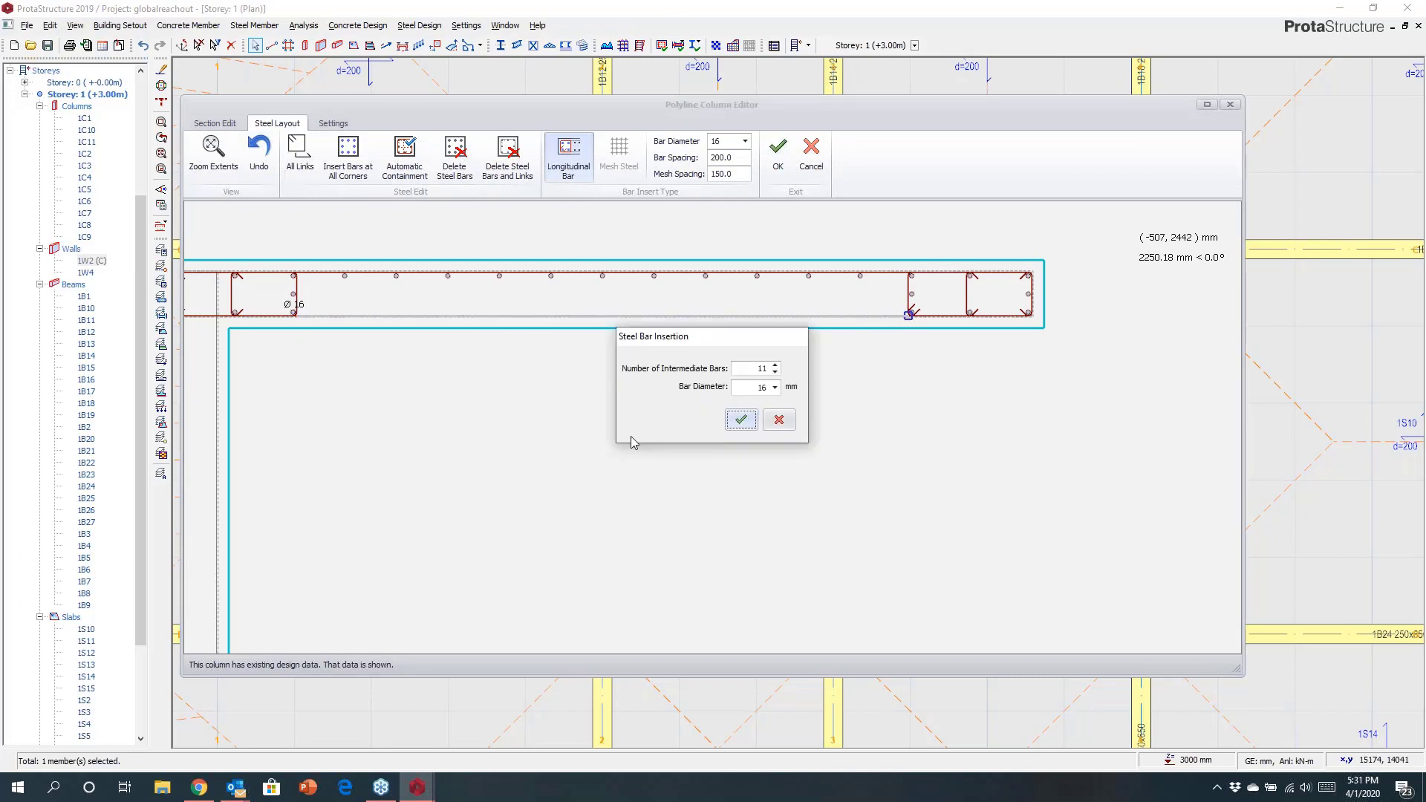
click(739, 420)
Delete all steel bars and links from the wall, then regenerate its reinforcement with Automatic Containment.
scroll(376, 395, down, 3)
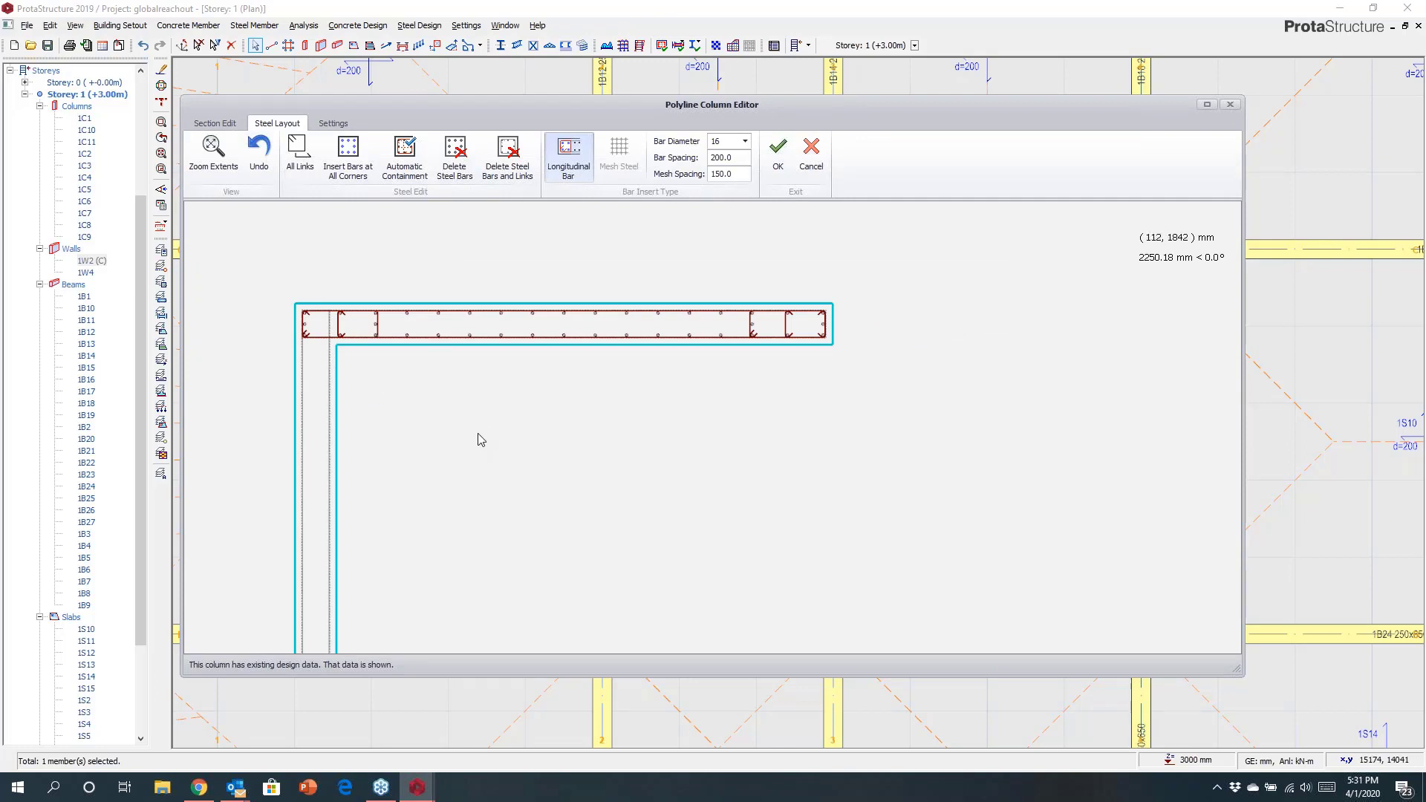
click(508, 154)
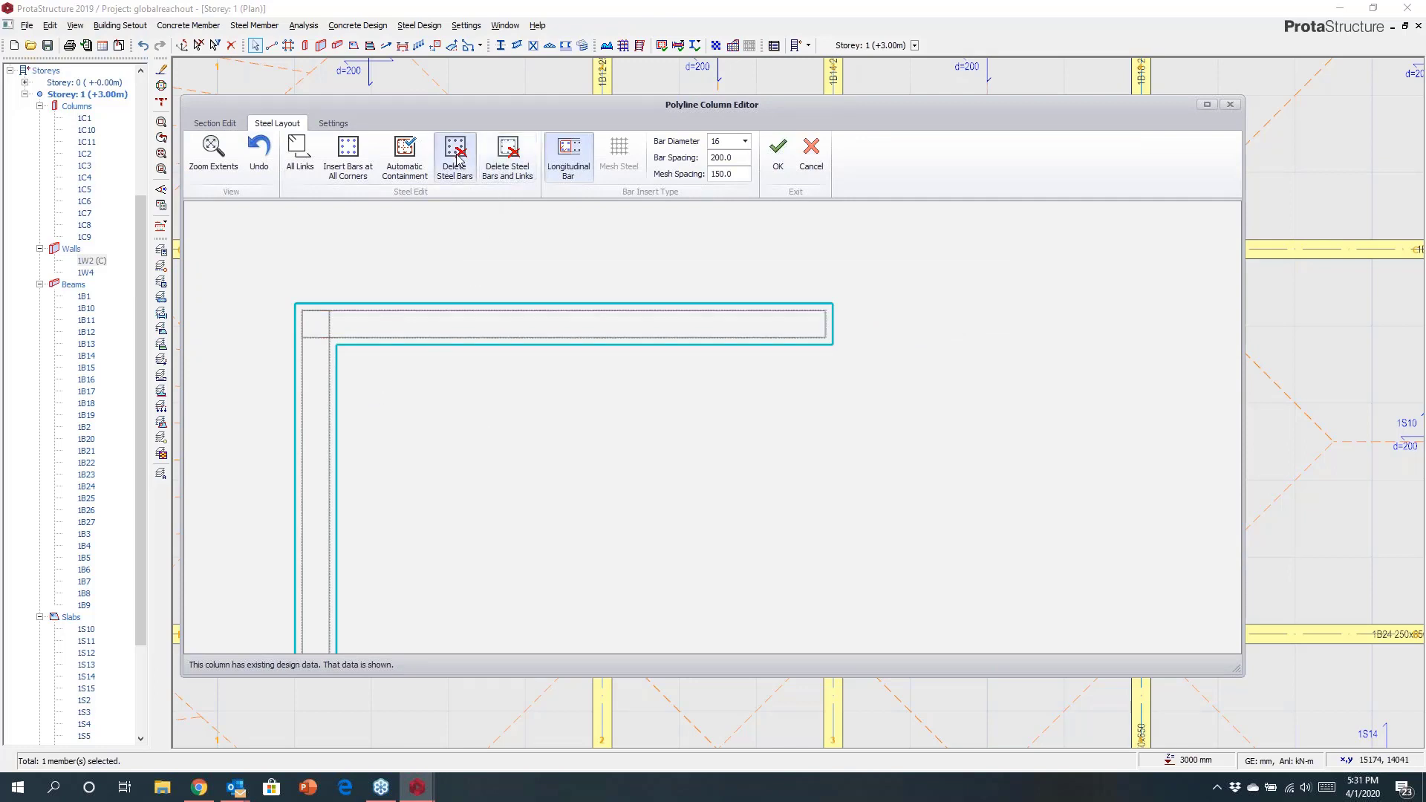
click(405, 152)
click(820, 413)
click(889, 535)
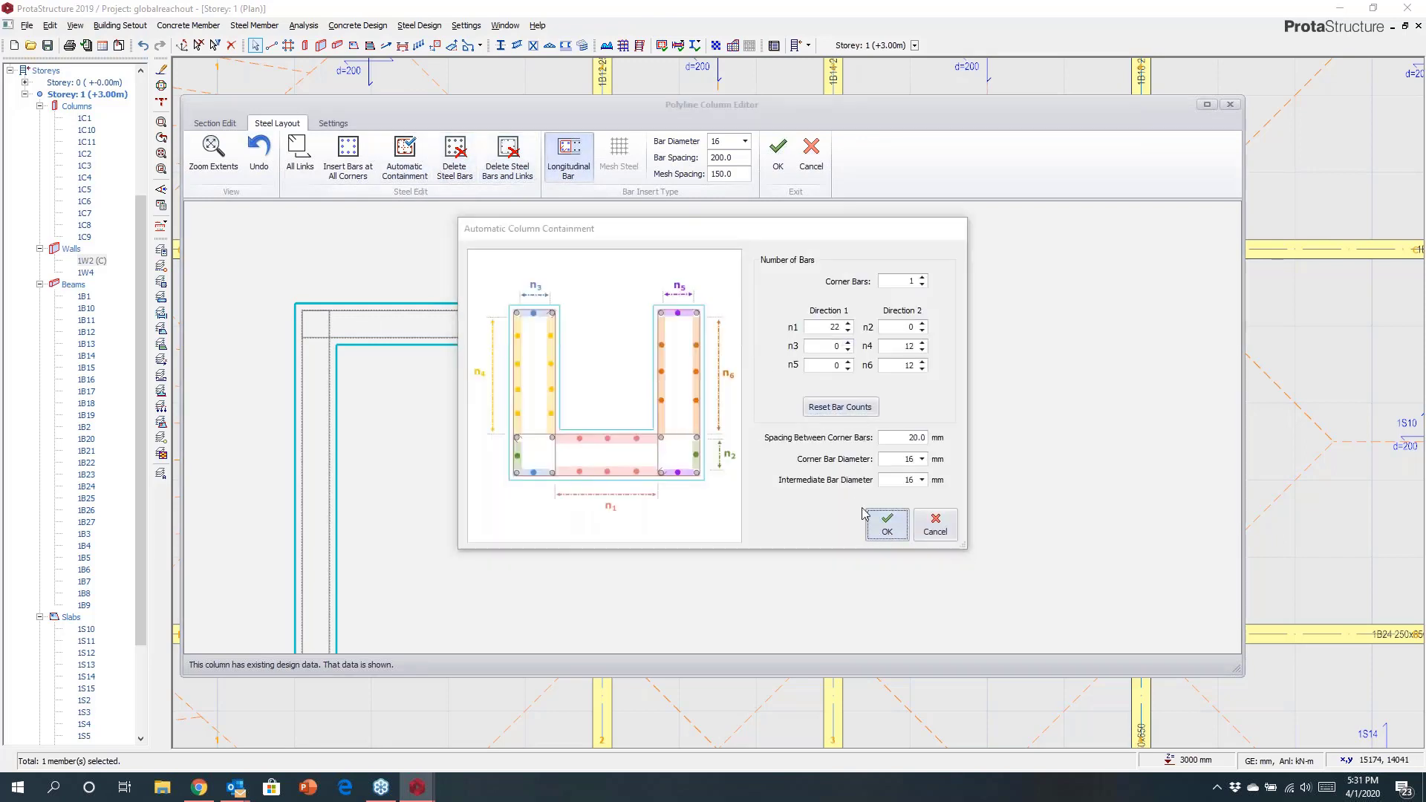
Inspect the generated bar and link layout along the flange and web, then cancel the Polyline Column Editor.
middle_drag(598, 420, 767, 293)
scroll(607, 380, down, 1)
middle_drag(607, 387, 503, 478)
scroll(364, 309, up, 2)
scroll(390, 326, up, 4)
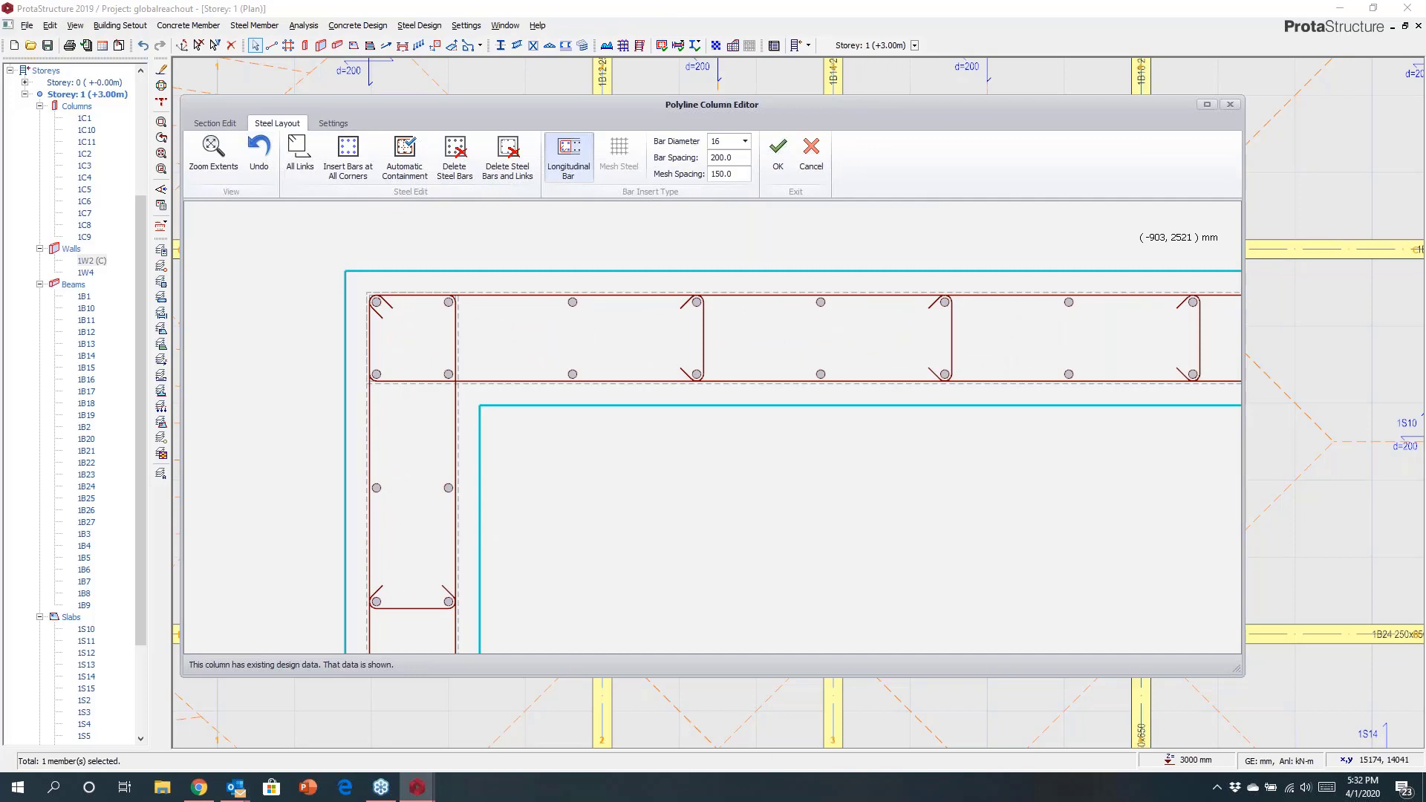
scroll(414, 306, down, 5)
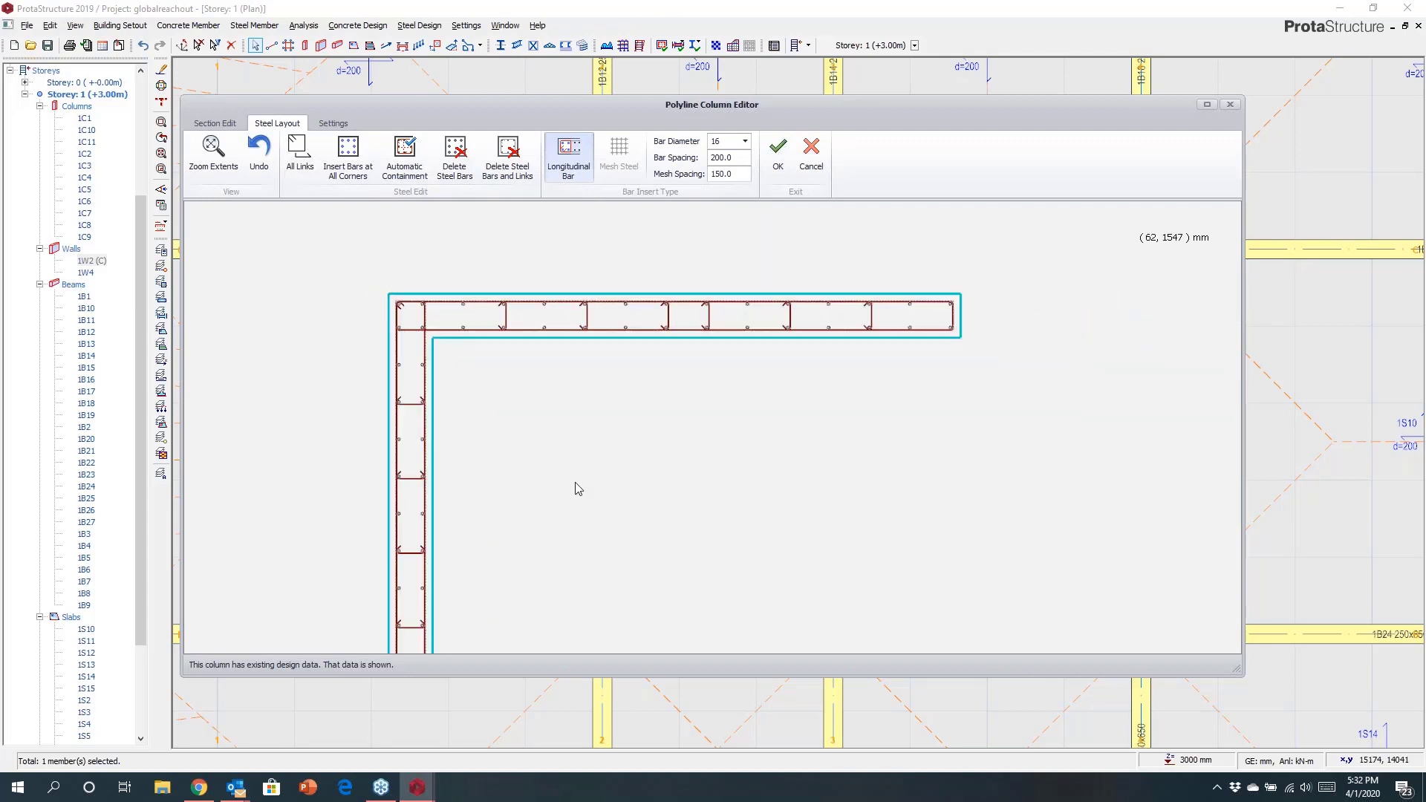
scroll(557, 403, down, 1)
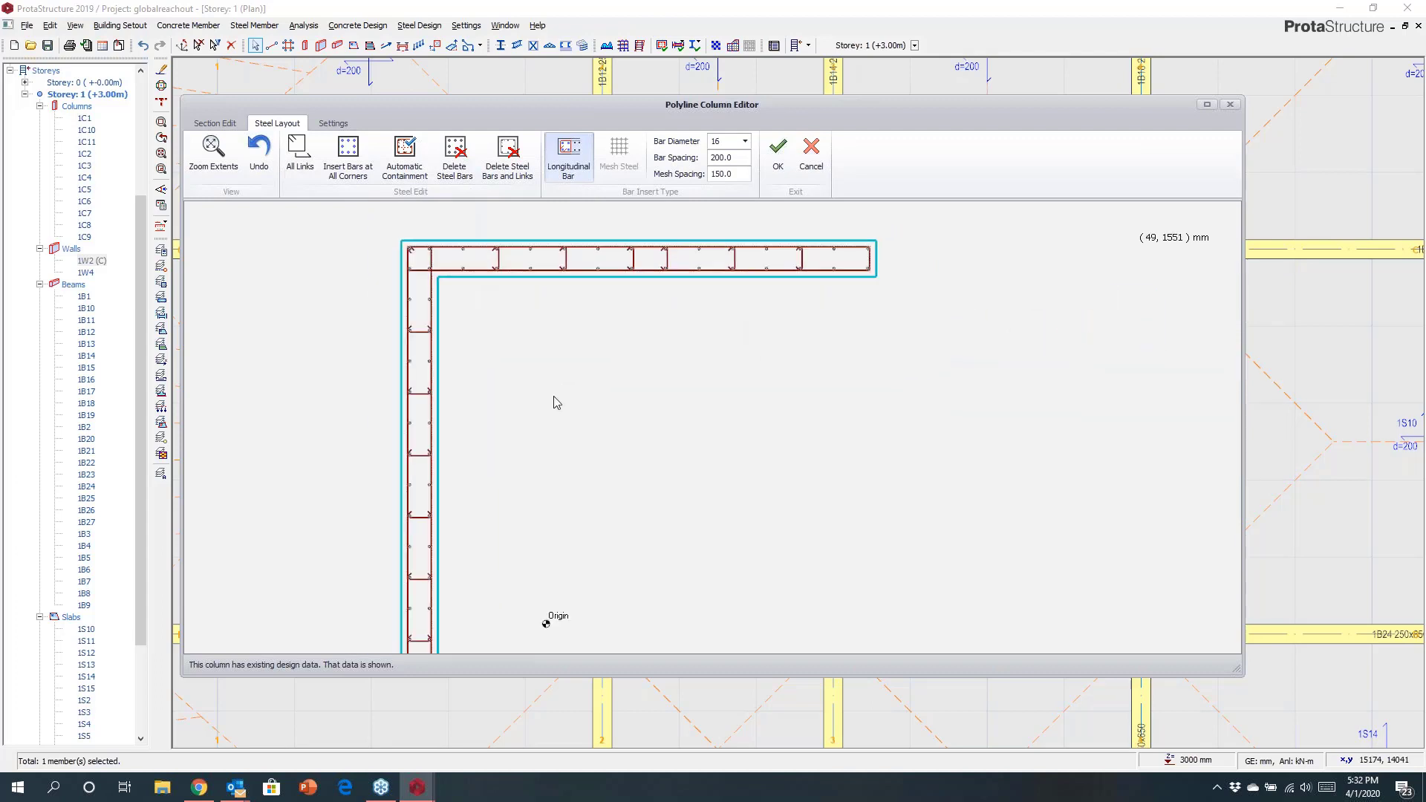
click(810, 171)
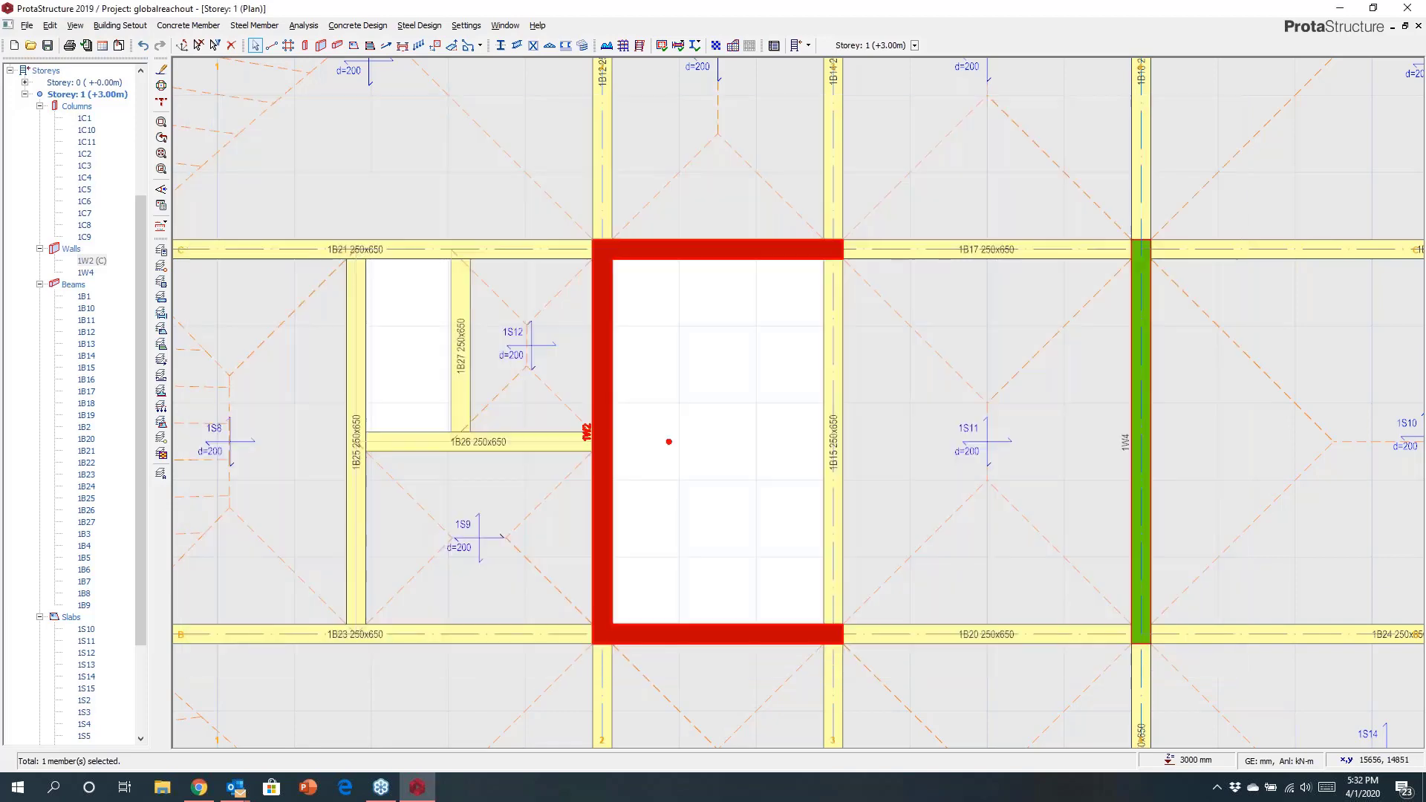
Explode the merged channel wall back into its separate walls.
right_click(669, 441)
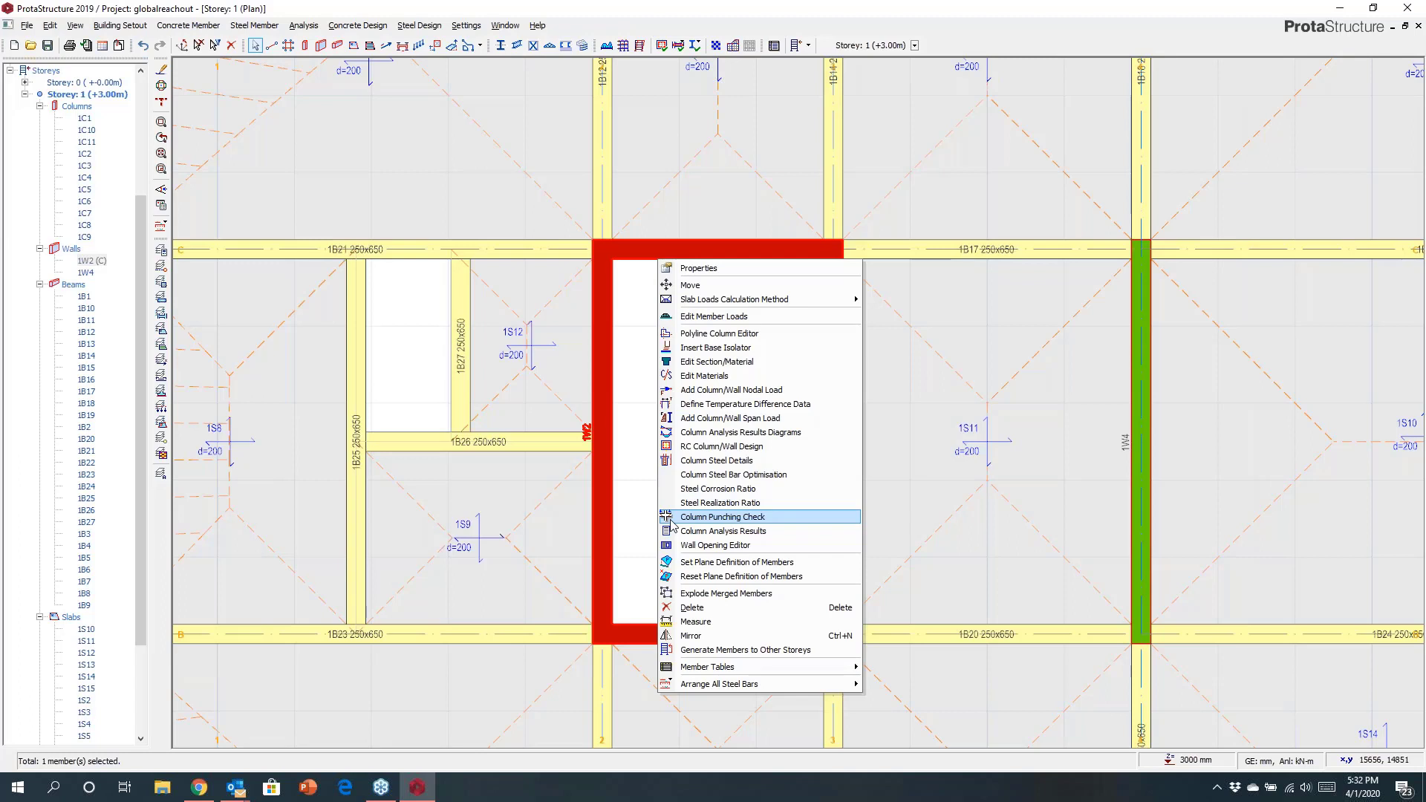
click(721, 594)
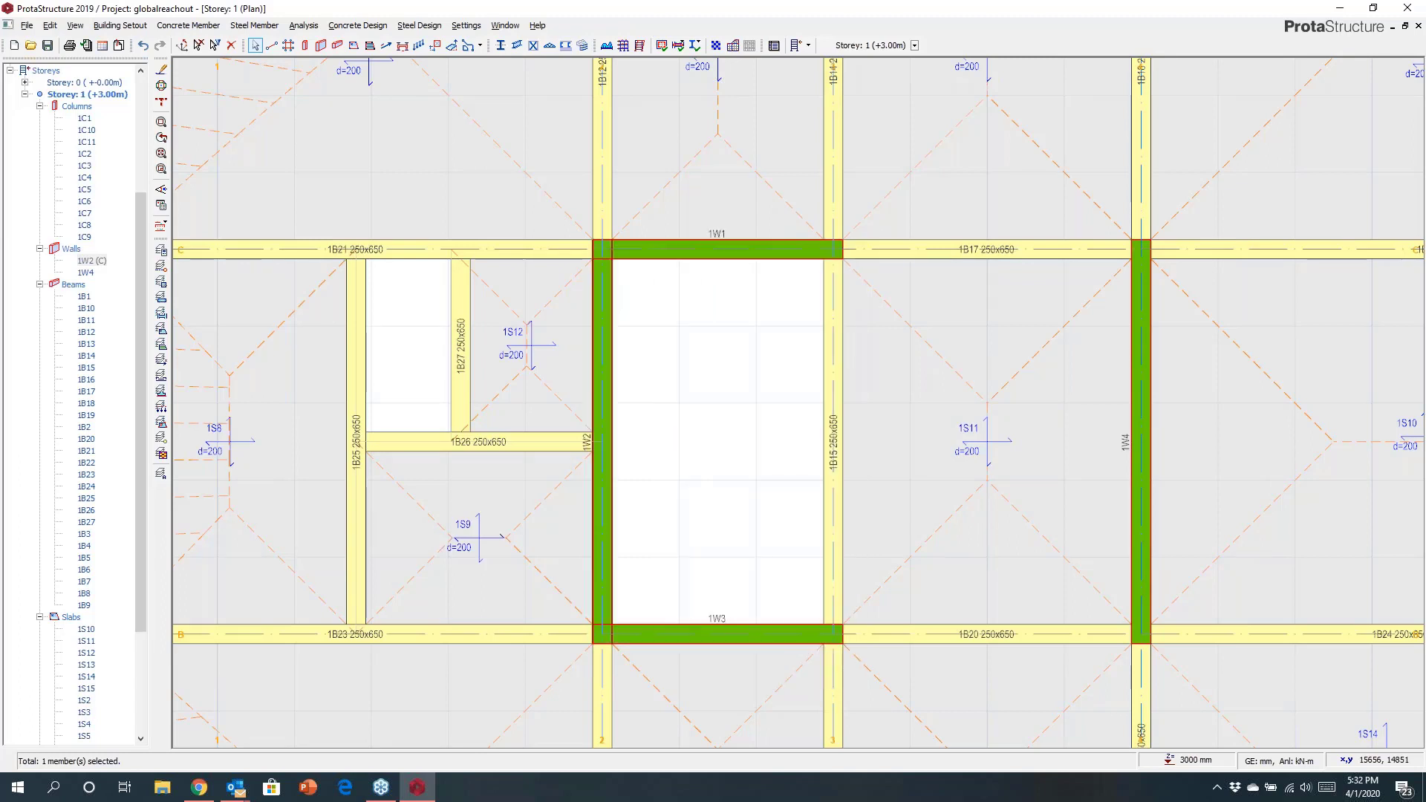
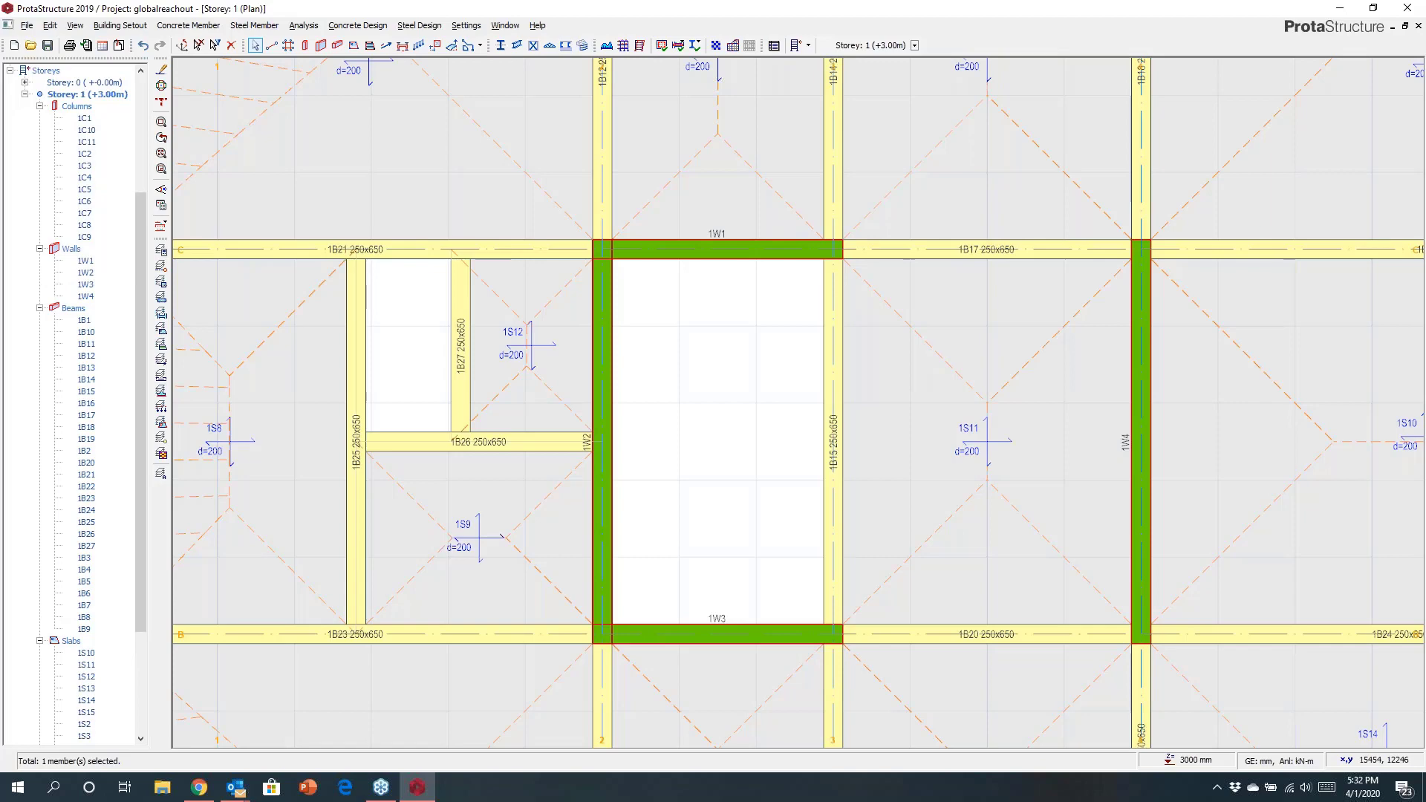
Open a 3D view of Storey 1.
scroll(614, 479, down, 4)
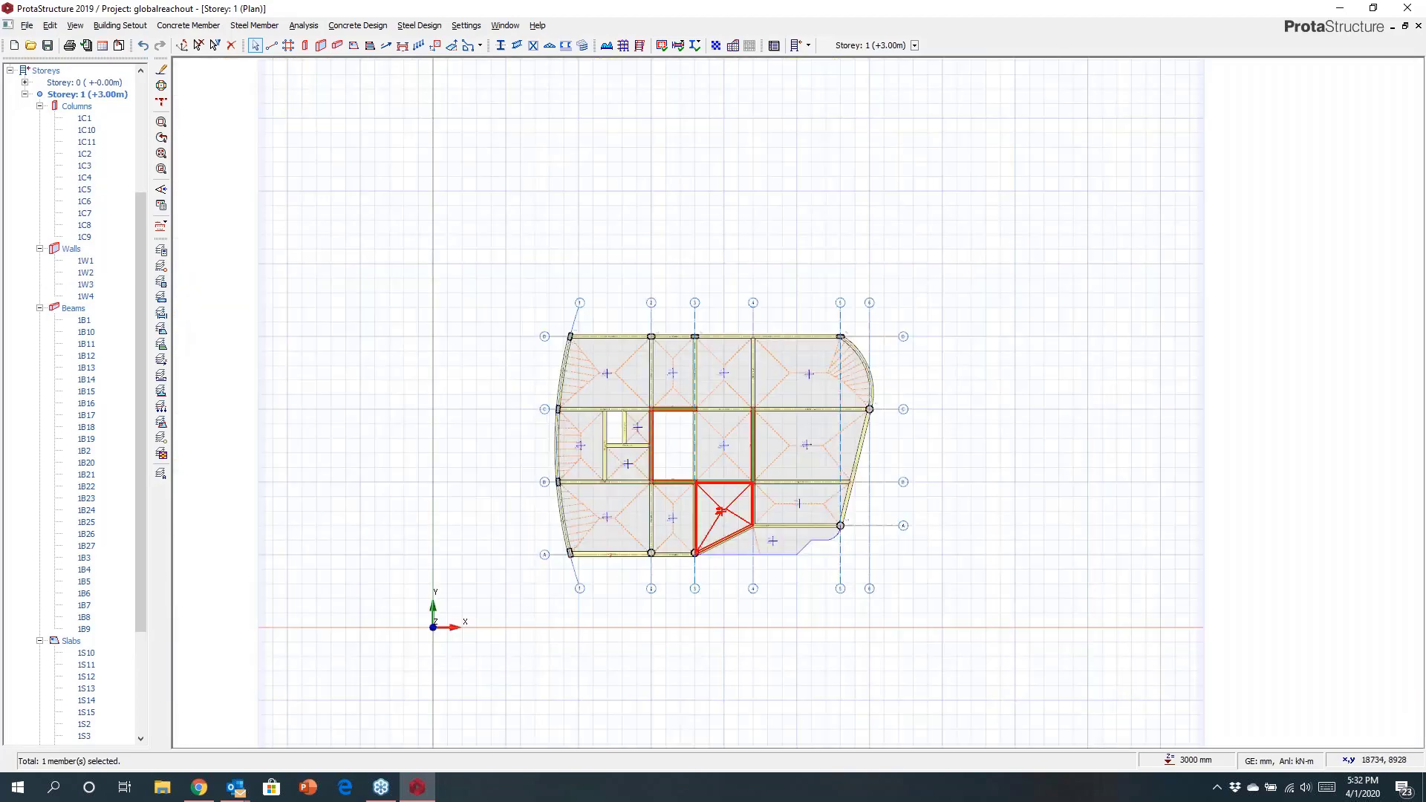
scroll(632, 397, up, 3)
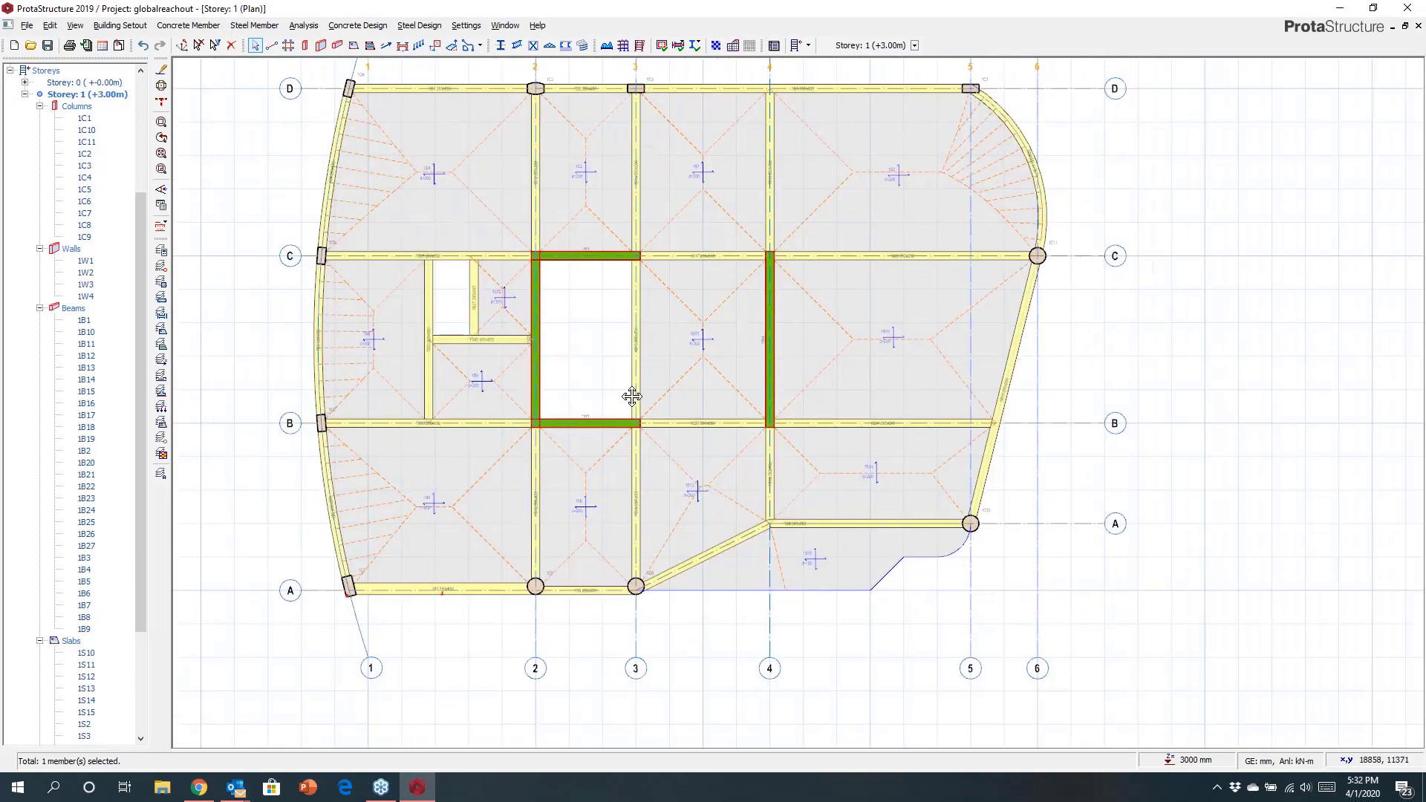
scroll(48, 246, up, 5)
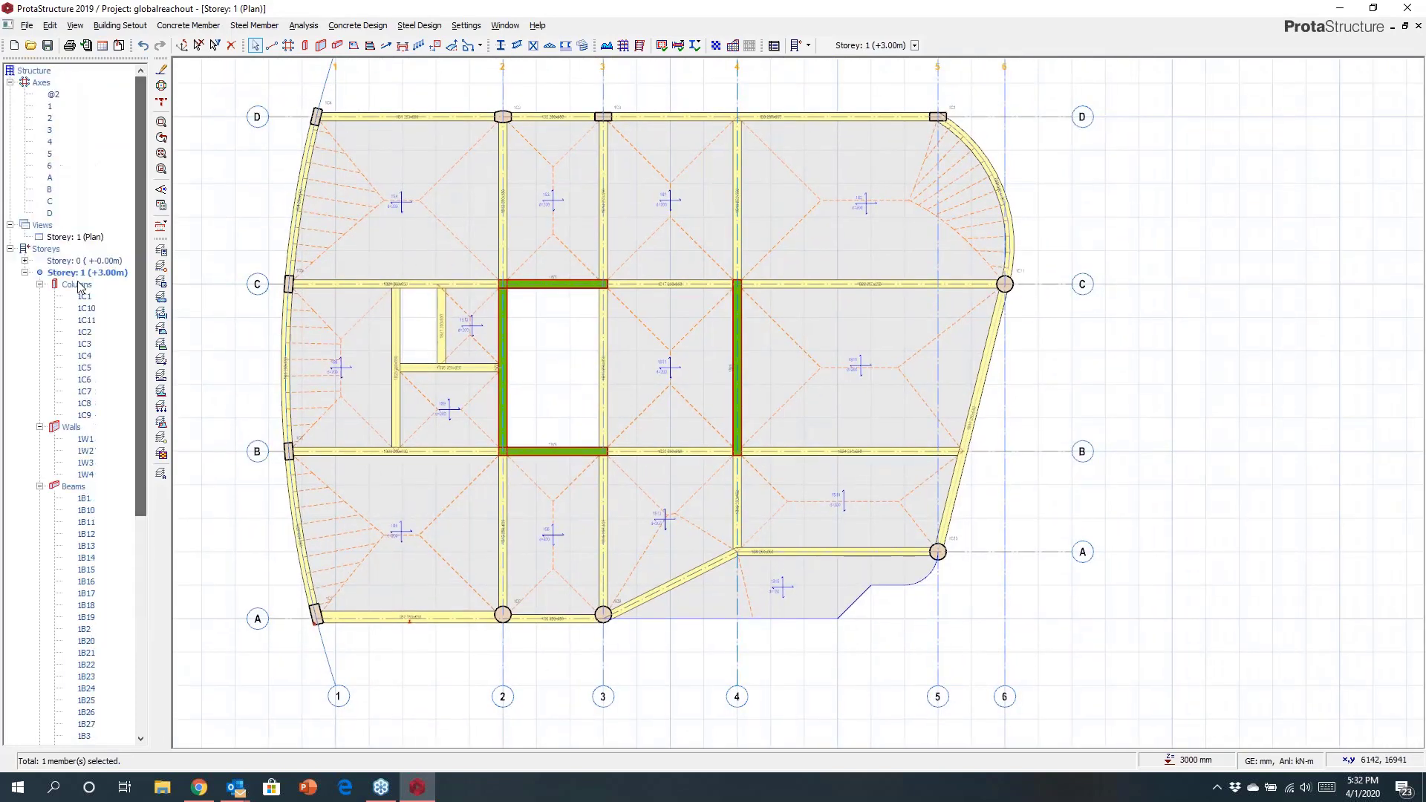
right_click(45, 224)
click(63, 246)
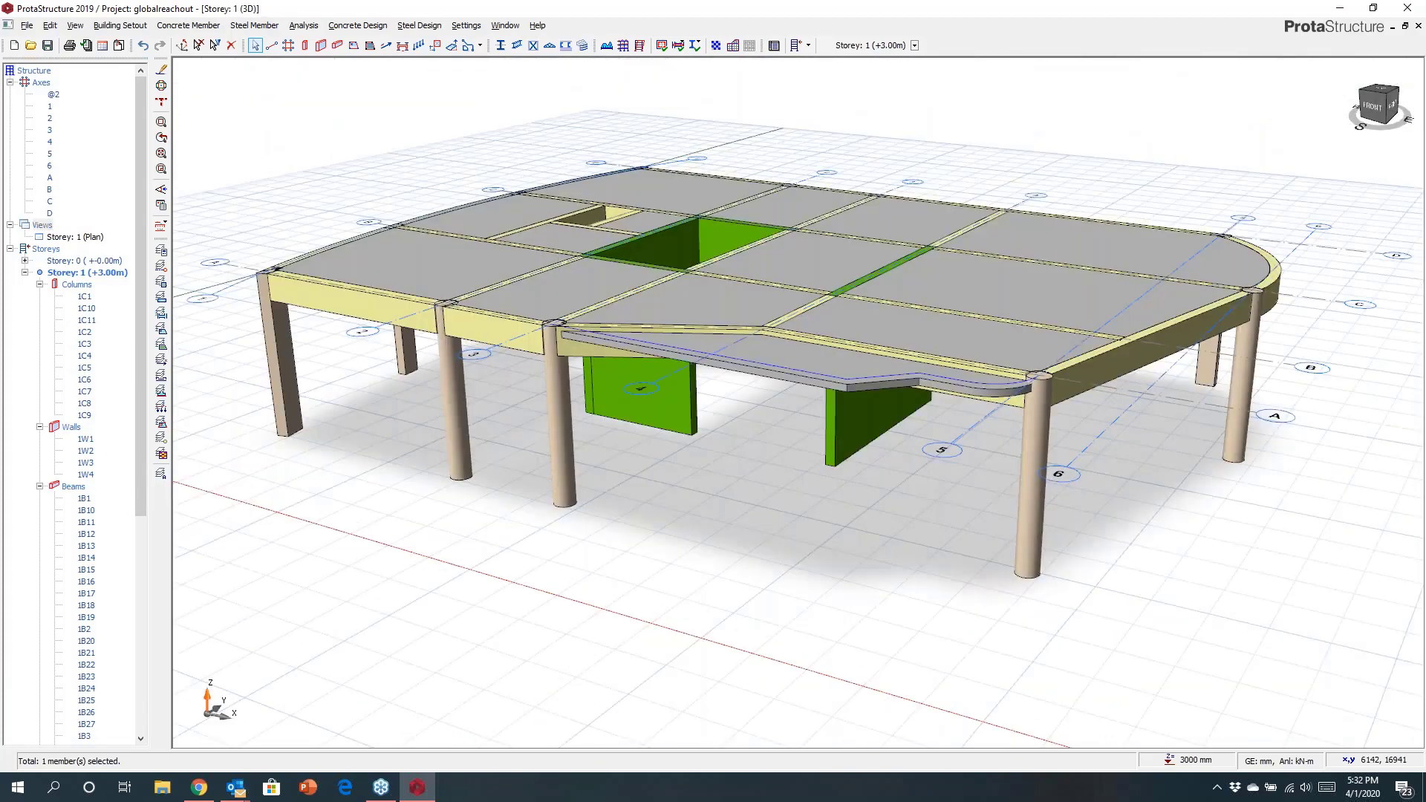
Tile the 3D and plan windows vertically side by side.
middle_drag(754, 516, 660, 758)
scroll(677, 586, down, 3)
middle_drag(677, 586, 688, 570)
click(731, 422)
click(505, 25)
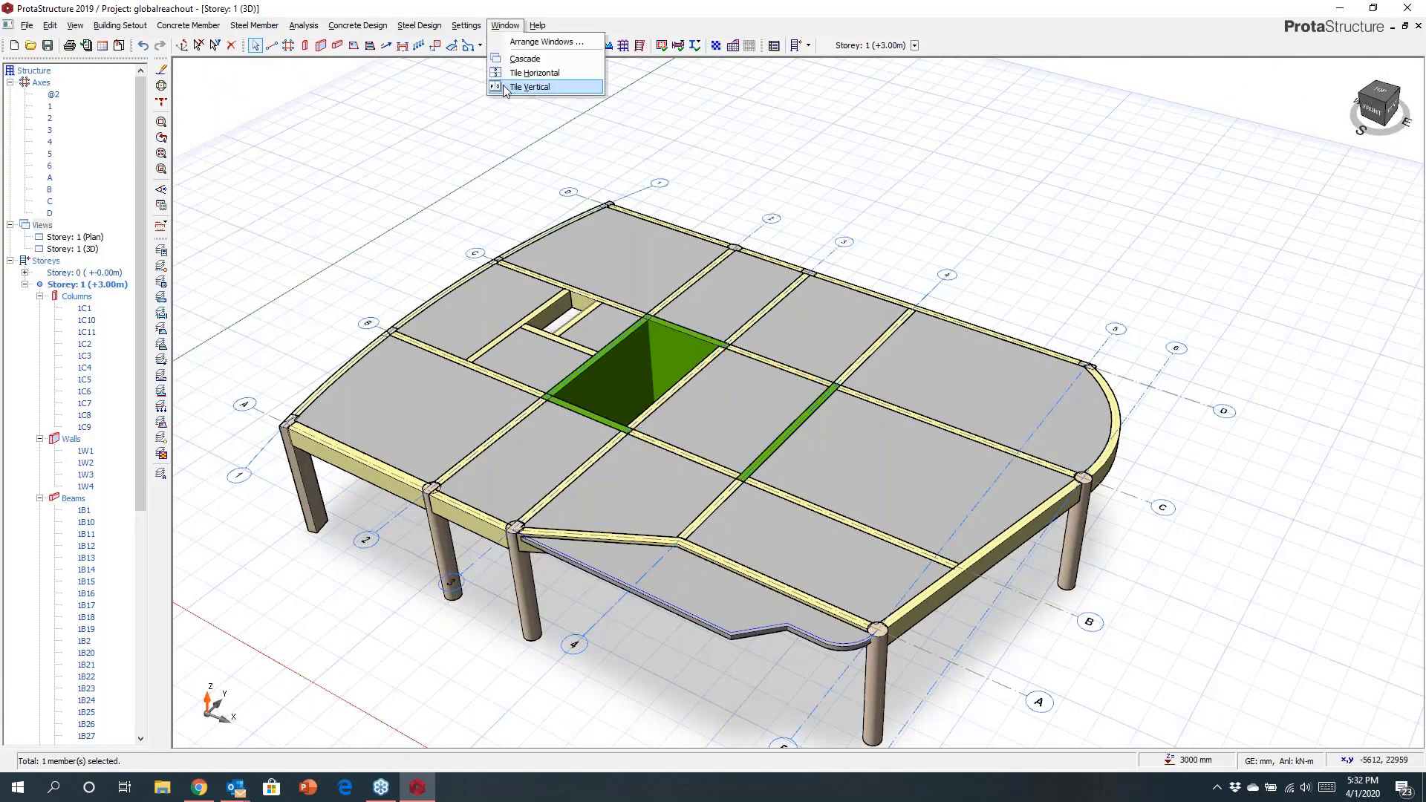
click(530, 87)
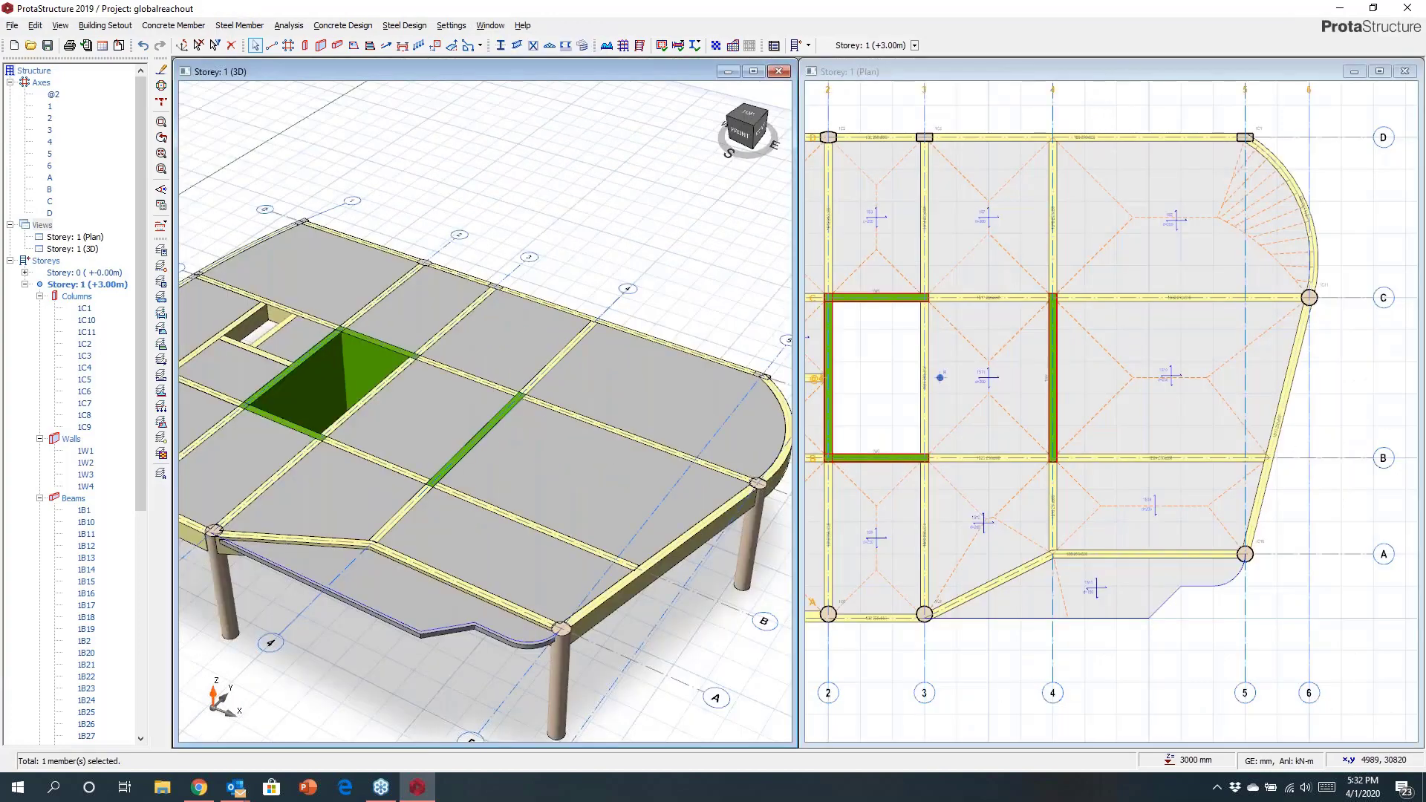
Define a 100 Brick Wall - Philippines wall load 2.35 m high on the axis D beam between axes 1 and 2.
scroll(657, 338, down, 3)
mouse_move(658, 345)
middle_down()
mouse_move(566, 362)
mouse_move(610, 352)
middle_up()
scroll(933, 273, down, 2)
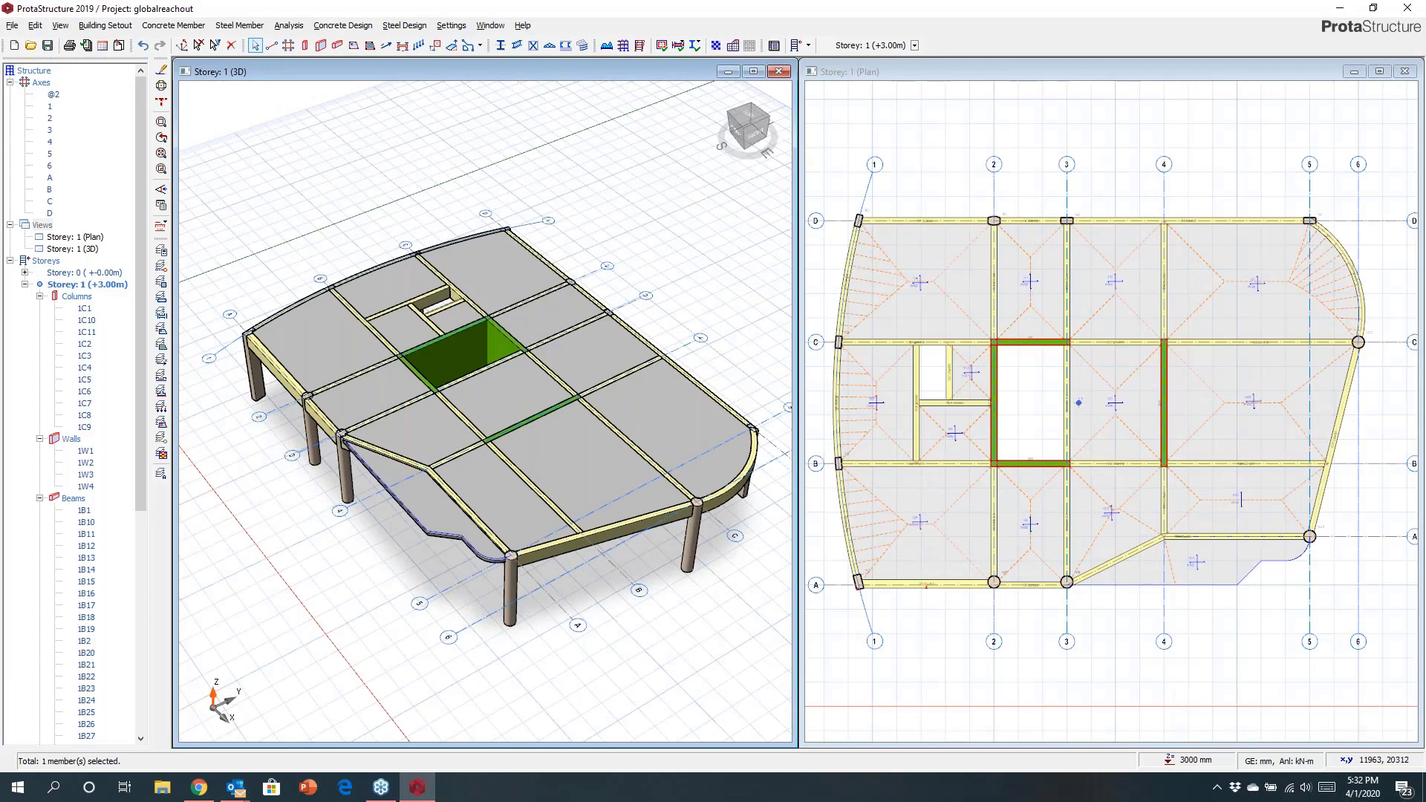
right_click(923, 220)
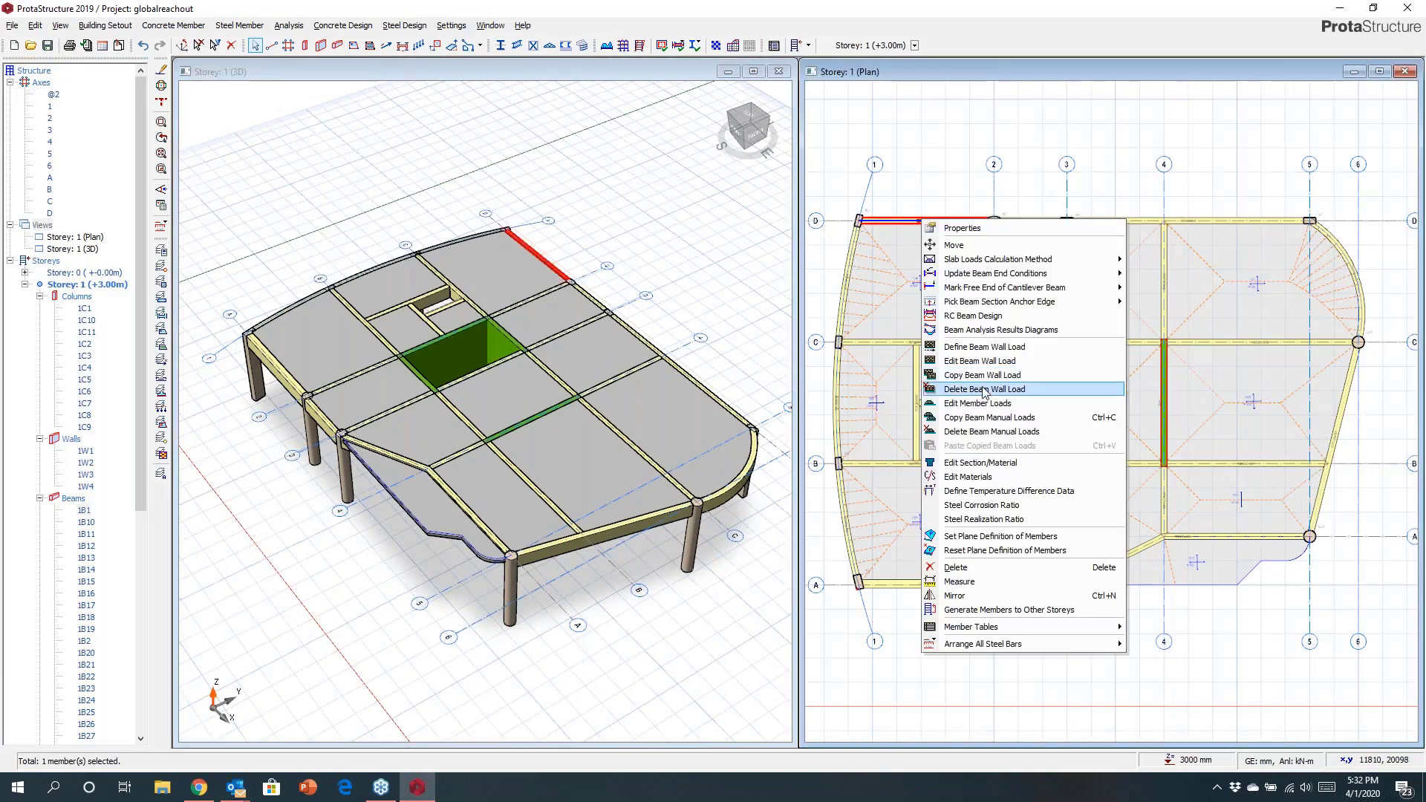
click(972, 364)
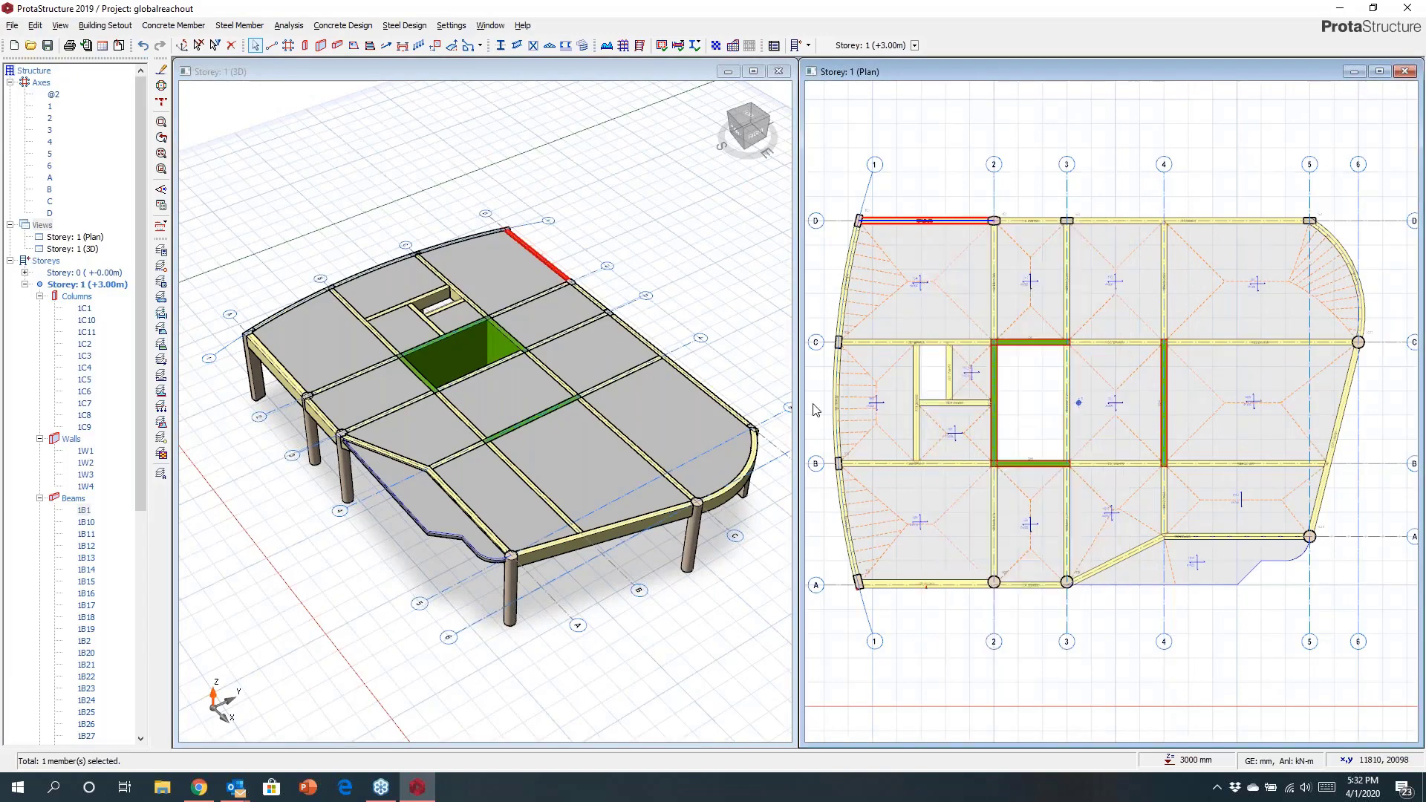
click(879, 403)
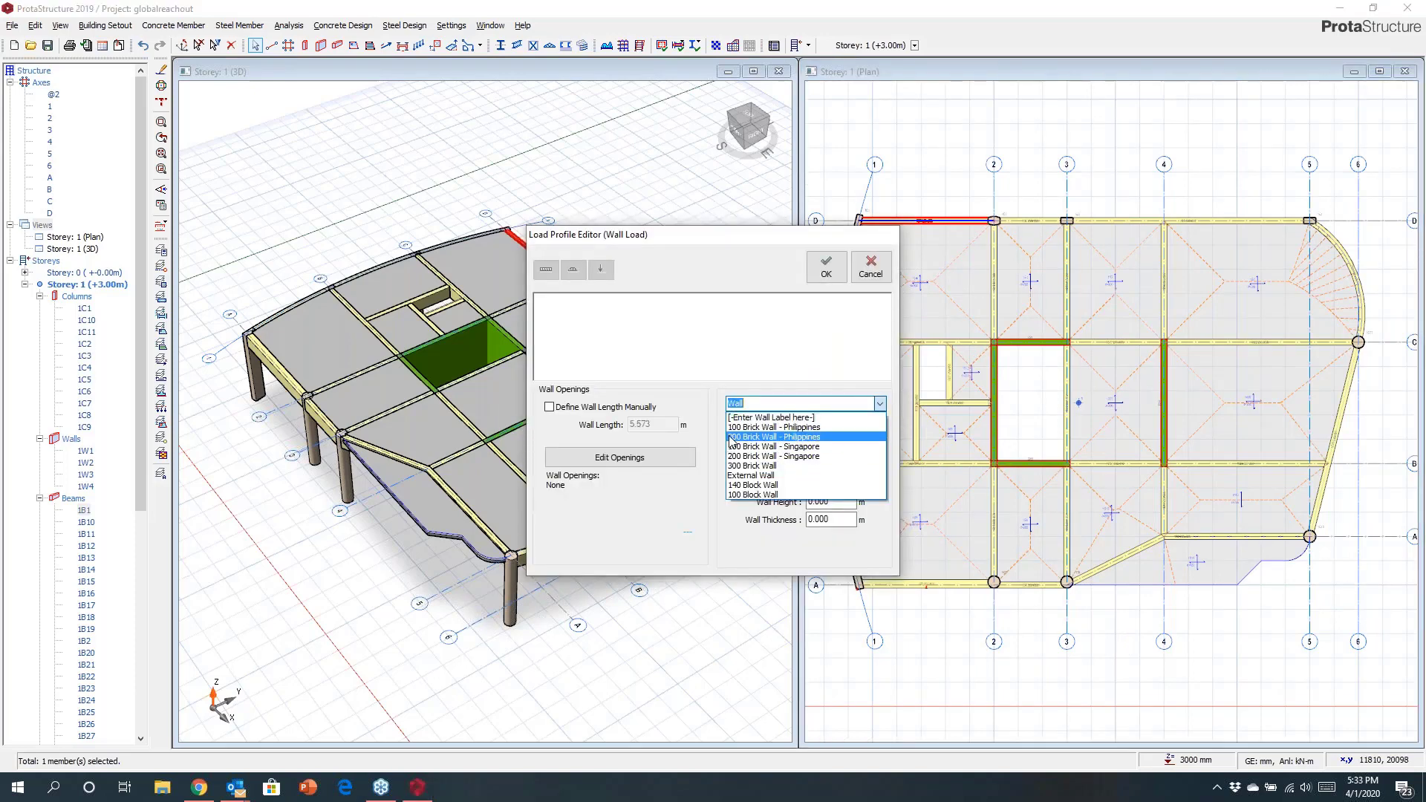
click(808, 427)
key(Tab)
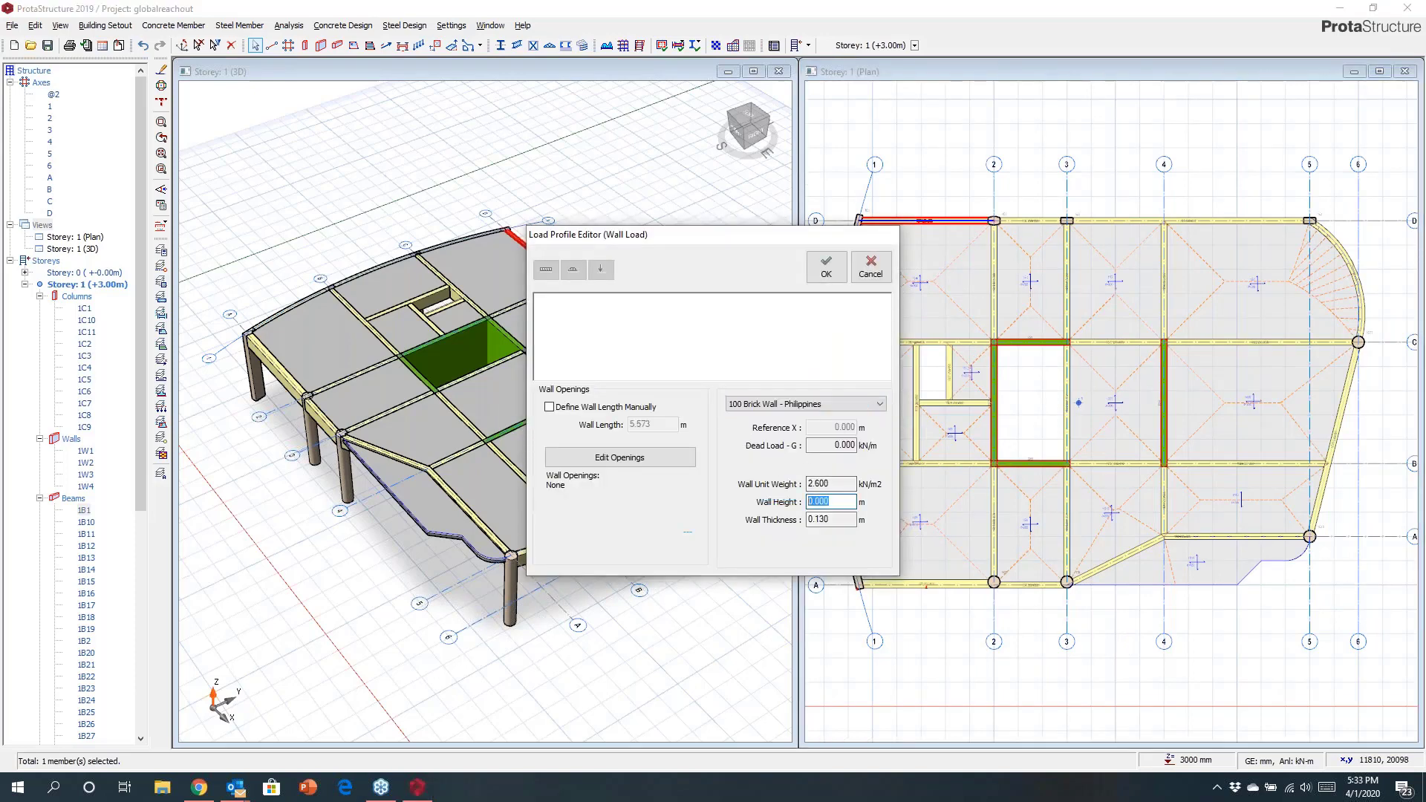
text(2.35)
click(825, 268)
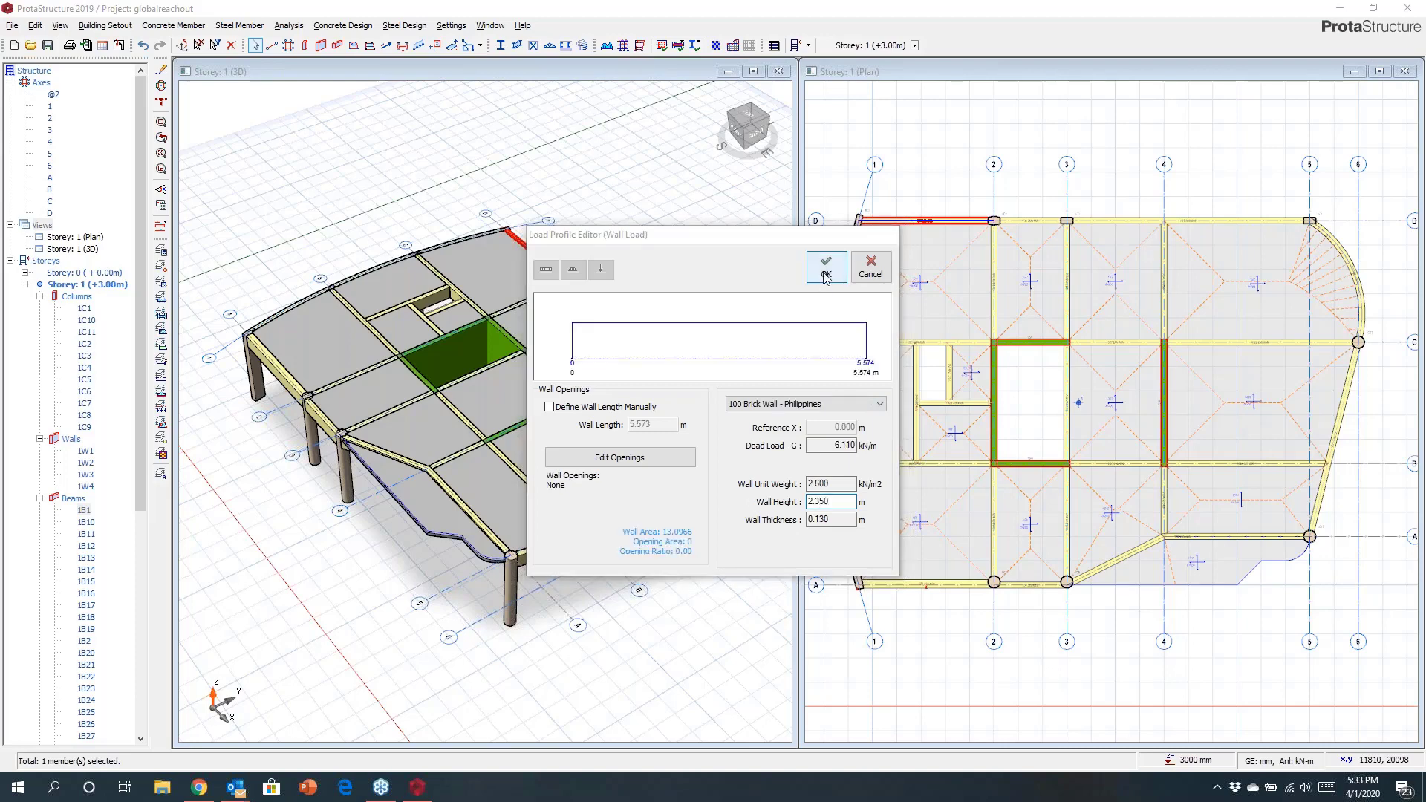
Copy that beam's wall load and paste it onto all the perimeter beams, accepting the replacement.
right_click(891, 222)
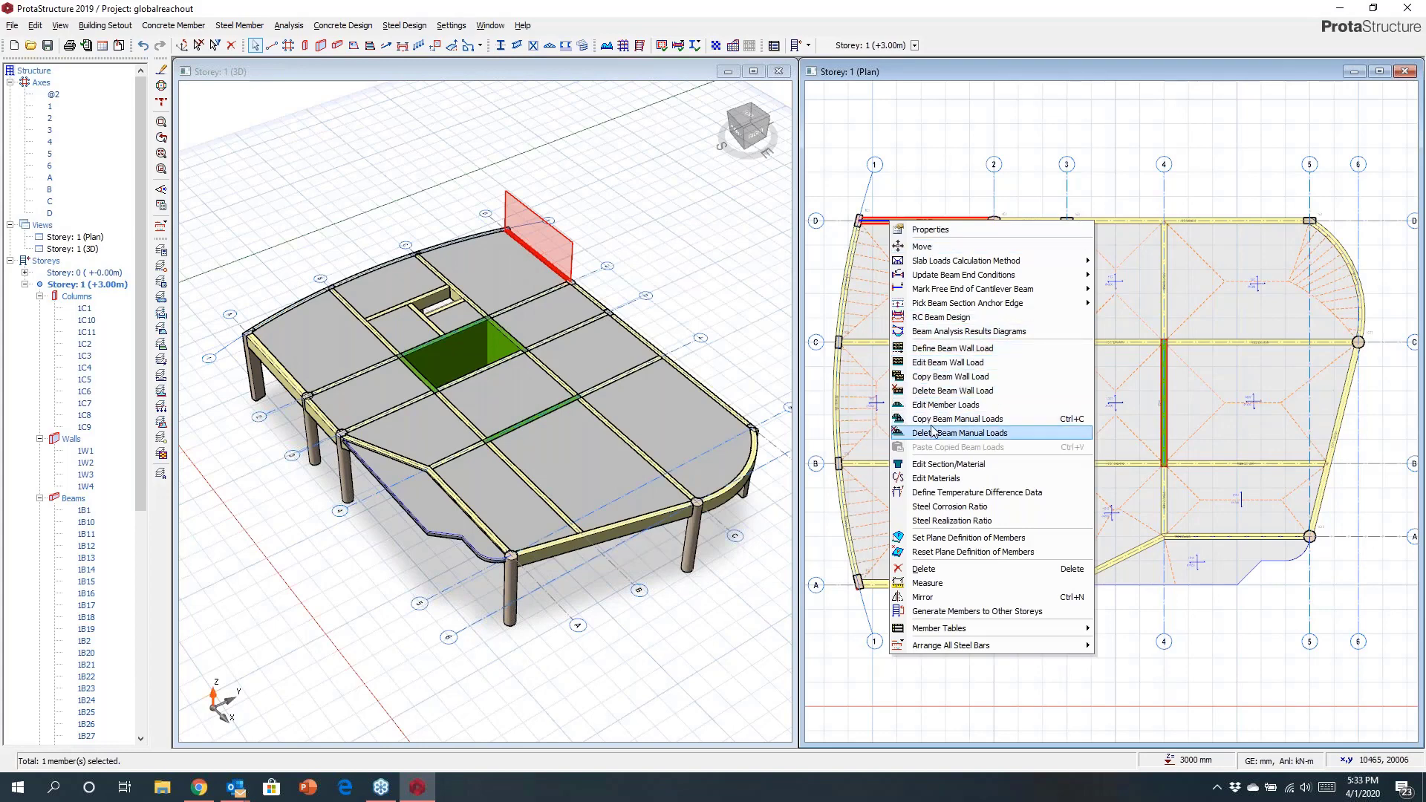
click(928, 377)
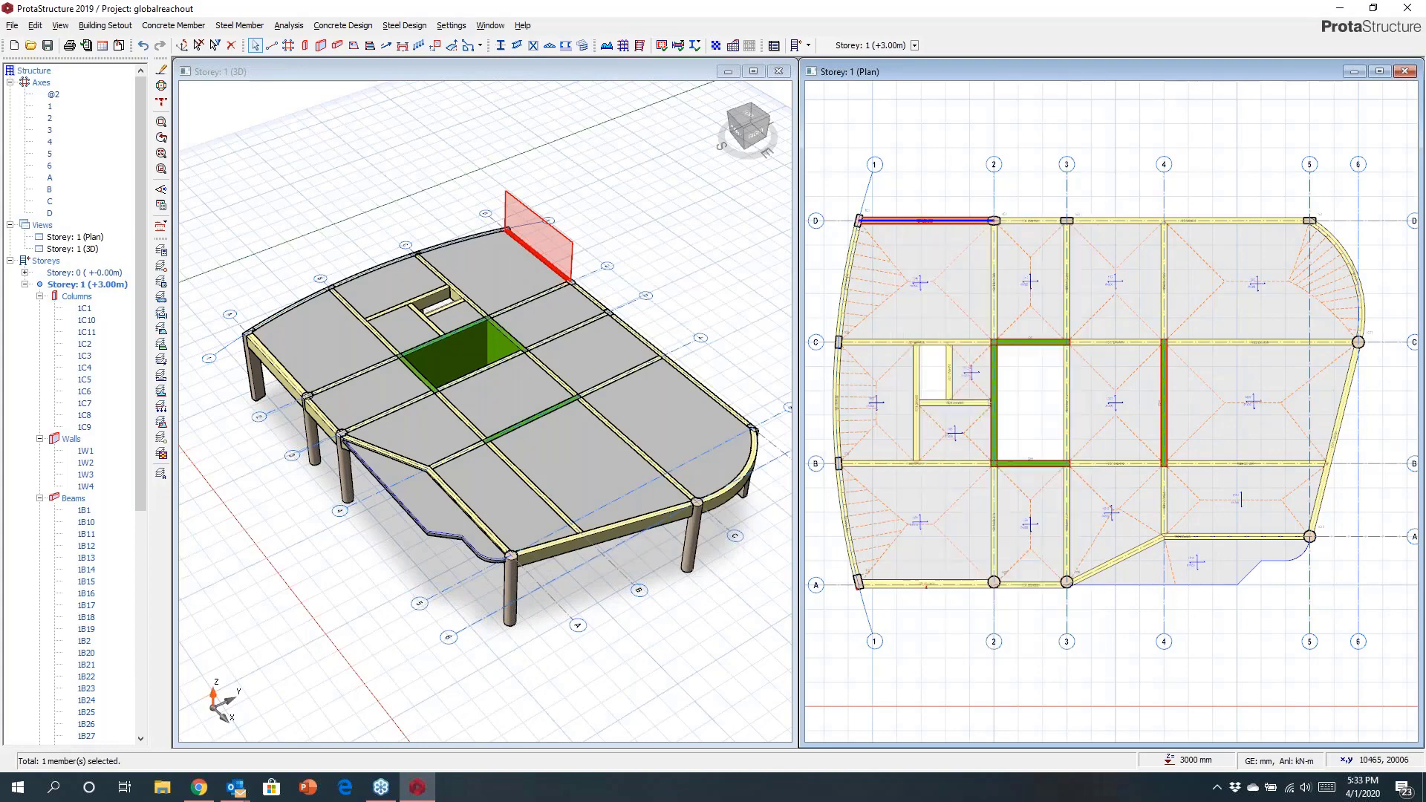
scroll(987, 350, down, 1)
drag(835, 209, 917, 541)
ctrl+drag(844, 472, 1236, 568)
ctrl+drag(1204, 229, 1286, 525)
ctrl+drag(974, 228, 1279, 290)
right_click(1176, 205)
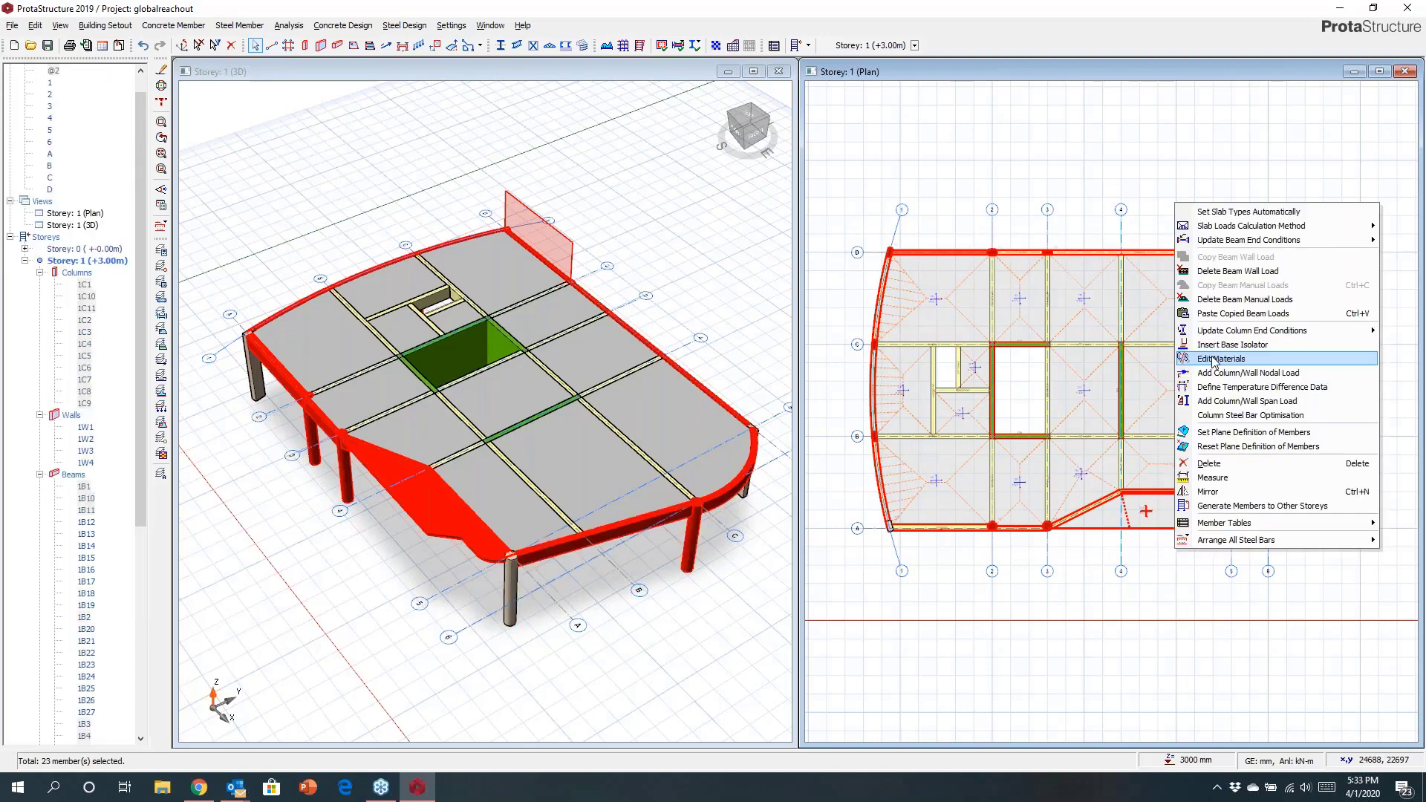
click(1218, 313)
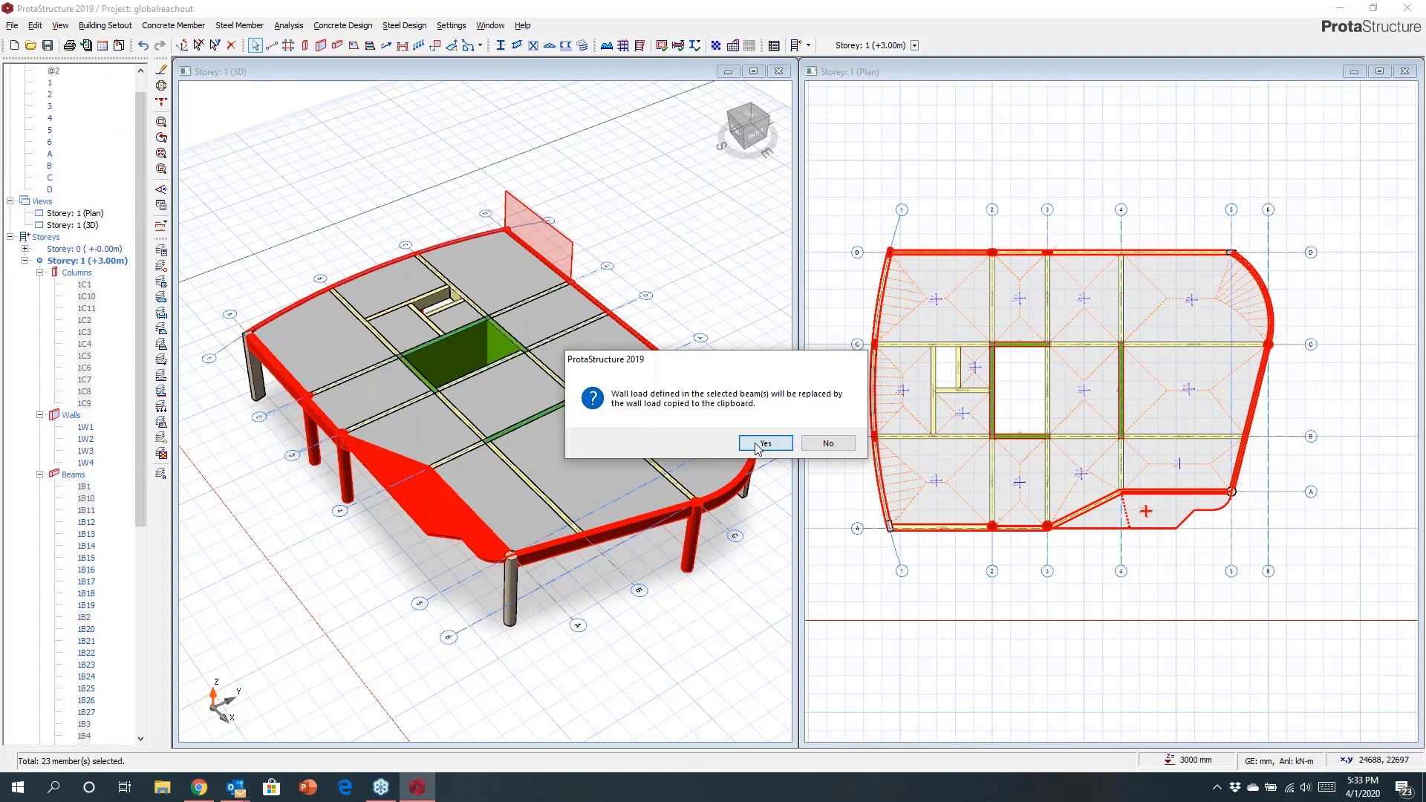
click(765, 443)
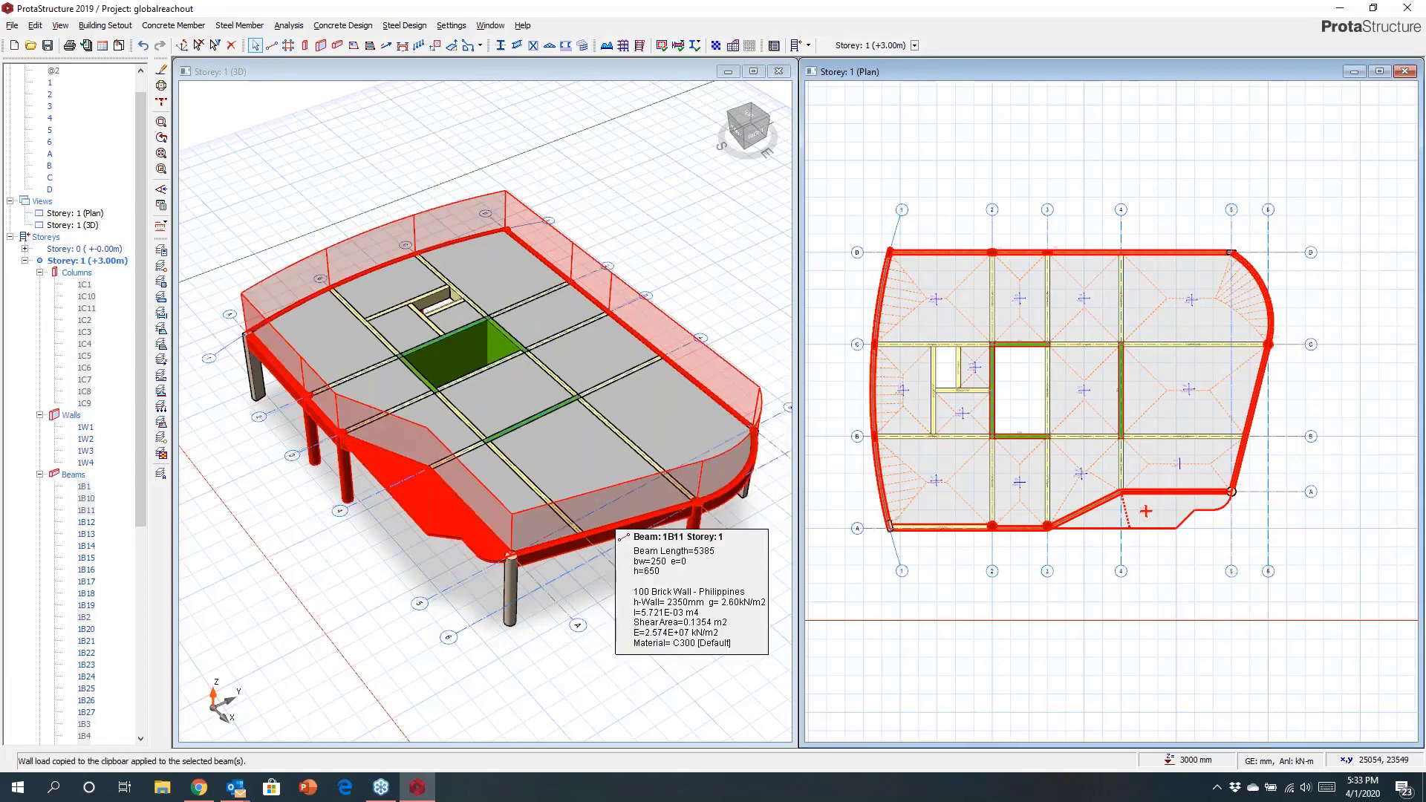
Draw a four-point polyline slab drop region with a -100 mm drop in the slab right of the core.
mouse_move(503, 524)
middle_down()
mouse_move(537, 486)
mouse_move(601, 461)
mouse_move(502, 505)
mouse_move(386, 522)
mouse_move(511, 518)
middle_up()
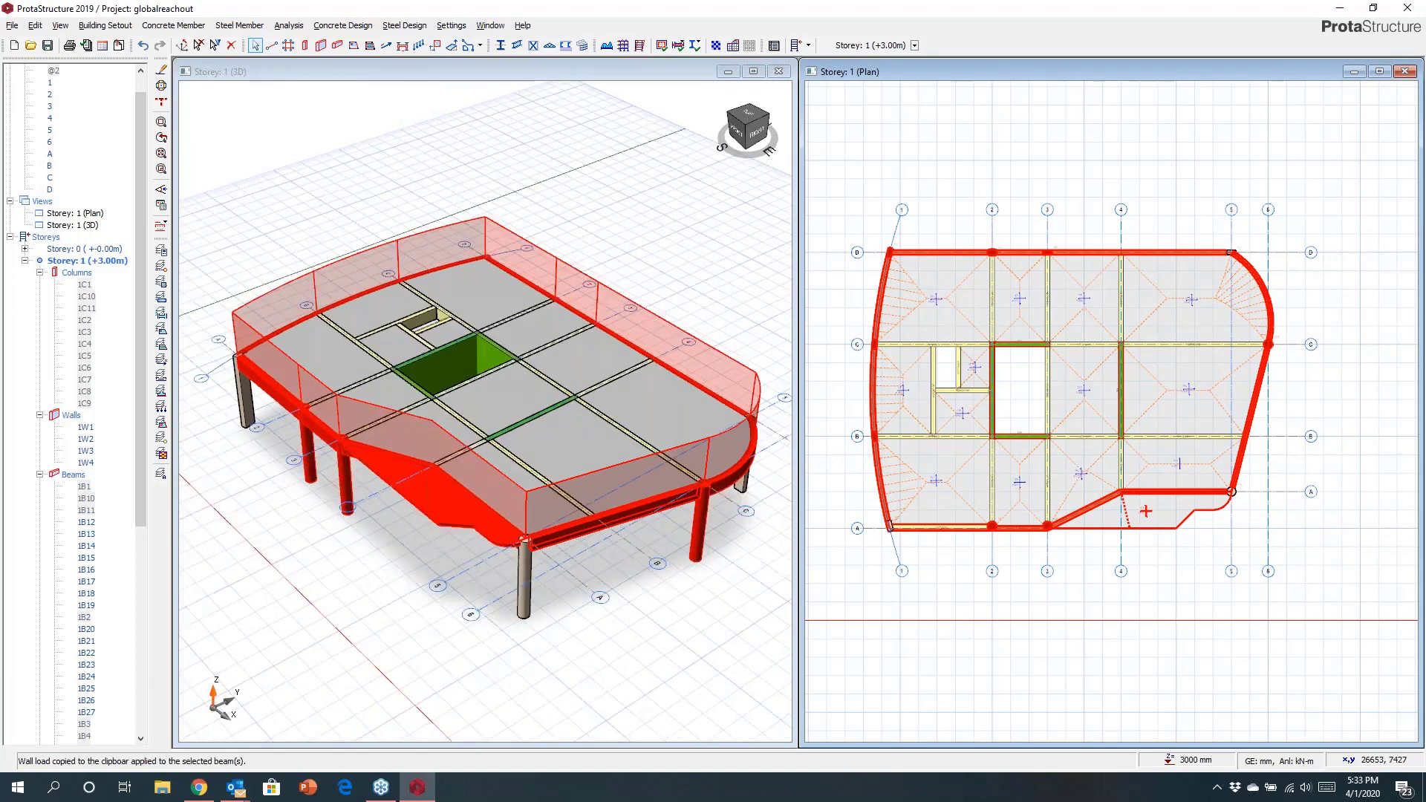
key(Escape)
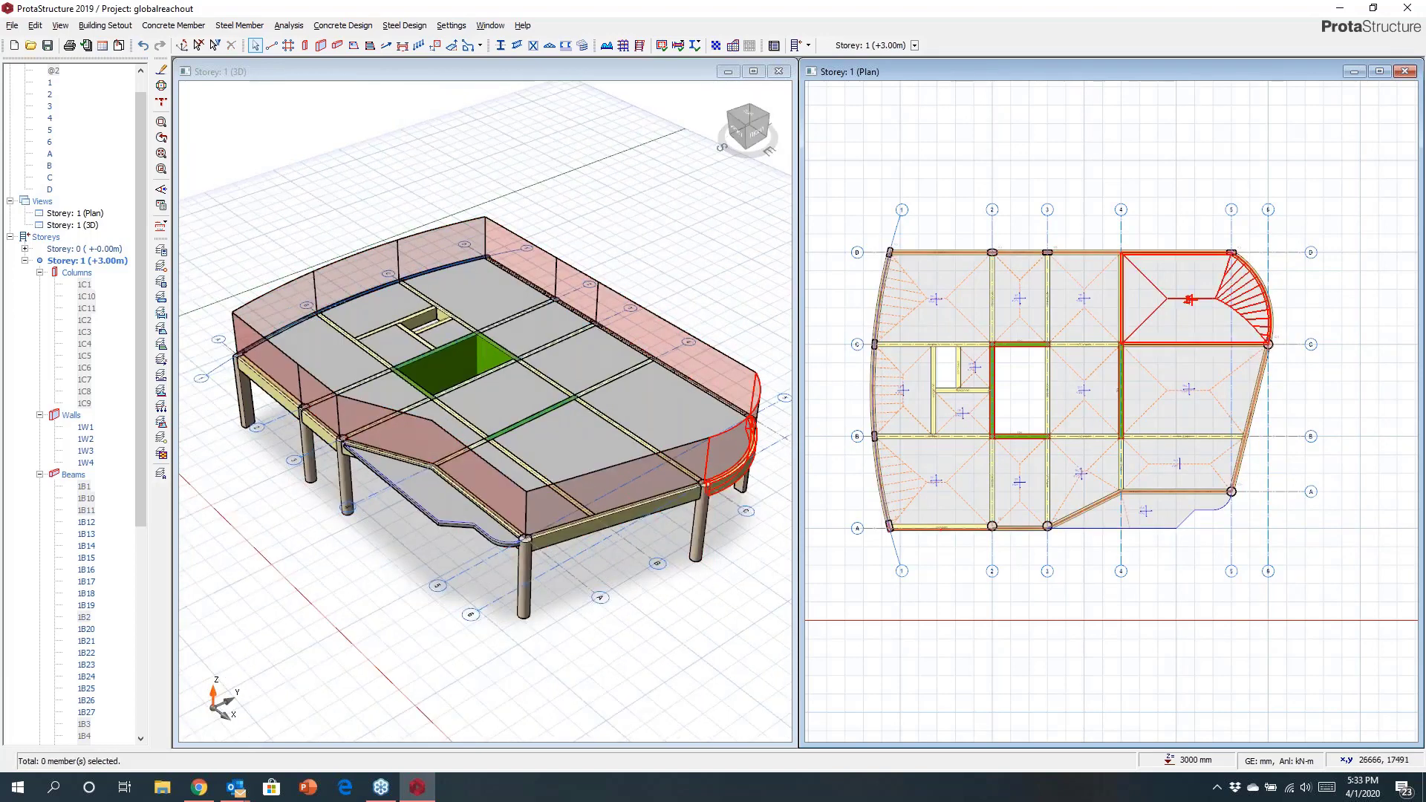
scroll(1203, 290, up, 5)
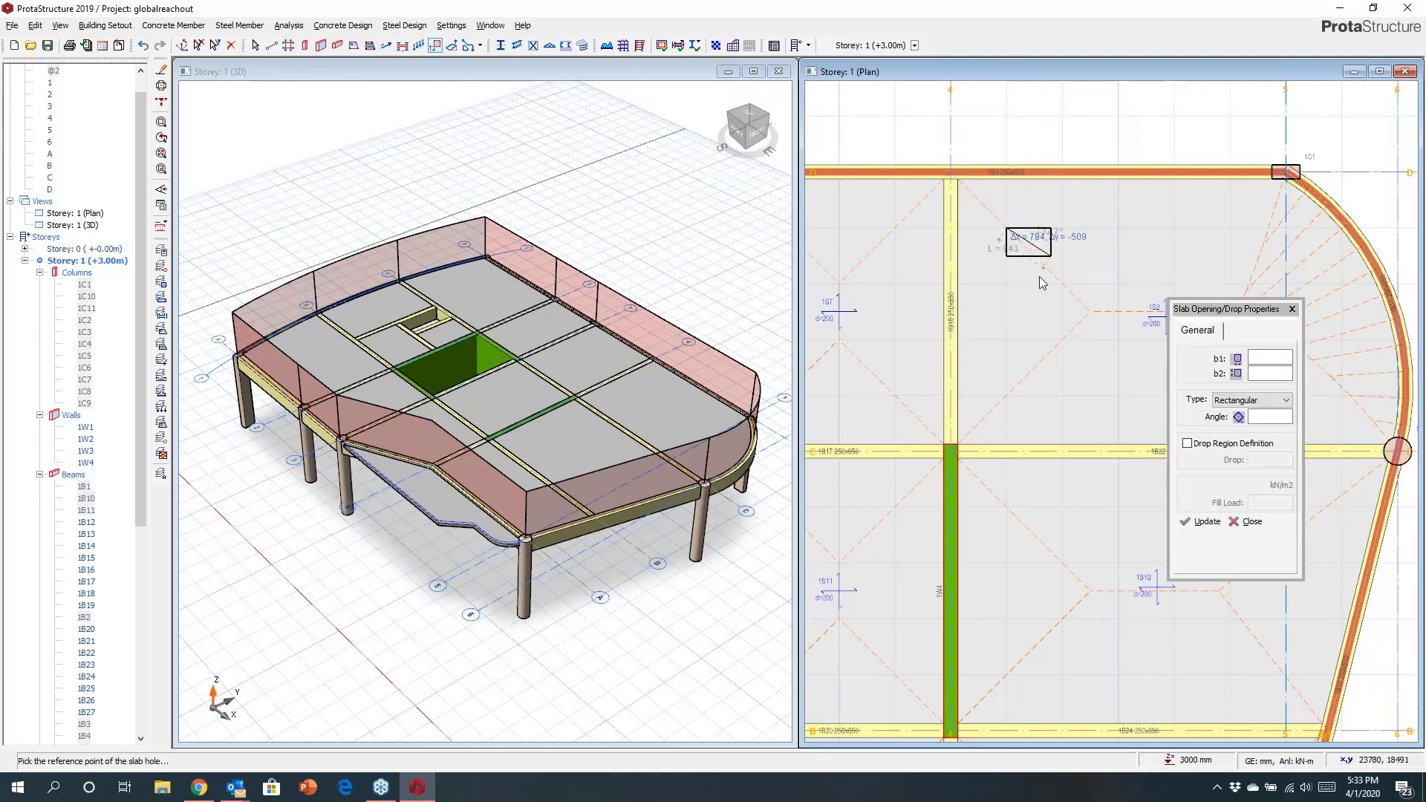
click(1230, 403)
click(1223, 435)
click(1188, 443)
click(1263, 461)
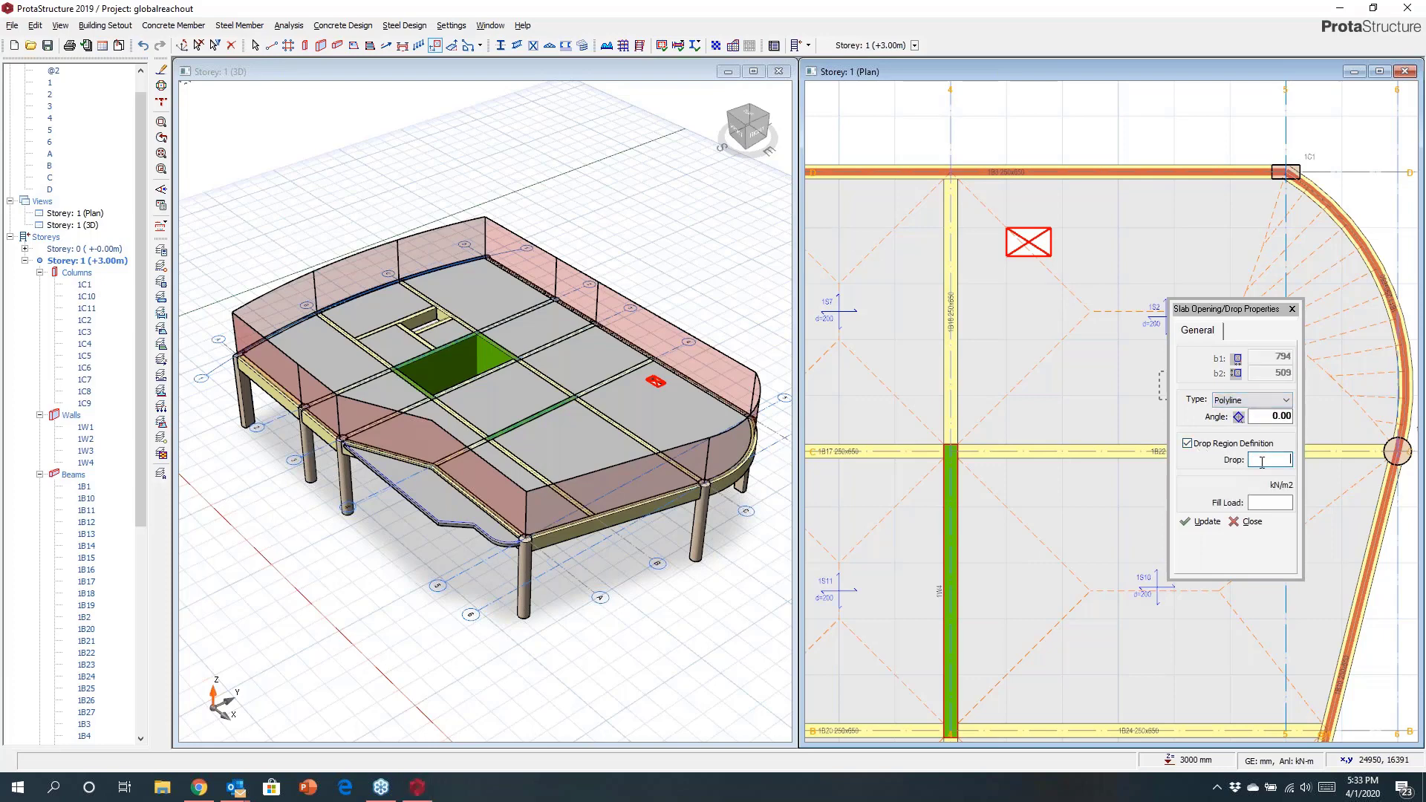
text(-100)
click(1007, 507)
click(1139, 510)
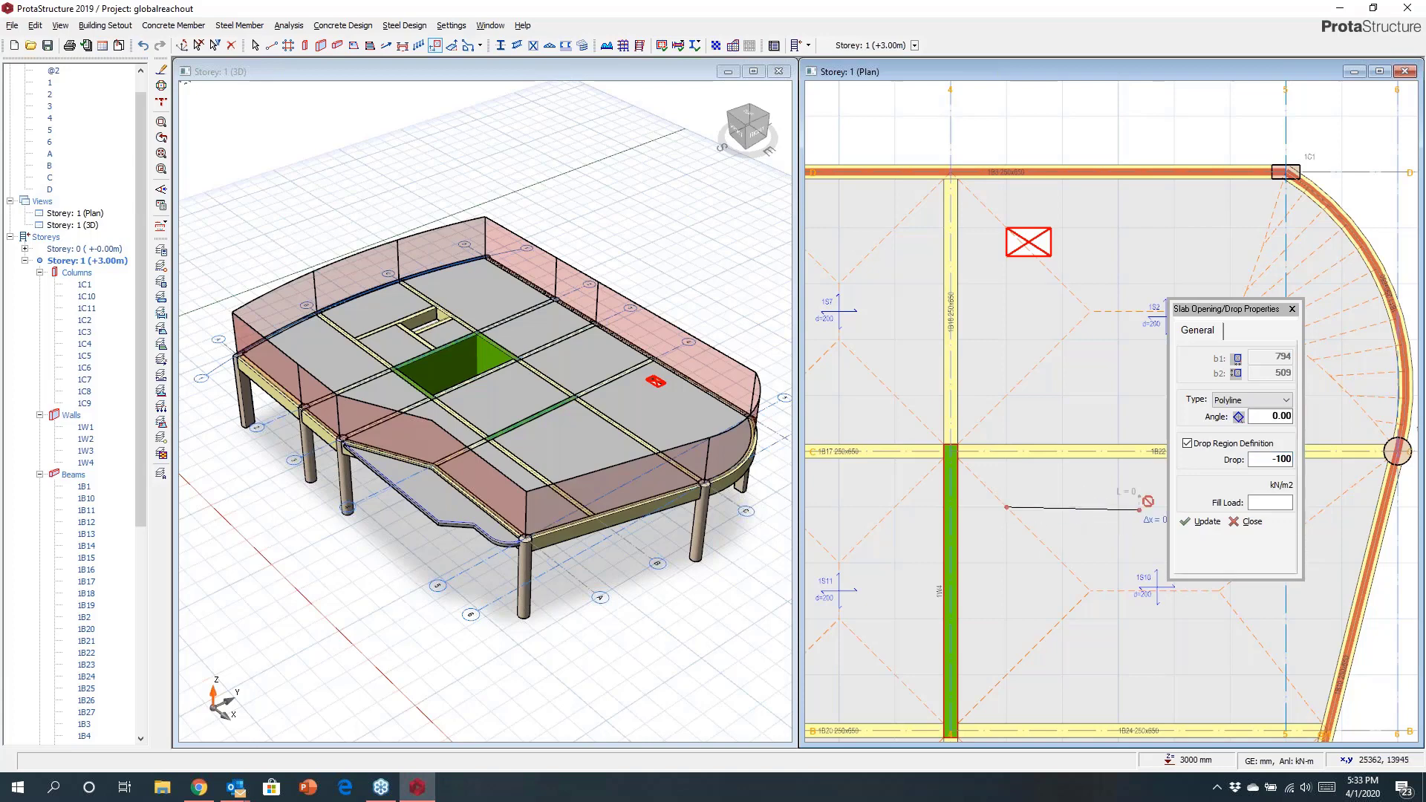
click(1105, 639)
click(1017, 607)
right_click(1021, 587)
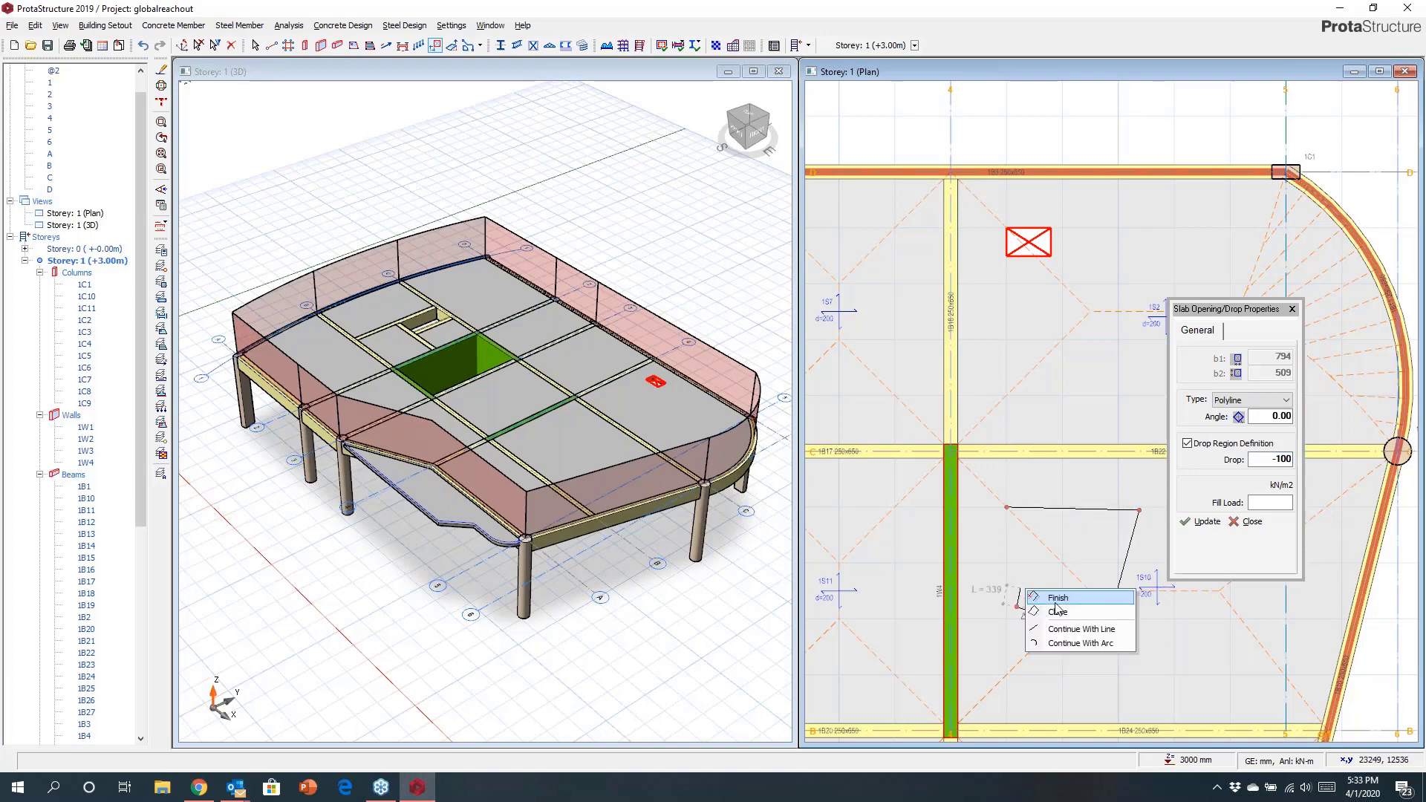
click(1062, 600)
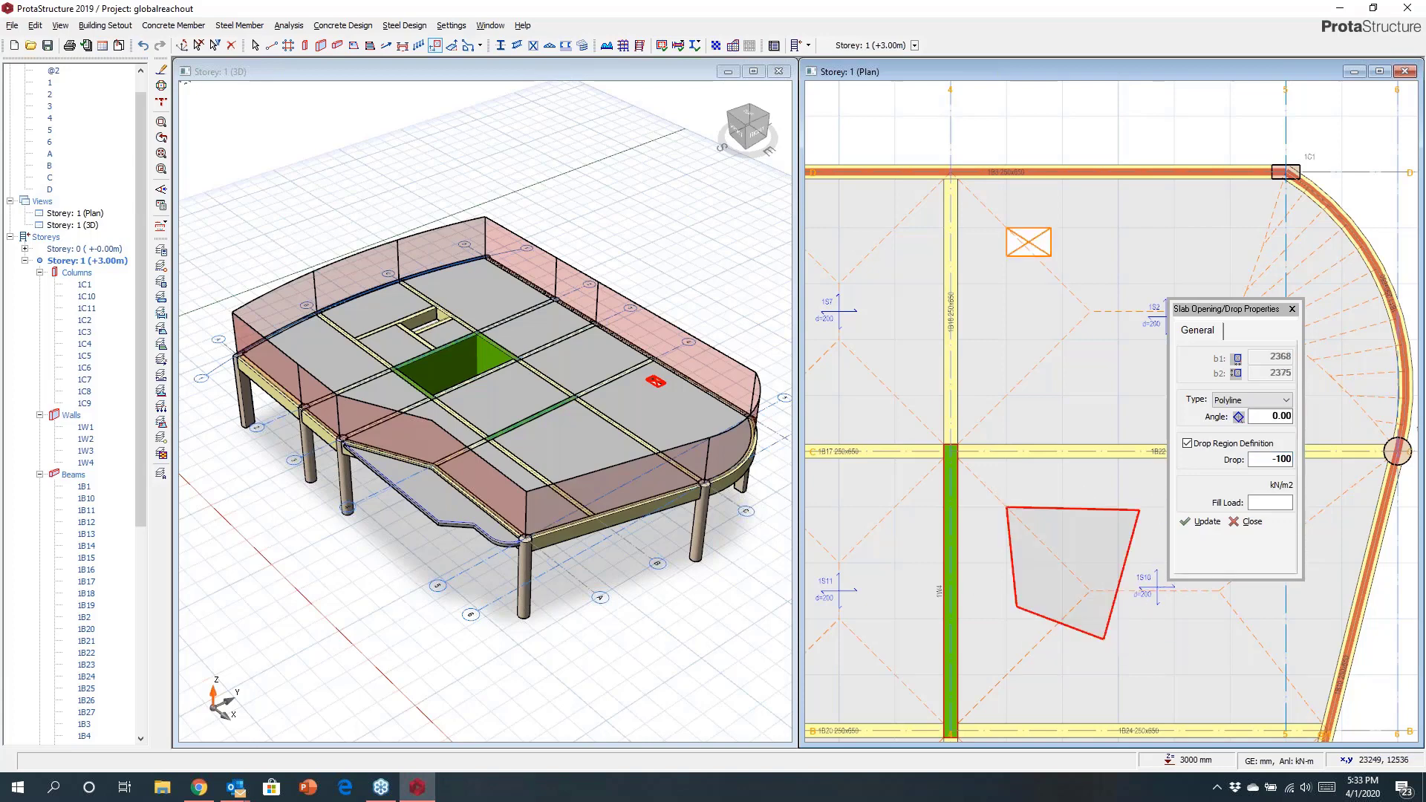
click(1293, 310)
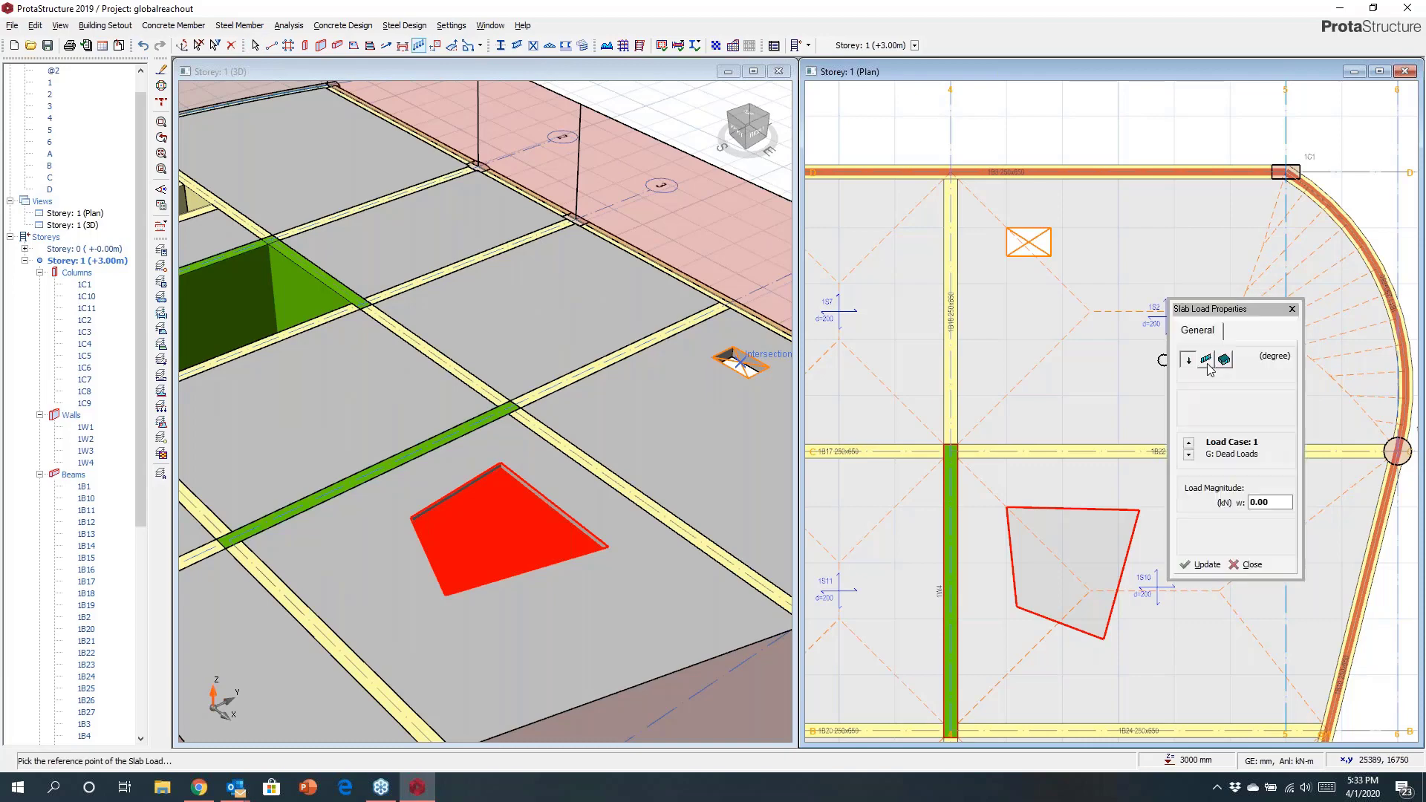
Place a 100 Brick Wall - Philippines line wall load 1 m high across the slab above the drop region.
click(1239, 419)
click(1239, 424)
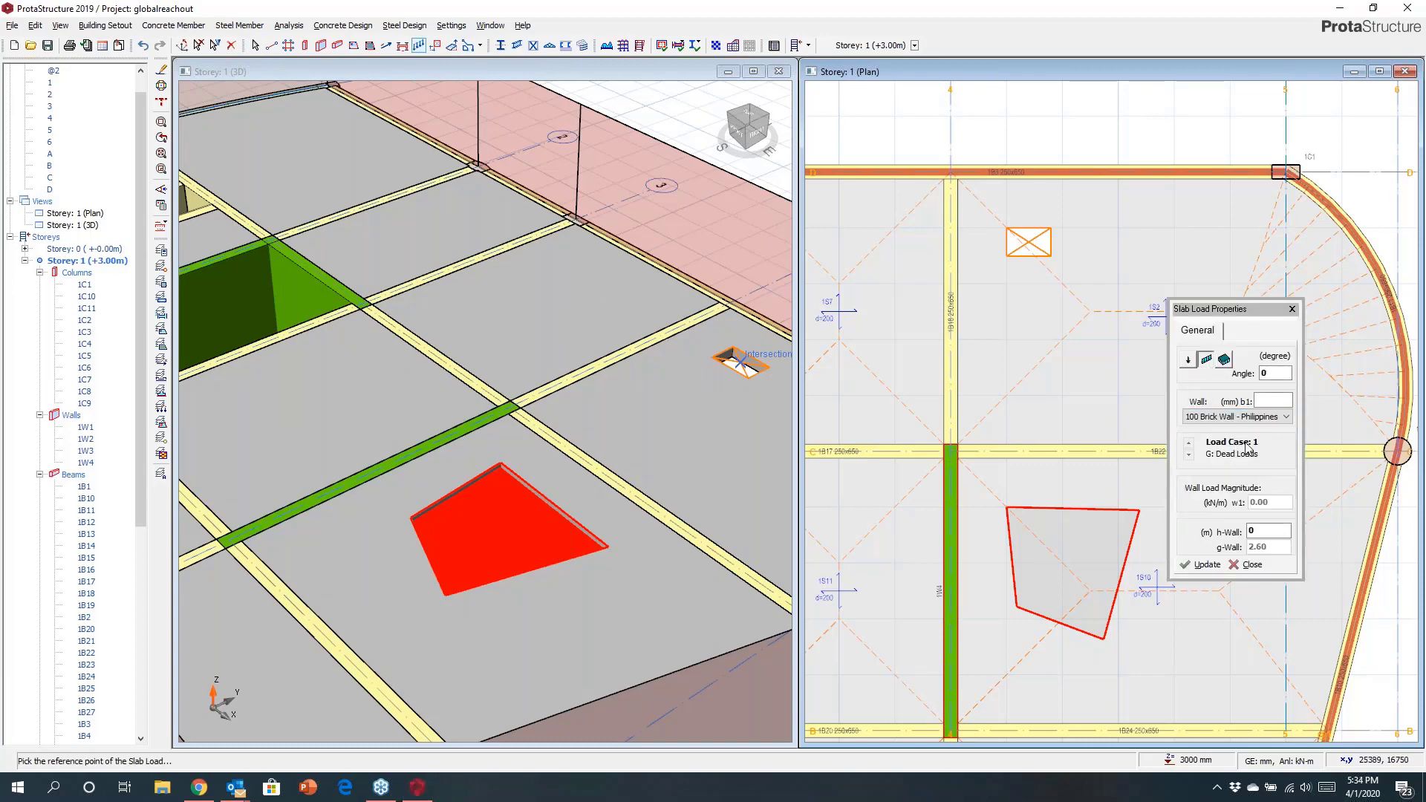
click(1258, 531)
text(1)
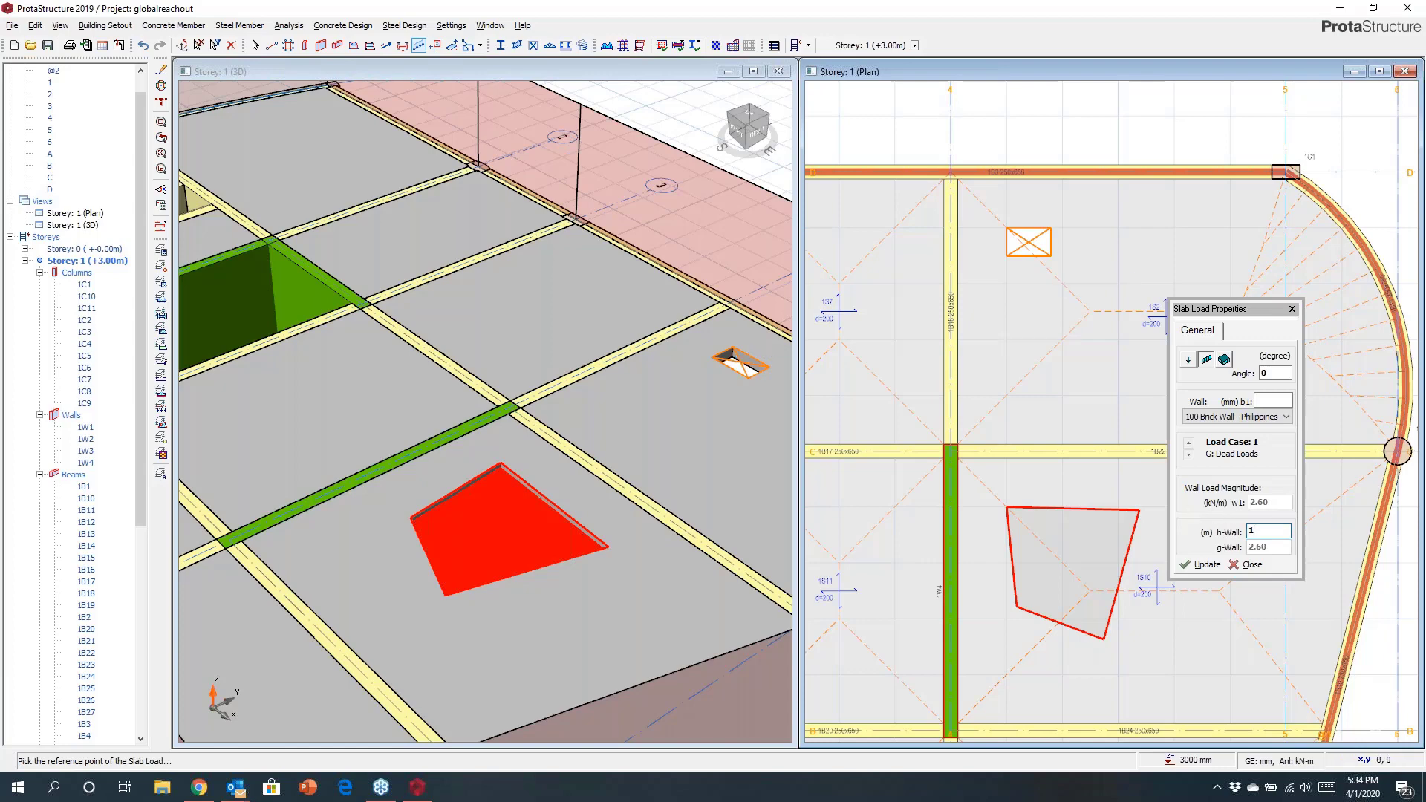
click(1002, 347)
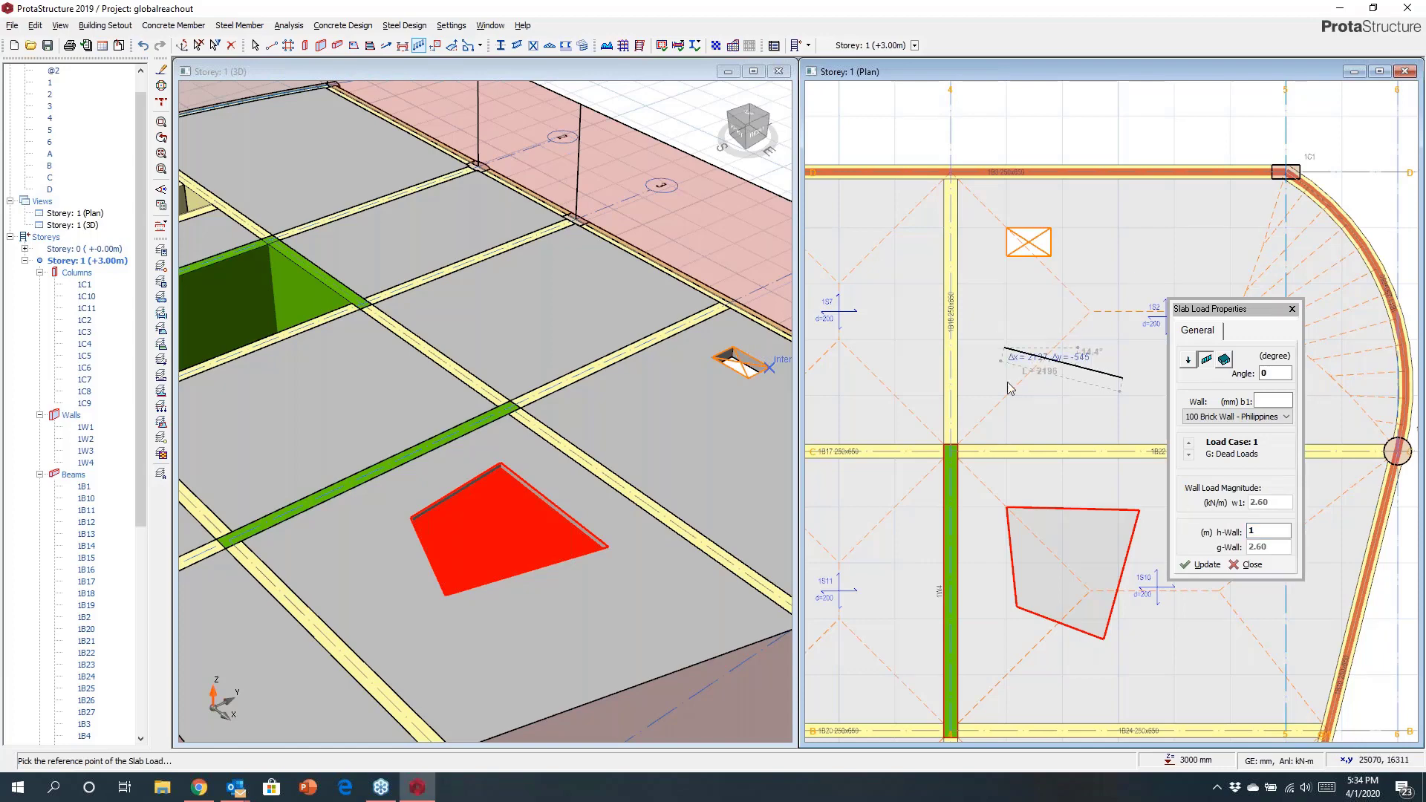
click(769, 367)
middle_drag(694, 382, 646, 364)
click(1292, 309)
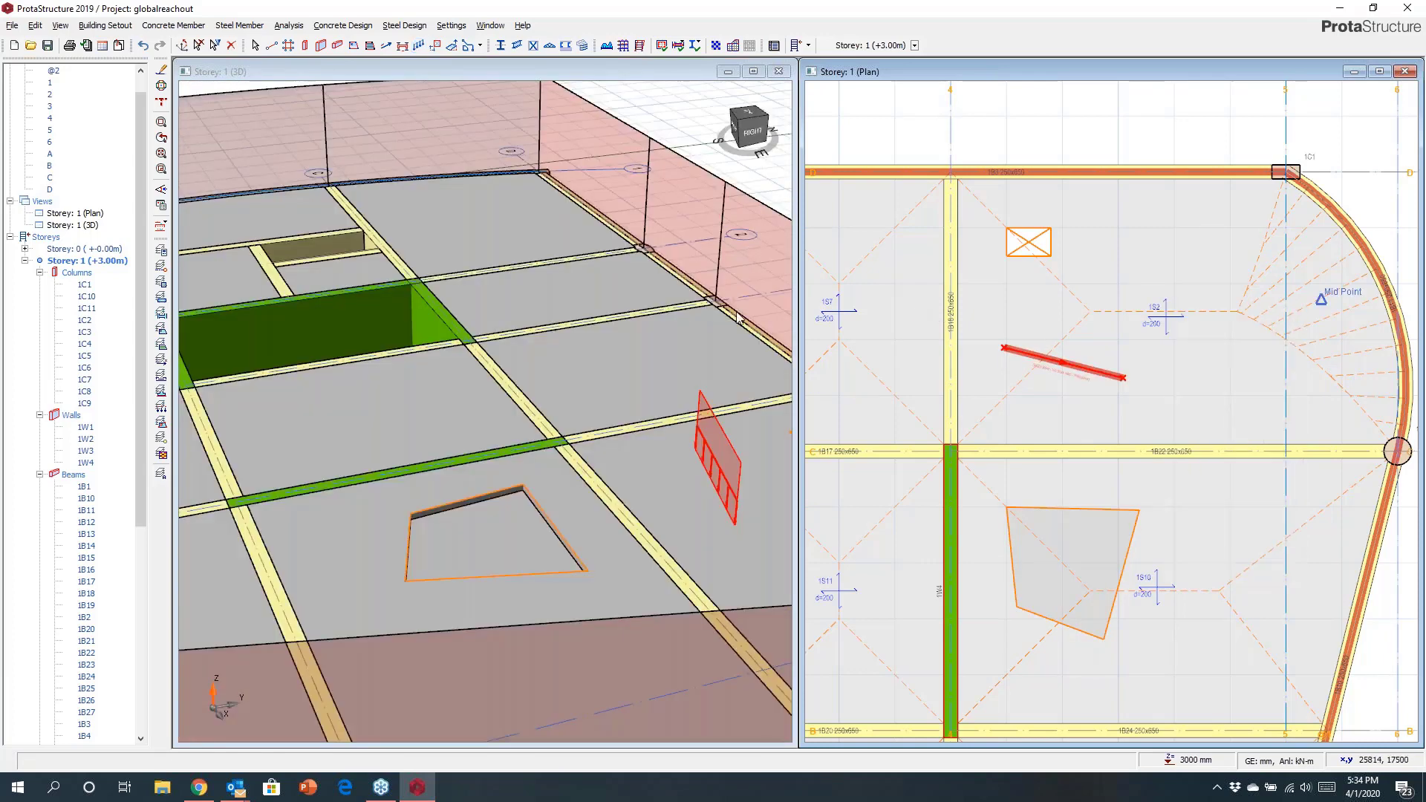
Generate new storeys from Storey 1 up to Storey 5 at +15.00 m.
scroll(603, 300, down, 5)
mouse_move(603, 300)
middle_down()
mouse_move(589, 280)
mouse_move(642, 308)
mouse_move(656, 348)
mouse_move(580, 376)
mouse_move(592, 404)
middle_up()
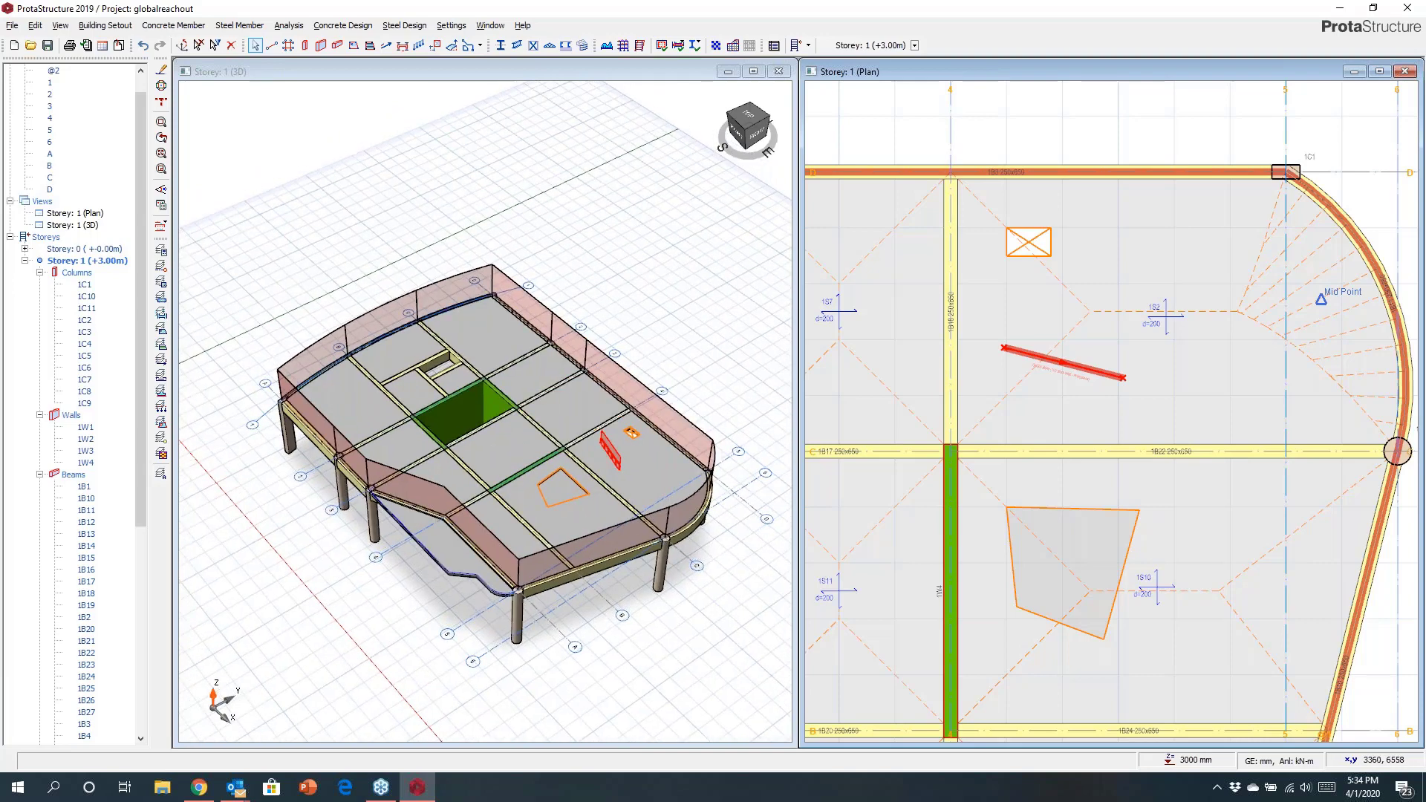
click(50, 238)
right_click(50, 240)
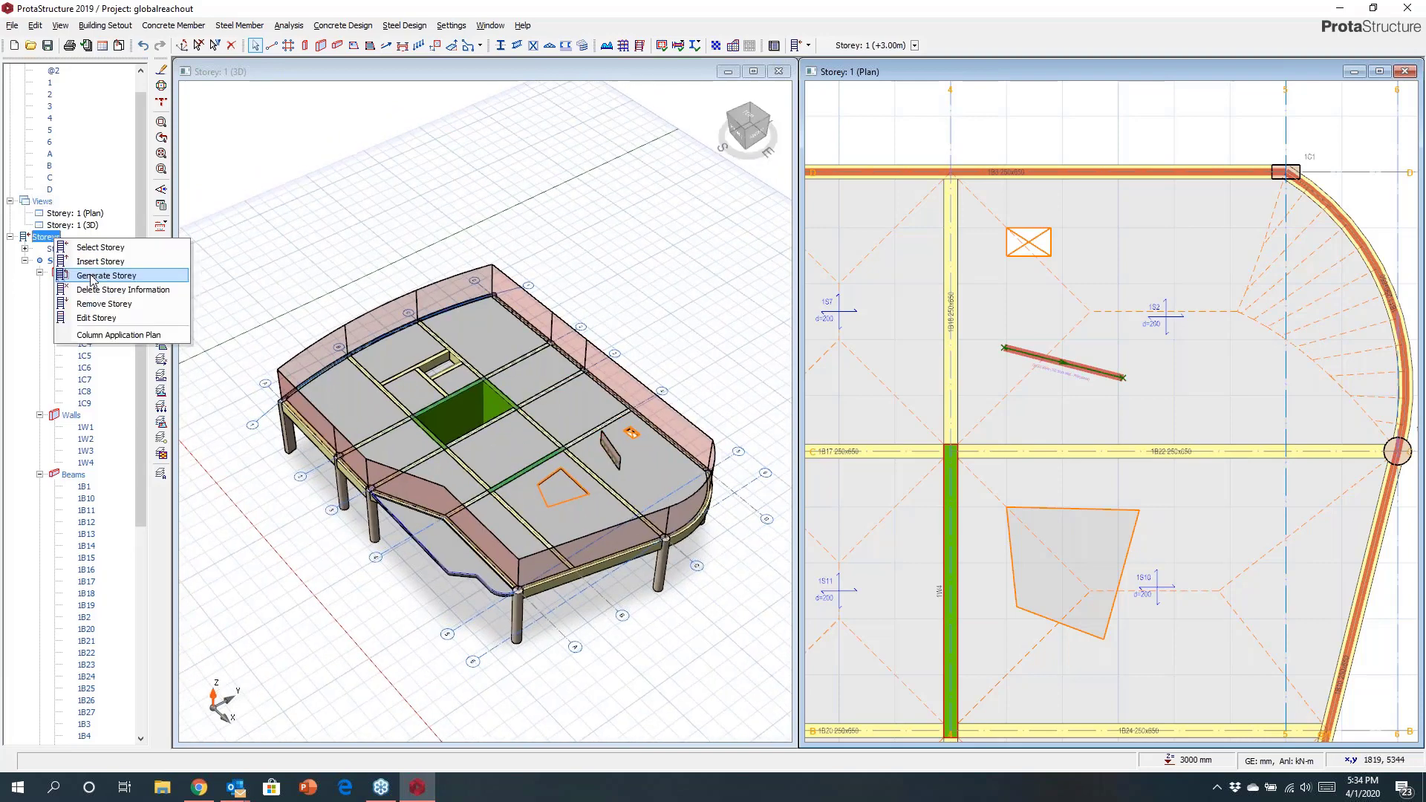
click(90, 261)
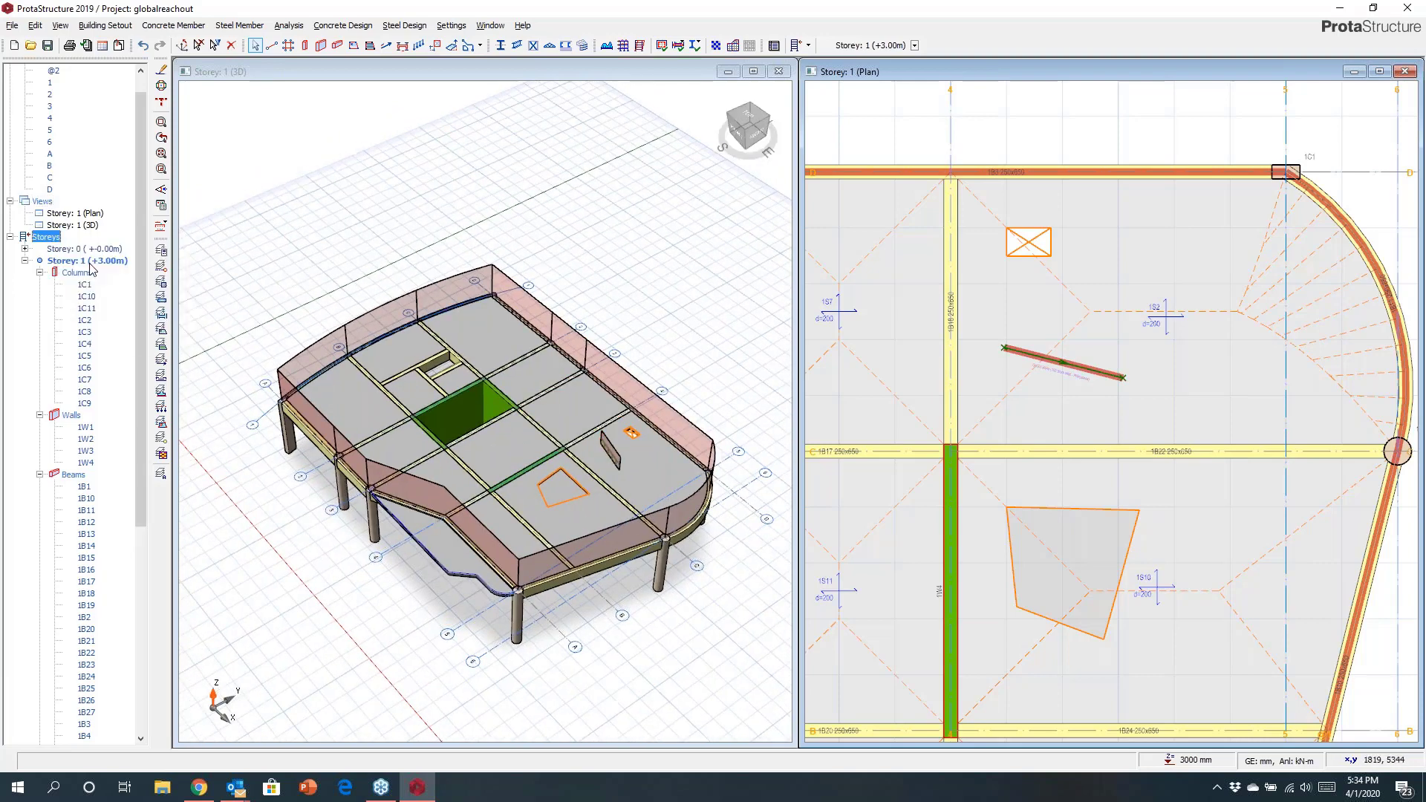
text(3)
click(814, 360)
click(767, 443)
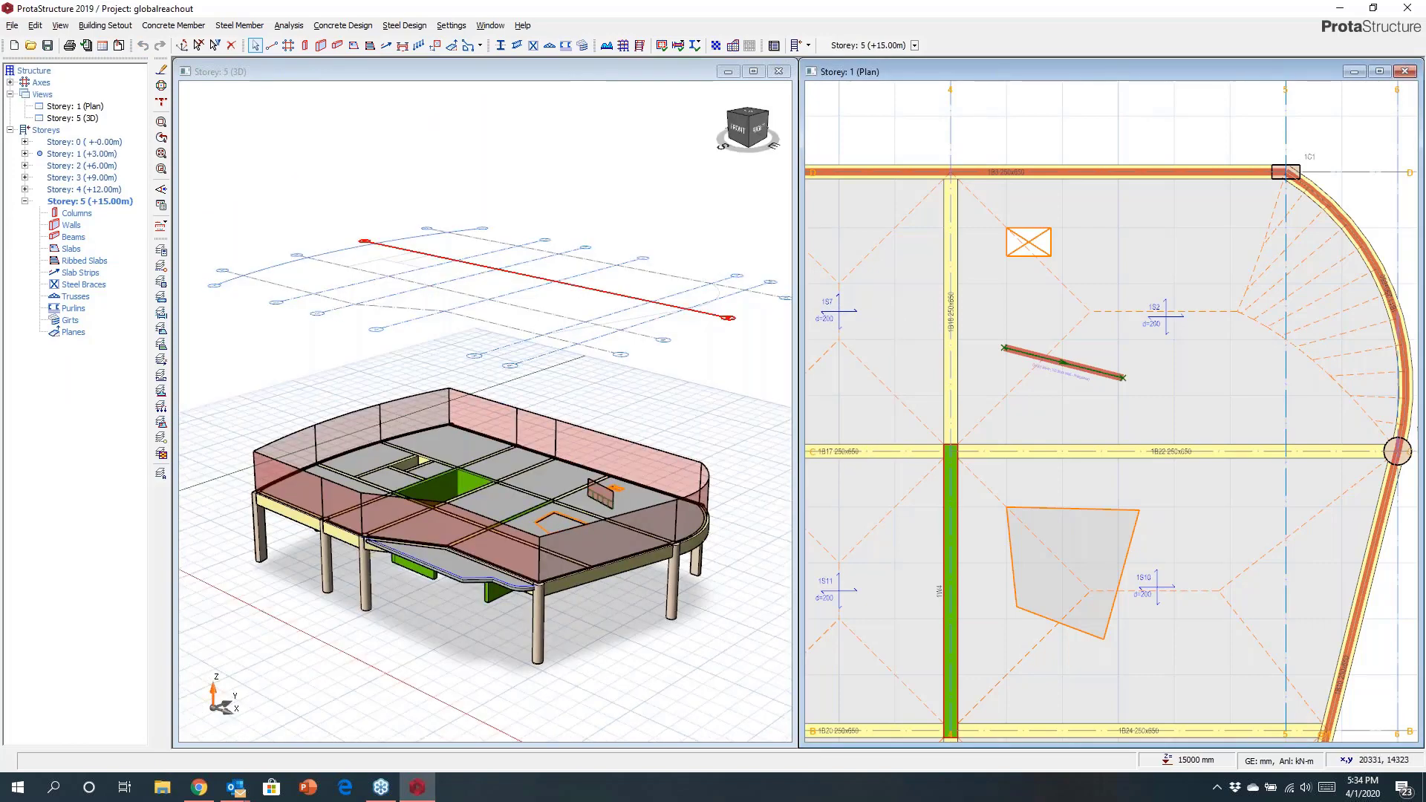
Place four 500 mm circular concrete columns at axis intersections on Storey 5.
middle_drag(551, 278, 533, 371)
scroll(490, 332, up, 5)
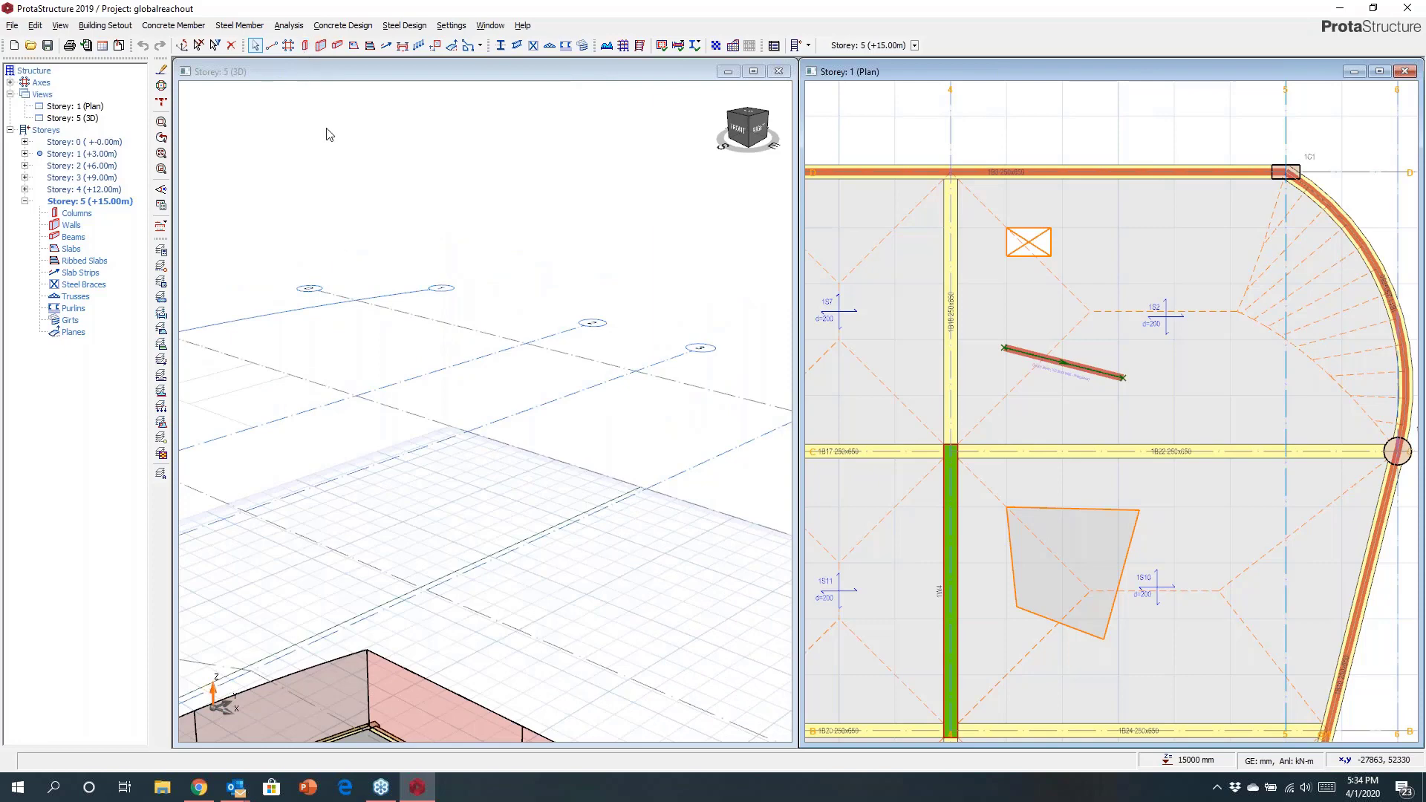
click(372, 253)
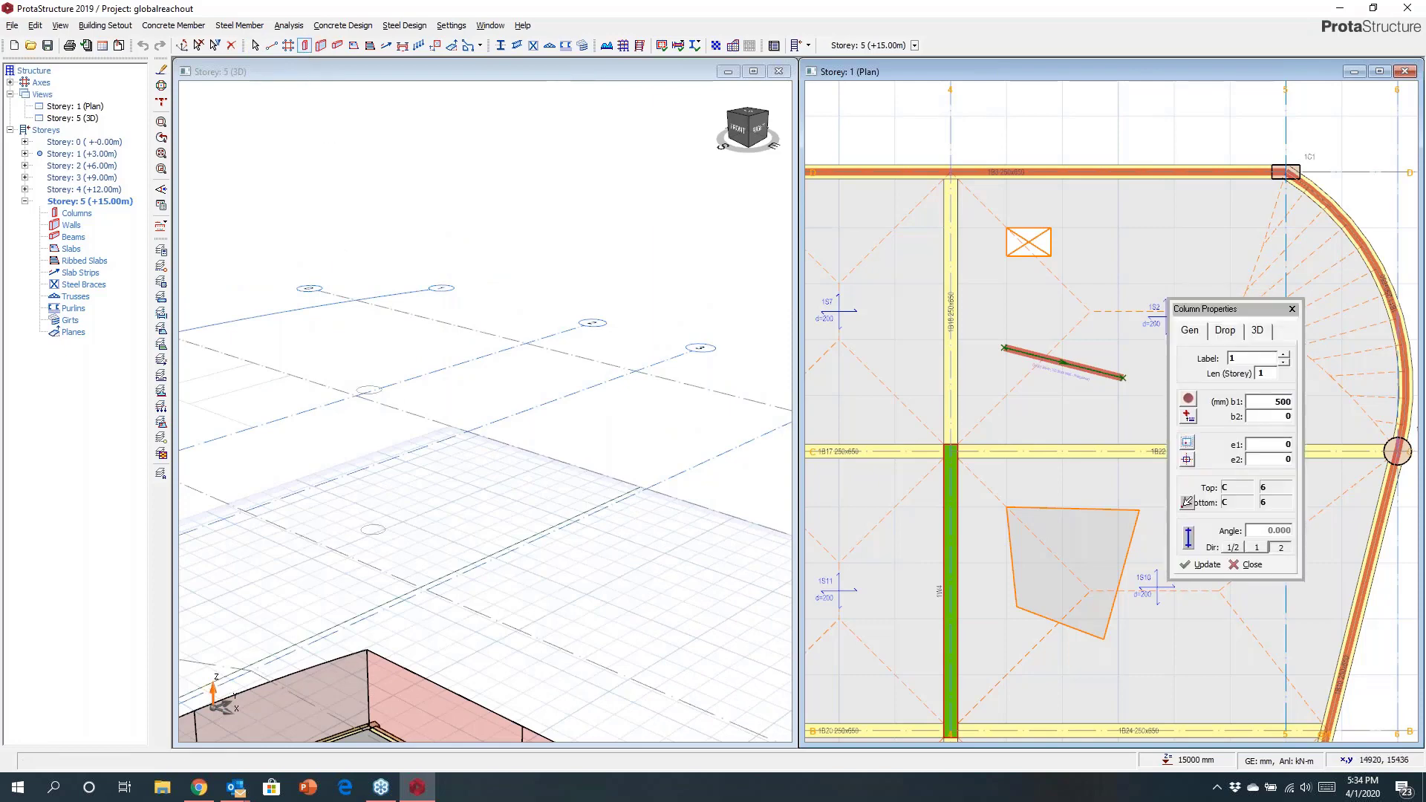
click(356, 395)
click(356, 396)
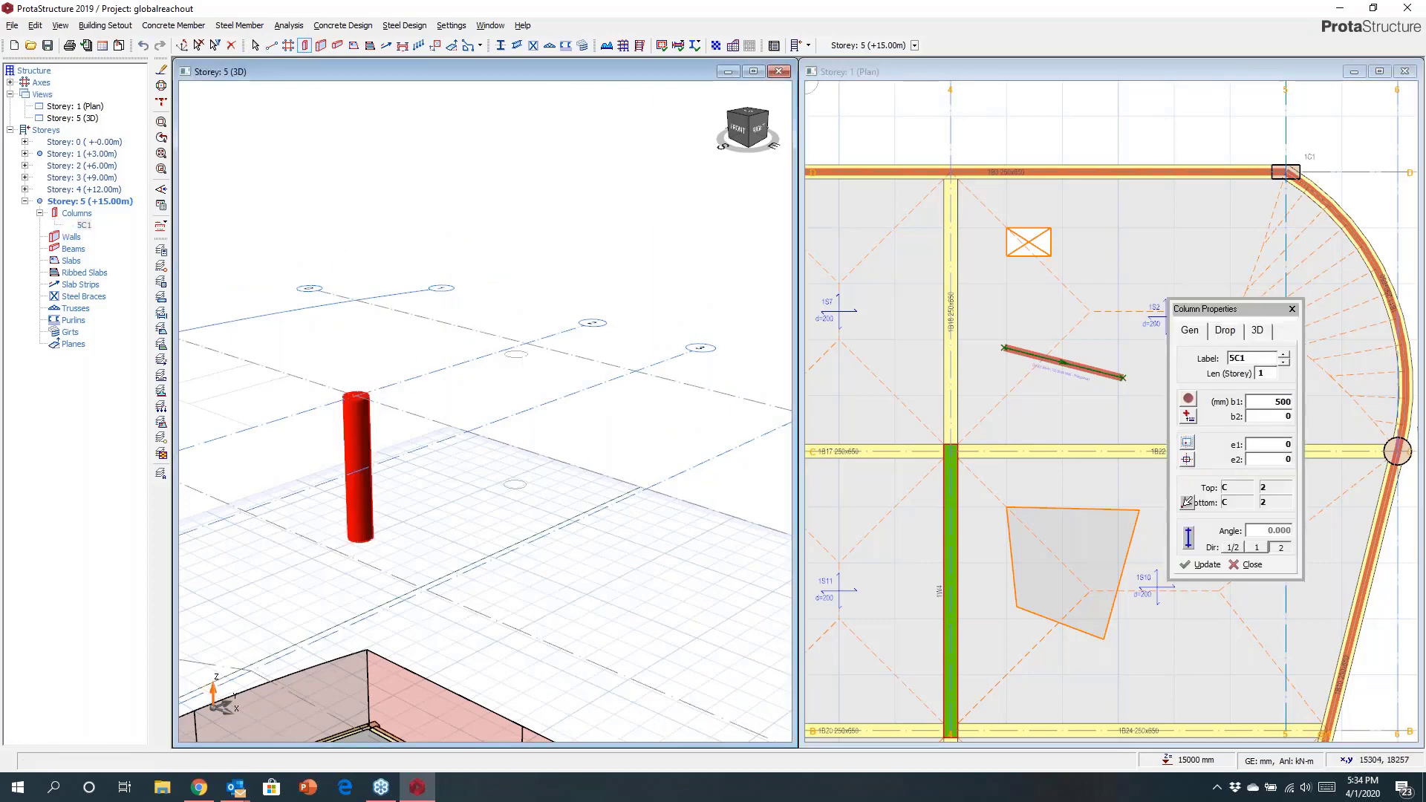
click(525, 343)
click(635, 369)
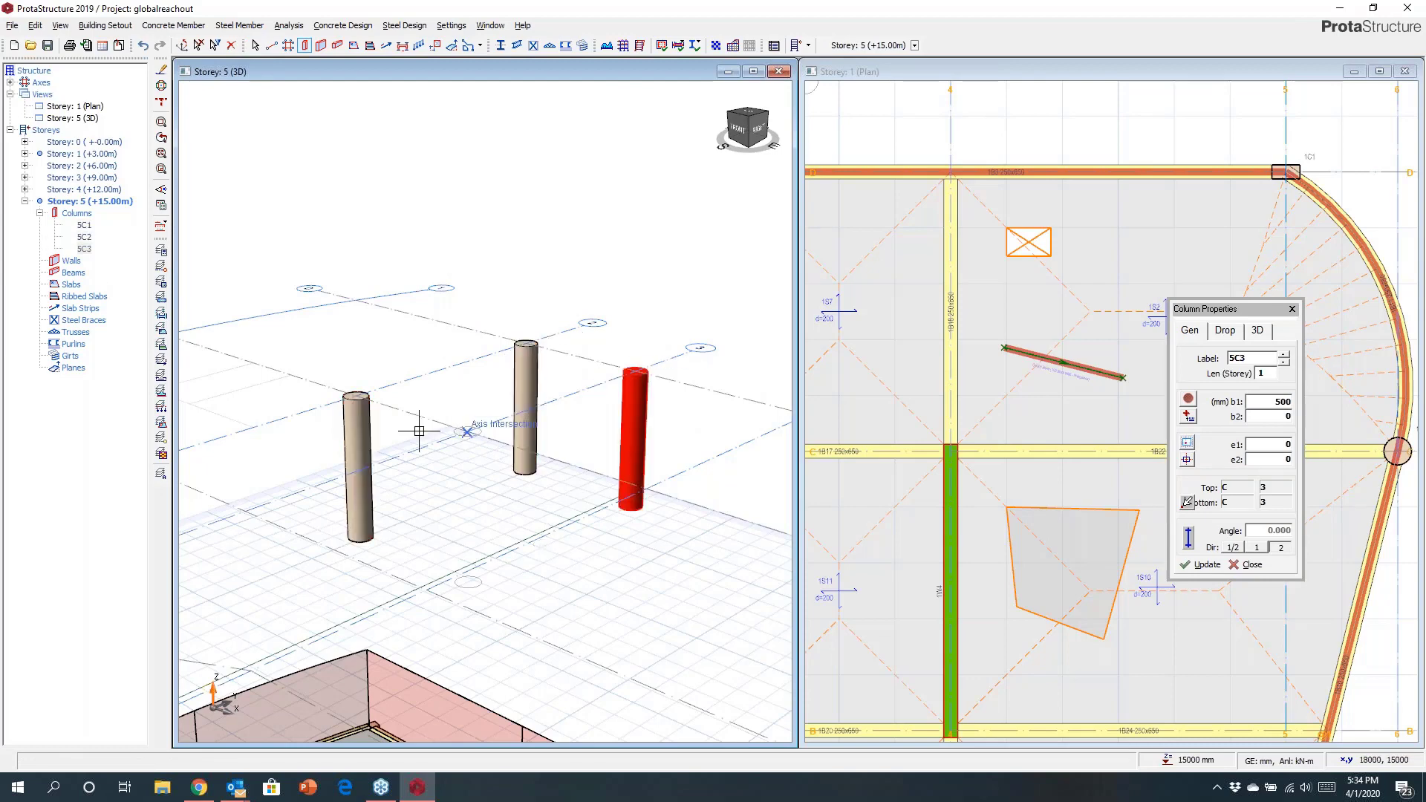
click(467, 429)
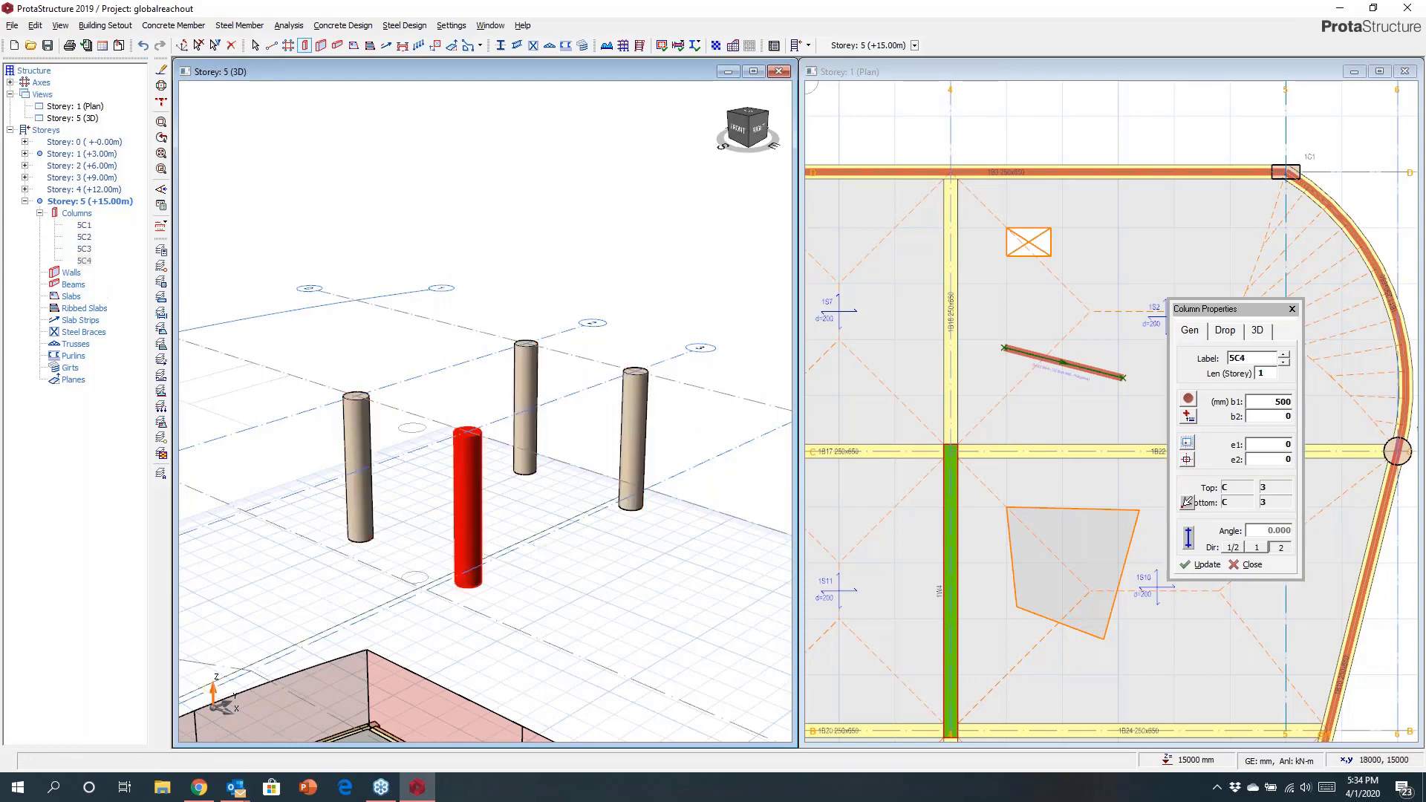
Draw beams connecting the four new Storey 5 columns into a frame.
click(356, 398)
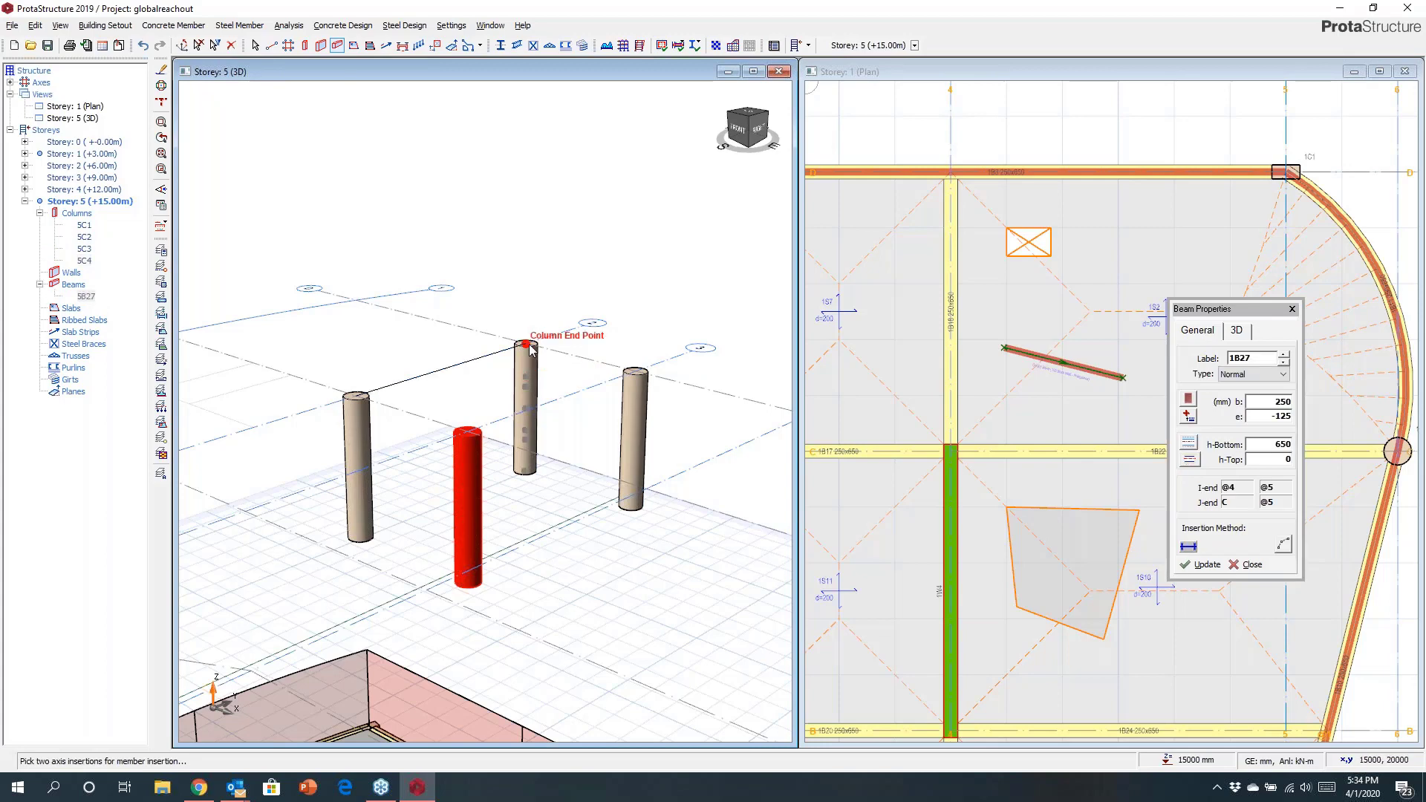
click(526, 343)
click(526, 343)
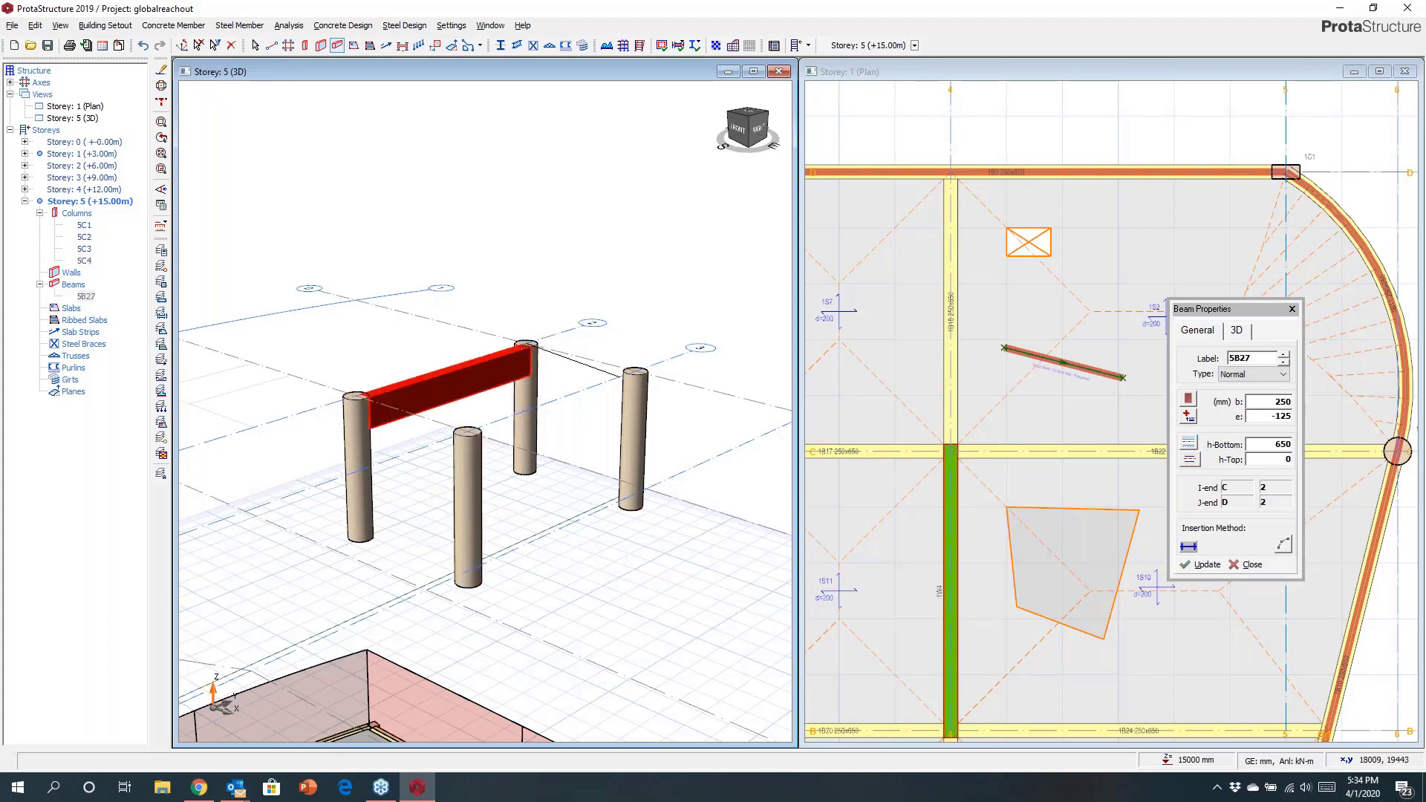
click(635, 370)
click(468, 509)
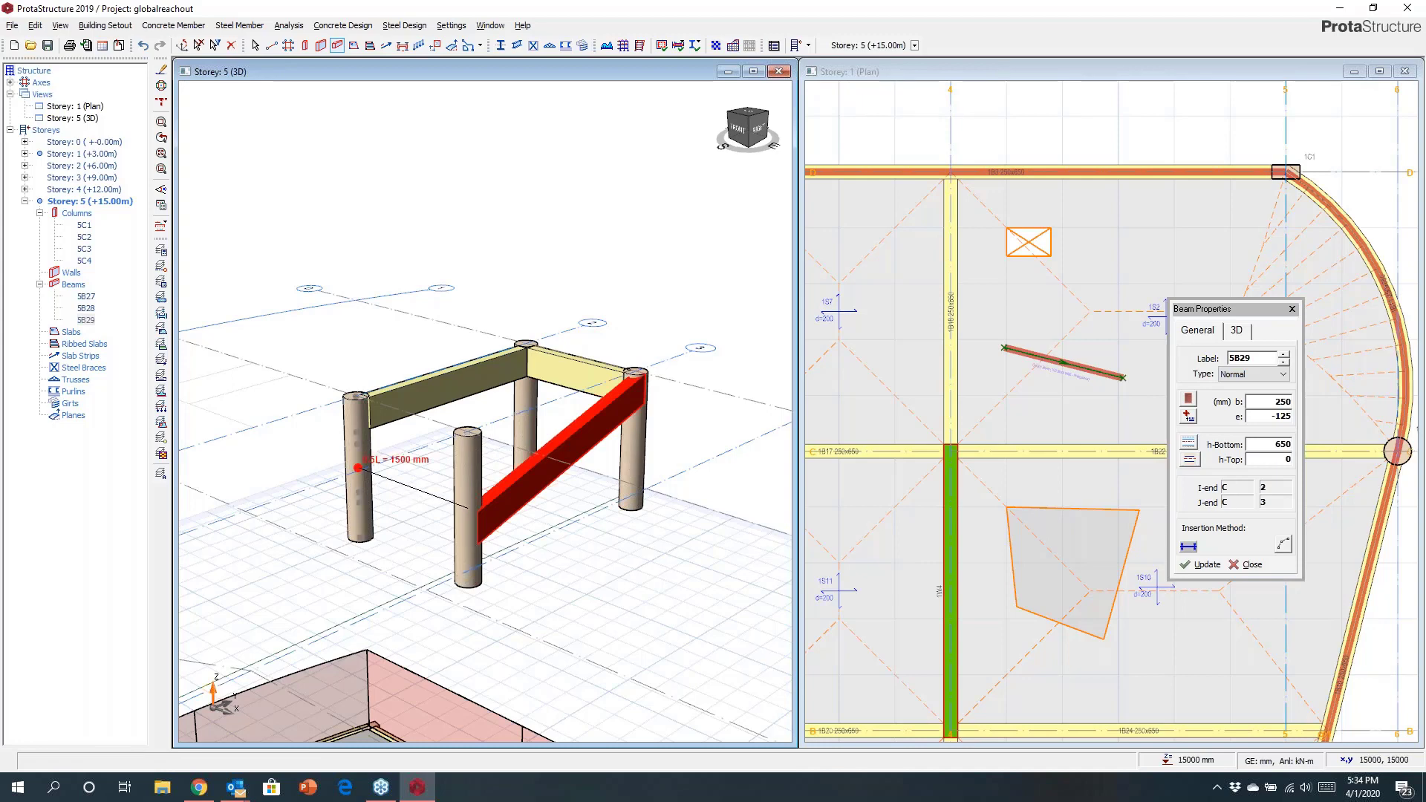
click(358, 470)
mouse_move(525, 461)
middle_down()
mouse_move(605, 455)
mouse_move(512, 453)
mouse_move(598, 521)
middle_up()
key(Escape)
key(Escape)
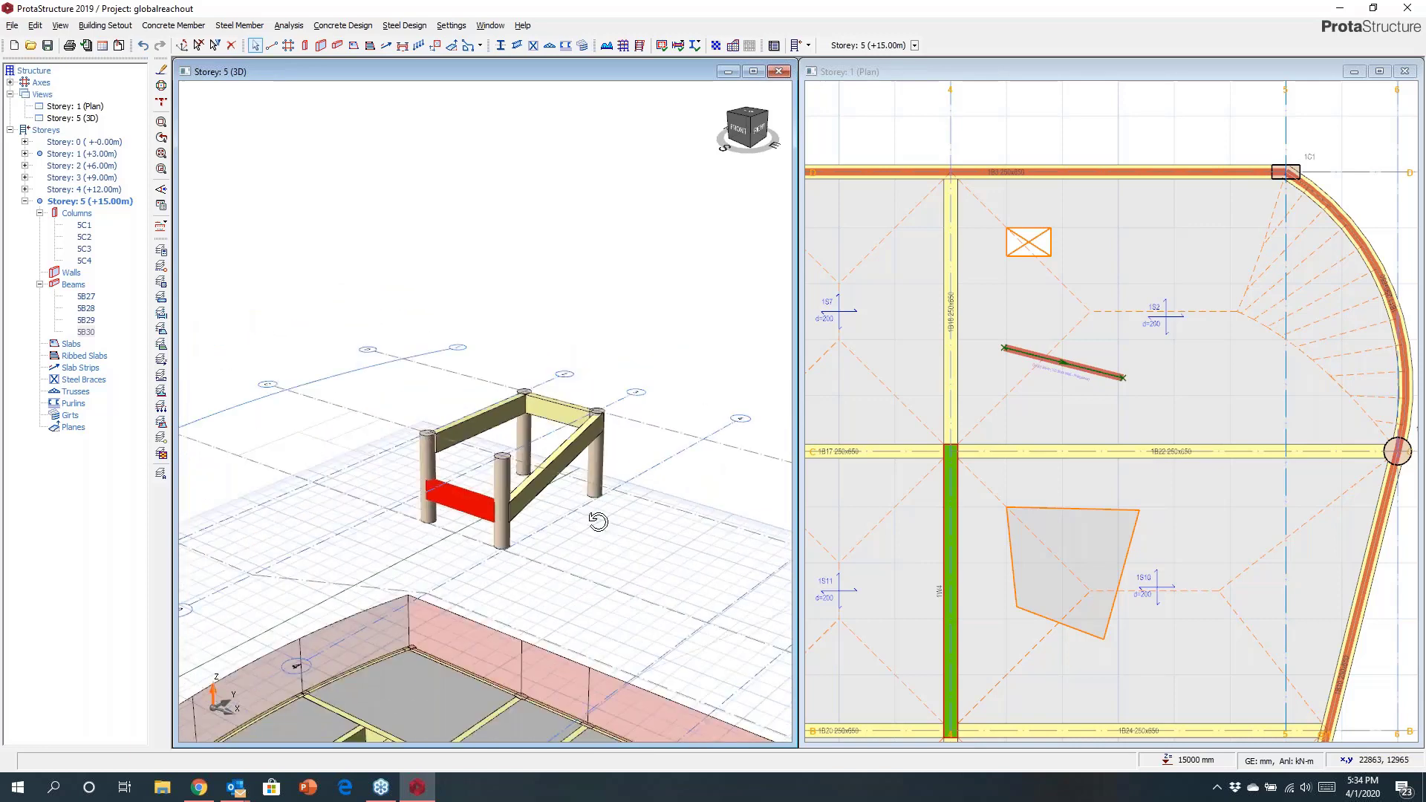
Select the new Storey 5 columns and beams and delete them.
right_drag(598, 521, 593, 515)
click(413, 411)
drag(389, 392, 653, 584)
key(Delete)
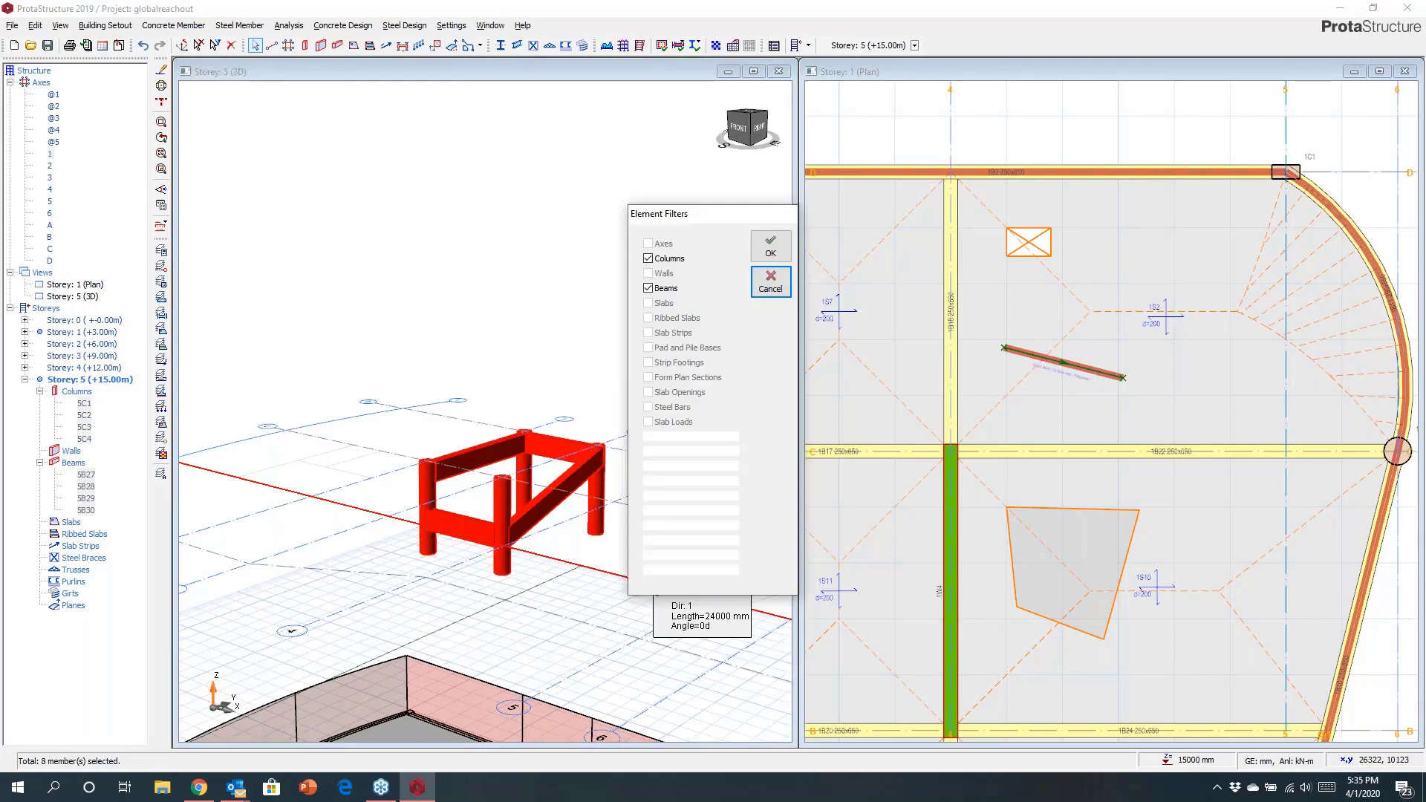
key(Return)
Generate Storey 1 onto Storeys 2, 3 and 4 with all member types.
scroll(522, 453, down, 5)
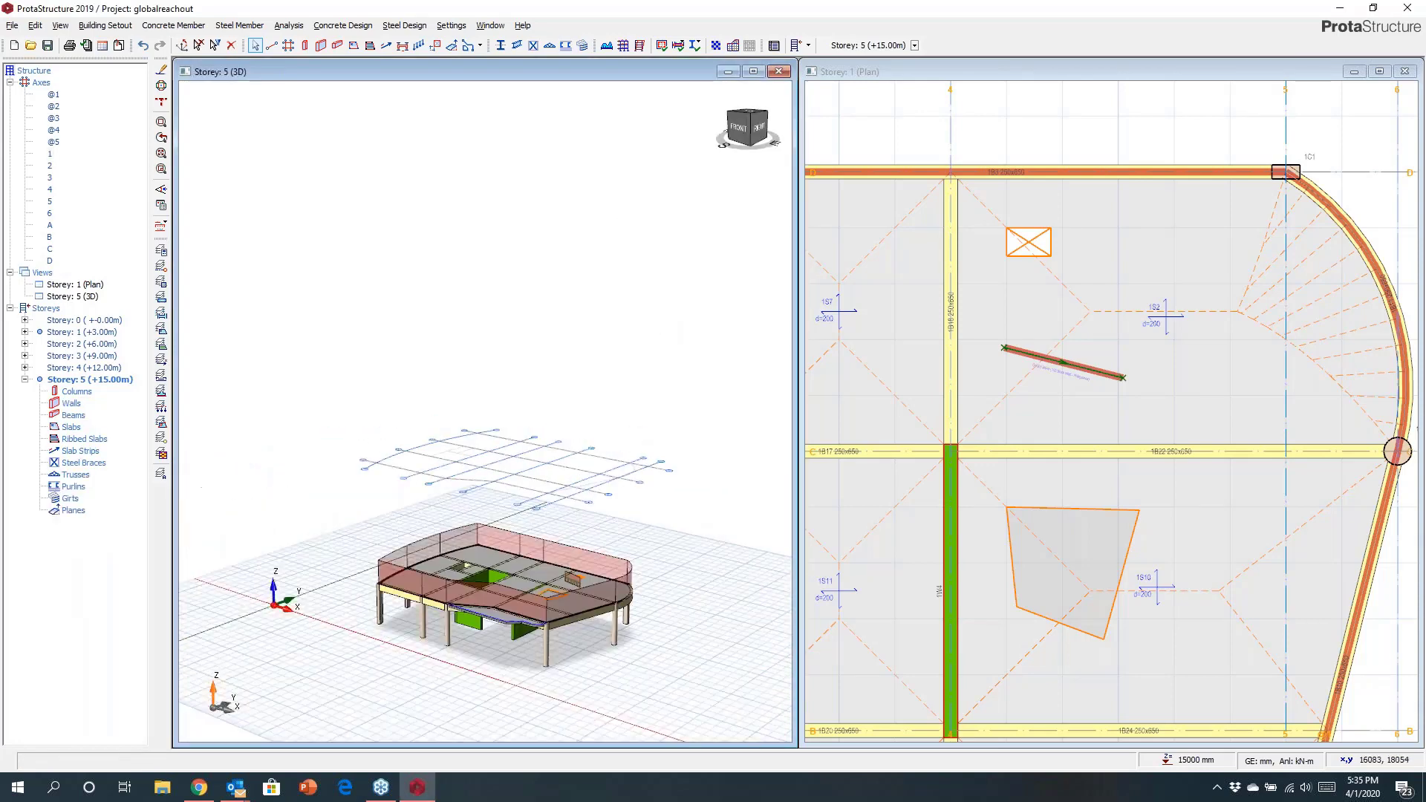
right_drag(528, 459, 562, 455)
scroll(562, 455, up, 5)
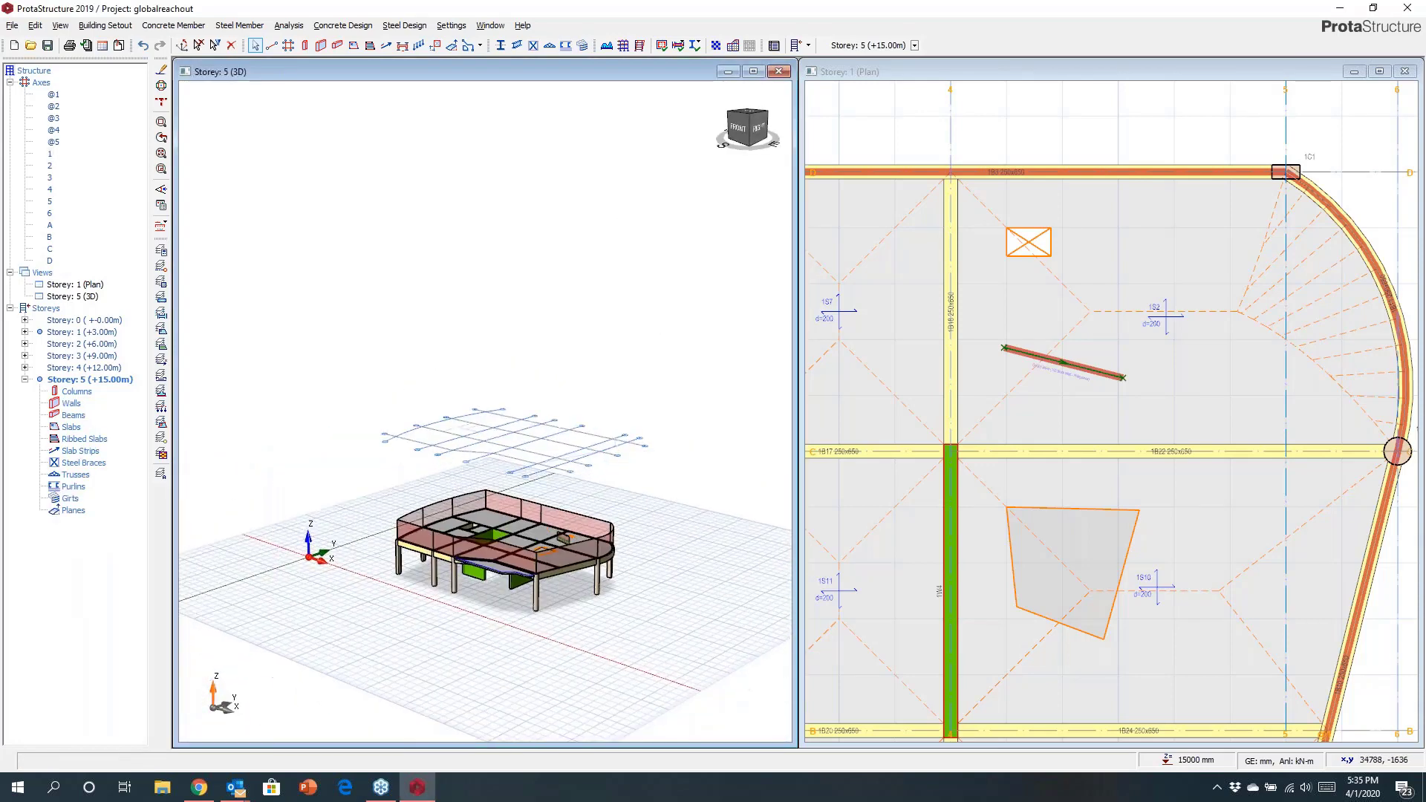
double_click(71, 332)
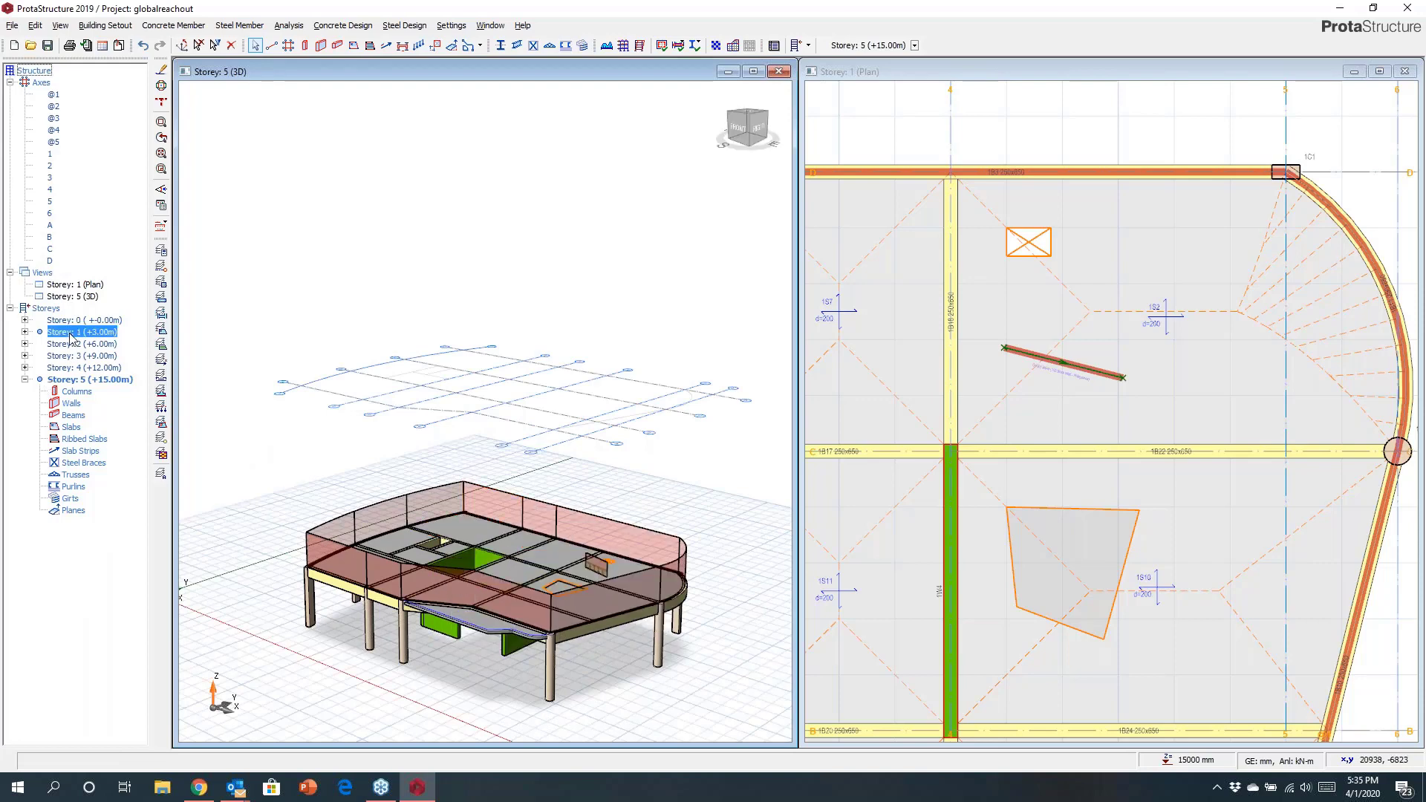
right_click(49, 309)
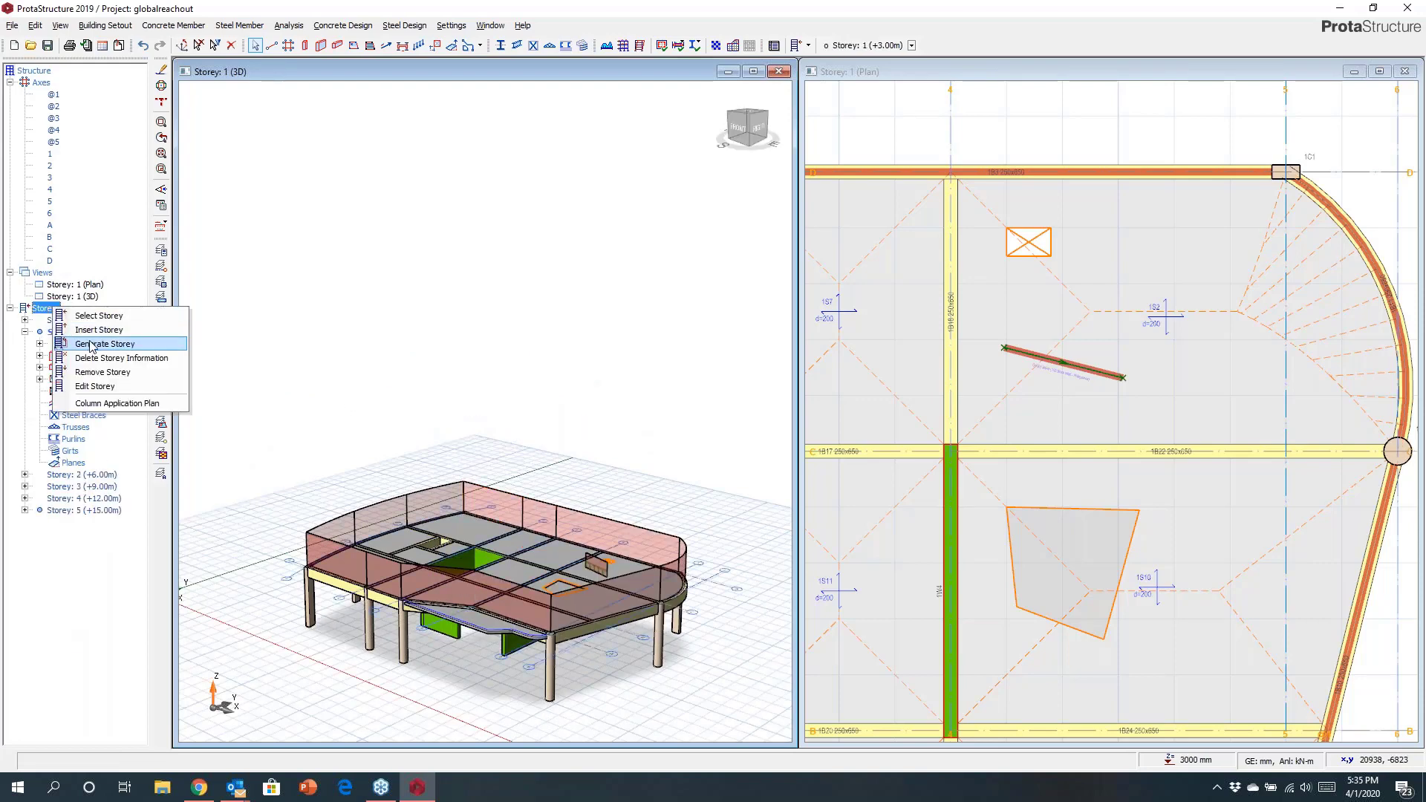
click(90, 345)
drag(771, 298, 773, 319)
click(814, 241)
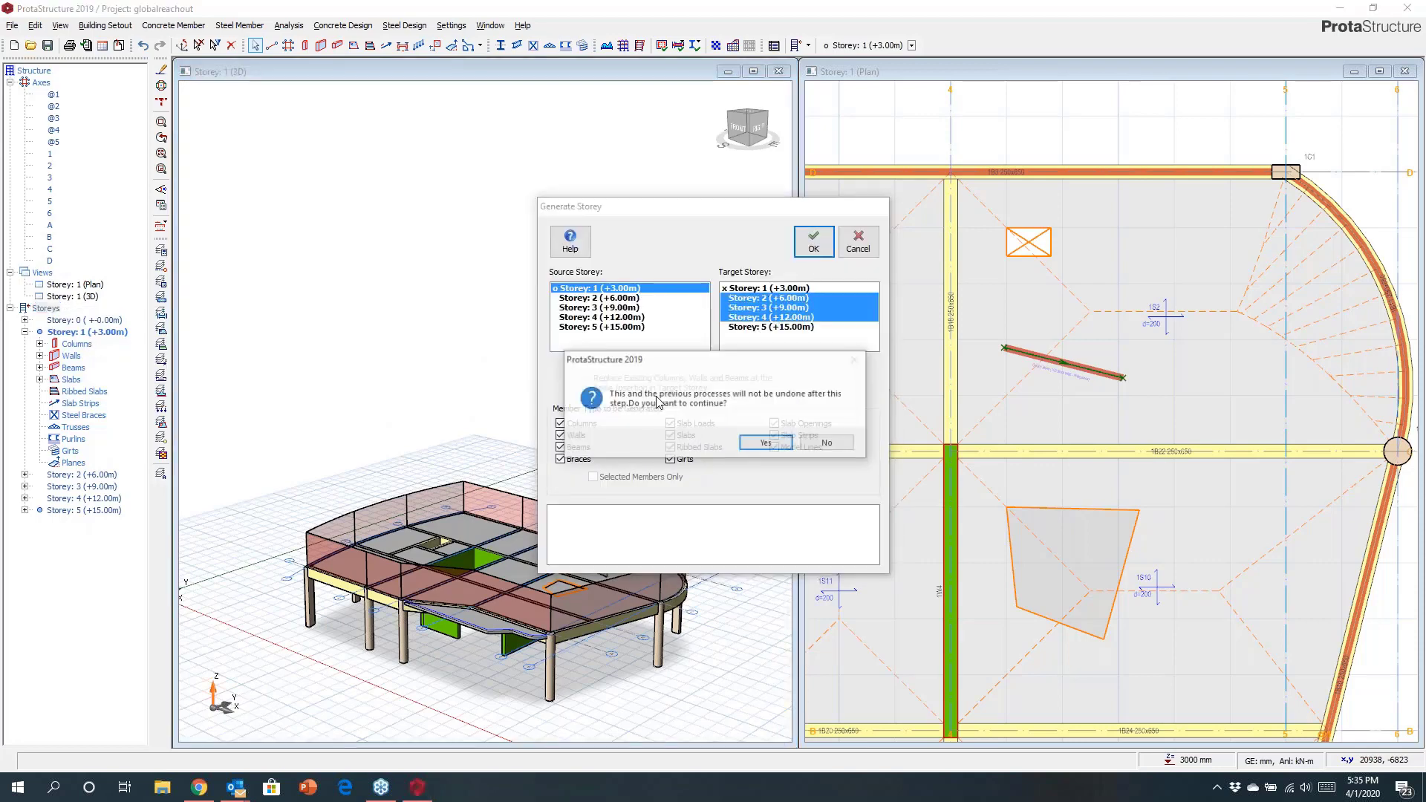
click(766, 442)
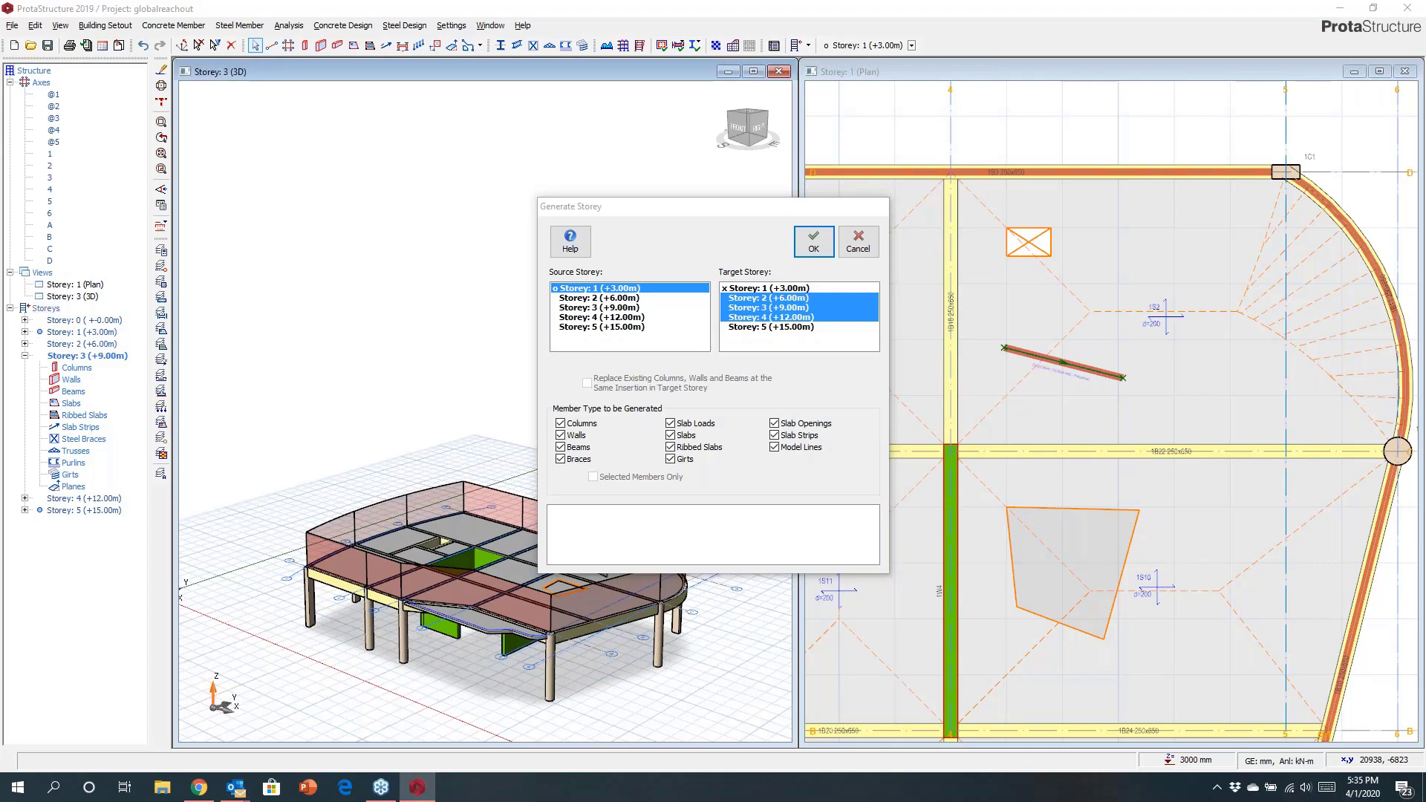
click(858, 242)
Select all Storey 4 members and delete their beam wall loads.
middle_drag(401, 490, 561, 476)
scroll(431, 546, up, 3)
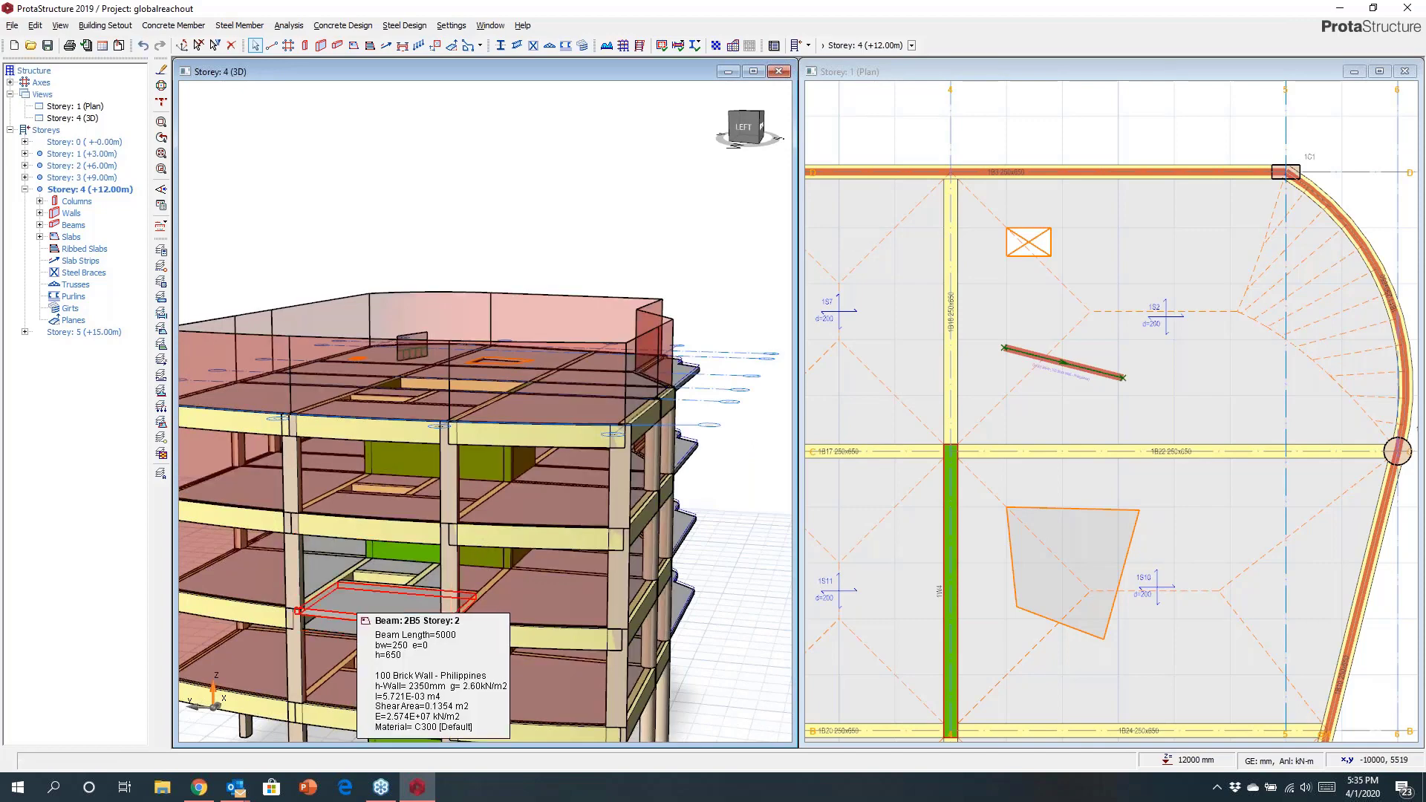
scroll(466, 600, down, 5)
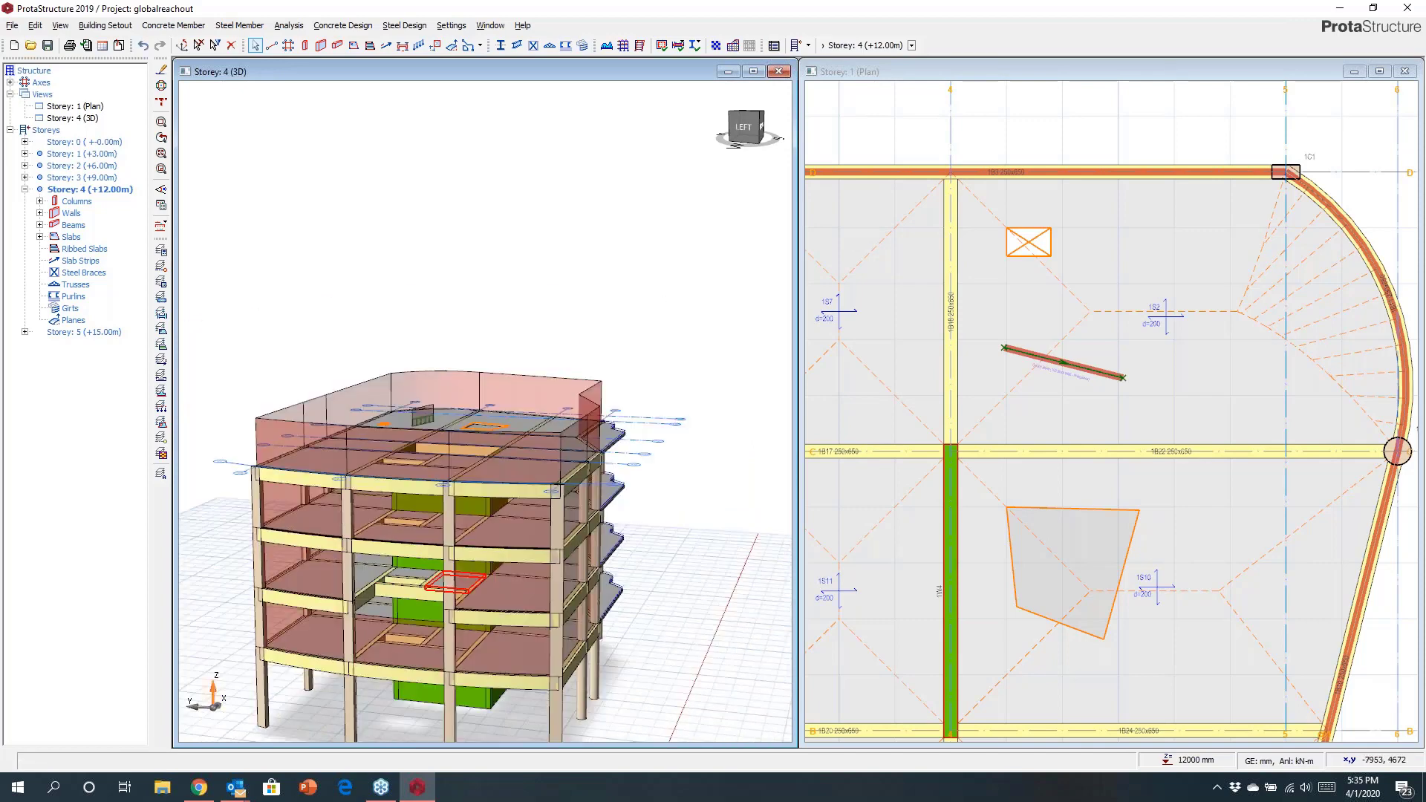
mouse_move(465, 598)
middle_down()
mouse_move(324, 565)
mouse_move(267, 446)
middle_up()
drag(260, 434, 629, 513)
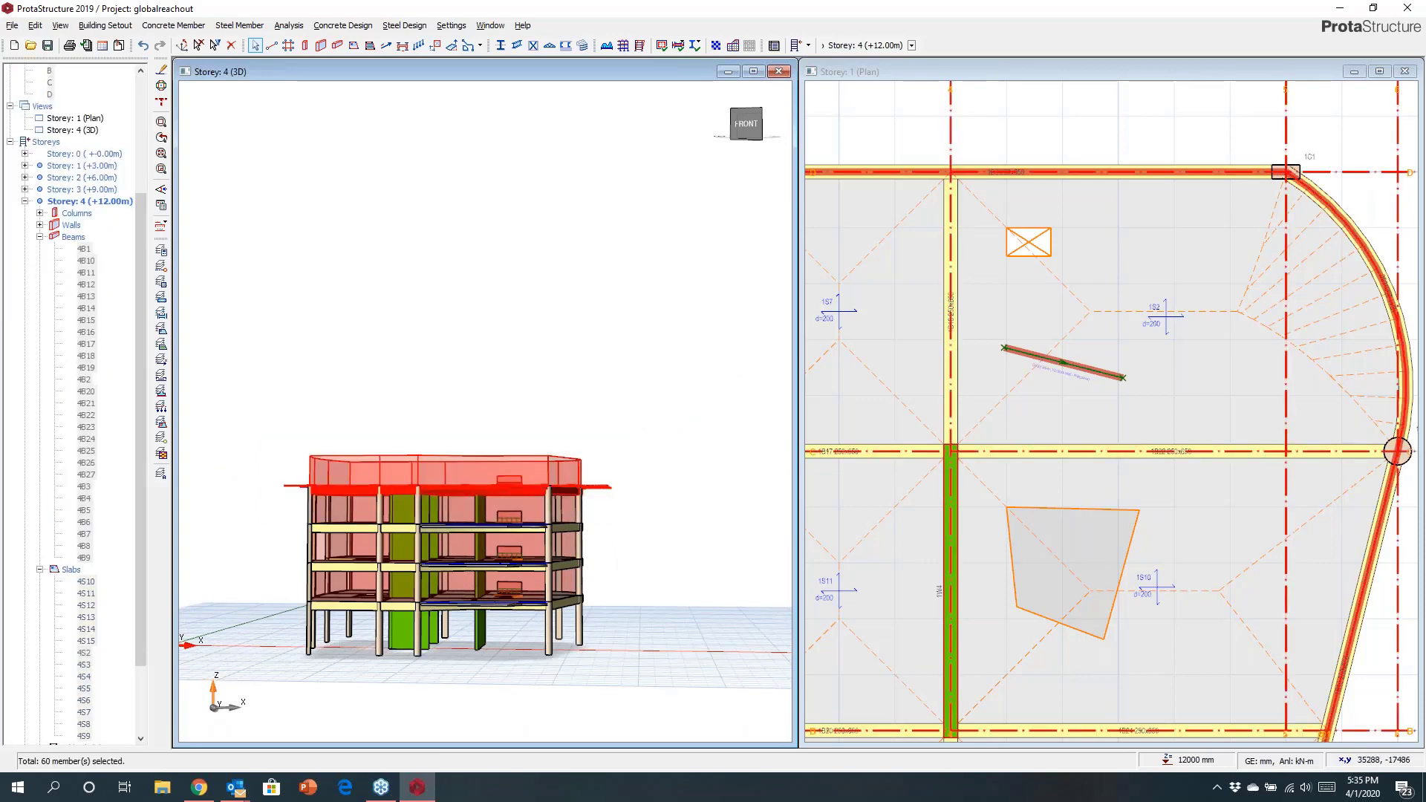
middle_drag(667, 316, 640, 409)
right_click(641, 408)
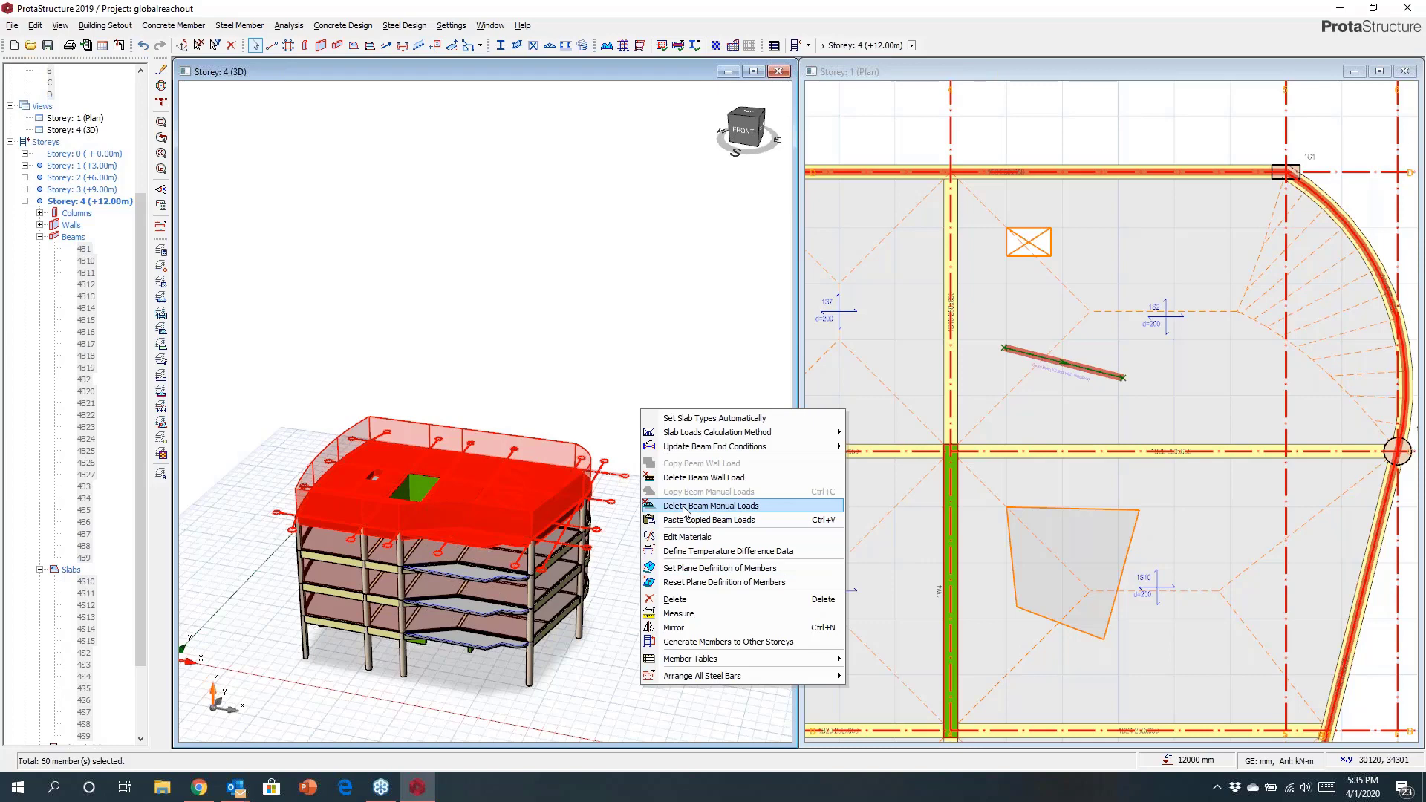
click(687, 479)
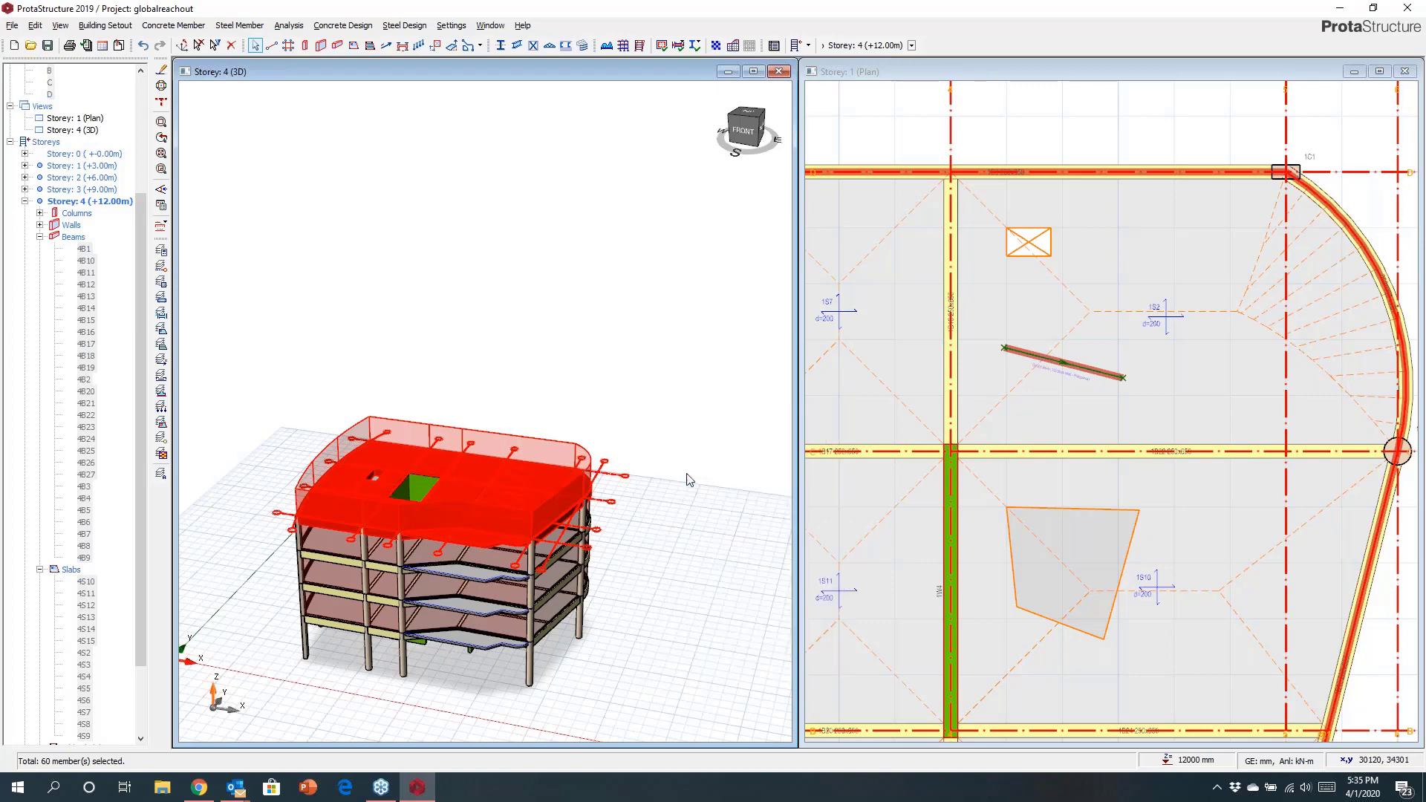
click(743, 443)
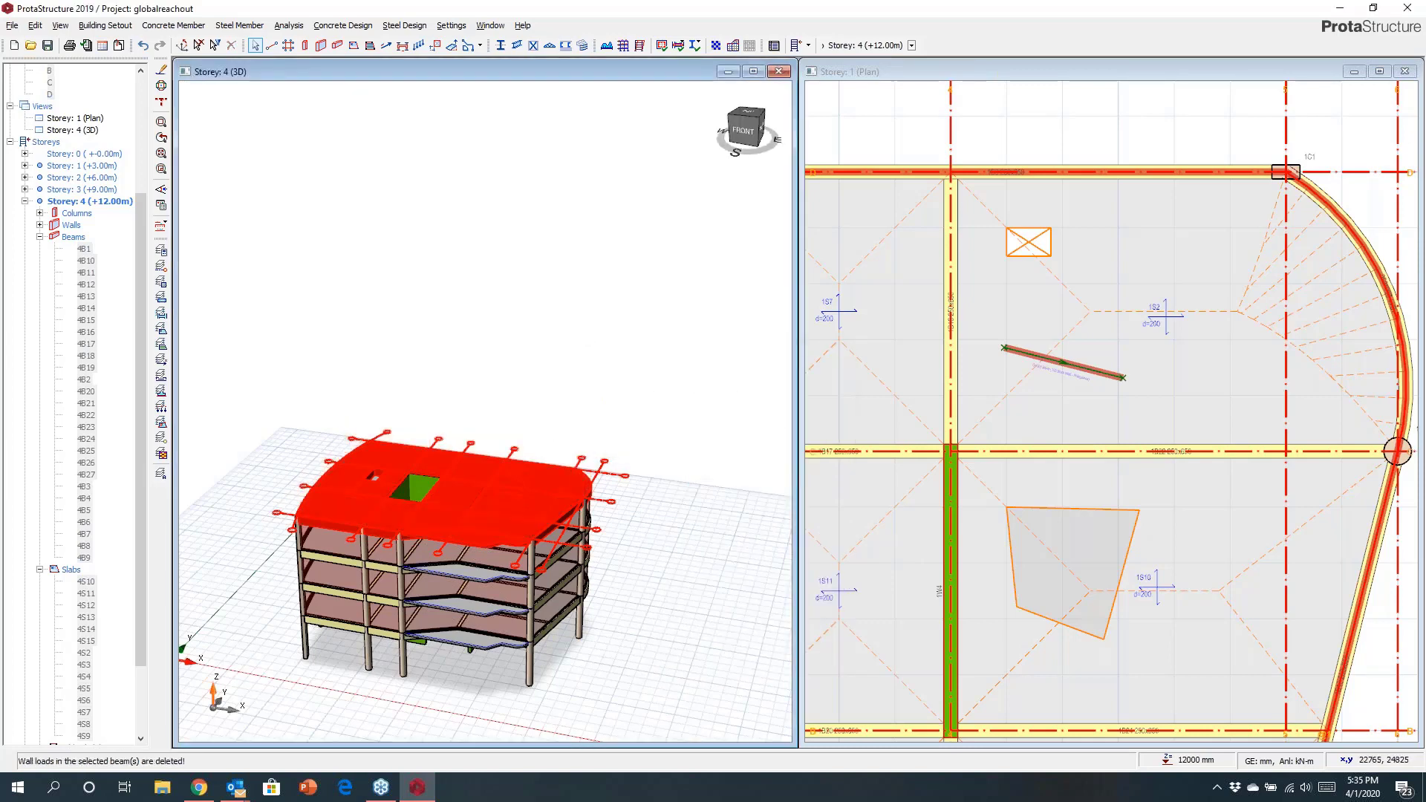
key(Escape)
Make Storey 5 the active storey and enlarge the 3D view window.
middle_drag(496, 536, 473, 515)
scroll(490, 486, up, 3)
scroll(481, 488, down, 2)
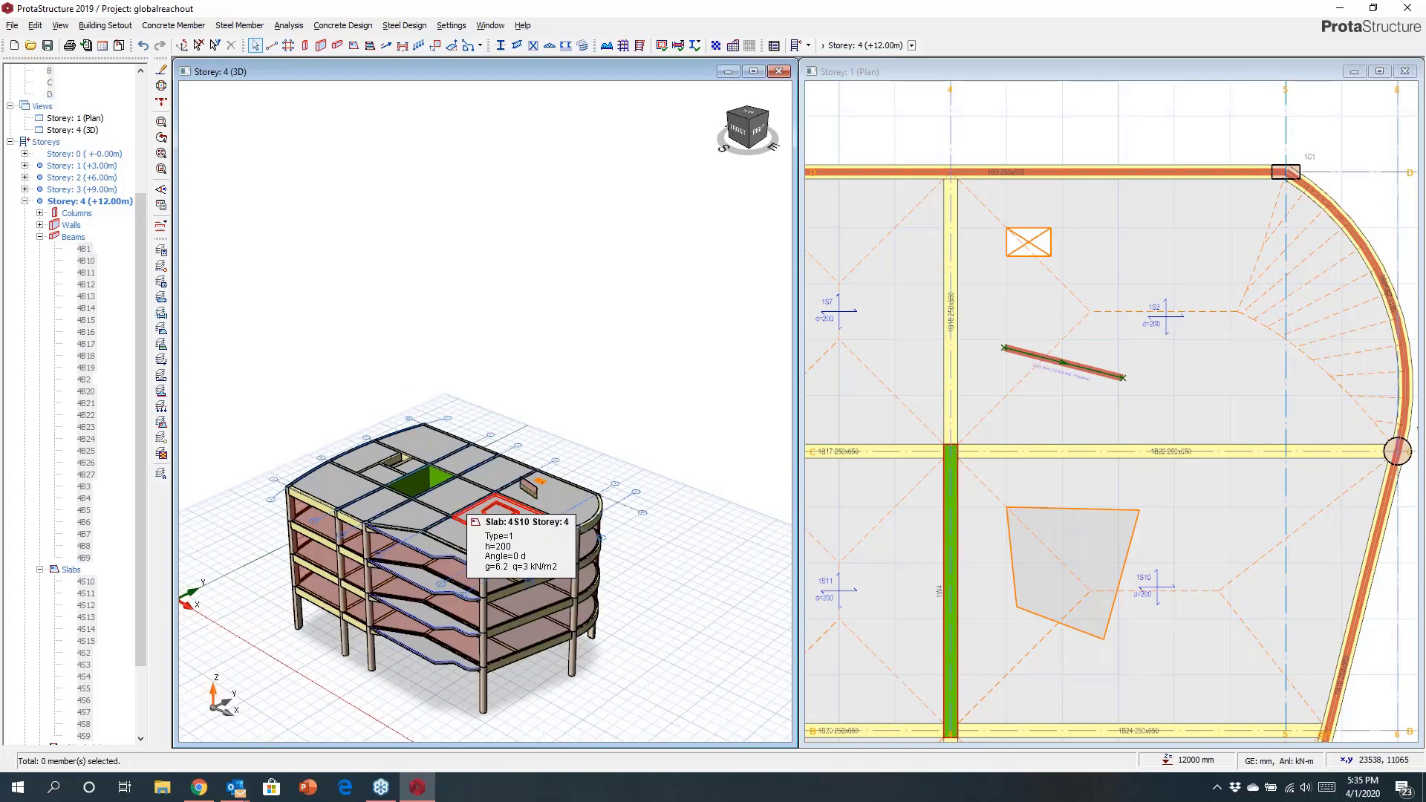
scroll(133, 371, down, 3)
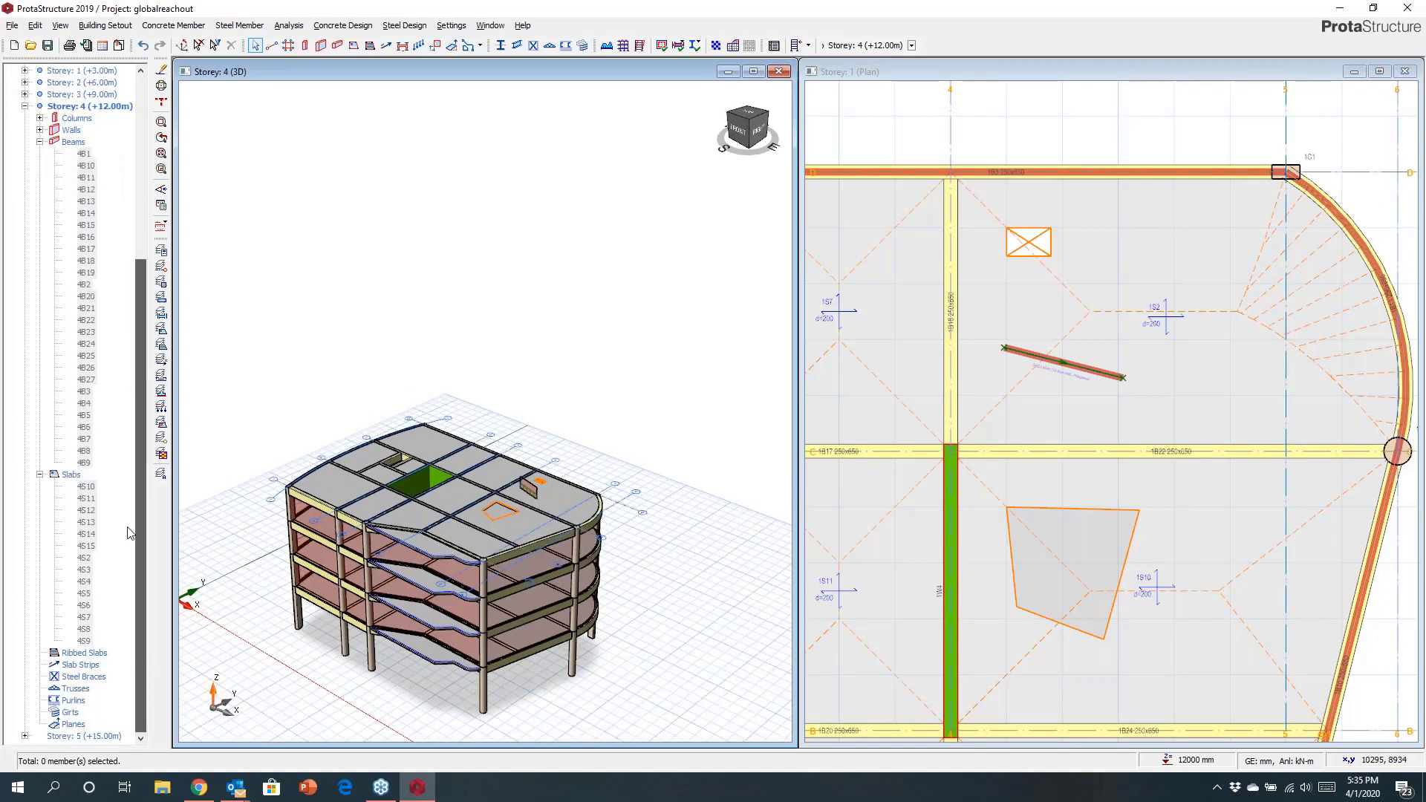
double_click(80, 735)
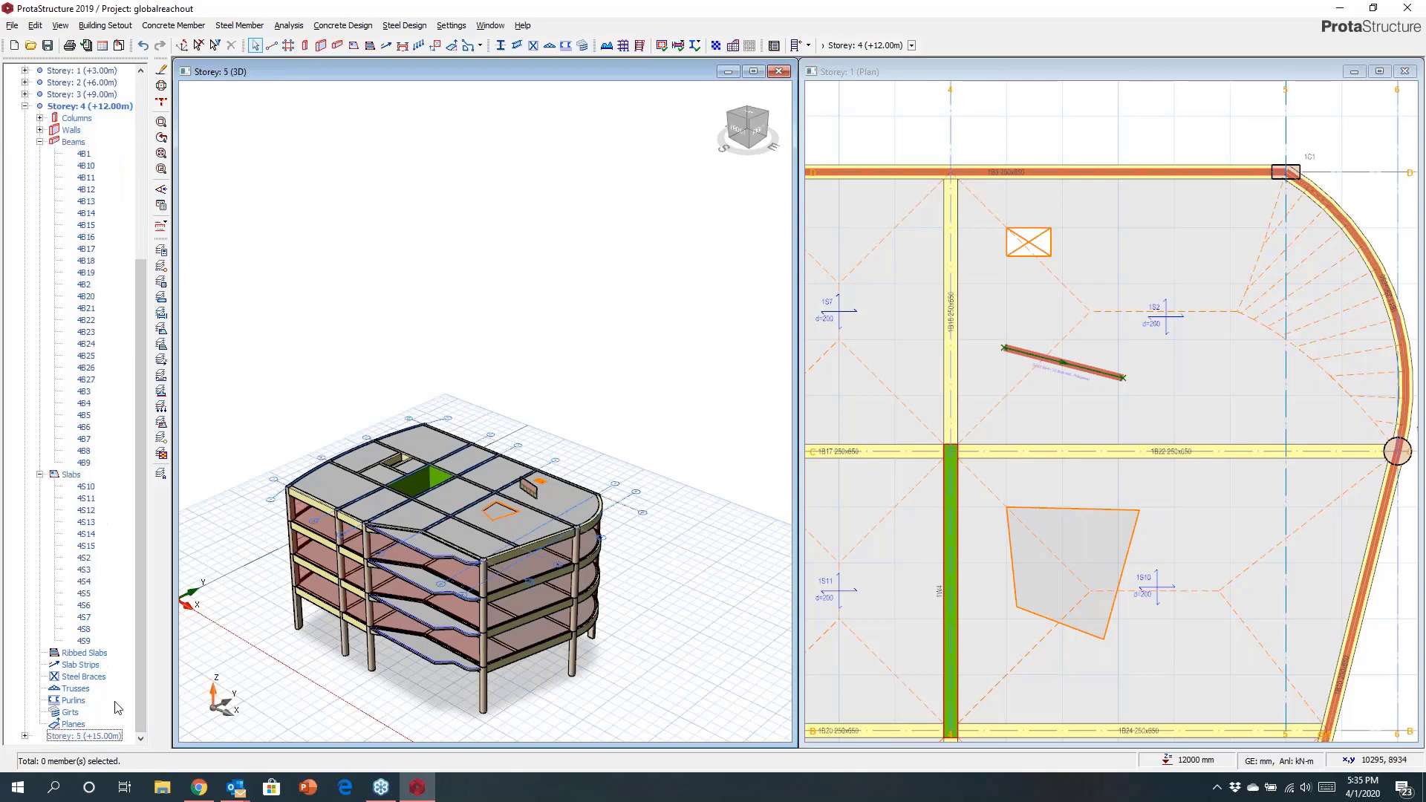
scroll(488, 408, up, 5)
middle_drag(490, 404, 421, 277)
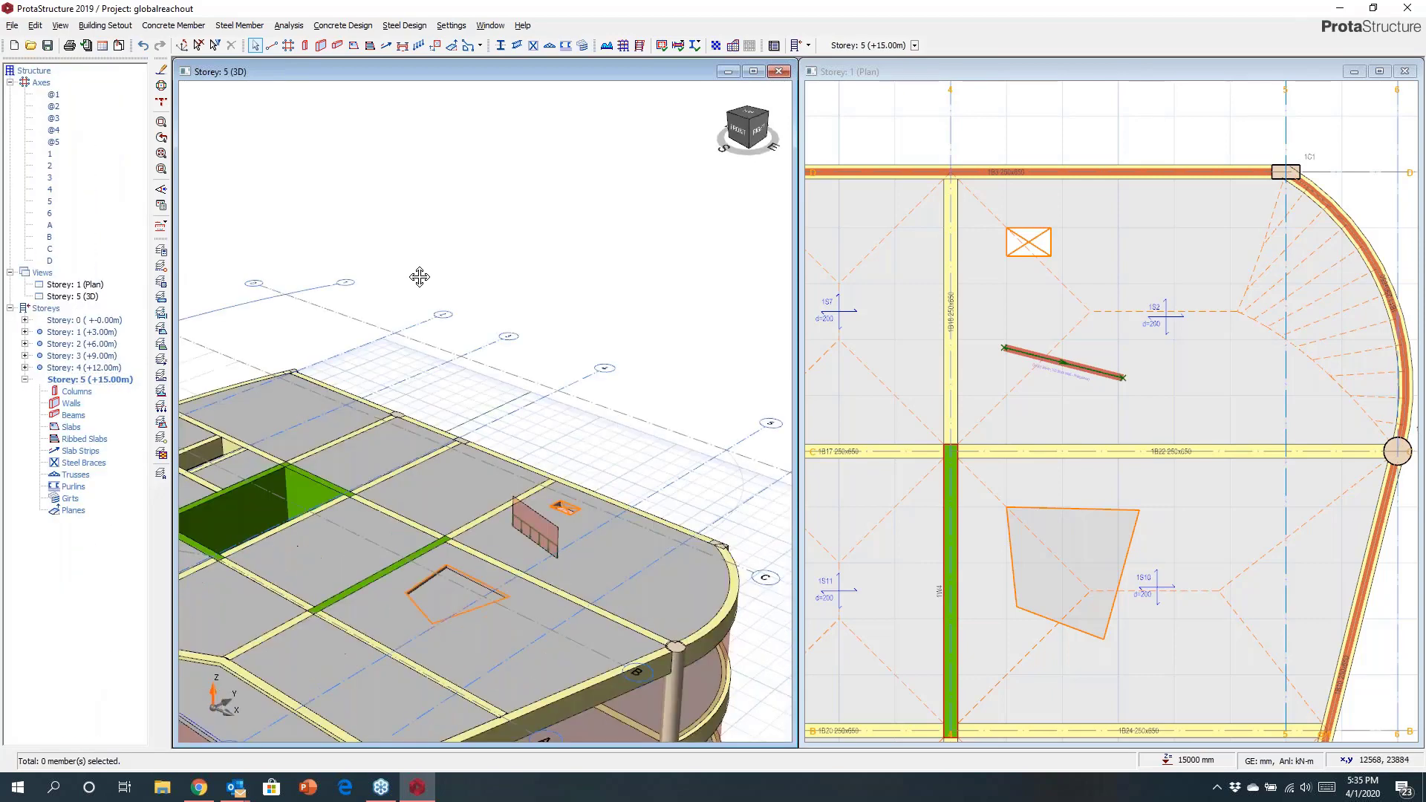
scroll(444, 357, down, 1)
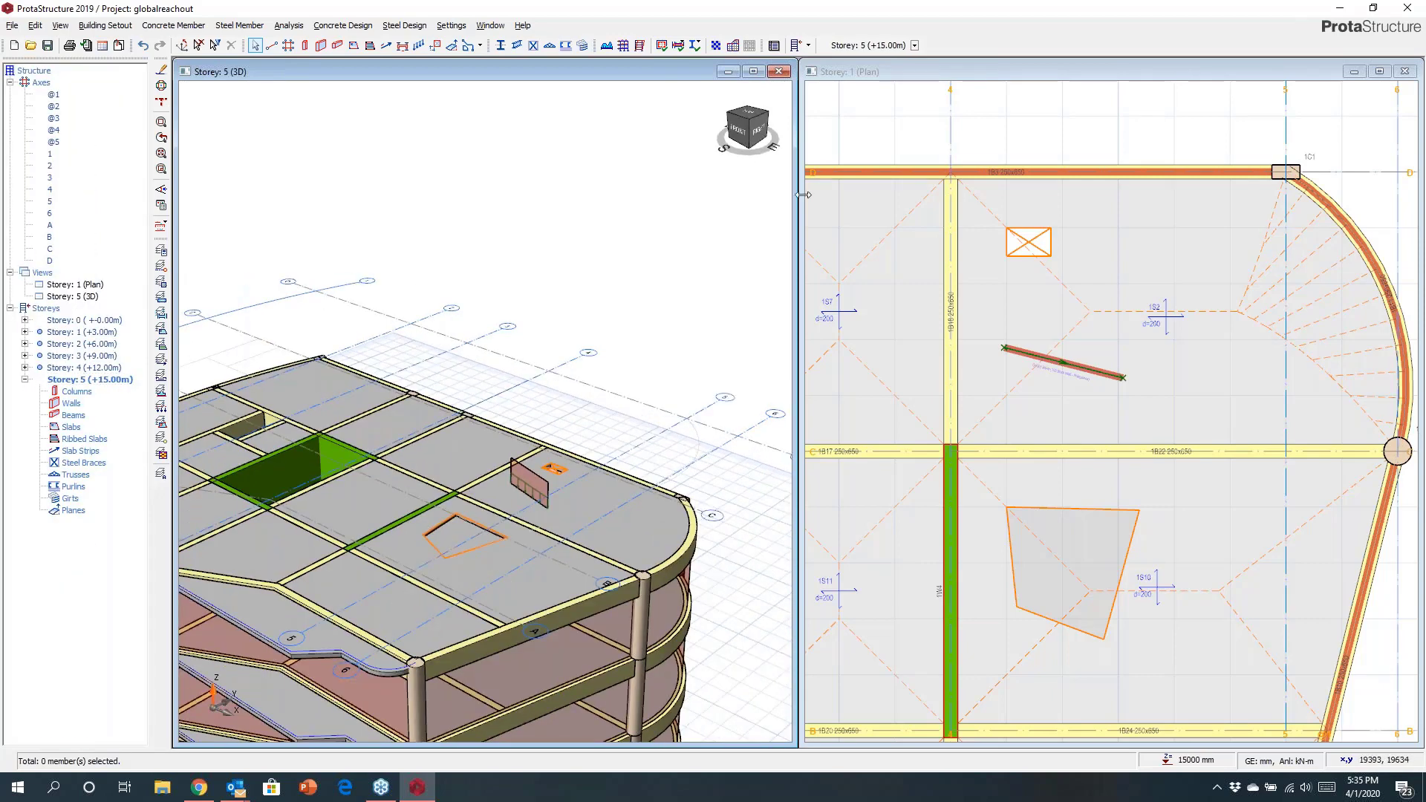
drag(804, 194, 994, 252)
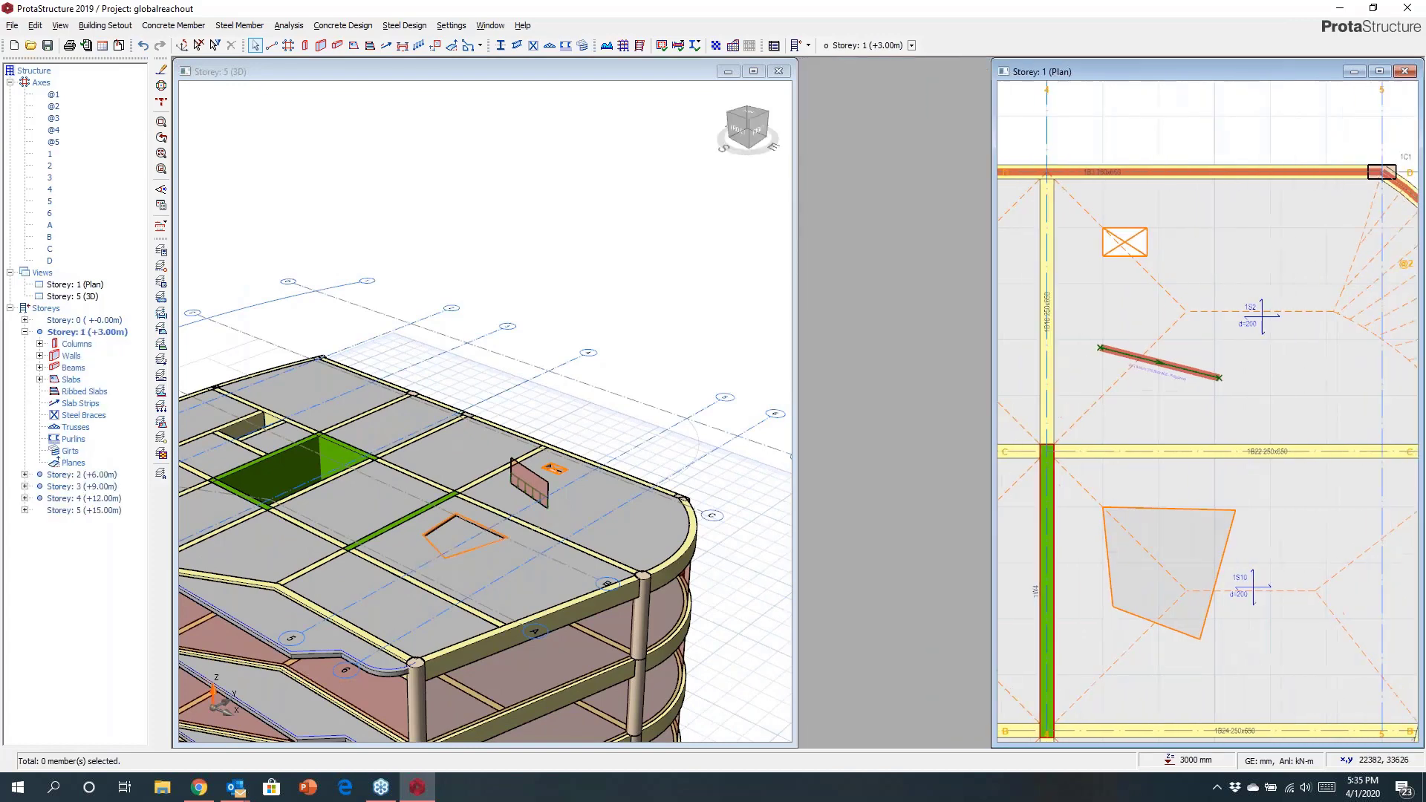
drag(796, 287, 977, 297)
middle_drag(671, 315, 792, 216)
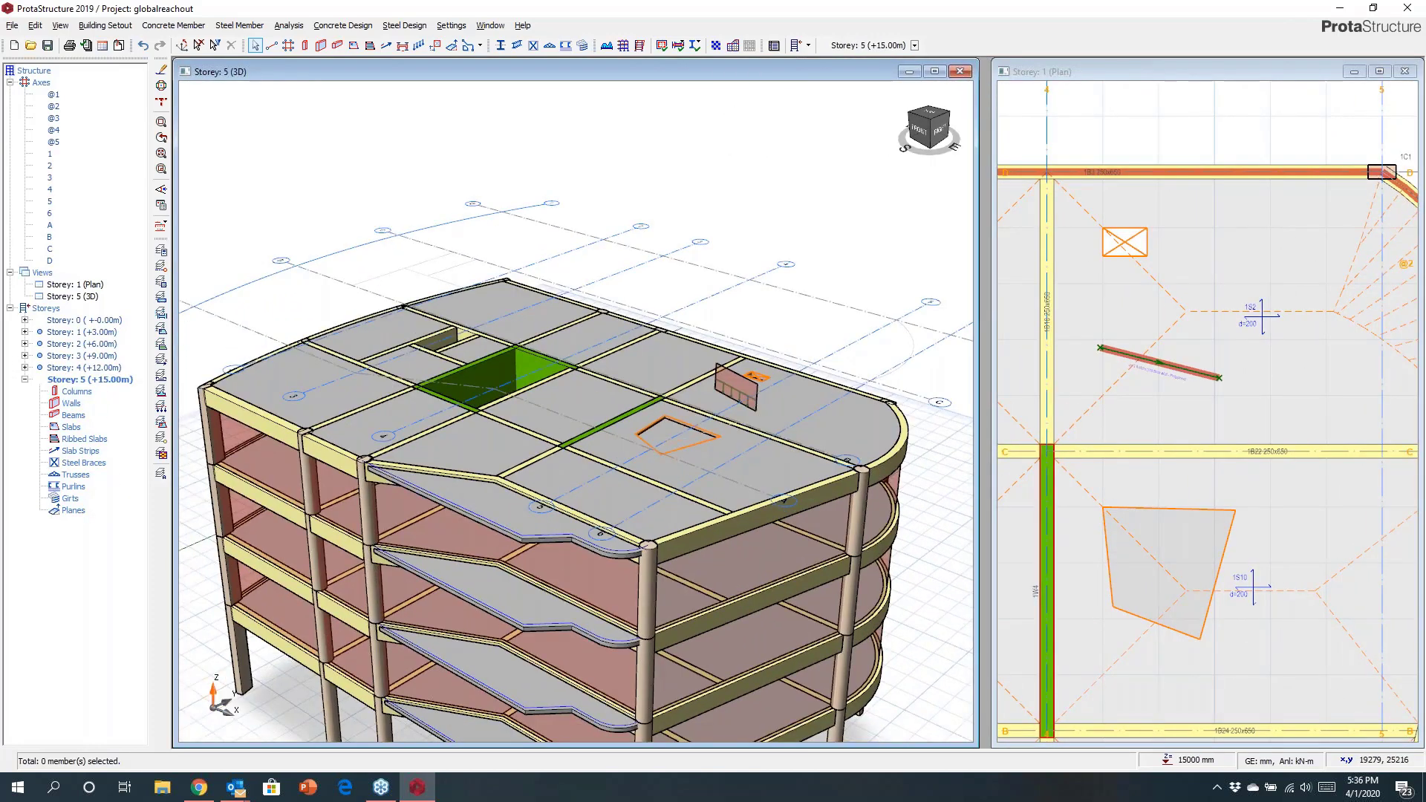
scroll(522, 201, down, 2)
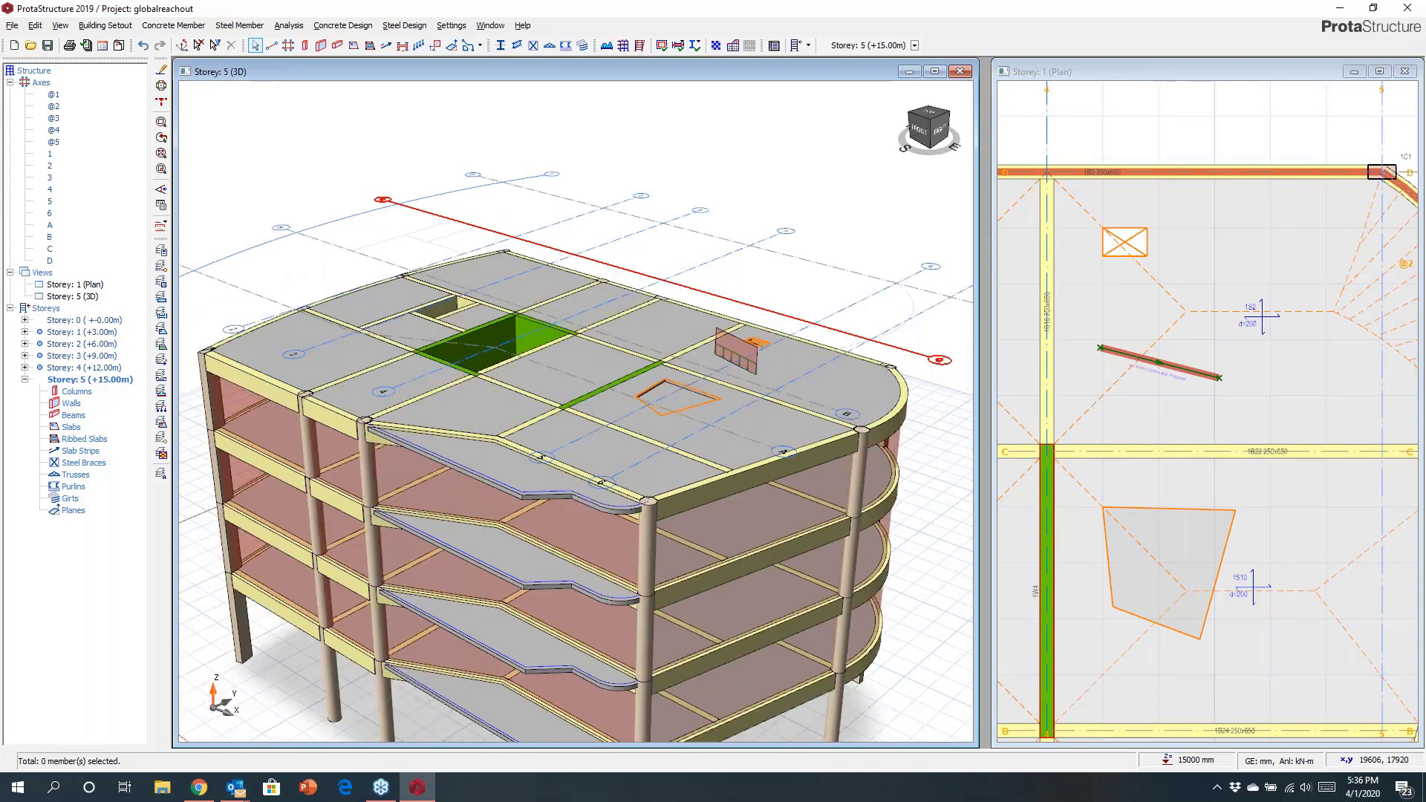
Start a steel column and choose a 204 × 206 mm I-section from the AISCM steel database.
click(500, 46)
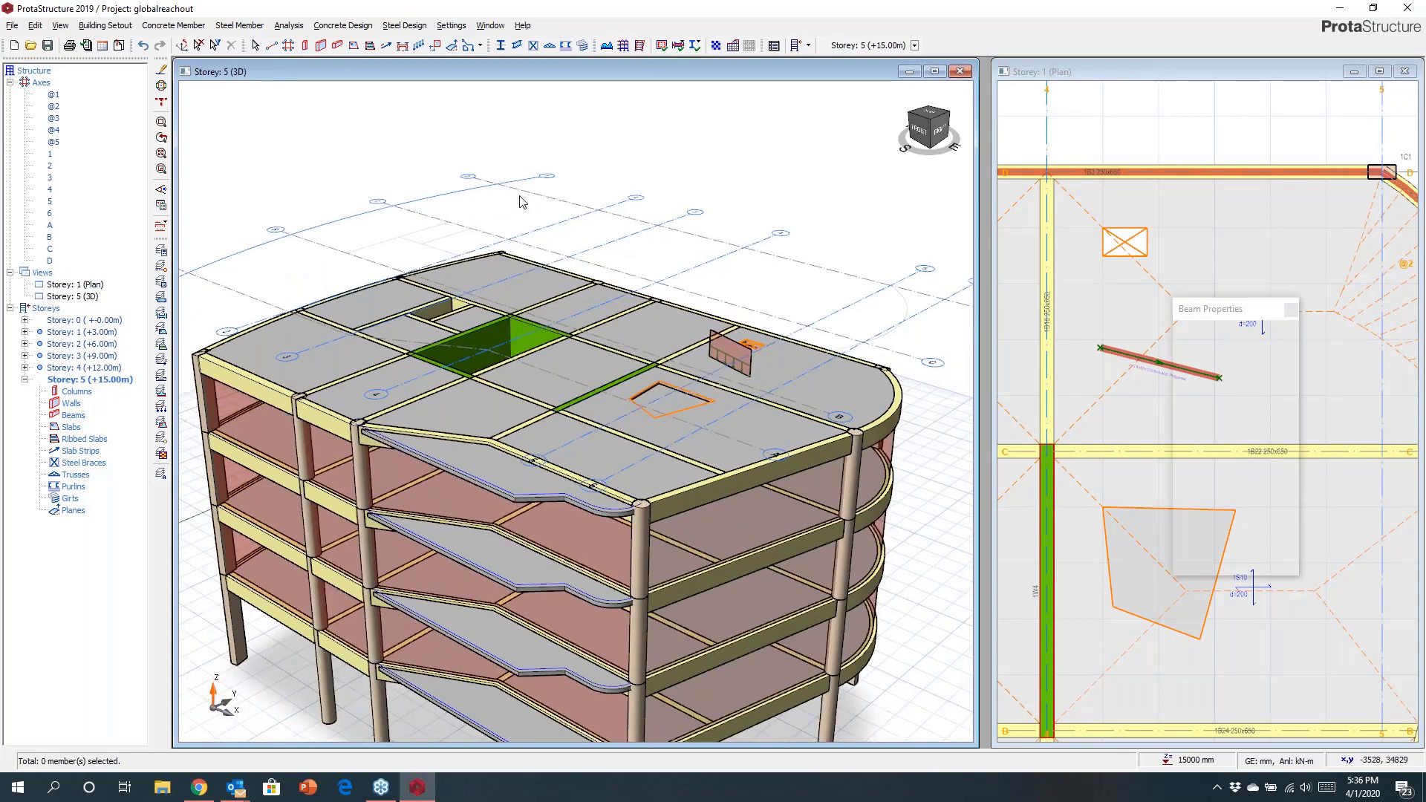
click(1189, 401)
click(491, 233)
click(497, 305)
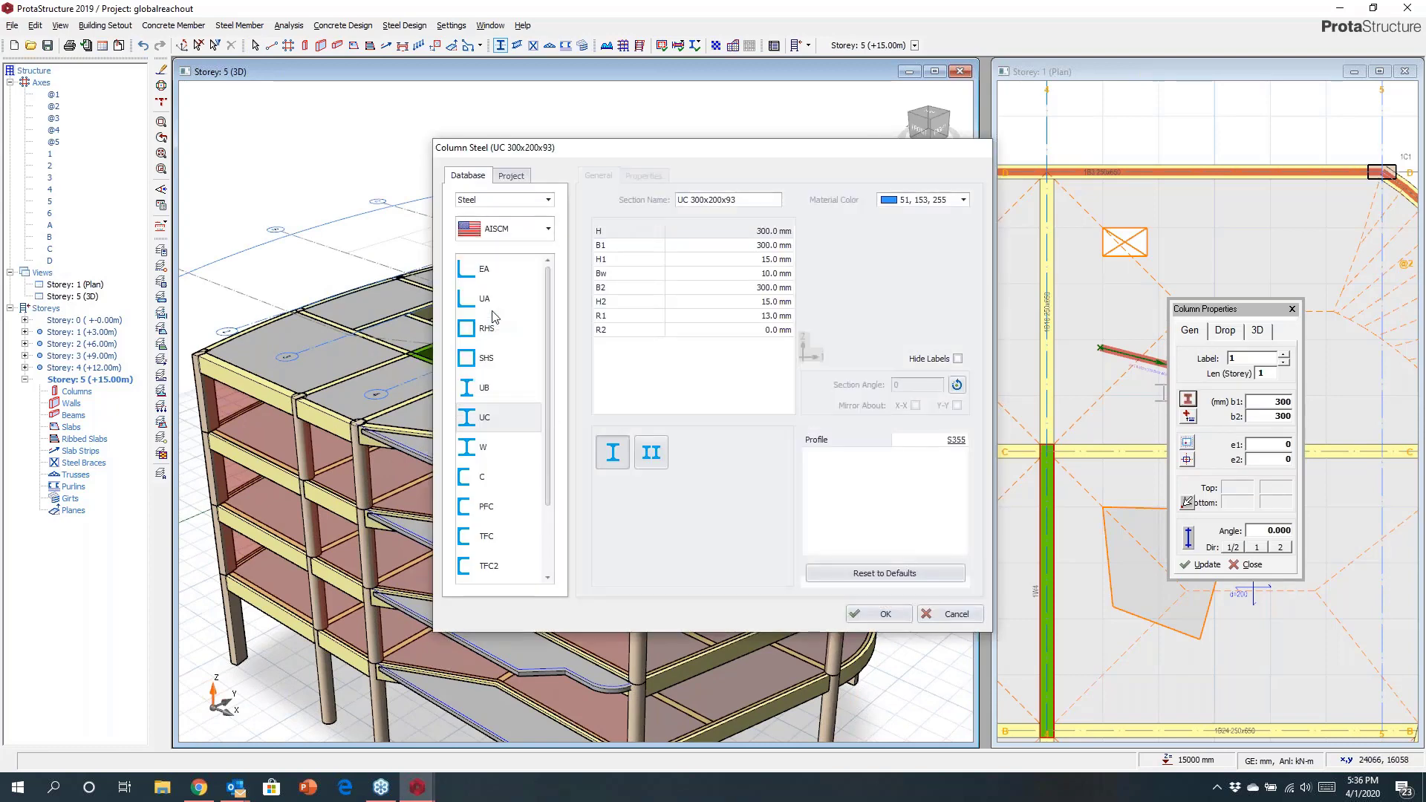
click(496, 233)
click(492, 256)
click(489, 479)
click(714, 235)
click(885, 599)
click(880, 619)
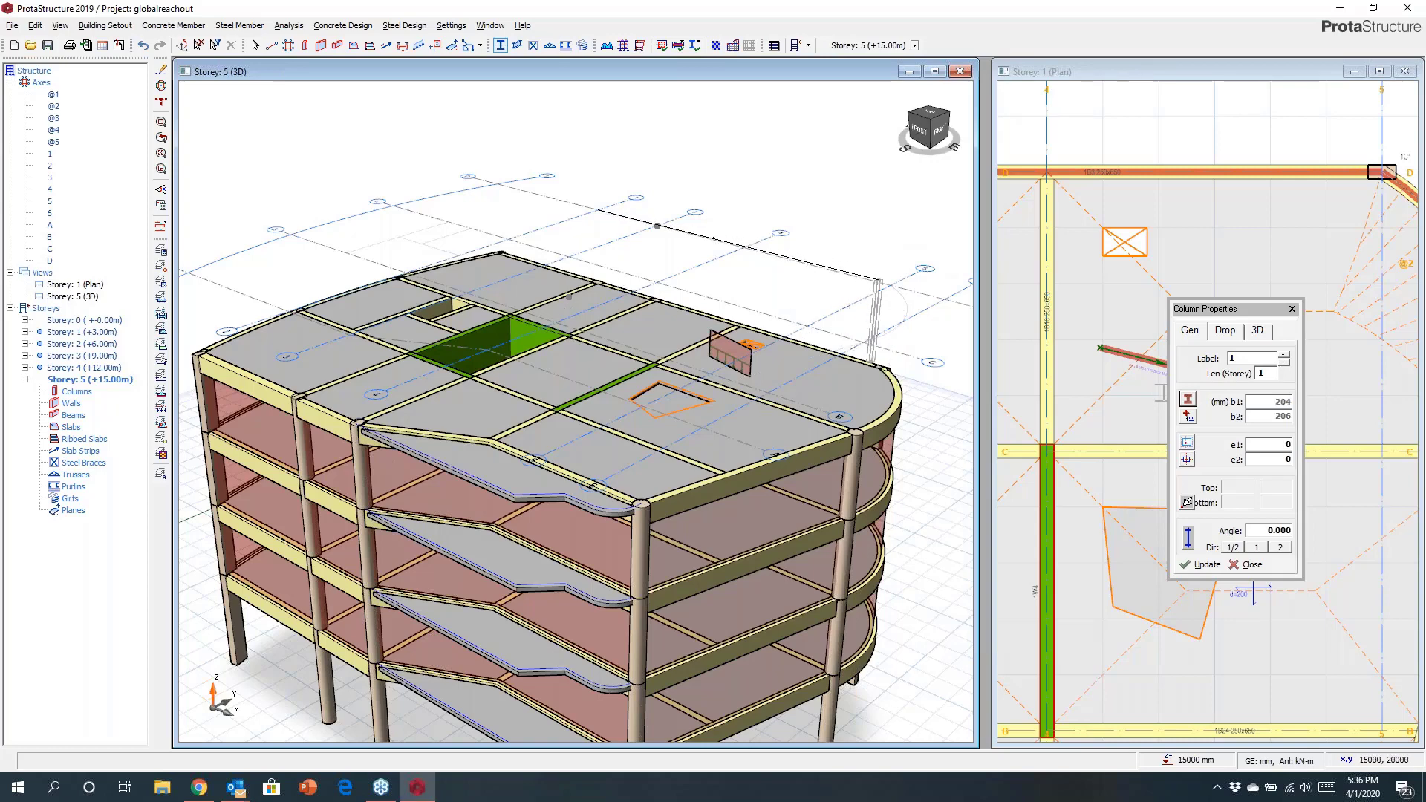
Place steel columns at the roof axis intersections on Storey 5.
click(884, 367)
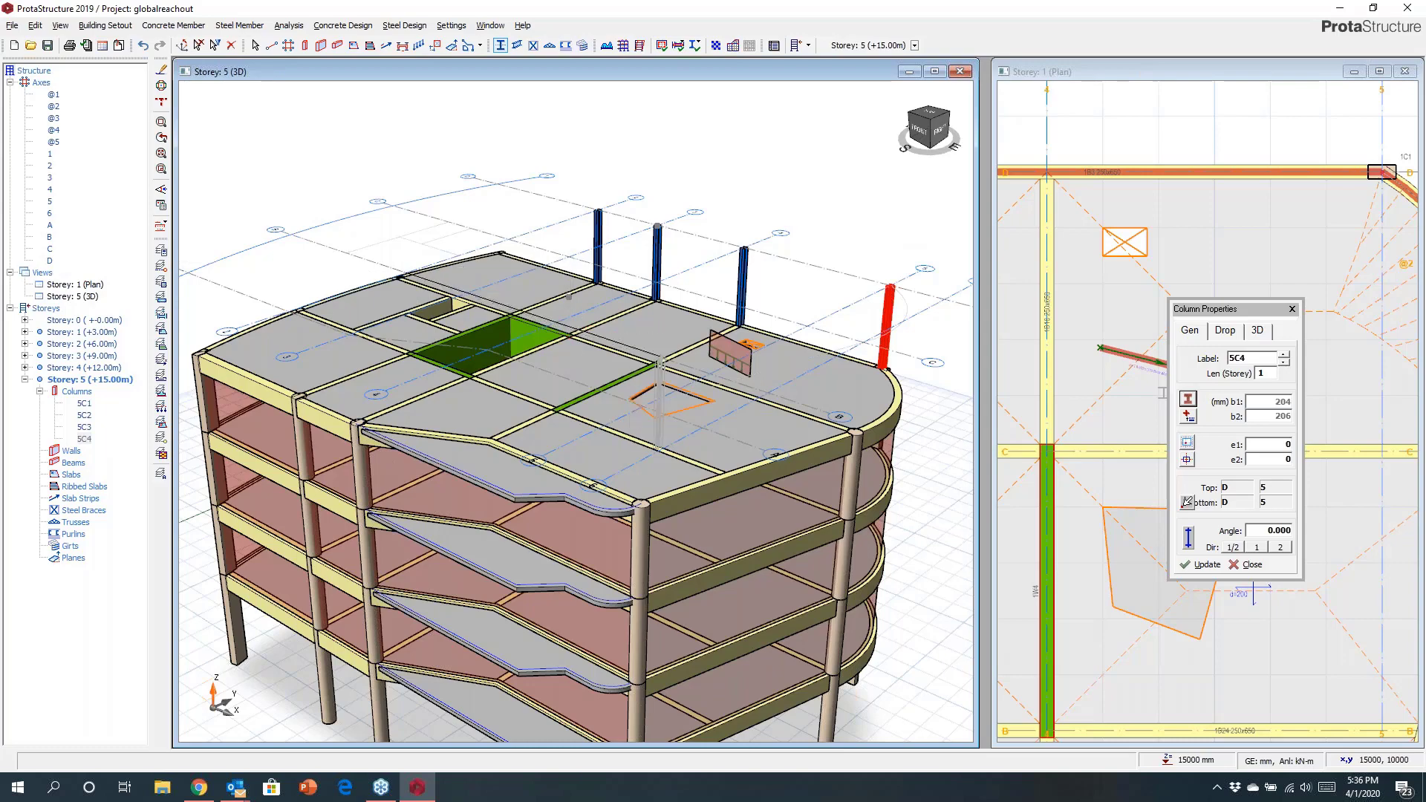
middle_drag(569, 270, 585, 353)
scroll(584, 407, up, 3)
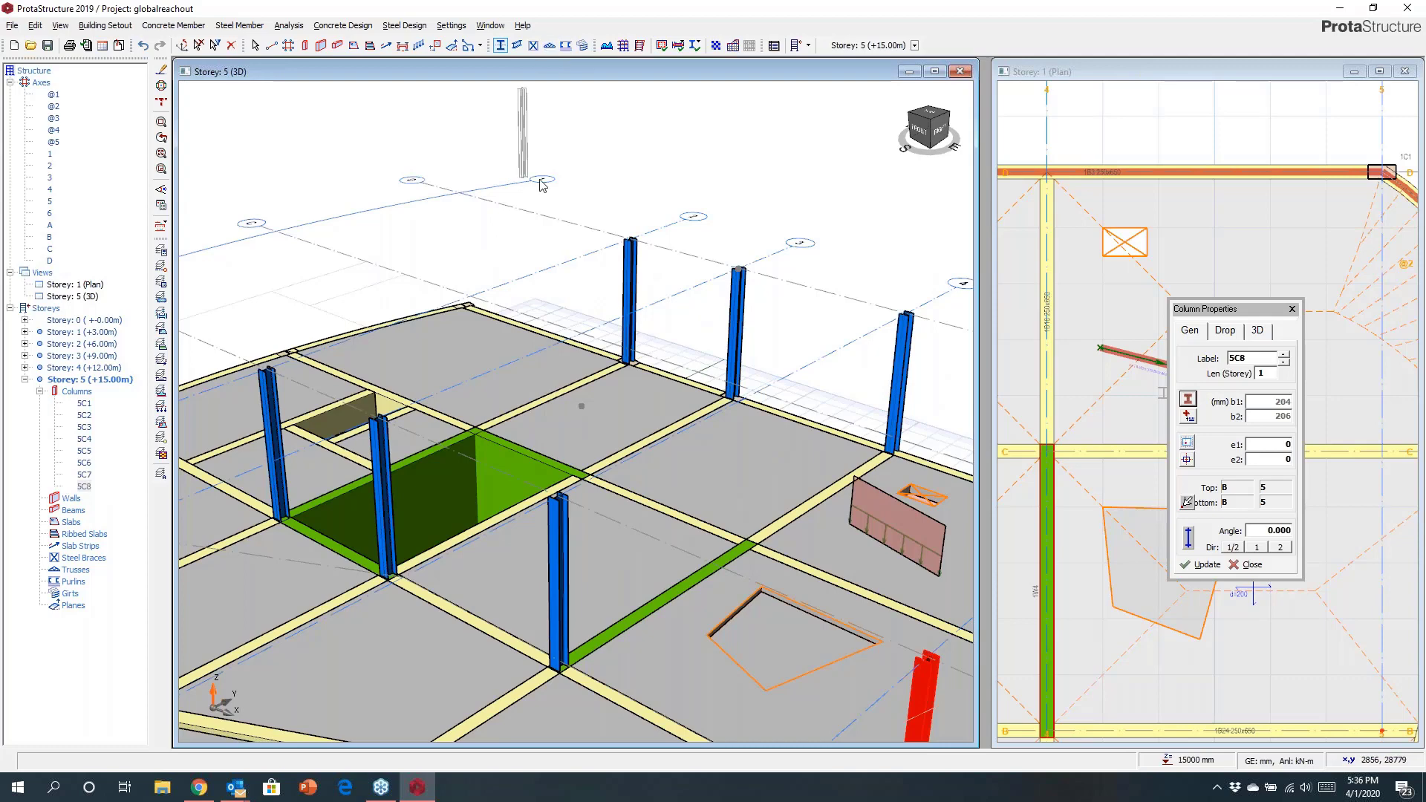
Start a steel truss between two column tops and choose the duopitch truss type in the generator.
click(550, 45)
click(629, 238)
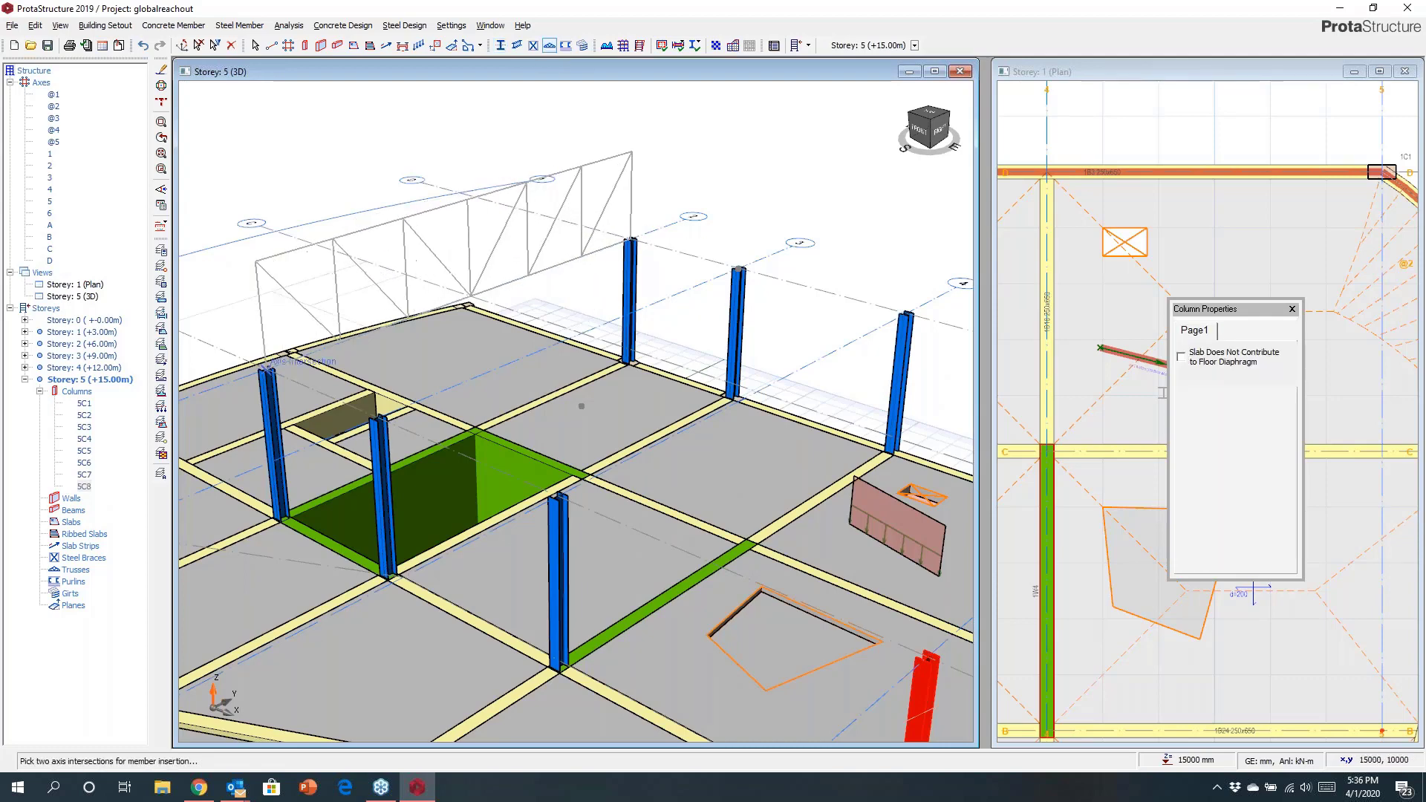
click(407, 405)
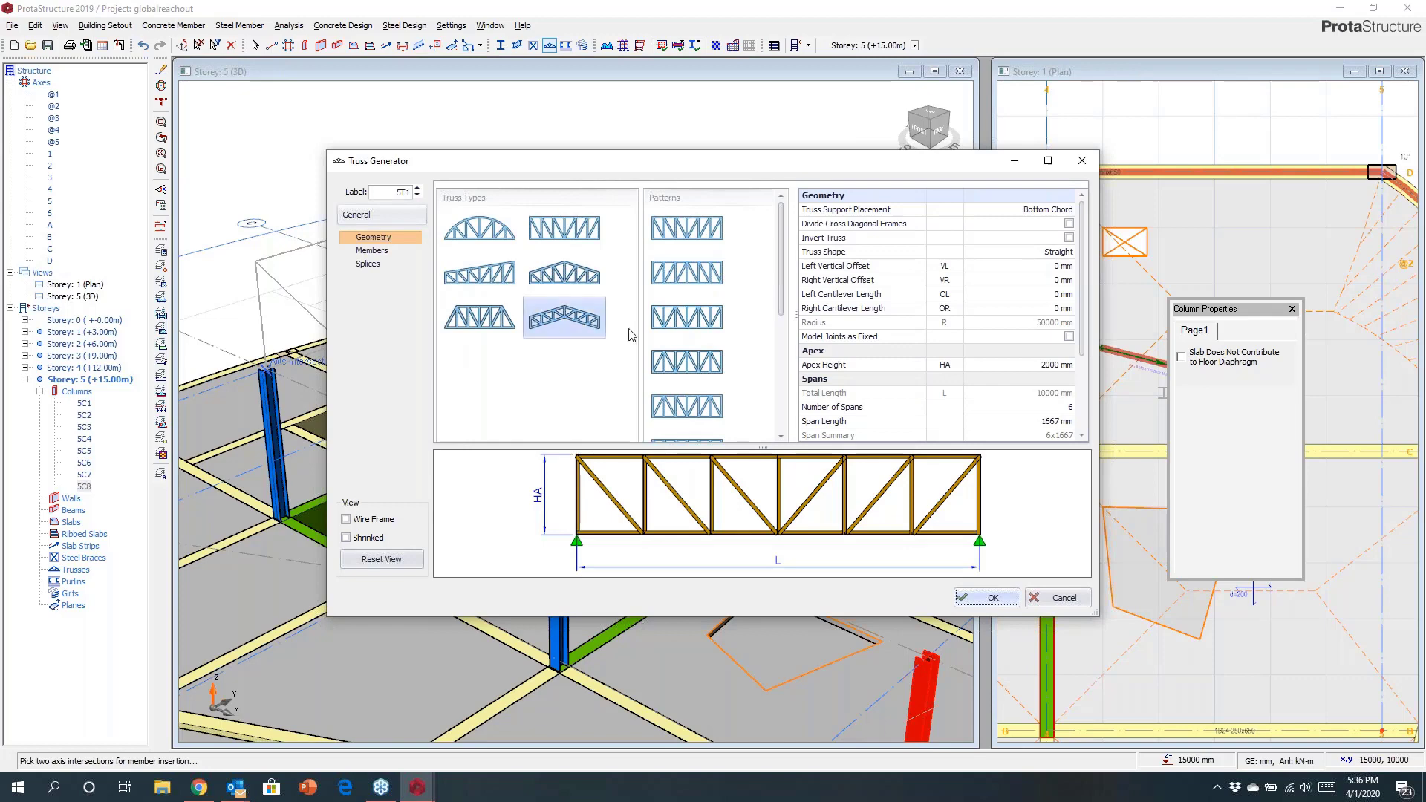
click(1051, 256)
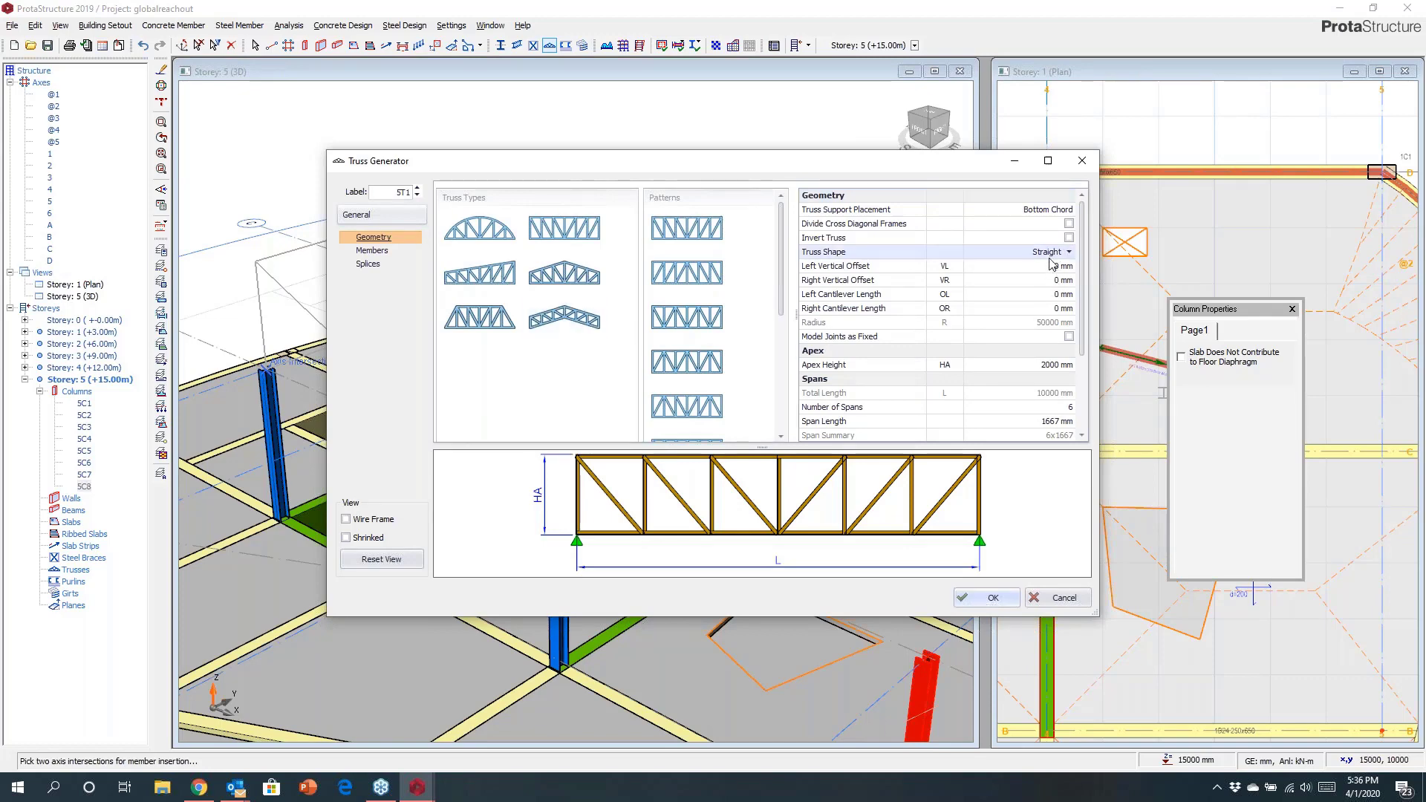
click(1069, 253)
click(1018, 272)
click(1070, 252)
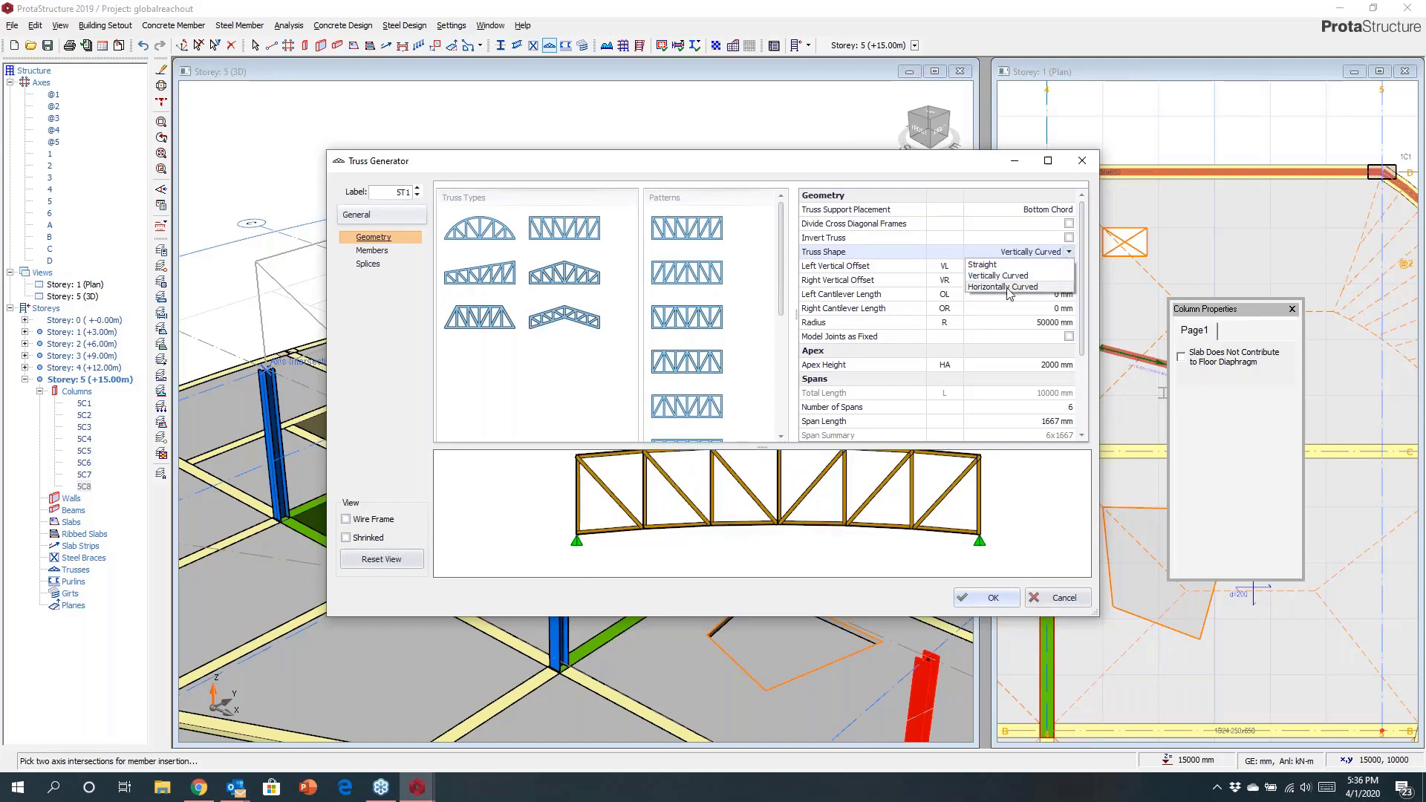
click(987, 265)
click(581, 287)
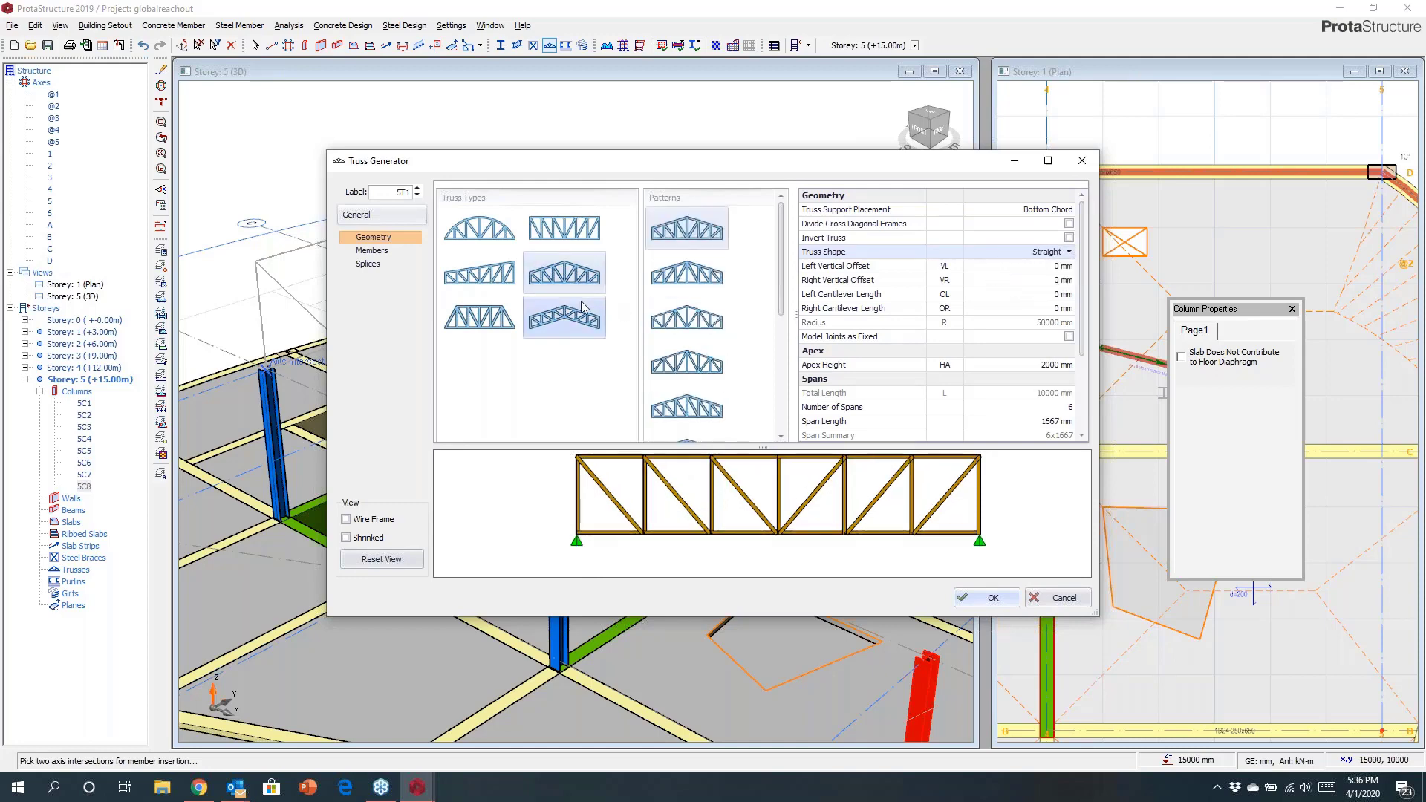
click(553, 319)
click(486, 315)
click(479, 280)
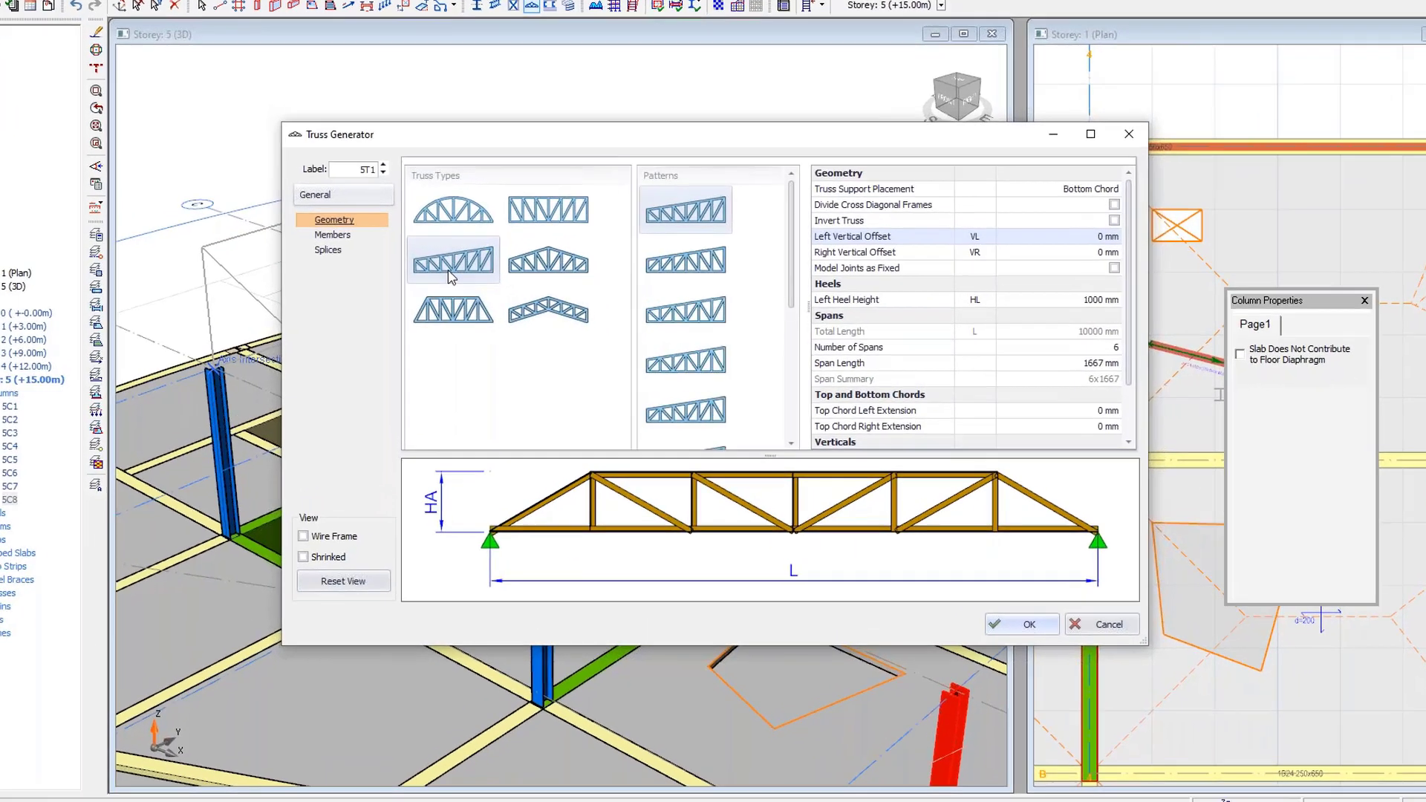
click(553, 314)
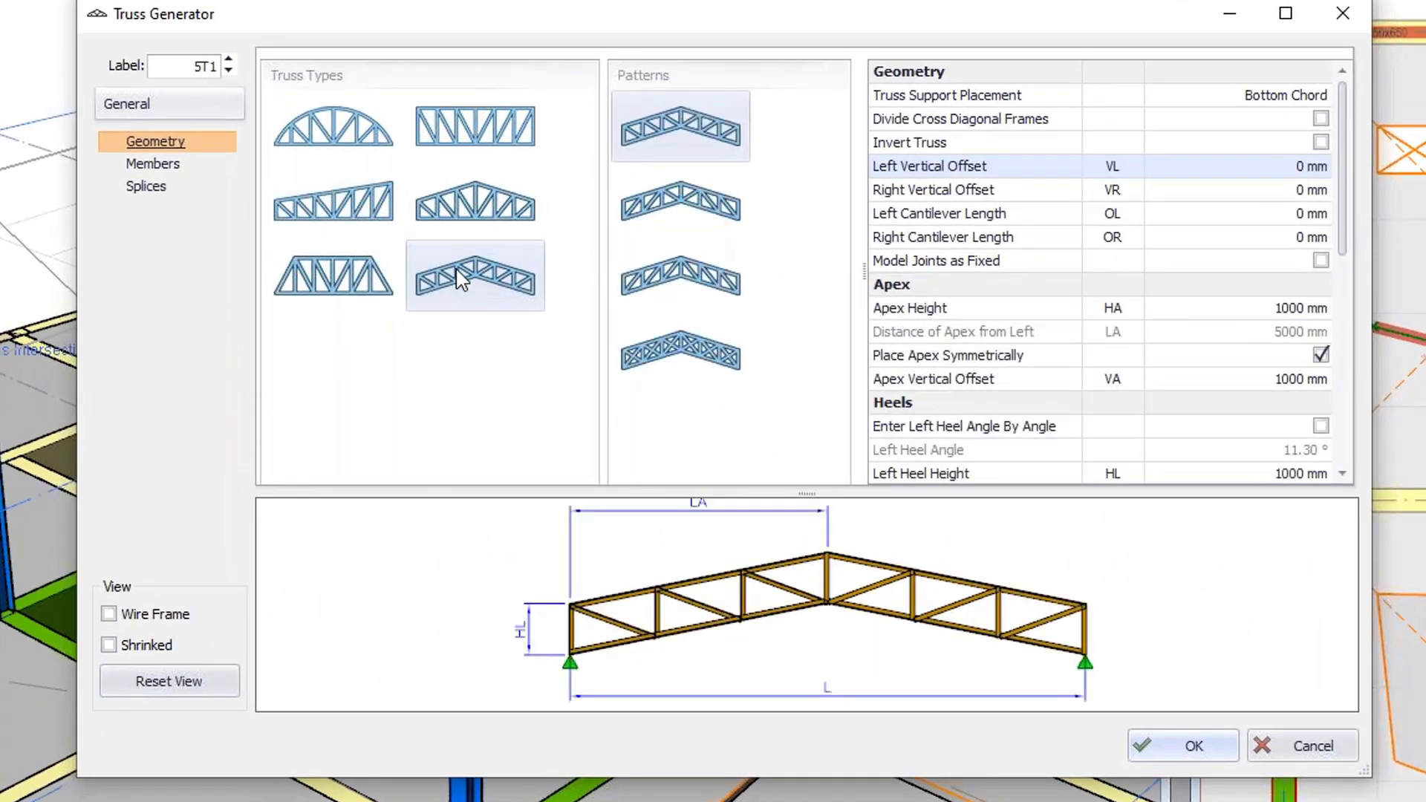
Set the truss geometry to 4 spans on the left and 4 spans on the right.
click(1266, 97)
click(1321, 95)
click(1266, 117)
drag(1346, 239, 1346, 369)
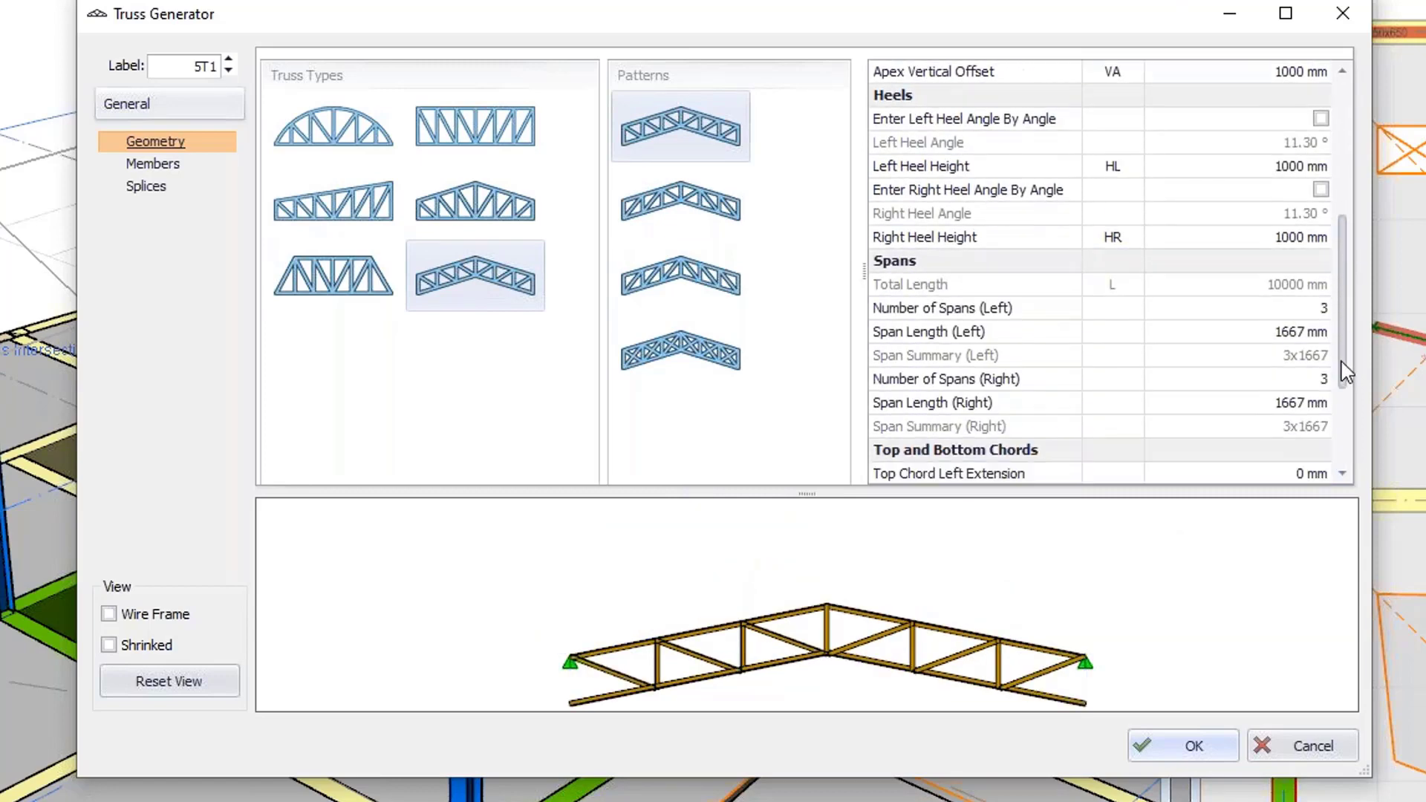
click(1322, 308)
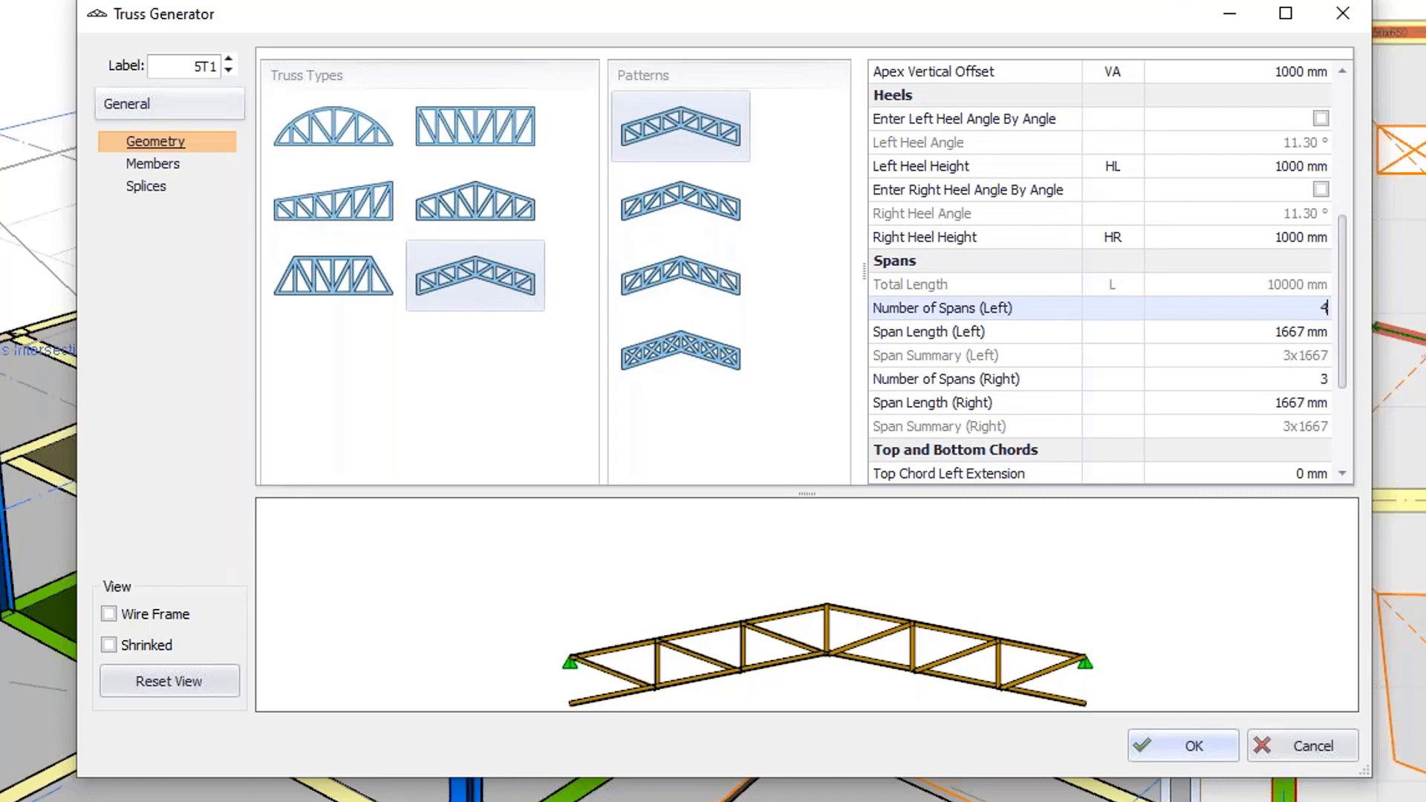
click(1307, 380)
key(Return)
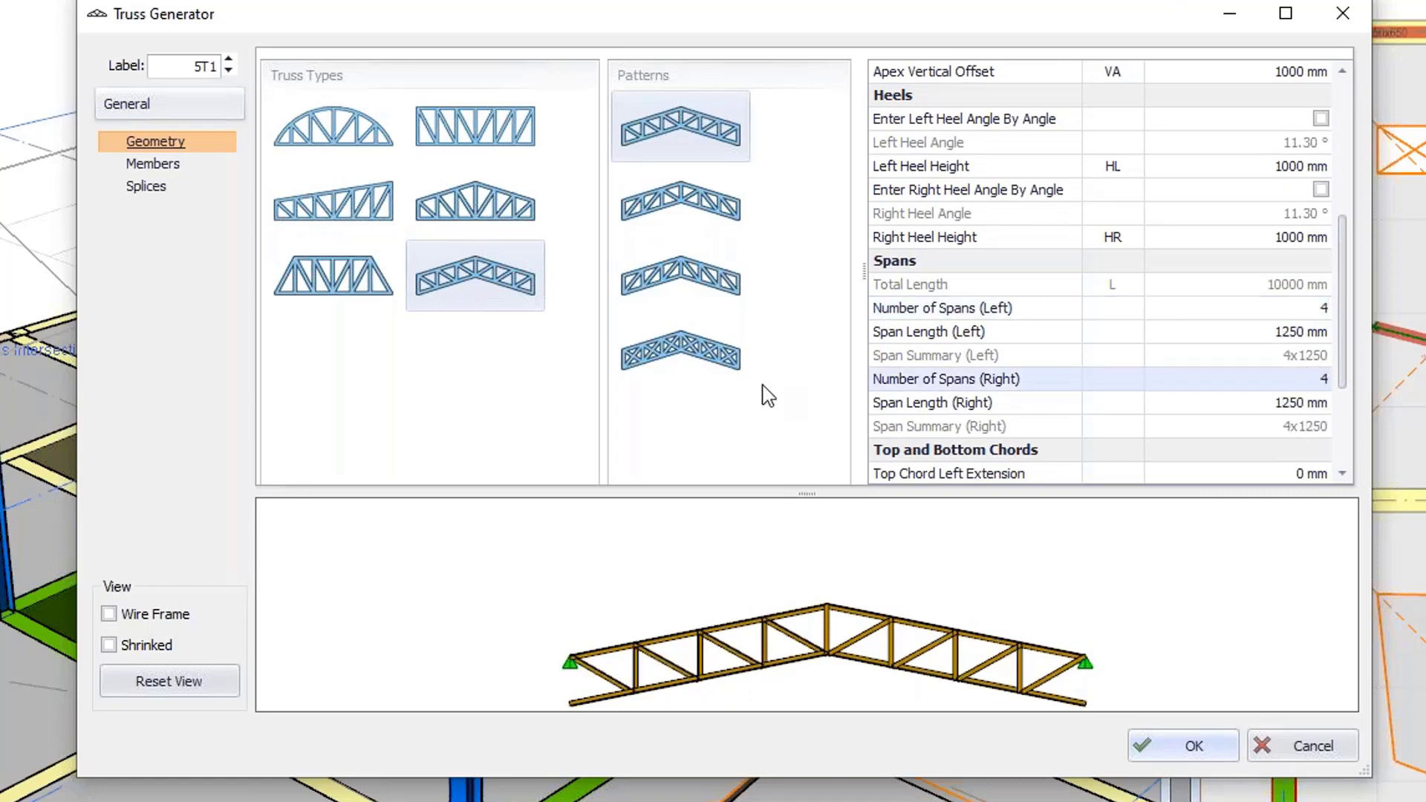
Change the truss diagonals to double-angle 2xUKA90X90X7 sections.
middle_drag(848, 573, 711, 488)
middle_drag(697, 544, 646, 587)
click(153, 164)
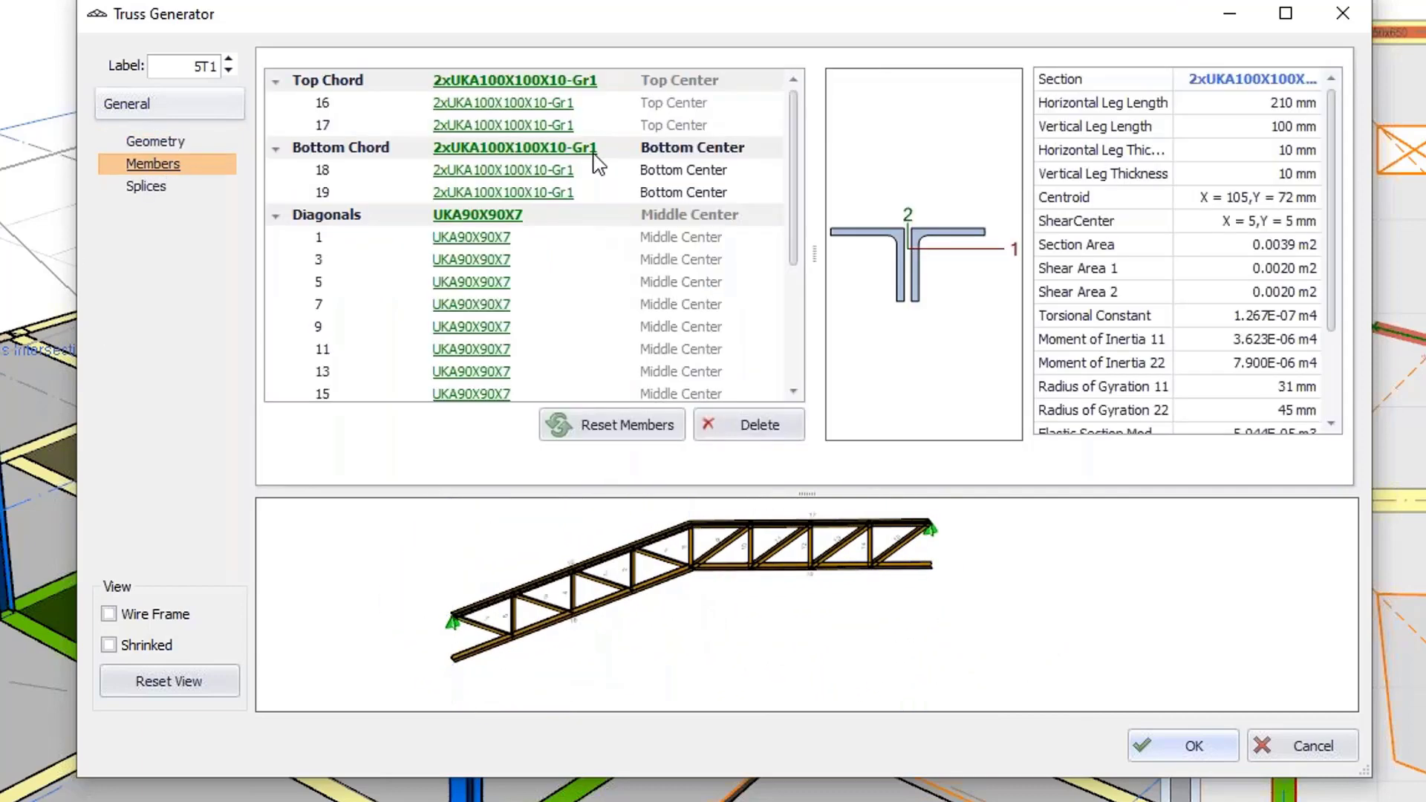
click(475, 217)
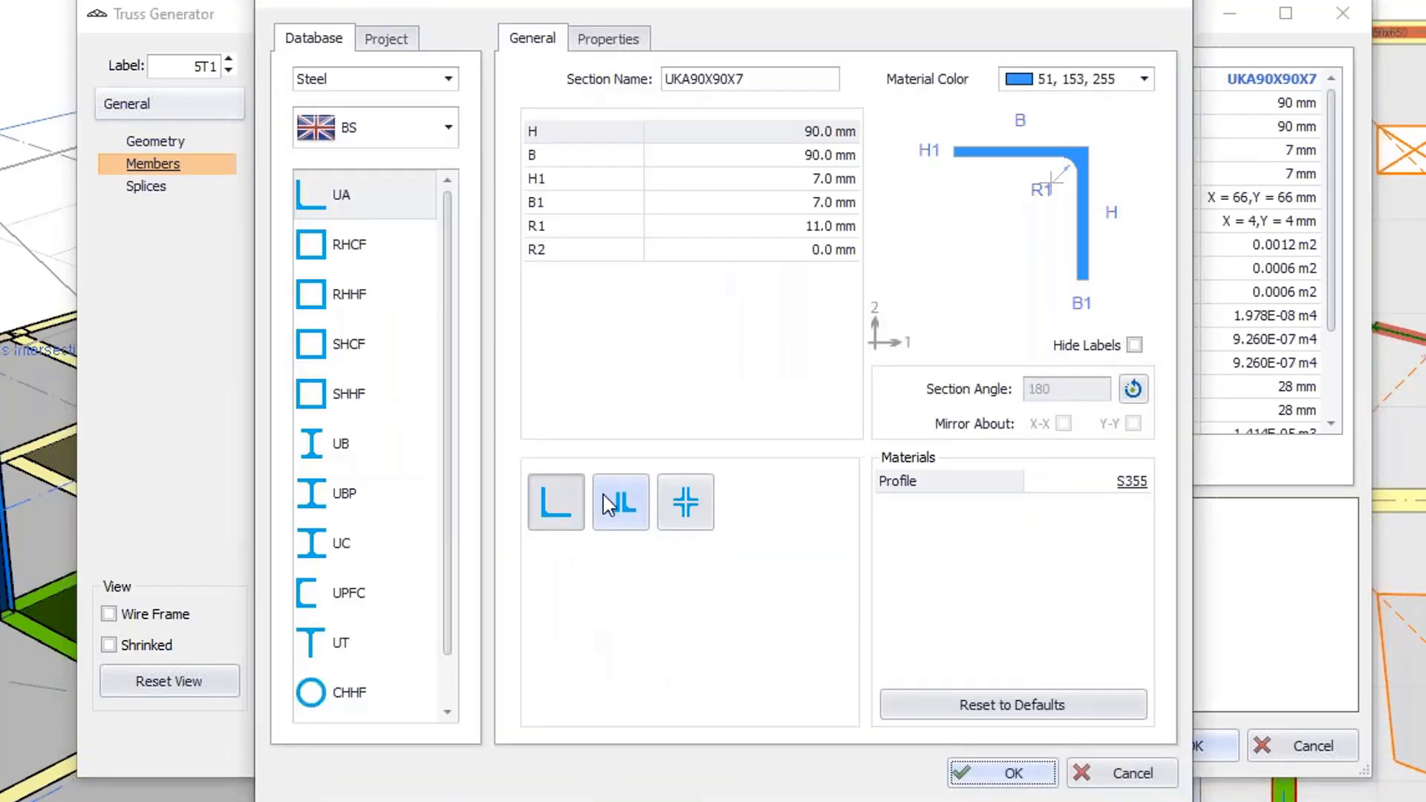
click(599, 501)
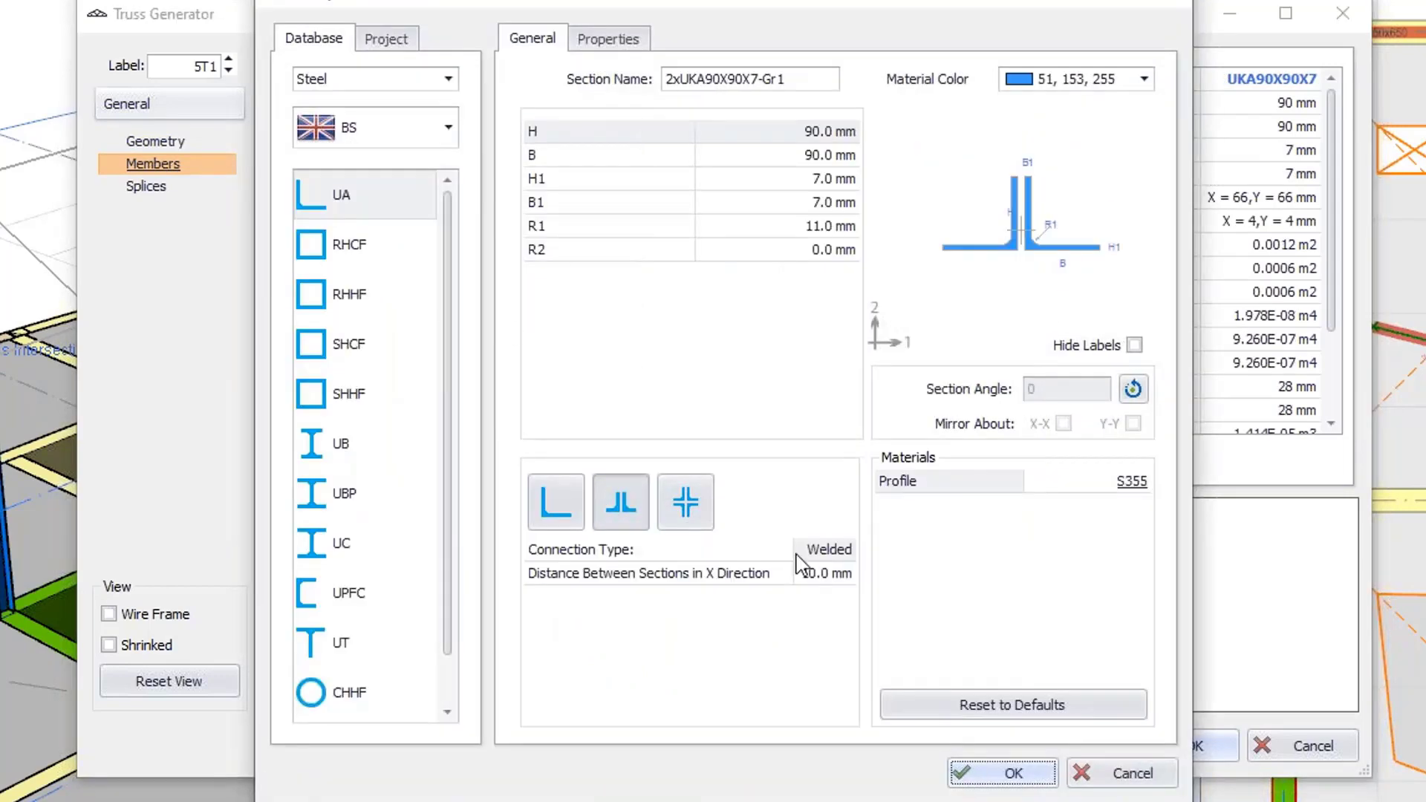
click(993, 773)
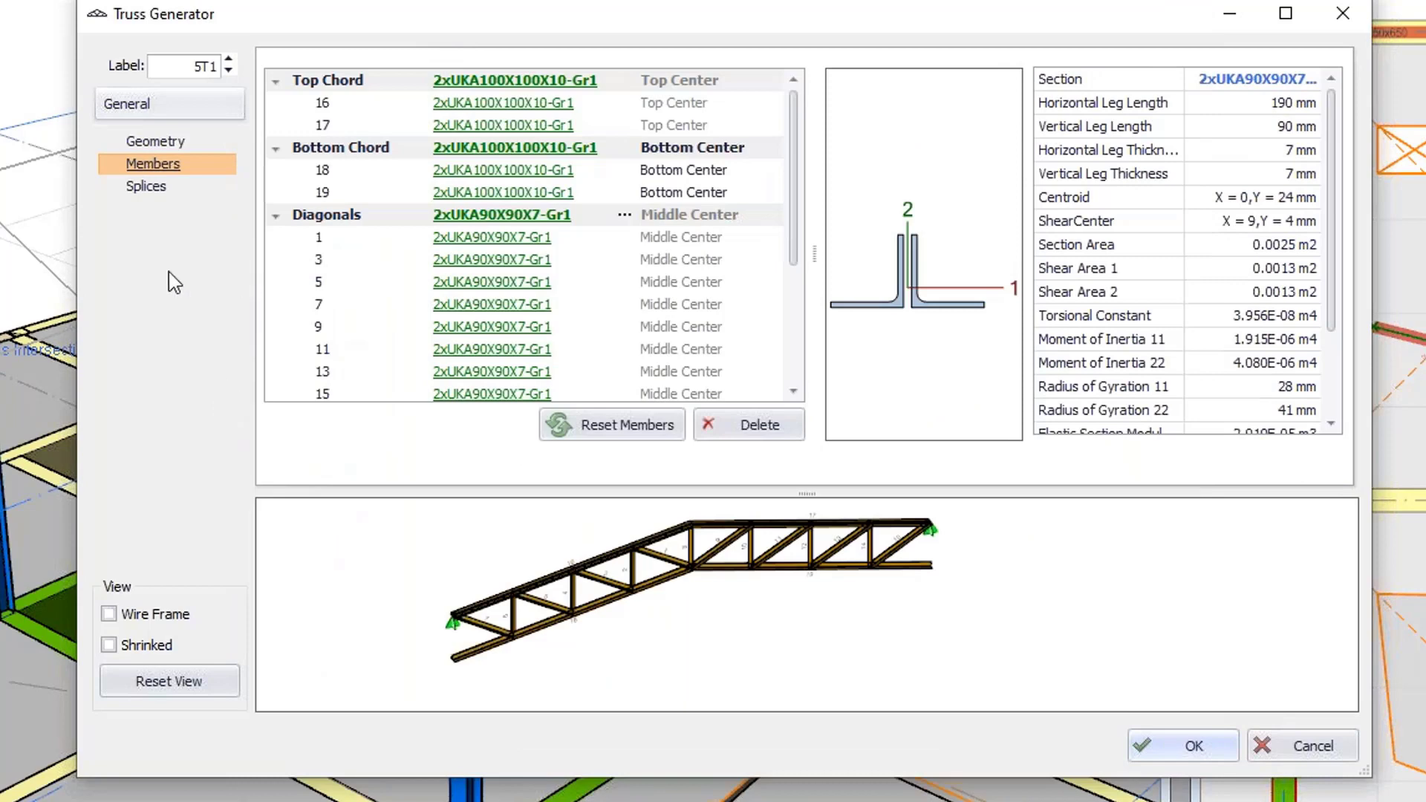
Change the truss verticals to double-angle 2xUKA90X90X7 sections.
drag(794, 256, 791, 356)
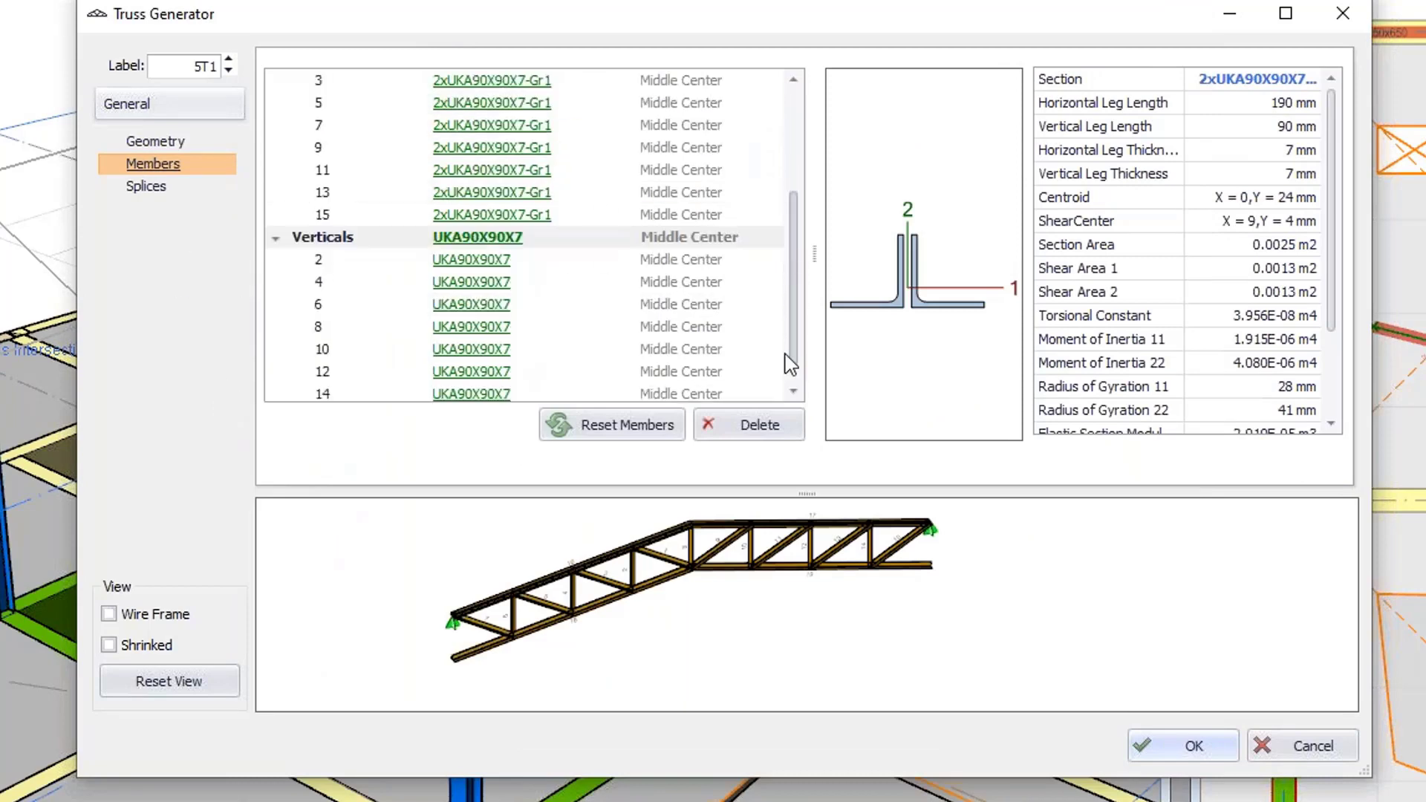
click(479, 239)
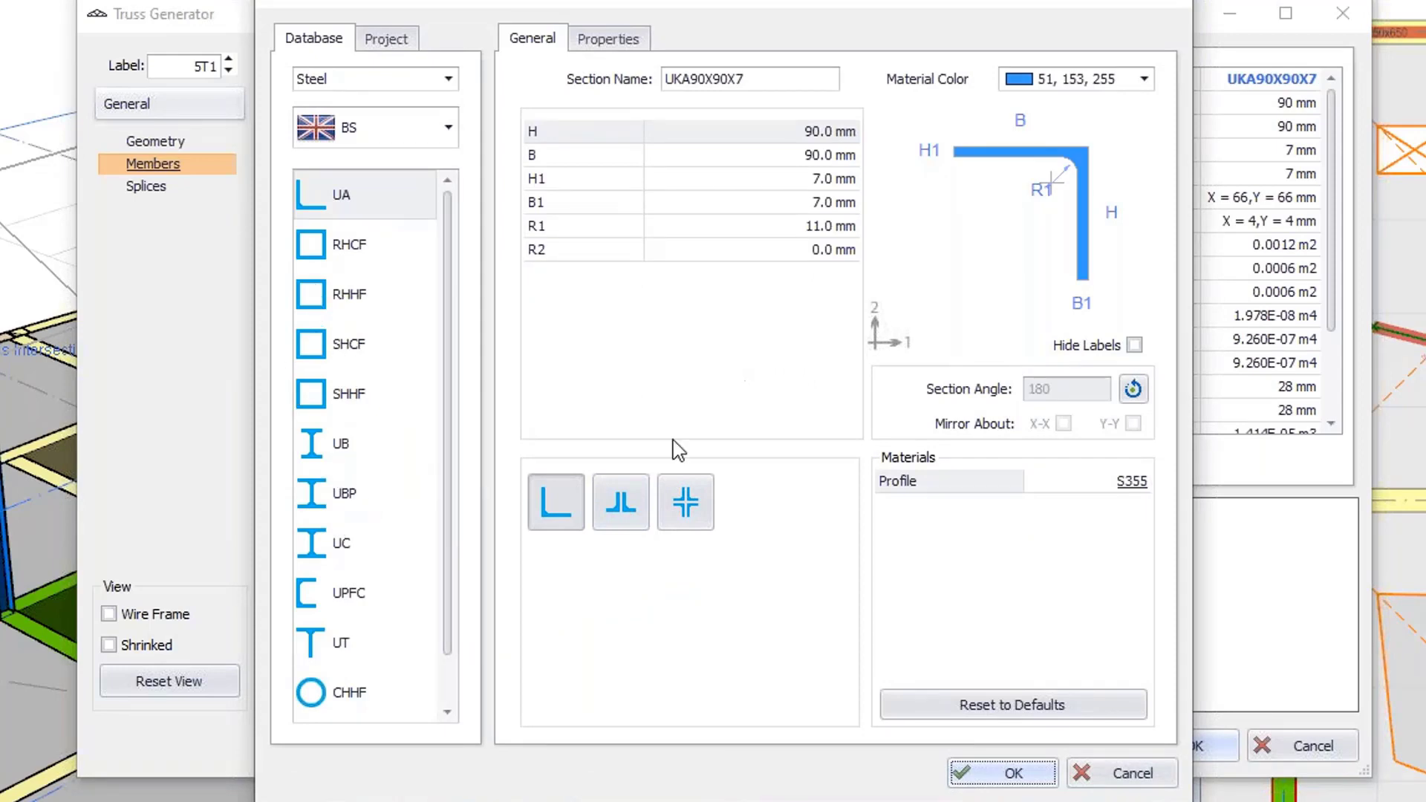
click(630, 507)
click(1028, 773)
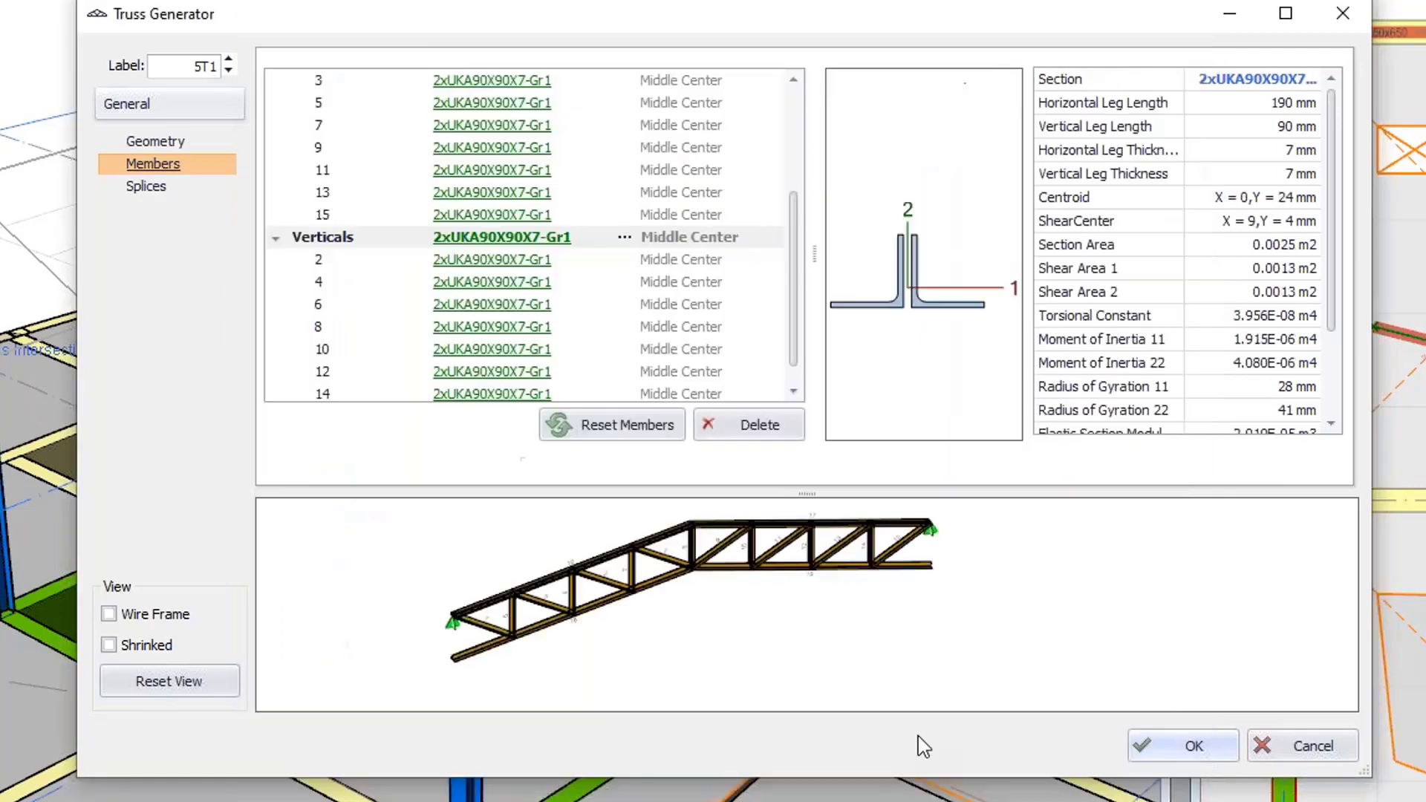
Insert the truss onto each of the four pairs of rooftop steel columns.
click(1143, 747)
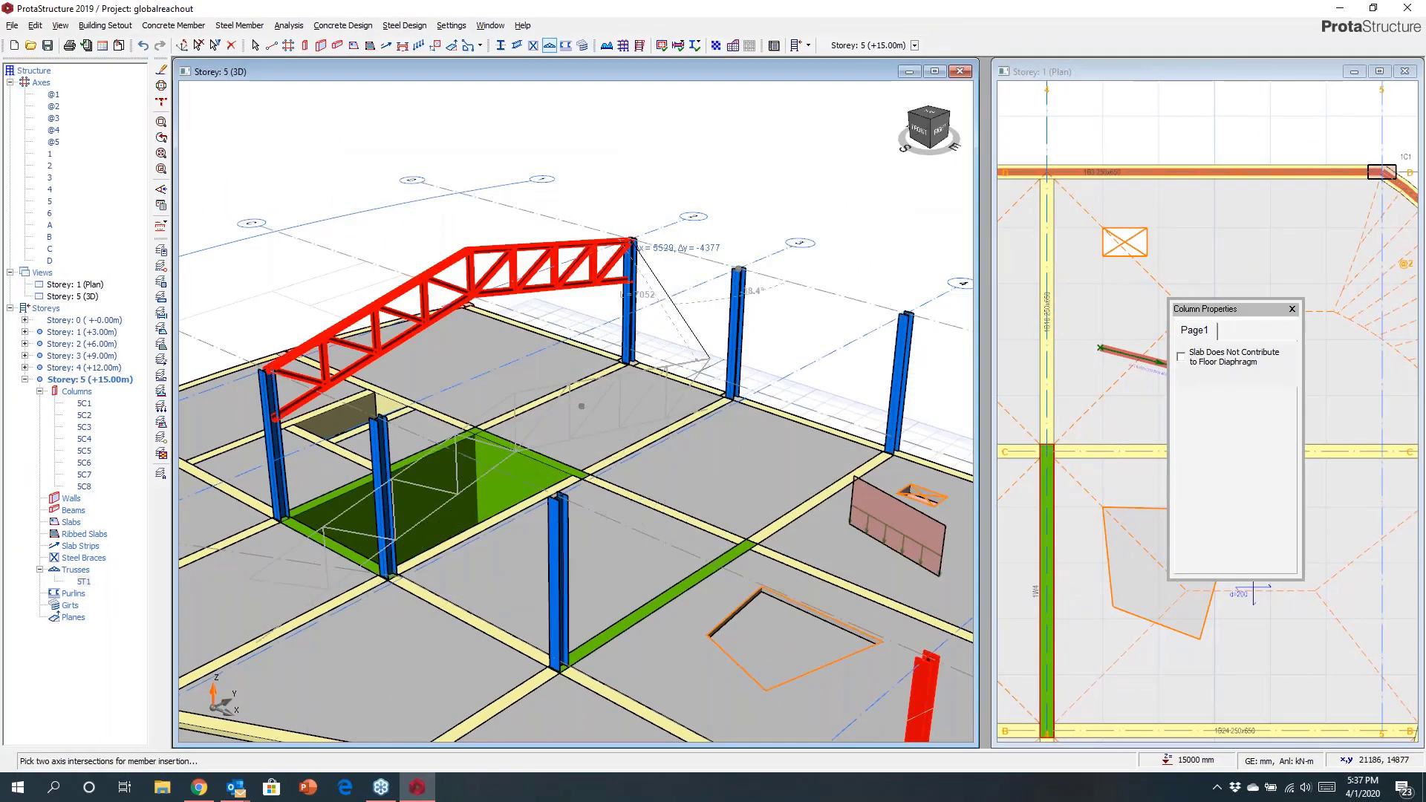
scroll(582, 406, up, 3)
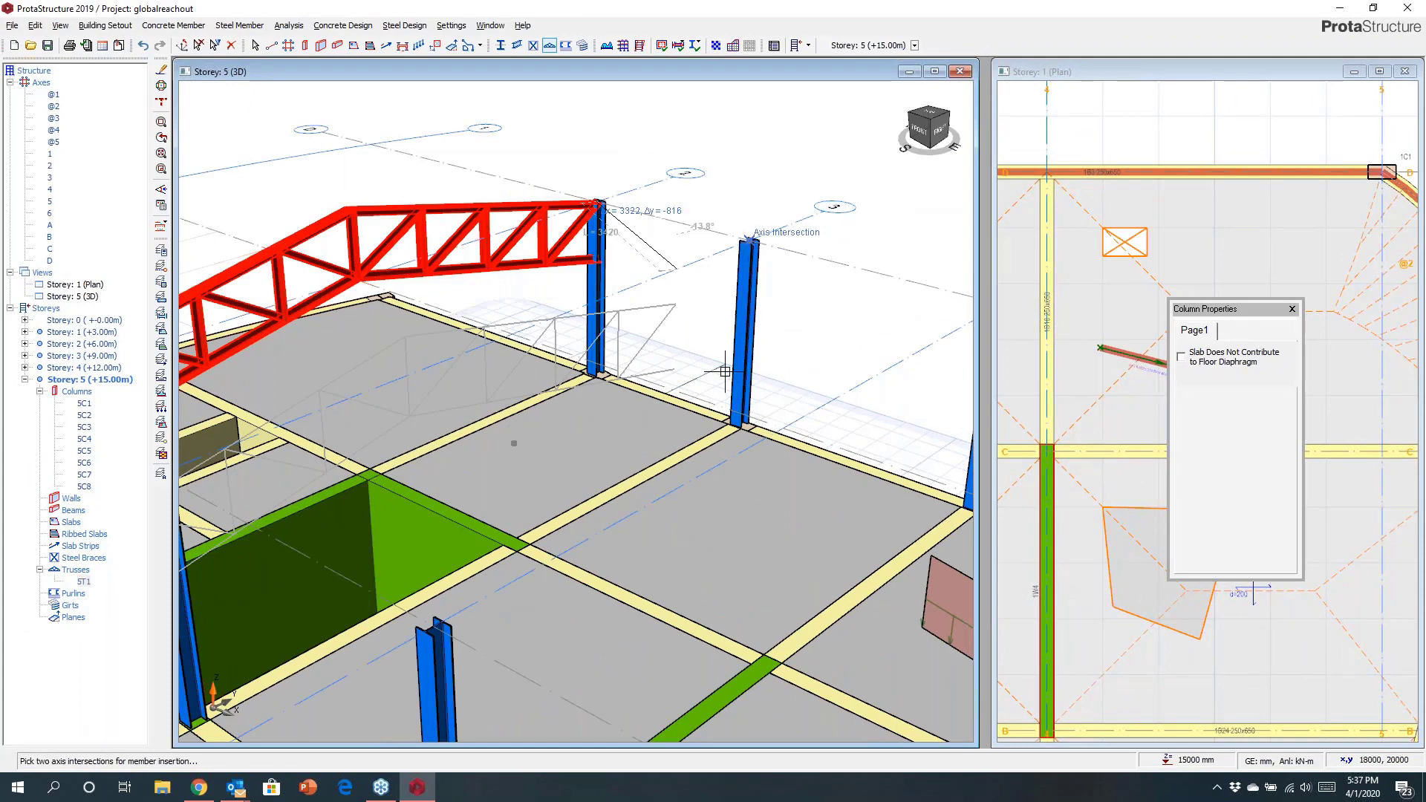
middle_drag(821, 431, 551, 396)
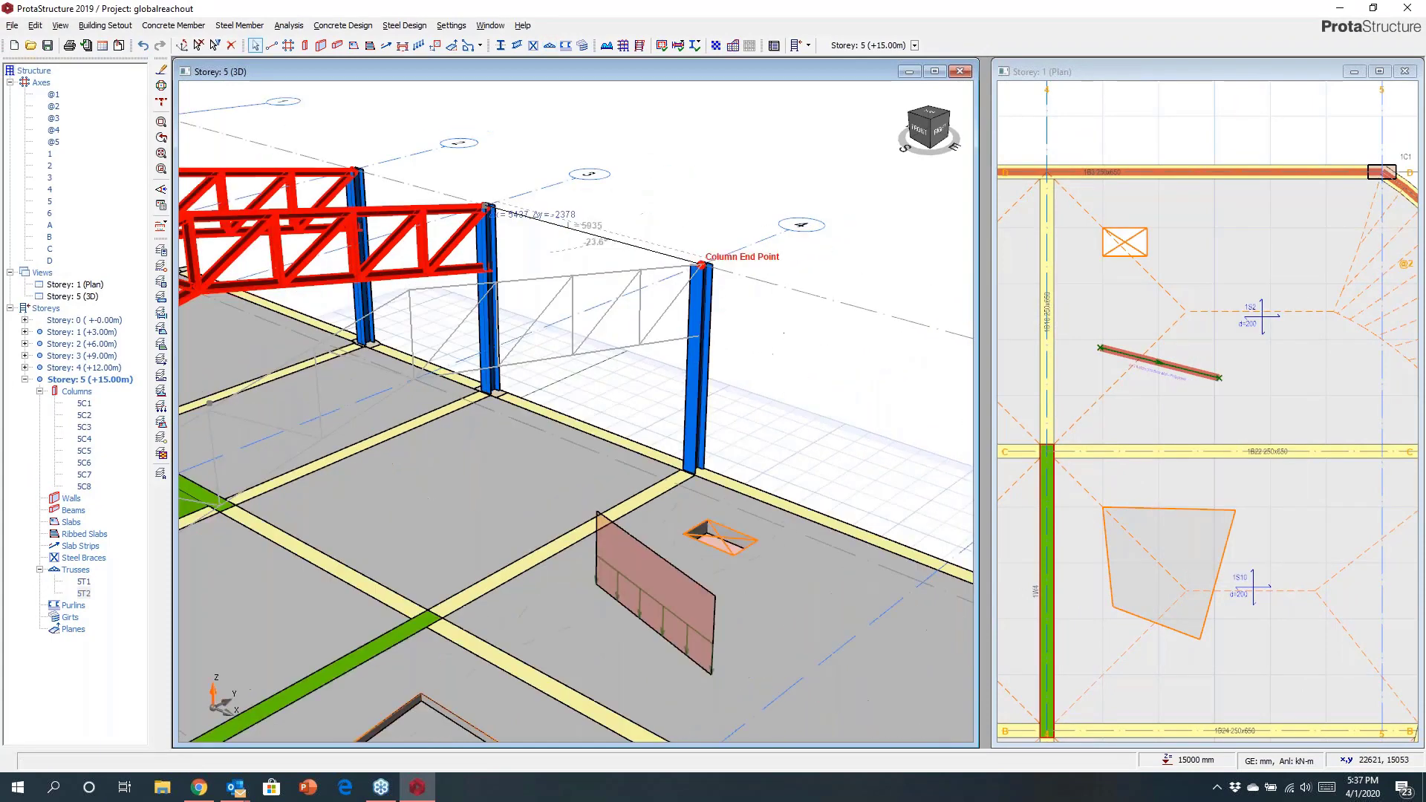
click(702, 265)
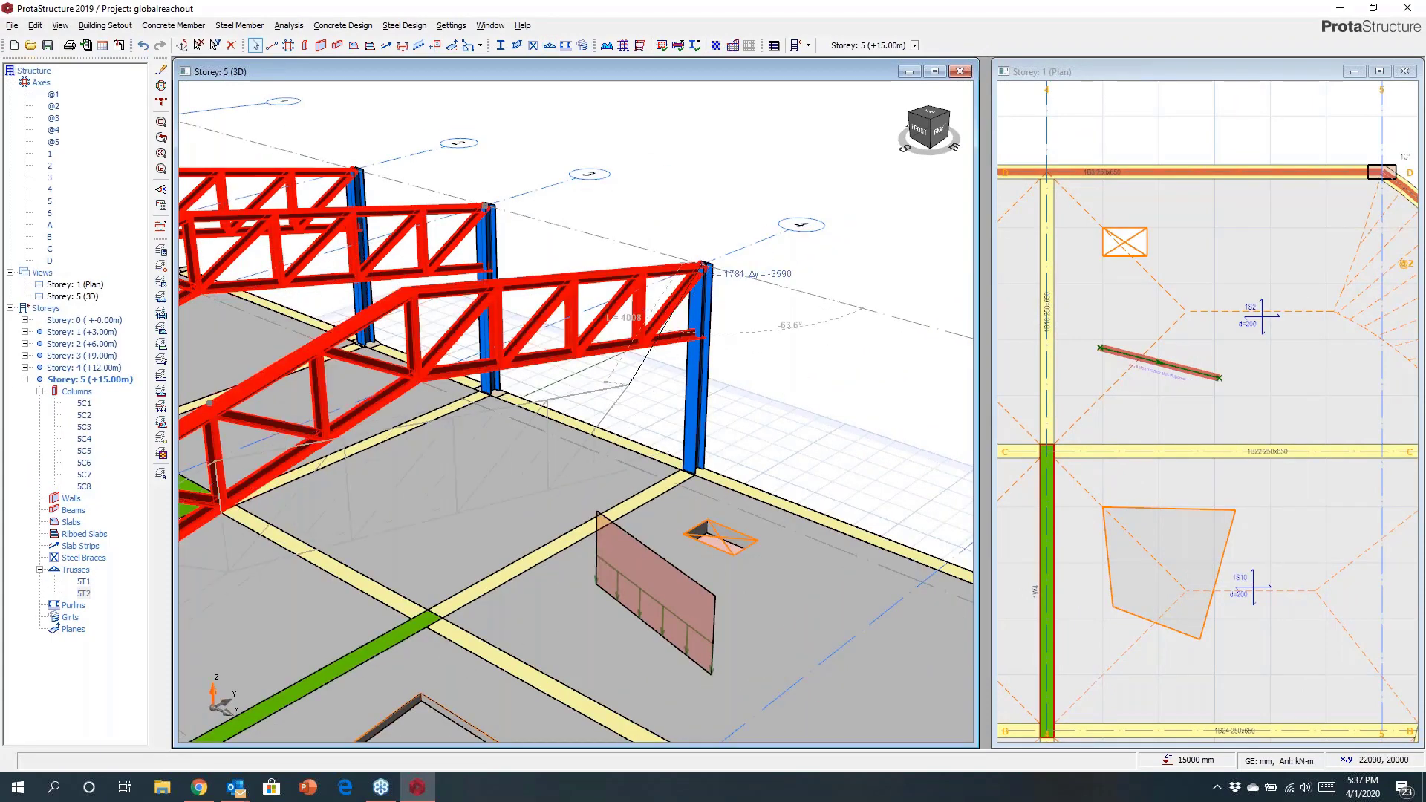
scroll(704, 269, down, 5)
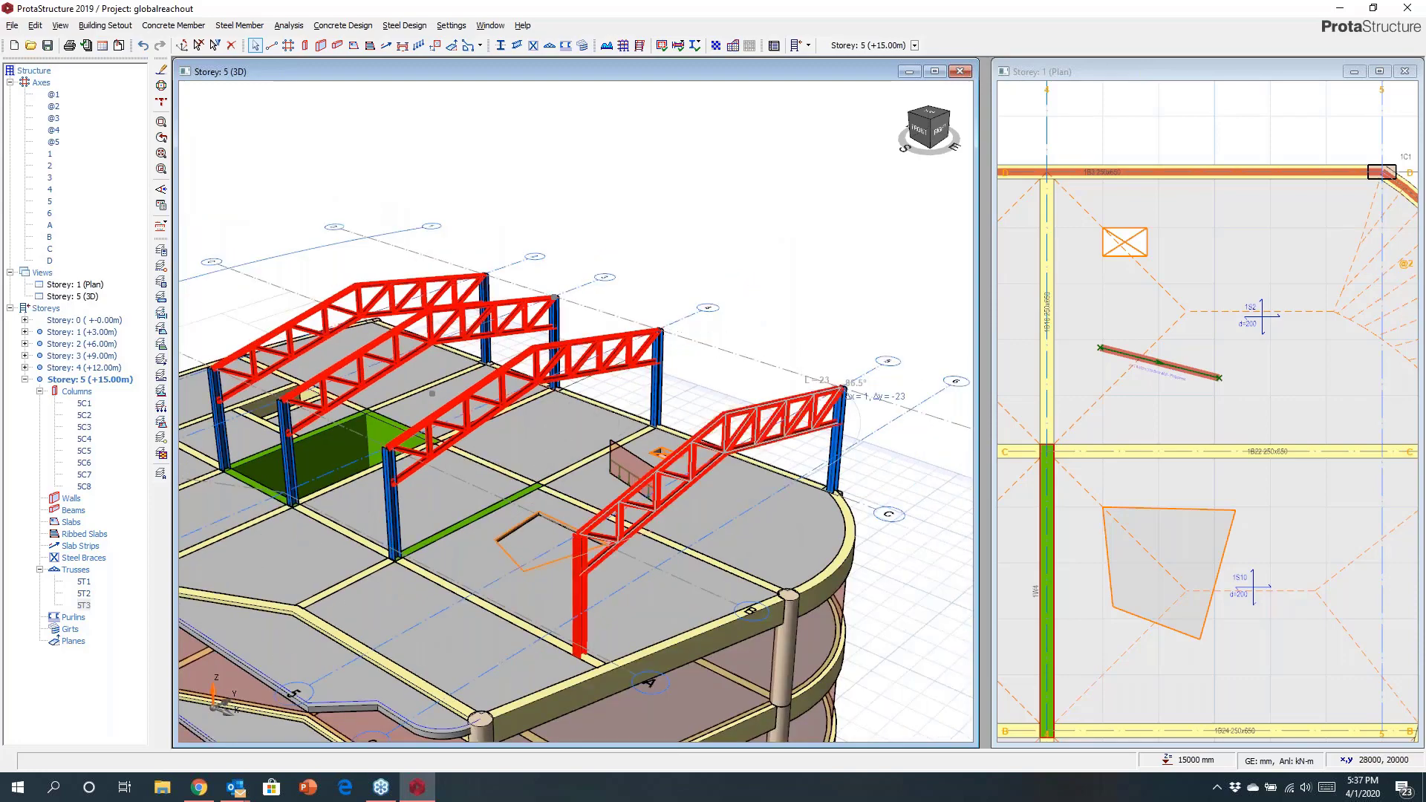
key(Escape)
middle_drag(786, 395, 958, 404)
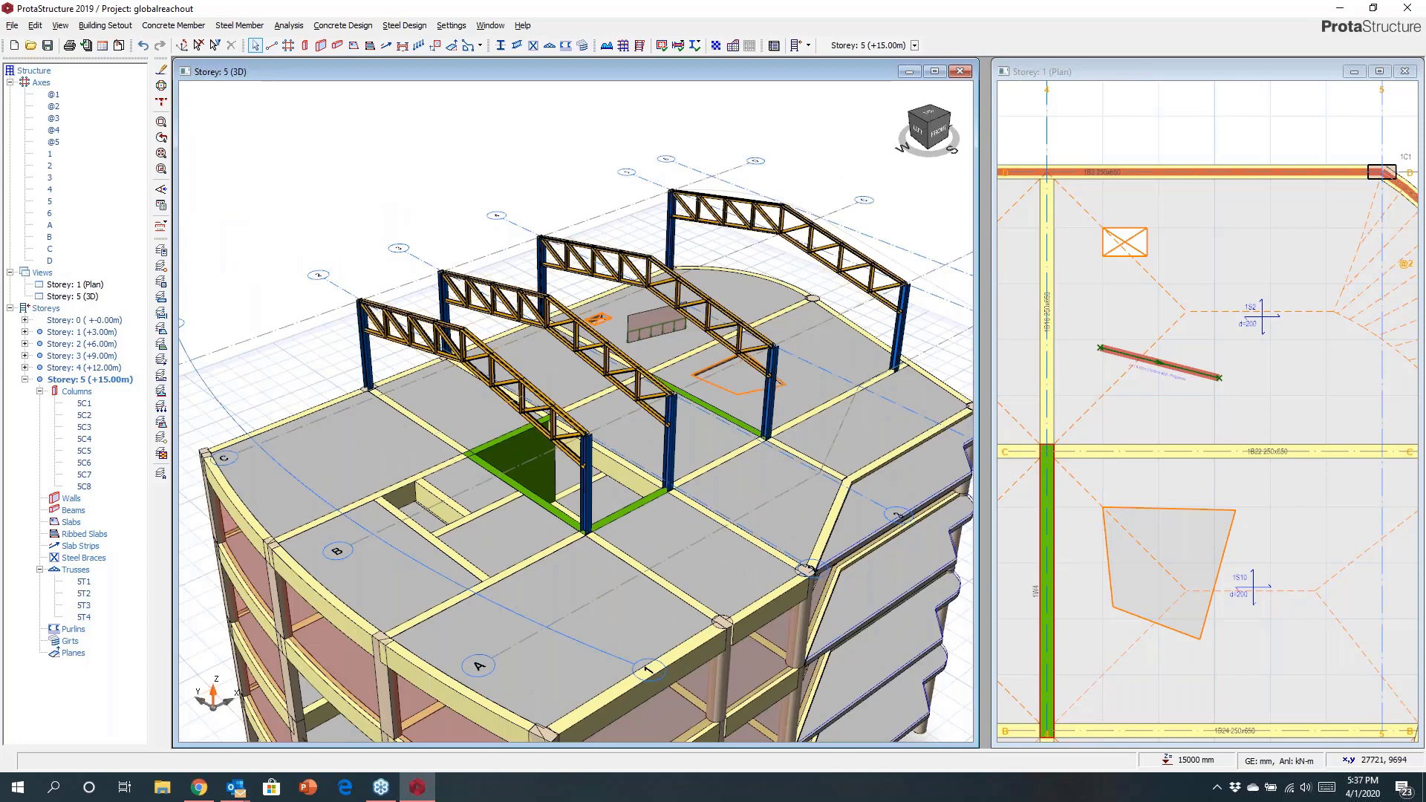
Start a steel beam and choose the UKB254X146X37 section from the BS steel database.
click(517, 46)
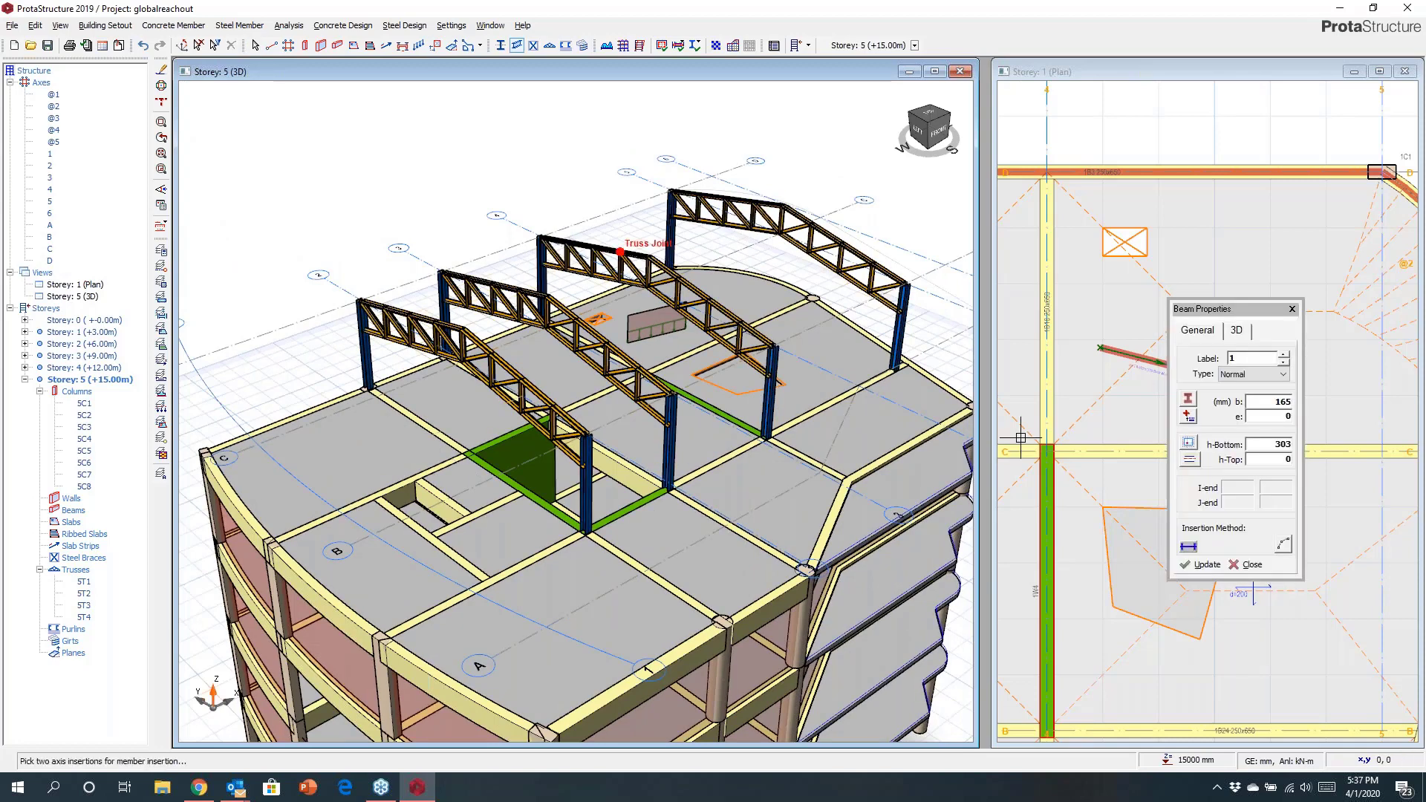
click(1189, 401)
click(483, 417)
click(715, 322)
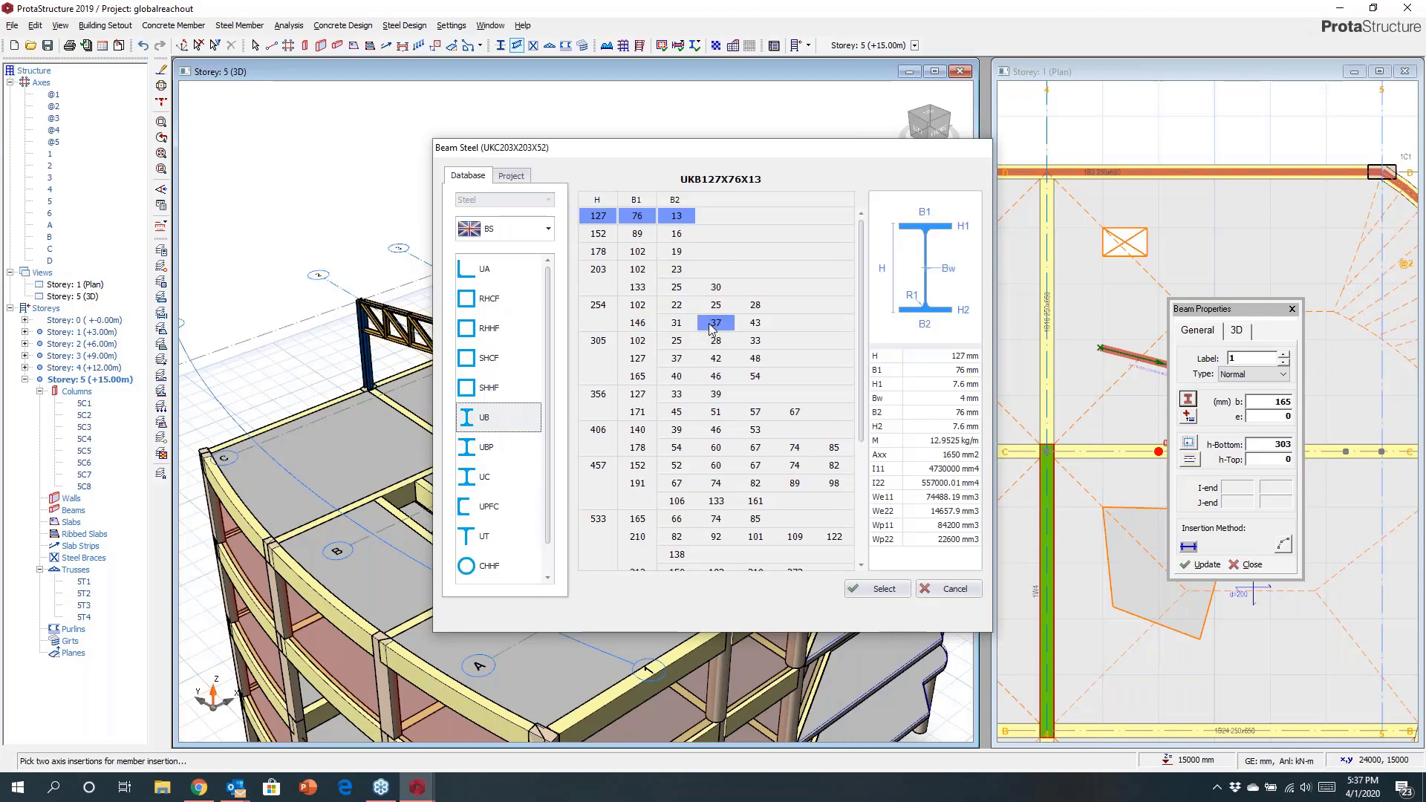
click(884, 590)
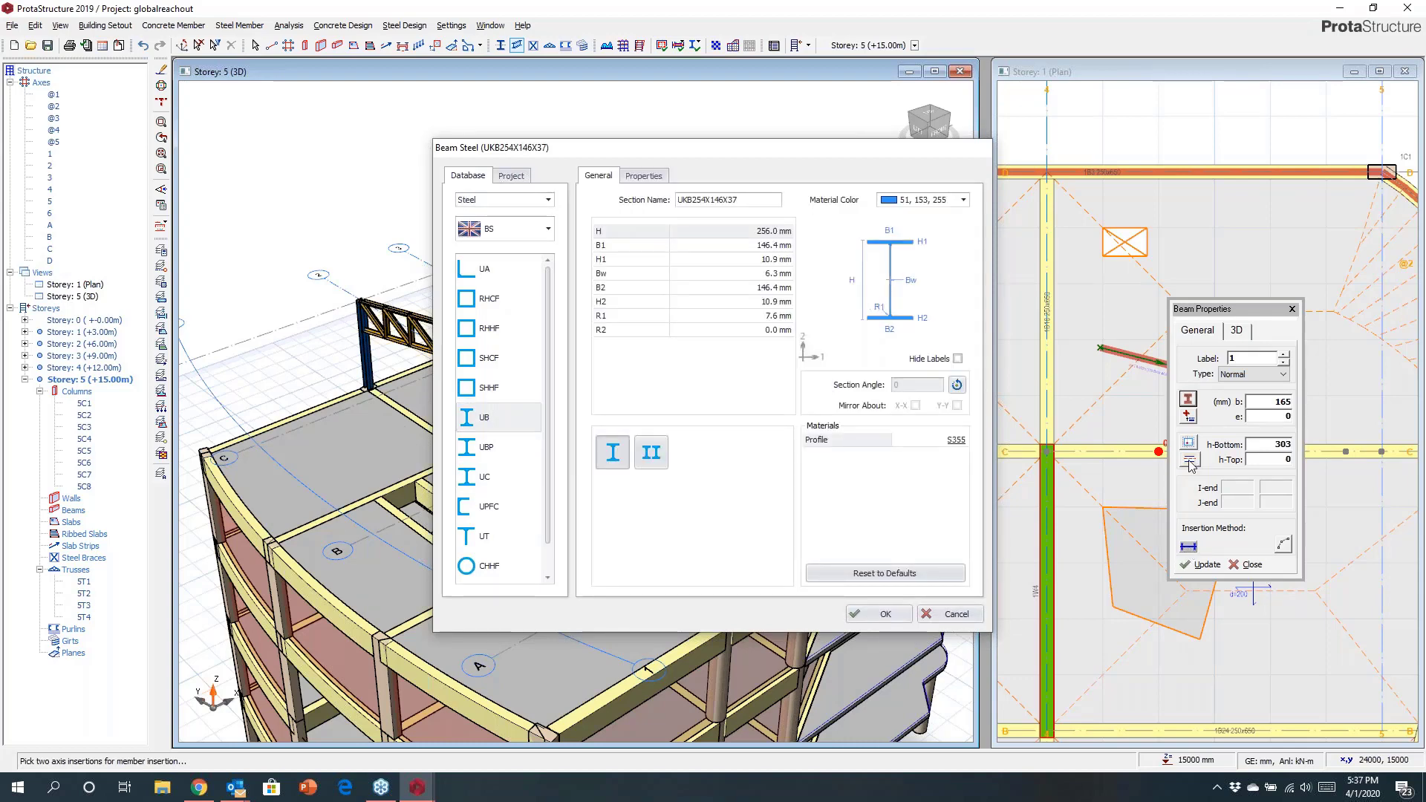
click(885, 614)
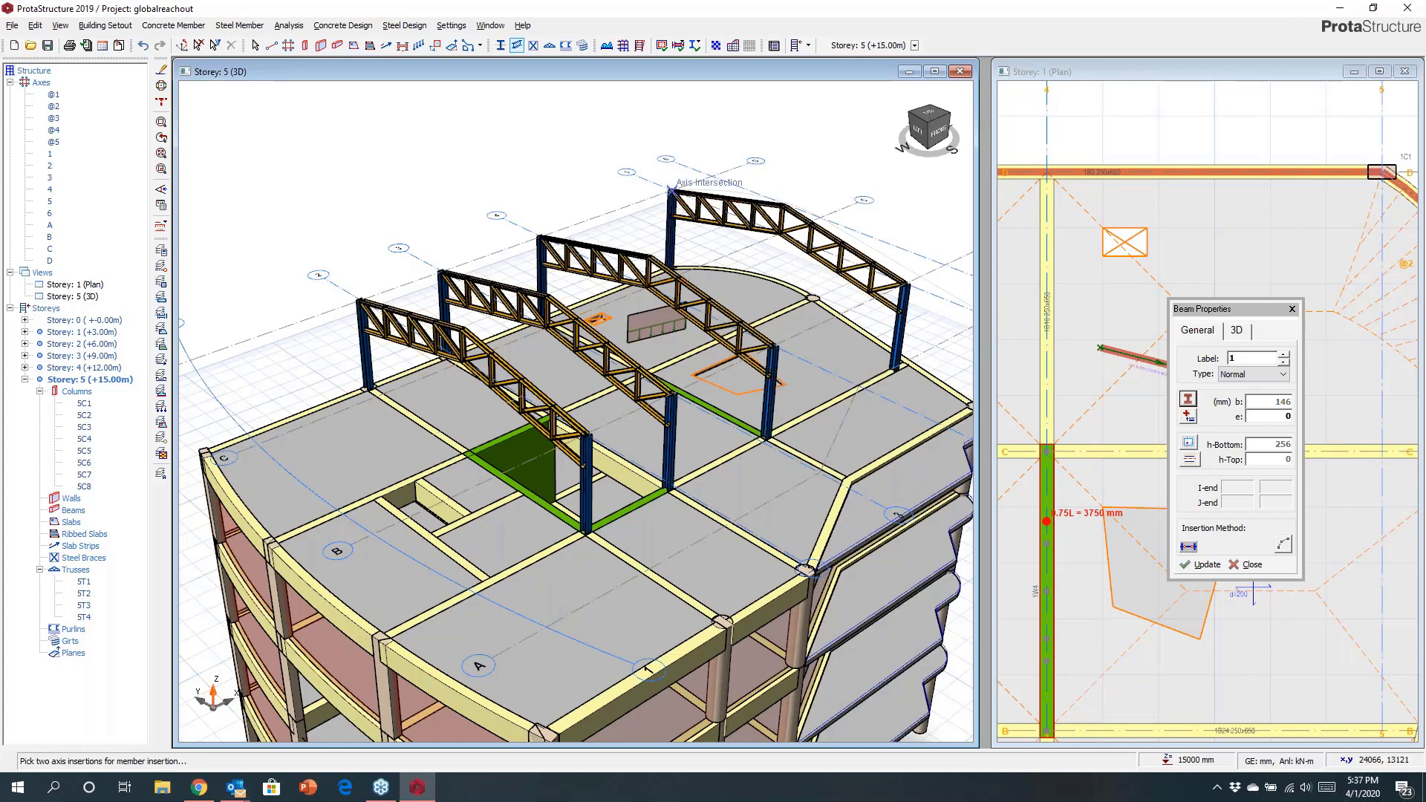
Insert UKB254X146X37 steel beams connecting the rooftop column tops along the outer edges of the truss frames.
click(671, 191)
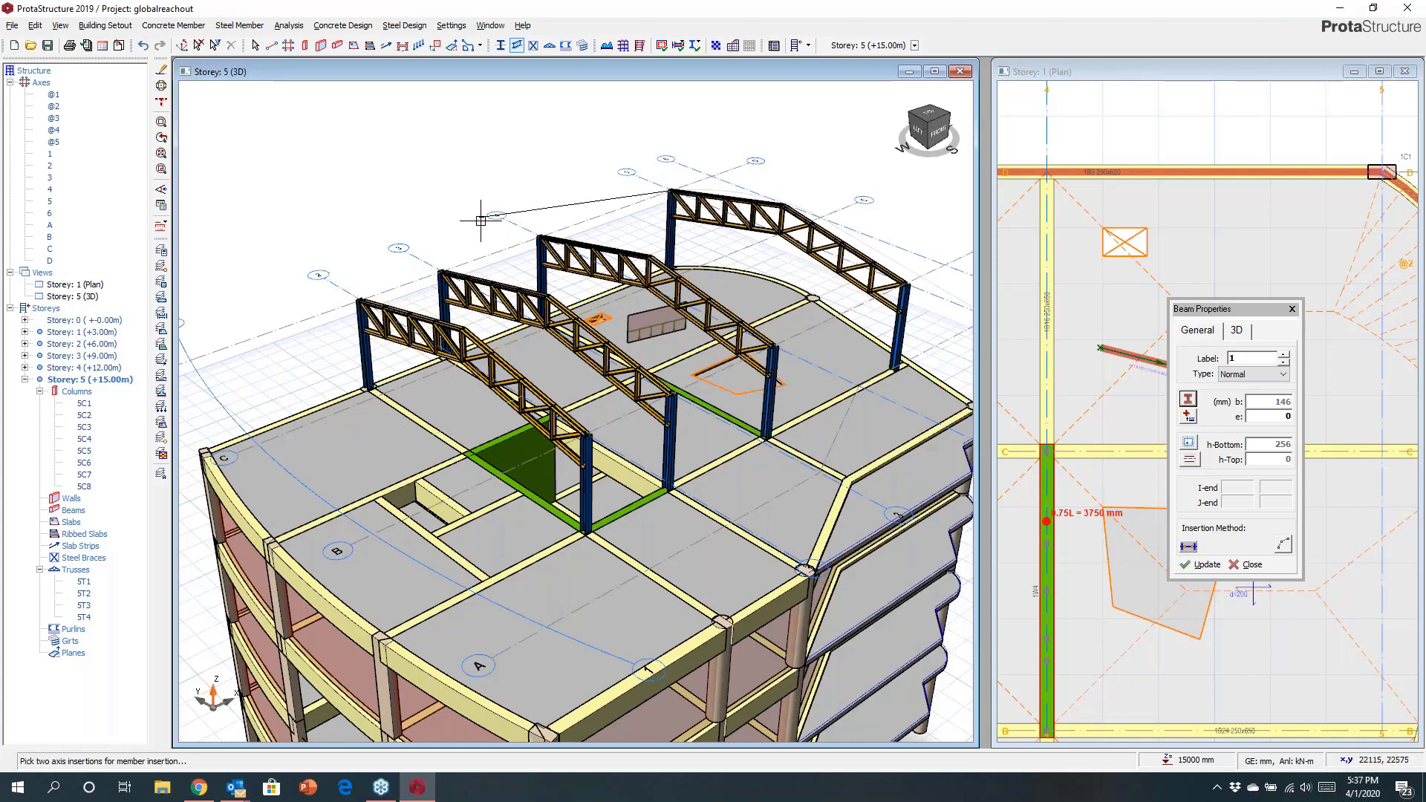
scroll(480, 221, up, 3)
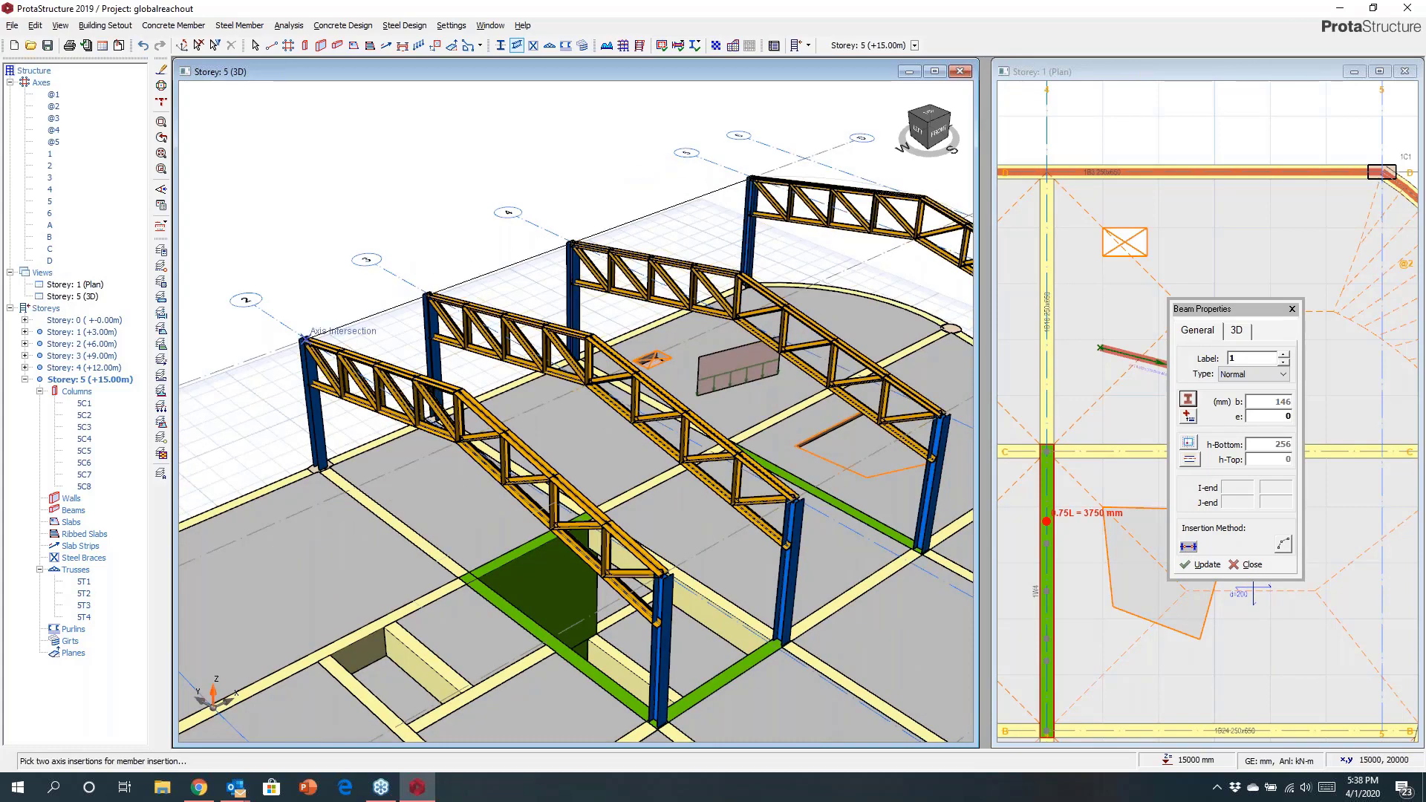
click(304, 339)
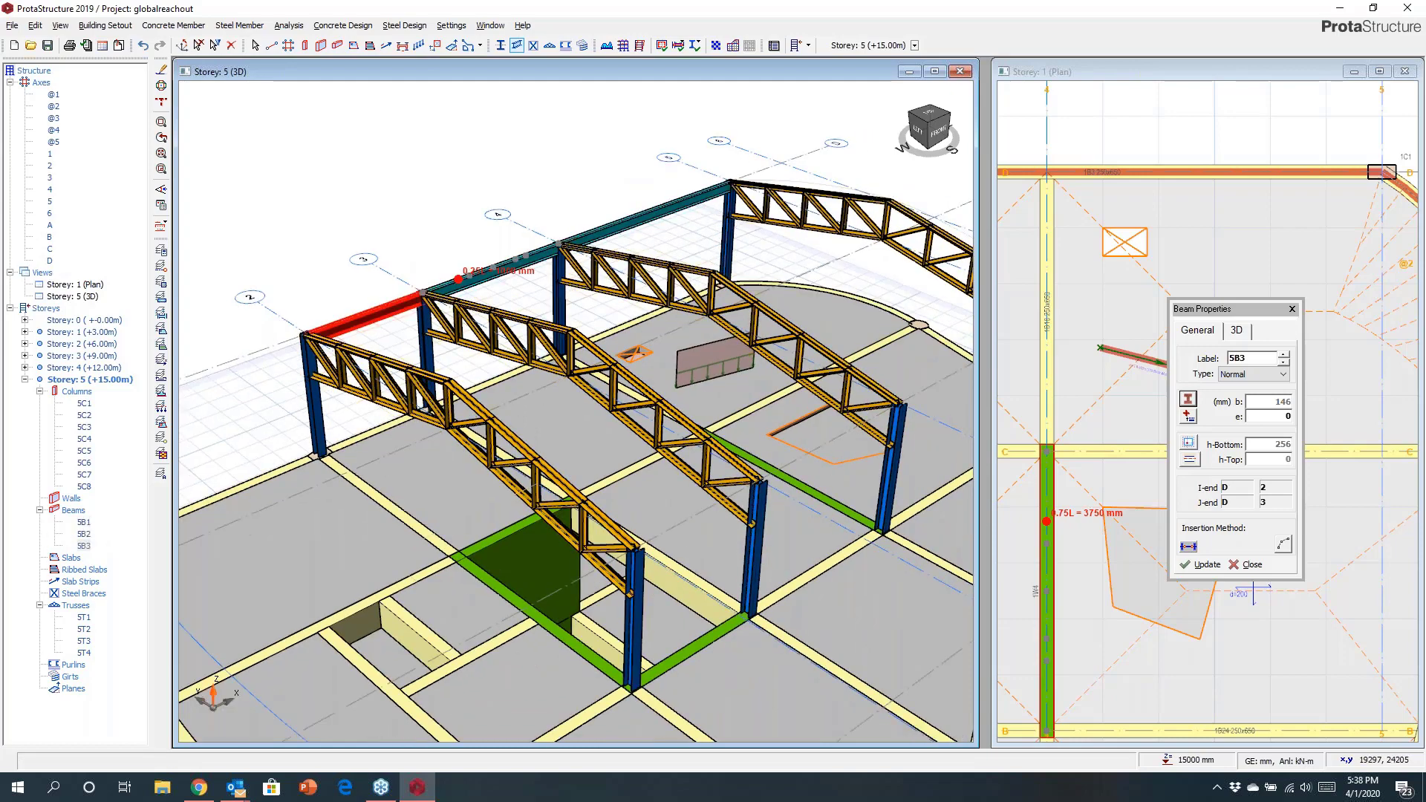
middle_drag(476, 319, 263, 239)
click(858, 224)
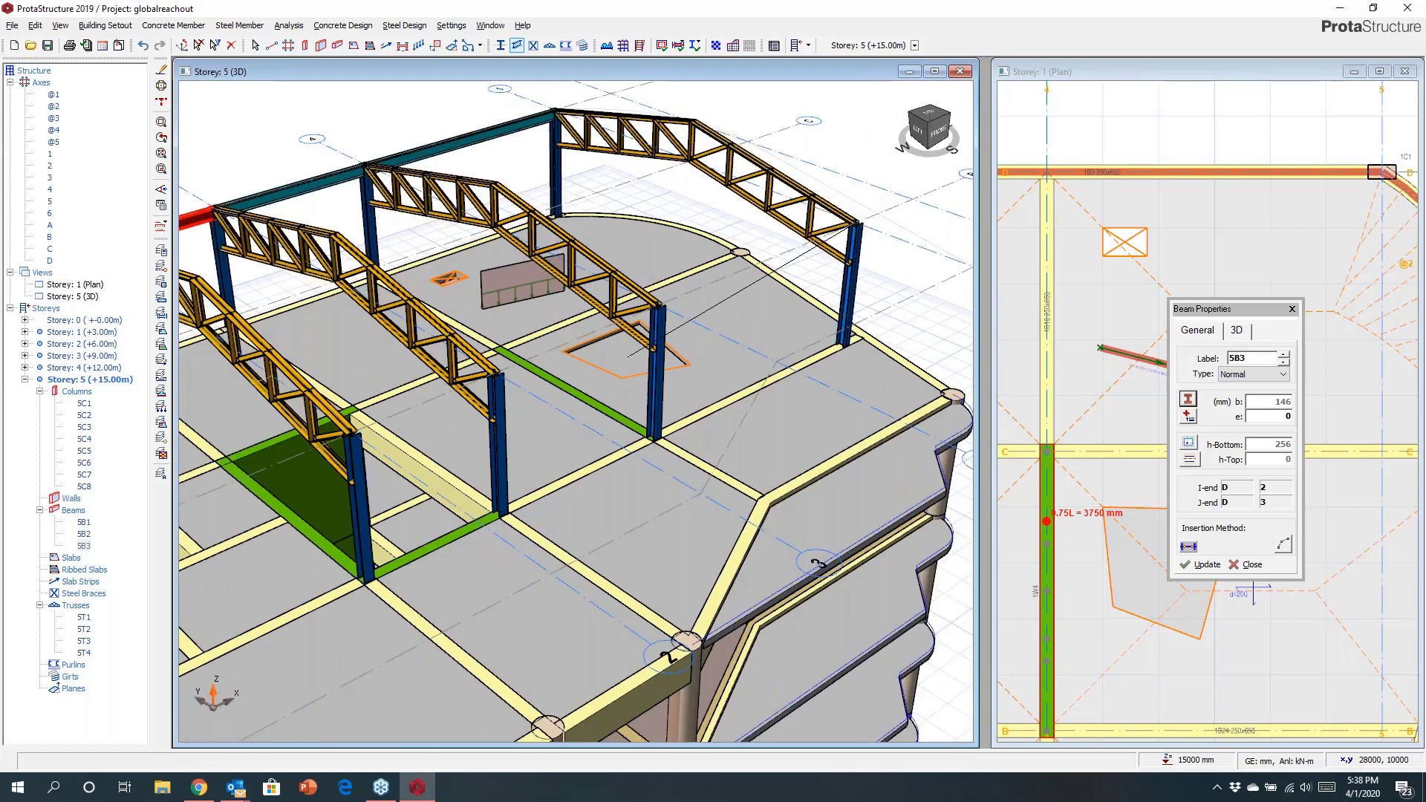
middle_drag(650, 355, 800, 318)
click(533, 387)
click(492, 321)
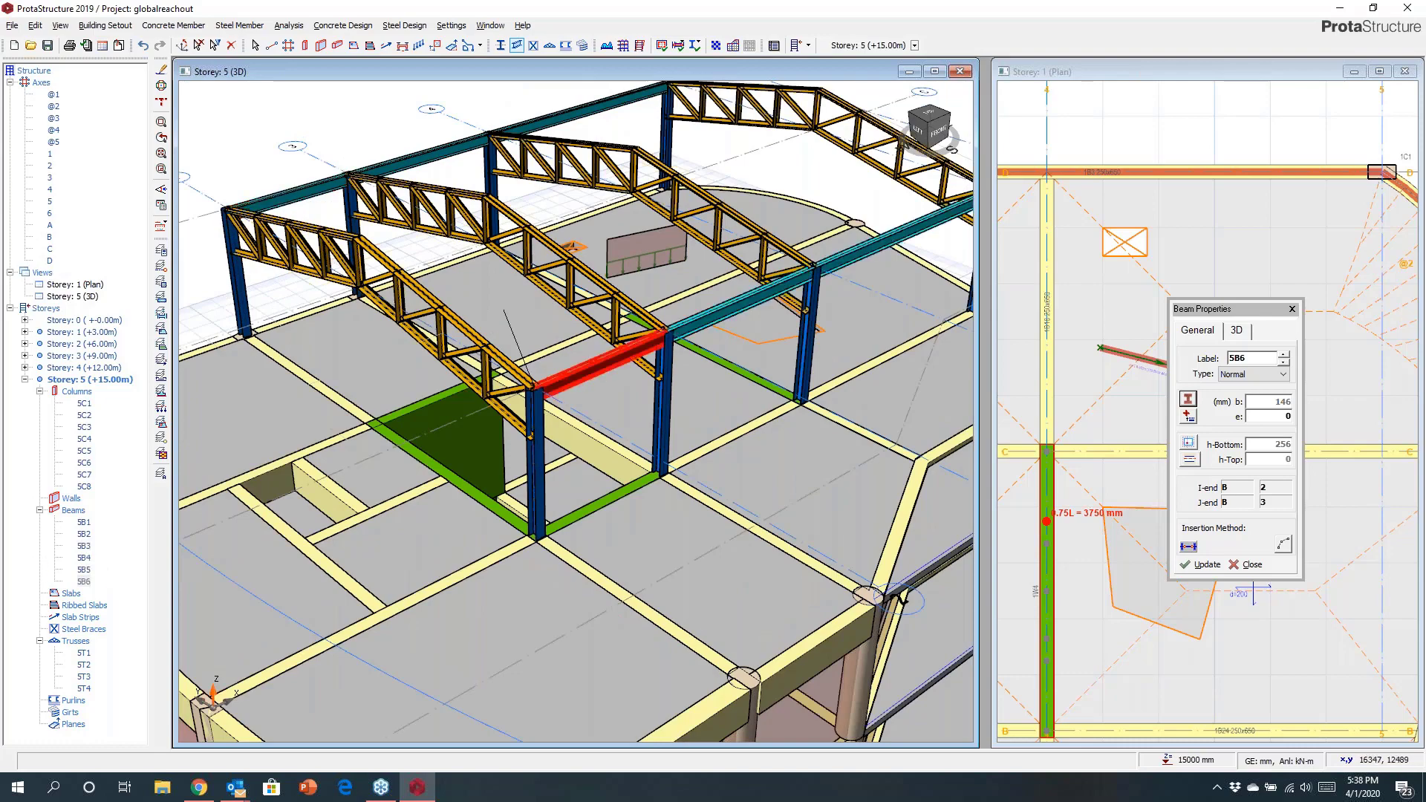
Insert steel beams connecting the truss ridge joints between neighbouring trusses, then exit the beam command.
middle_drag(503, 311, 470, 381)
scroll(721, 271, up, 2)
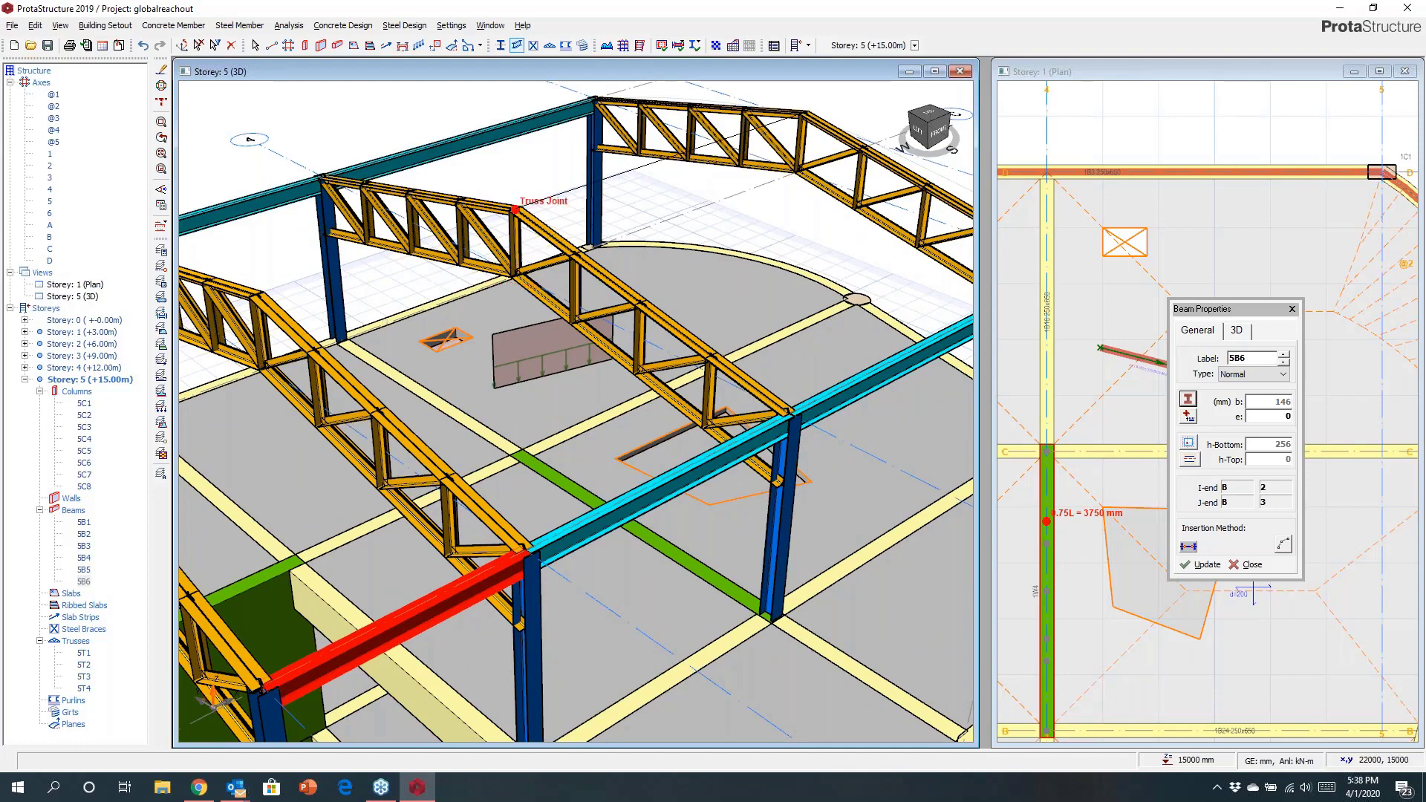
click(514, 209)
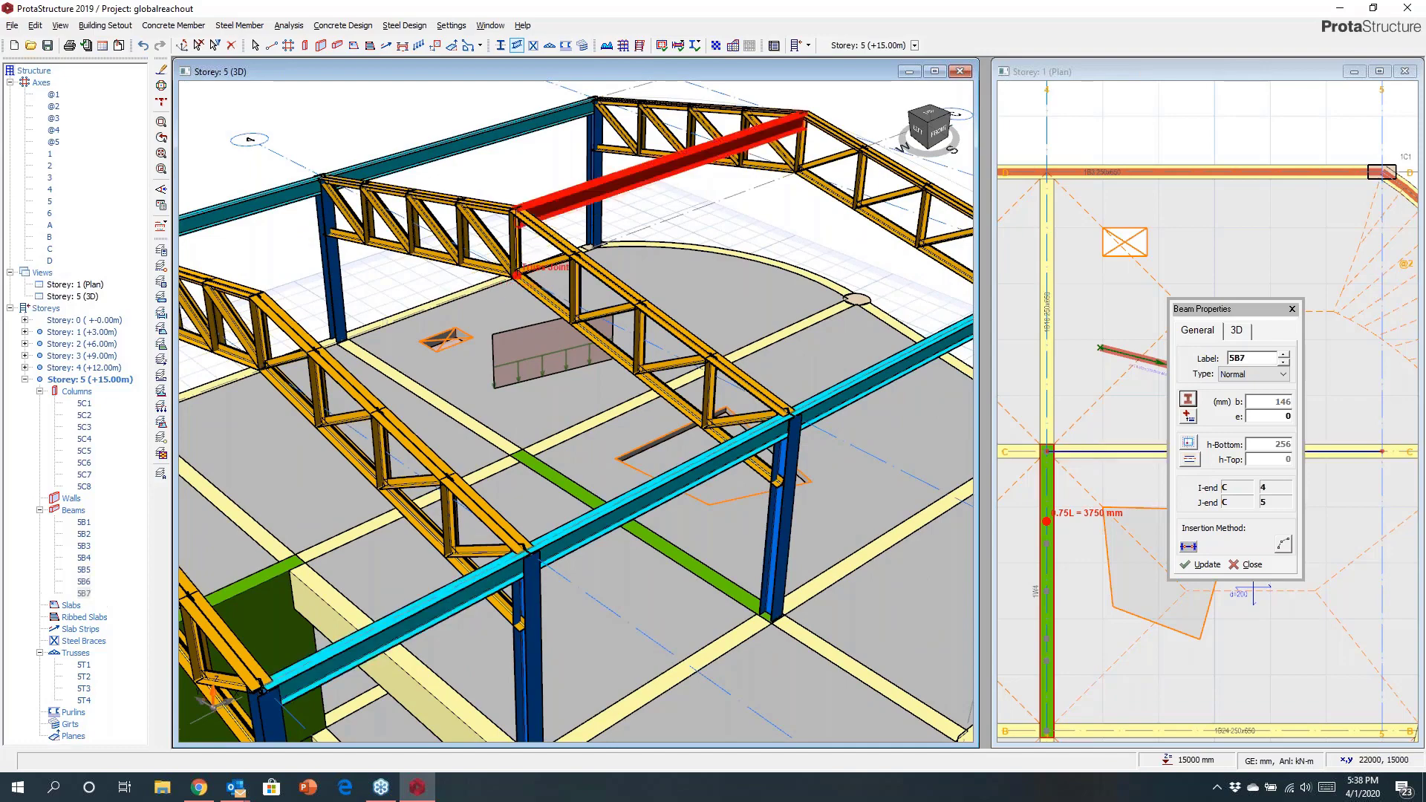
middle_drag(504, 266, 632, 267)
click(433, 292)
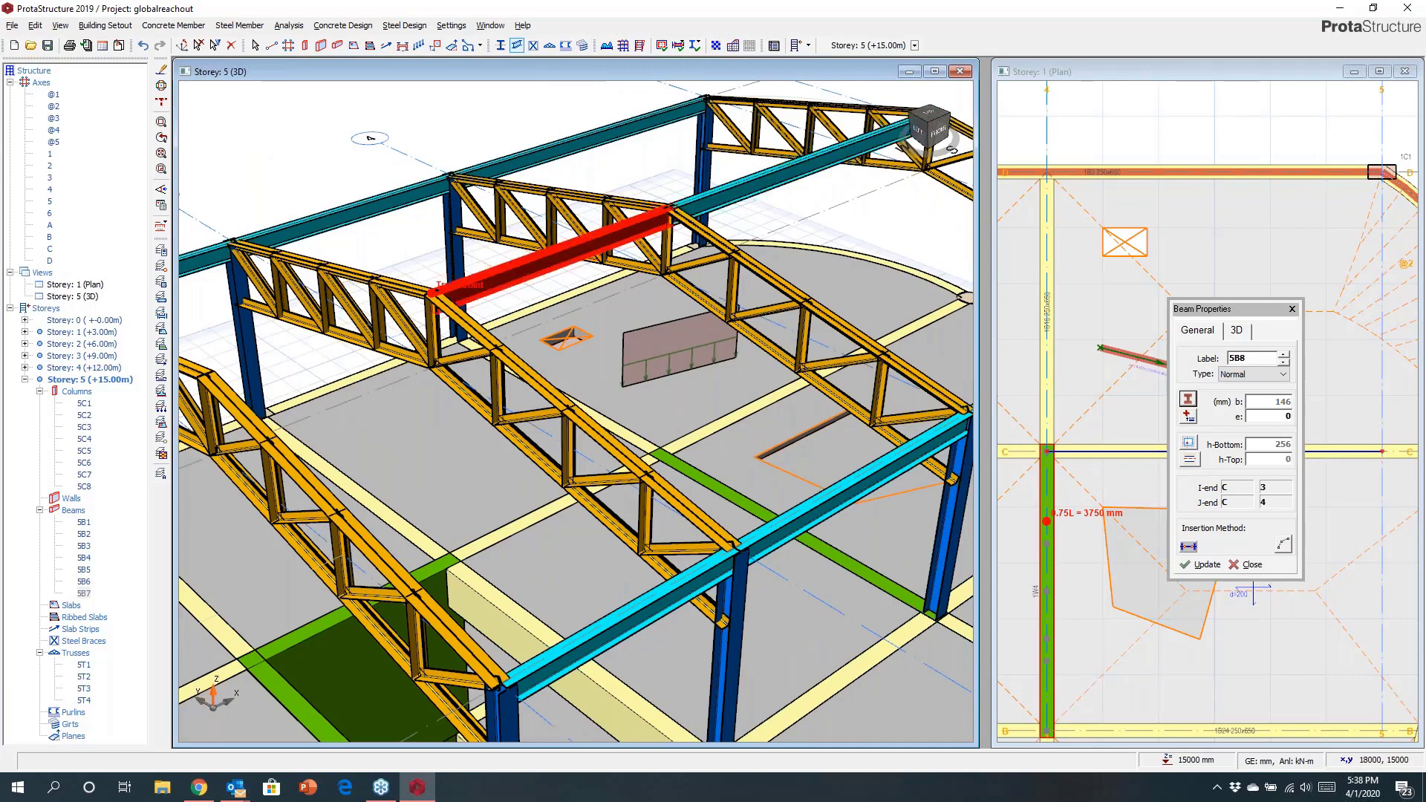
middle_drag(425, 287, 475, 280)
click(286, 363)
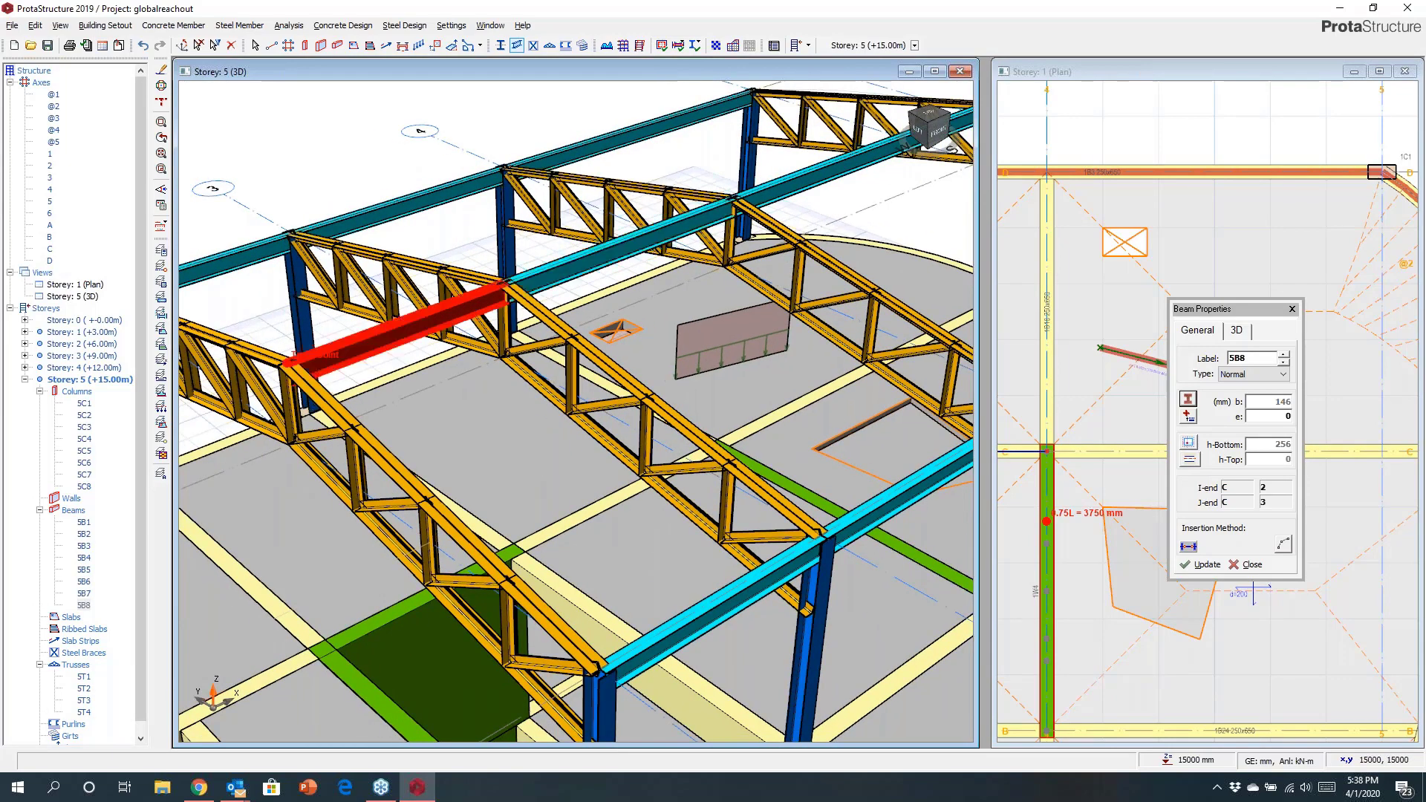
key(Escape)
scroll(297, 318, down, 5)
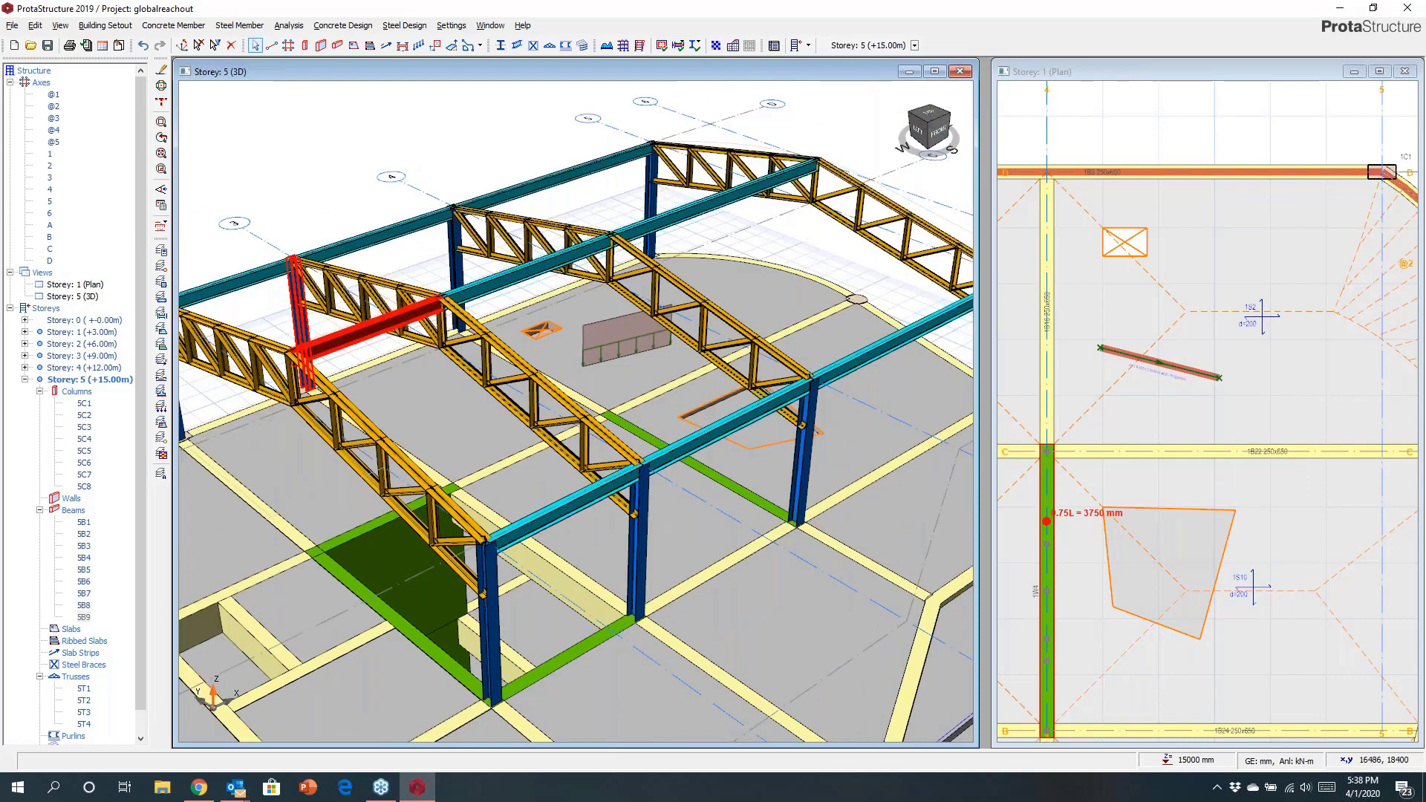
Start a steel brace in the end bay between two rooftop columns and preview the Diagonal, V and K types, keeping X Brace.
shift+middle_drag(297, 317, 605, 327)
scroll(458, 309, up, 4)
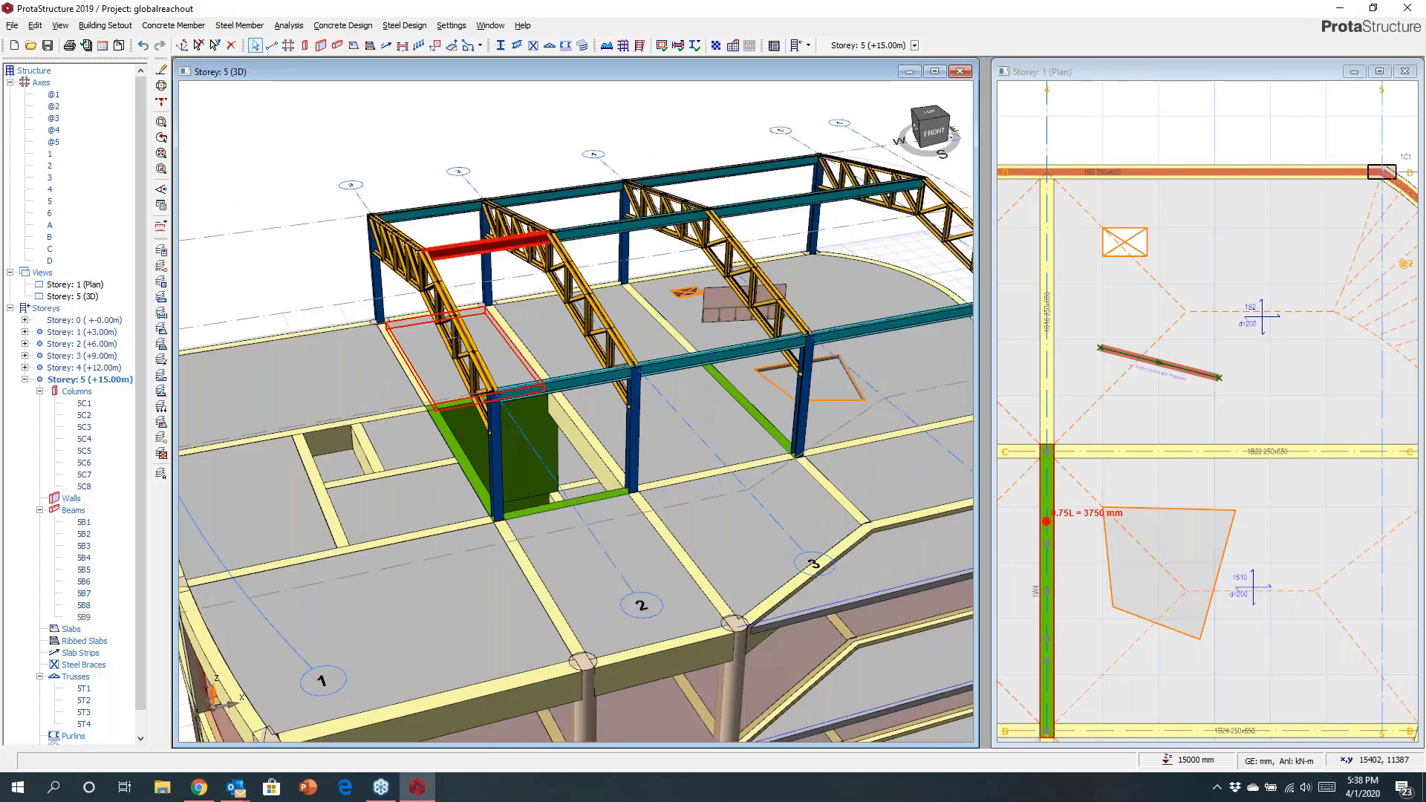
click(532, 45)
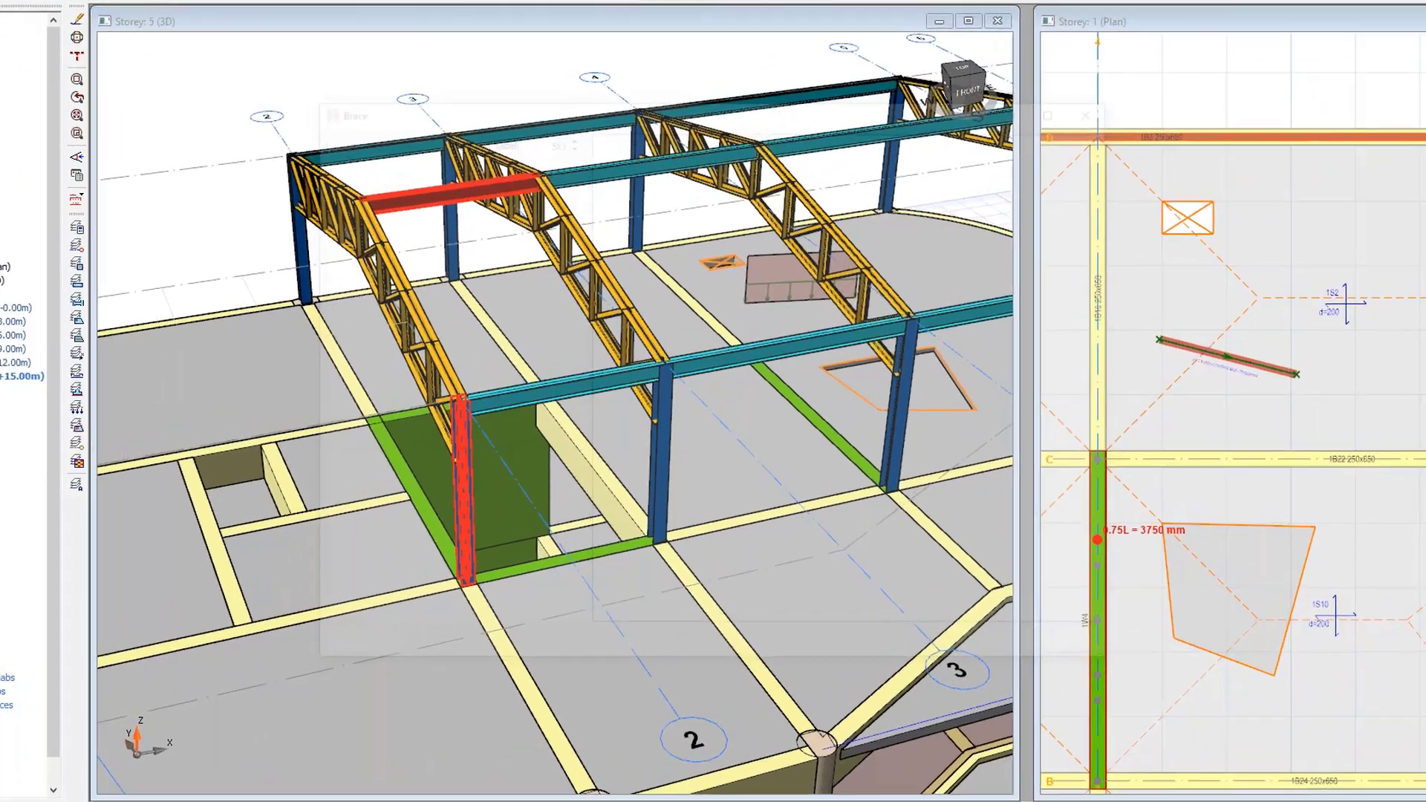
click(525, 458)
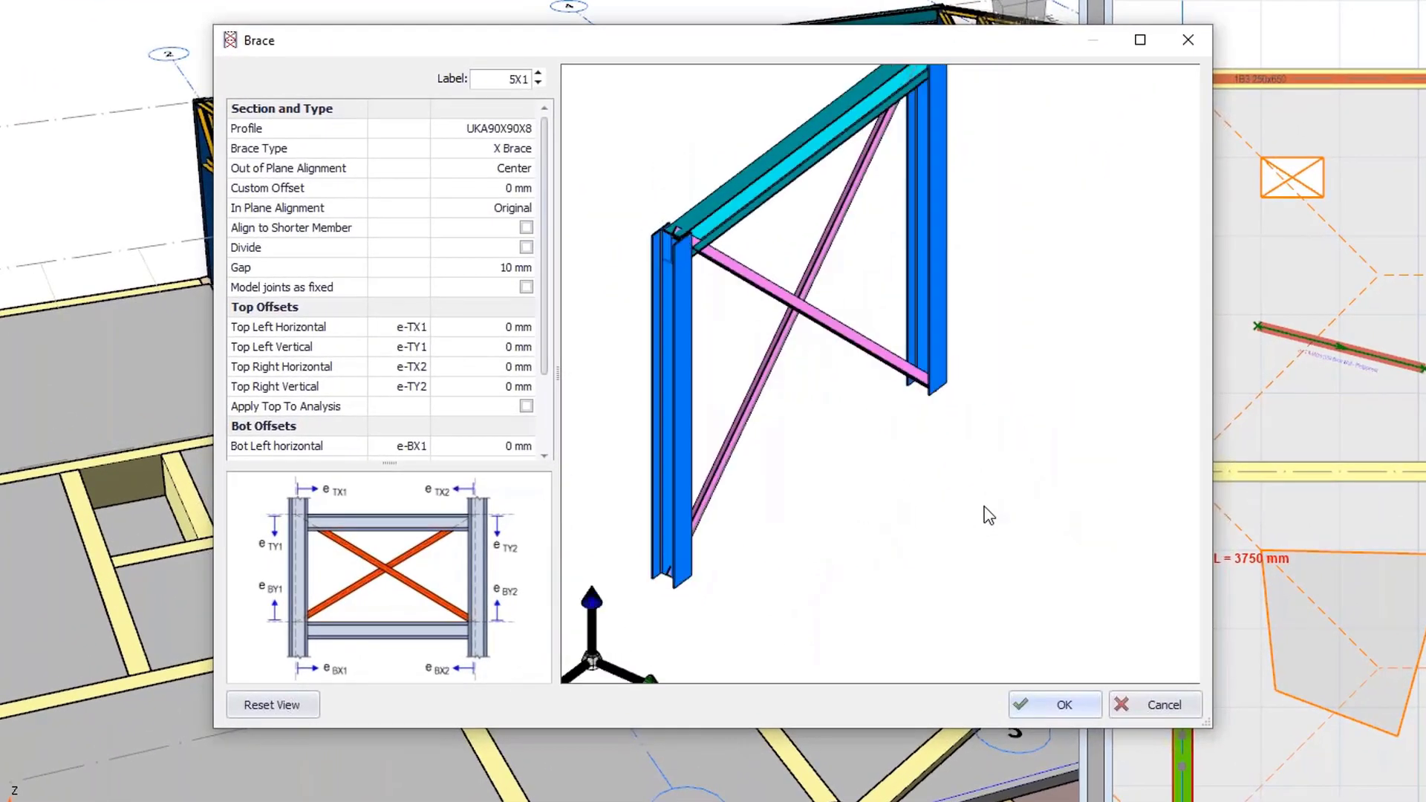
click(513, 149)
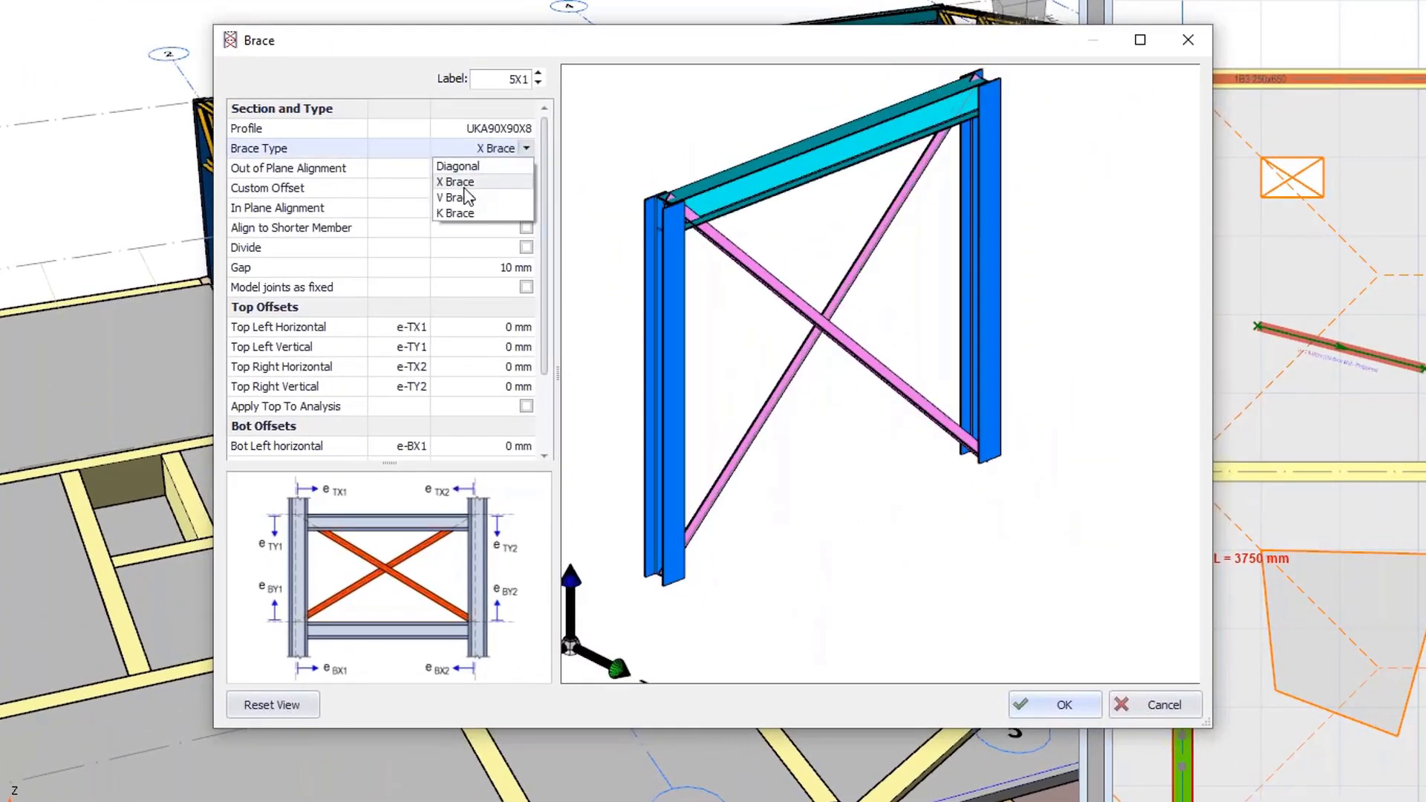
click(464, 188)
click(526, 148)
click(524, 163)
click(526, 148)
click(475, 196)
click(526, 148)
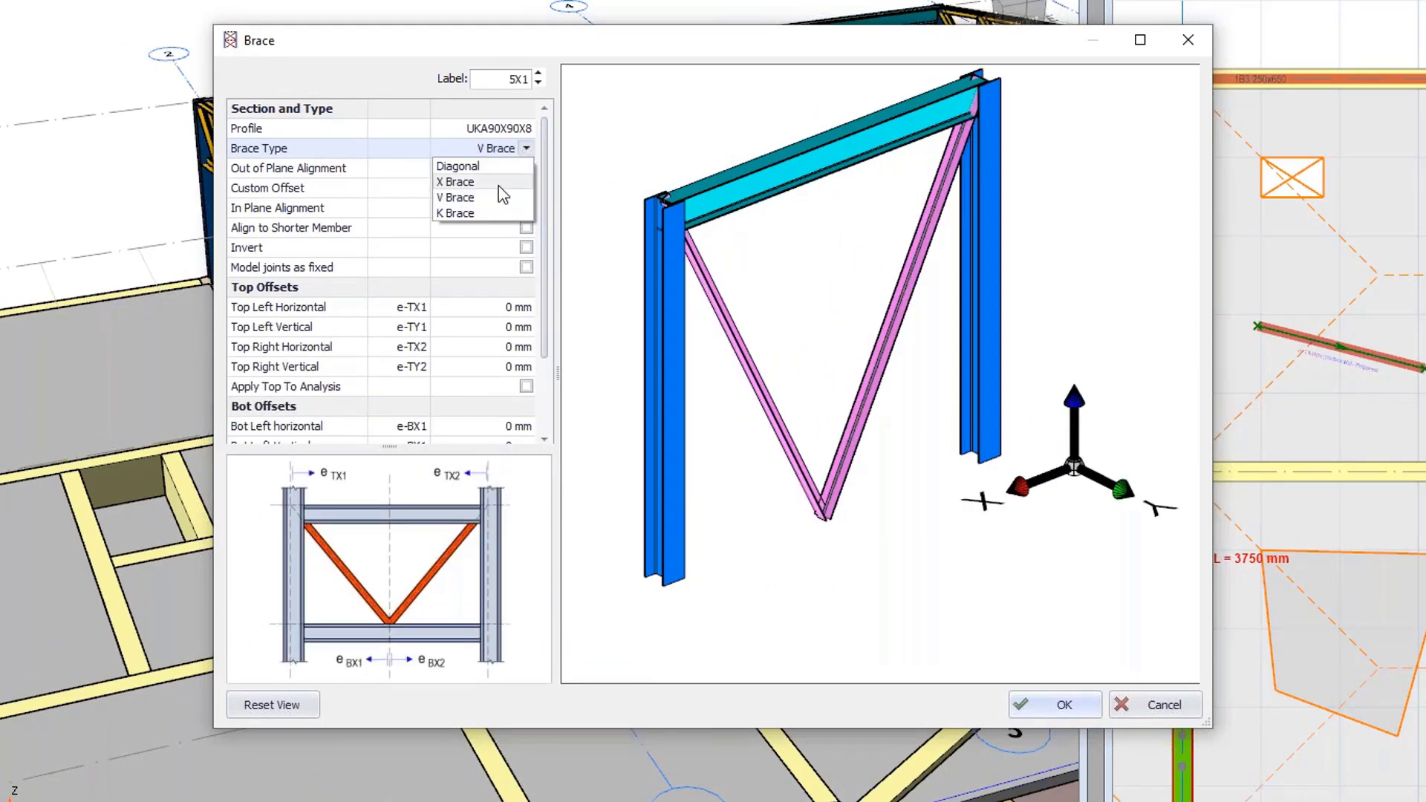
click(456, 213)
click(526, 148)
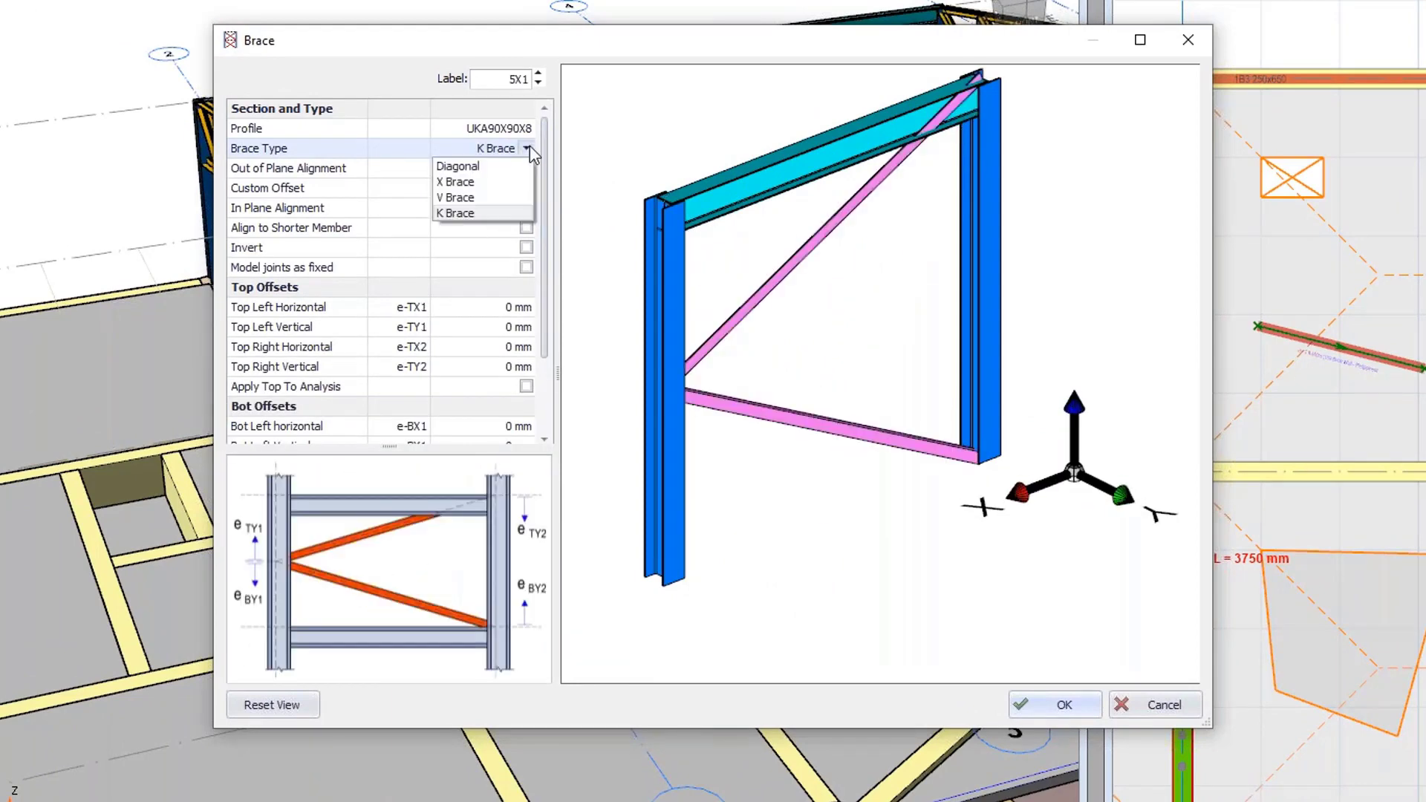
click(478, 182)
Try a 500 mm top-left horizontal offset for the brace, then reset it to 0 mm.
click(512, 327)
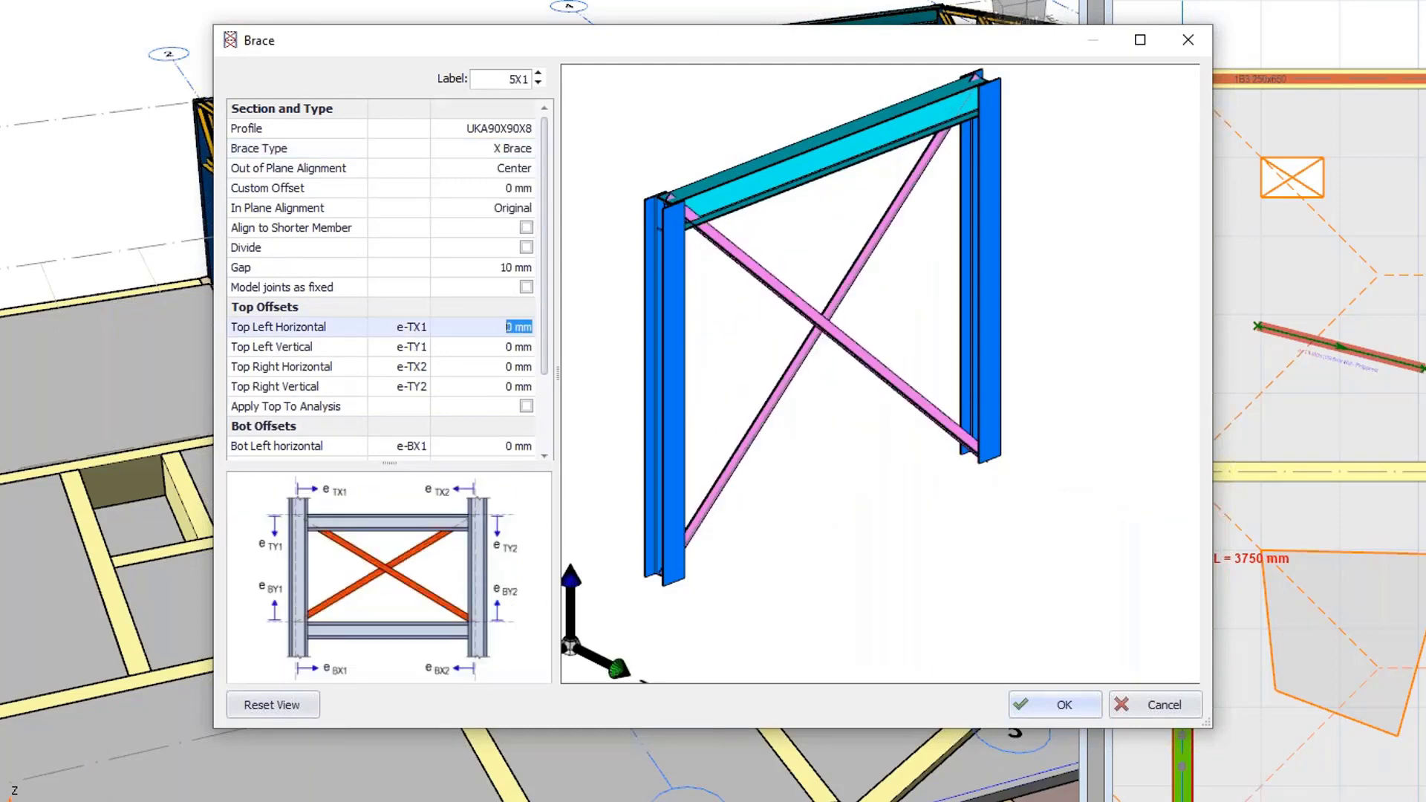
text(50)
key(Return)
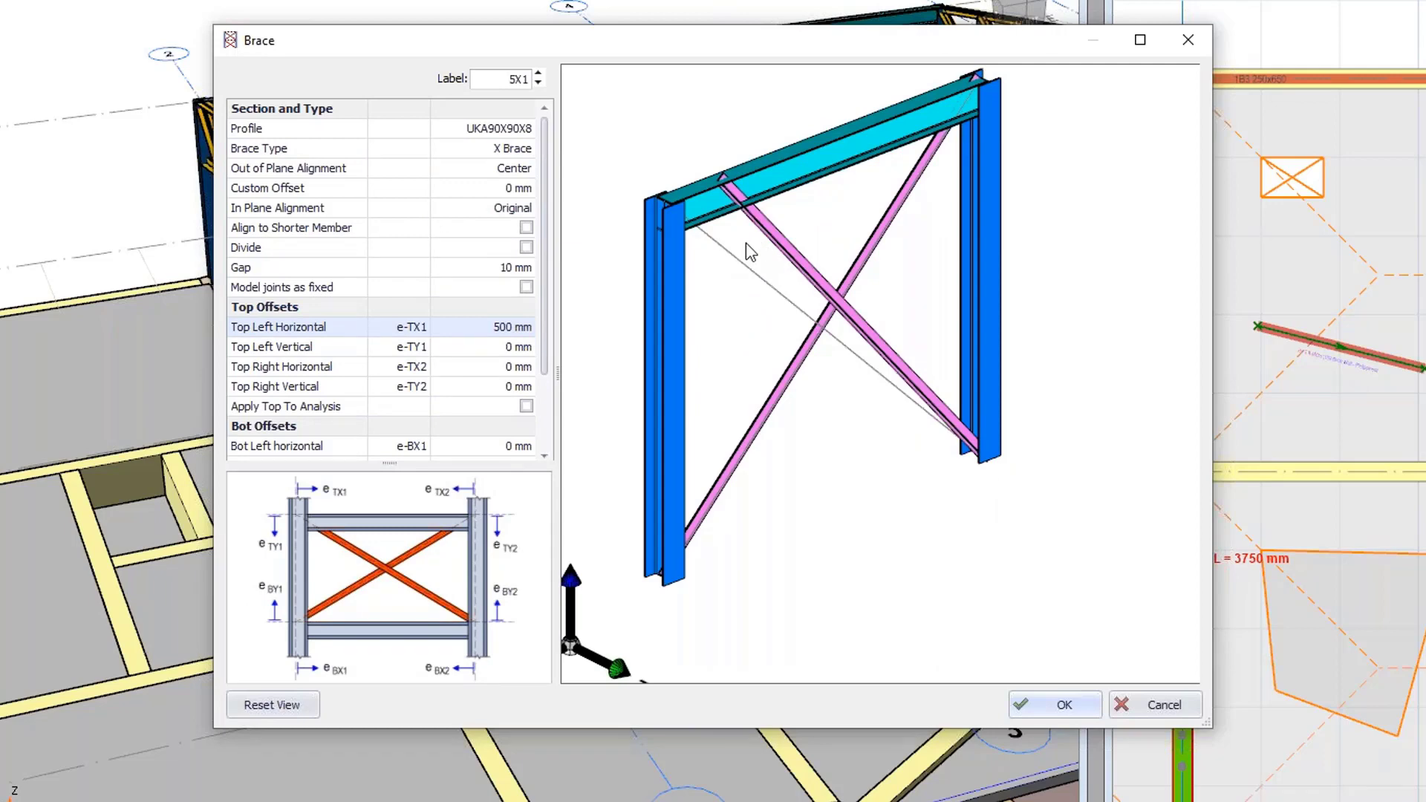
scroll(659, 289, up, 3)
scroll(662, 280, down, 2)
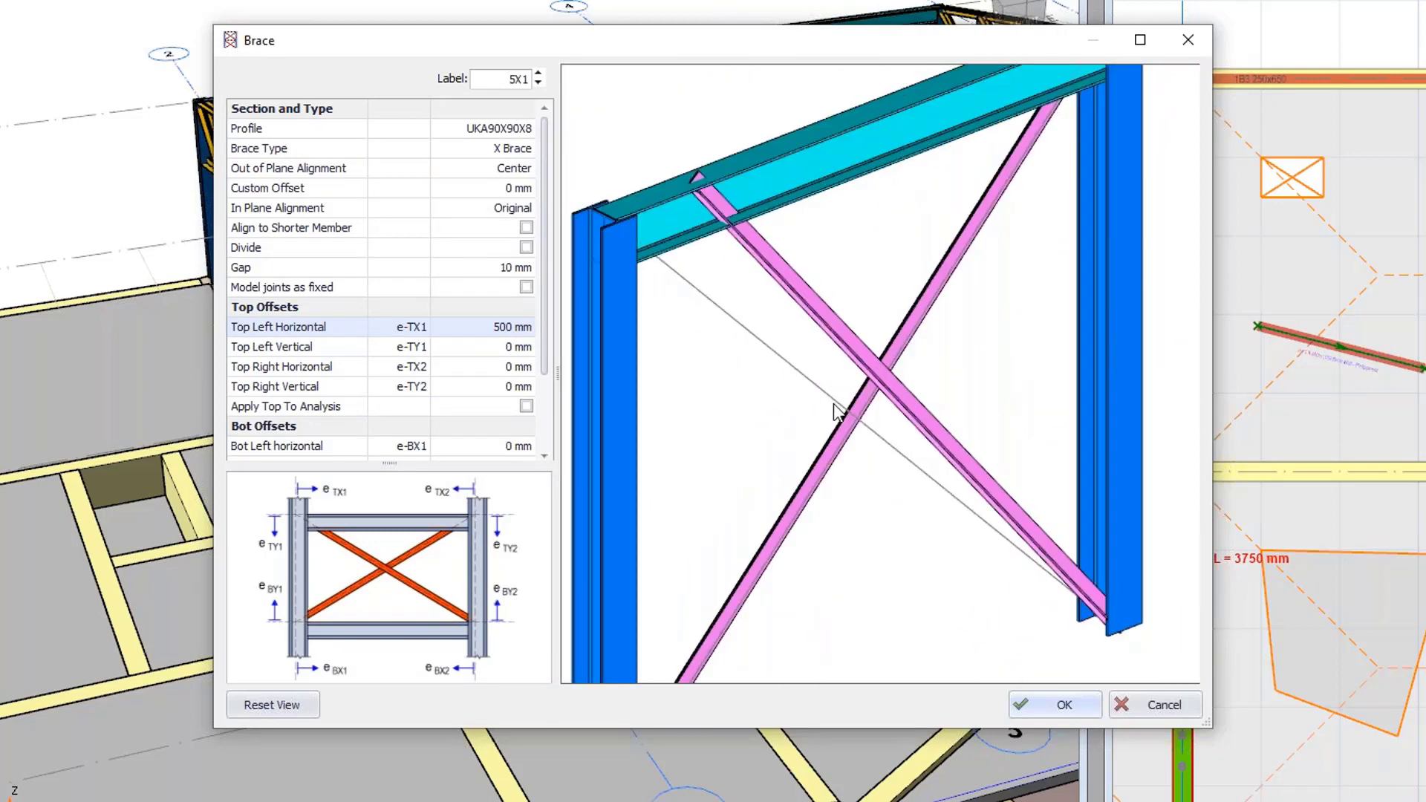
click(526, 407)
click(526, 406)
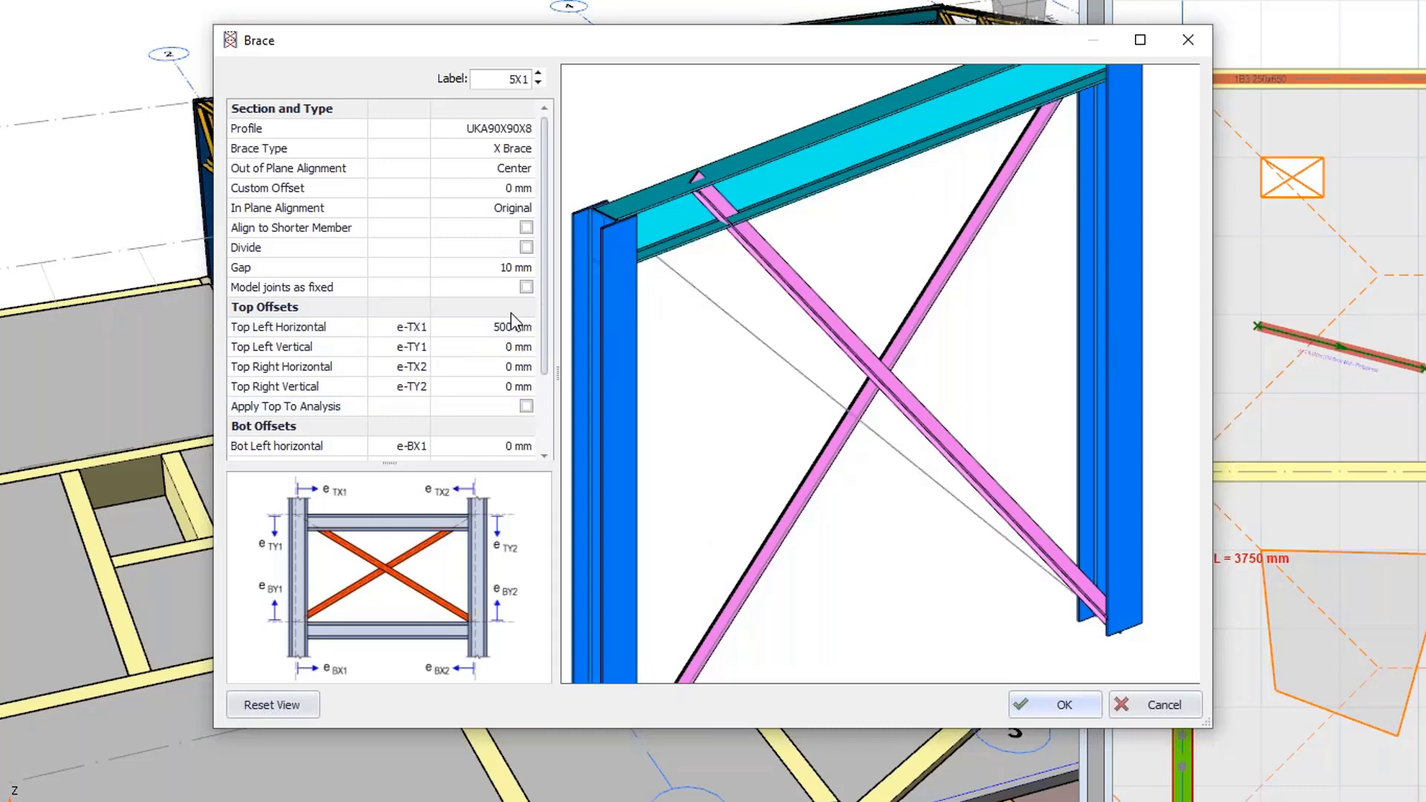
click(518, 331)
click(520, 334)
text(0)
key(Return)
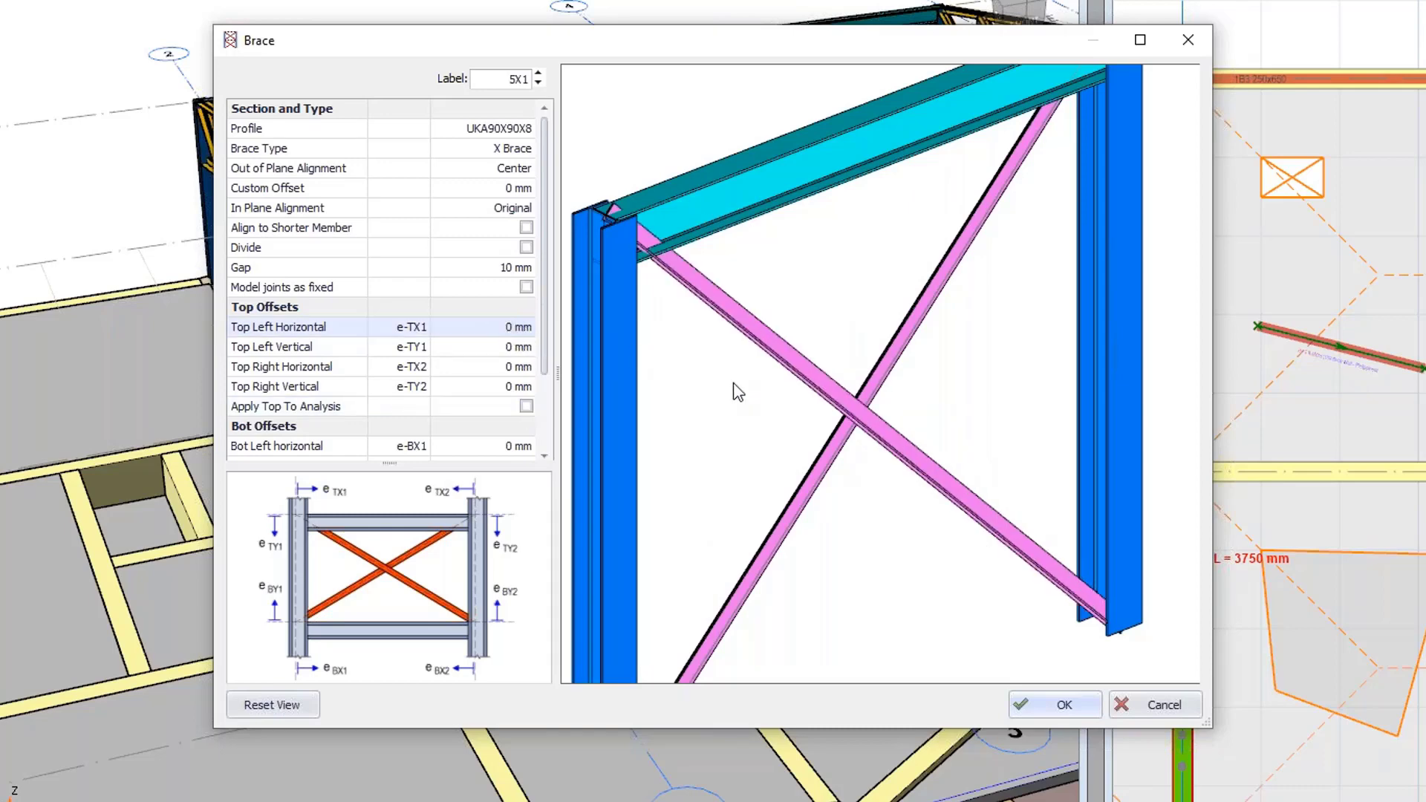
Set the brace profile to the CHHF60.3X5 circular hollow section and insert the X brace.
click(484, 132)
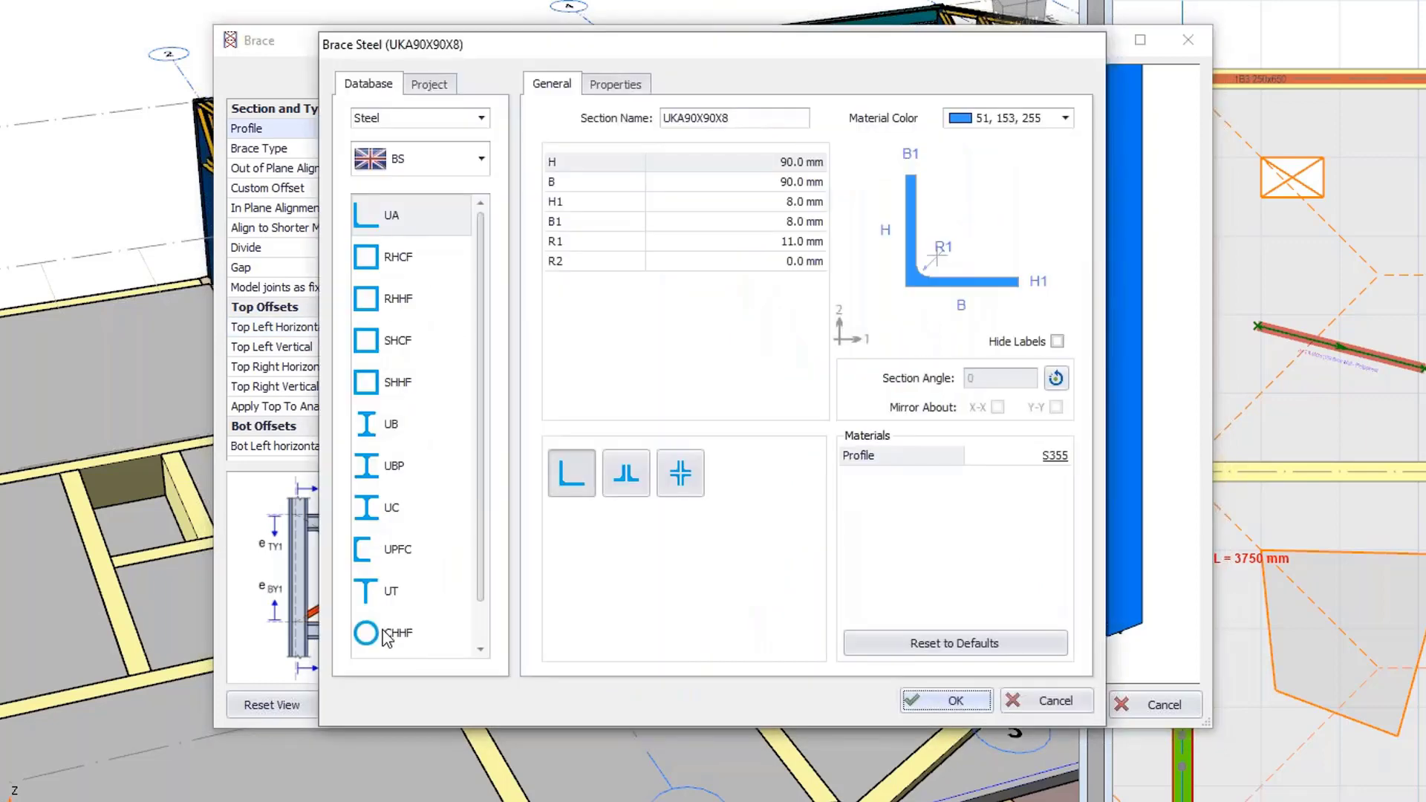
click(393, 631)
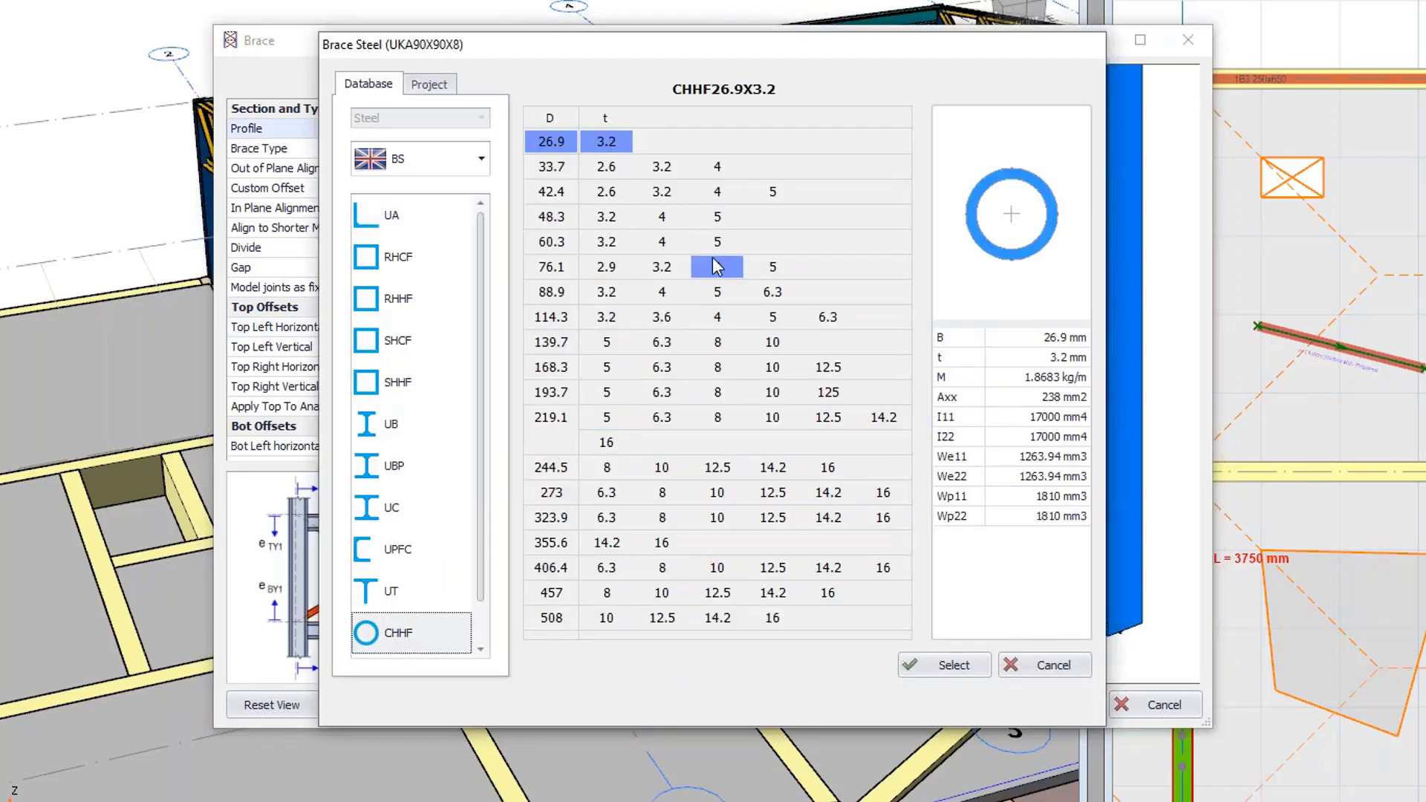
click(716, 249)
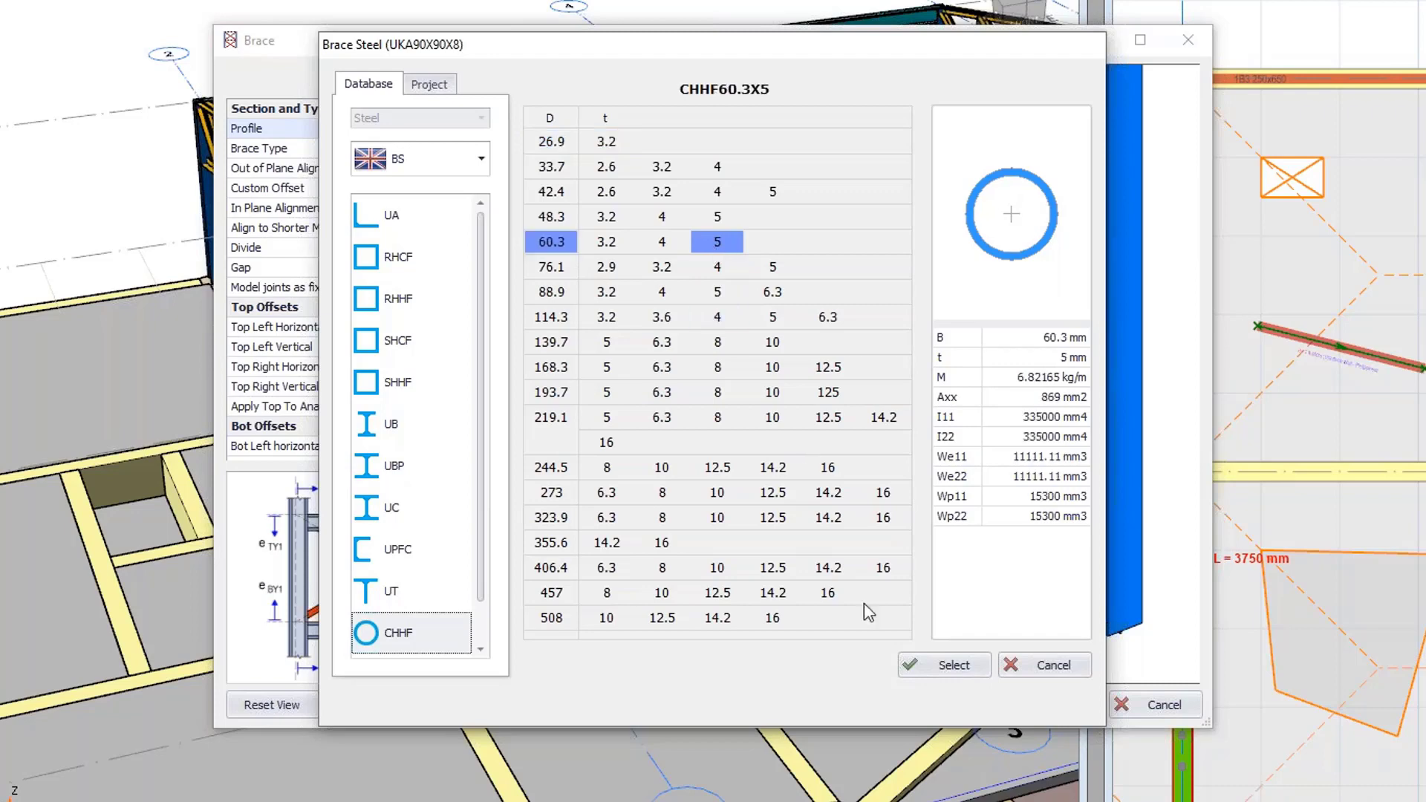
click(946, 666)
click(937, 704)
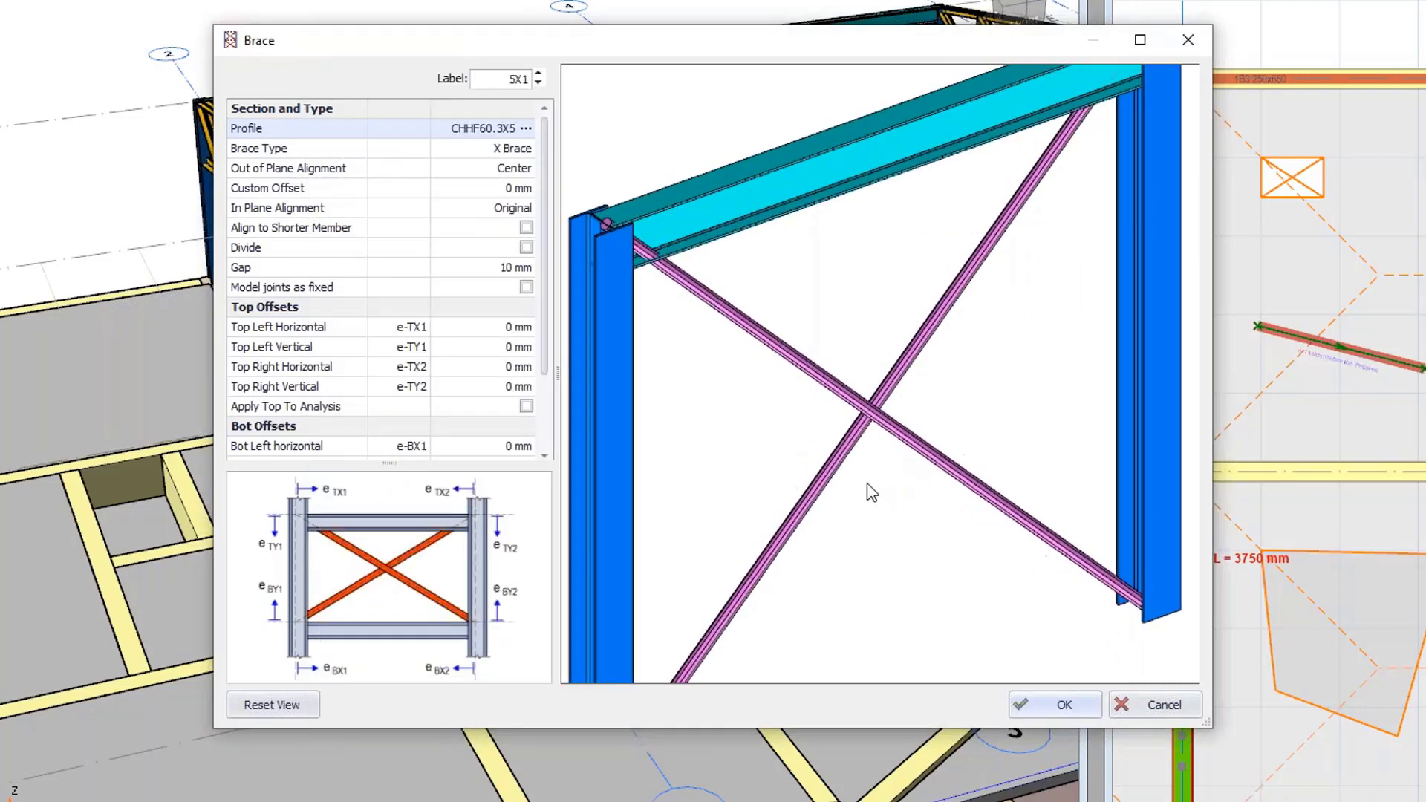
click(1042, 704)
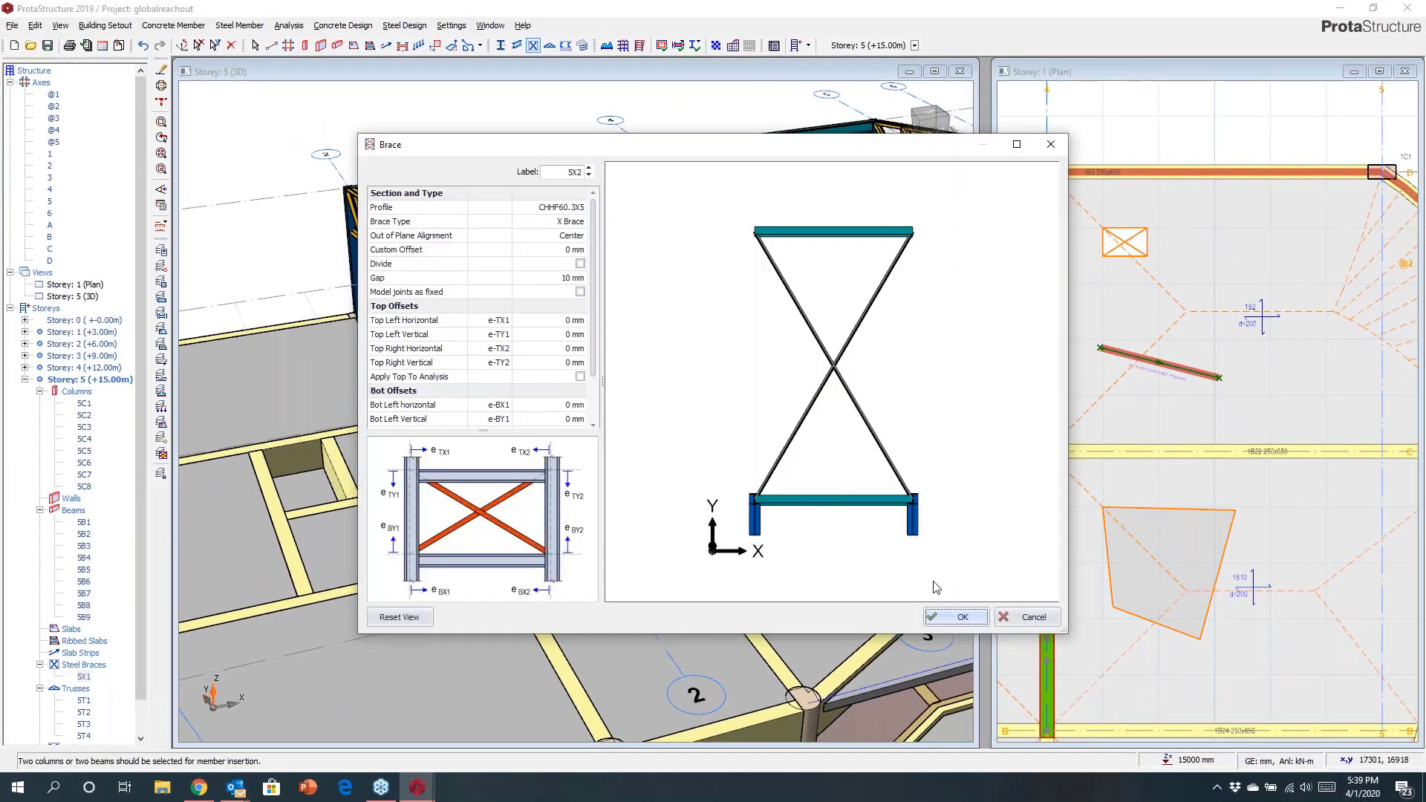
Insert matching X braces in the other bays between the rooftop columns, then exit the brace command.
click(984, 621)
click(416, 184)
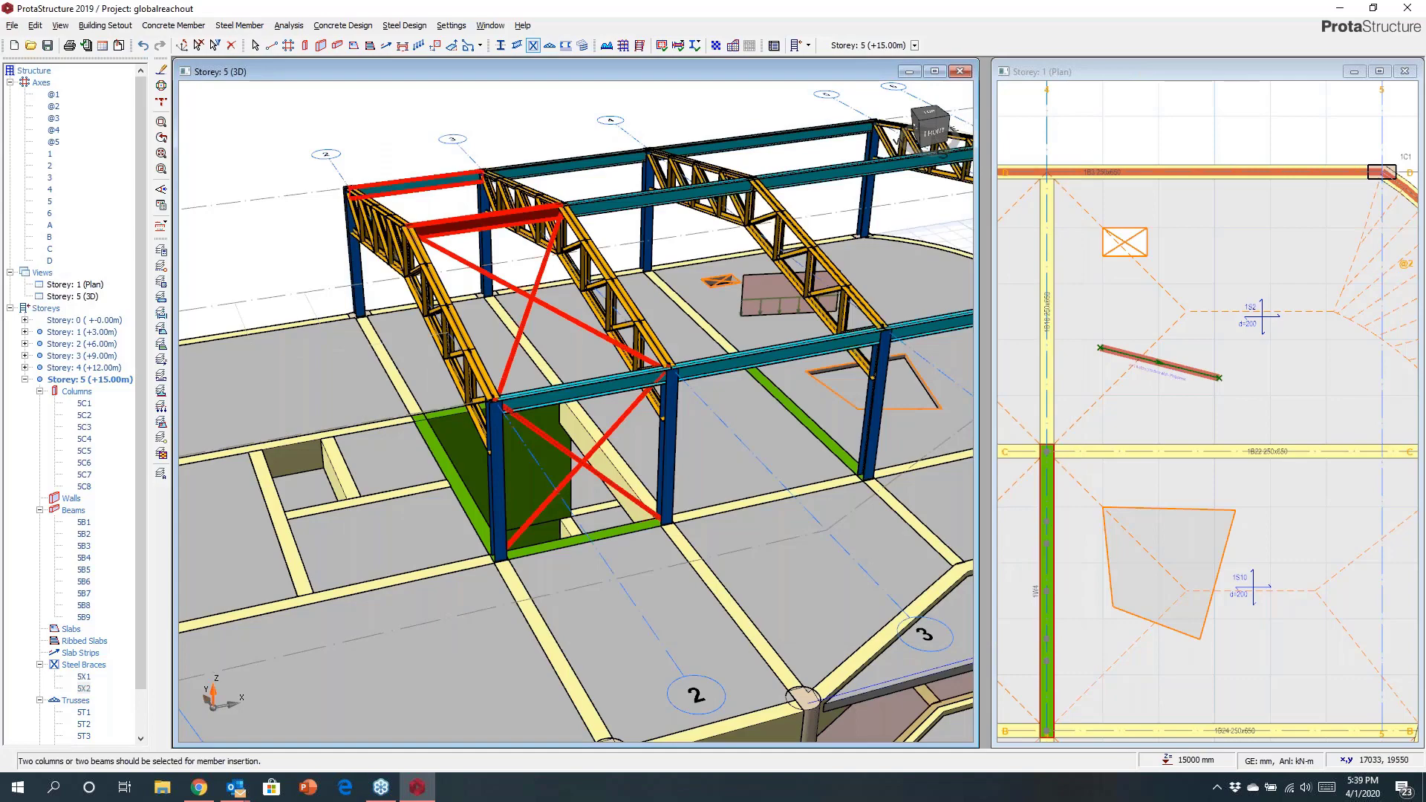
click(957, 618)
middle_drag(512, 472, 846, 474)
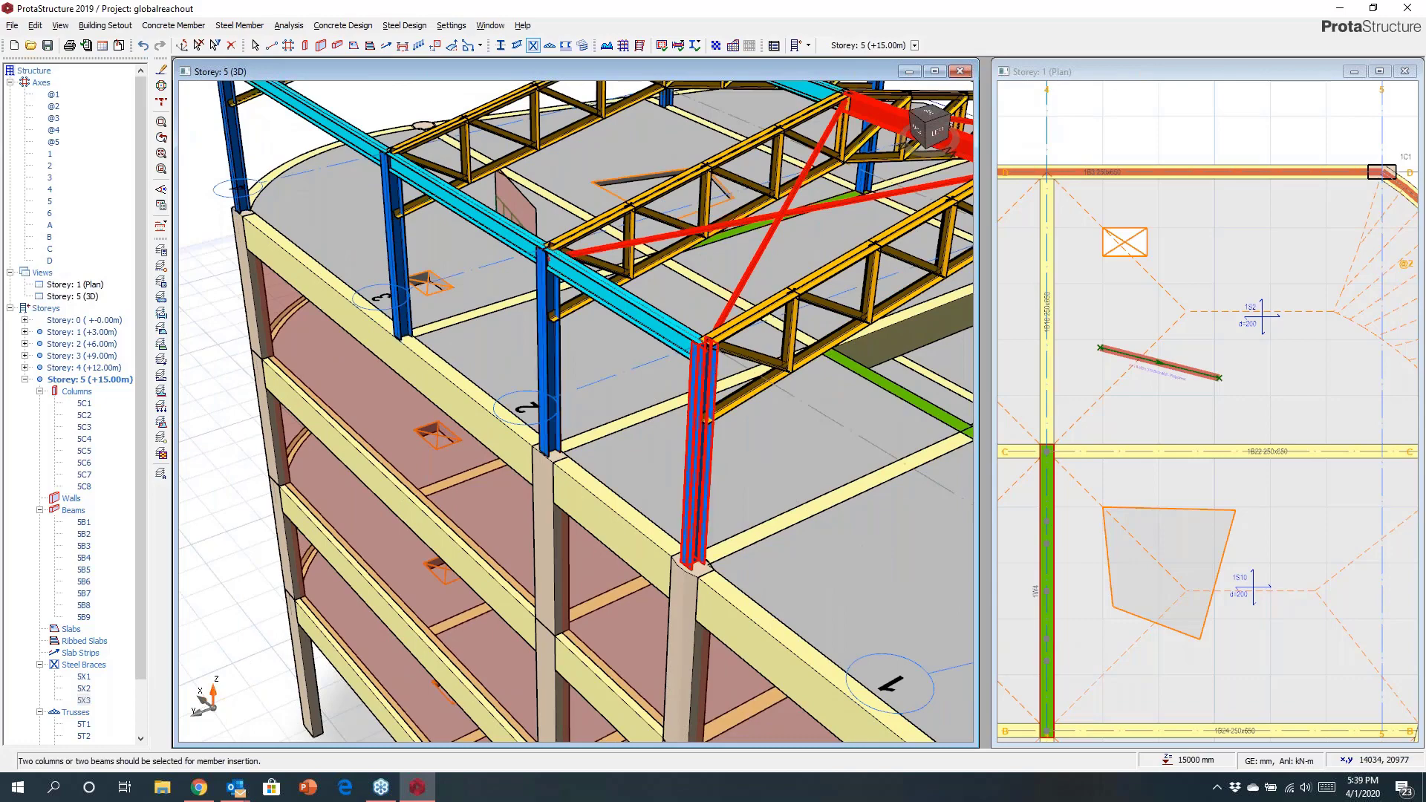
click(700, 453)
click(969, 611)
scroll(603, 564, down, 4)
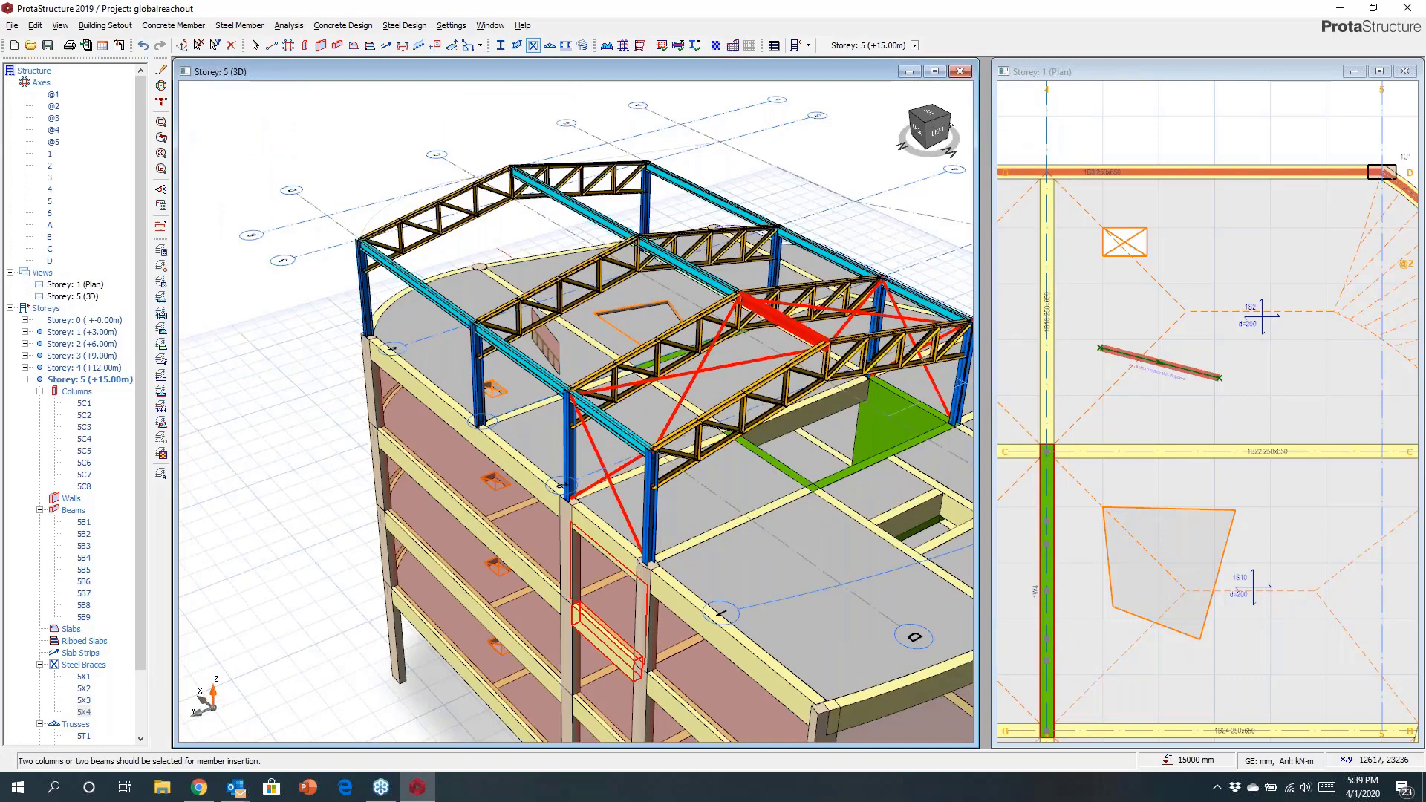
middle_drag(603, 564, 499, 567)
shift+middle_drag(639, 557, 512, 539)
key(Escape)
Start the Purlin tool and pick the trusses the purlins should span between.
click(566, 45)
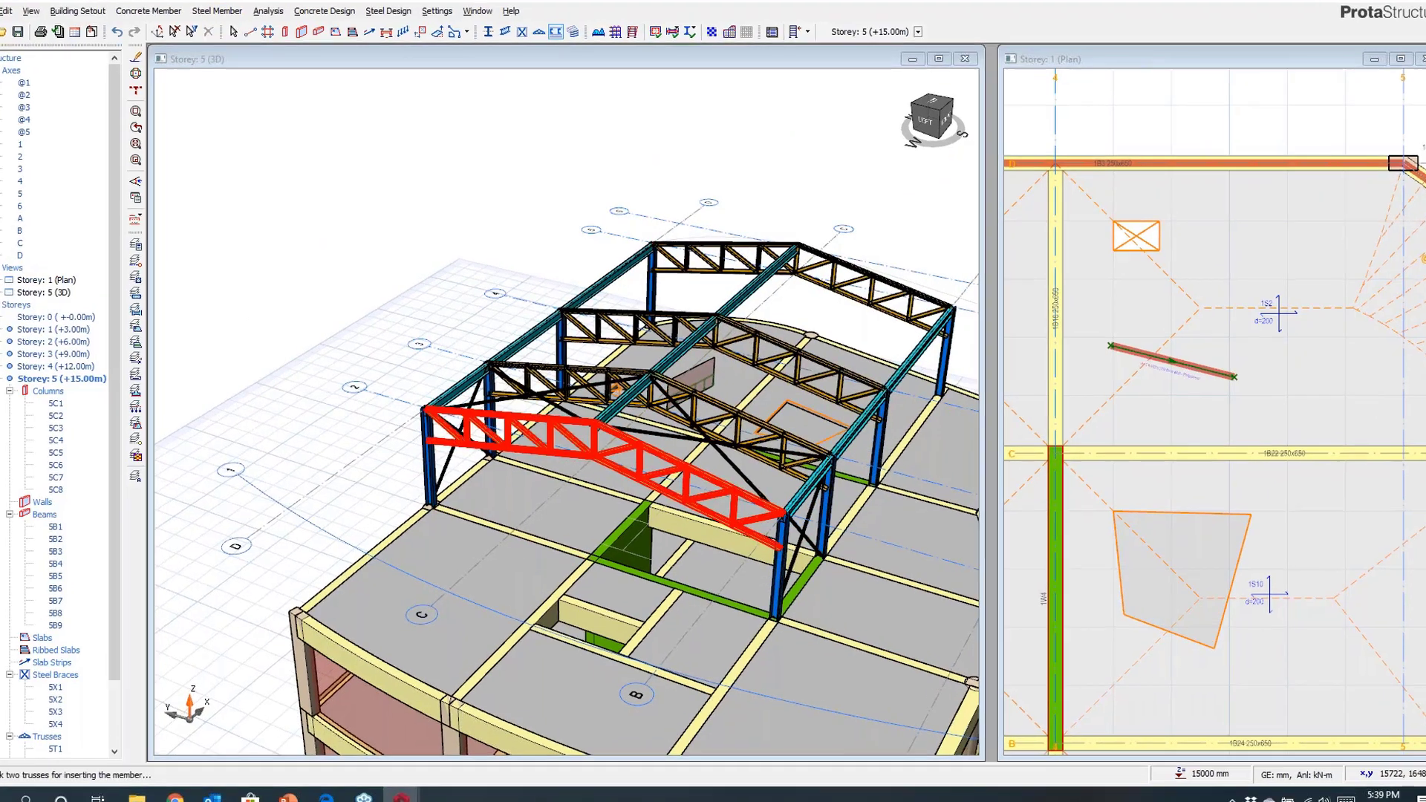
click(690, 468)
mouse_move(979, 397)
mouse_down()
mouse_move(996, 376)
mouse_move(976, 391)
mouse_up()
scroll(1001, 396, up, 6)
middle_drag(957, 395, 1028, 372)
scroll(981, 397, down, 3)
mouse_move(983, 403)
mouse_down()
mouse_move(999, 390)
mouse_move(968, 384)
mouse_up()
scroll(967, 379, up, 4)
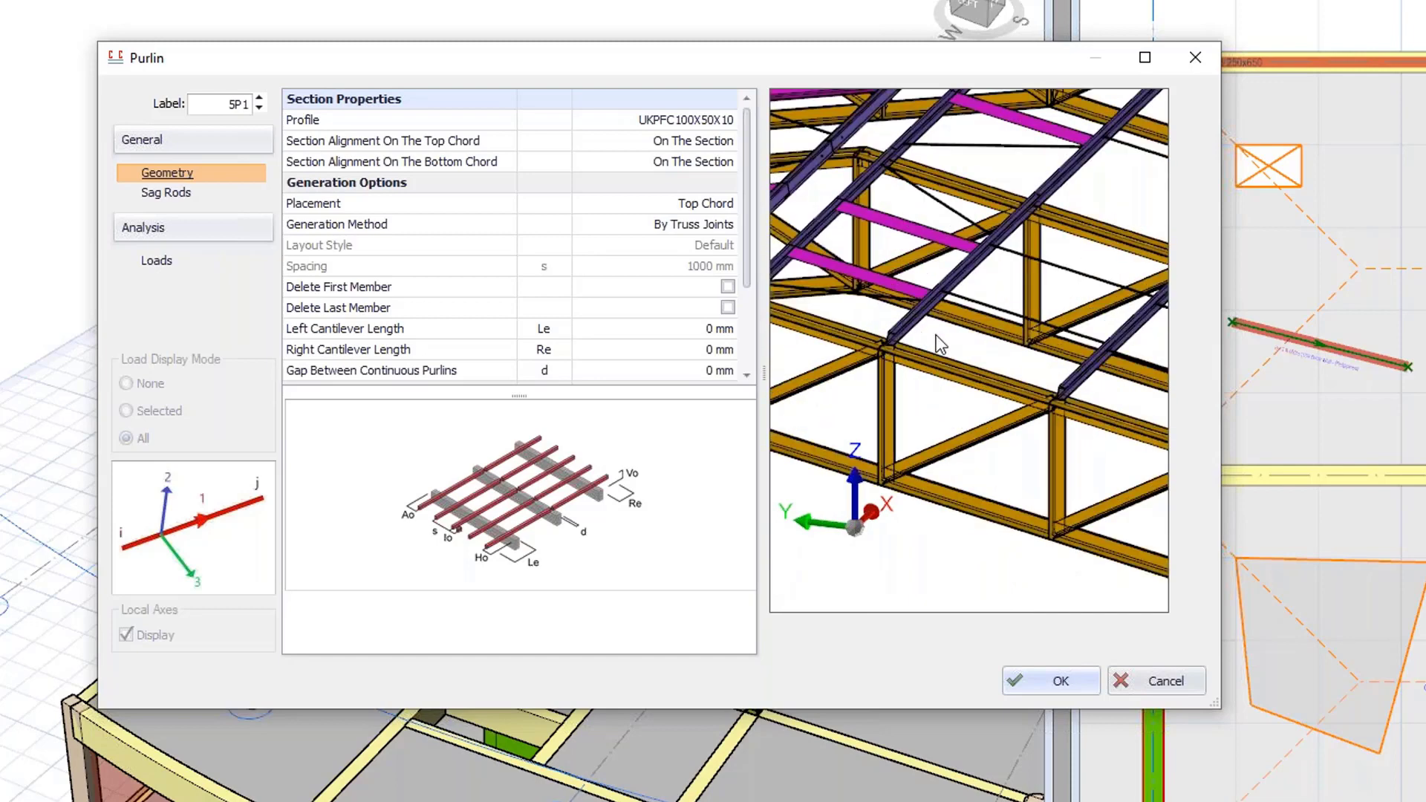
scroll(949, 384, down, 4)
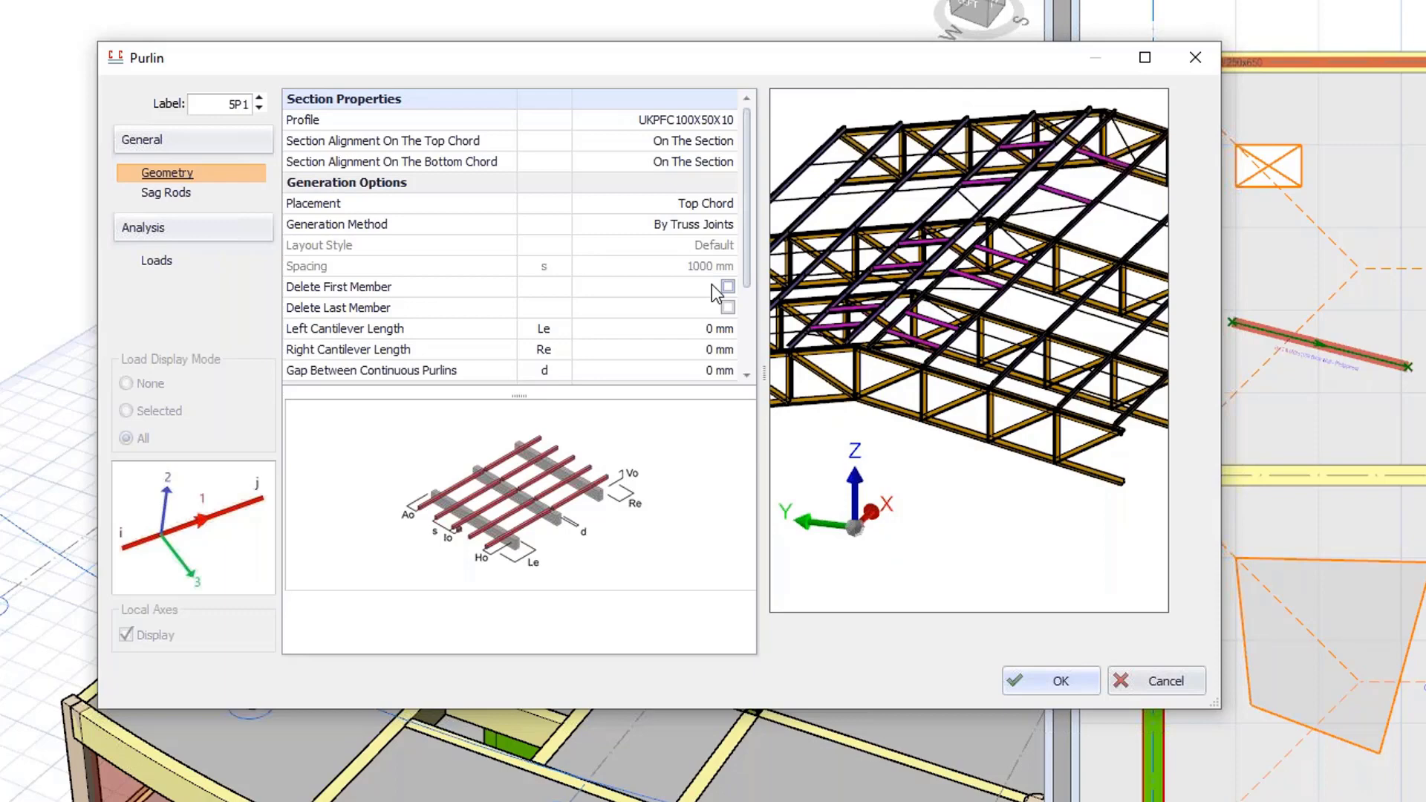
Set the purlins' sag rod insertion method to None.
click(166, 193)
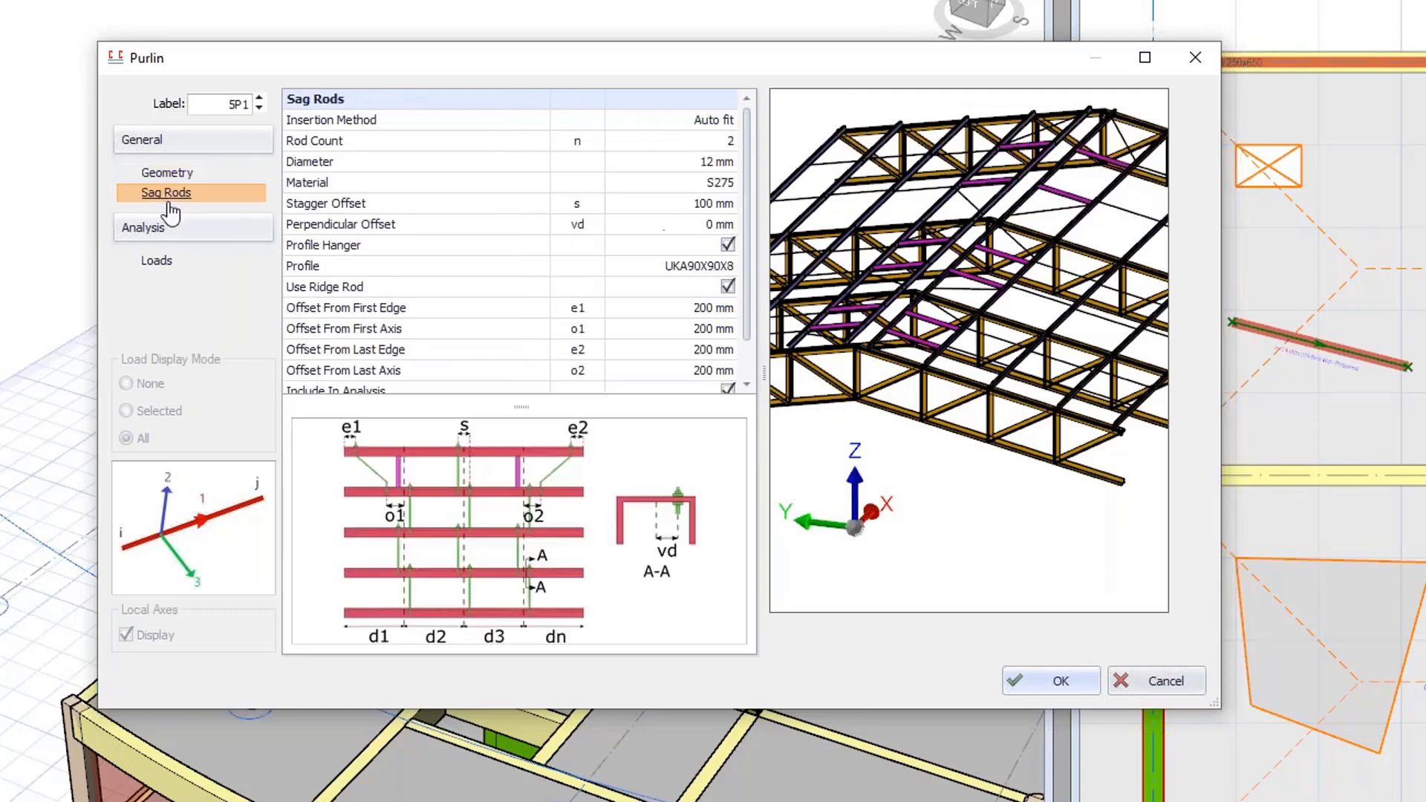
click(671, 120)
click(640, 138)
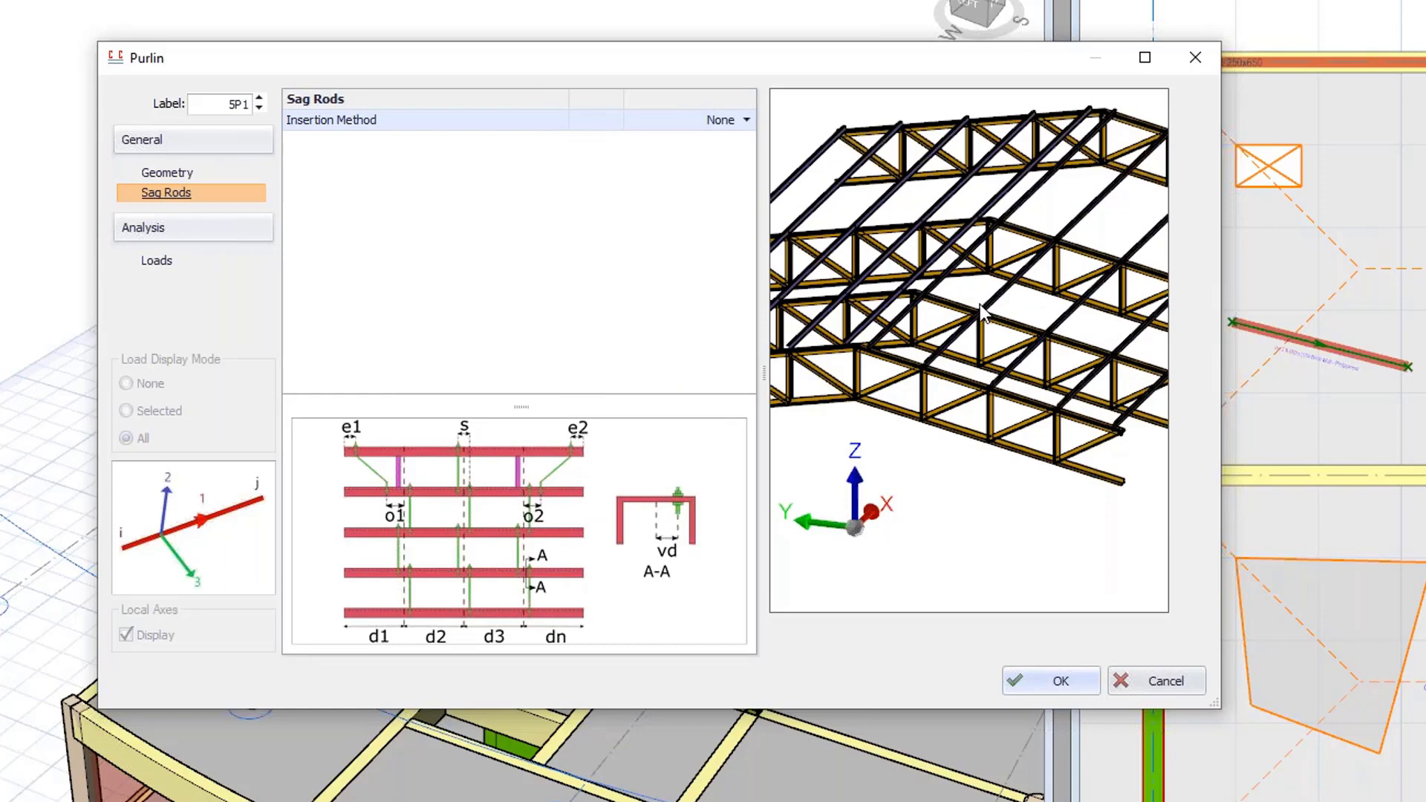
click(166, 178)
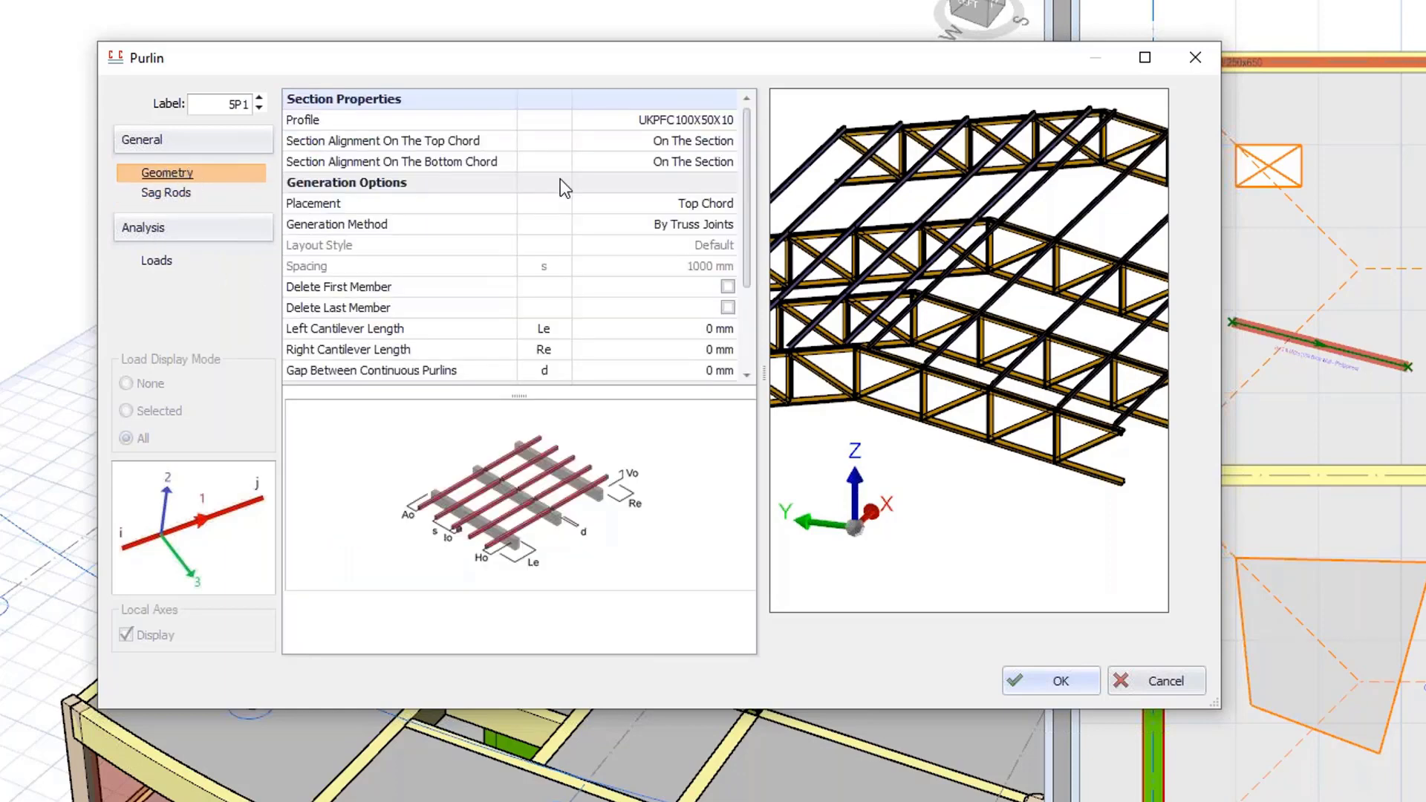
Set the purlin profile to the UKPFC150X75X18 channel section, insert the purlins, and exit the purlin command.
click(672, 129)
click(727, 119)
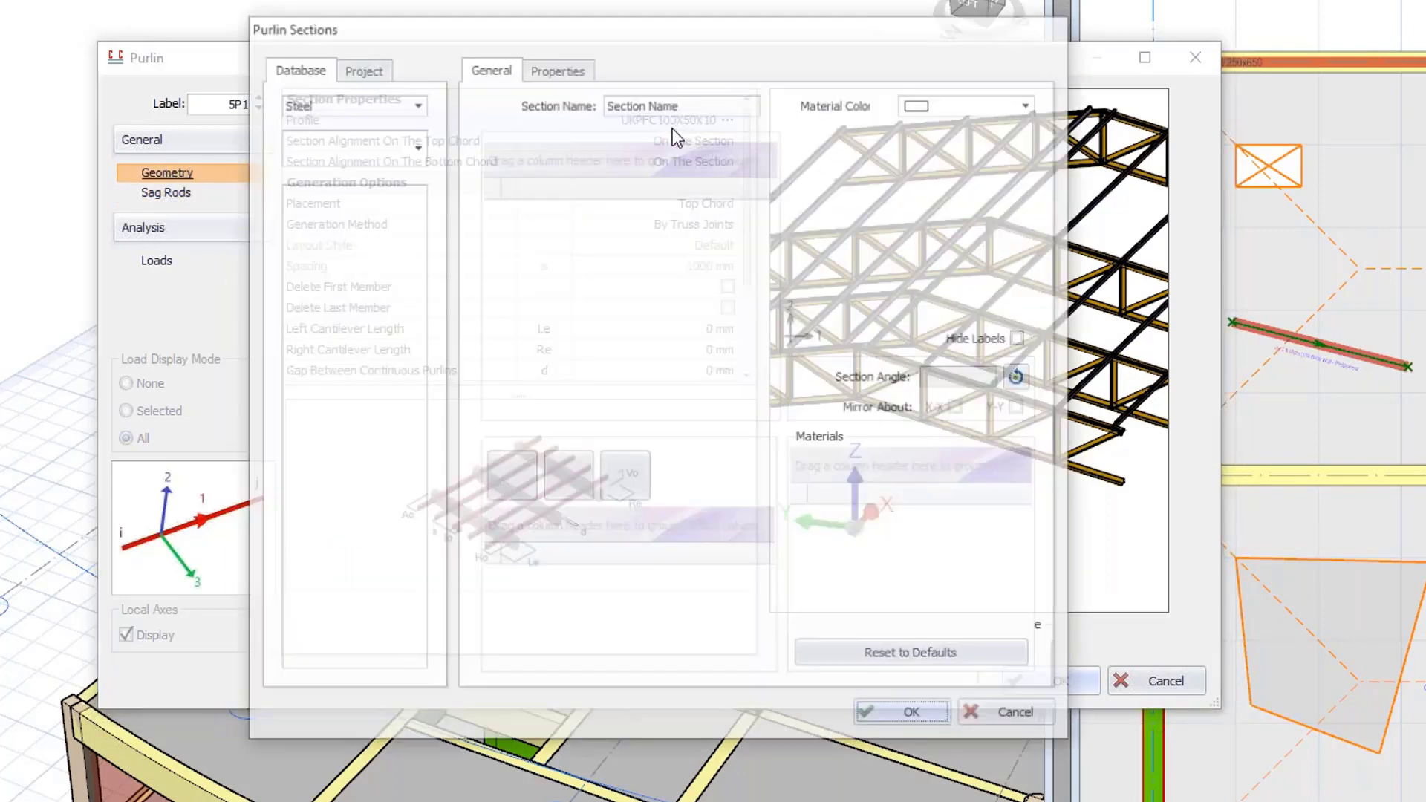
click(312, 550)
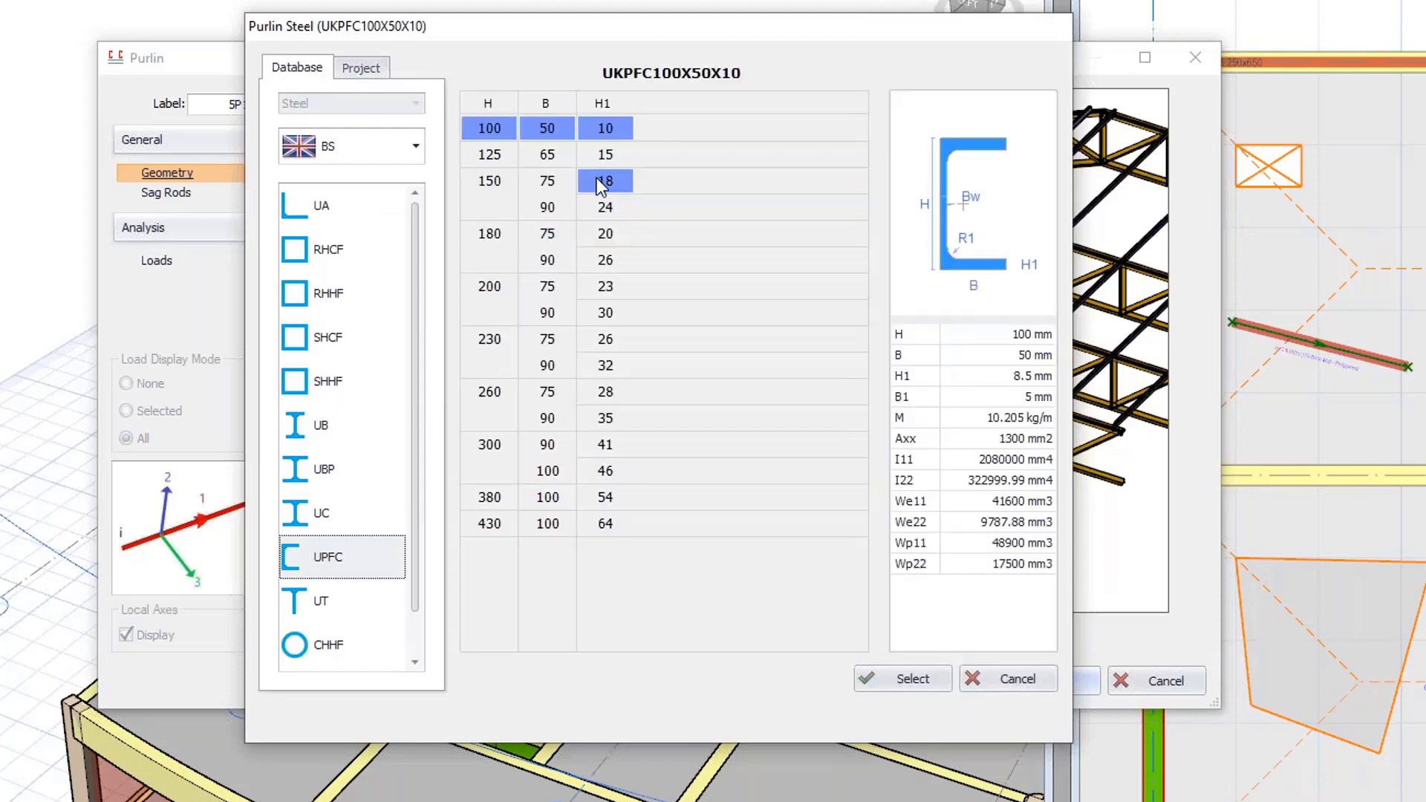
click(604, 181)
click(880, 680)
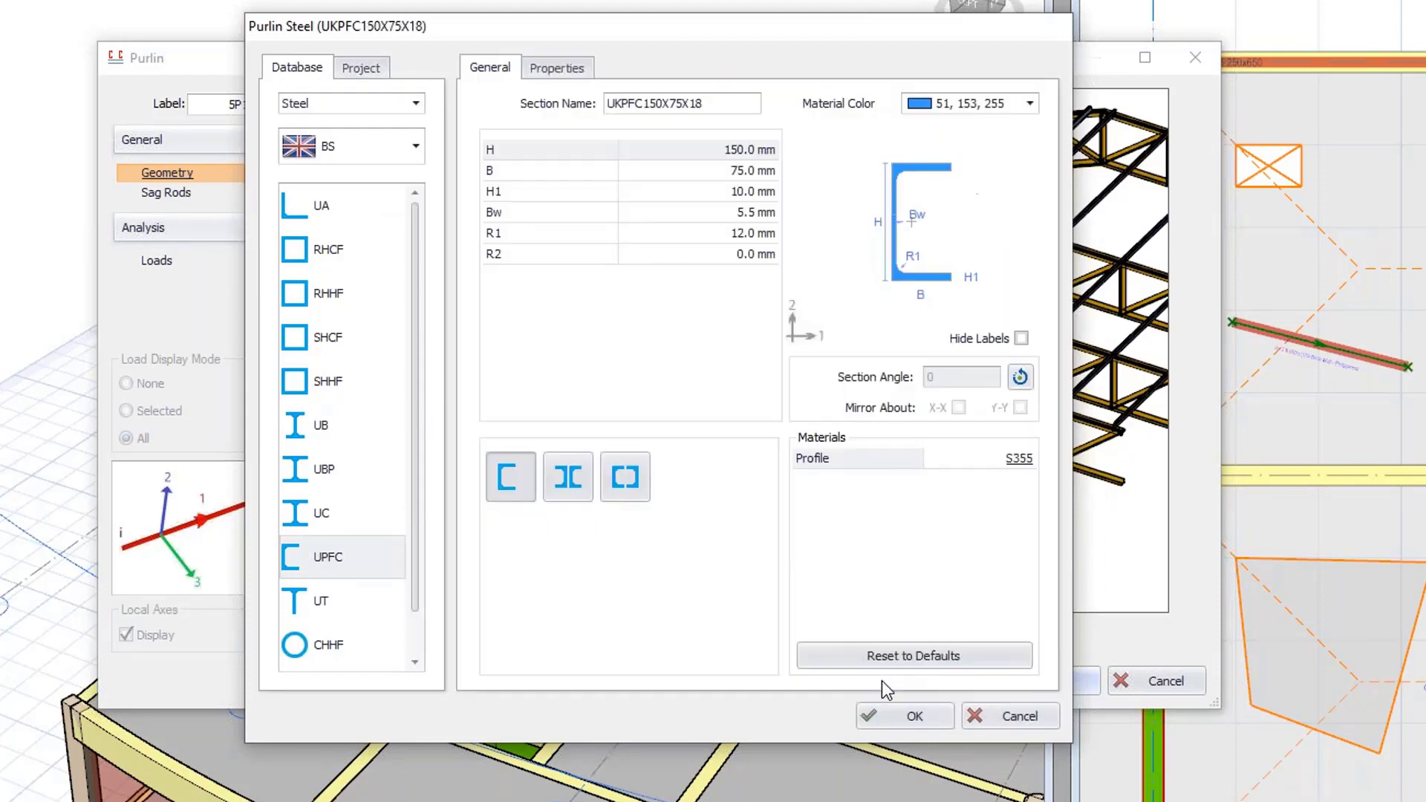
click(898, 719)
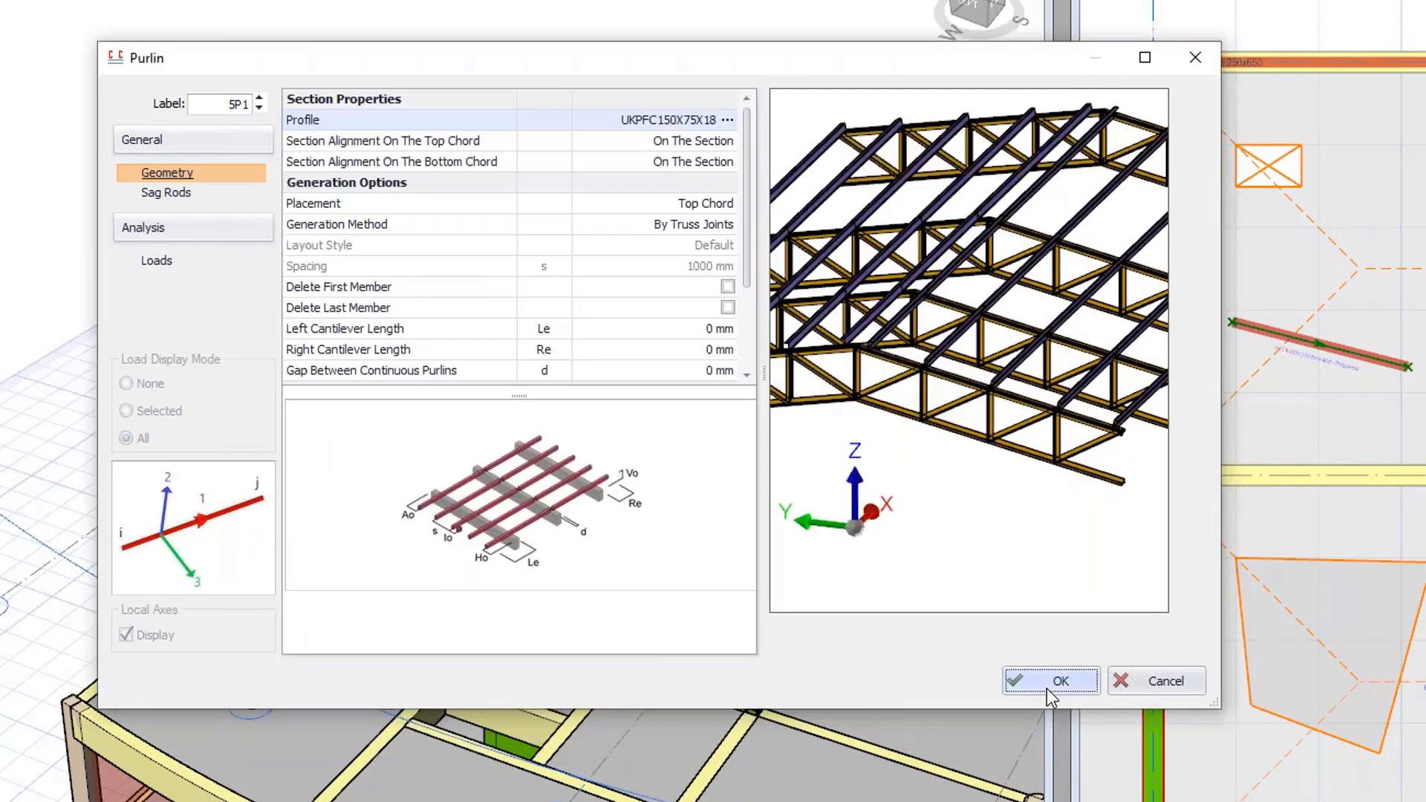
click(1040, 684)
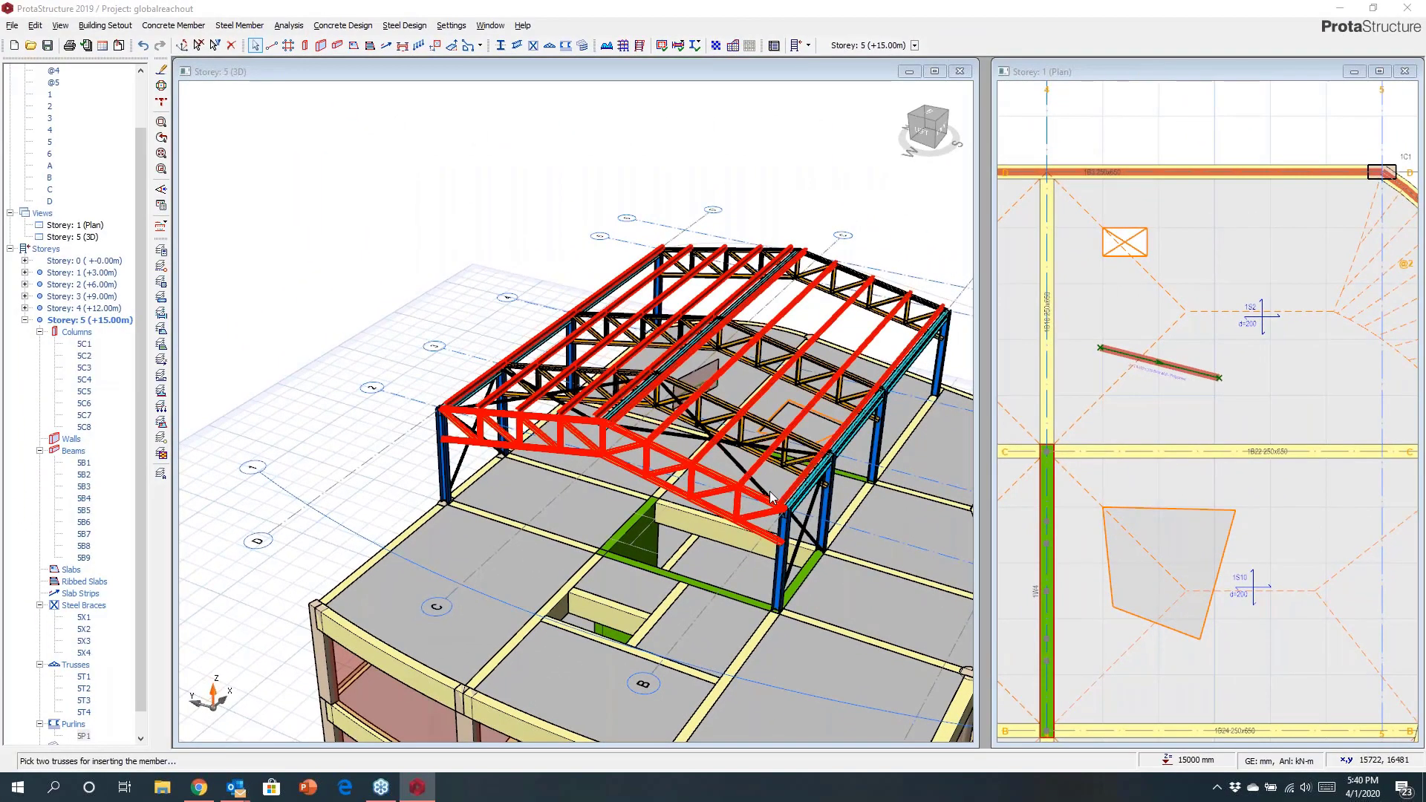
mouse_move(770, 496)
middle_down()
mouse_move(550, 395)
mouse_move(775, 512)
mouse_move(637, 461)
mouse_move(780, 494)
mouse_move(854, 482)
middle_up()
key(Escape)
Start the Girt tool between two rooftop columns and set the girt spacing to 650 mm.
scroll(371, 286, up, 2)
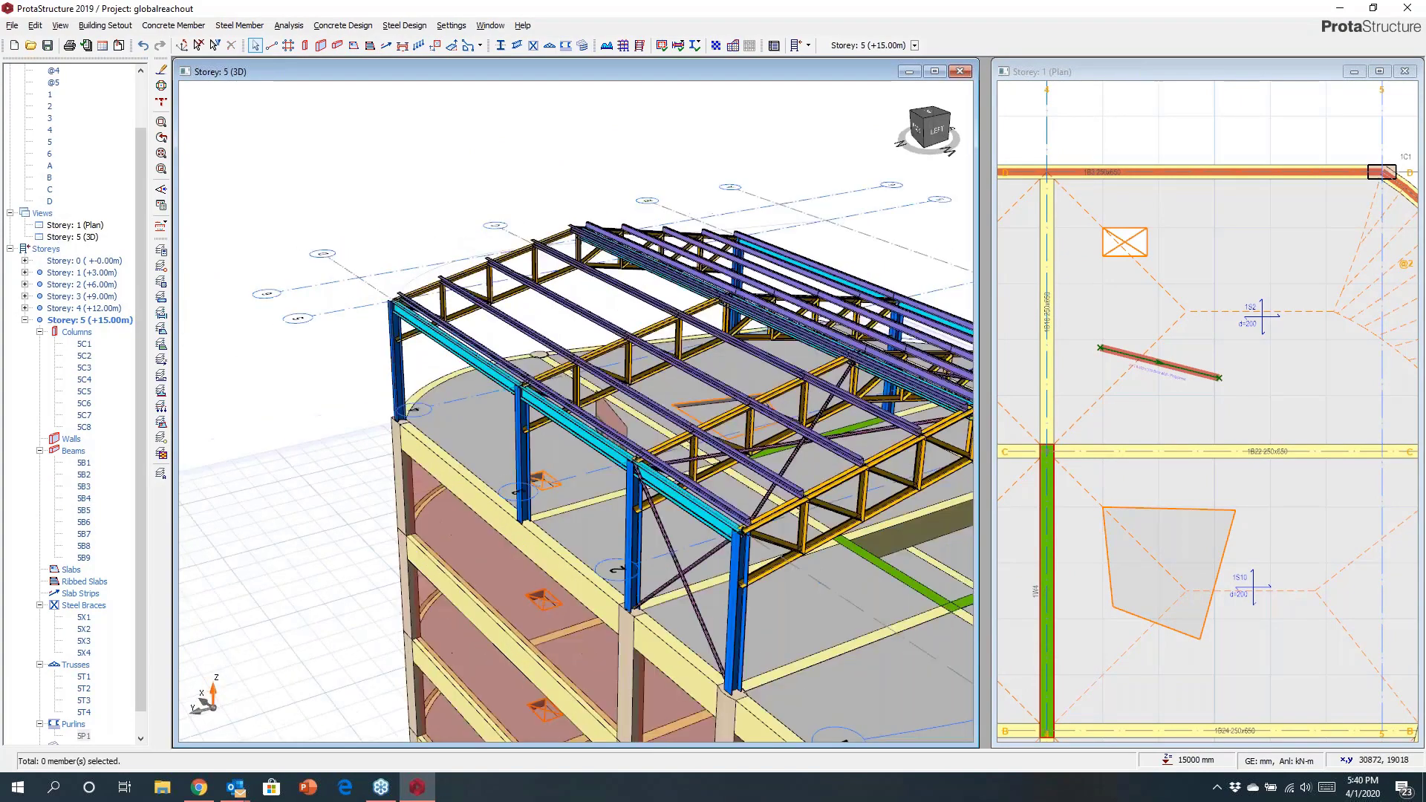
click(582, 45)
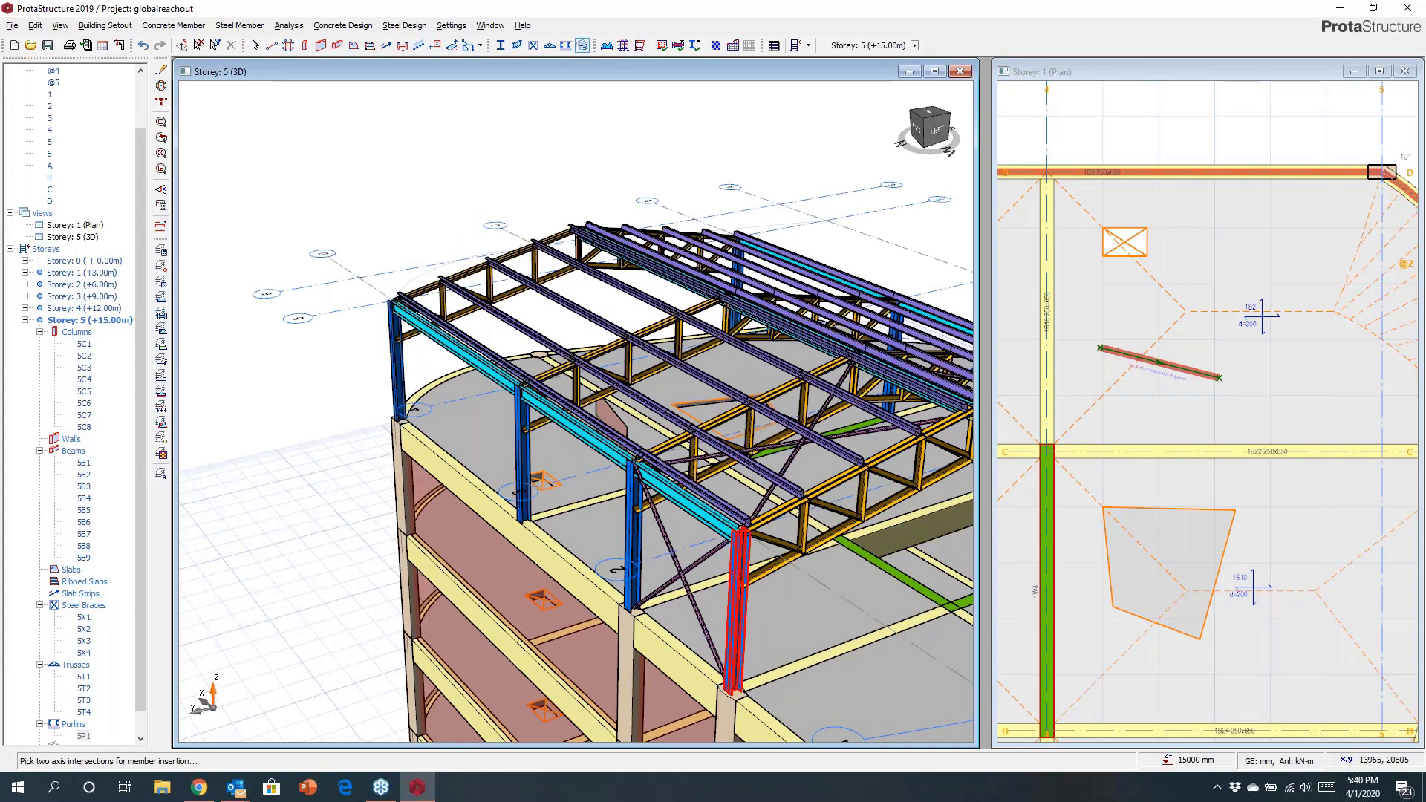
click(882, 383)
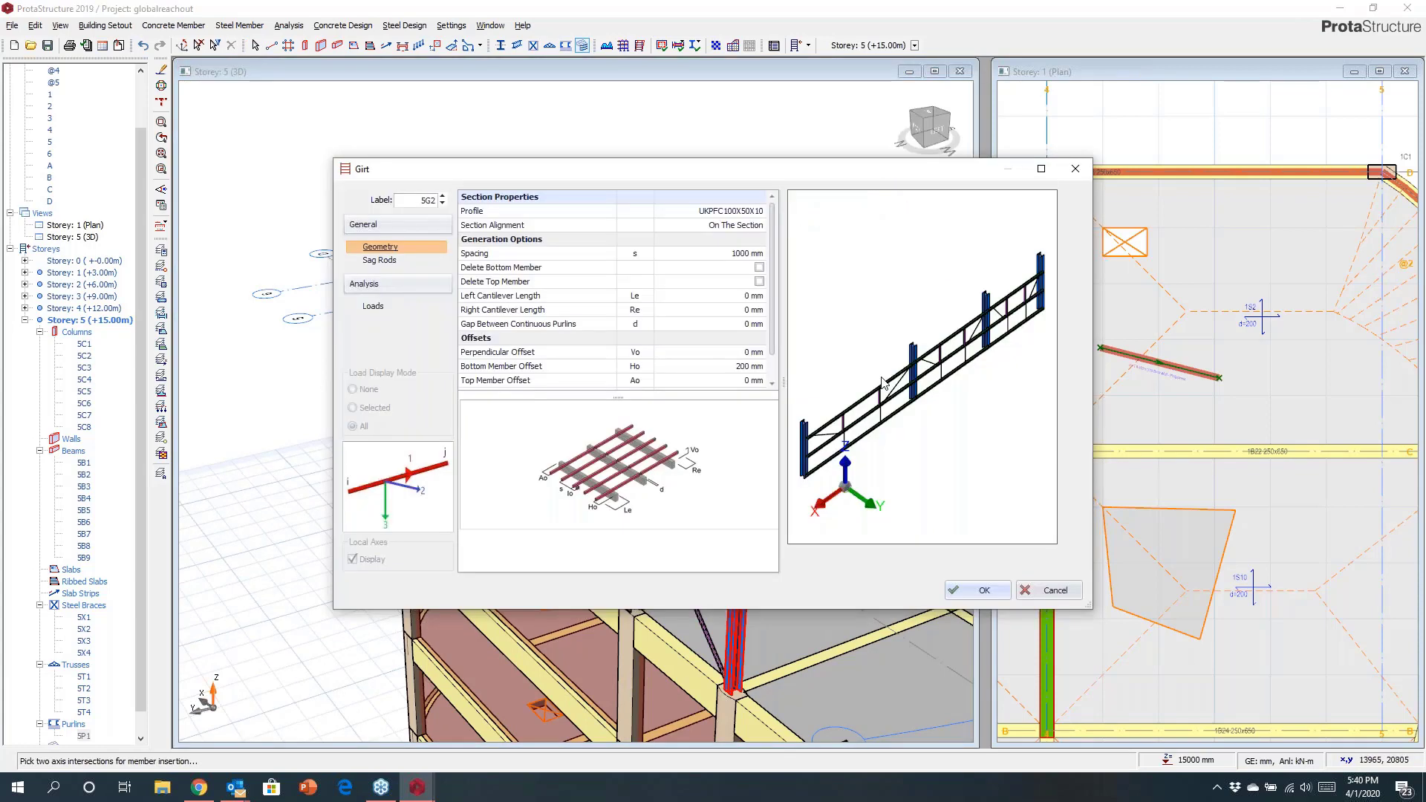
click(736, 253)
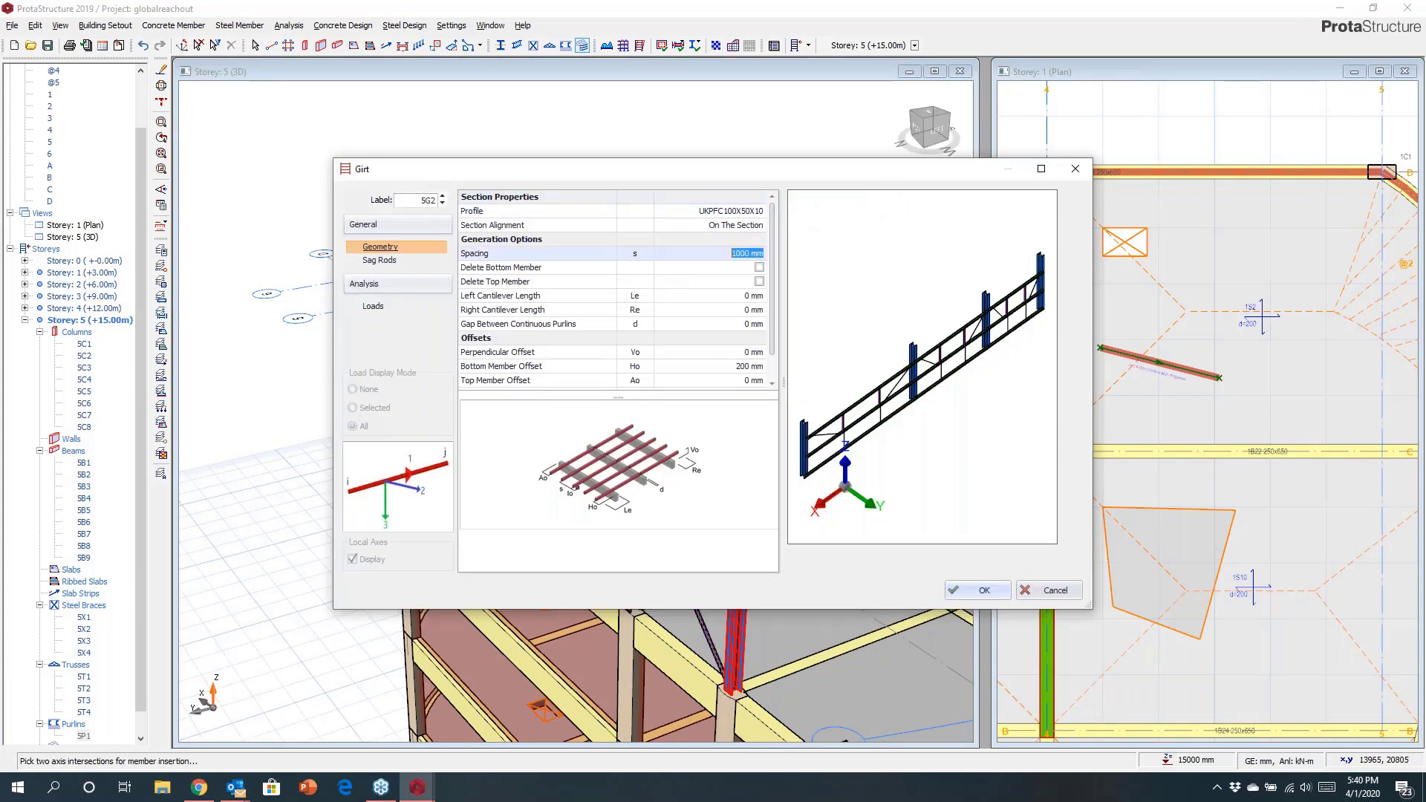
text(65)
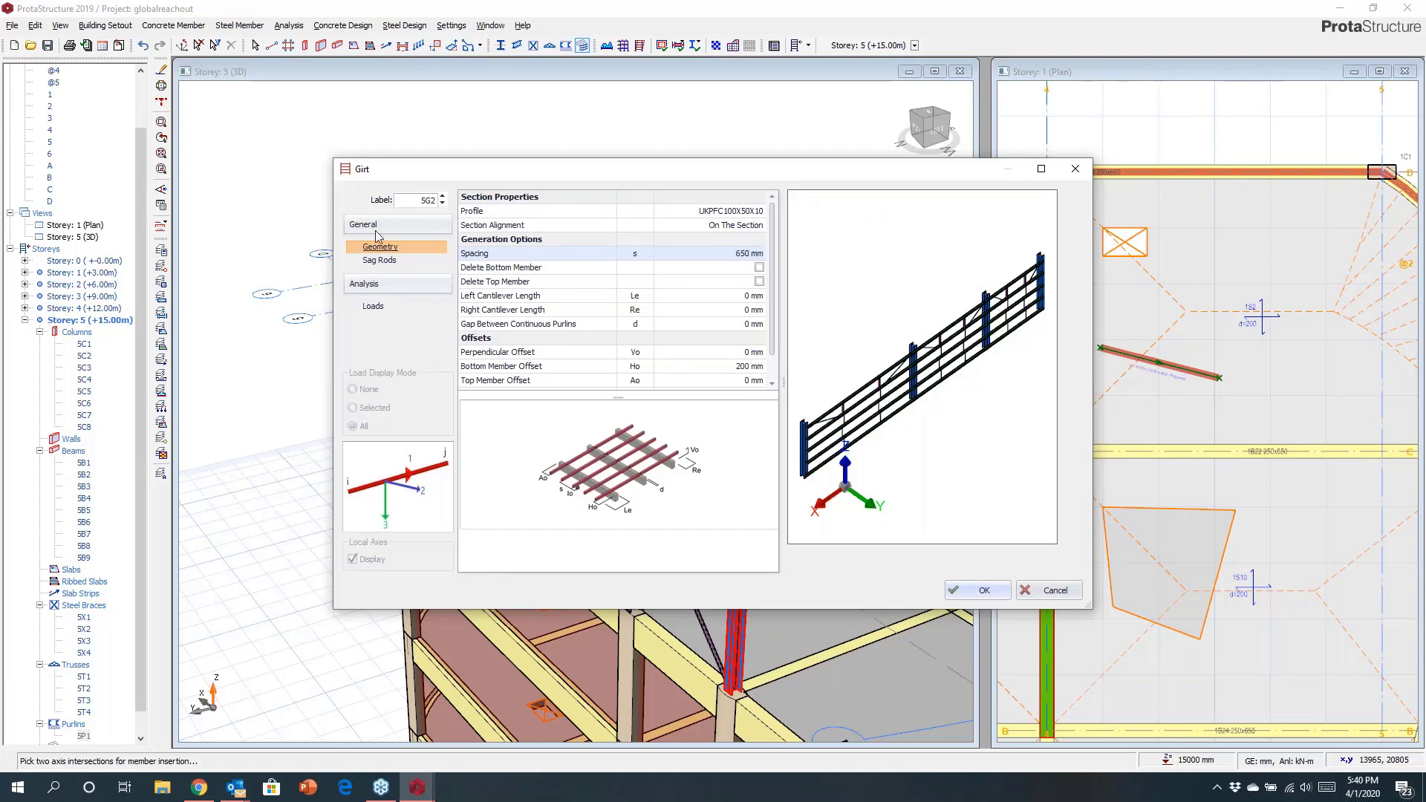
Set the girts' sag rod insertion method to None and insert girts on this column bay and the next one.
click(376, 260)
click(702, 212)
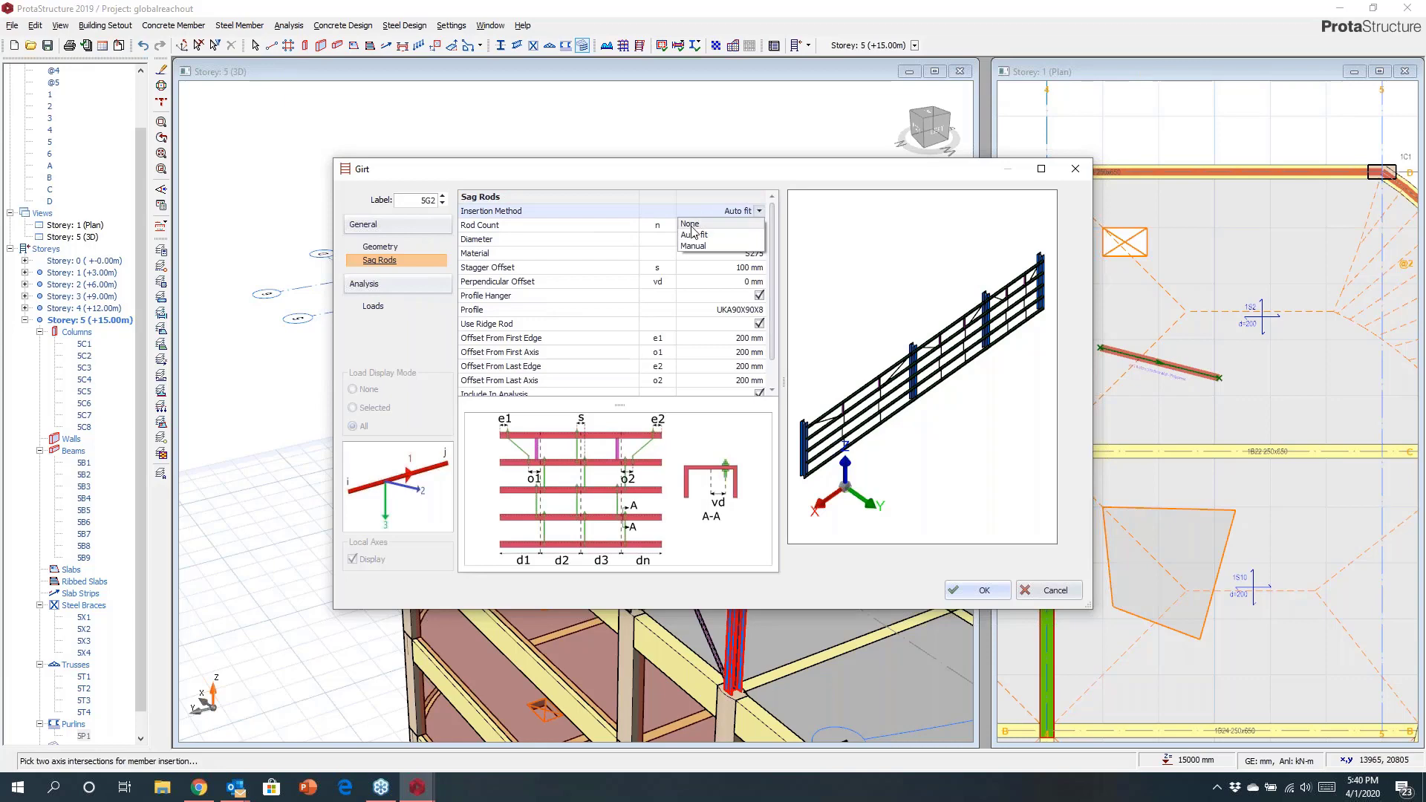
click(692, 223)
click(982, 596)
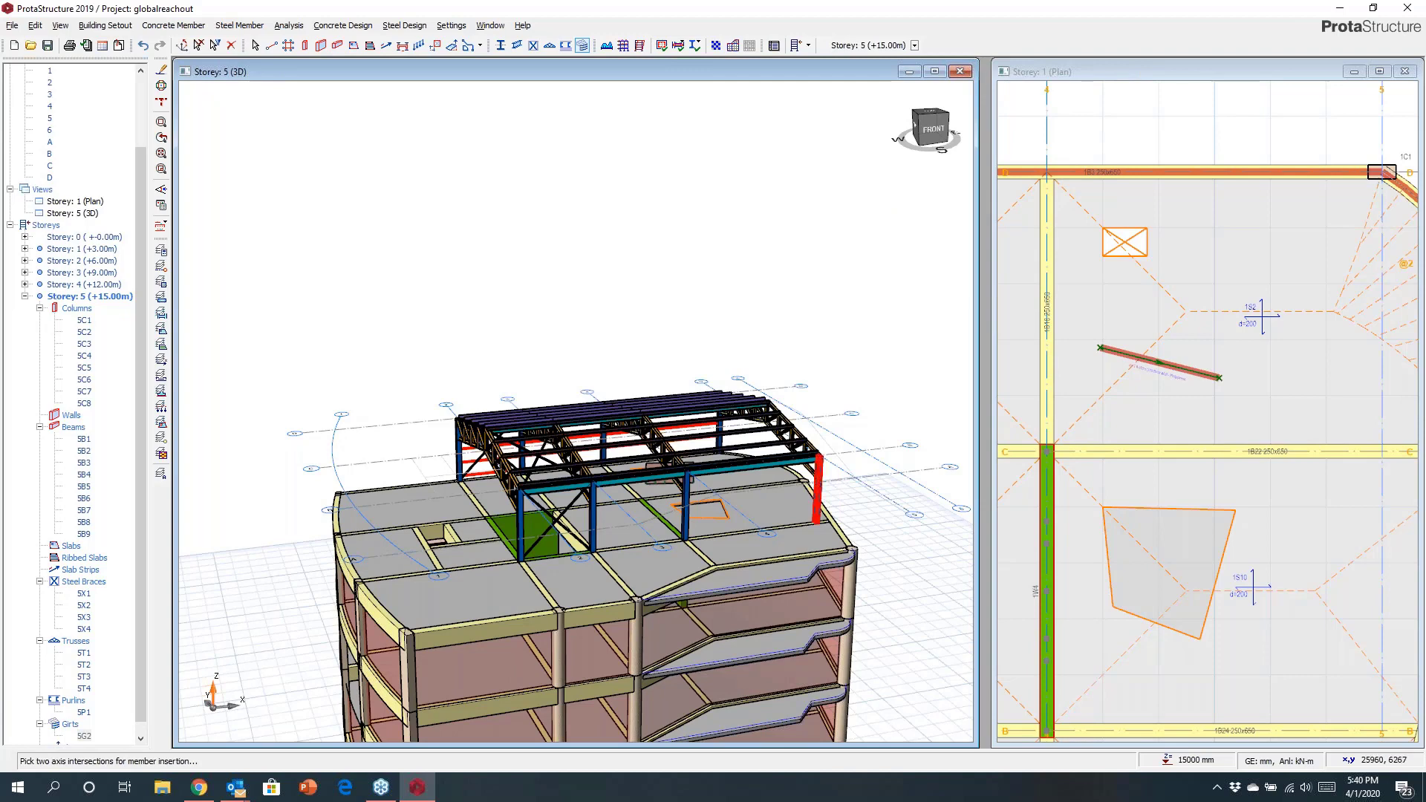
click(817, 490)
click(977, 590)
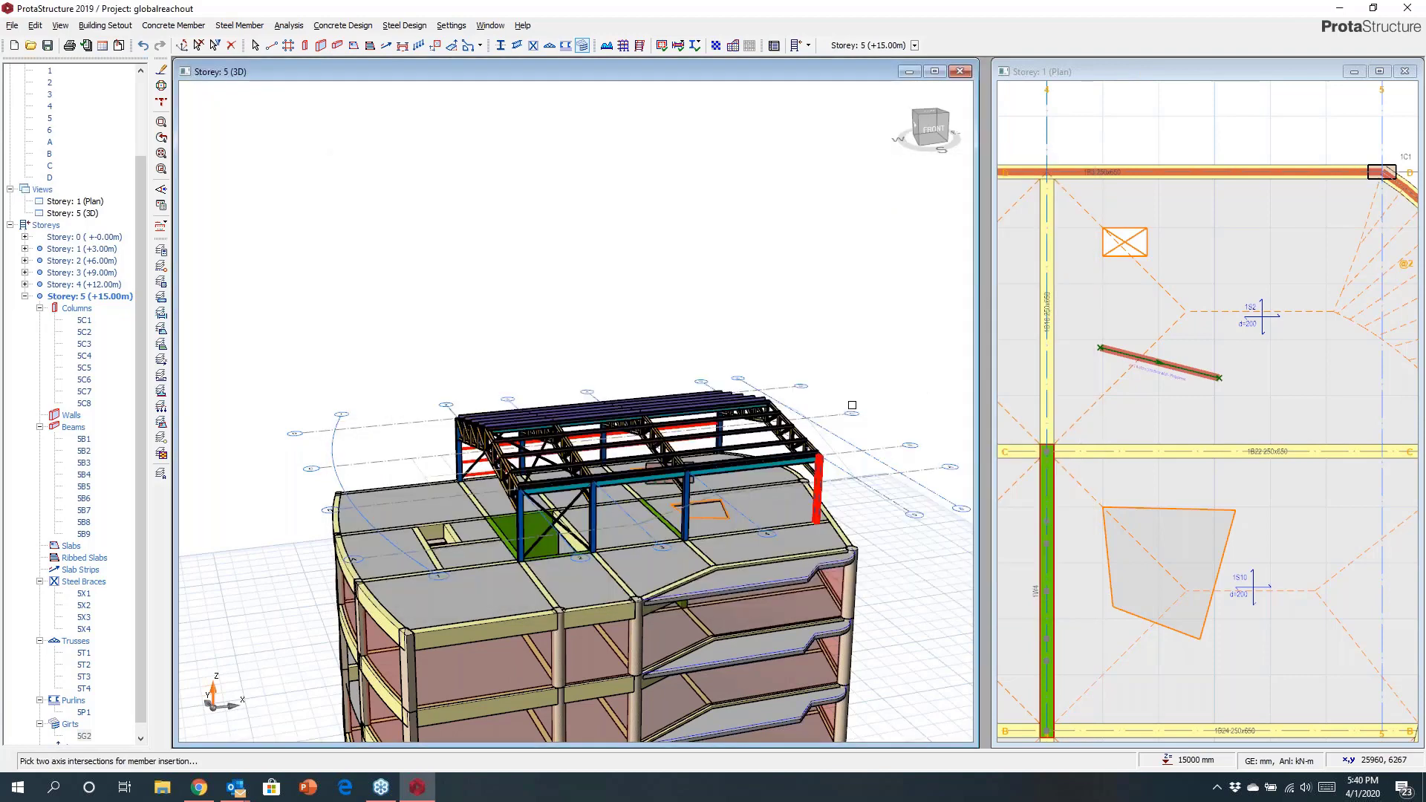
Inspect the inserted girts, purlins and trusses up close from several angles in the 3D view.
mouse_move(772, 461)
middle_down()
mouse_move(835, 442)
mouse_move(794, 444)
middle_up()
scroll(603, 405, up, 5)
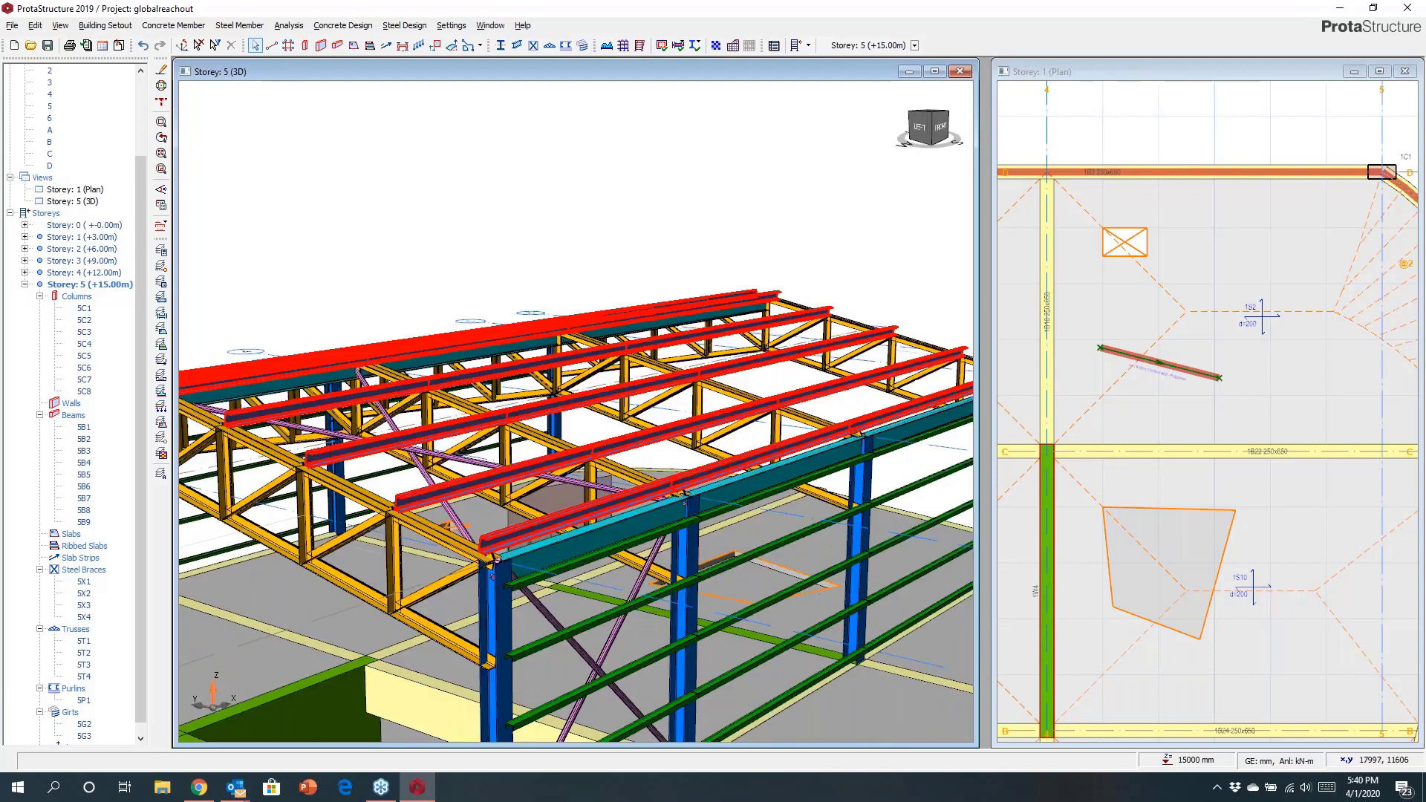
middle_drag(603, 406, 669, 389)
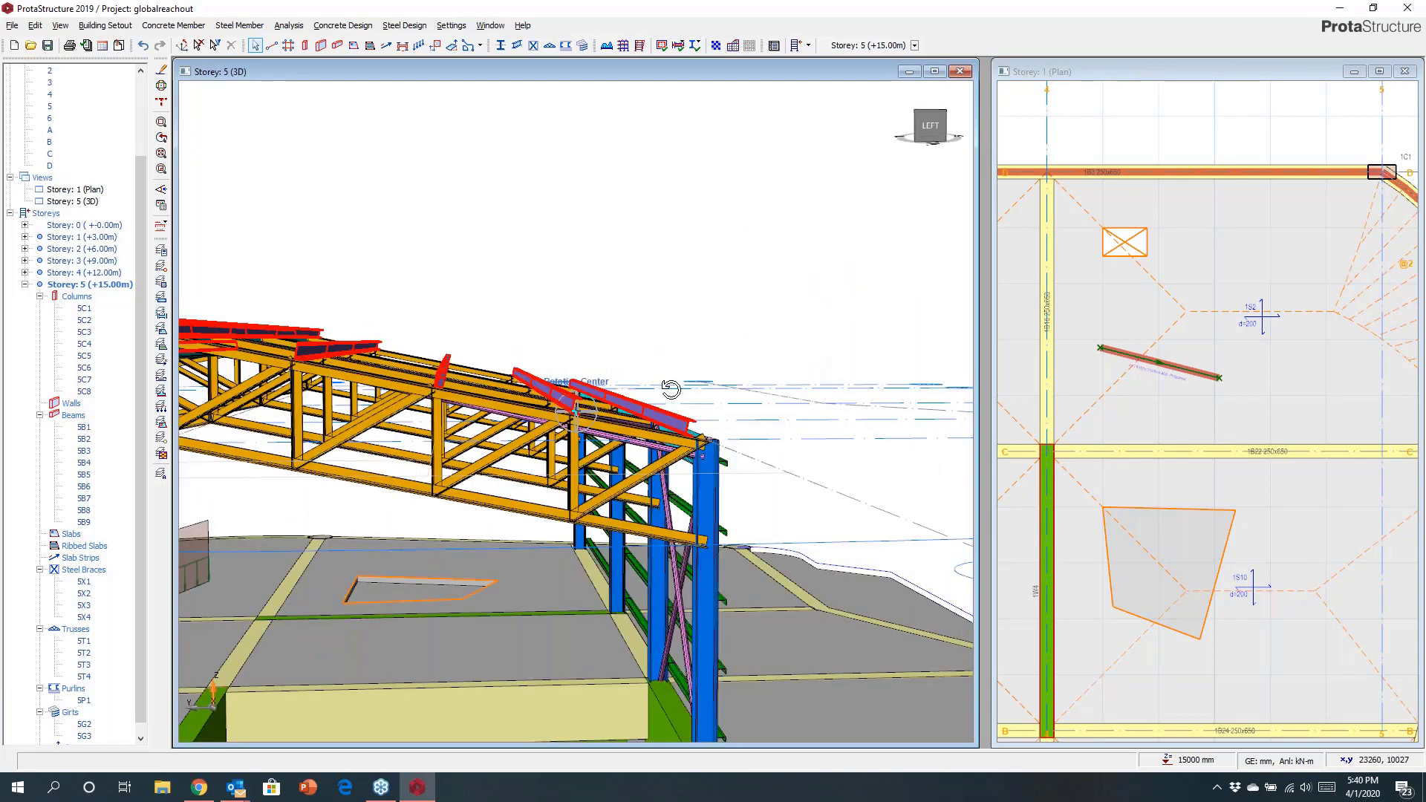
scroll(669, 389, up, 5)
scroll(669, 389, down, 6)
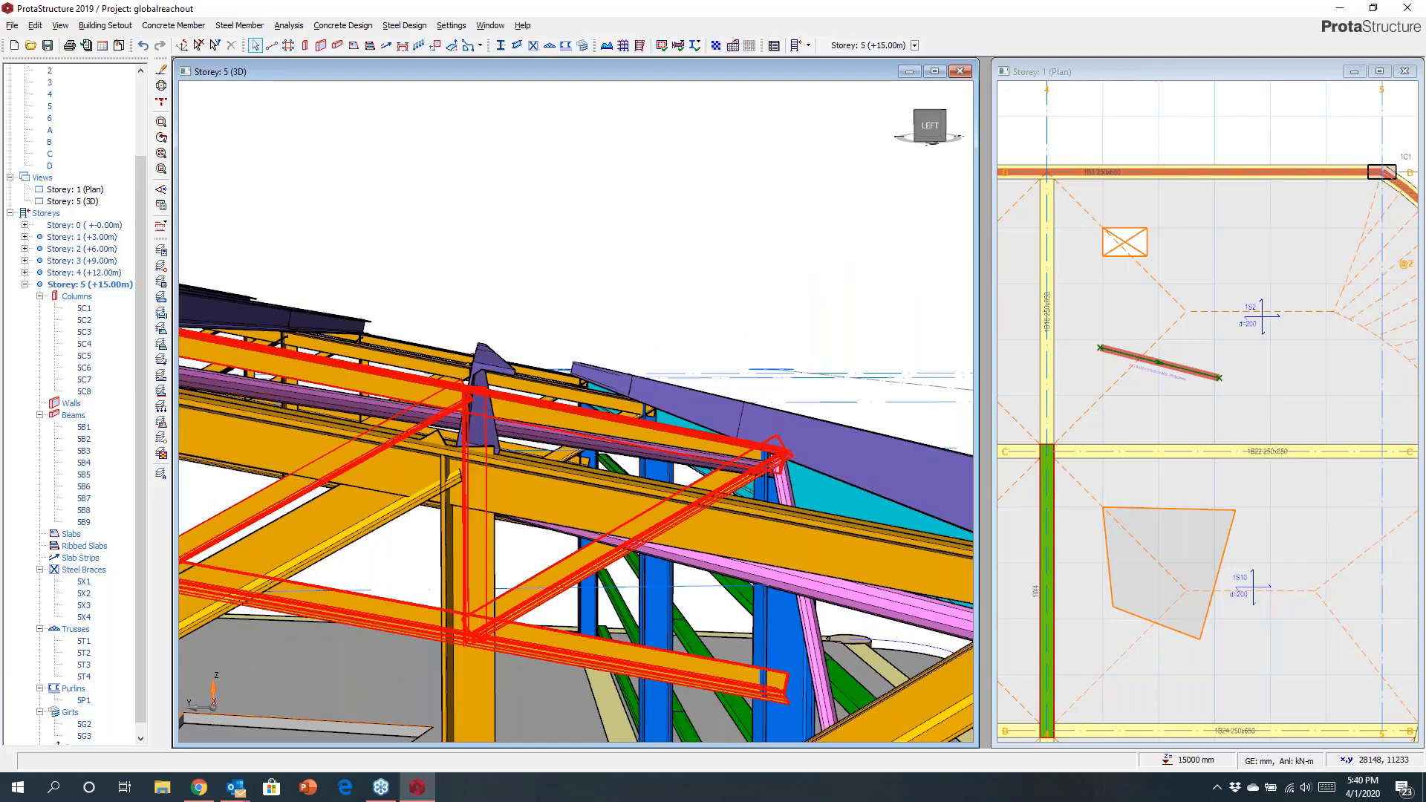
scroll(606, 478, down, 2)
middle_drag(611, 479, 620, 416)
scroll(620, 416, up, 3)
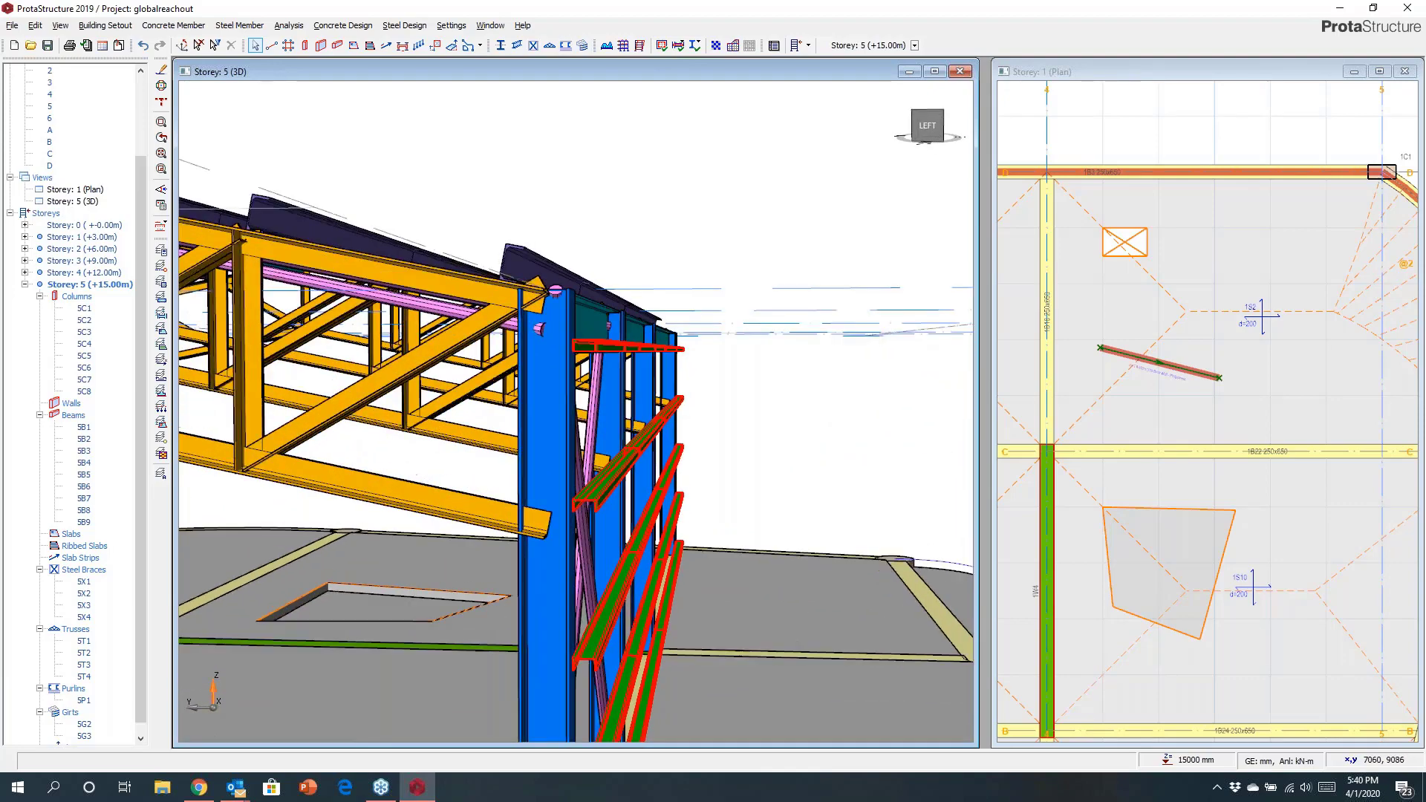
scroll(614, 444, up, 4)
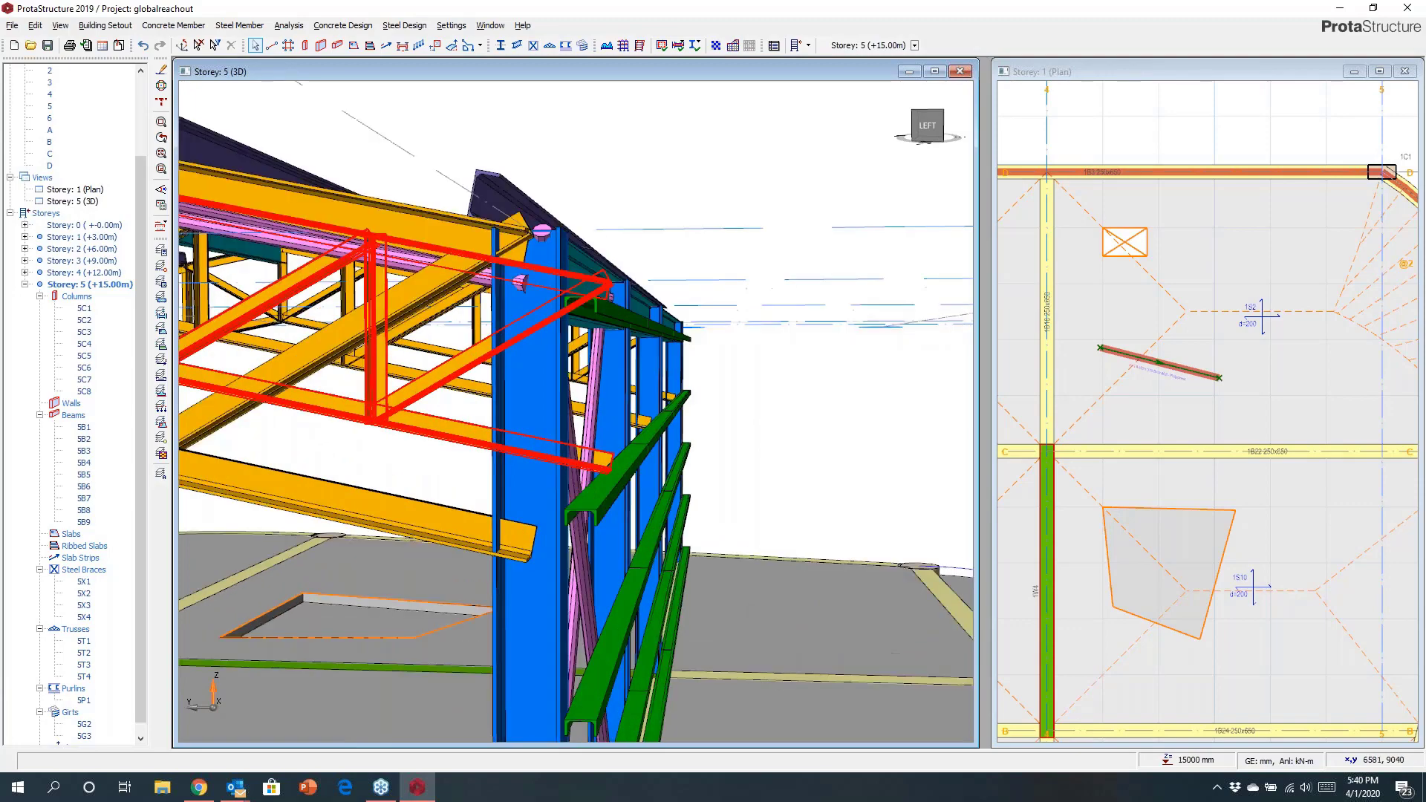
mouse_move(613, 444)
middle_down()
mouse_move(627, 423)
mouse_move(576, 401)
mouse_move(577, 459)
mouse_move(569, 451)
mouse_move(582, 477)
middle_up()
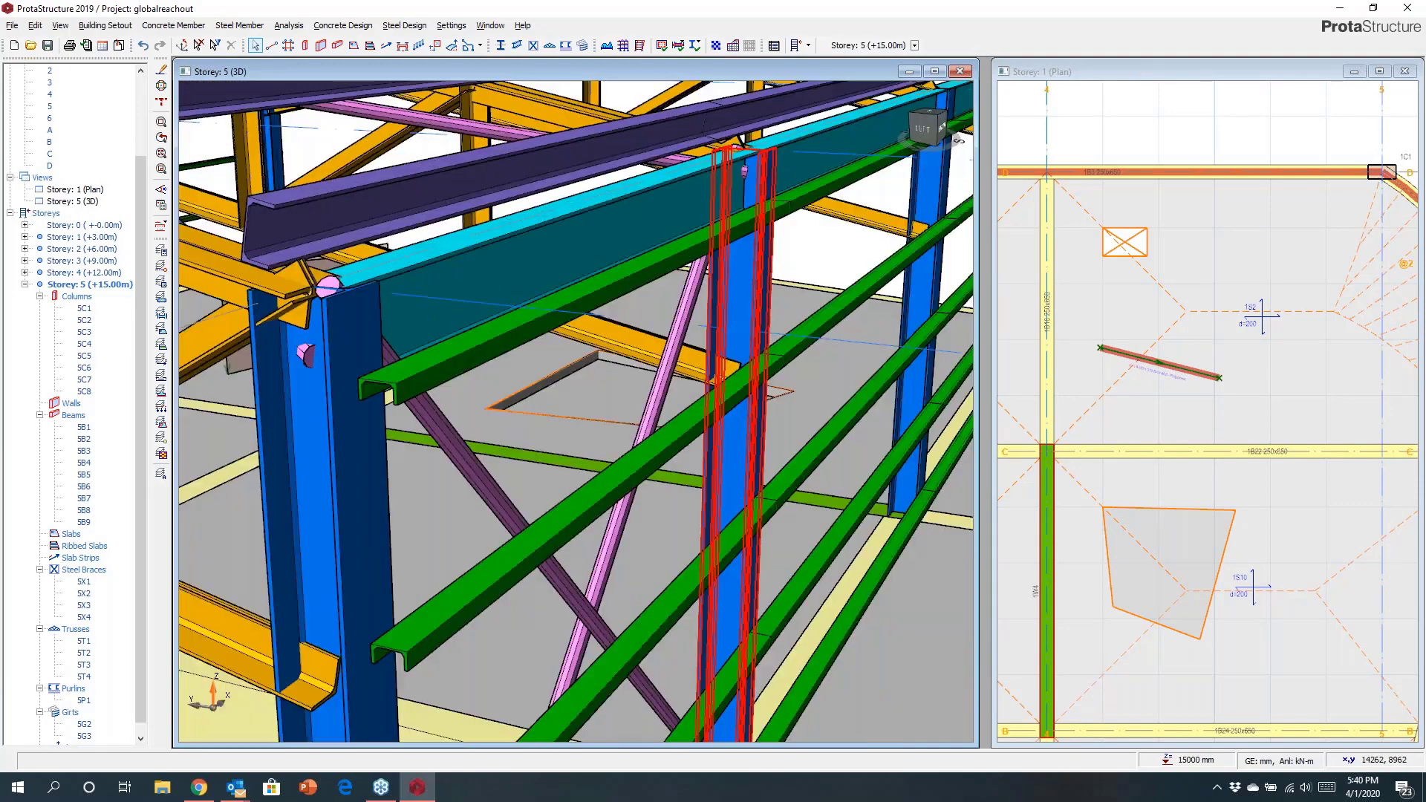
scroll(583, 477, down, 5)
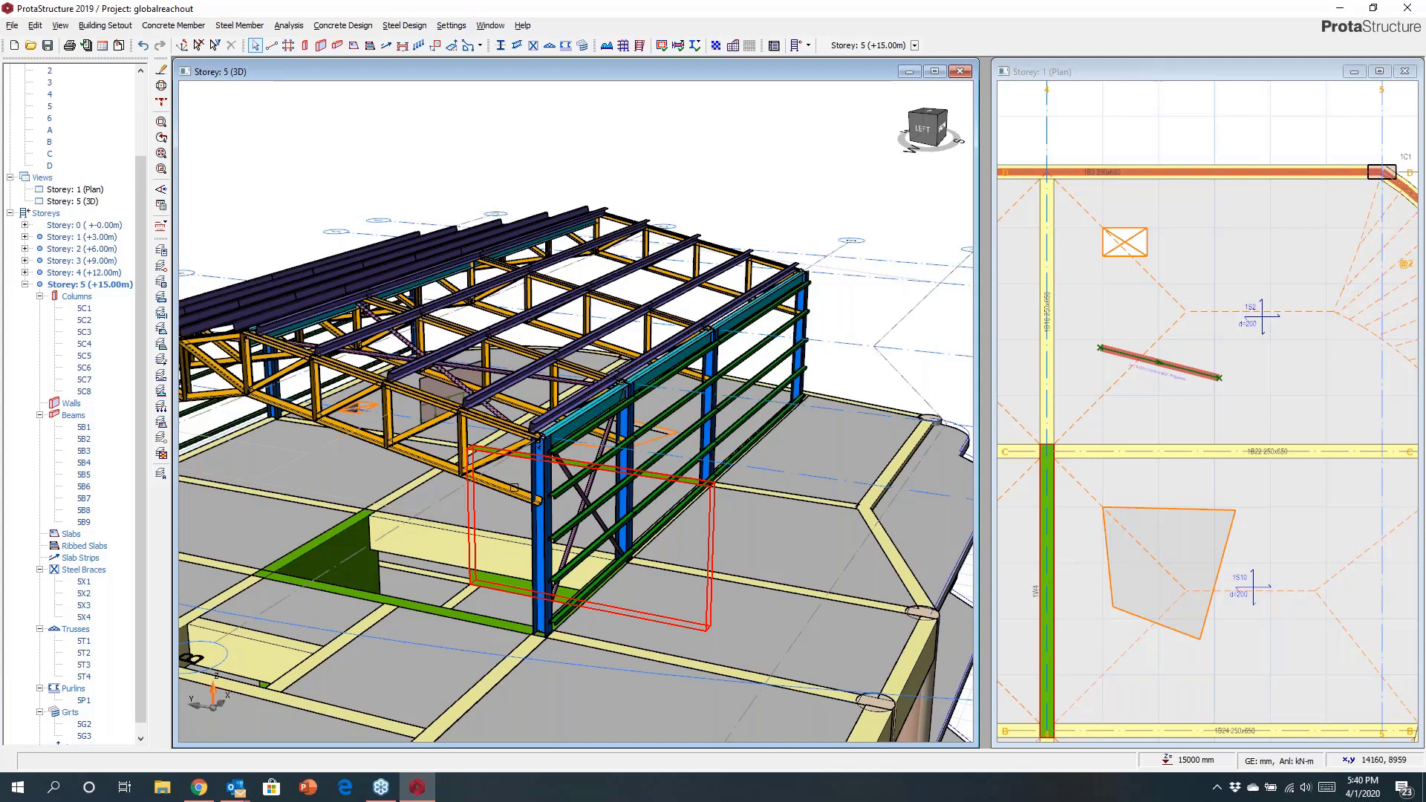
scroll(1225, 172, down, 3)
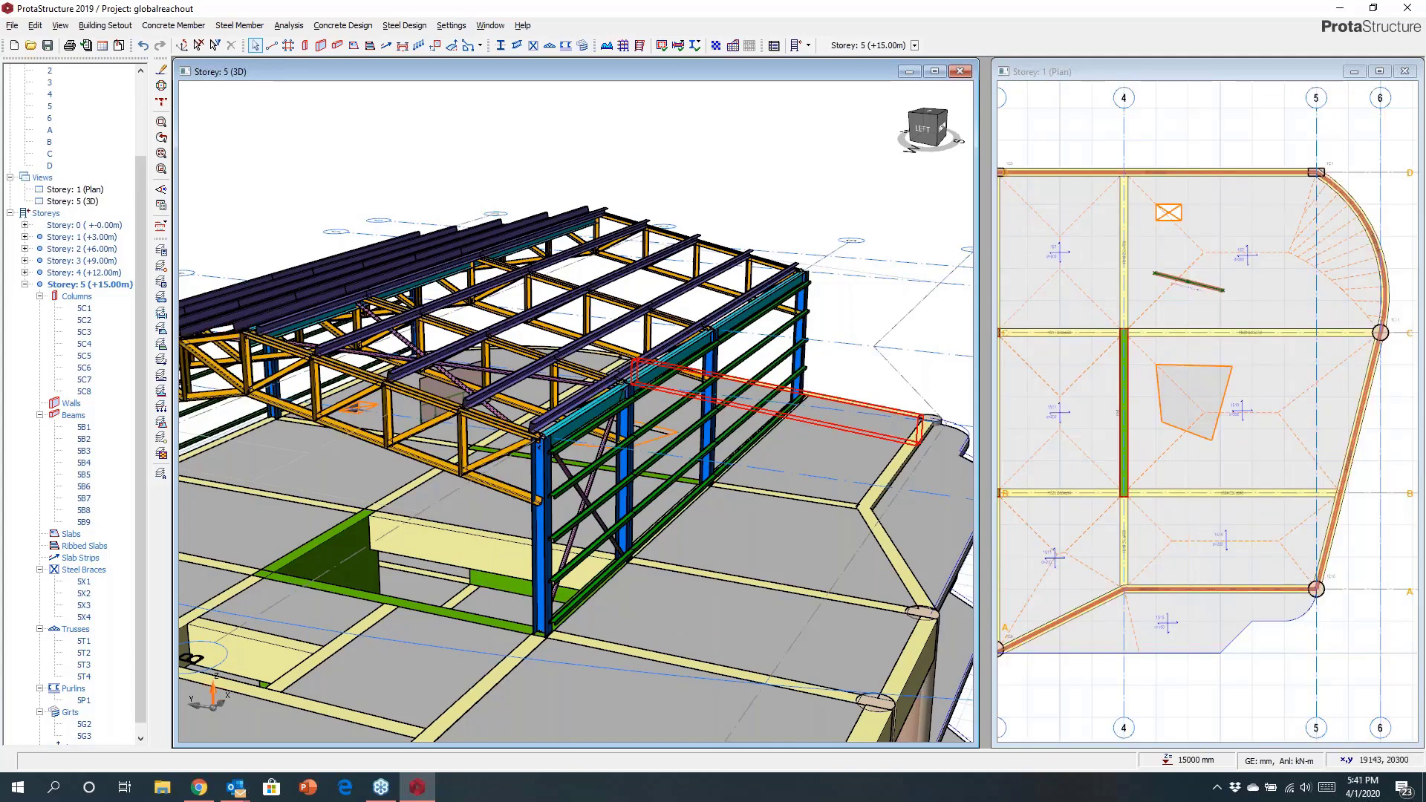
Tile the model windows vertically side by side with the plan view active.
click(491, 25)
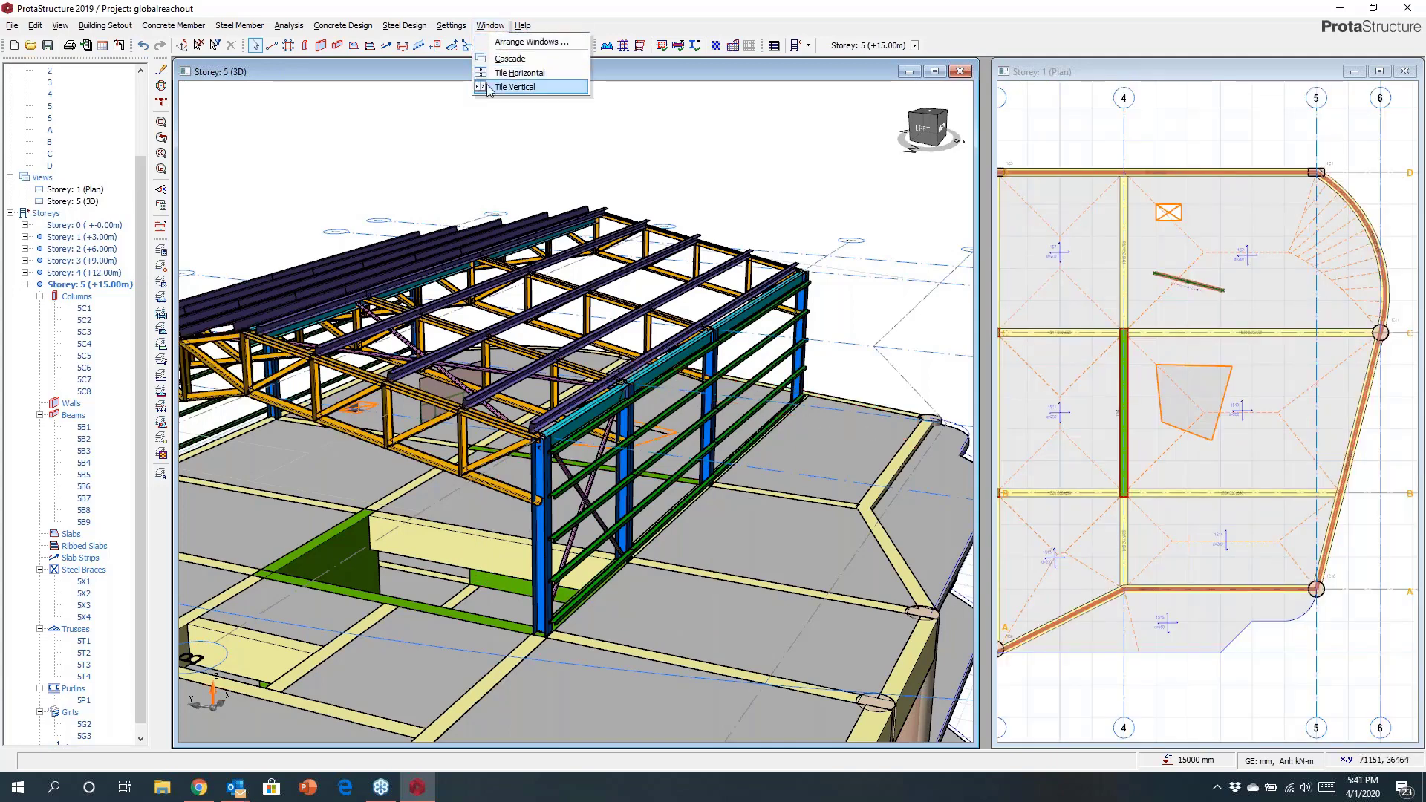
click(515, 87)
scroll(944, 274, down, 3)
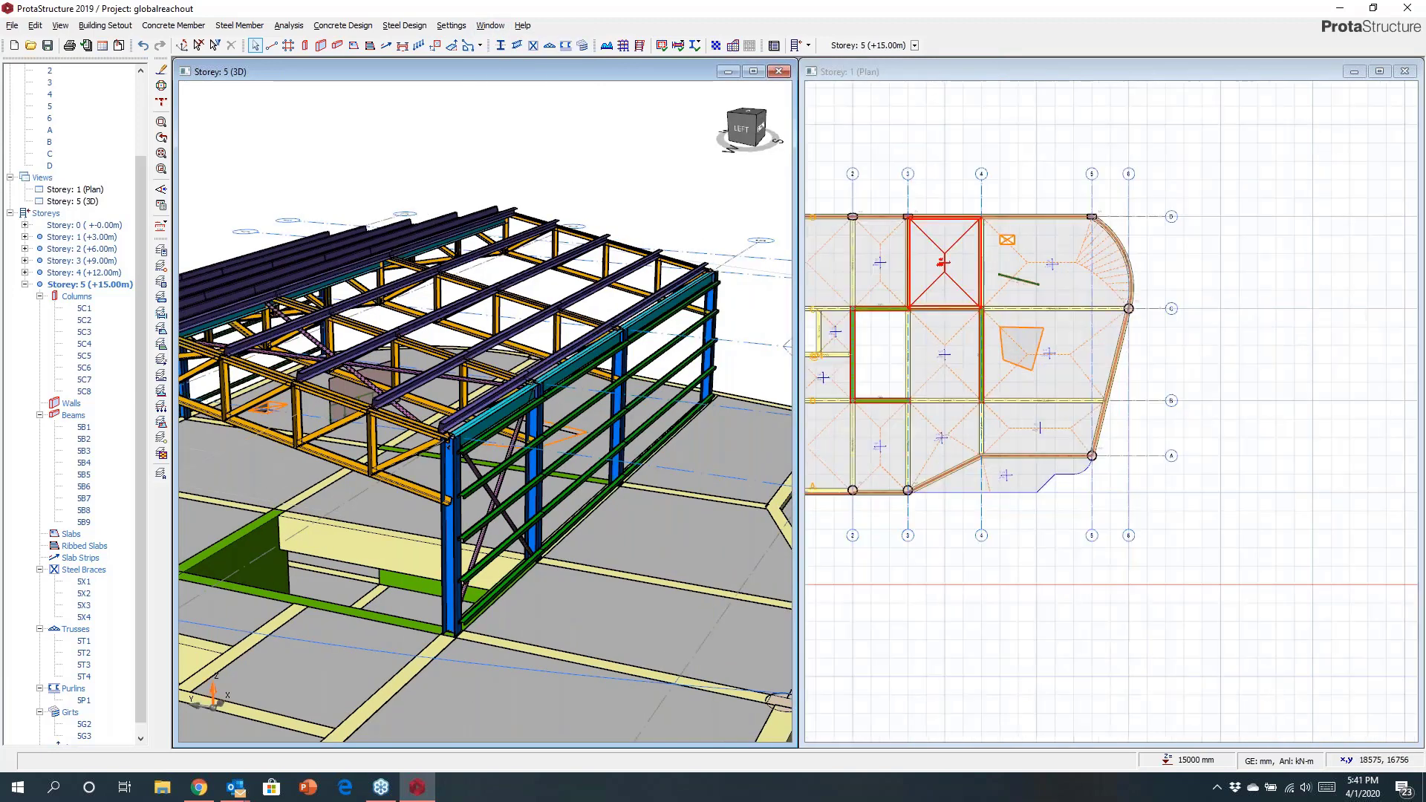
middle_drag(945, 274, 1093, 326)
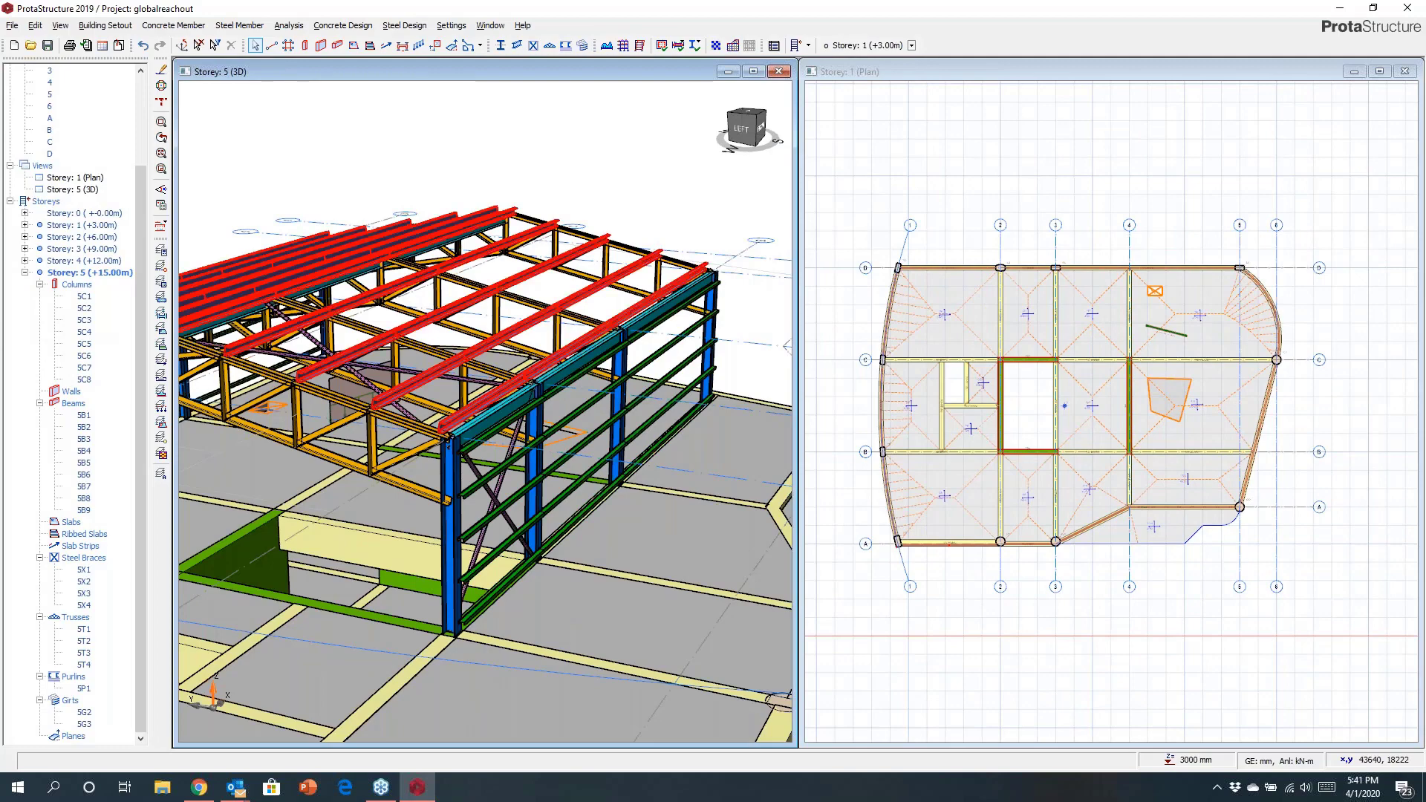
scroll(648, 259, down, 7)
middle_drag(570, 321, 691, 347)
scroll(896, 265, up, 3)
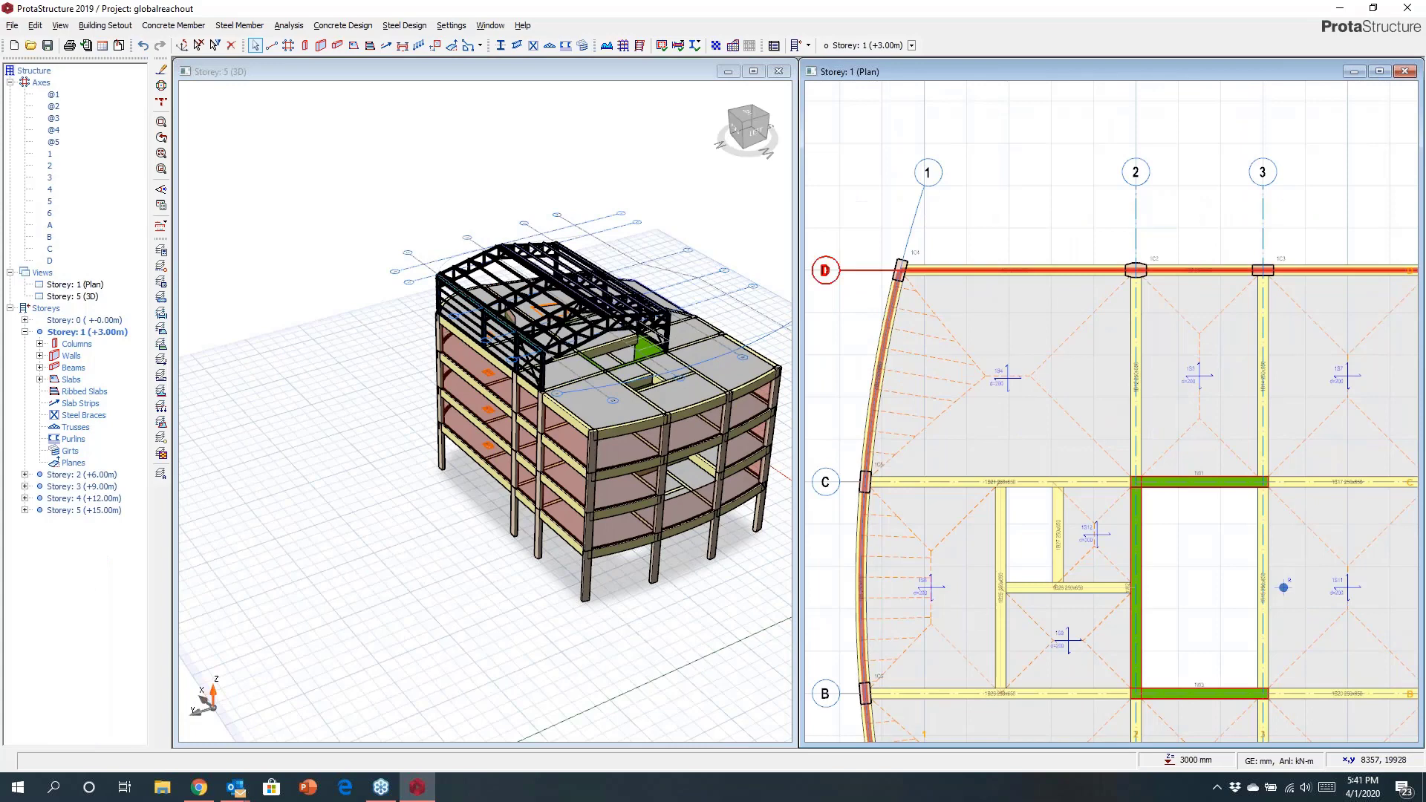
Offset axis D outward by 750 mm and by 6000 mm to create two new parallel axes.
scroll(856, 272, down, 3)
right_click(856, 272)
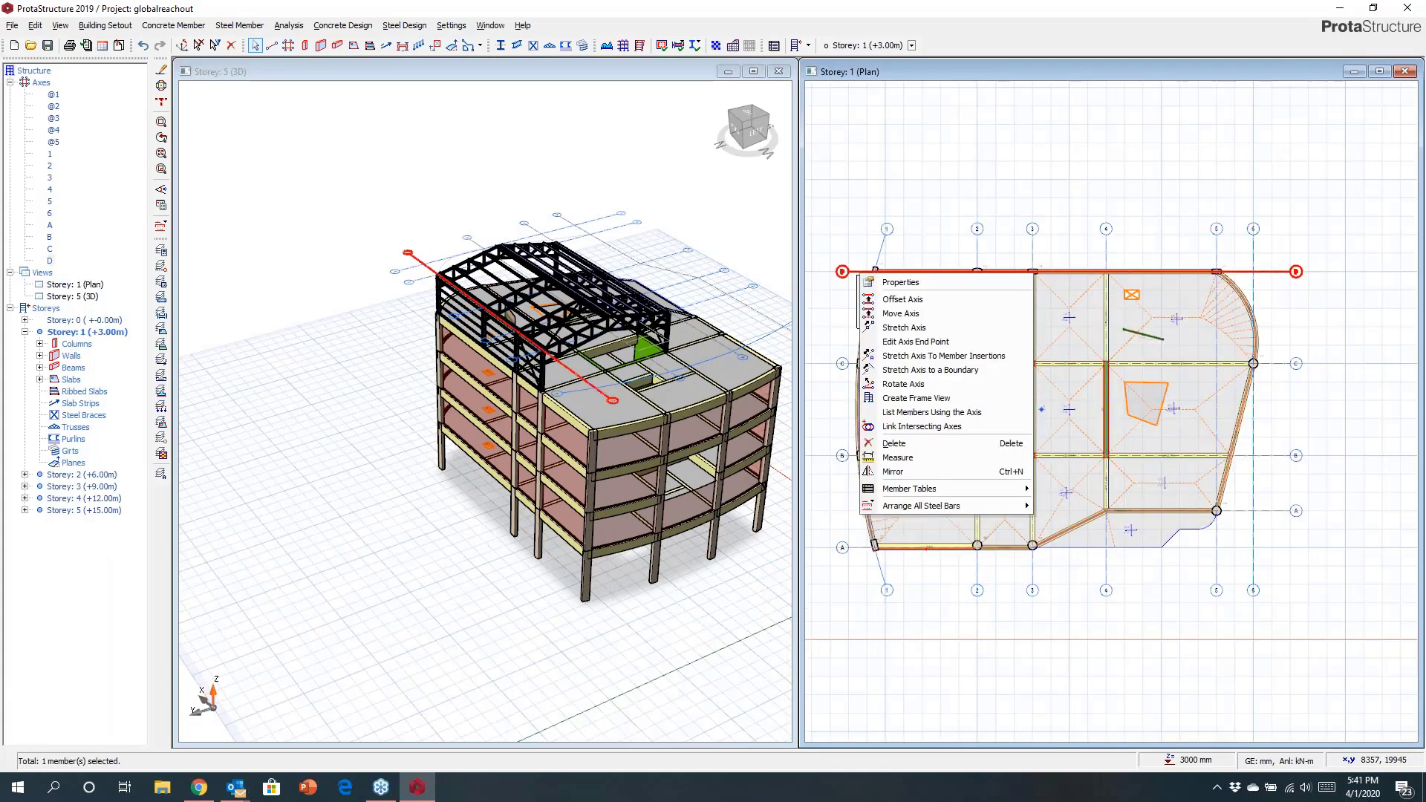
click(900, 298)
scroll(947, 262, up, 3)
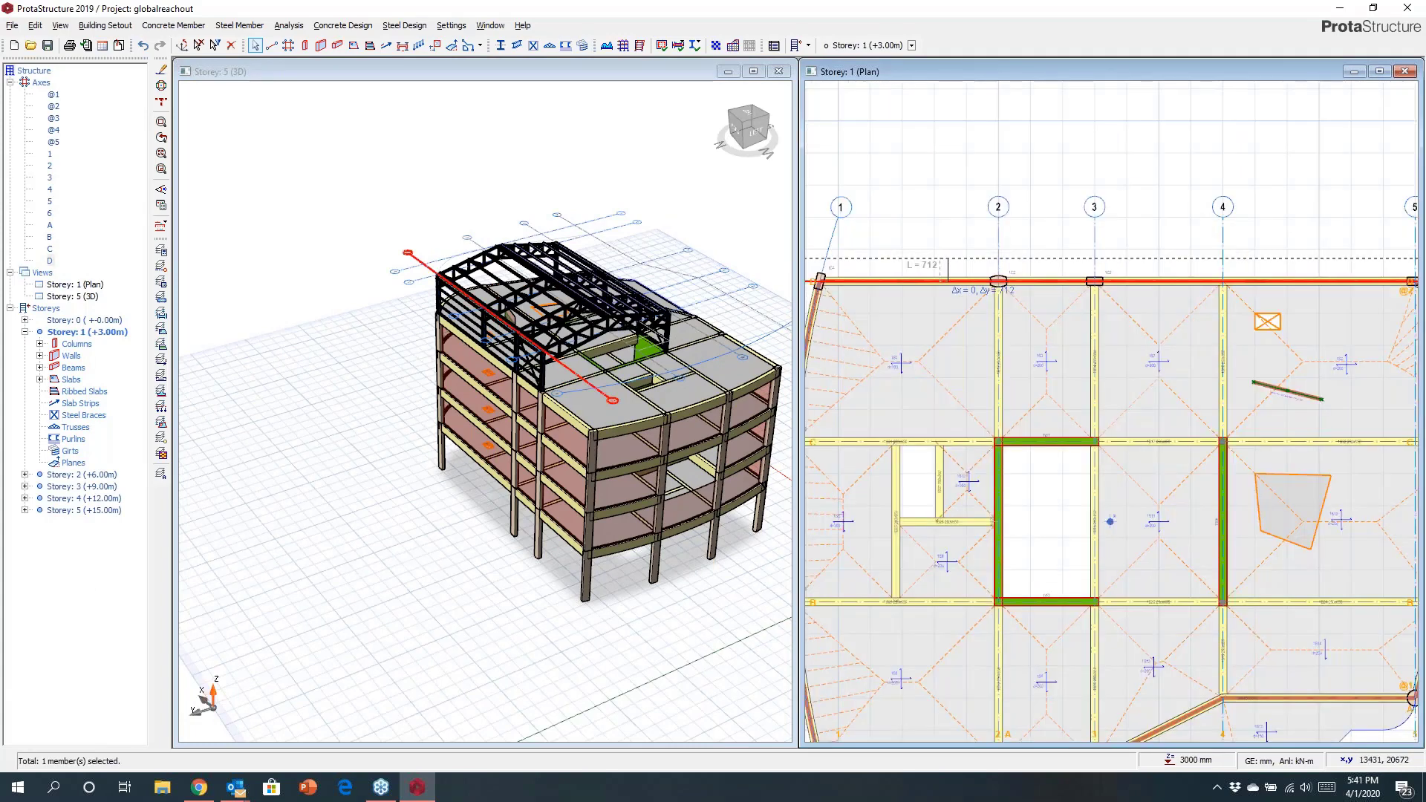
text(750)
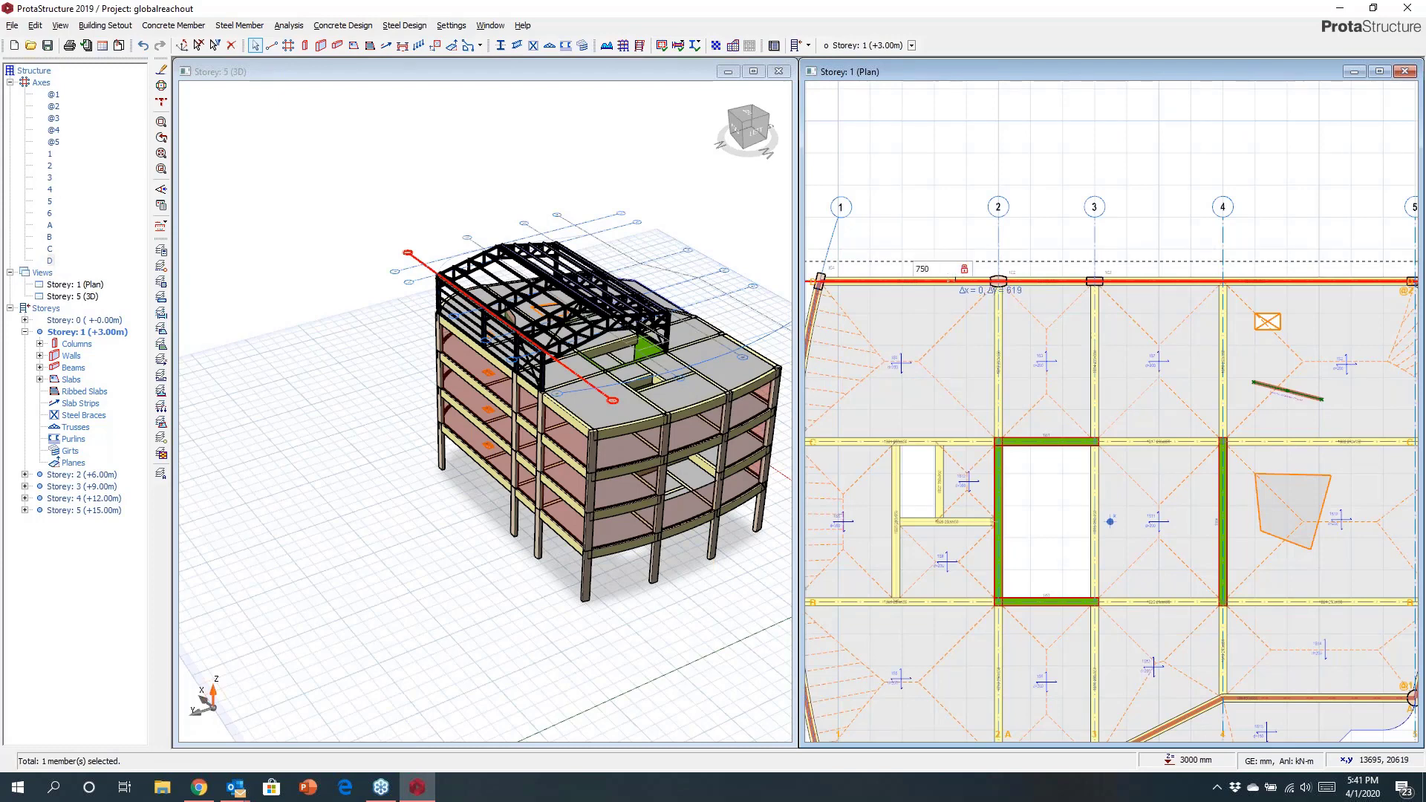
key(Return)
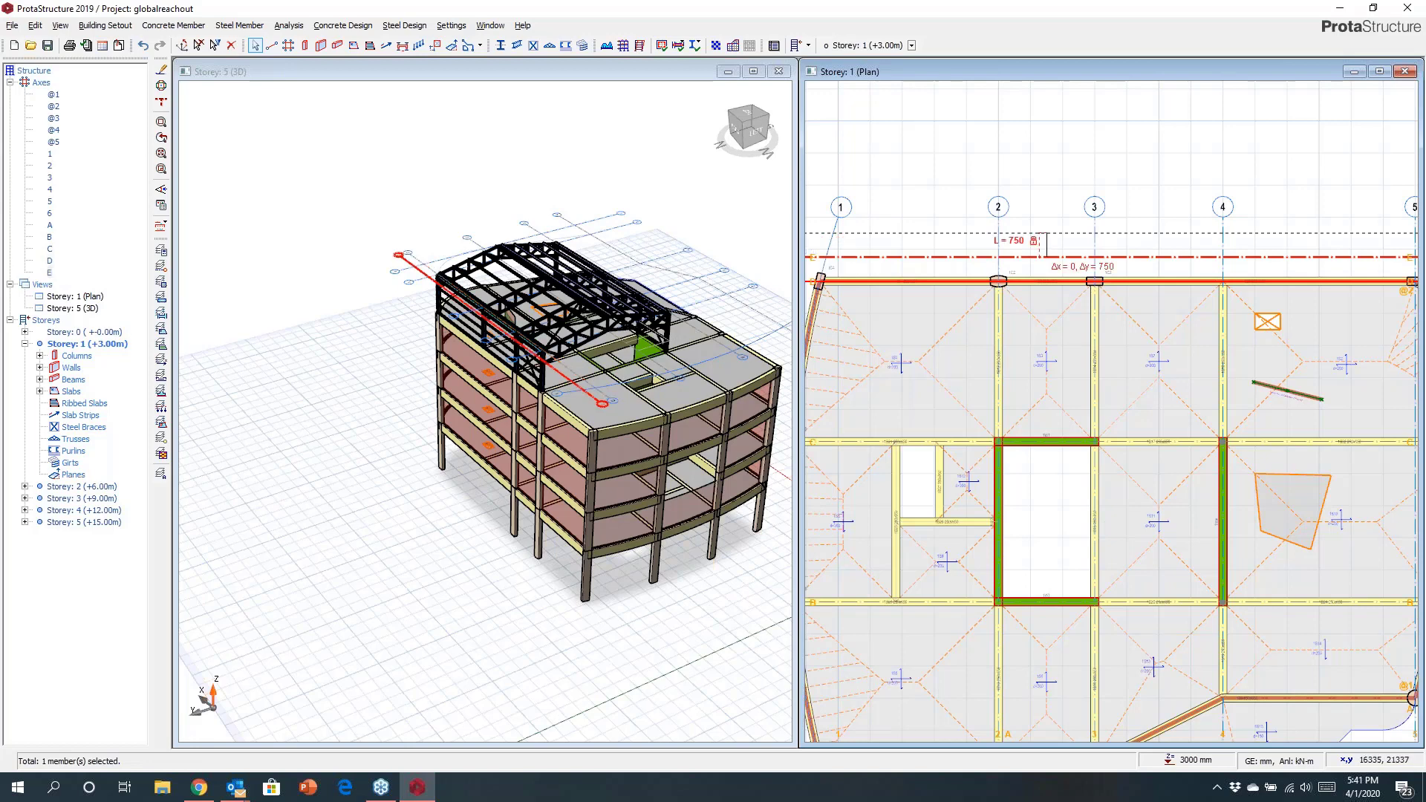
key(Tab)
text(6)
key(Return)
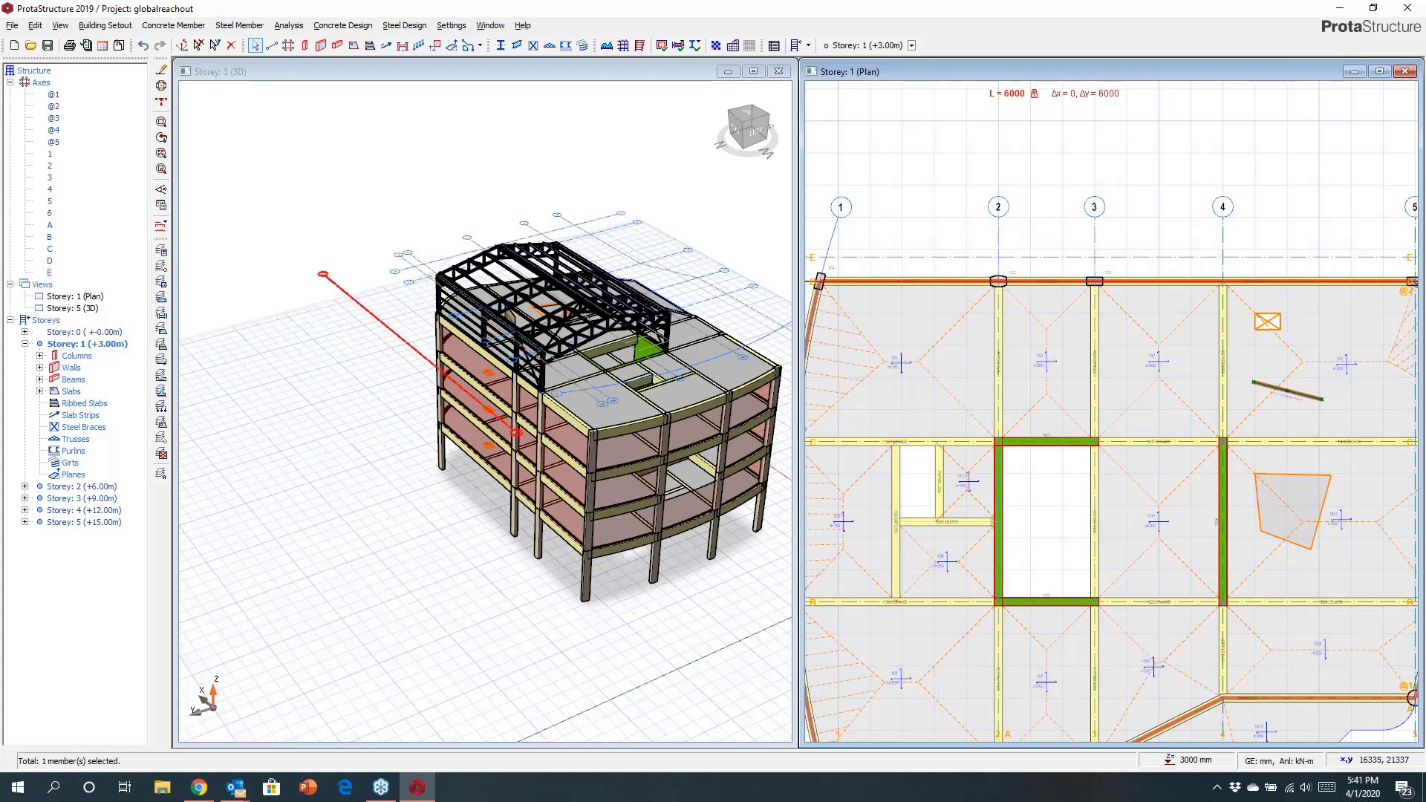
Select axes 2 and 3 and stretch their ends up beyond the new axes.
click(1031, 268)
scroll(1030, 267, down, 3)
middle_drag(1030, 267, 1005, 335)
scroll(1003, 326, up, 2)
click(981, 326)
click(1055, 319)
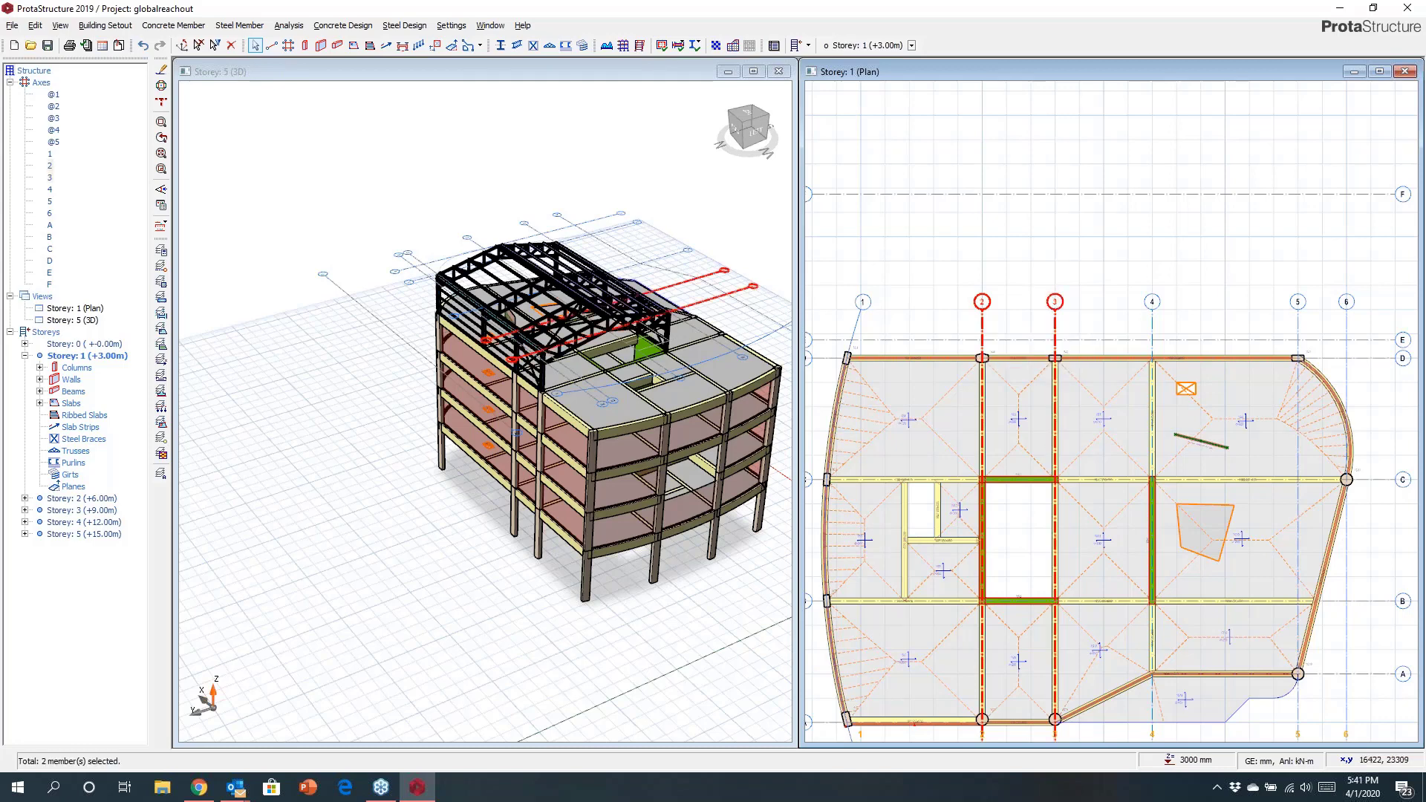
right_click(1023, 279)
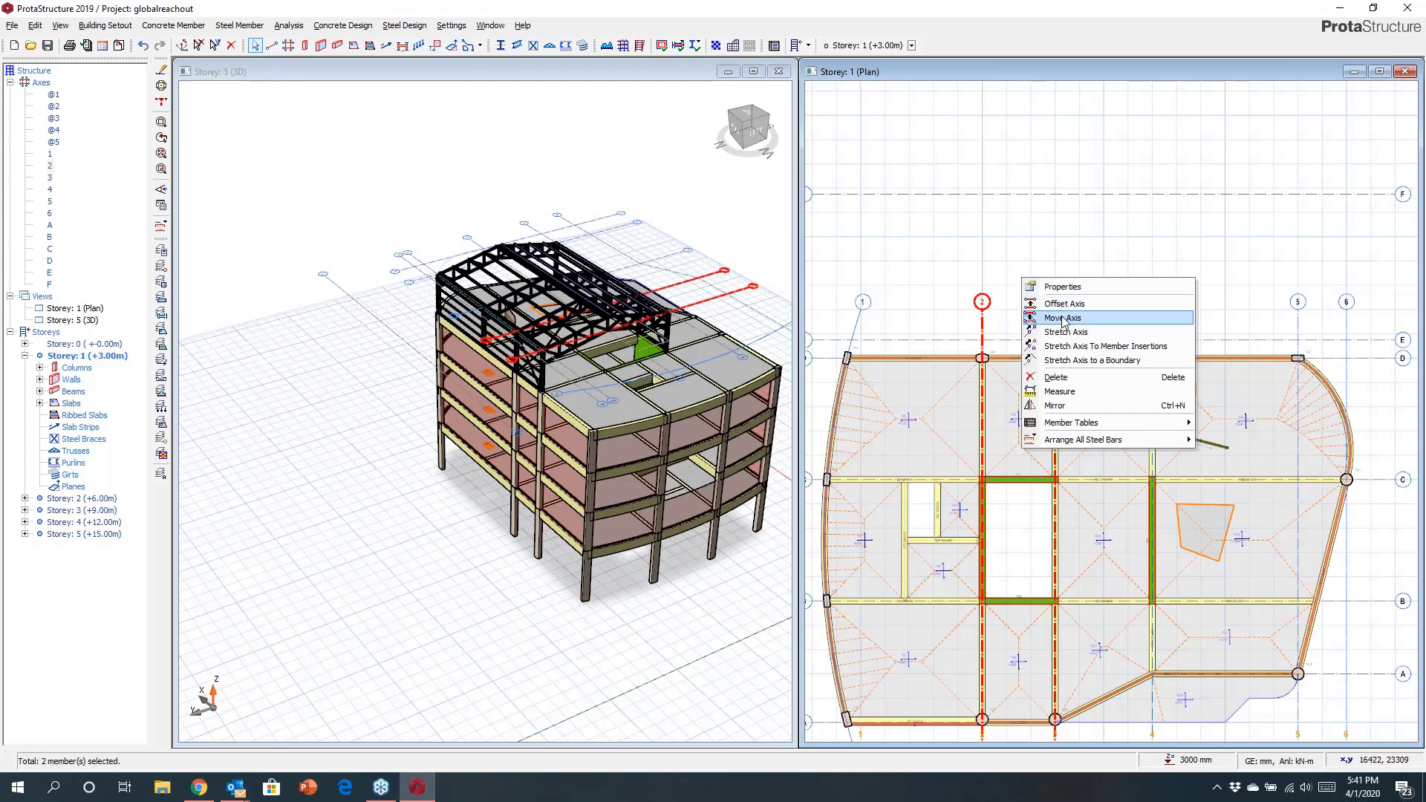
click(1065, 332)
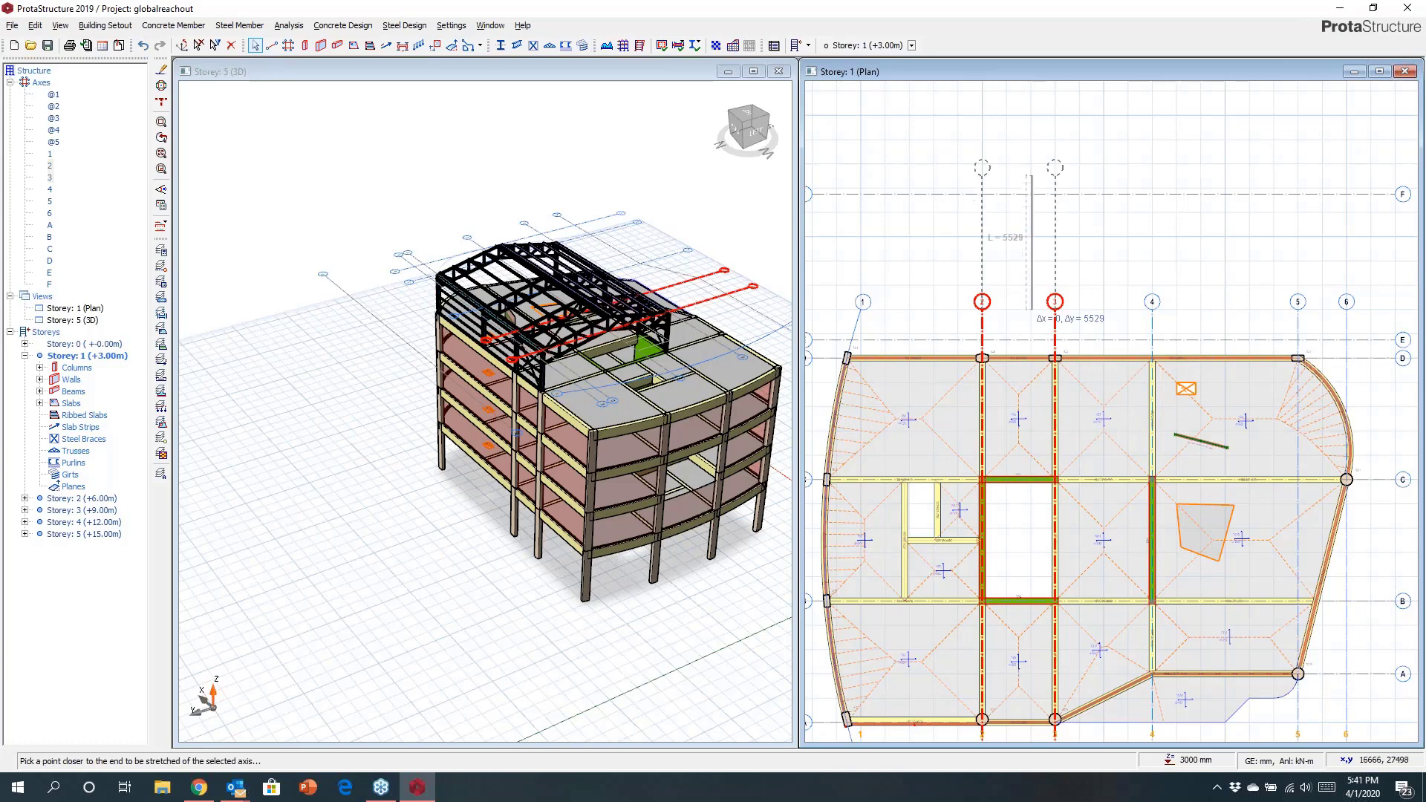
click(1022, 175)
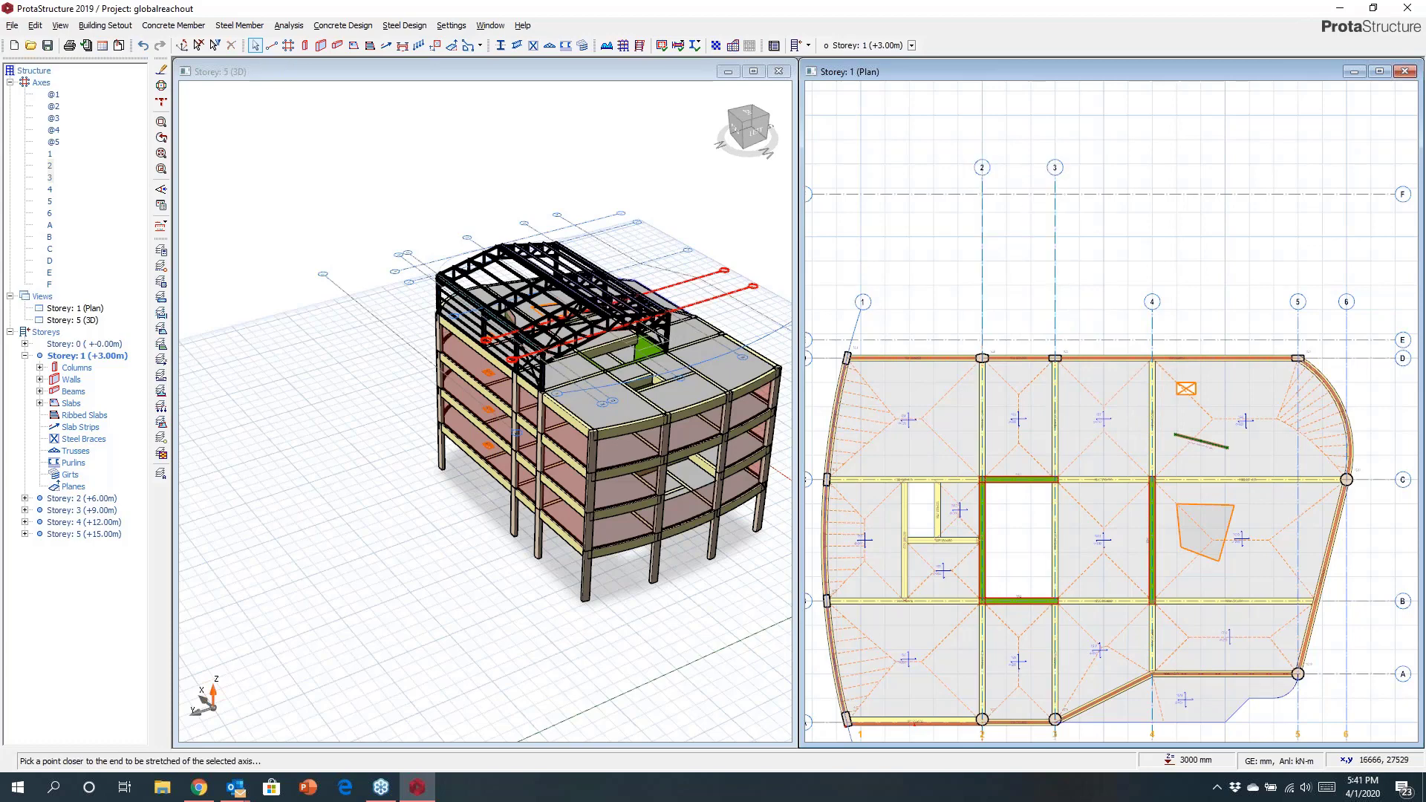
scroll(985, 273, up, 3)
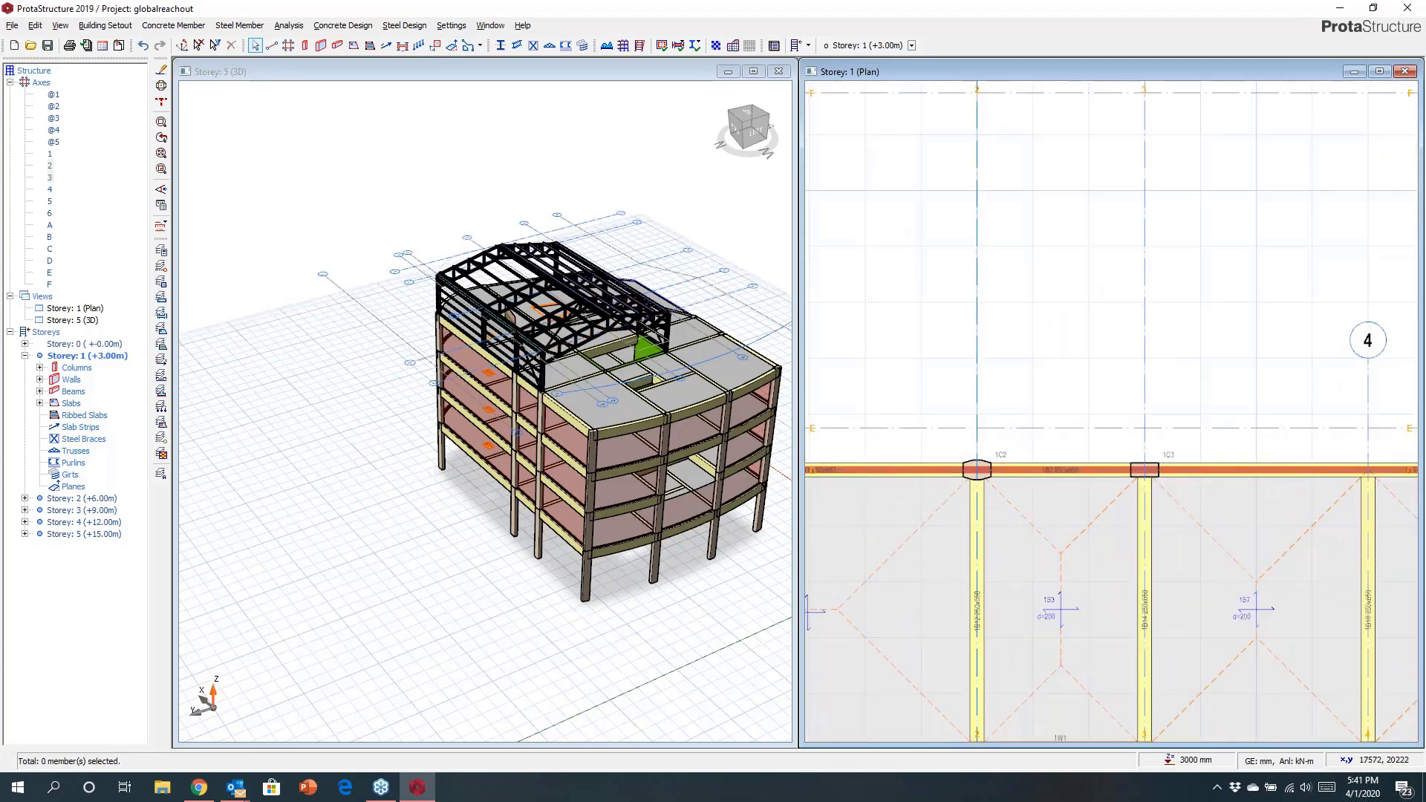
Start placing a column from column 1C3 and set its section to a composite BS UC profile UKC203X203X46.
click(1144, 469)
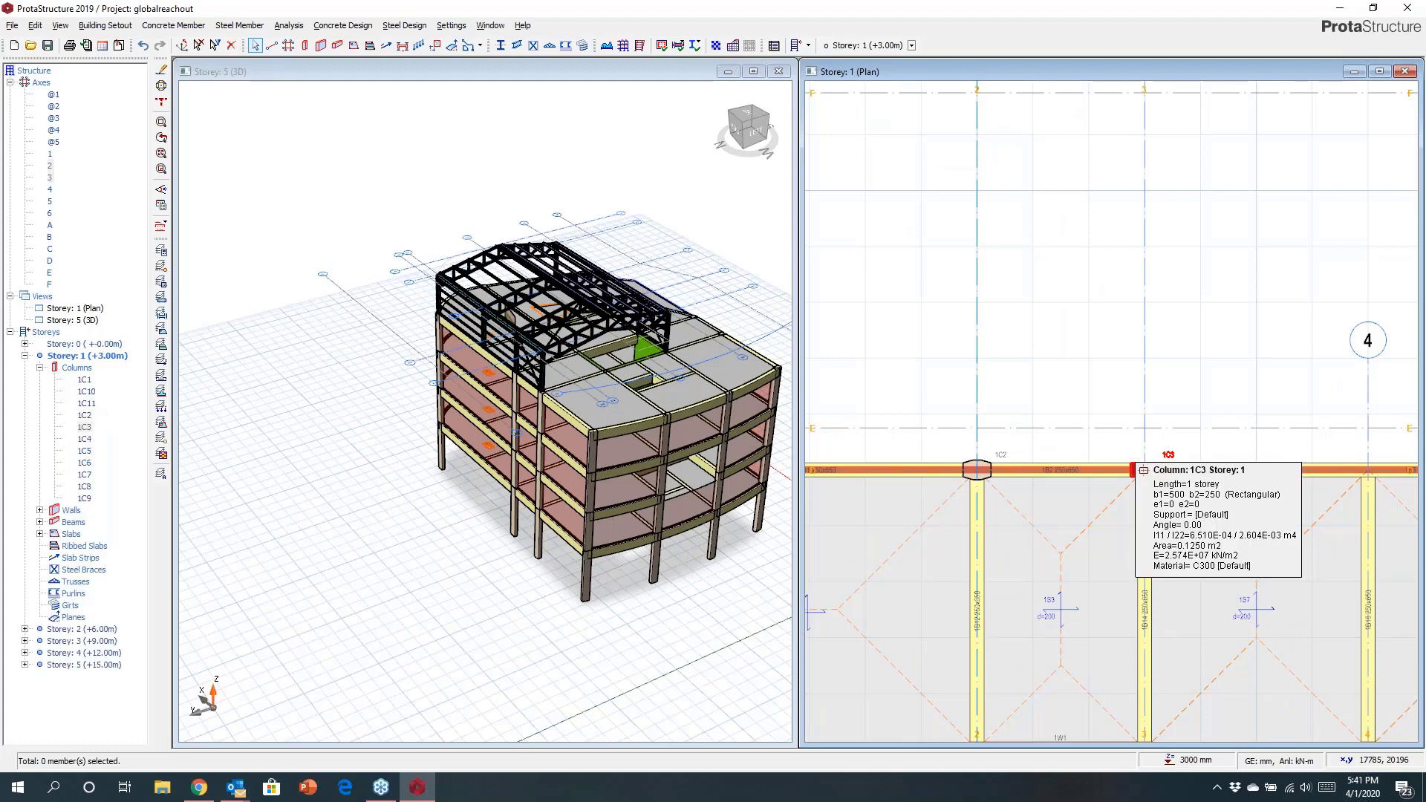
right_click(1144, 469)
click(1181, 38)
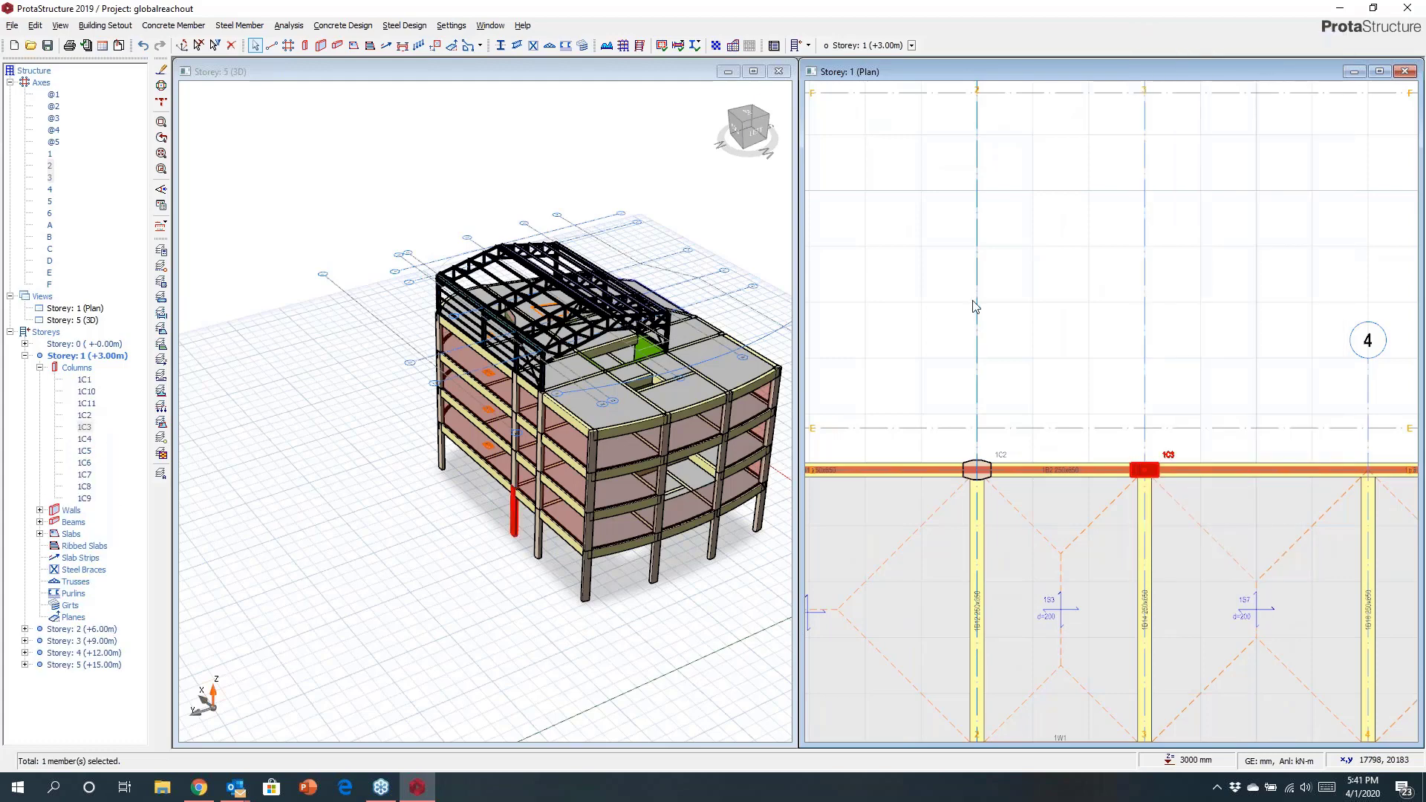
click(1188, 400)
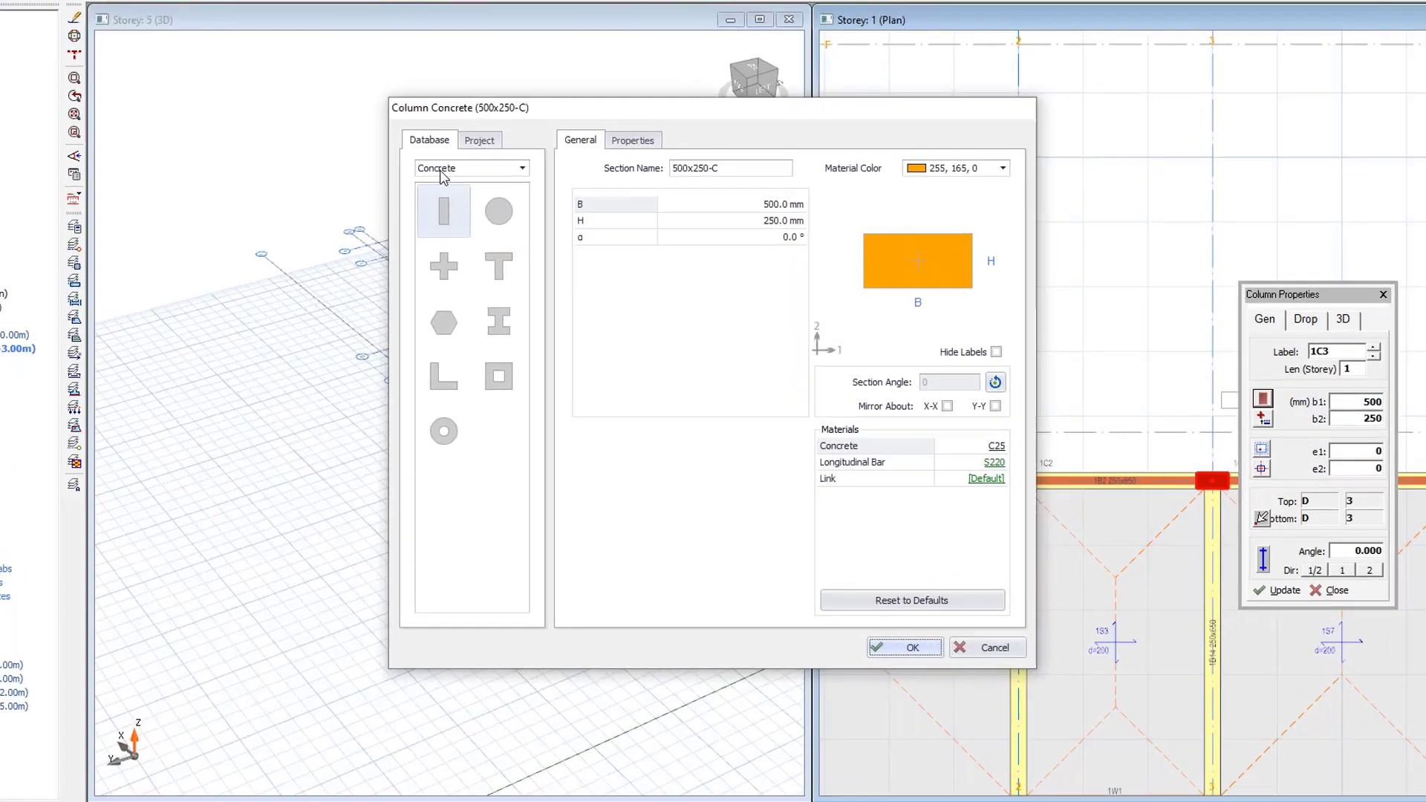
click(494, 200)
click(392, 200)
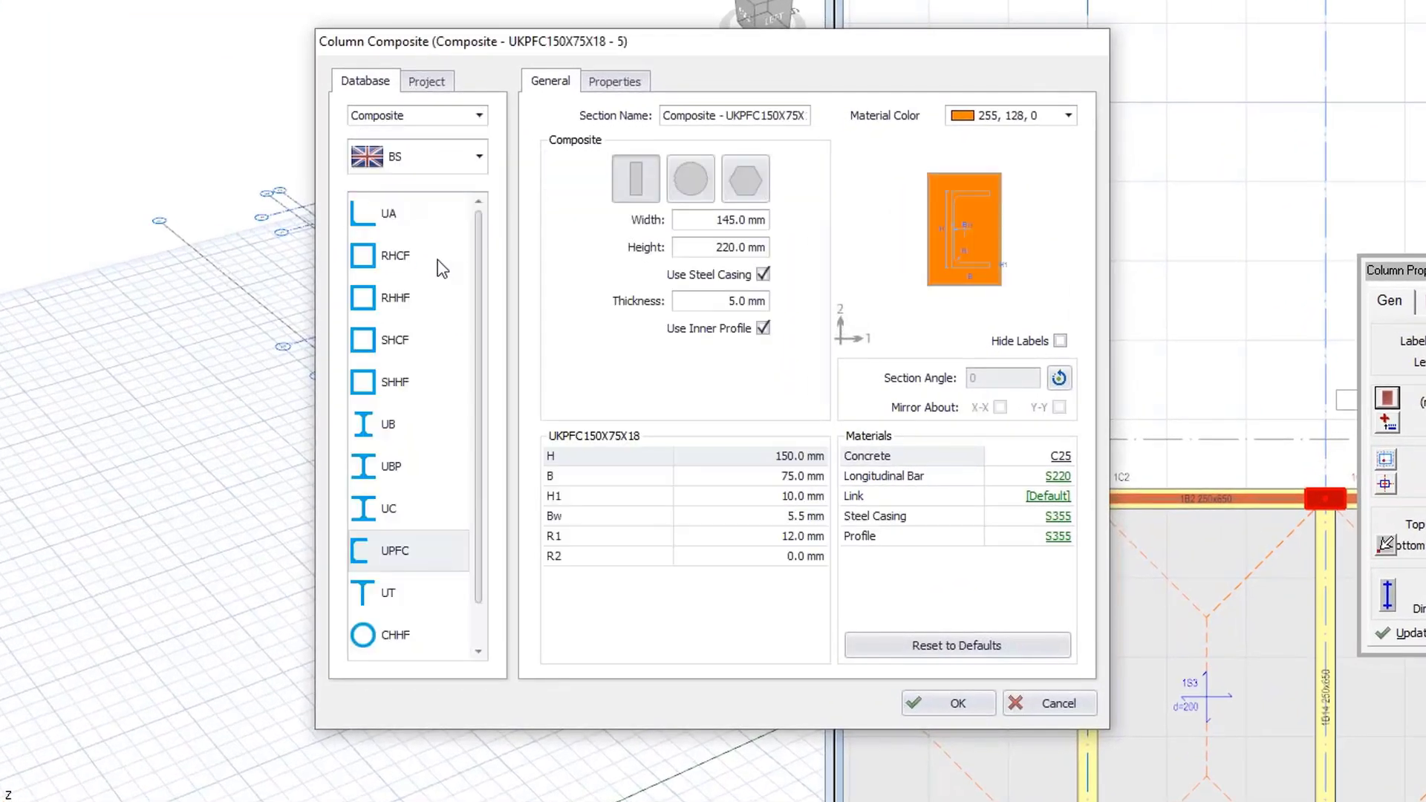
click(388, 508)
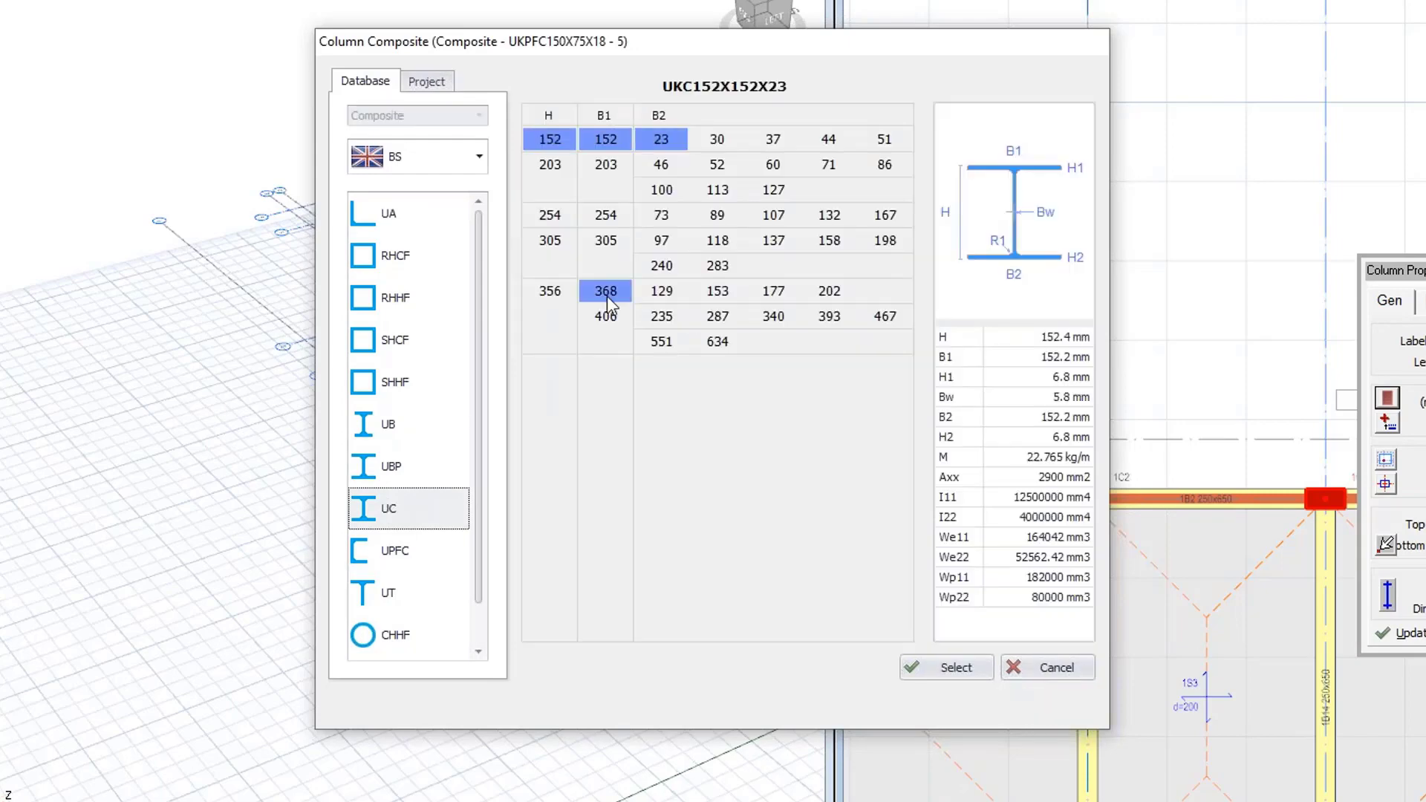
click(675, 165)
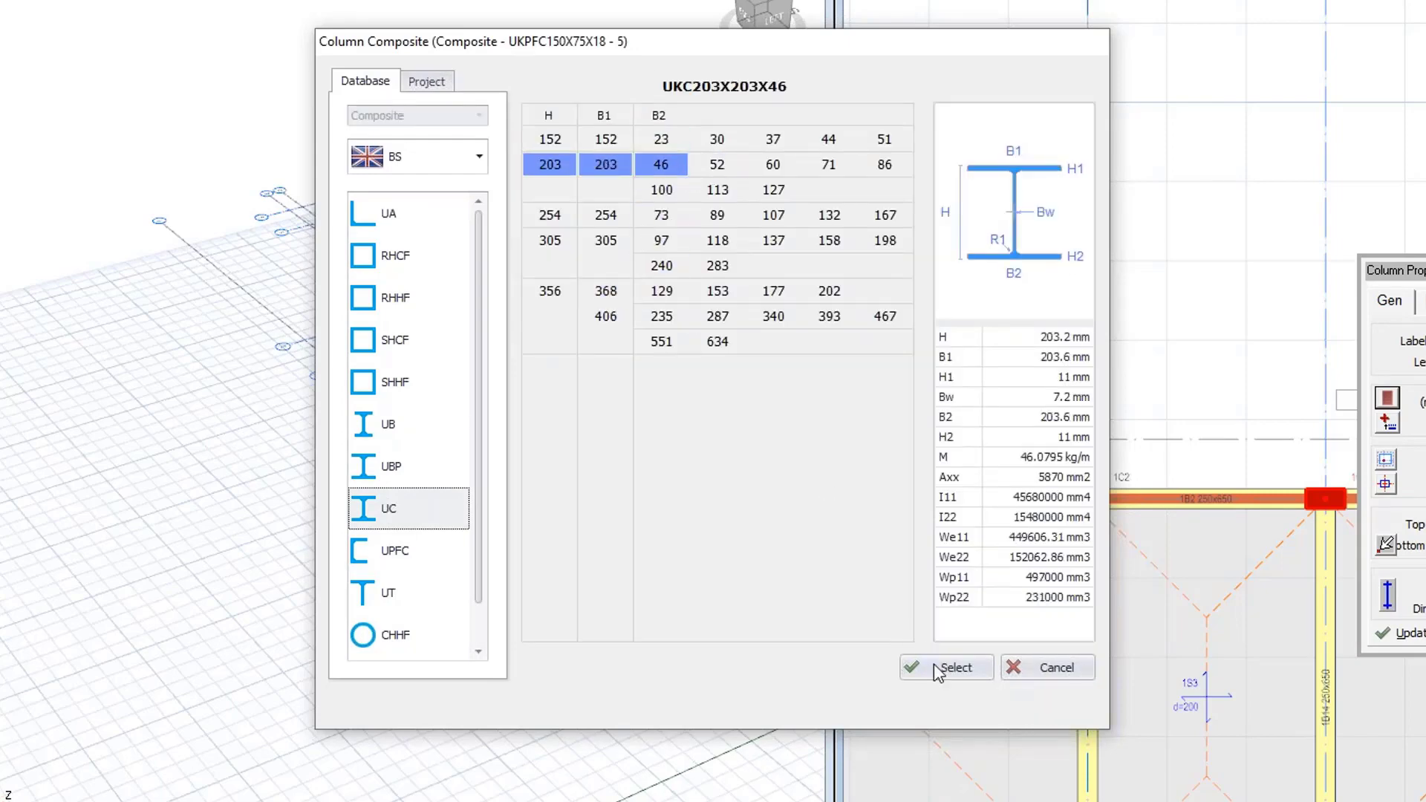
click(937, 668)
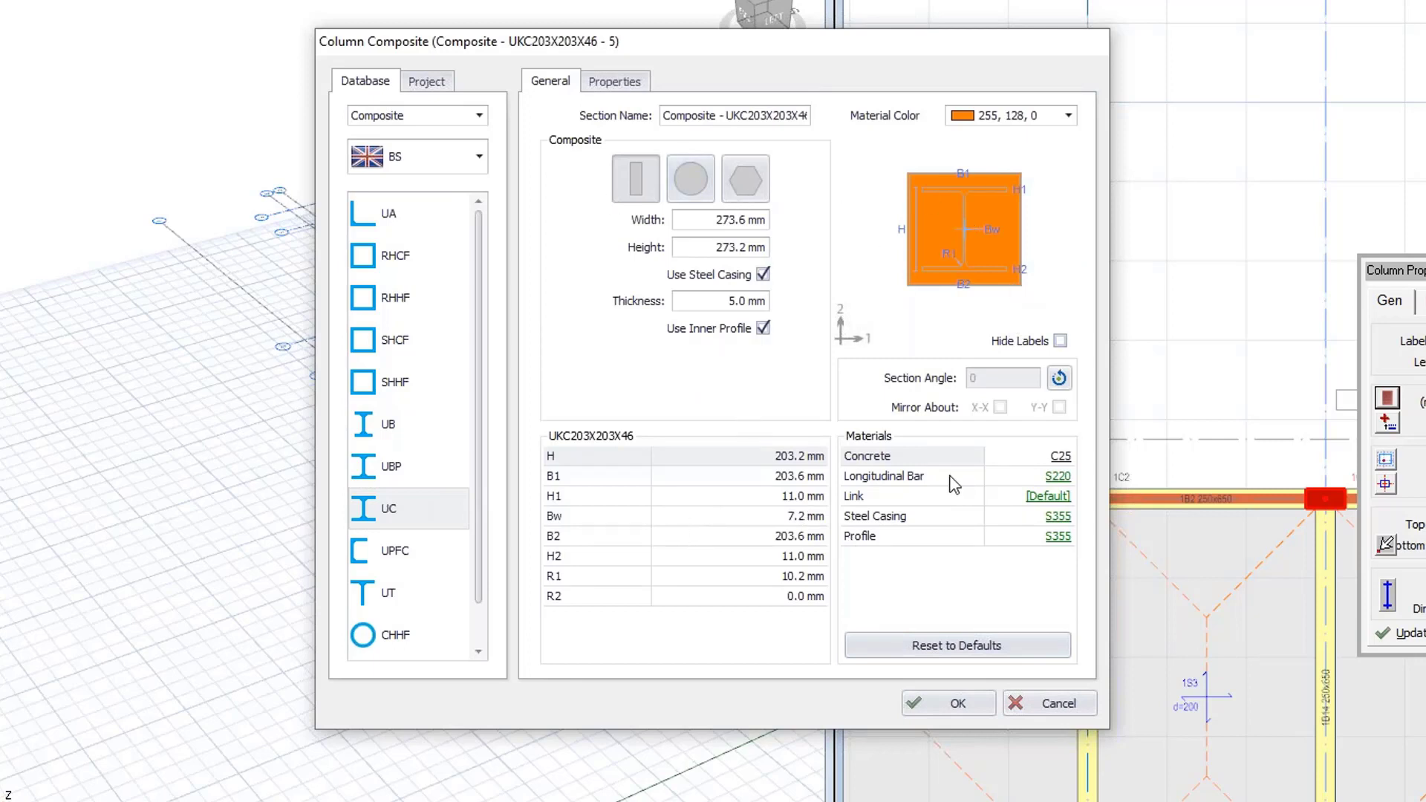
click(953, 706)
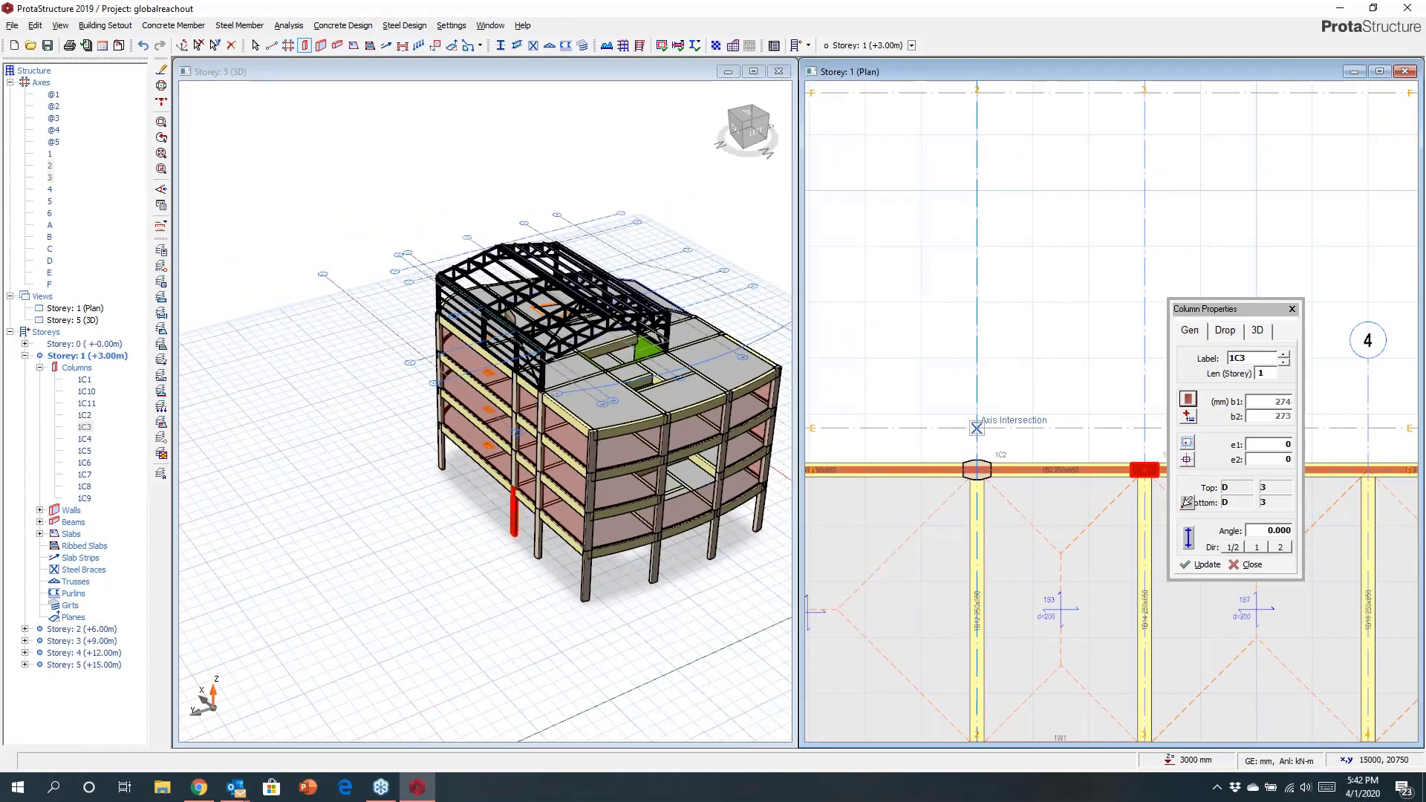
Place four composite columns at the intersections of axes 2 and 3 with new axes E and F.
click(976, 428)
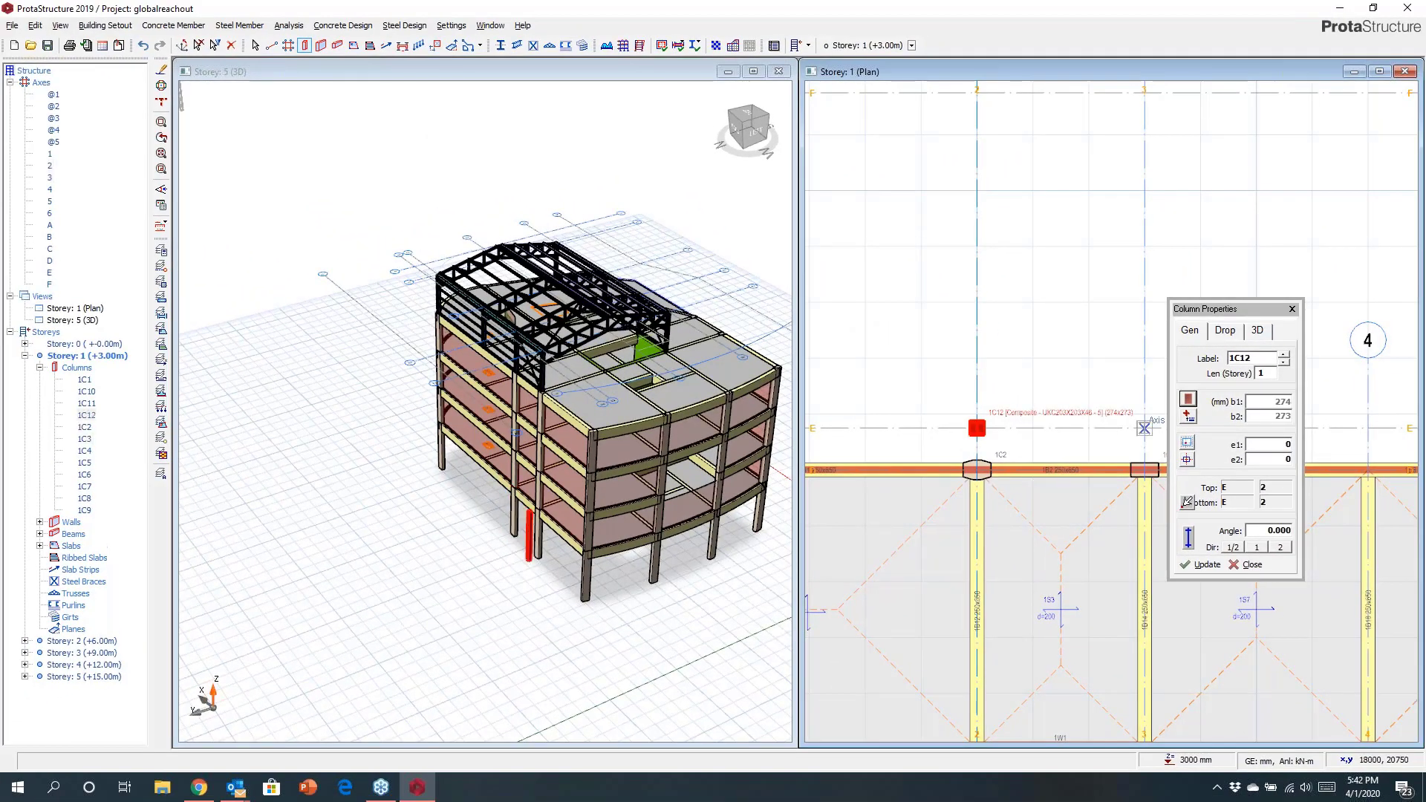
click(1143, 428)
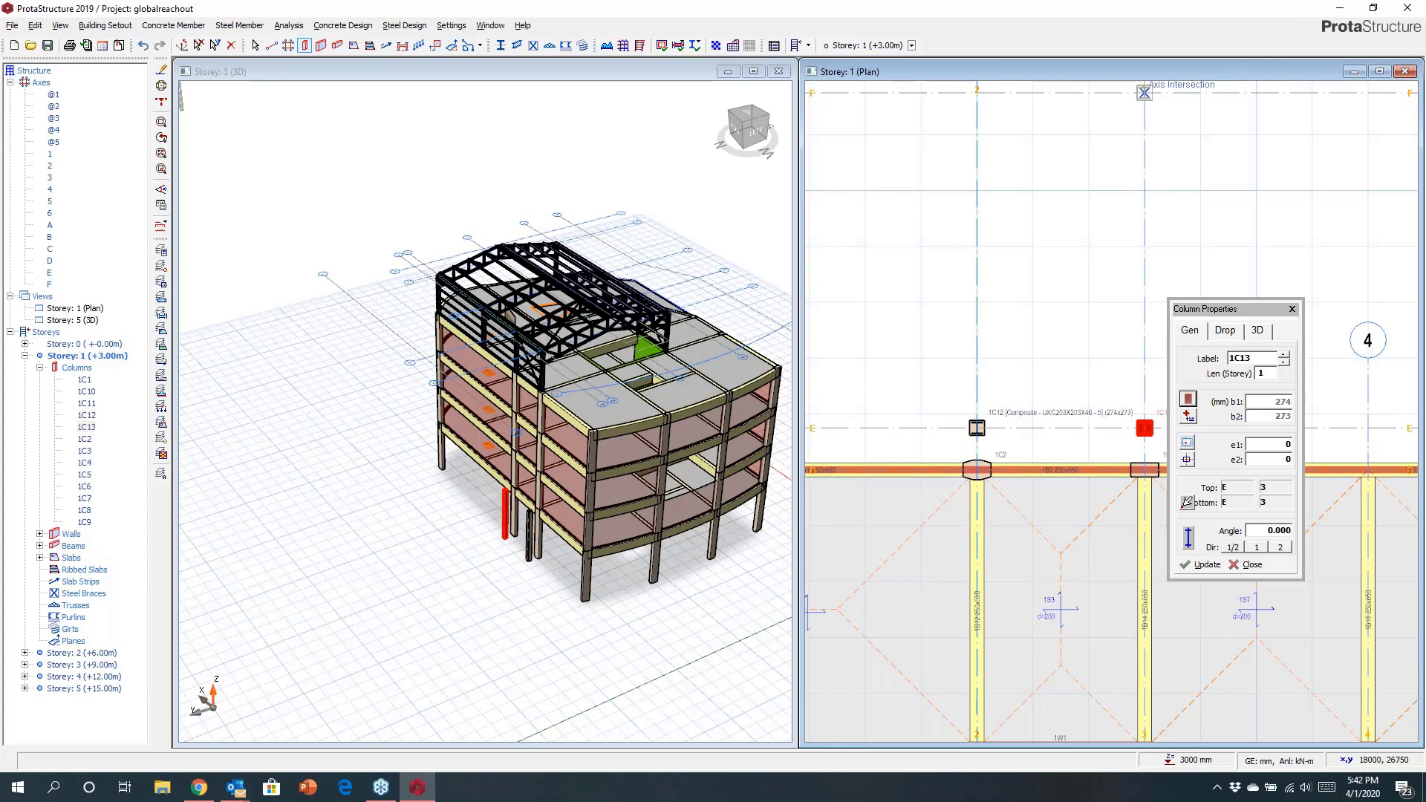
click(1143, 92)
click(977, 92)
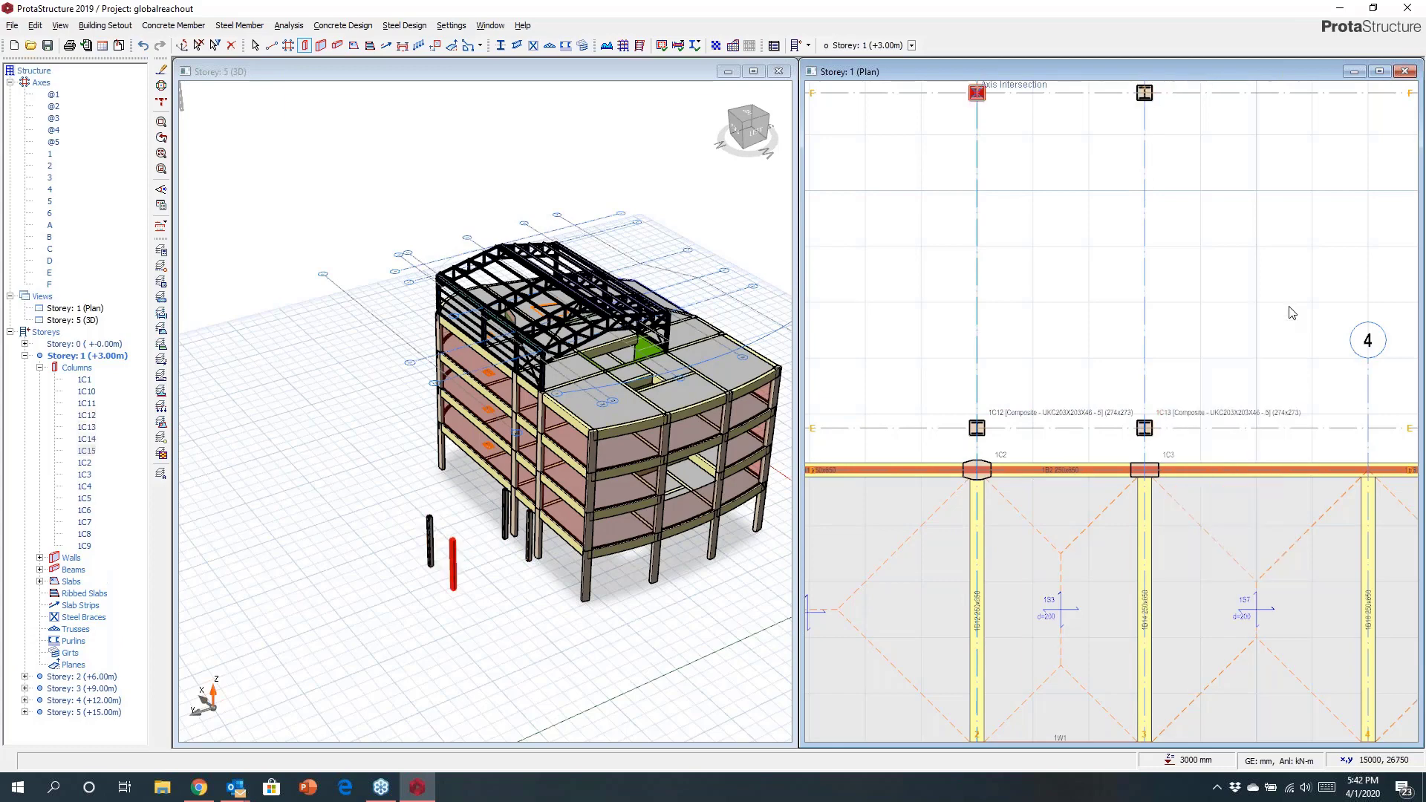
key(Escape)
Draw beams from axis D along axis 3 to F, across axis F, and back down axis 2 to E.
click(1142, 553)
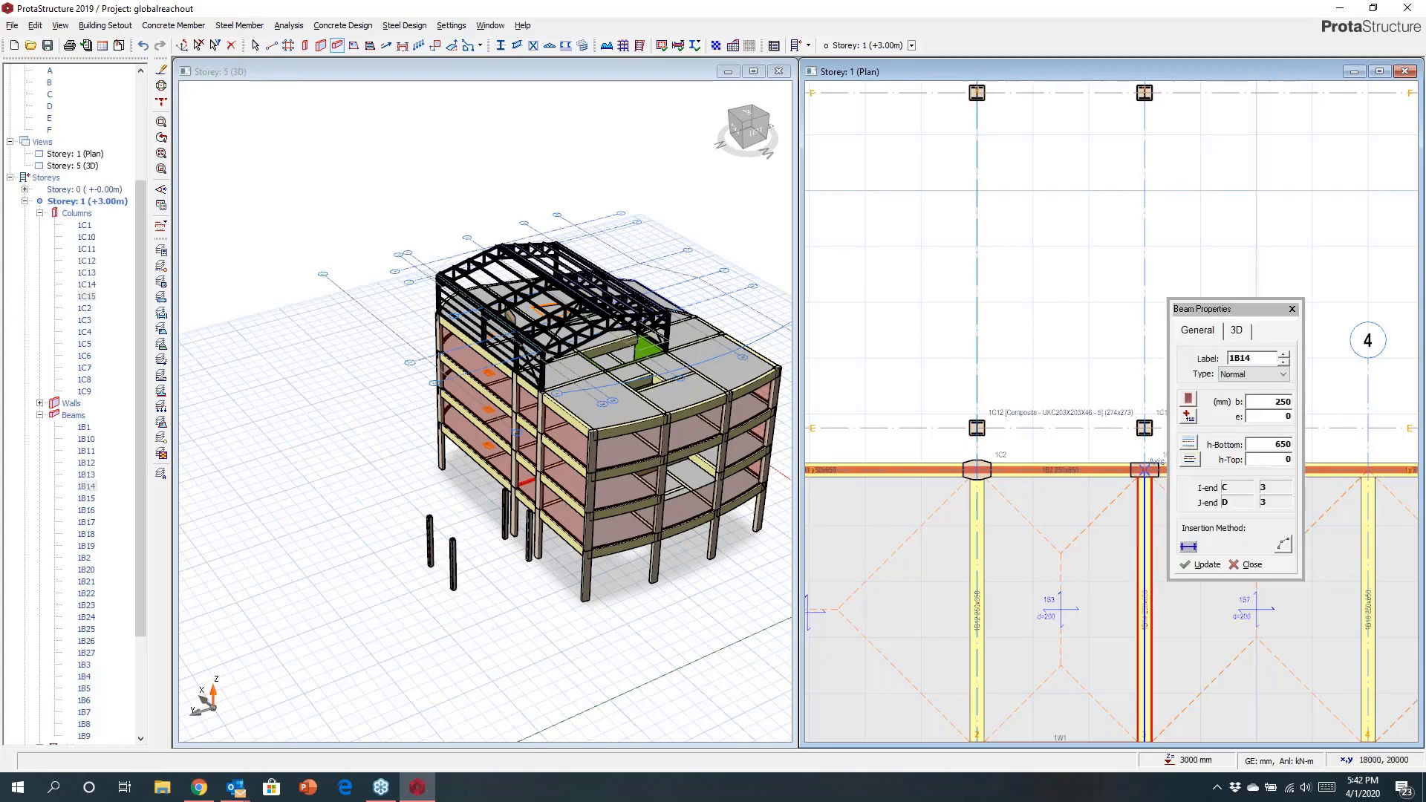
click(1144, 427)
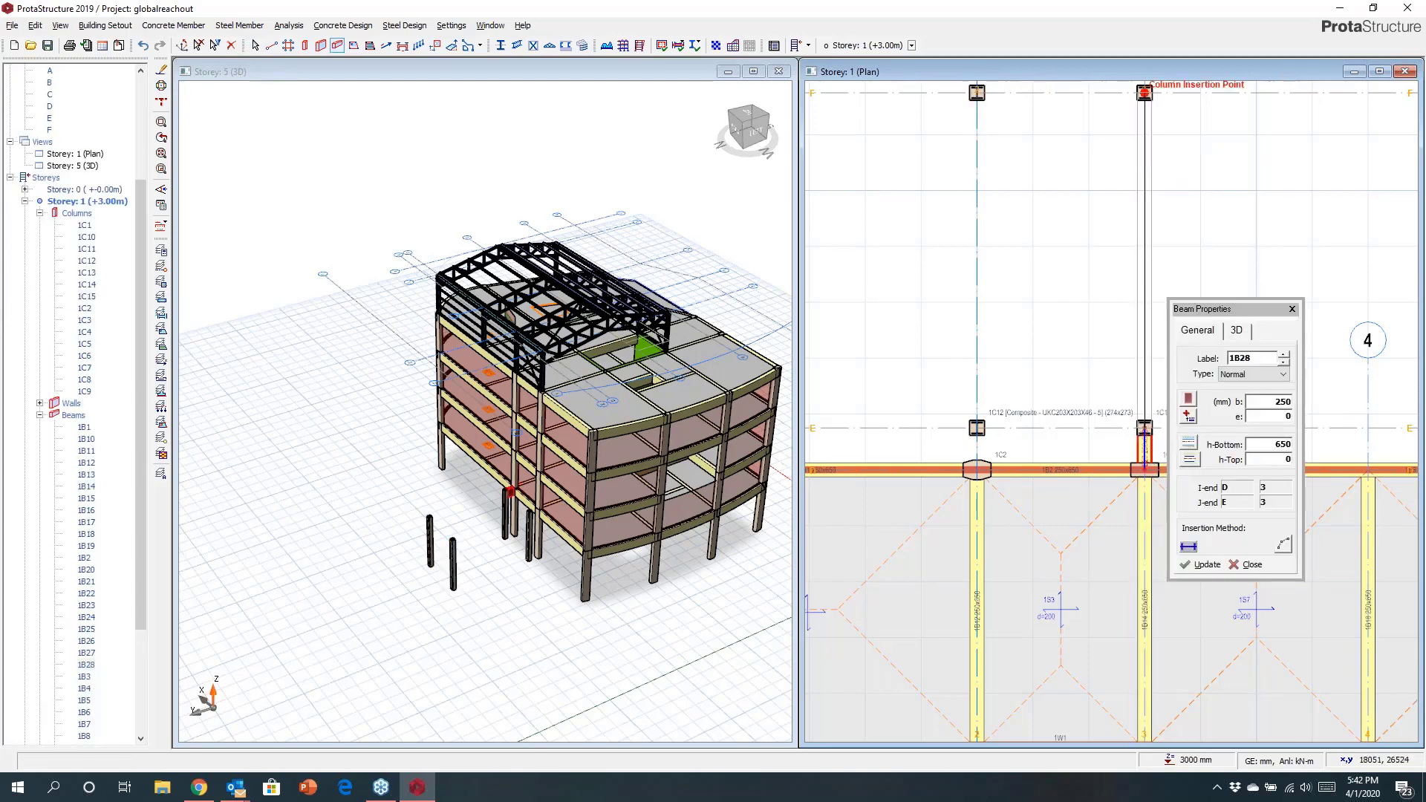
click(1144, 92)
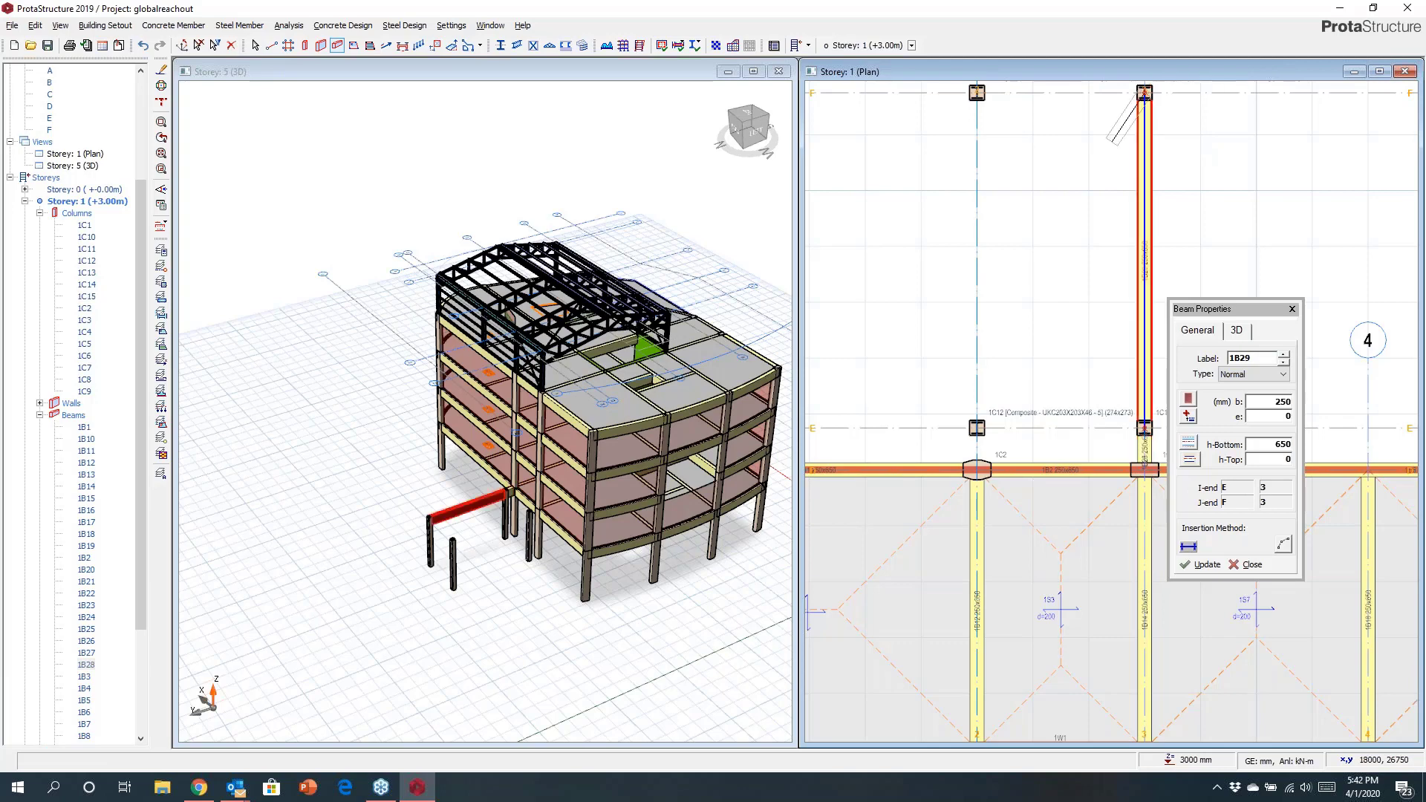
click(977, 92)
click(976, 427)
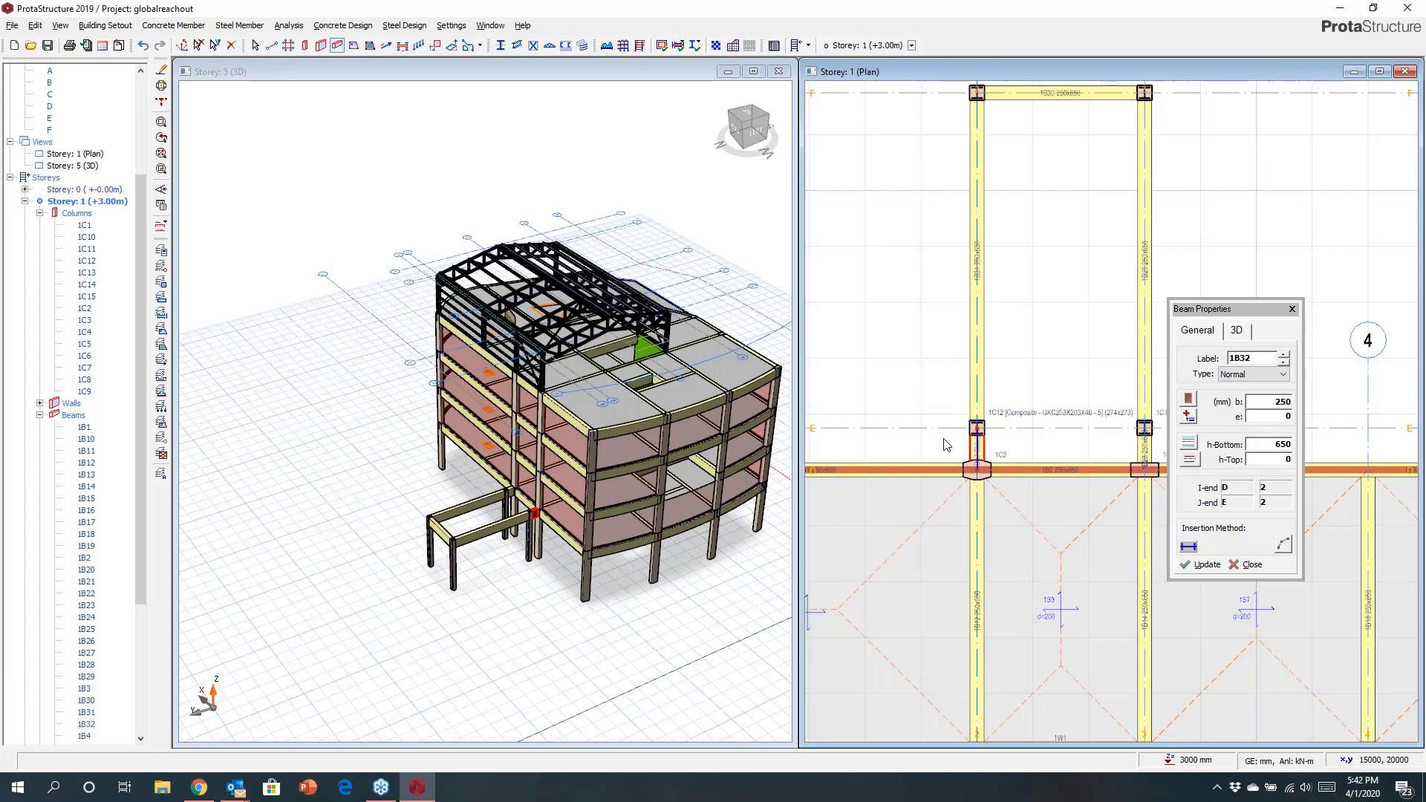
key(Escape)
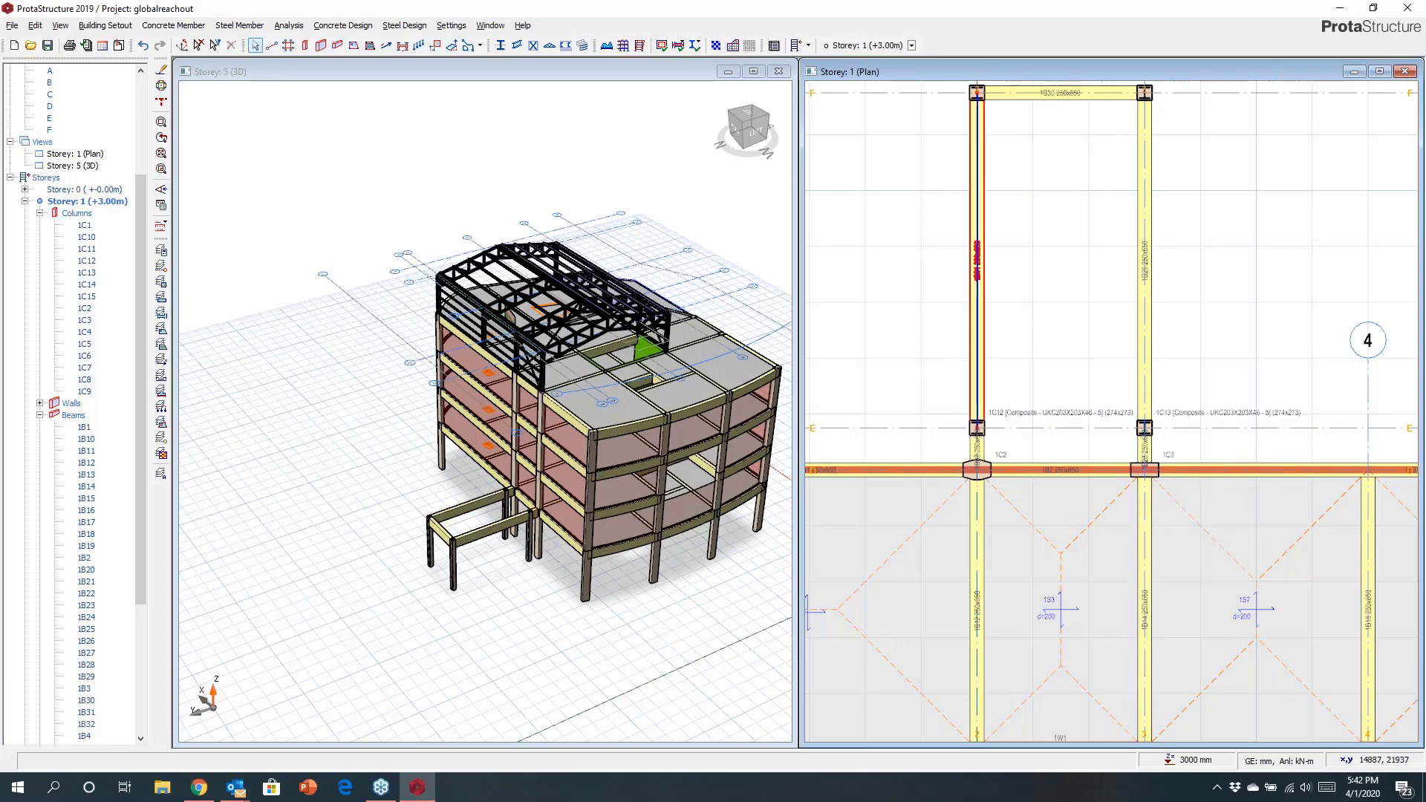
Add a beam along axis E between the new columns on axes 2 and 3.
click(981, 373)
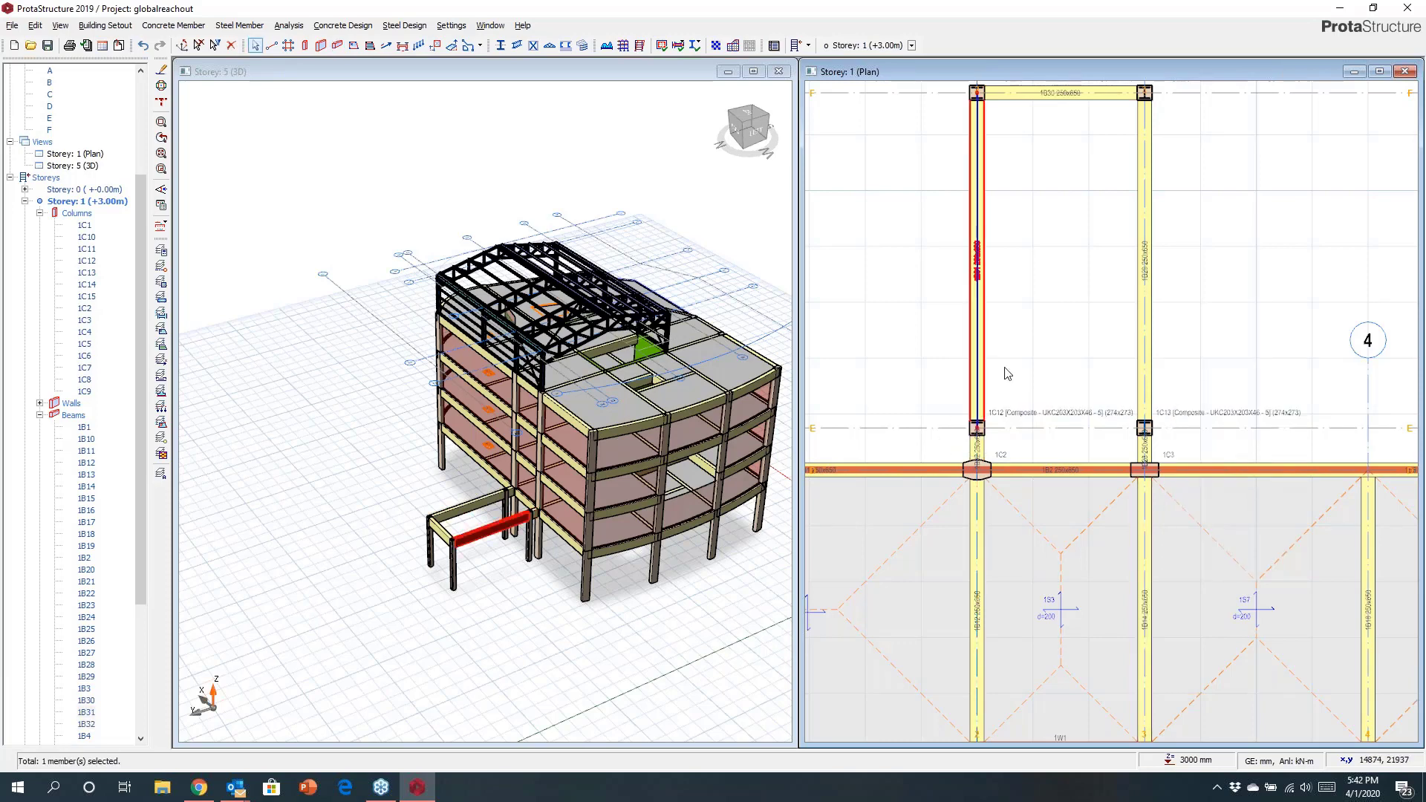
click(1005, 369)
click(1144, 428)
key(Escape)
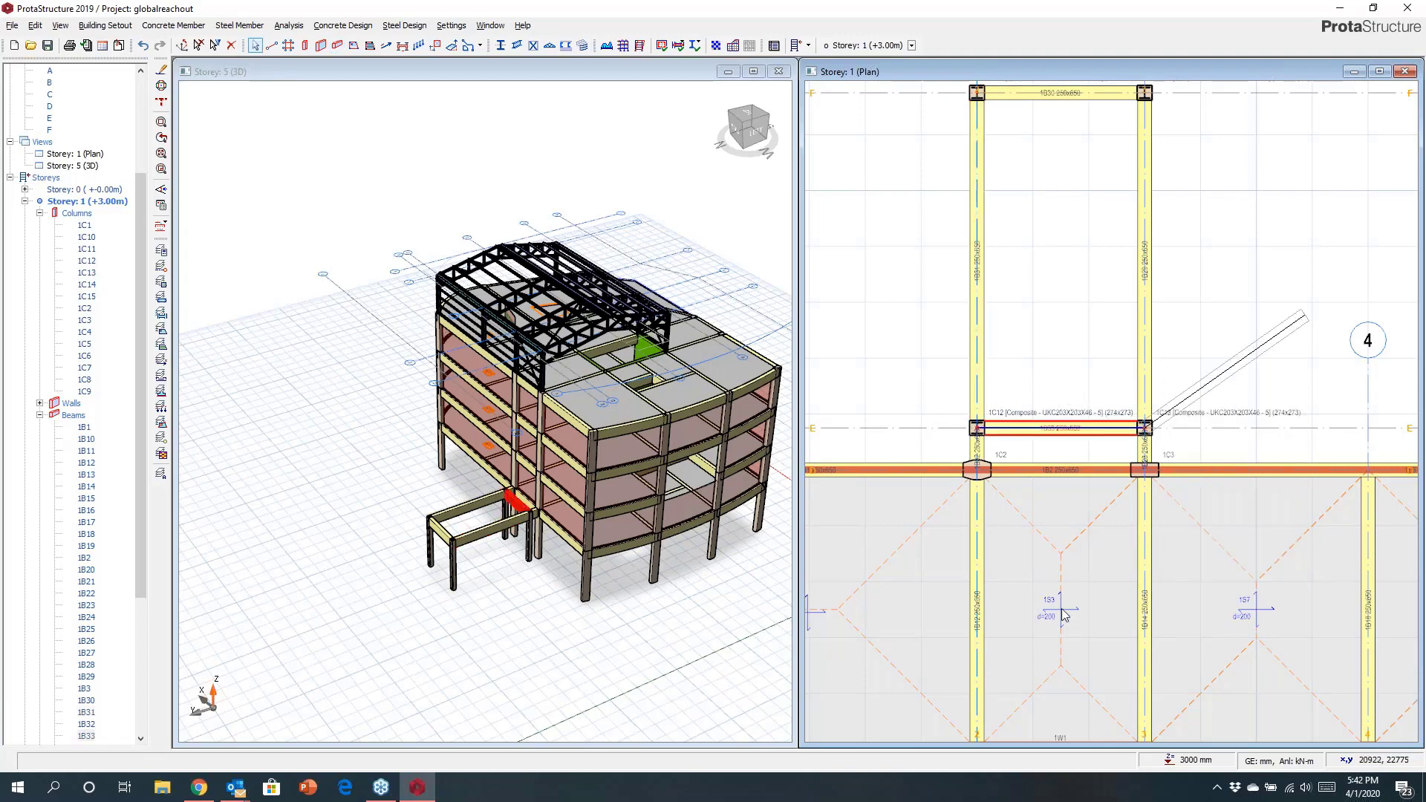
Insert slabs into the two new beam-bounded bays between axes 2 and 3 beyond axis D.
click(1062, 610)
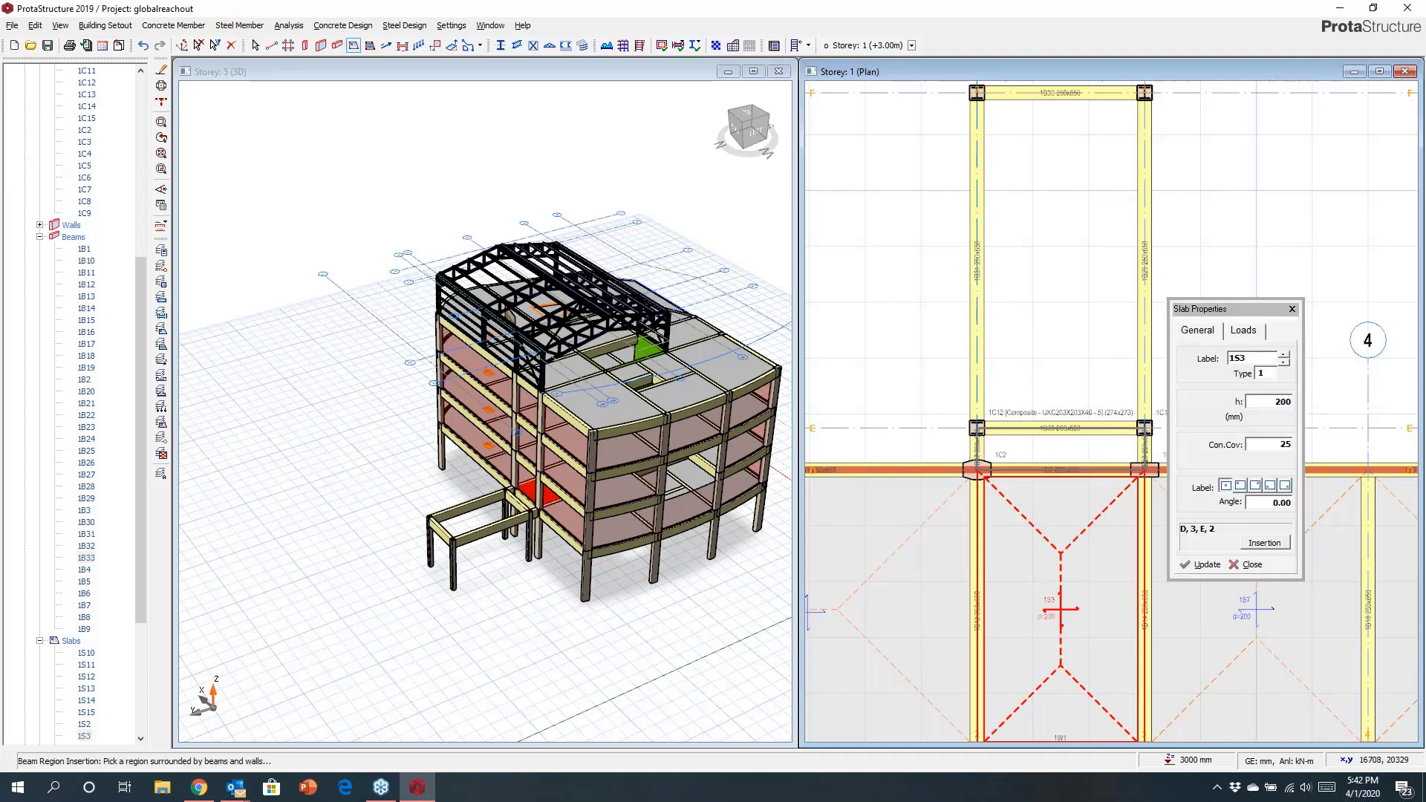
click(1080, 451)
click(1074, 355)
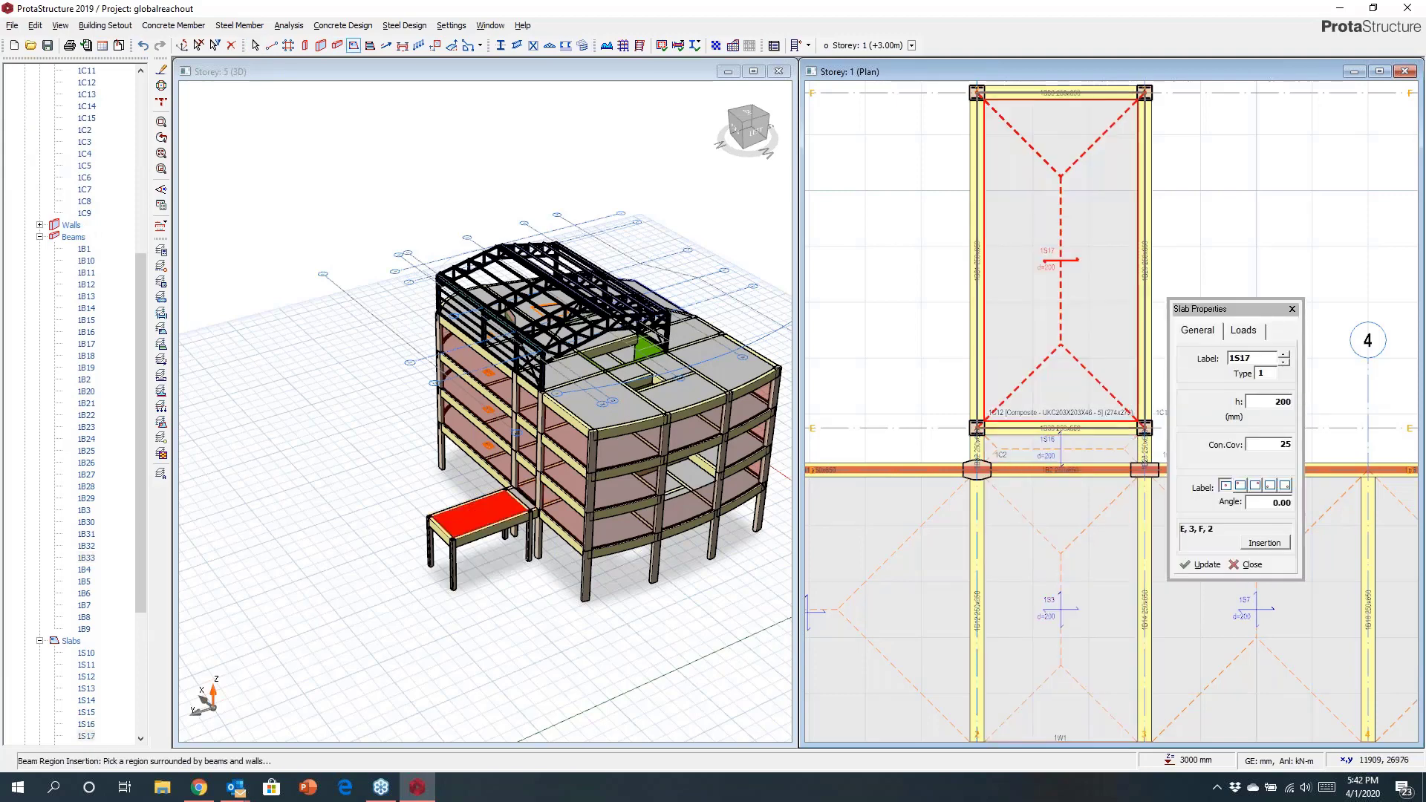
click(1293, 309)
key(Escape)
Define a plane over the new slab bay between axes E and F.
scroll(1068, 204, up, 3)
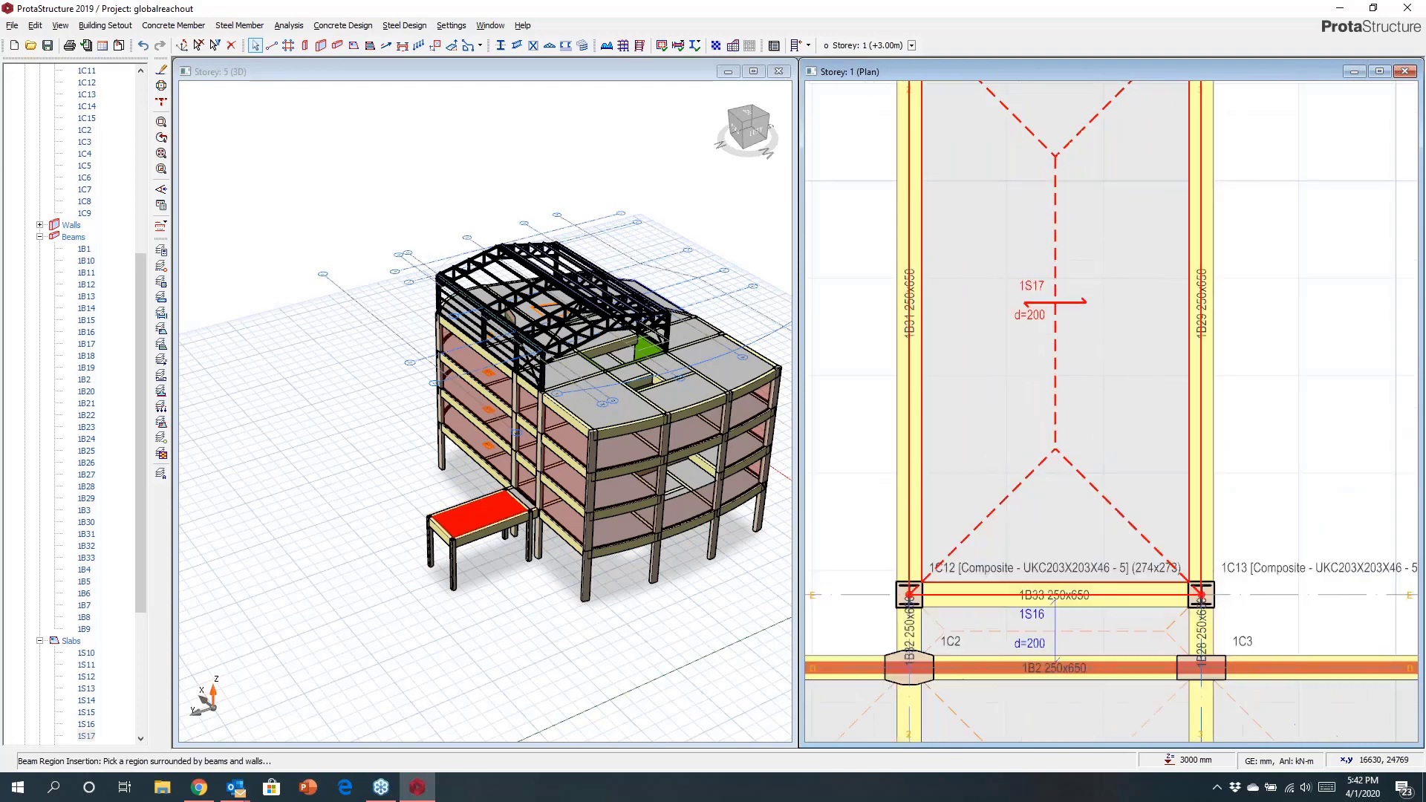
middle_drag(1056, 357, 1054, 392)
scroll(1054, 392, down, 5)
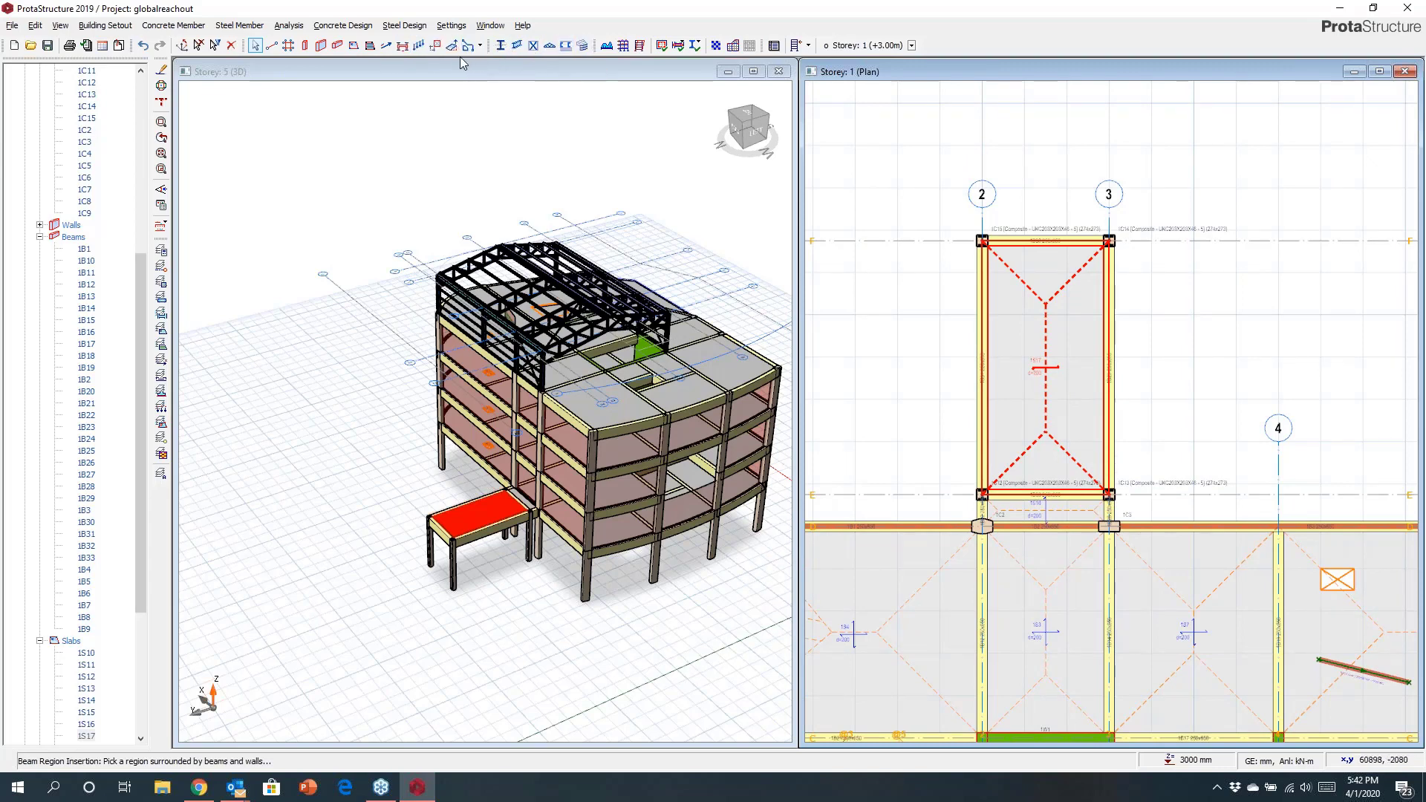
click(992, 316)
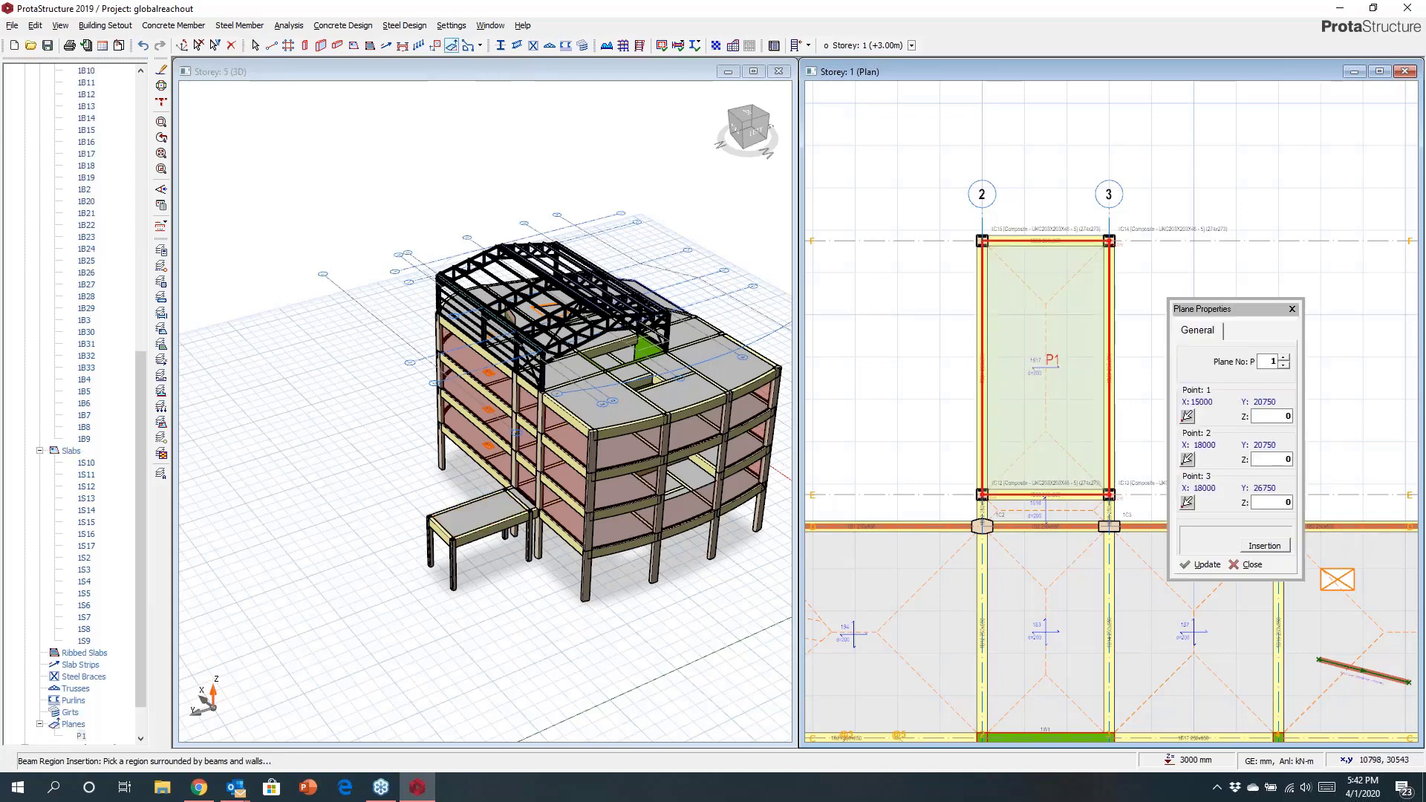
Set the plane's third point Z to -1500 and update the plane.
scroll(1032, 366, up, 2)
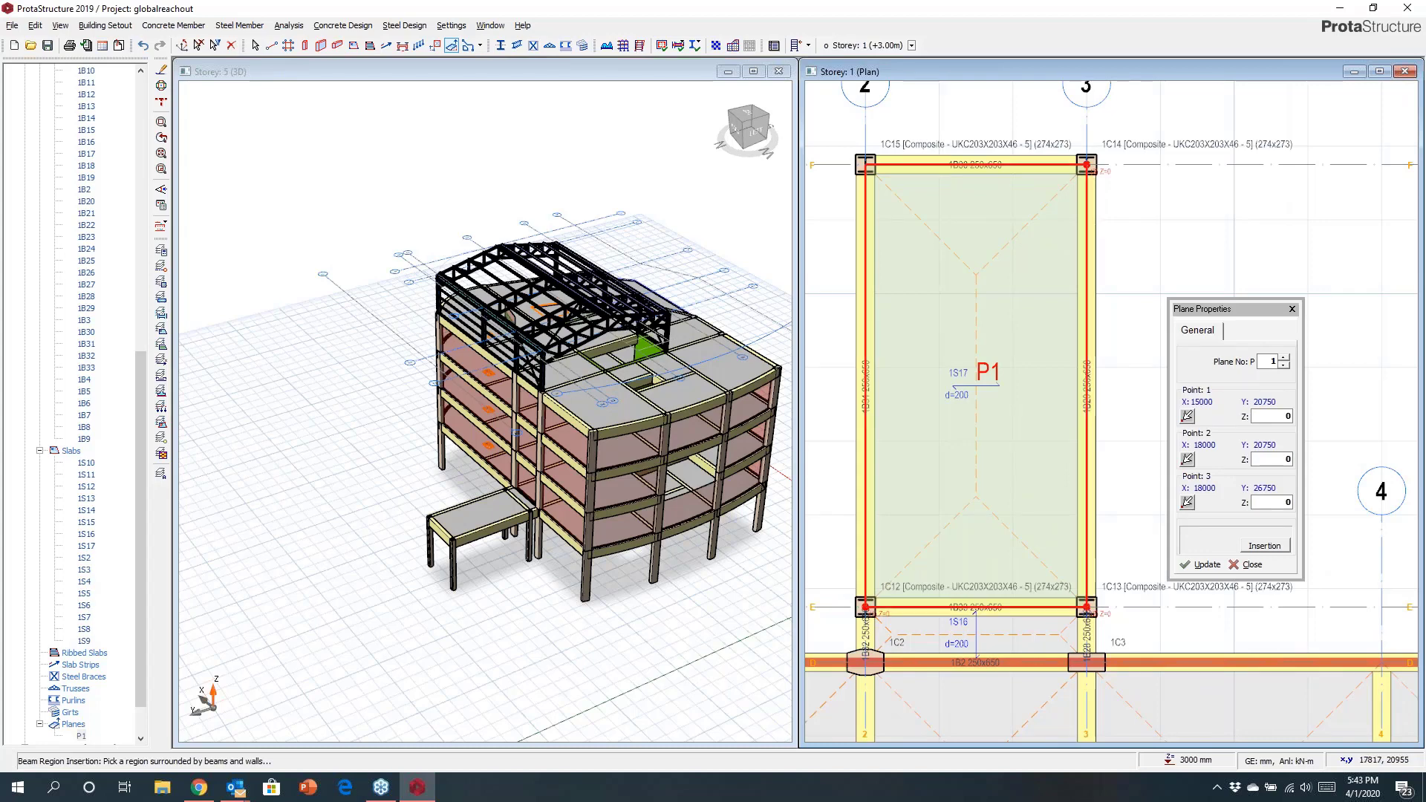
scroll(936, 605, up, 2)
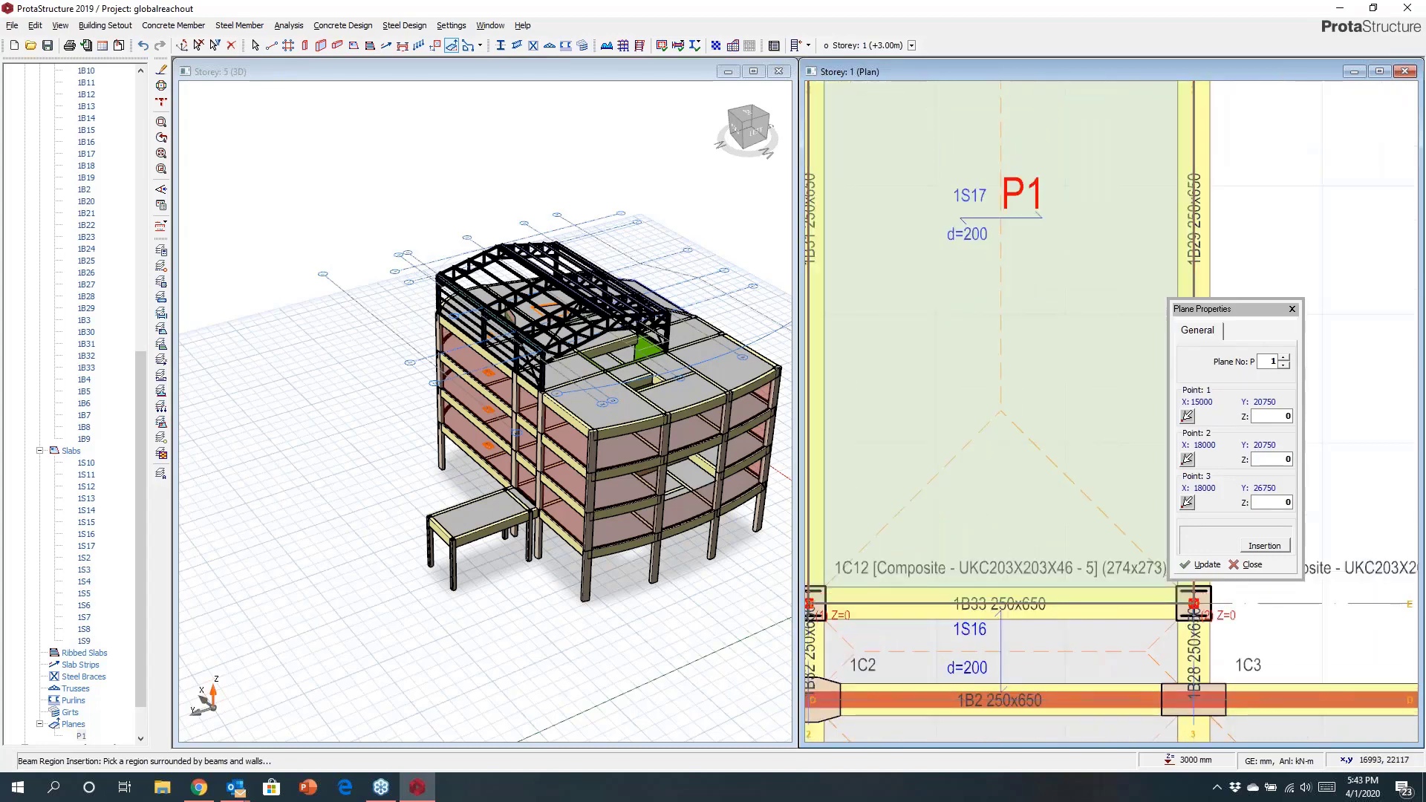
middle_drag(1064, 425, 1013, 630)
scroll(1040, 613, down, 3)
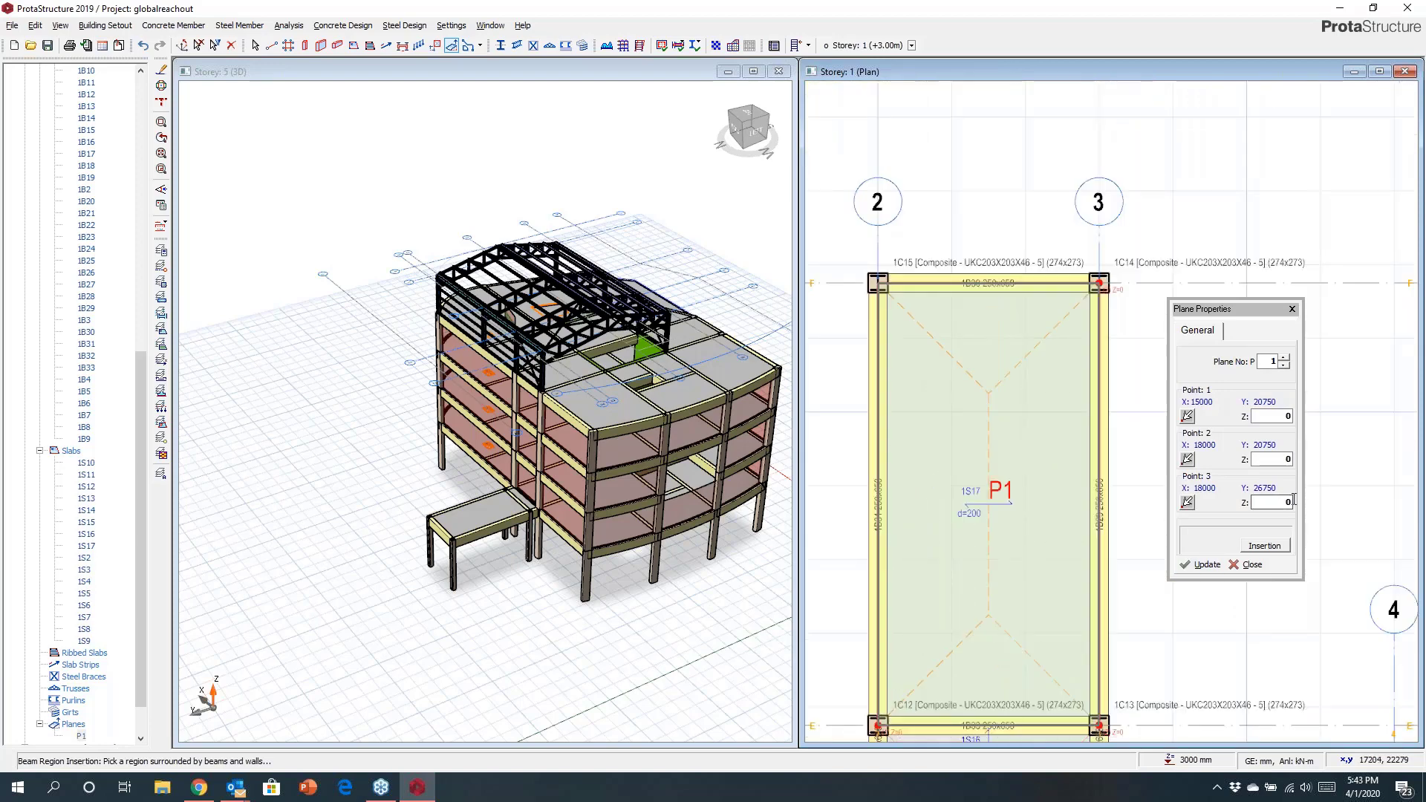
double_click(1287, 502)
text(-1500)
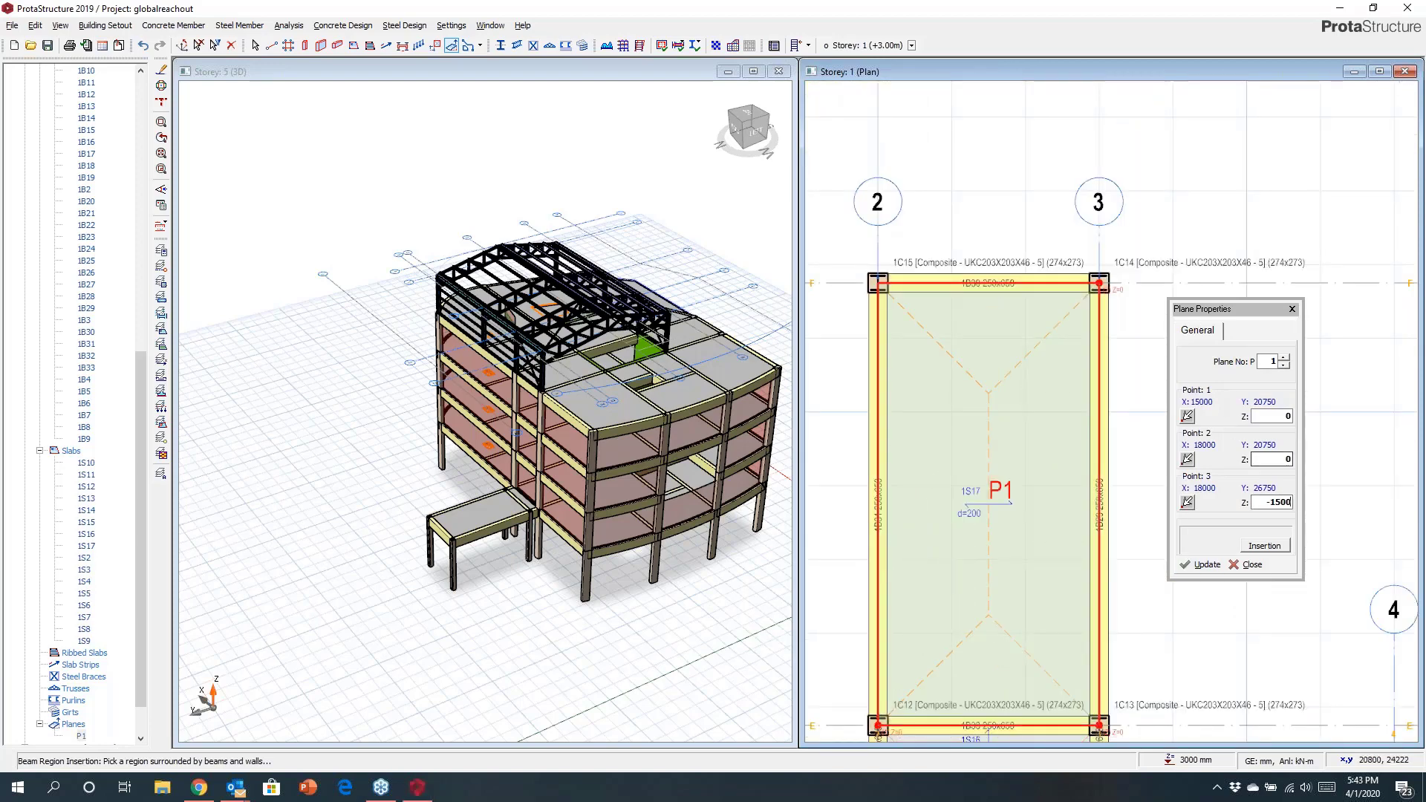
scroll(1099, 283, up, 5)
click(1201, 565)
scroll(1029, 250, down, 5)
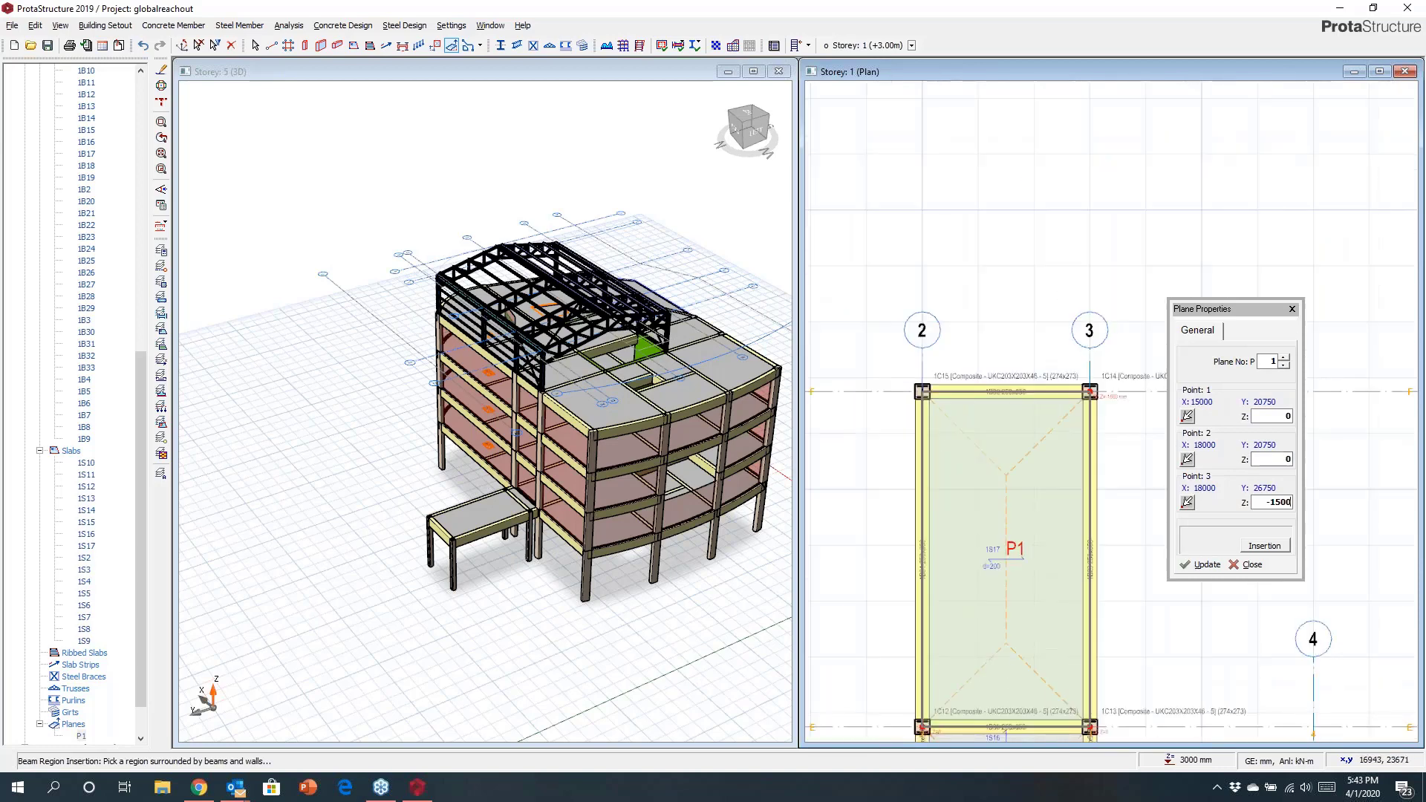
Move the members inside plane P1 to match the plane definition, confirming the adjustment.
right_click(1022, 486)
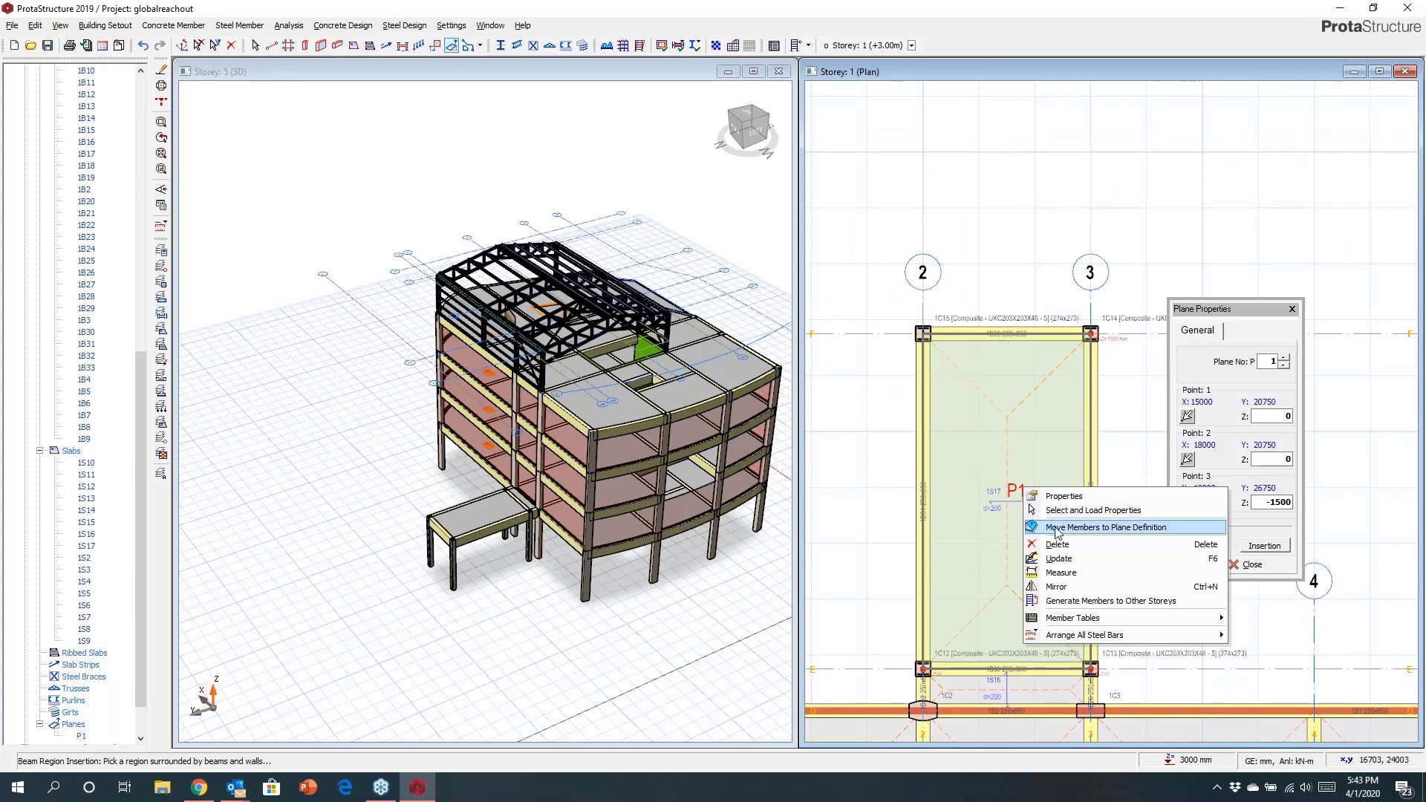
click(1055, 527)
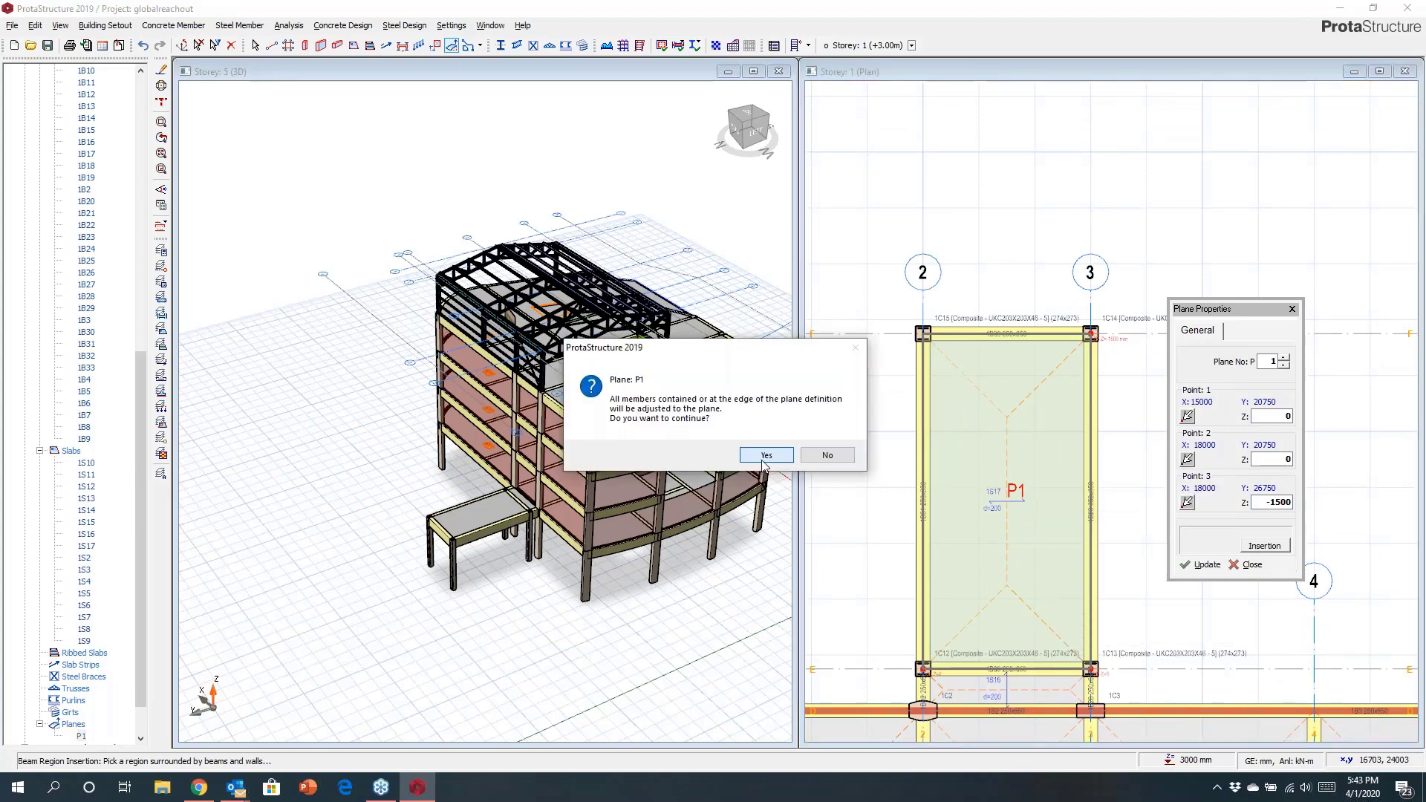
click(765, 455)
Inspect the sloped new bay up close in the 3D view and select its slab.
scroll(488, 522, up, 4)
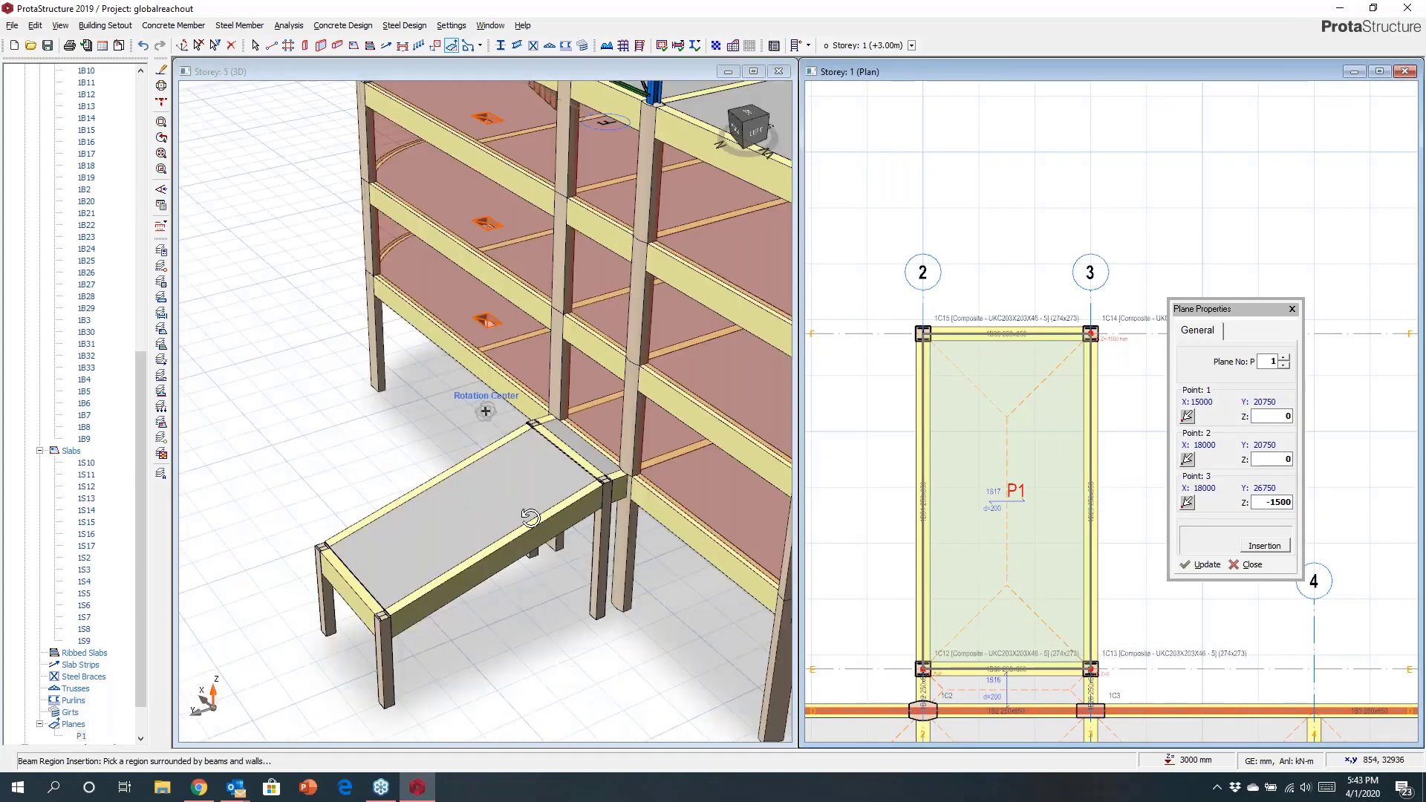
key(Escape)
mouse_move(483, 413)
middle_down()
mouse_move(595, 510)
mouse_move(486, 411)
mouse_move(860, 394)
mouse_move(551, 508)
middle_up()
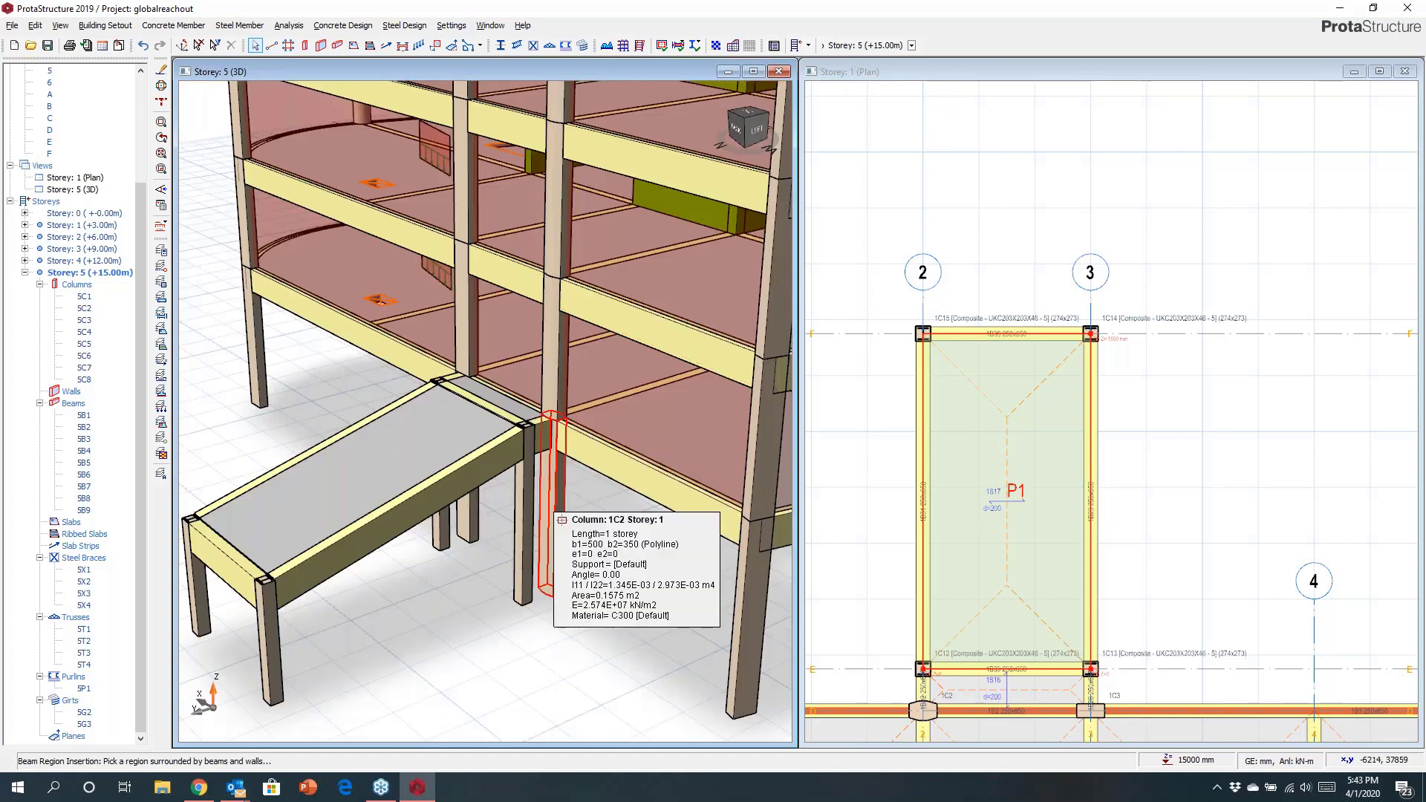
scroll(1134, 410, down, 4)
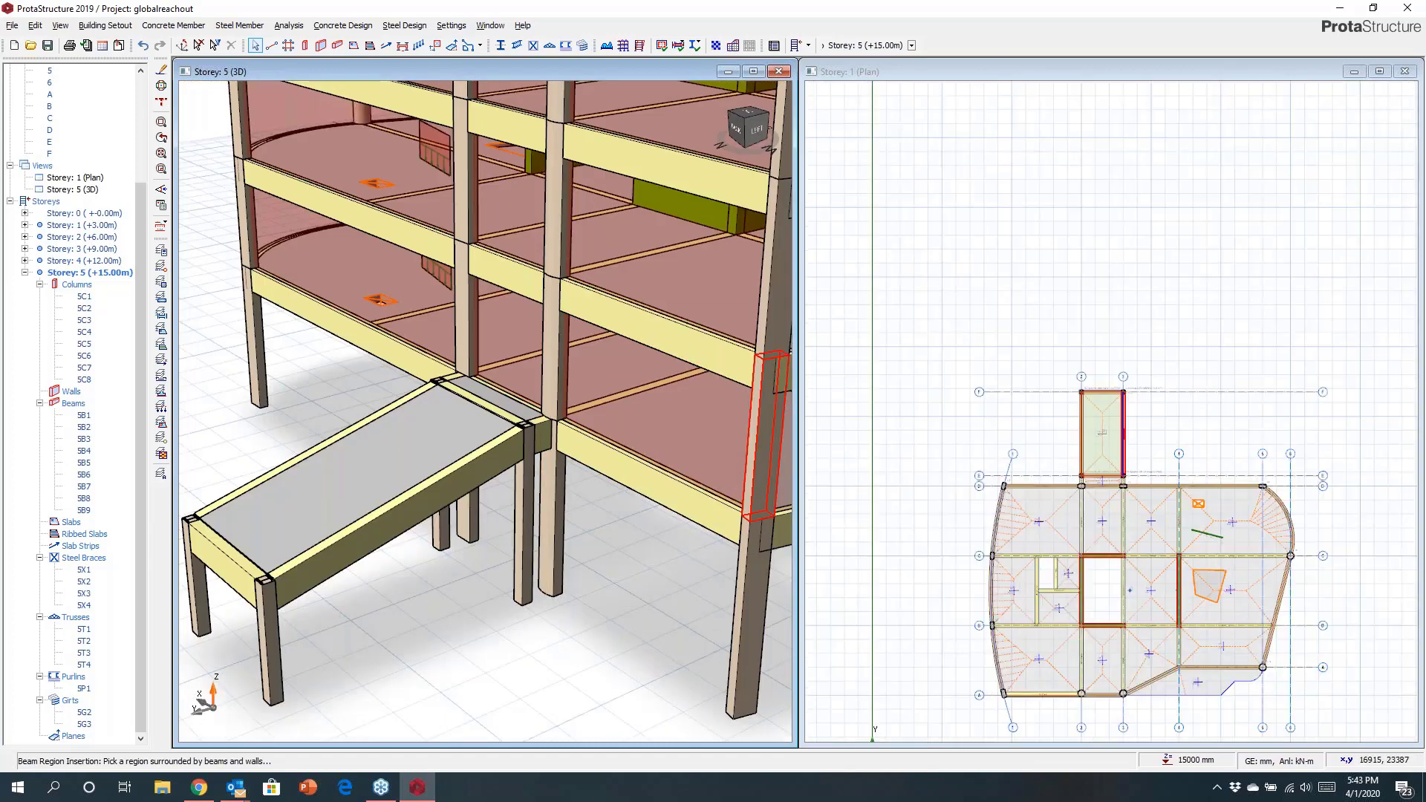
scroll(1171, 404, up, 4)
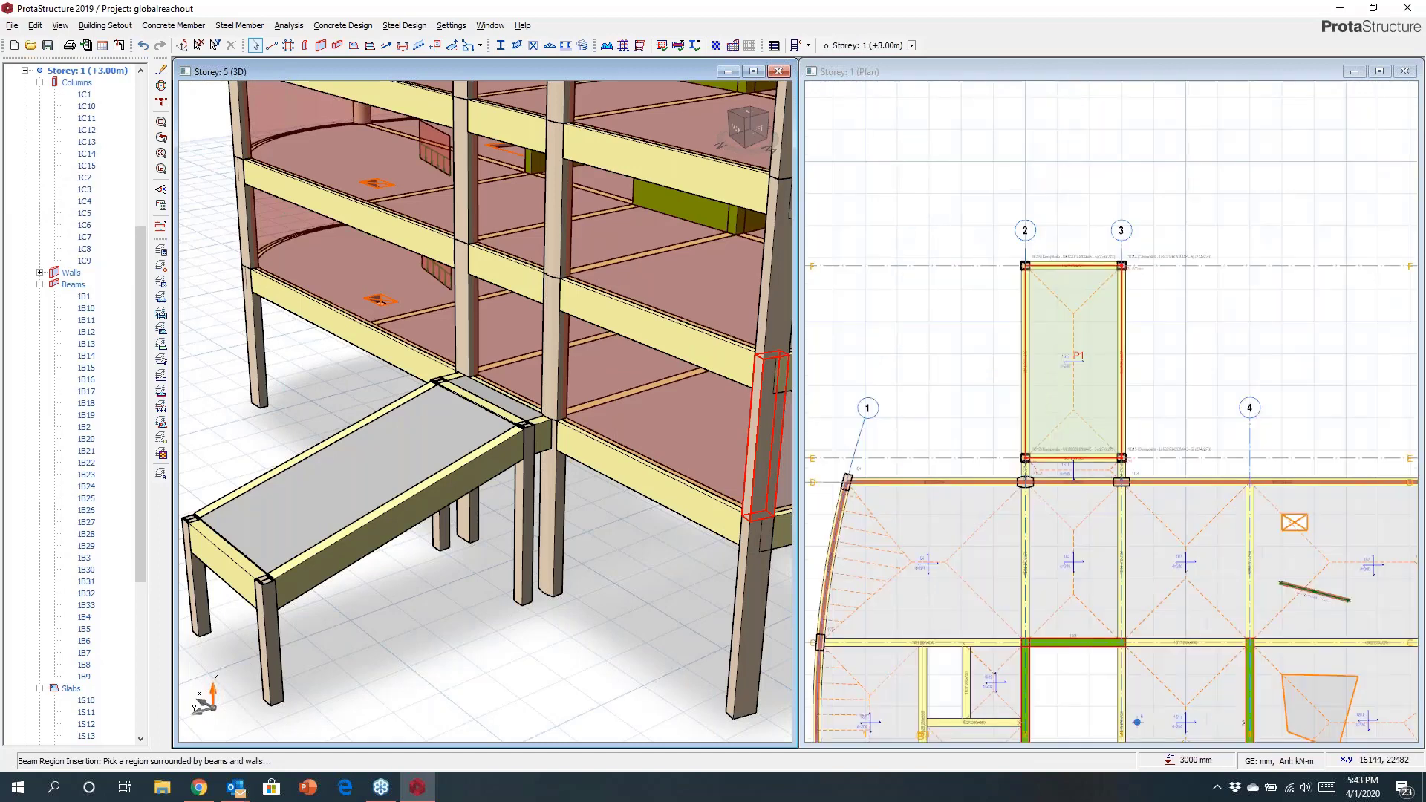
click(1067, 357)
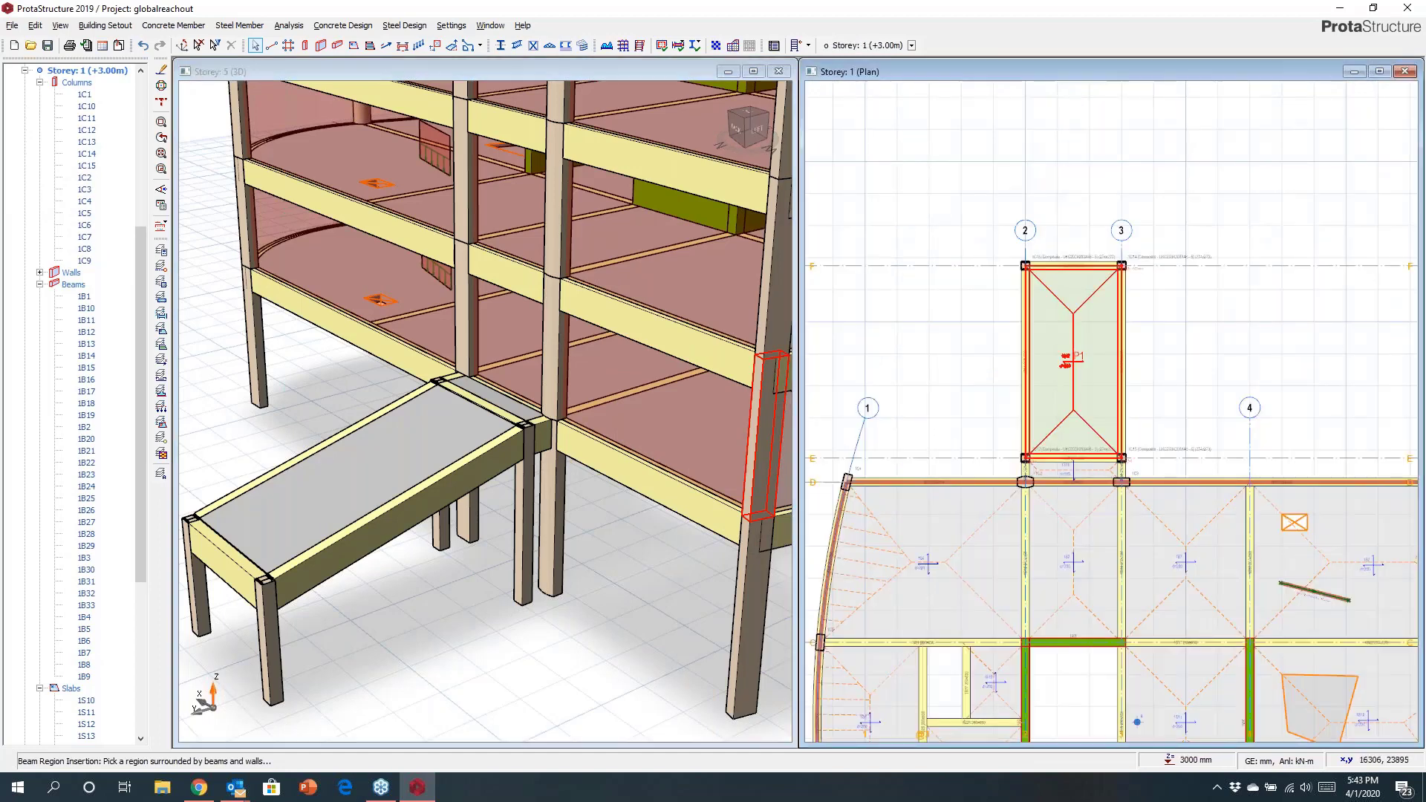
Set the new bay's slab so it does not contribute to the floor diaphragm and update it.
double_click(1113, 373)
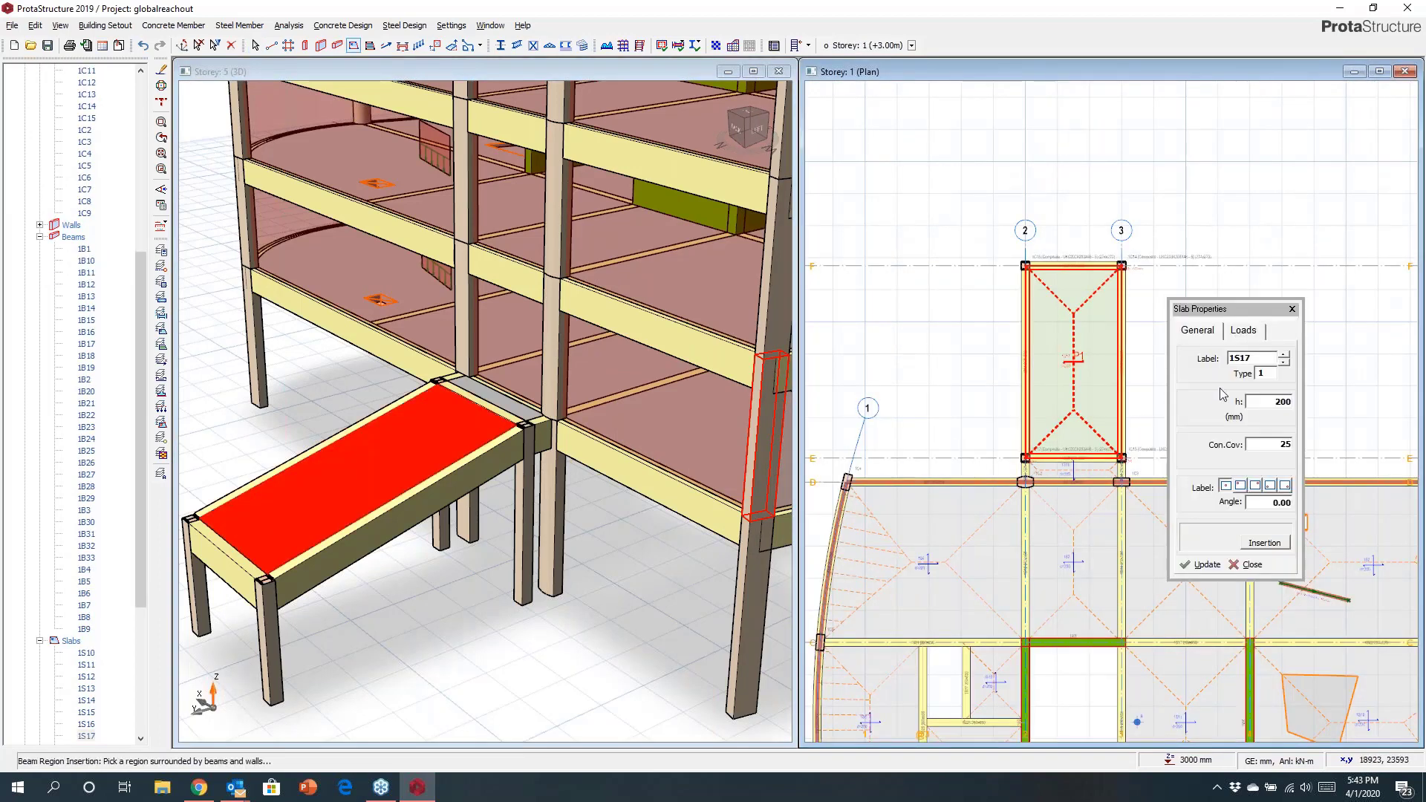
click(1241, 333)
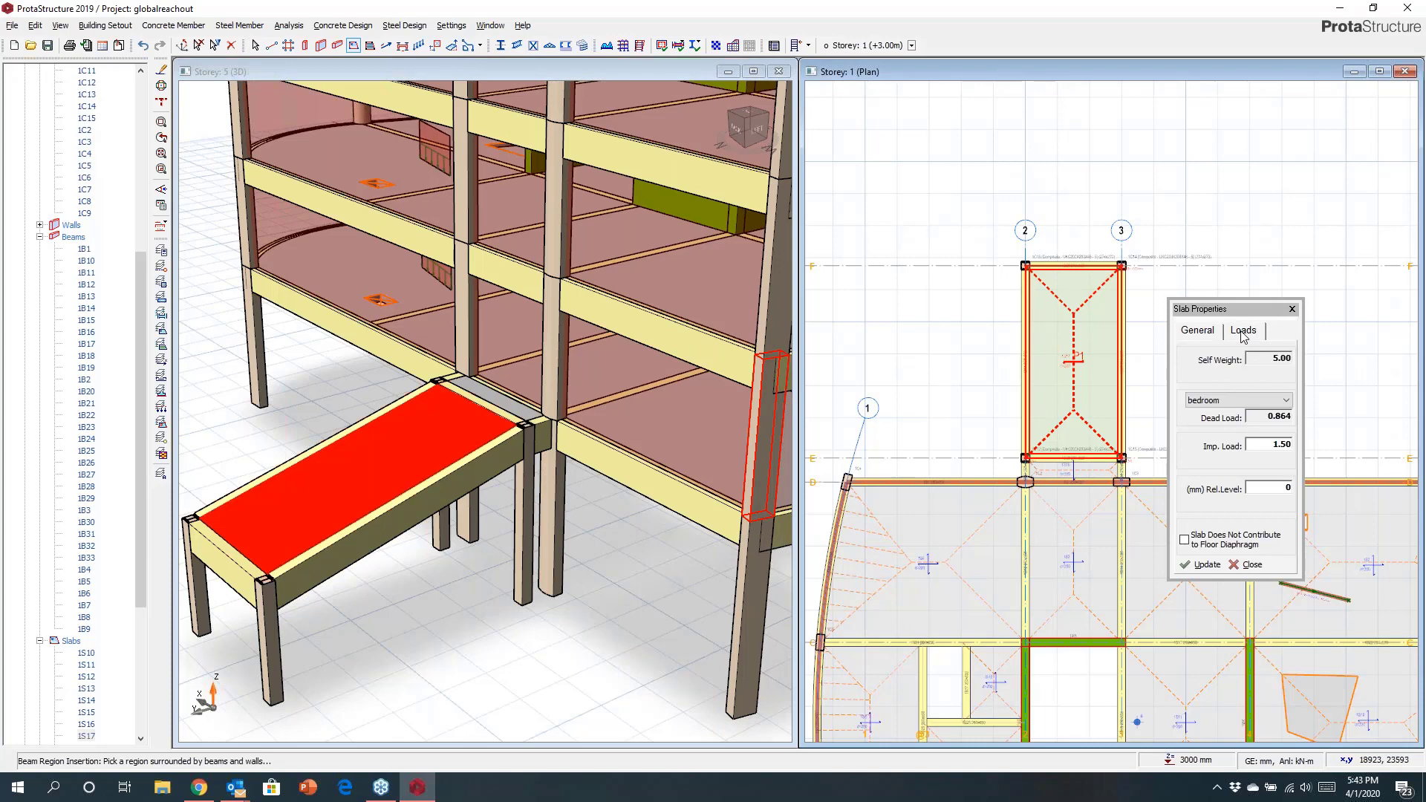
click(1184, 541)
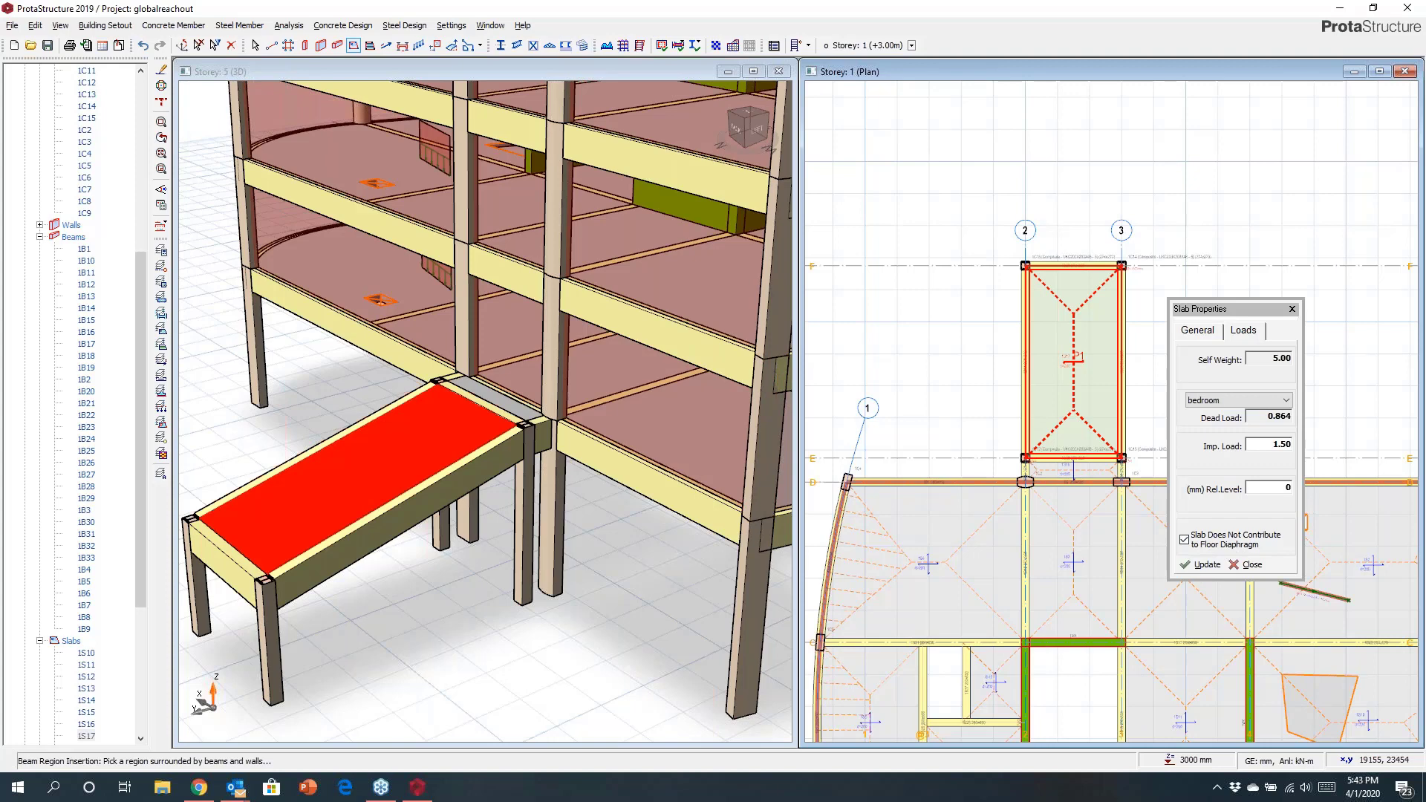
click(1242, 565)
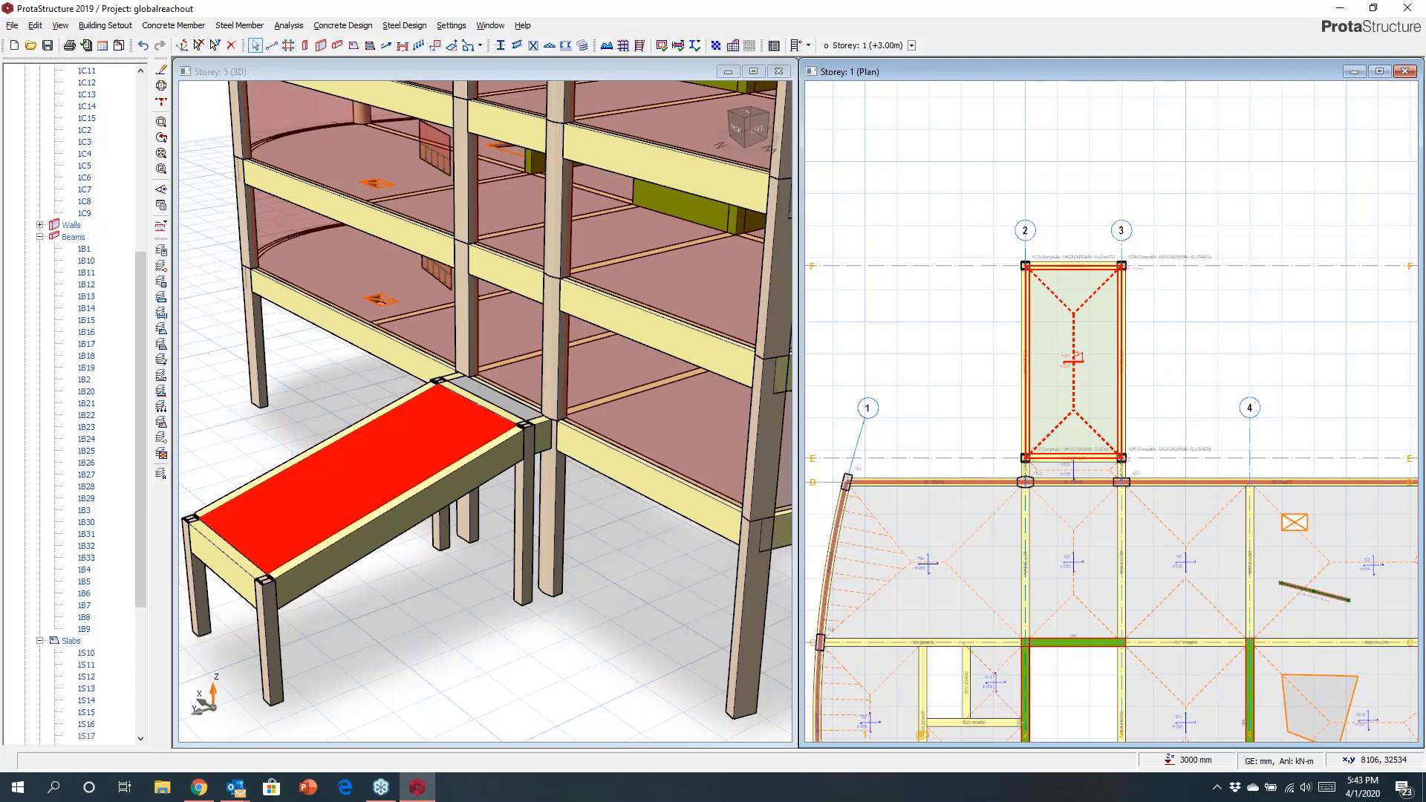
Open the load diagram of the beam on axis C east of axis 4 and close it.
scroll(957, 346, down, 5)
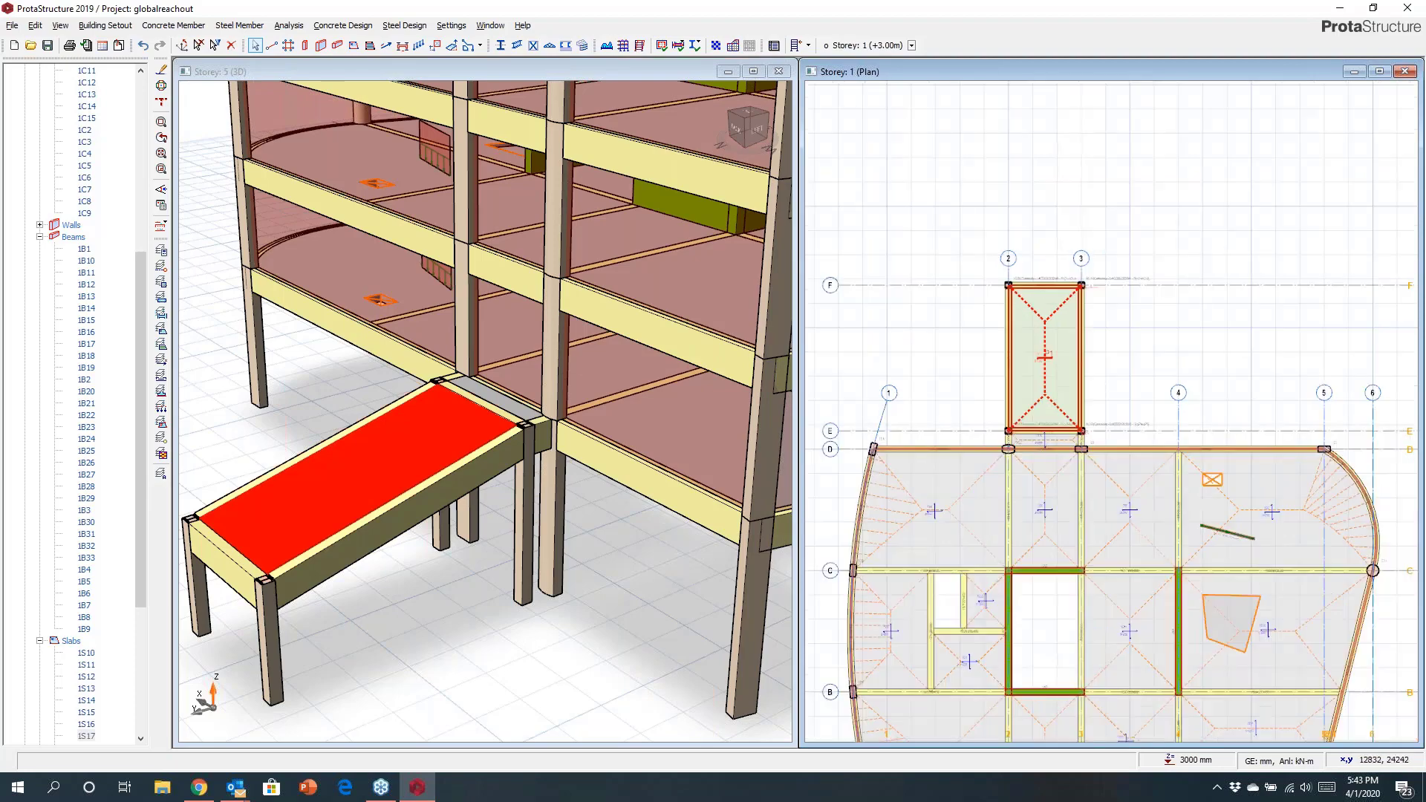
scroll(1107, 287, up, 3)
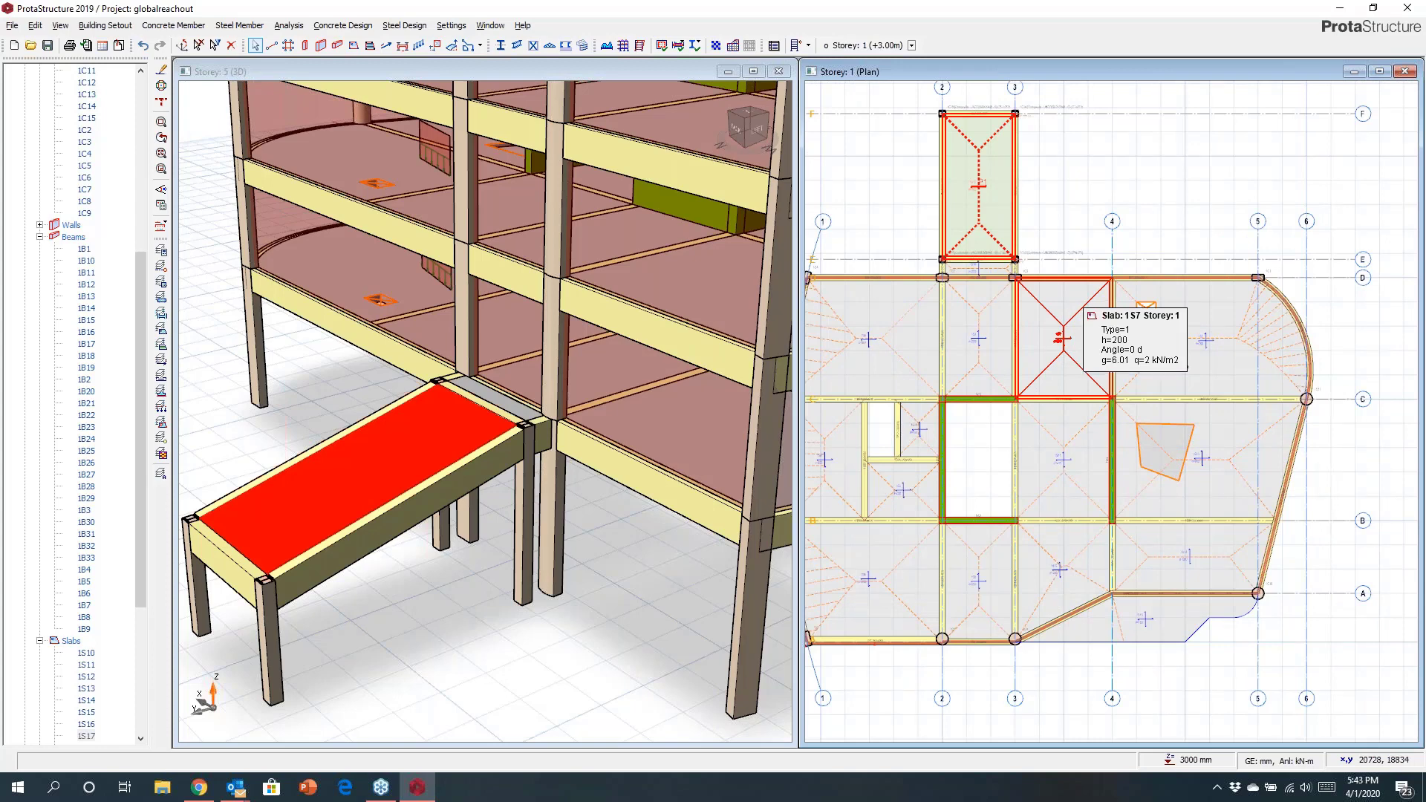
scroll(1218, 483, up, 3)
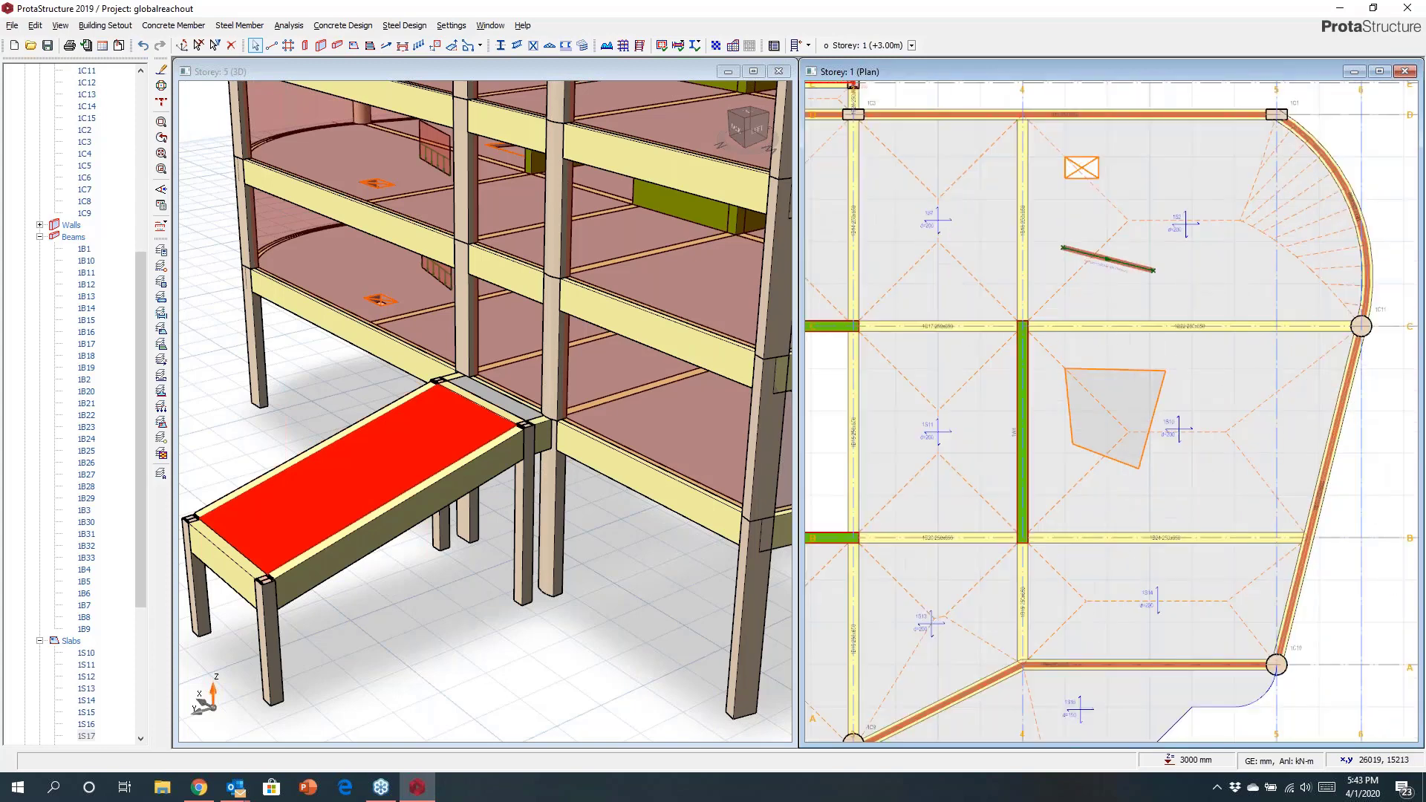
click(1188, 325)
right_click(1192, 325)
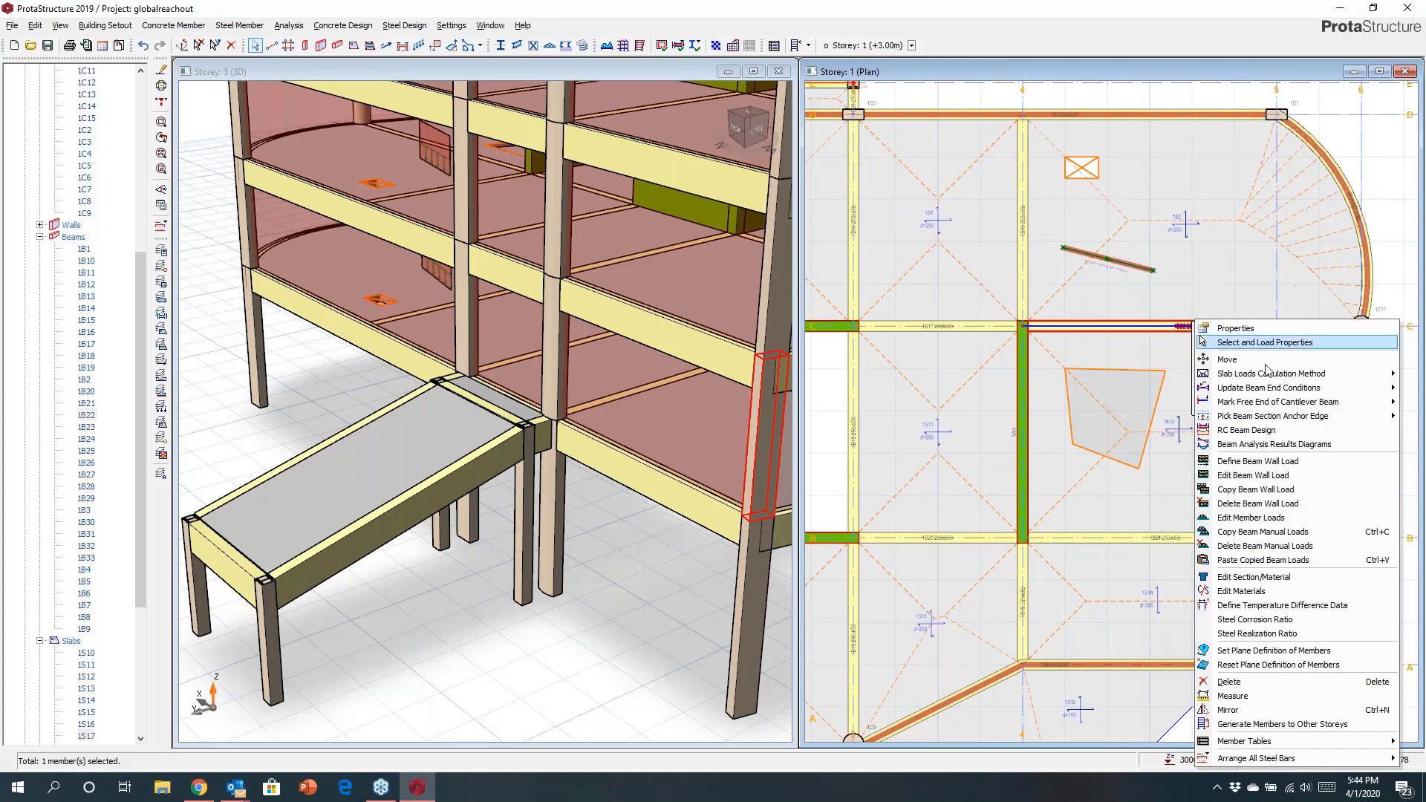
click(1225, 504)
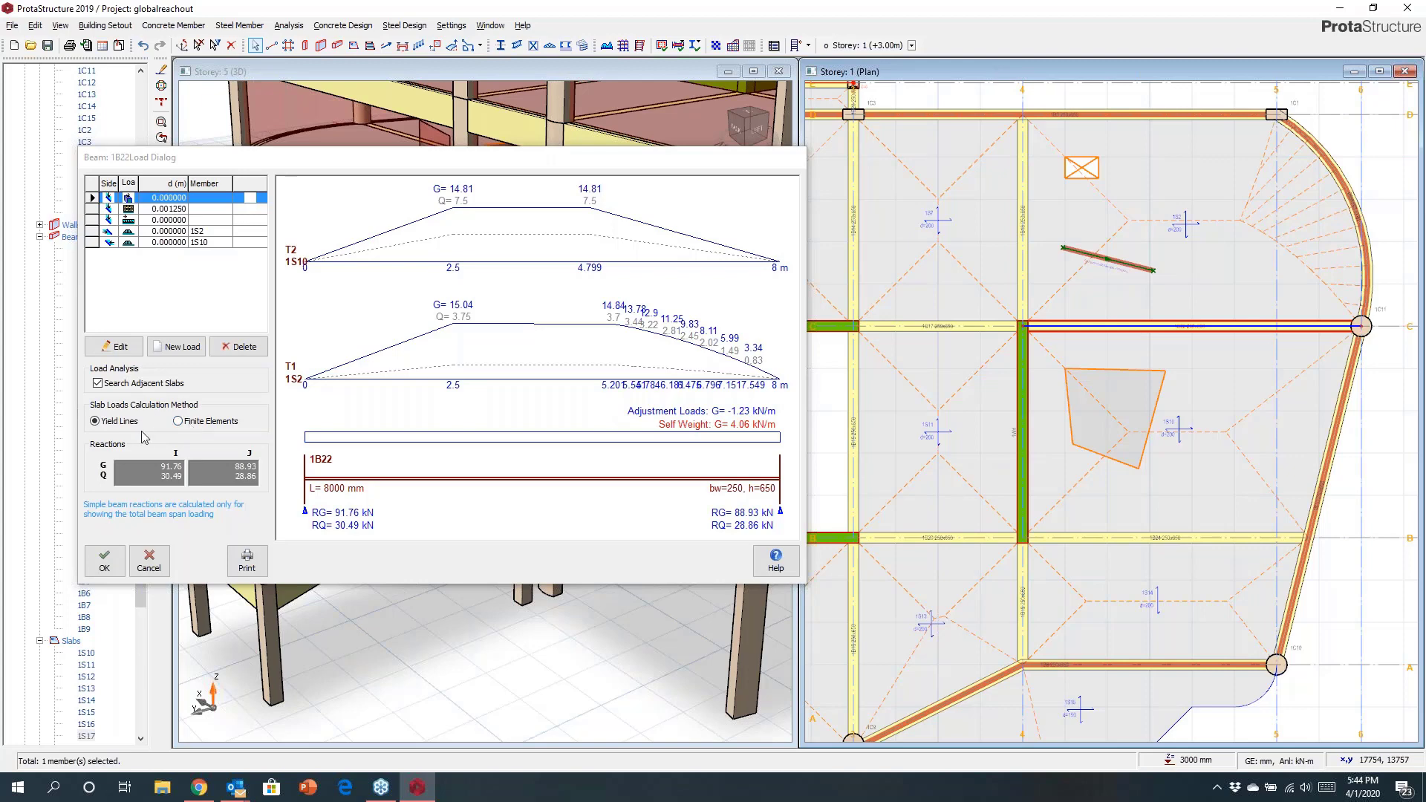
click(147, 562)
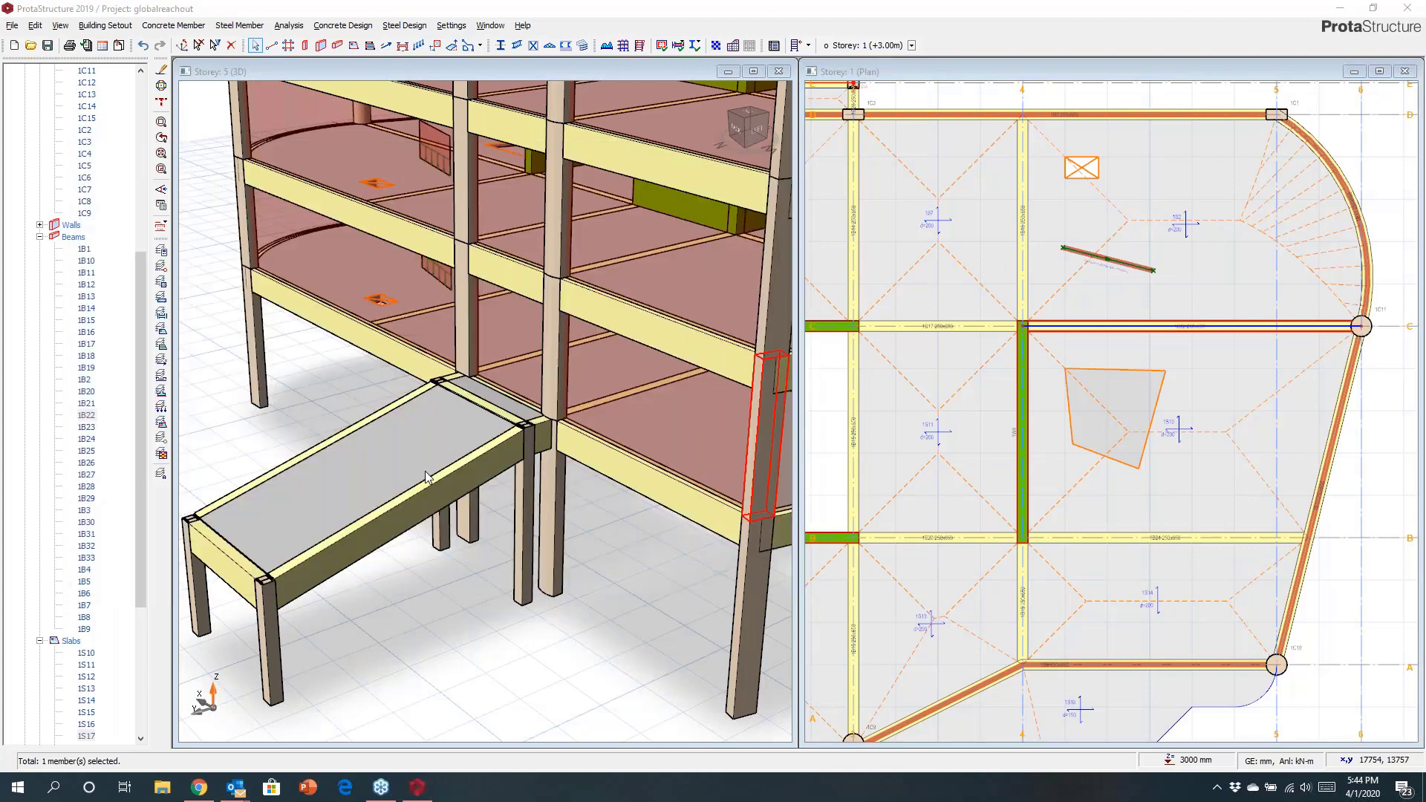
Review the concrete and earthquake design code choices in the building analysis parameters.
click(427, 476)
scroll(475, 436, down, 5)
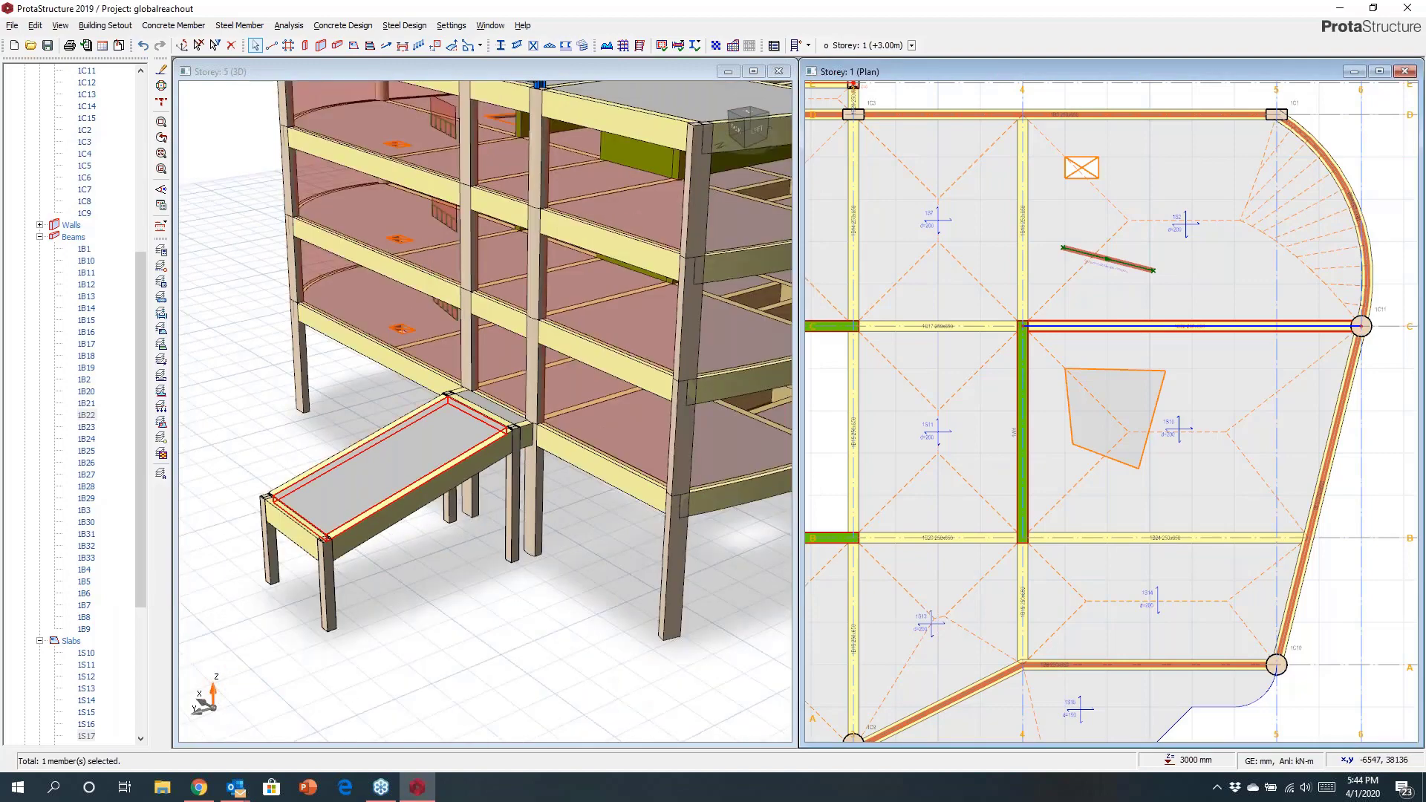
mouse_move(485, 410)
middle_down()
mouse_move(467, 513)
mouse_move(371, 518)
middle_up()
click(319, 56)
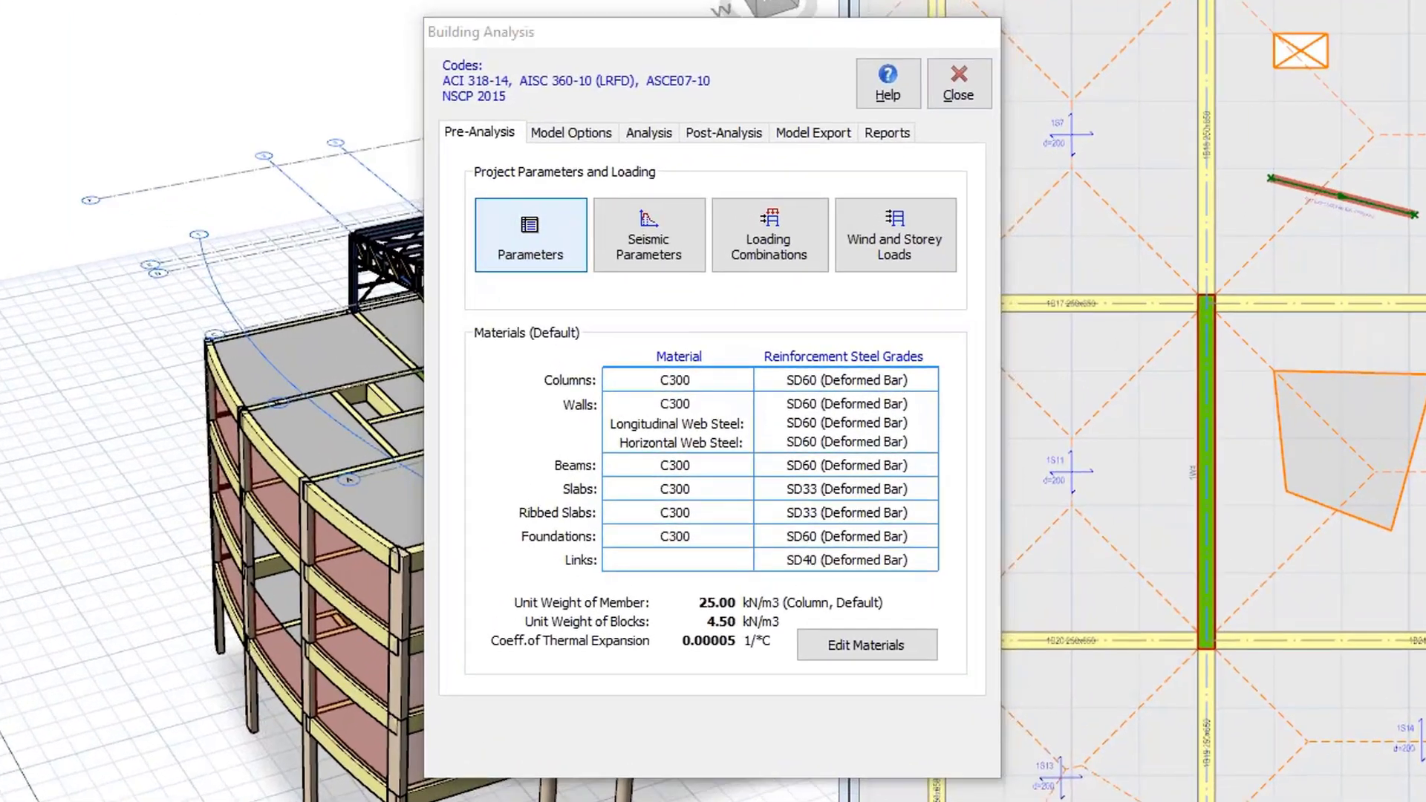
click(530, 235)
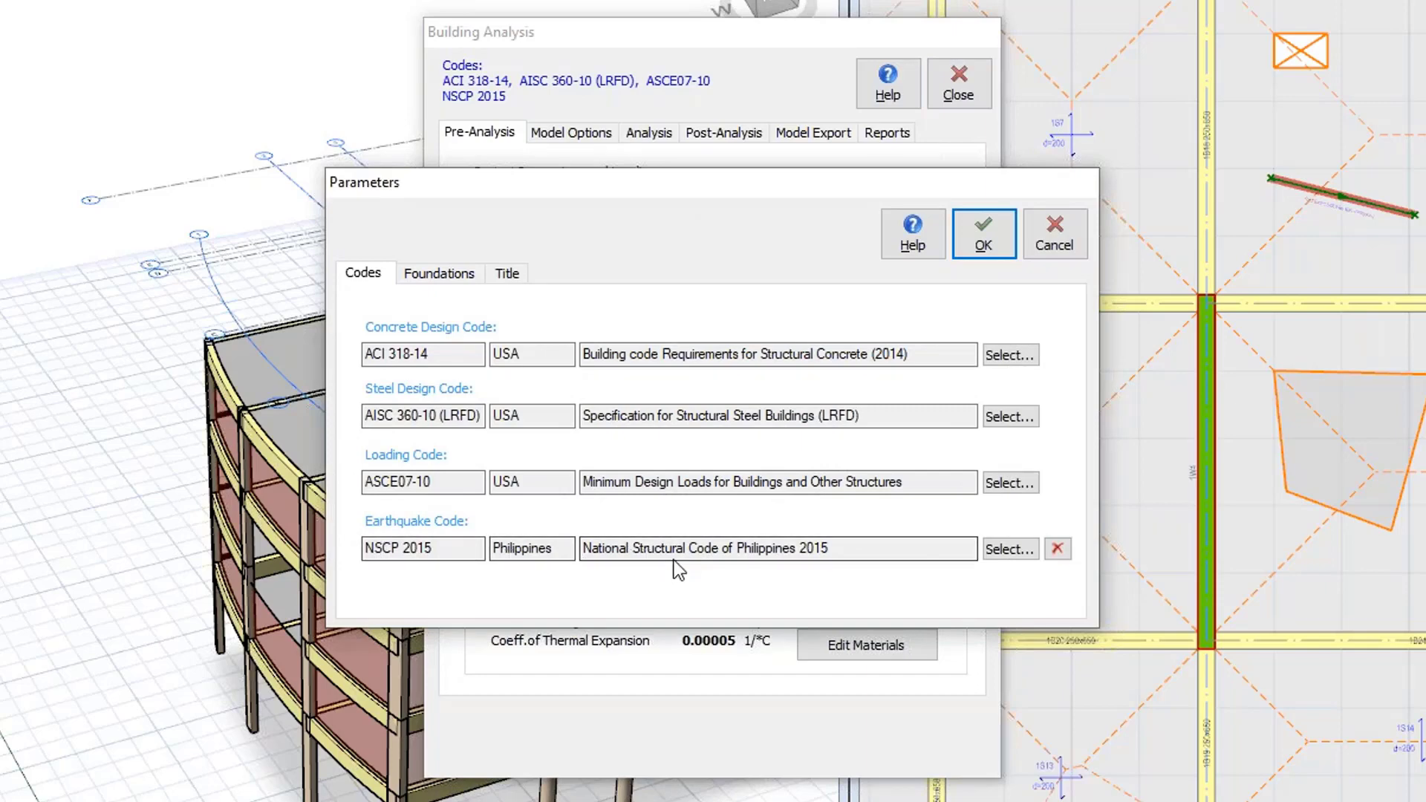
click(1009, 550)
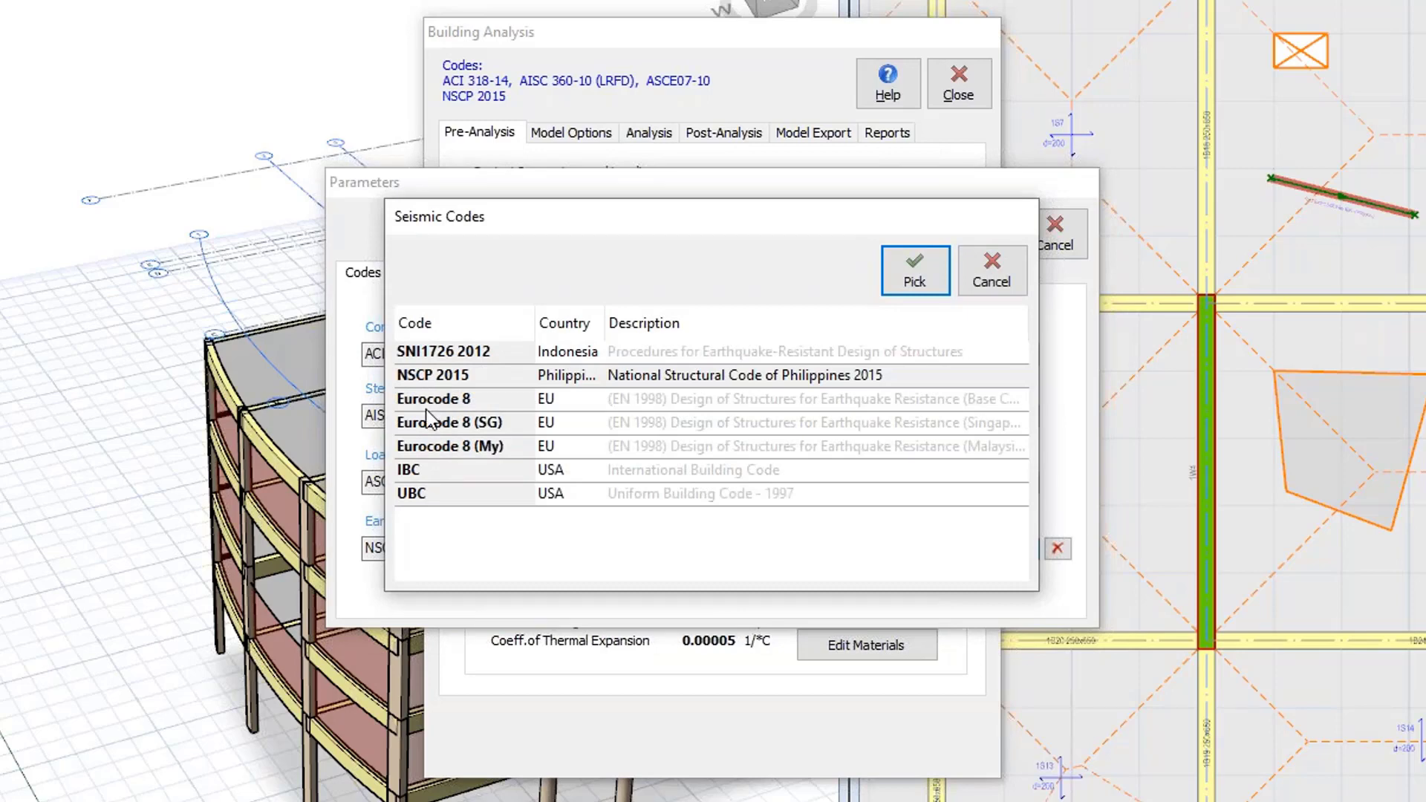
click(996, 281)
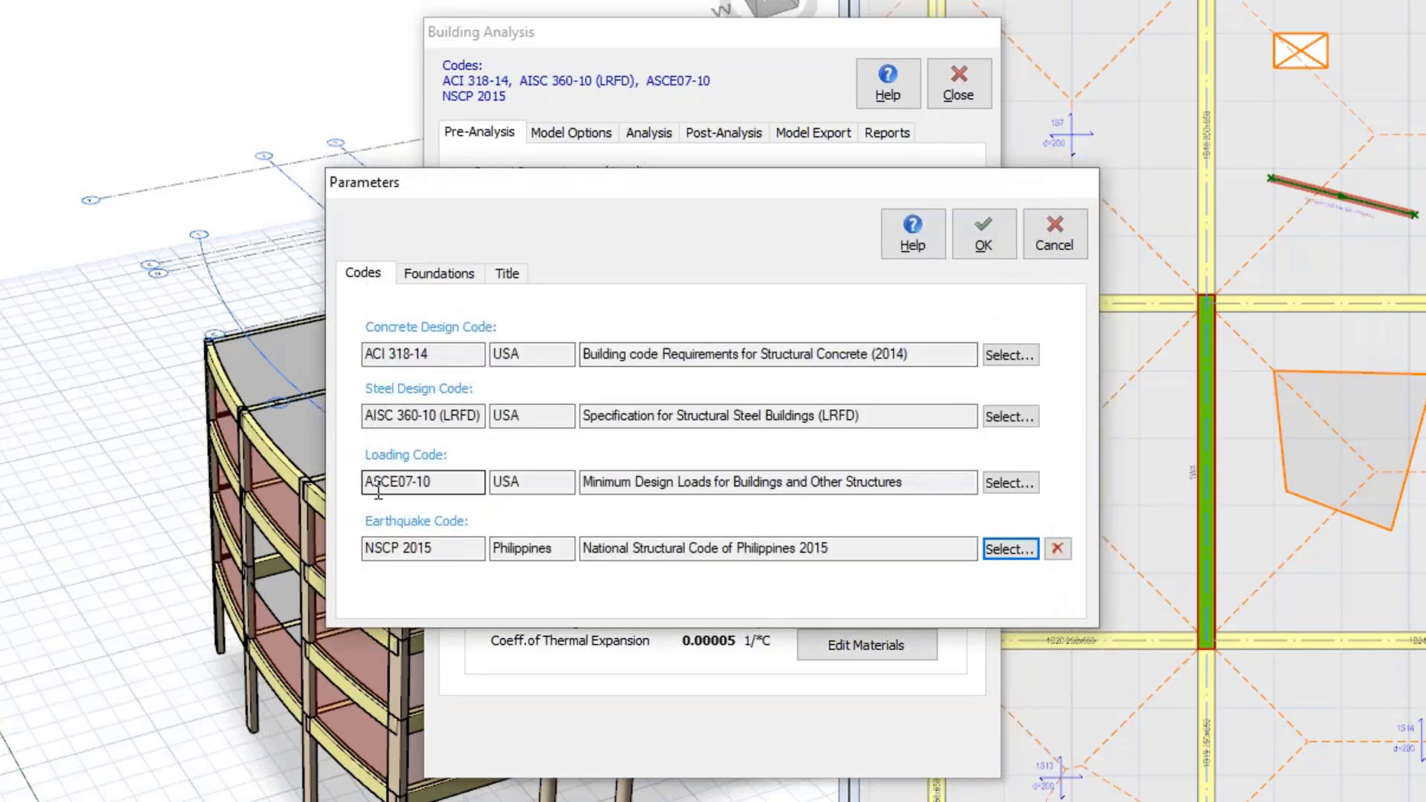
click(1021, 354)
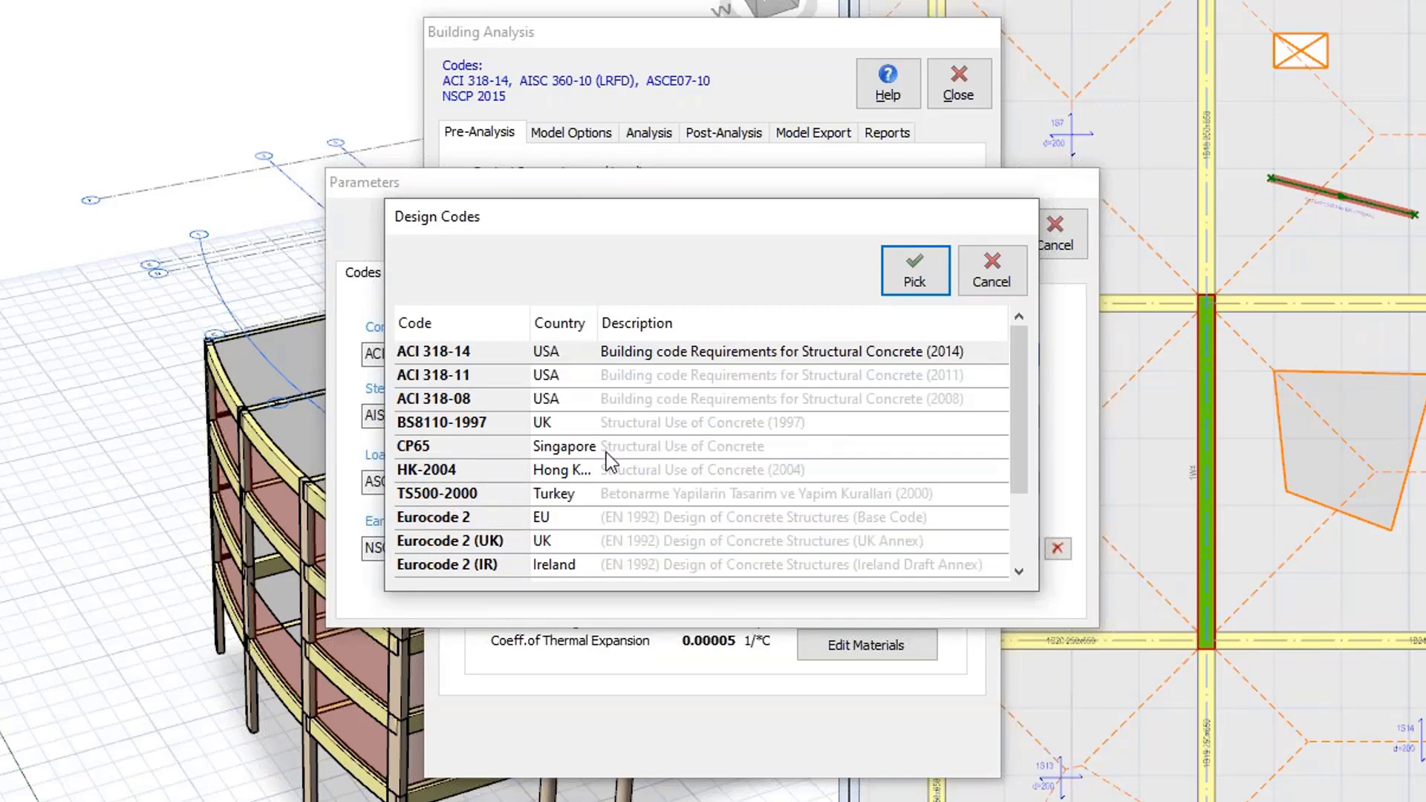
click(973, 284)
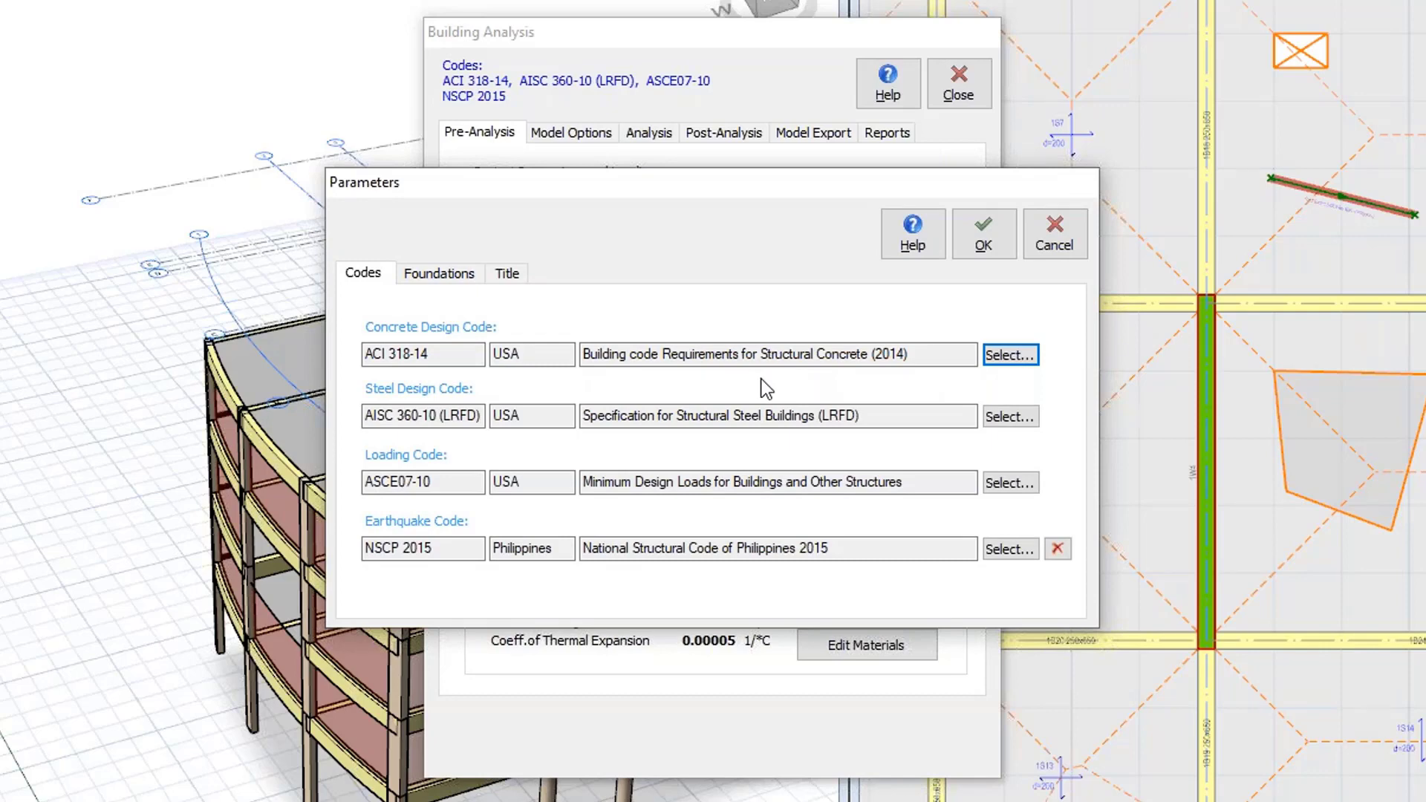
click(983, 237)
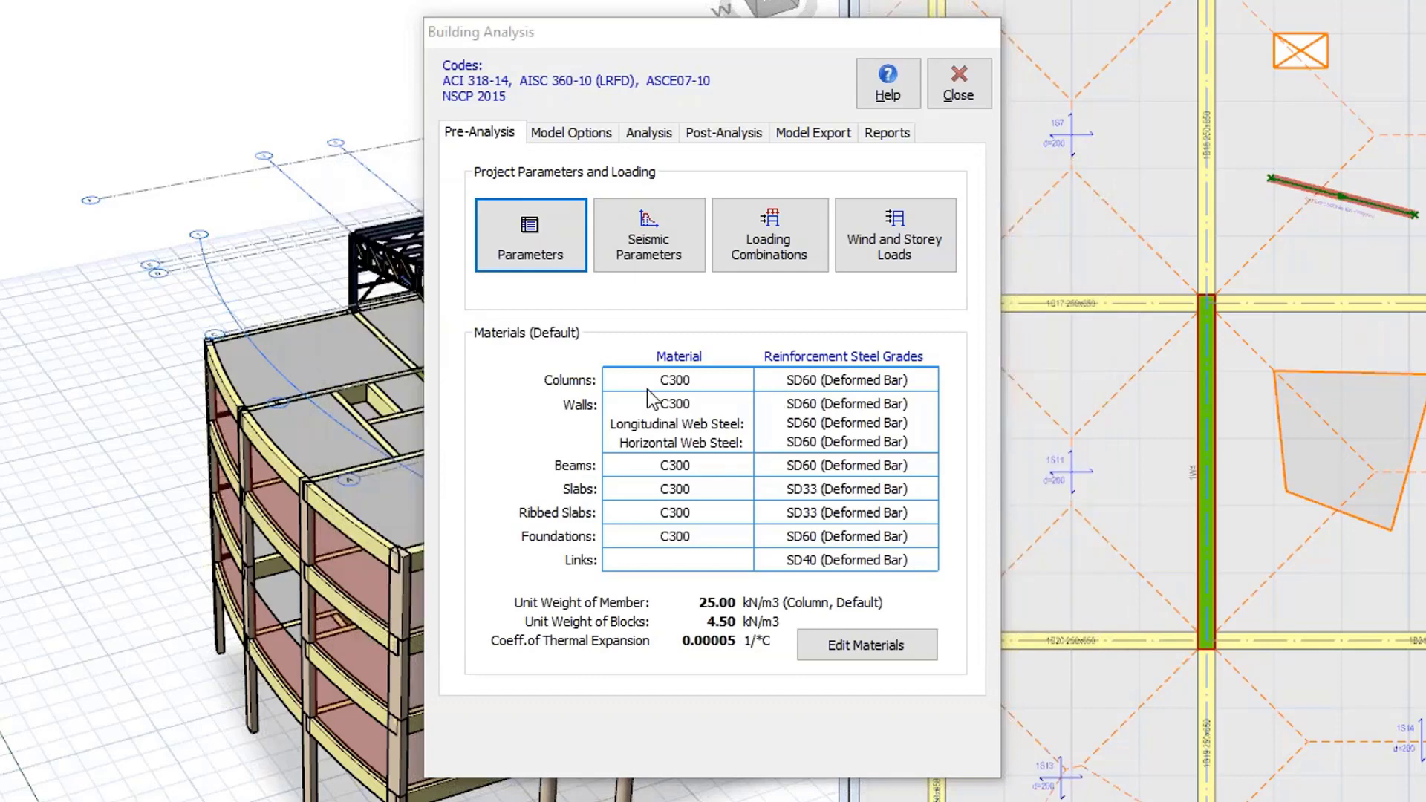
Review the concrete column rebar diameter table in the default materials and confirm the dialogs.
click(859, 636)
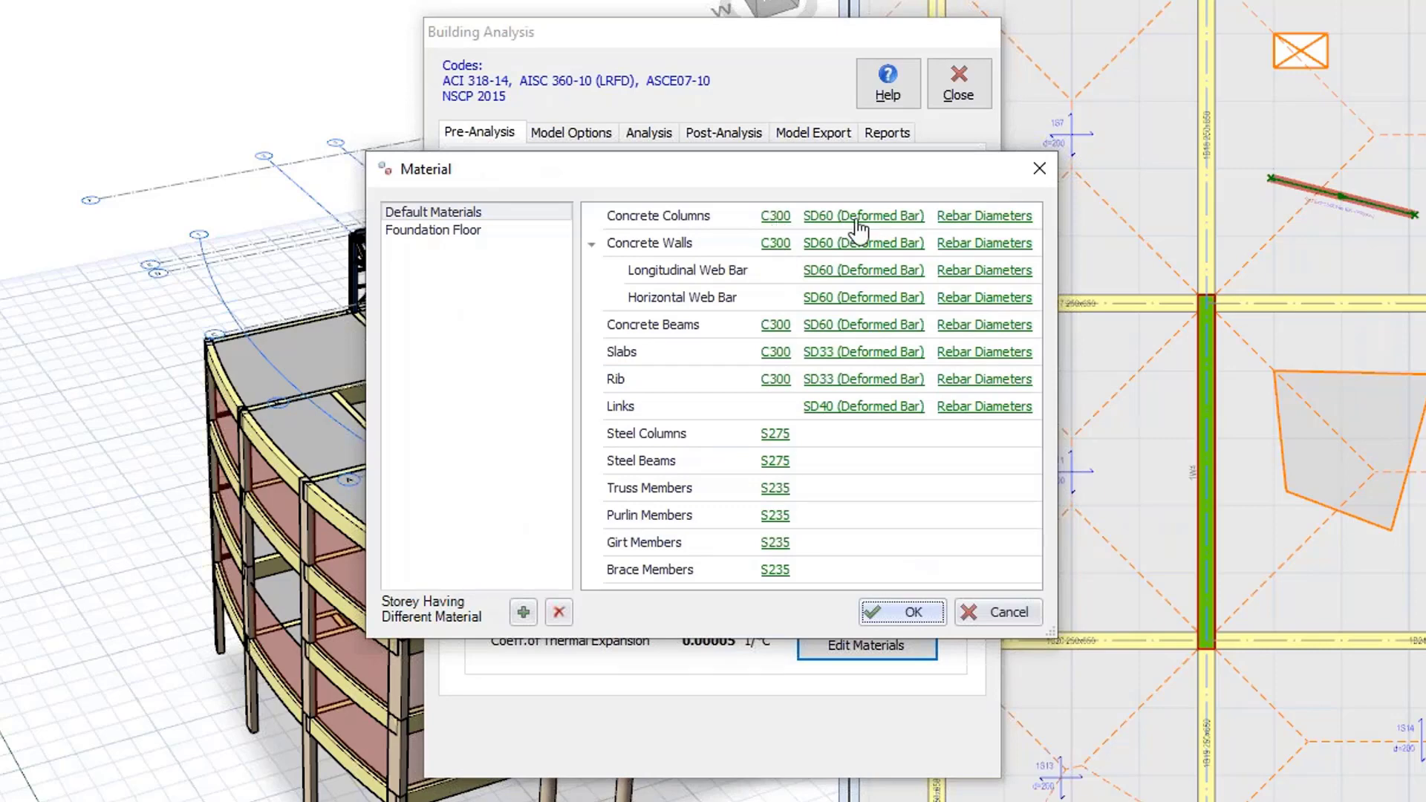
click(963, 216)
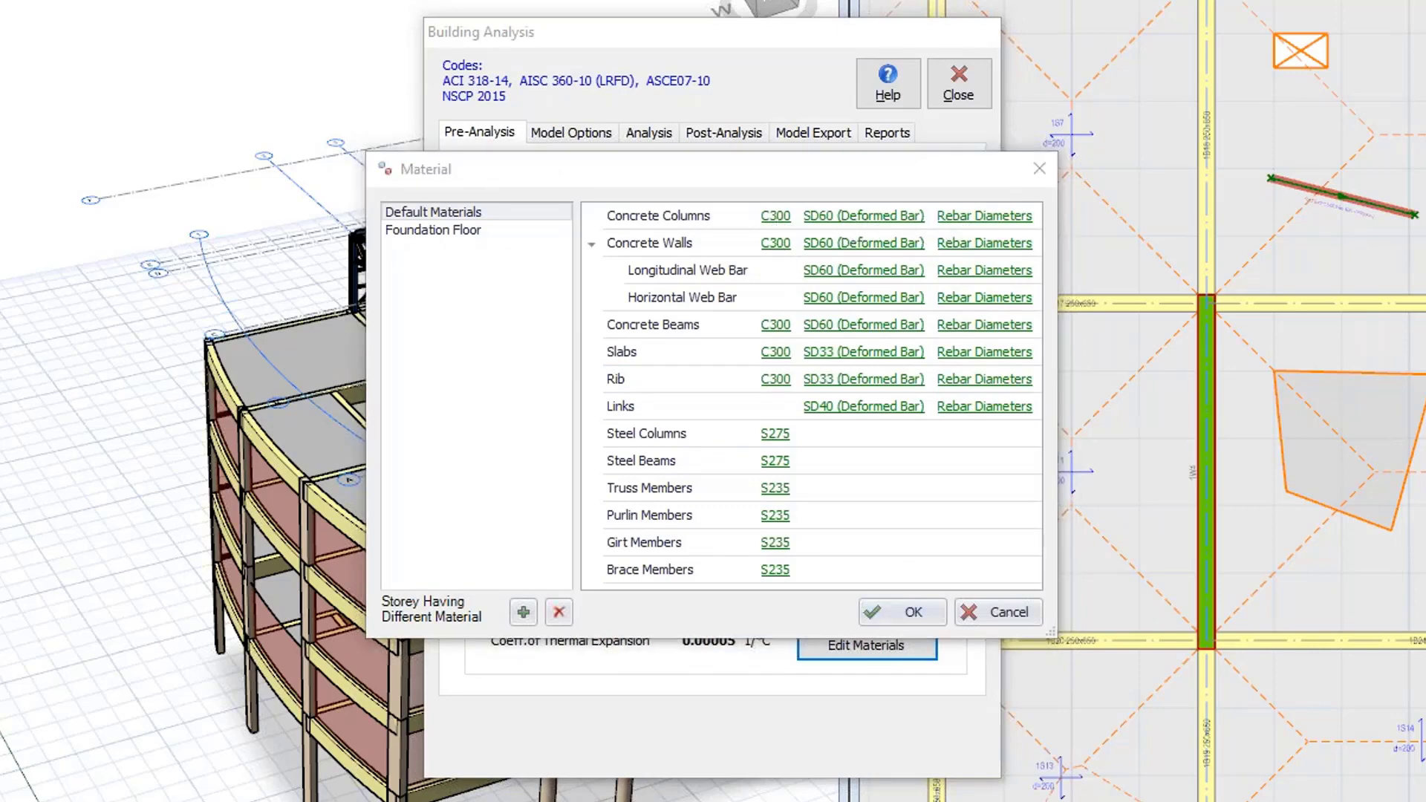
click(996, 648)
click(984, 216)
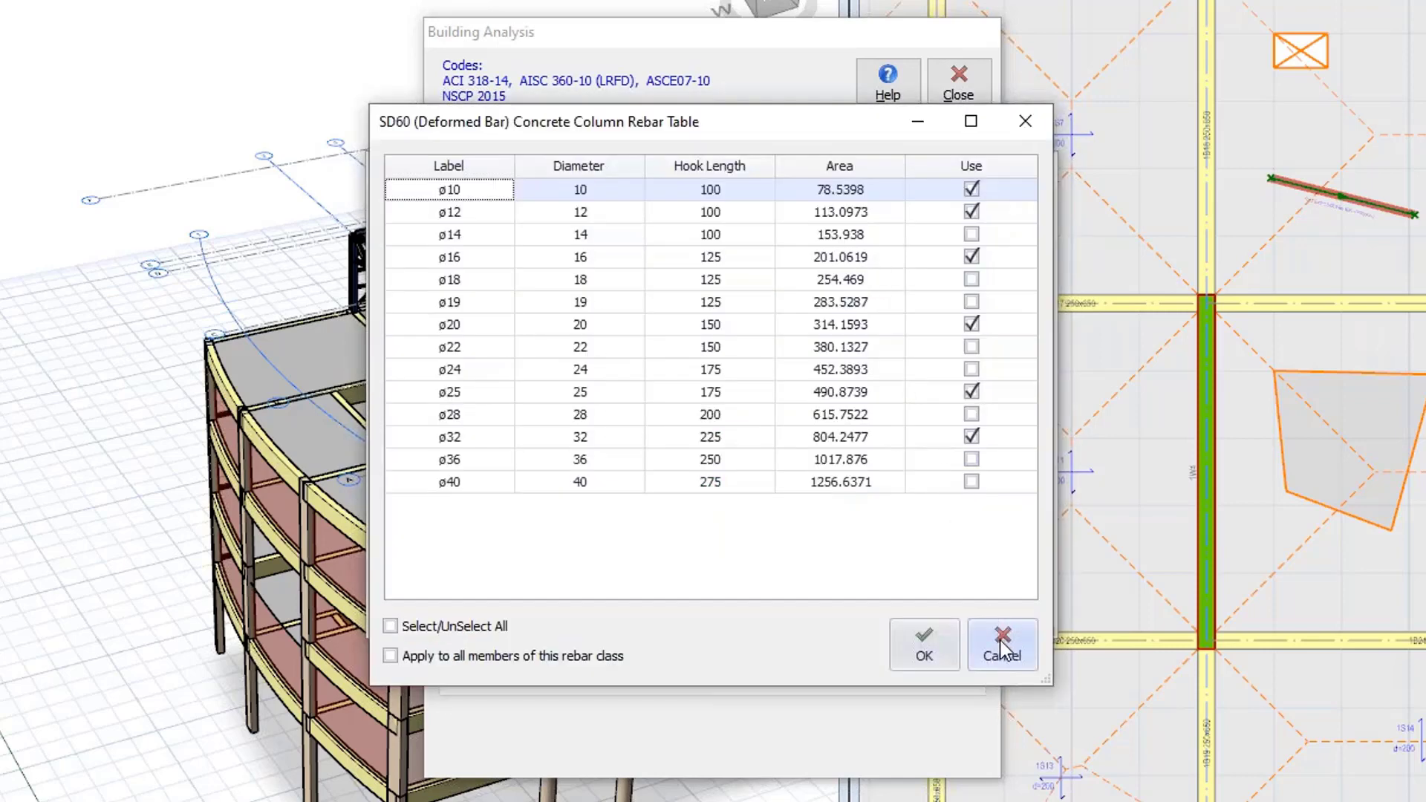
click(971, 191)
click(925, 631)
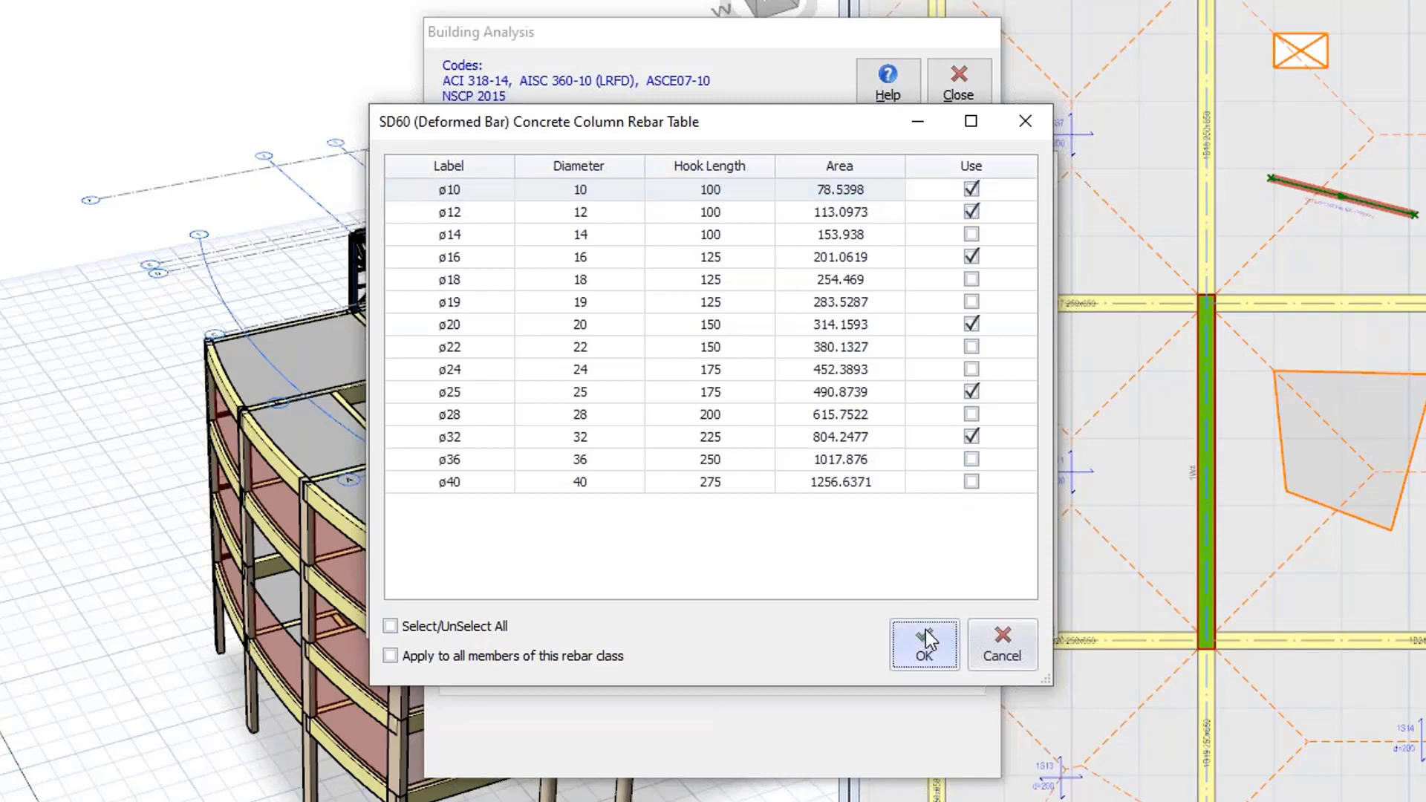
click(902, 615)
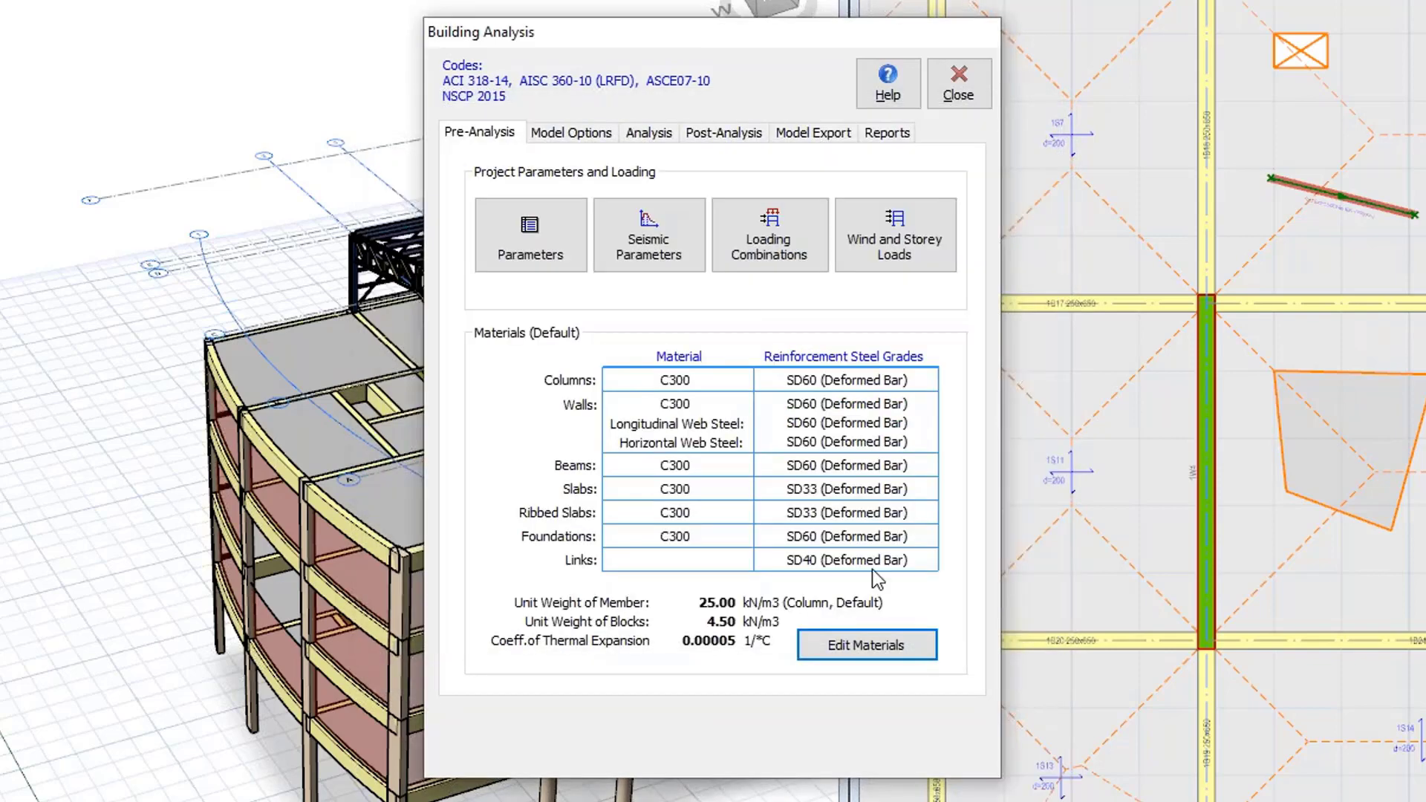
Open the seismic parameters and set the seismic zone to 2.
click(652, 263)
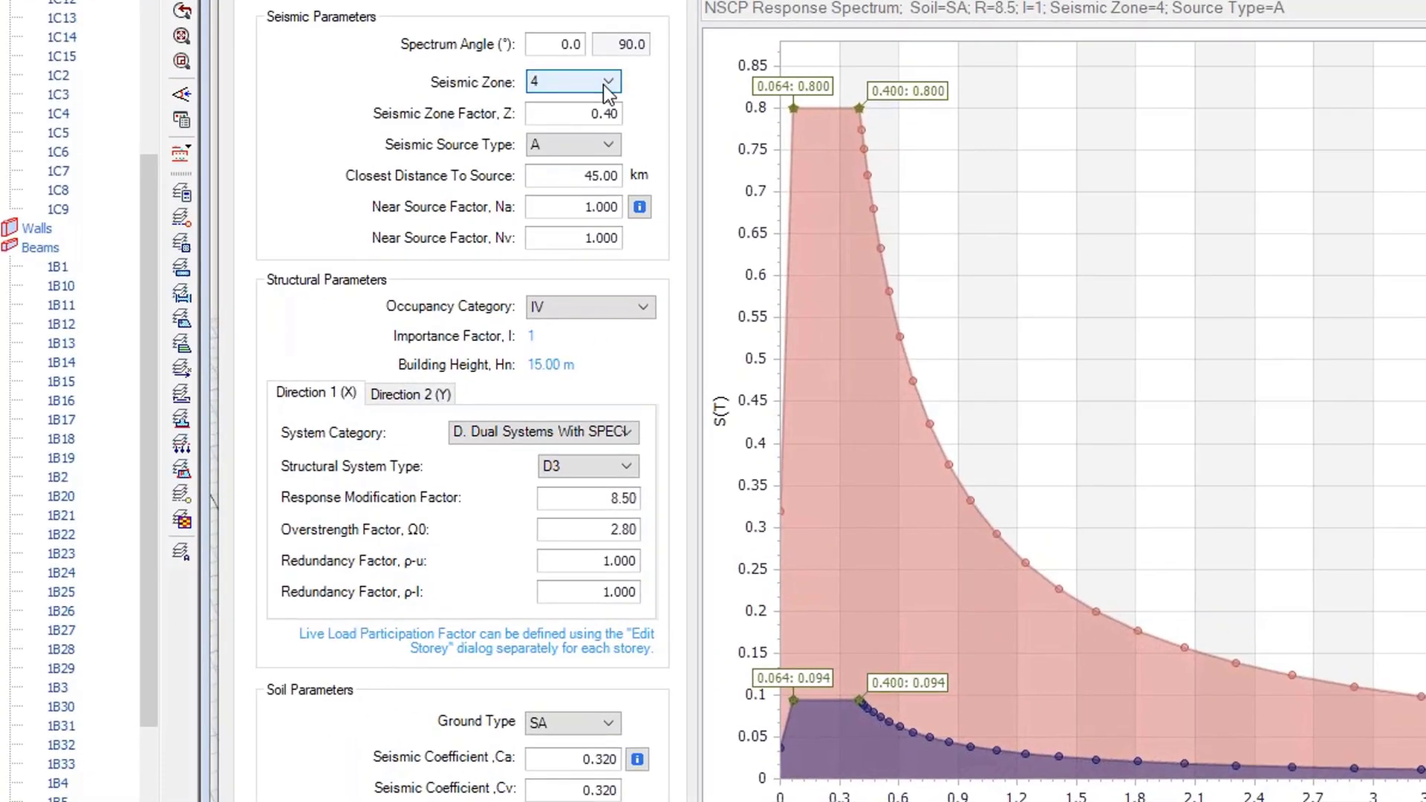
click(409, 185)
click(888, 341)
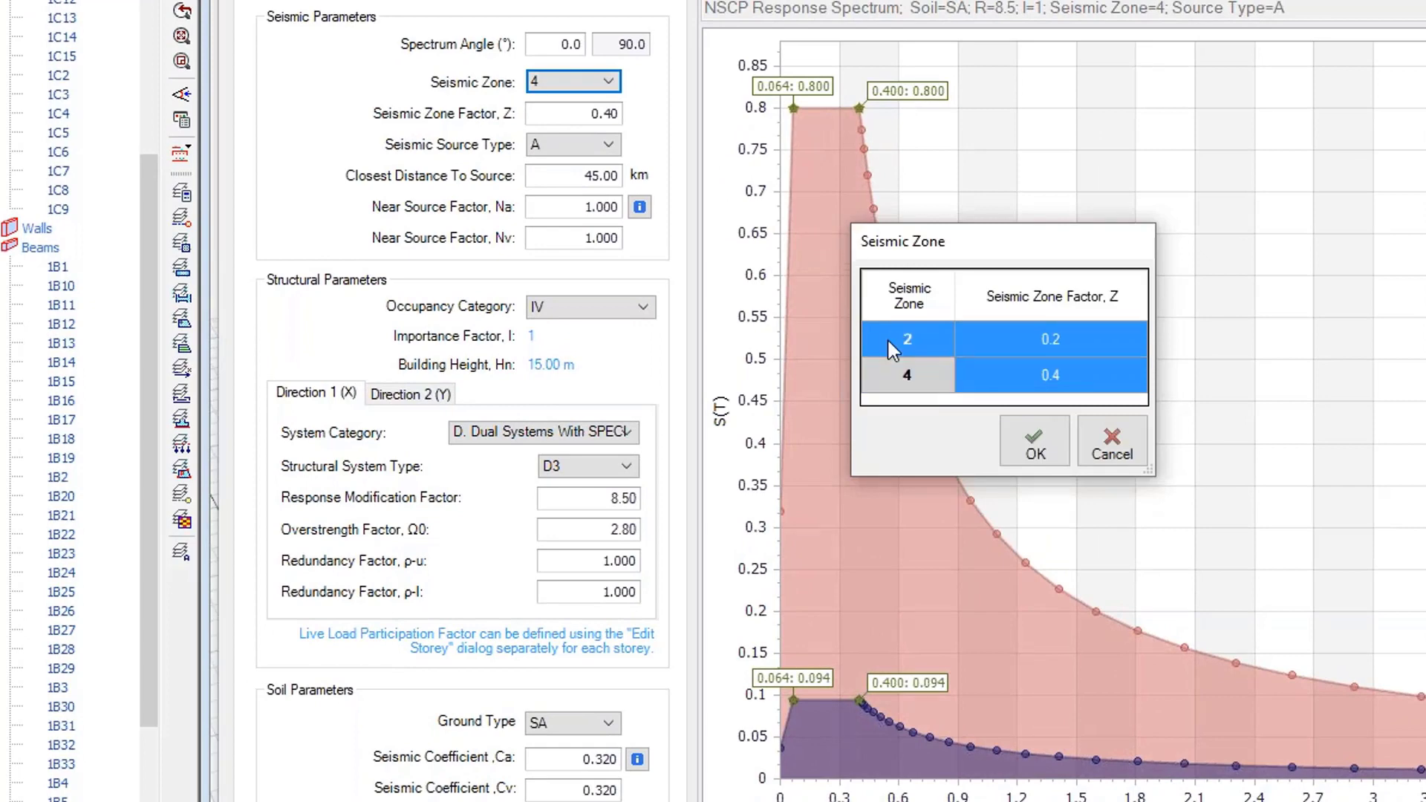
click(1023, 443)
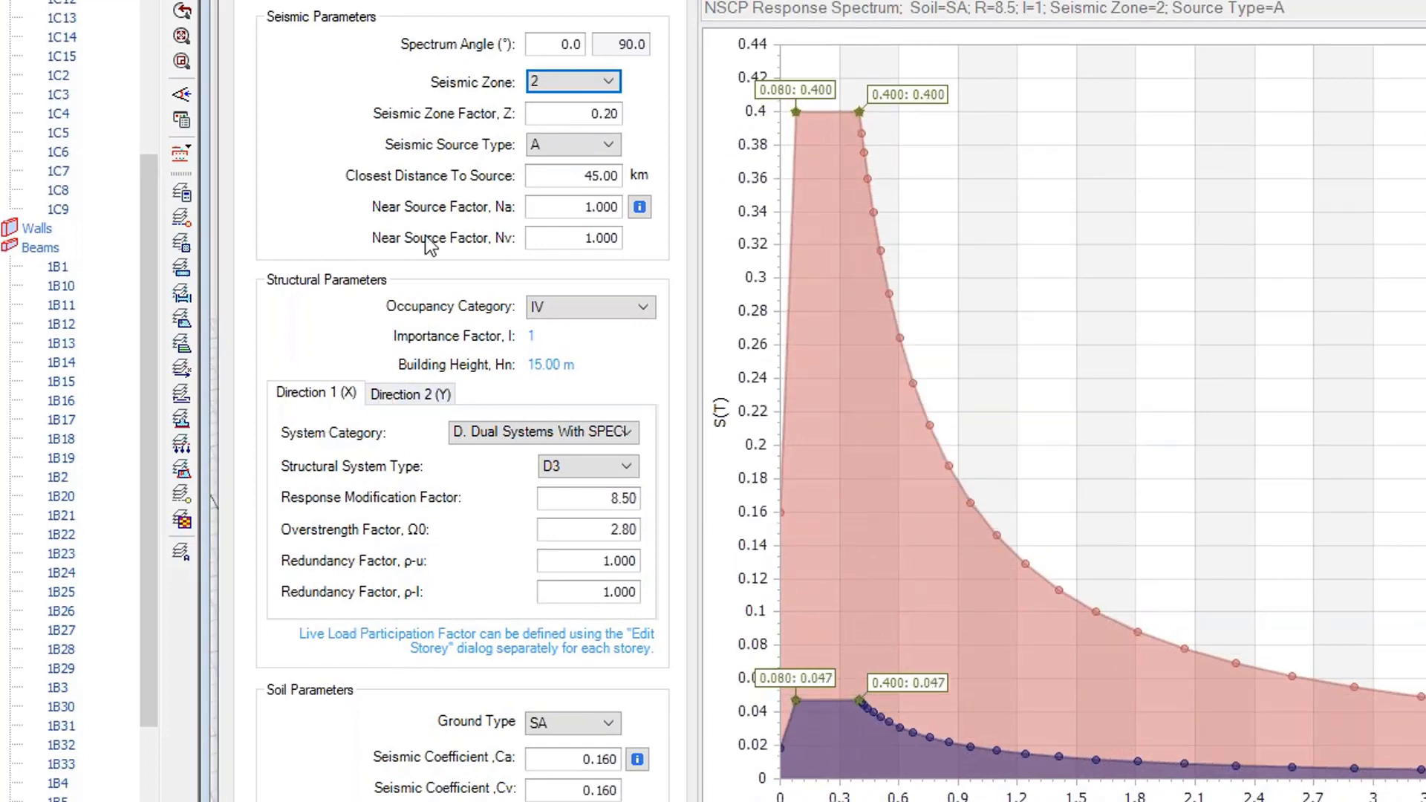
Review the seismic source type, occupancy category and system category options.
click(553, 146)
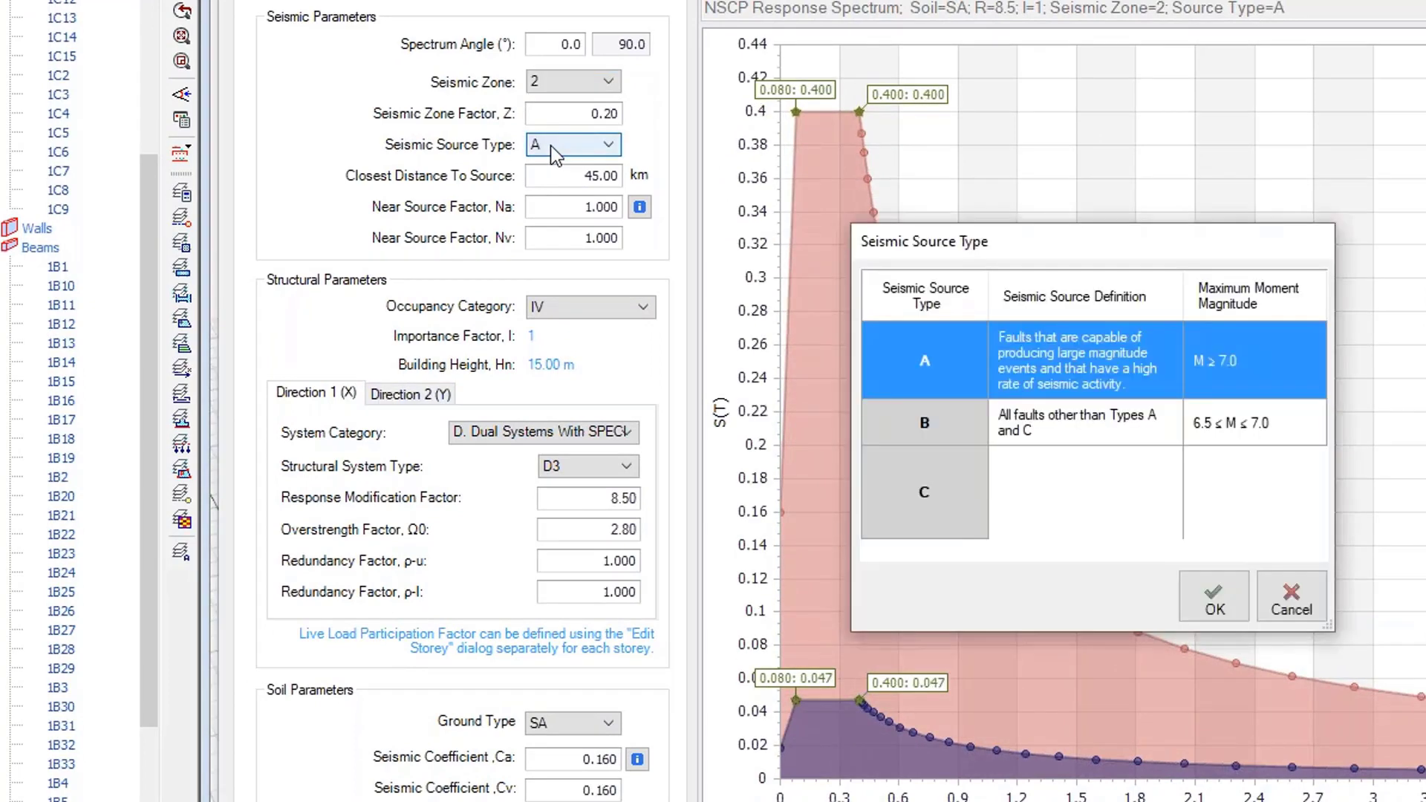
click(1193, 599)
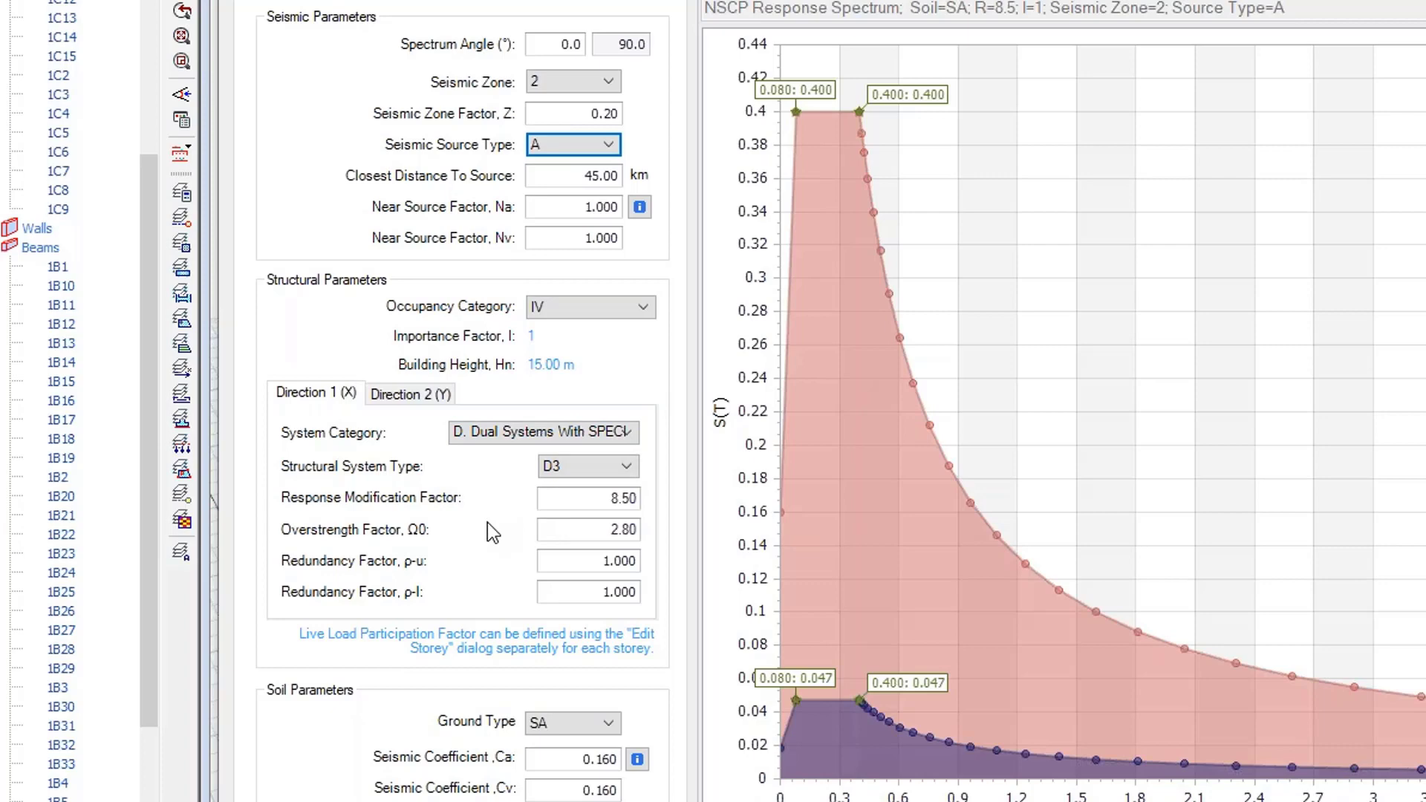
click(581, 305)
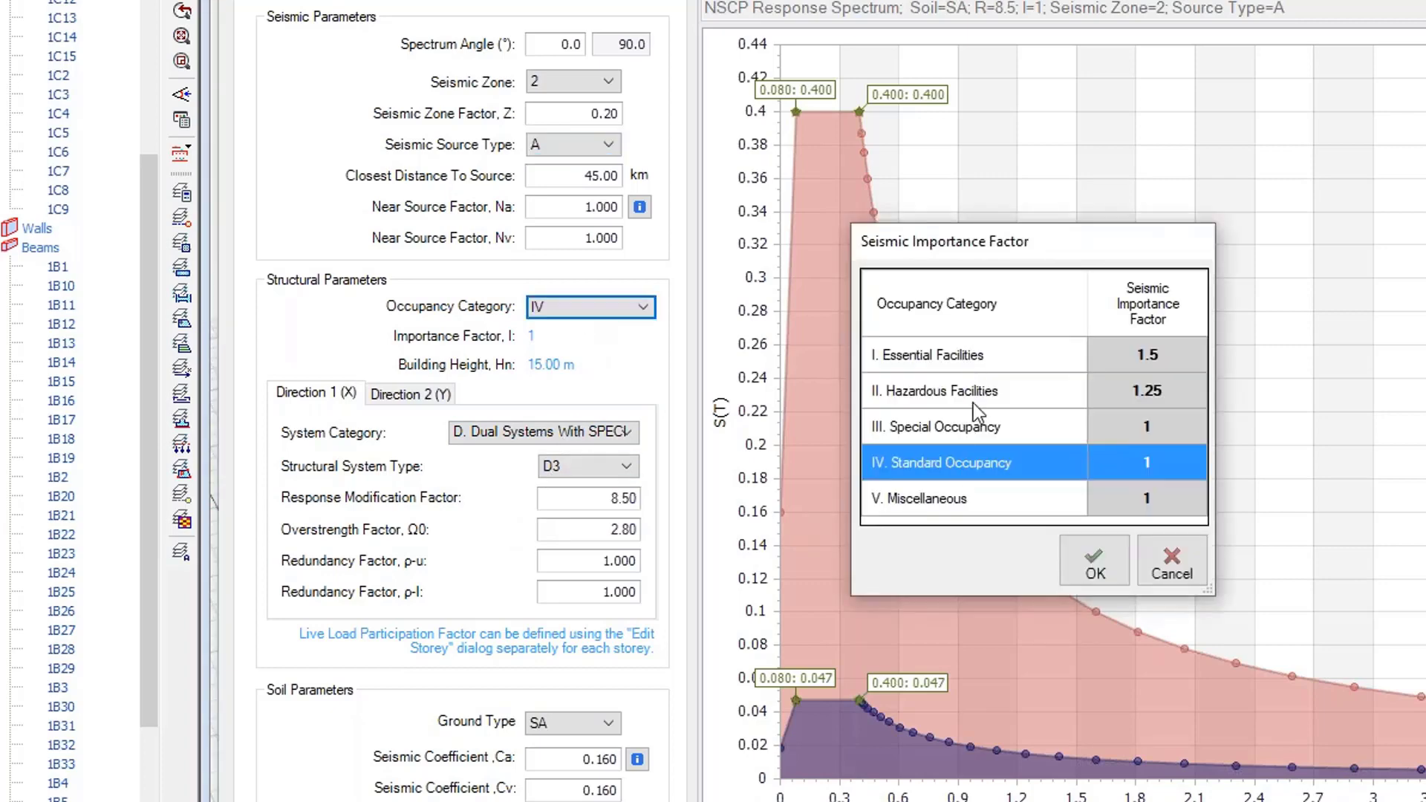
click(1111, 570)
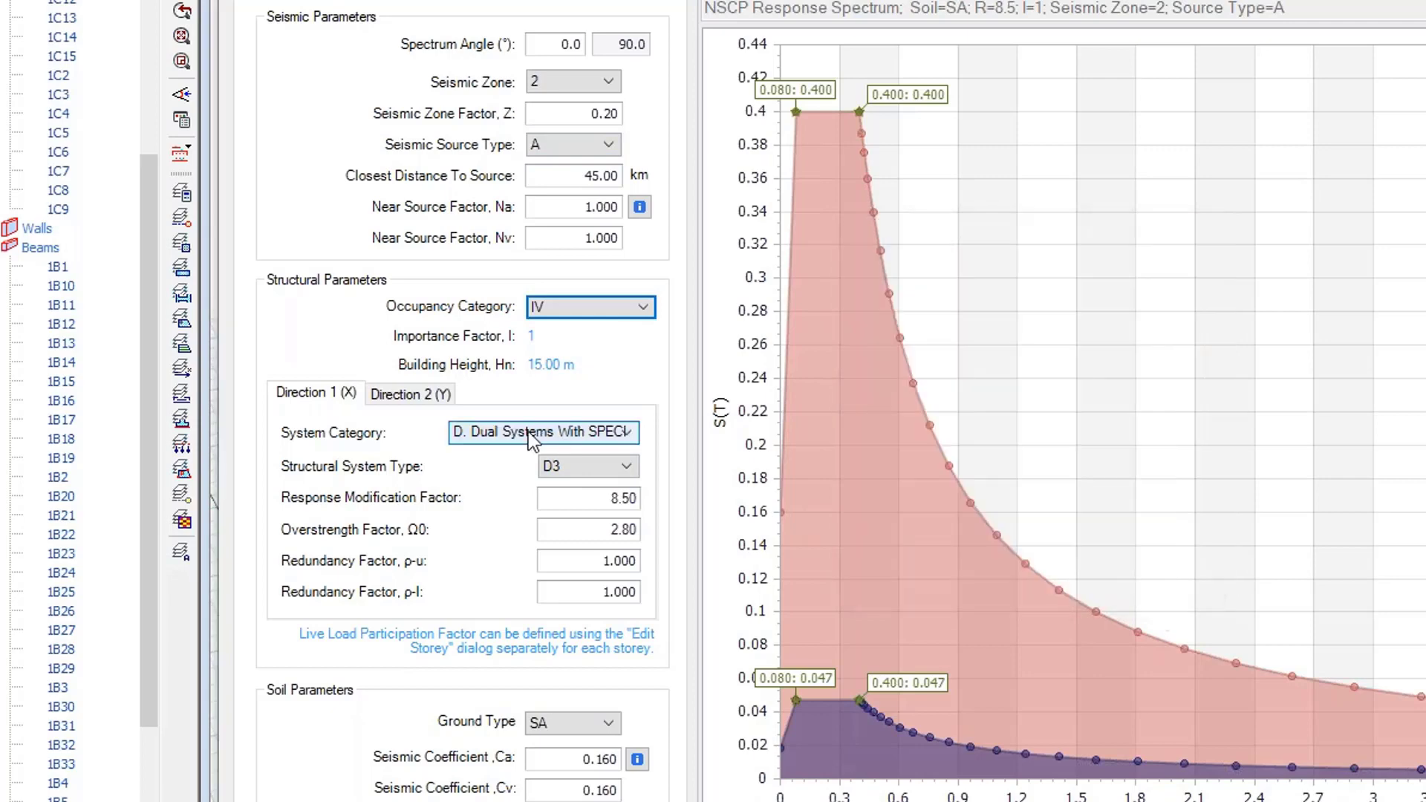
click(528, 430)
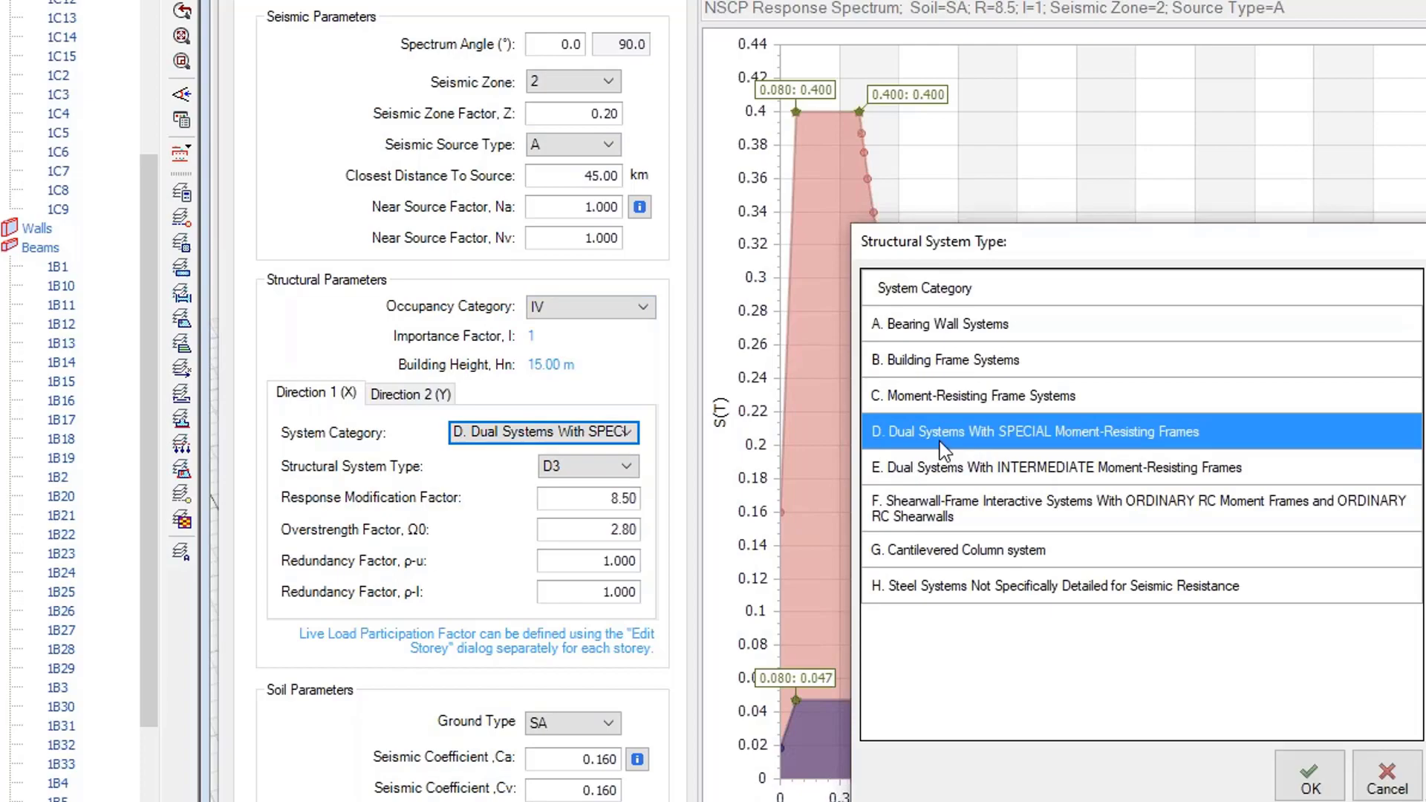
click(1307, 781)
Set the Direction 1 structural system type to D6, composite steel and concrete concentrically braced frame.
click(546, 464)
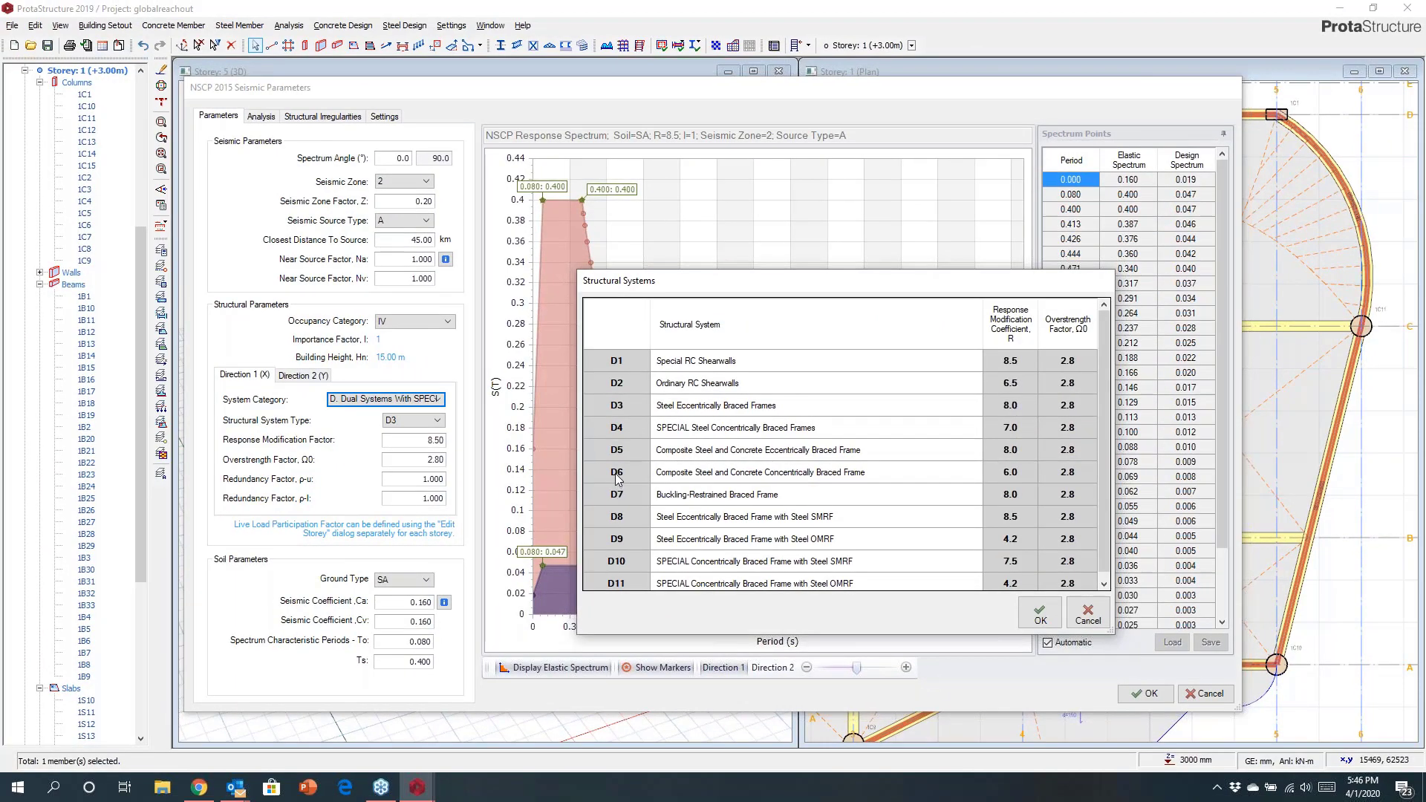
click(618, 453)
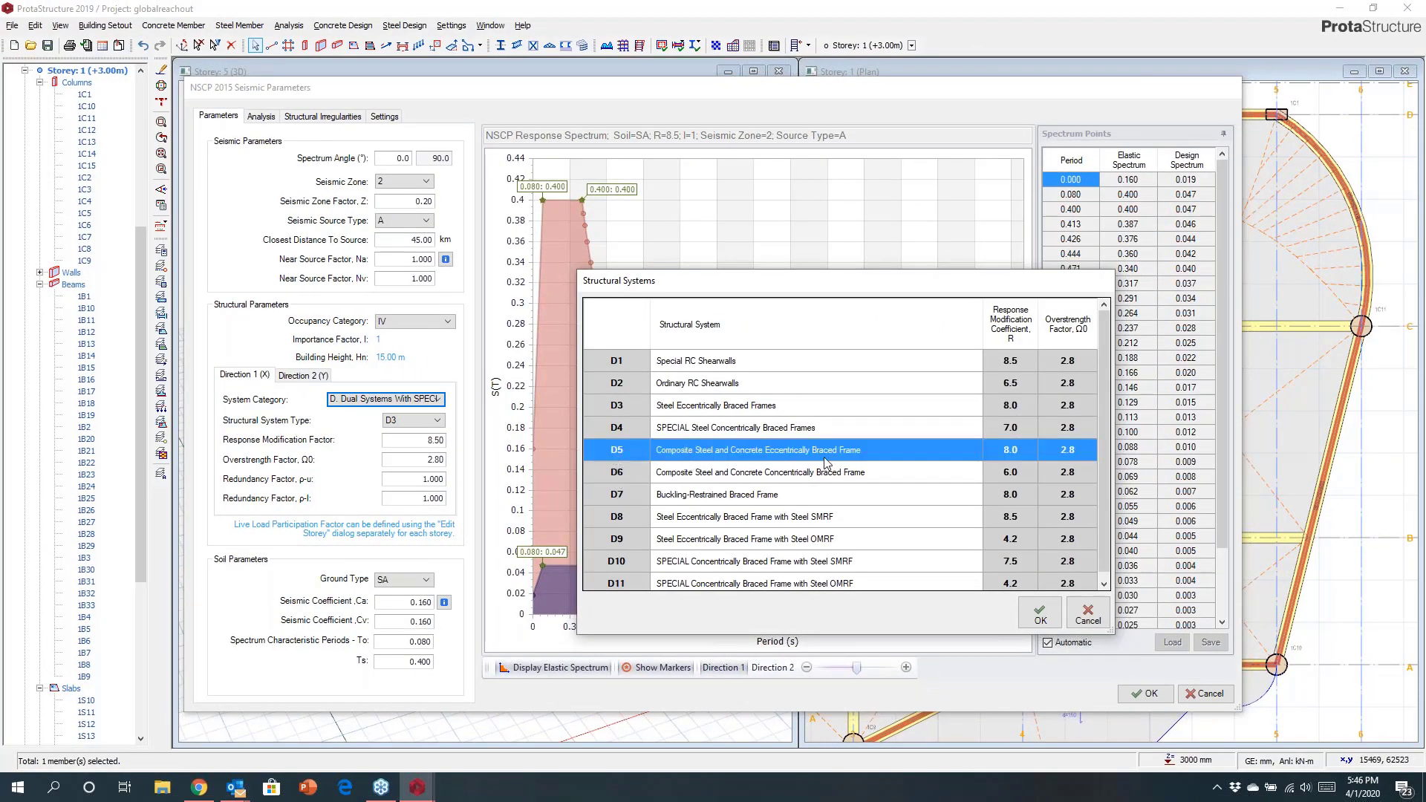
click(630, 475)
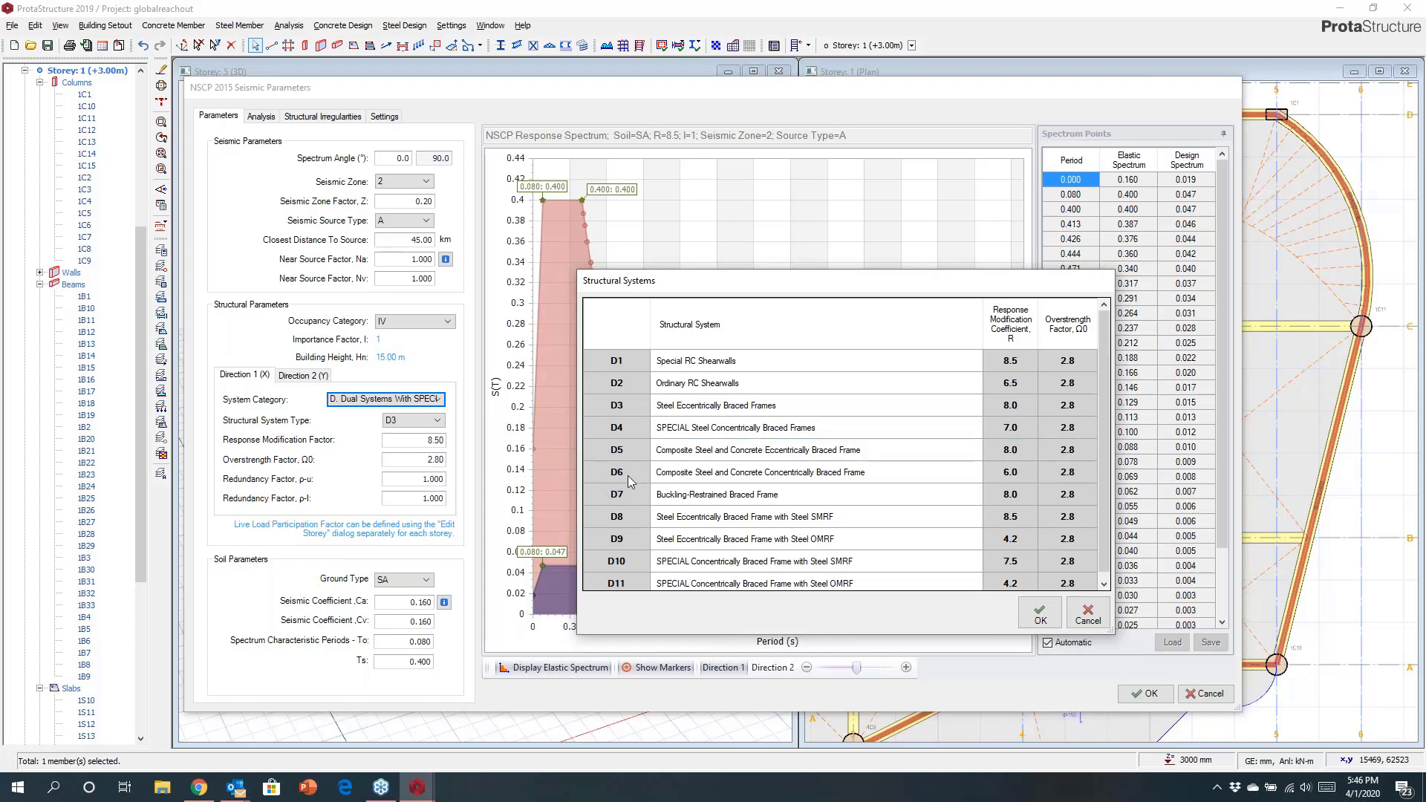
click(1036, 615)
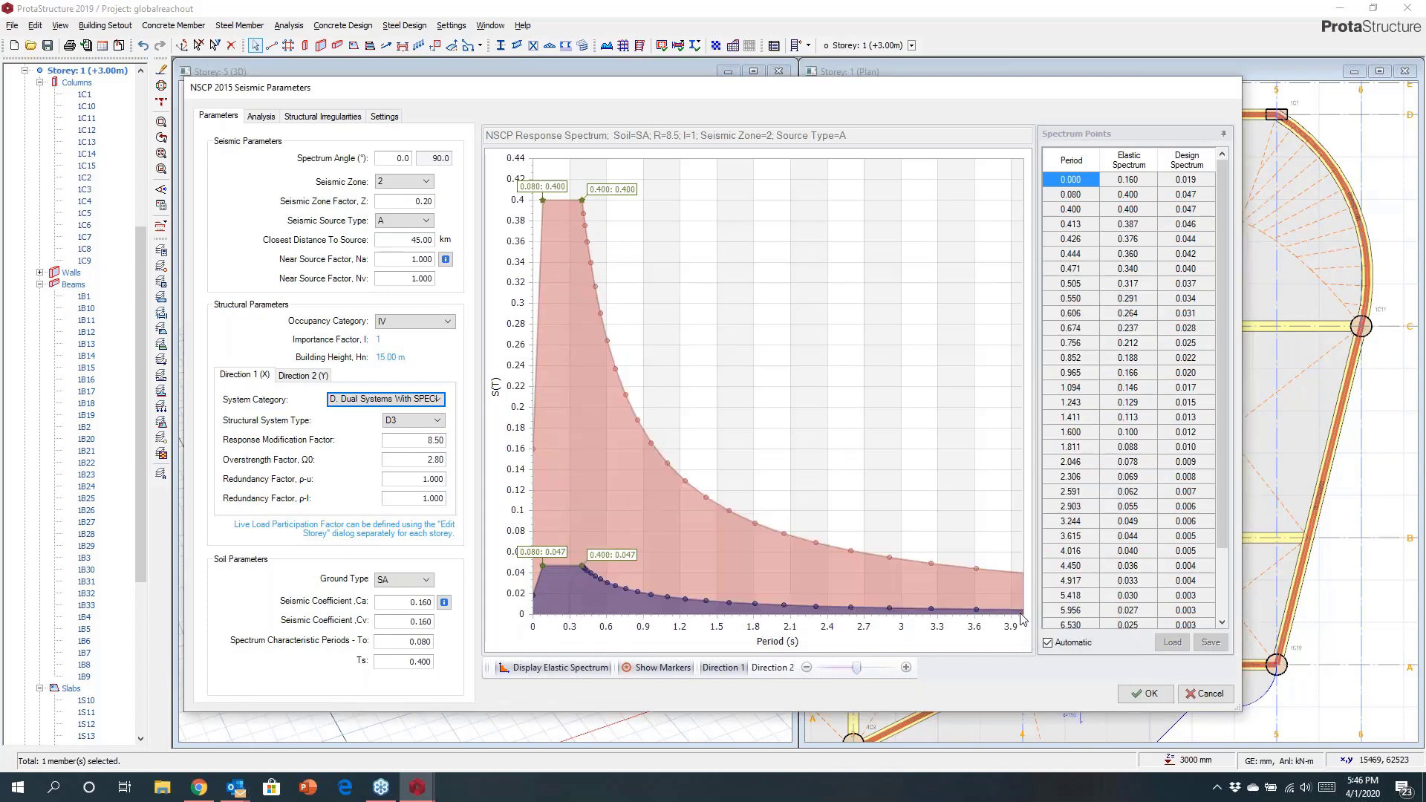
Set the Direction 2 structural system type to D6, composite steel and concrete concentrically braced frame.
click(296, 376)
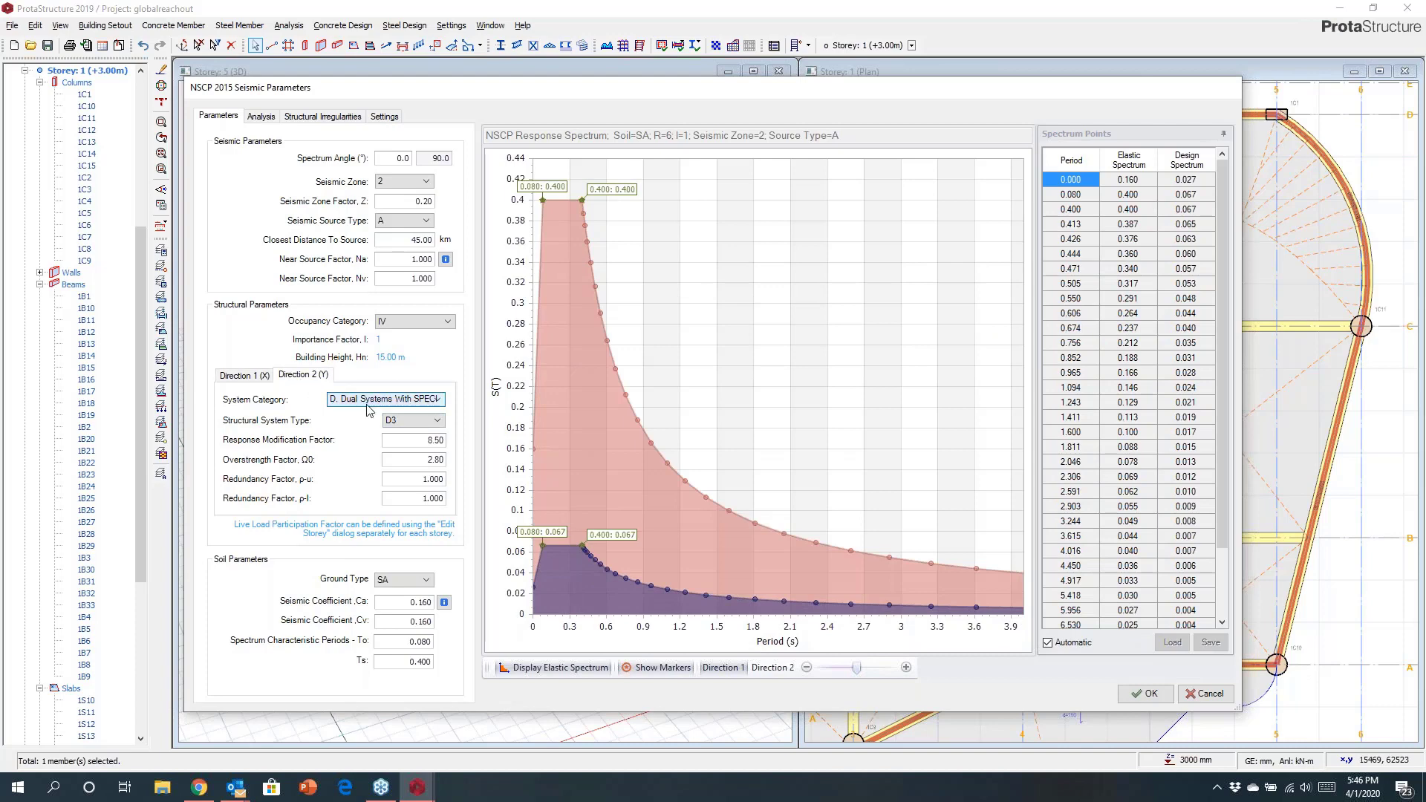
click(414, 420)
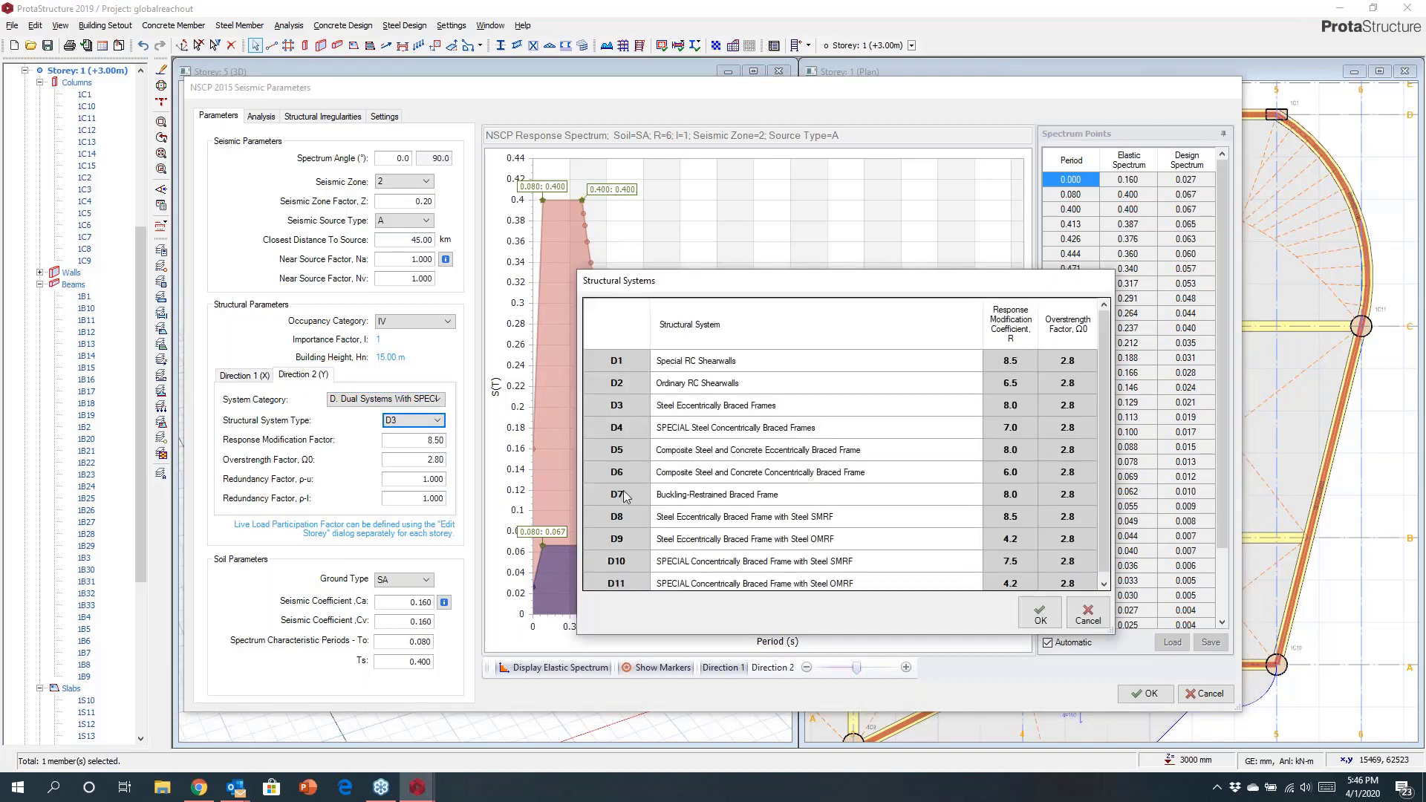
click(627, 472)
click(1033, 614)
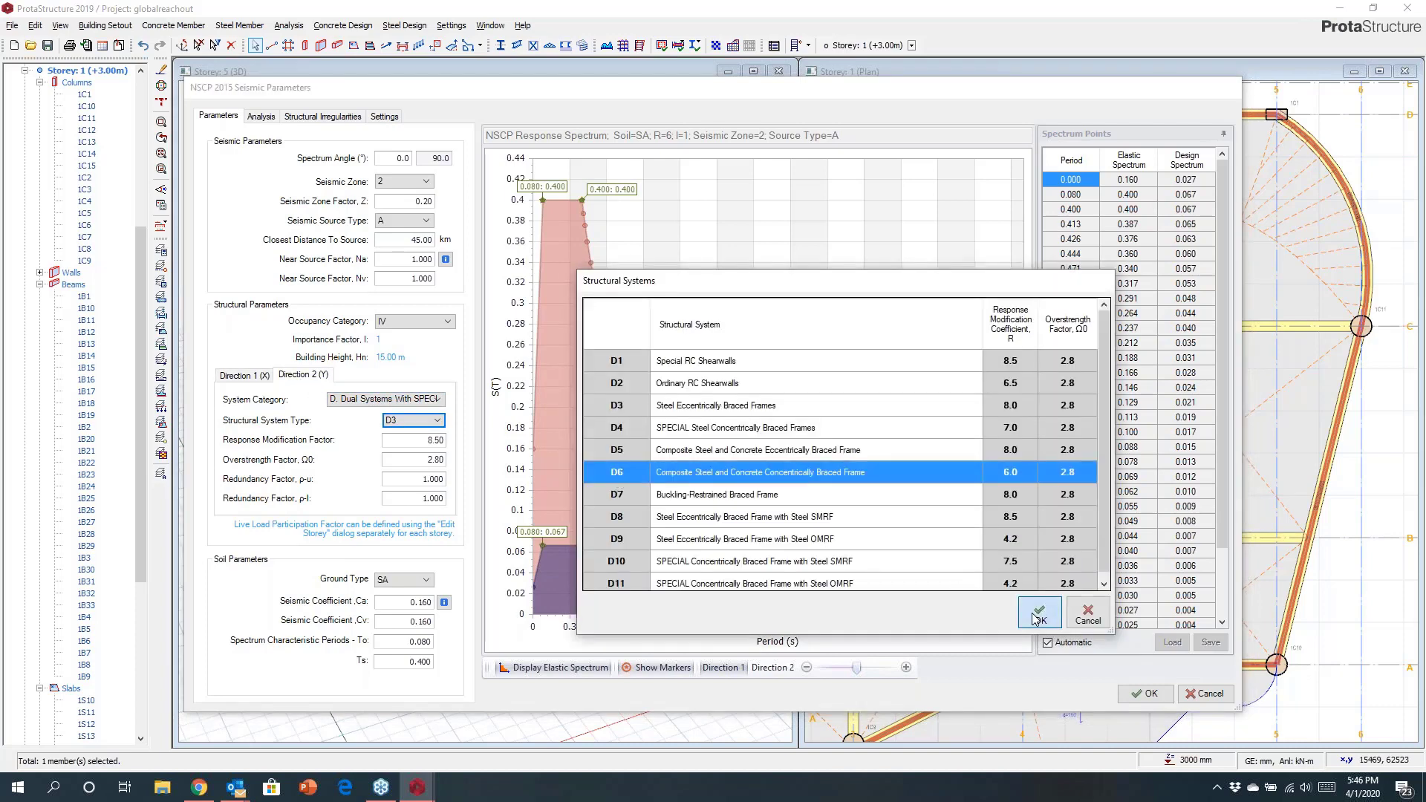
Set the soil ground type to SC, very dense soil and soft rock.
mouse_move(598, 486)
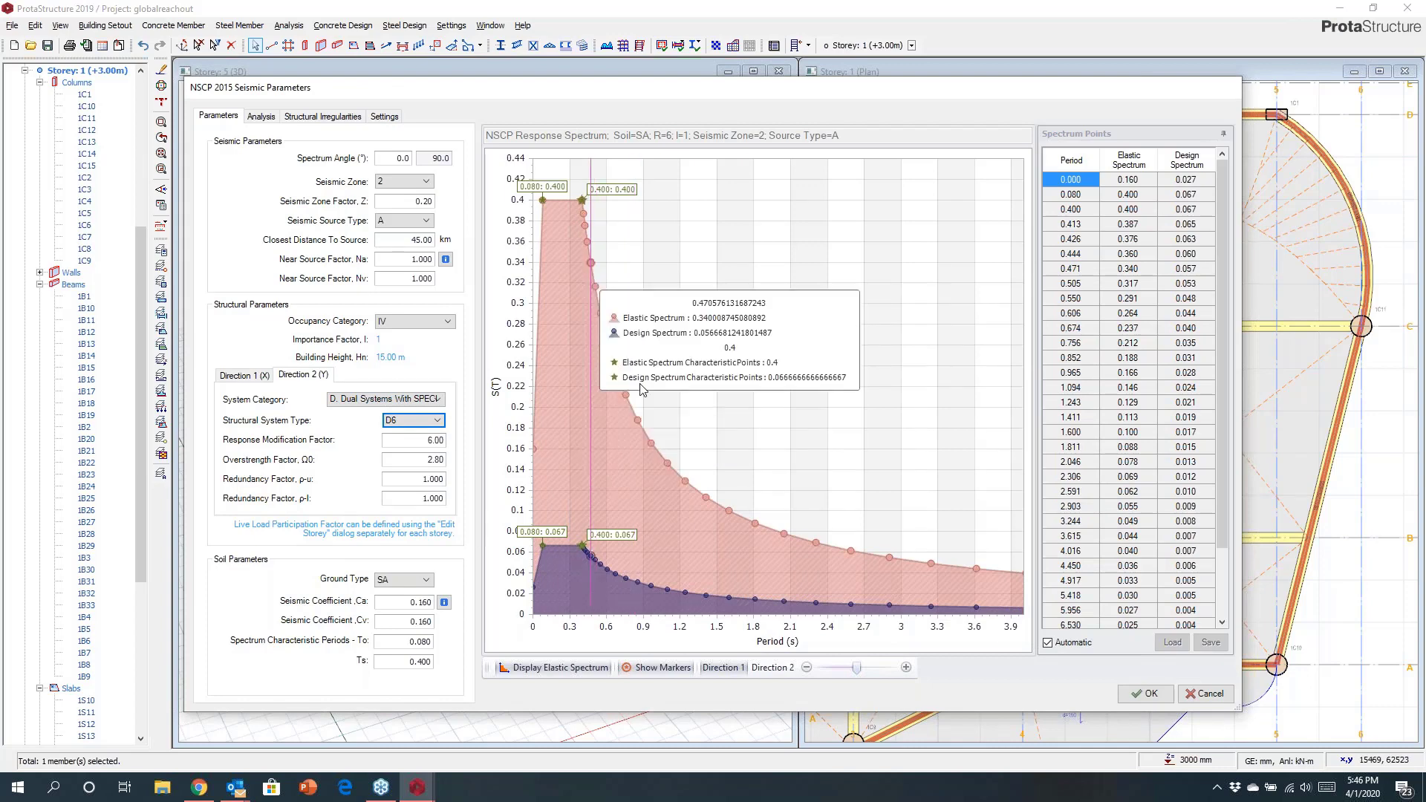
click(428, 587)
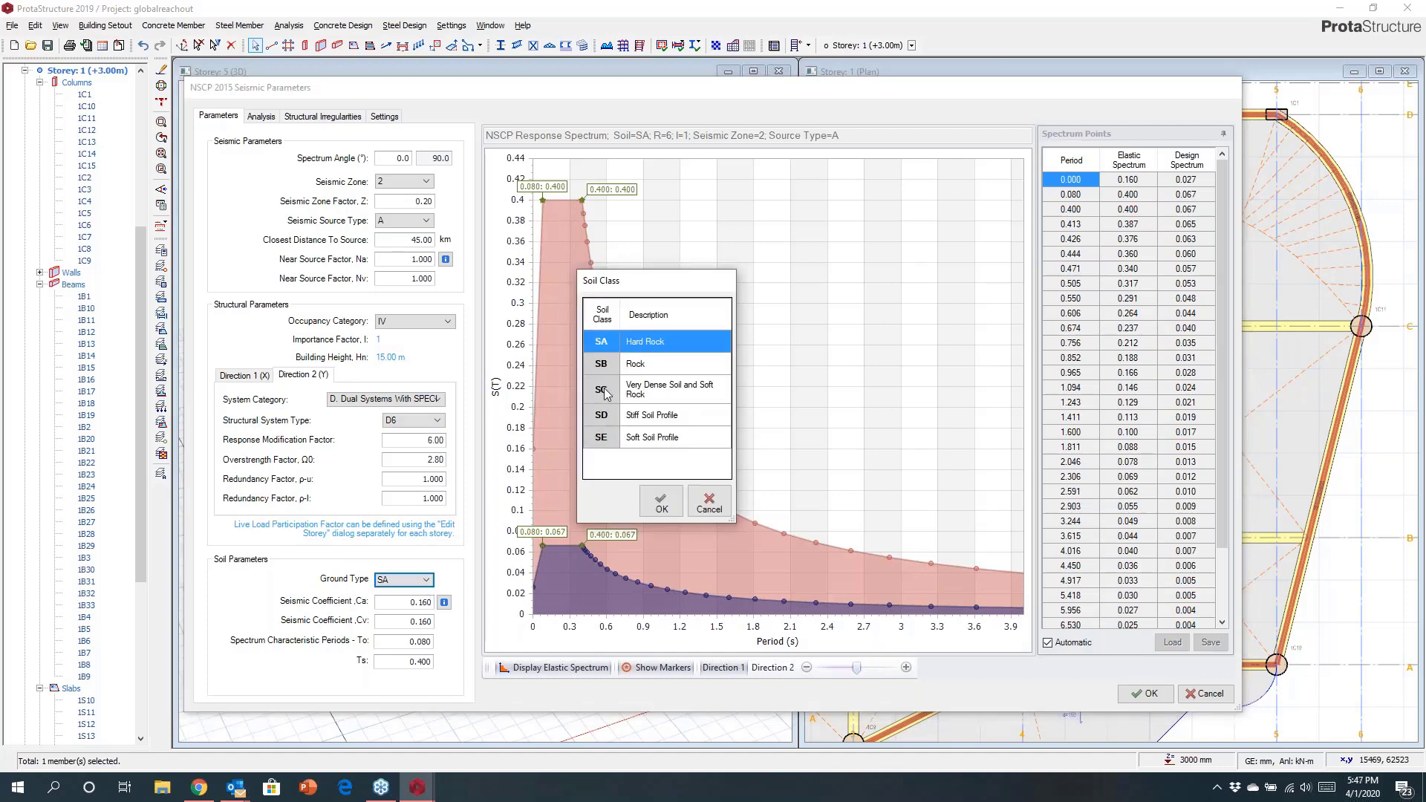
click(605, 393)
drag(677, 285, 417, 253)
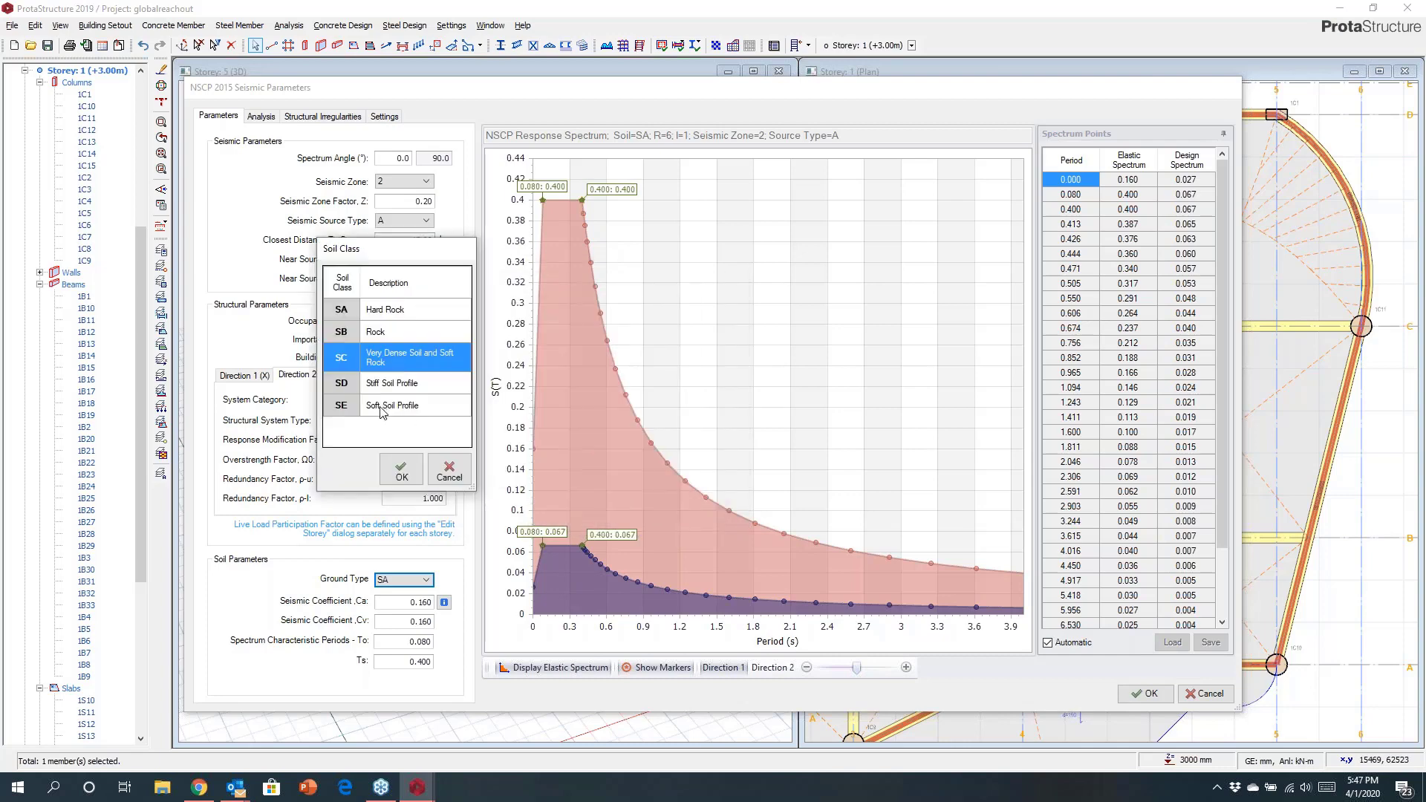
click(401, 469)
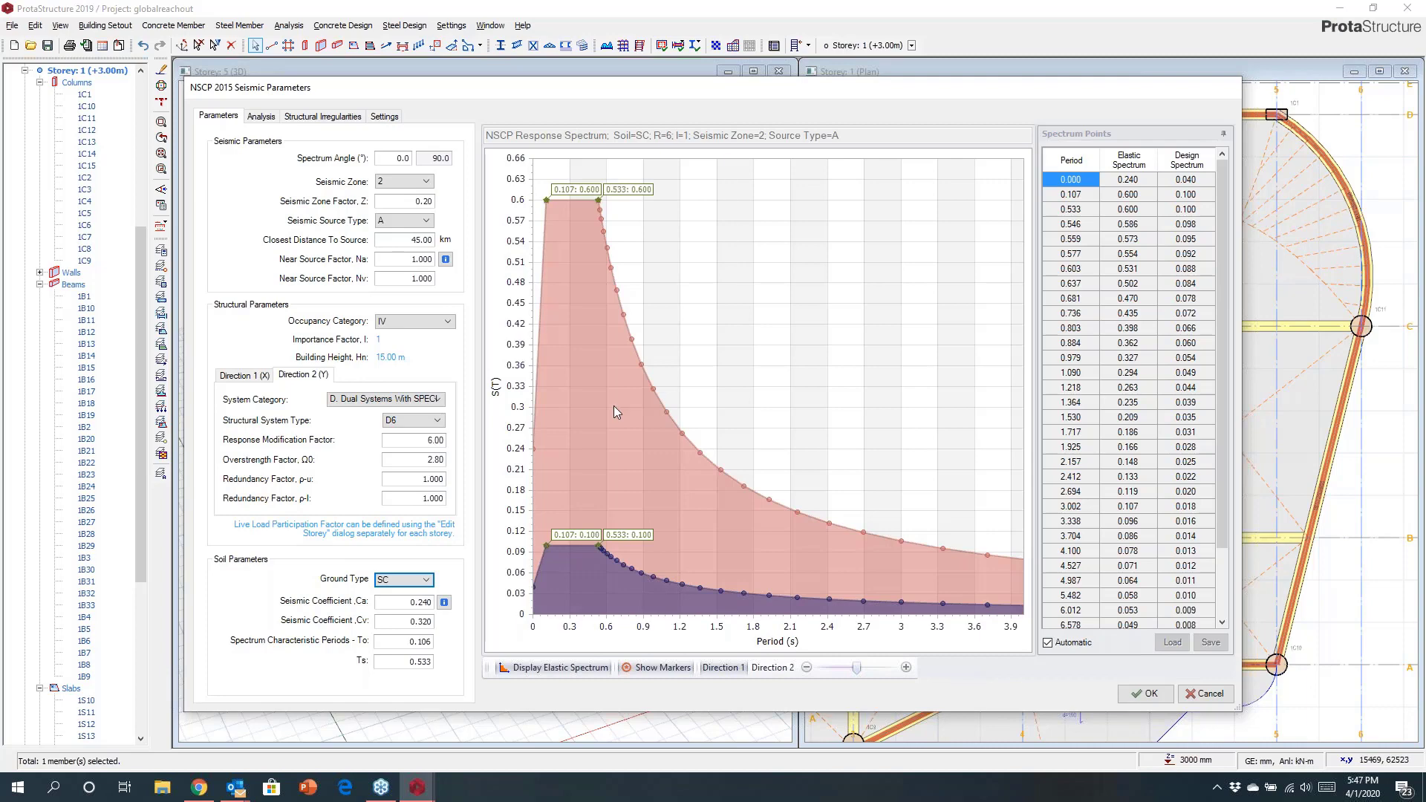
Edit the number of vibration modes to consider in the seismic analysis settings.
click(260, 116)
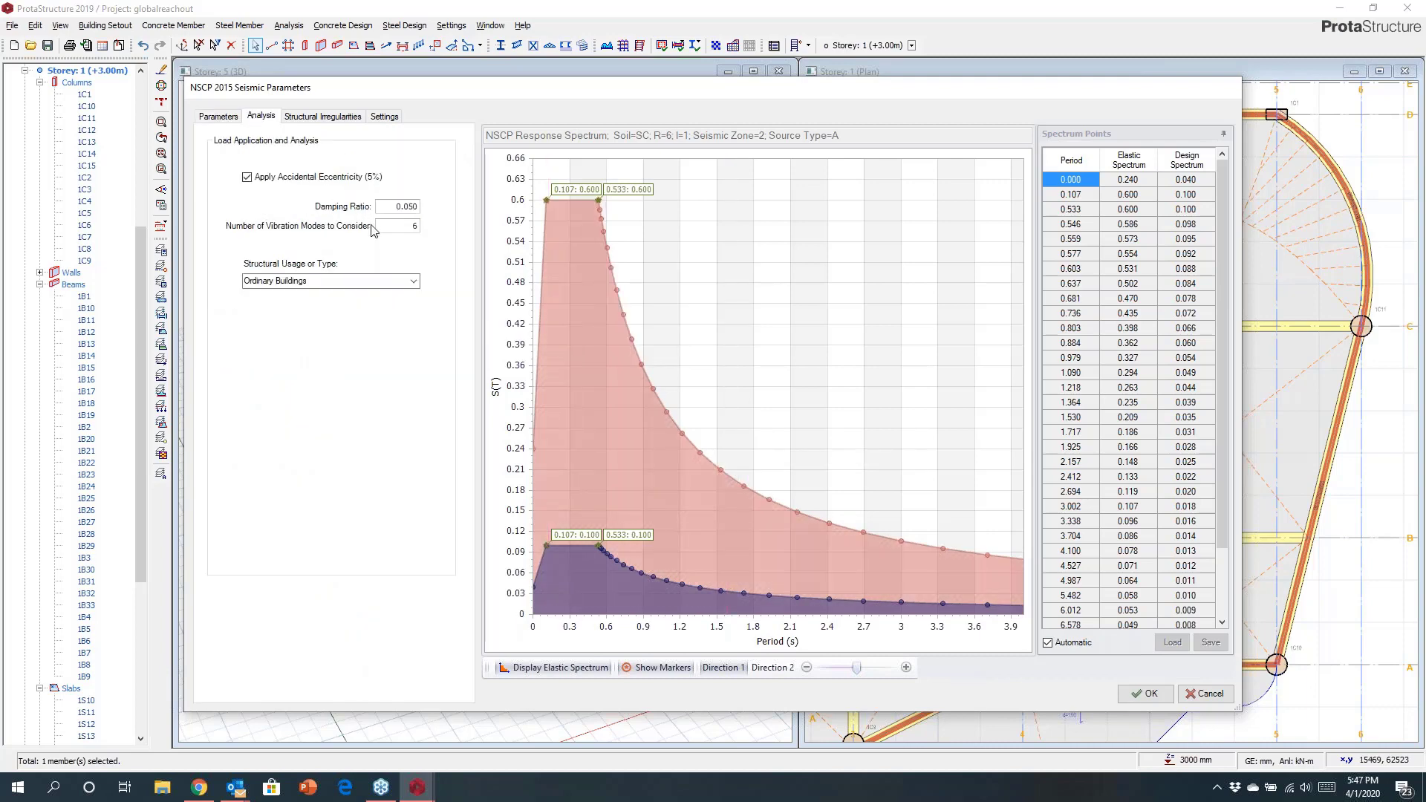
double_click(414, 226)
text(12)
drag(397, 228, 436, 230)
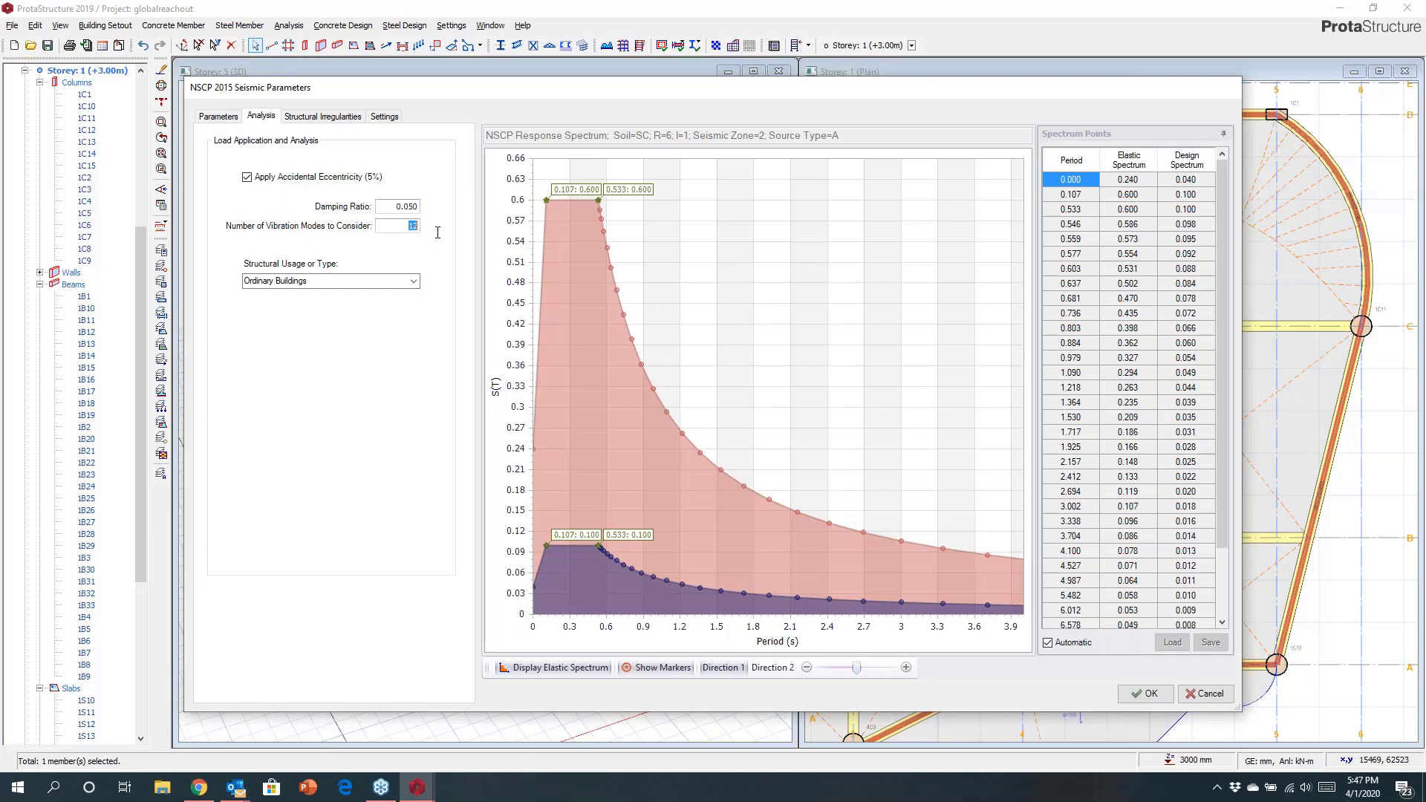
Review the structural irregularities and post-analysis check settings, then close the seismic parameters.
click(304, 119)
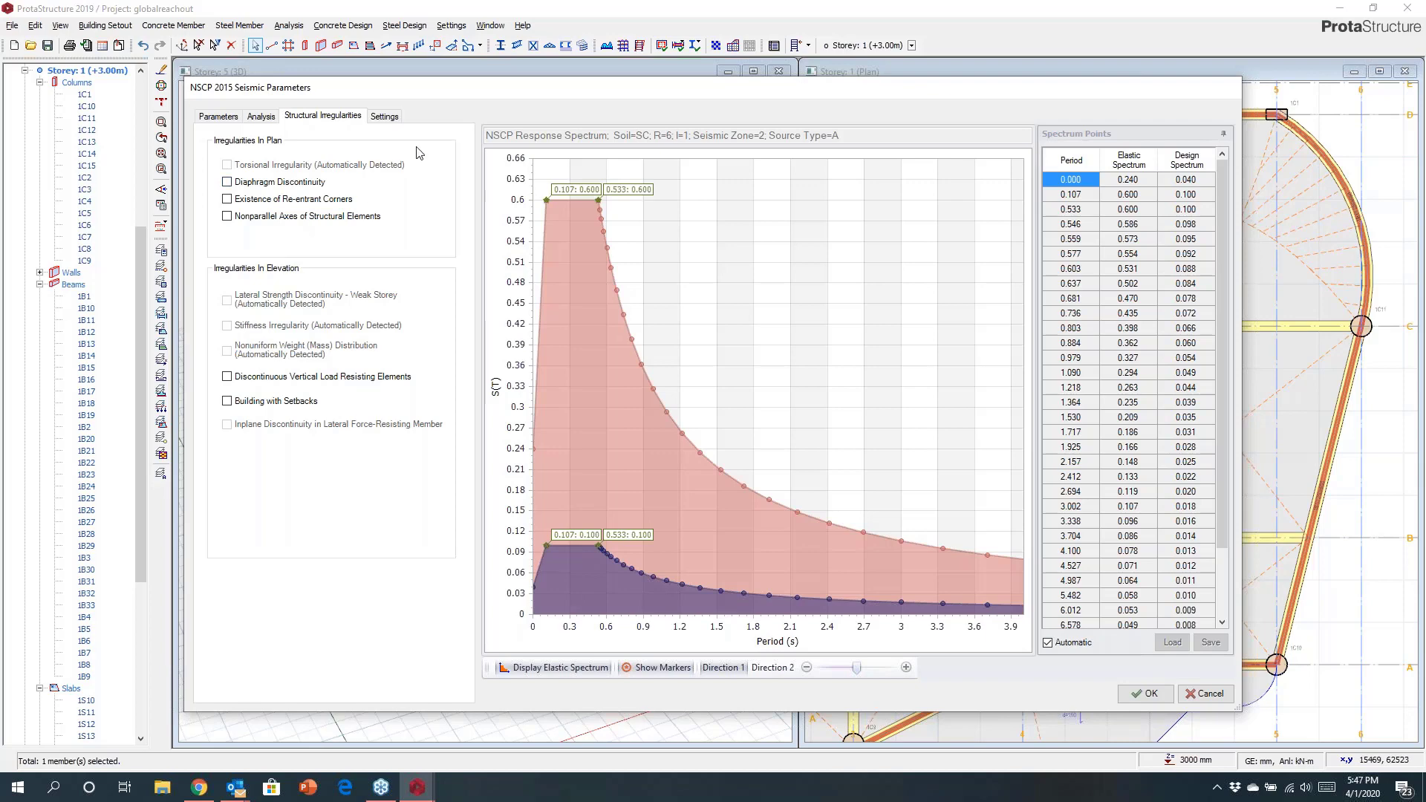
click(384, 116)
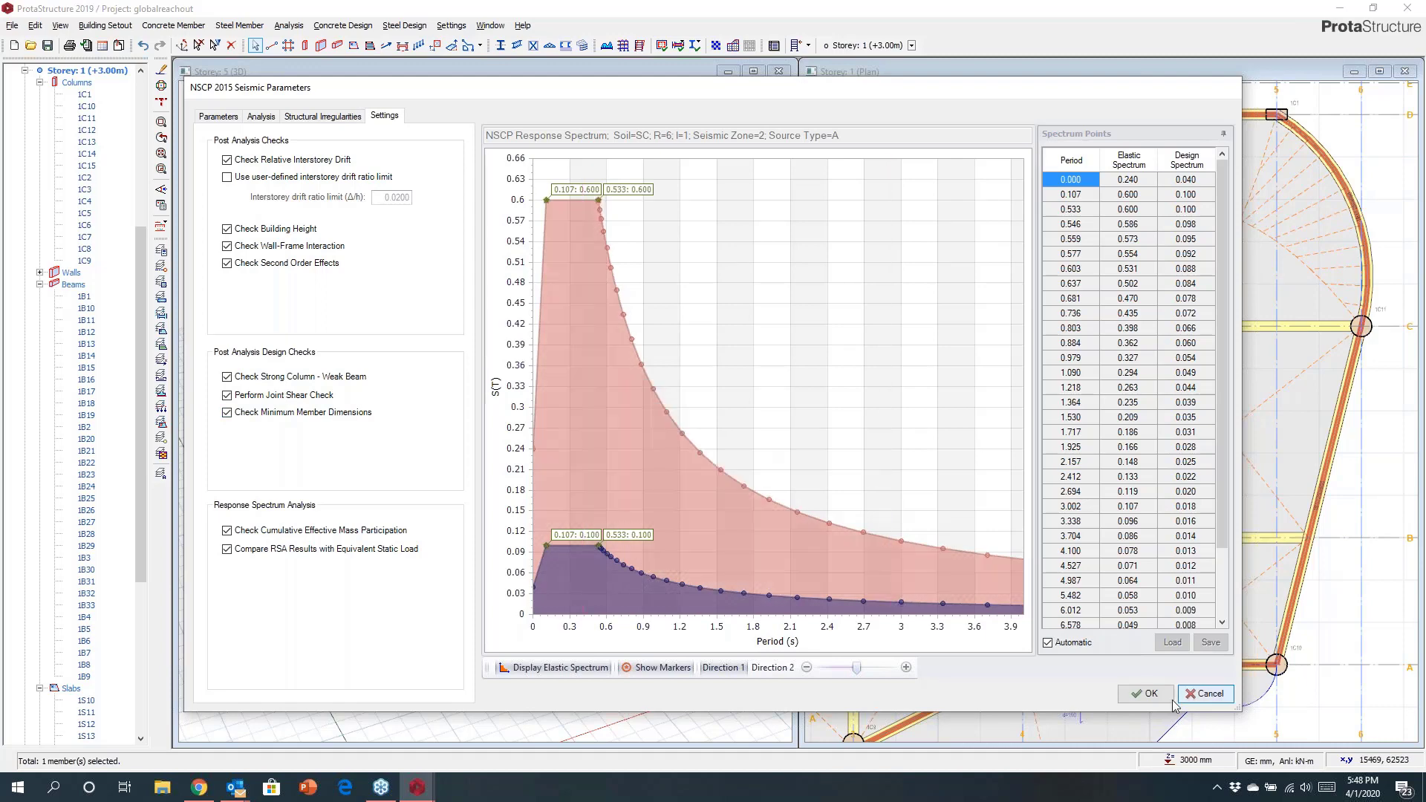
click(1148, 694)
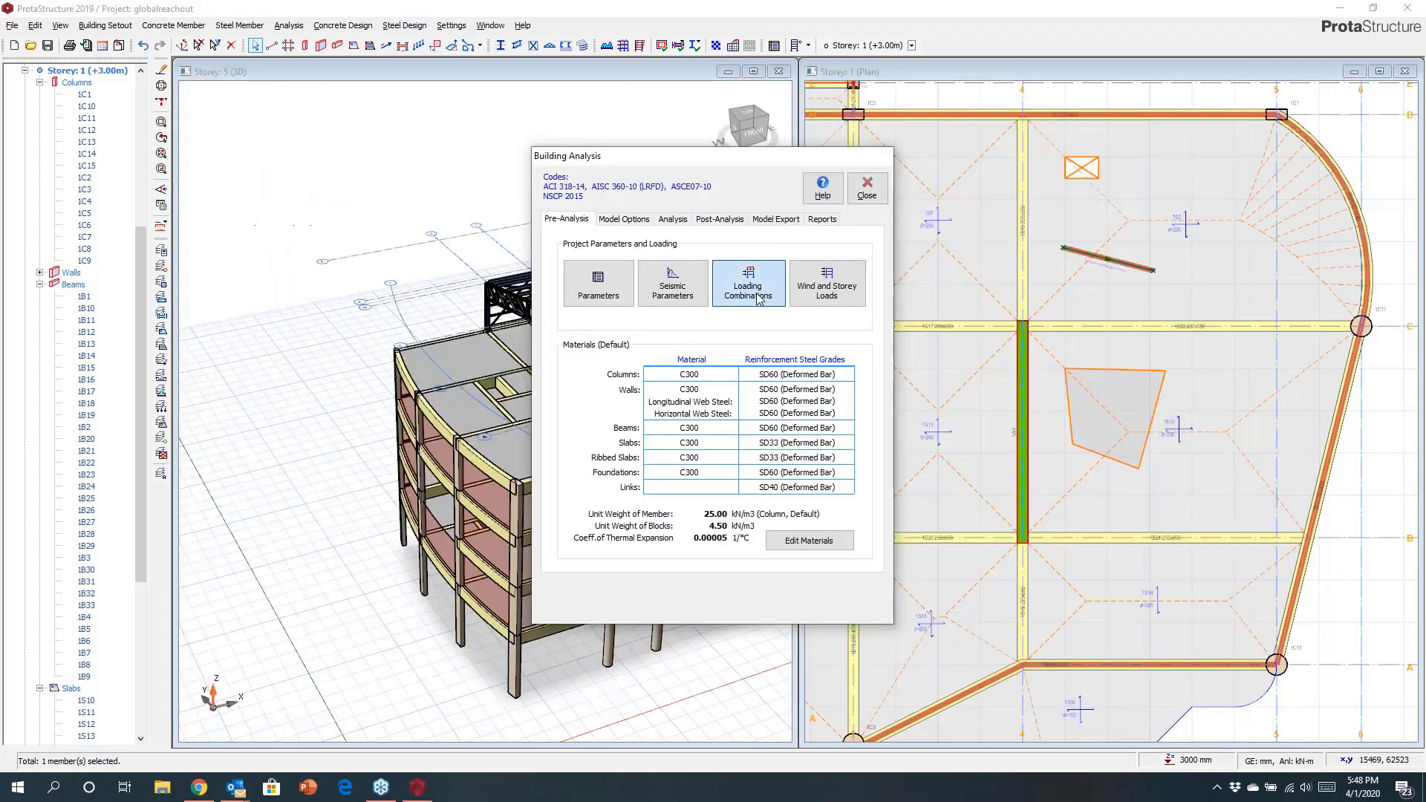
Open the loading combinations generator and enable the unfactored D+L combination.
click(747, 286)
click(596, 195)
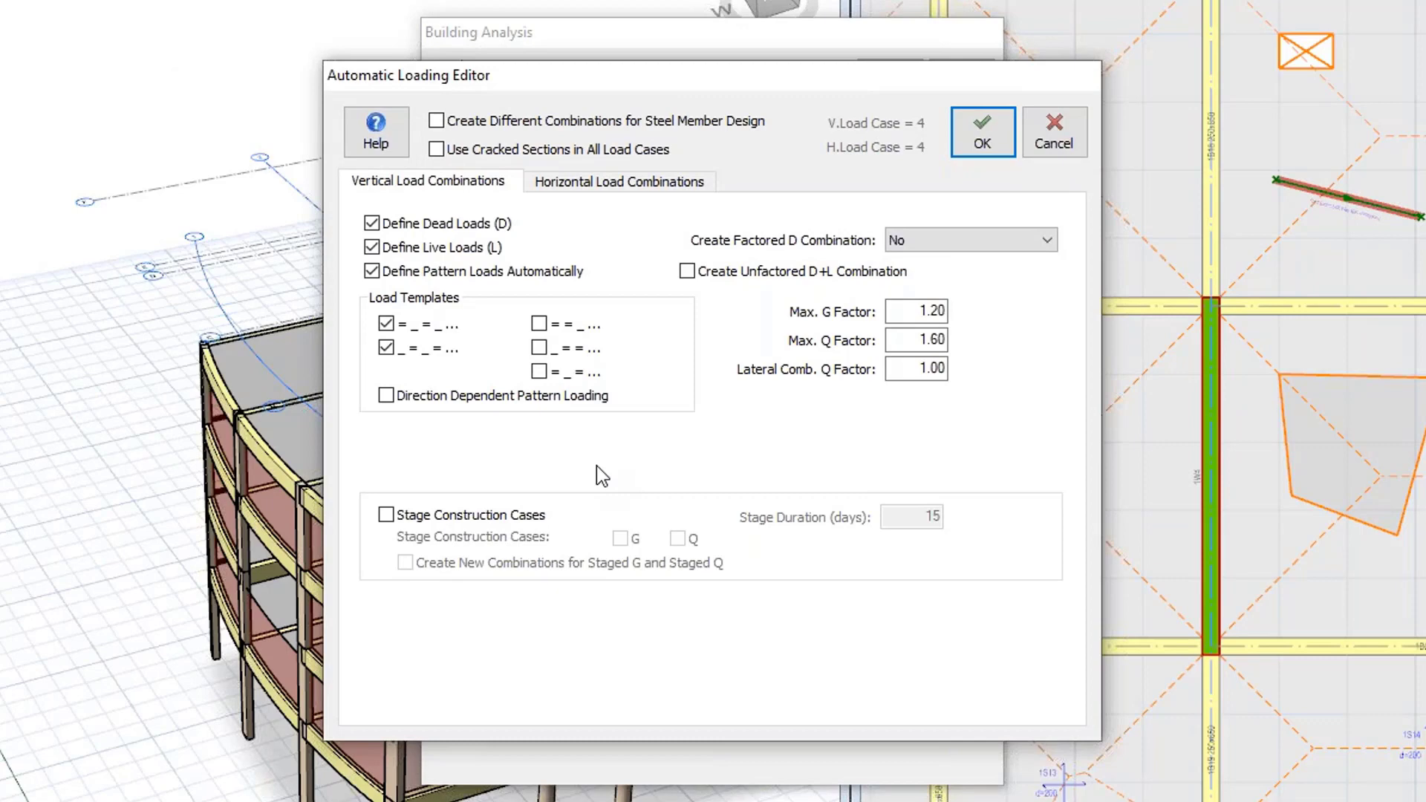
click(687, 272)
Disable vertical earthquake and enable wind loading in the horizontal load combinations, then generate the combinations.
click(586, 185)
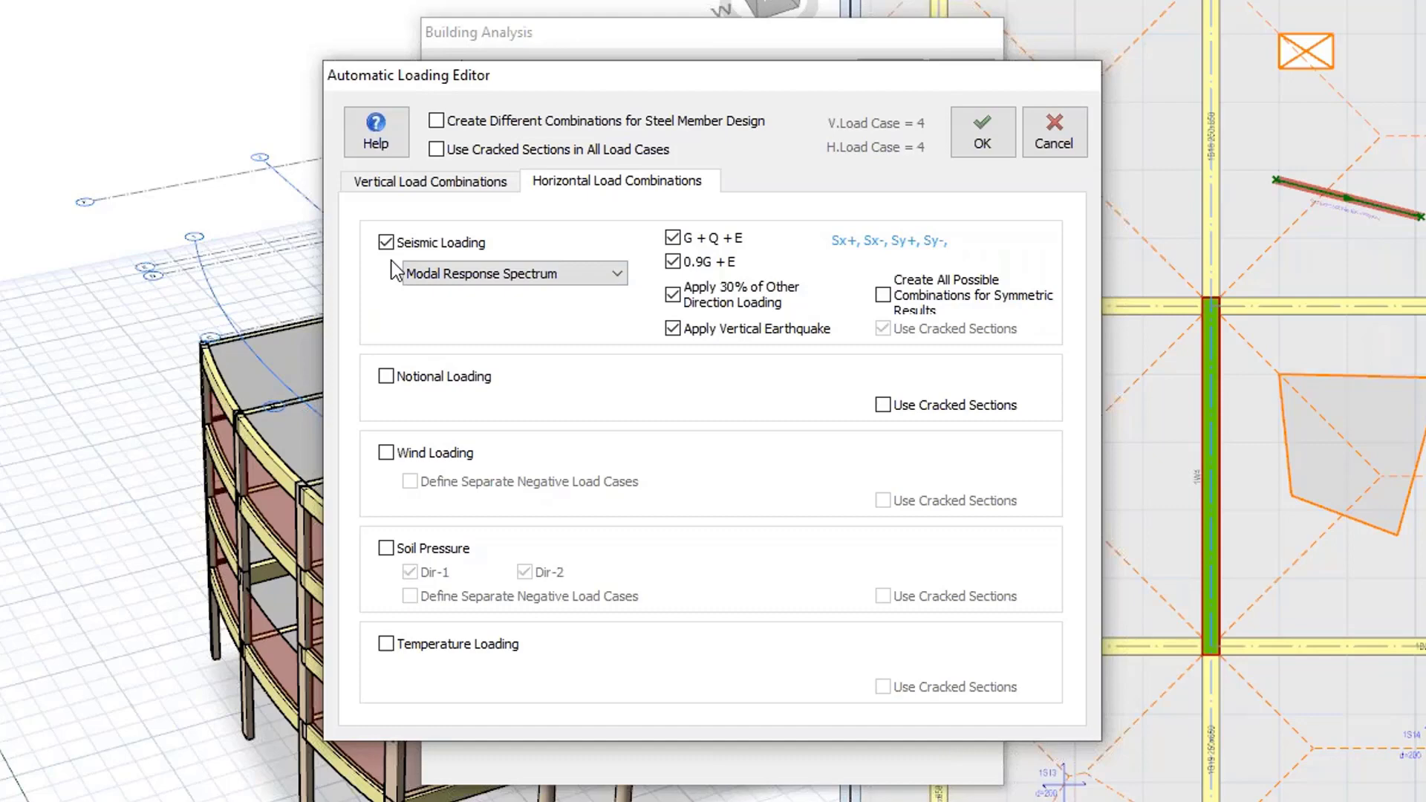
click(675, 330)
click(385, 454)
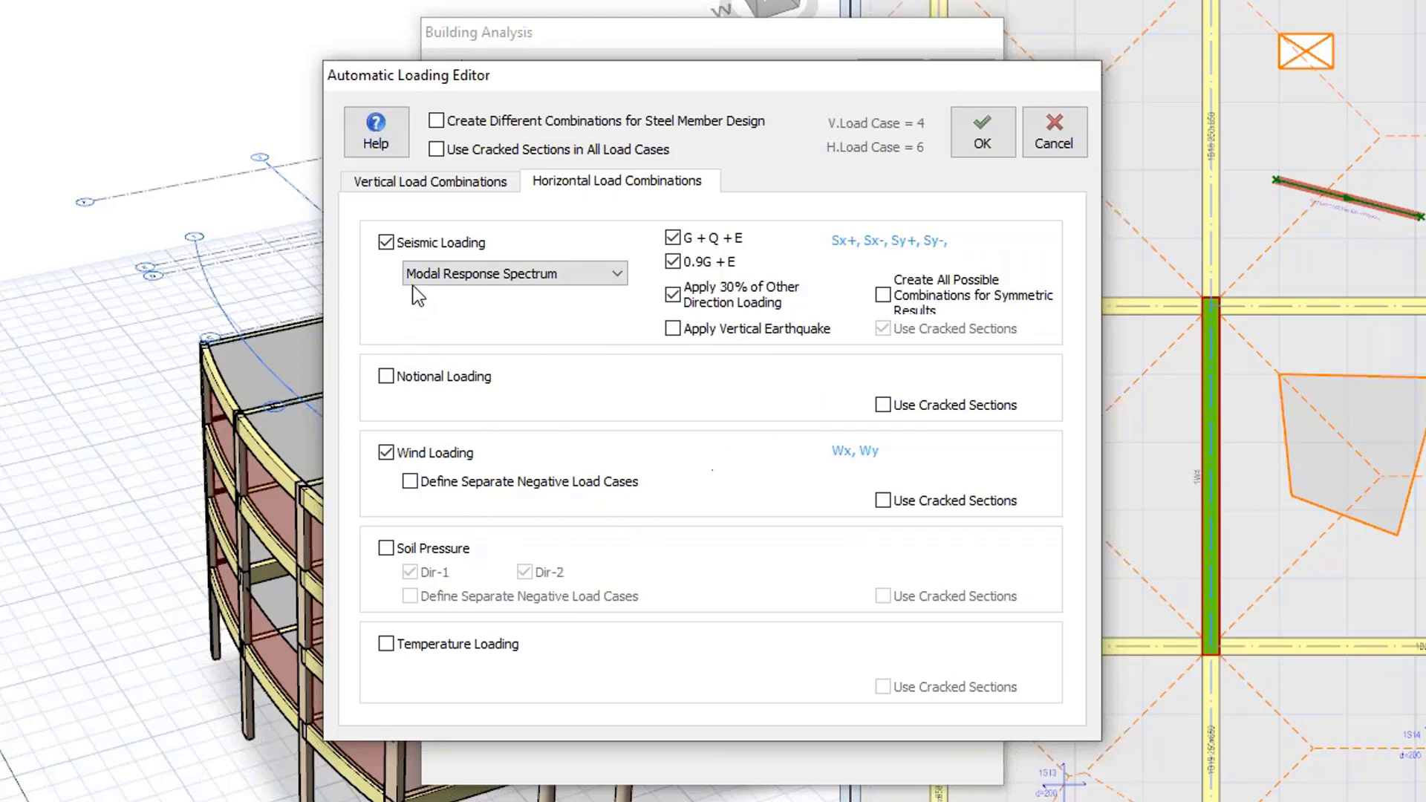
click(436, 182)
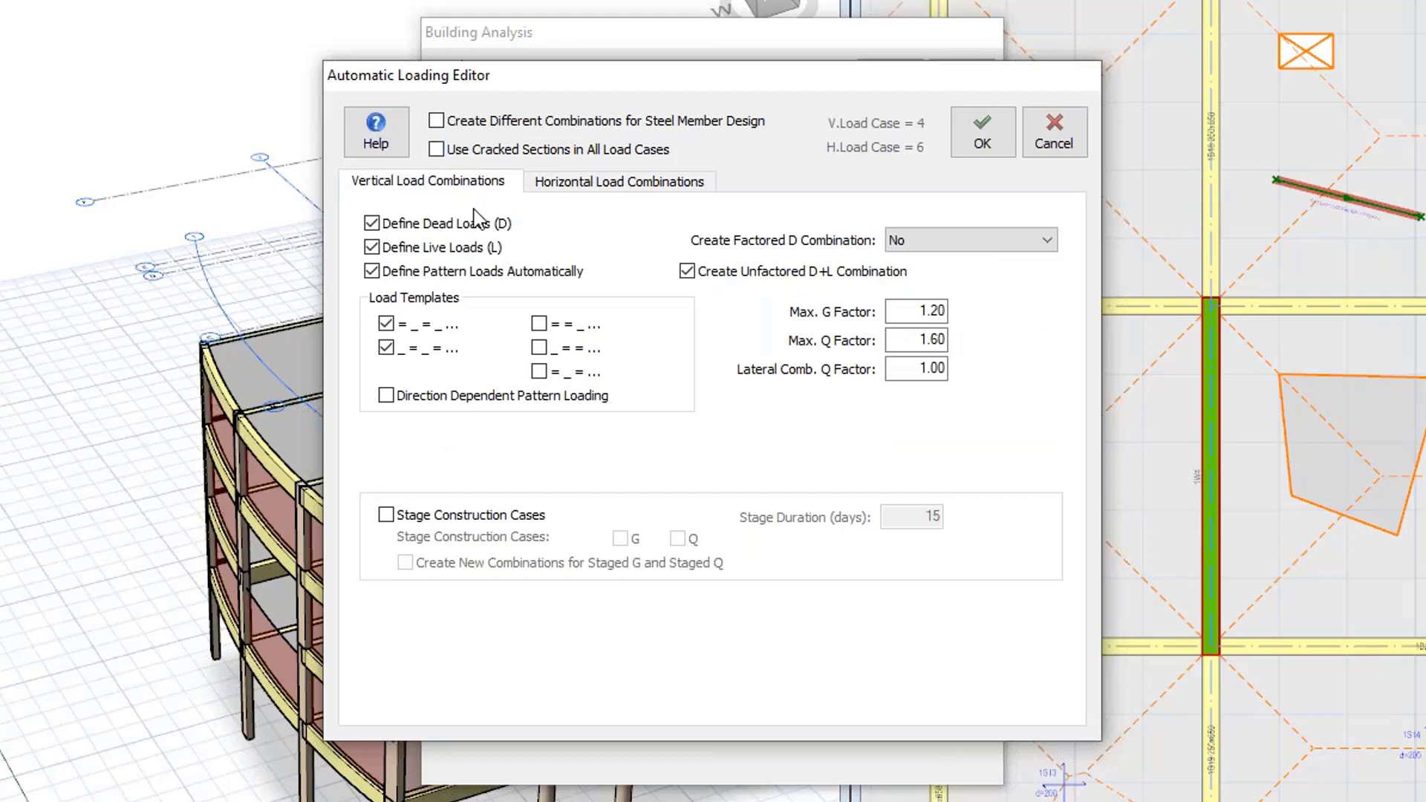
click(539, 185)
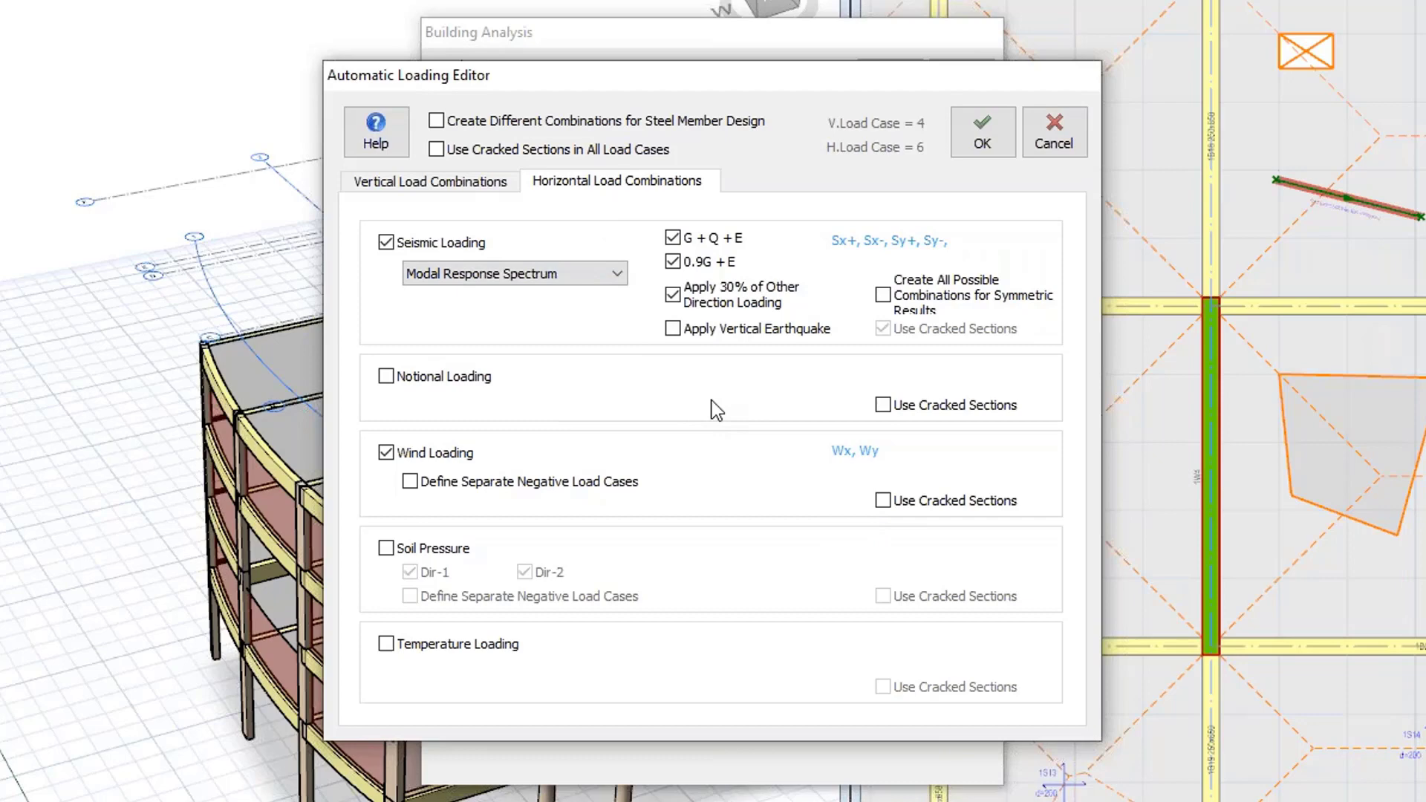
click(982, 145)
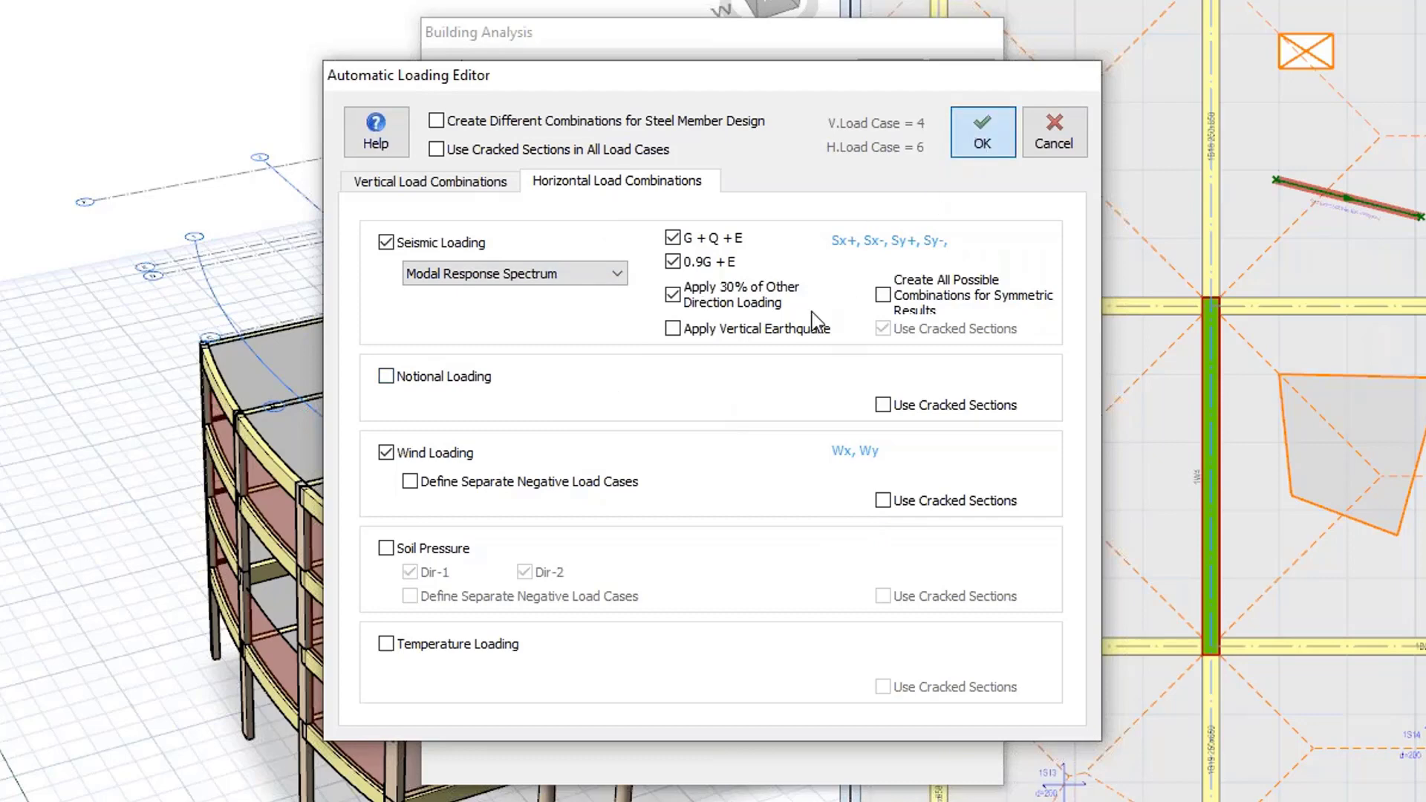
Review the generated load combinations table and accept it.
scroll(697, 491, down, 5)
scroll(697, 492, down, 1)
scroll(697, 491, up, 2)
scroll(697, 491, up, 2)
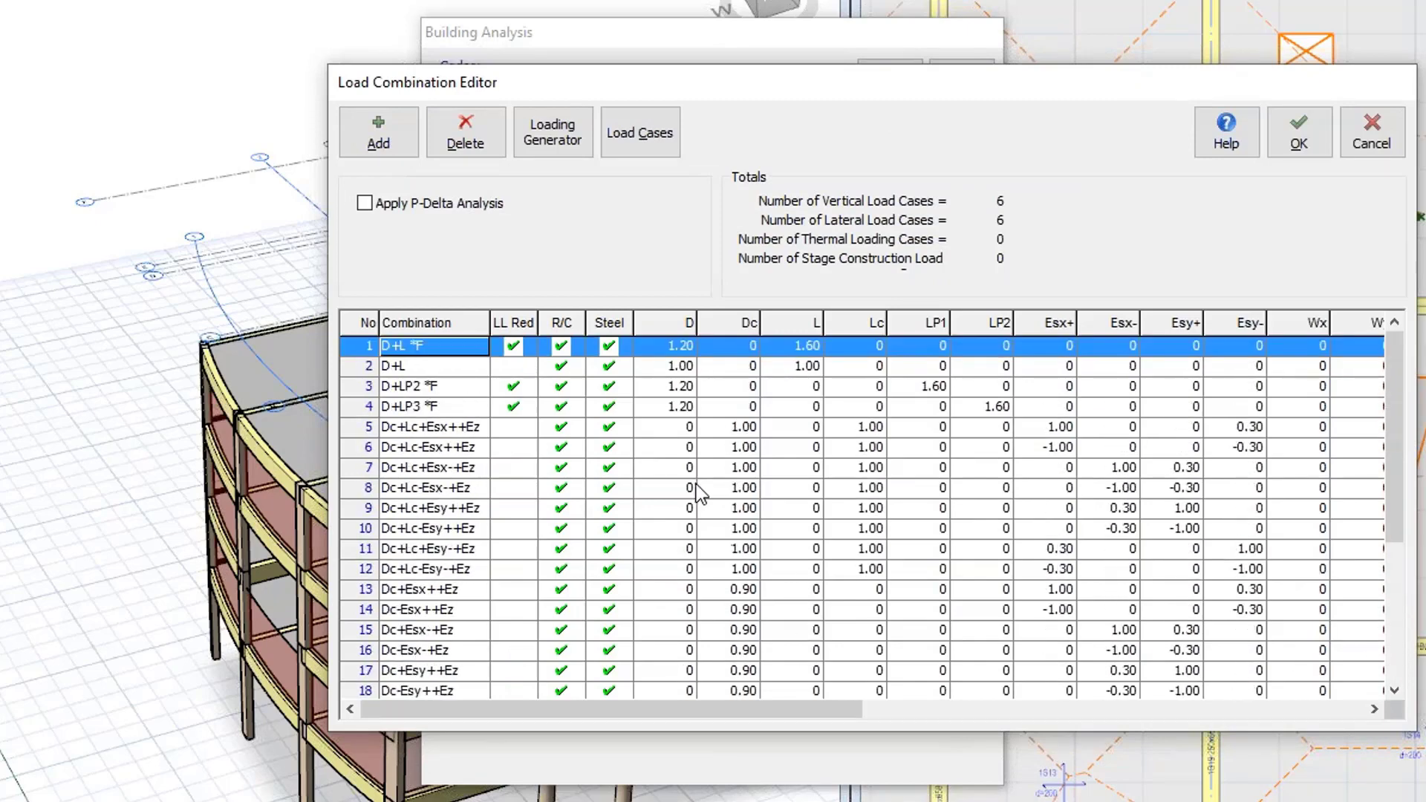
click(1318, 115)
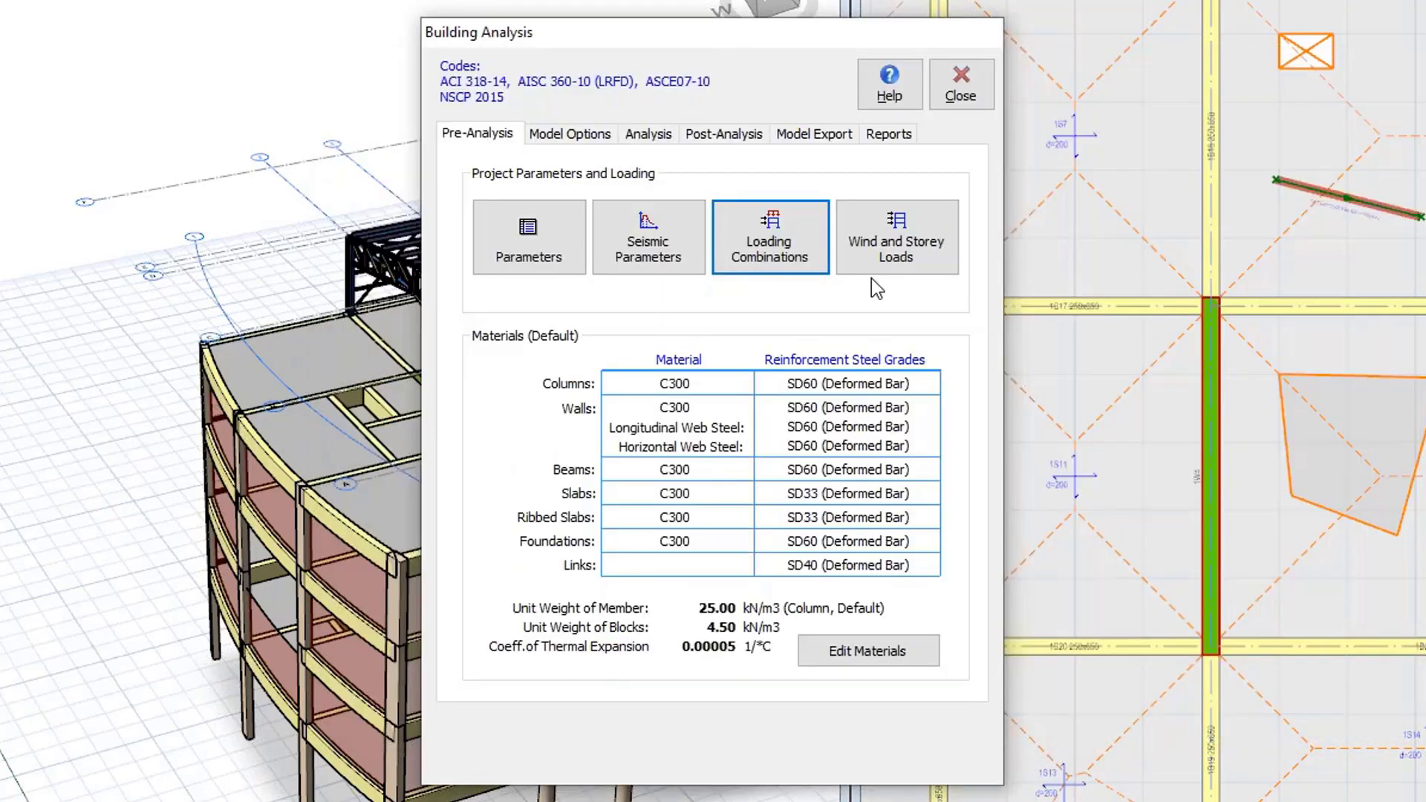
Close the building analysis dialog and save the project.
click(956, 78)
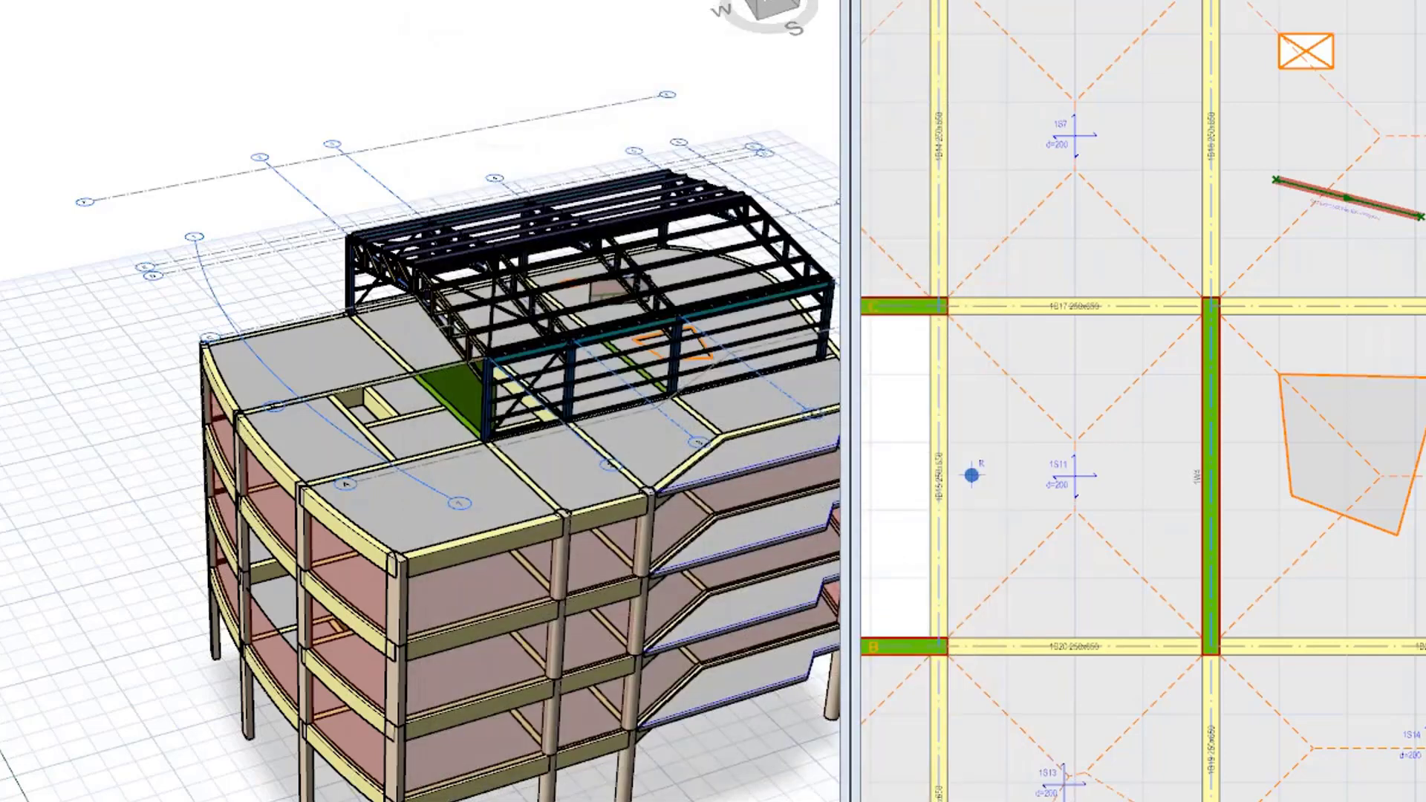
key(ctrl+s)
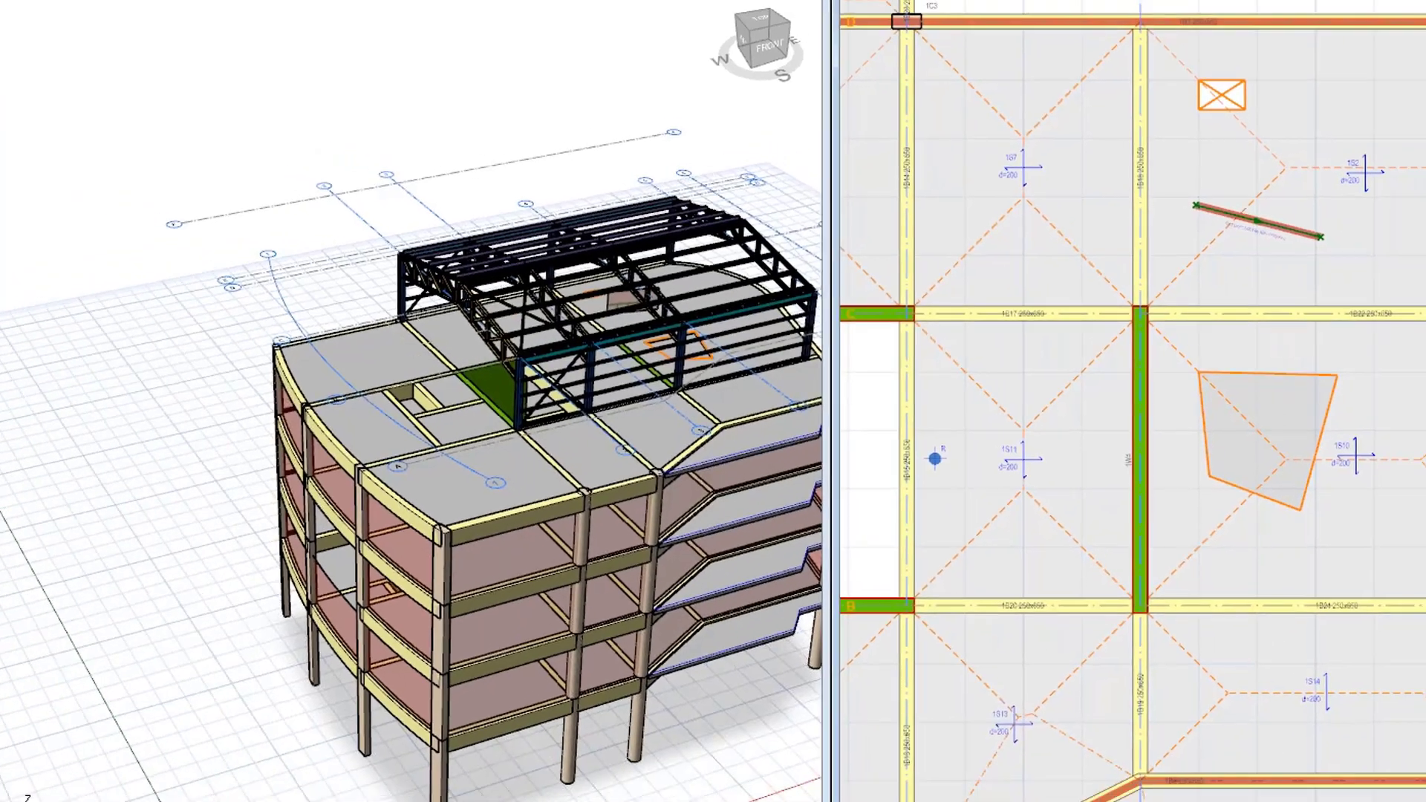
Calculate the storey wind loads with the wind load calculator using ASCE7 (2010) and apply them to the storeys.
click(289, 26)
click(299, 55)
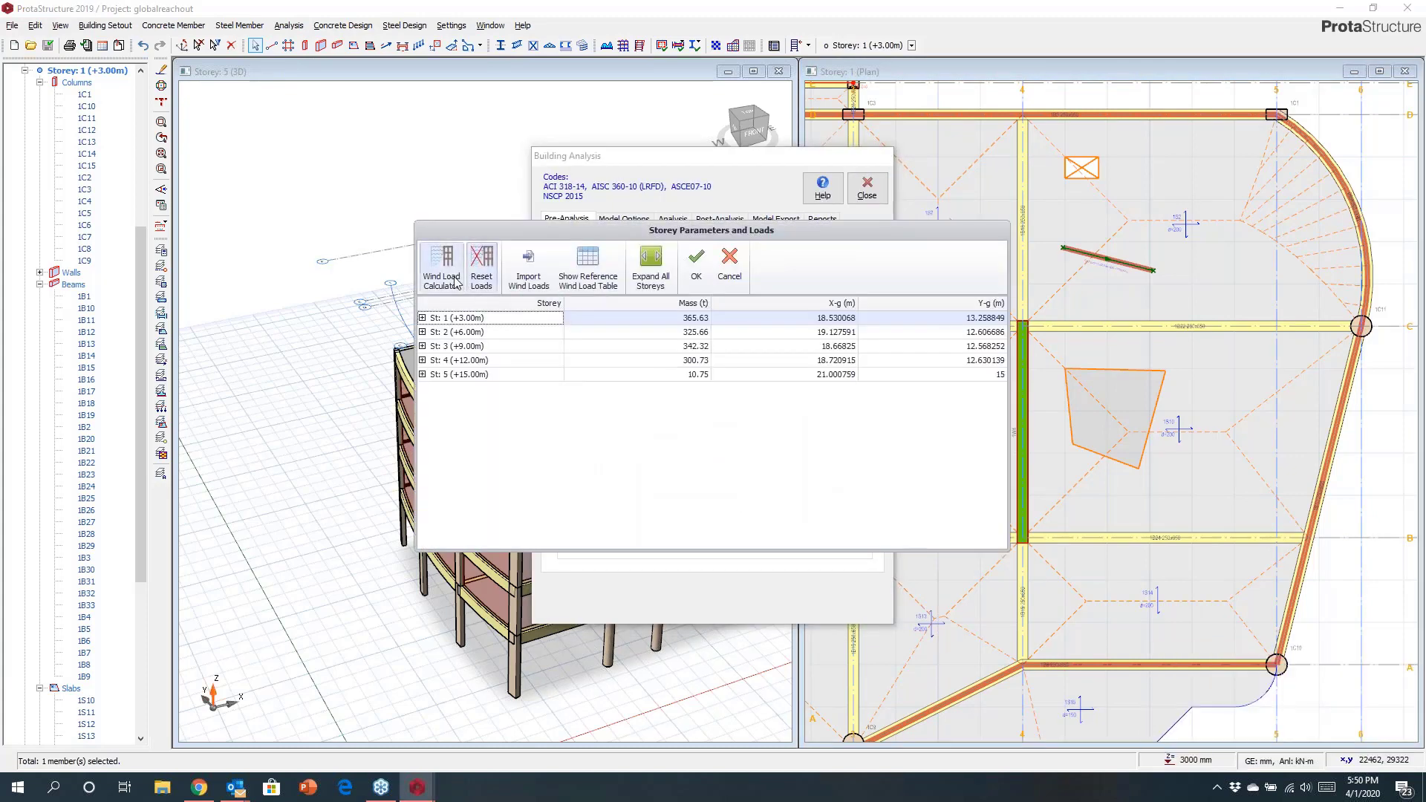
click(445, 268)
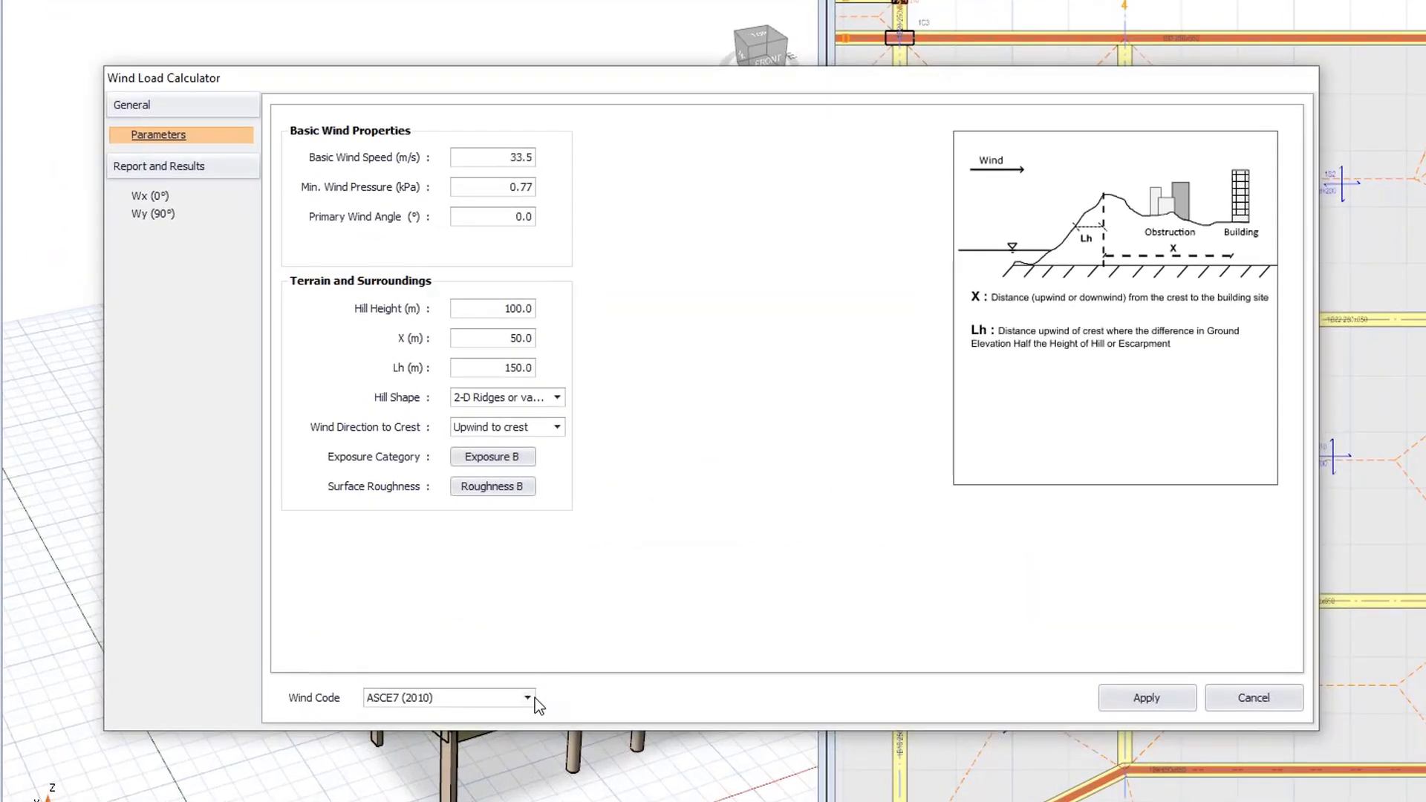
click(573, 609)
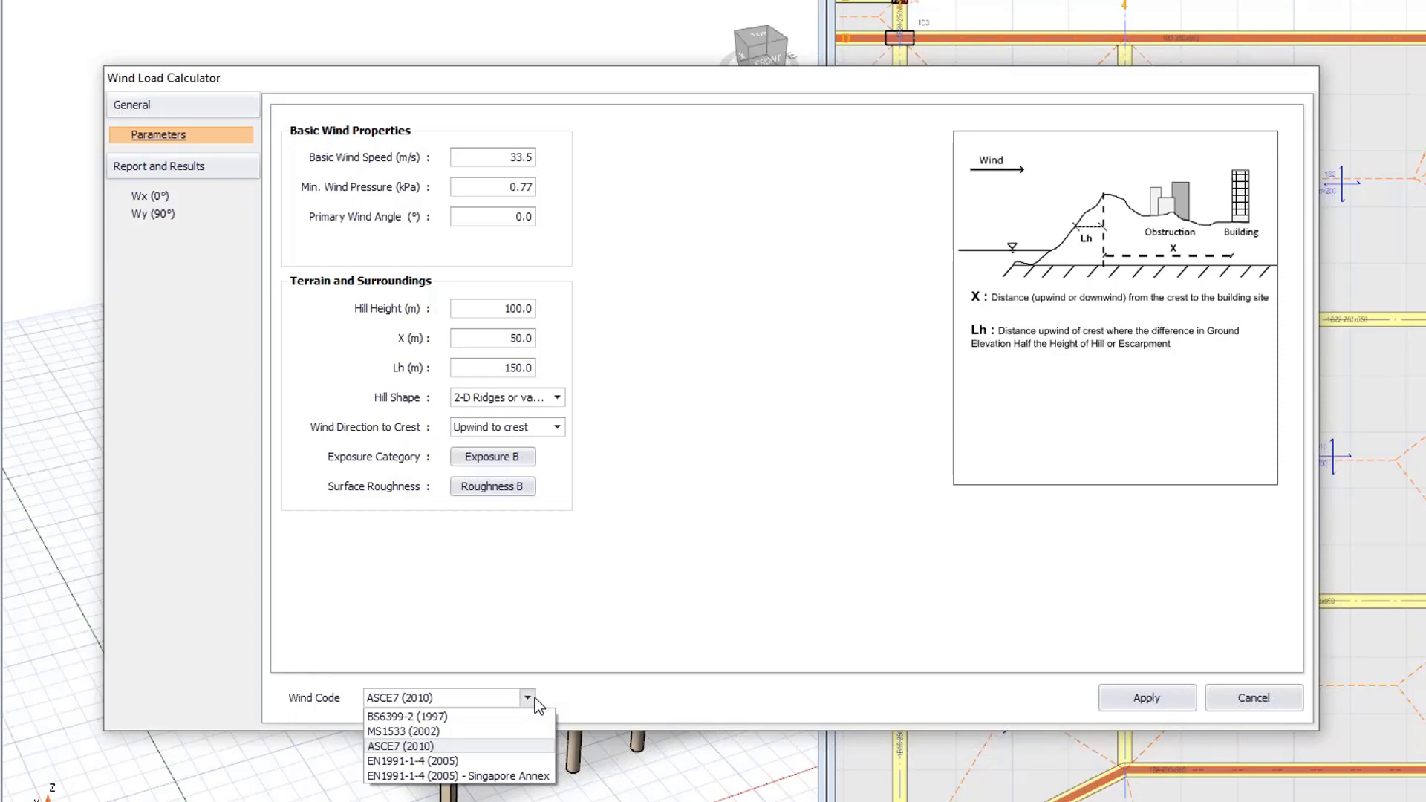
click(474, 744)
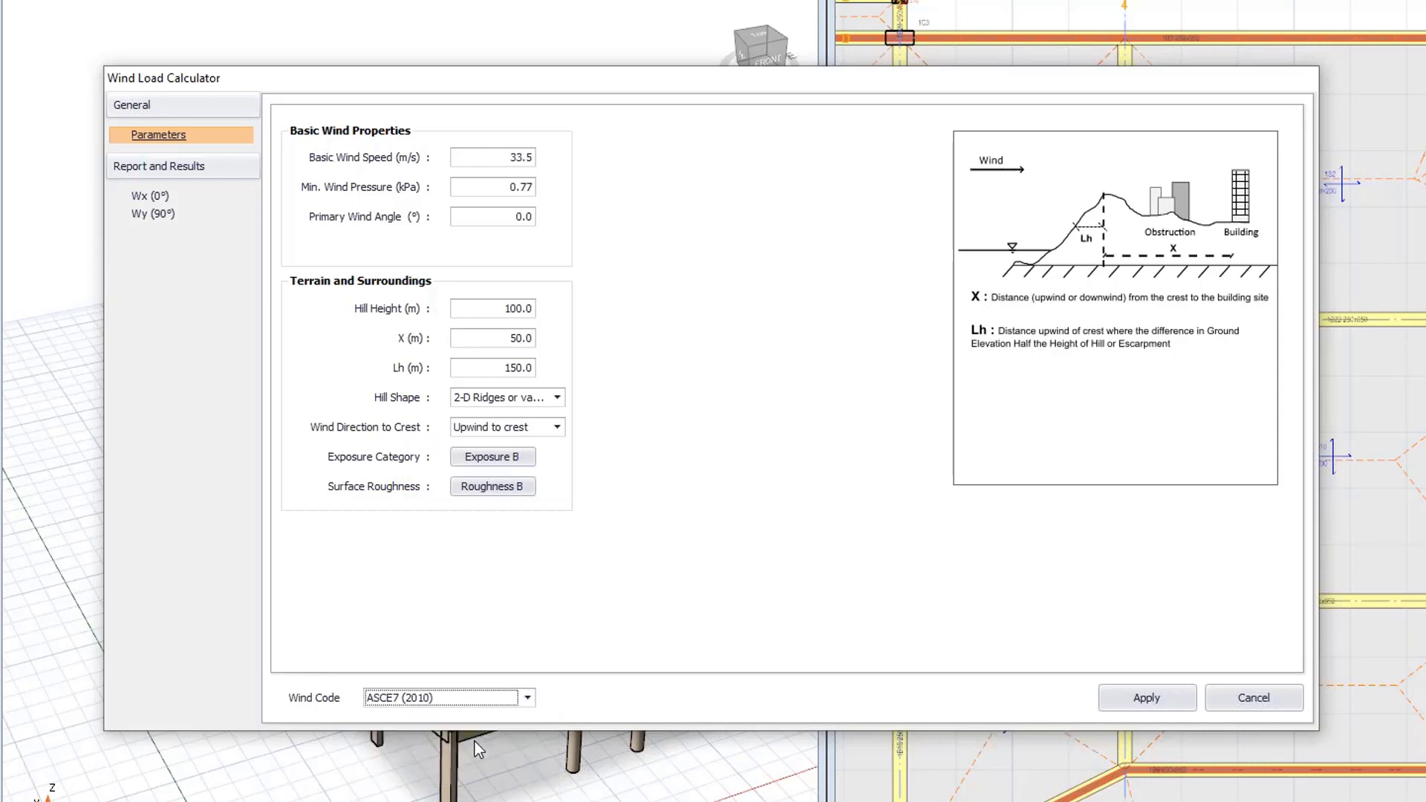
drag(468, 156, 554, 164)
click(175, 197)
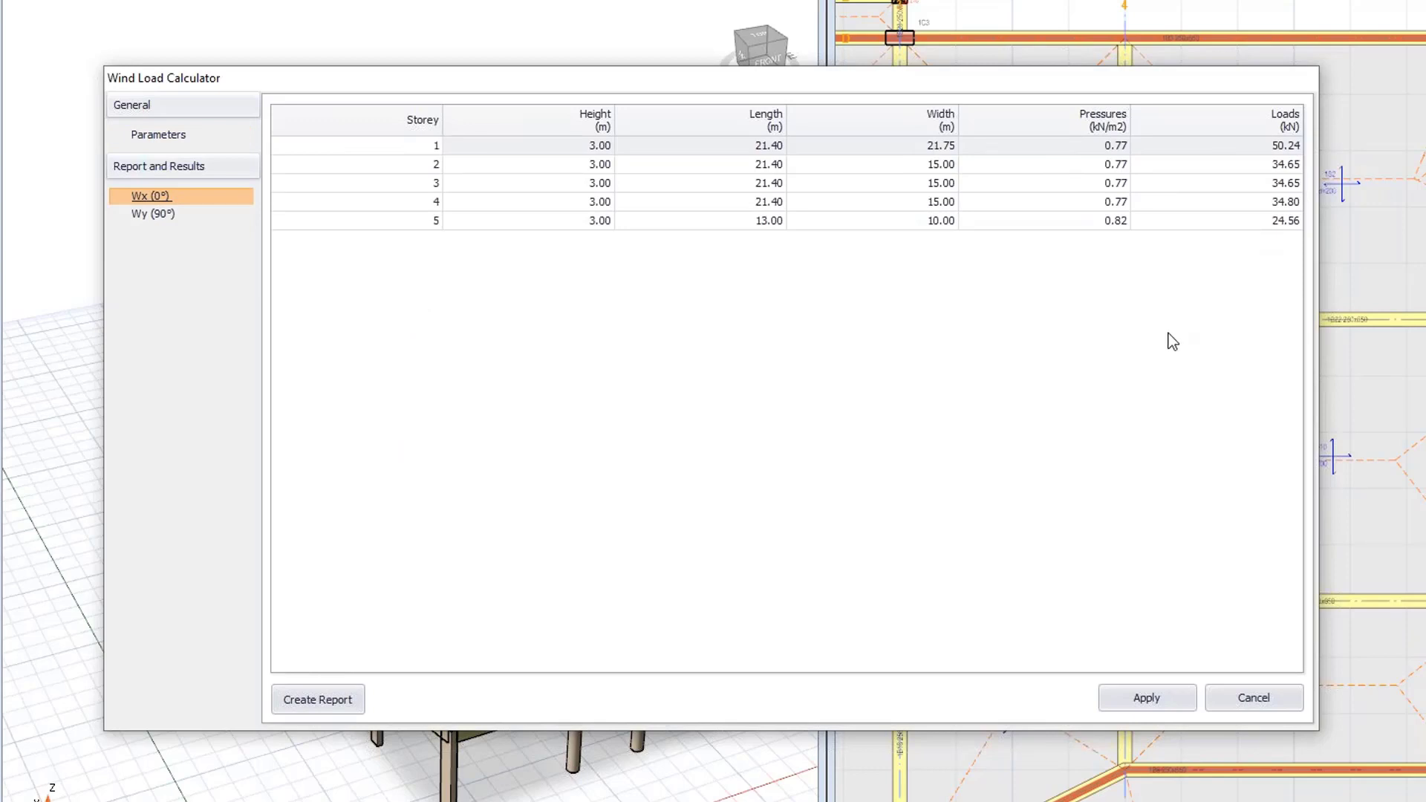
click(1143, 696)
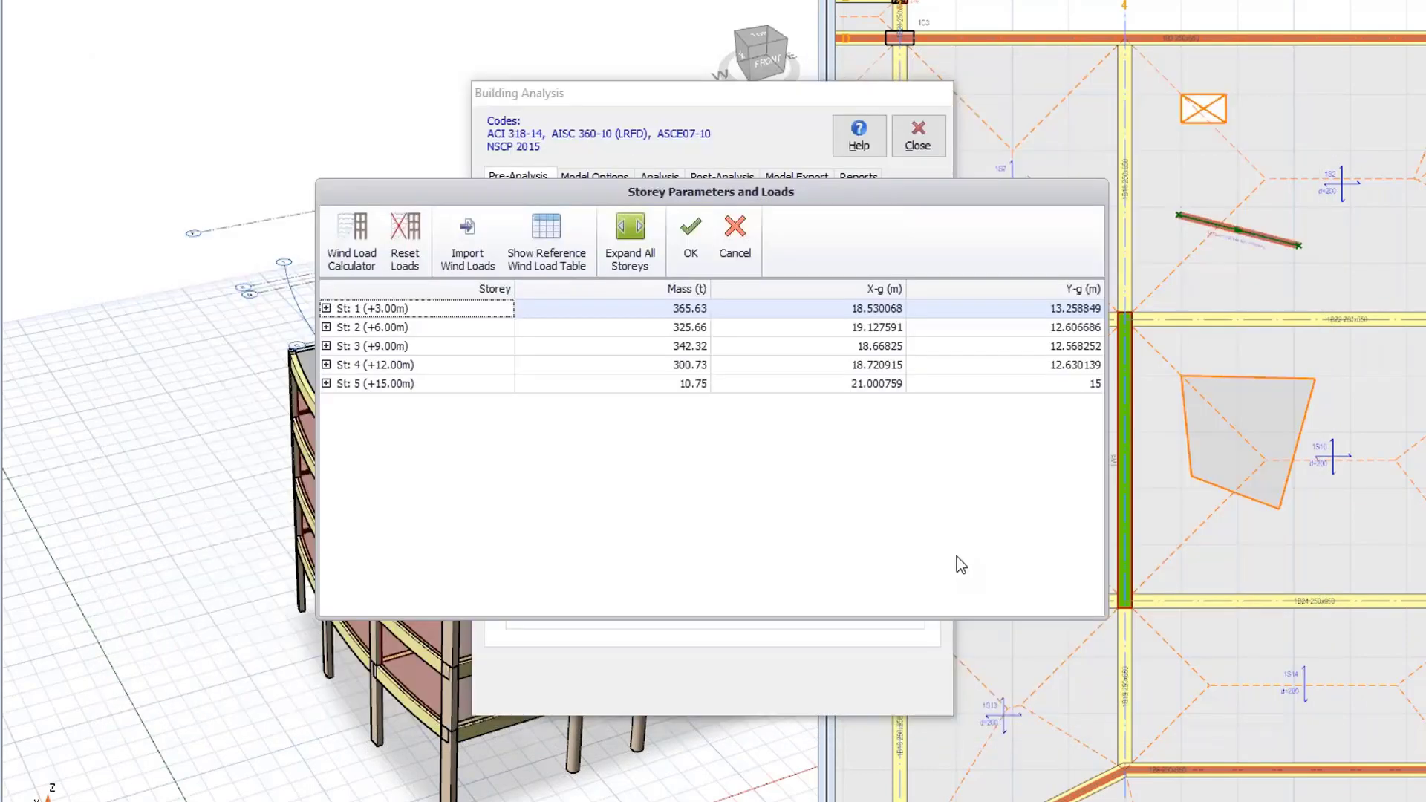
click(698, 236)
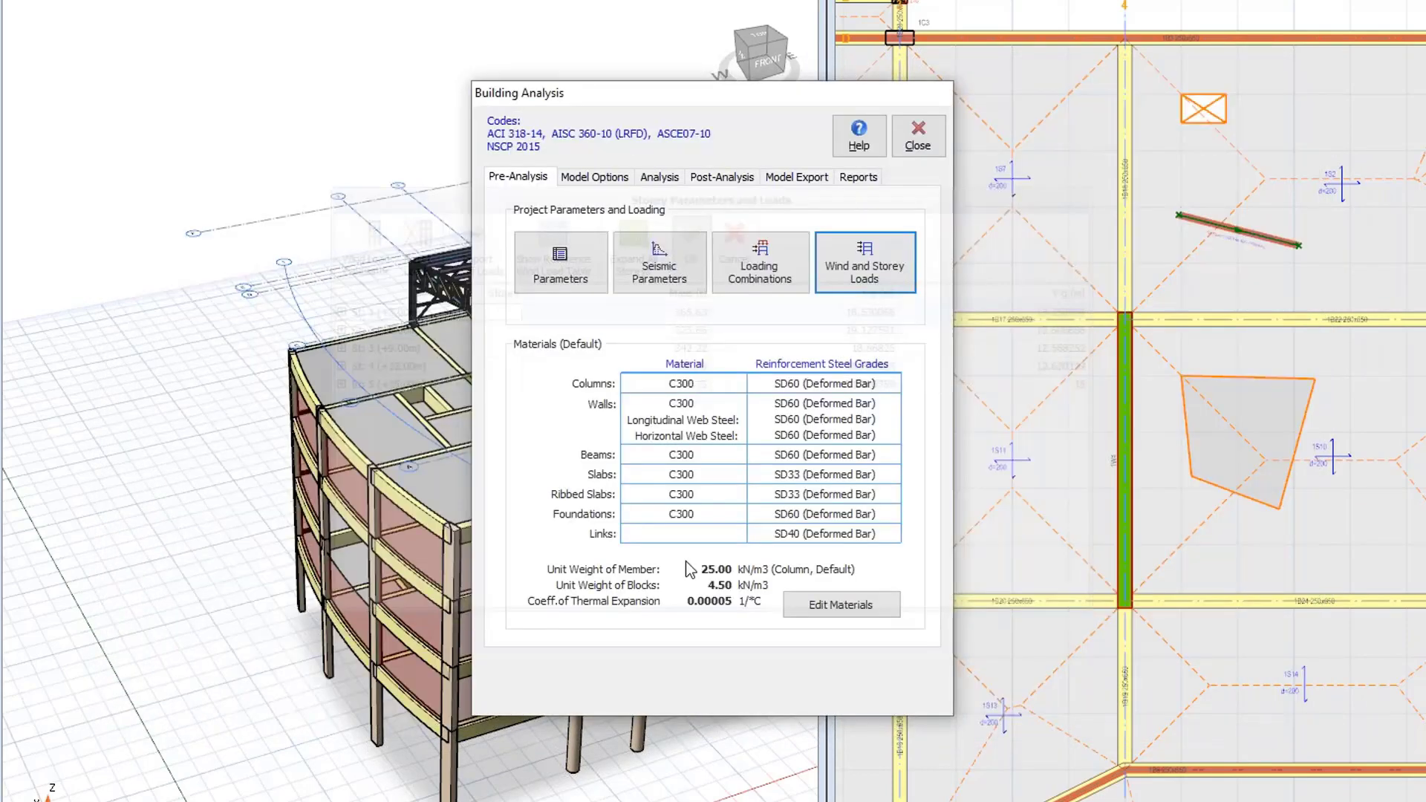
Review the effective material and section stiffness factors in the analysis model options.
click(612, 177)
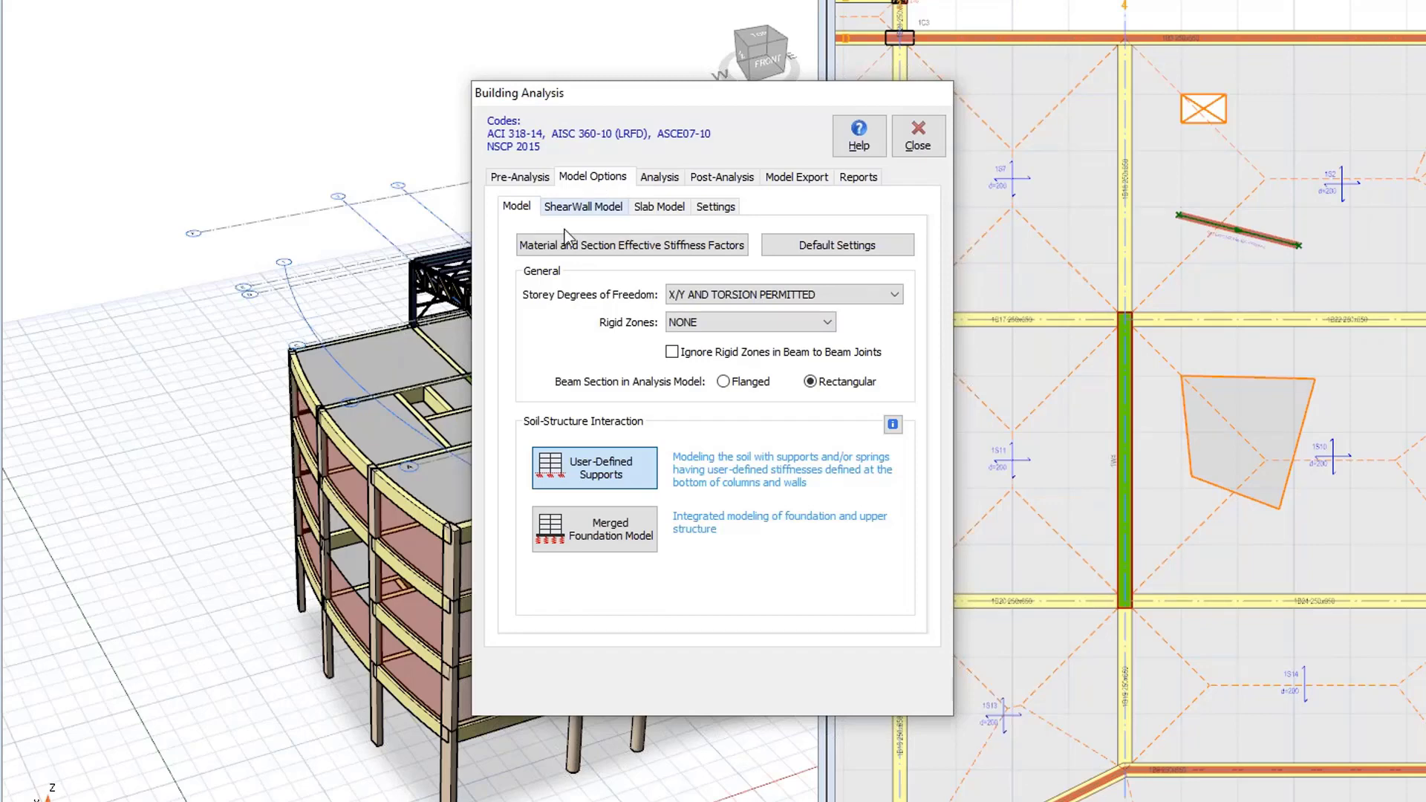
click(549, 251)
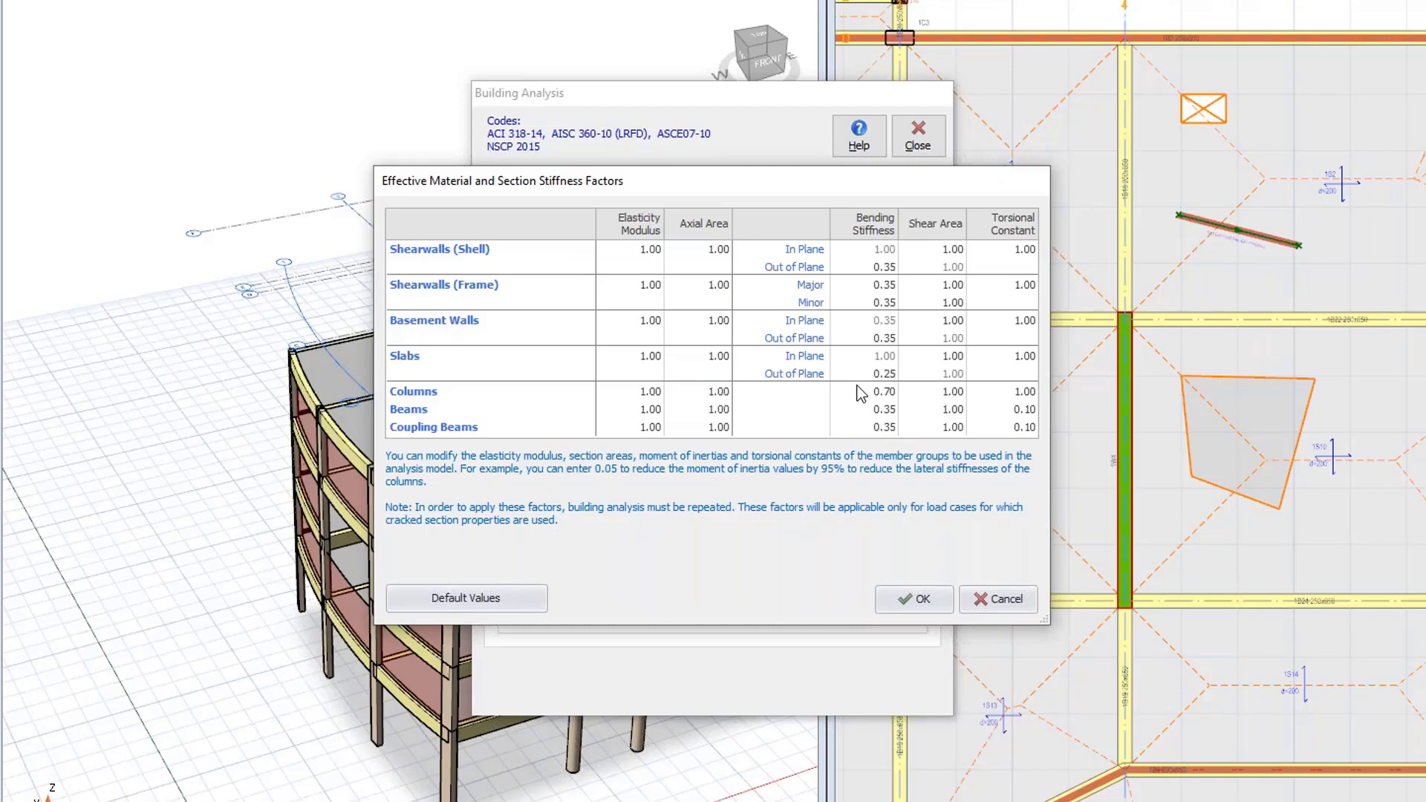
click(906, 607)
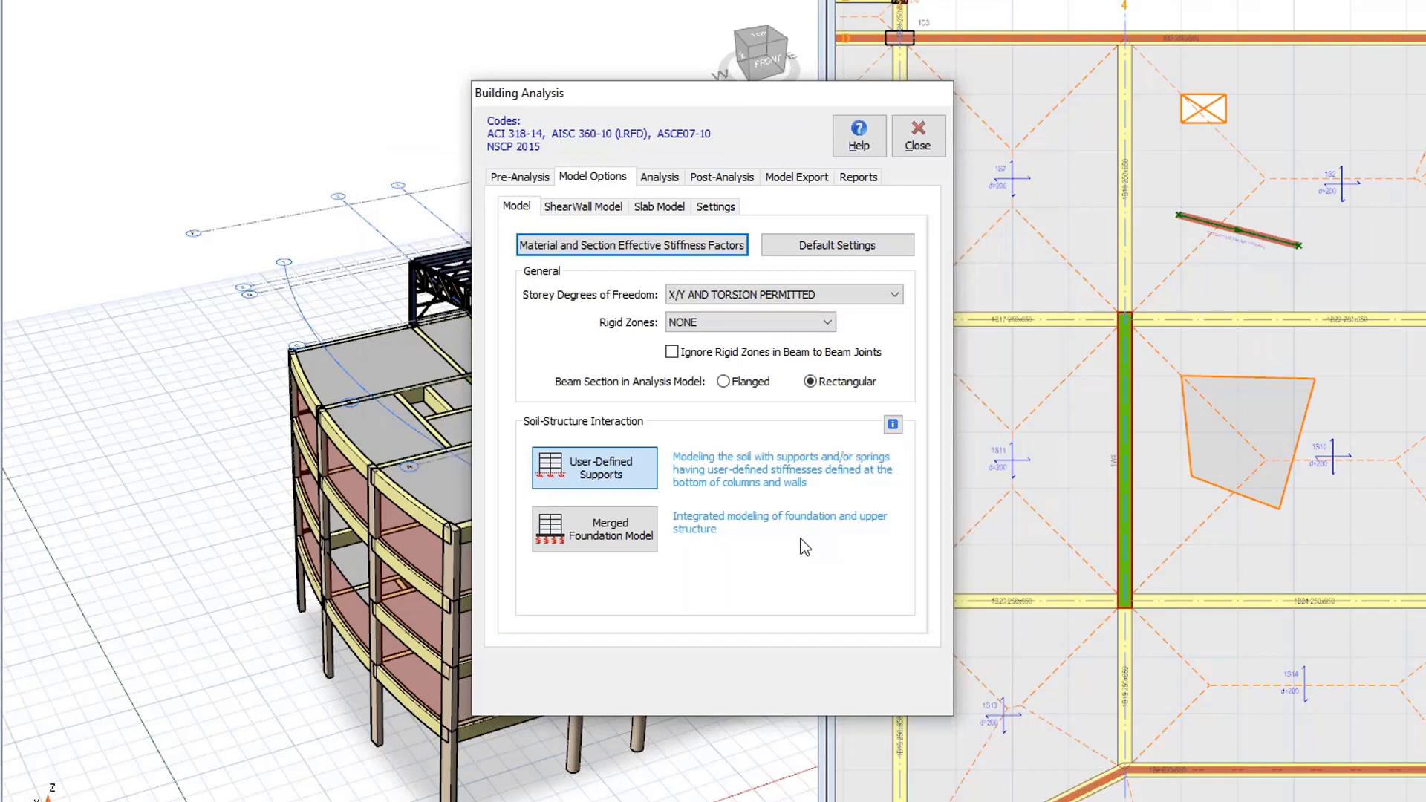
Set rigid zones to Reduced by 25% and ignore rigid zones in beam to beam joints.
click(707, 322)
click(705, 353)
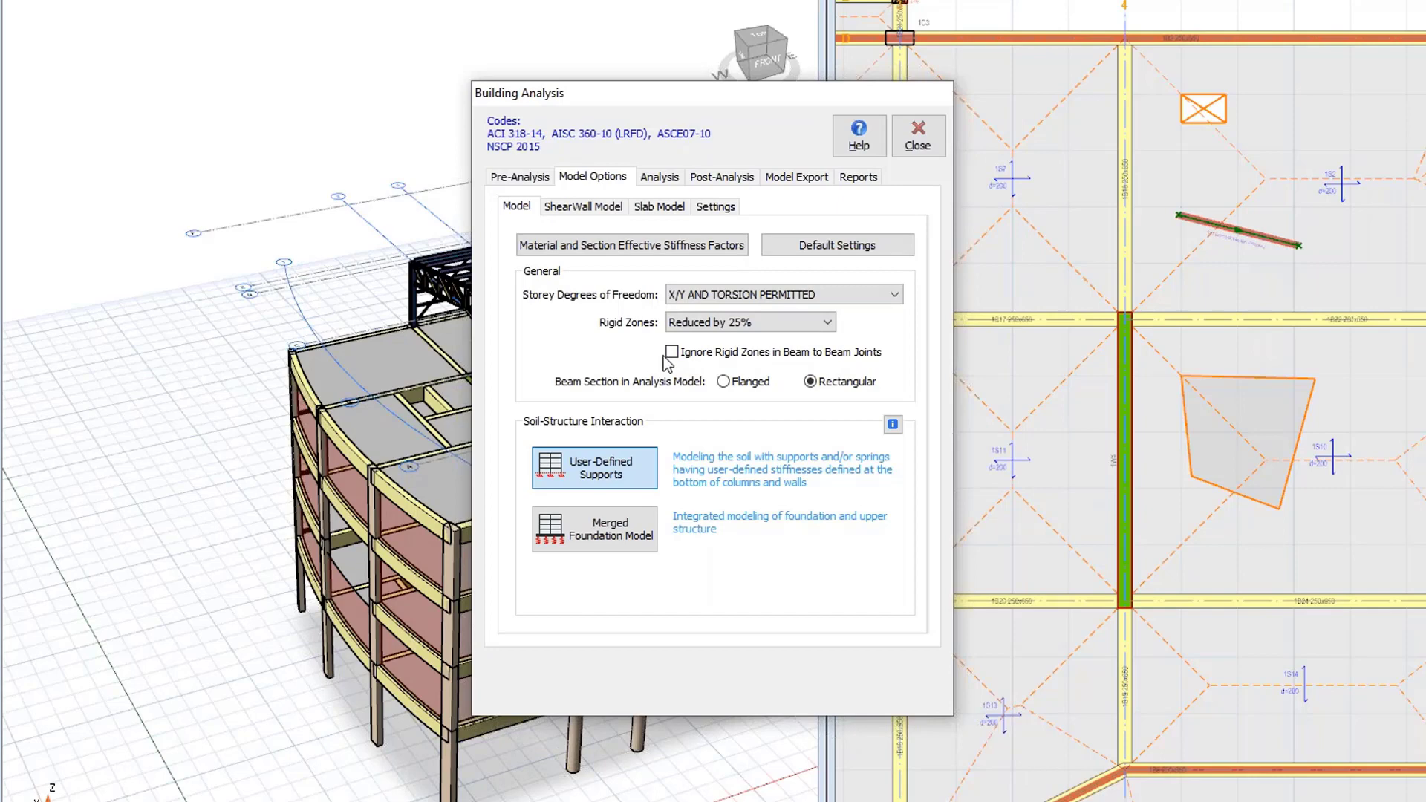
click(671, 352)
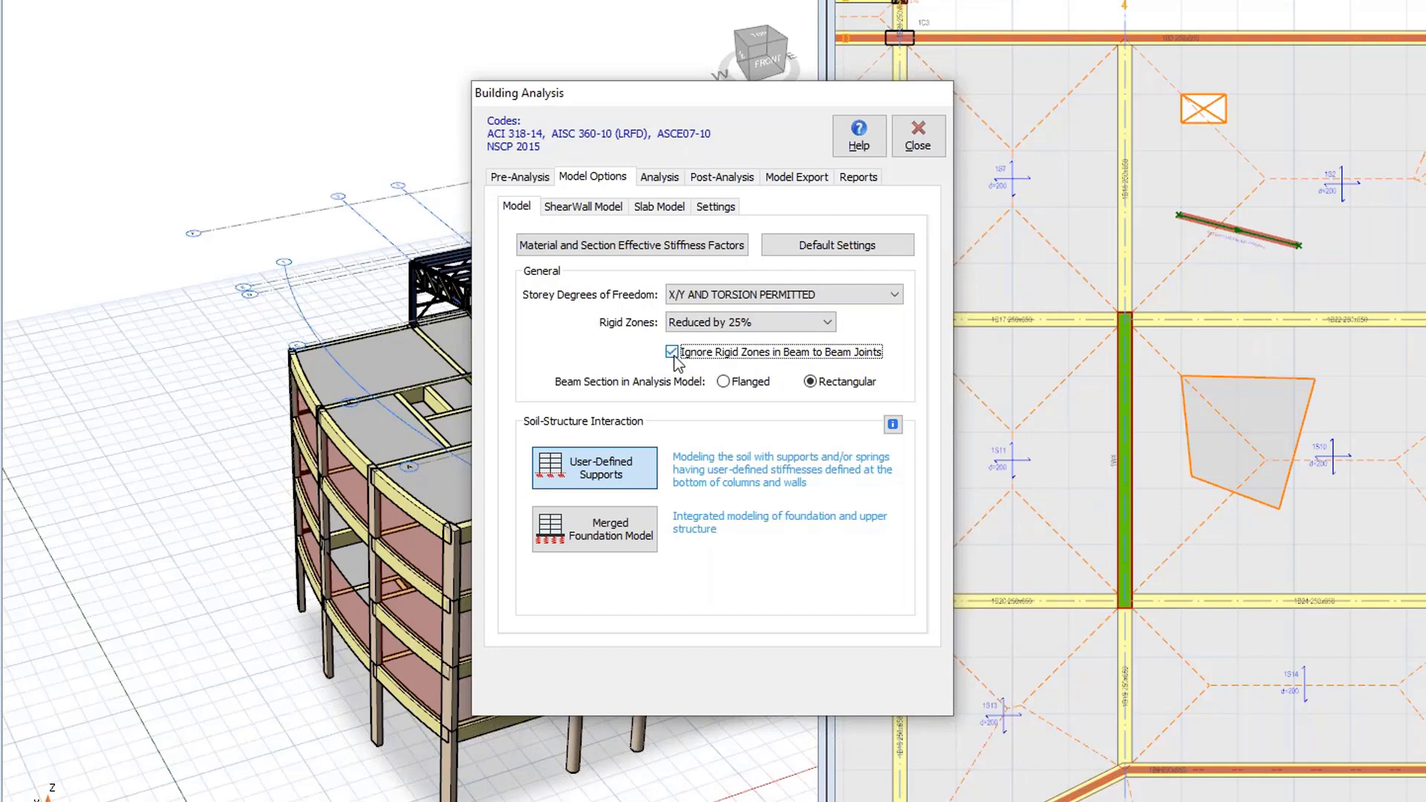
Switch the shear wall model to finite elements shell model with shell width and height of 1000 mm.
click(564, 208)
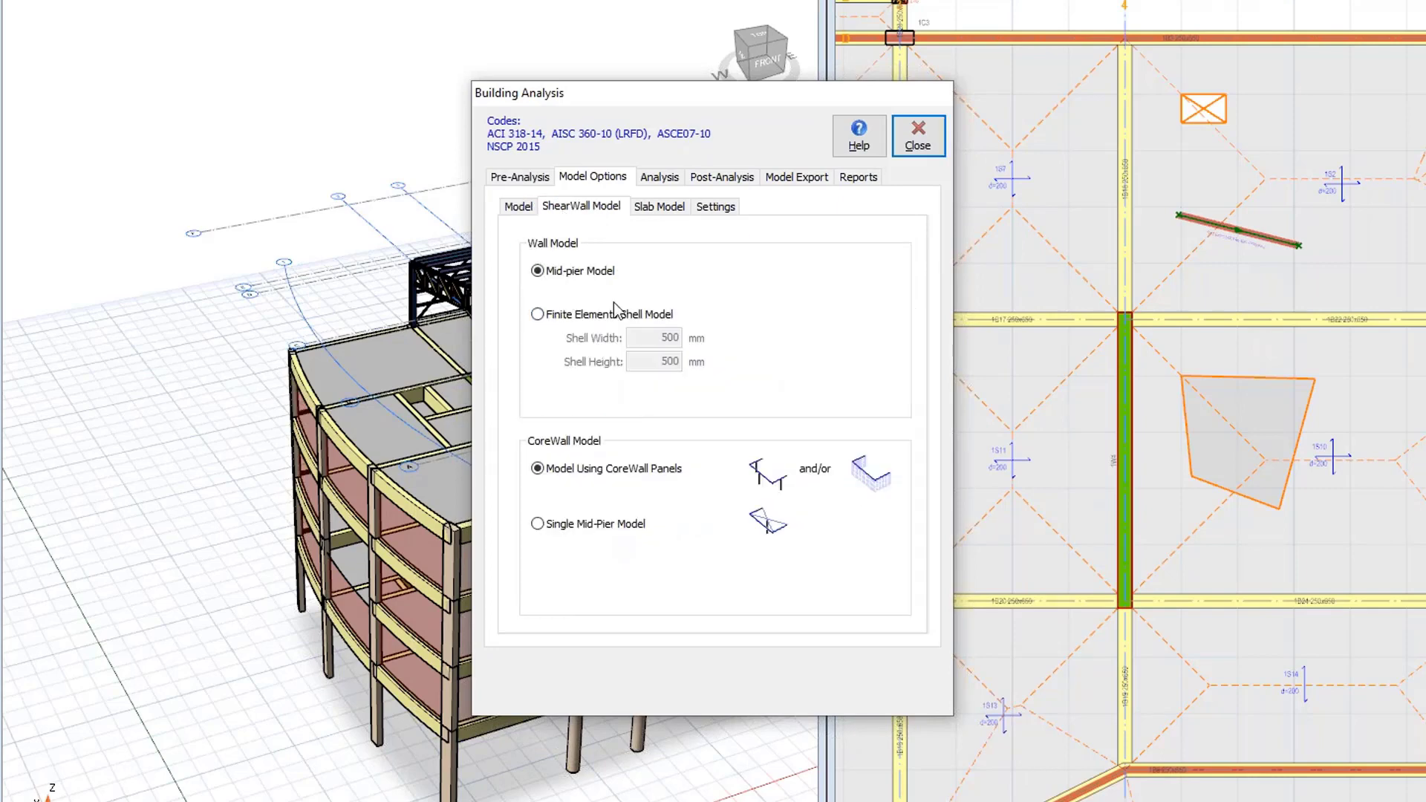
click(549, 317)
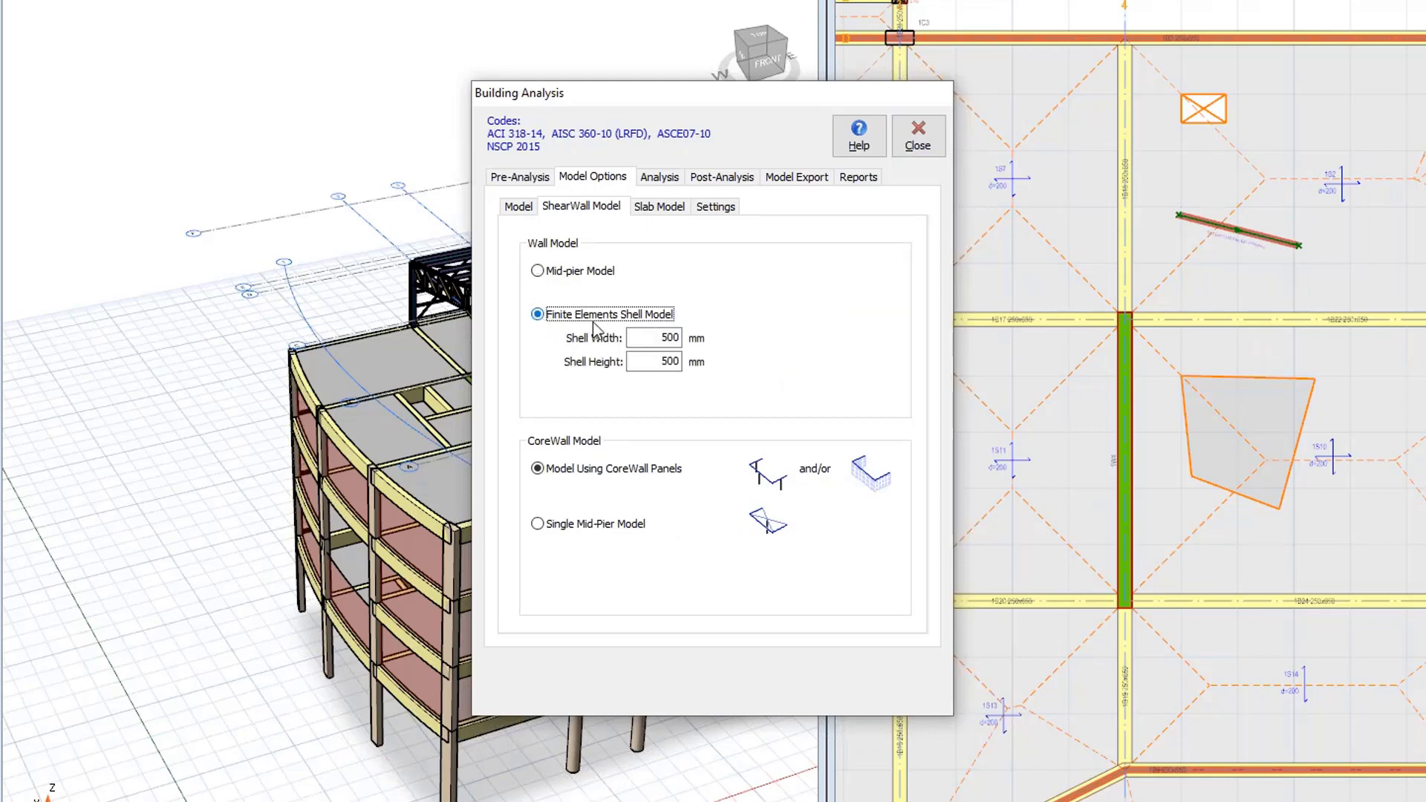
key(Tab)
text(1000)
key(Tab)
text(1000)
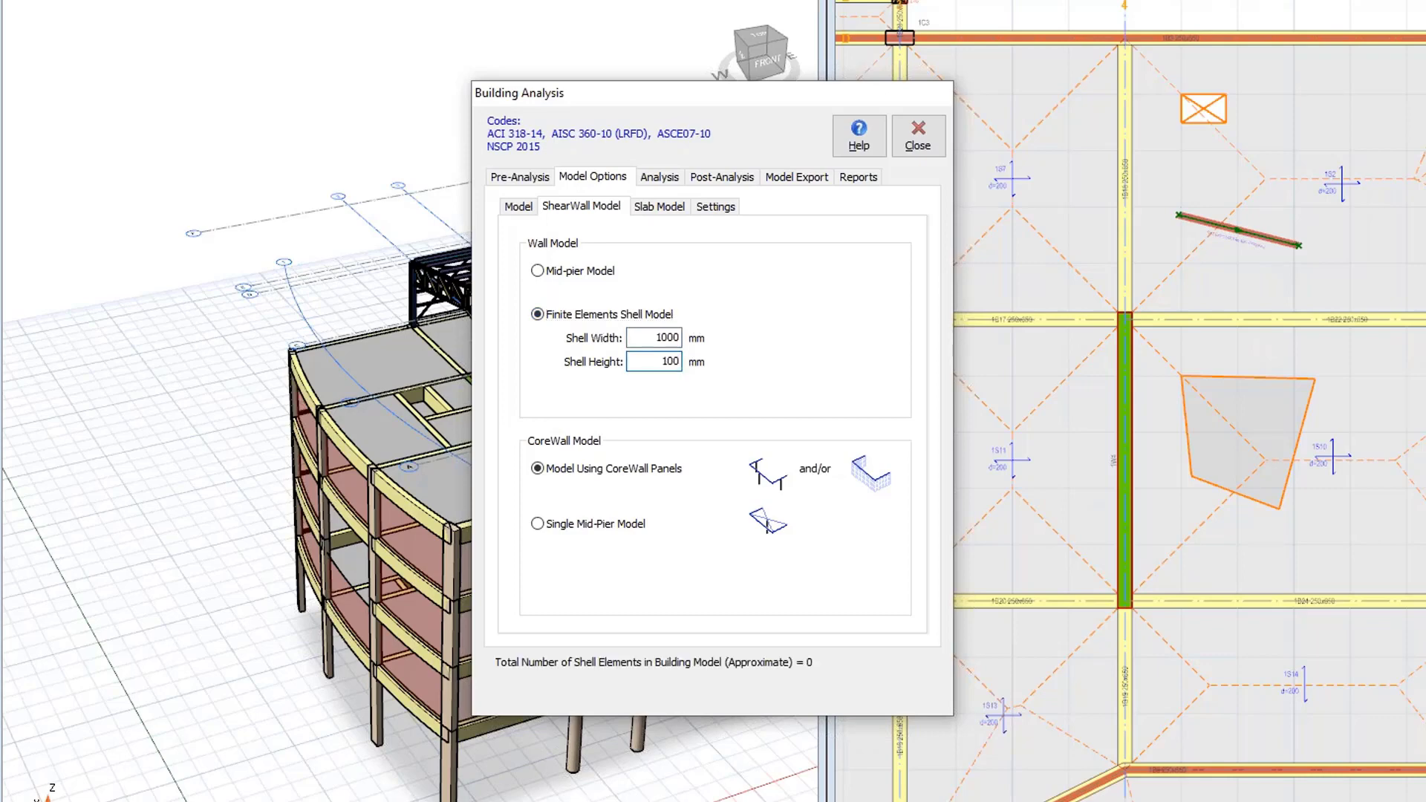
In the slab model options, select only storey 1 (+3.00m) as the storey to be meshed.
click(658, 209)
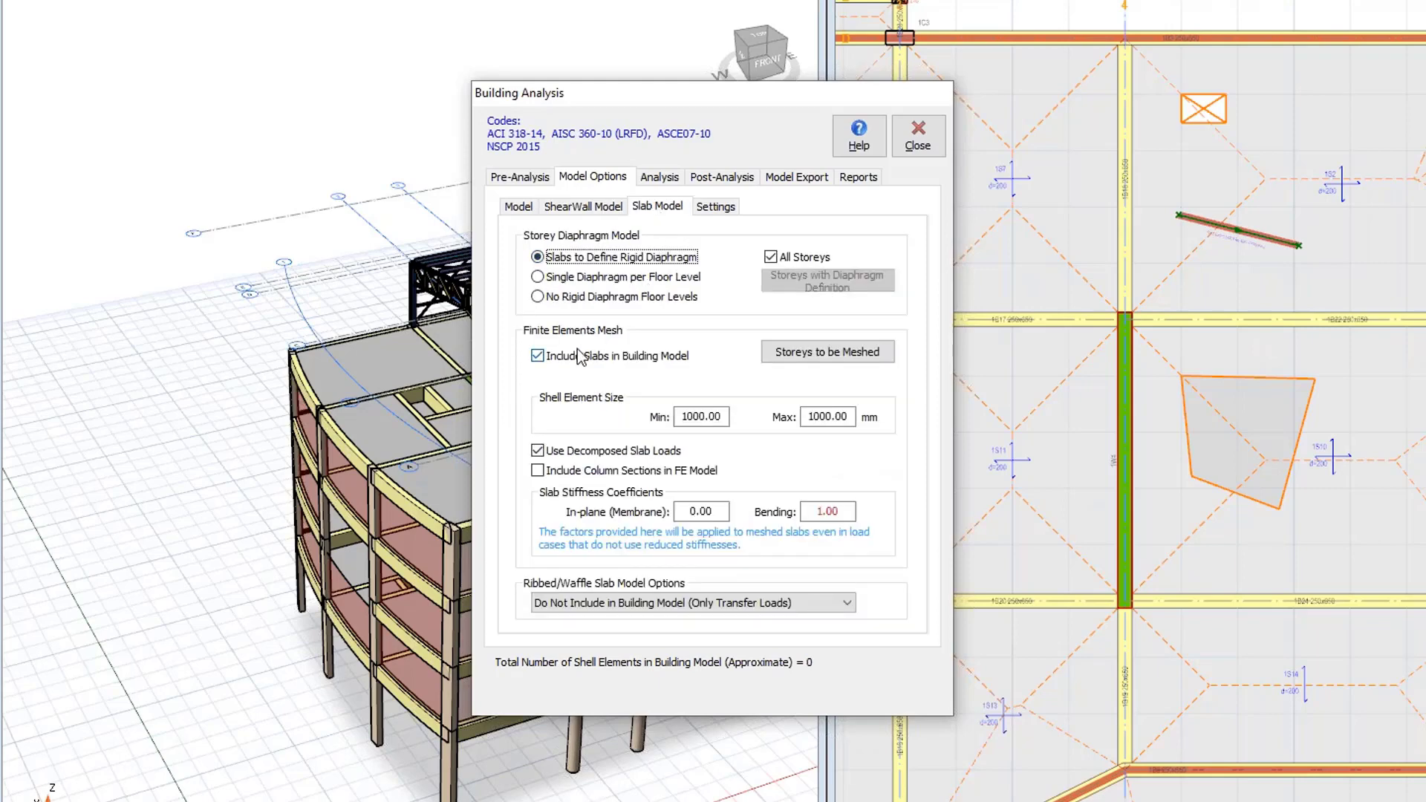
click(813, 358)
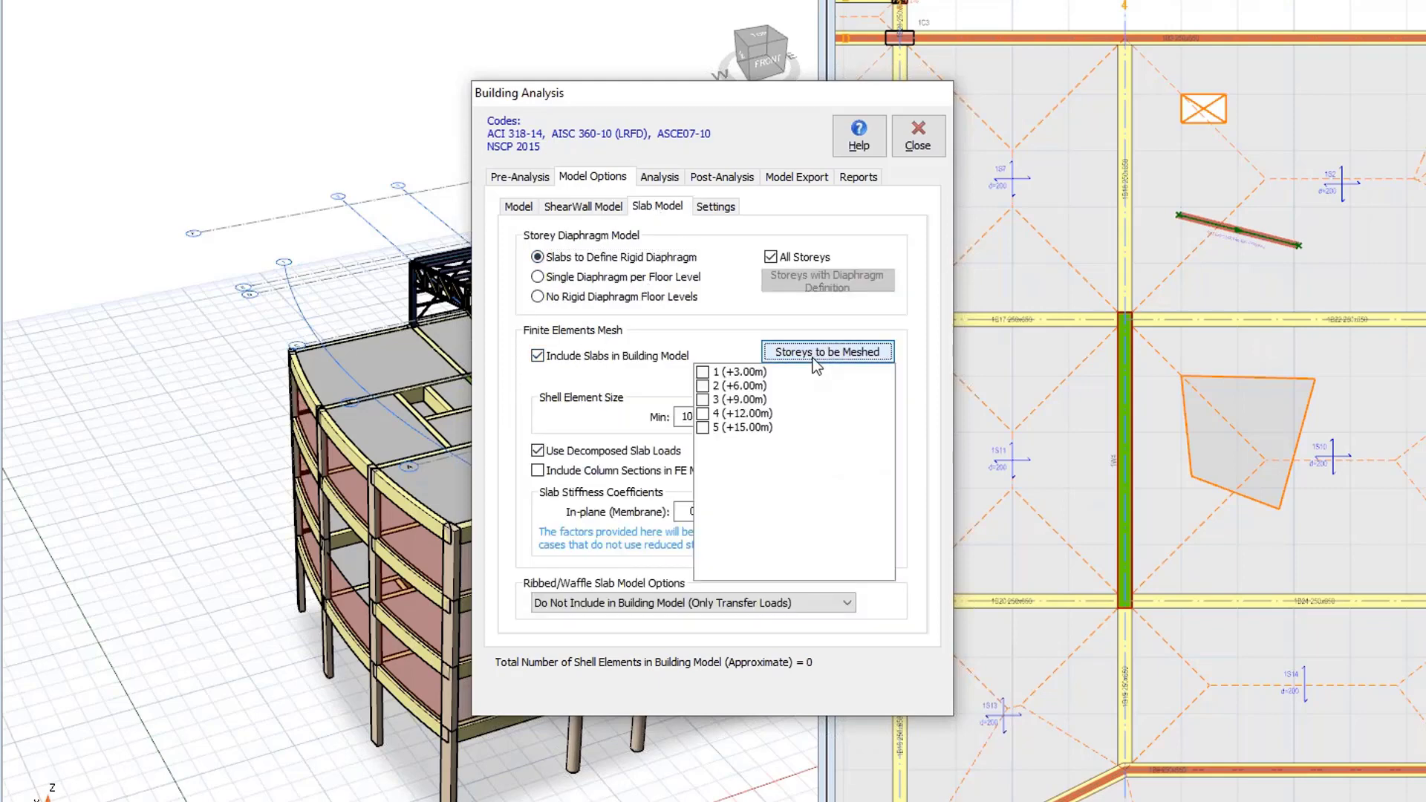
click(704, 372)
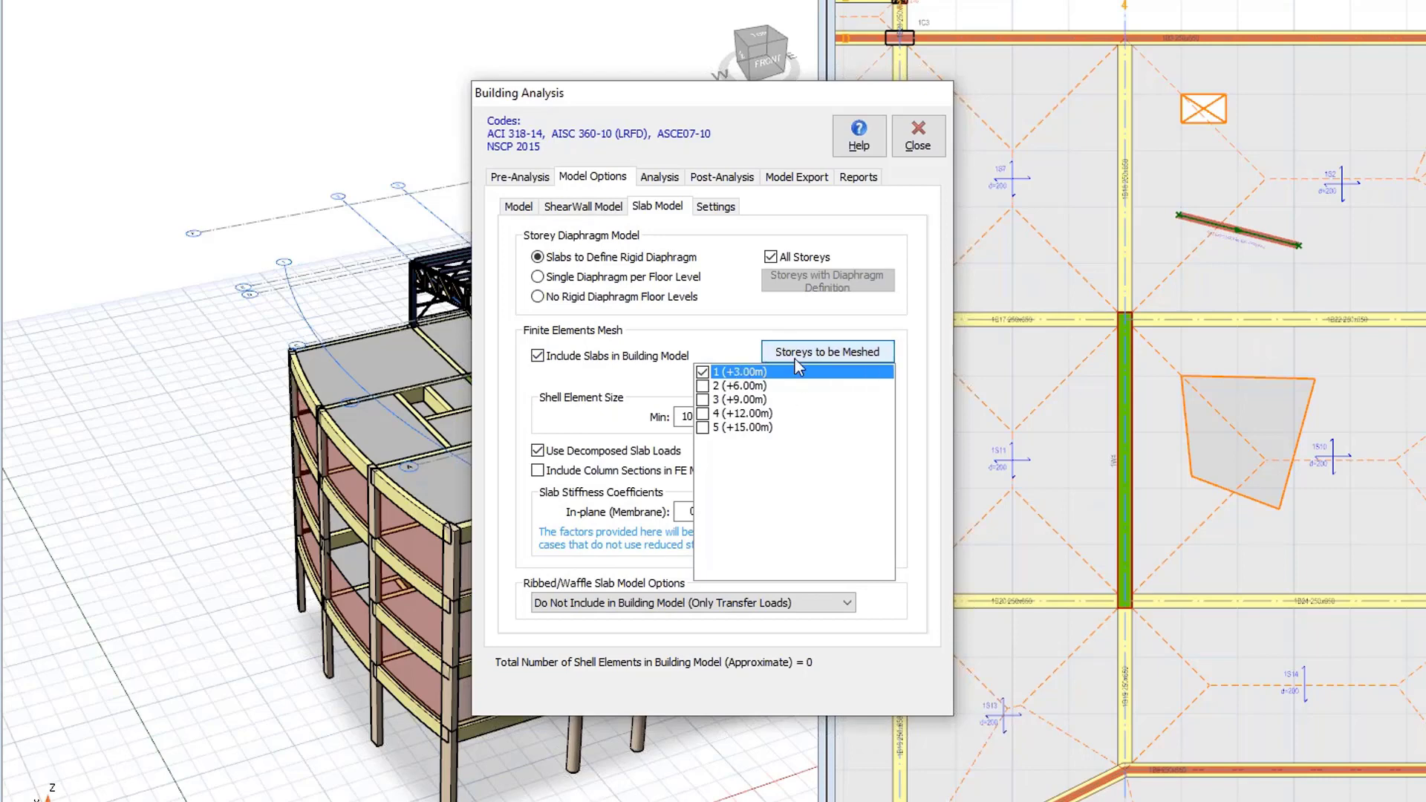
click(800, 349)
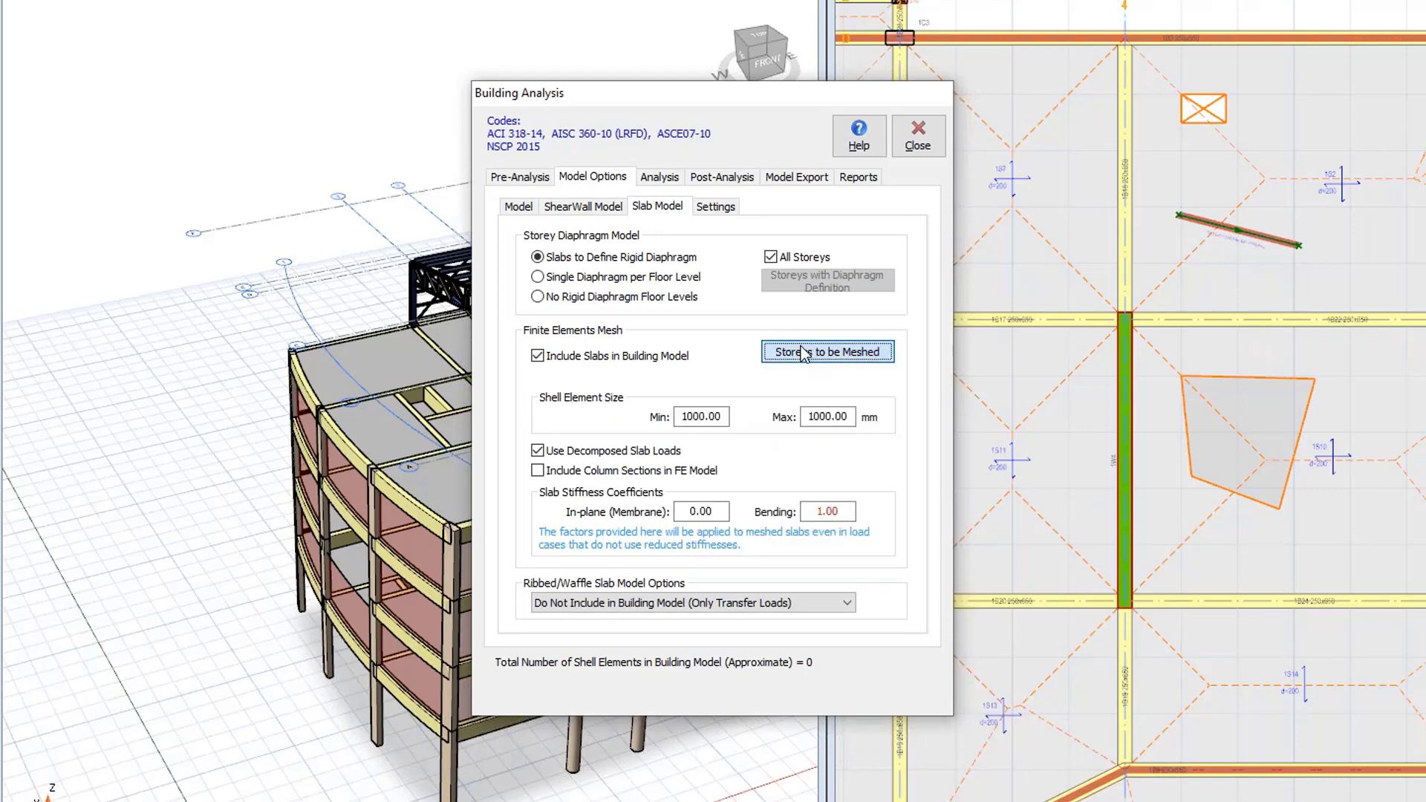
Turn off All Storeys for the rigid diaphragm and exclude storey 1 (+3.00m) from the storeys with diaphragm definition.
click(772, 258)
click(787, 282)
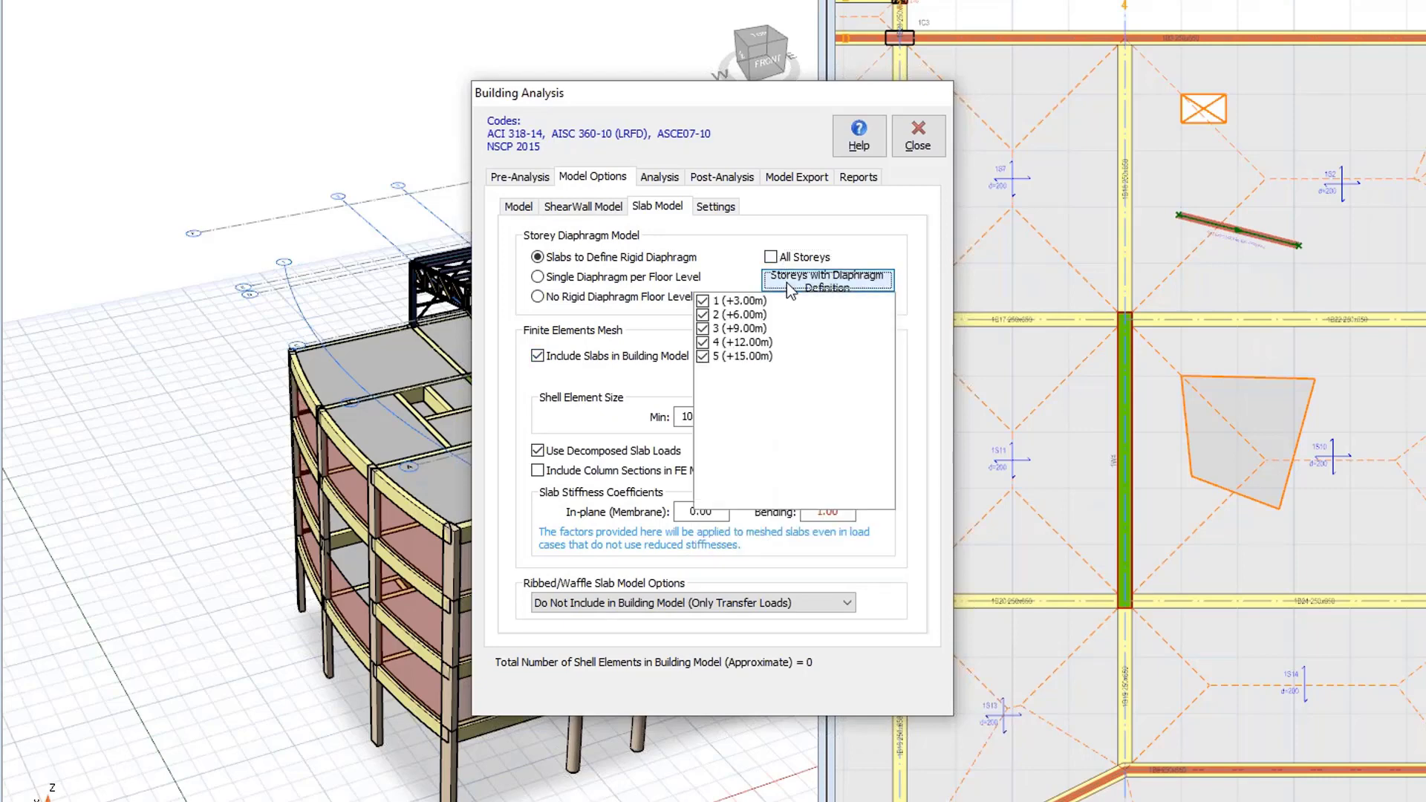
click(702, 301)
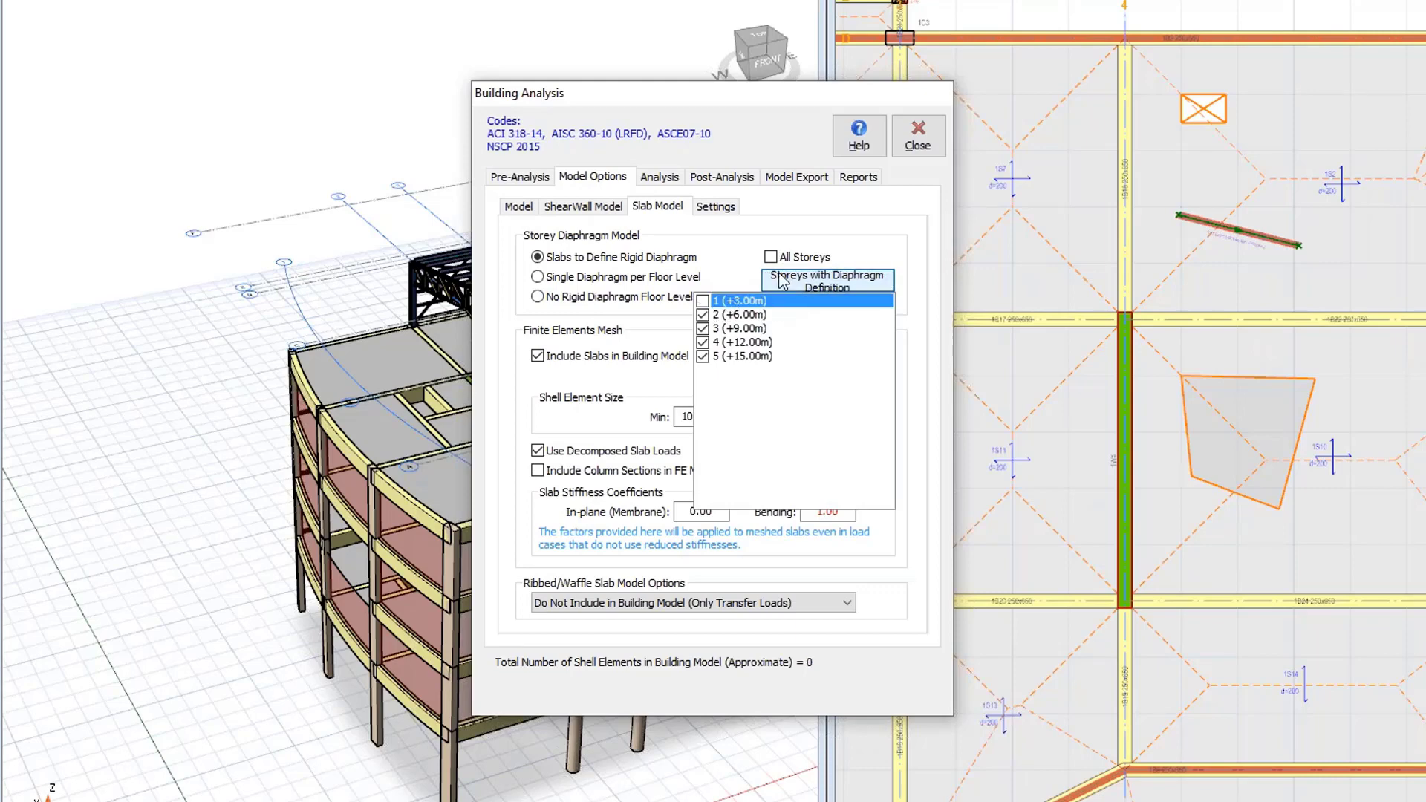
click(847, 281)
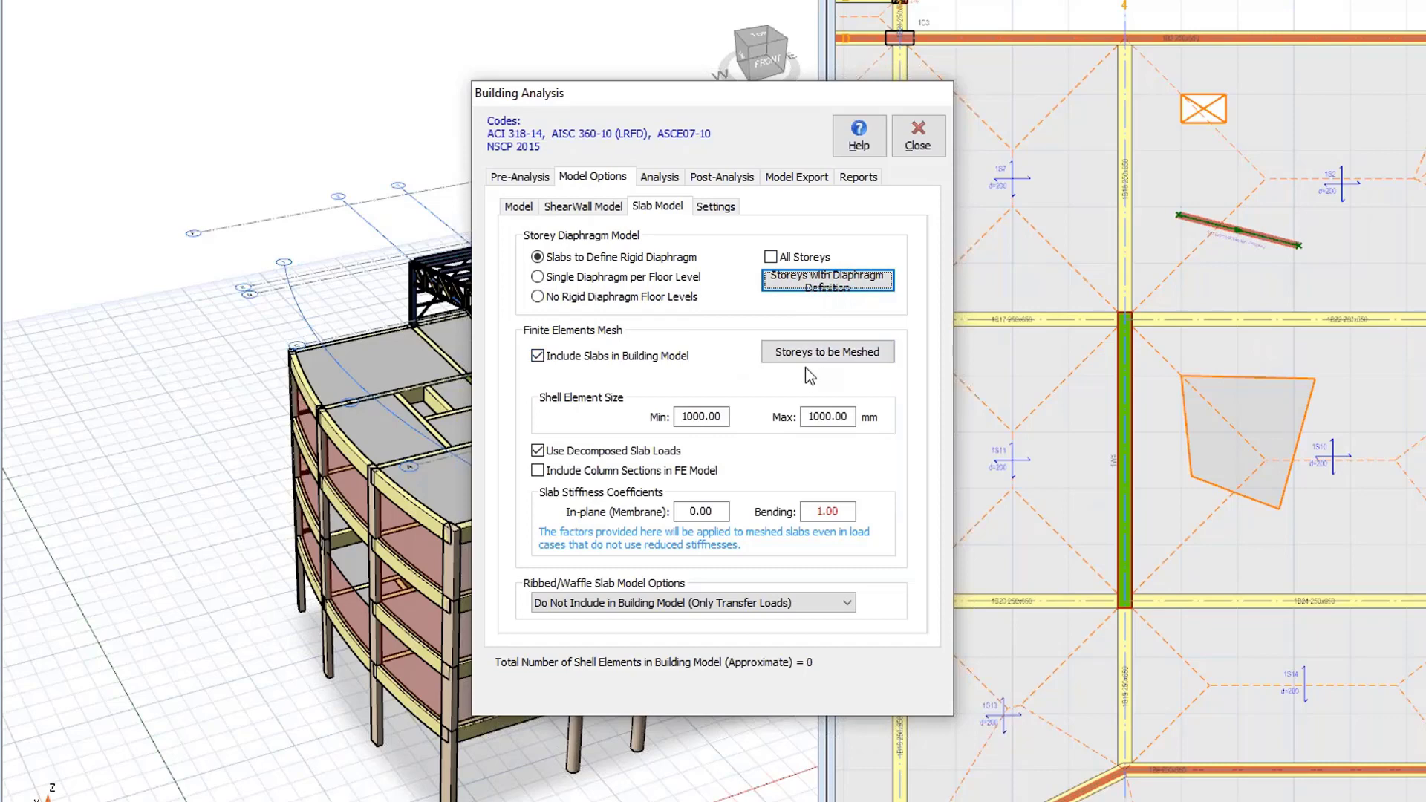
Set the slab in-plane (membrane) stiffness coefficient to 0.01.
double_click(698, 511)
text(.01)
double_click(828, 511)
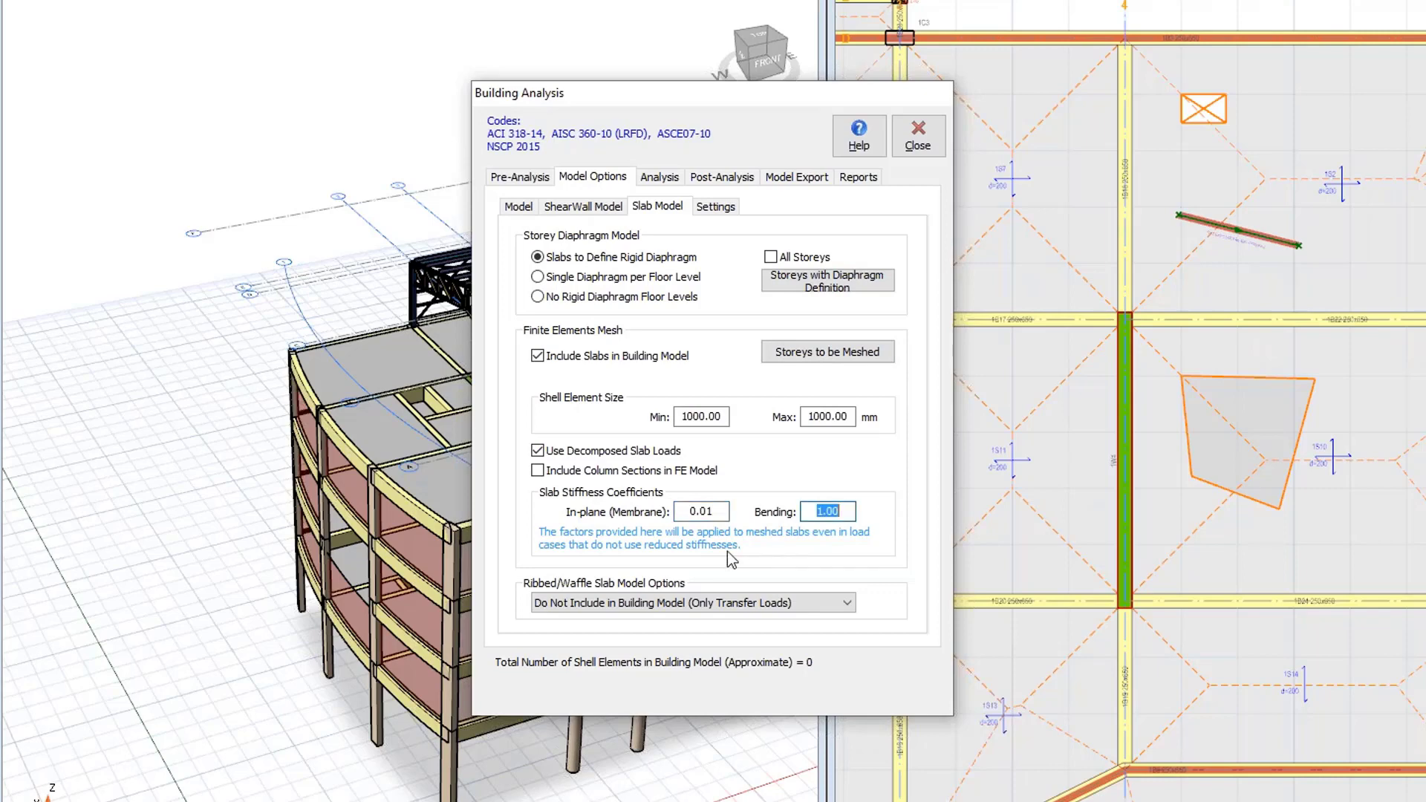
Start the building analysis with column/wall and beam reinforcement design, re-selecting bars for both.
click(658, 177)
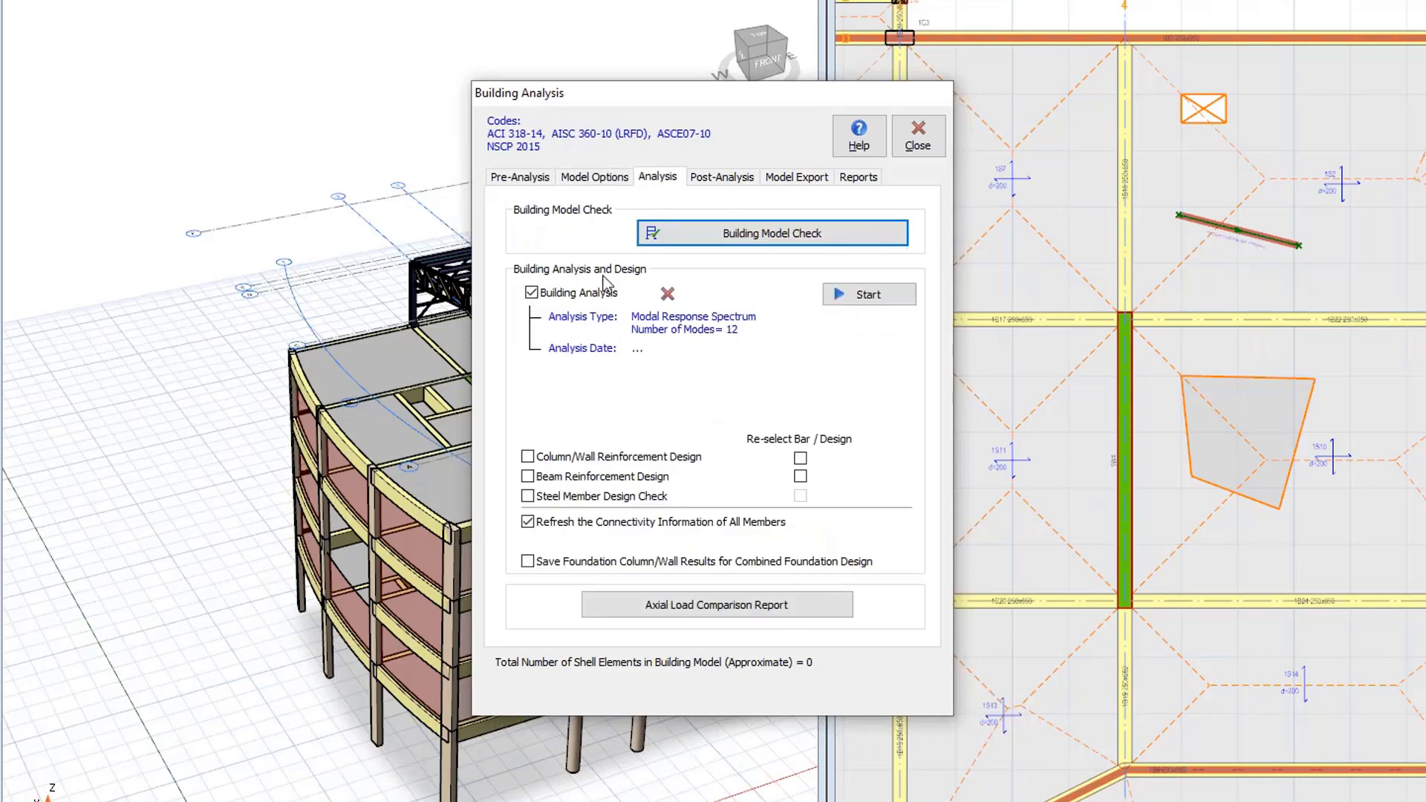
click(527, 456)
click(527, 476)
click(800, 458)
click(800, 476)
click(854, 295)
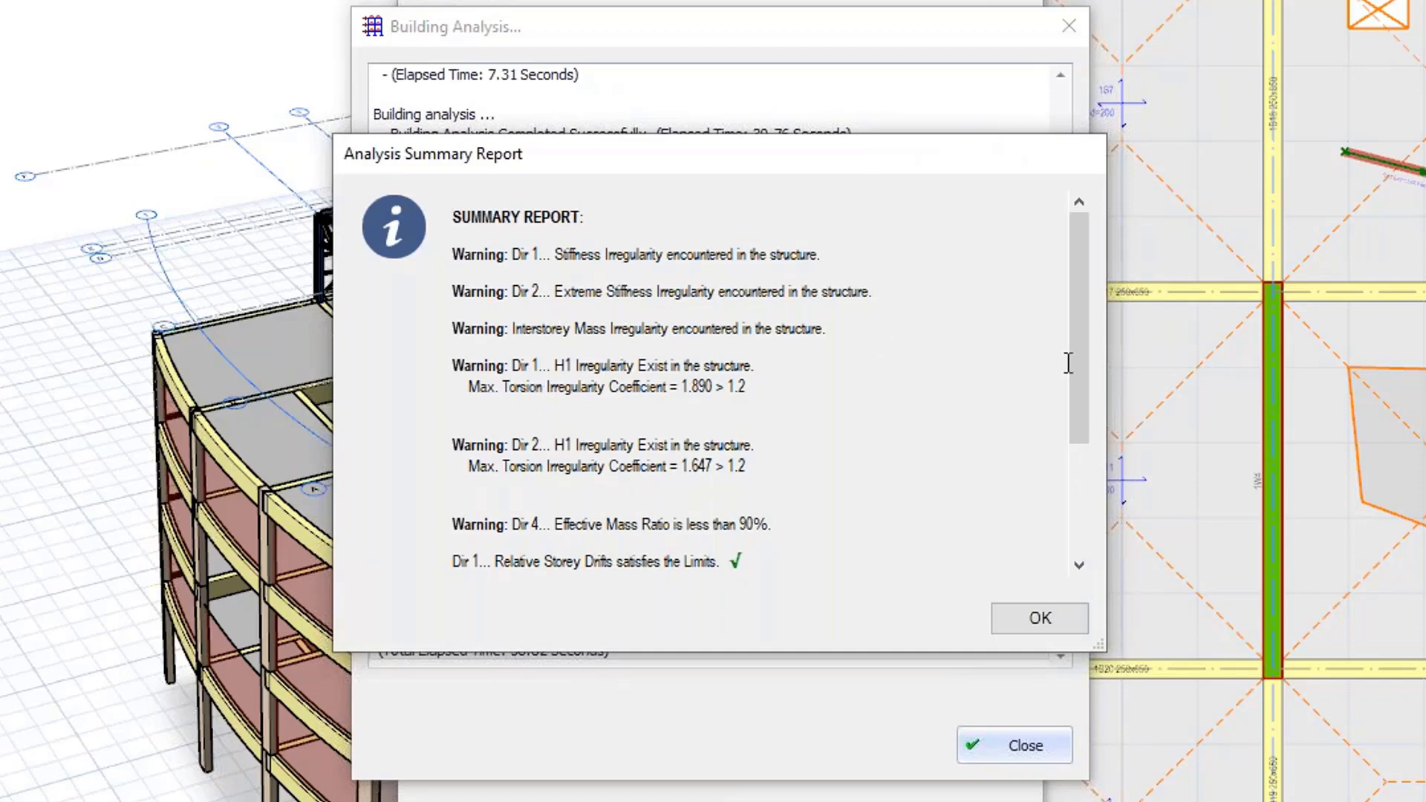
Review the analysis summary report, then dismiss it and close the analysis progress window.
drag(1081, 364, 1028, 540)
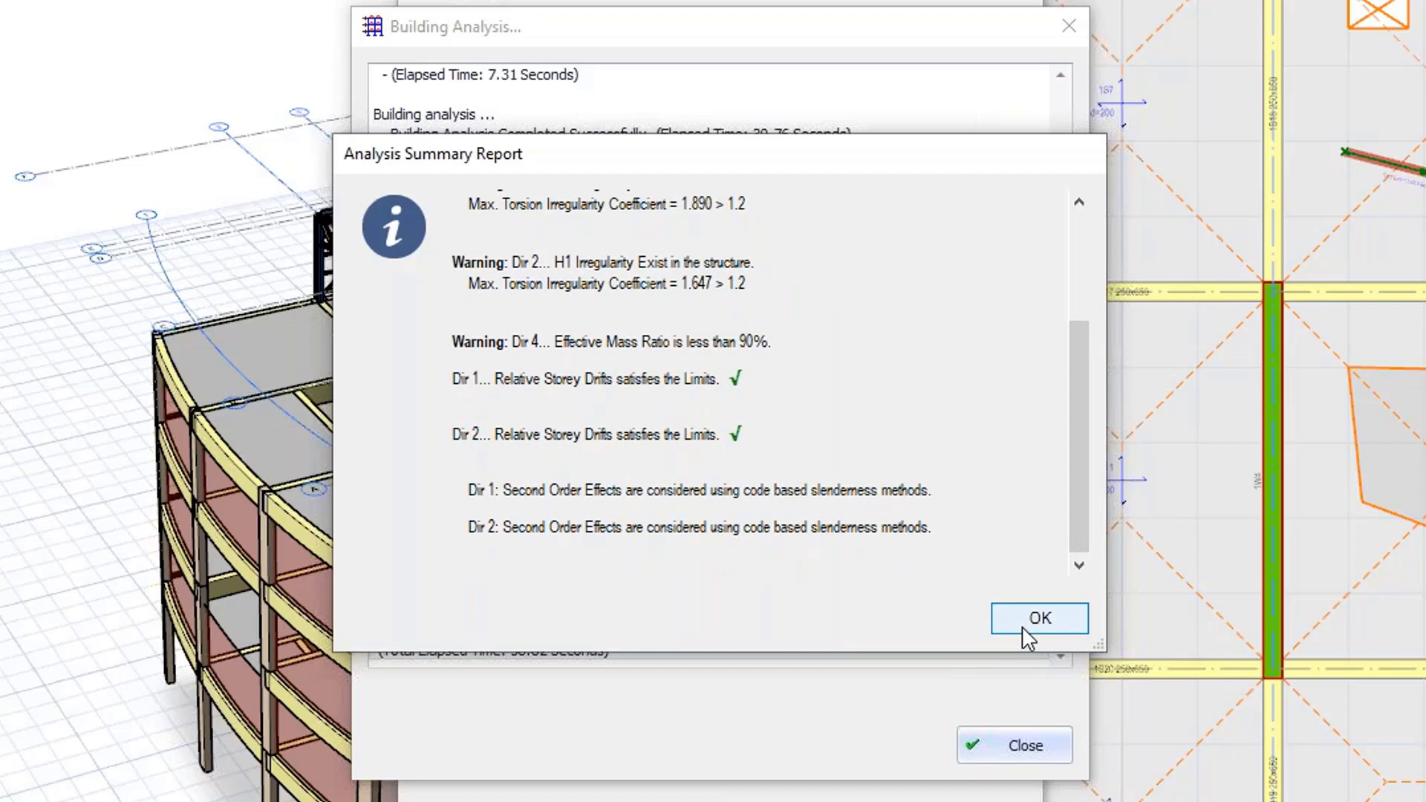
click(1038, 619)
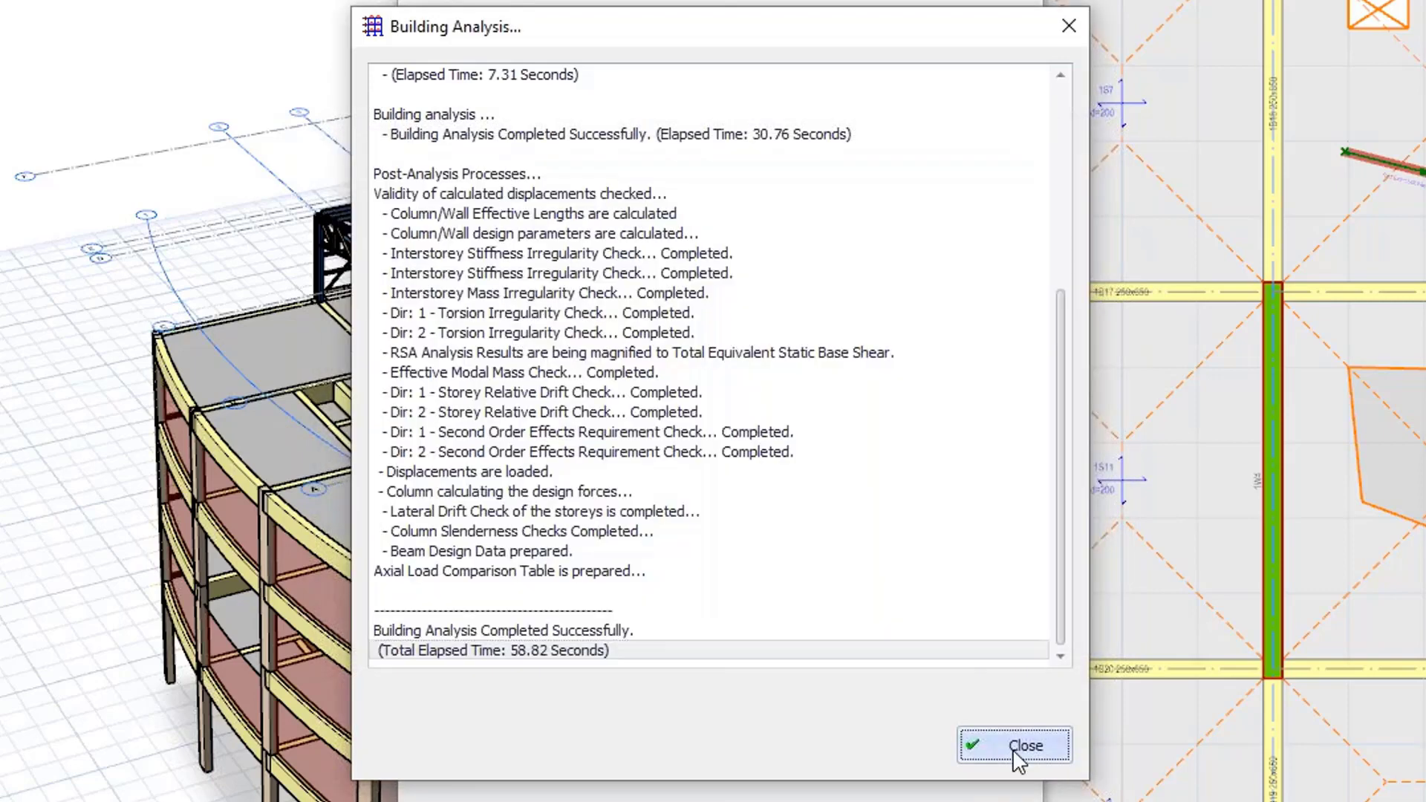
click(1013, 744)
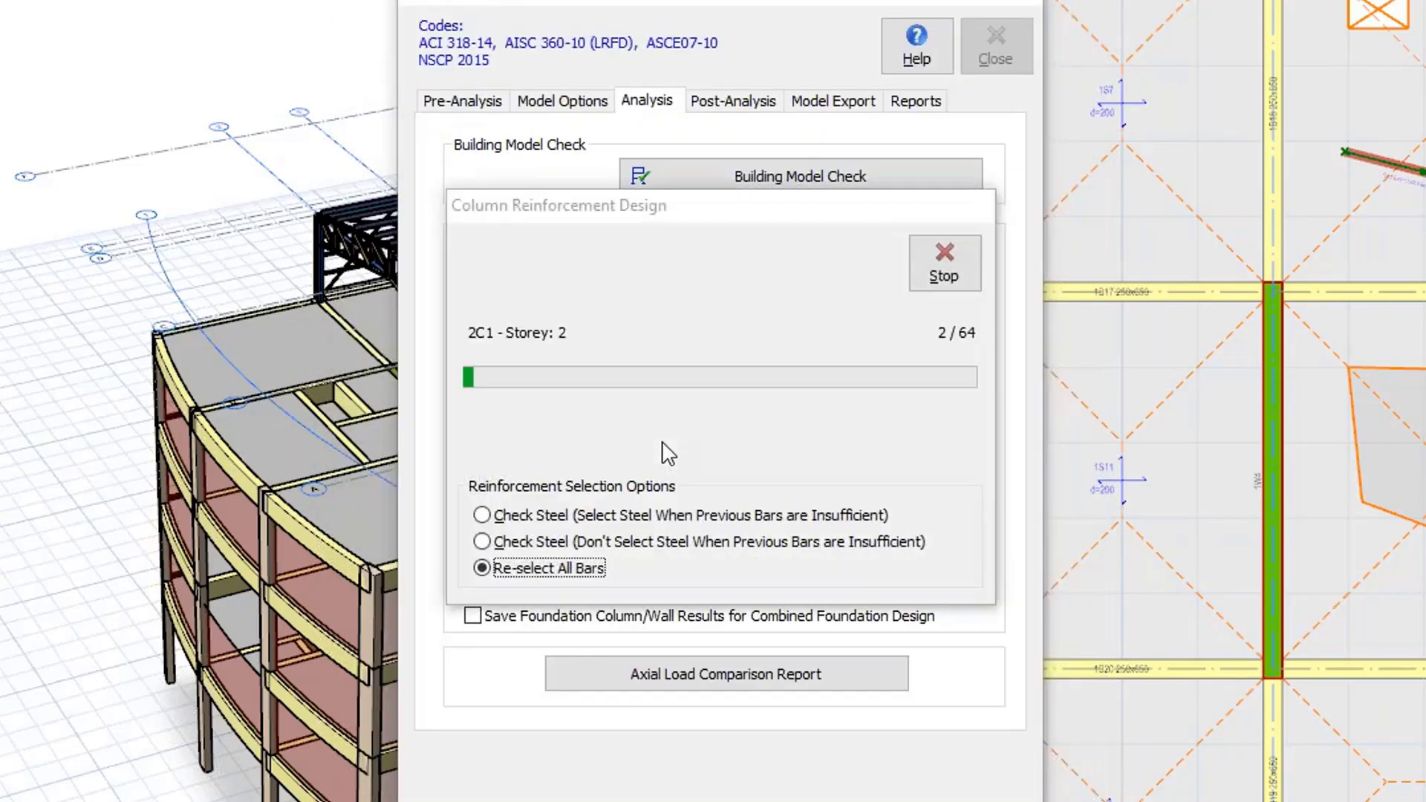
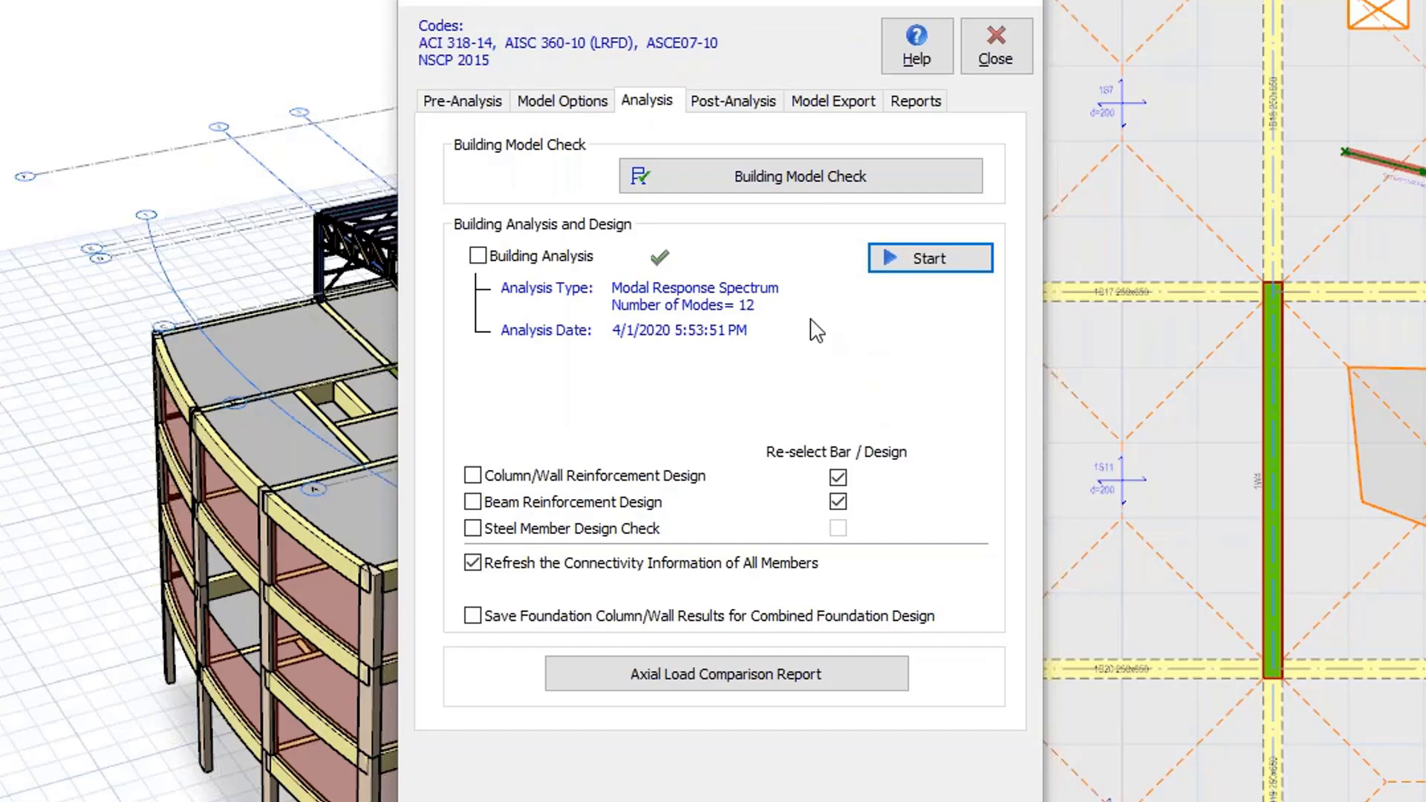
Open the model and analysis results display in the New Post Processor (2020 Beta) and maximize its window.
click(736, 104)
click(695, 178)
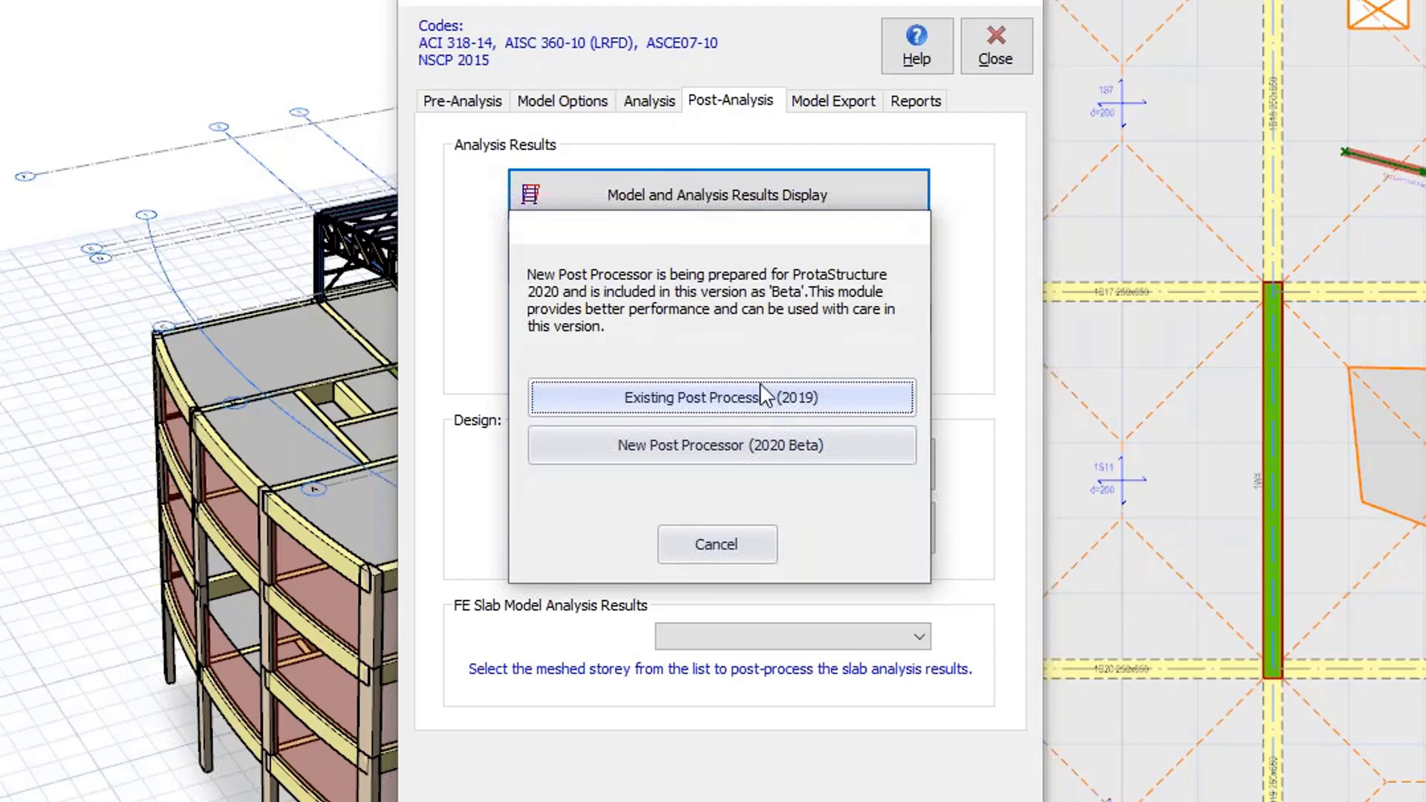
click(712, 446)
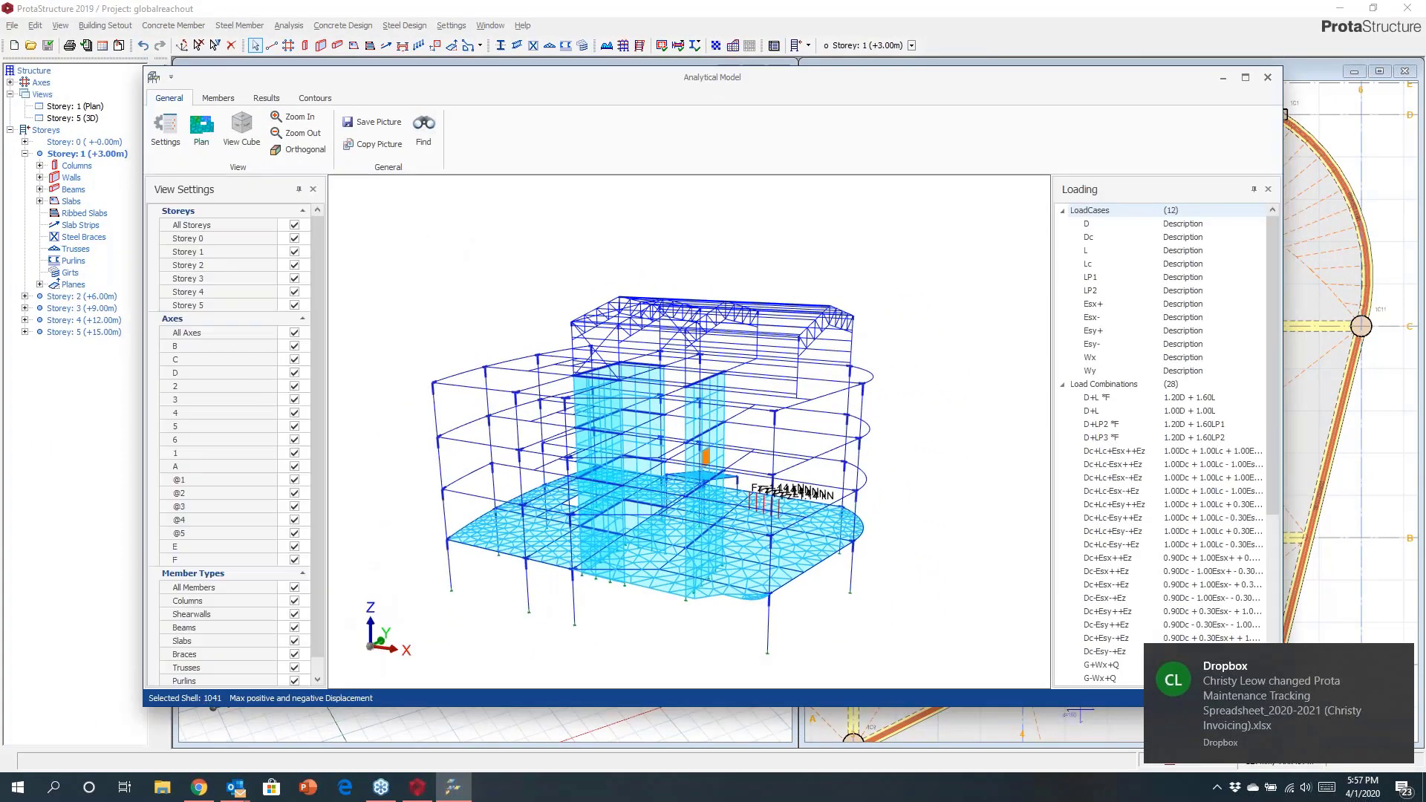
drag(847, 395, 802, 435)
click(1245, 77)
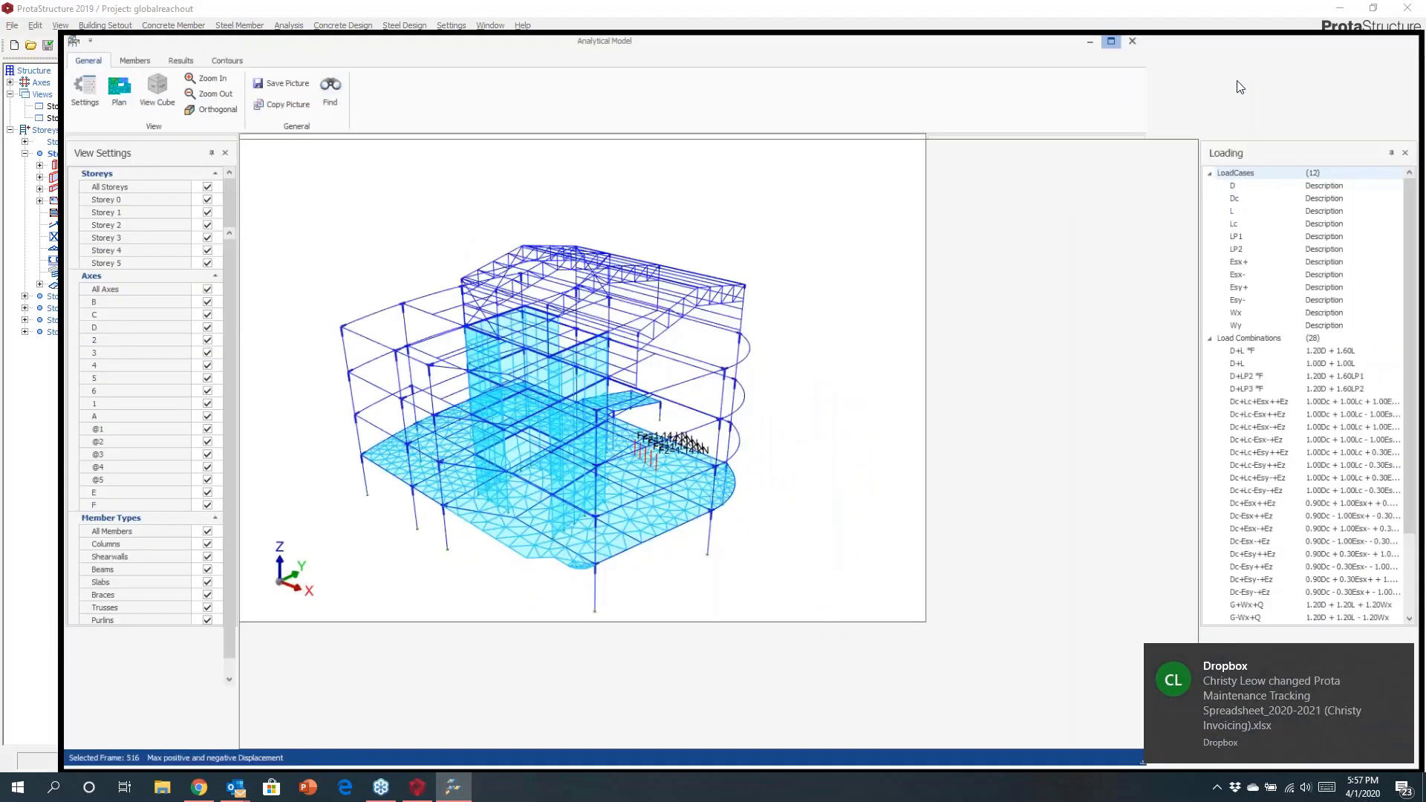
Display axial force (N) member diagrams on the analytical model and examine them around the building.
drag(852, 348, 445, 223)
click(126, 33)
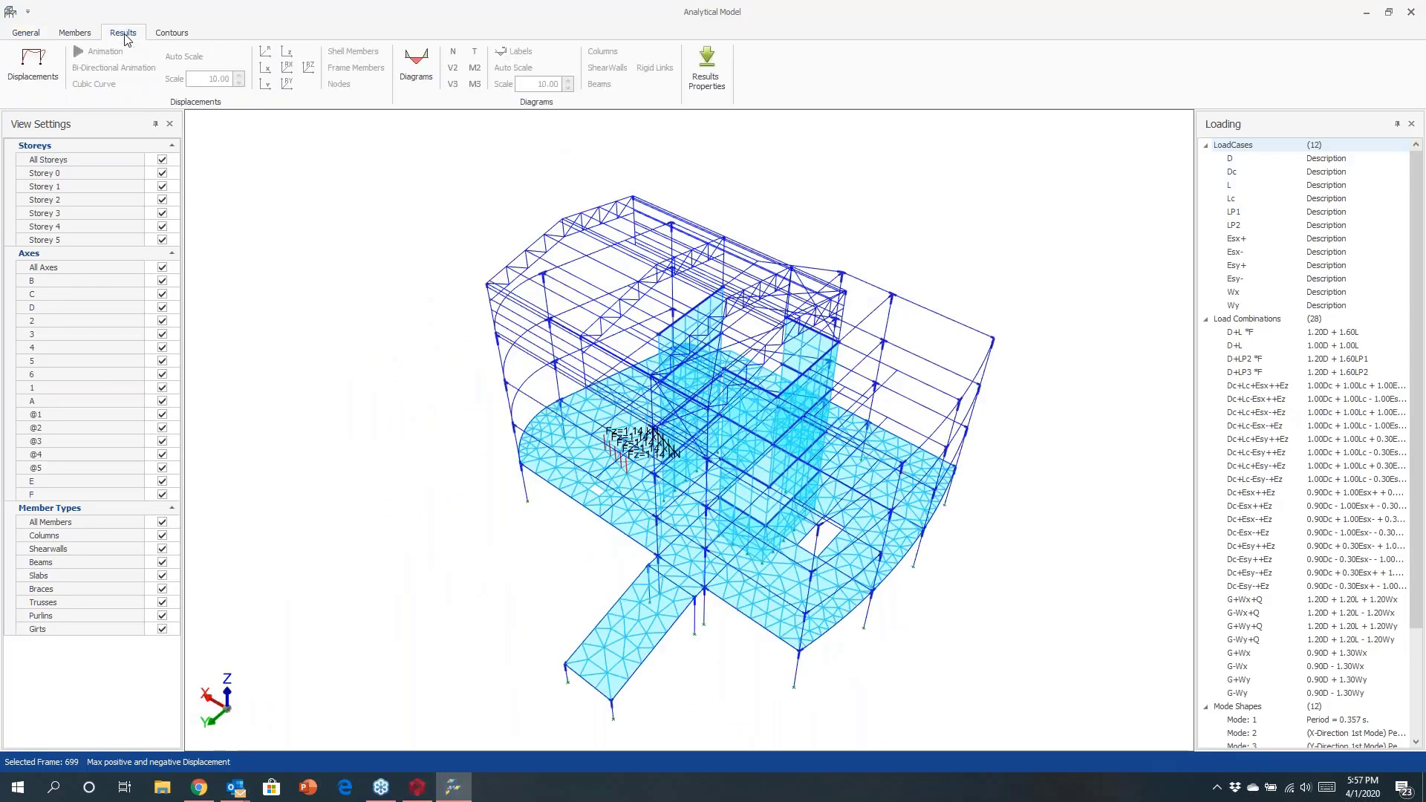
click(419, 69)
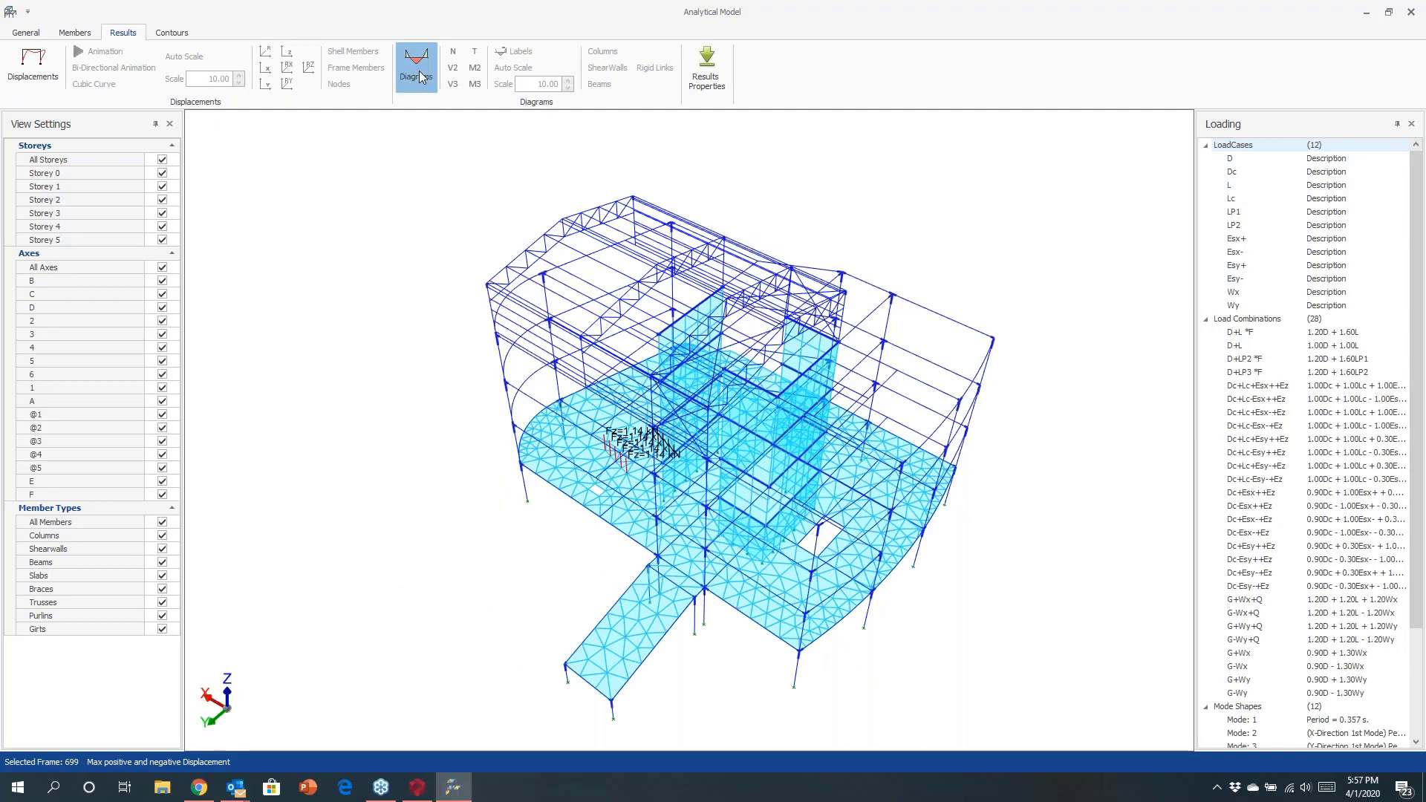
click(453, 53)
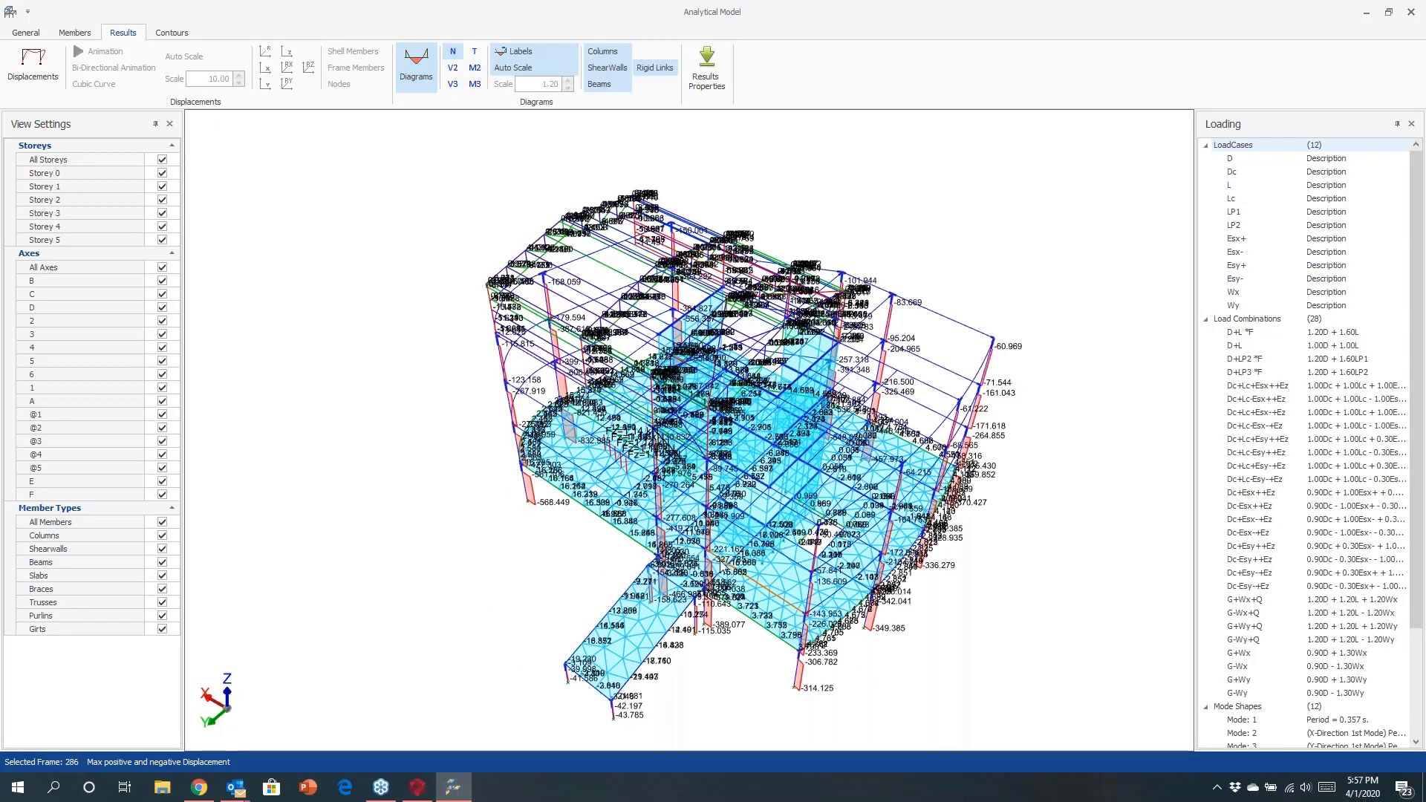
middle_drag(702, 557, 698, 520)
scroll(504, 530, up, 5)
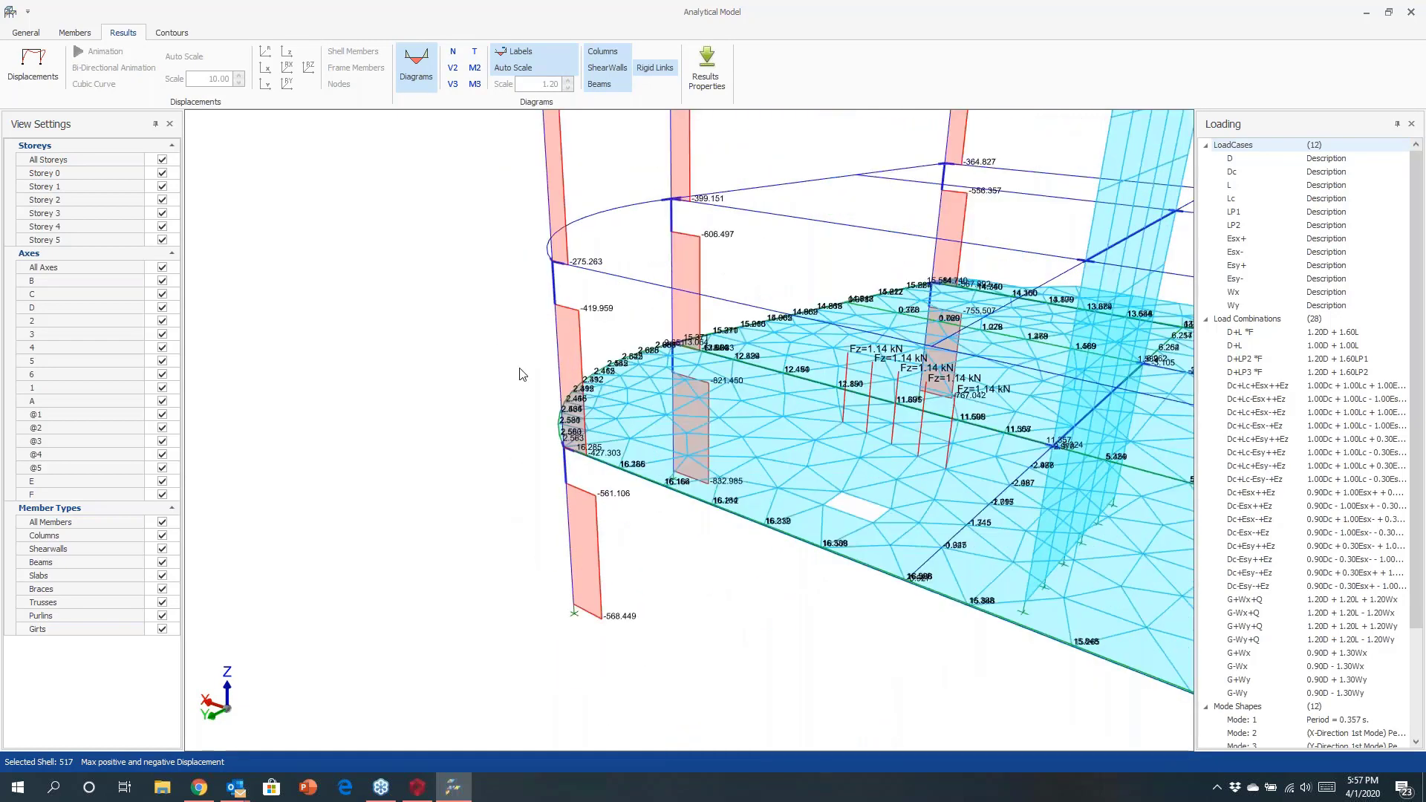
middle_drag(522, 359, 516, 410)
middle_drag(520, 278, 505, 401)
scroll(504, 400, down, 1)
middle_drag(522, 145, 404, 313)
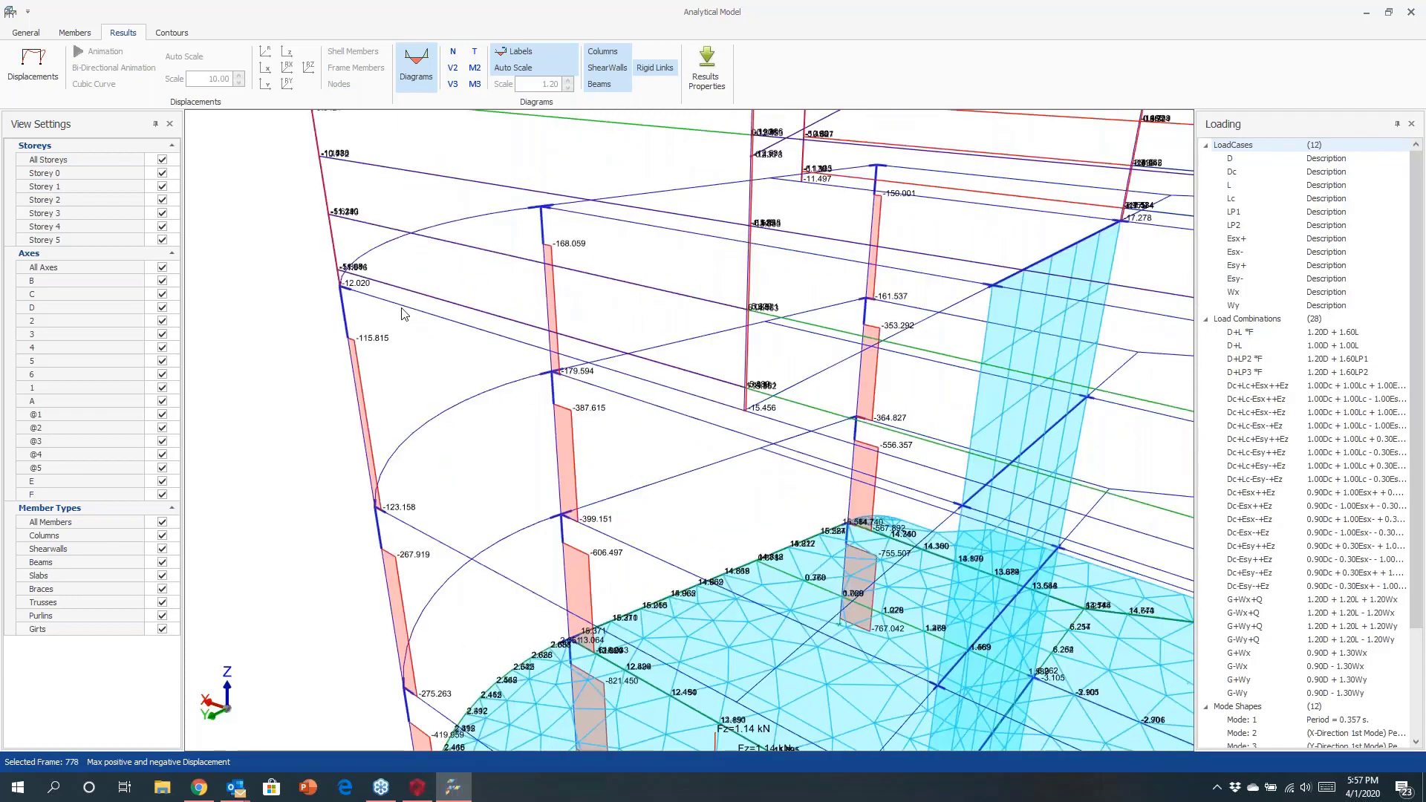
scroll(394, 313, down, 6)
middle_drag(450, 379, 525, 387)
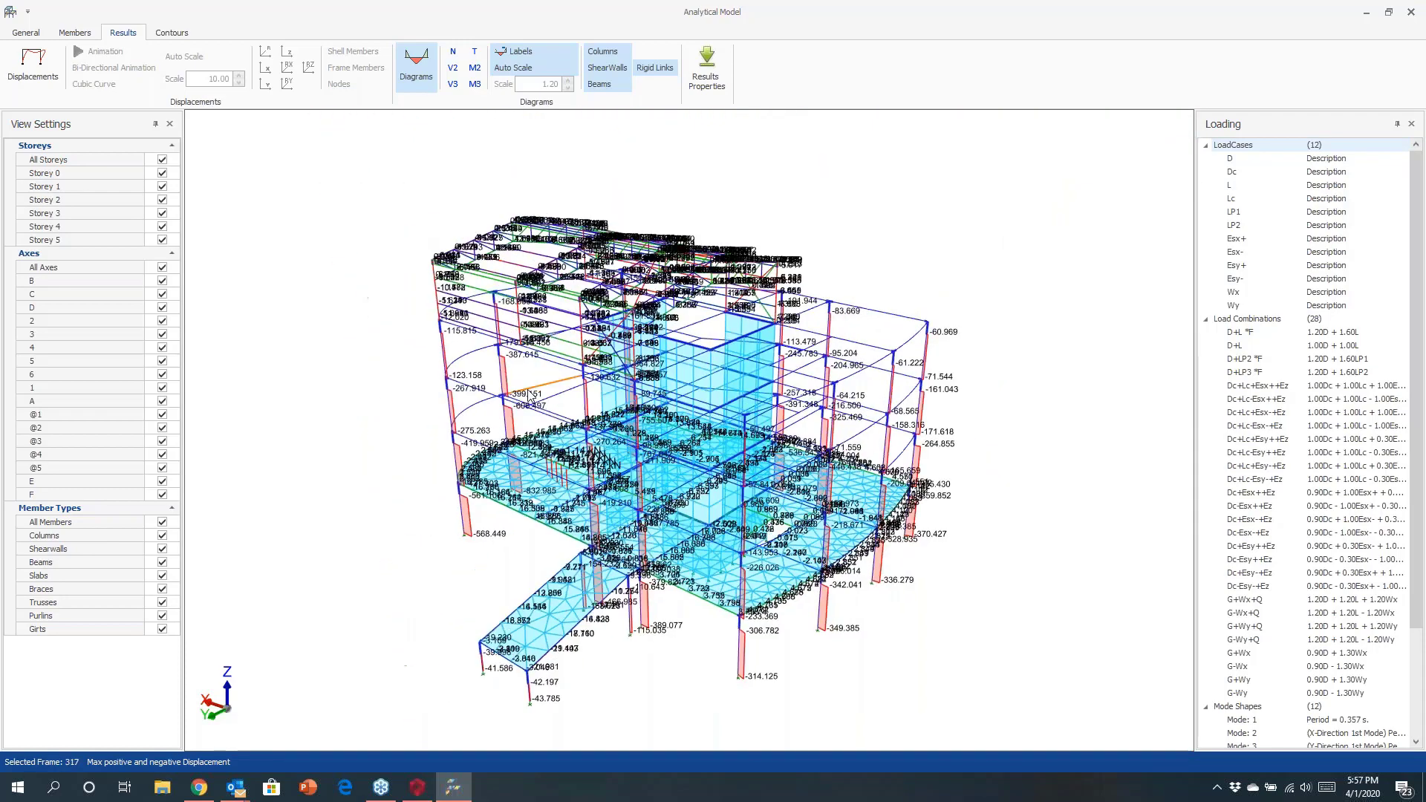
Show only Storey 2 and switch the member diagrams to V2 shear, then M3 bending moment.
click(162, 161)
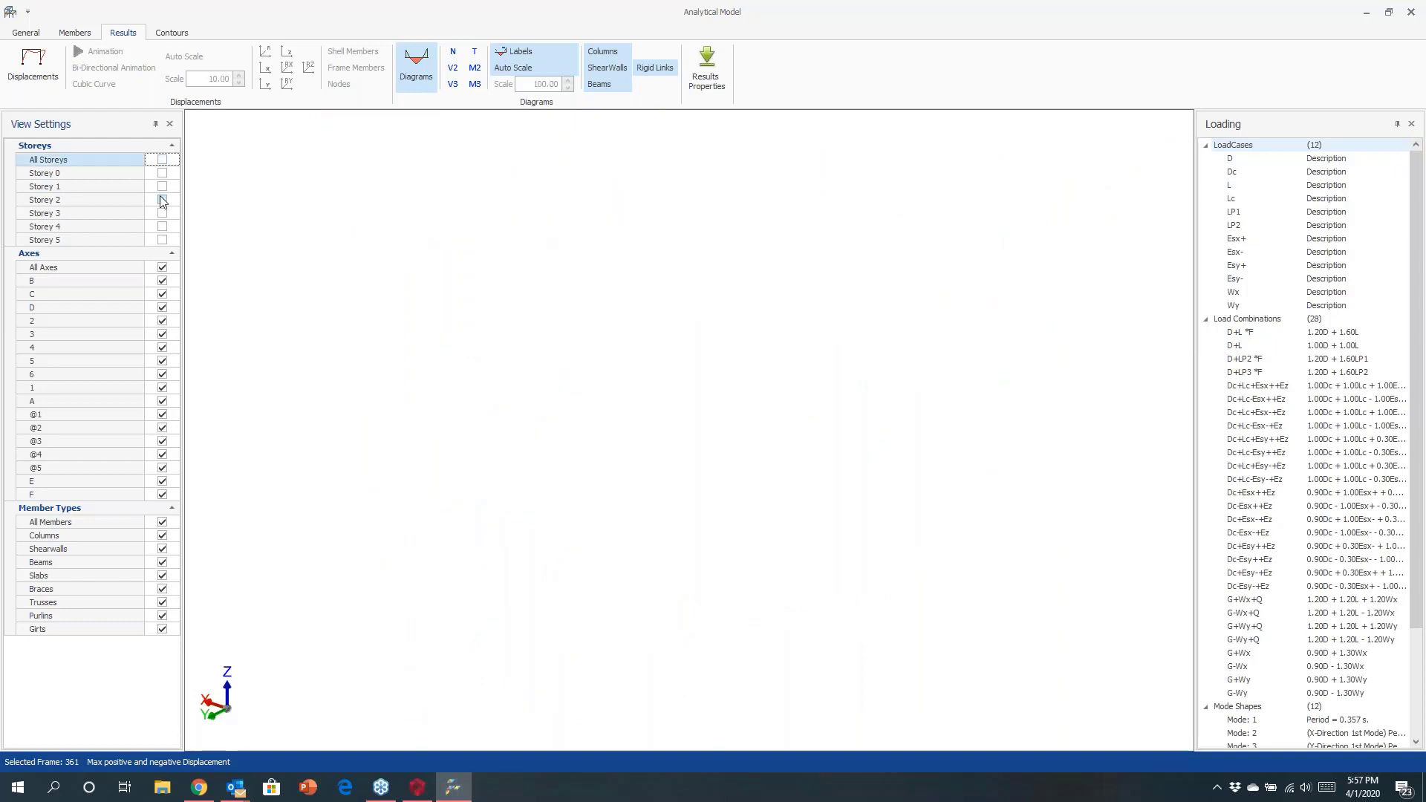
click(162, 199)
middle_drag(652, 430, 495, 337)
click(453, 69)
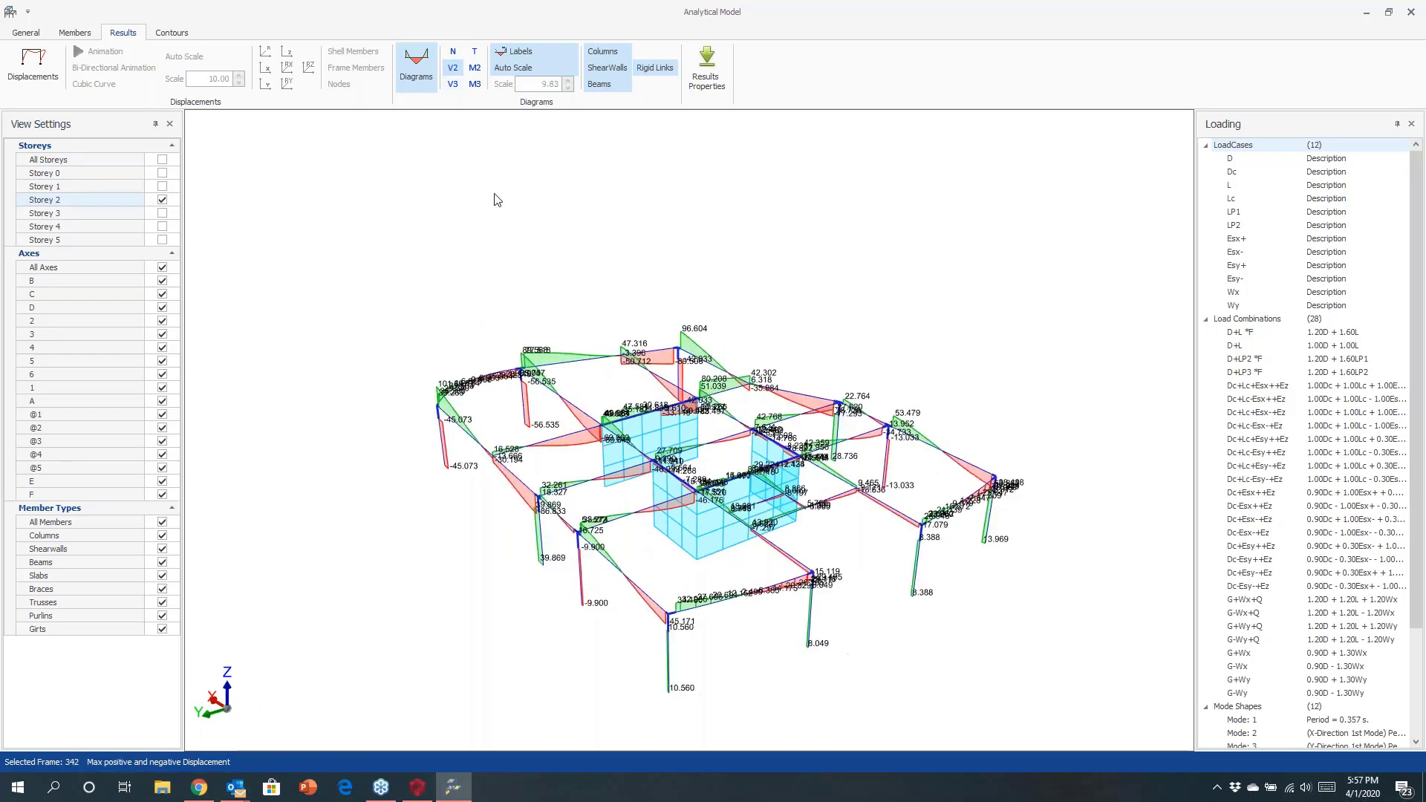
click(474, 84)
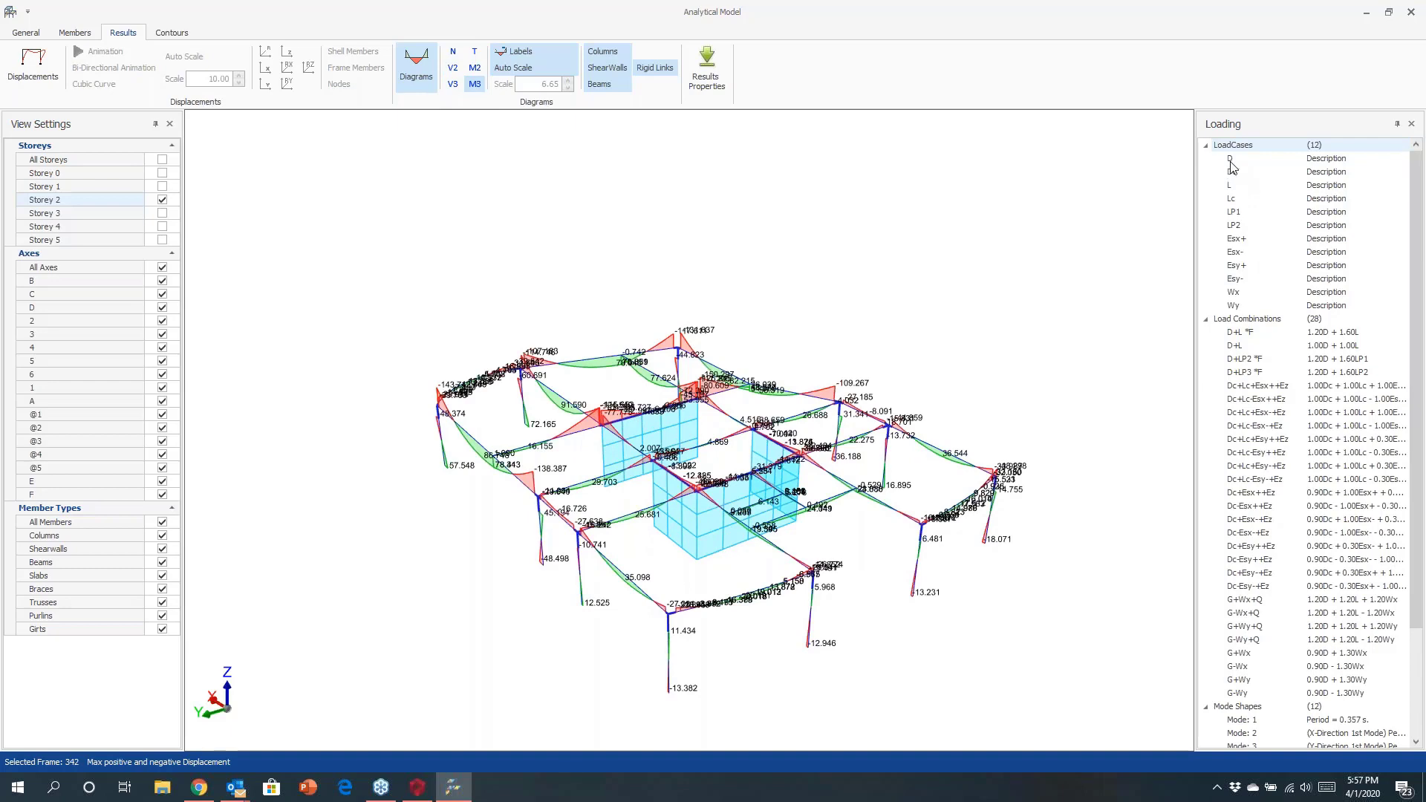
Display M3 moments for the D+LP2, D+L and Dc+Lc+Esx++Ez combinations and zoom in to examine them.
click(1239, 360)
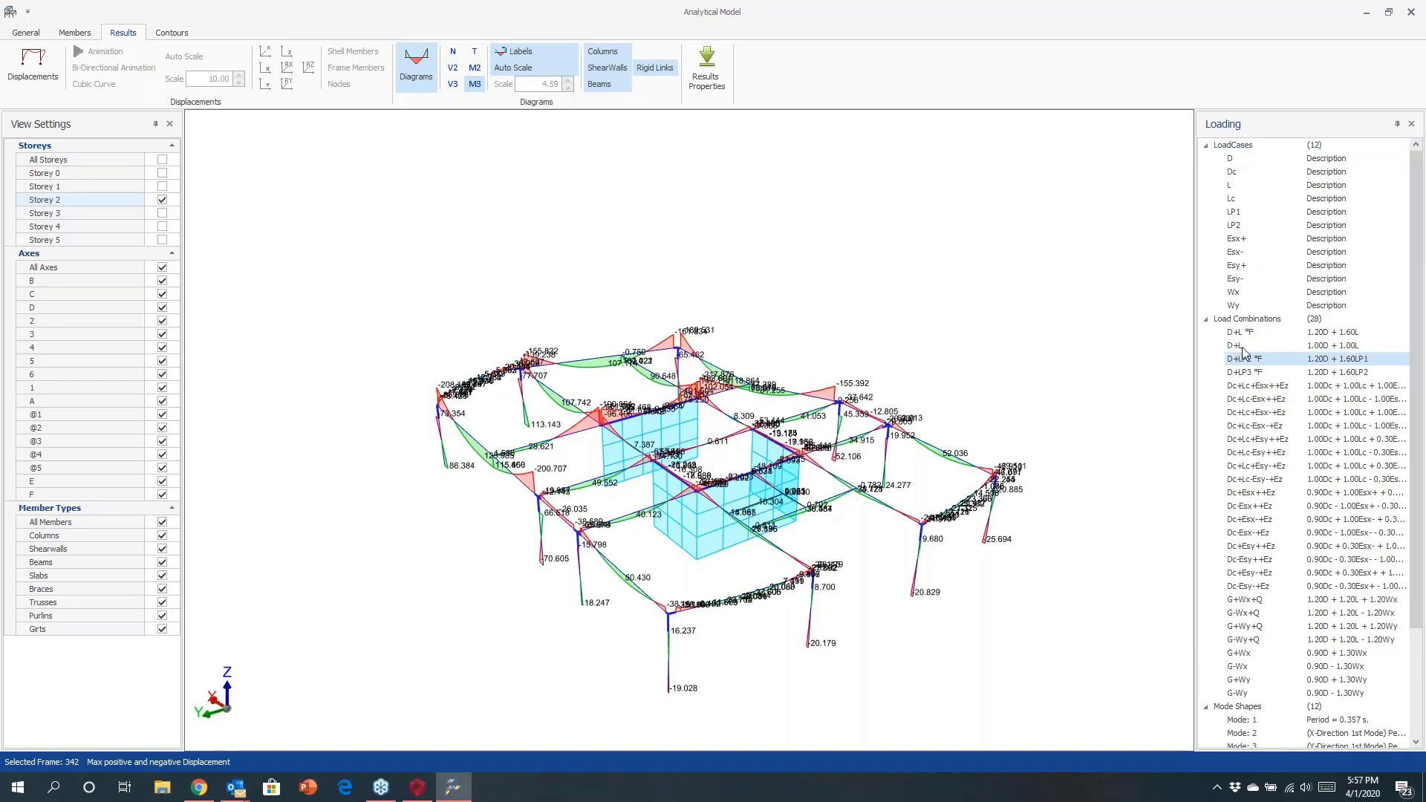
click(1239, 347)
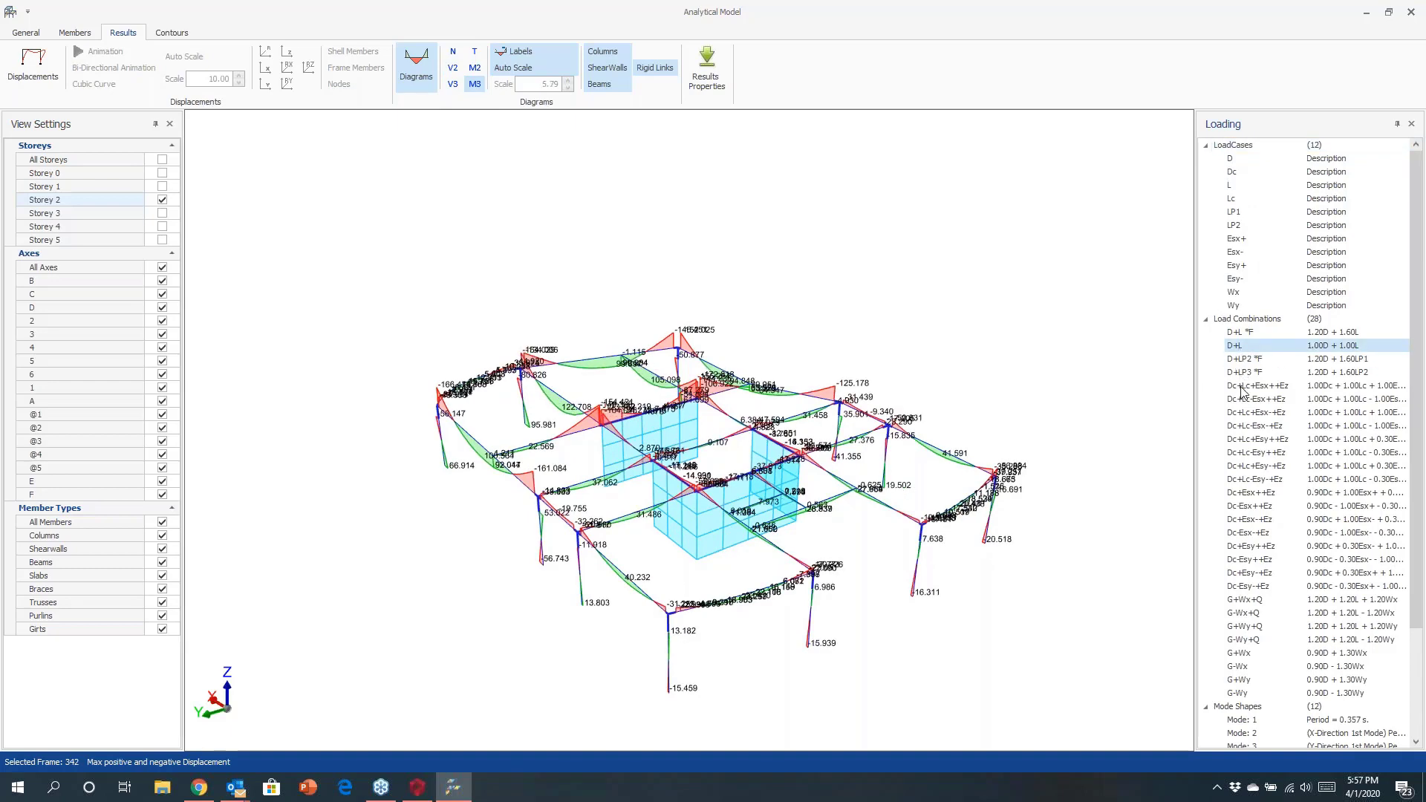
click(1241, 388)
middle_drag(776, 518, 815, 473)
scroll(612, 346, up, 8)
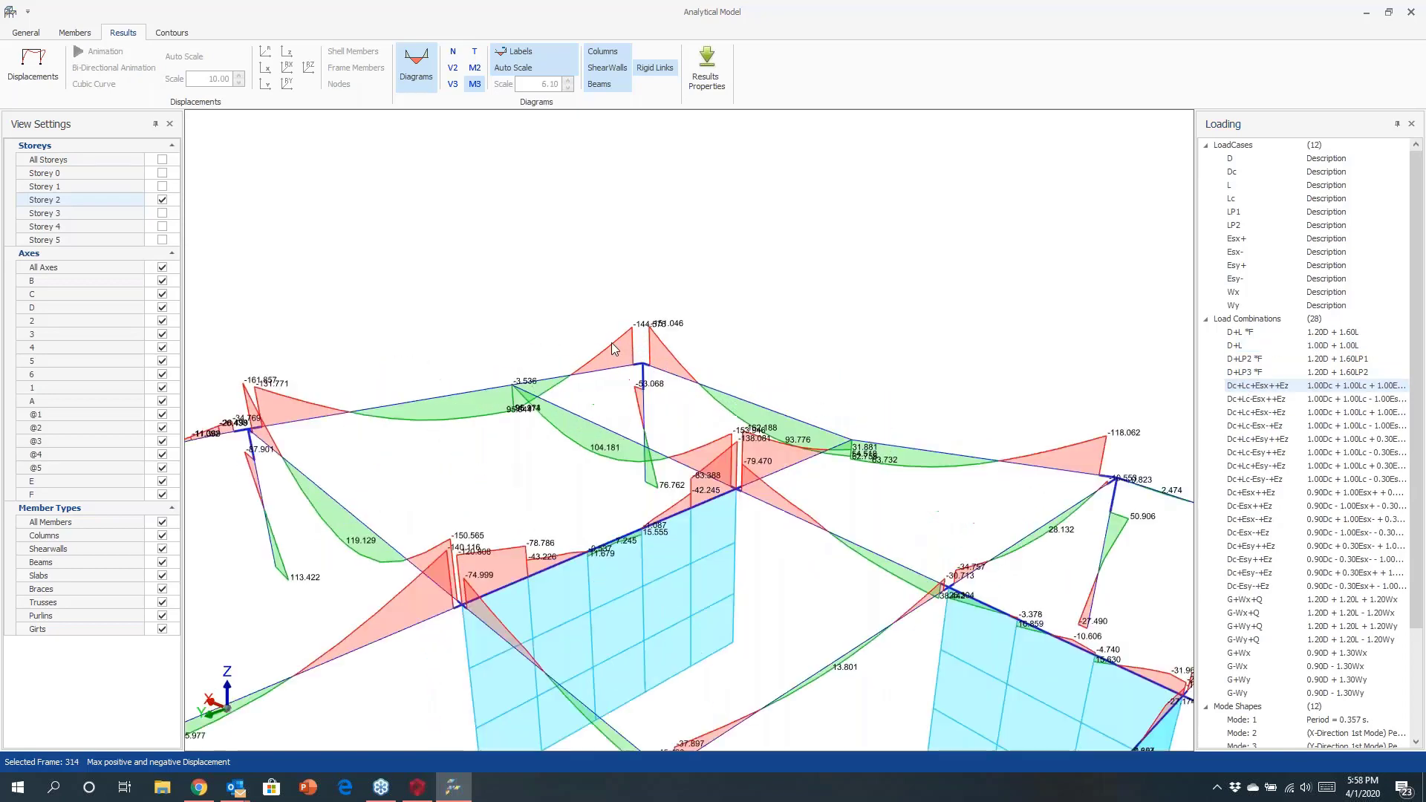
scroll(612, 346, up, 5)
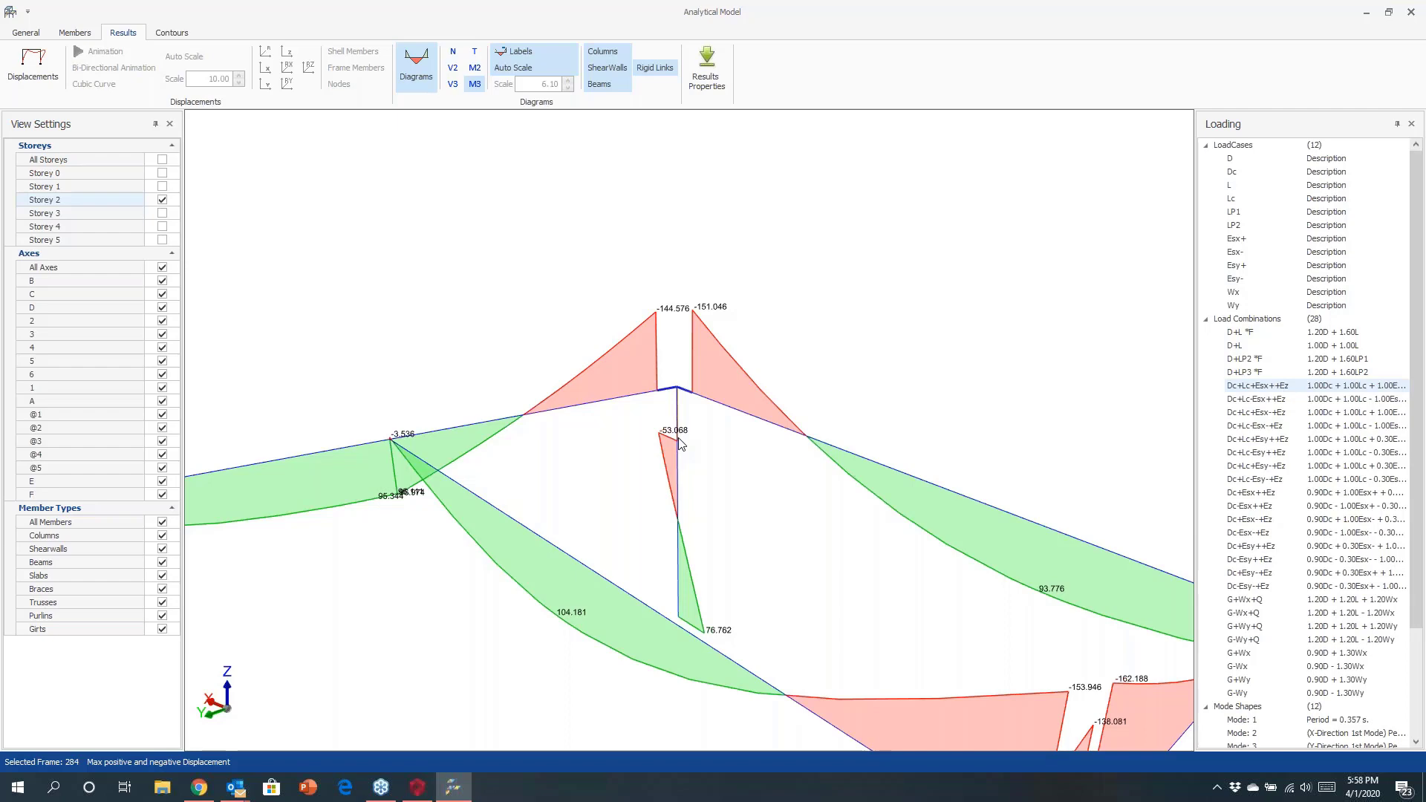
scroll(633, 407, down, 5)
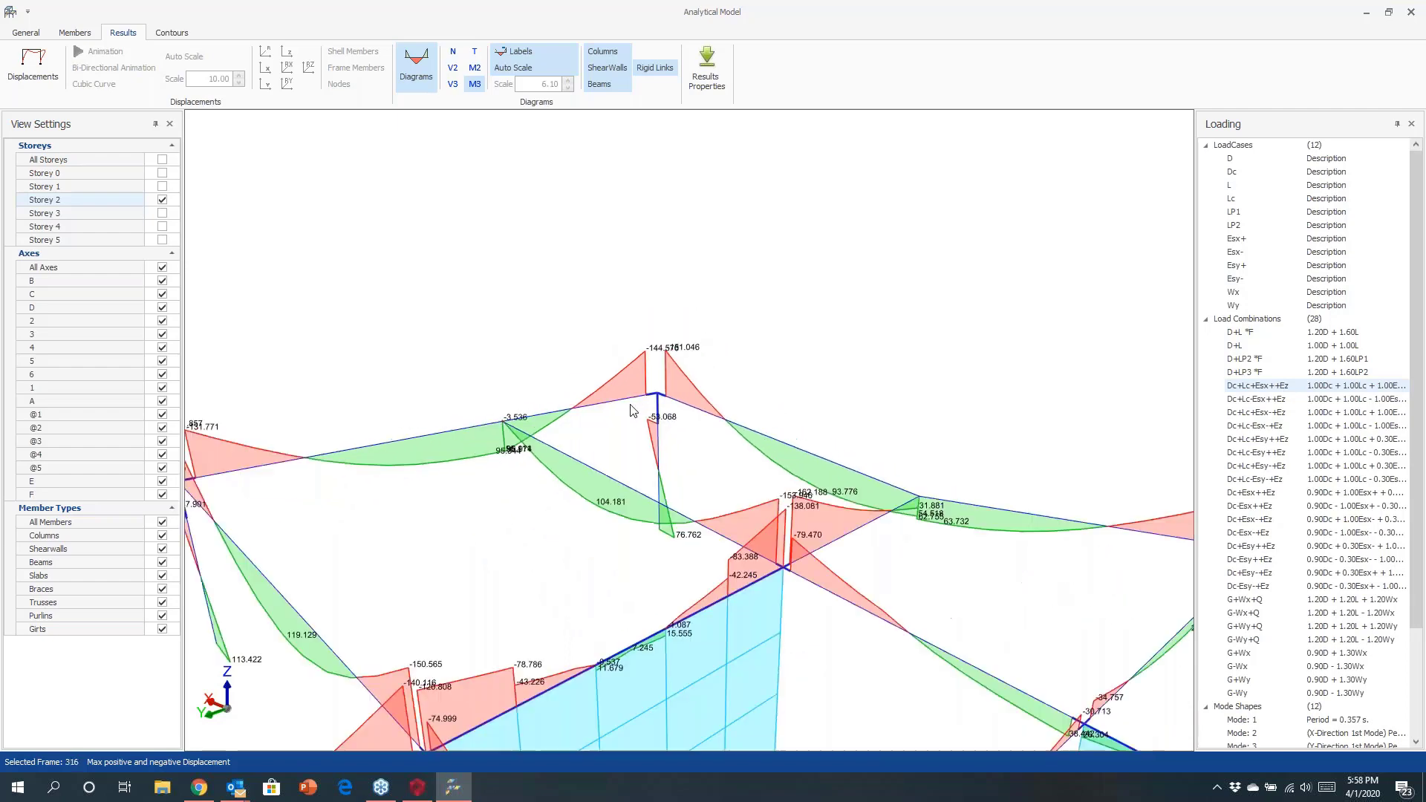
Show all storeys again and turn off the force diagrams.
click(160, 159)
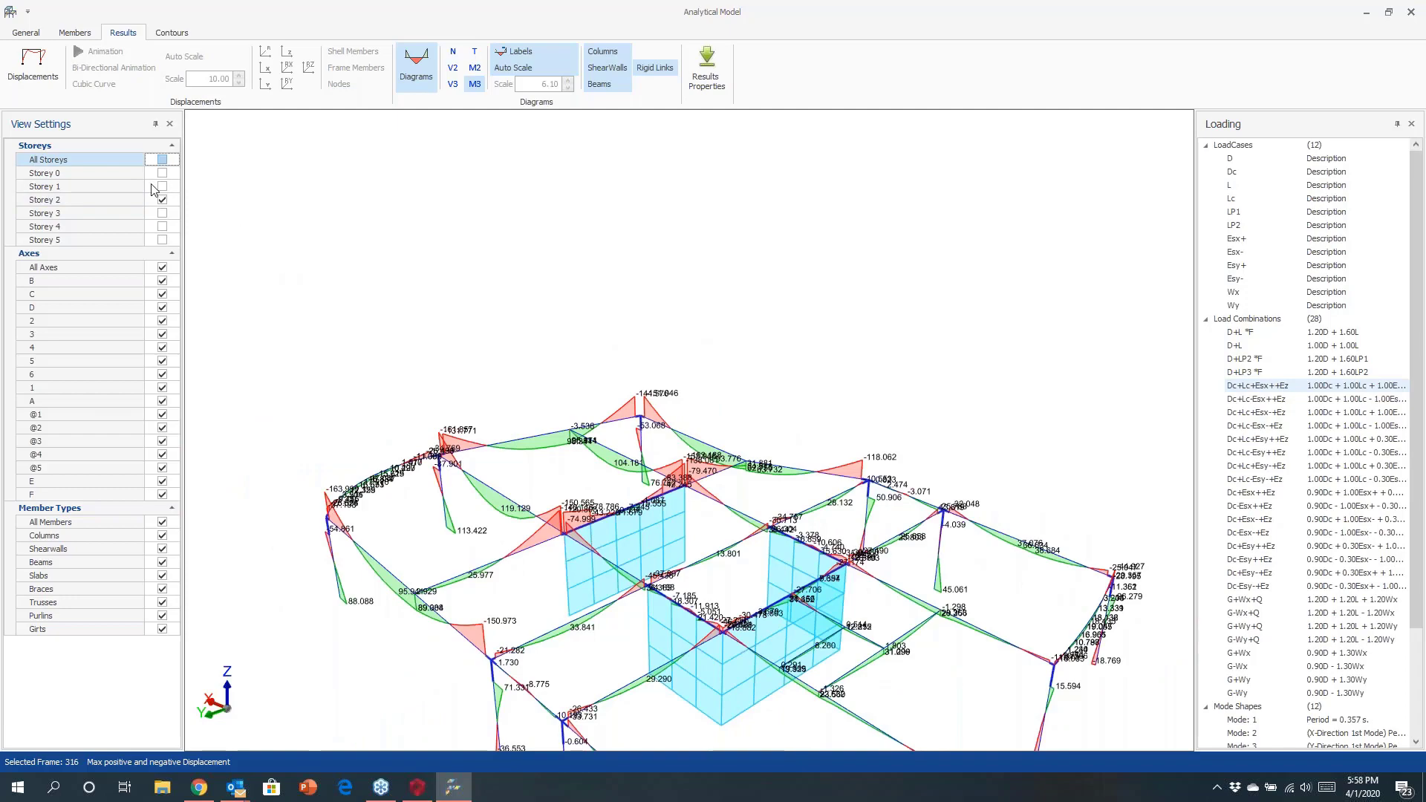
scroll(653, 364, down, 5)
middle_drag(638, 438, 594, 464)
click(416, 68)
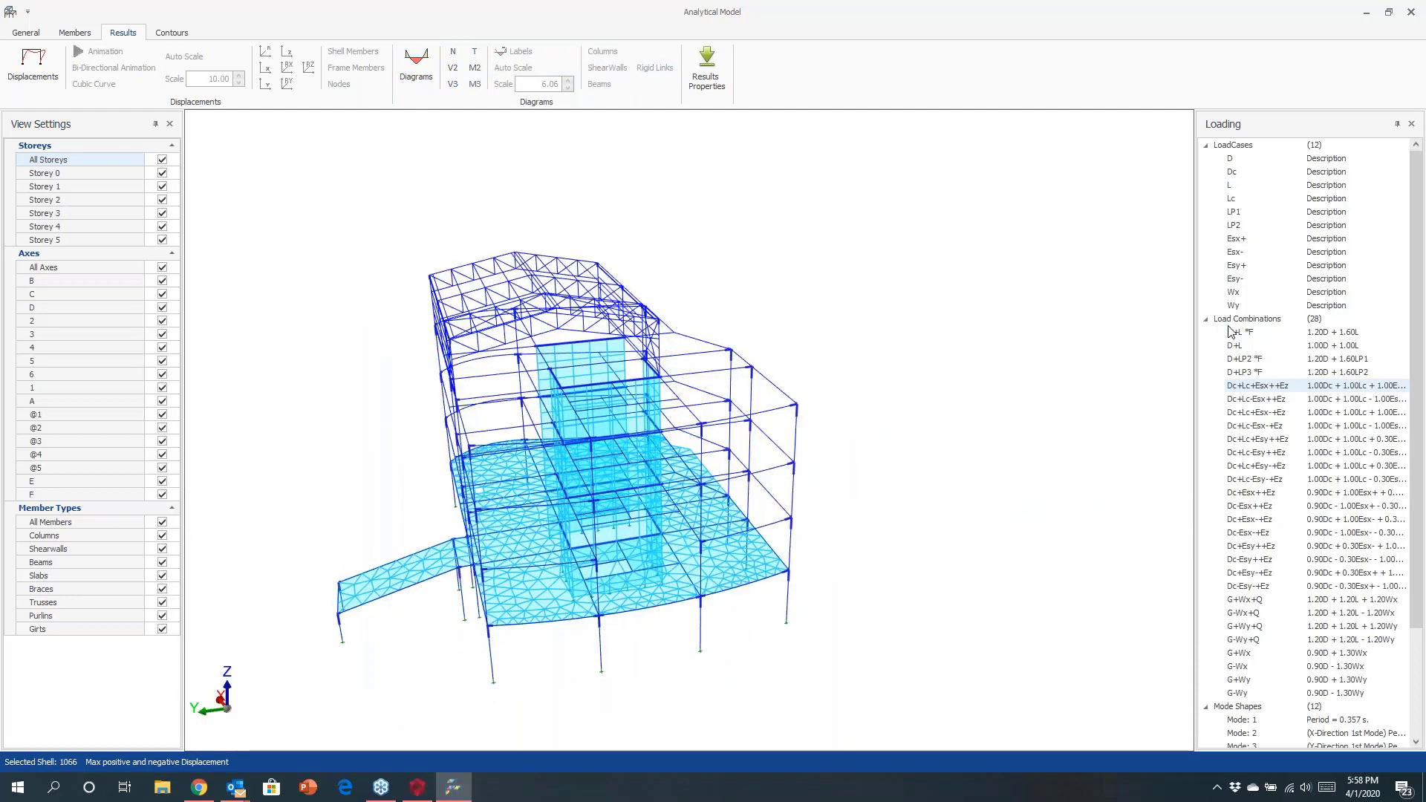
Select the Esx- load case and animate its displaced shape, examining it from different angles.
click(1234, 254)
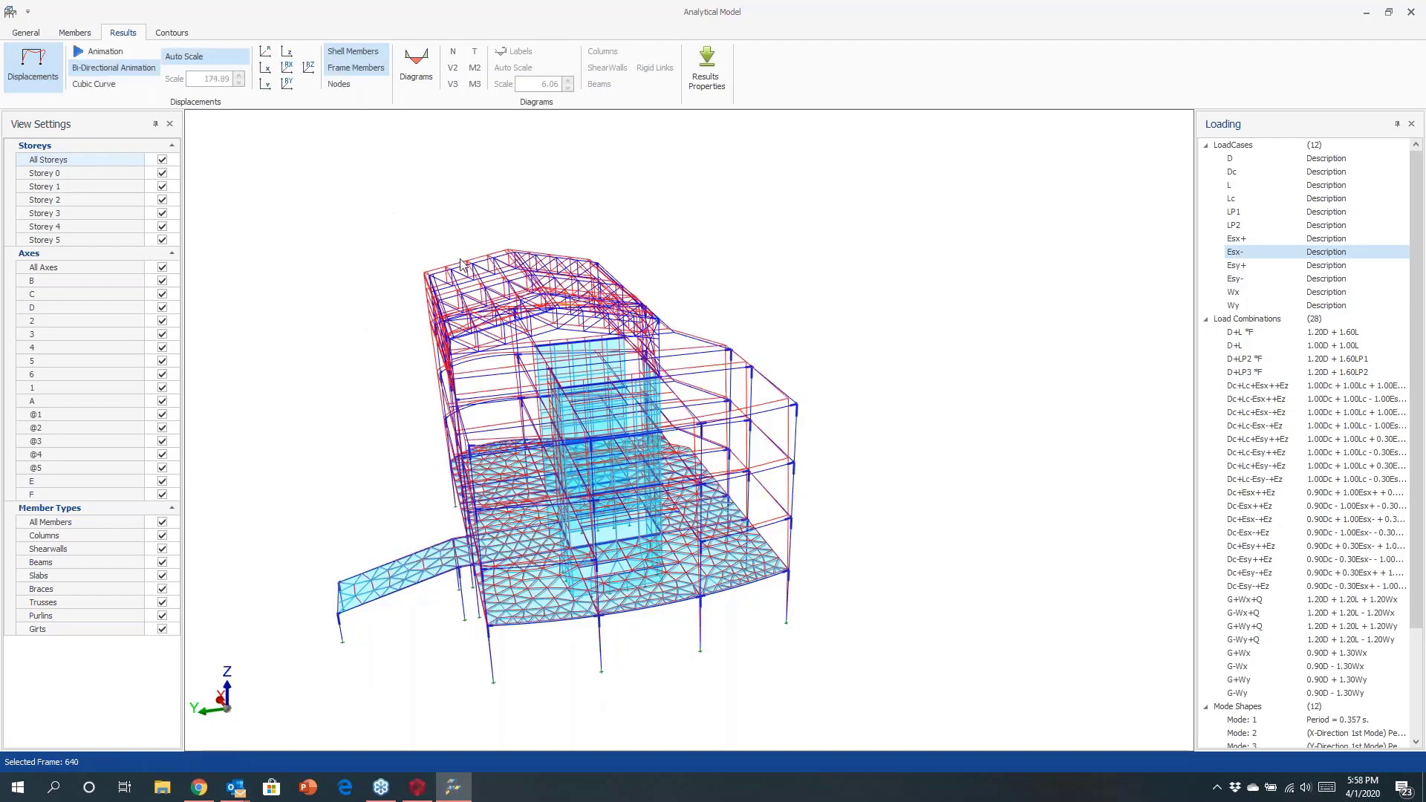
middle_drag(631, 318, 779, 331)
click(108, 55)
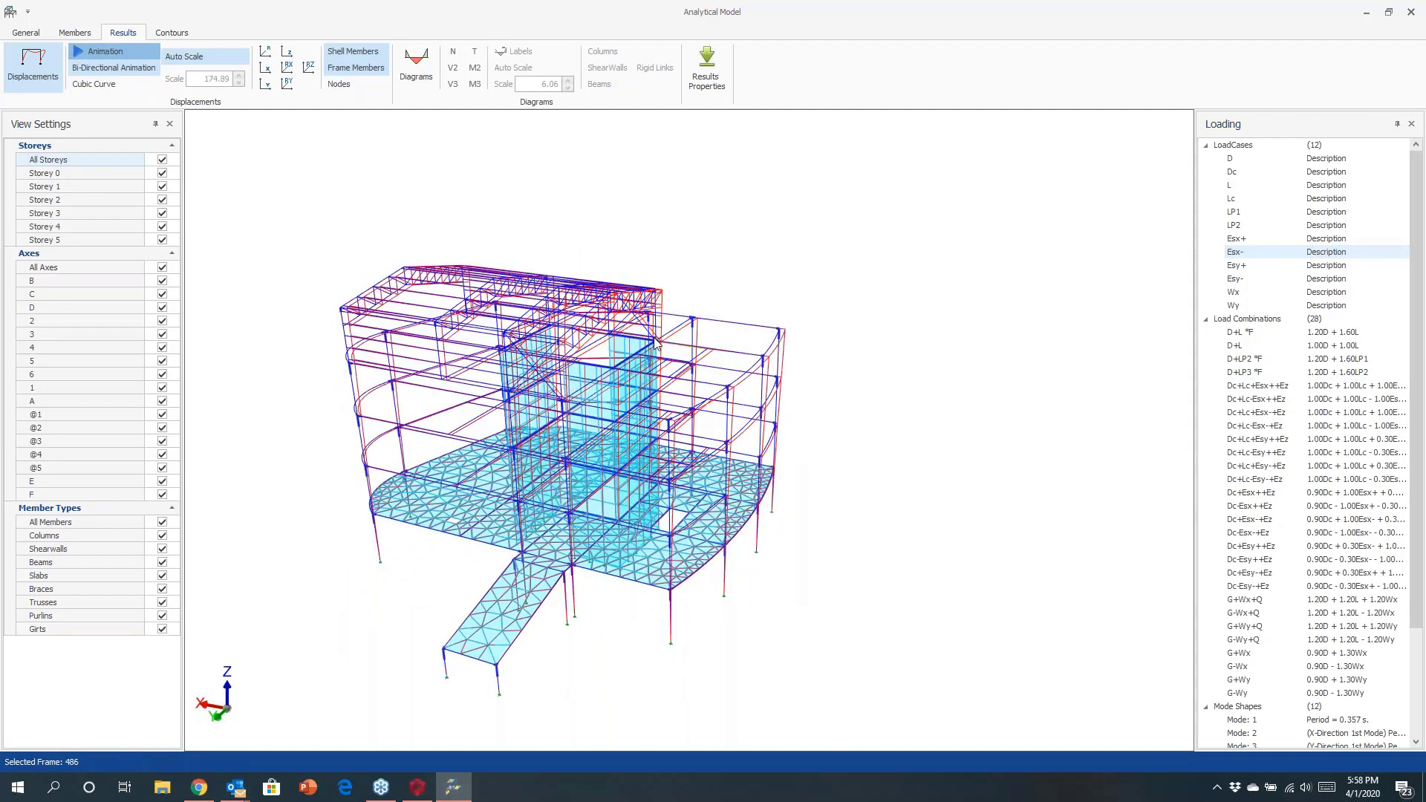
scroll(656, 343, up, 2)
scroll(660, 334, up, 2)
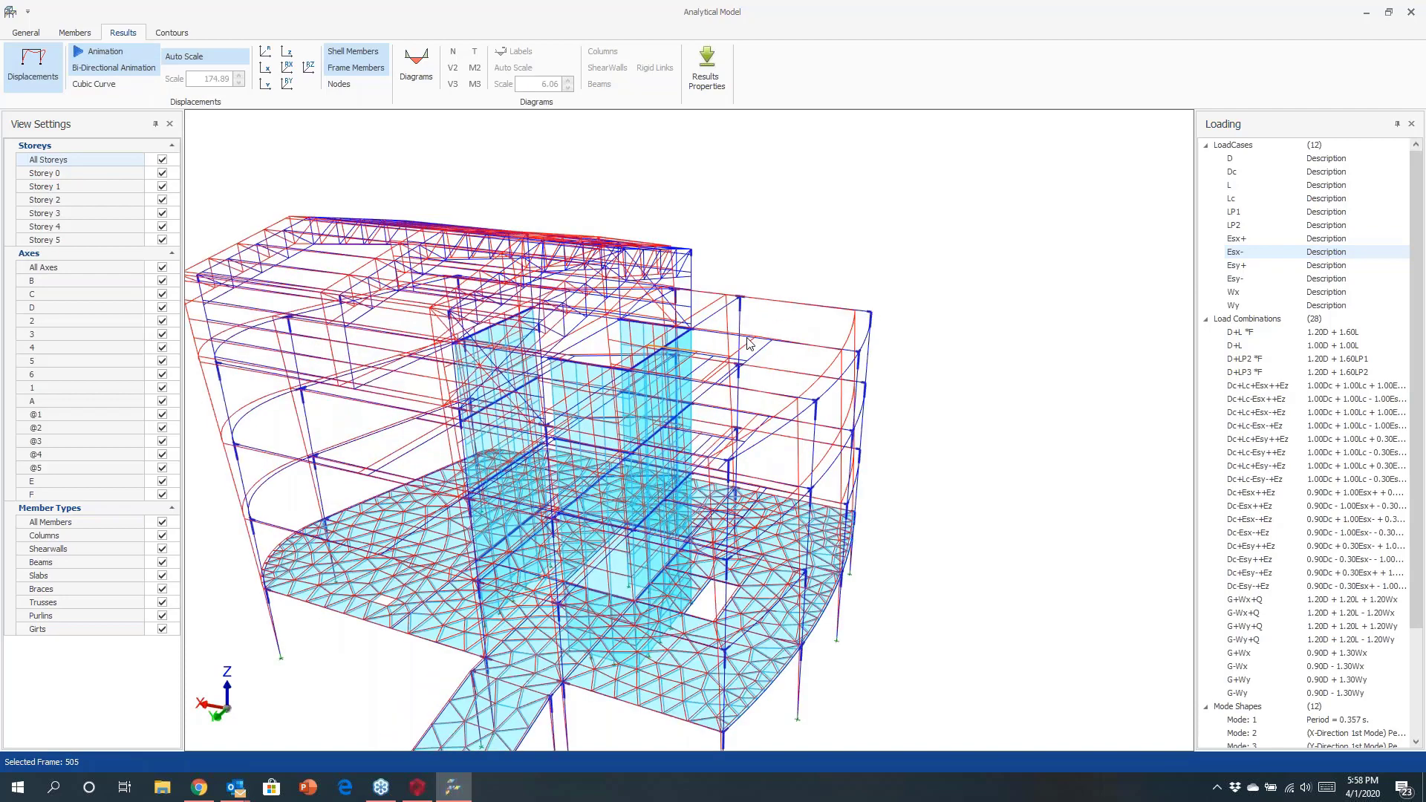
middle_drag(661, 333, 764, 324)
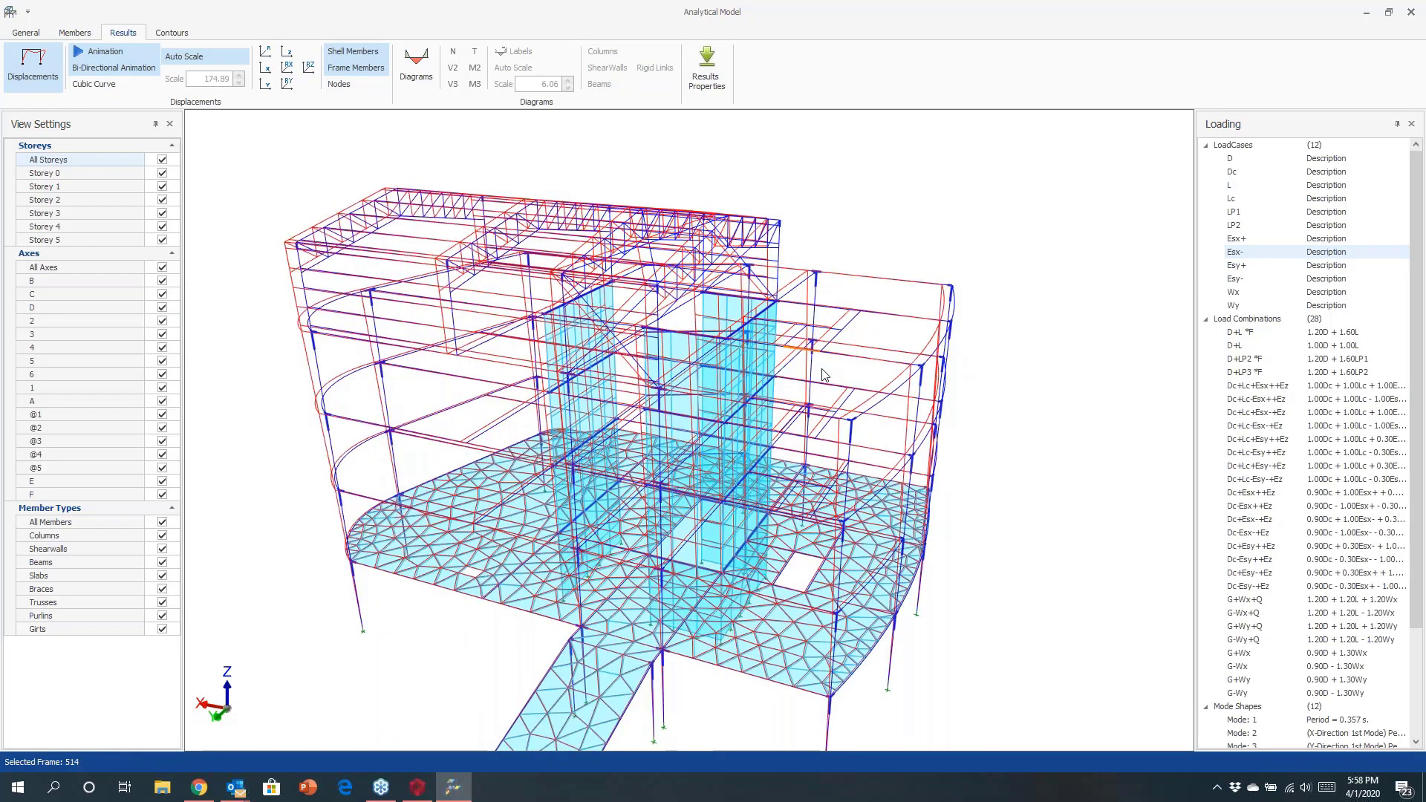
drag(824, 375, 668, 397)
scroll(661, 408, down, 2)
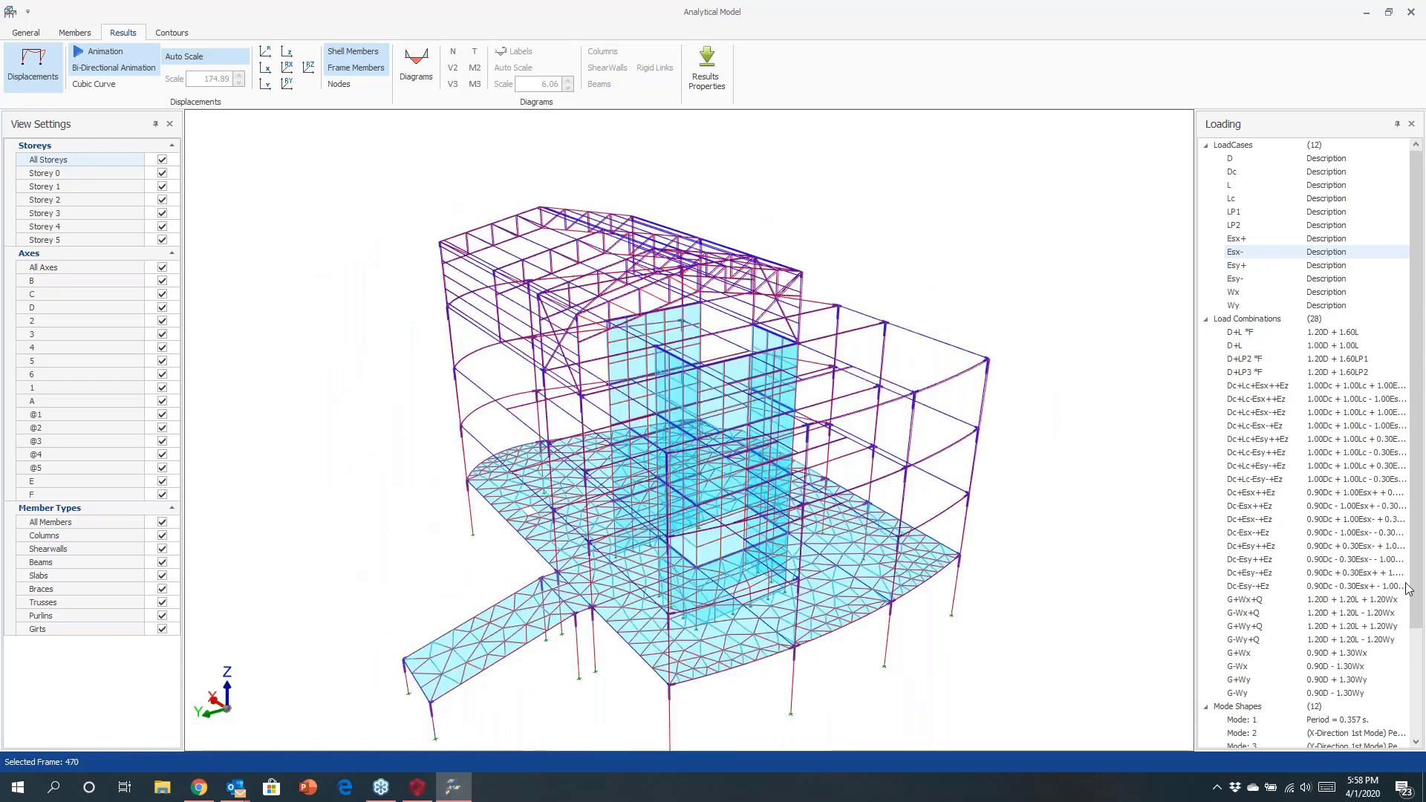
scroll(1316, 592, down, 4)
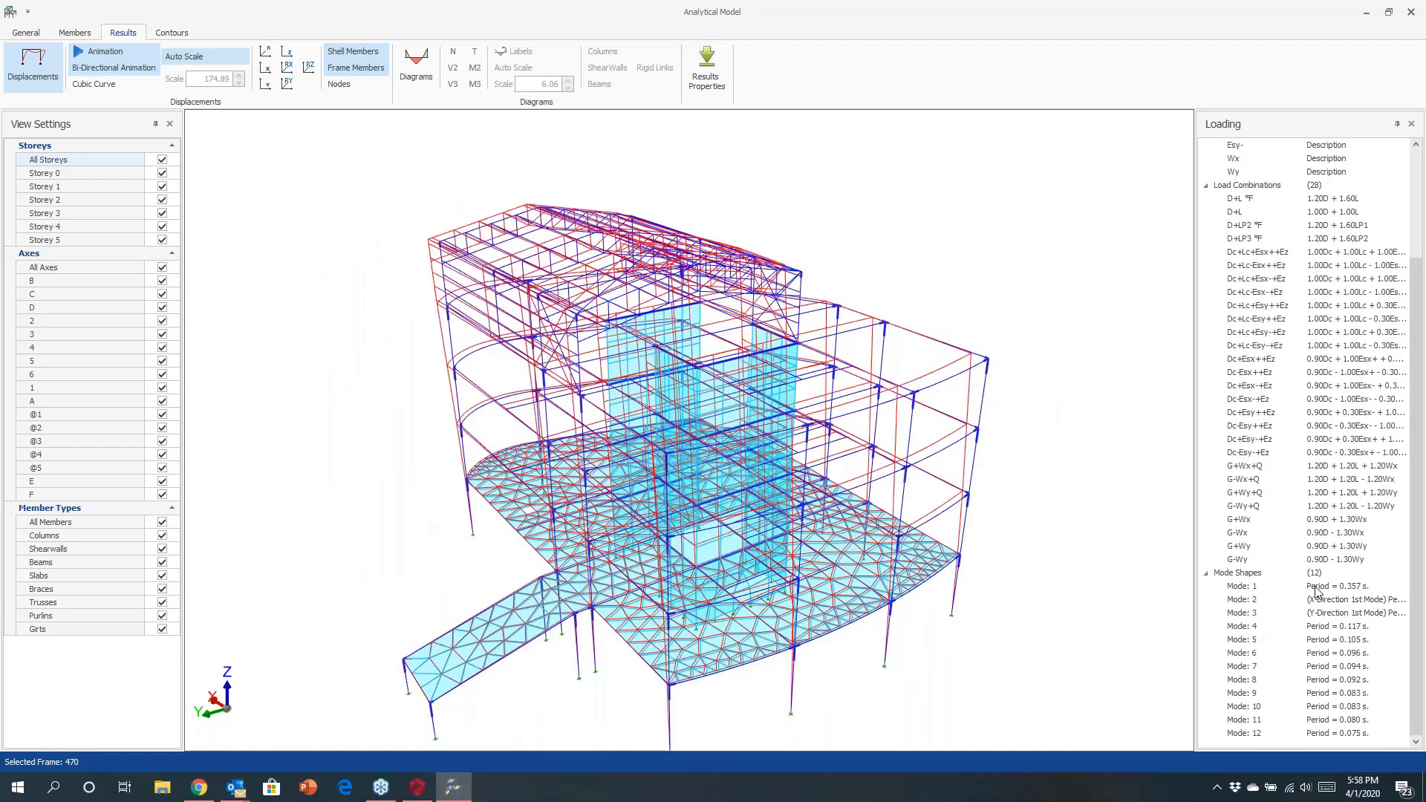
Display mode shapes 1, 2 and 3 in turn, orbiting to examine each deformation.
click(1316, 587)
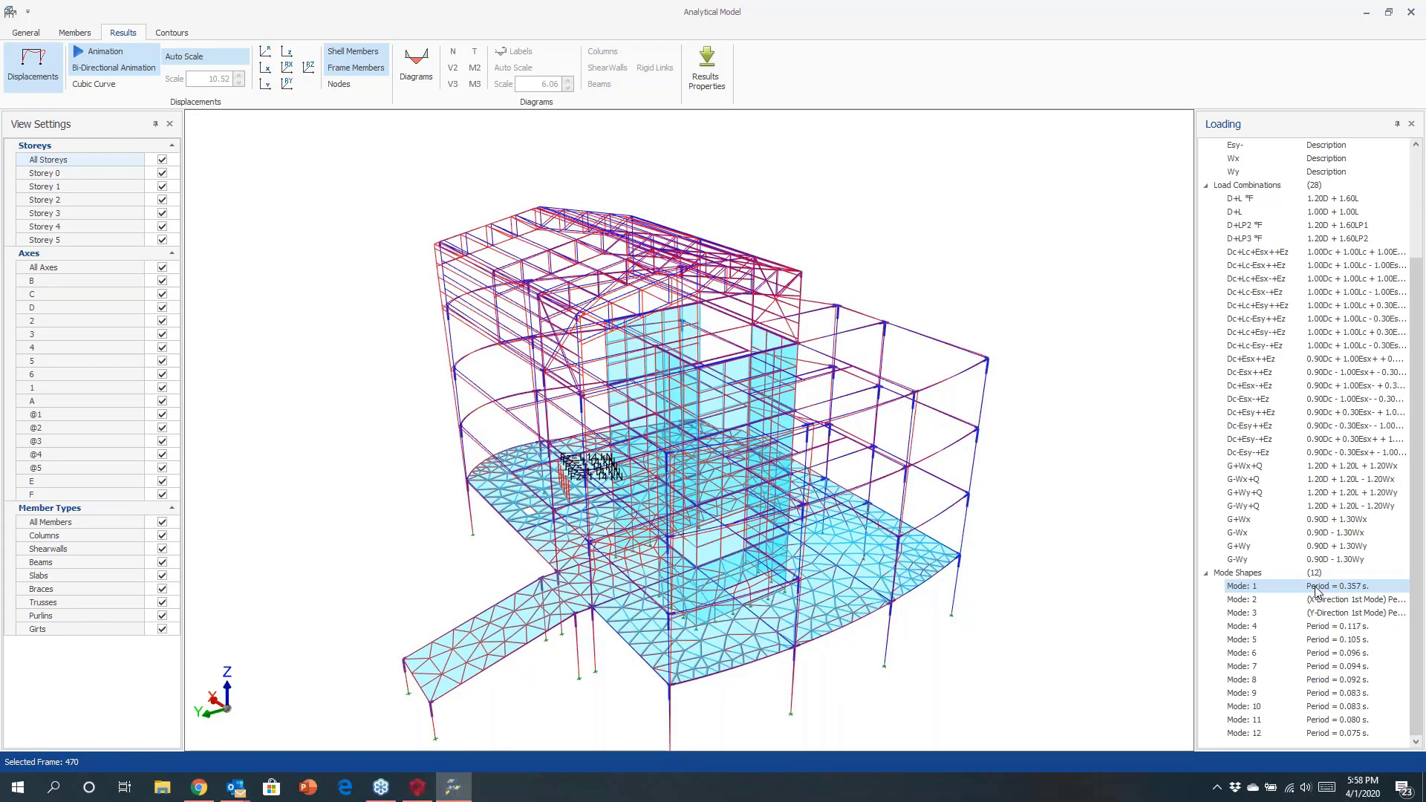
drag(1012, 497, 806, 522)
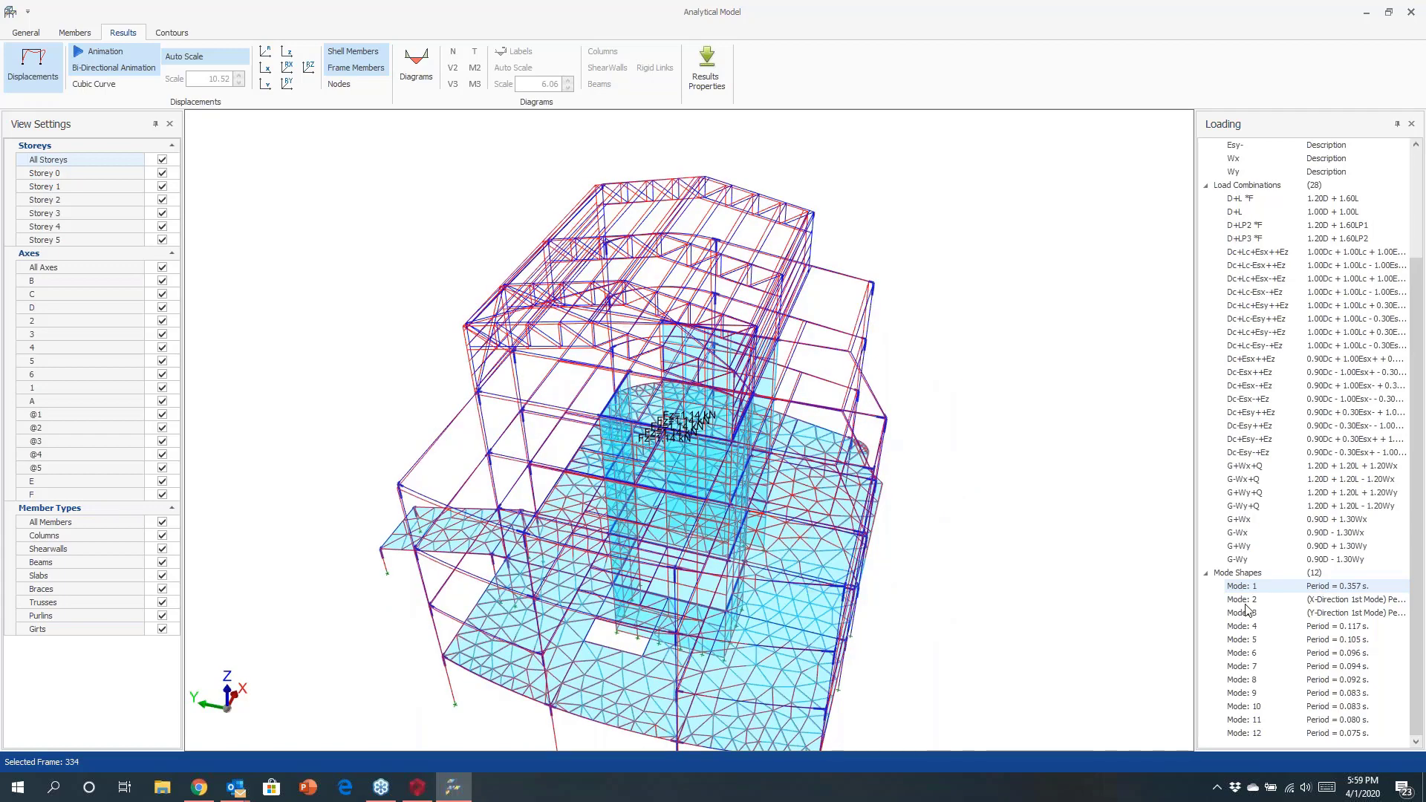
click(1244, 599)
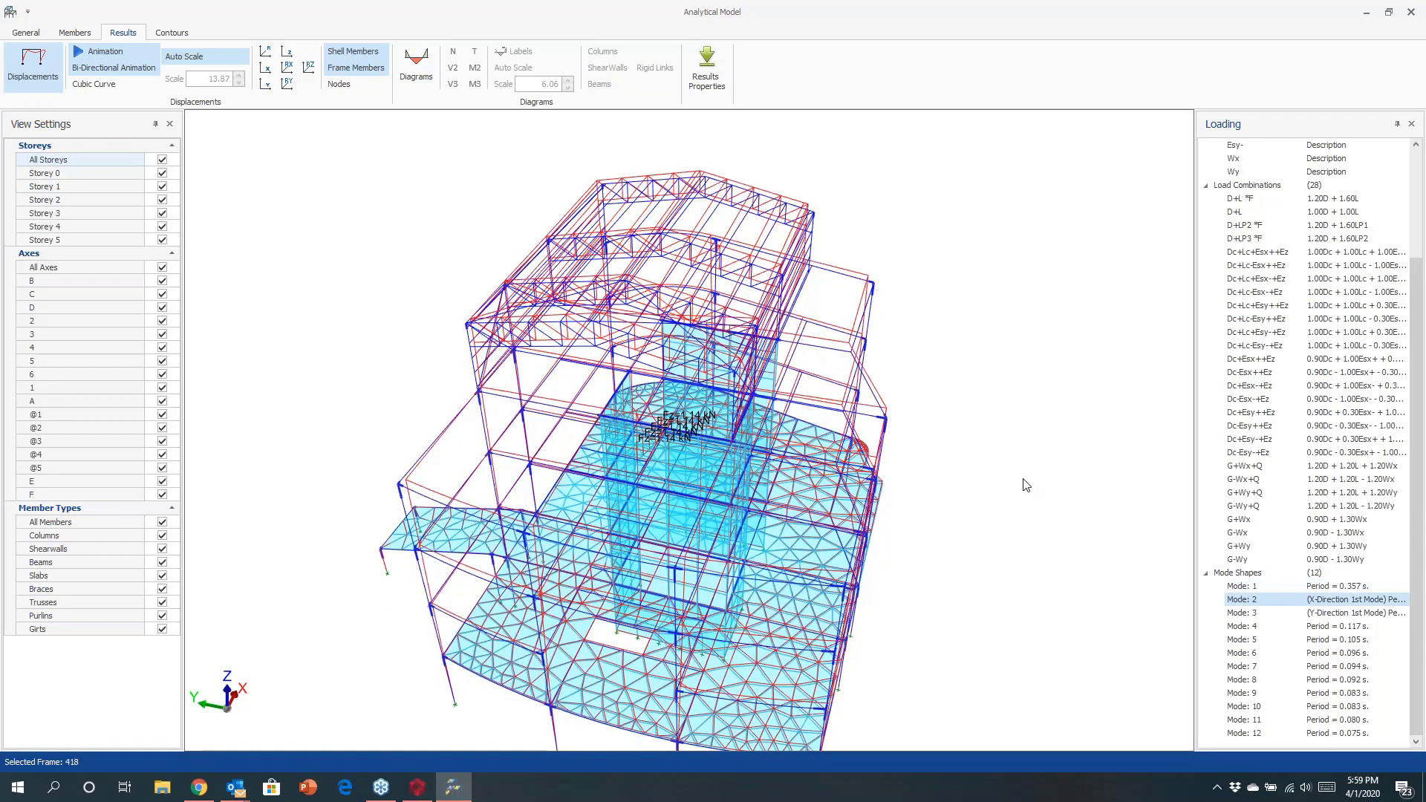
drag(1026, 485, 816, 428)
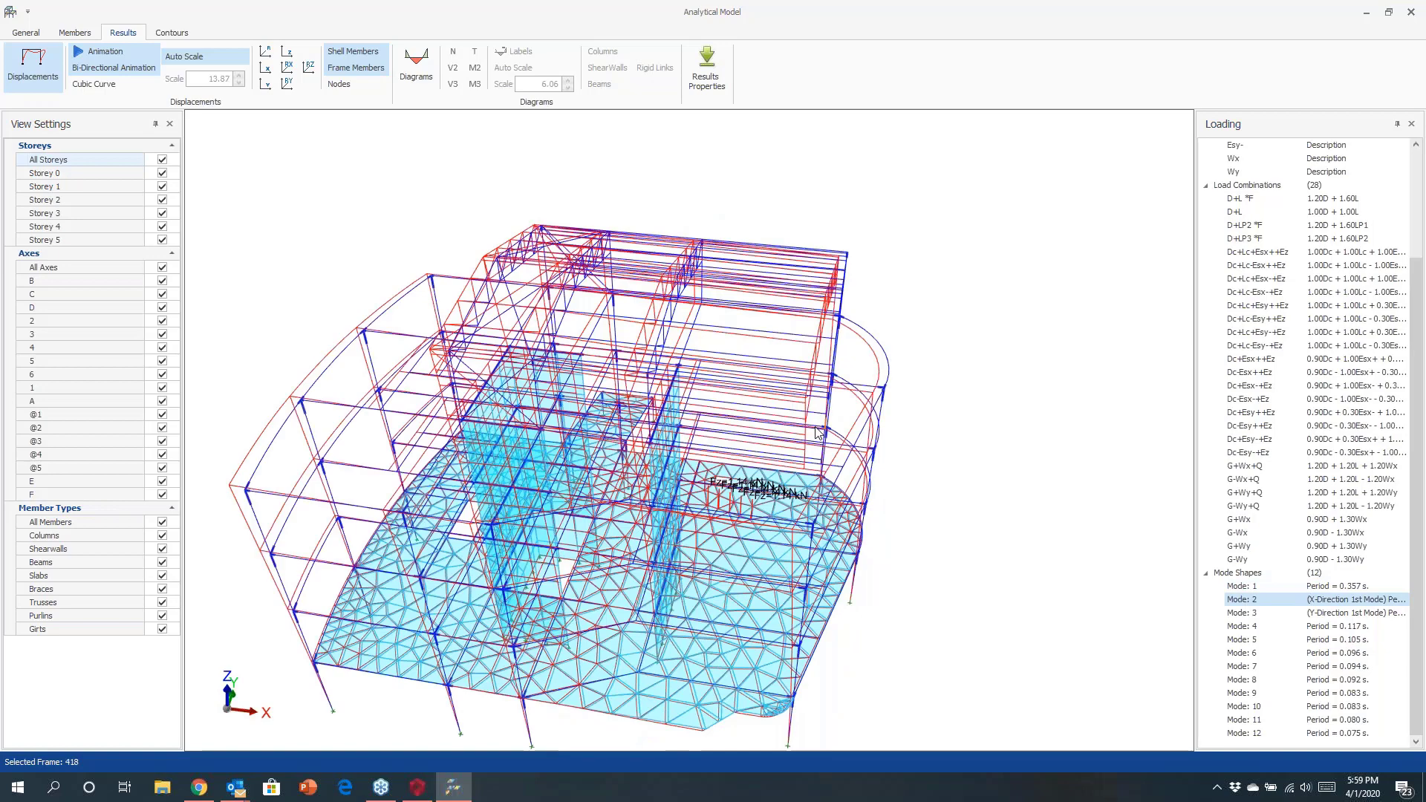
click(1242, 614)
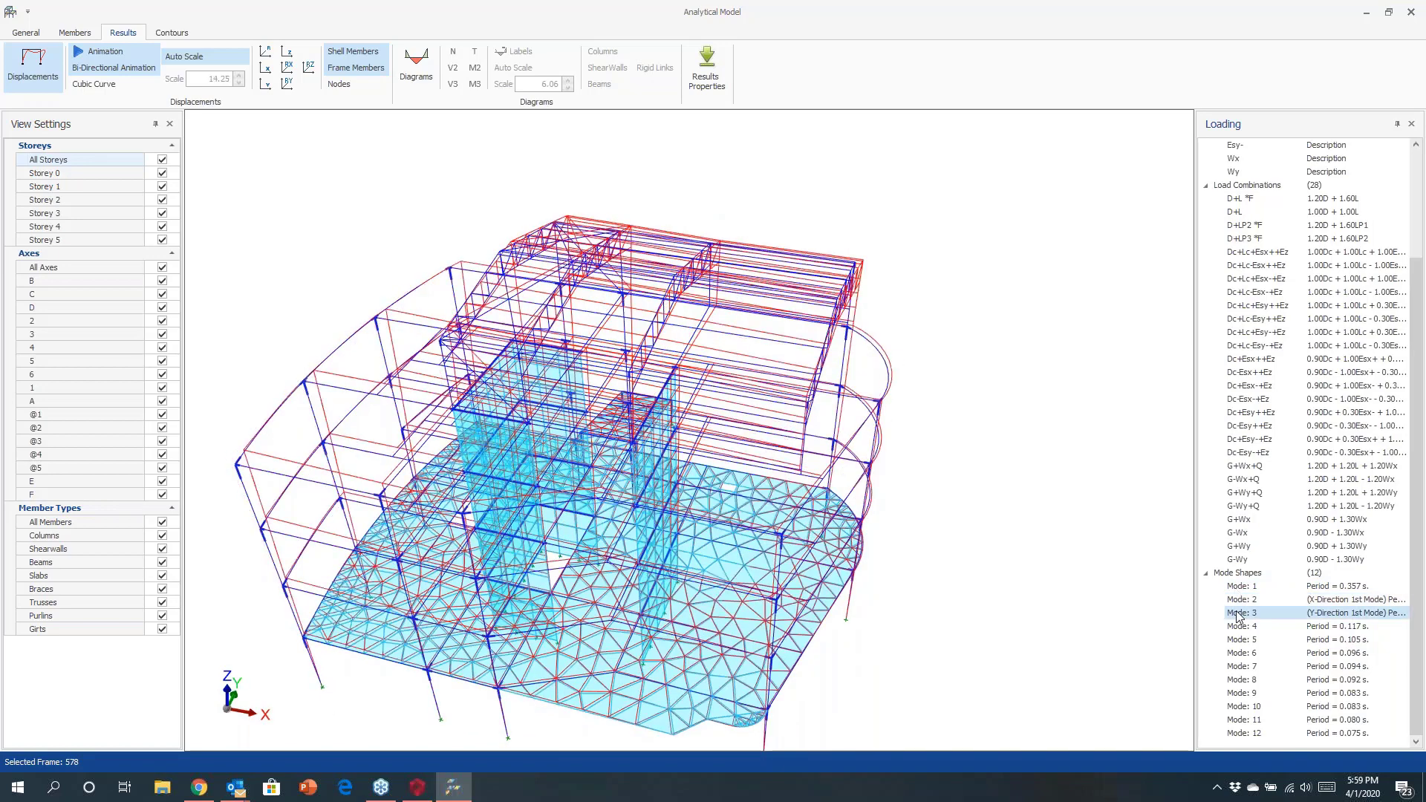
drag(1017, 524, 741, 482)
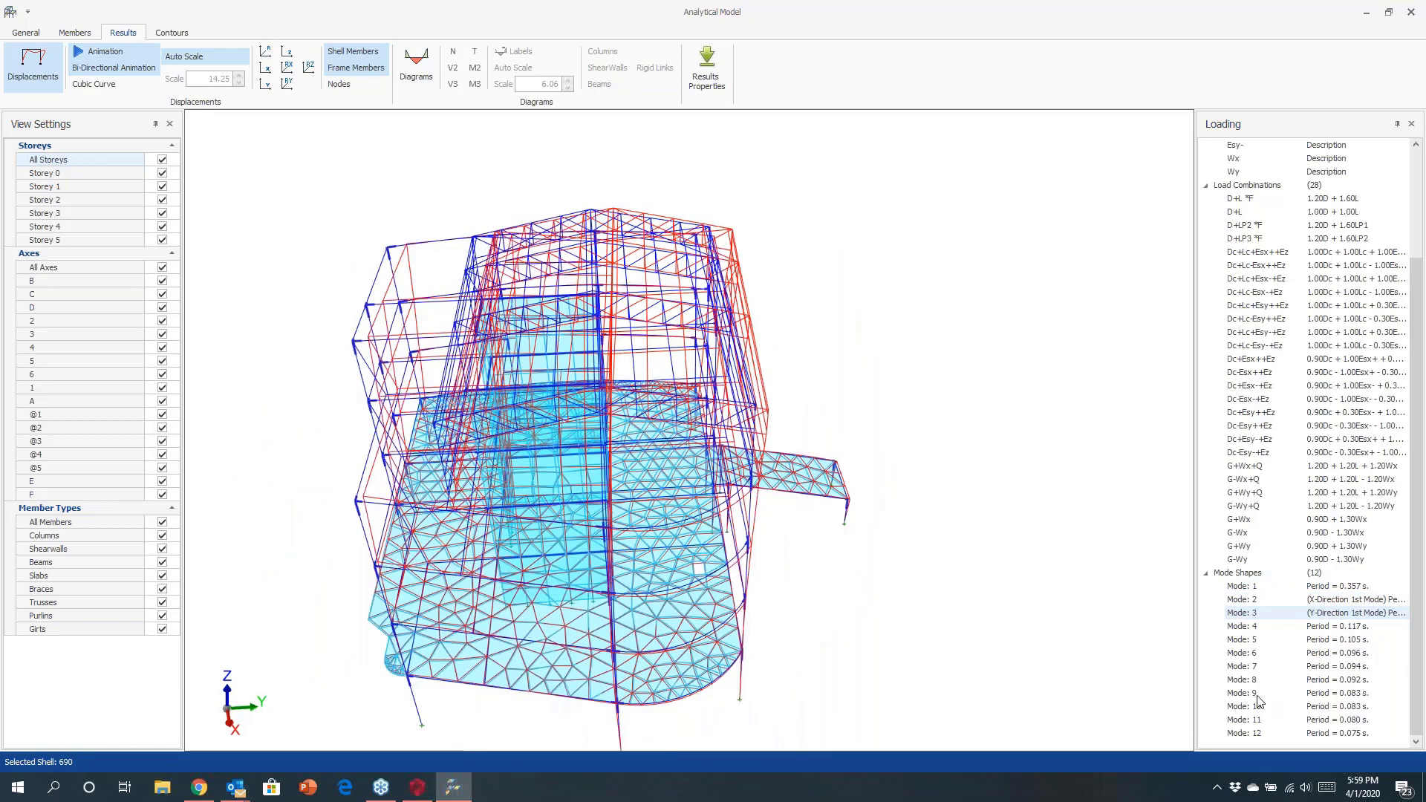
Display mode shapes 10 and 11, then return to mode 1.
click(1241, 613)
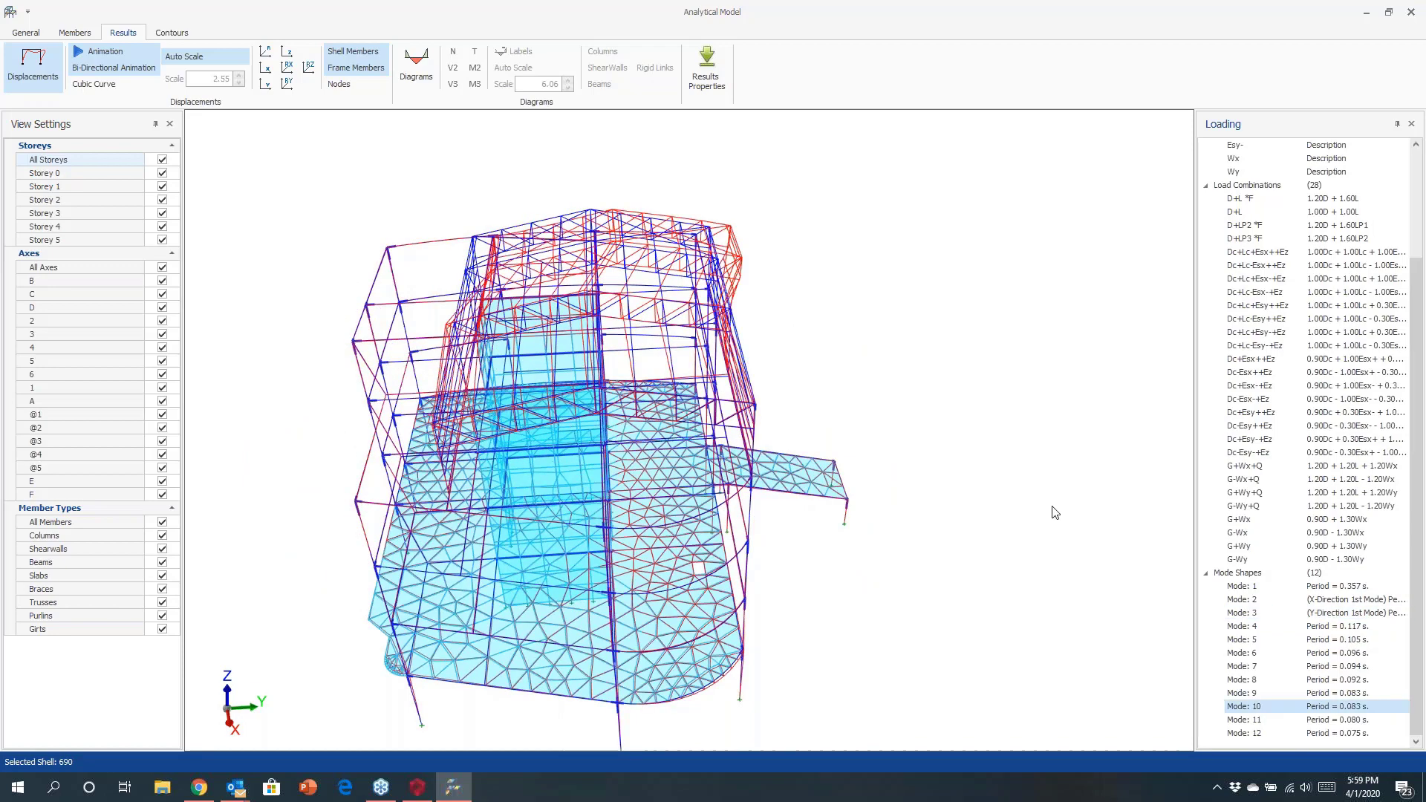
click(1257, 707)
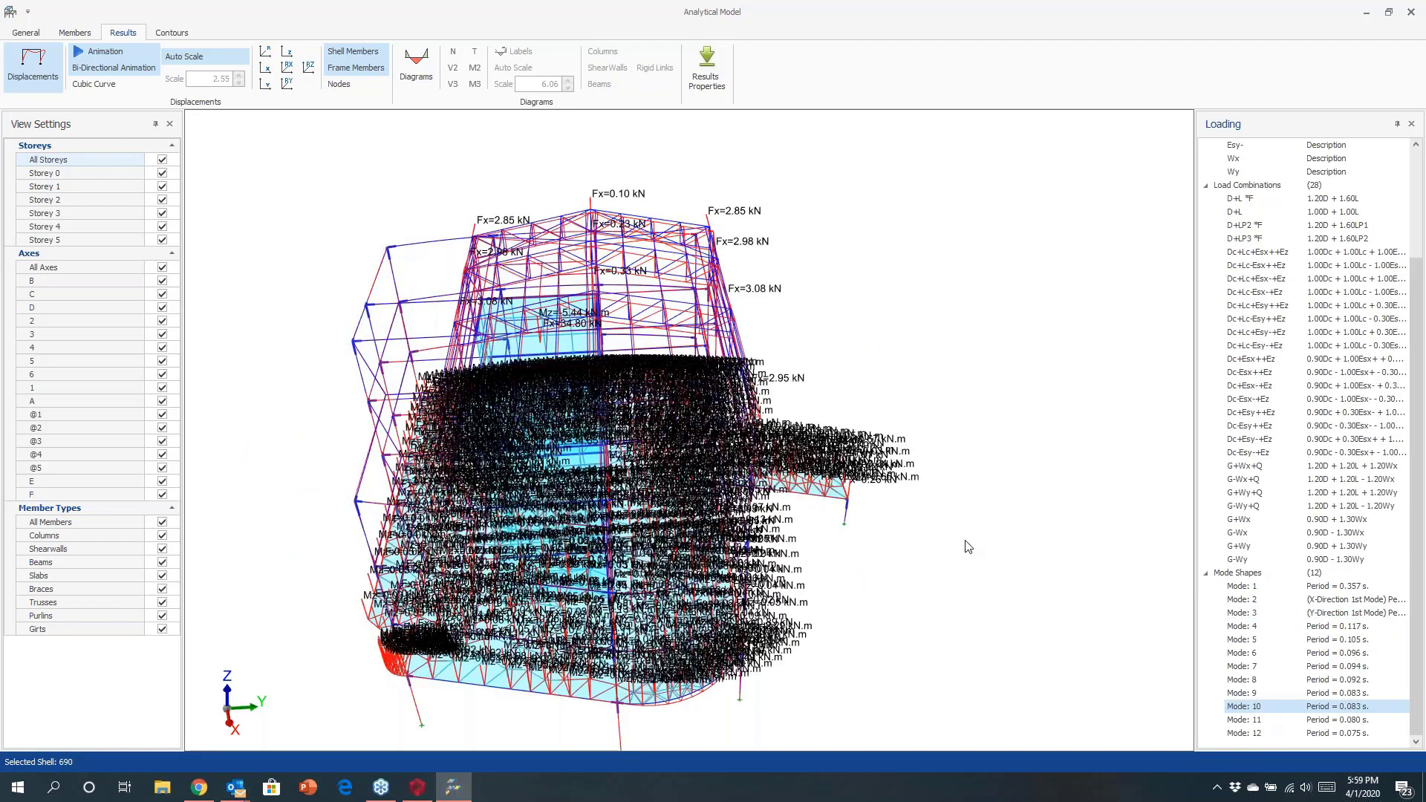
key(Down)
middle_drag(847, 550, 1076, 499)
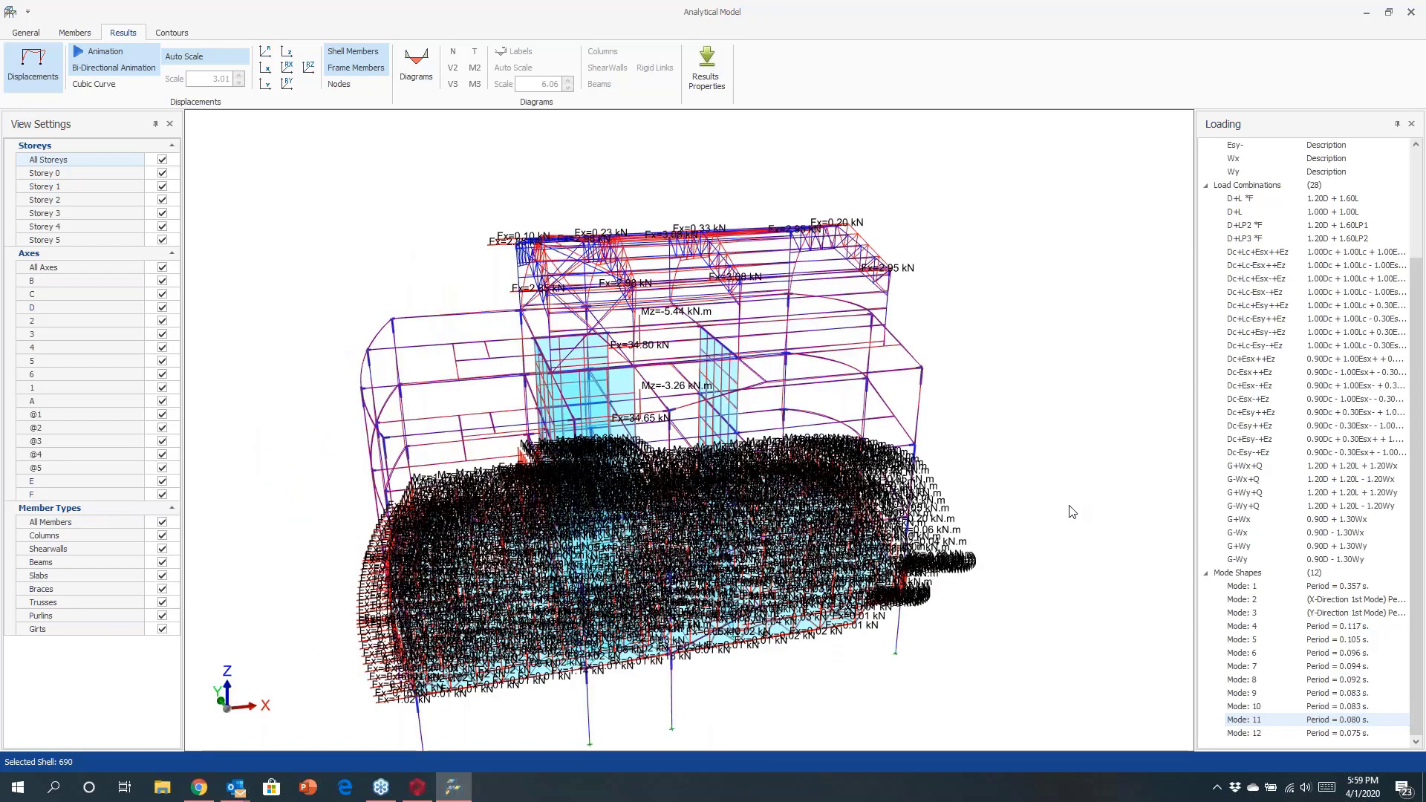
click(1238, 587)
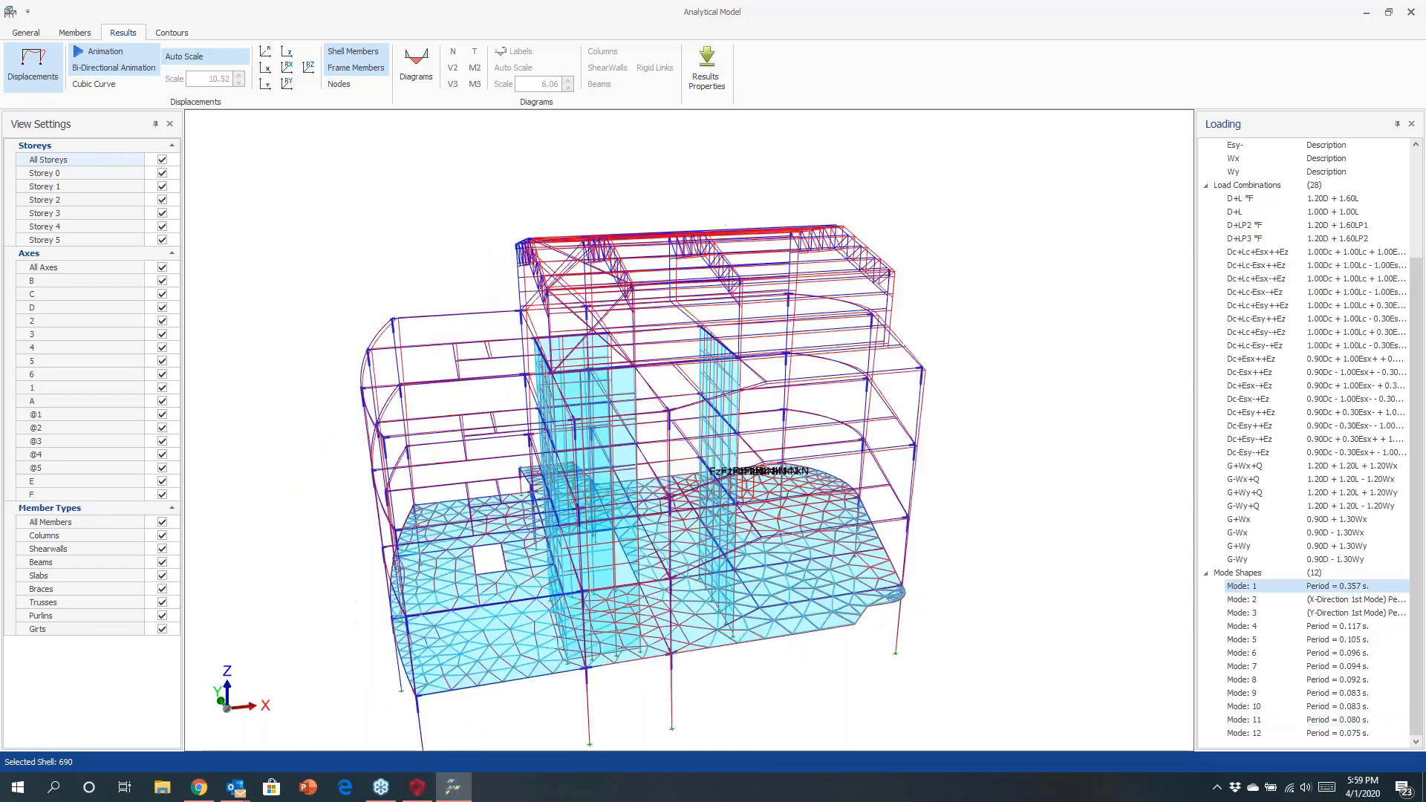
Leave the post processor and open column 1C1 of storey 1 from the column reinforcement design table.
click(1408, 13)
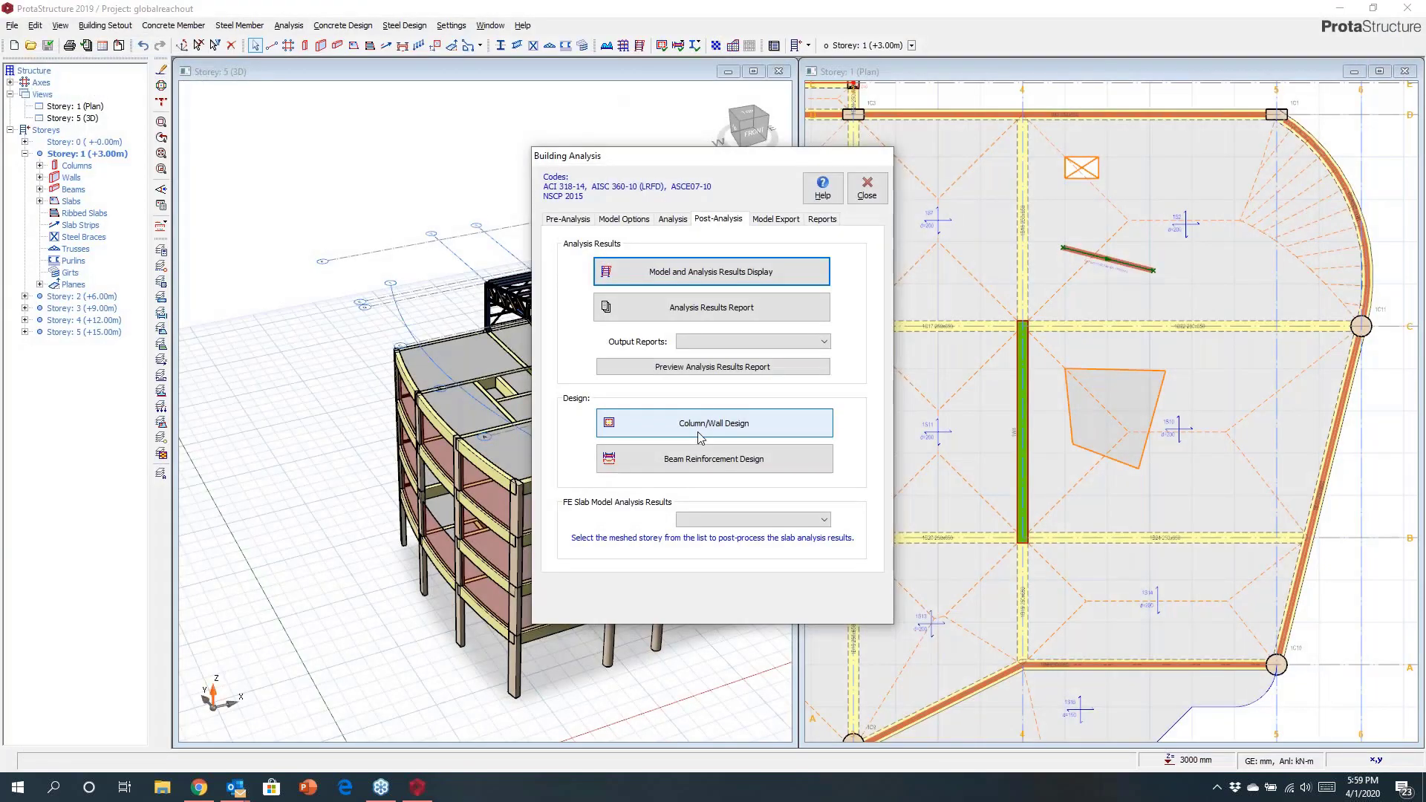
scroll(414, 352, down, 8)
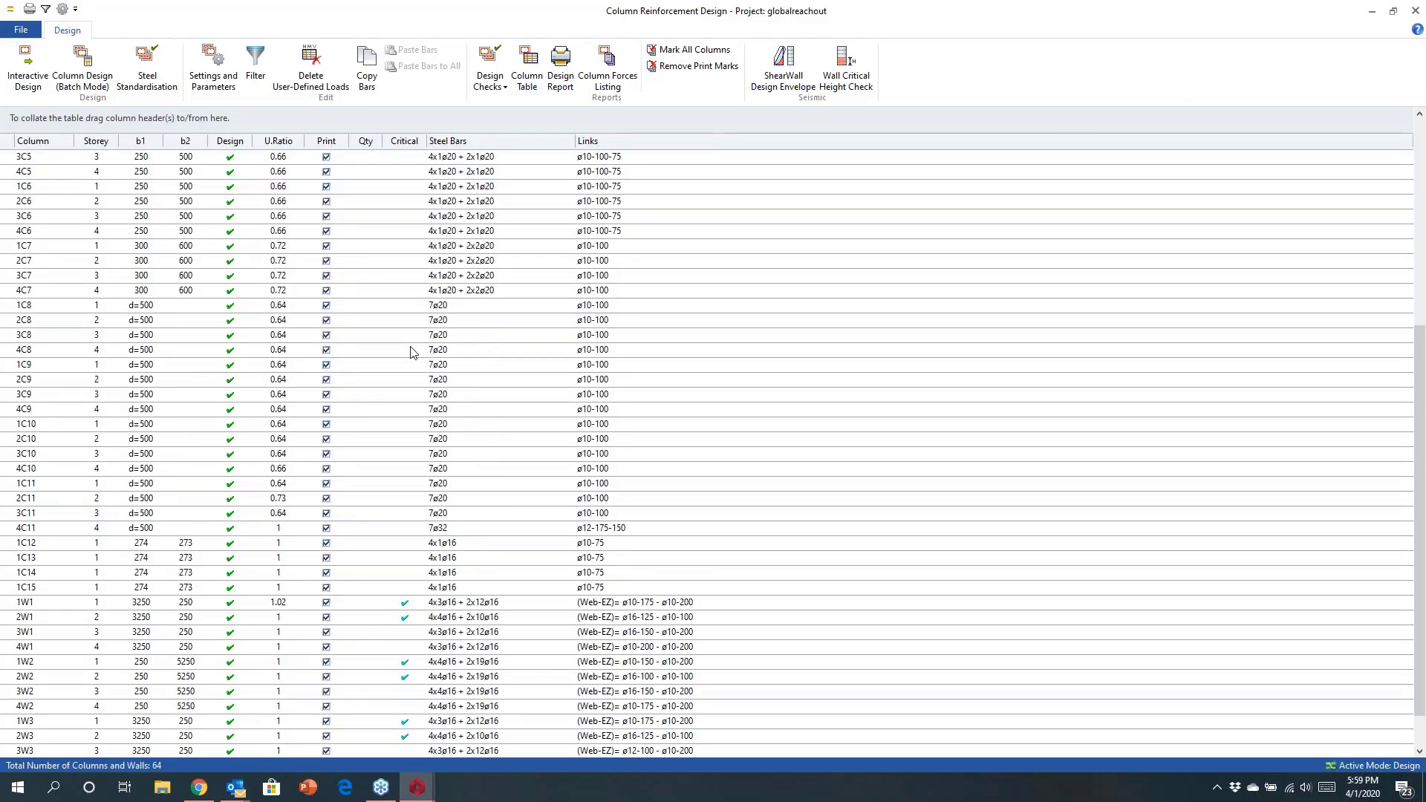
scroll(414, 352, up, 8)
click(752, 158)
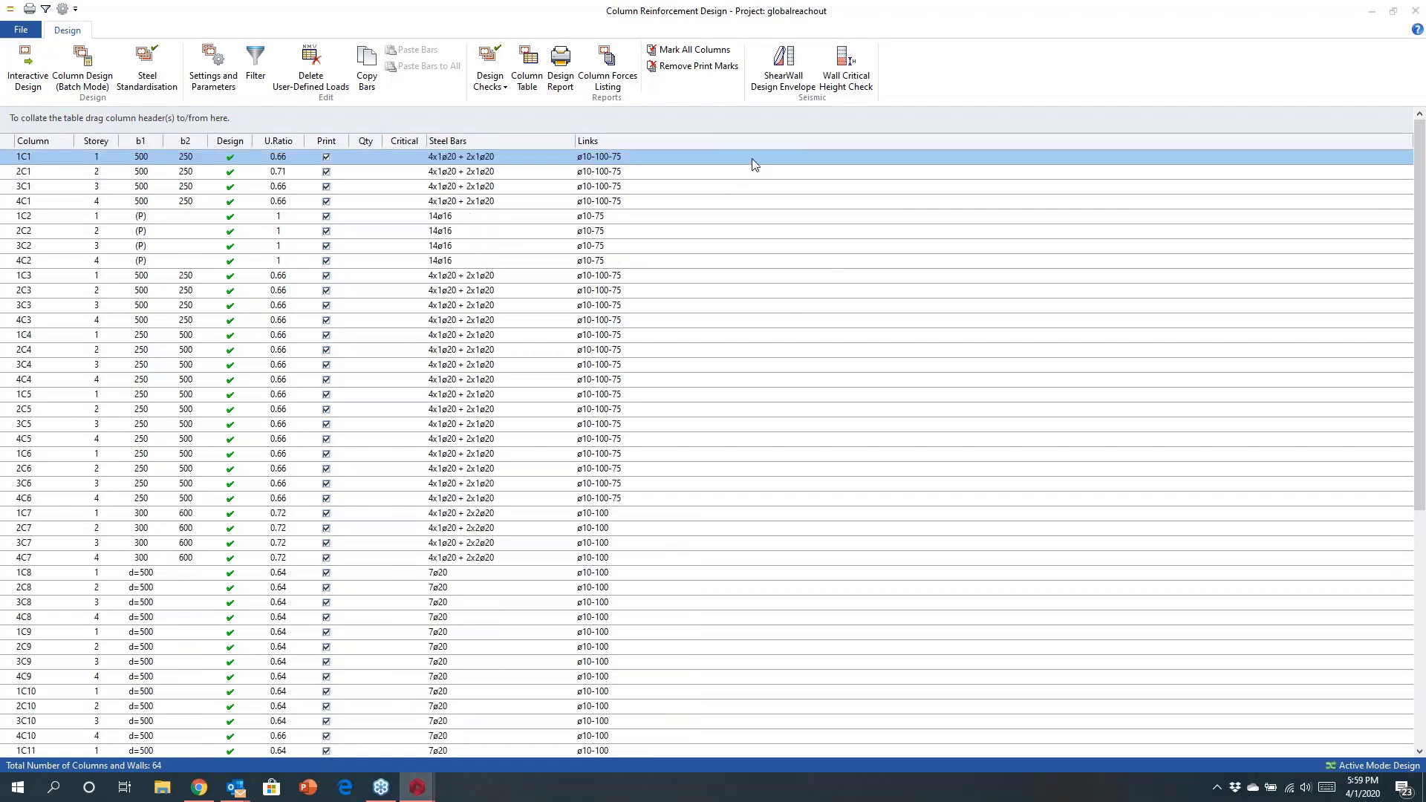
double_click(753, 160)
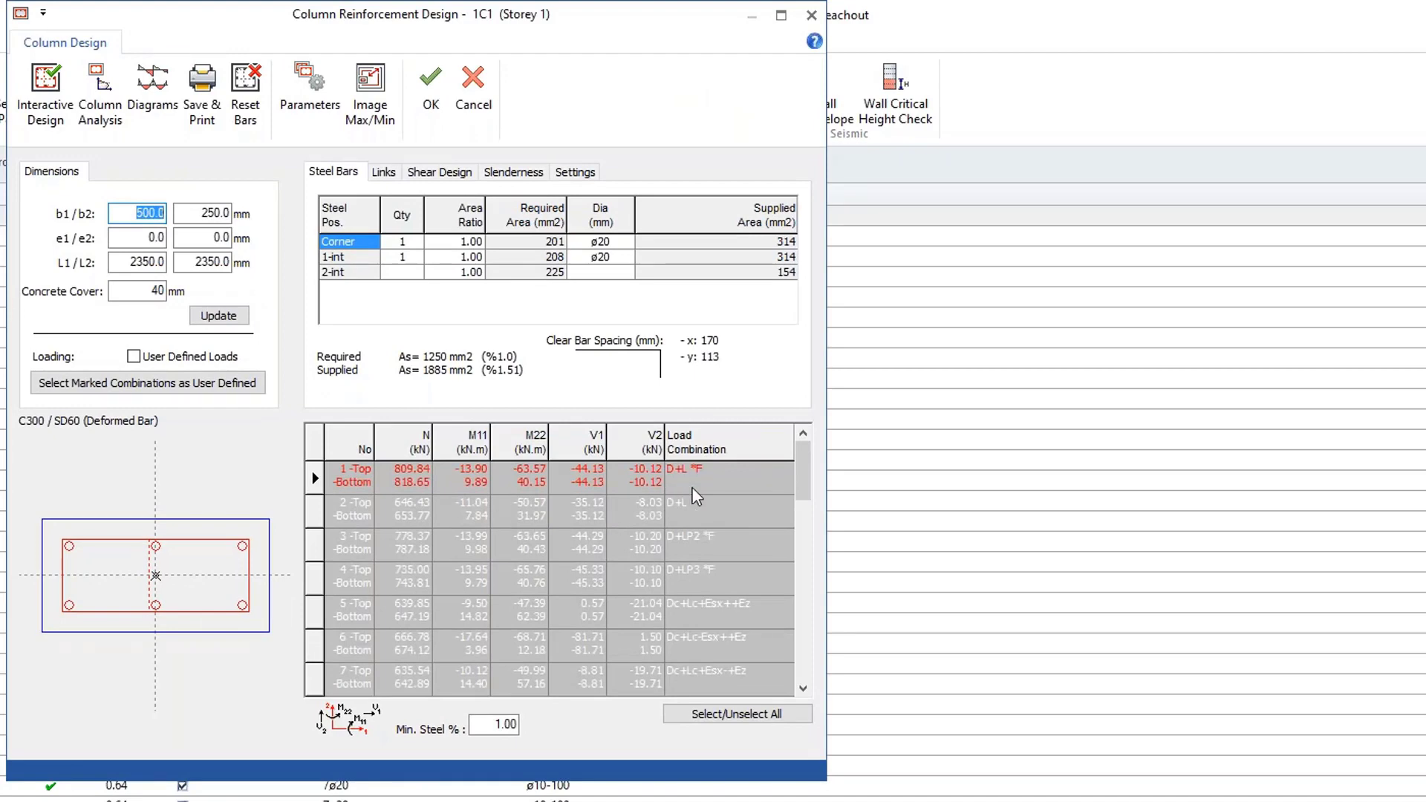
Run interactive design for column 1C1 and read through its design report.
click(46, 95)
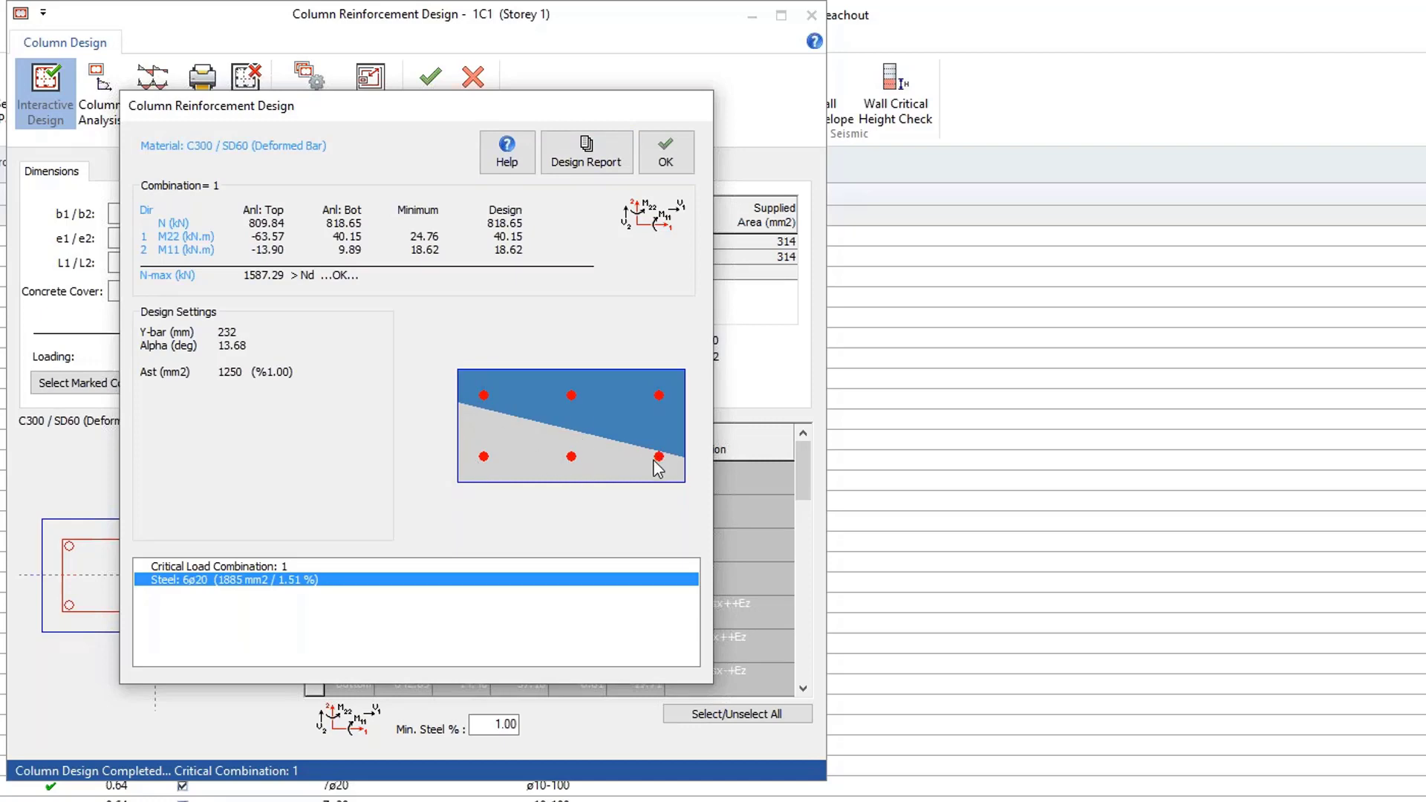
click(586, 156)
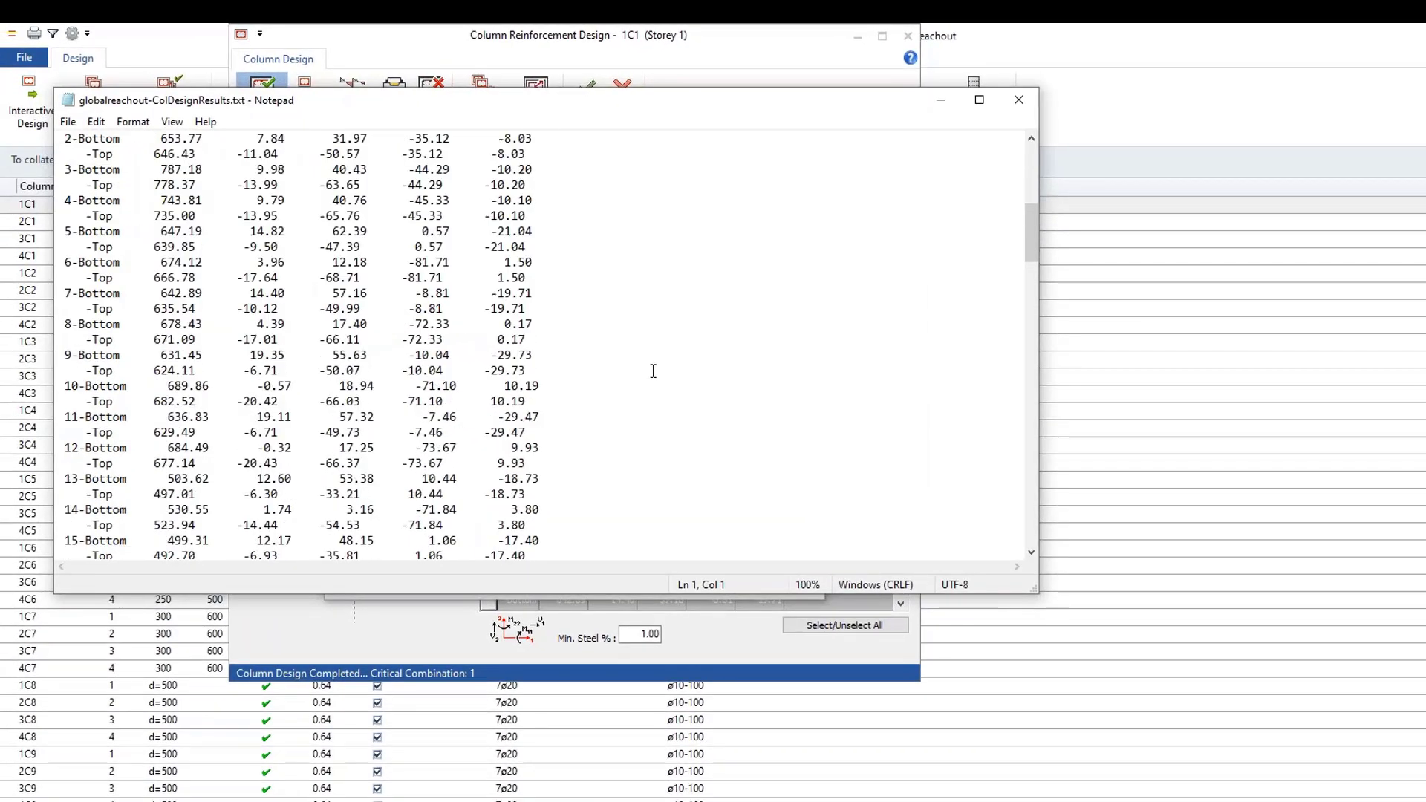
scroll(652, 371, down, 12)
scroll(653, 371, down, 20)
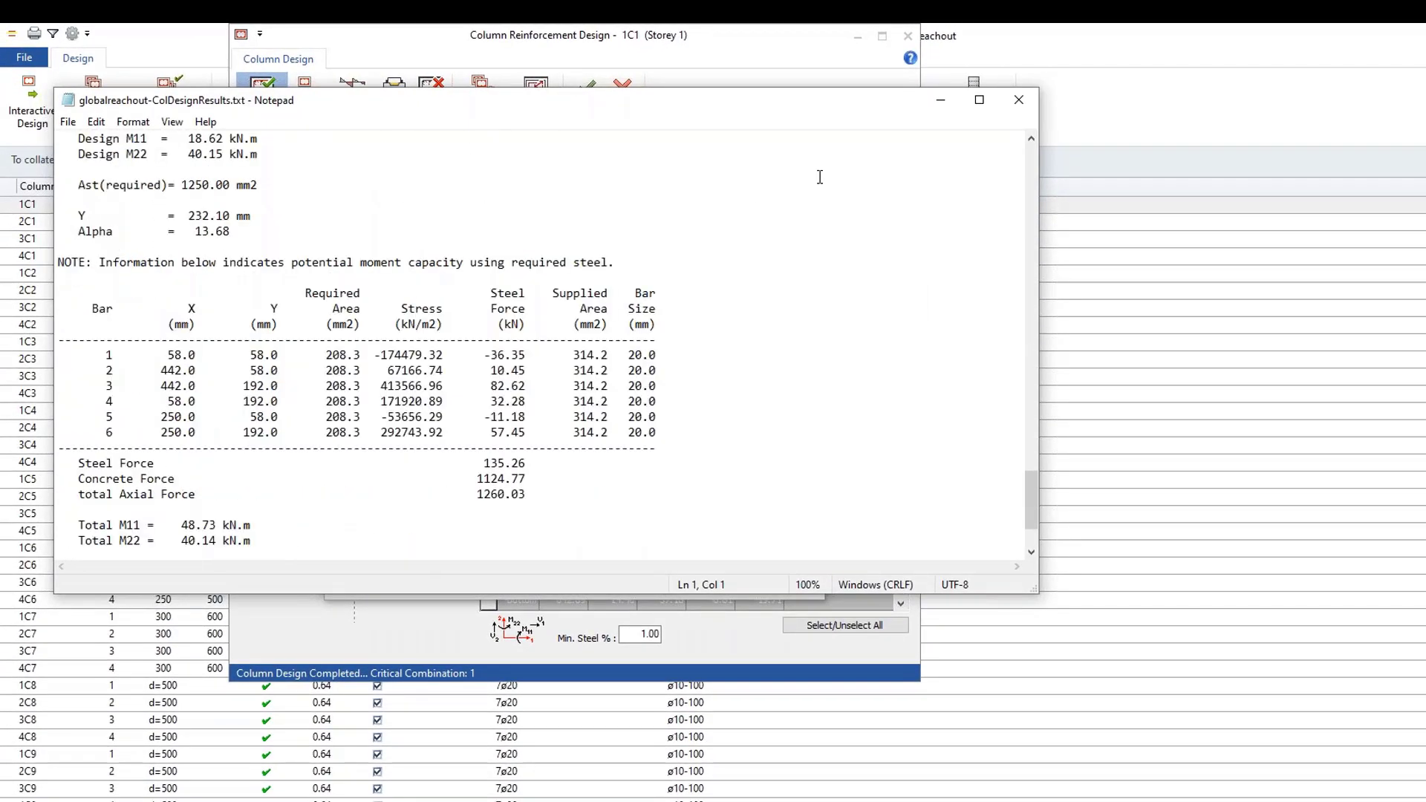
click(1019, 100)
View column 1C1's interaction diagram, then close it and cancel the column design.
click(785, 153)
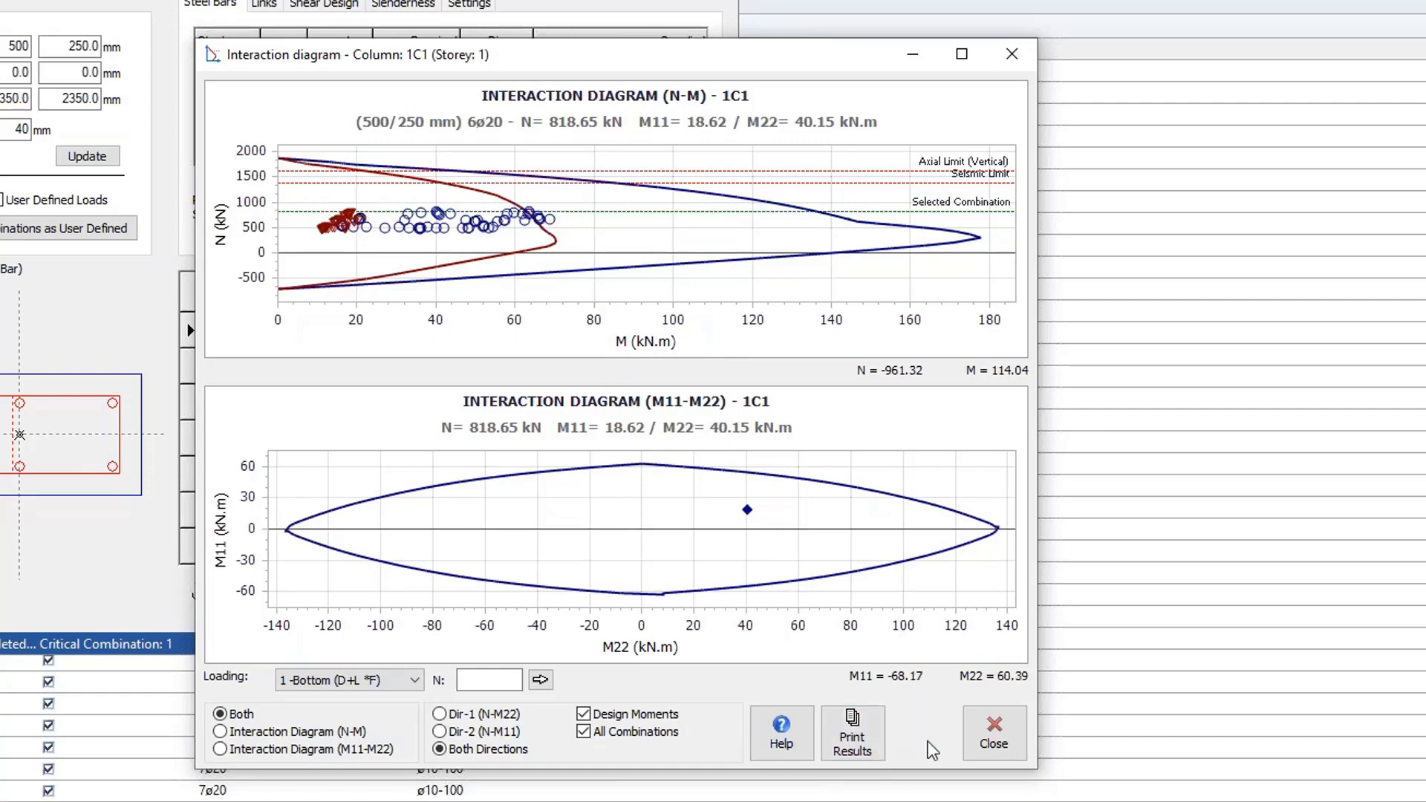
click(995, 734)
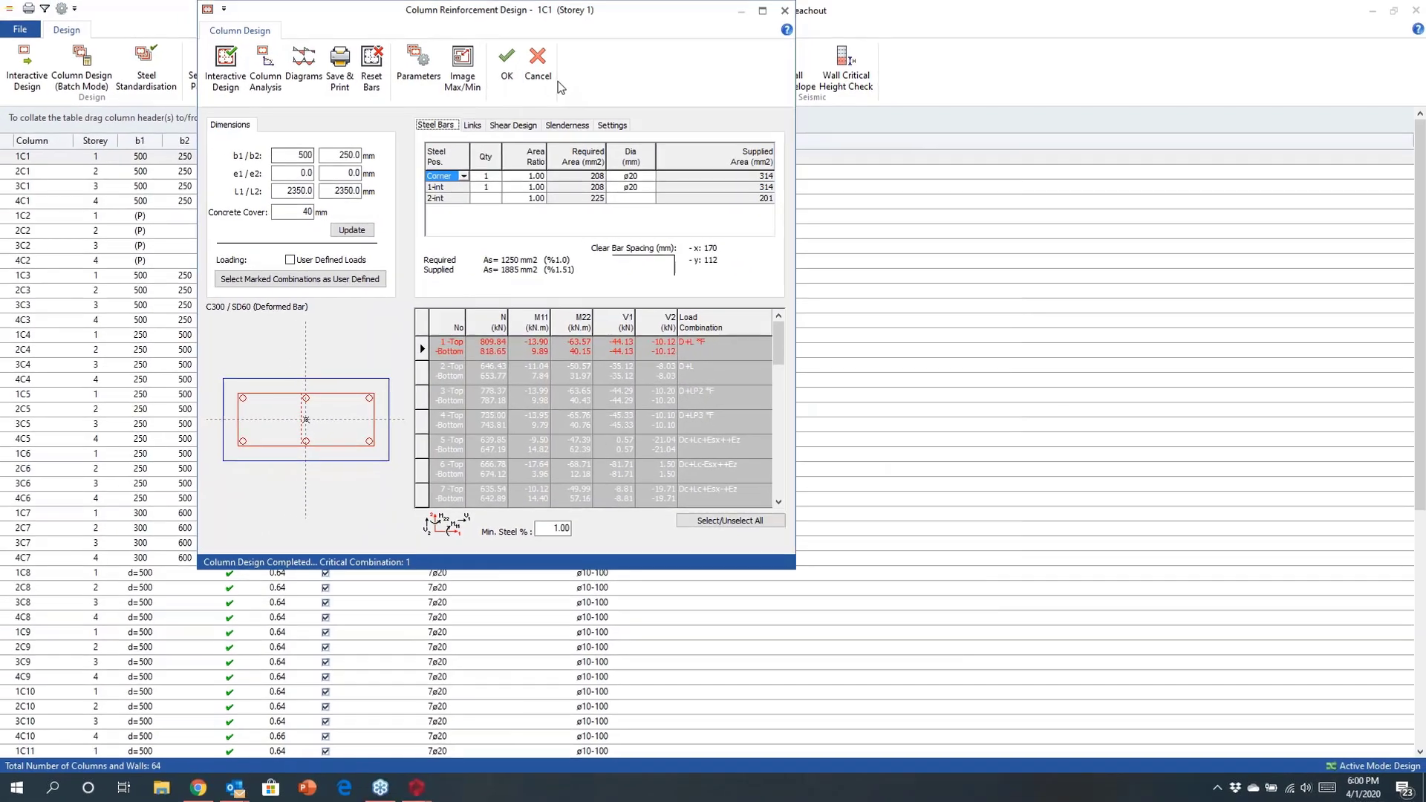
click(539, 73)
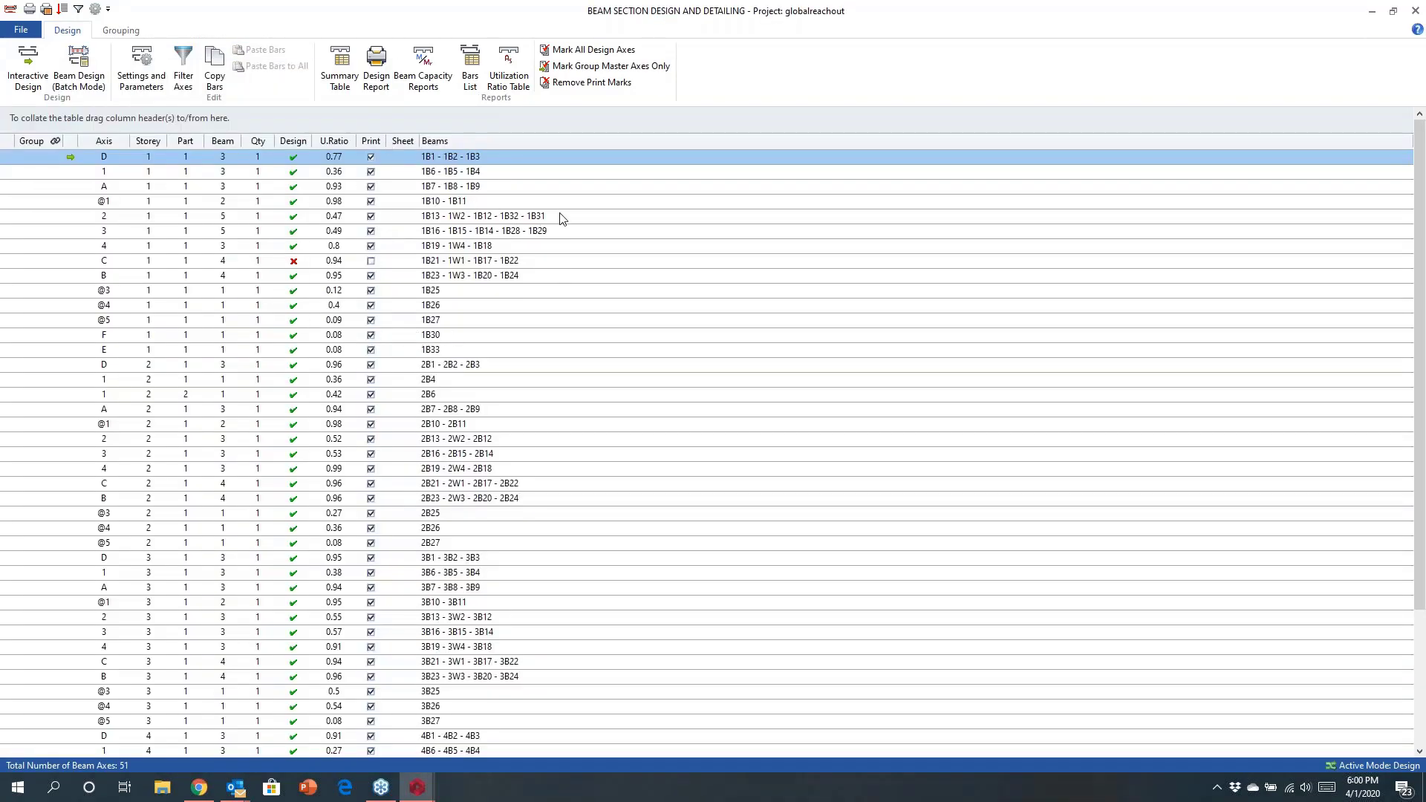
Open the reinforcement data for beam axis C on storey 1, dismissing the warning, and enlarge the window.
double_click(590, 260)
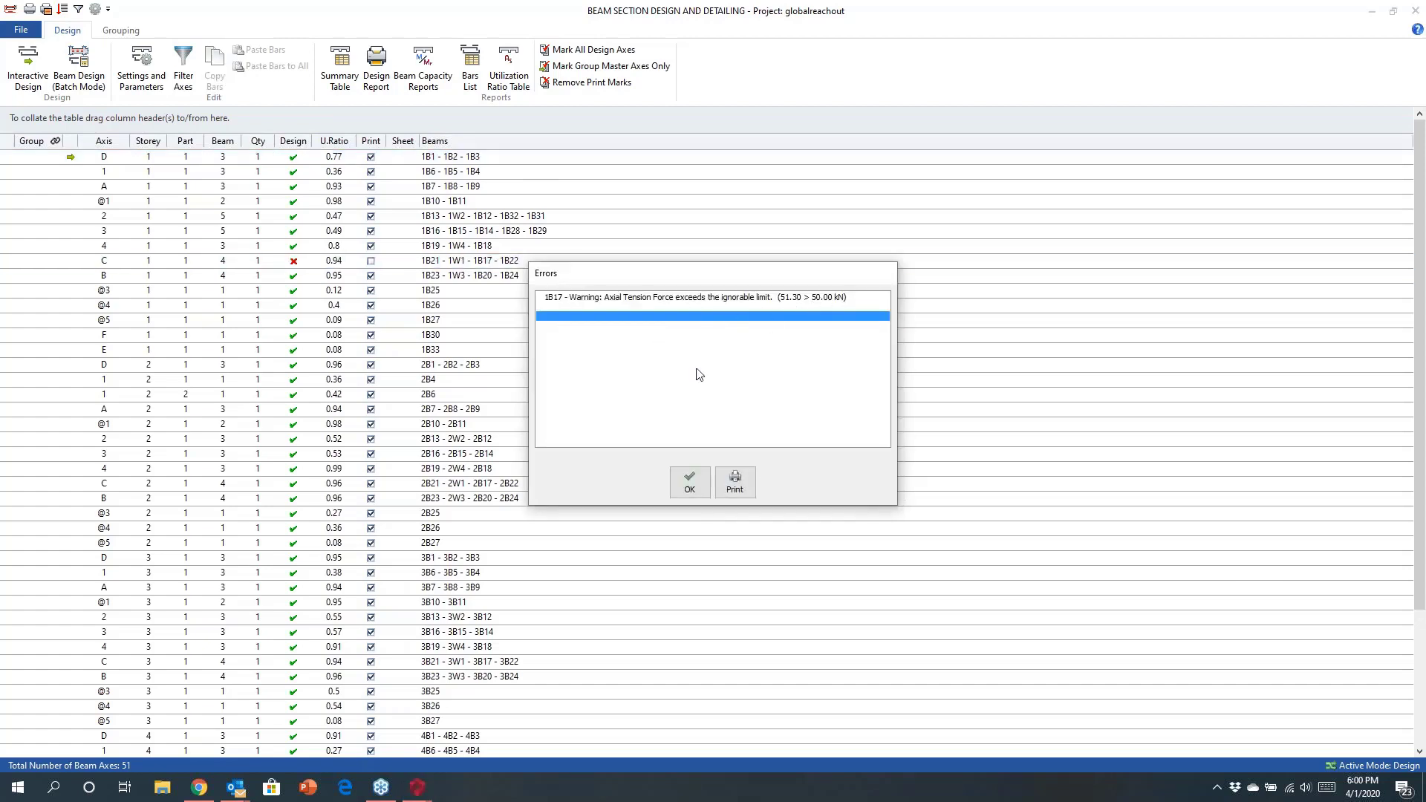
click(687, 482)
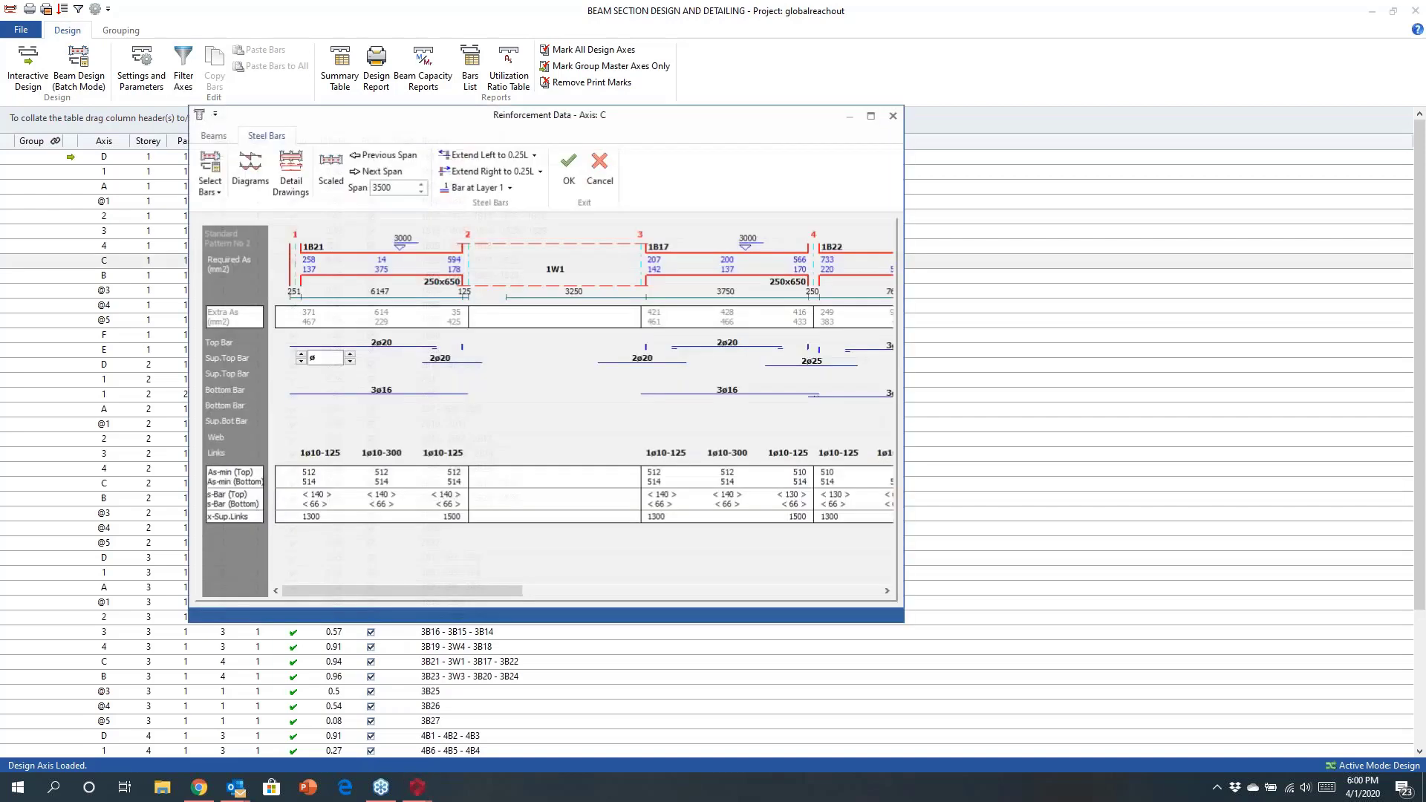
drag(518, 599, 918, 591)
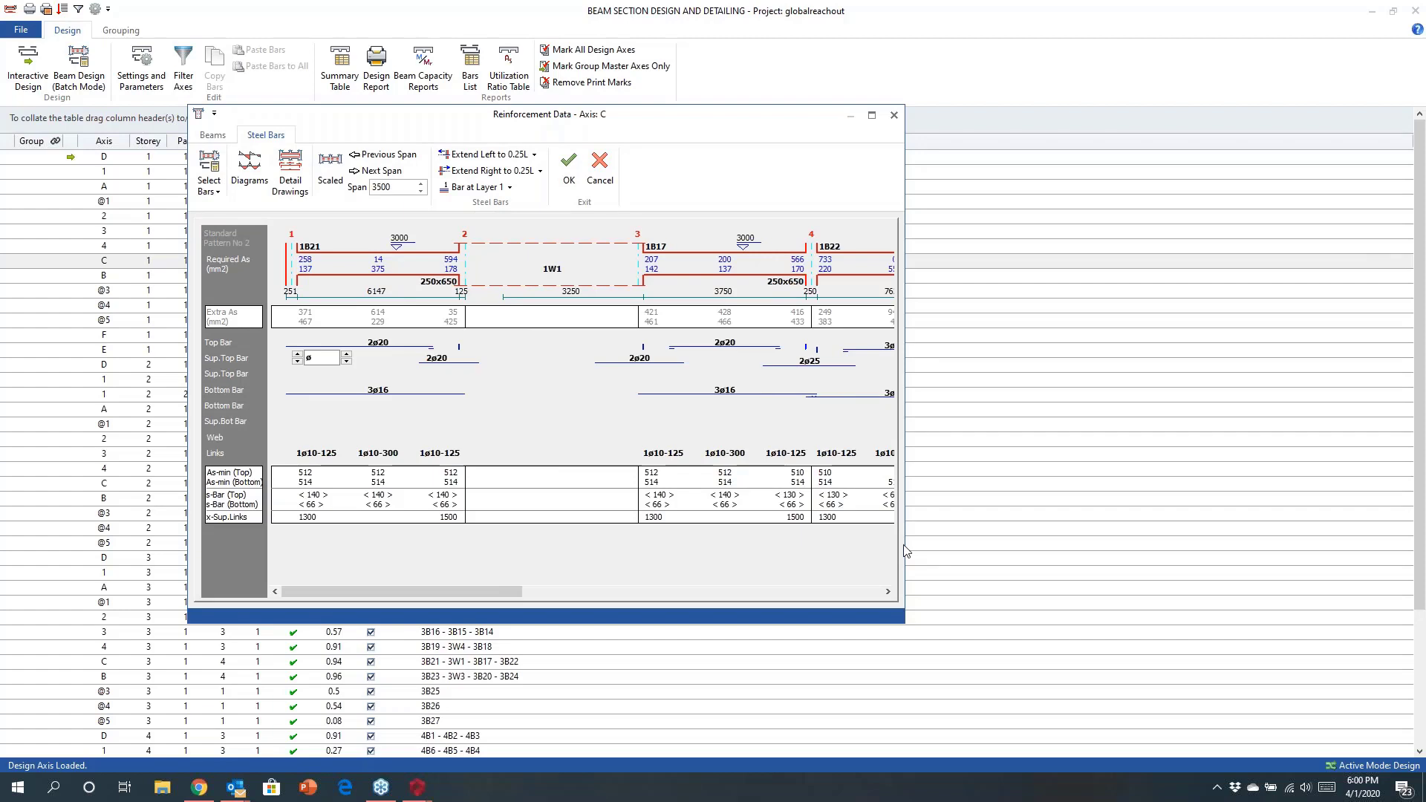
drag(904, 552, 1202, 559)
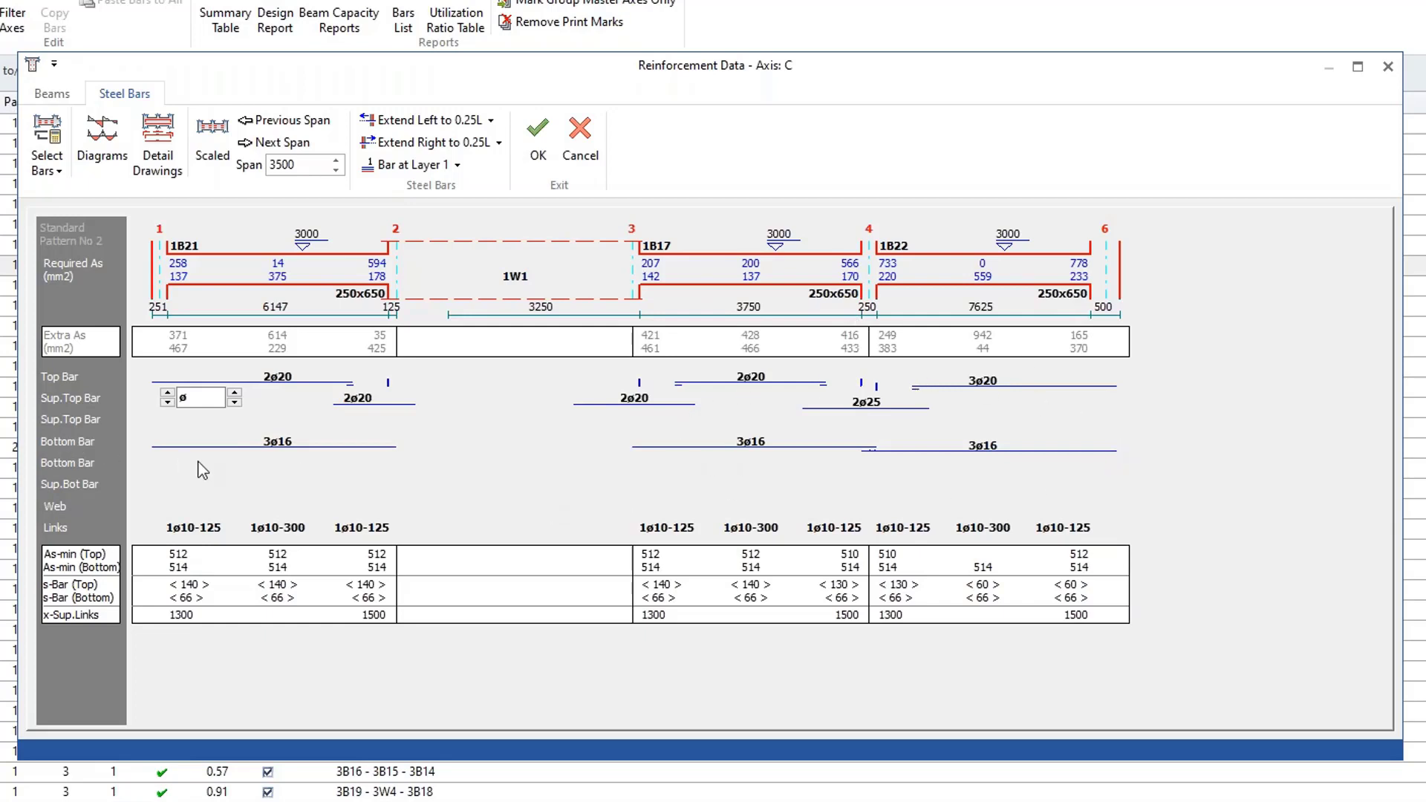
Open the beam design diagrams and step through several load cases before returning to the envelope diagram.
click(102, 141)
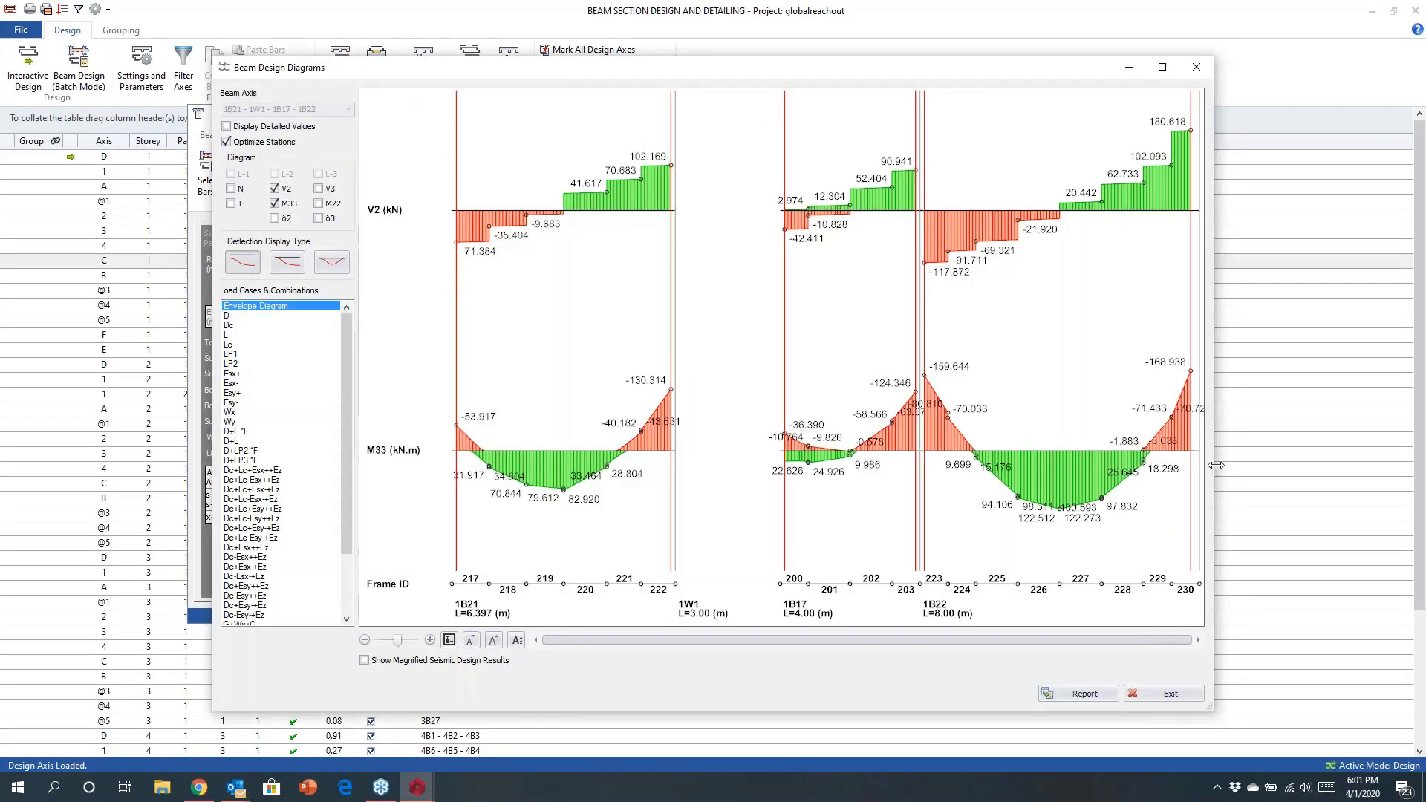
drag(1215, 466, 1319, 467)
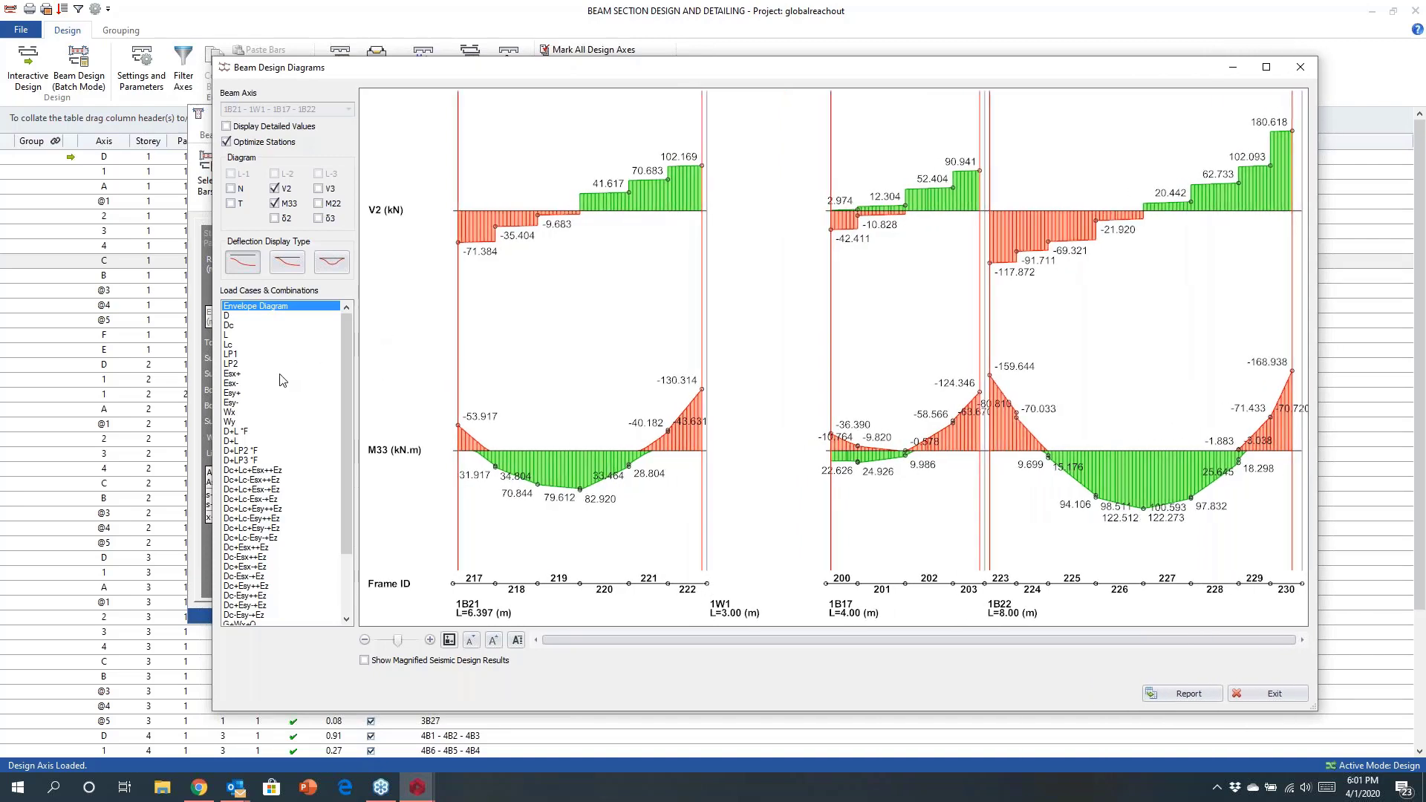
click(239, 316)
click(239, 325)
click(238, 345)
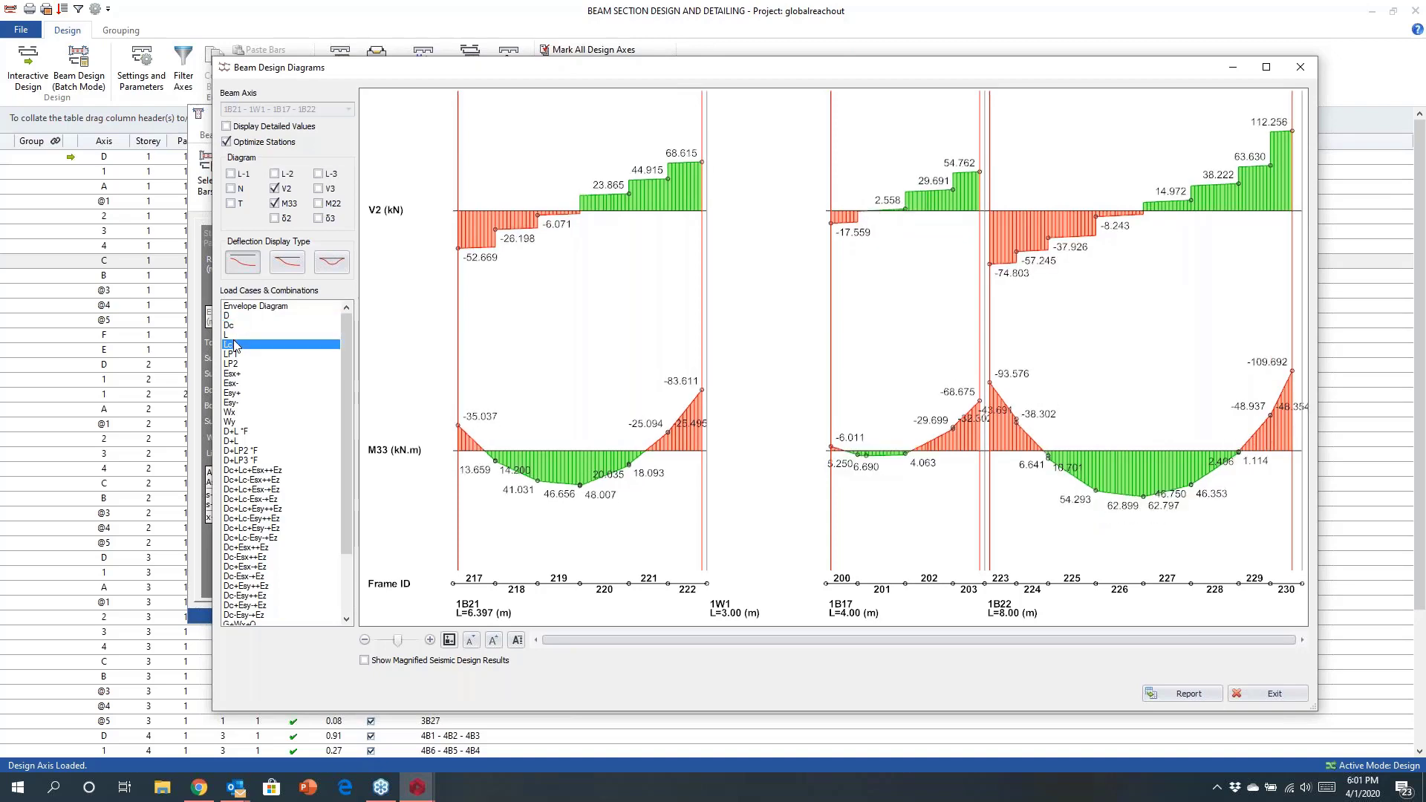
click(236, 335)
click(236, 317)
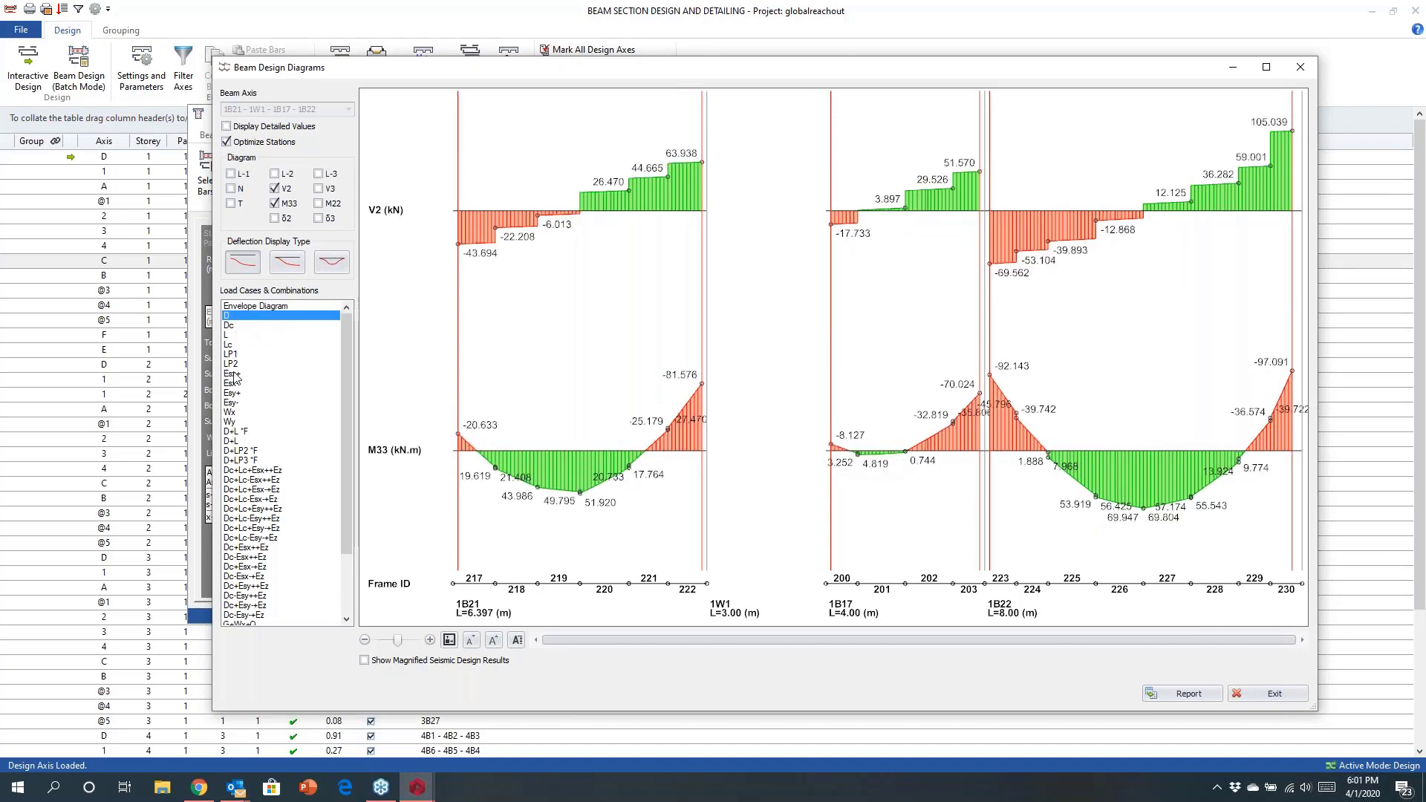
click(232, 394)
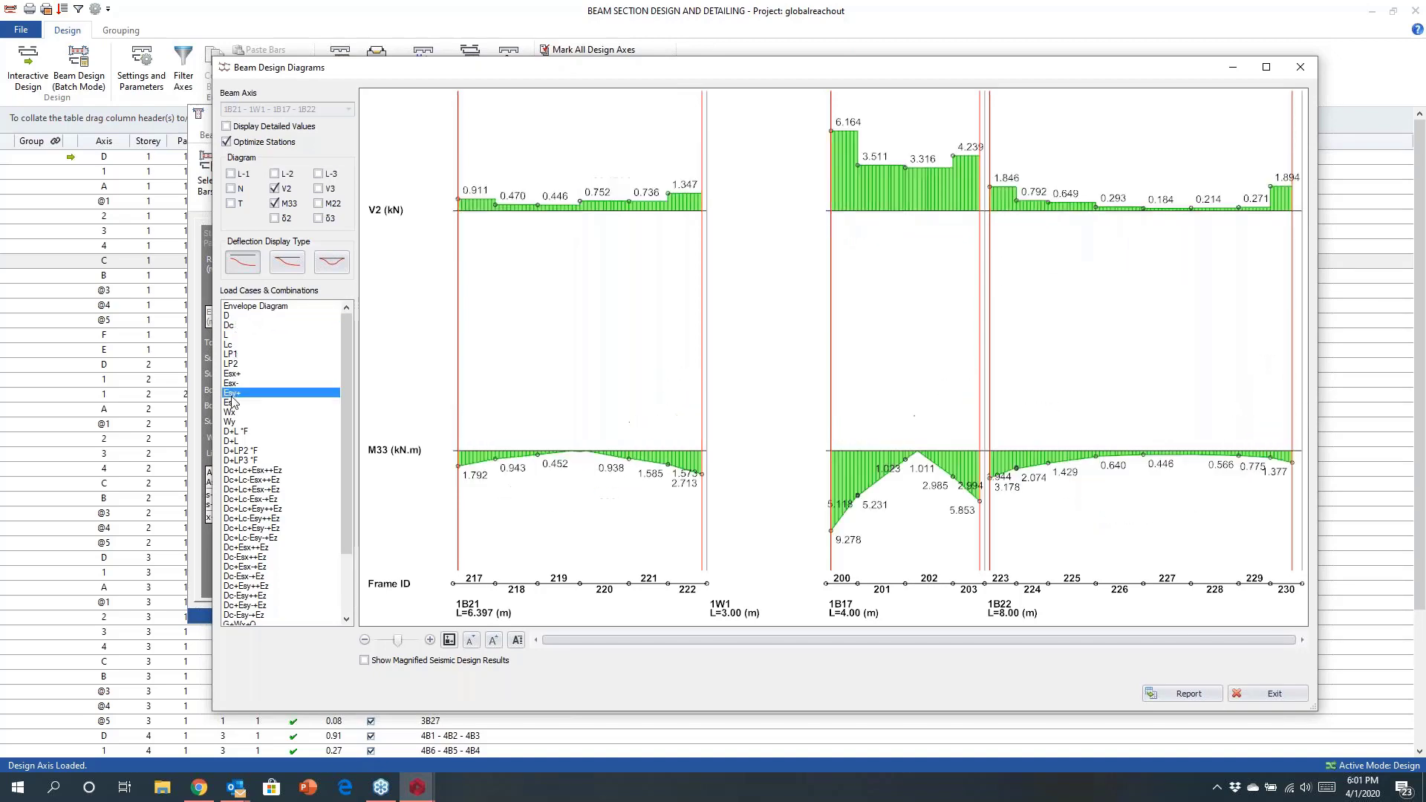
click(252, 470)
drag(249, 484, 248, 564)
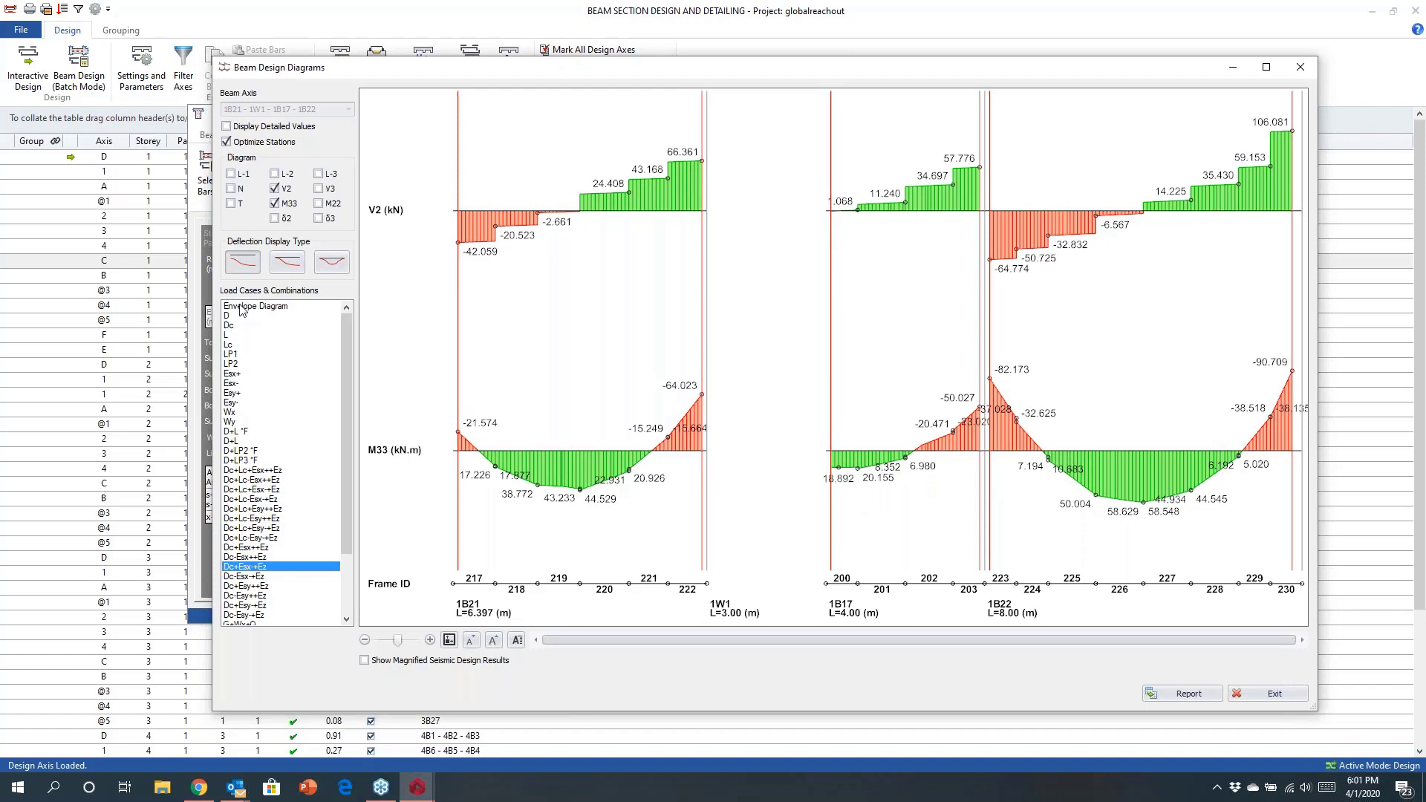
click(240, 307)
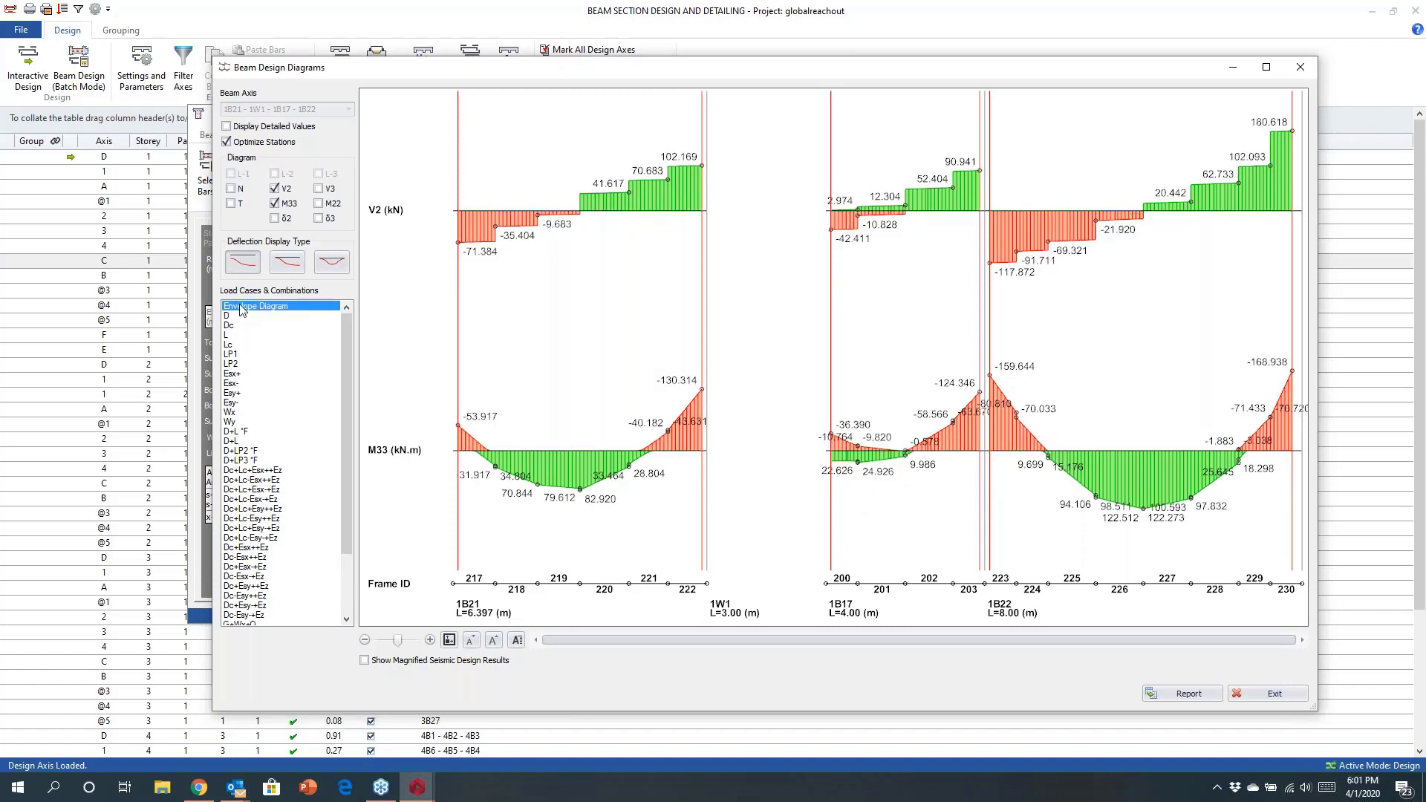
Display only the torsion and δ2 deflection diagrams, using the third deflection display type.
click(231, 204)
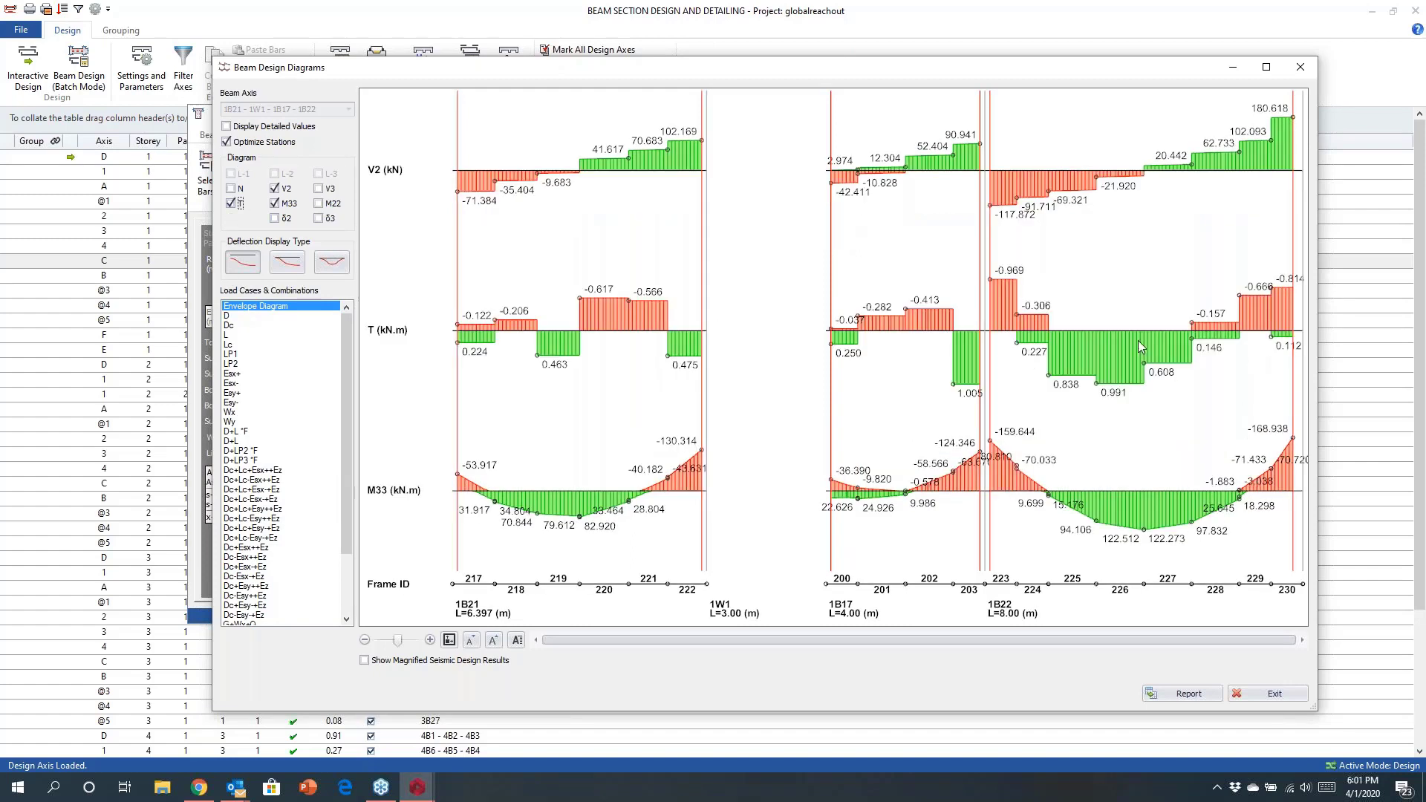
click(275, 217)
click(274, 189)
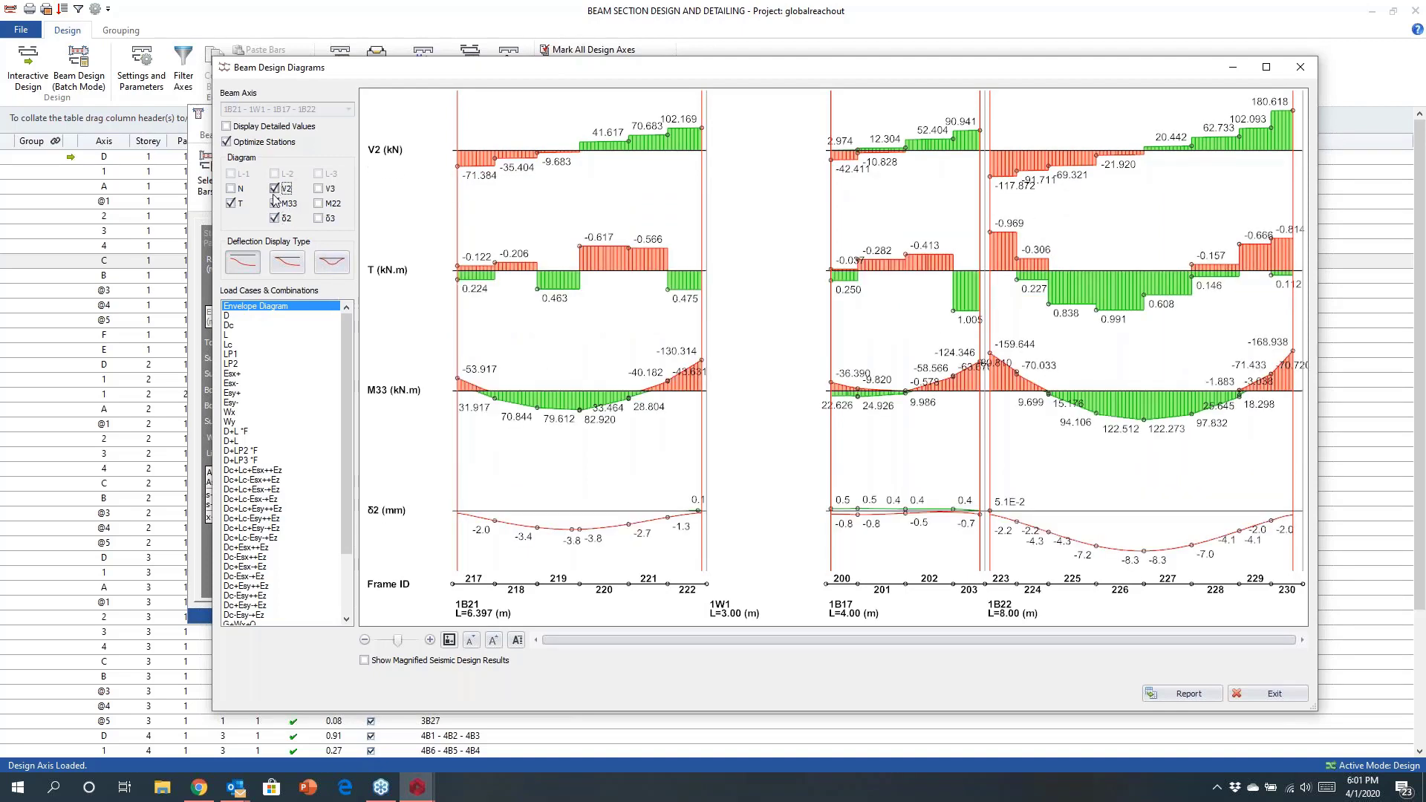
click(275, 203)
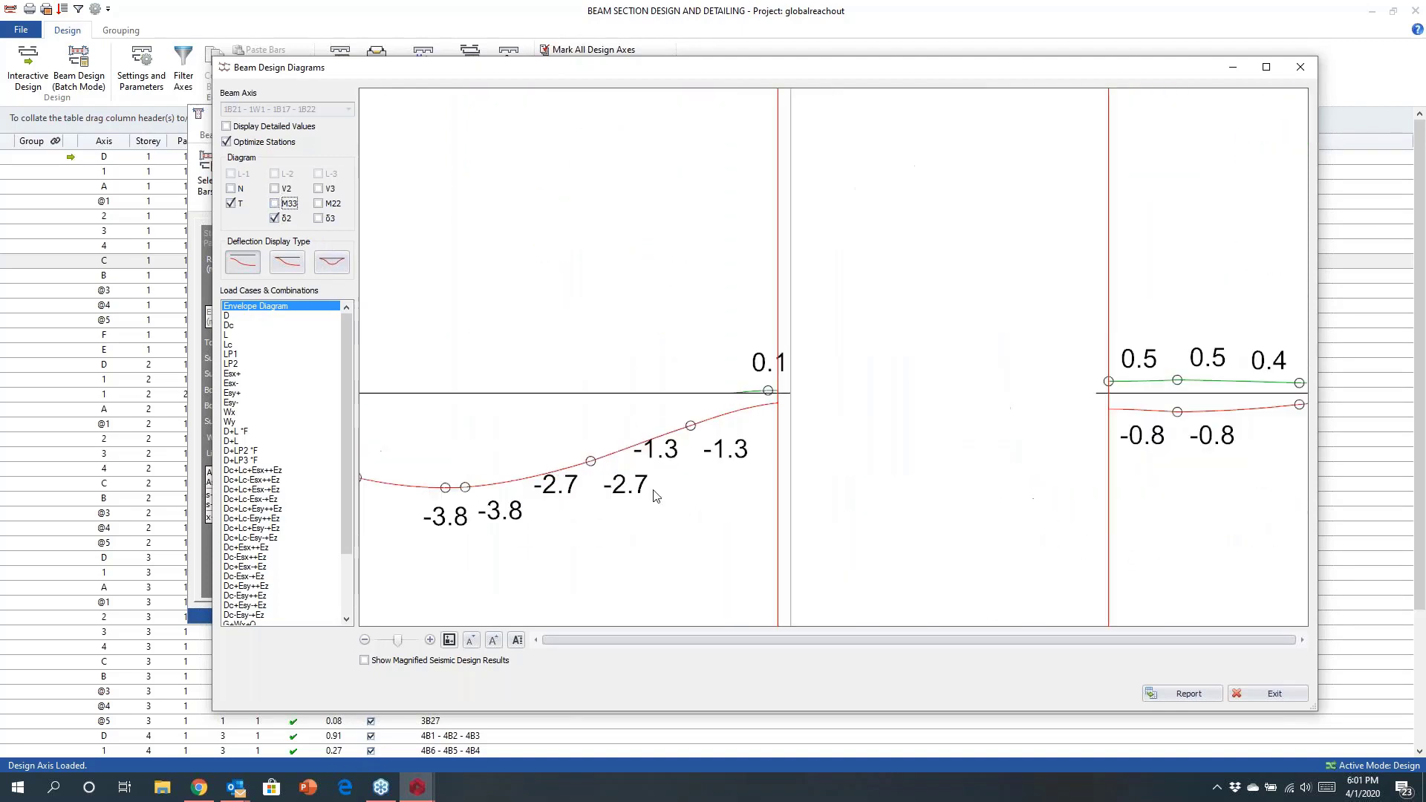
middle_drag(639, 508, 554, 465)
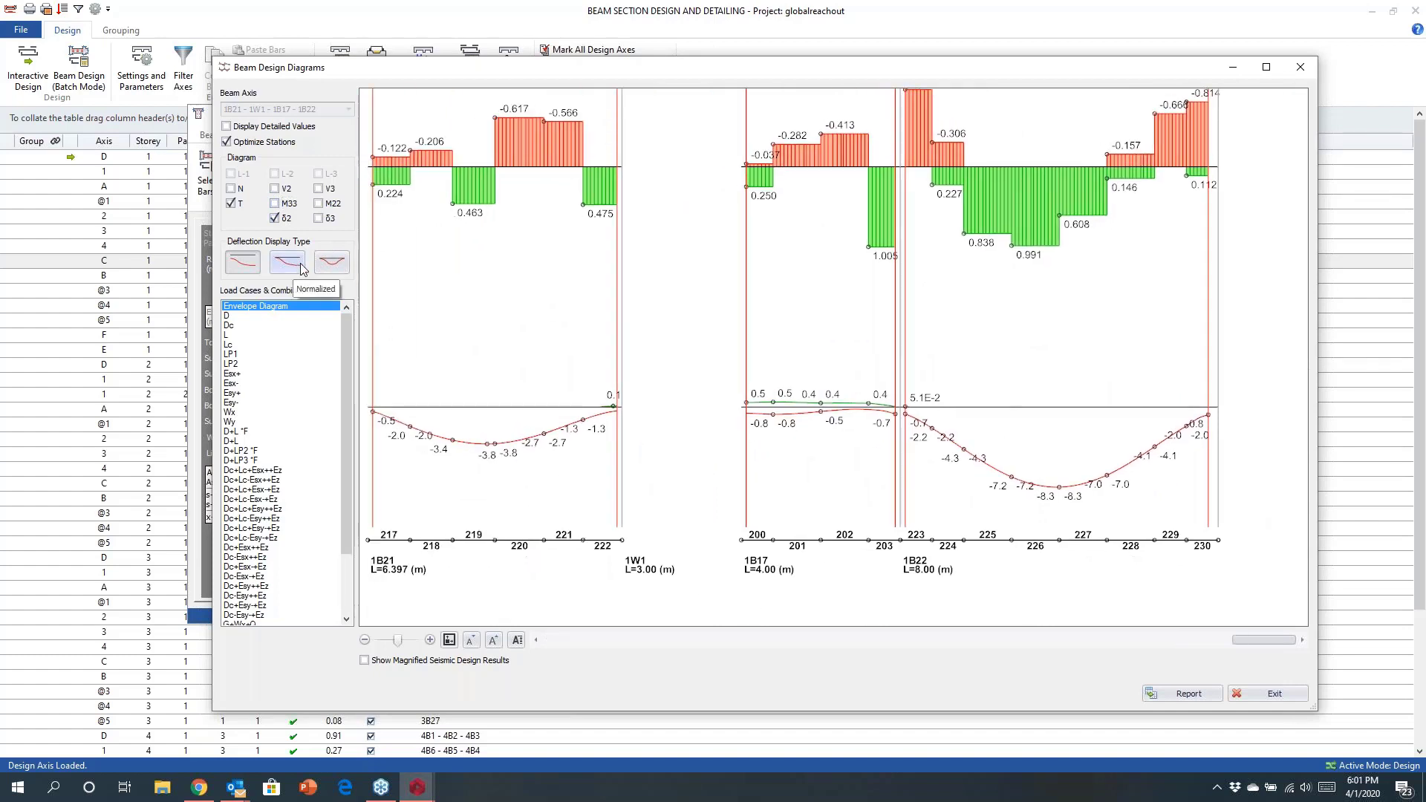
click(328, 264)
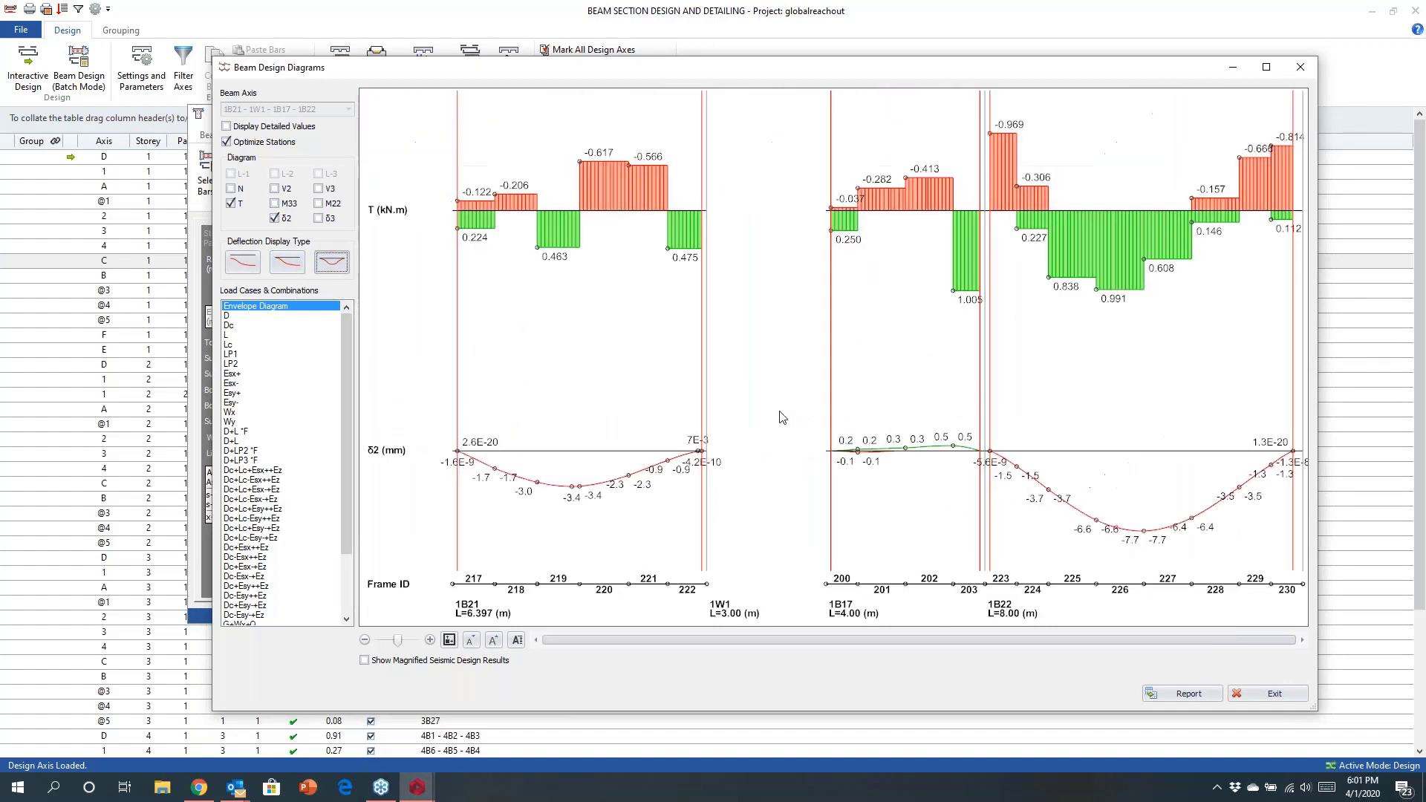
Zoom and pan over the torsion and deflection diagrams, then close the diagrams window.
scroll(1079, 536, up, 5)
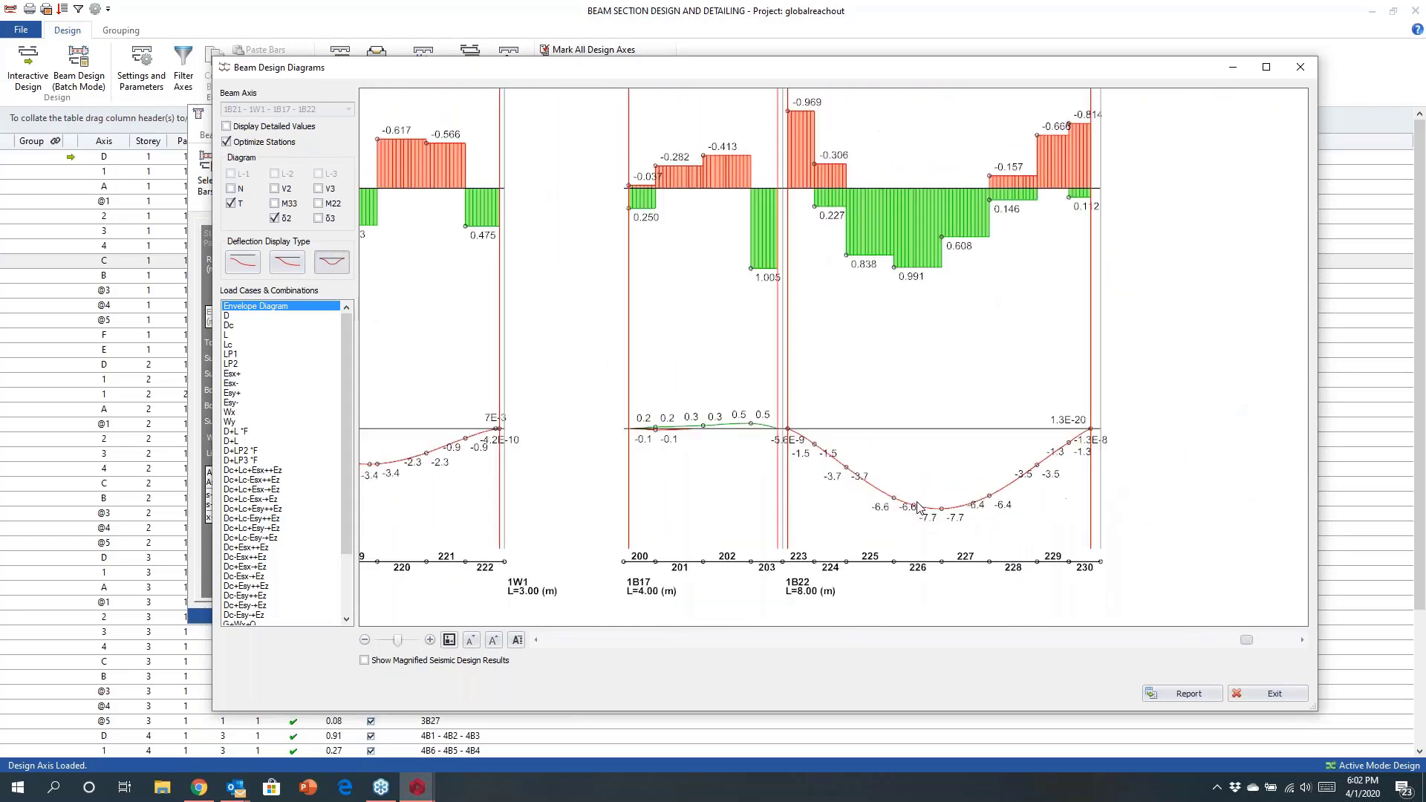
scroll(857, 533, down, 5)
middle_drag(851, 506, 910, 474)
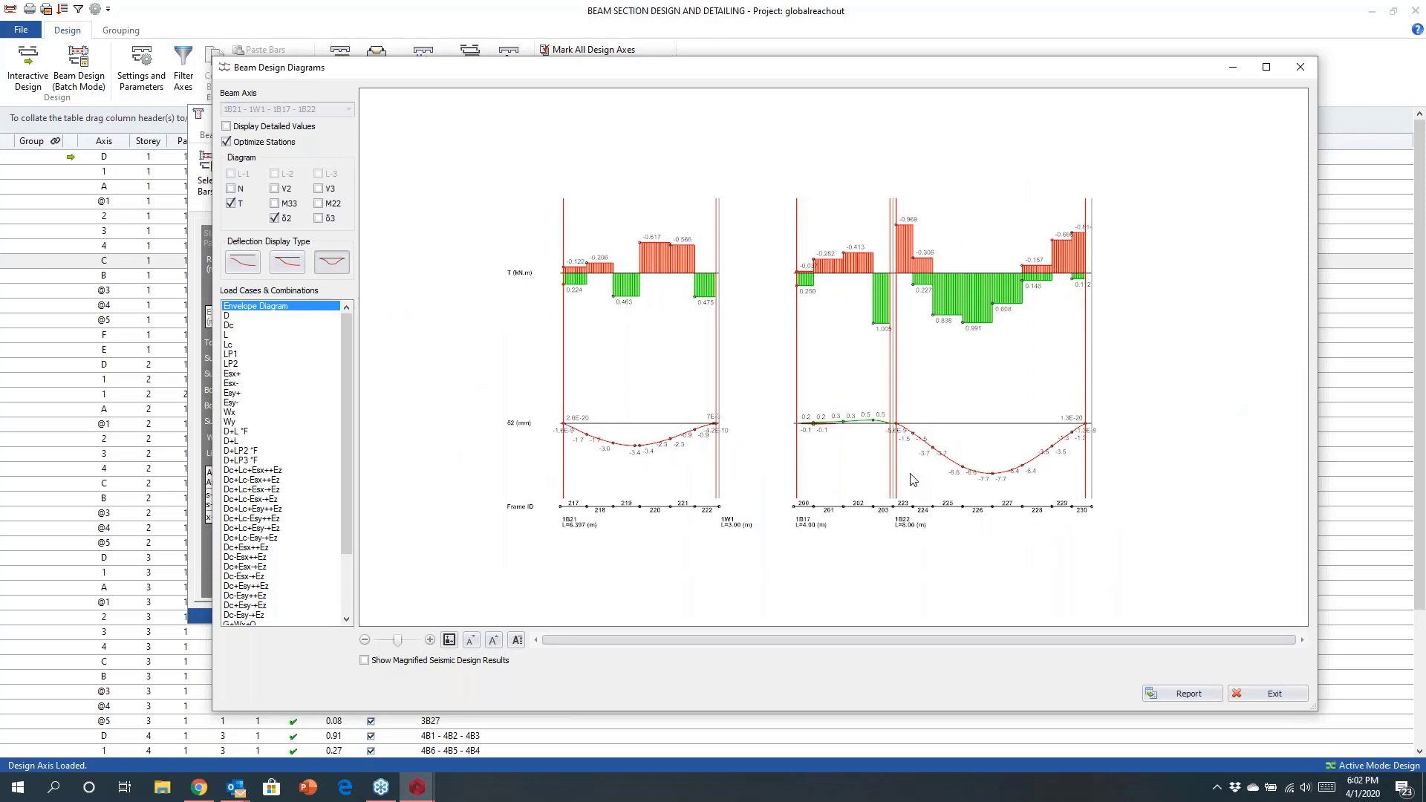
click(1298, 68)
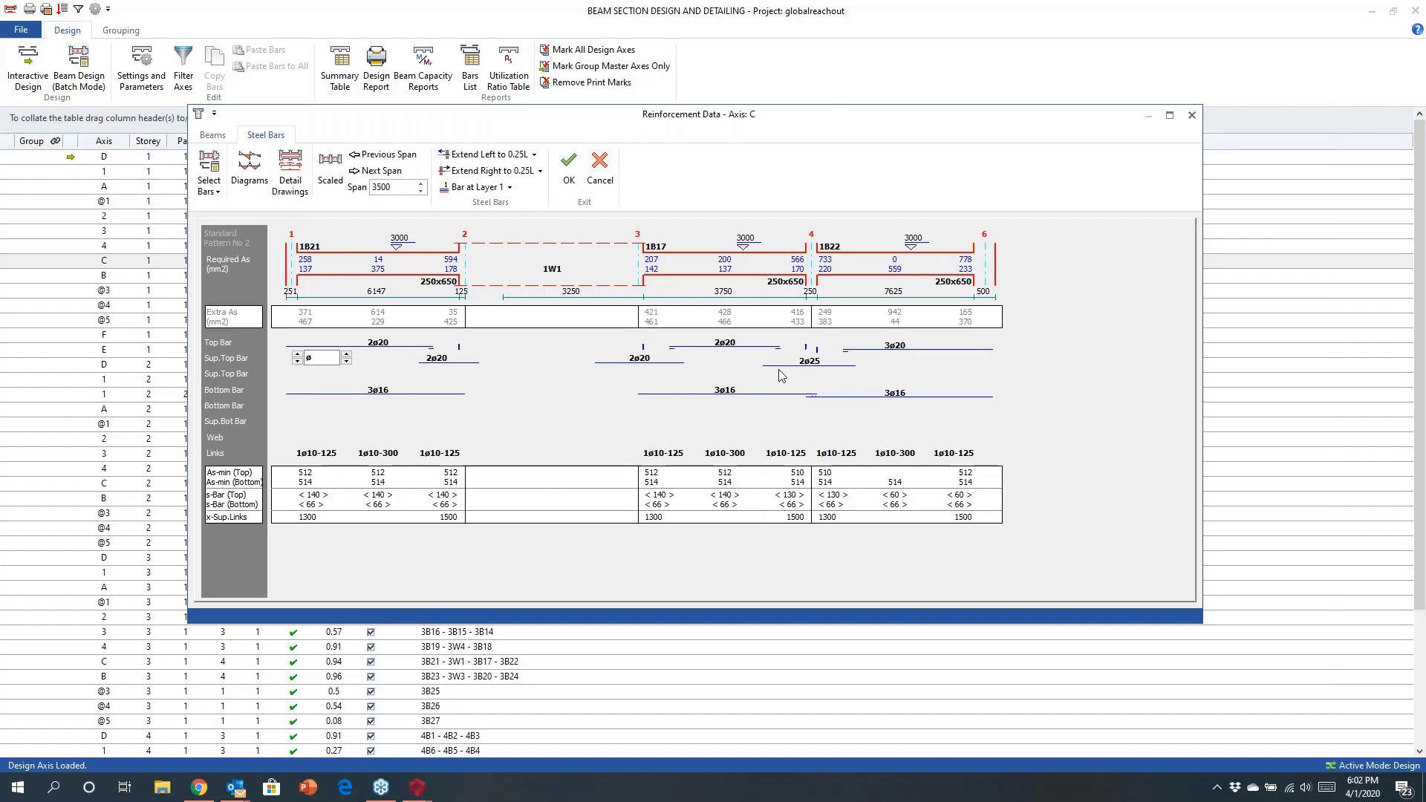
Set the top bars of beam 1B17 and the support top bars at both its ends to 3ø20.
click(796, 361)
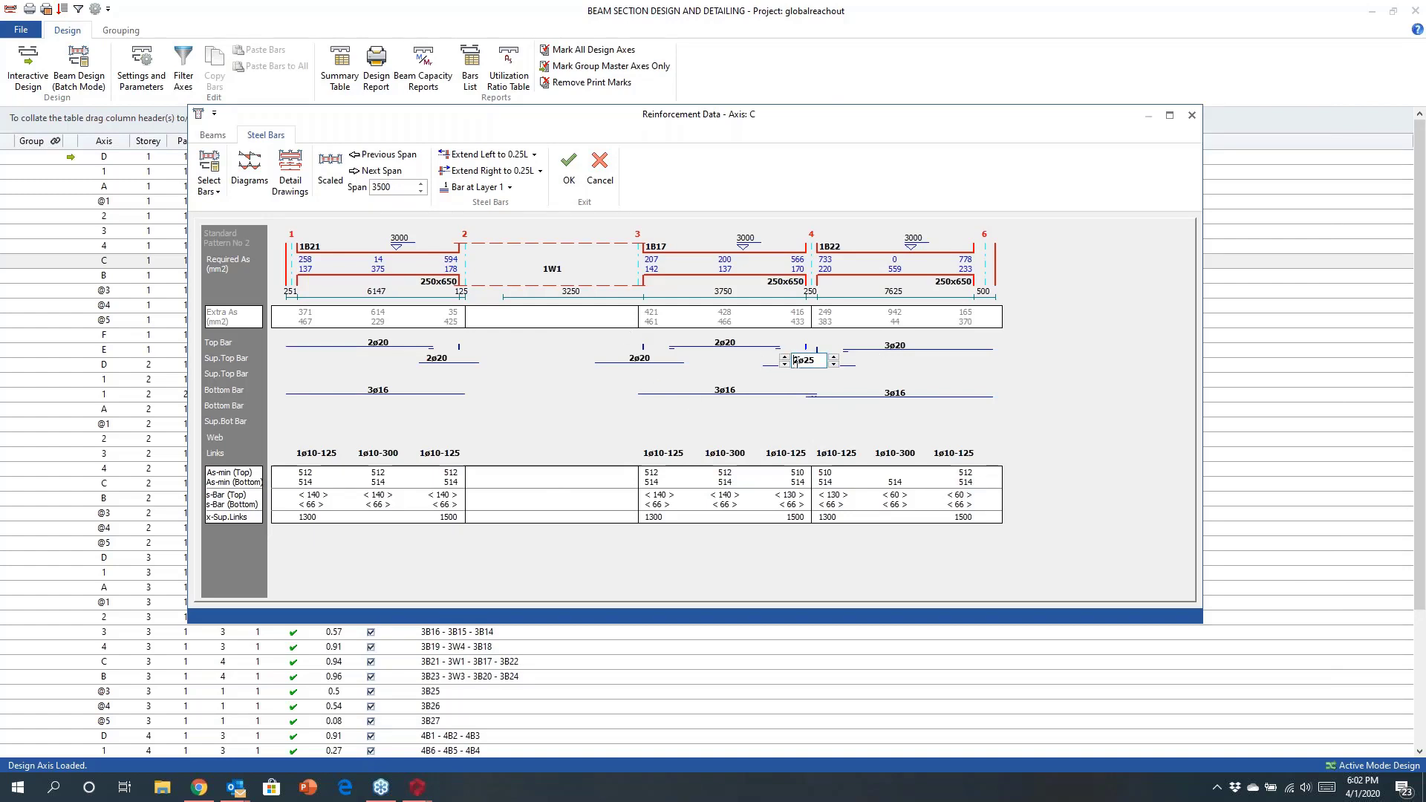
click(785, 357)
click(832, 365)
click(724, 344)
click(700, 340)
click(873, 398)
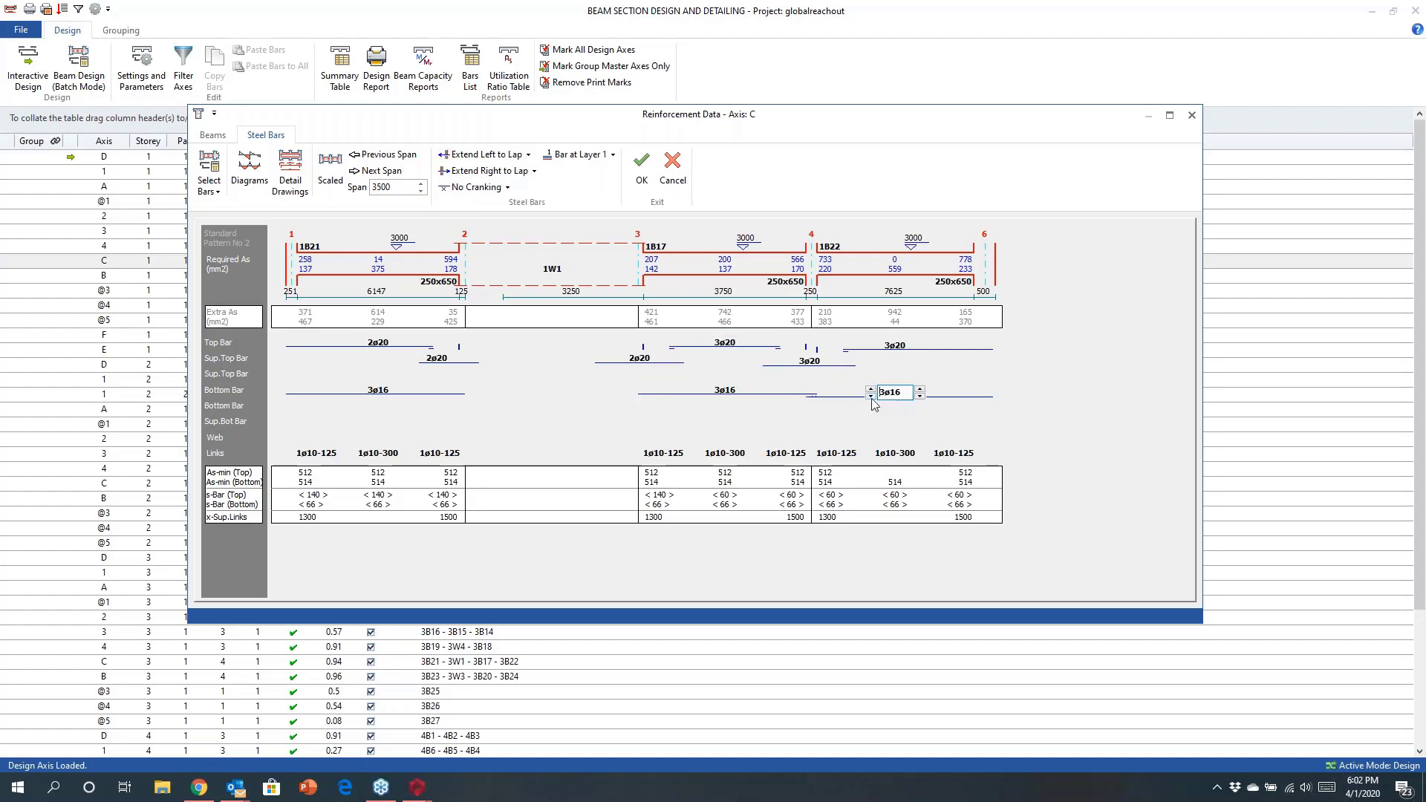
click(870, 396)
click(870, 388)
click(628, 358)
click(614, 354)
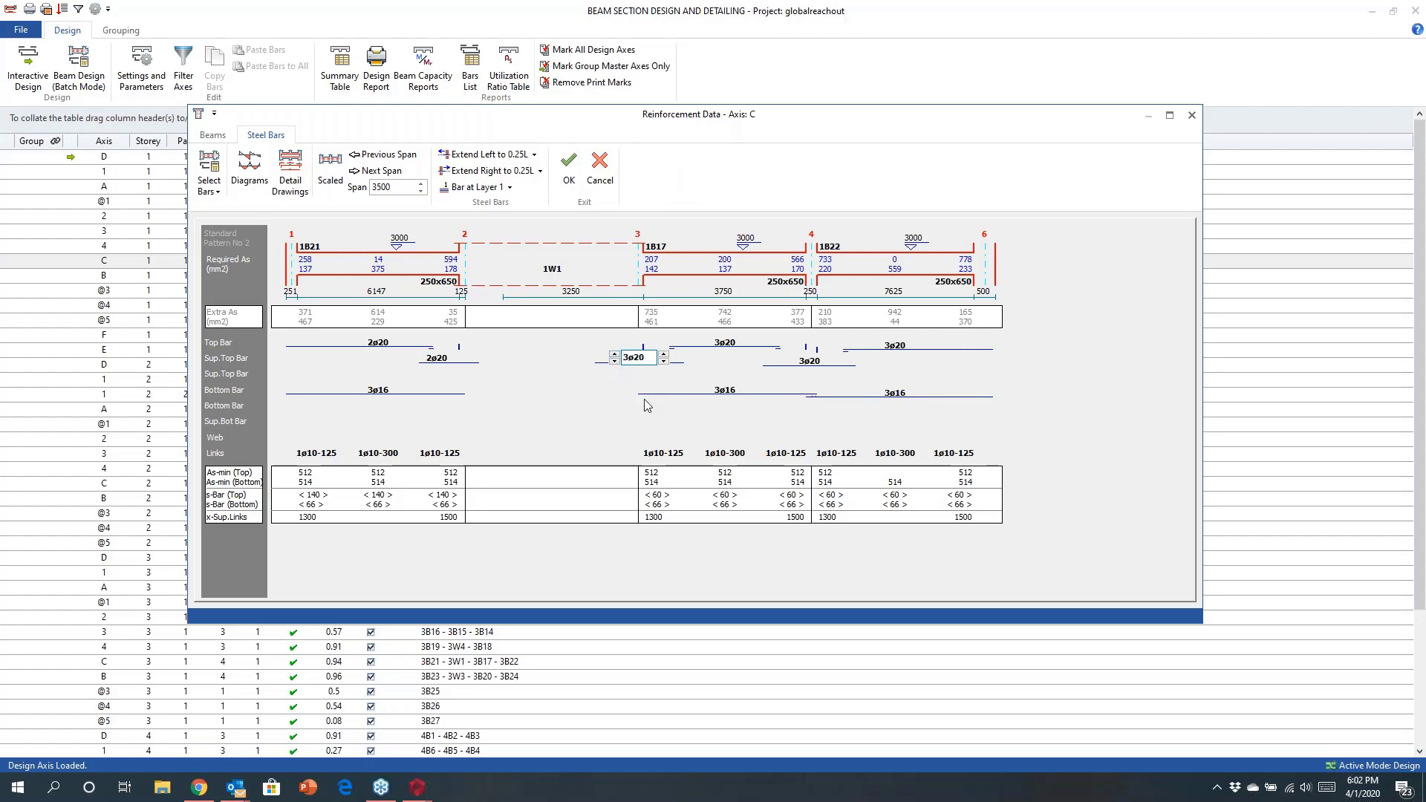
Open the detail drawing of the beam elevation, pan and zoom along it, then close it.
click(290, 174)
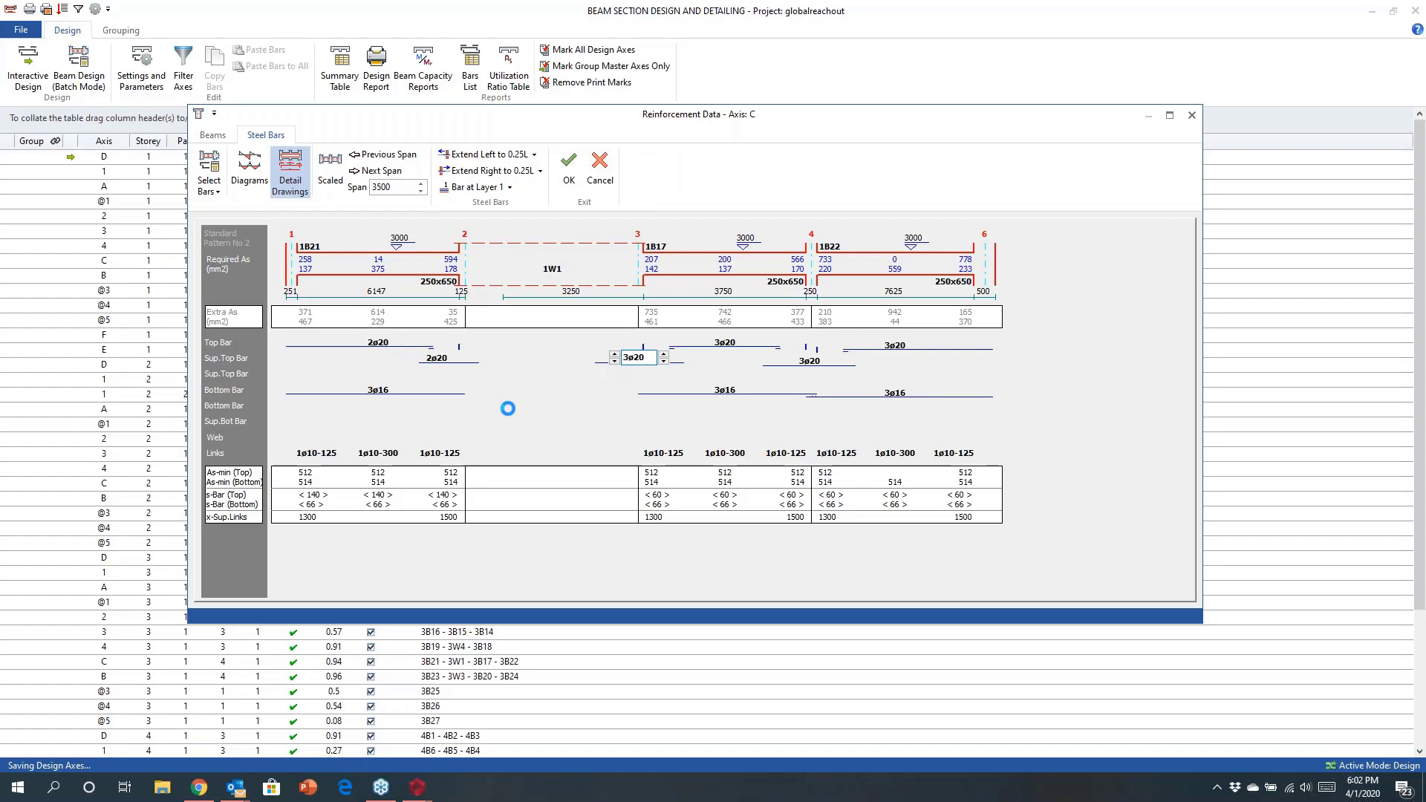
middle_drag(695, 443, 900, 473)
scroll(560, 416, up, 8)
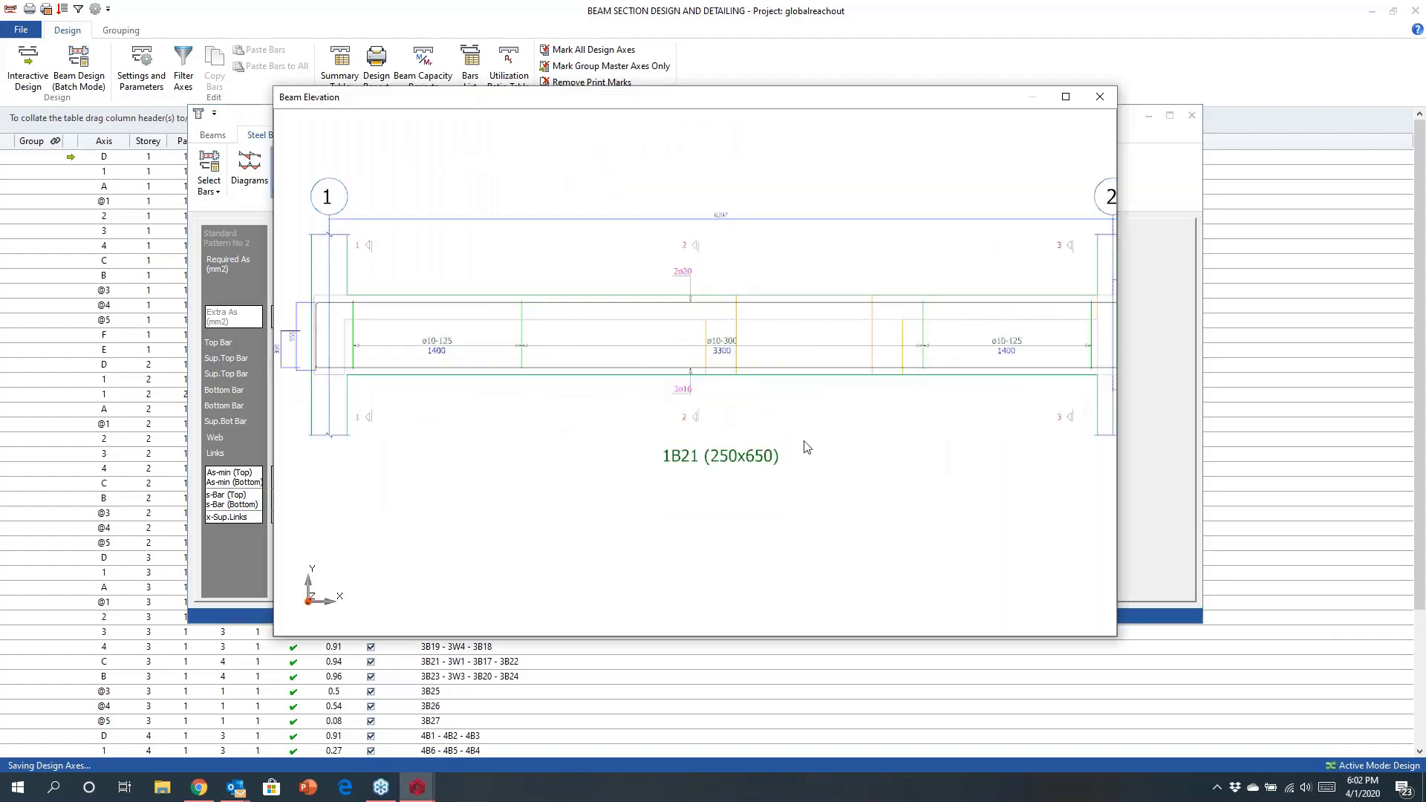
middle_drag(802, 440, 532, 442)
middle_drag(743, 433, 397, 433)
middle_drag(868, 439, 524, 422)
scroll(783, 425, down, 3)
middle_drag(981, 420, 542, 406)
scroll(885, 394, up, 2)
middle_drag(904, 408, 675, 394)
scroll(700, 389, up, 2)
click(1098, 98)
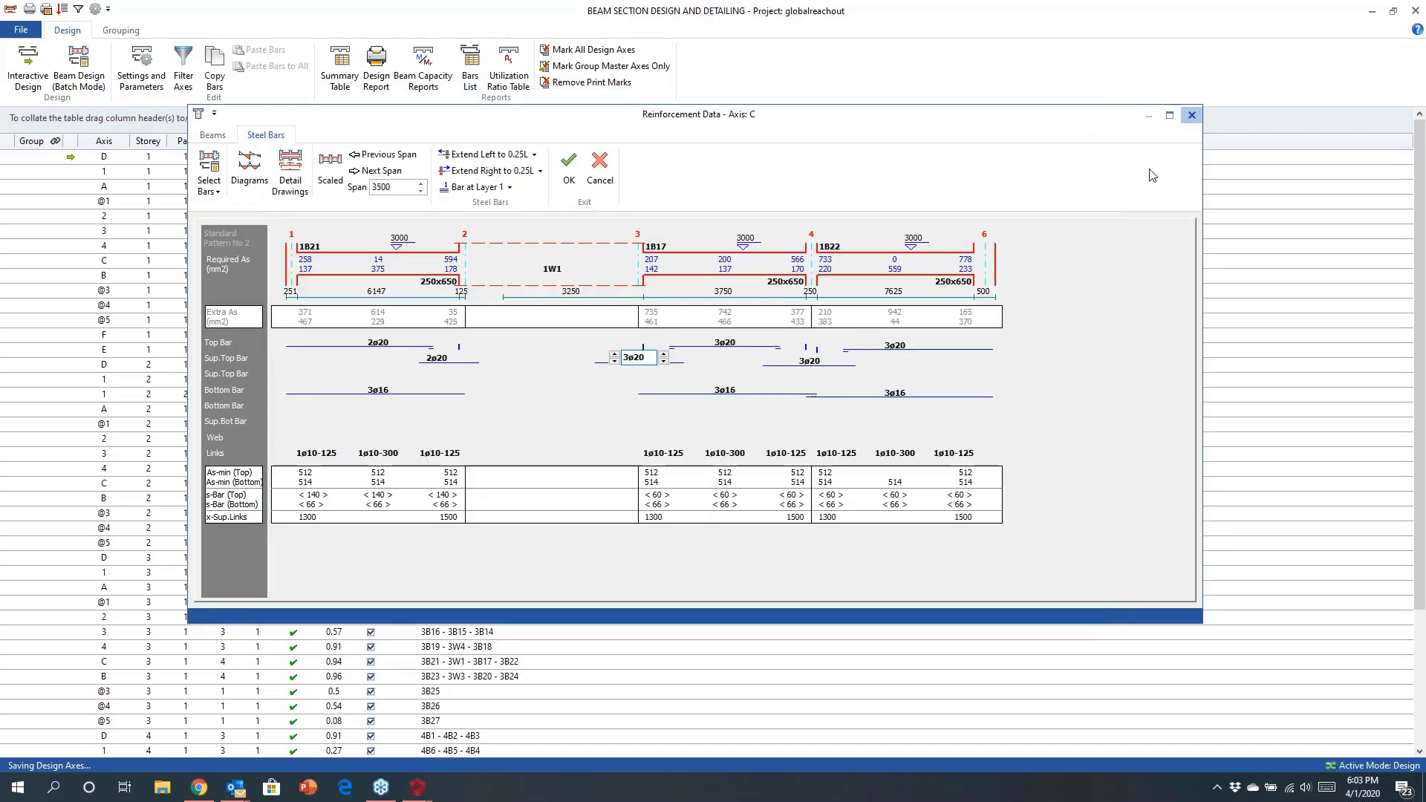
Close the reinforcement data, beam design and building analysis windows.
click(1191, 116)
click(1417, 11)
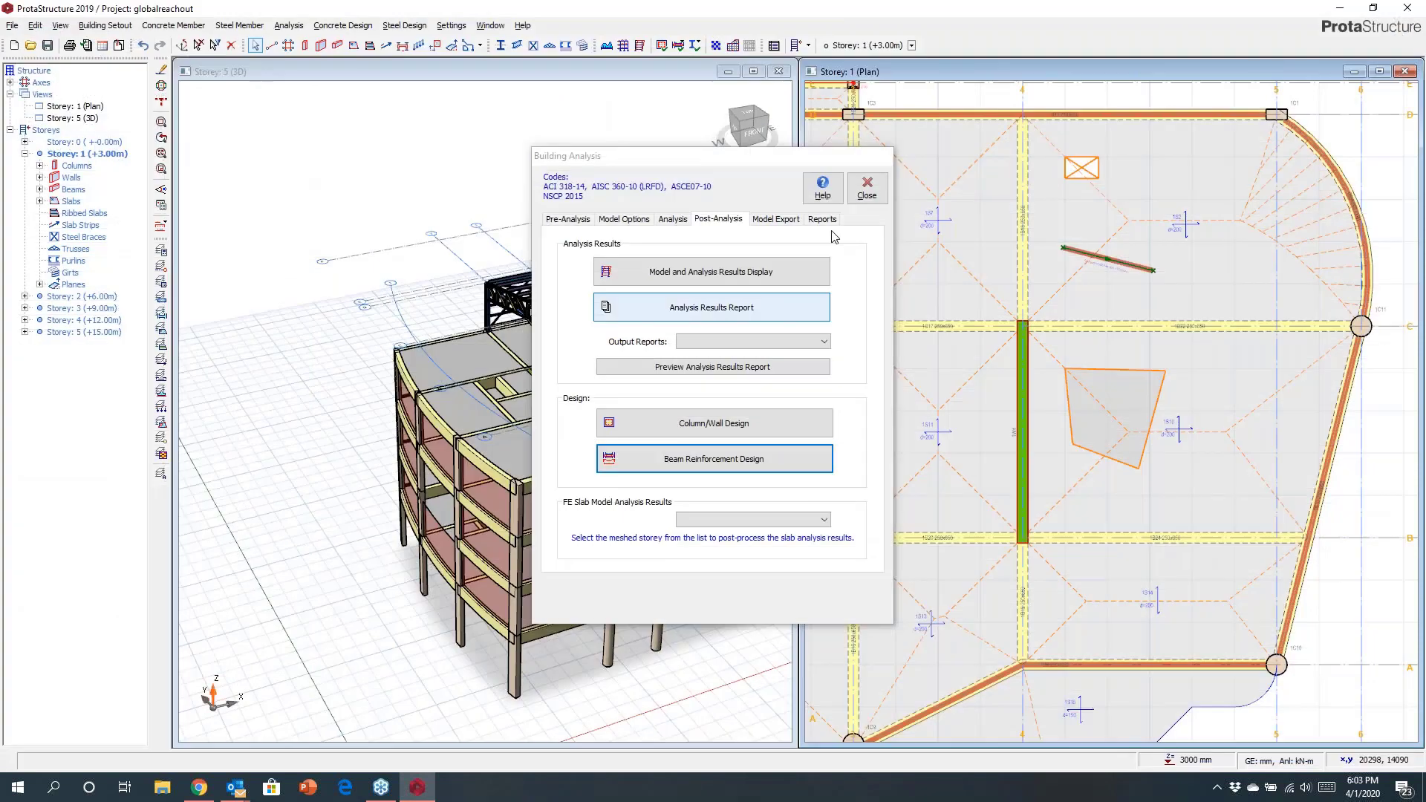
click(869, 189)
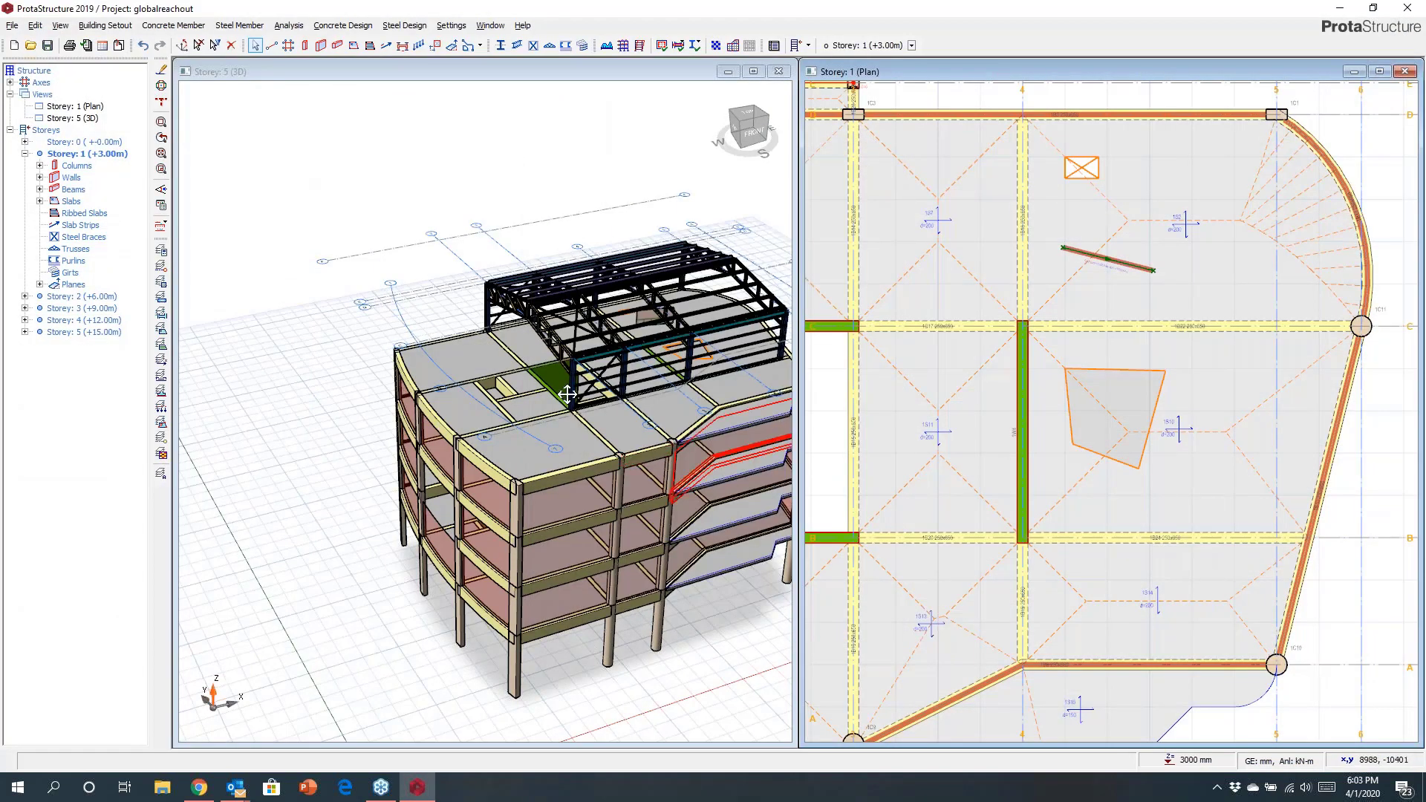
Make Storey 0 the active storey, select its columns in the plan and insert pile caps under them.
middle_drag(555, 394, 397, 346)
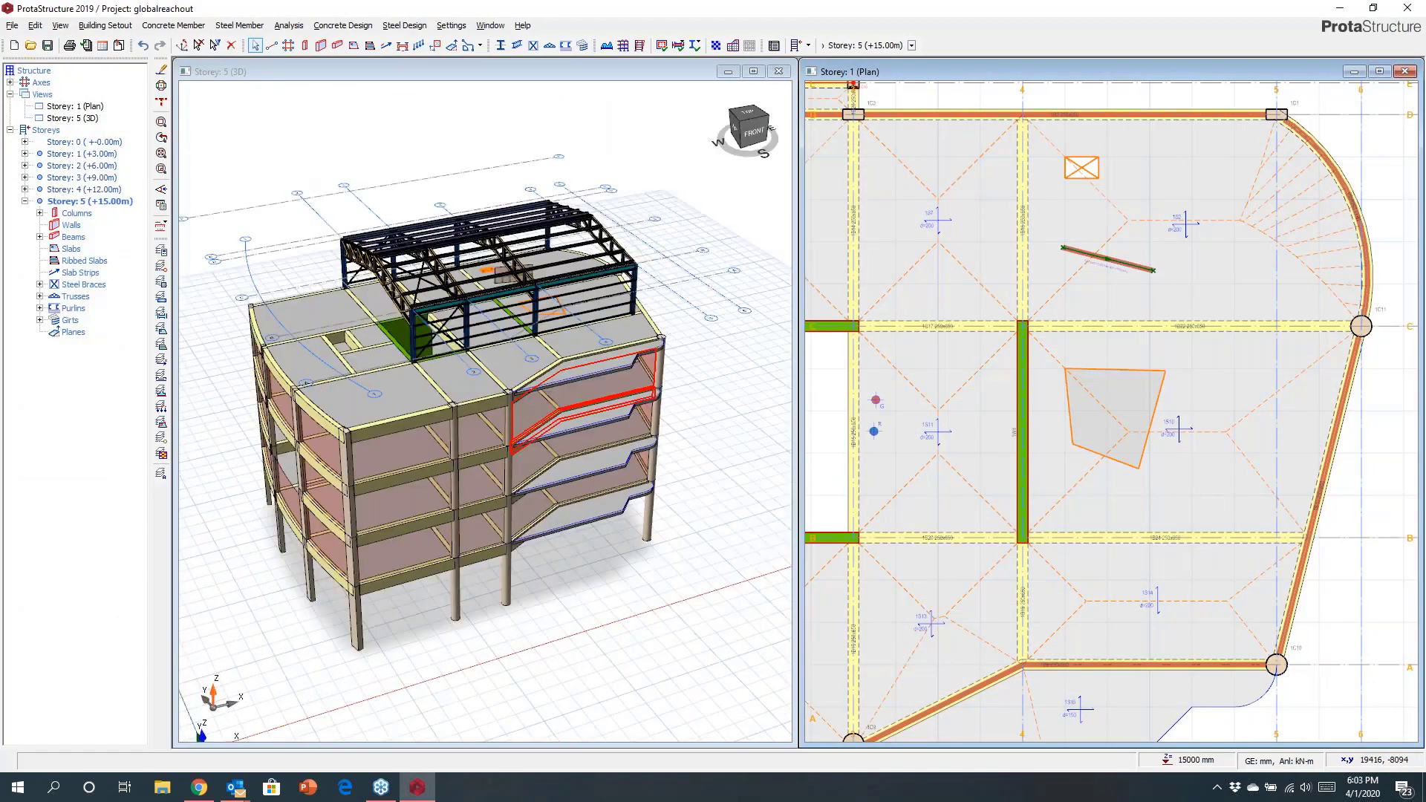
scroll(1101, 351, down, 5)
double_click(84, 142)
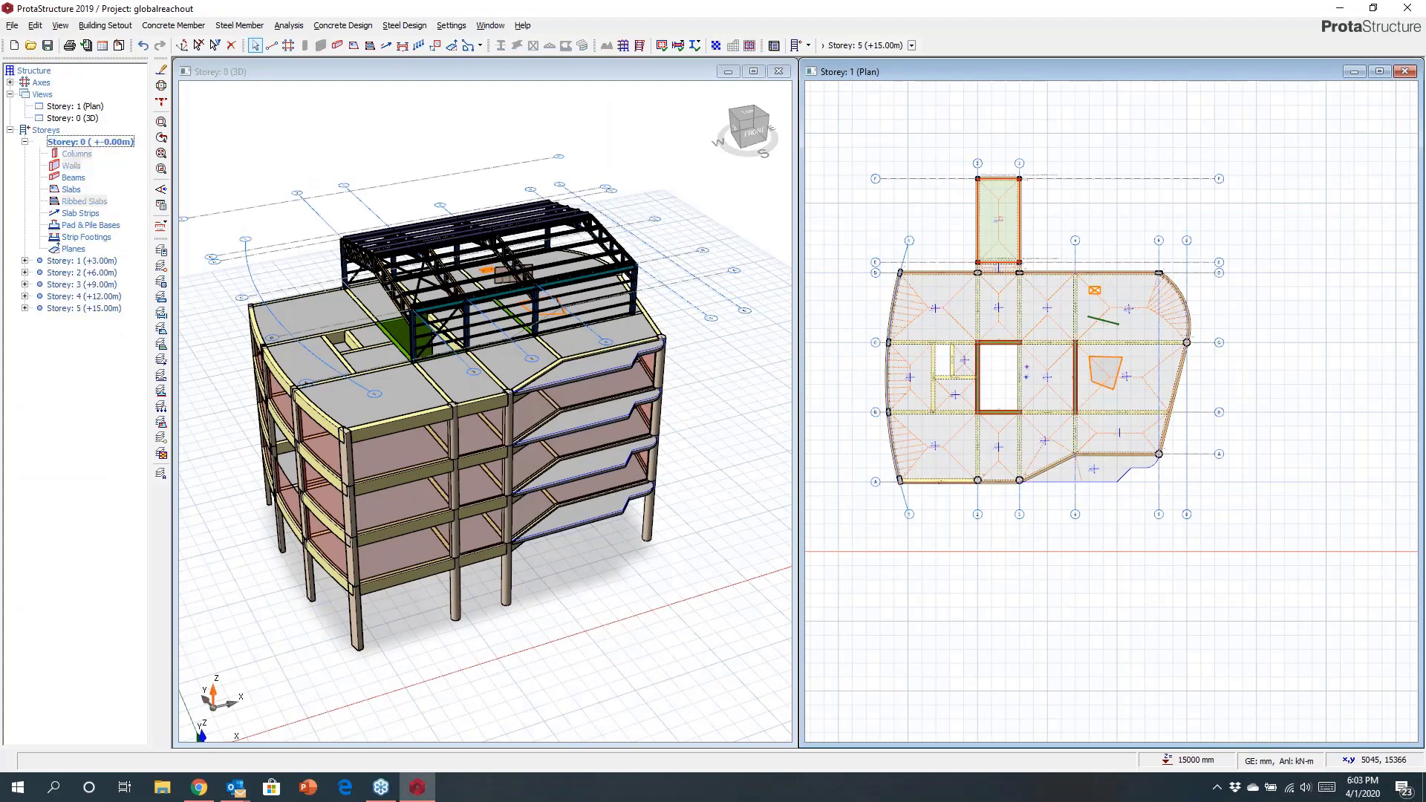
double_click(81, 260)
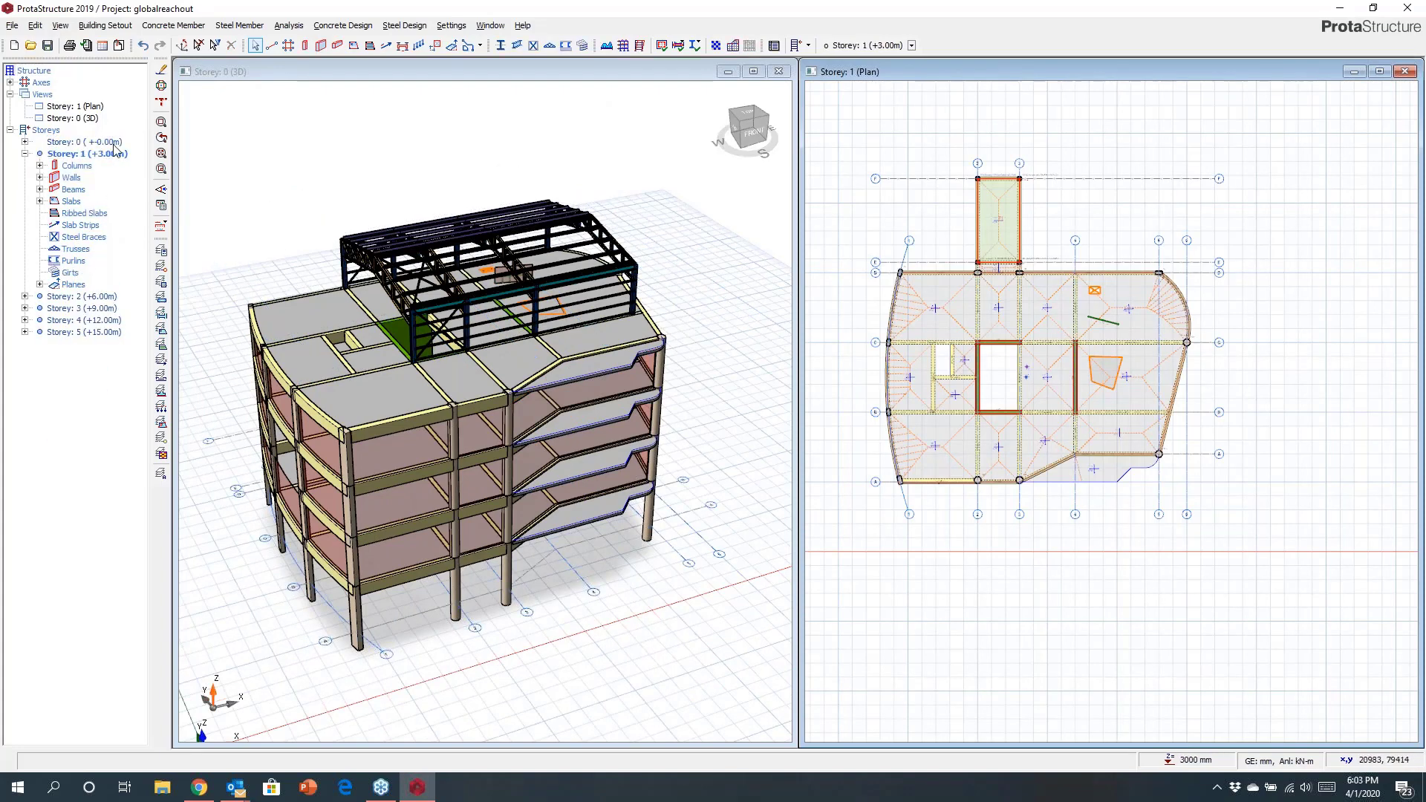
click(881, 209)
click(911, 45)
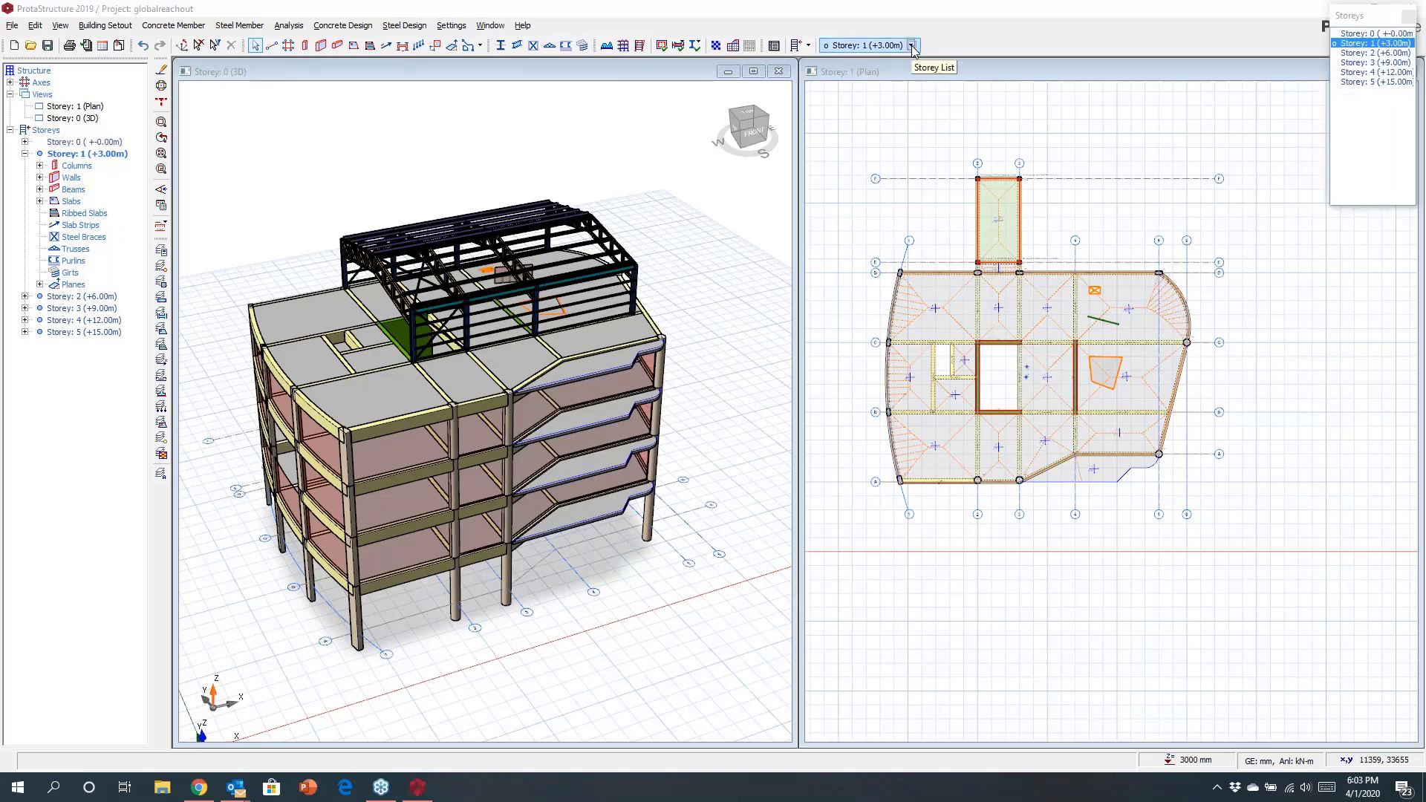
click(1381, 35)
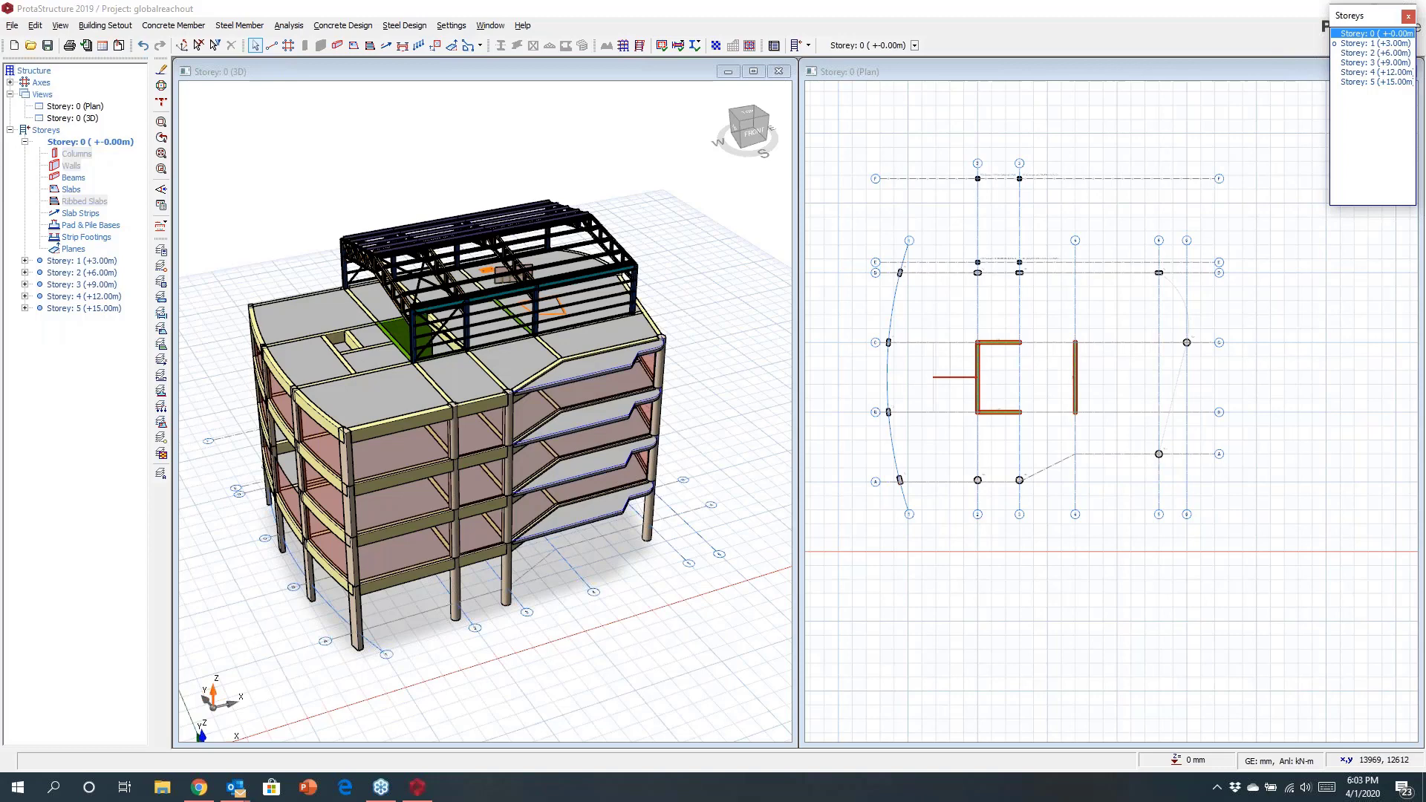
scroll(933, 435, up, 5)
scroll(934, 436, down, 4)
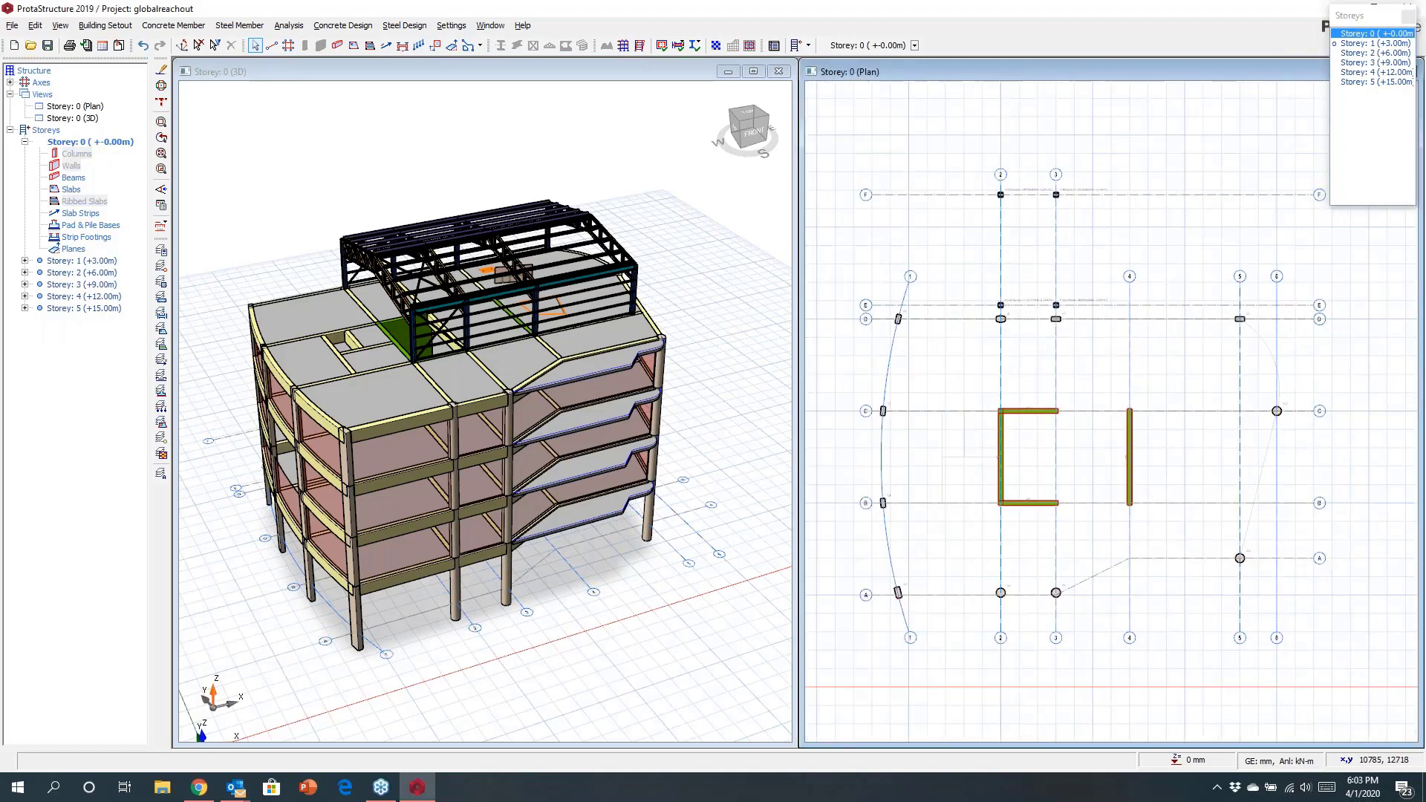
drag(829, 276, 1366, 539)
ctrl+drag(1241, 355, 1315, 464)
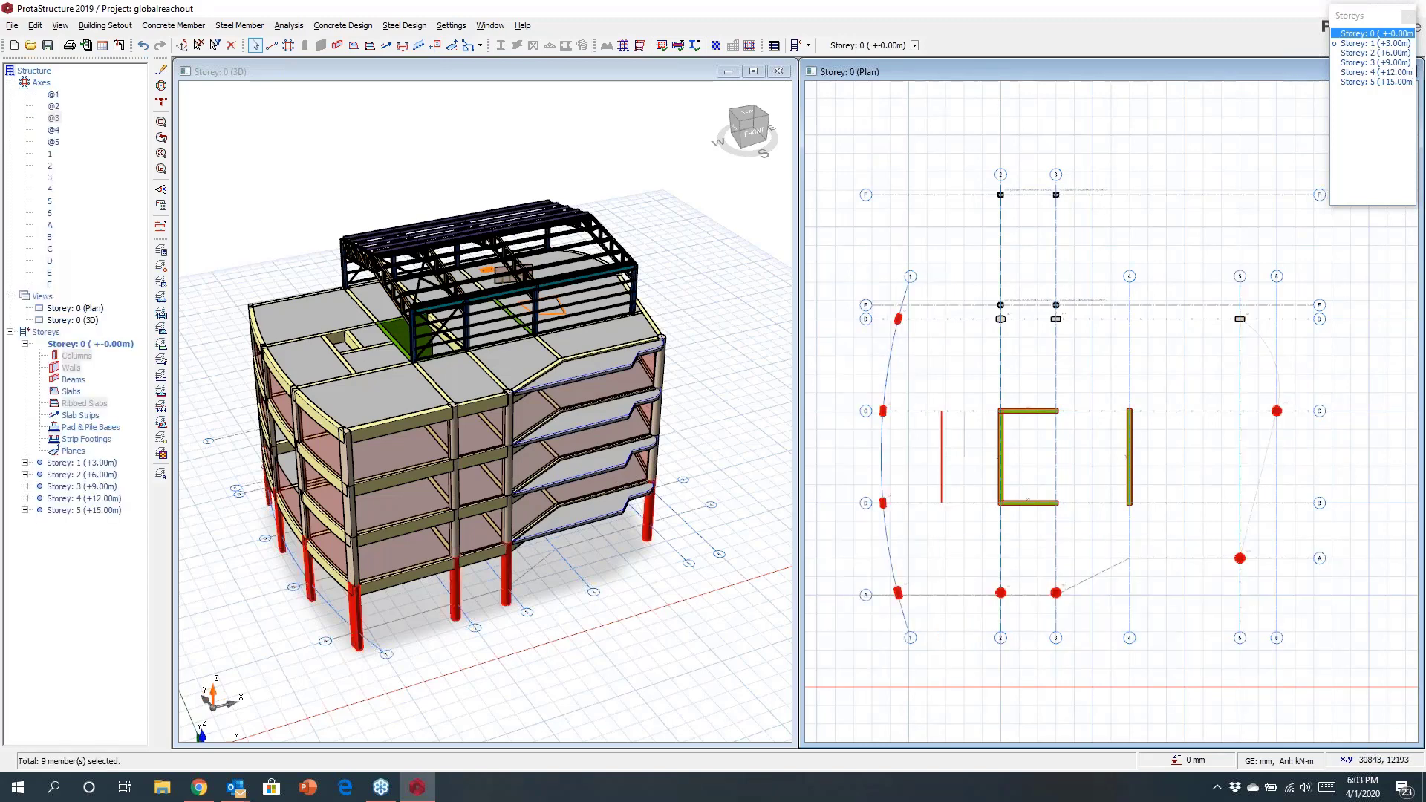
right_click(828, 370)
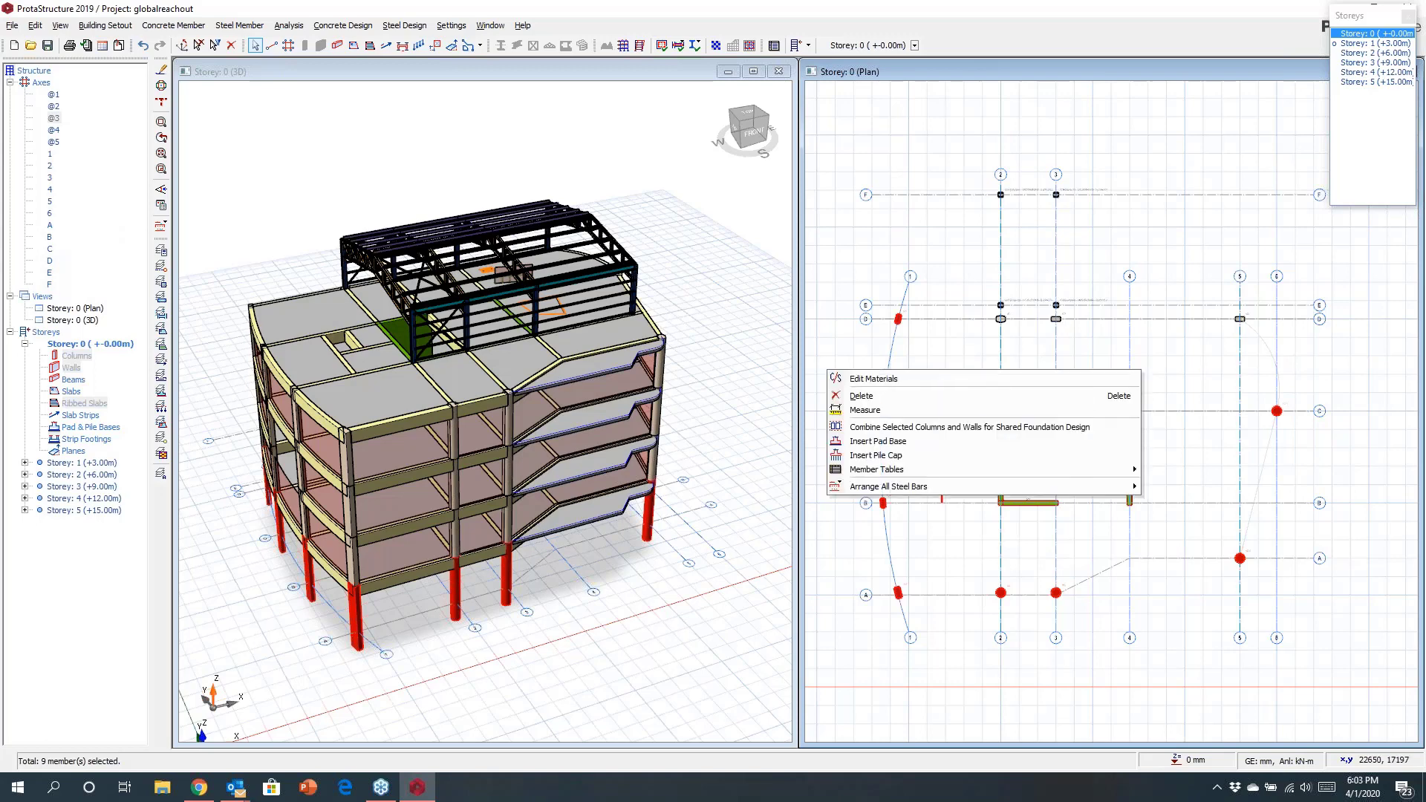
click(925, 459)
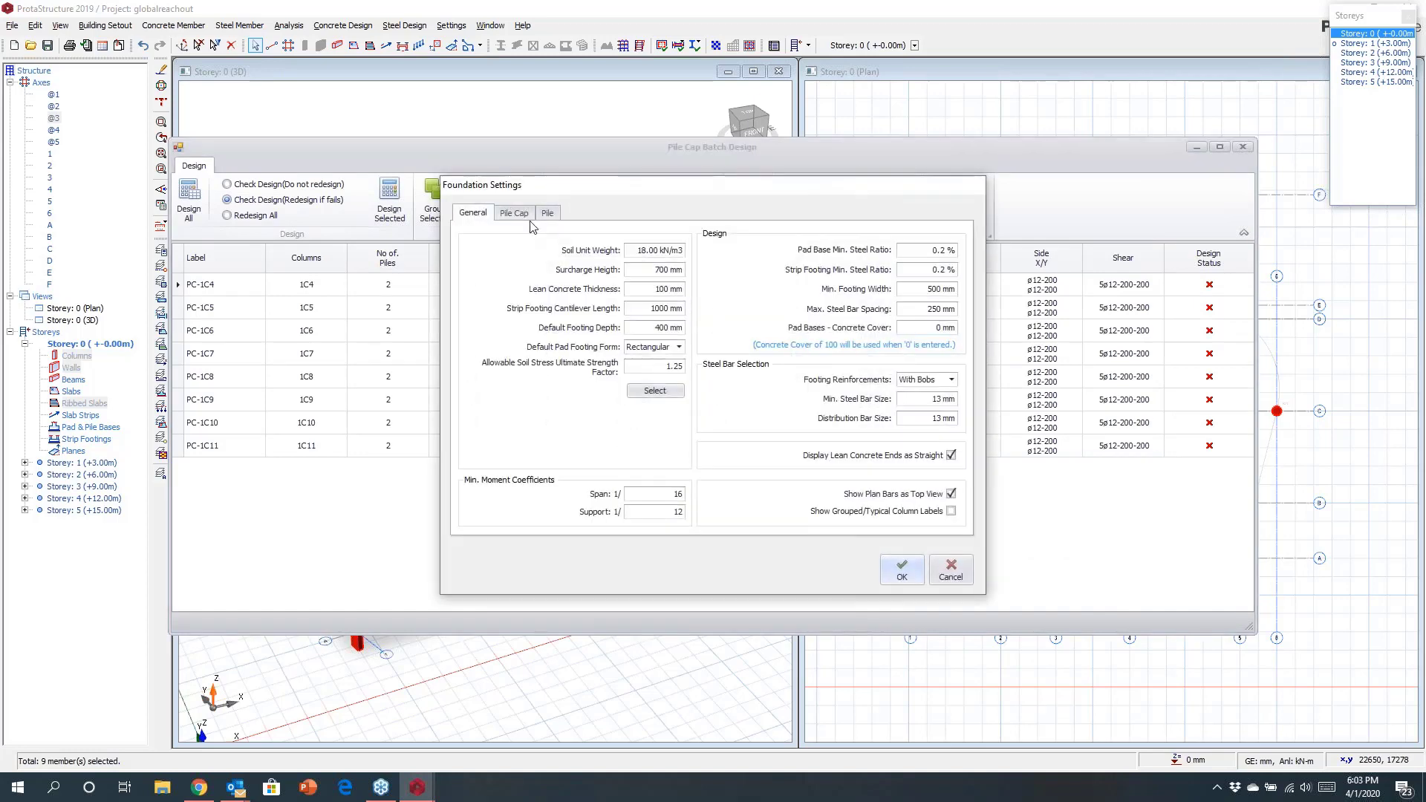
Design all pile caps with the default foundation settings, group them by piles, and confirm the batch design.
click(514, 212)
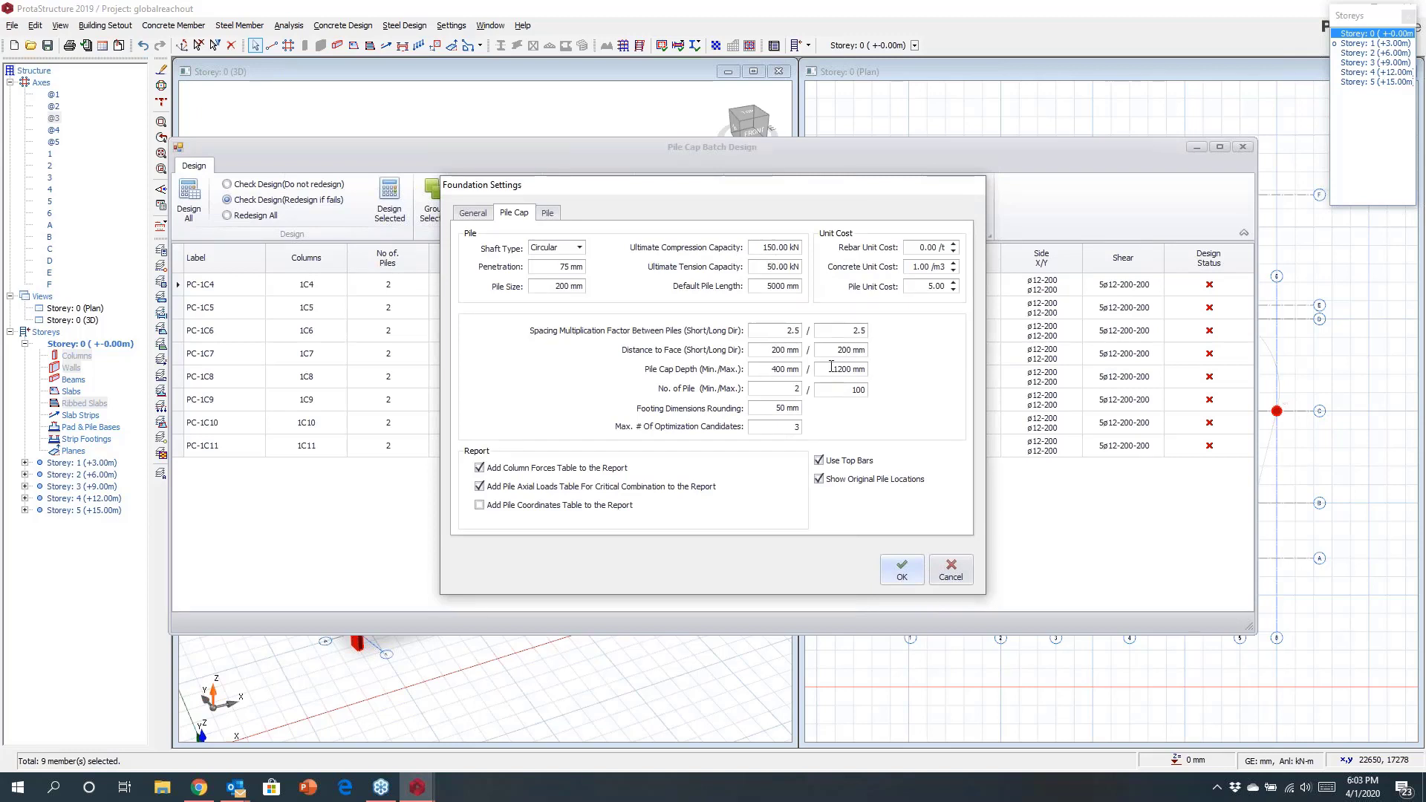
click(902, 569)
click(189, 194)
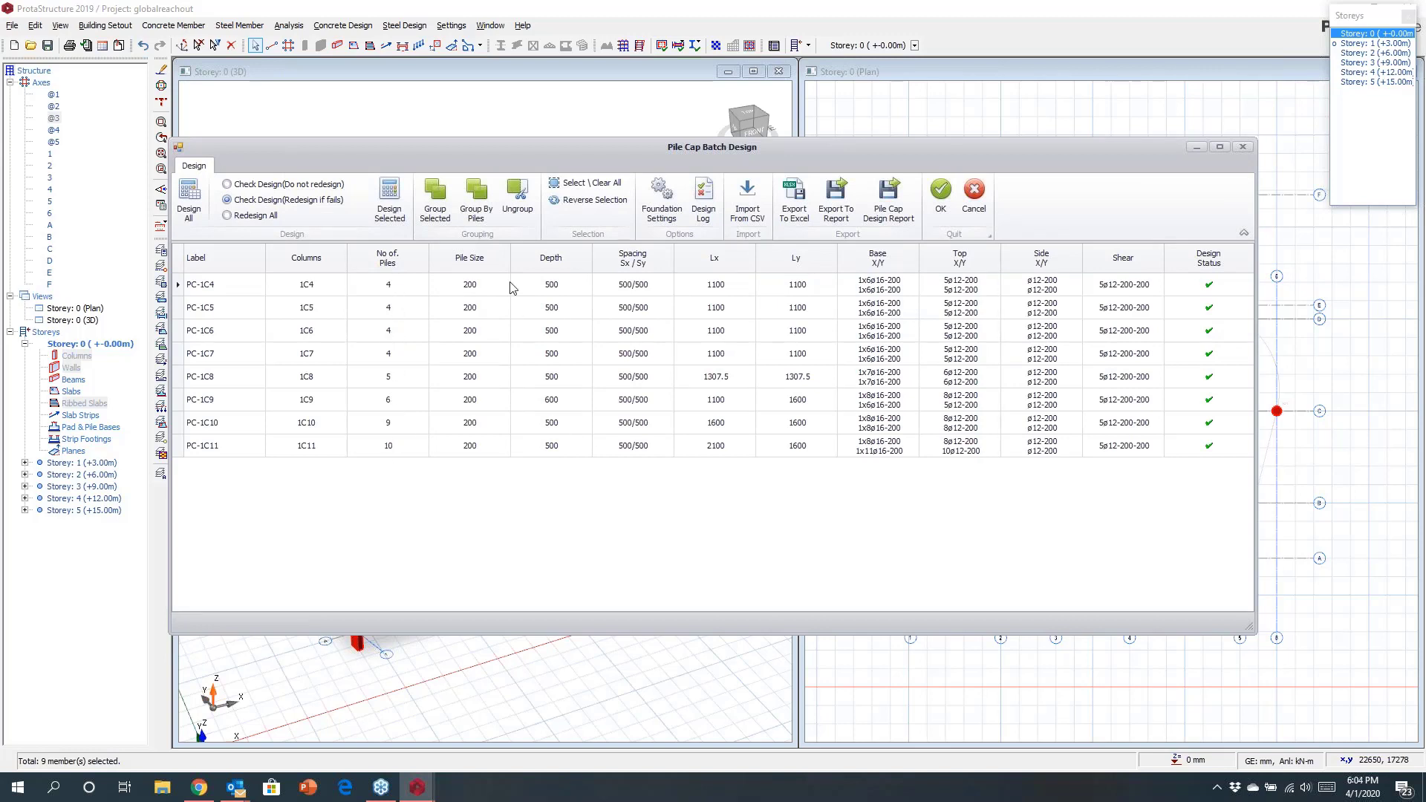
click(475, 199)
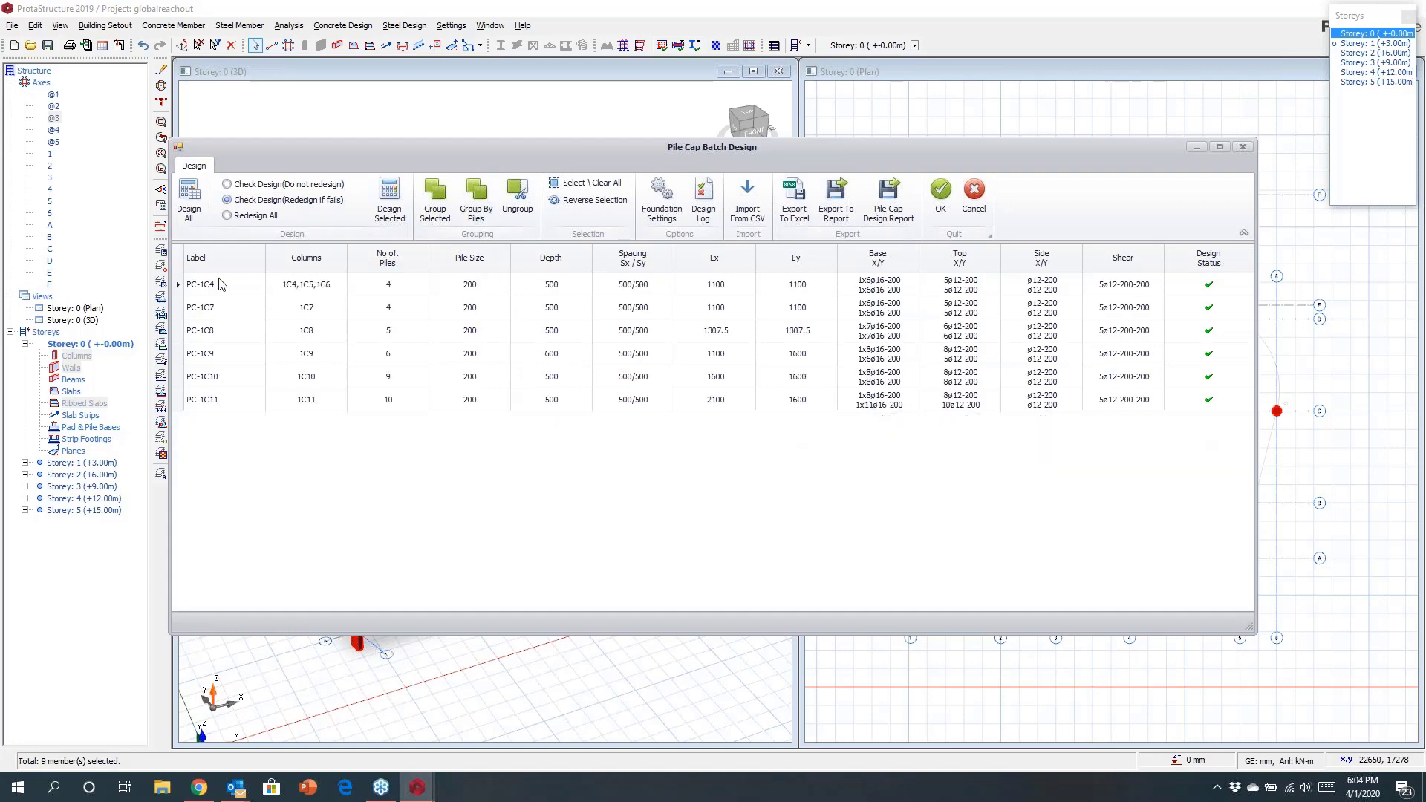
click(939, 197)
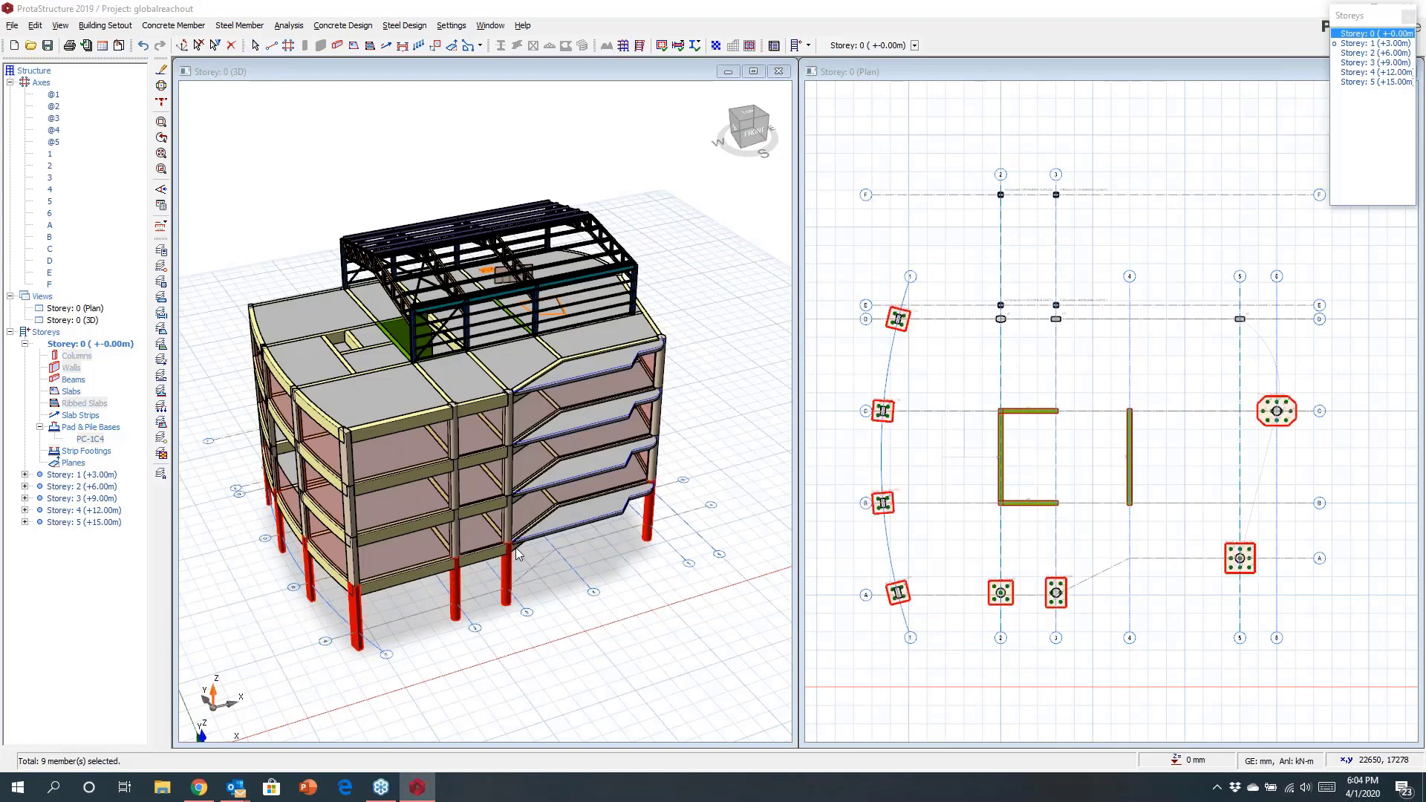
Orbit and zoom the 3D view to inspect the inserted pile caps and piles.
middle_drag(574, 599, 670, 555)
right_drag(670, 555, 635, 600)
click(585, 578)
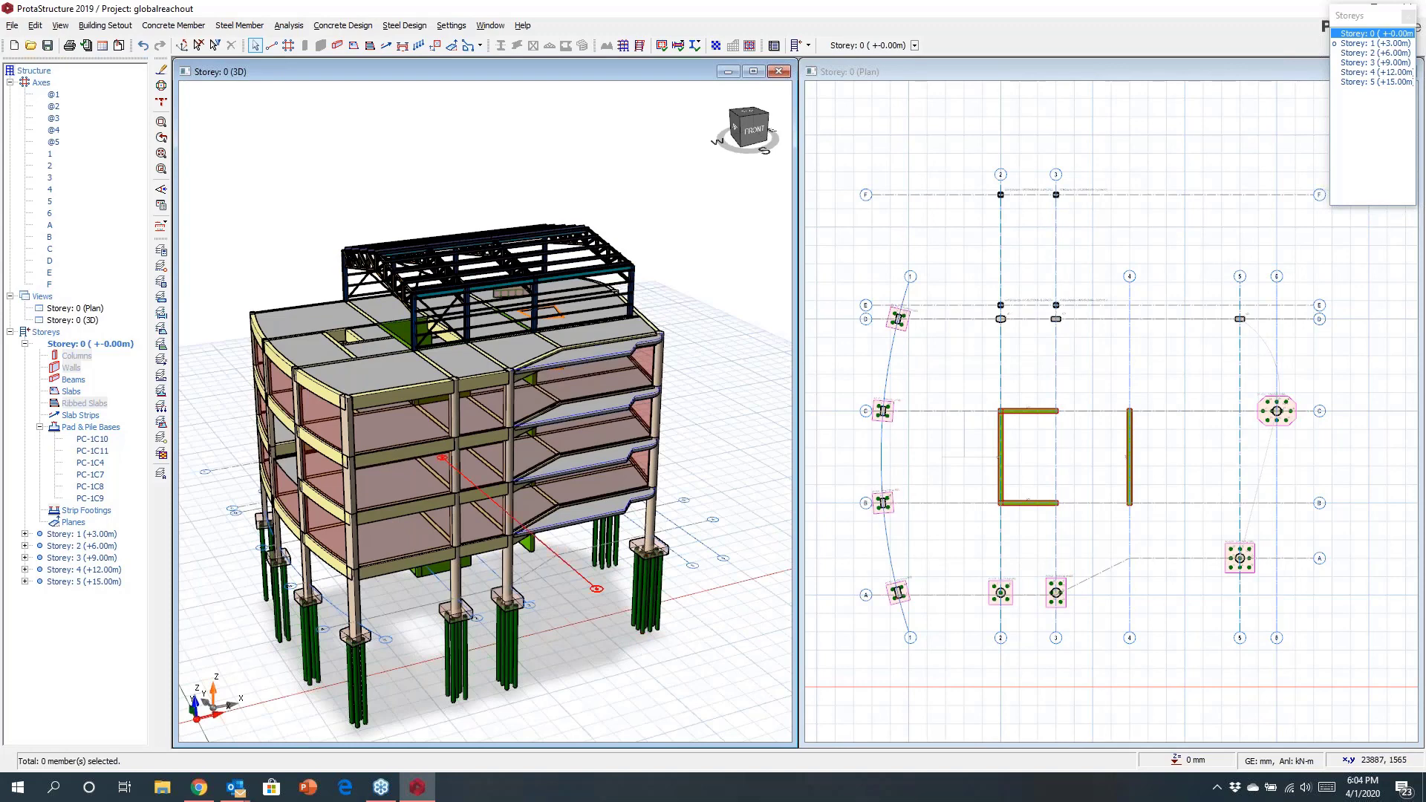
click(584, 578)
scroll(943, 528, down, 1)
scroll(1182, 417, up, 2)
Insert a pad base under column 1C1 with a footing depth of 800 mm and calculate it.
click(1107, 417)
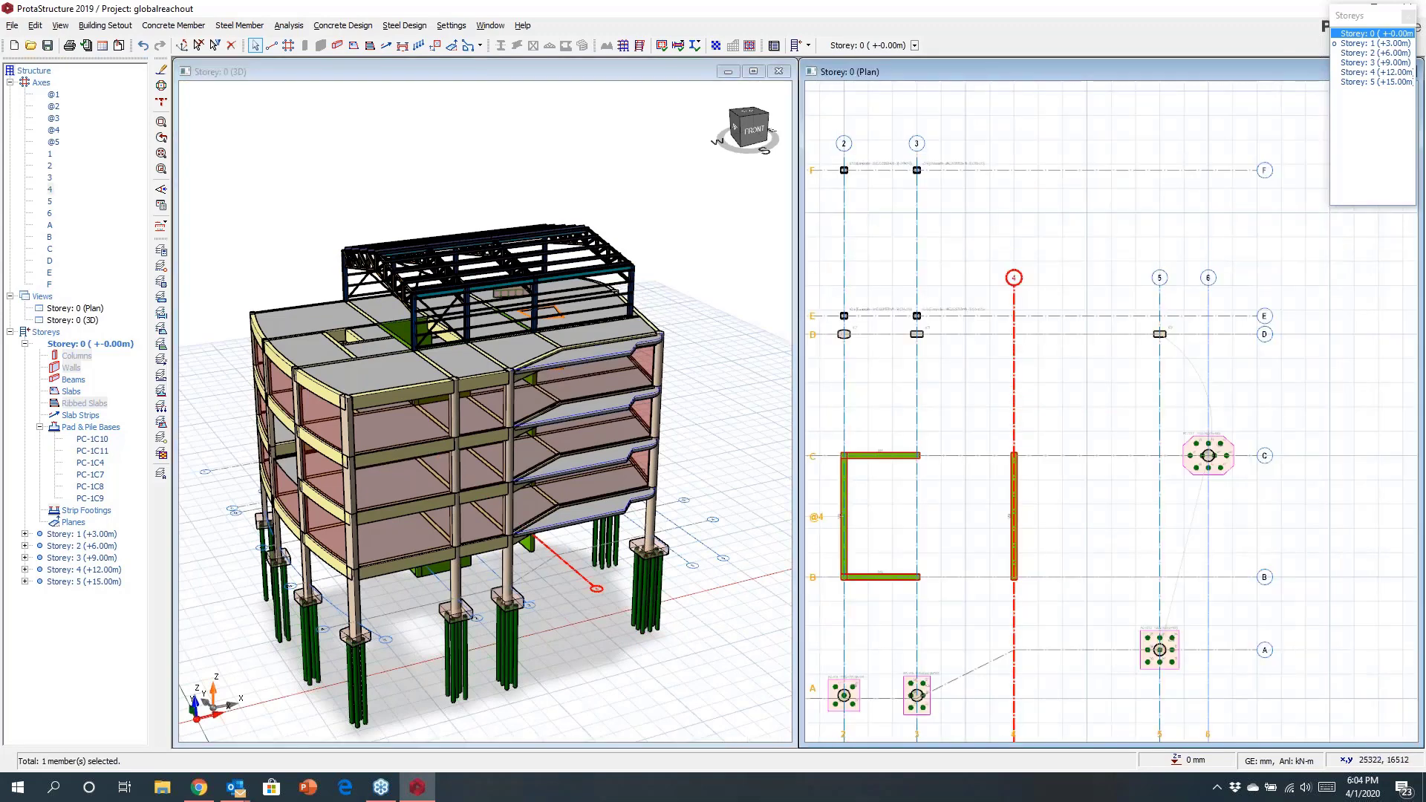
scroll(1179, 343, up, 4)
right_click(1140, 310)
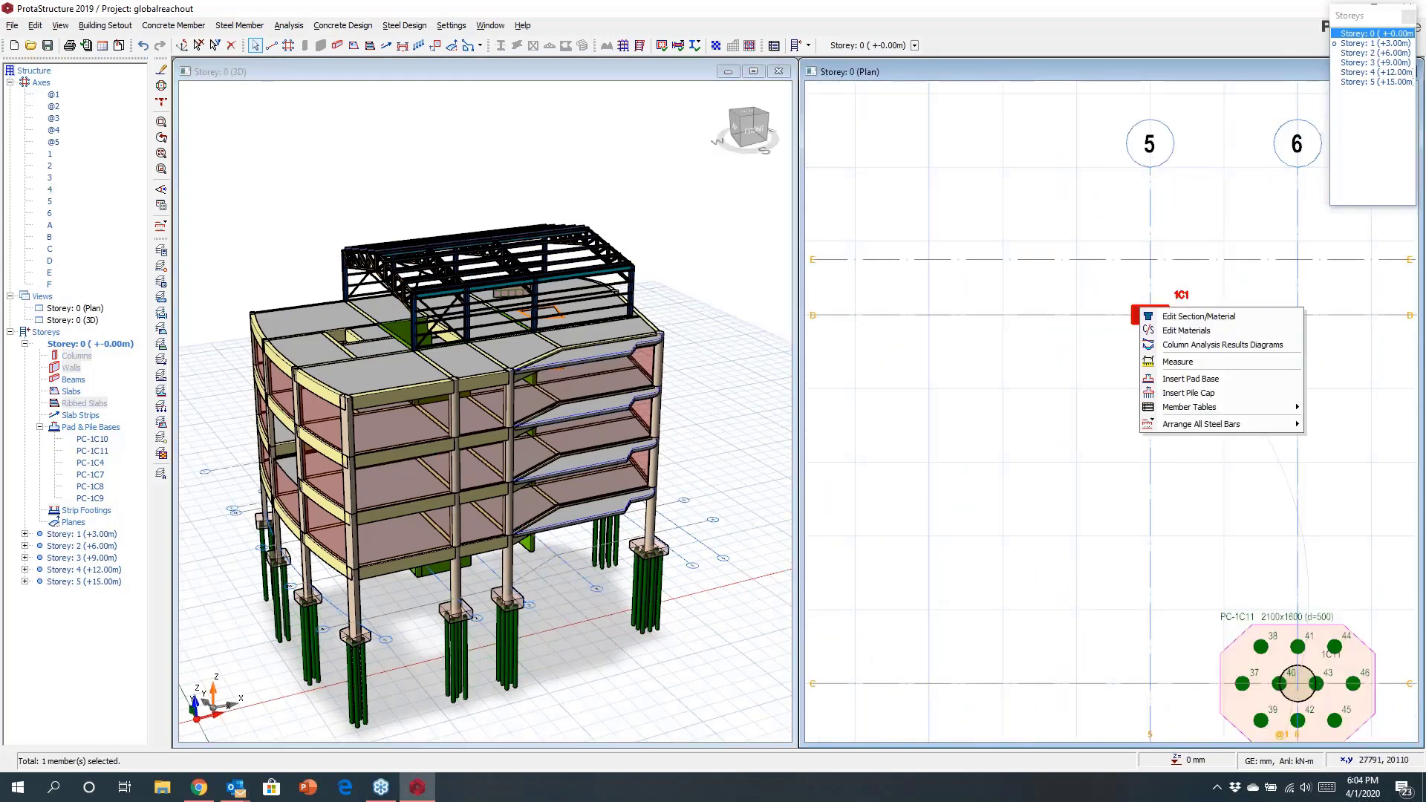
click(1149, 392)
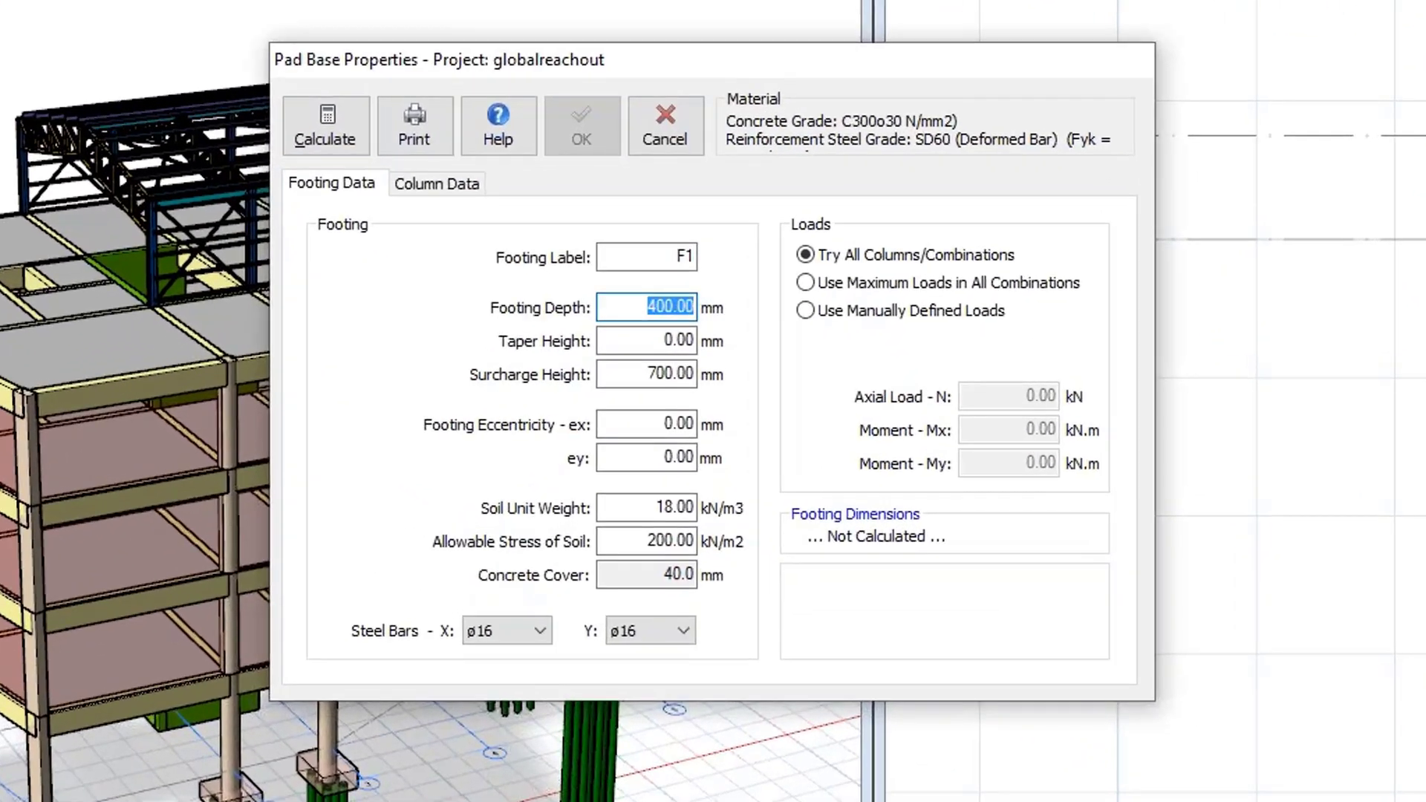
text(800)
click(318, 126)
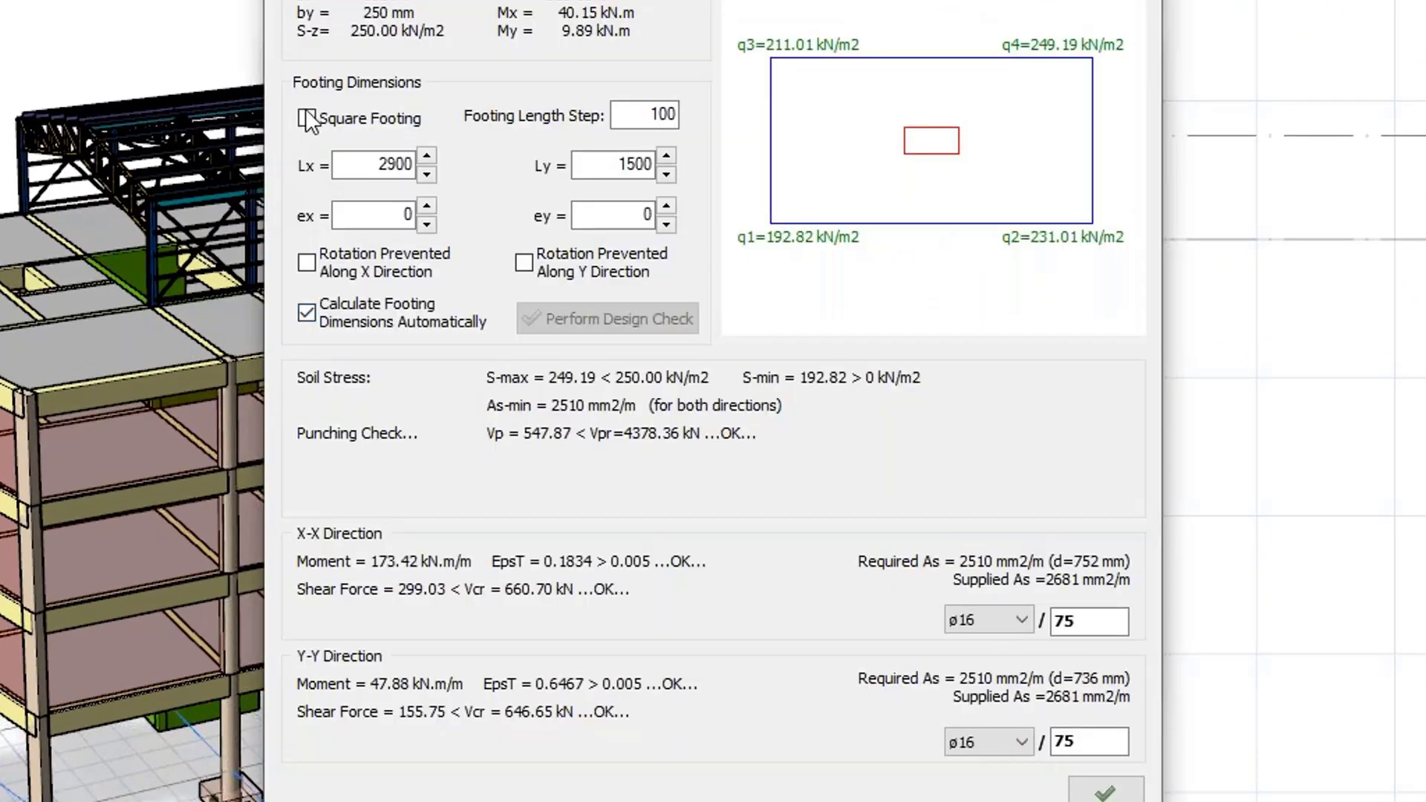
Make the pad footing square, set eccentricities ex to -200 mm and ey to -100 mm, and confirm the pad base.
click(306, 118)
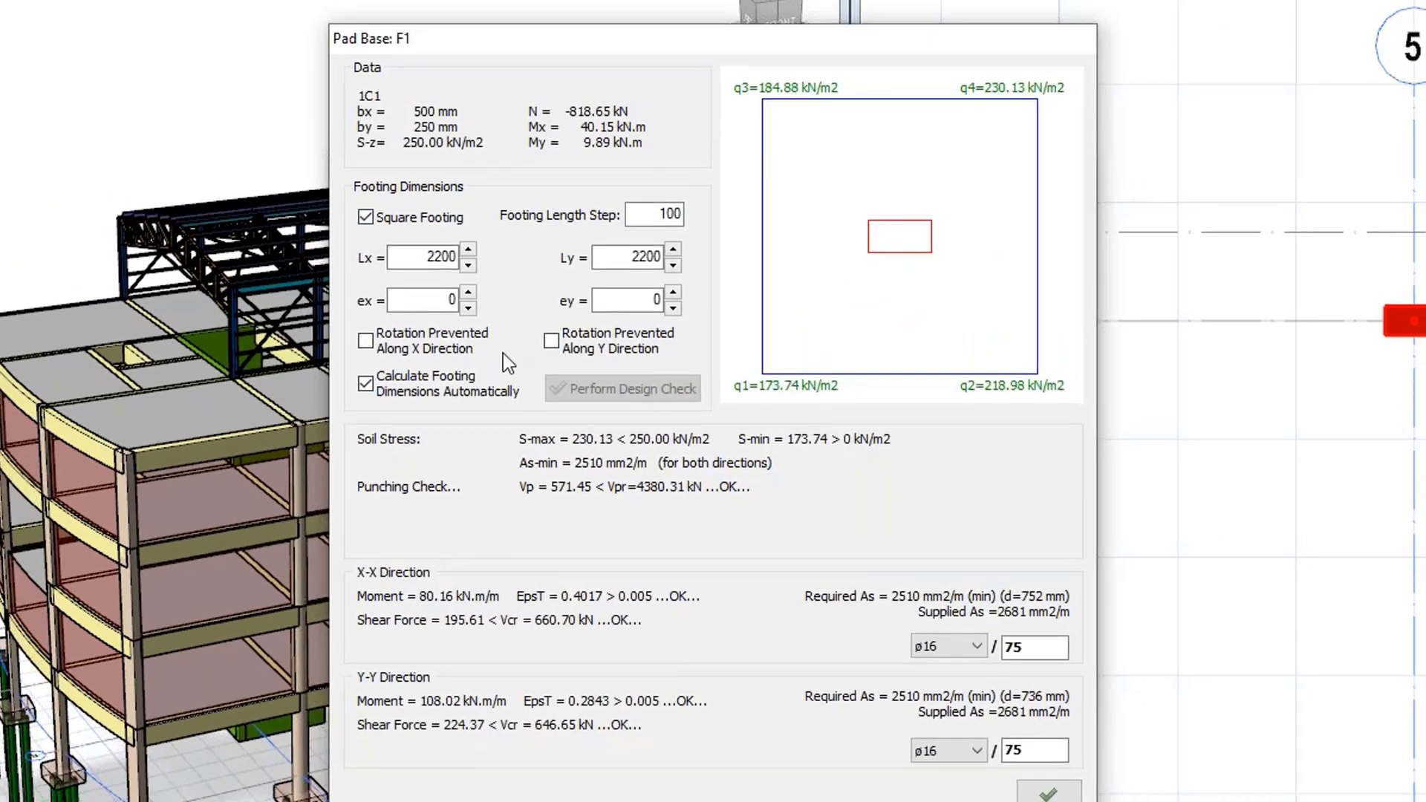
click(466, 309)
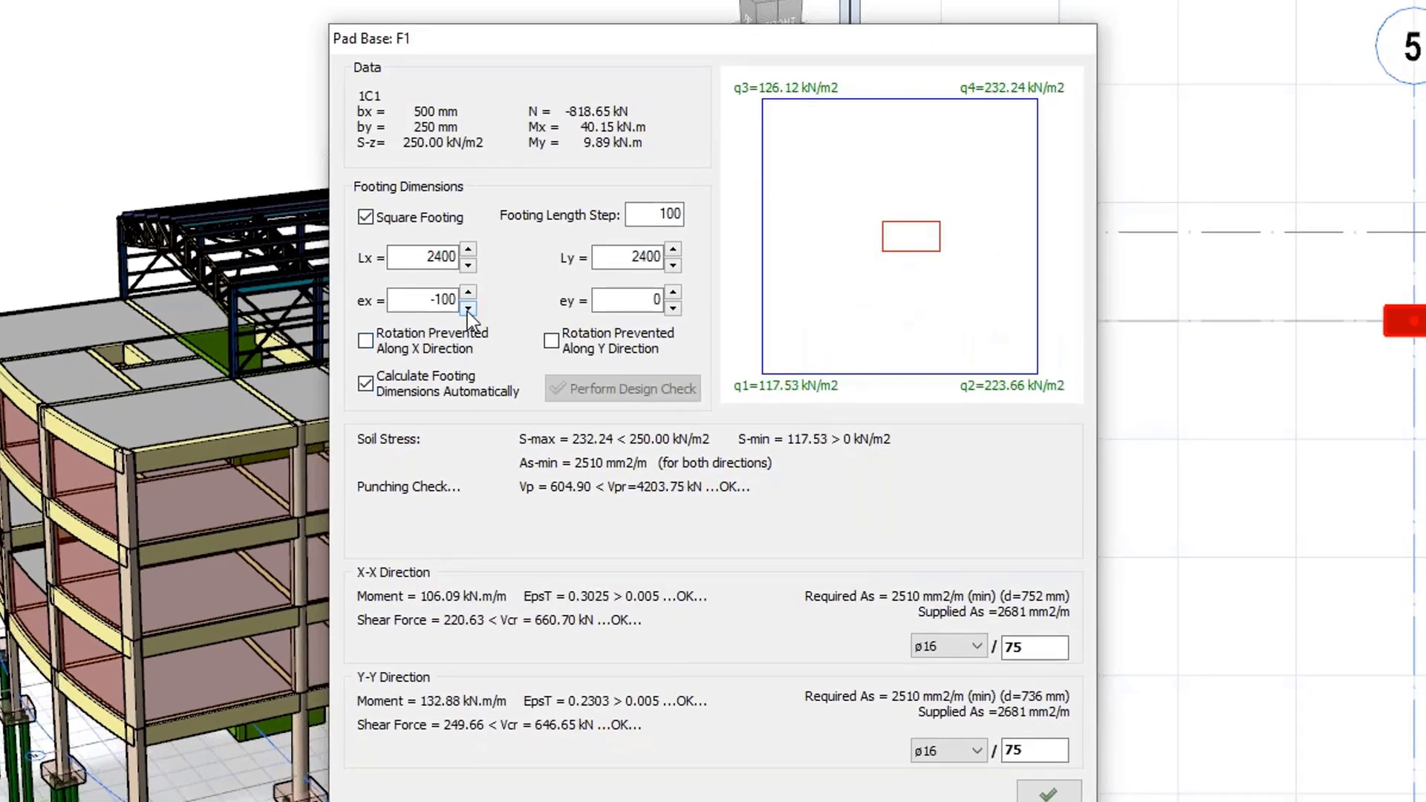
click(467, 309)
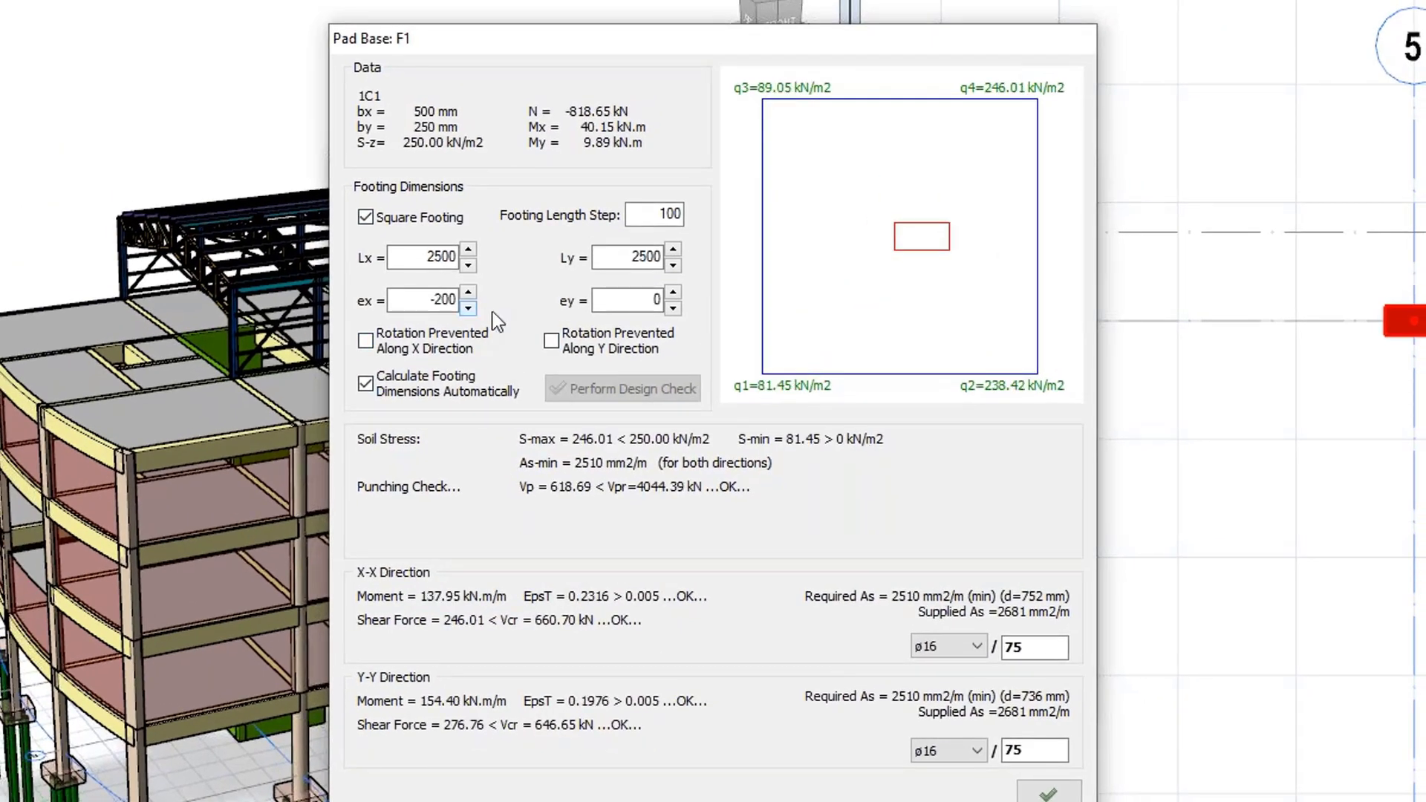
click(673, 308)
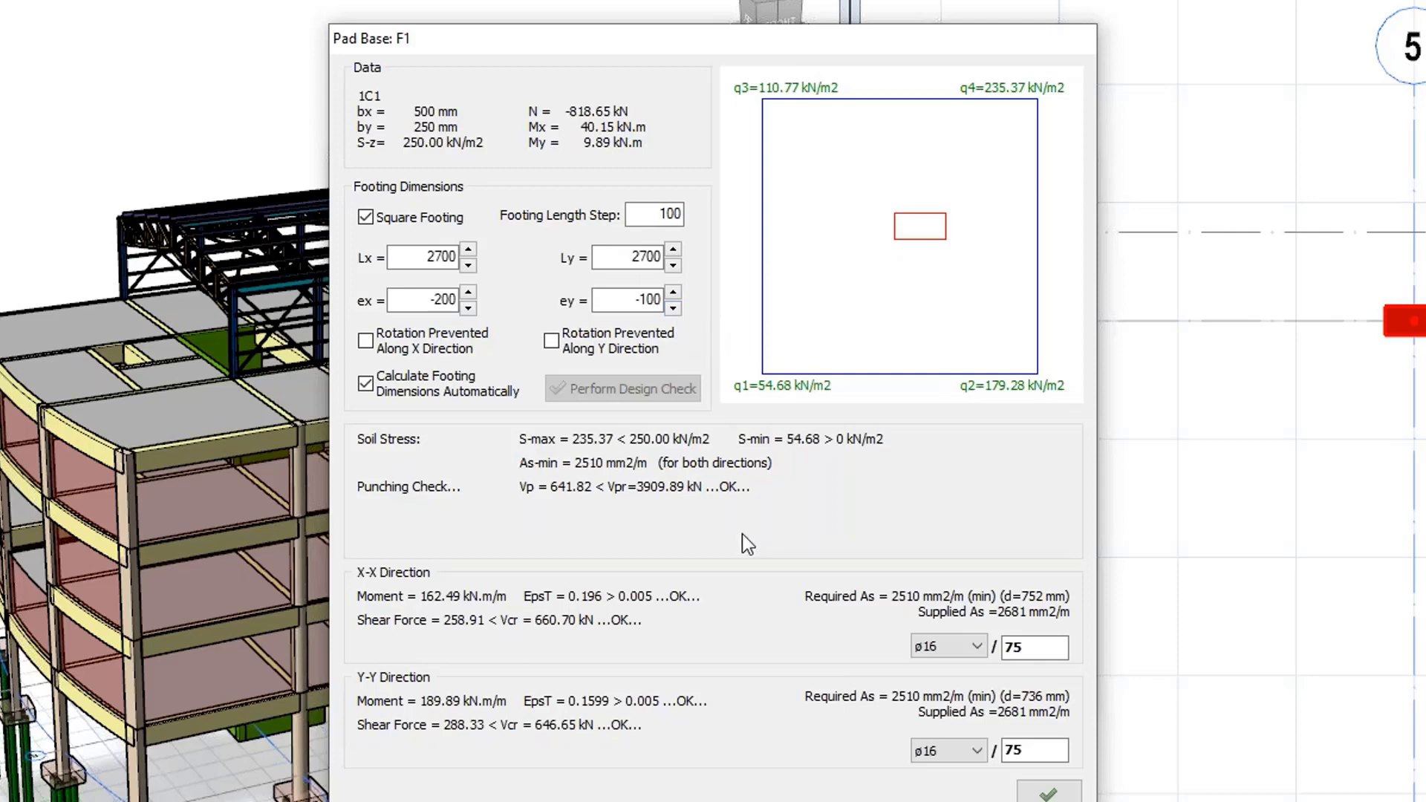
click(1048, 792)
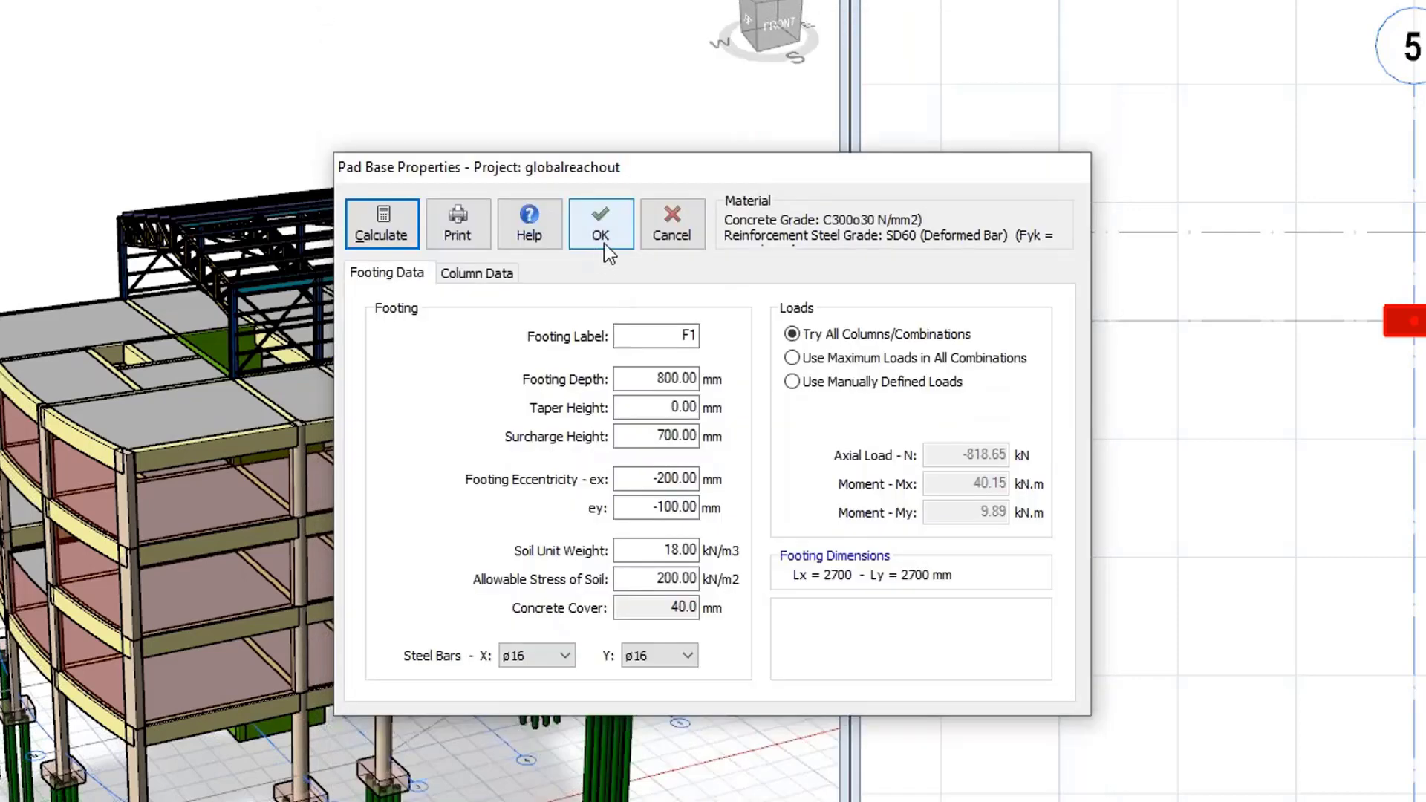
click(603, 243)
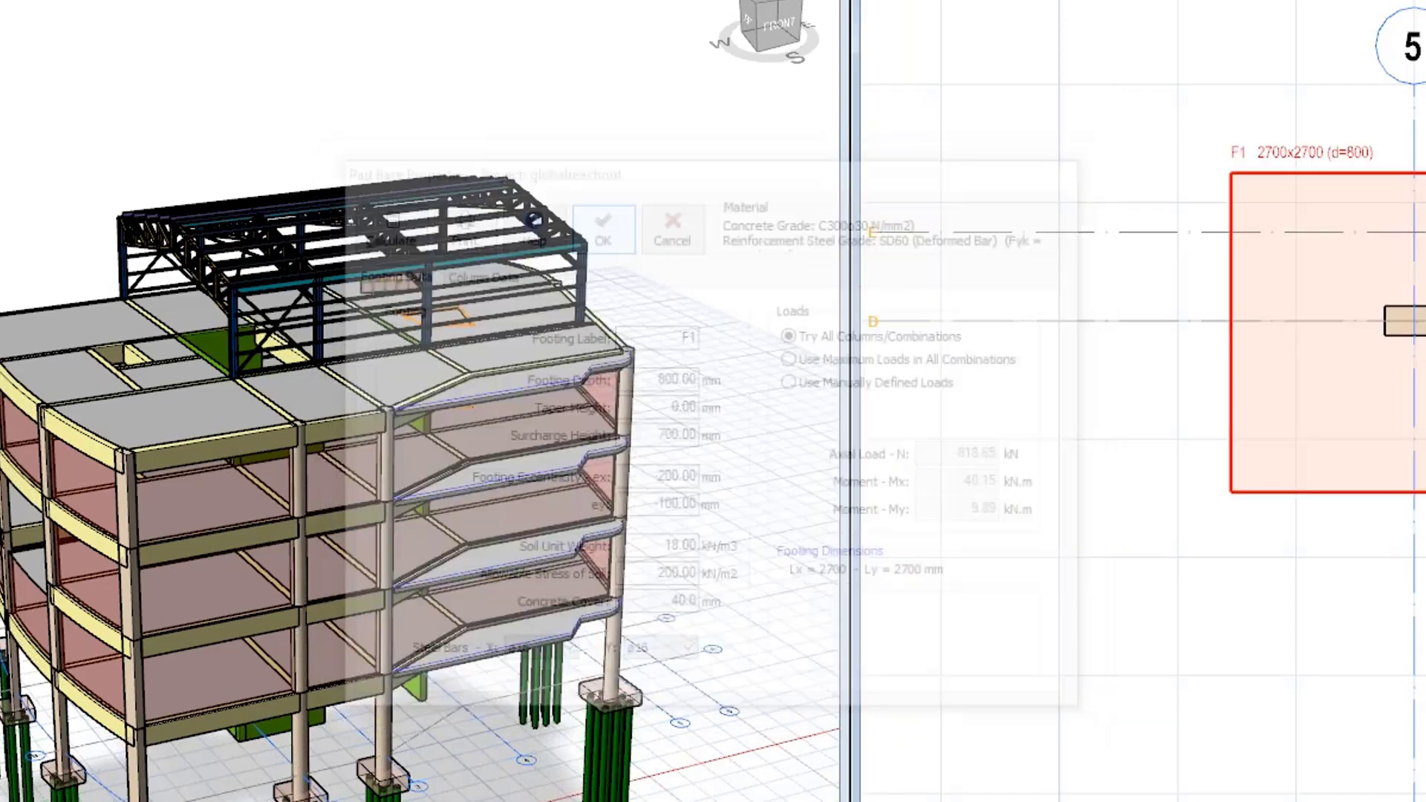
Select columns 1C2 and 1C12 and combine them for a shared foundation design.
scroll(1330, 320, down, 7)
scroll(1244, 286, up, 7)
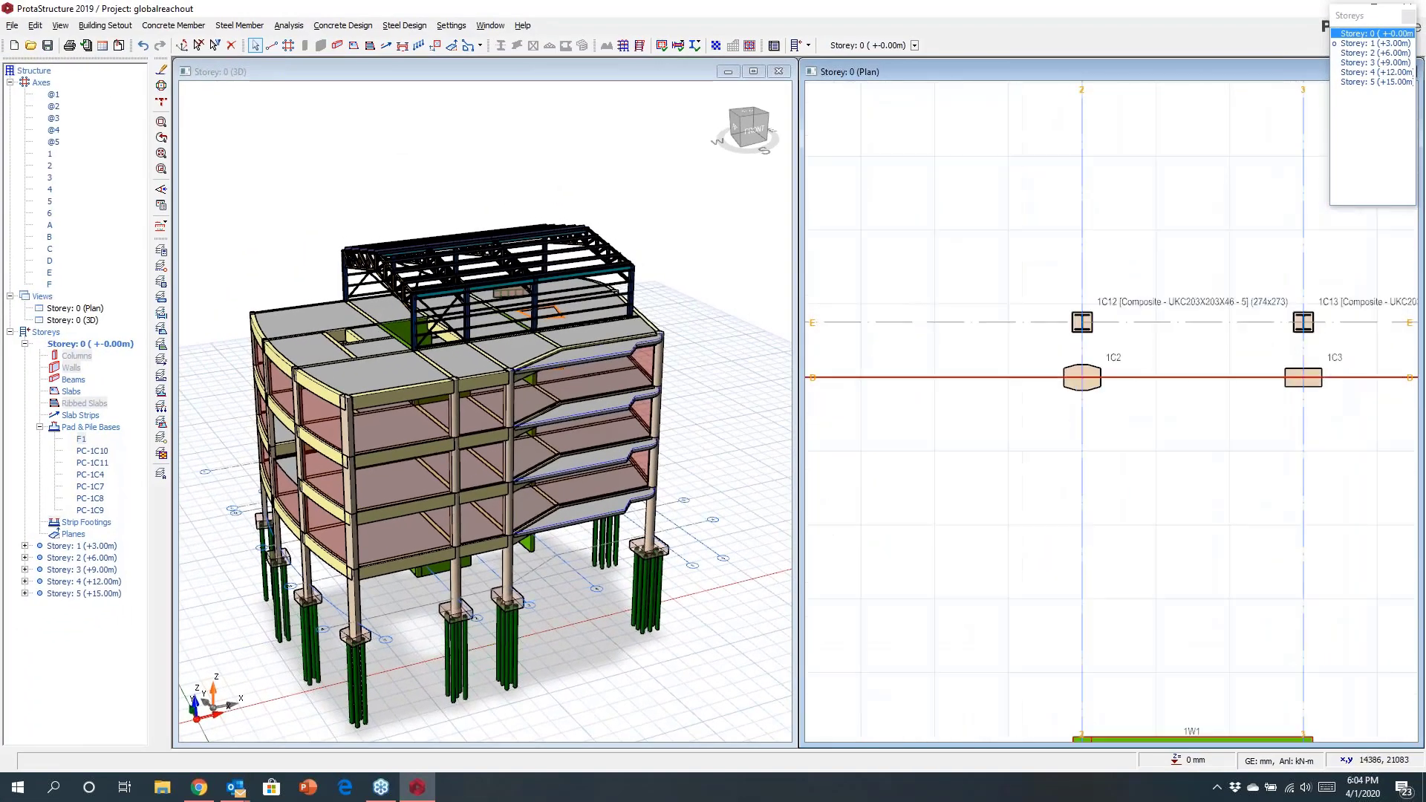
middle_drag(1097, 377, 990, 385)
scroll(976, 385, up, 3)
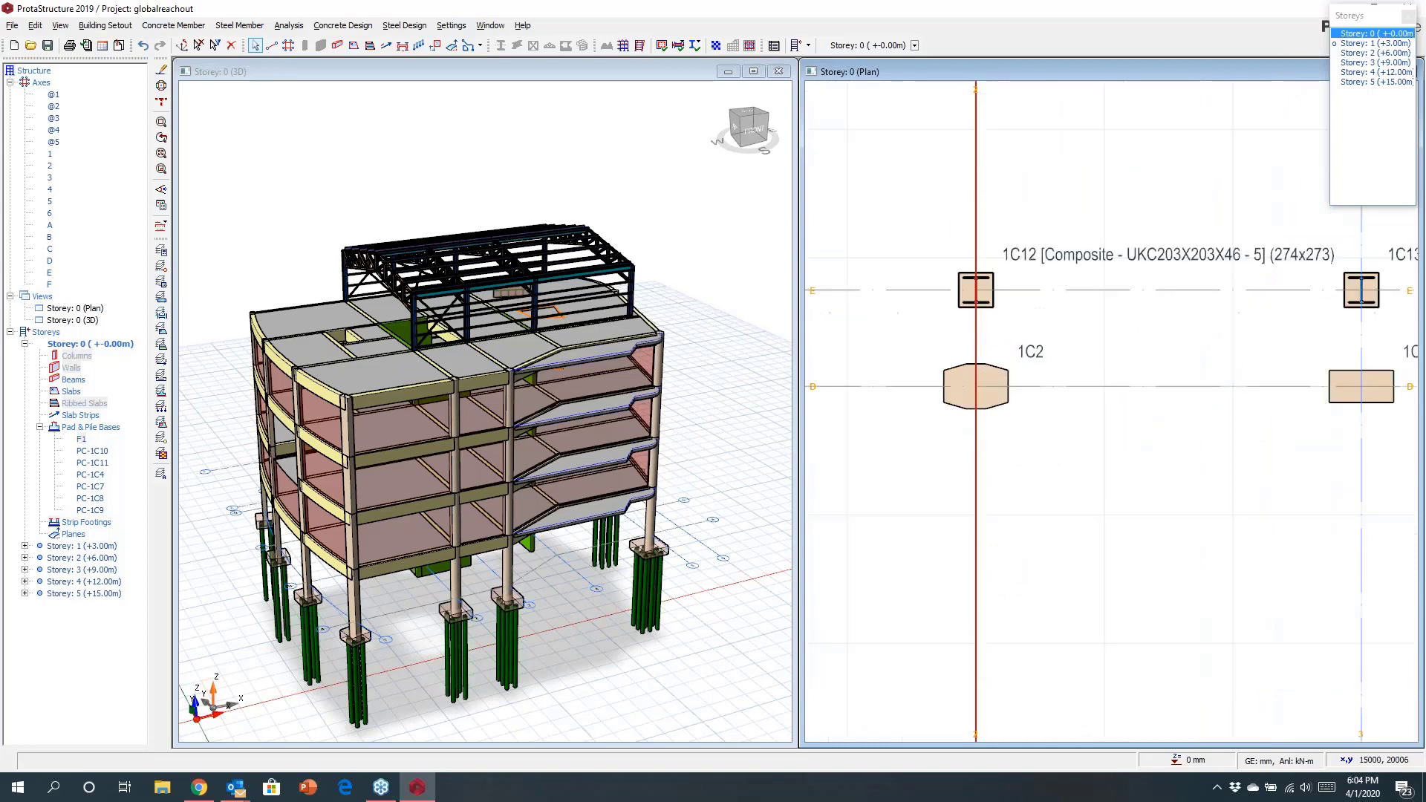
middle_drag(1085, 422, 1041, 485)
scroll(1025, 471, down, 2)
scroll(928, 444, up, 3)
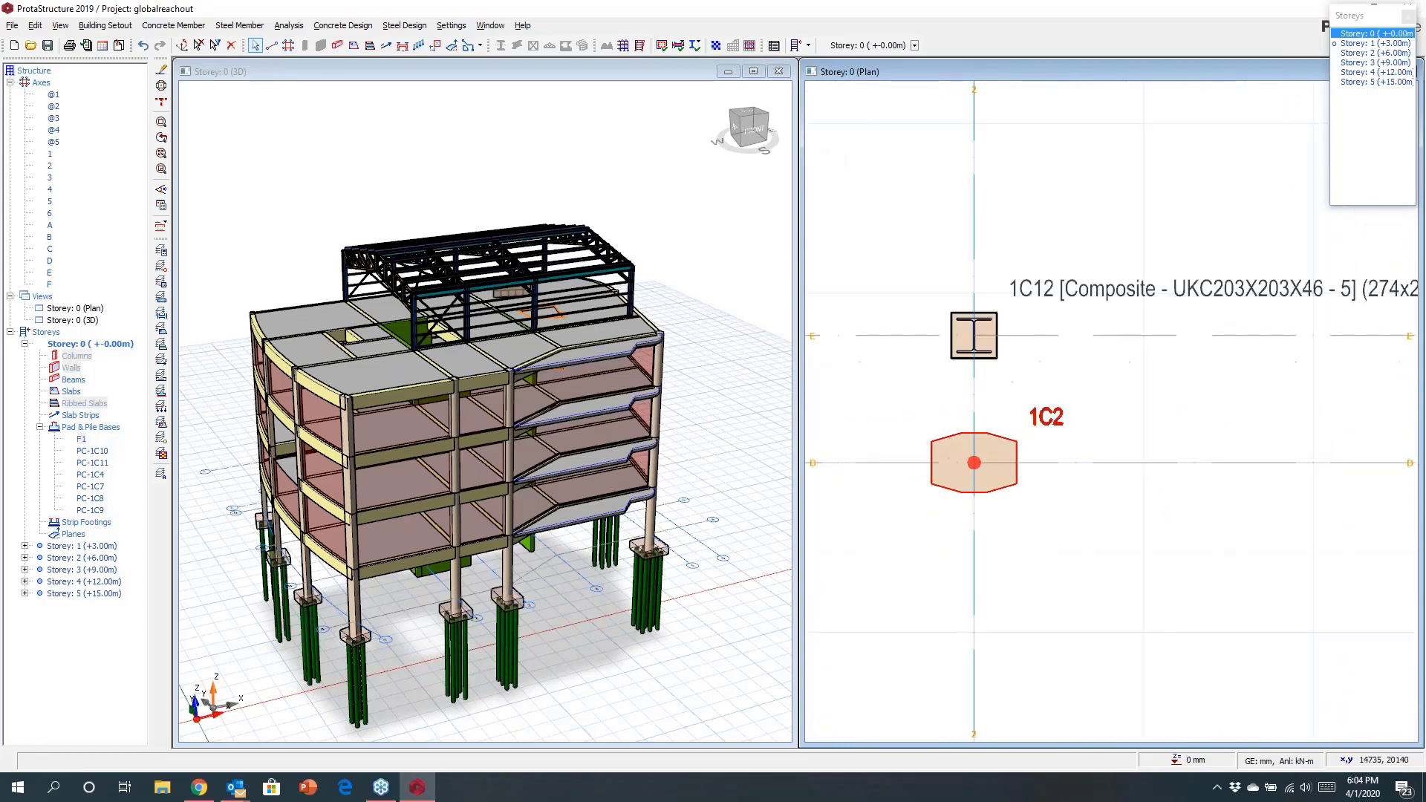
click(929, 445)
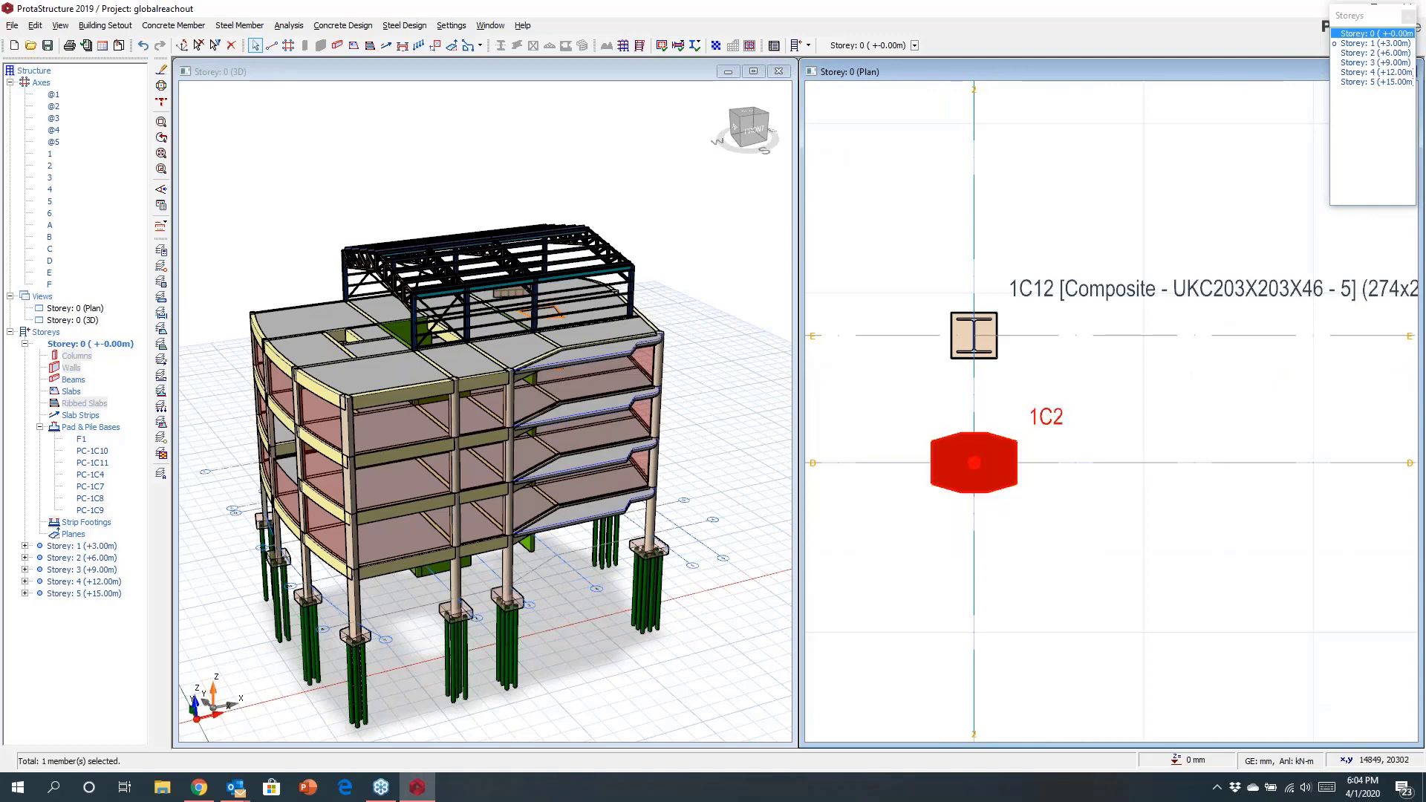
click(973, 335)
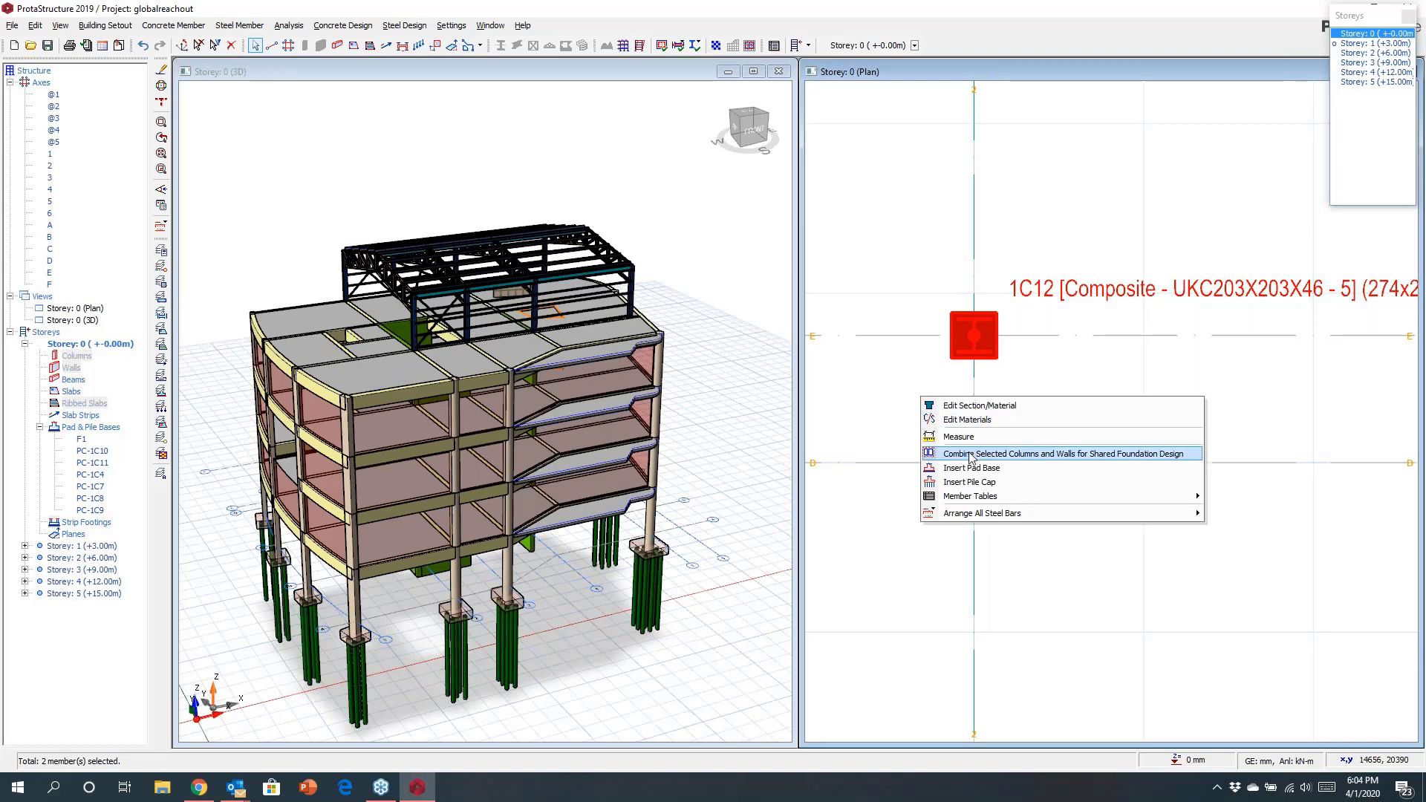
click(966, 455)
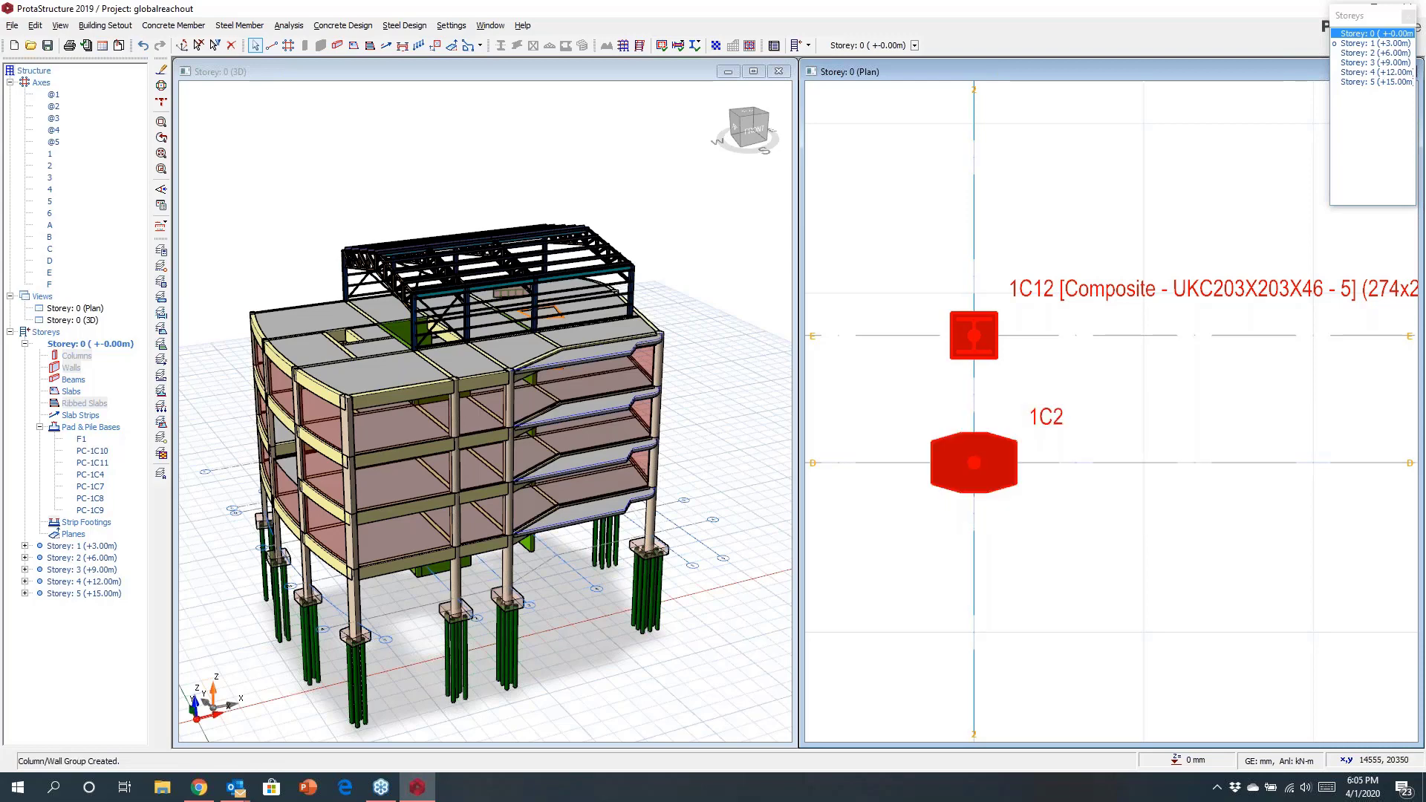
Insert a shared pile cap under the grouped columns and confirm its batch design.
right_click(907, 421)
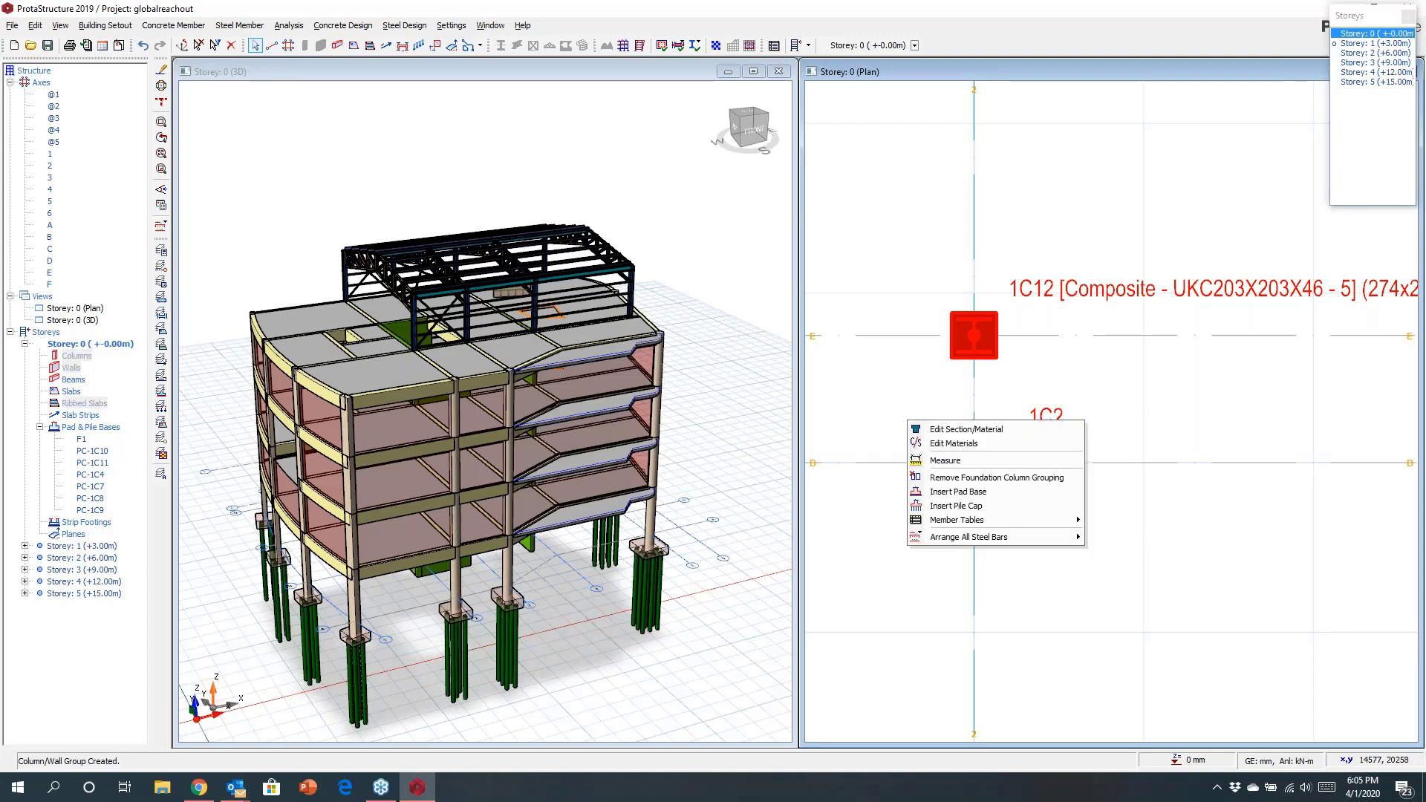
click(939, 506)
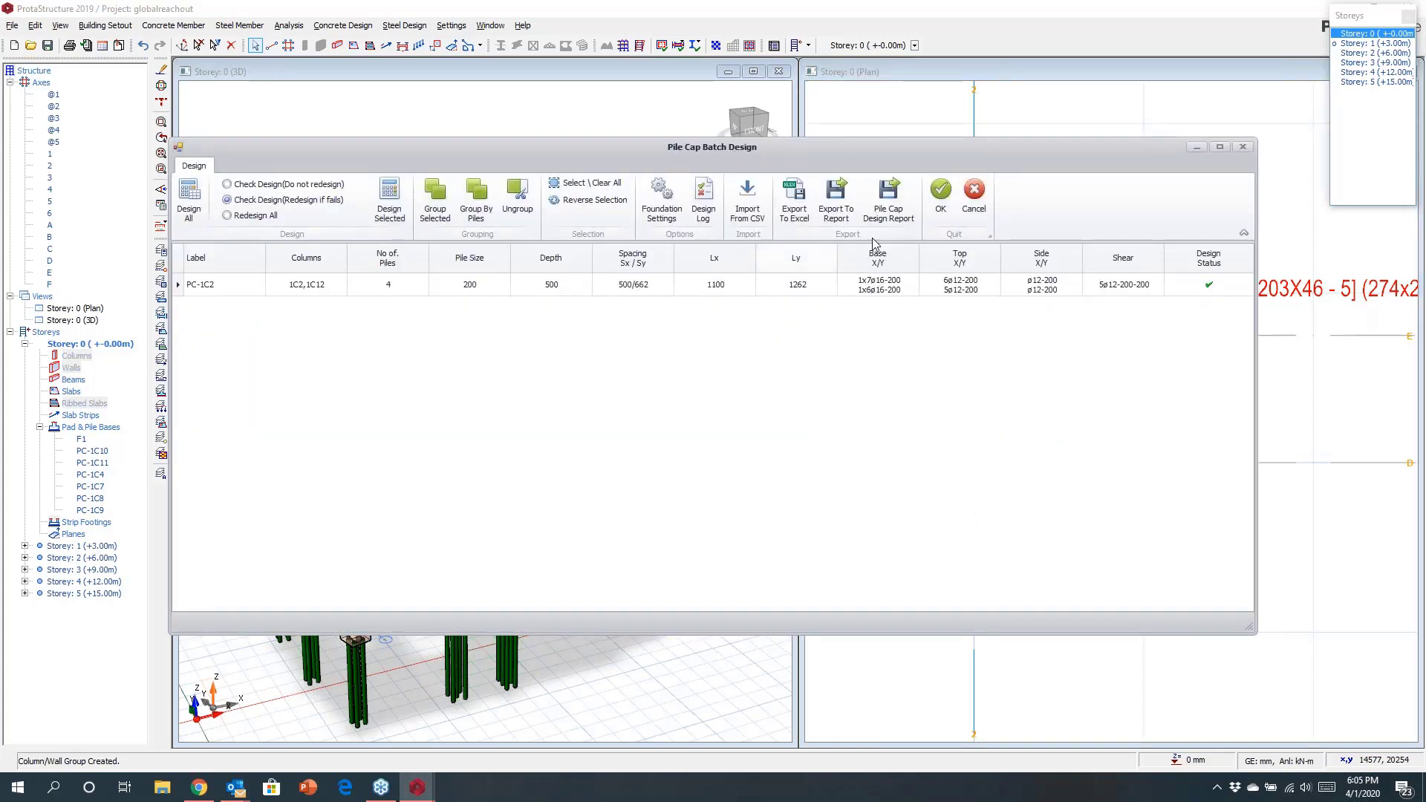
click(941, 194)
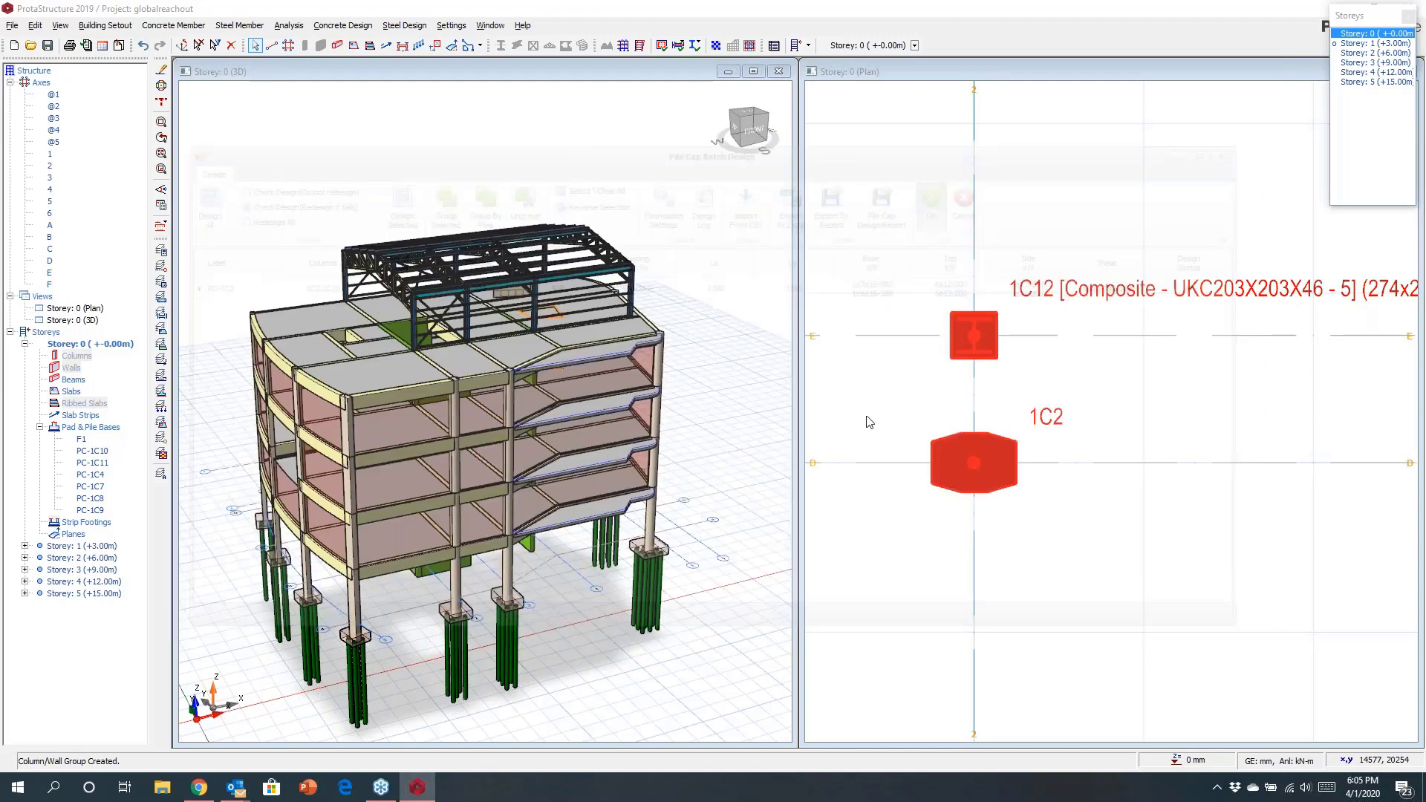
scroll(869, 424, down, 5)
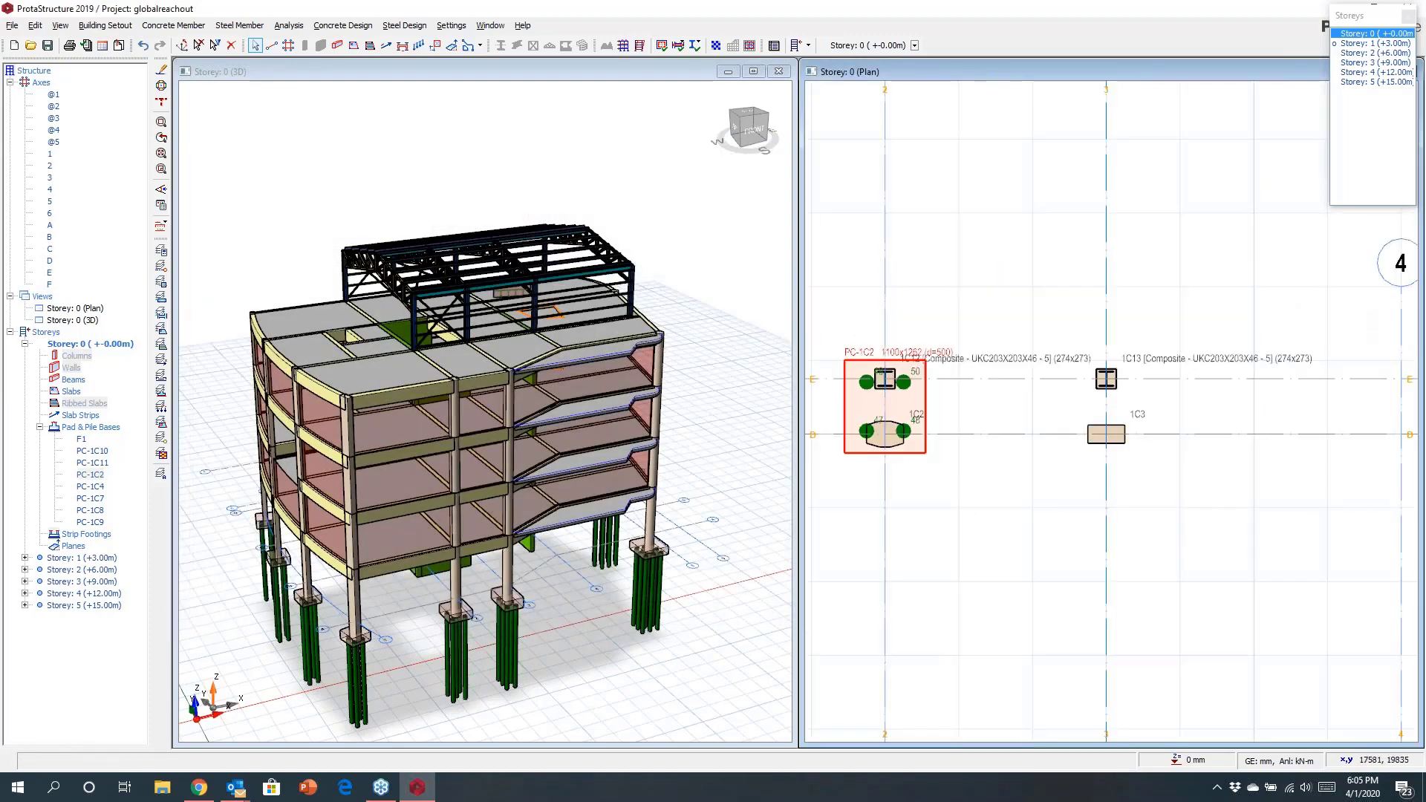
Select columns 1C13 and 1C3 and combine them for a shared foundation design.
middle_drag(1044, 455, 960, 455)
scroll(993, 400, up, 3)
click(1015, 345)
click(1030, 402)
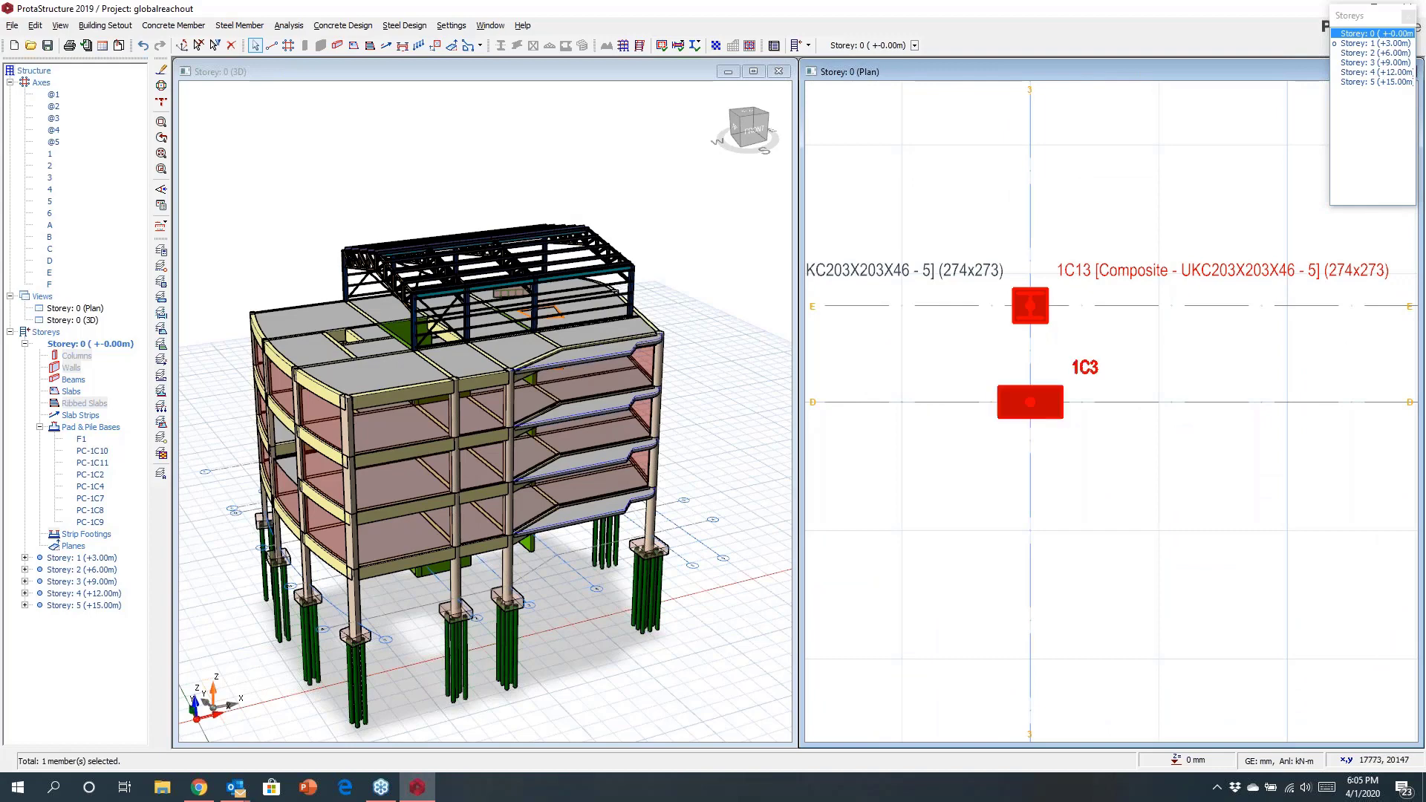
right_click(988, 340)
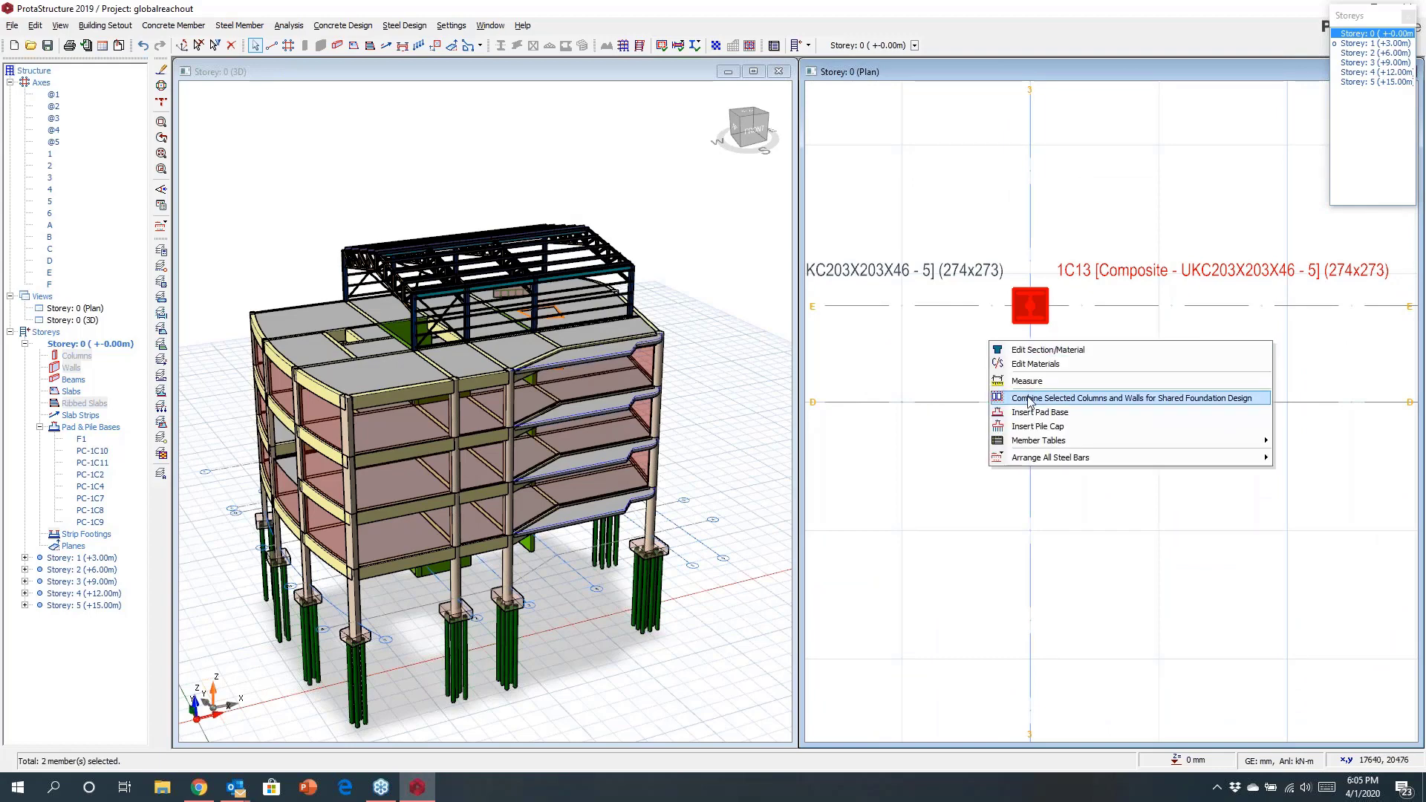
click(1030, 402)
Insert a shared pad base under the grouped columns, calculate it and confirm.
right_click(994, 358)
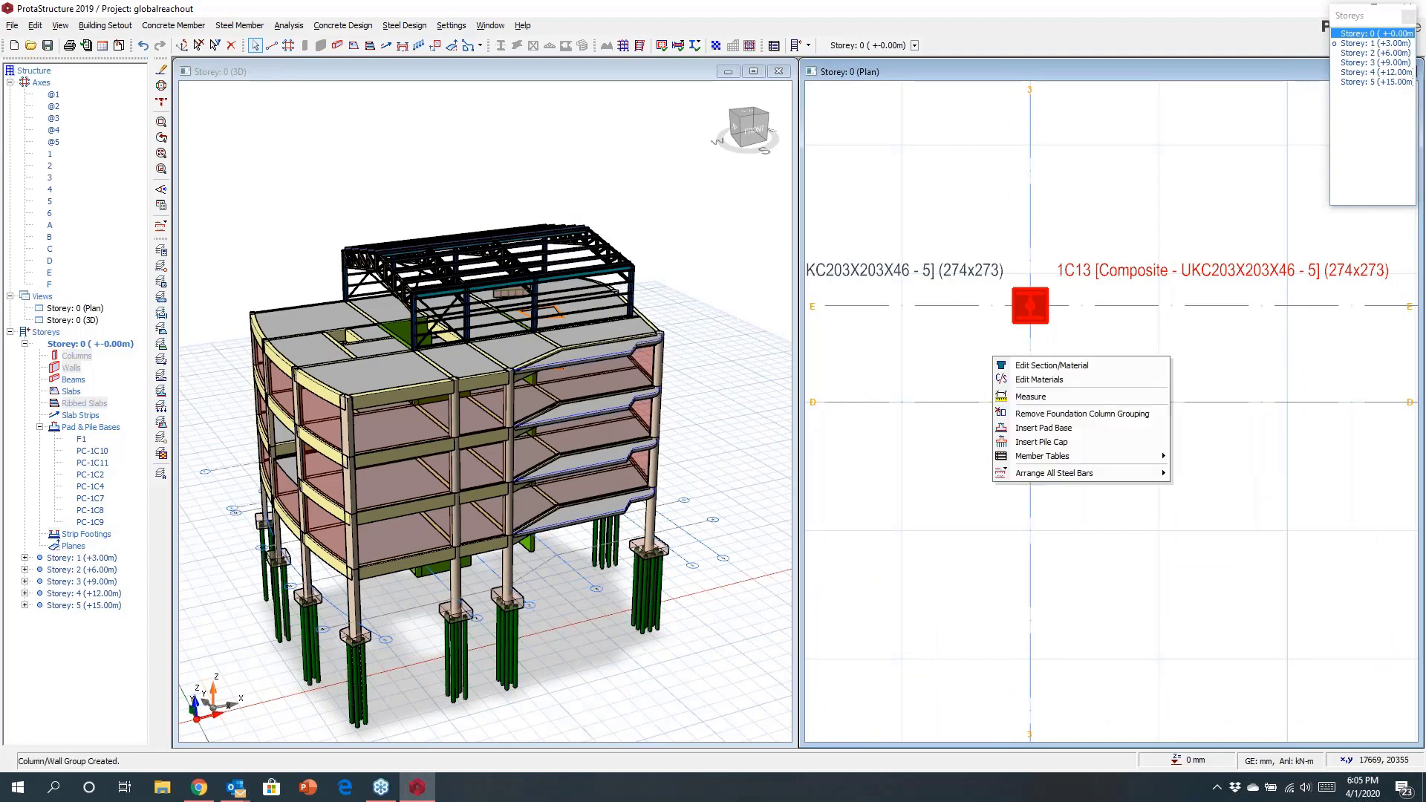
click(1040, 442)
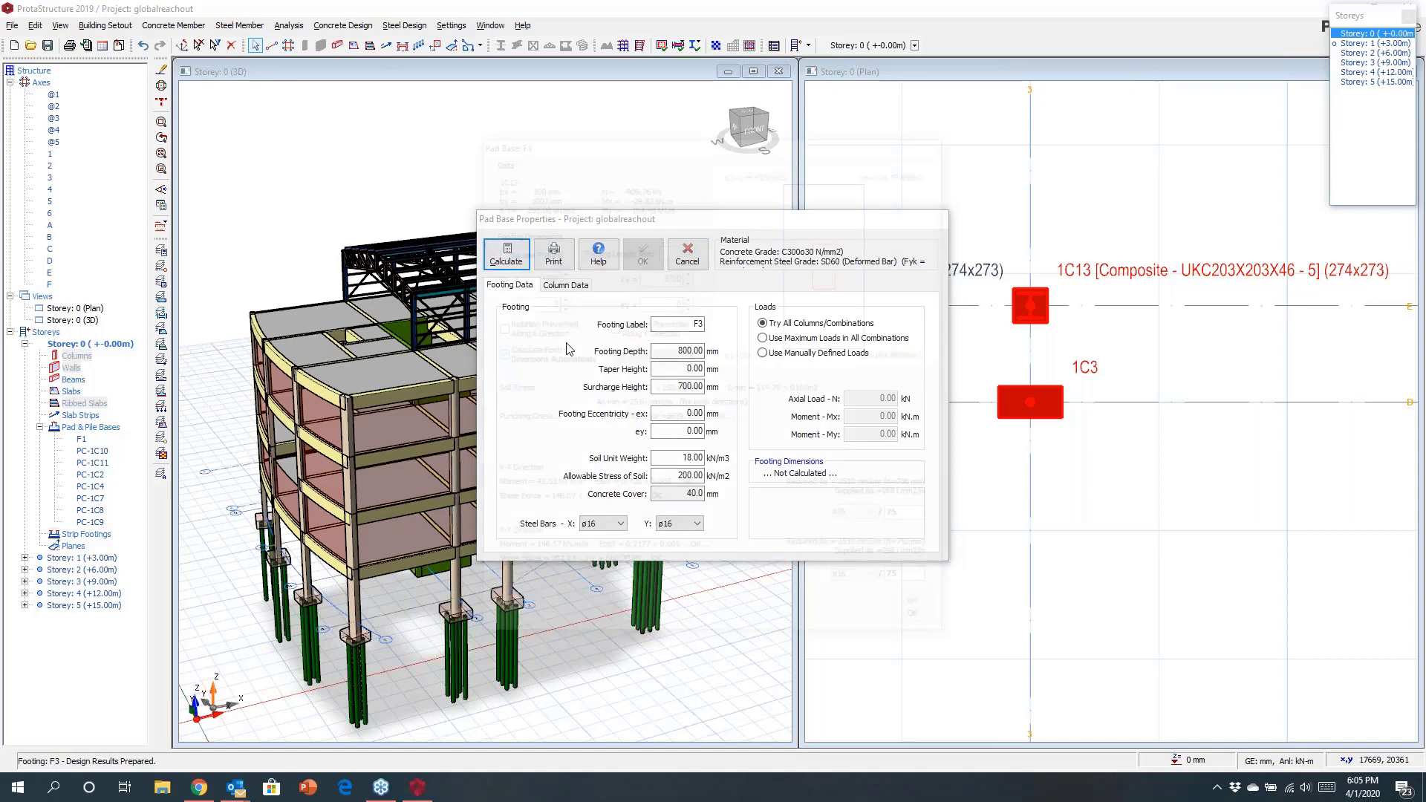
key(Return)
click(921, 616)
click(643, 263)
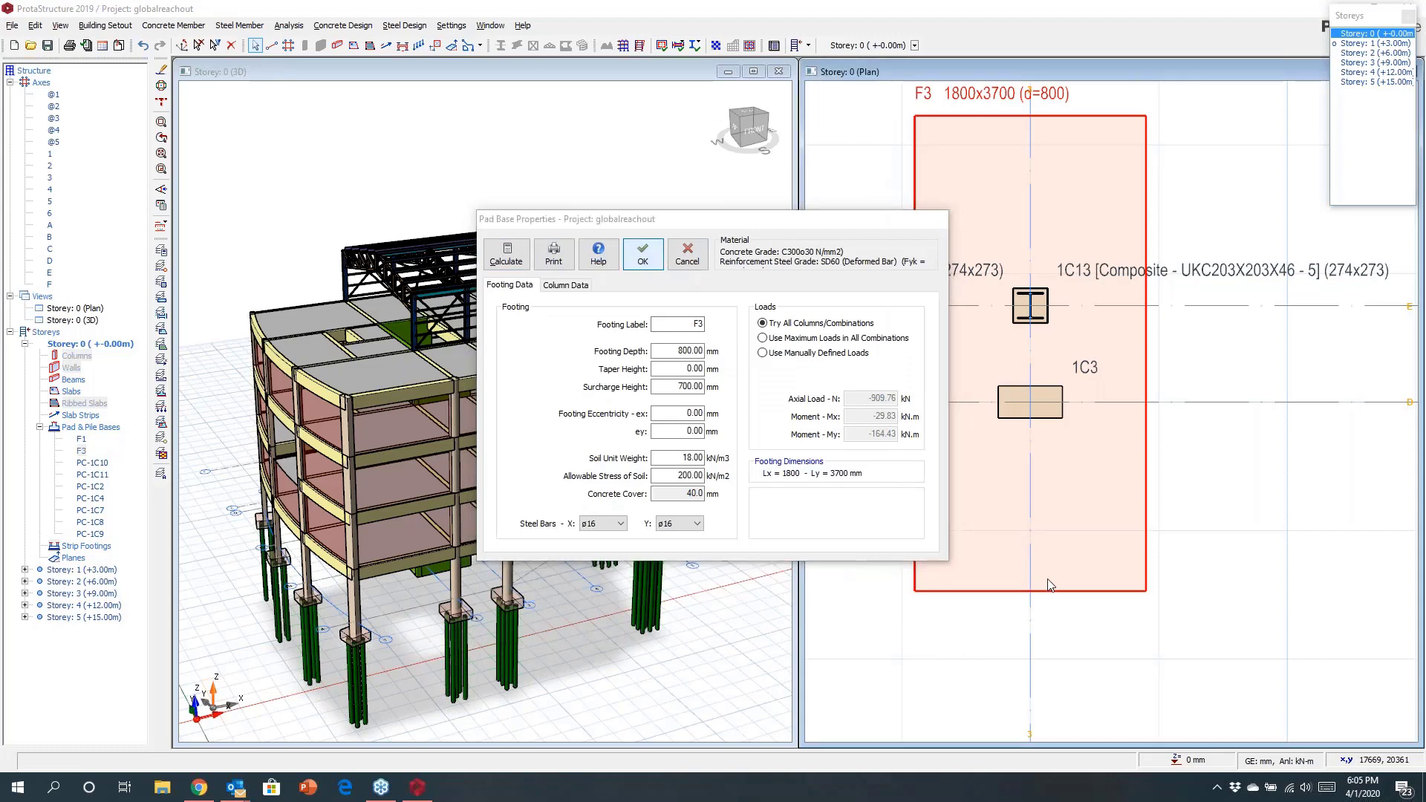
Insert a 500 x 900 mm foundation beam between the columns on axes 2 and 3.
scroll(1049, 584, down, 3)
middle_drag(1045, 367, 1195, 428)
scroll(1062, 311, up, 3)
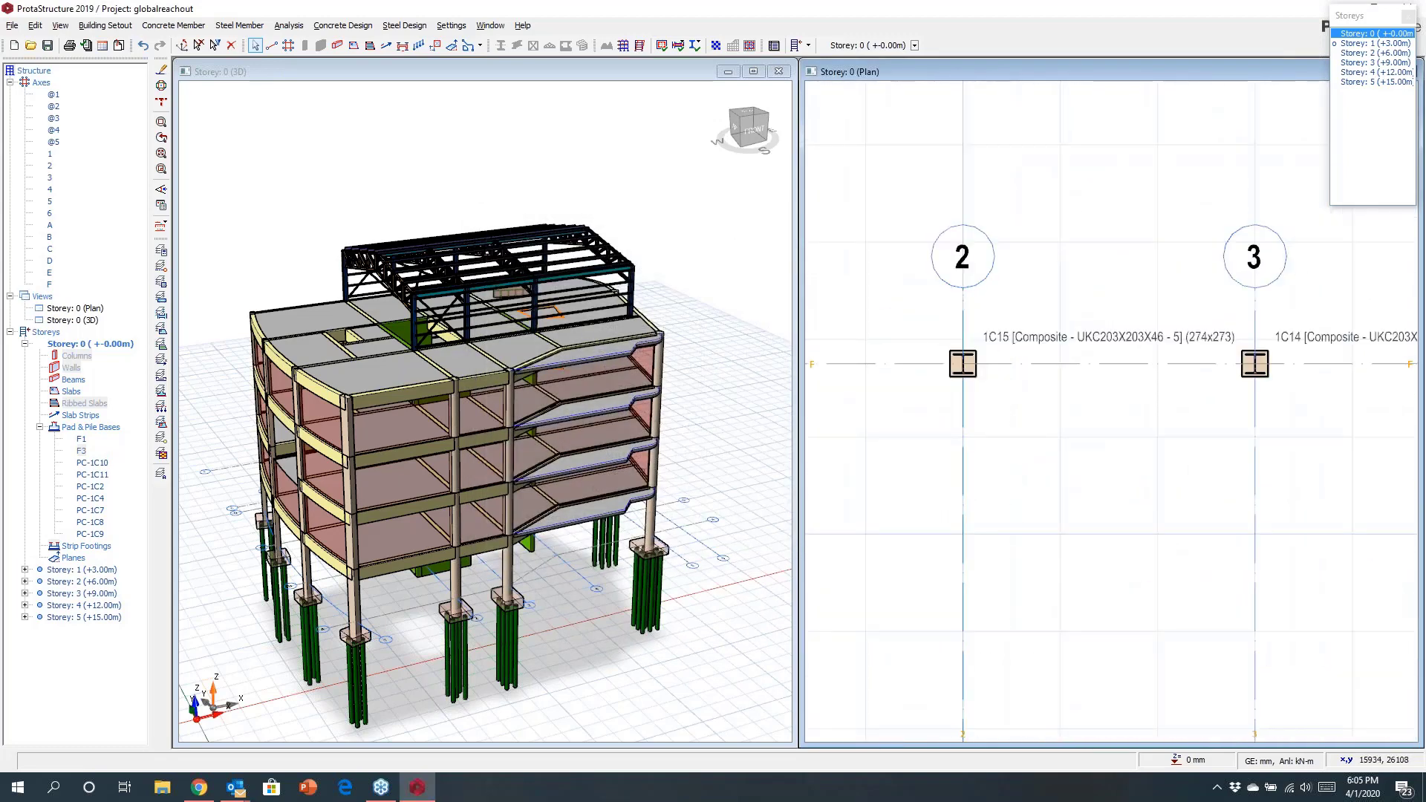
scroll(1036, 391, down, 3)
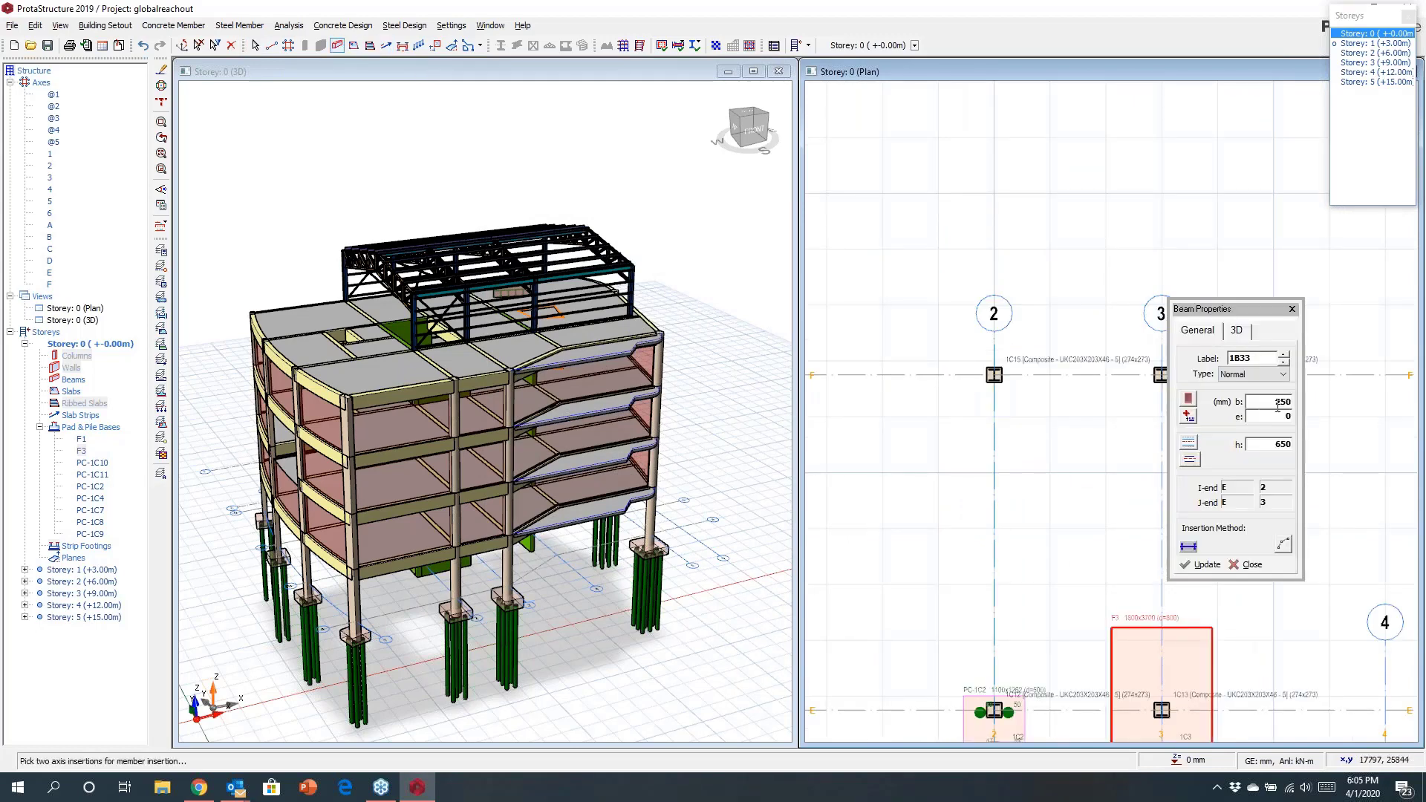
click(1273, 406)
text(500)
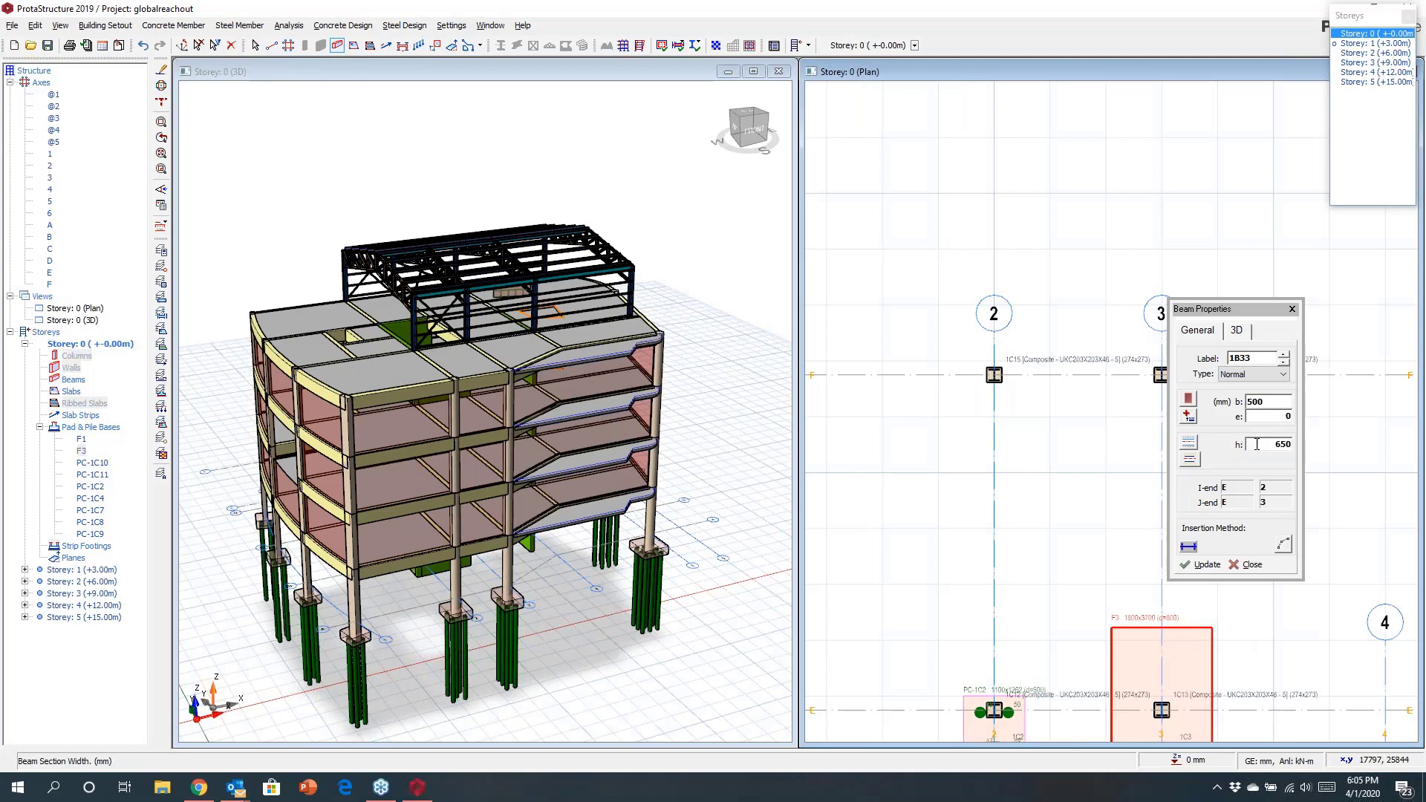
click(1279, 449)
text(900)
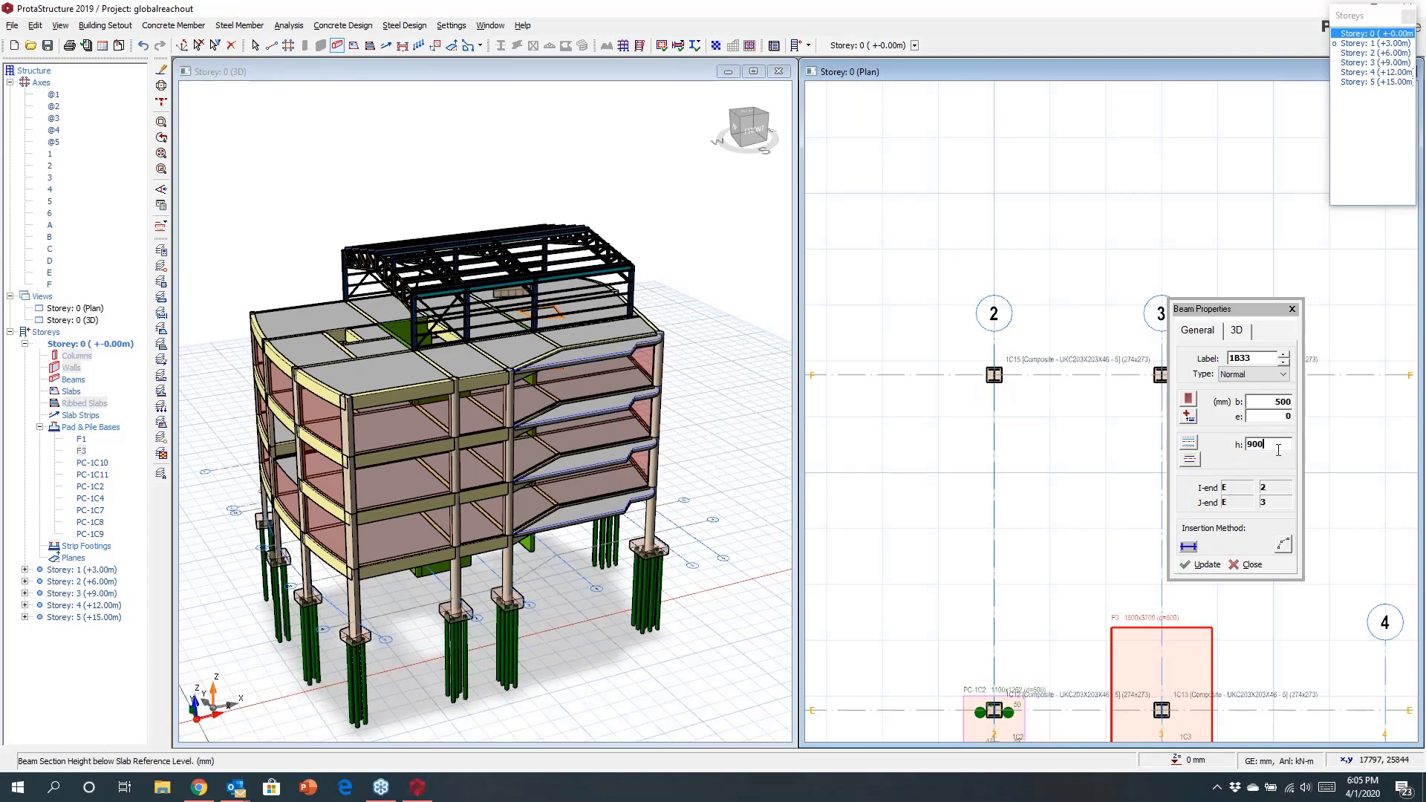
drag(1254, 306, 1355, 433)
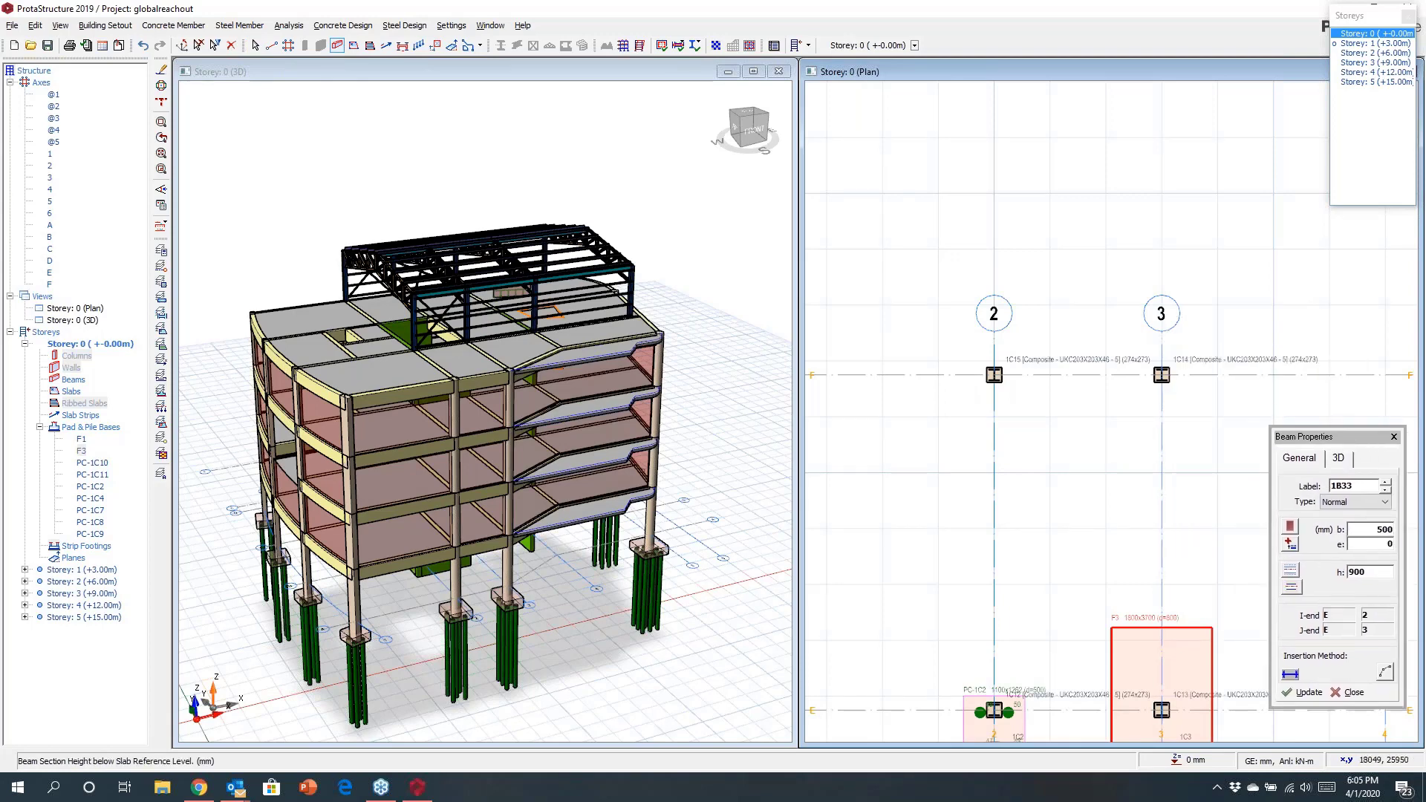
click(993, 375)
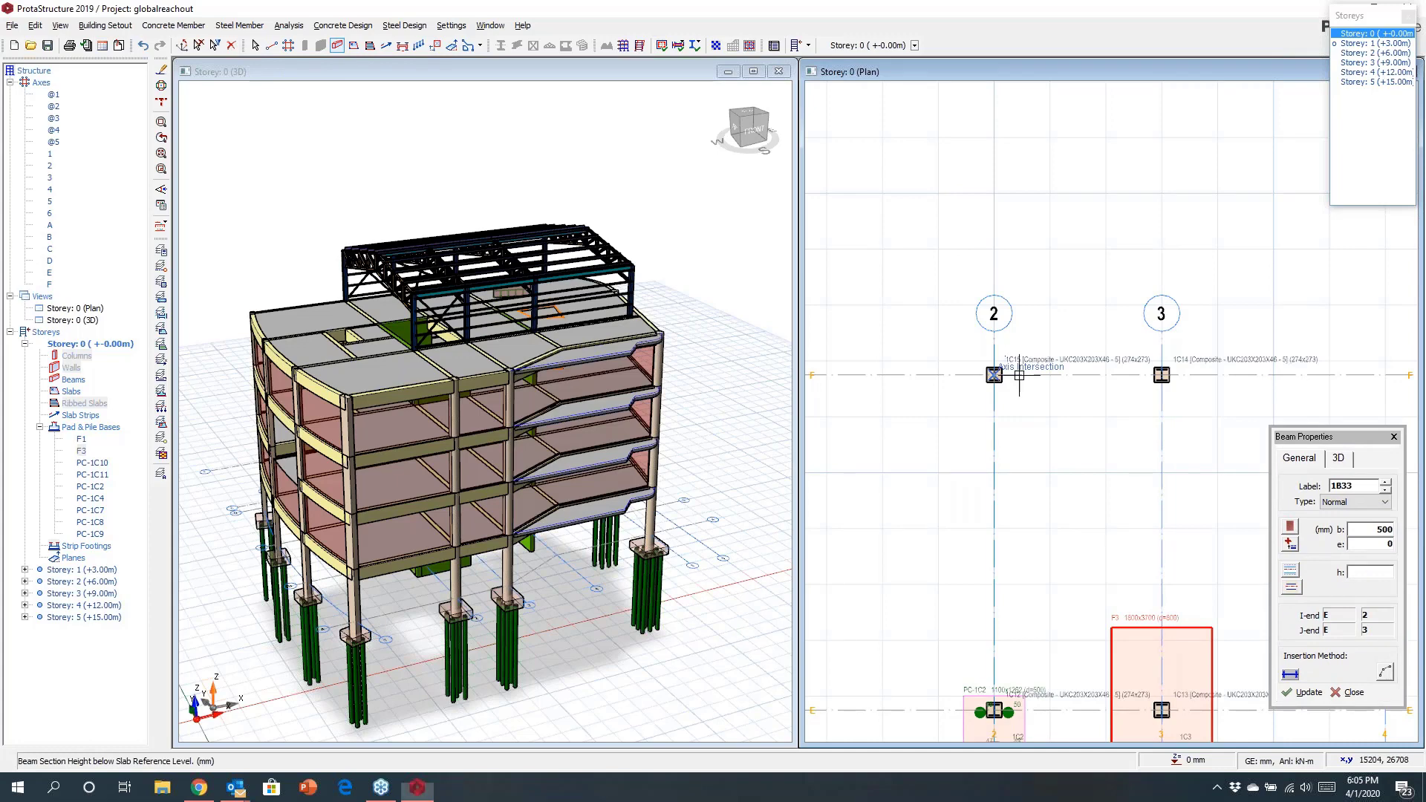
click(1161, 374)
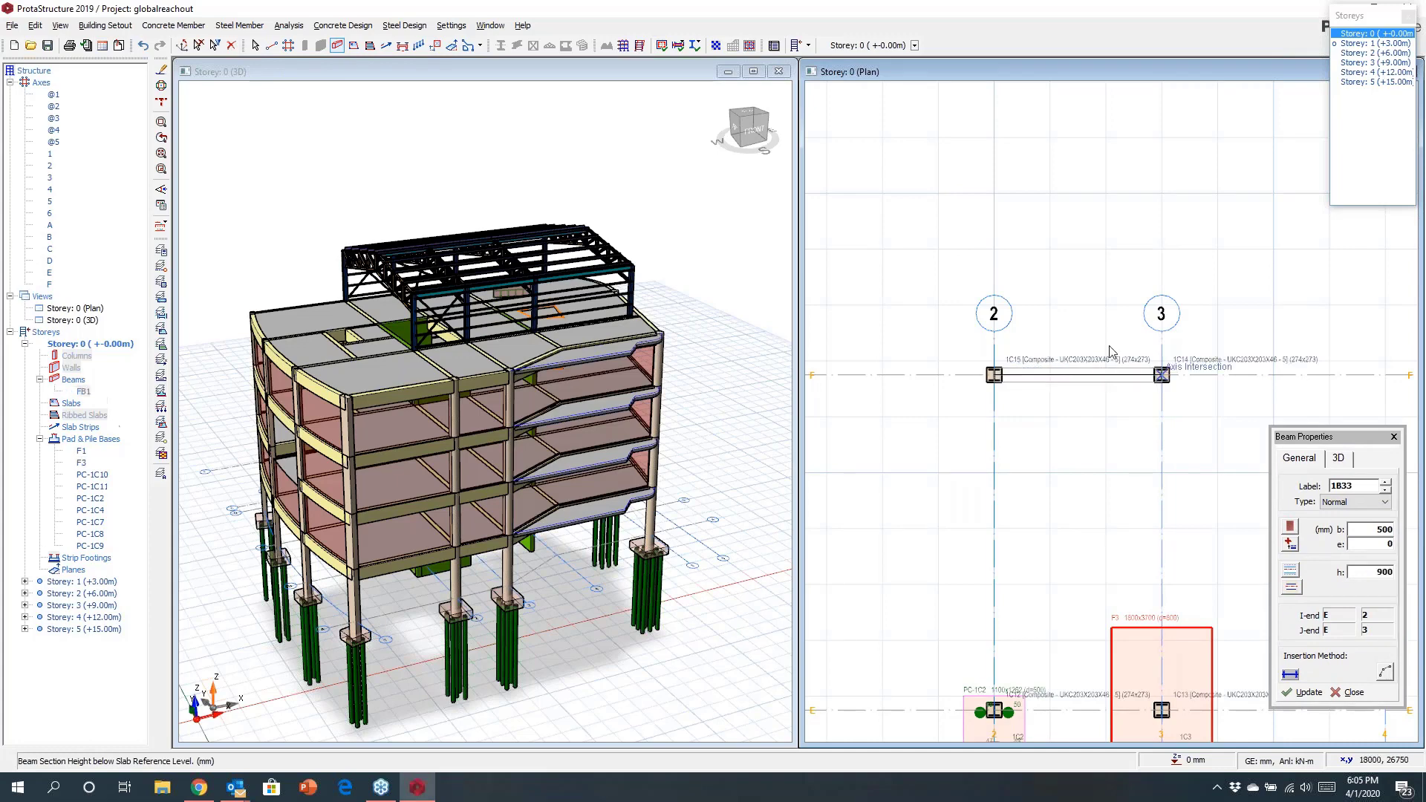
key(Escape)
Insert a strip footing under foundation beam FB1.
scroll(1074, 355, up, 3)
click(1068, 364)
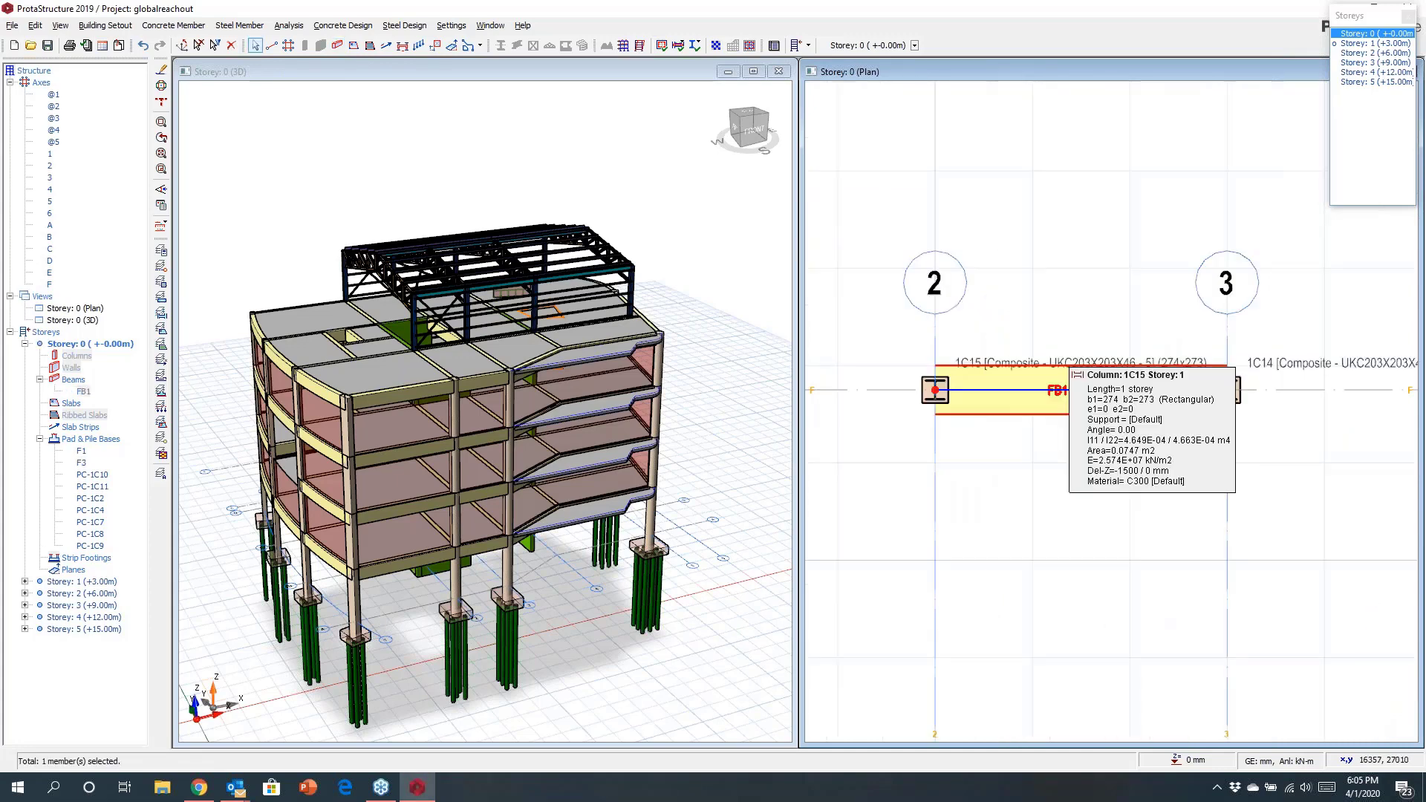
right_click(1071, 365)
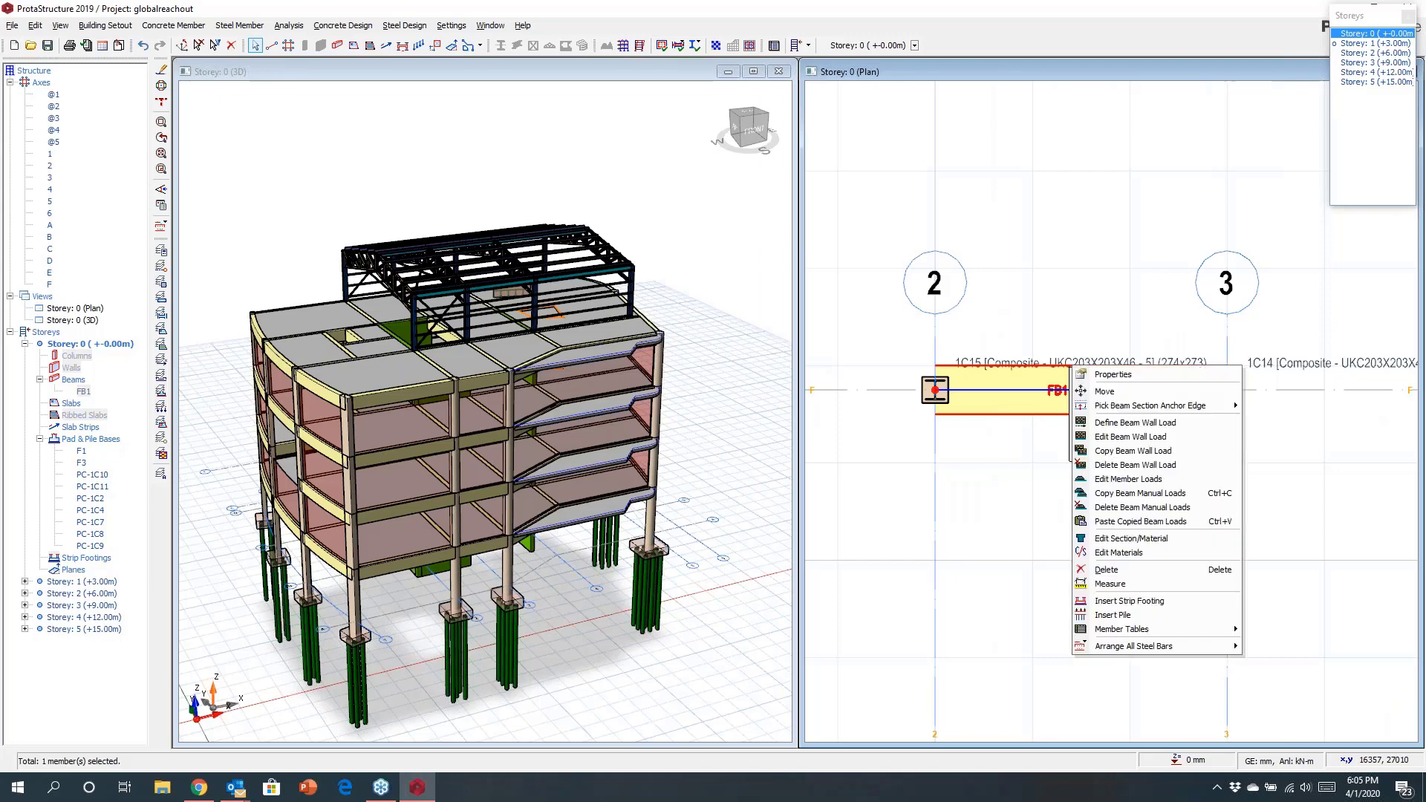
click(1111, 600)
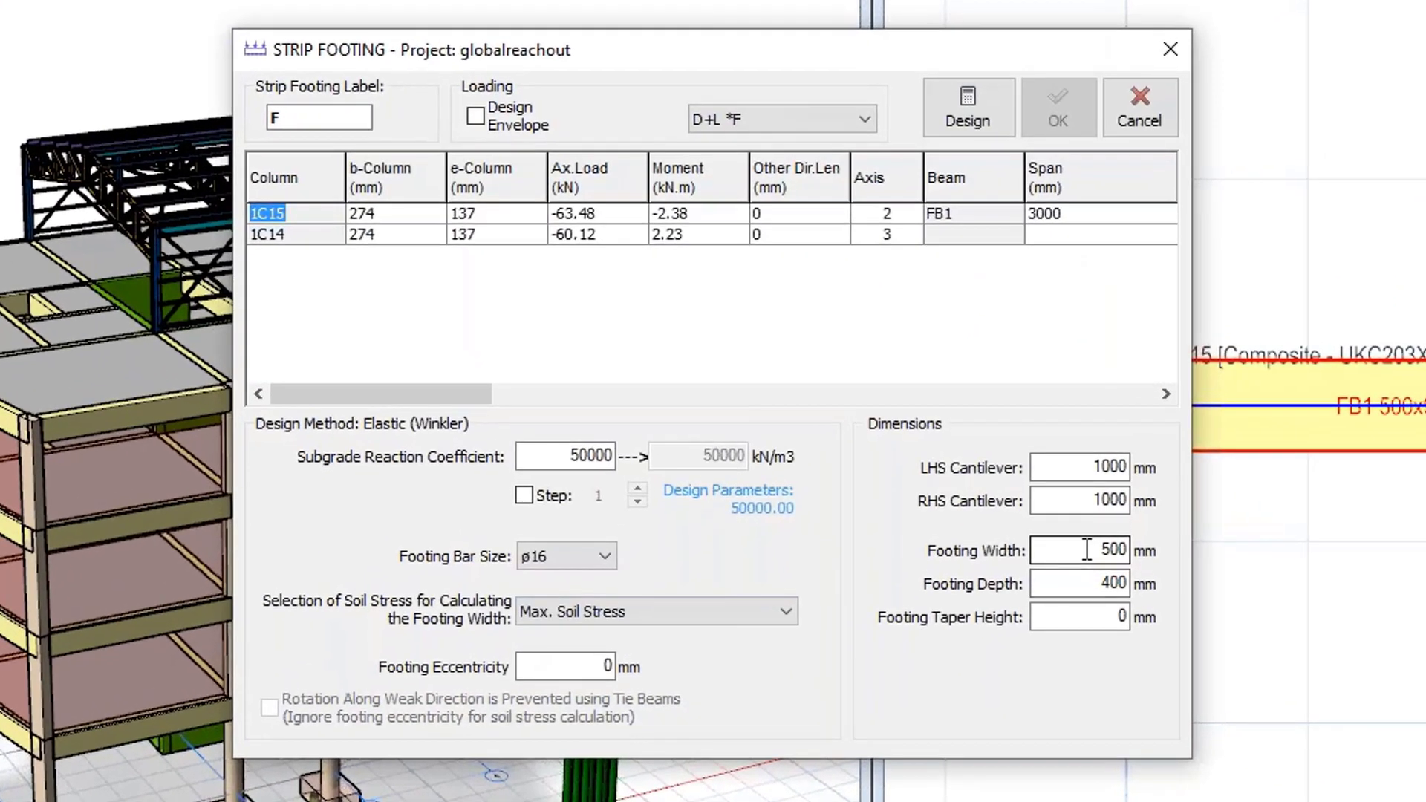
drag(1086, 550, 1136, 550)
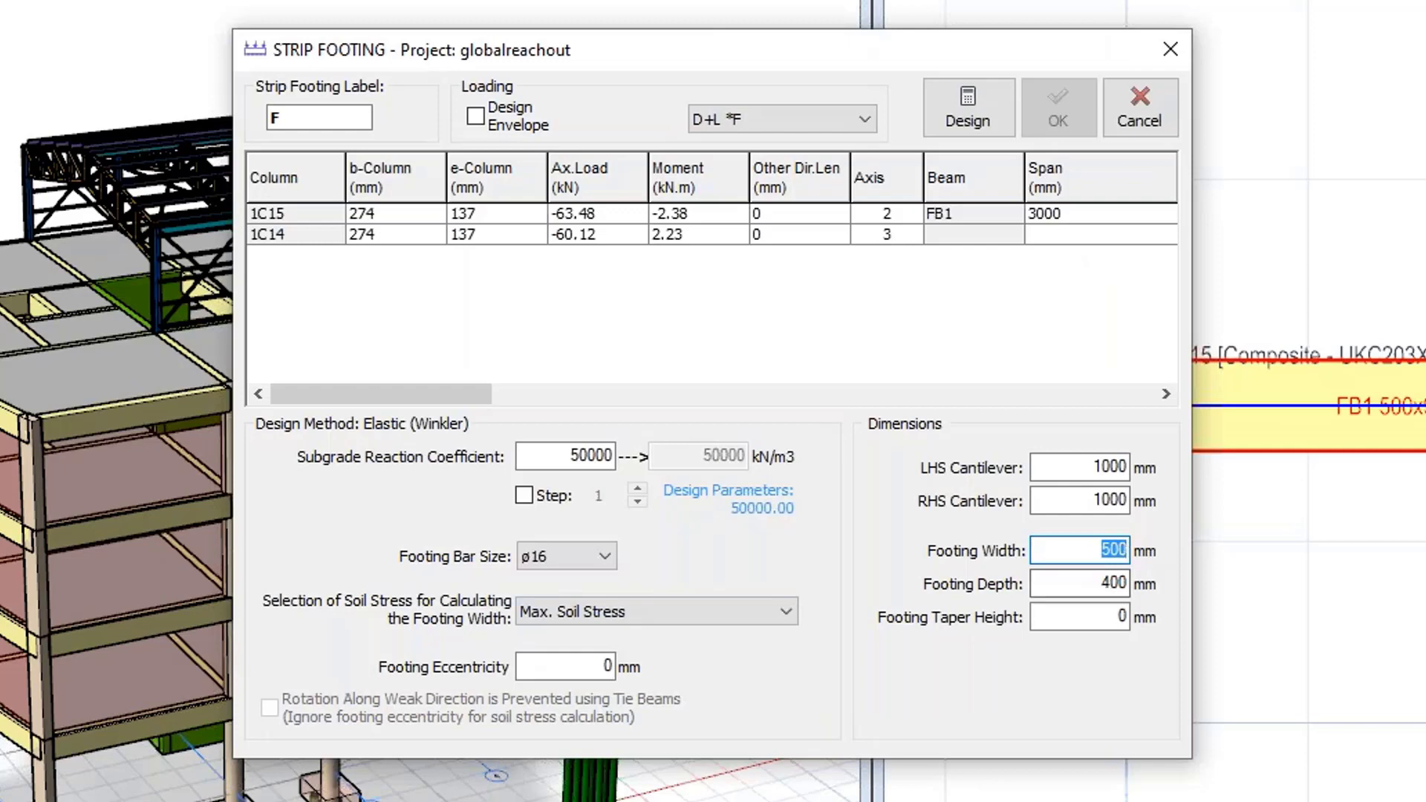
Try designing the strip footing with a 100 mm taper height.
double_click(1098, 616)
text(100)
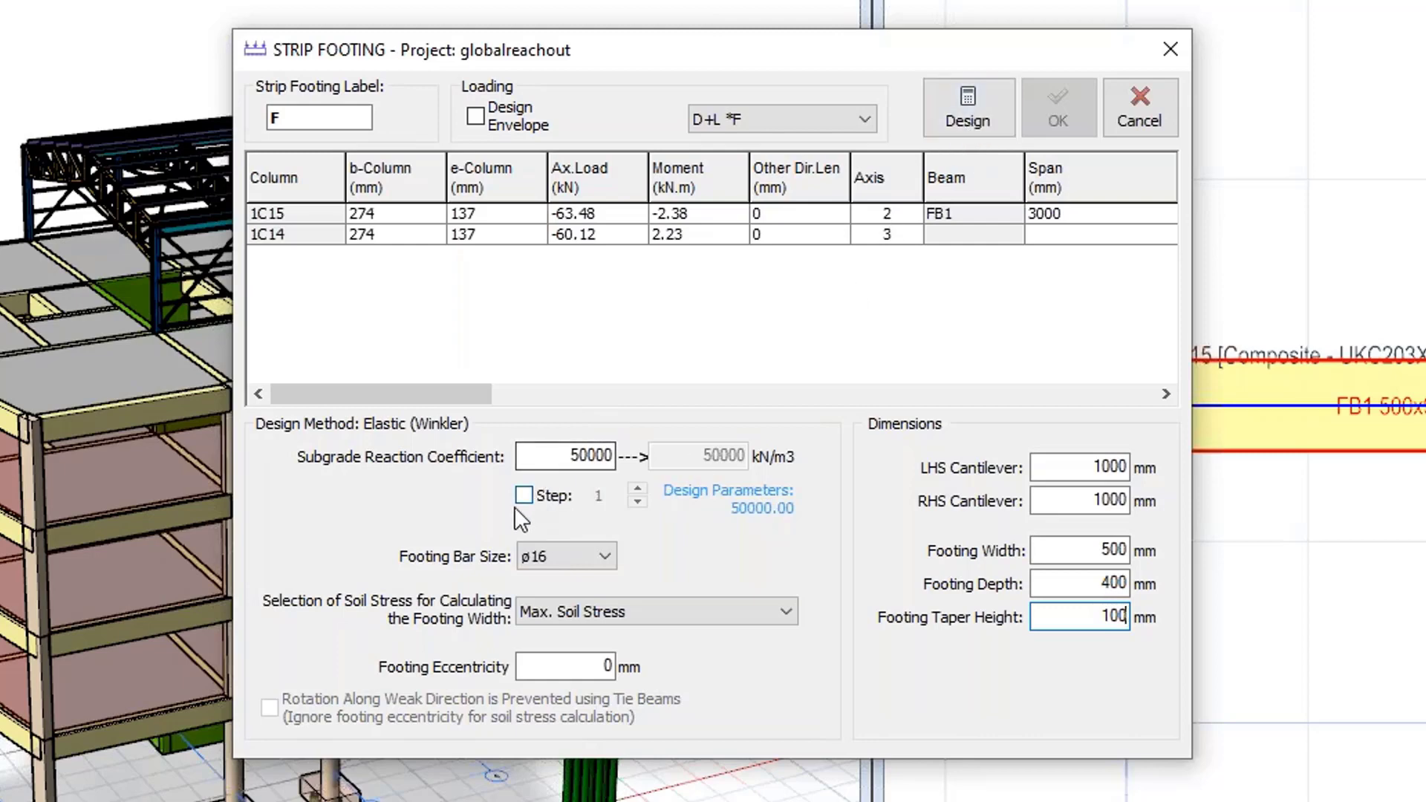
click(975, 113)
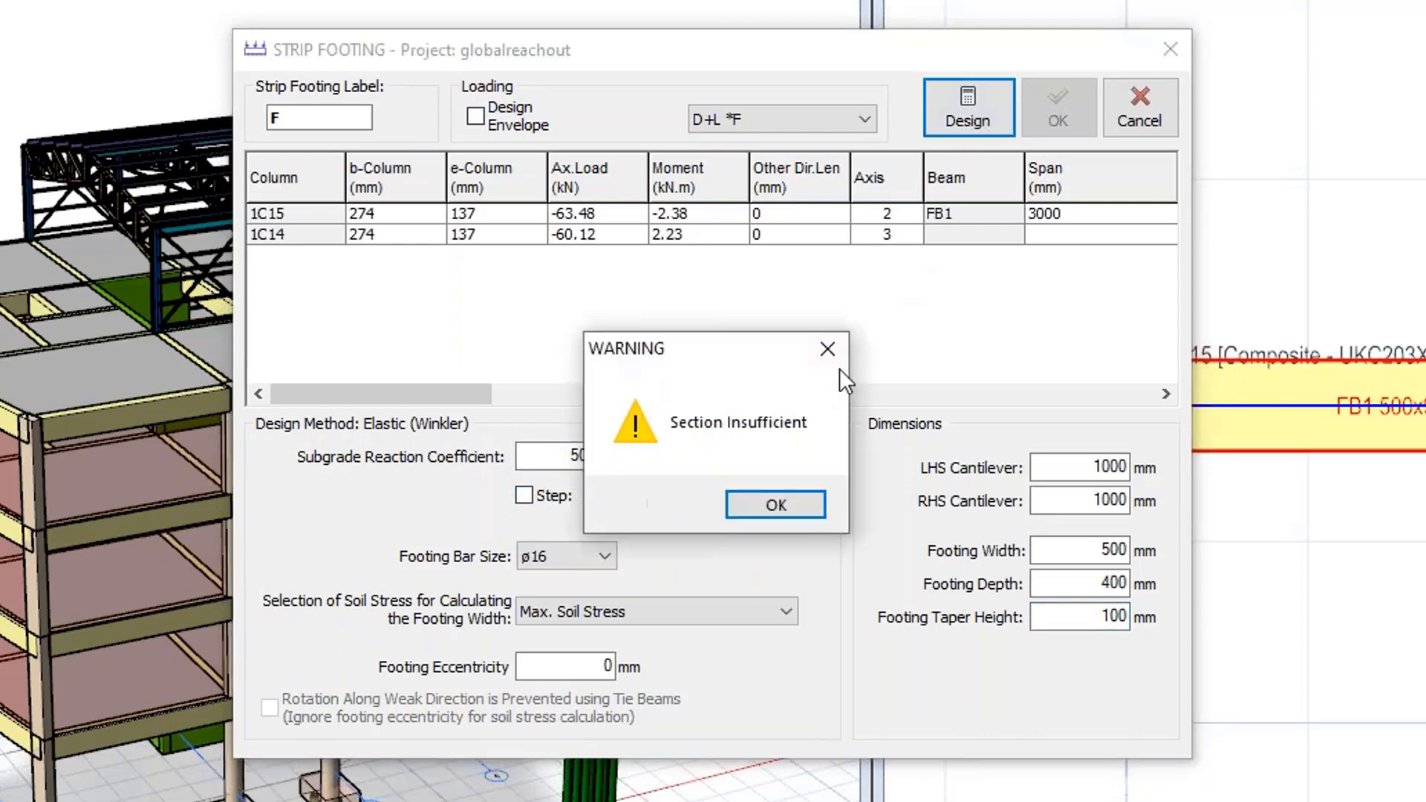
click(777, 506)
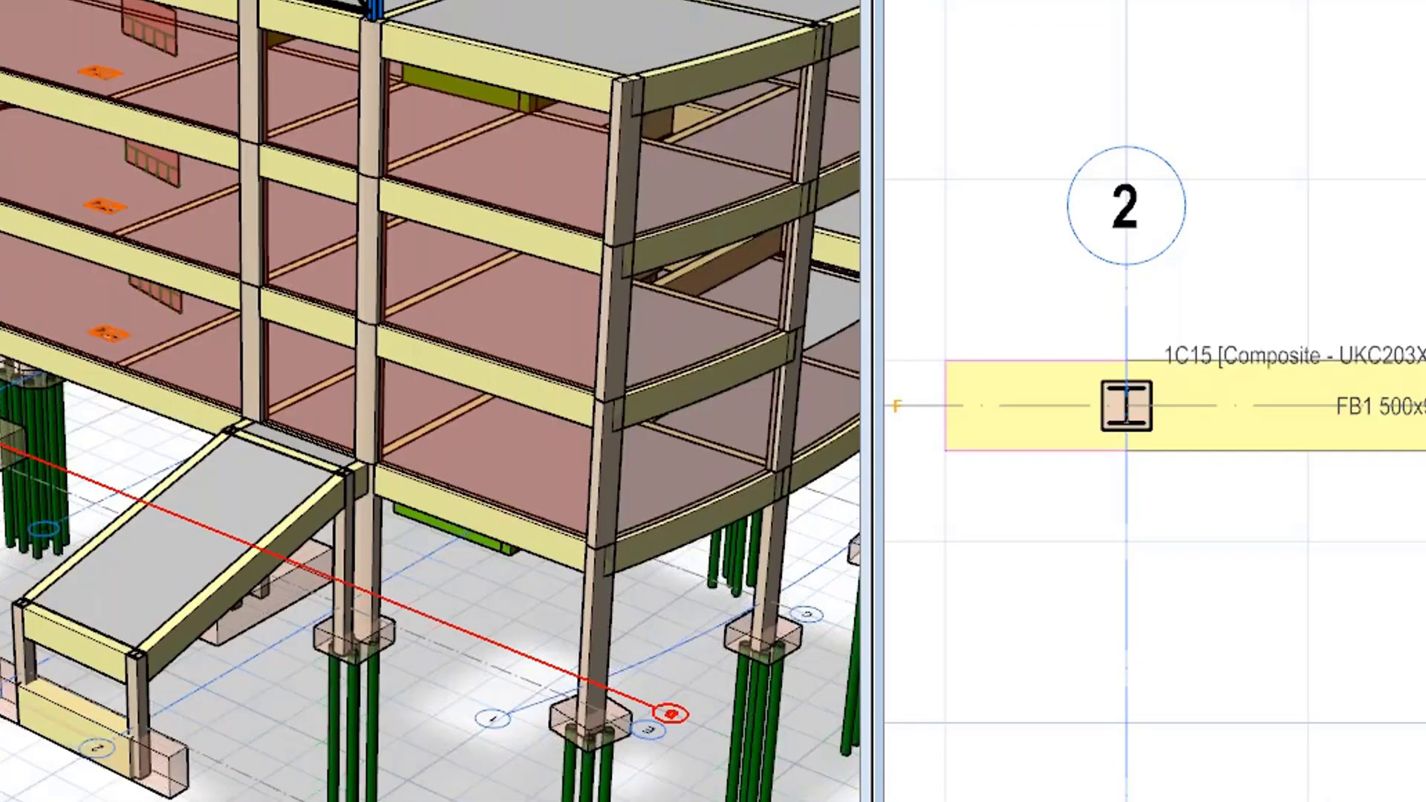
Set the strip footing width to 1200 mm and depth to 500 mm.
right_click(1092, 359)
click(1155, 371)
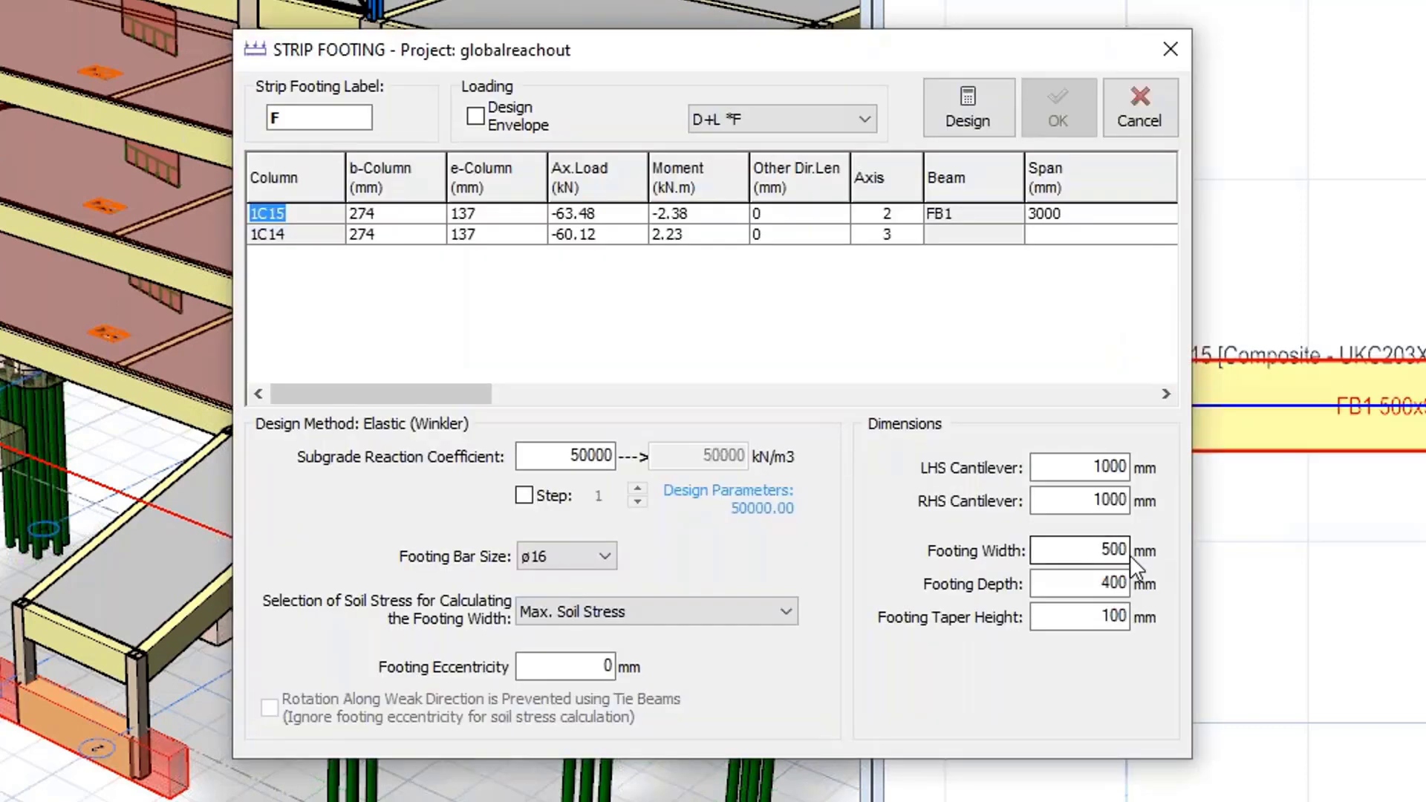
double_click(1090, 551)
text(1200)
double_click(1112, 584)
text(500)
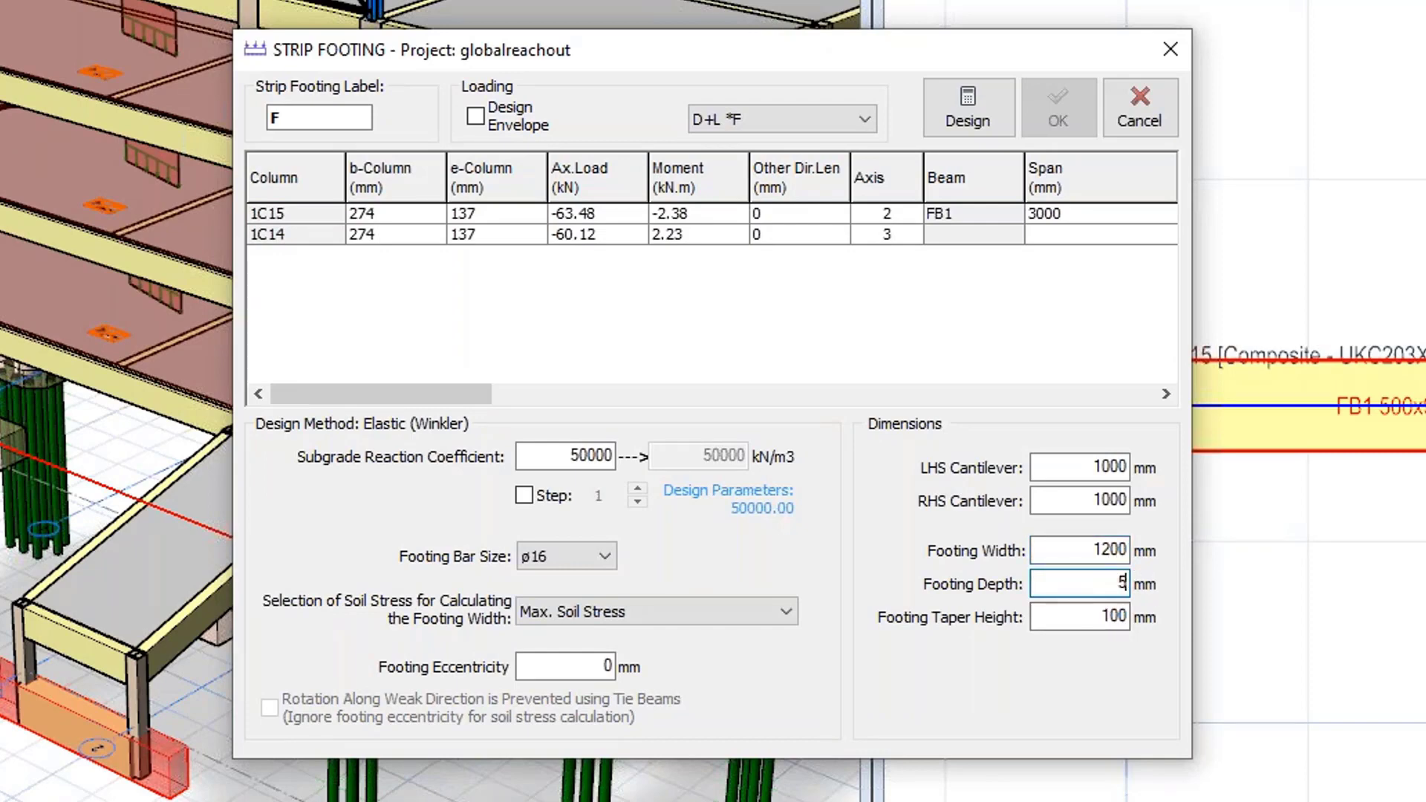
Set the taper height to 200 mm and footing eccentricity to 100 mm, then design the strip footing.
double_click(1107, 620)
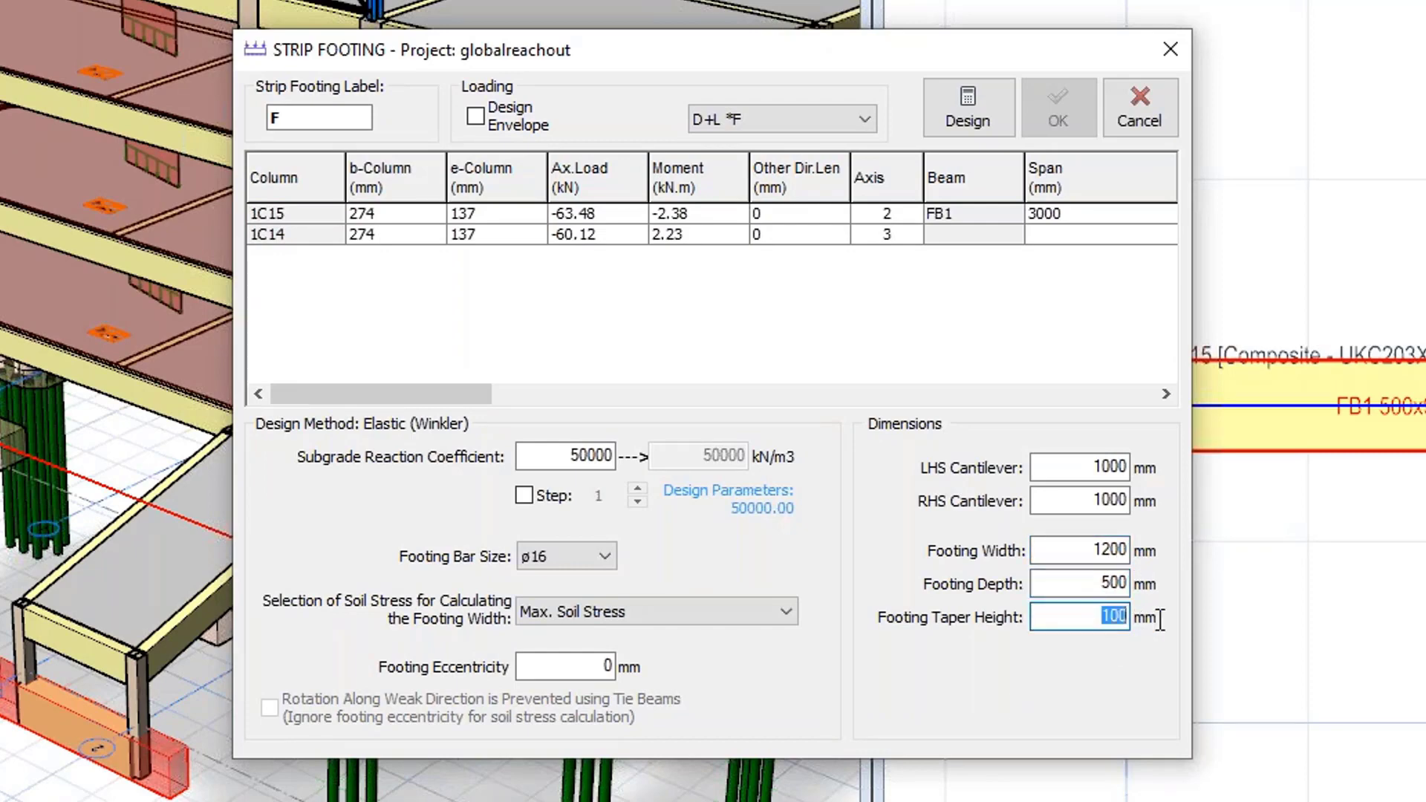
text(200)
double_click(605, 667)
text(100)
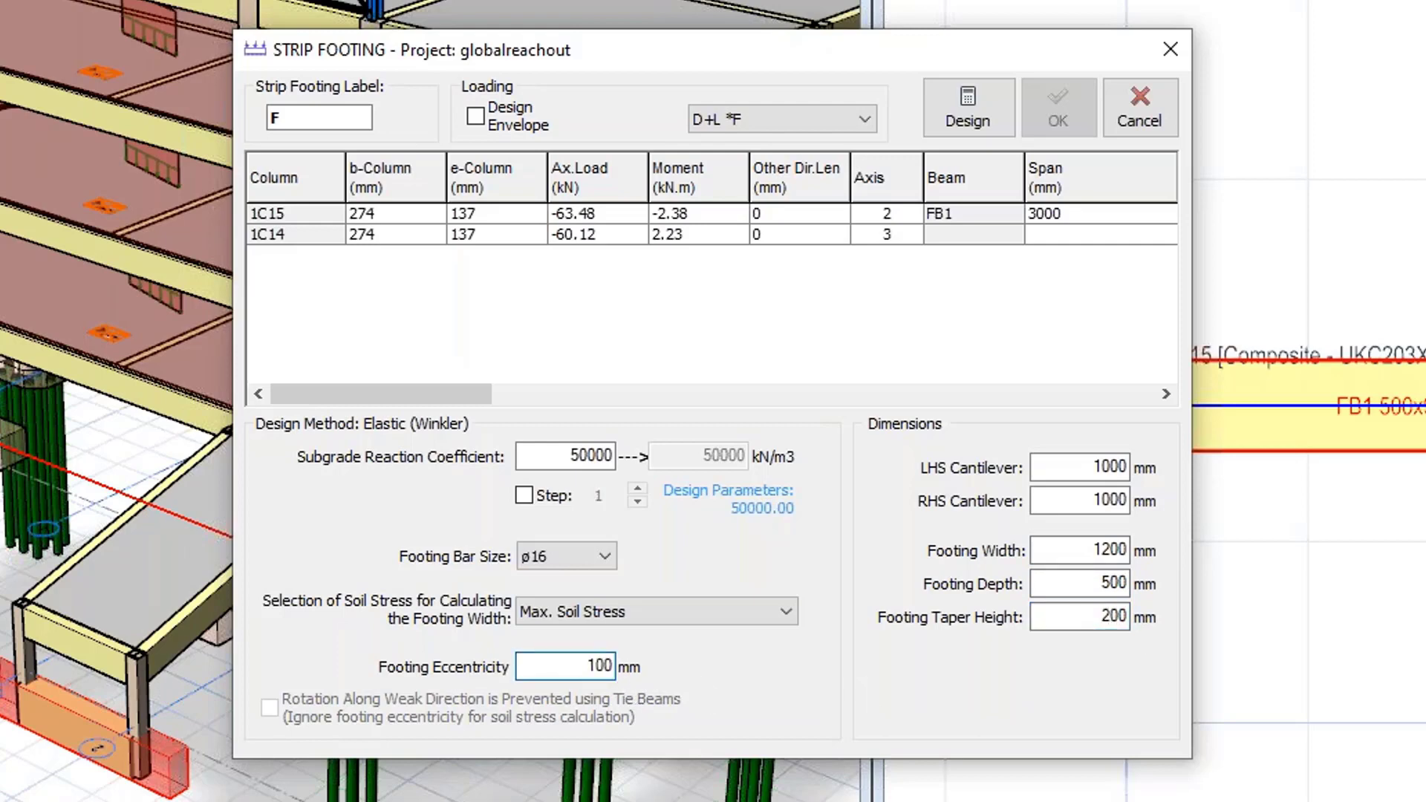
click(966, 111)
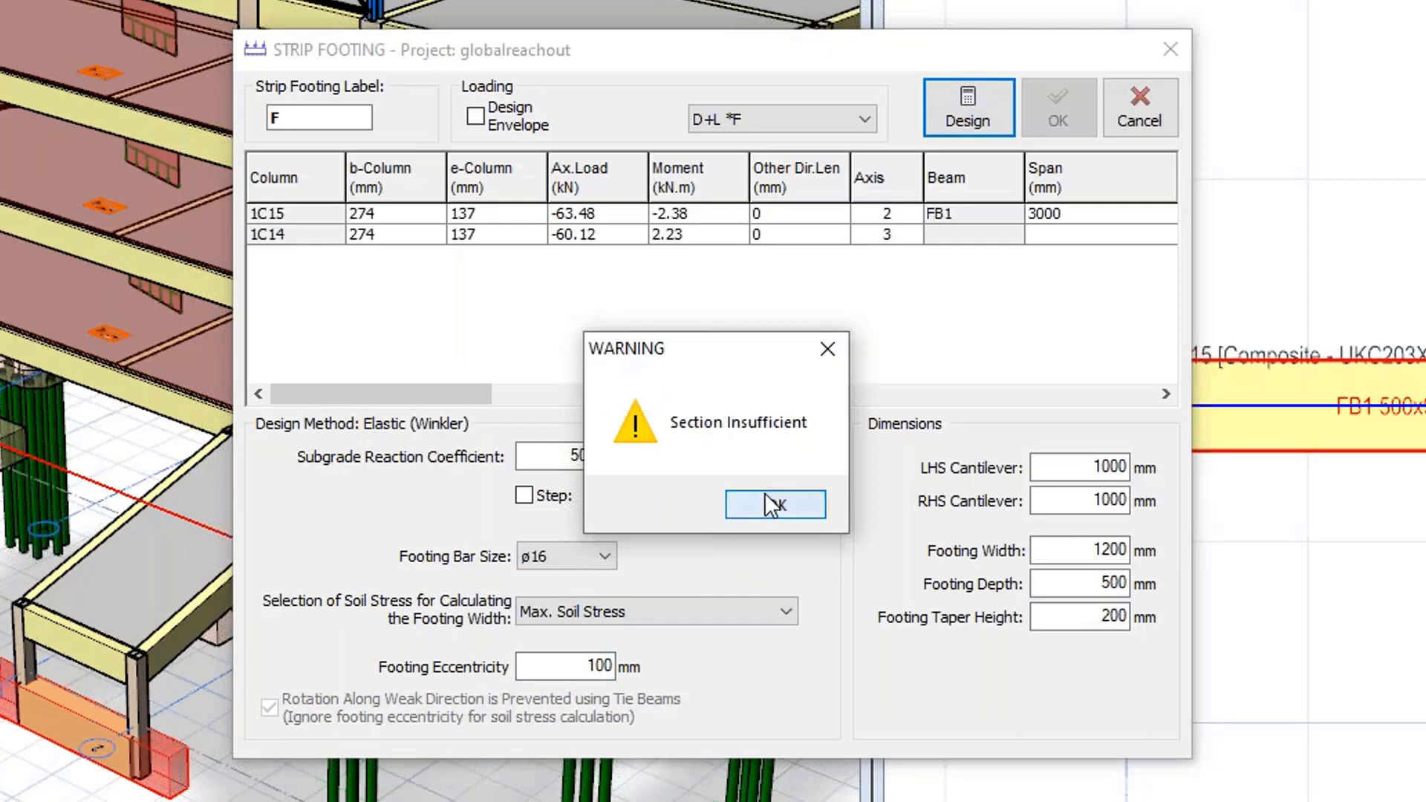
click(734, 502)
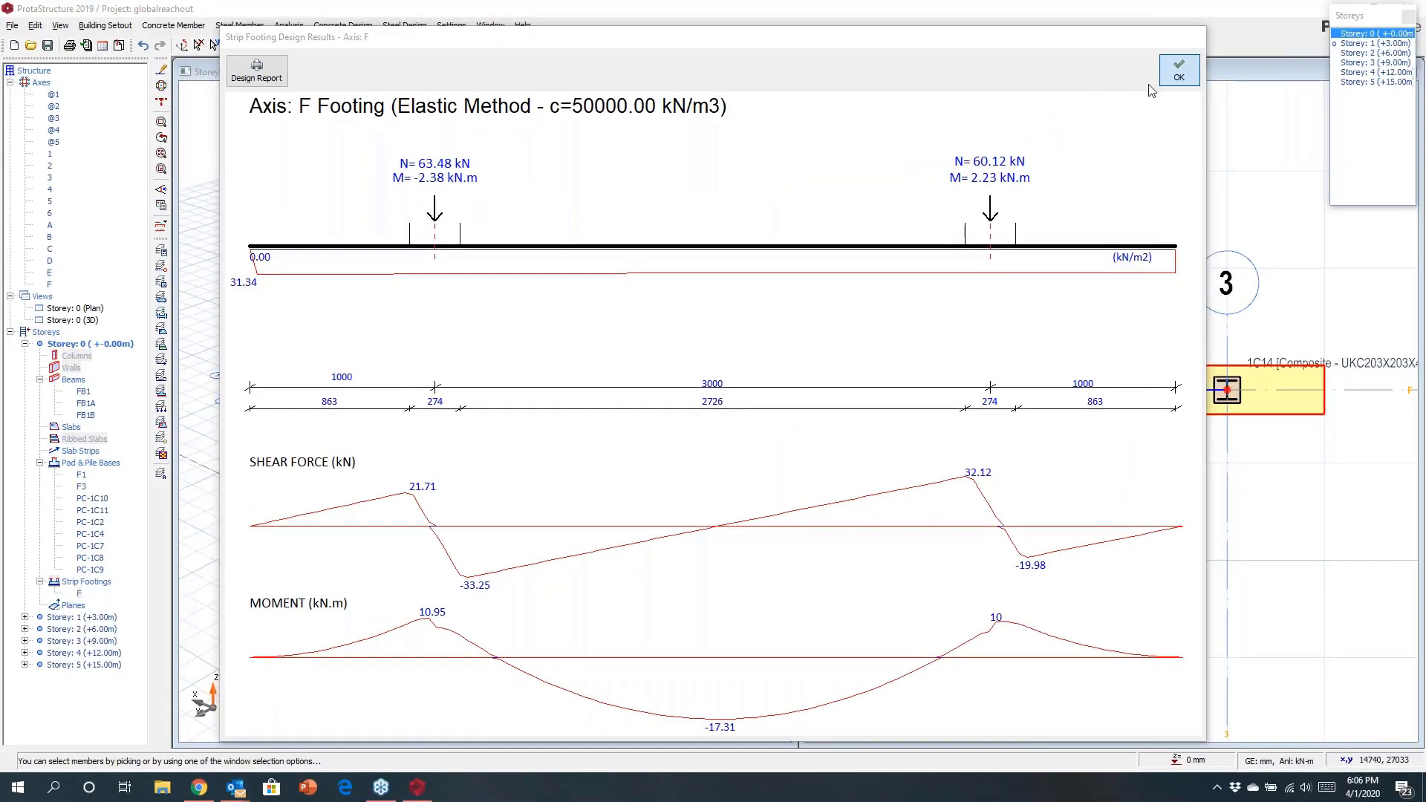
click(1179, 71)
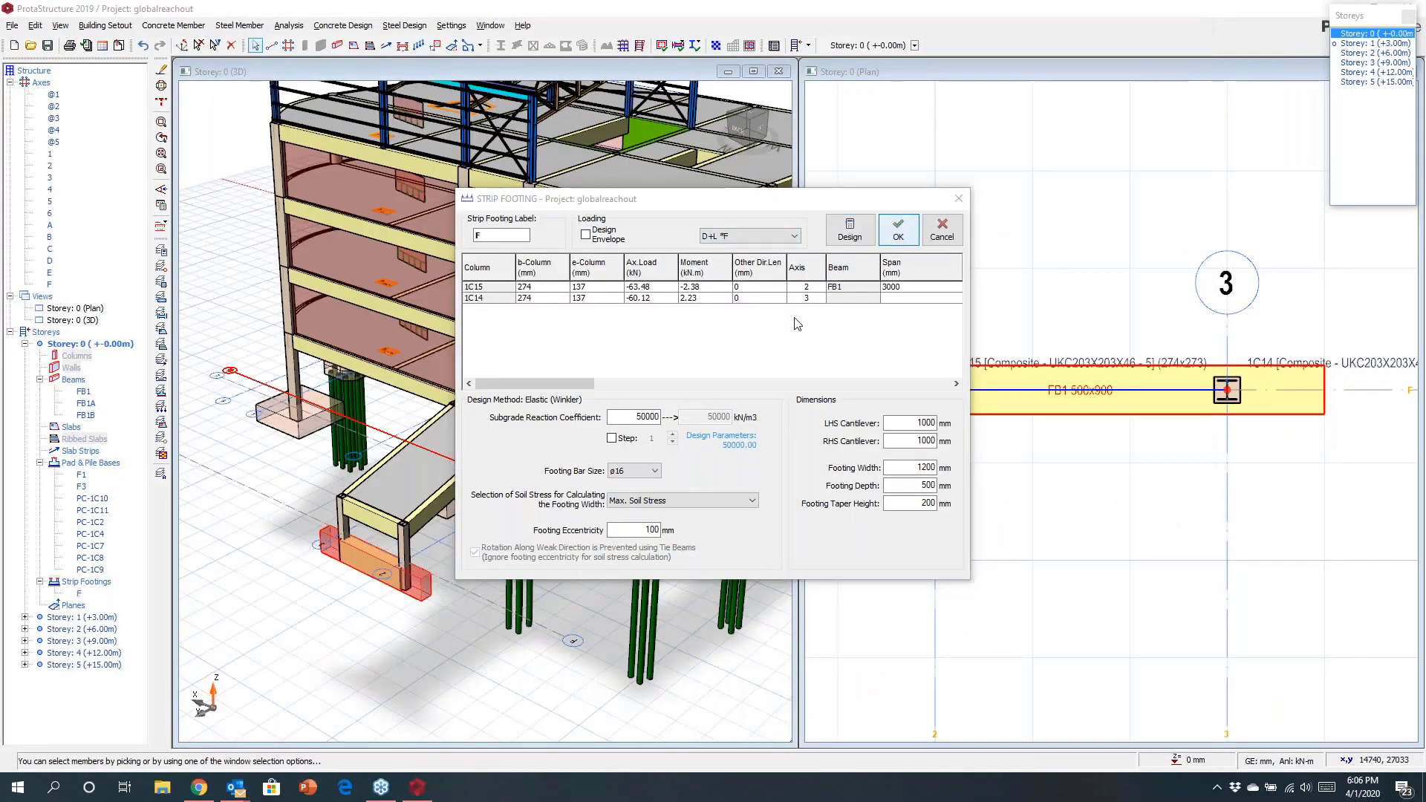
Draw a rectangular outline enclosing the core walls between axes 2–4 and B–C.
scroll(507, 509, up, 8)
middle_drag(559, 470, 573, 514)
scroll(1062, 409, down, 9)
middle_drag(1082, 451, 1083, 297)
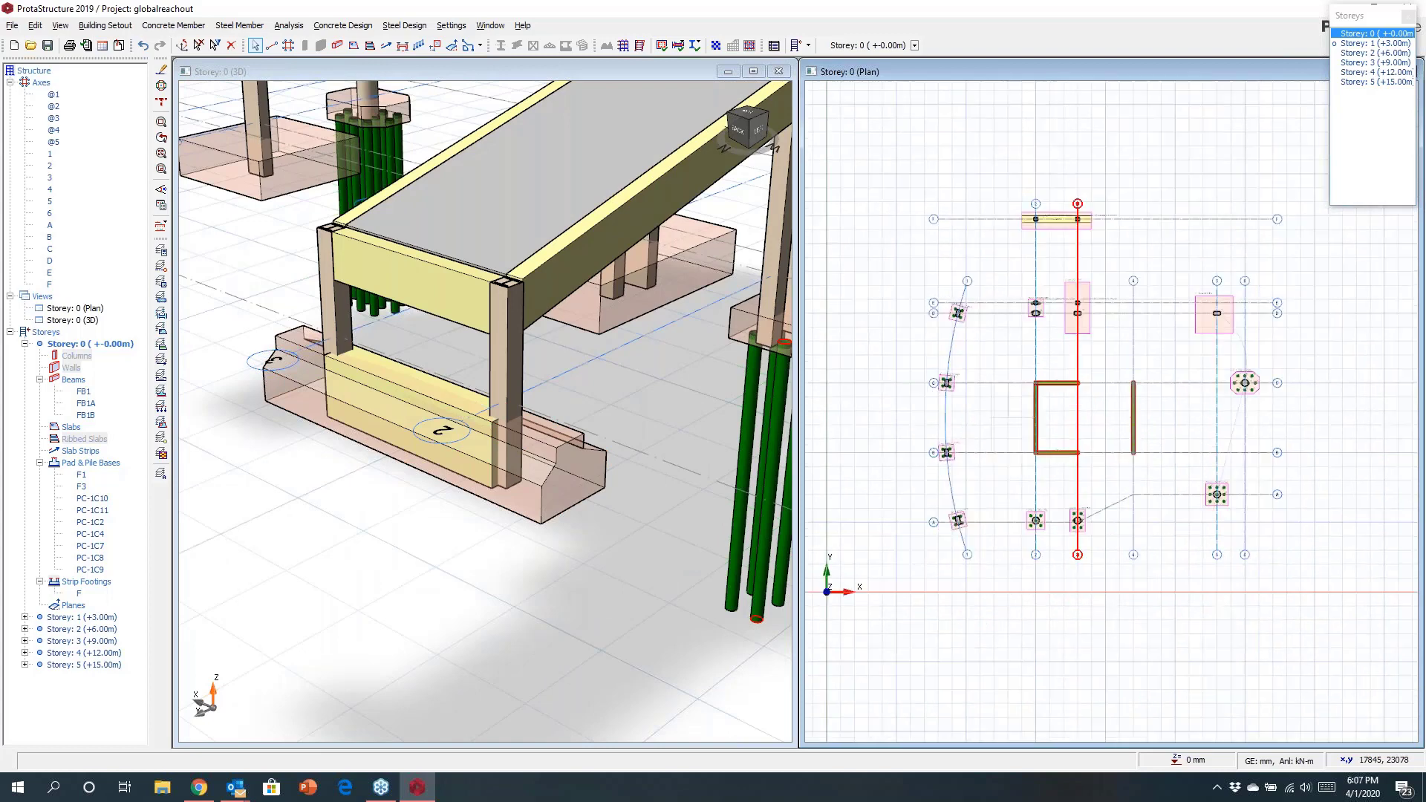
scroll(1103, 557, up, 5)
click(480, 46)
click(485, 94)
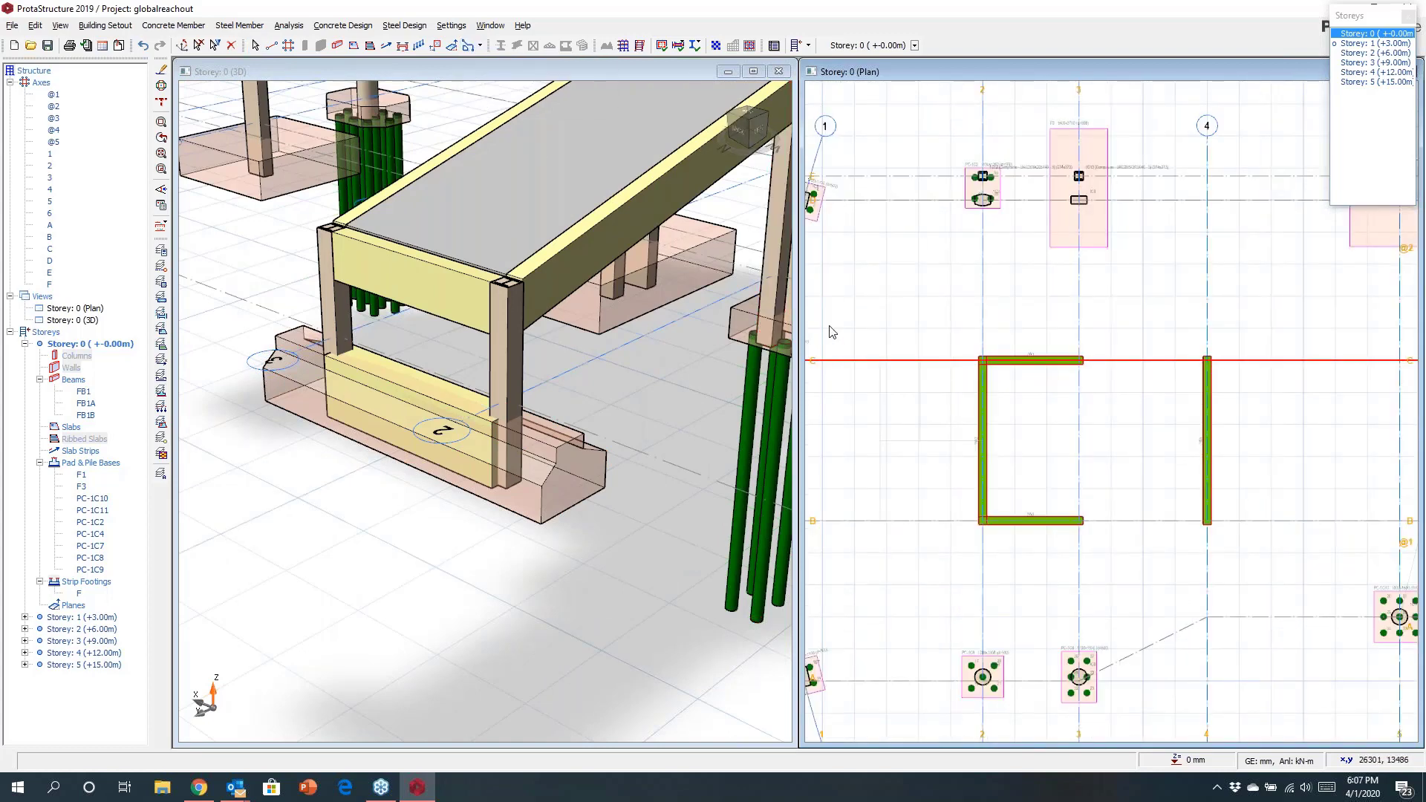
click(952, 329)
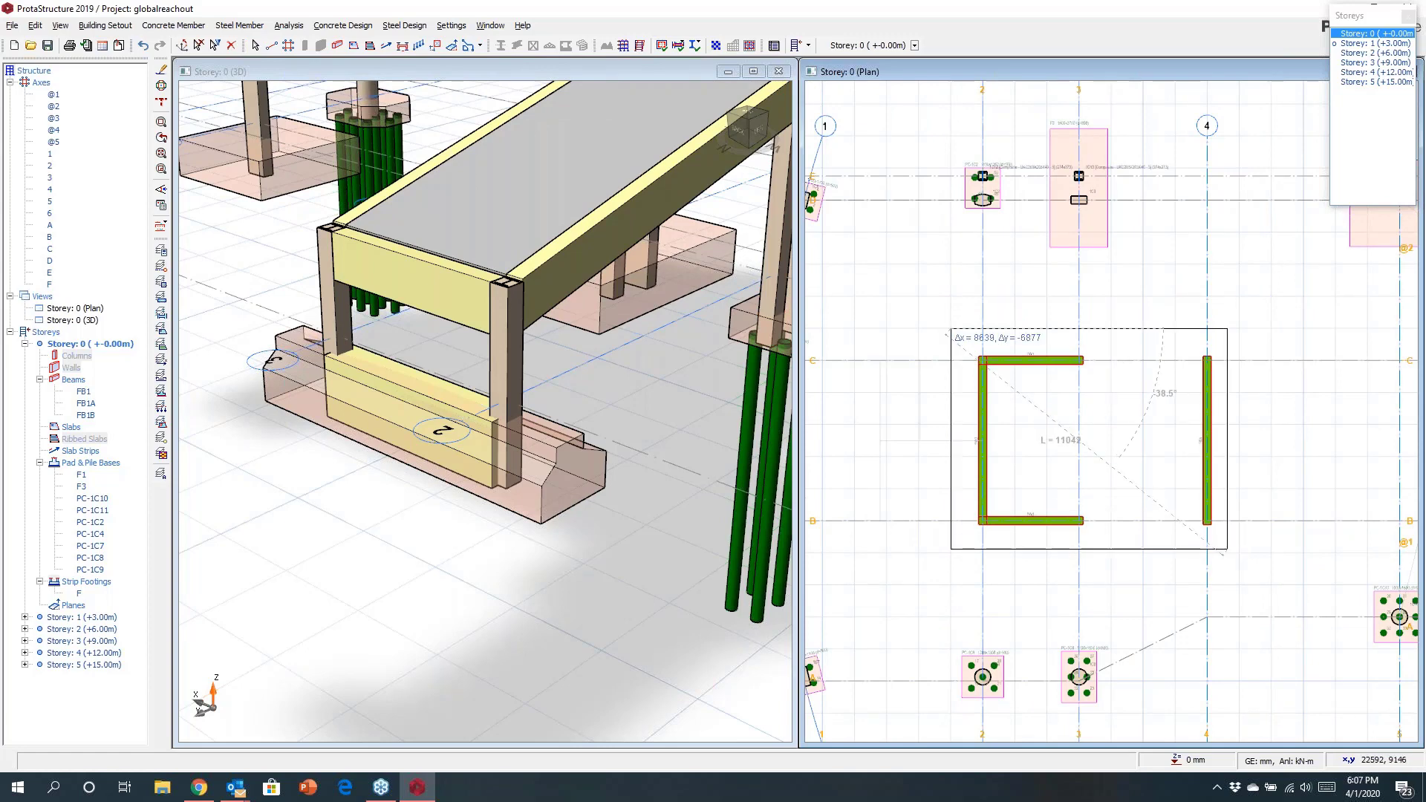
click(1239, 552)
key(Escape)
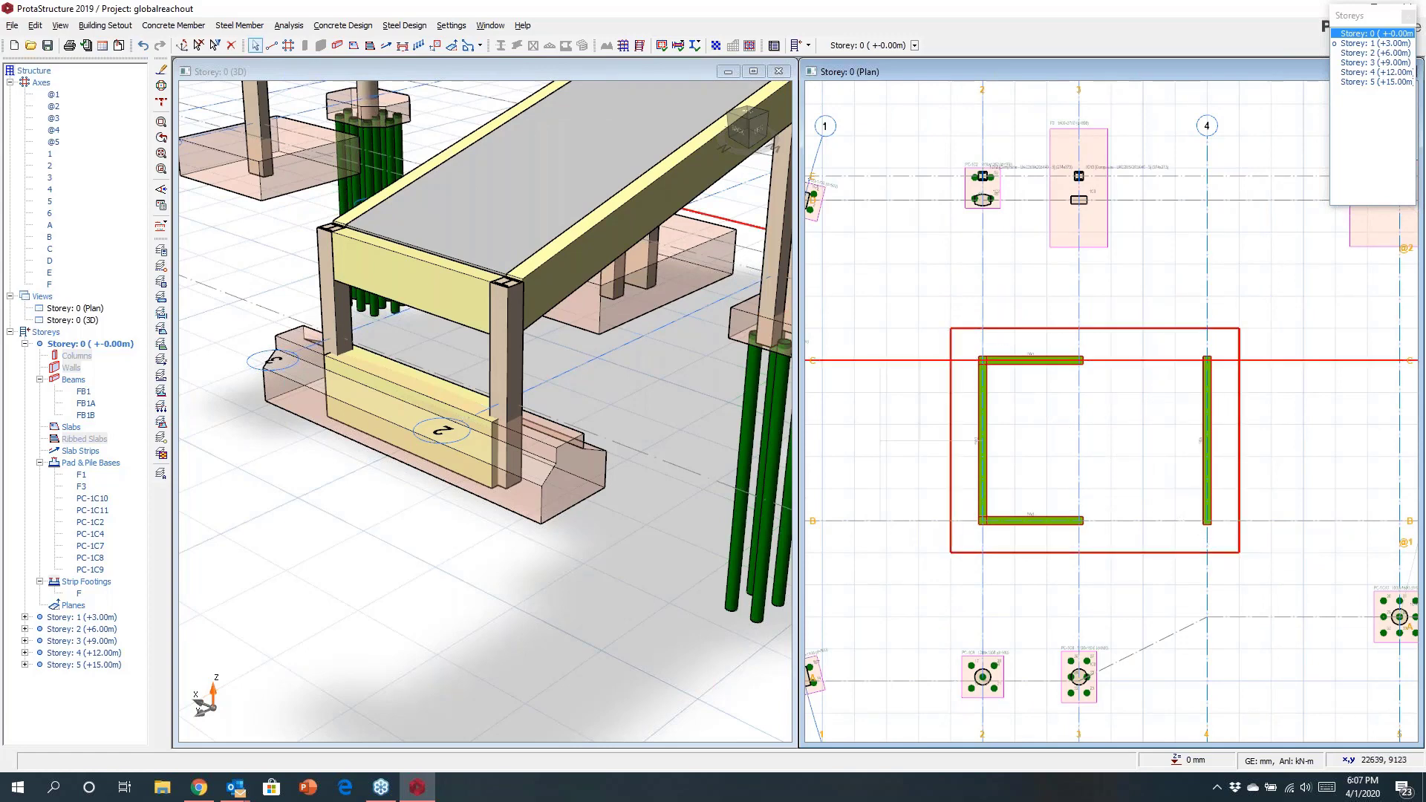
Insert a 500 mm thick slab inside the rectangular outline around the core walls.
scroll(1147, 456, up, 1)
click(338, 46)
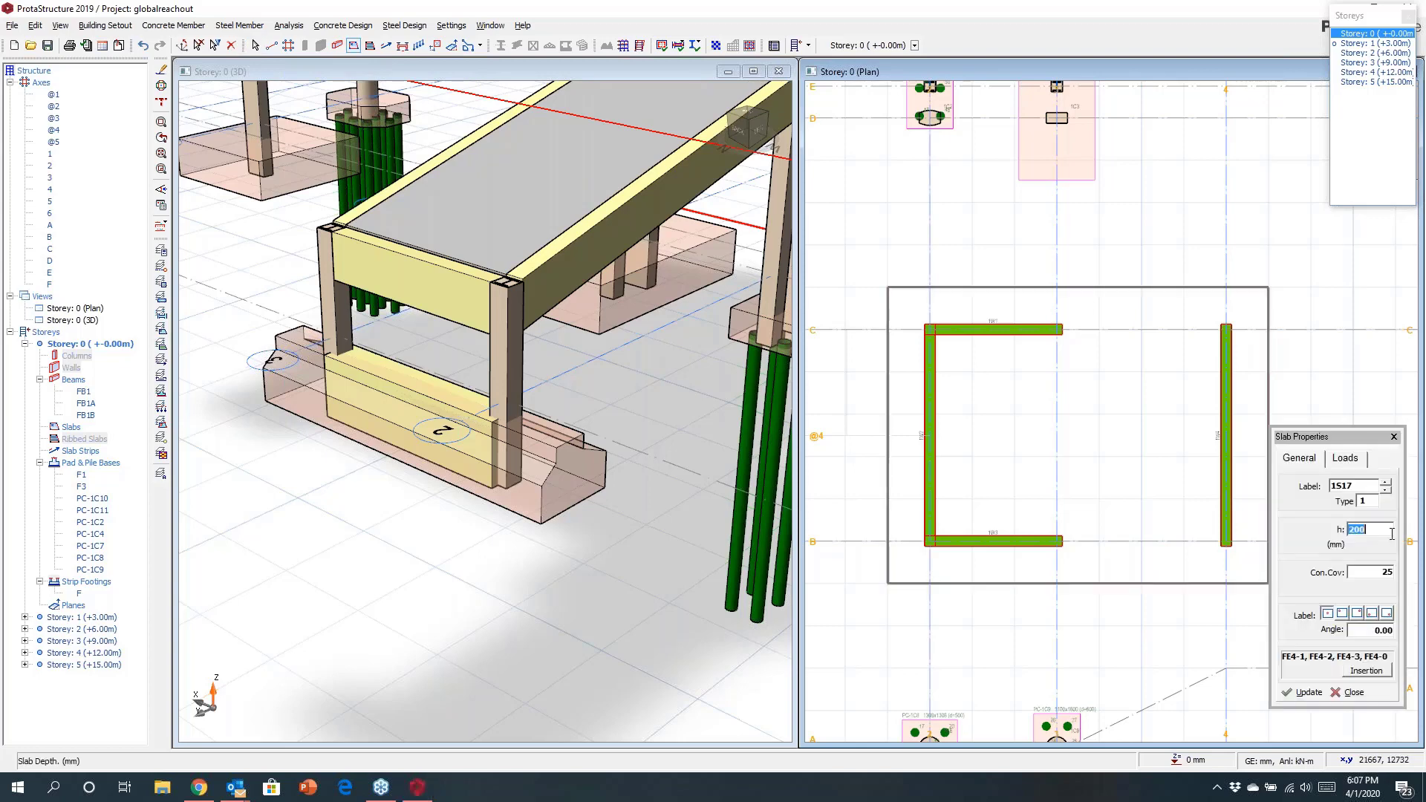
text(50)
click(1077, 435)
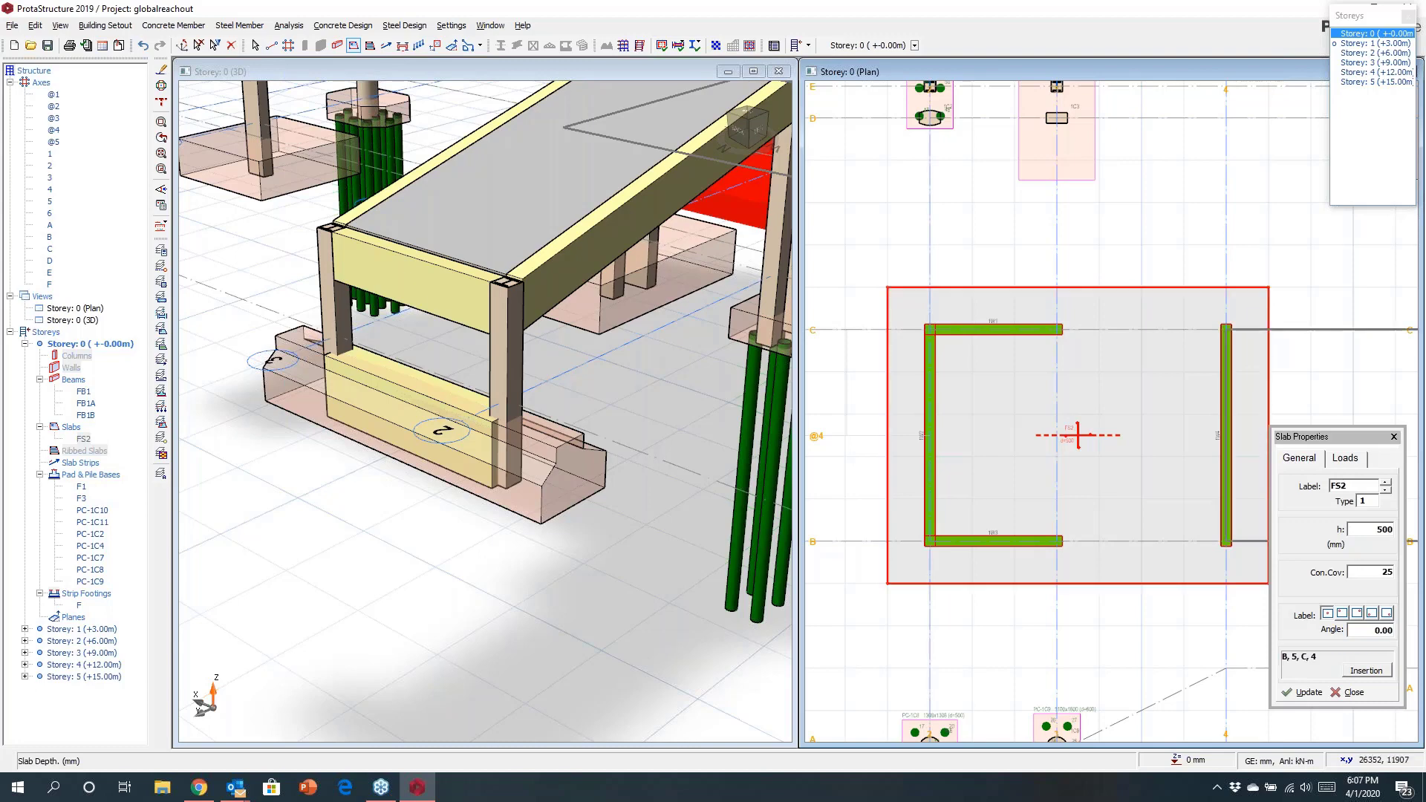
key(Escape)
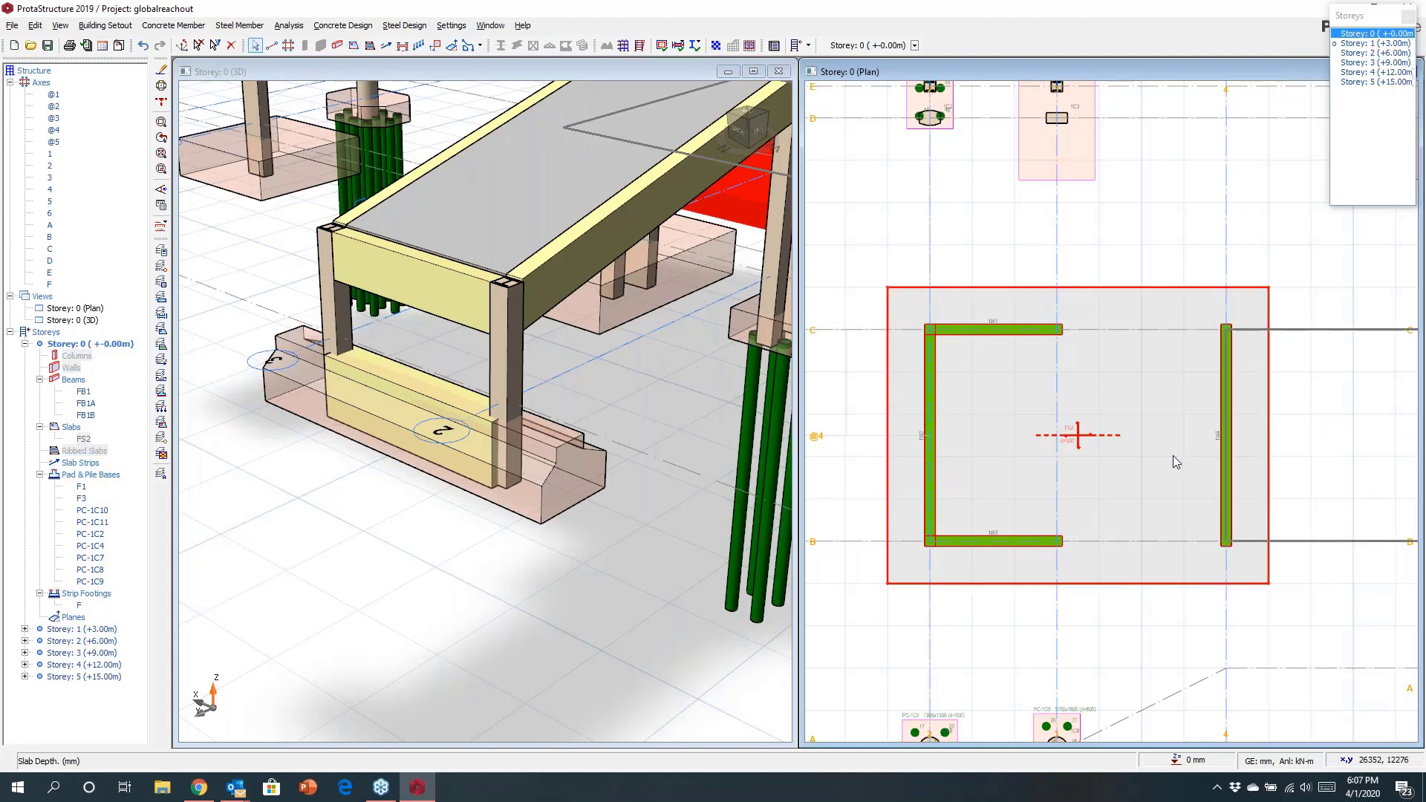
Insert piles under the core-wall raft slab in a hexagonal pattern with 1000 mm pile spacing.
scroll(1174, 456, down, 1)
drag(933, 306, 1304, 600)
right_click(1053, 443)
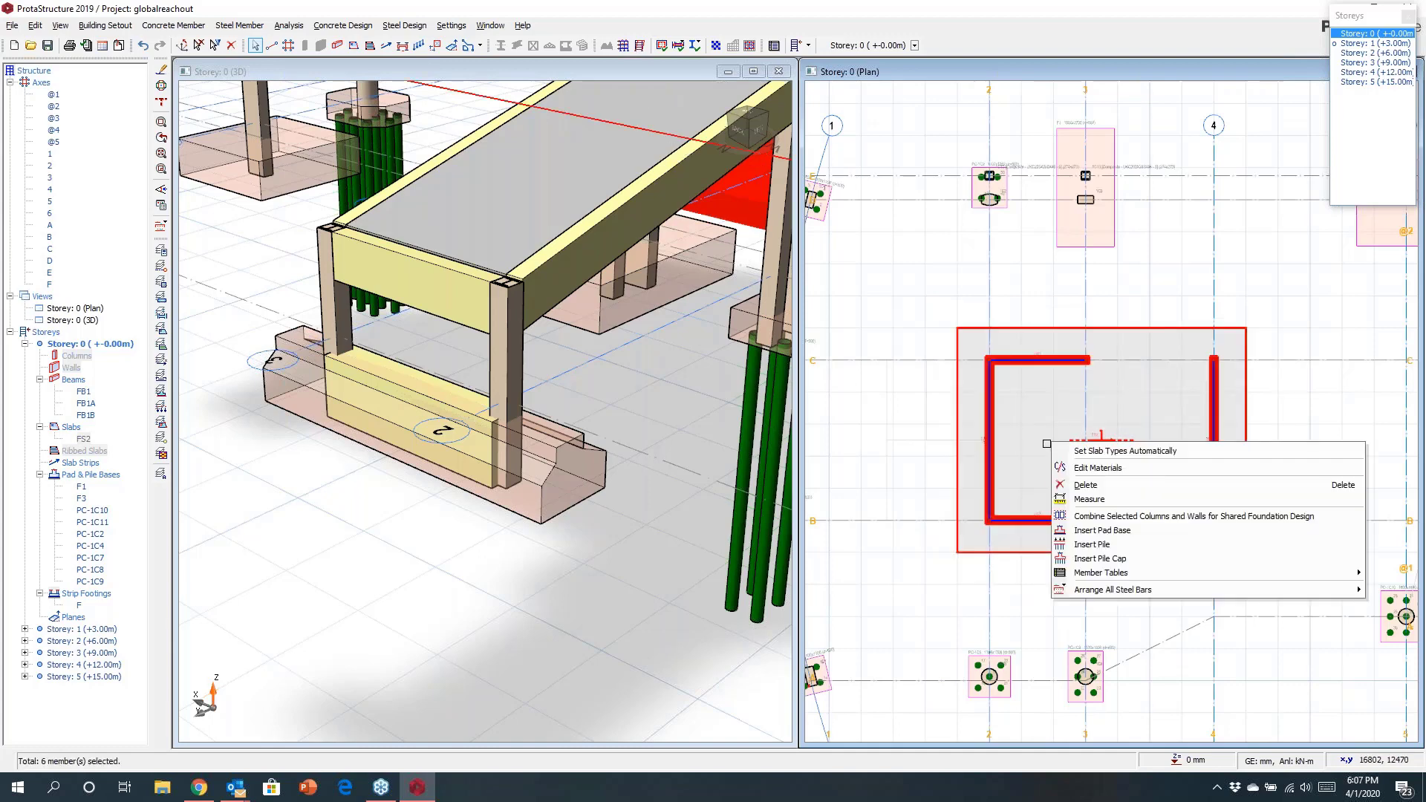
click(1101, 545)
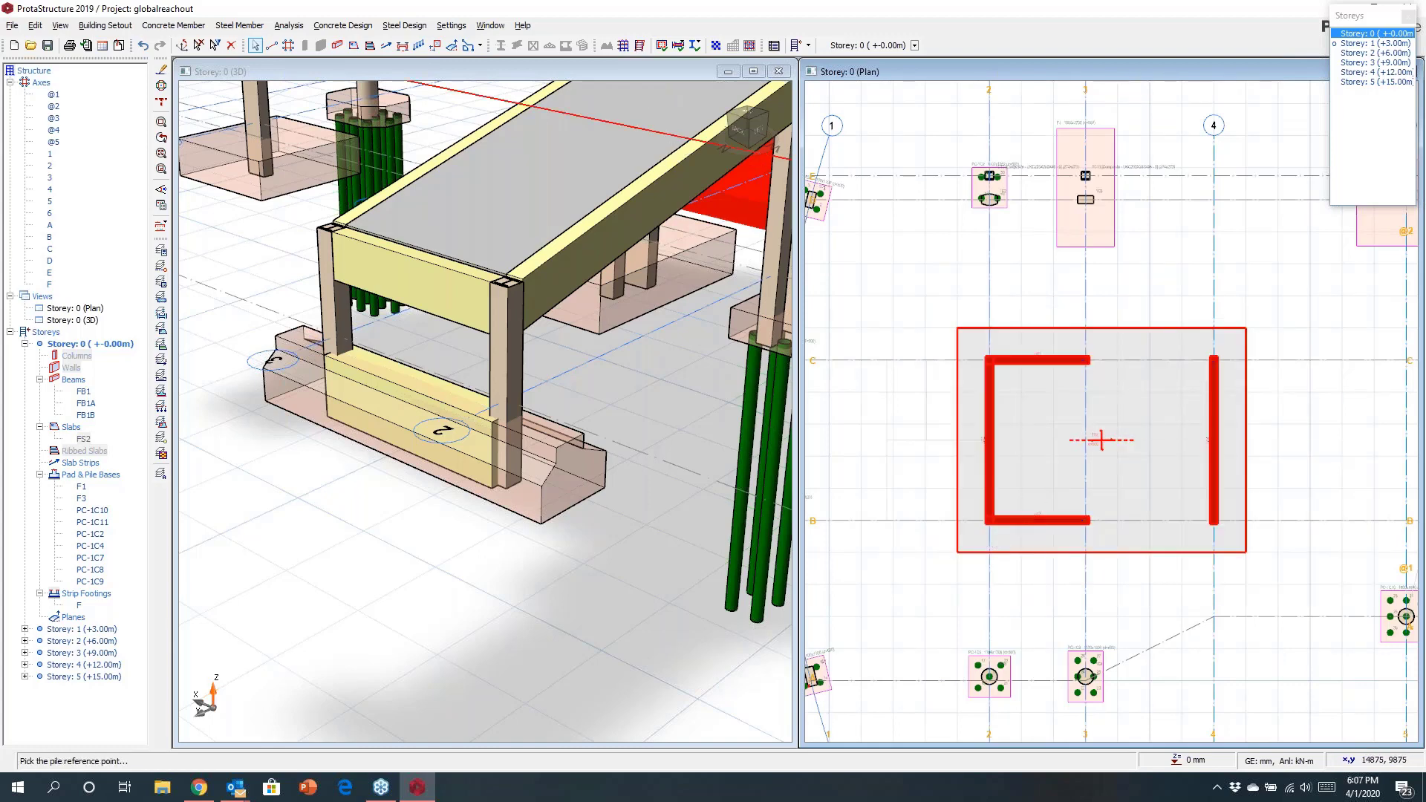
click(1102, 440)
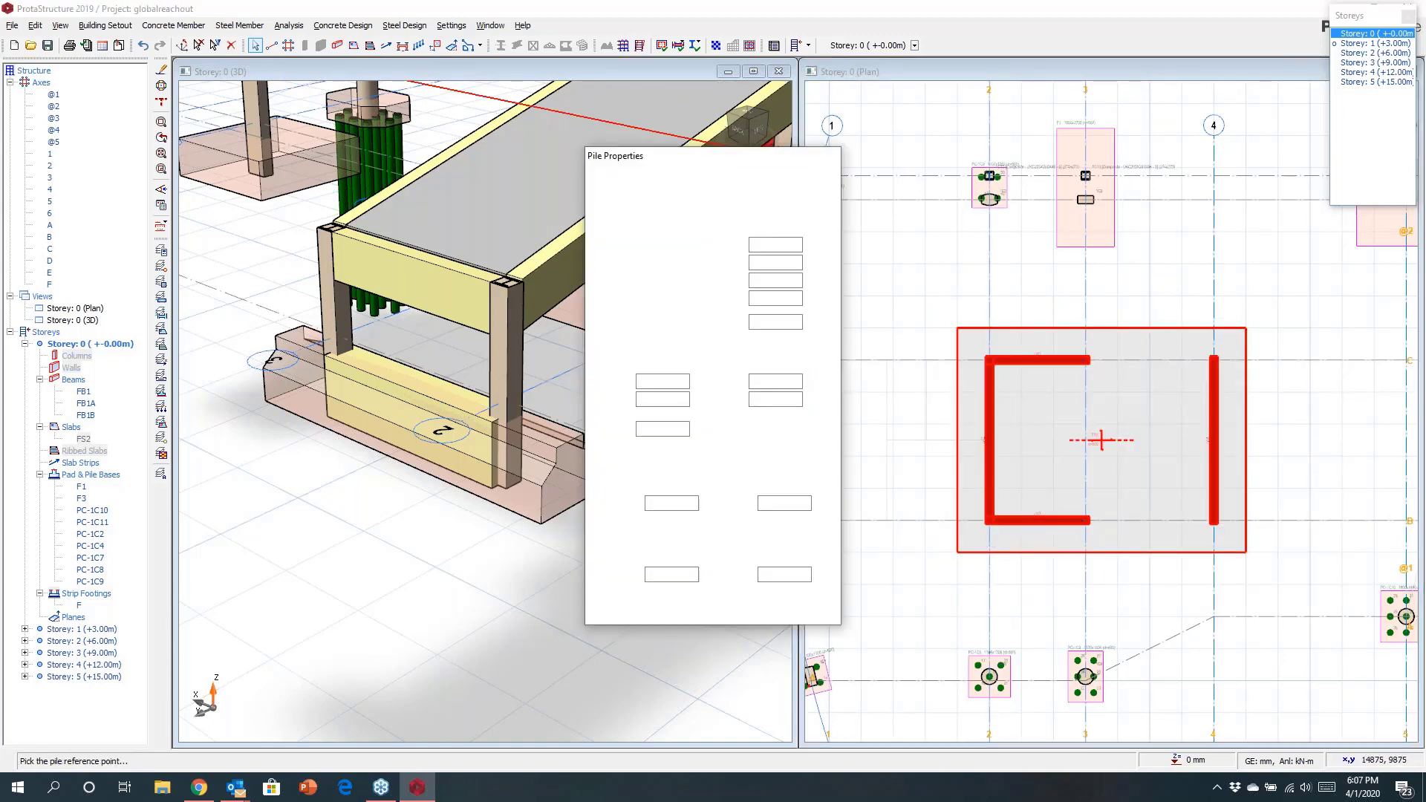
click(745, 455)
double_click(778, 382)
text(1000)
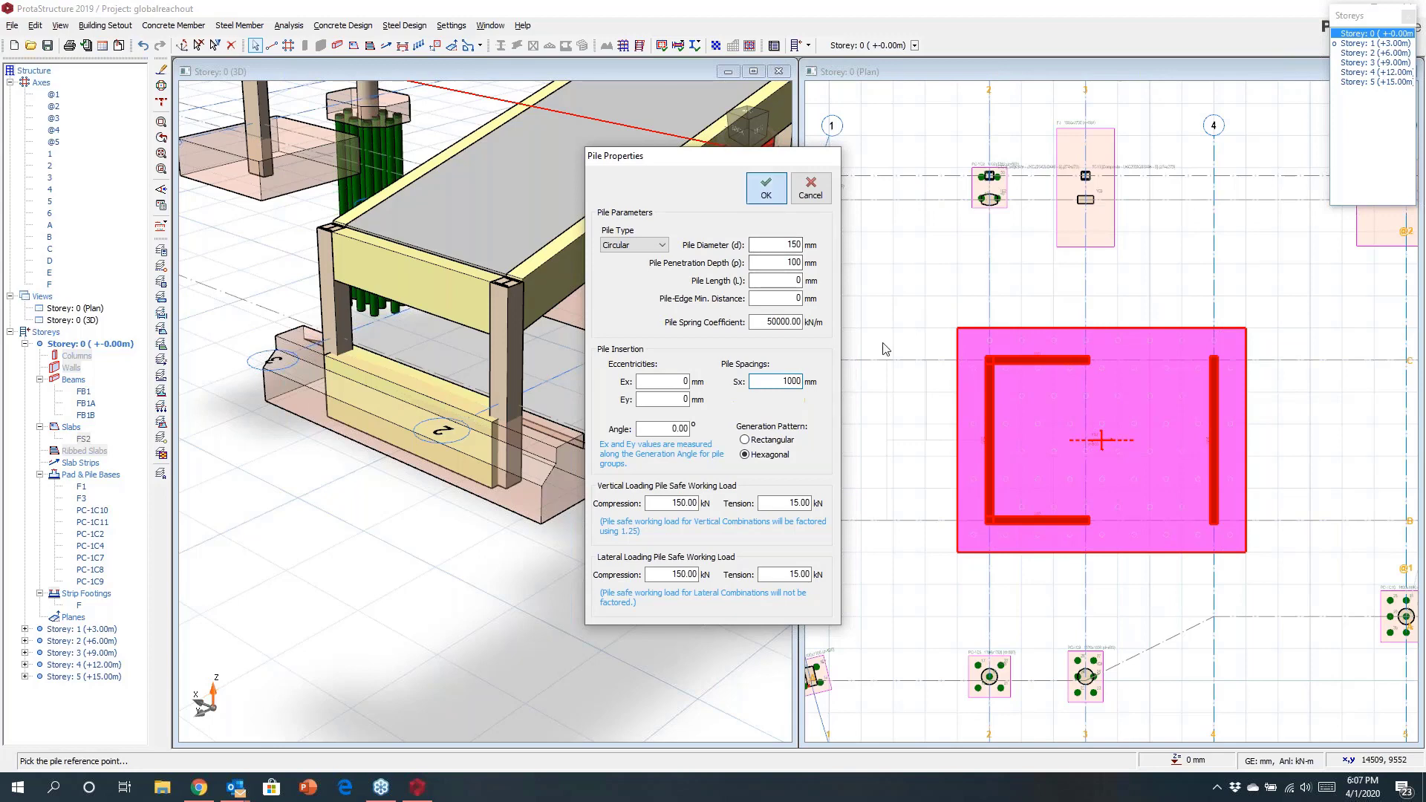
click(1002, 416)
click(1001, 412)
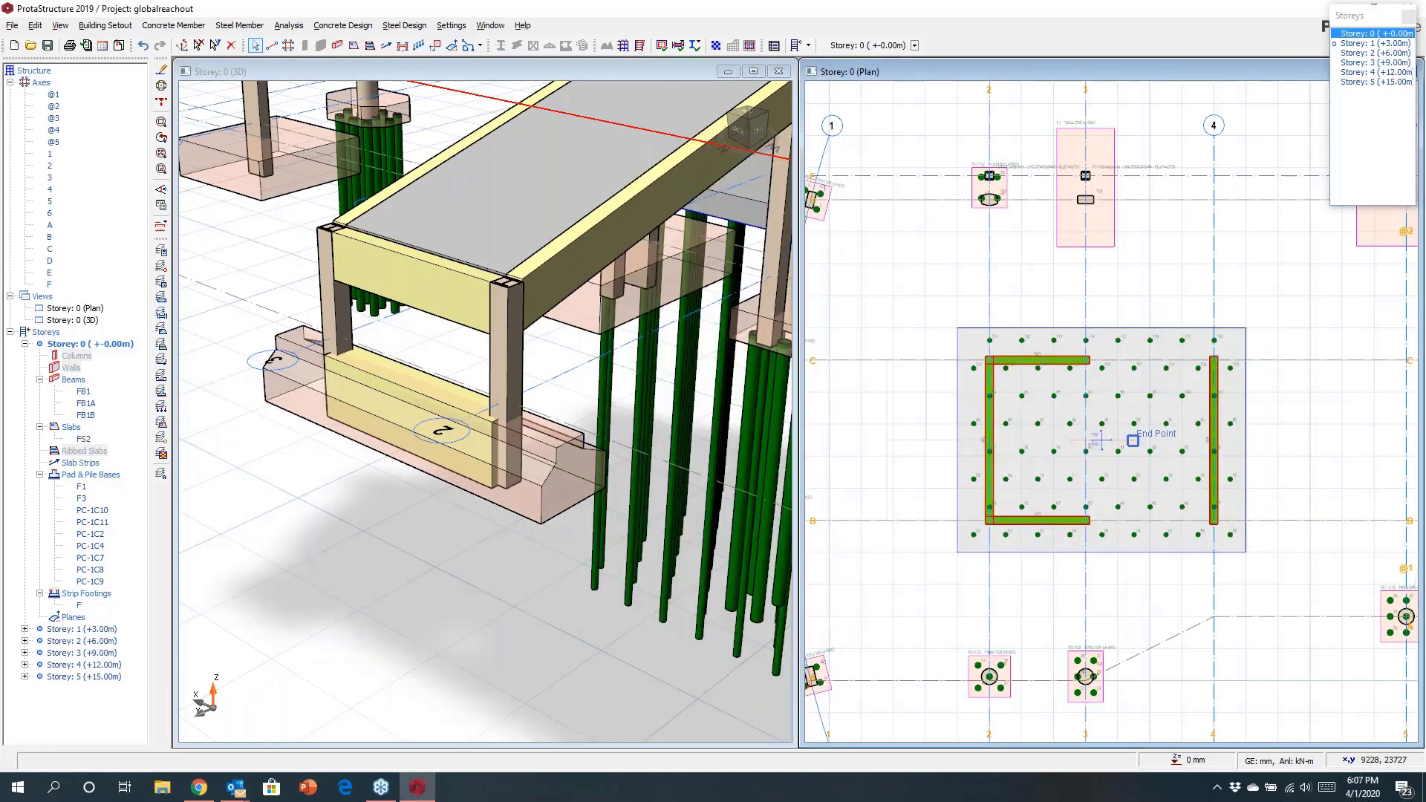
Delete the group of piles in the middle of the raft inside the core walls.
scroll(1174, 440, up, 2)
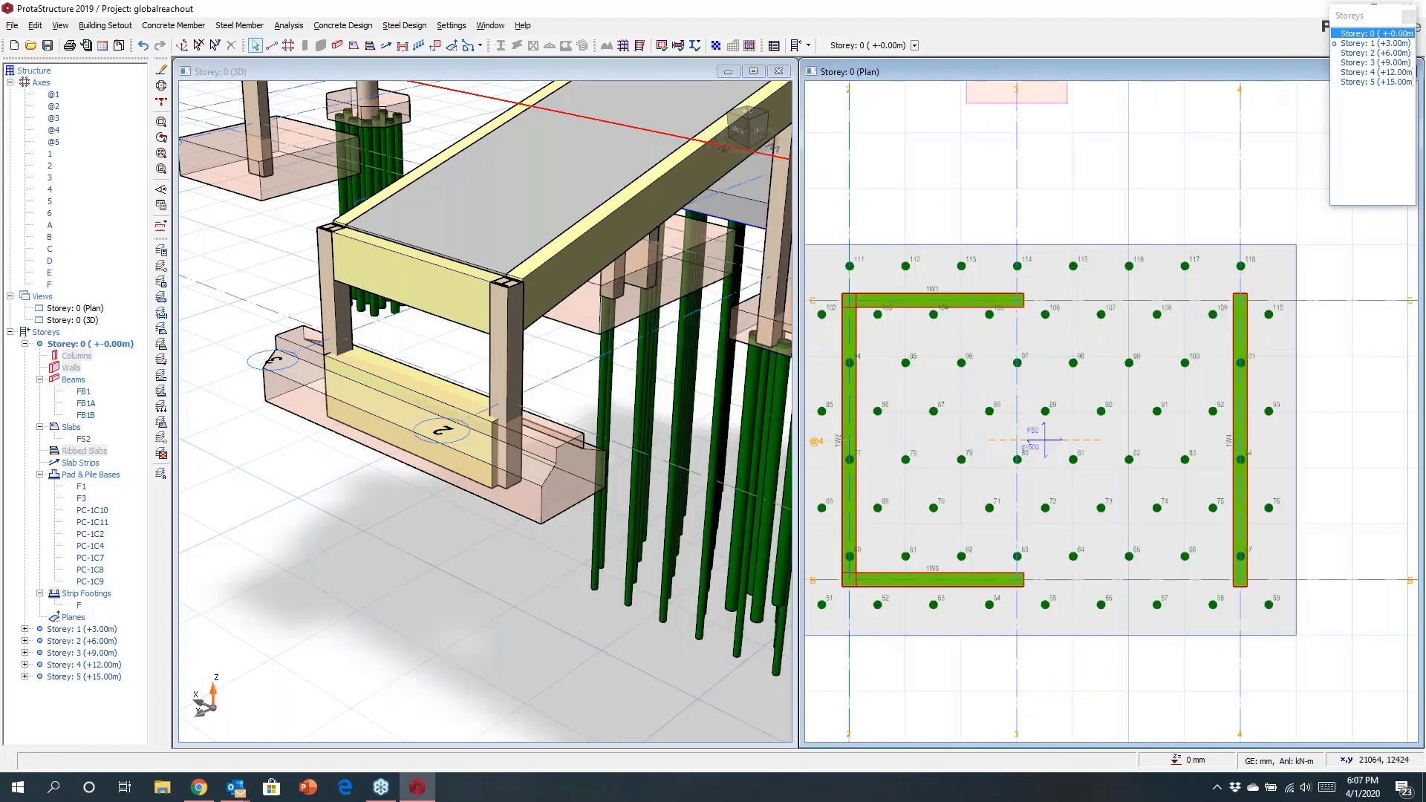
scroll(995, 394, down, 1)
drag(954, 354, 1106, 493)
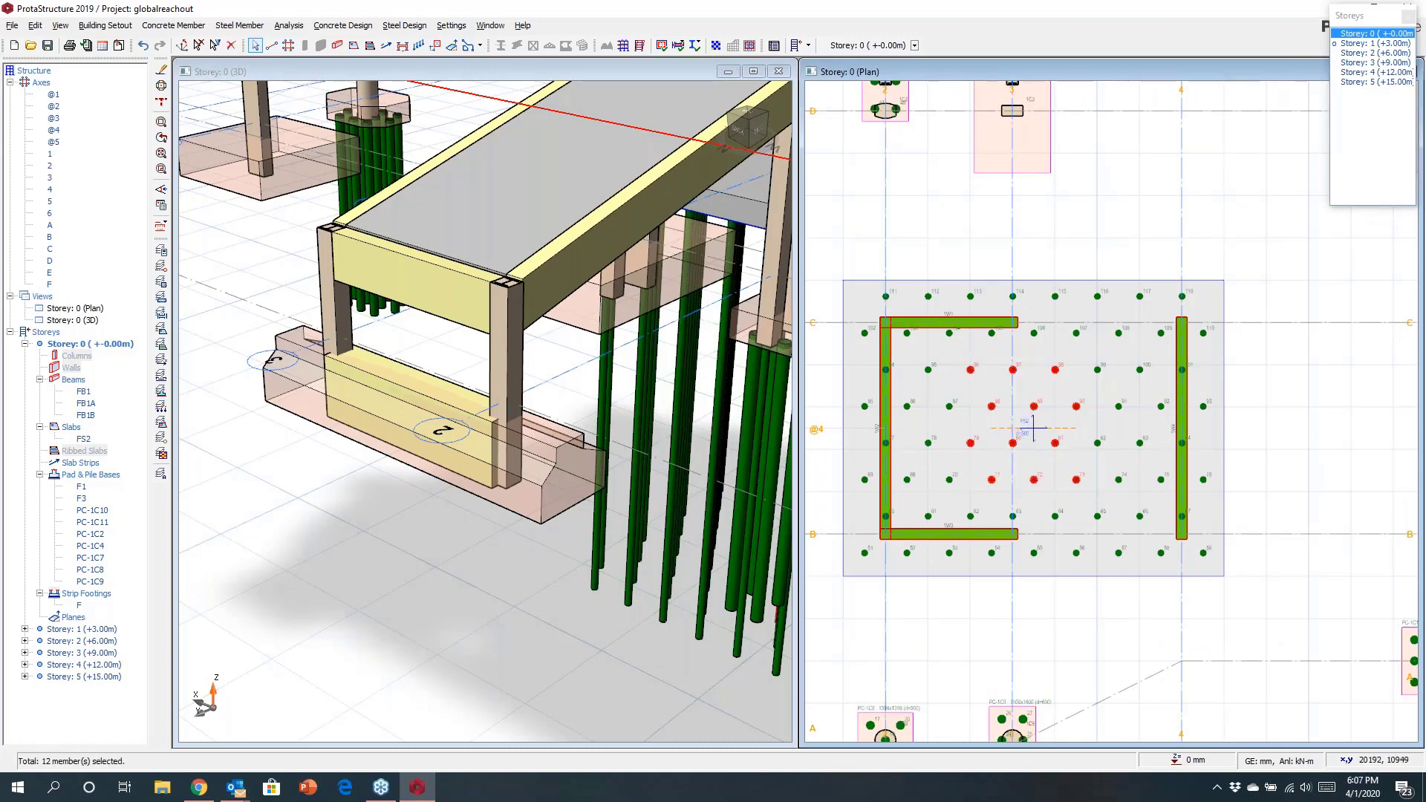
key(Delete)
key(Return)
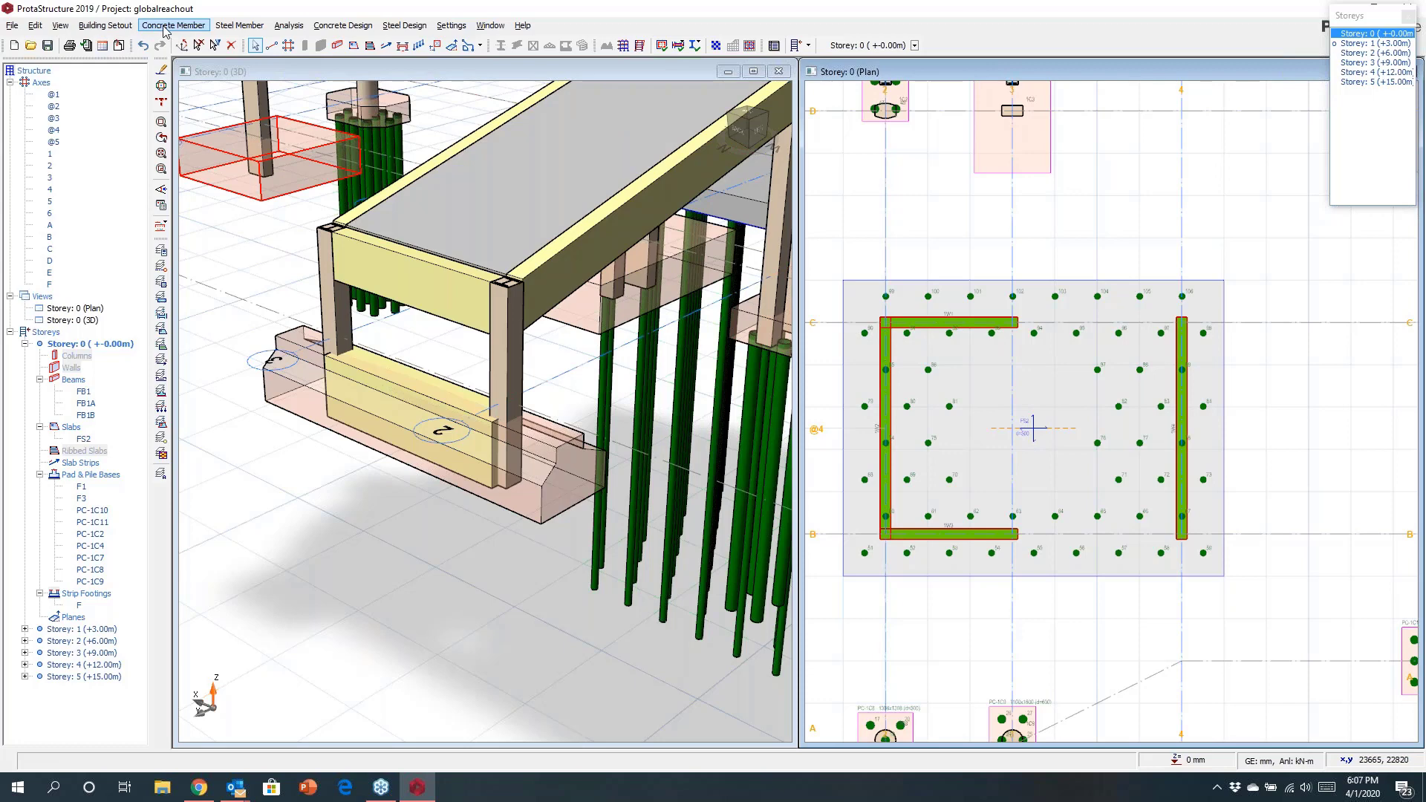
click(289, 25)
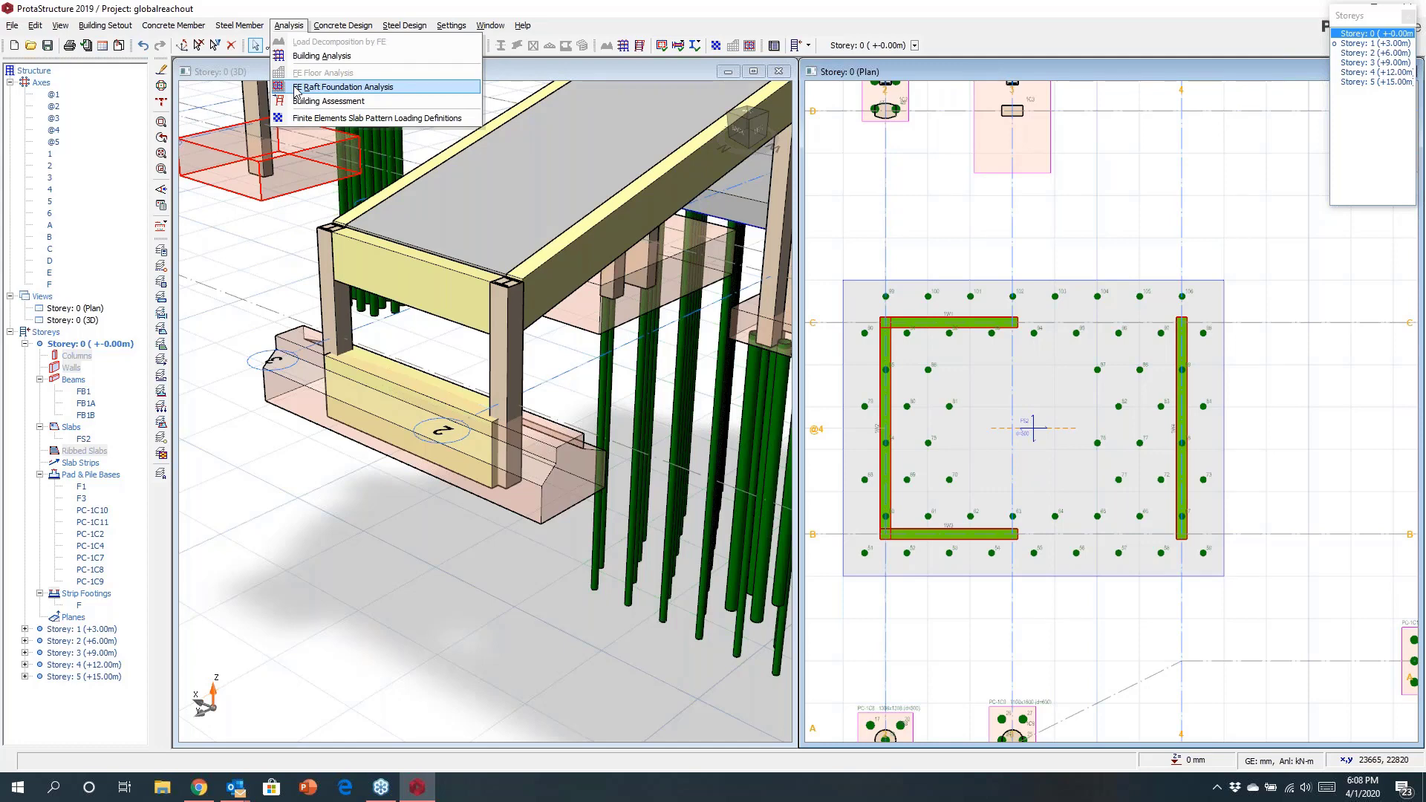
click(342, 26)
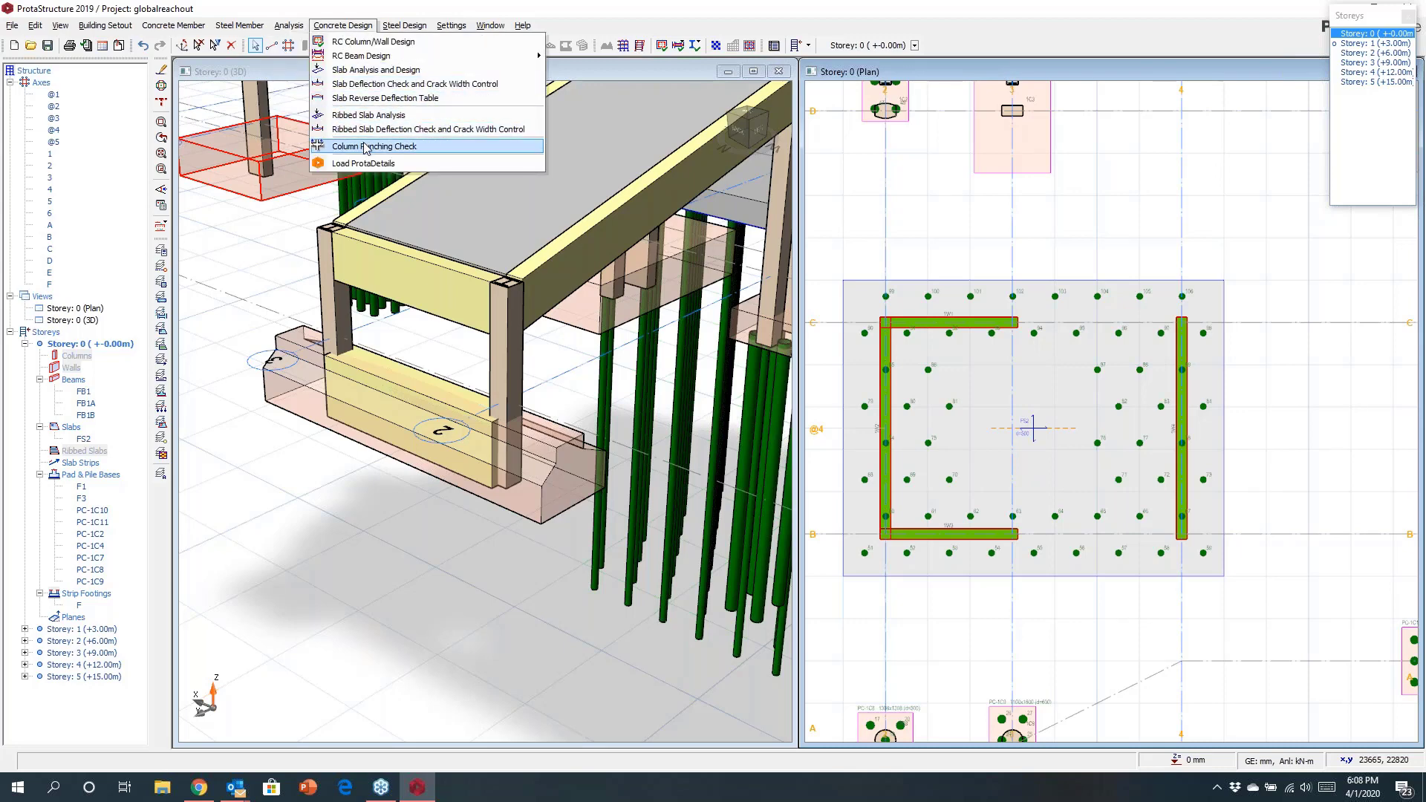
click(983, 227)
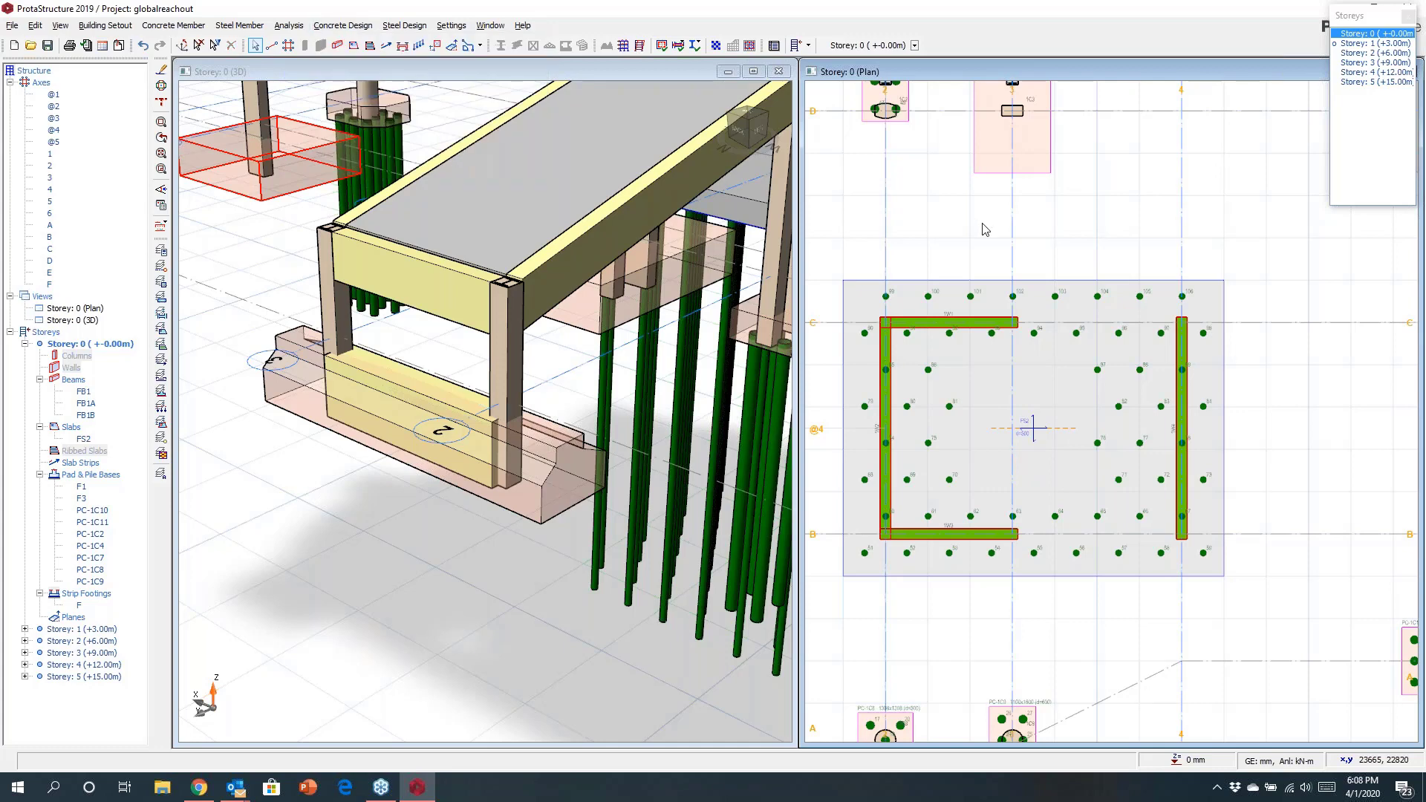
scroll(983, 229, down, 5)
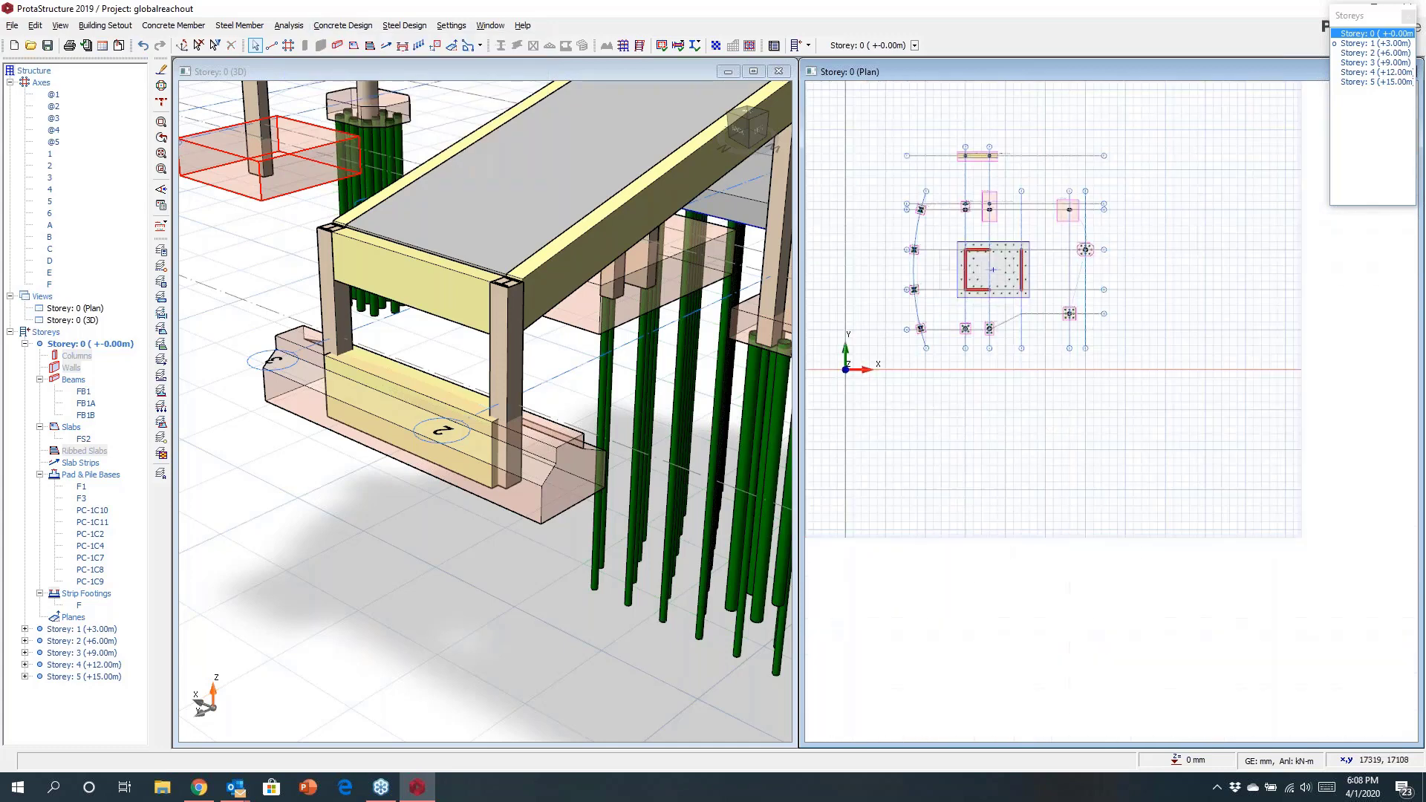
scroll(1122, 317, up, 2)
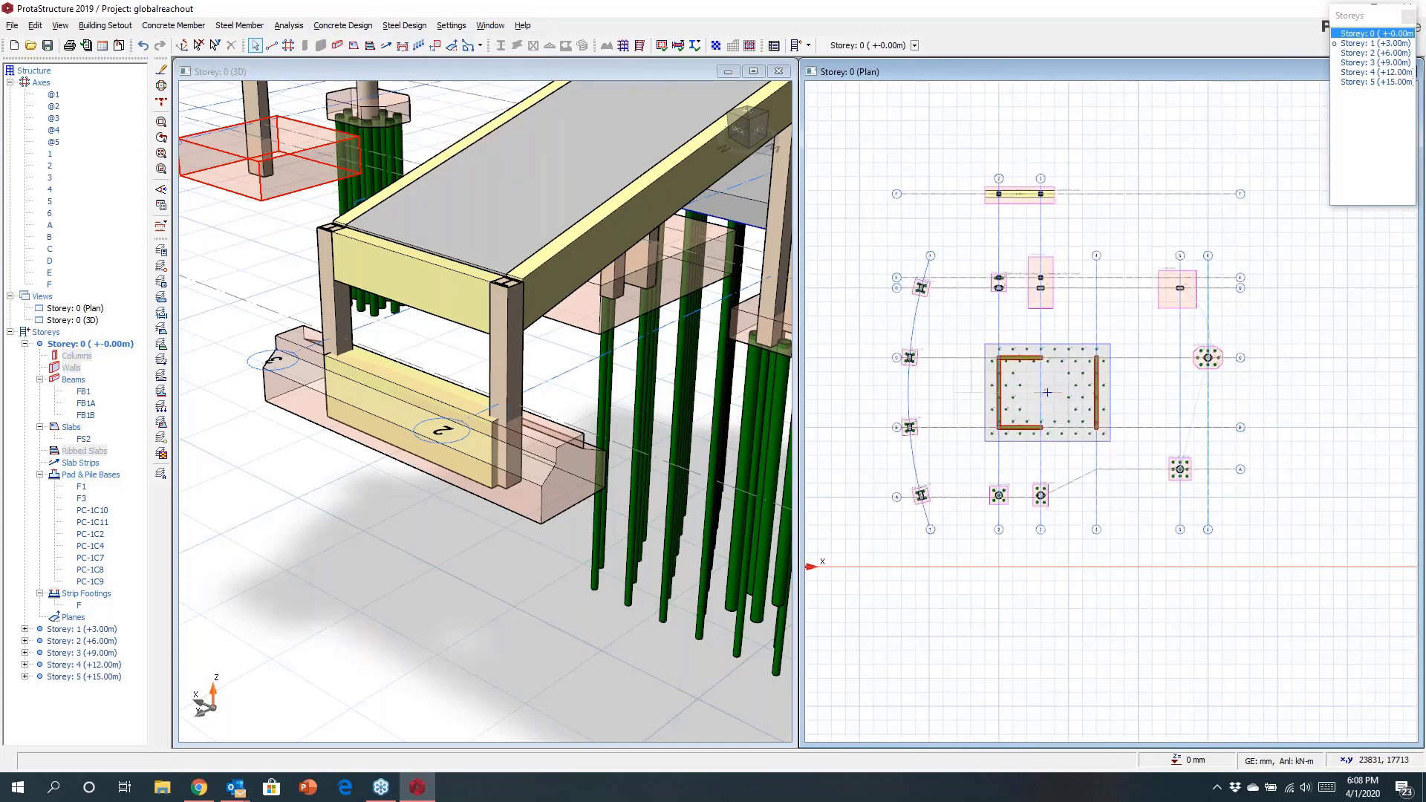